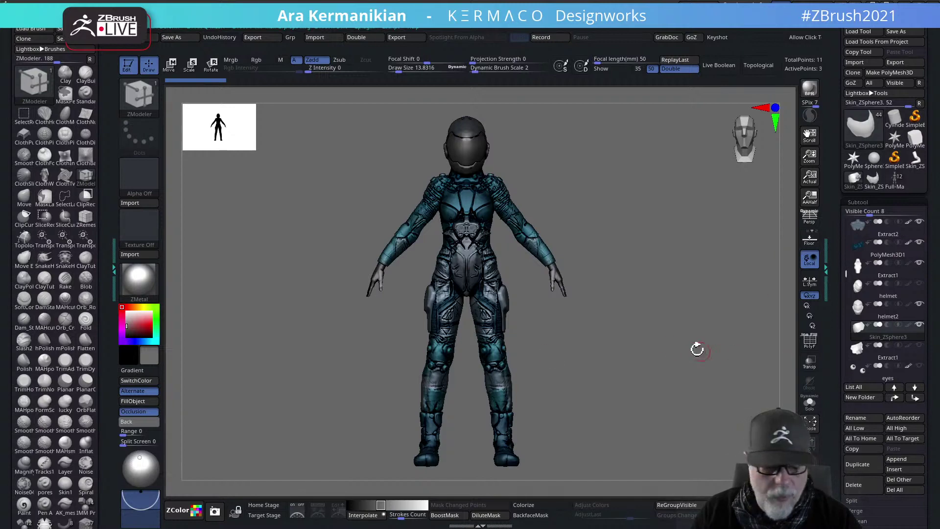
Examine the armoured female suit model from the front at slightly varied angles
{"action": "left_click_drag", "start_coordinate": [689, 365], "coordinate": [708, 356]}
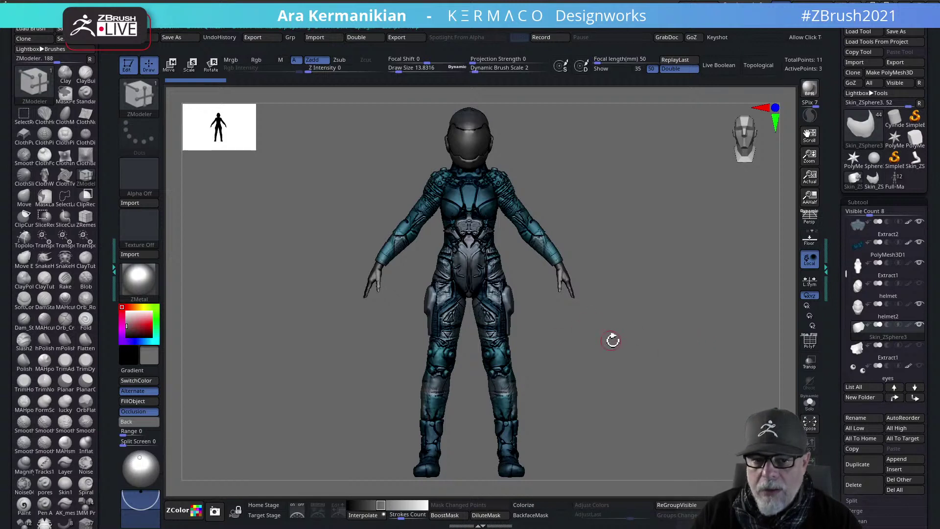
{"action": "mouse_move", "coordinate": [887, 289]}
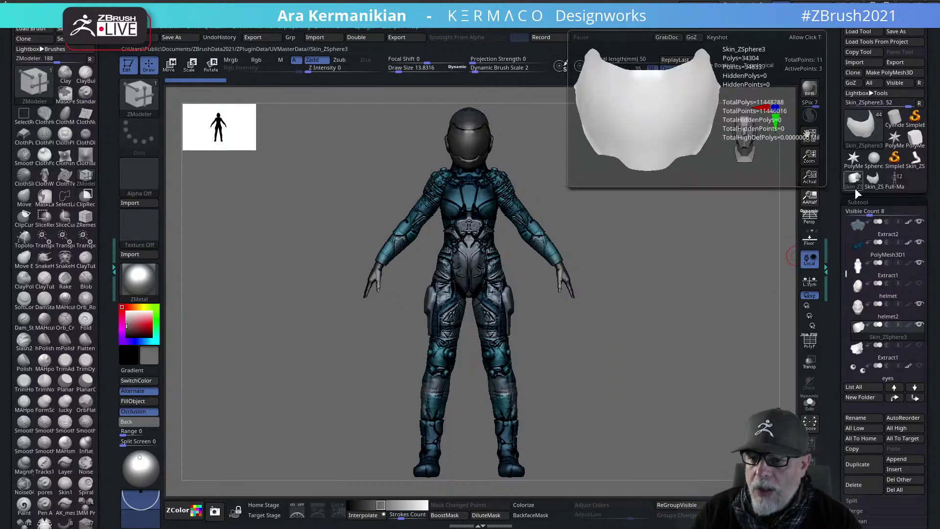
{"action": "mouse_move", "coordinate": [897, 189]}
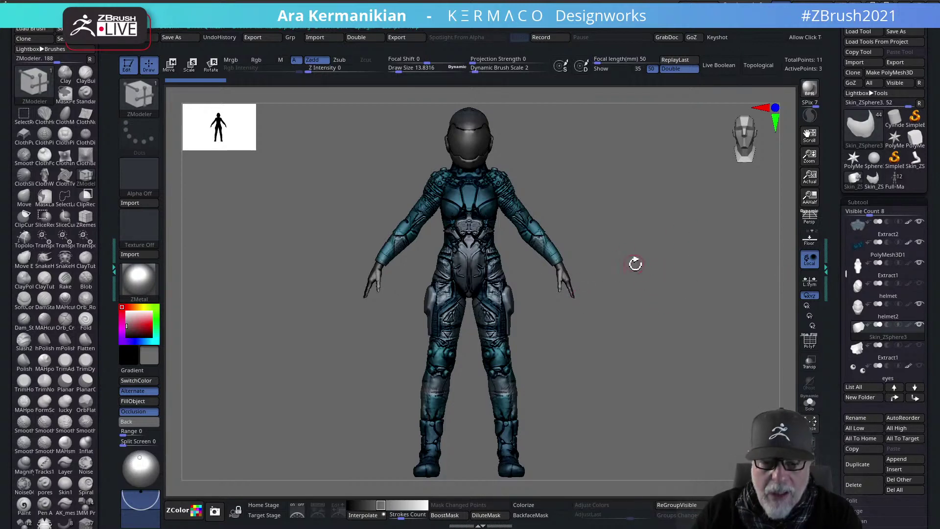
{"action": "left_click_drag", "start_coordinate": [646, 299], "coordinate": [635, 274]}
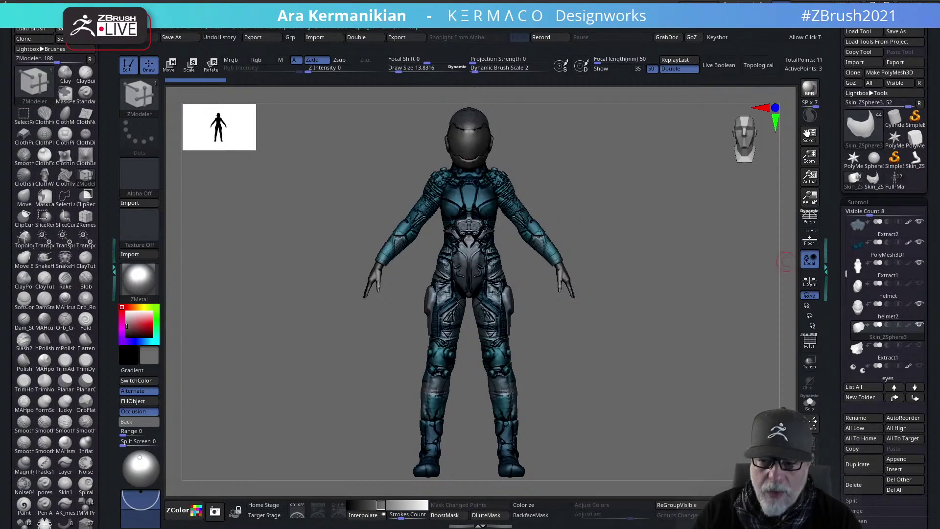
{"action": "mouse_move", "coordinate": [667, 273]}
{"action": "left_mouse_down"}
{"action": "mouse_move", "coordinate": [644, 273]}
{"action": "mouse_move", "coordinate": [660, 282]}
{"action": "mouse_move", "coordinate": [642, 272]}
{"action": "left_mouse_up"}
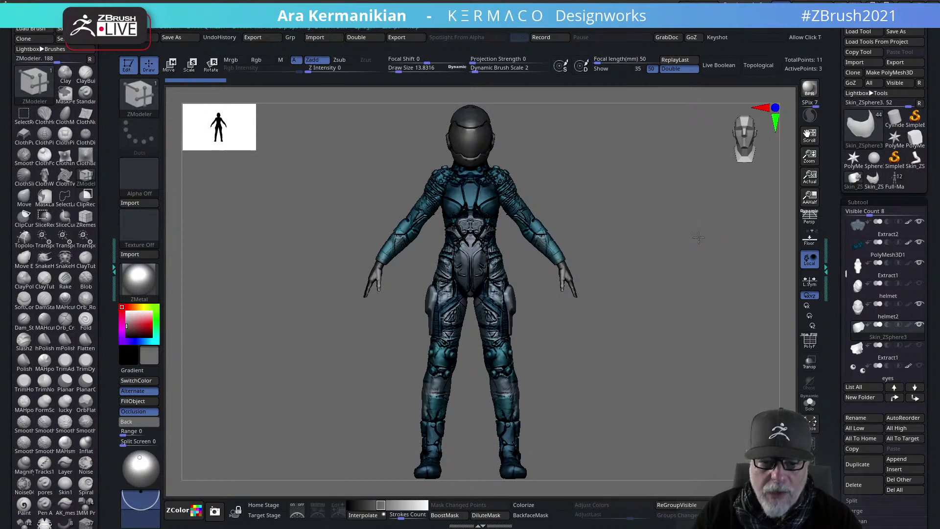
{"action": "left_click_drag", "start_coordinate": [699, 237], "coordinate": [625, 233]}
{"action": "left_click_drag", "start_coordinate": [563, 237], "coordinate": [594, 279]}
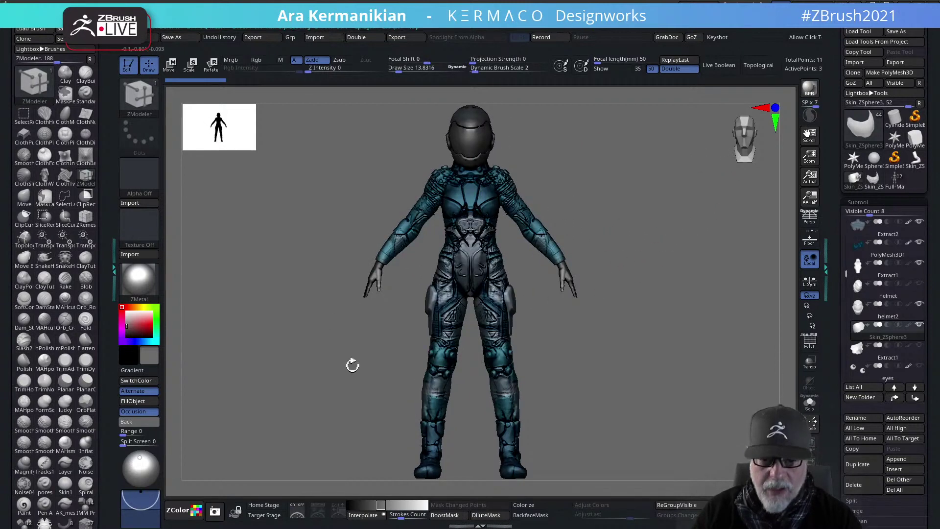
{"action": "left_click_drag", "start_coordinate": [703, 256], "coordinate": [606, 295]}
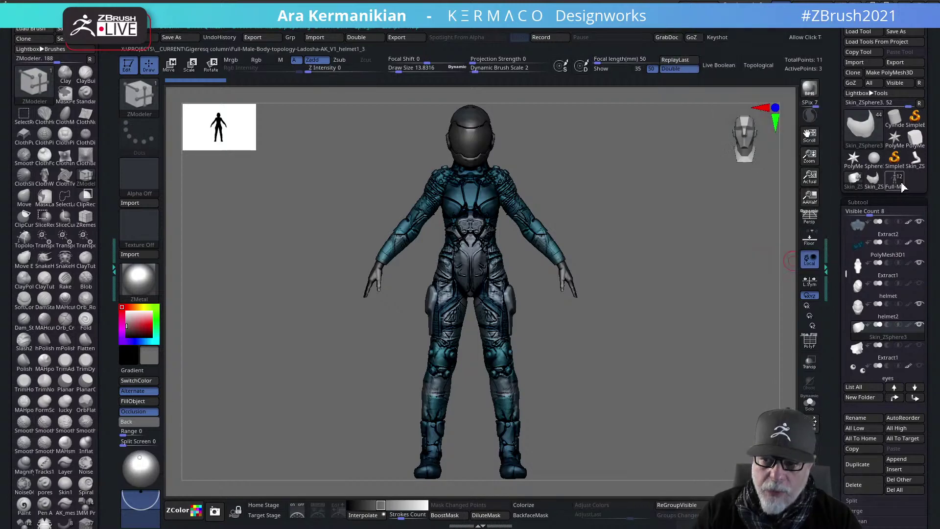
Load the Full-Male-Body-topology alien creature tool and set its material to BasicMaterial
{"action": "mouse_move", "coordinate": [900, 183]}
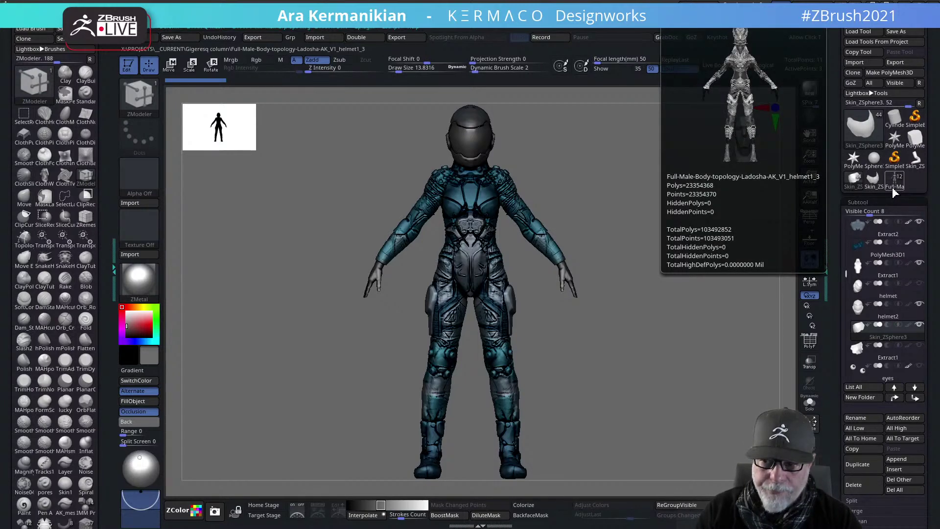
{"action": "left_click", "coordinate": [892, 187]}
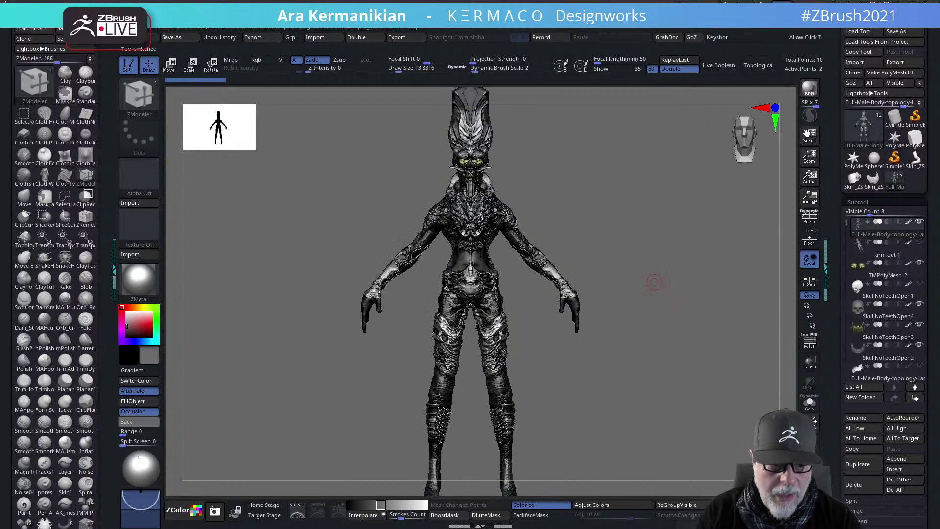
{"action": "key", "text": "m"}
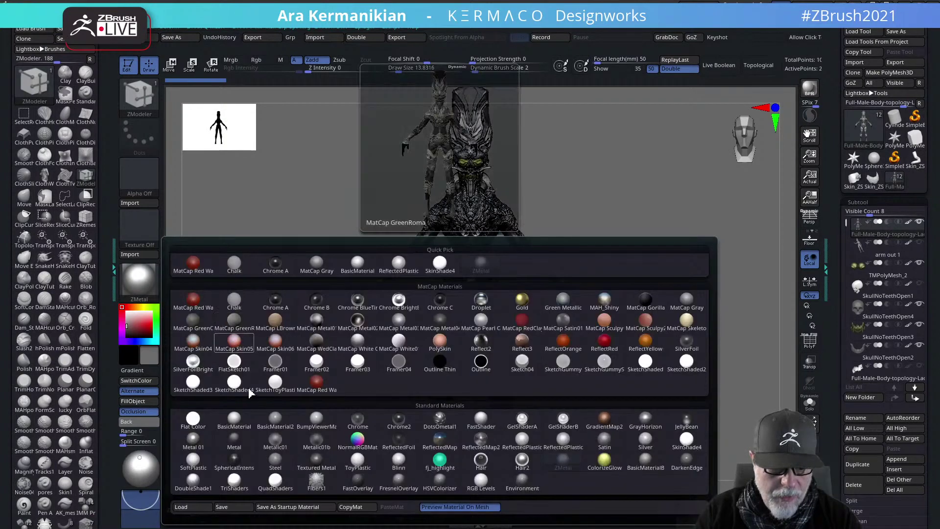
{"action": "left_click", "coordinate": [258, 414]}
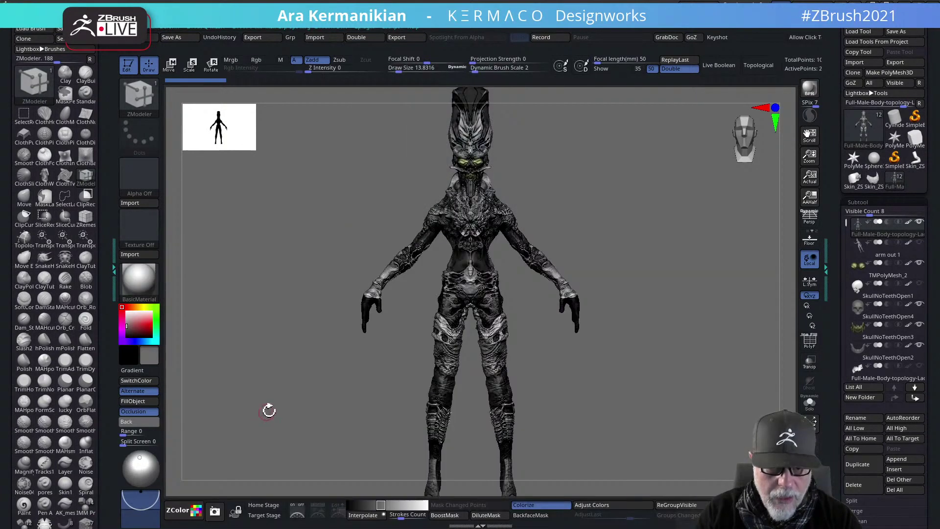
{"action": "mouse_move", "coordinate": [694, 274]}
{"action": "left_mouse_down"}
{"action": "mouse_move", "coordinate": [679, 264]}
{"action": "mouse_move", "coordinate": [618, 274]}
{"action": "mouse_move", "coordinate": [661, 292]}
{"action": "mouse_move", "coordinate": [665, 282]}
{"action": "mouse_move", "coordinate": [698, 279]}
{"action": "mouse_move", "coordinate": [691, 272]}
{"action": "left_mouse_up"}
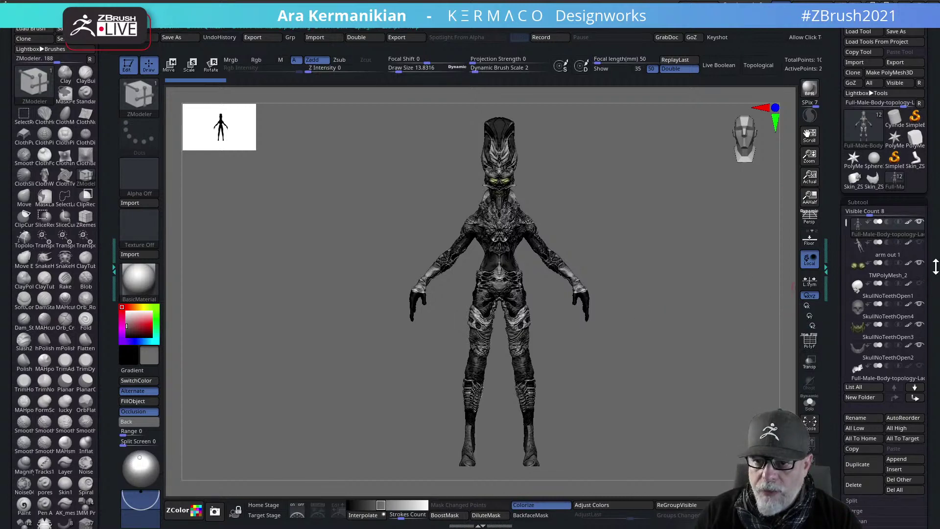
Compare the armoured suit figure with the alien creature by showing the two tools in turn
{"action": "mouse_move", "coordinate": [856, 189]}
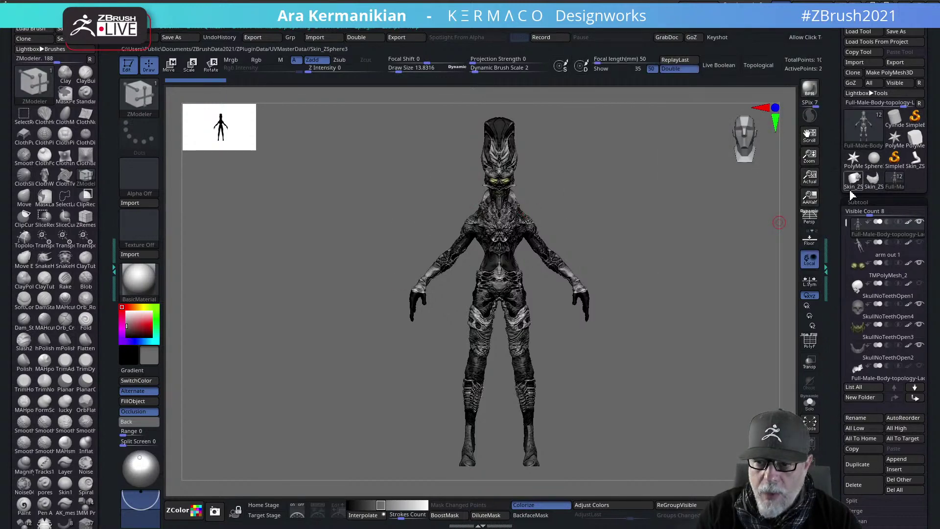
{"action": "left_click", "coordinate": [853, 179]}
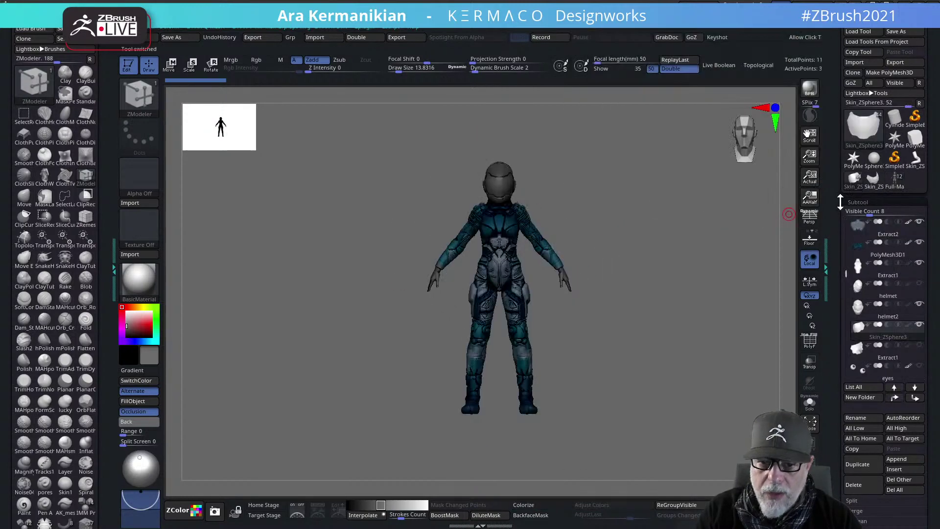
{"action": "left_click_drag", "start_coordinate": [583, 303], "coordinate": [663, 279]}
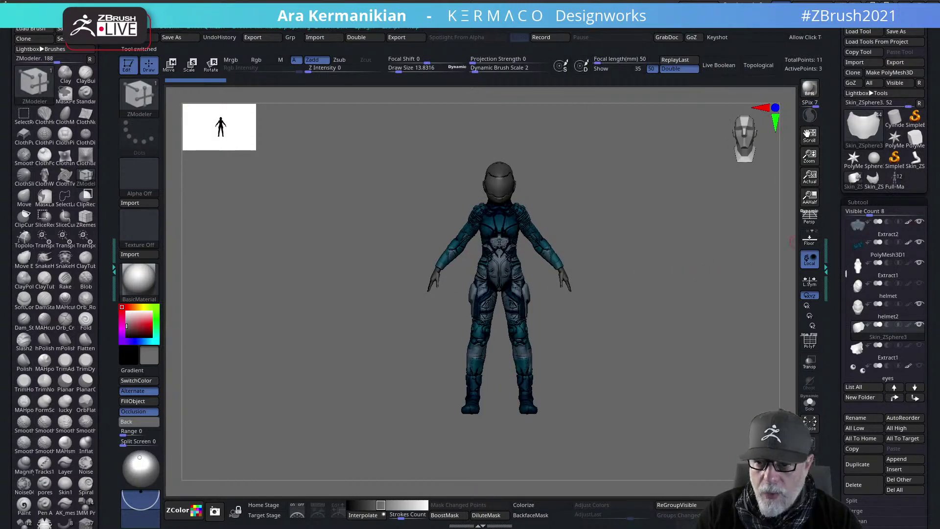
{"action": "left_click", "coordinate": [895, 182]}
{"action": "left_click_drag", "start_coordinate": [671, 279], "coordinate": [698, 258]}
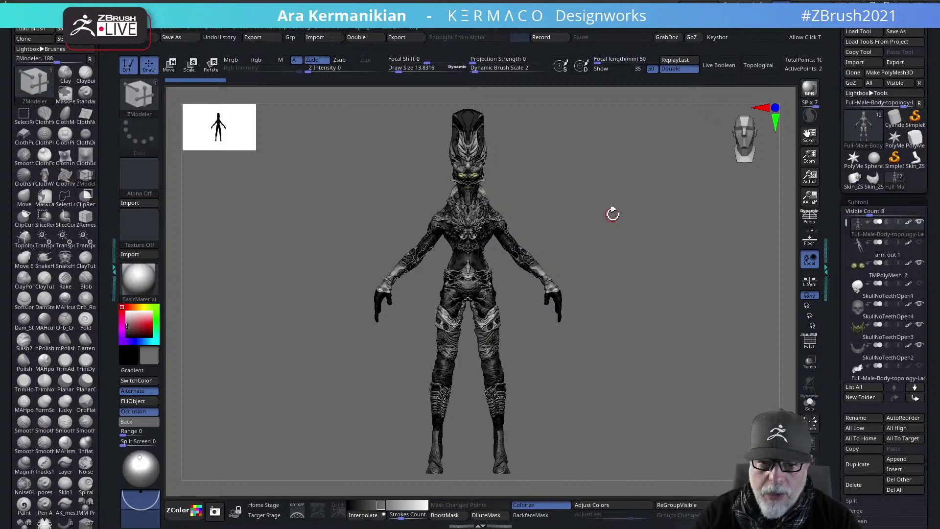
{"action": "left_click_drag", "start_coordinate": [654, 249], "coordinate": [705, 206]}
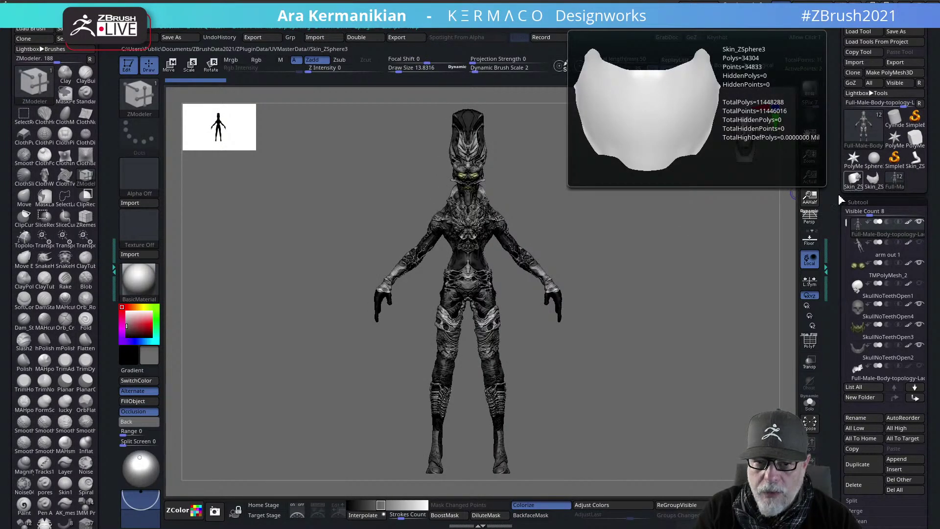
Load the armoured figure's Skin_ZSphere3 tool, hide its helmet parts, and select the AK_female_v2 base sculpt body subtool
{"action": "left_click", "coordinate": [853, 183]}
{"action": "left_click_drag", "start_coordinate": [669, 252], "coordinate": [716, 252]}
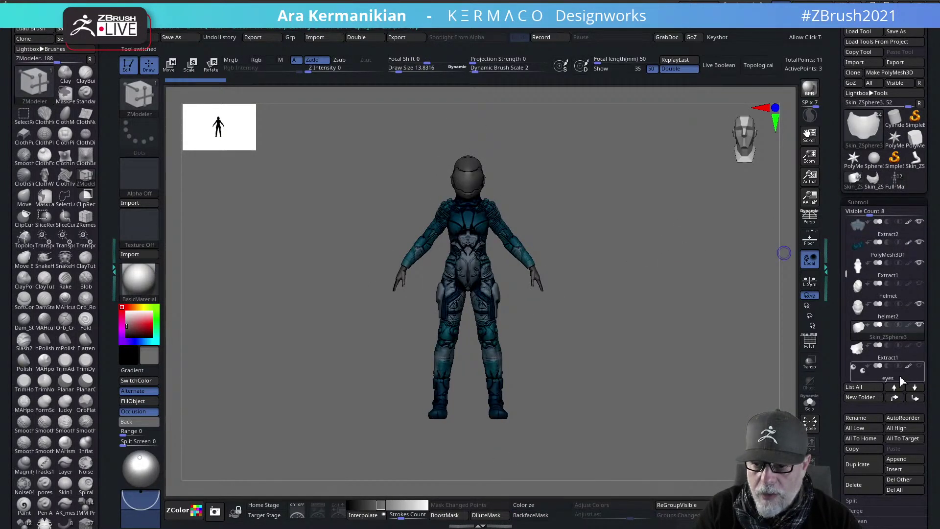
{"action": "left_click", "coordinate": [919, 303]}
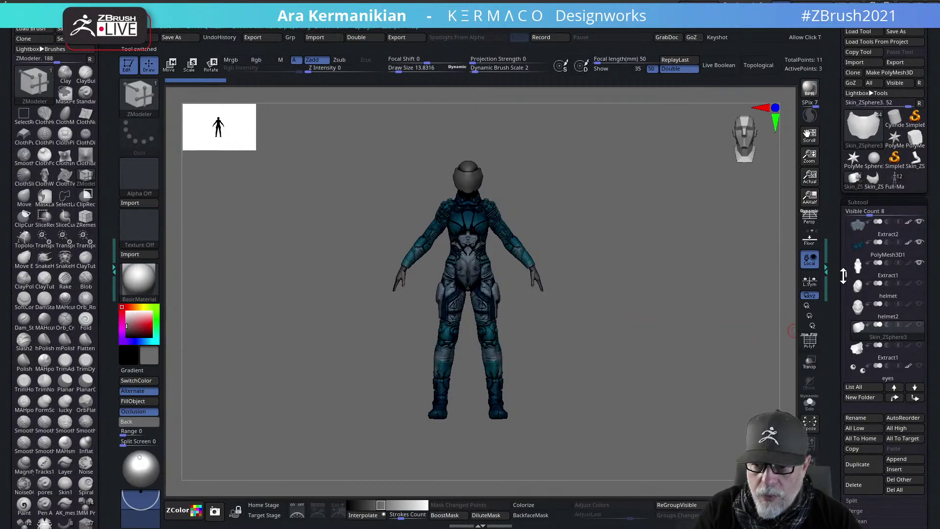
{"action": "left_click_drag", "start_coordinate": [845, 273], "coordinate": [847, 214]}
{"action": "left_click", "coordinate": [861, 224]}
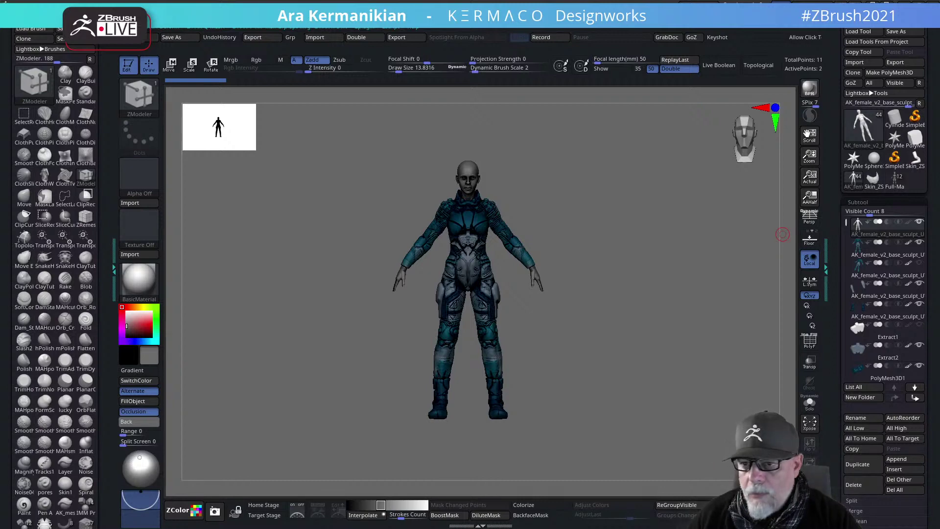
Switch to the web browser and look over the KERMACO portfolio page's categories
{"action": "left_click_drag", "start_coordinate": [678, 528], "coordinate": [705, 1]}
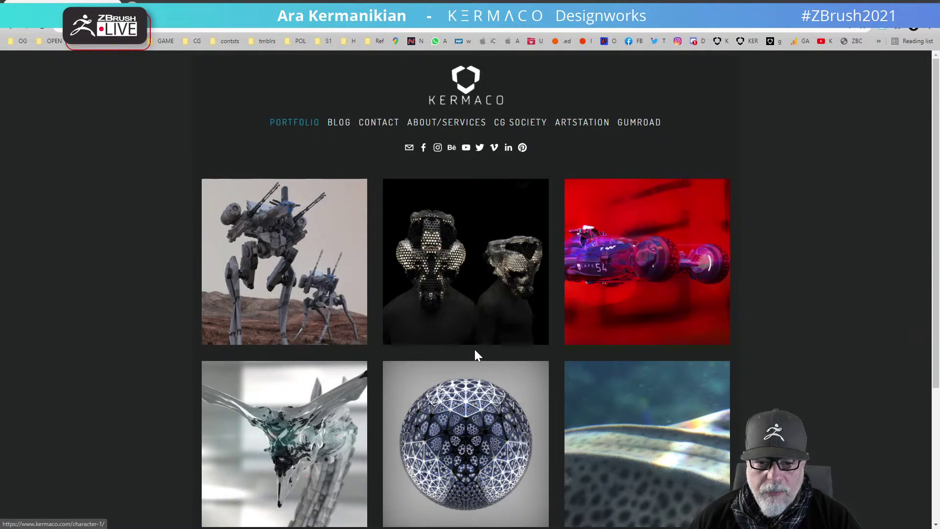
{"action": "scroll", "coordinate": [474, 348], "scroll_direction": "down", "scroll_amount": 1}
{"action": "scroll", "coordinate": [474, 348], "scroll_direction": "up", "scroll_amount": 1}
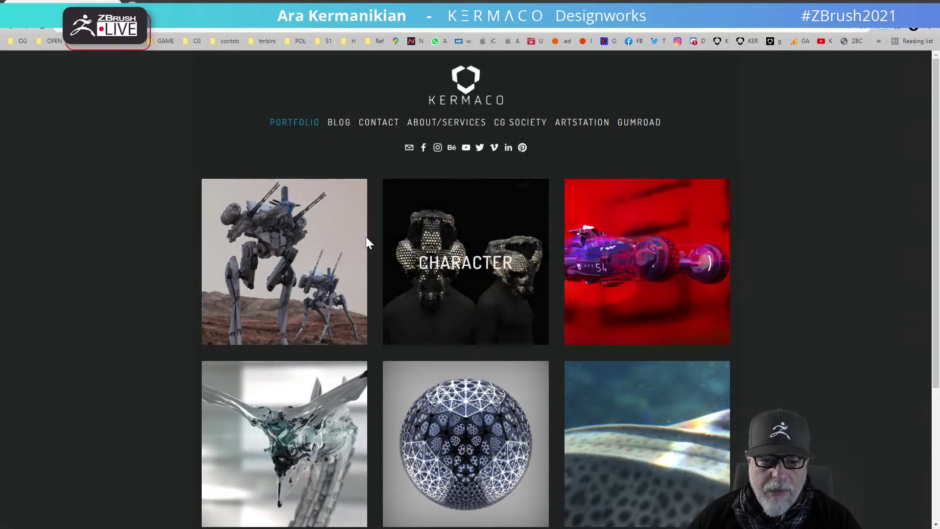
Open the portfolio's Mech gallery and look through its robot renders
{"action": "left_click", "coordinate": [298, 270]}
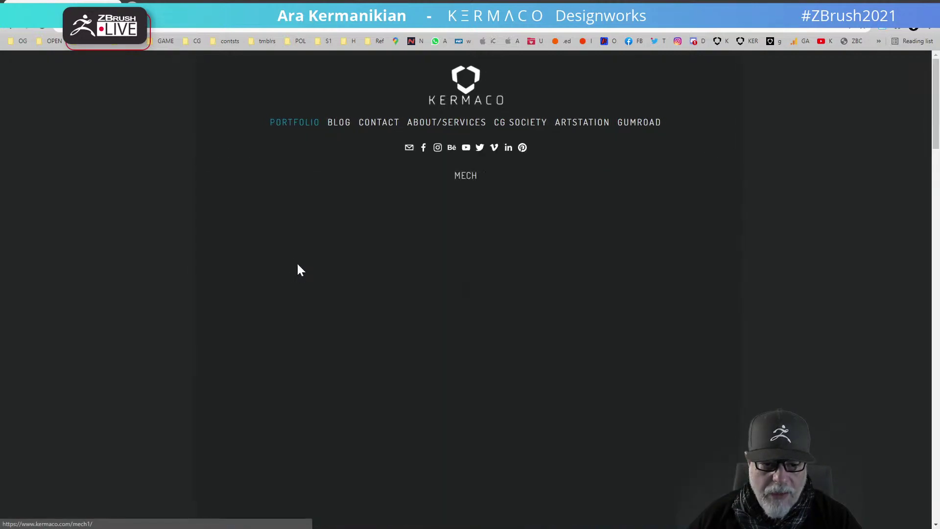
{"action": "scroll", "coordinate": [465, 345], "scroll_direction": "down", "scroll_amount": 10}
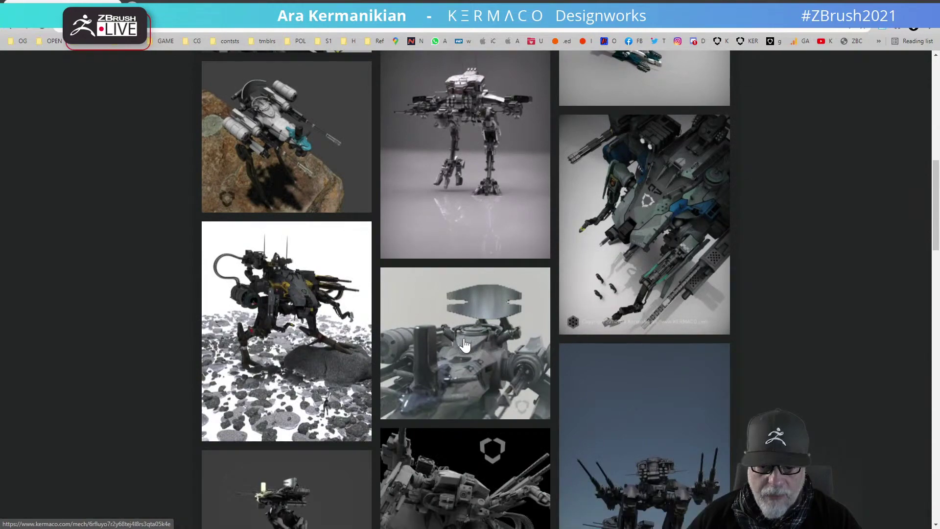
{"action": "scroll", "coordinate": [465, 345], "scroll_direction": "down", "scroll_amount": 15}
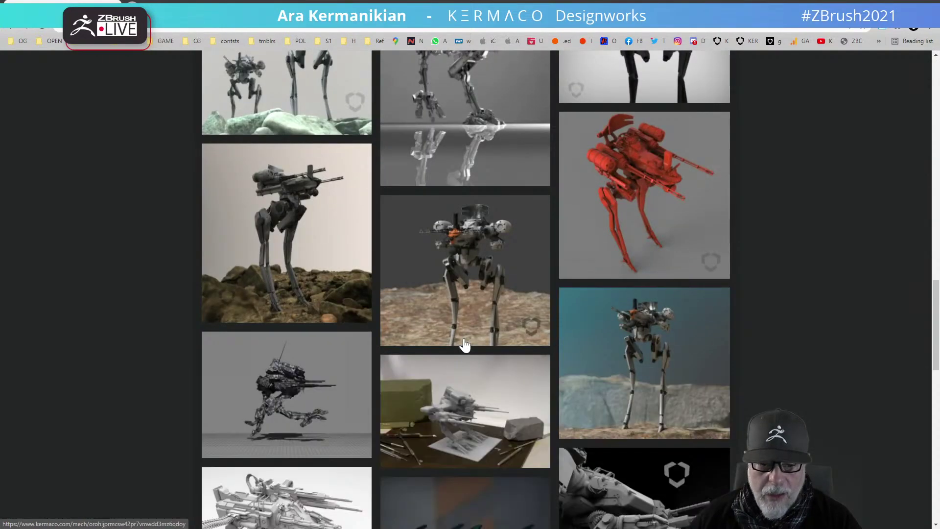
{"action": "scroll", "coordinate": [465, 345], "scroll_direction": "up", "scroll_amount": 20}
{"action": "scroll", "coordinate": [464, 353], "scroll_direction": "up", "scroll_amount": 2}
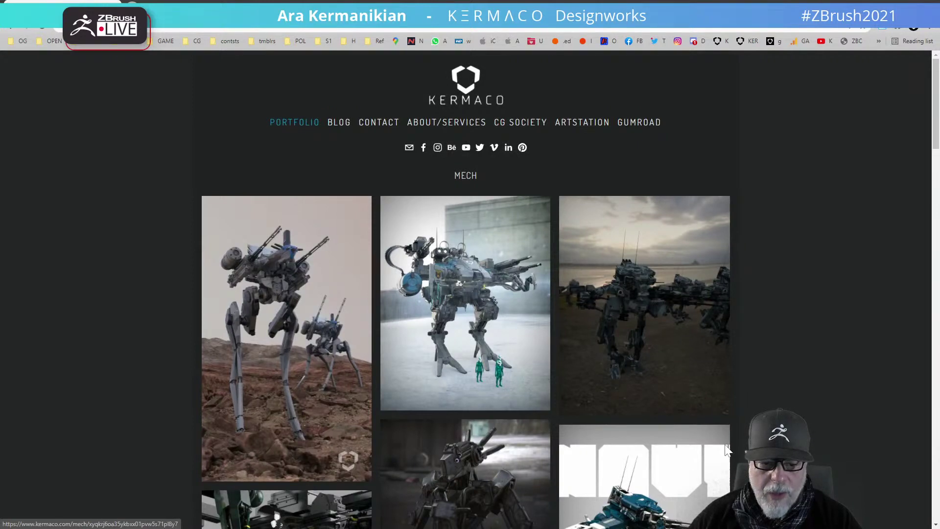
{"action": "scroll", "coordinate": [728, 449], "scroll_direction": "down", "scroll_amount": 2}
{"action": "scroll", "coordinate": [728, 449], "scroll_direction": "up", "scroll_amount": 2}
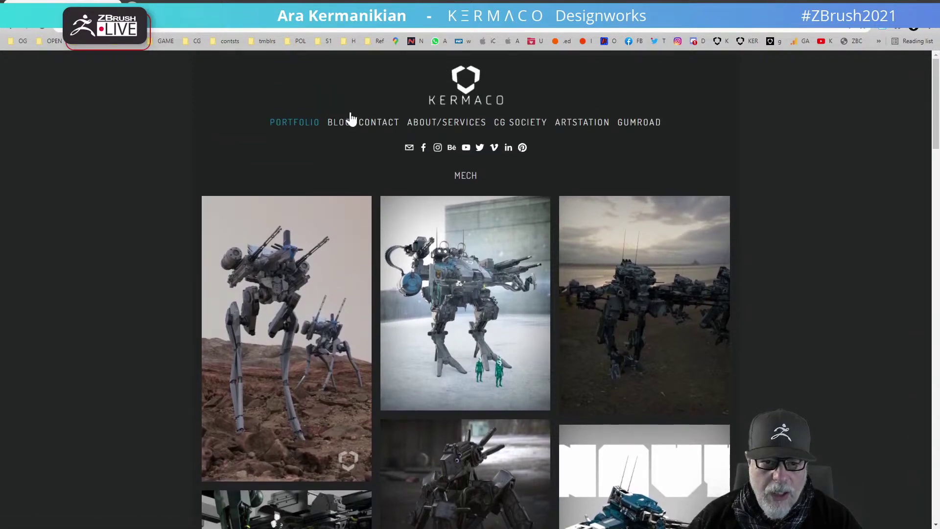
{"action": "scroll", "coordinate": [490, 441], "scroll_direction": "down", "scroll_amount": 10}
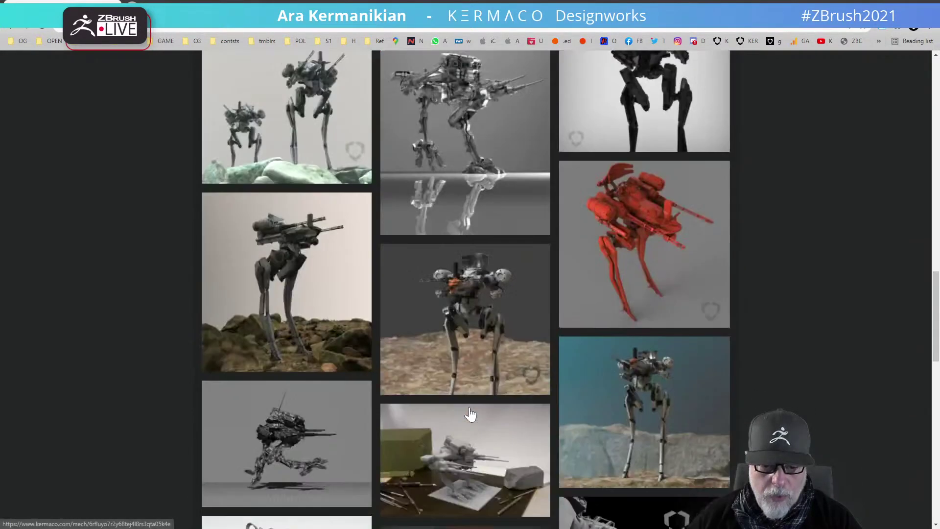
Open the portfolio's Vehicle gallery and look through its renders
{"action": "scroll", "coordinate": [470, 413], "scroll_direction": "down", "scroll_amount": 10}
{"action": "left_click", "coordinate": [657, 317]}
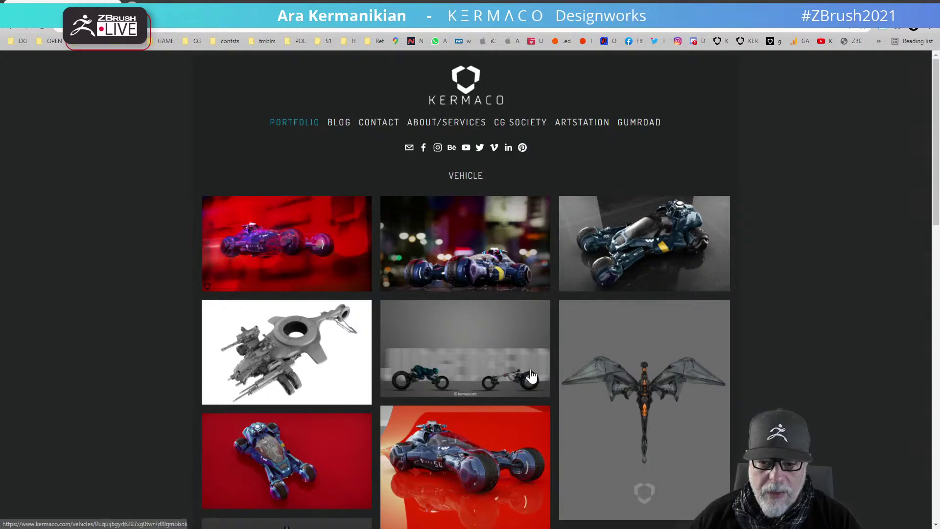
{"action": "scroll", "coordinate": [530, 382], "scroll_direction": "down", "scroll_amount": 5}
{"action": "scroll", "coordinate": [234, 308], "scroll_direction": "up", "scroll_amount": 4}
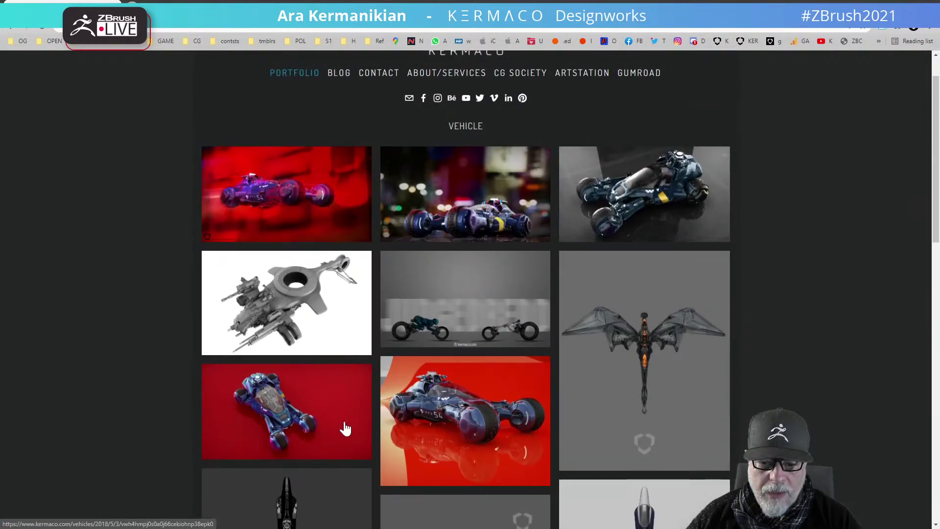
Open the portfolio's Character gallery and look through its designs
{"action": "scroll", "coordinate": [343, 421], "scroll_direction": "down", "scroll_amount": 12}
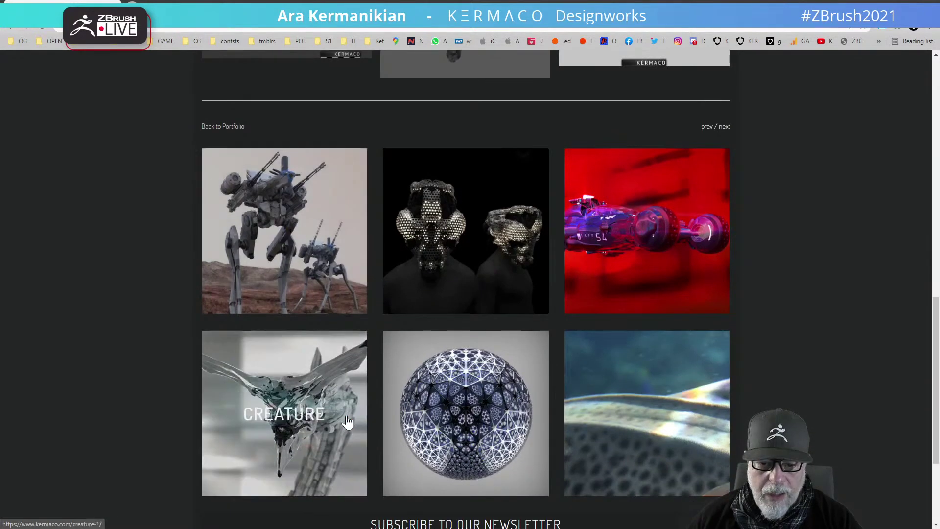
{"action": "left_click", "coordinate": [465, 233]}
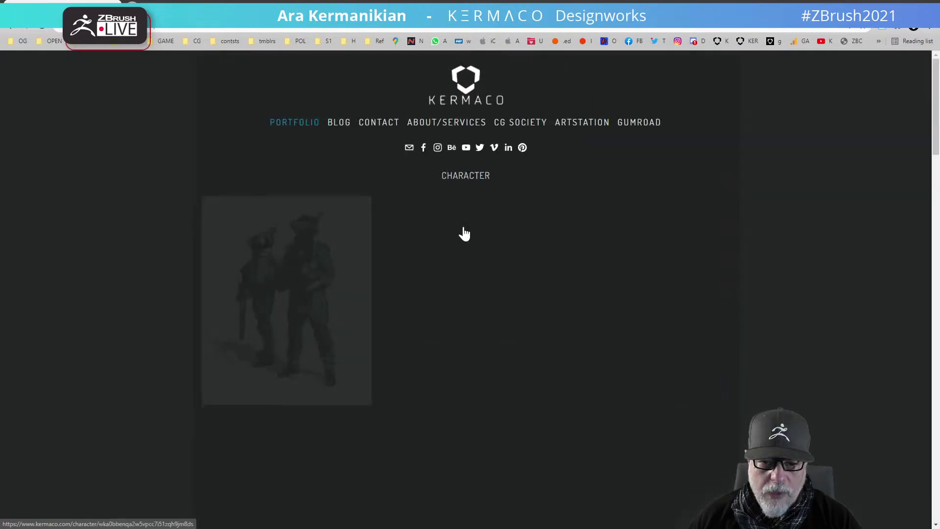
{"action": "scroll", "coordinate": [601, 410], "scroll_direction": "down", "scroll_amount": 20}
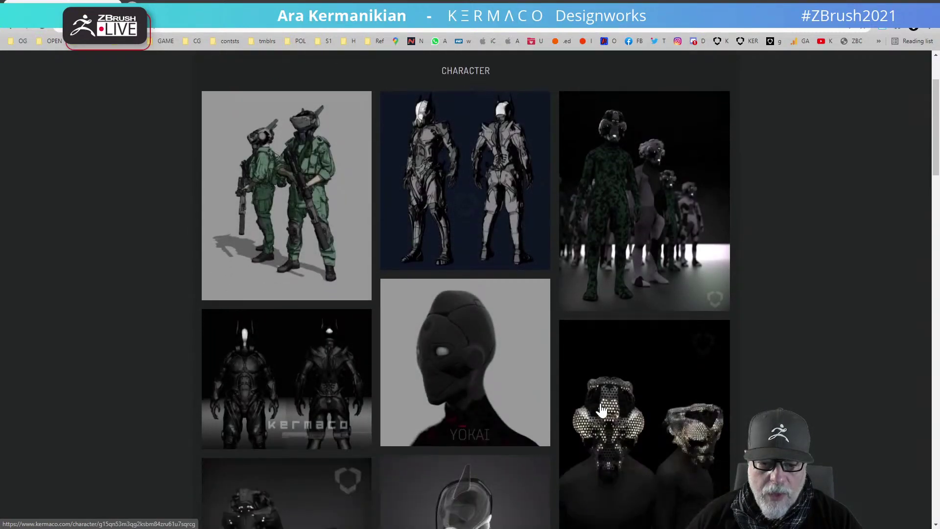
{"action": "scroll", "coordinate": [429, 431], "scroll_direction": "down", "scroll_amount": 10}
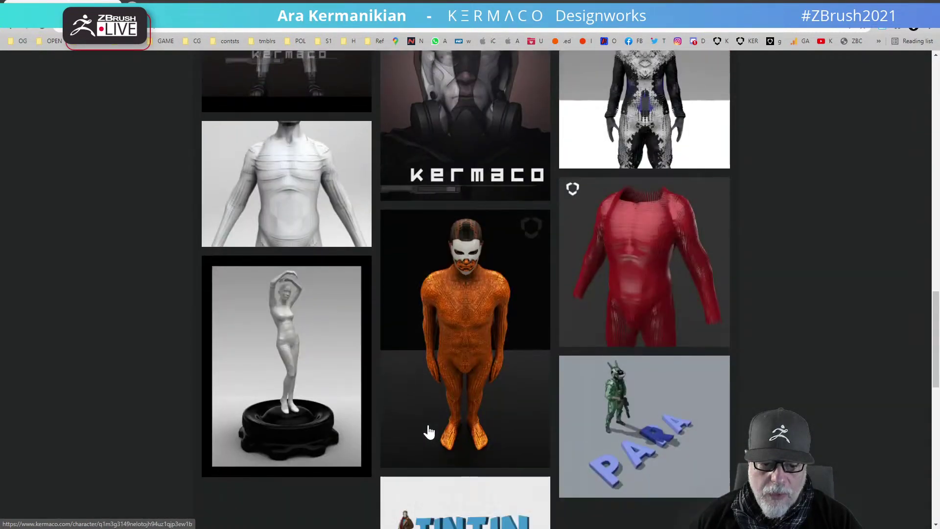
Open the portfolio's Creature gallery and look through its renders
{"action": "left_click", "coordinate": [277, 227]}
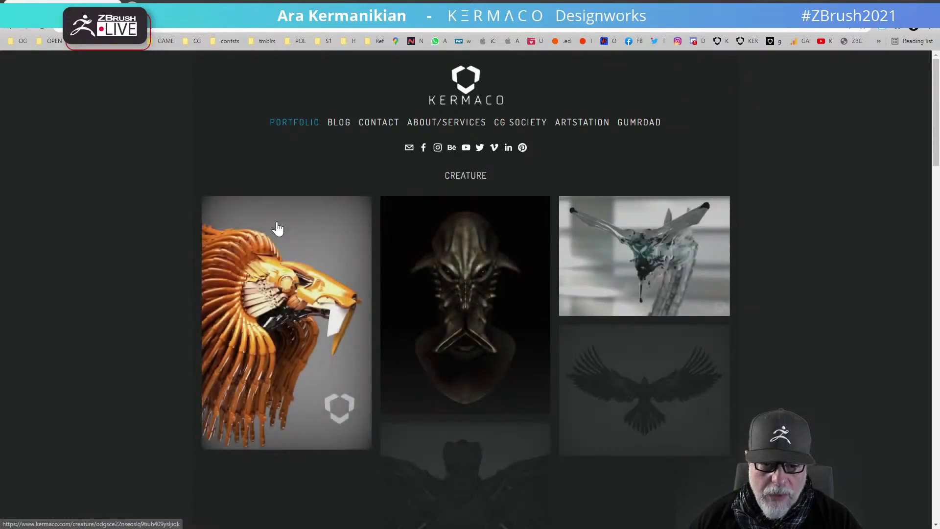
{"action": "scroll", "coordinate": [411, 289], "scroll_direction": "down", "scroll_amount": 4}
{"action": "scroll", "coordinate": [413, 292], "scroll_direction": "up", "scroll_amount": 4}
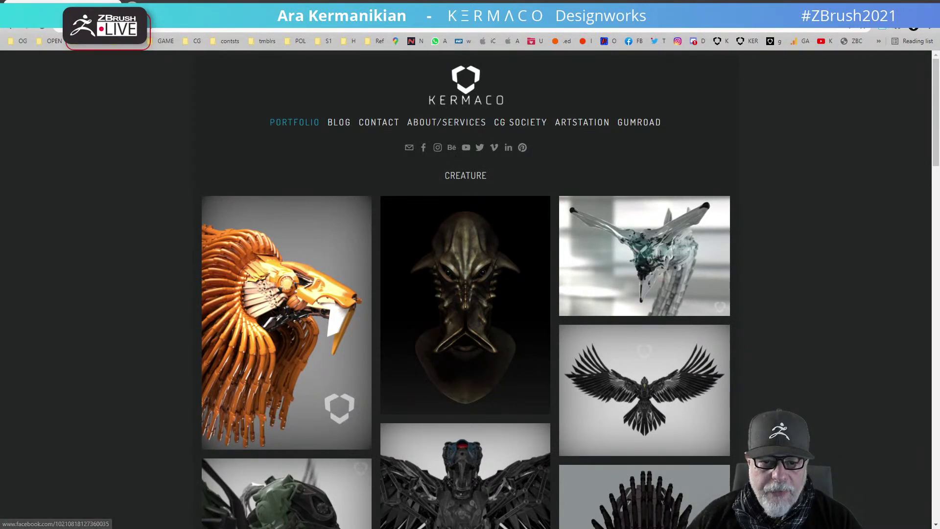
Open the linked kermaco Instagram profile, look over its posts, and view the SYNESPER post up close before closing it
{"action": "left_click", "coordinate": [435, 148]}
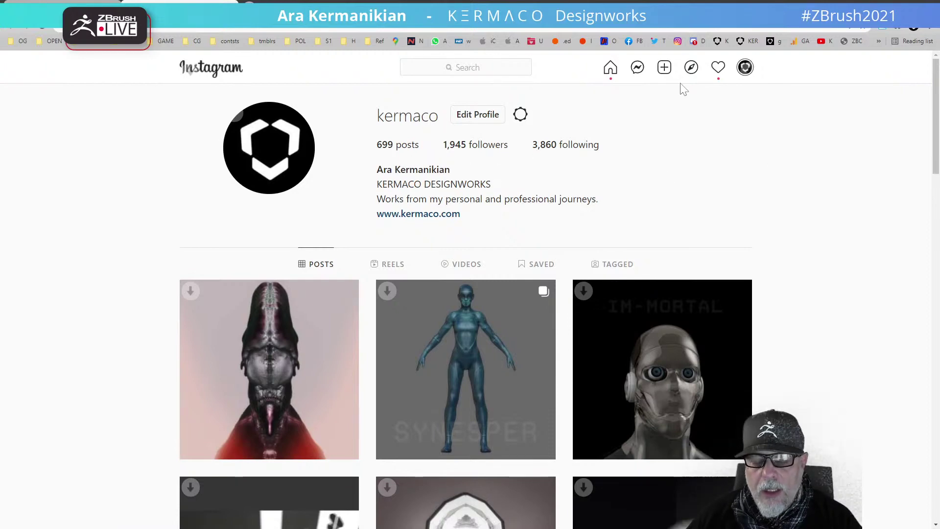
{"action": "scroll", "coordinate": [675, 246], "scroll_direction": "down", "scroll_amount": 7}
{"action": "scroll", "coordinate": [674, 246], "scroll_direction": "up", "scroll_amount": 5}
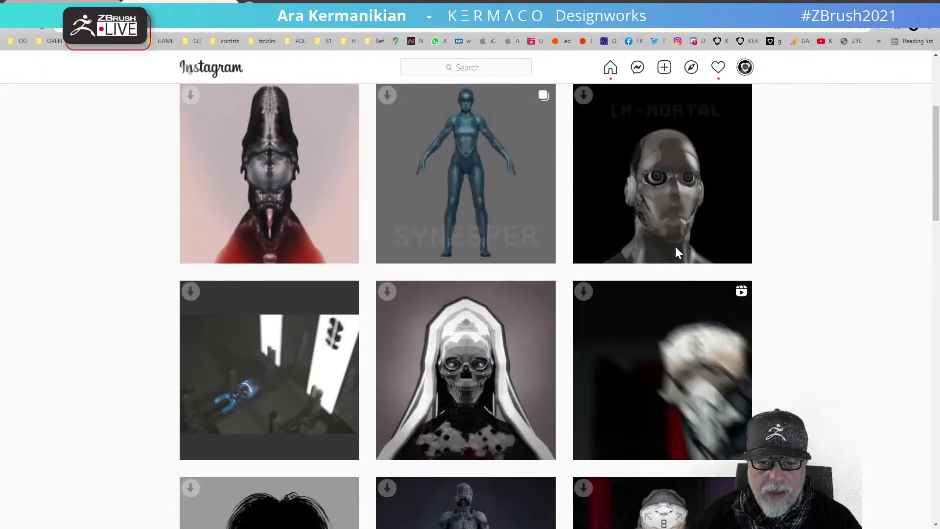
{"action": "scroll", "coordinate": [674, 245], "scroll_direction": "down", "scroll_amount": 2}
{"action": "left_click", "coordinate": [480, 164]}
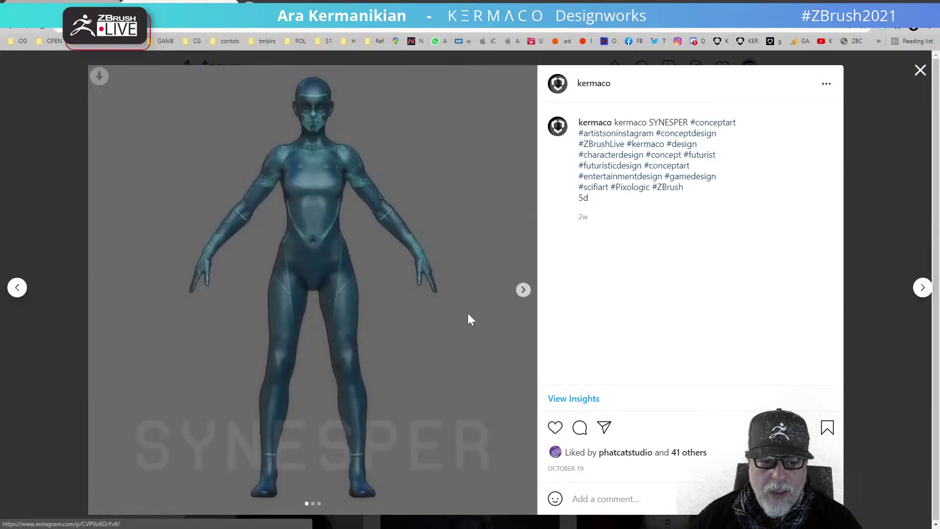
{"action": "left_click", "coordinate": [920, 71]}
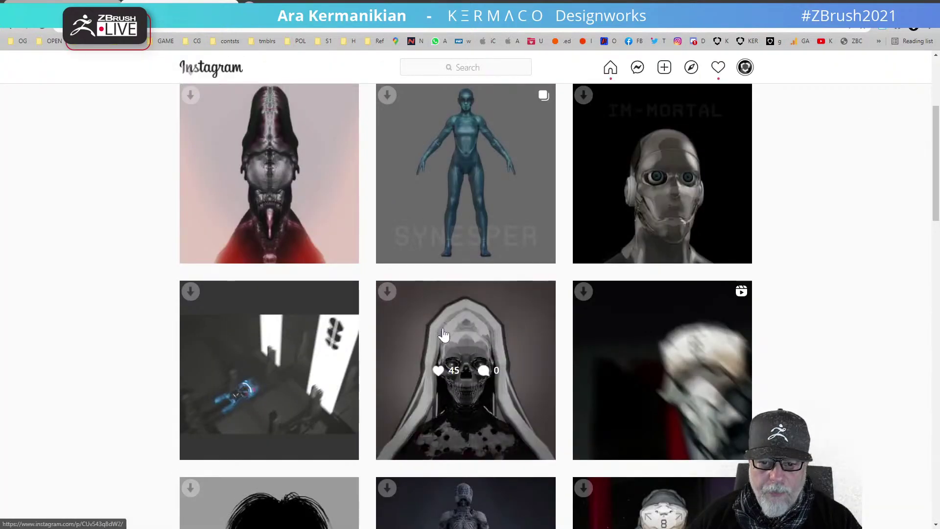
Look further down the Instagram posts, then view and close the Alien concept WIP post
{"action": "scroll", "coordinate": [632, 391], "scroll_direction": "down", "scroll_amount": 4}
{"action": "scroll", "coordinate": [603, 367], "scroll_direction": "down", "scroll_amount": 3}
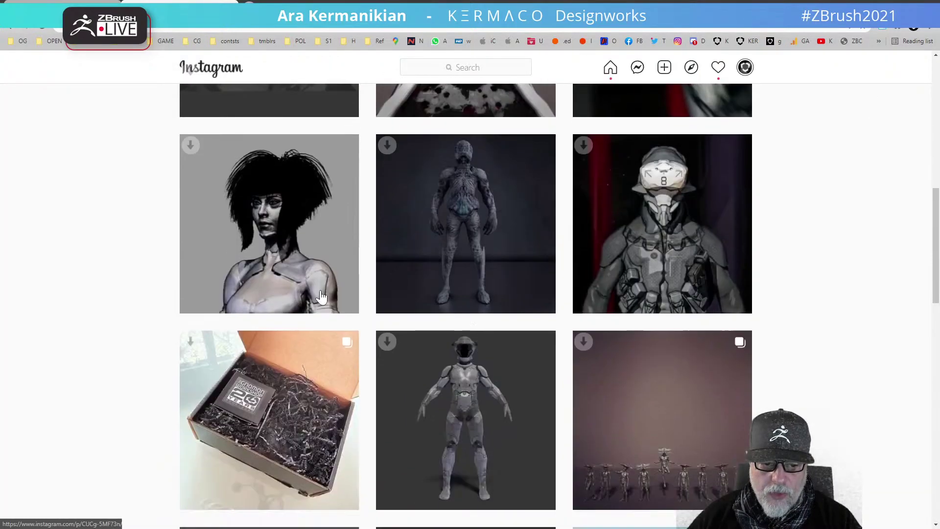
{"action": "left_click", "coordinate": [501, 276]}
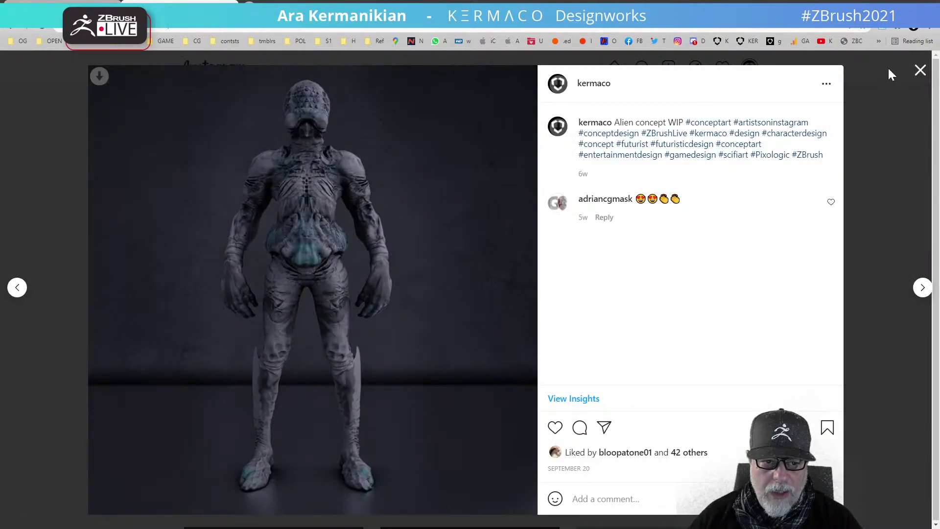
{"action": "left_click", "coordinate": [919, 71]}
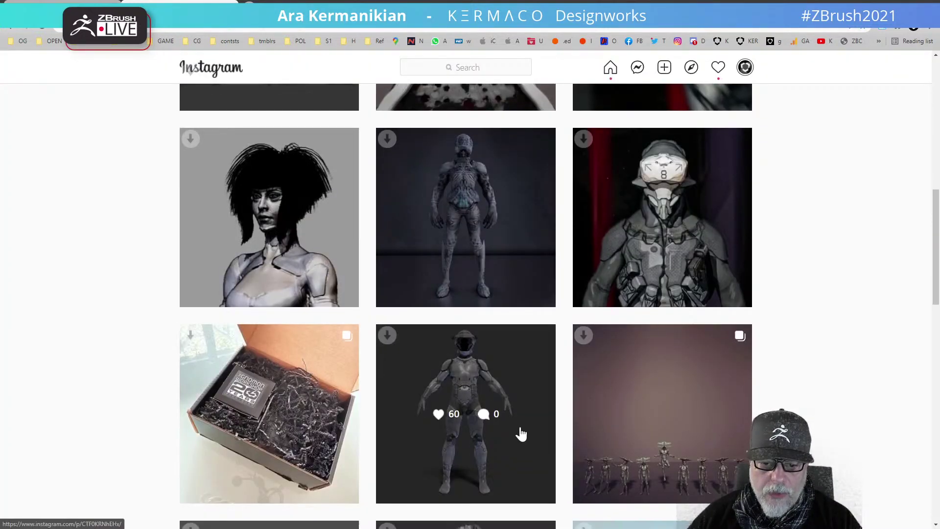
Look through all images of the Productive Saturday post with the row of horned aliens, then return to the profile's start
{"action": "scroll", "coordinate": [520, 434], "scroll_direction": "down", "scroll_amount": 3}
{"action": "left_click", "coordinate": [699, 328]}
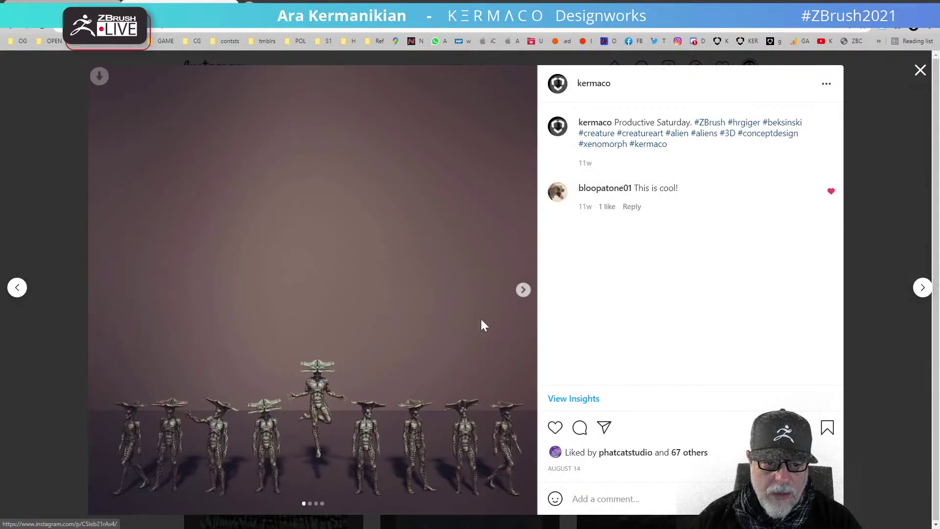
{"action": "left_click", "coordinate": [522, 292]}
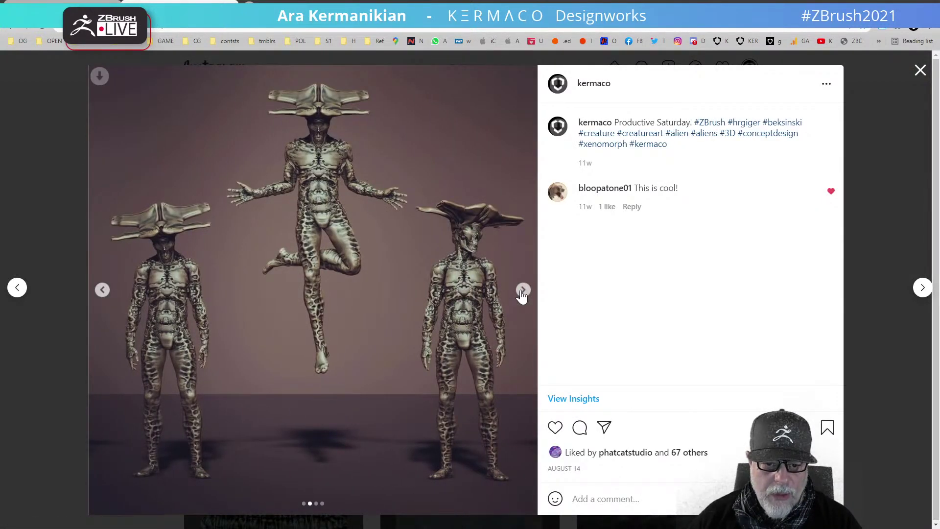
{"action": "left_click", "coordinate": [523, 291]}
{"action": "left_click", "coordinate": [523, 291]}
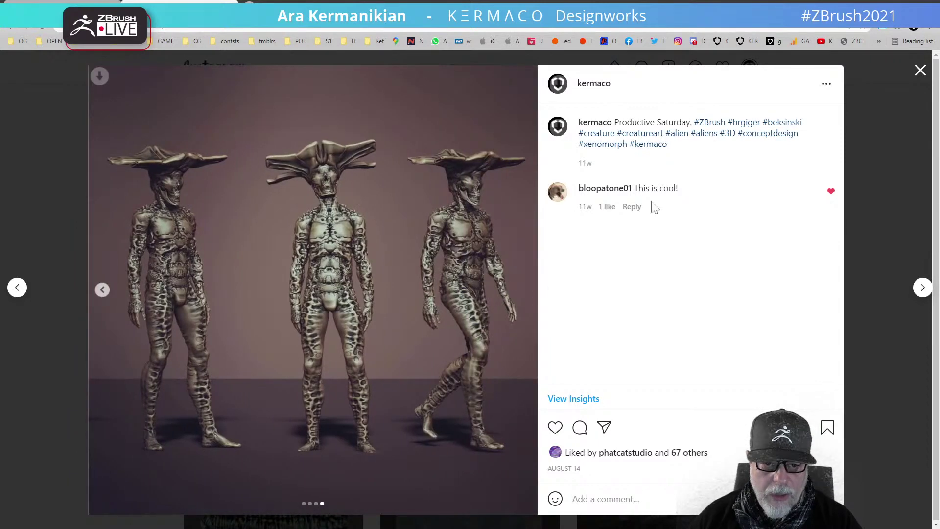
{"action": "left_click", "coordinate": [920, 71]}
{"action": "scroll", "coordinate": [433, 259], "scroll_direction": "up", "scroll_amount": 15}
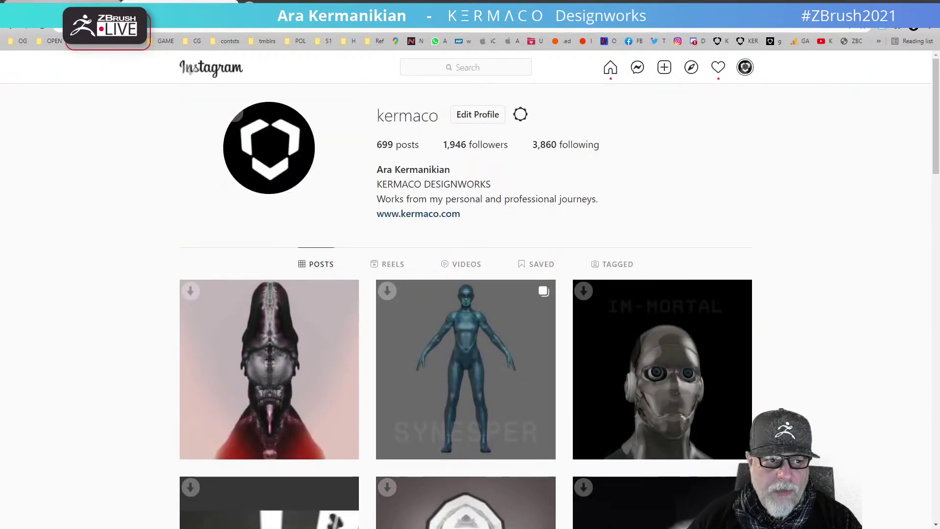
Search the web for "gnomon workshop" in a new browser tab and open The Gnomon Workshop site
{"action": "left_click", "coordinate": [418, 213]}
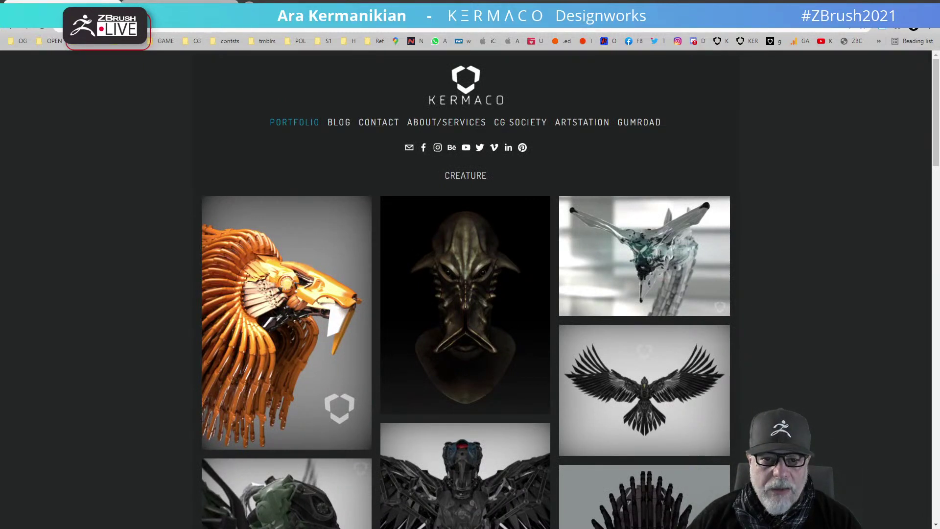
{"action": "left_click", "coordinate": [250, 4]}
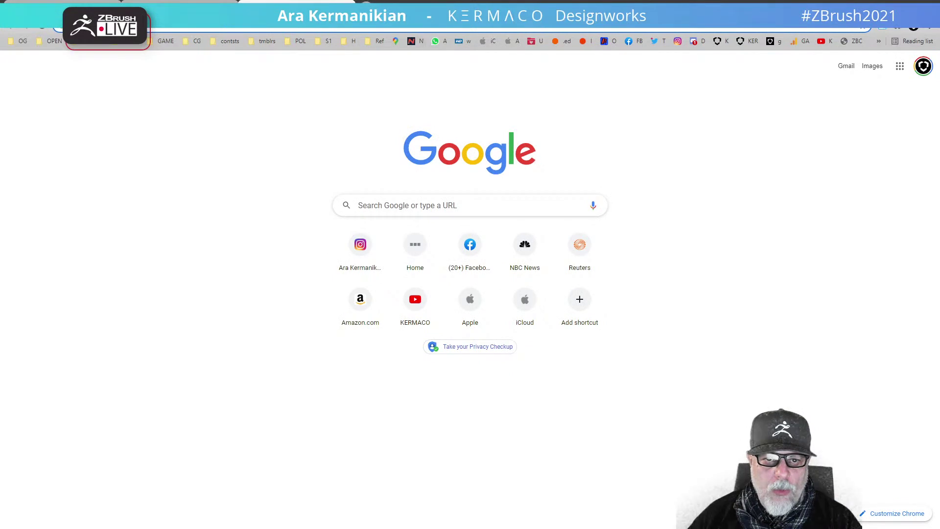
{"action": "key", "text": "ctrl+l"}
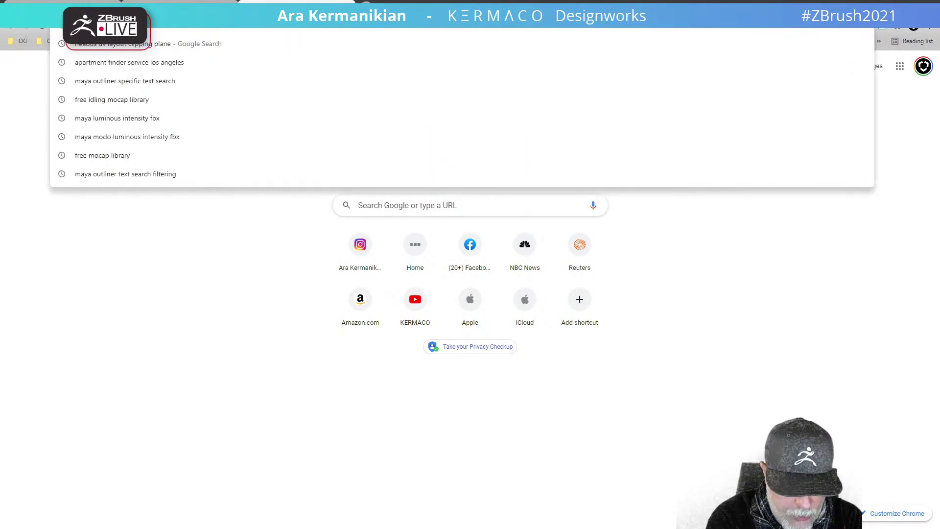
{"action": "type", "text": "gnomon workshop"}
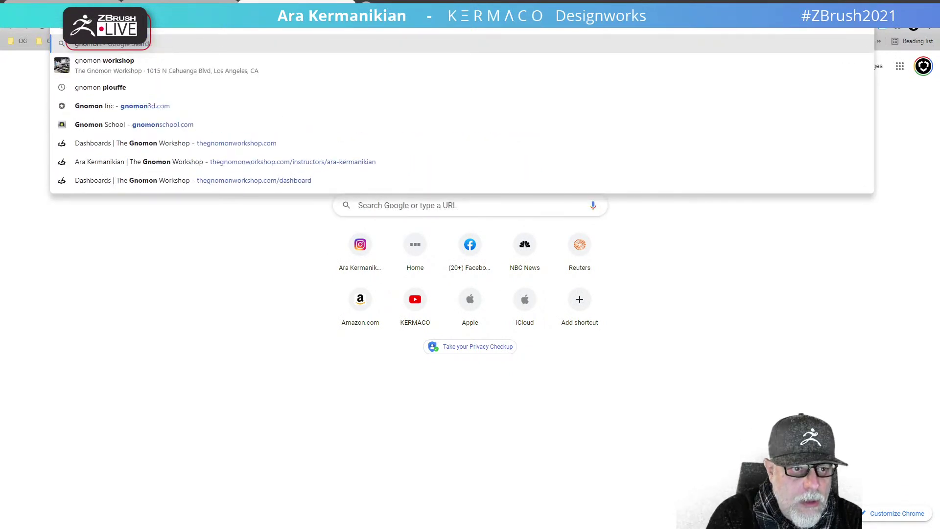
{"action": "key", "text": "Return"}
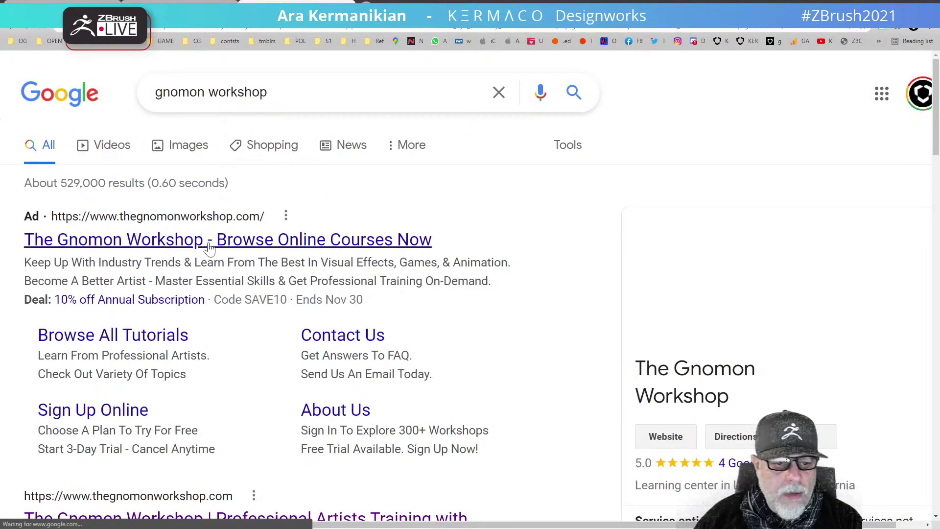
{"action": "left_click", "coordinate": [208, 250]}
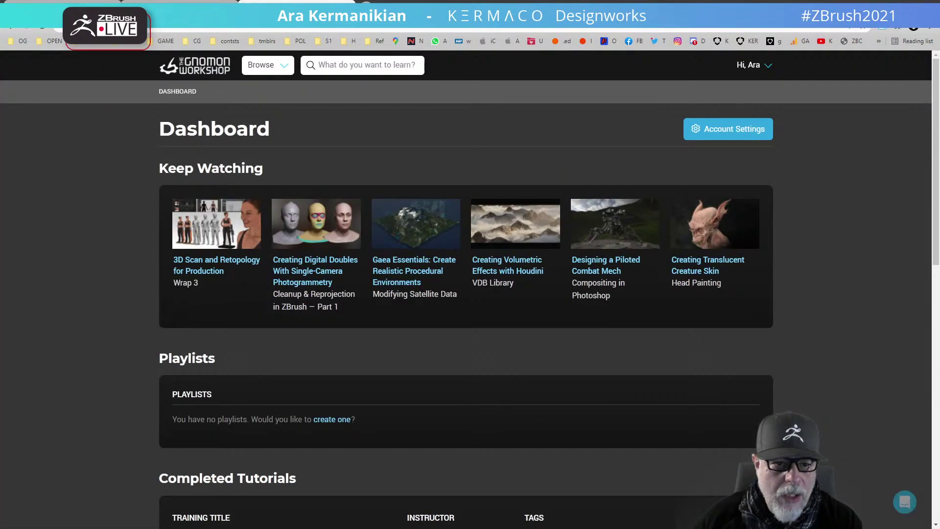
Browse The Gnomon Workshop by instructor, and open the KERMACO artist's page from the I - L group
{"action": "mouse_move", "coordinate": [268, 65]}
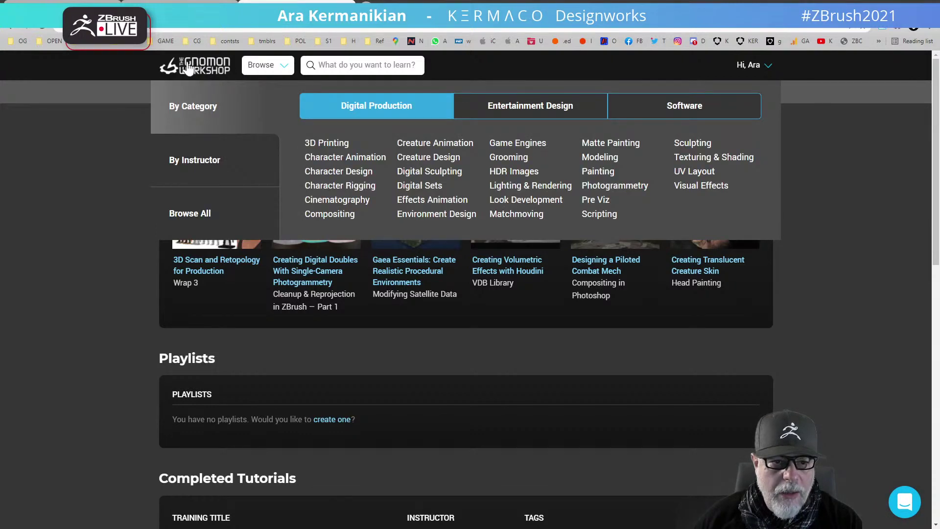
{"action": "left_click", "coordinate": [194, 160]}
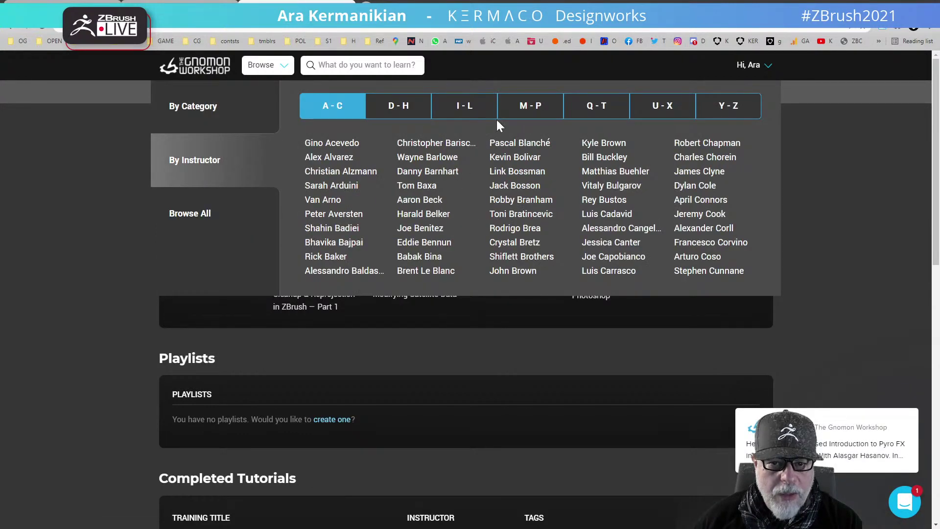
{"action": "left_click", "coordinate": [471, 112]}
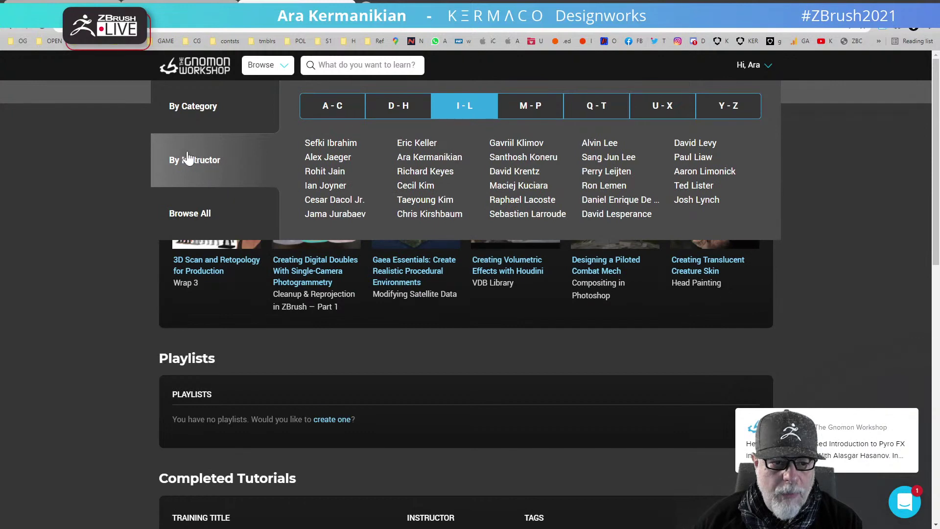
{"action": "left_click", "coordinate": [424, 164]}
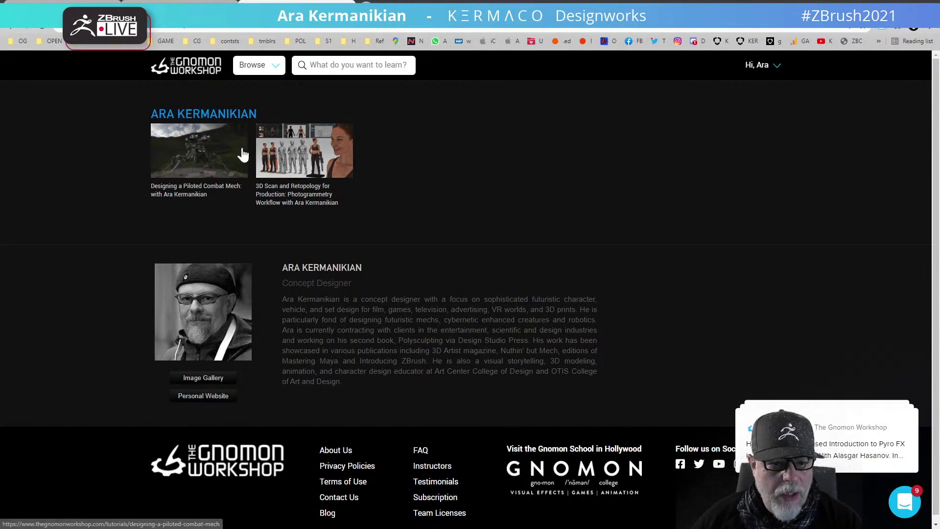
Open the Designing a Piloted Combat Mech tutorial, clear the support notifications, and look through its full chapter list
{"action": "left_click", "coordinate": [204, 153]}
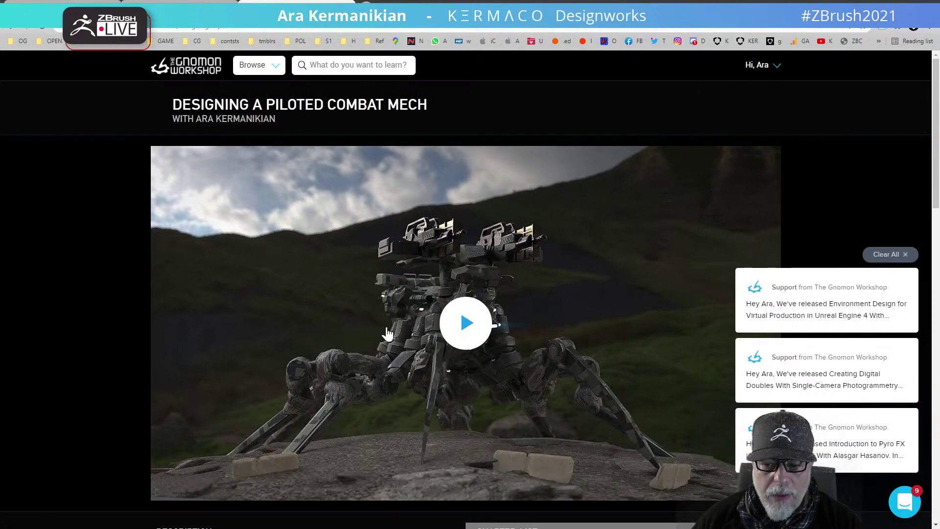
{"action": "left_click", "coordinate": [892, 263]}
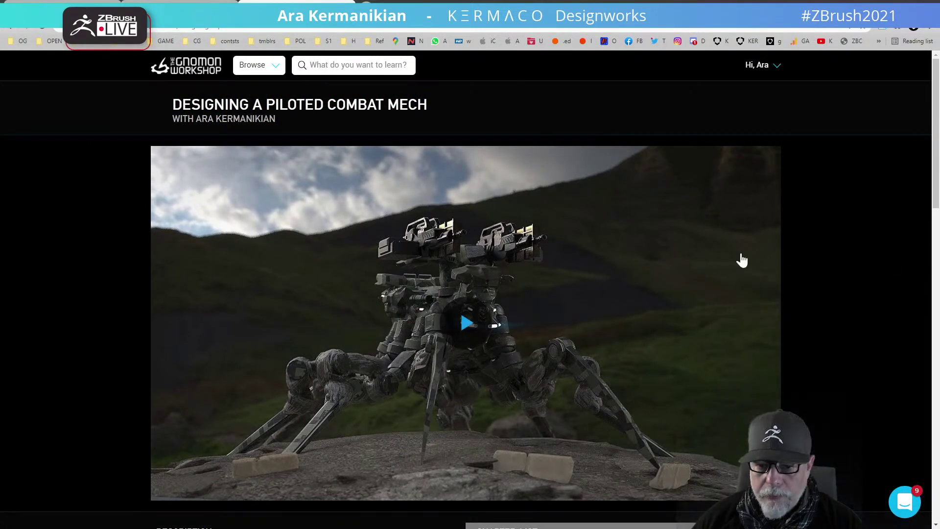
{"action": "scroll", "coordinate": [430, 237], "scroll_direction": "down", "scroll_amount": 8}
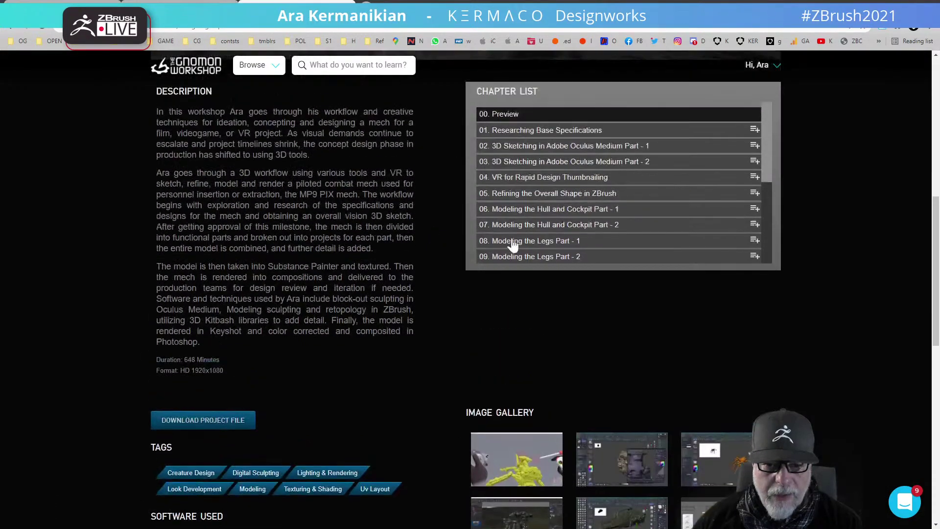
{"action": "scroll", "coordinate": [759, 203], "scroll_direction": "up", "scroll_amount": 1}
{"action": "scroll", "coordinate": [768, 238], "scroll_direction": "down", "scroll_amount": 1}
{"action": "scroll", "coordinate": [767, 264], "scroll_direction": "down", "scroll_amount": 2}
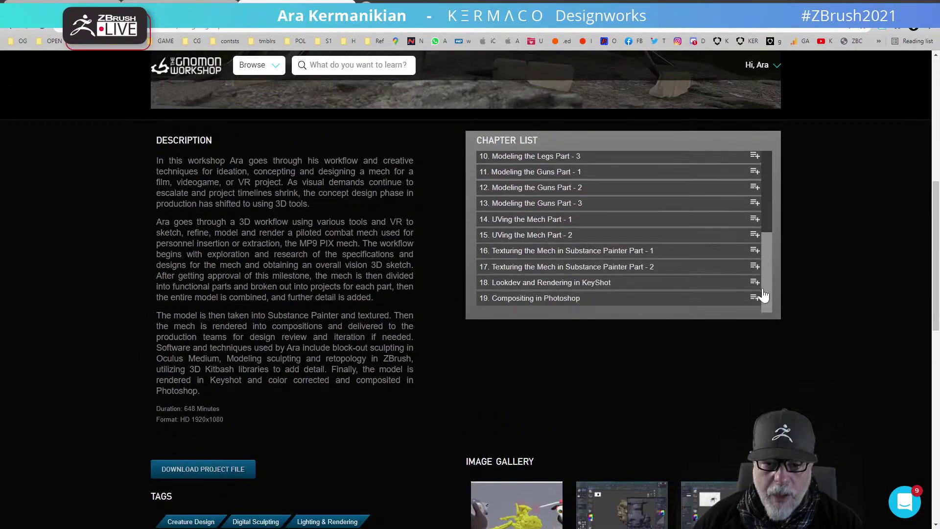
{"action": "scroll", "coordinate": [765, 293], "scroll_direction": "up", "scroll_amount": 3}
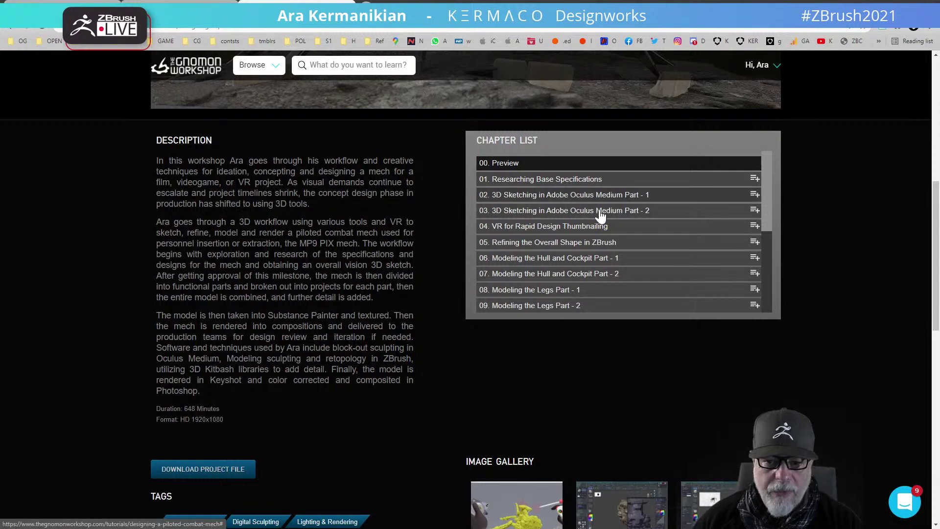
{"action": "scroll", "coordinate": [770, 211], "scroll_direction": "down", "scroll_amount": 1}
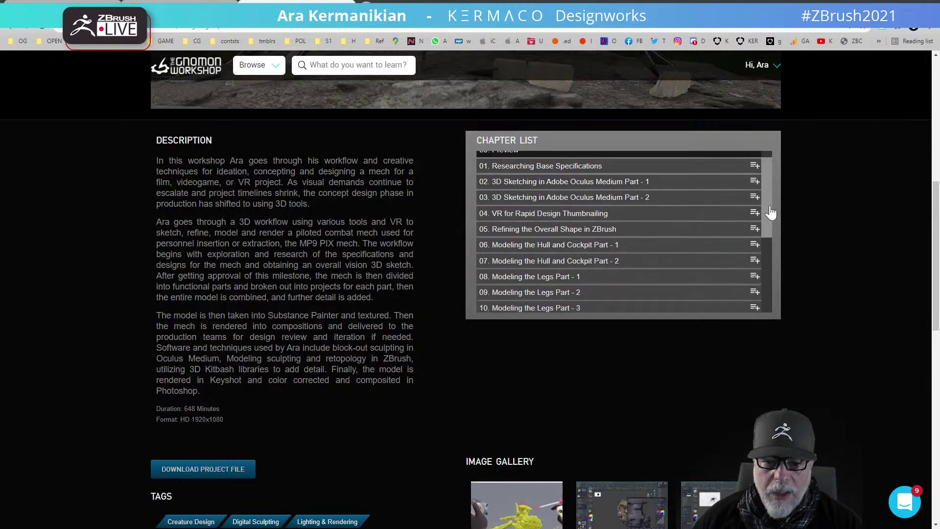
{"action": "left_click_drag", "start_coordinate": [771, 211], "coordinate": [764, 299]}
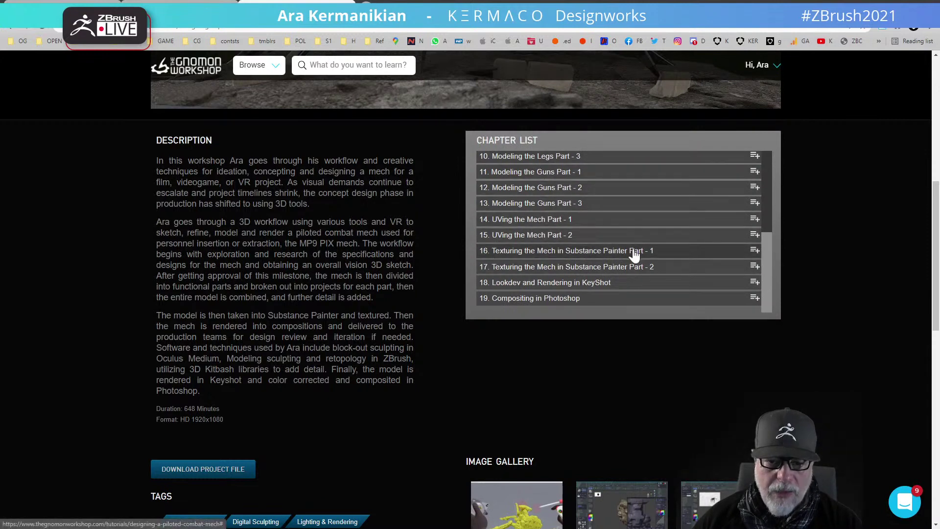
{"action": "scroll", "coordinate": [581, 247], "scroll_direction": "up", "scroll_amount": 1}
{"action": "scroll", "coordinate": [518, 266], "scroll_direction": "down", "scroll_amount": 4}
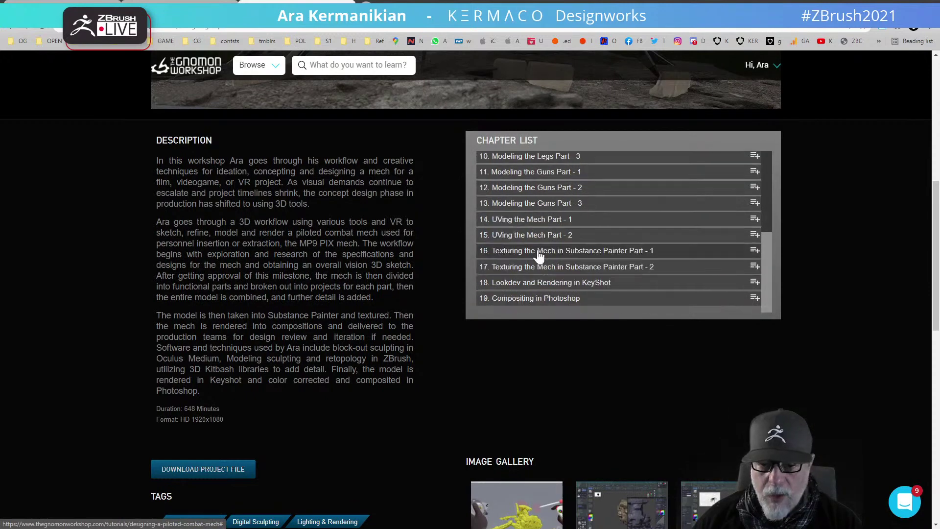
View the gun model picture in the tutorial's image gallery, close it, and return to the preview video
{"action": "scroll", "coordinate": [642, 293], "scroll_direction": "down", "scroll_amount": 3}
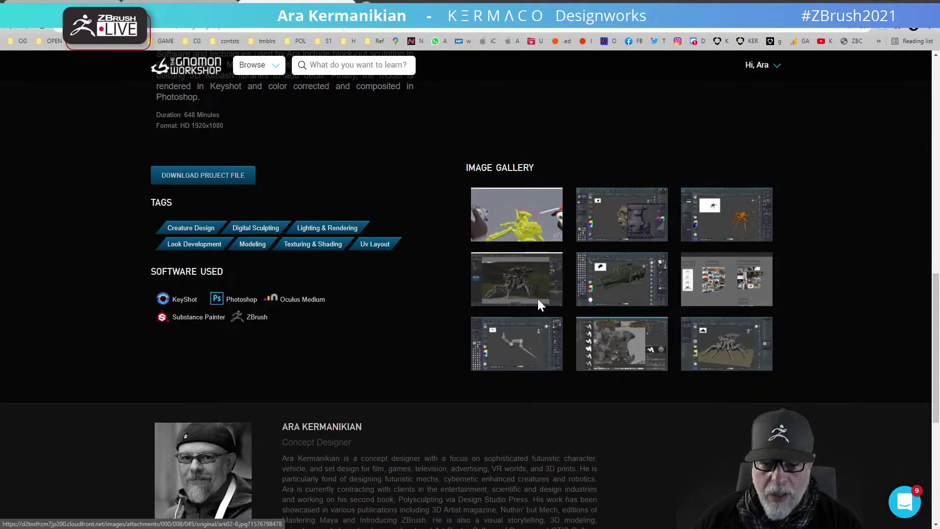
{"action": "left_click", "coordinate": [615, 290]}
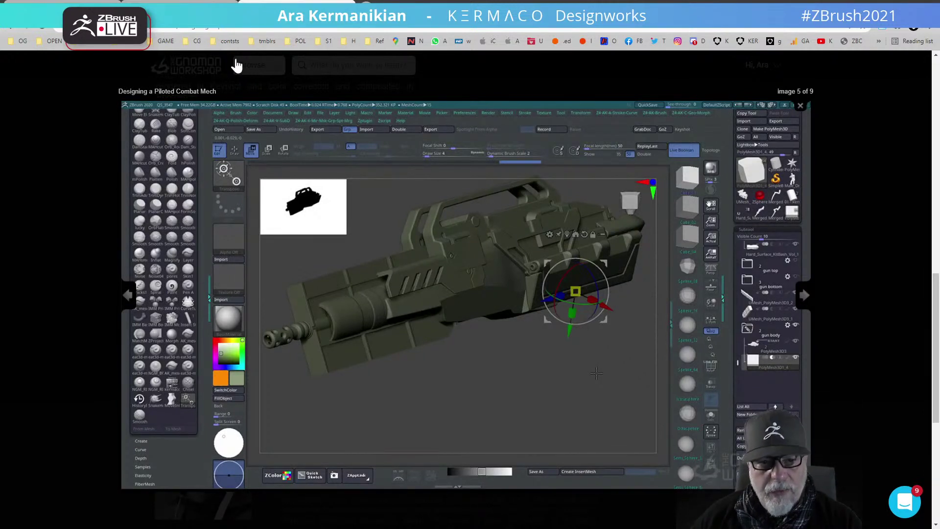
{"action": "left_click", "coordinate": [798, 105]}
{"action": "scroll", "coordinate": [407, 240], "scroll_direction": "up", "scroll_amount": 10}
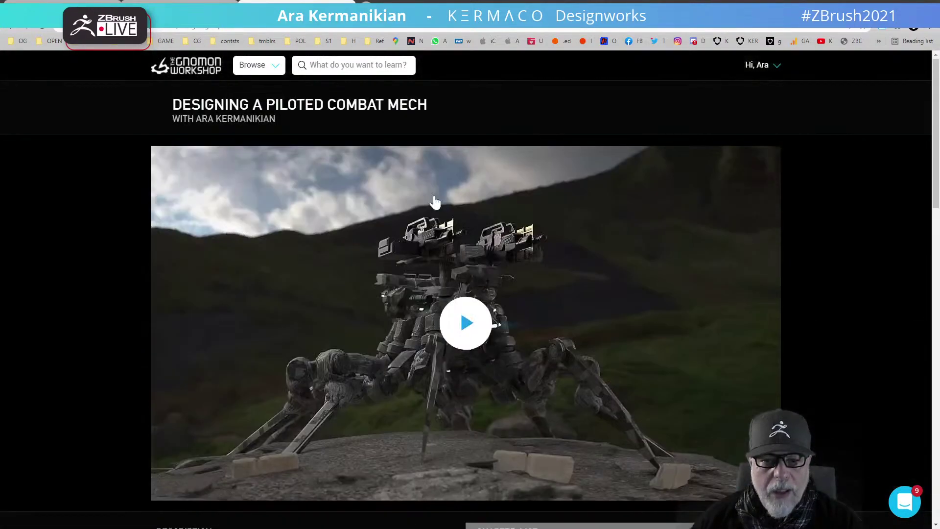
{"action": "left_click", "coordinate": [435, 202]}
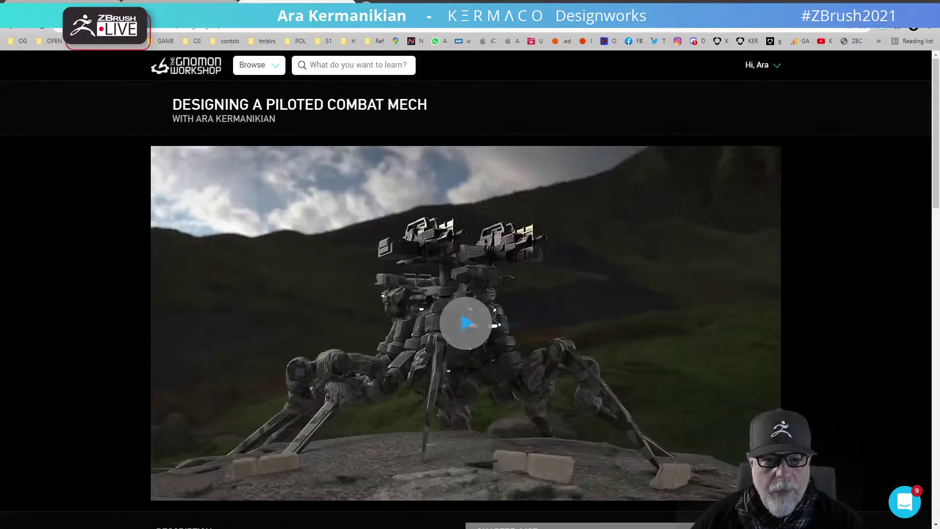
Search the web for "zbrush live" in a new browser tab
{"action": "left_click", "coordinate": [443, 309]}
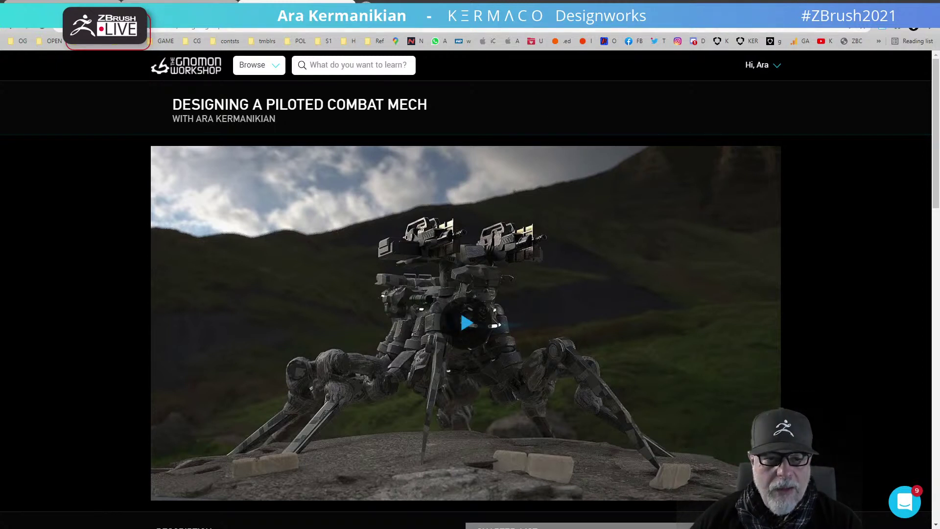
{"action": "left_click", "coordinate": [366, 7]}
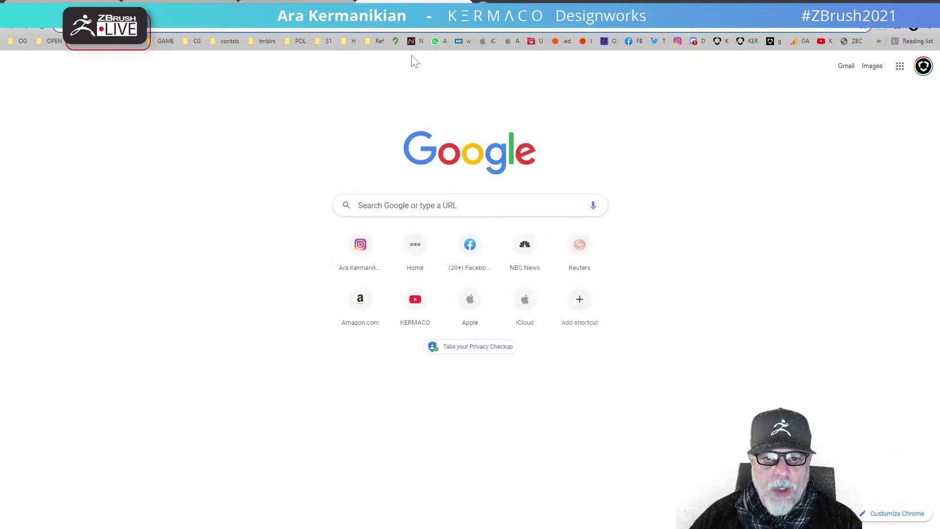
{"action": "left_click", "coordinate": [451, 26]}
{"action": "type", "text": "zb"}
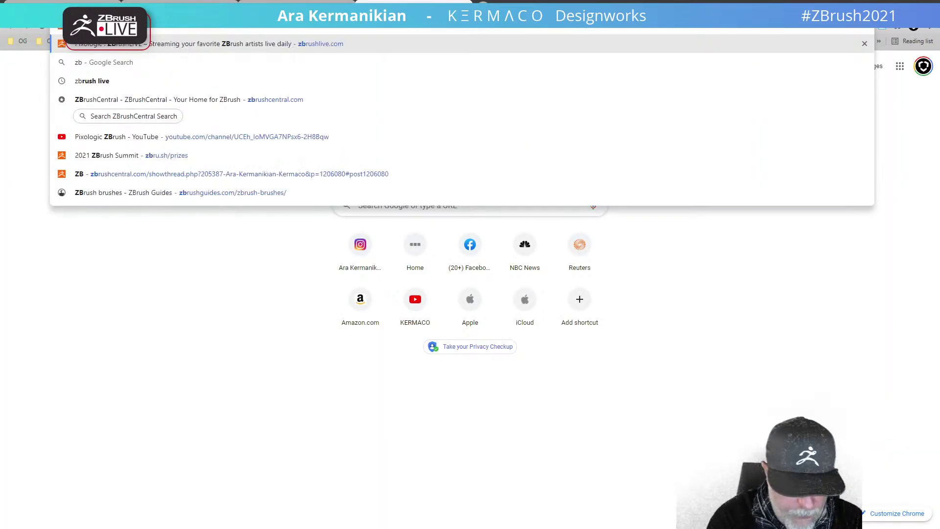
{"action": "type", "text": "rush live"}
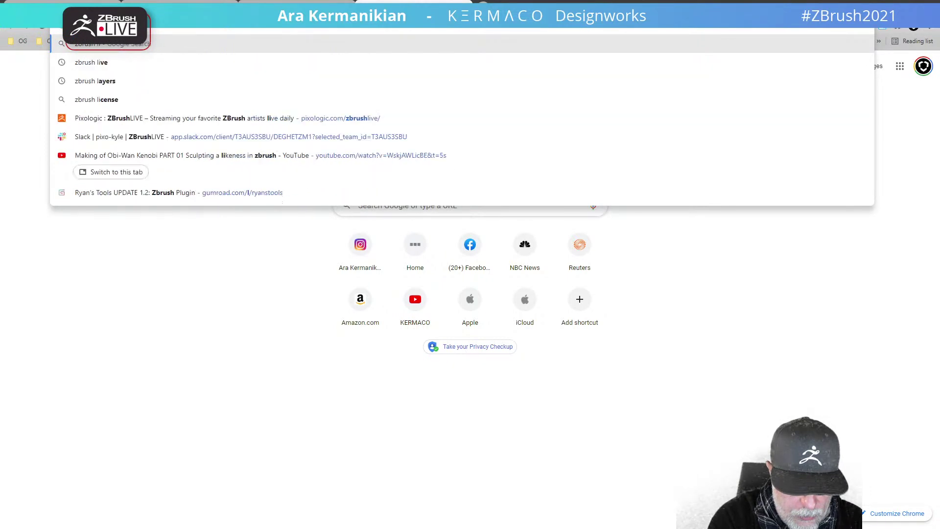
{"action": "key", "text": "Return"}
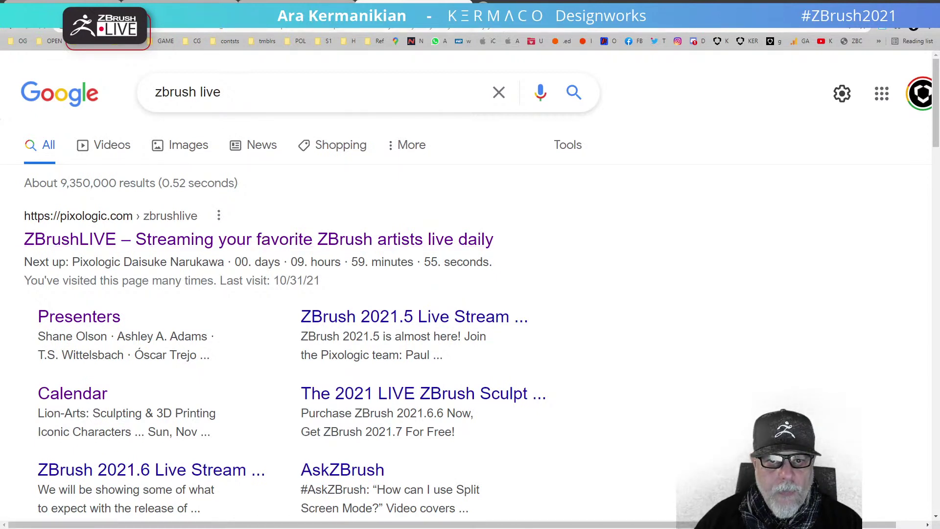
Open the KERMACO YouTube channel in another new tab and look over its uploads and playlists
{"action": "left_click", "coordinate": [483, 7]}
{"action": "left_click", "coordinate": [816, 41]}
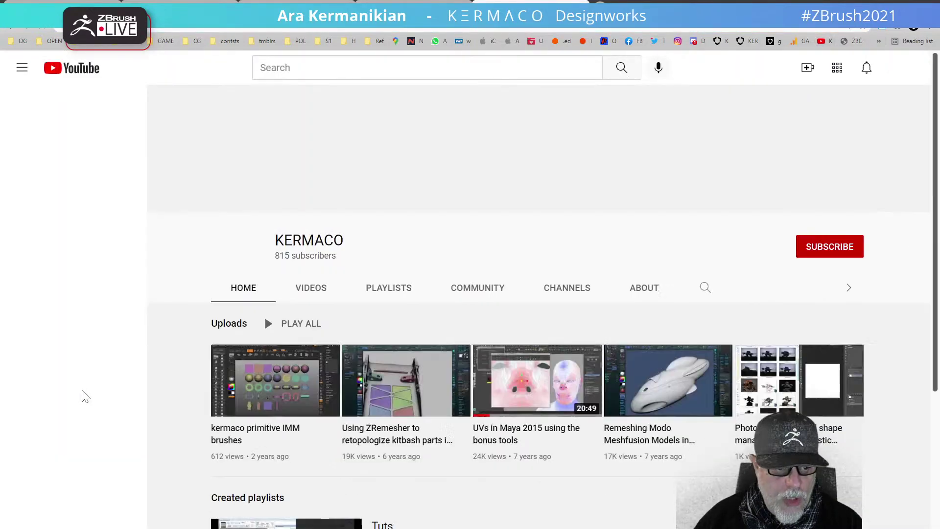
{"action": "scroll", "coordinate": [83, 409], "scroll_direction": "down", "scroll_amount": 3}
Open the Pixologic ZBrush channel from the YouTube subscriptions and list its videos
{"action": "left_click", "coordinate": [79, 358]}
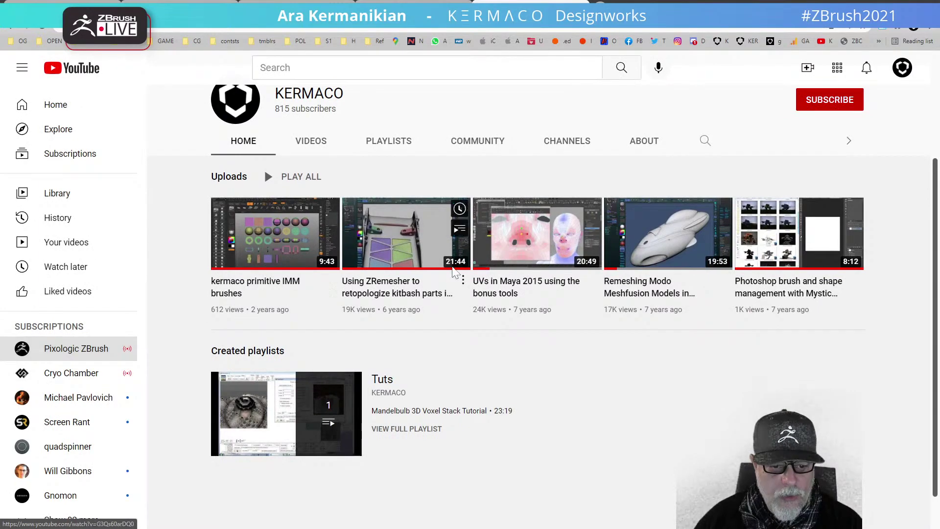
{"action": "scroll", "coordinate": [380, 426], "scroll_direction": "down", "scroll_amount": 4}
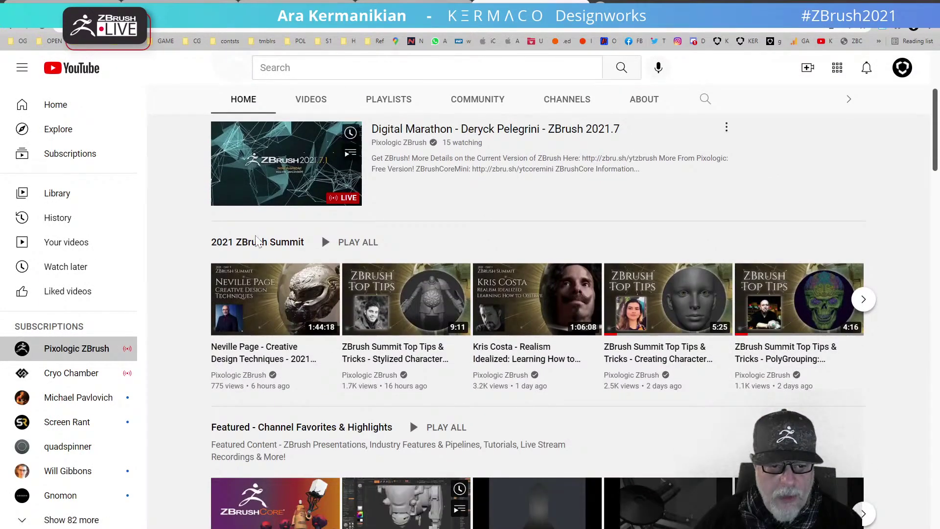
{"action": "scroll", "coordinate": [359, 323], "scroll_direction": "down", "scroll_amount": 1}
{"action": "scroll", "coordinate": [452, 247], "scroll_direction": "up", "scroll_amount": 4}
{"action": "scroll", "coordinate": [451, 246], "scroll_direction": "up", "scroll_amount": 1}
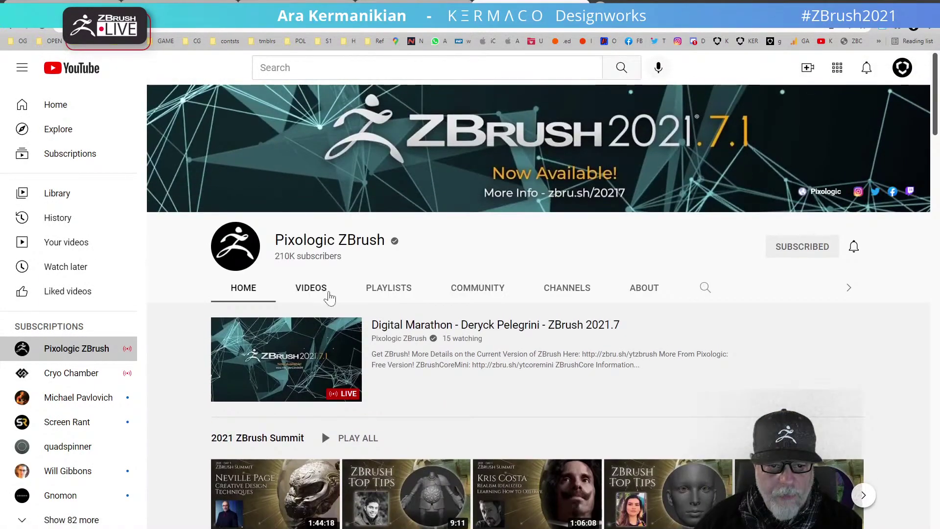
{"action": "left_click", "coordinate": [315, 292]}
Look through the Pixologic ZBrush uploads for the Kermaco: Mech Design stream and preview its thumbnail
{"action": "scroll", "coordinate": [433, 384], "scroll_direction": "down", "scroll_amount": 2}
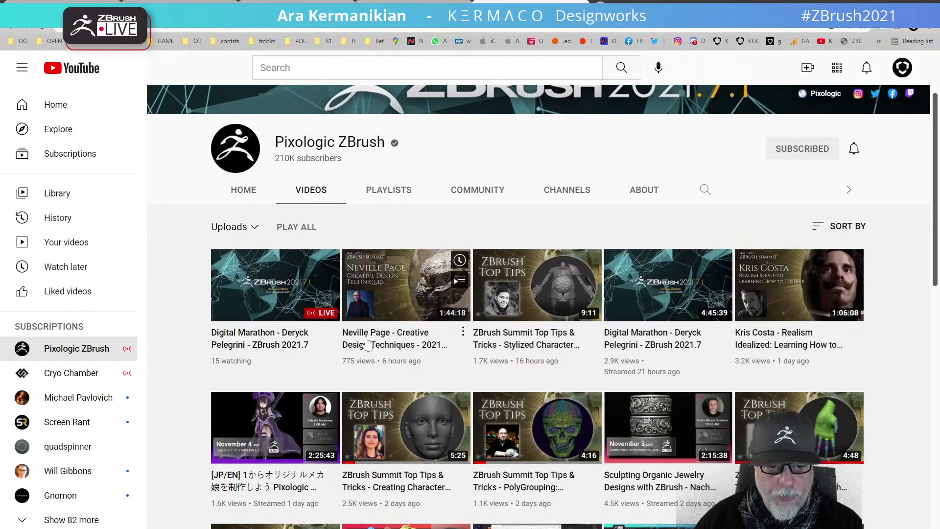
{"action": "scroll", "coordinate": [719, 374], "scroll_direction": "down", "scroll_amount": 3}
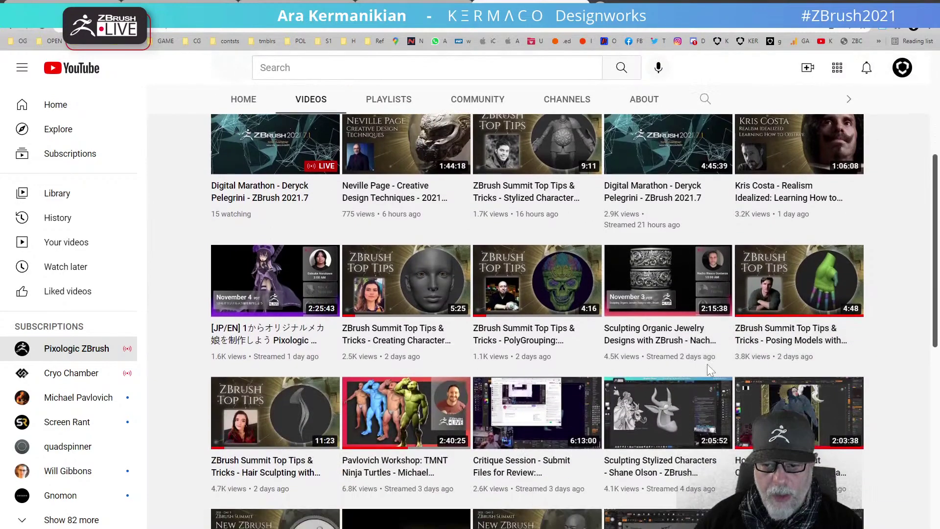
{"action": "scroll", "coordinate": [636, 362], "scroll_direction": "down", "scroll_amount": 1}
{"action": "scroll", "coordinate": [625, 361], "scroll_direction": "down", "scroll_amount": 4}
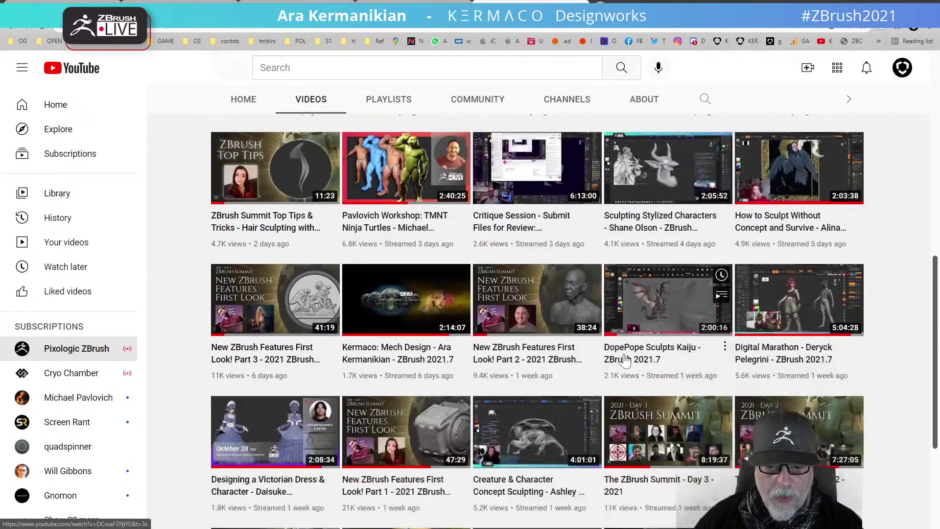
{"action": "scroll", "coordinate": [625, 360], "scroll_direction": "down", "scroll_amount": 2}
{"action": "scroll", "coordinate": [625, 360], "scroll_direction": "down", "scroll_amount": 1}
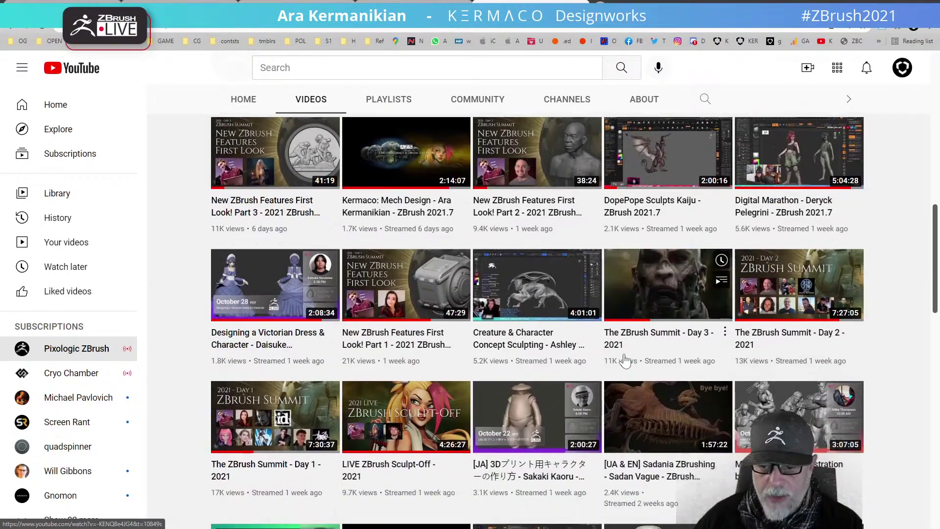
{"action": "scroll", "coordinate": [625, 360], "scroll_direction": "up", "scroll_amount": 4}
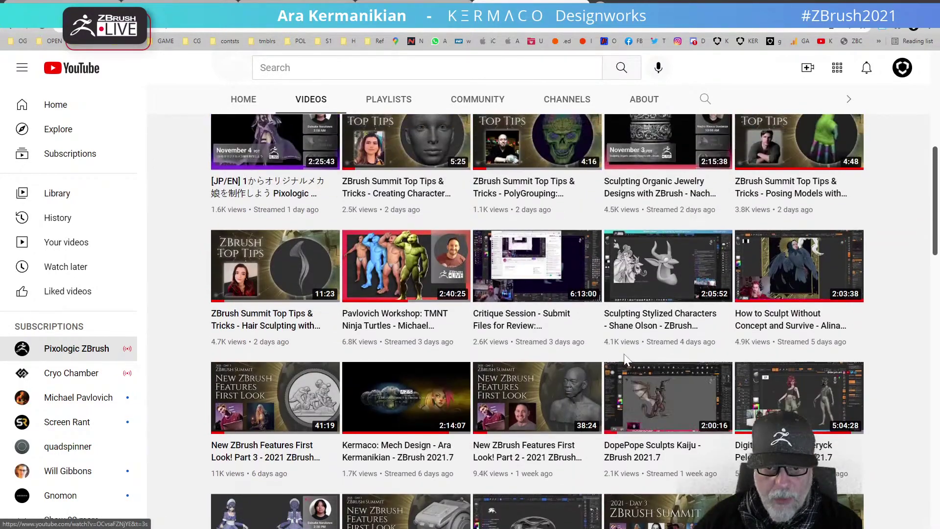
{"action": "scroll", "coordinate": [625, 361], "scroll_direction": "up", "scroll_amount": 3}
{"action": "scroll", "coordinate": [625, 361], "scroll_direction": "up", "scroll_amount": 1}
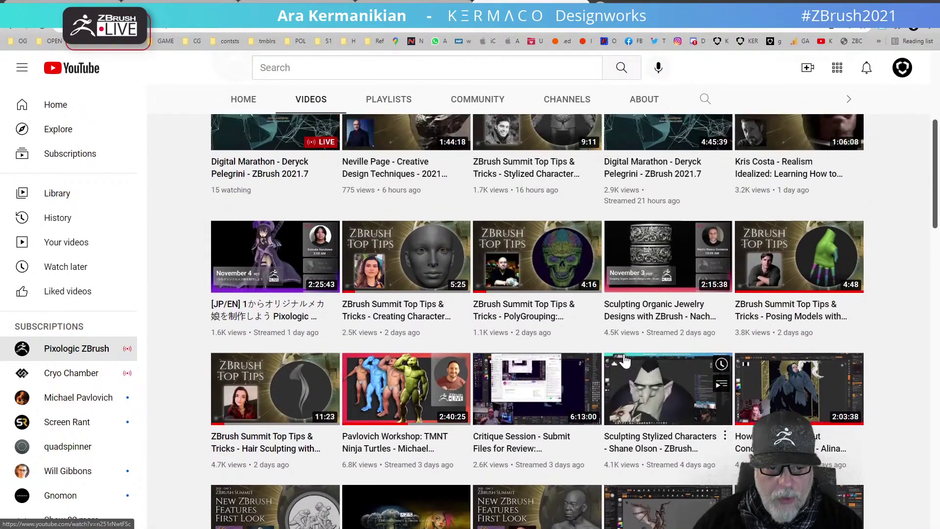
{"action": "scroll", "coordinate": [625, 360], "scroll_direction": "down", "scroll_amount": 4}
{"action": "scroll", "coordinate": [625, 361], "scroll_direction": "up", "scroll_amount": 5}
{"action": "scroll", "coordinate": [626, 361], "scroll_direction": "down", "scroll_amount": 7}
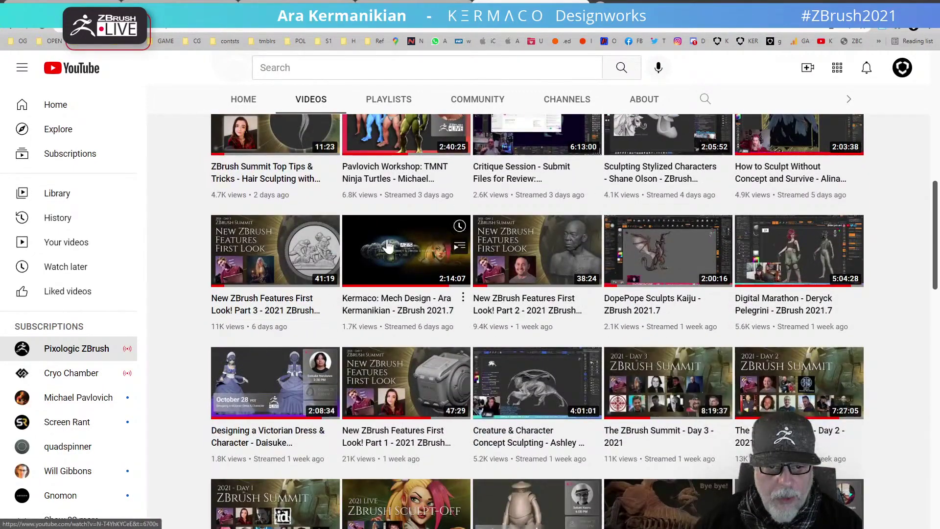
{"action": "mouse_move", "coordinate": [406, 255]}
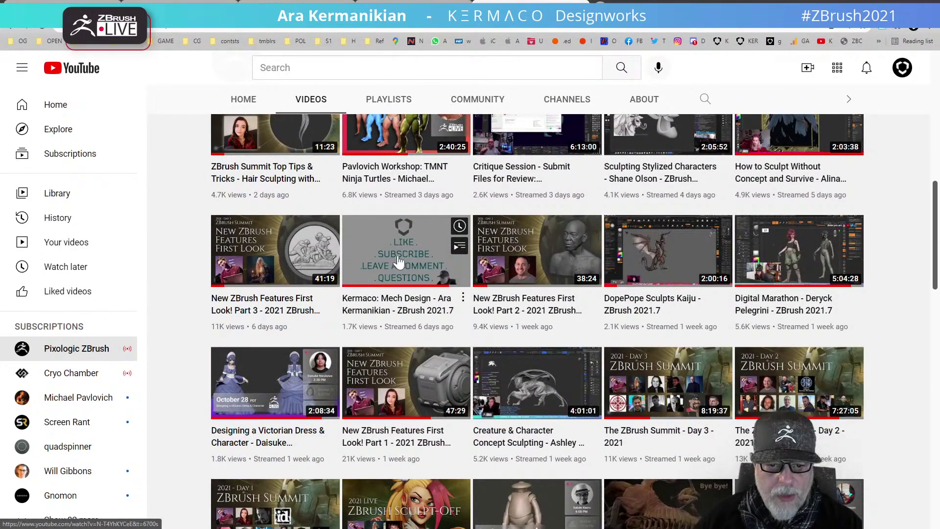
Look through the older October streams, including Kermaco: Space Suit Design, and return to the start of the channel page
{"action": "scroll", "coordinate": [595, 361], "scroll_direction": "down", "scroll_amount": 5}
{"action": "scroll", "coordinate": [595, 361], "scroll_direction": "down", "scroll_amount": 8}
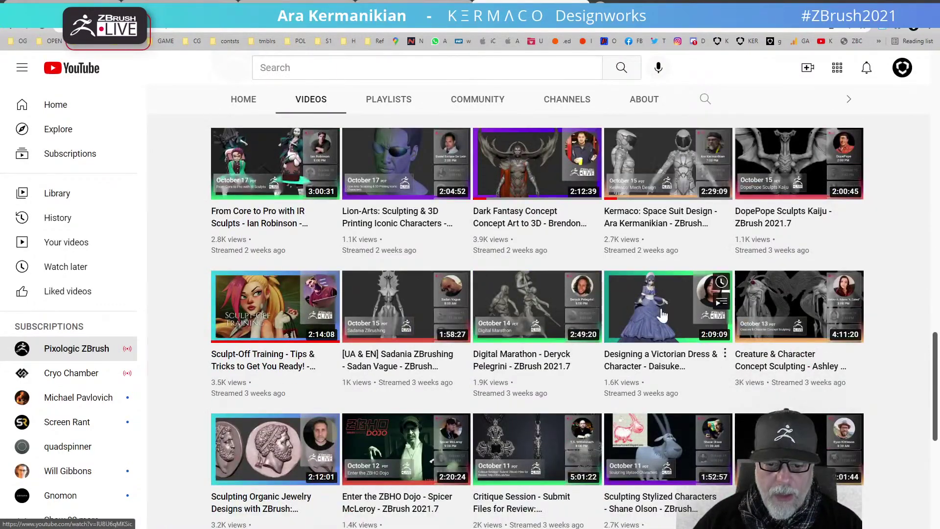
{"action": "scroll", "coordinate": [595, 201], "scroll_direction": "up", "scroll_amount": 10}
{"action": "scroll", "coordinate": [594, 200], "scroll_direction": "up", "scroll_amount": 5}
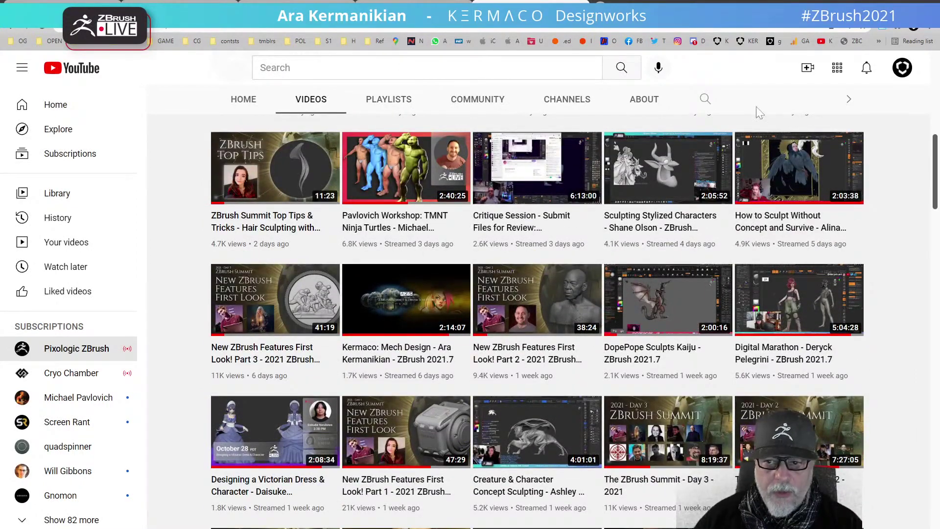
{"action": "scroll", "coordinate": [714, 298], "scroll_direction": "up", "scroll_amount": 10}
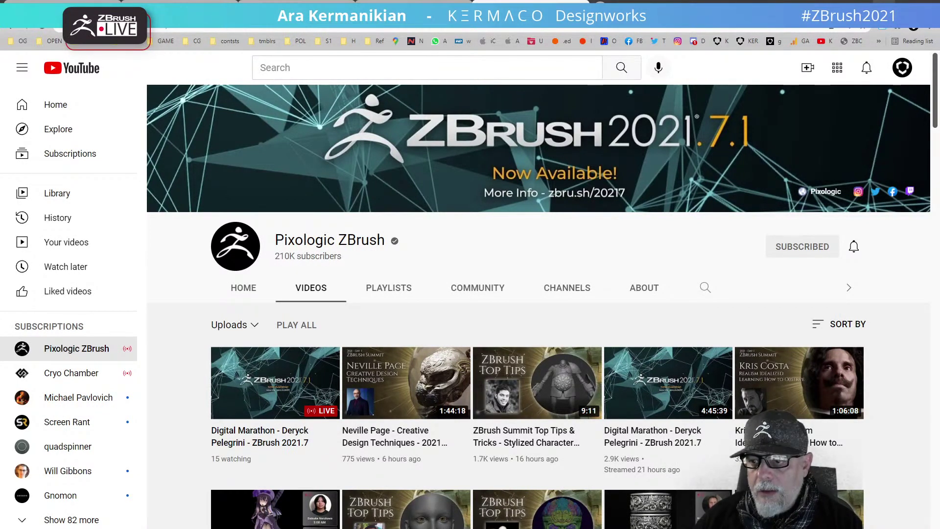
Switch to ZBrush and display the Full-Male-Body alien creature tool in place of the suited character
{"action": "left_click_drag", "start_coordinate": [815, 2], "coordinate": [343, 528]}
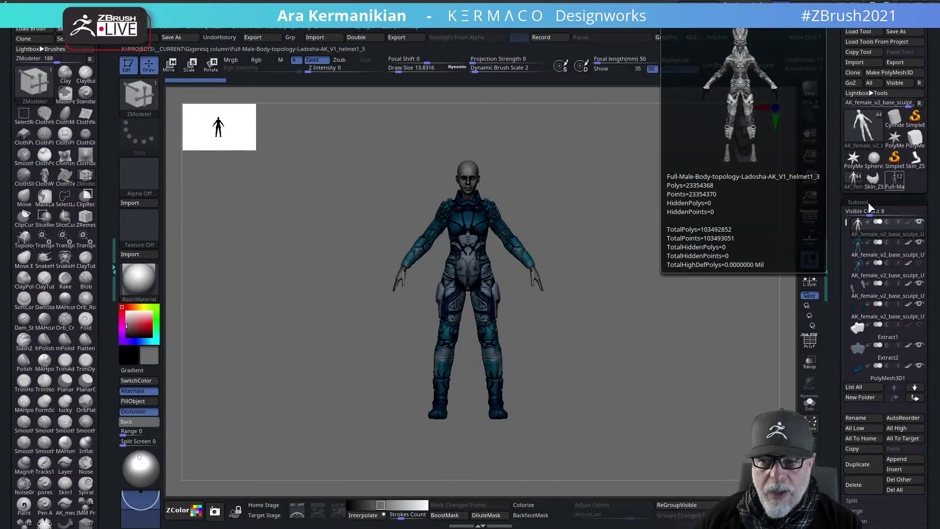
{"action": "left_click", "coordinate": [900, 188]}
{"action": "left_click_drag", "start_coordinate": [650, 275], "coordinate": [619, 273]}
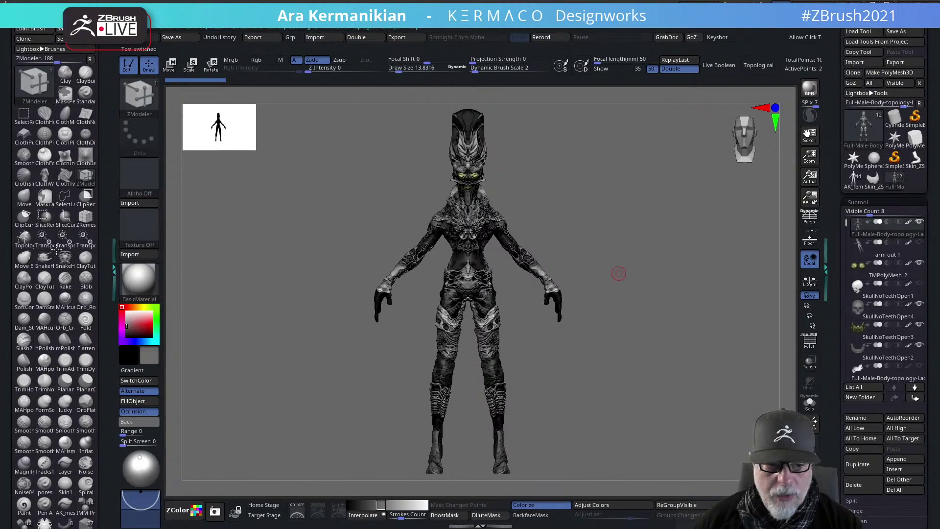
Apply the ZMetal standard material to the alien creature
{"action": "left_click", "coordinate": [142, 286]}
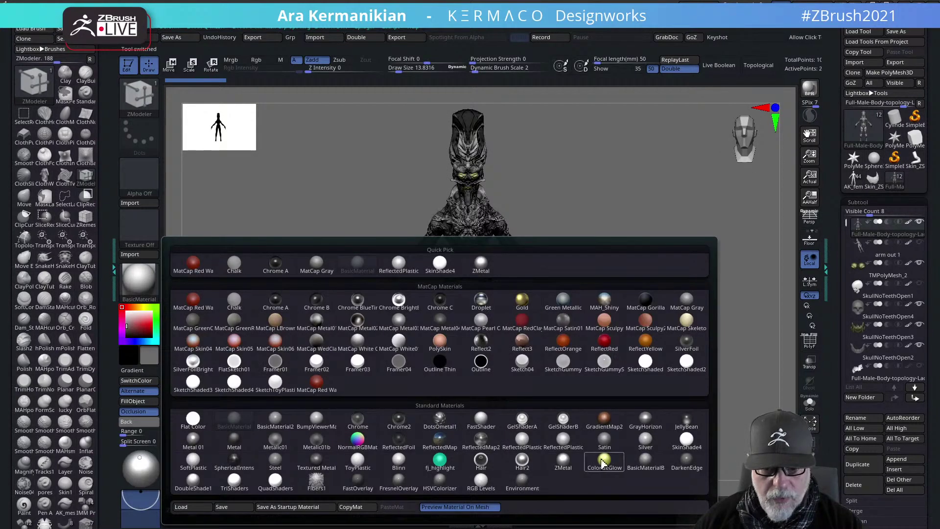
{"action": "left_click", "coordinate": [563, 460]}
{"action": "left_click_drag", "start_coordinate": [656, 370], "coordinate": [605, 355]}
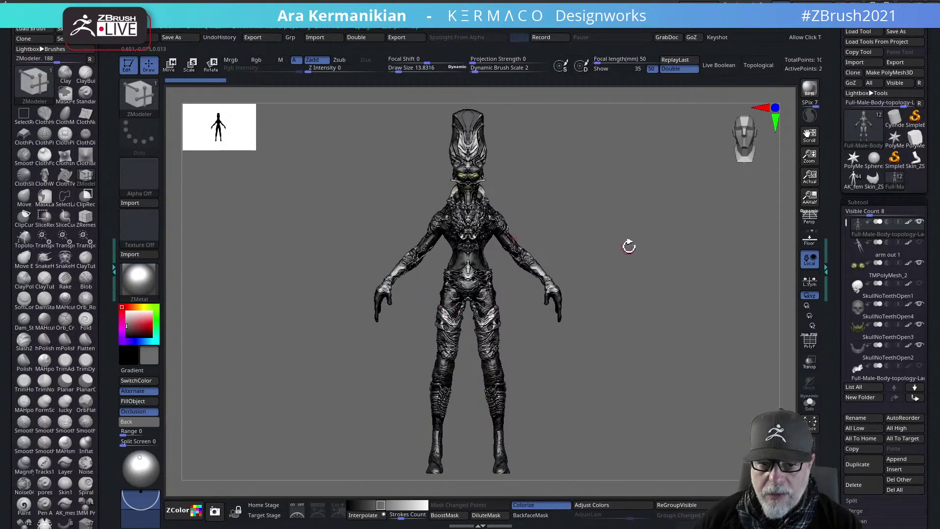
Select the Move brush with the alien creature framed in full
{"action": "key", "text": "b"}
{"action": "key", "text": "m"}
{"action": "key", "text": "v"}
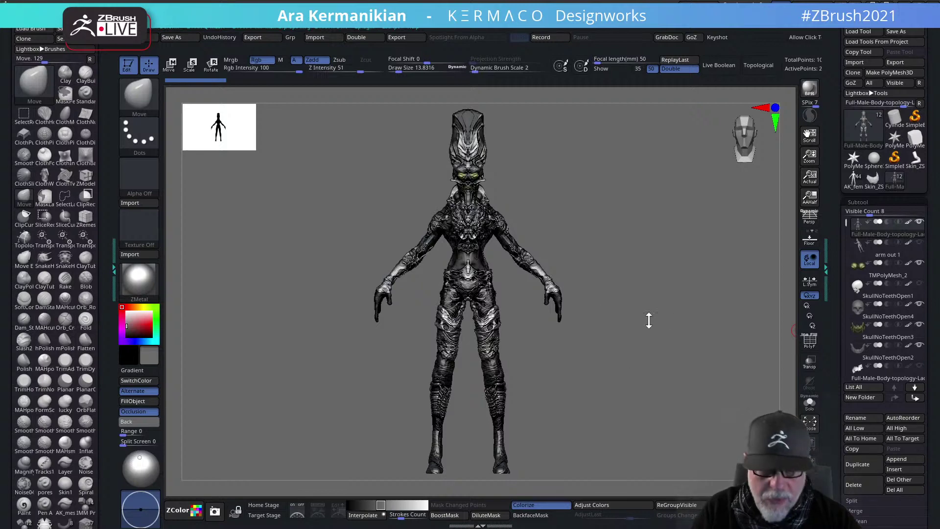
{"action": "mouse_move", "coordinate": [688, 278]}
{"action": "left_mouse_down"}
{"action": "mouse_move", "coordinate": [680, 371]}
{"action": "mouse_move", "coordinate": [654, 355]}
{"action": "mouse_move", "coordinate": [645, 212]}
{"action": "mouse_move", "coordinate": [667, 367]}
{"action": "mouse_move", "coordinate": [705, 370]}
{"action": "mouse_move", "coordinate": [699, 342]}
{"action": "mouse_move", "coordinate": [712, 349]}
{"action": "mouse_move", "coordinate": [721, 335]}
{"action": "mouse_move", "coordinate": [713, 346]}
{"action": "mouse_move", "coordinate": [724, 363]}
{"action": "mouse_move", "coordinate": [662, 363]}
{"action": "mouse_move", "coordinate": [651, 284]}
{"action": "mouse_move", "coordinate": [676, 292]}
{"action": "mouse_move", "coordinate": [652, 290]}
{"action": "mouse_move", "coordinate": [646, 306]}
{"action": "mouse_move", "coordinate": [688, 316]}
{"action": "mouse_move", "coordinate": [669, 314]}
{"action": "mouse_move", "coordinate": [665, 300]}
{"action": "mouse_move", "coordinate": [648, 303]}
{"action": "mouse_move", "coordinate": [692, 296]}
{"action": "mouse_move", "coordinate": [675, 294]}
{"action": "mouse_move", "coordinate": [699, 278]}
{"action": "mouse_move", "coordinate": [651, 290]}
{"action": "mouse_move", "coordinate": [676, 283]}
{"action": "mouse_move", "coordinate": [656, 287]}
{"action": "mouse_move", "coordinate": [640, 267]}
{"action": "mouse_move", "coordinate": [668, 271]}
{"action": "mouse_move", "coordinate": [673, 289]}
{"action": "mouse_move", "coordinate": [612, 266]}
{"action": "left_mouse_up"}
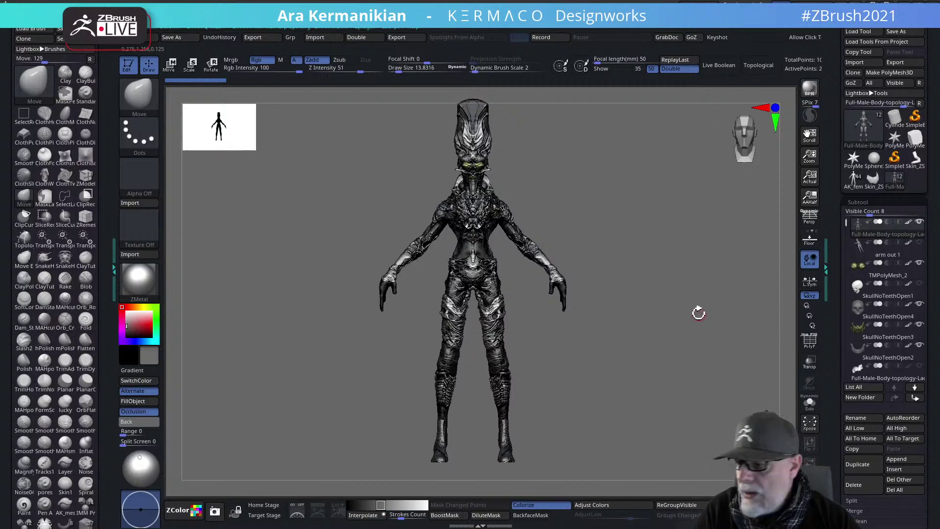
{"action": "left_click_drag", "start_coordinate": [691, 268], "coordinate": [699, 284], "text": "alt"}
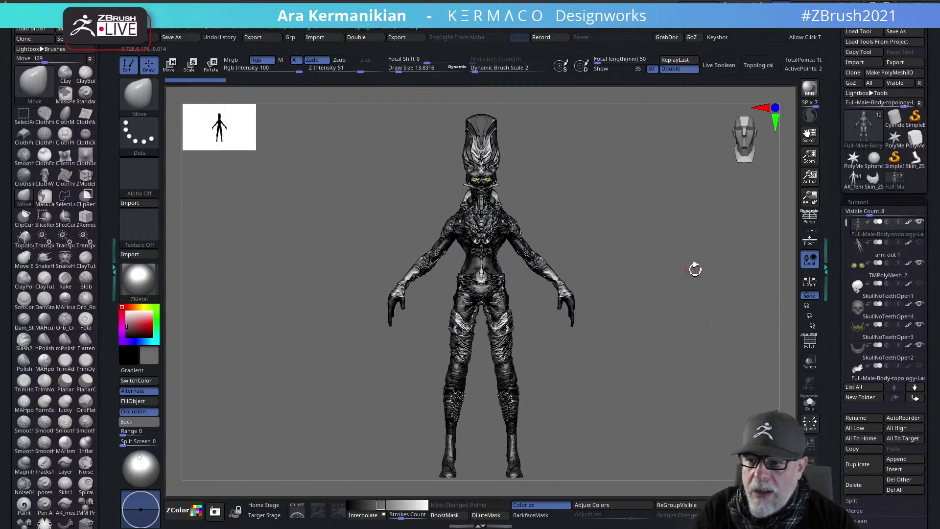
Delete the alien creature and the two leftover ZSphere skin tools, including all their subtools
{"action": "left_click", "coordinate": [904, 490]}
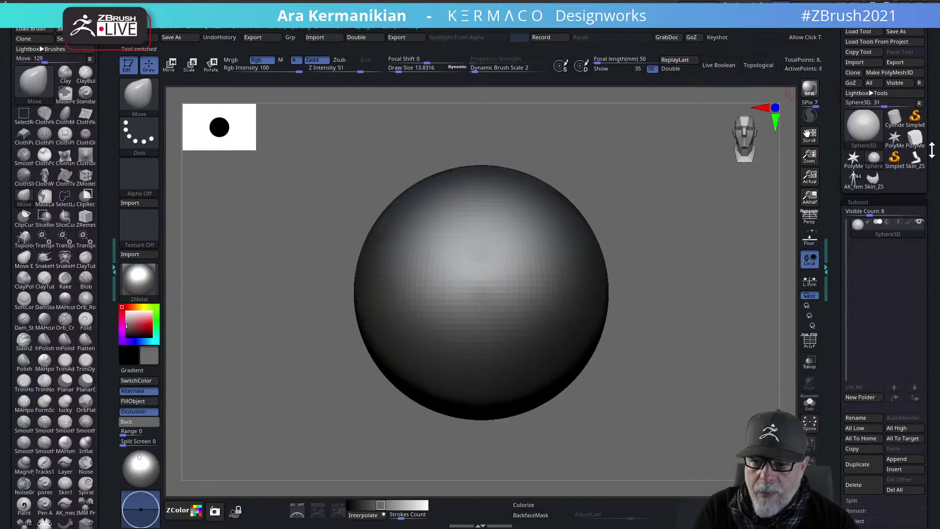
{"action": "left_click", "coordinate": [854, 179]}
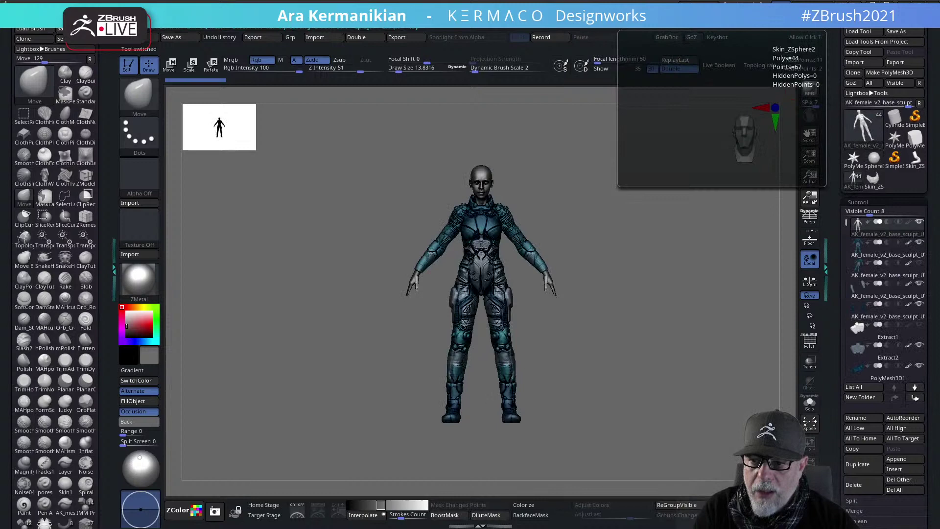
{"action": "left_click", "coordinate": [912, 166]}
{"action": "left_click", "coordinate": [904, 489]}
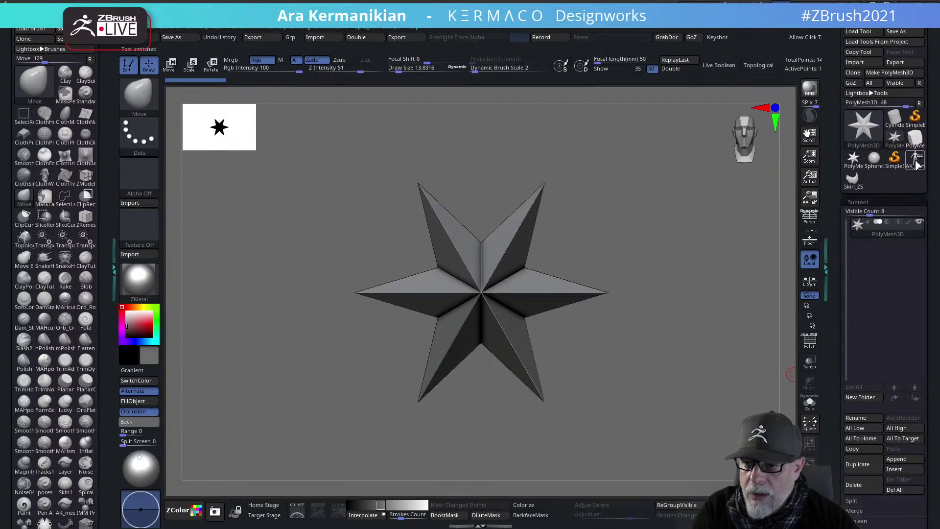
{"action": "left_click", "coordinate": [851, 185]}
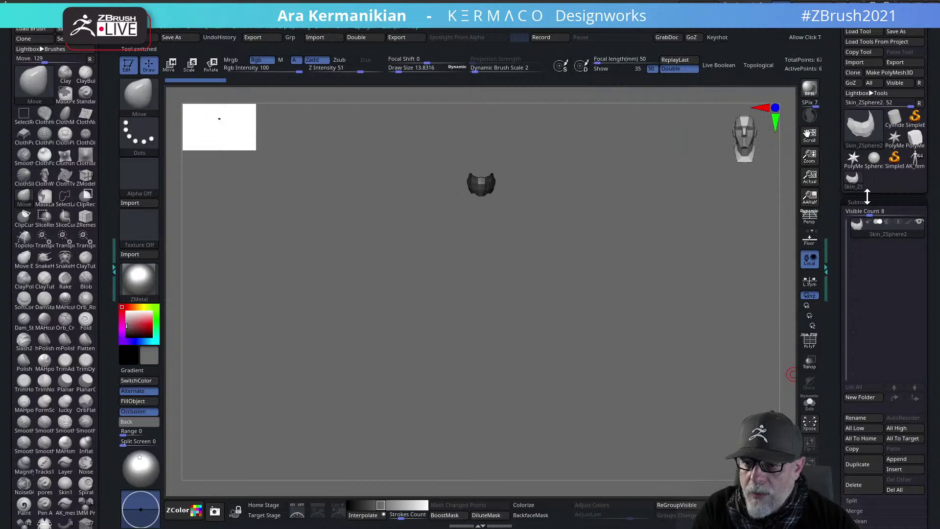
{"action": "left_click", "coordinate": [897, 489]}
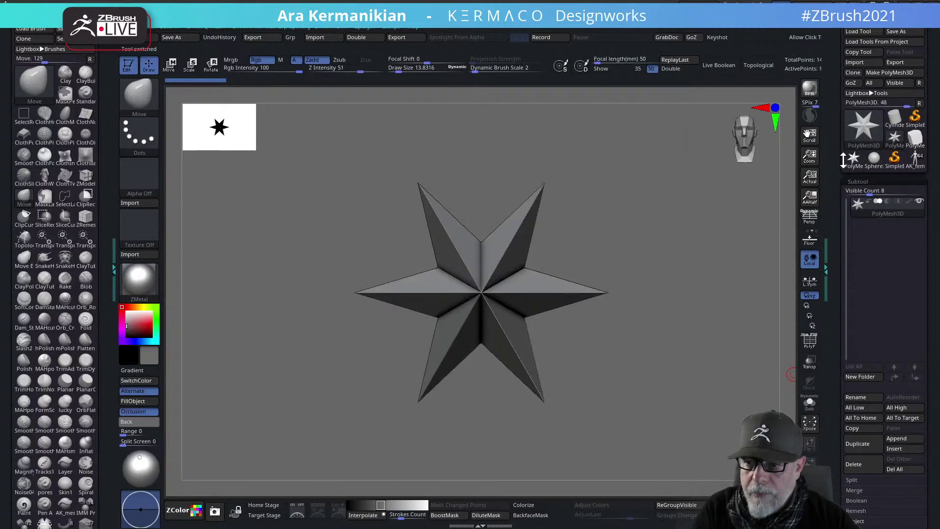
Display the AK_female suited character and apply BasicMaterial to it
{"action": "left_click", "coordinate": [915, 160]}
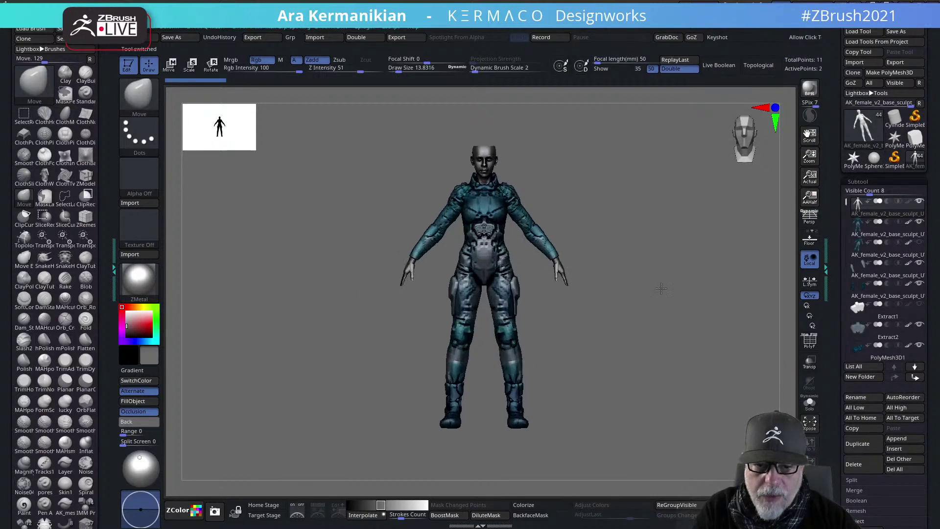
{"action": "left_click", "coordinate": [148, 286]}
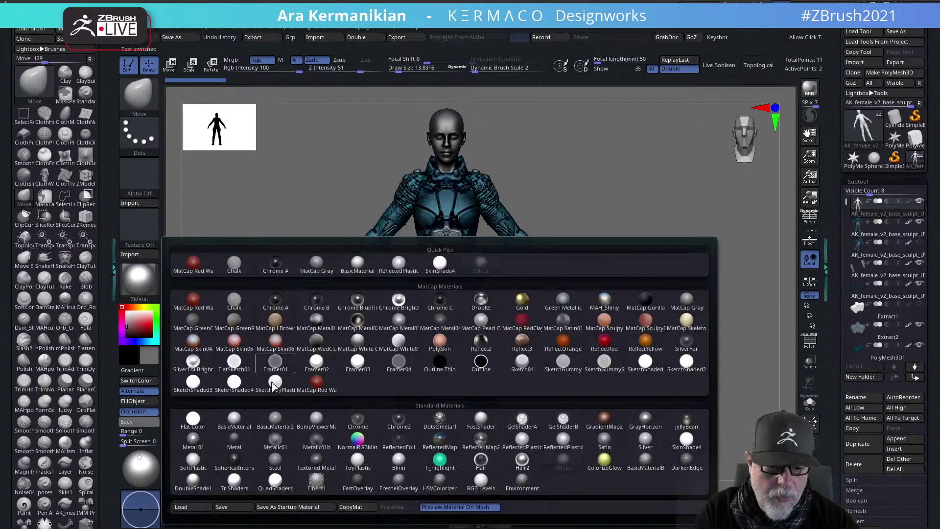
{"action": "left_click", "coordinate": [234, 424]}
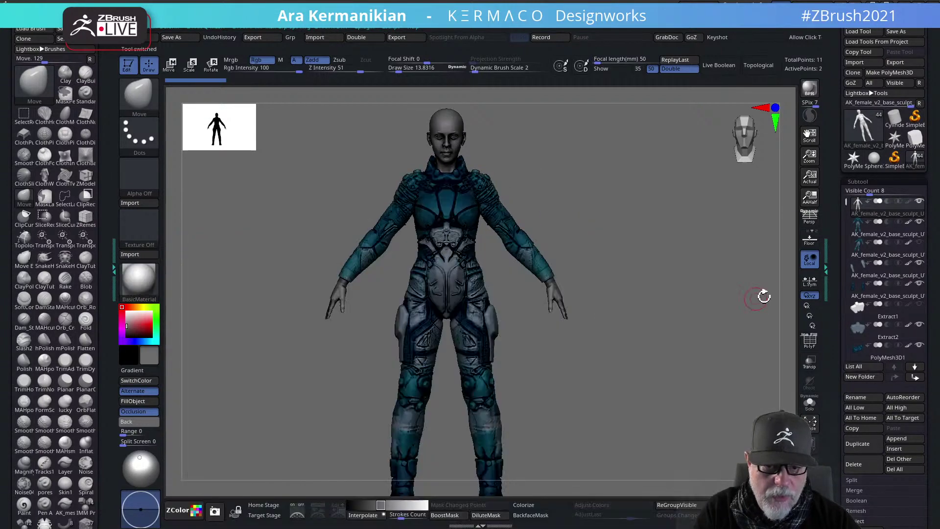
Apply the ReflectedPlastic material to the suited female character
{"action": "left_click", "coordinate": [139, 279]}
{"action": "left_click", "coordinate": [521, 443]}
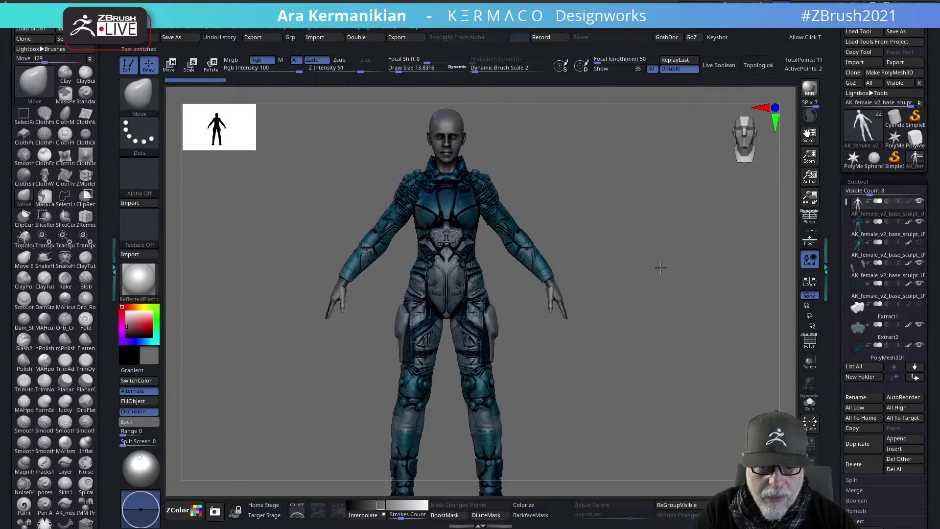
{"action": "left_click_drag", "start_coordinate": [657, 310], "coordinate": [676, 297]}
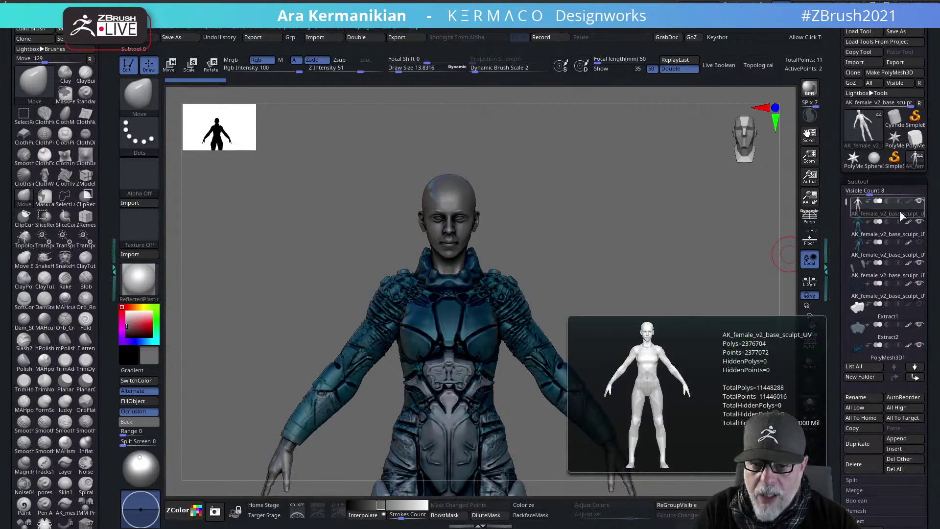
Turn on Solo mode and inspect the base body and the two full-suit subtools one at a time
{"action": "left_click", "coordinate": [810, 402]}
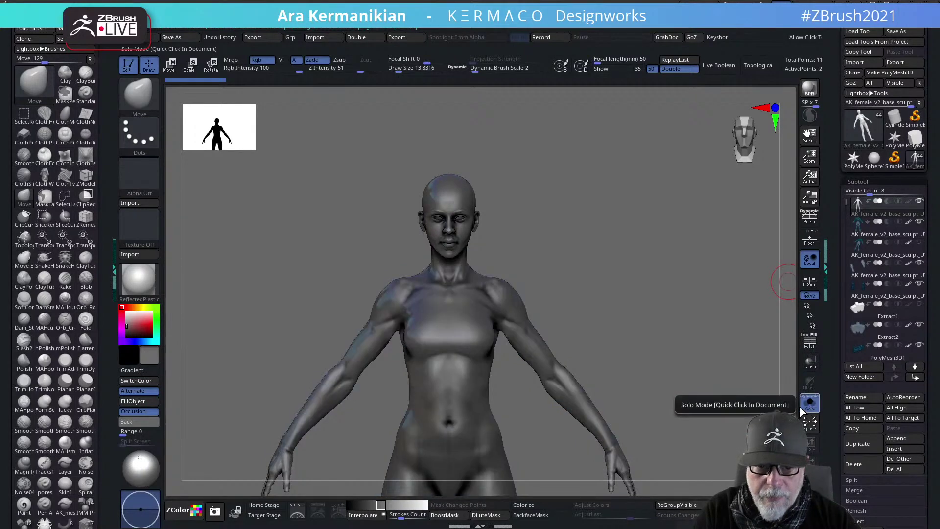
{"action": "mouse_move", "coordinate": [653, 317]}
{"action": "left_mouse_down"}
{"action": "mouse_move", "coordinate": [641, 357]}
{"action": "mouse_move", "coordinate": [589, 308]}
{"action": "mouse_move", "coordinate": [631, 332]}
{"action": "mouse_move", "coordinate": [642, 289]}
{"action": "mouse_move", "coordinate": [651, 304]}
{"action": "left_mouse_up"}
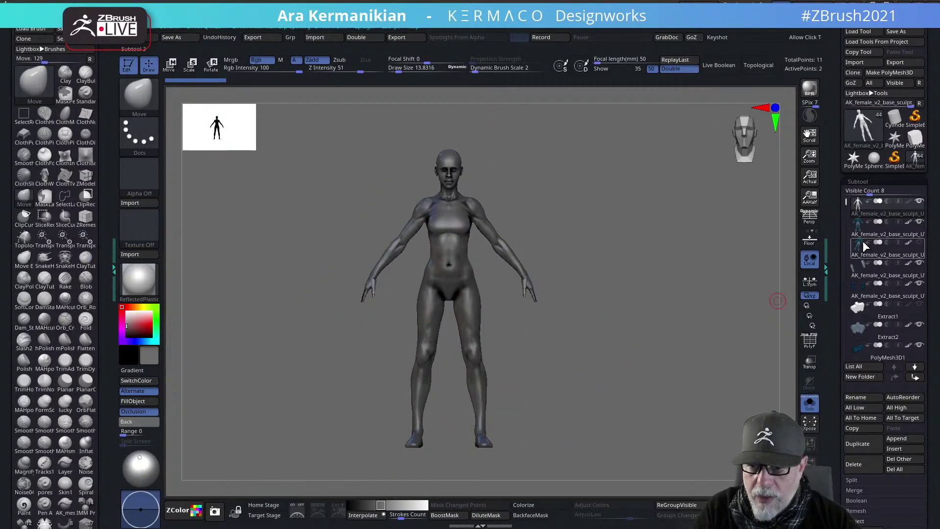
{"action": "mouse_move", "coordinate": [879, 237]}
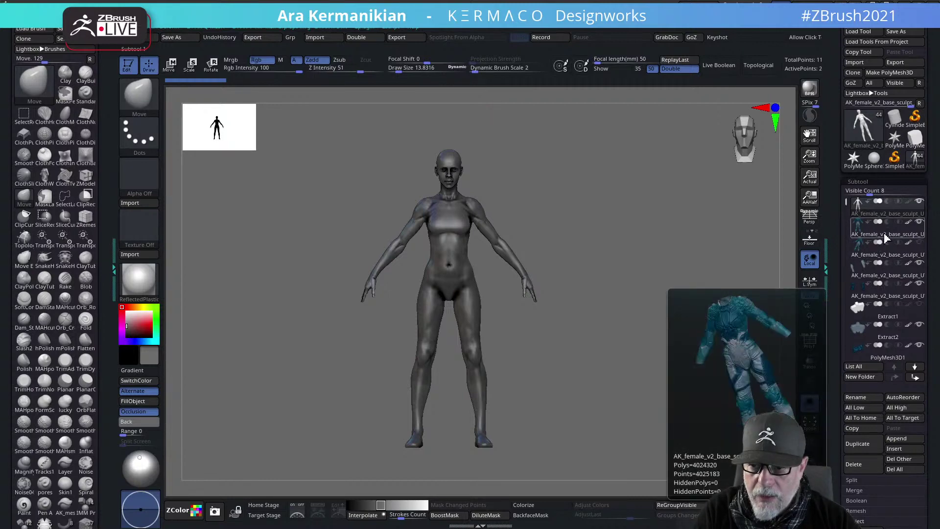
{"action": "left_click", "coordinate": [900, 239]}
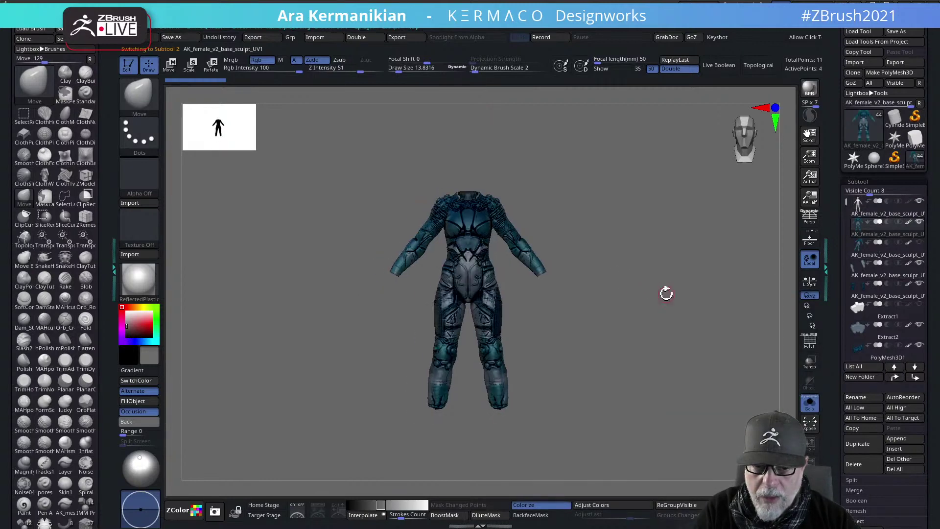
{"action": "left_click", "coordinate": [880, 265]}
{"action": "left_click_drag", "start_coordinate": [617, 355], "coordinate": [643, 305]}
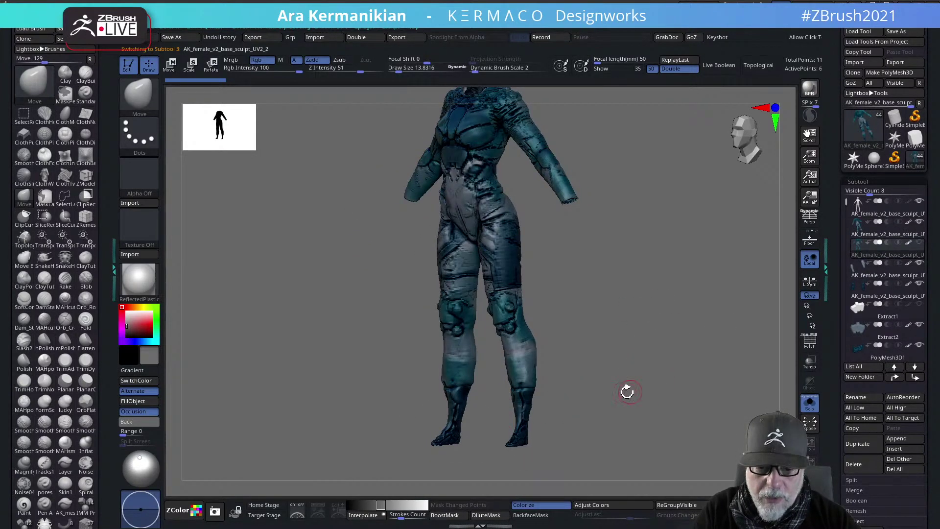
{"action": "left_click_drag", "start_coordinate": [627, 391], "coordinate": [646, 387], "text": "shift"}
{"action": "left_click_drag", "start_coordinate": [682, 290], "coordinate": [705, 346], "text": "alt"}
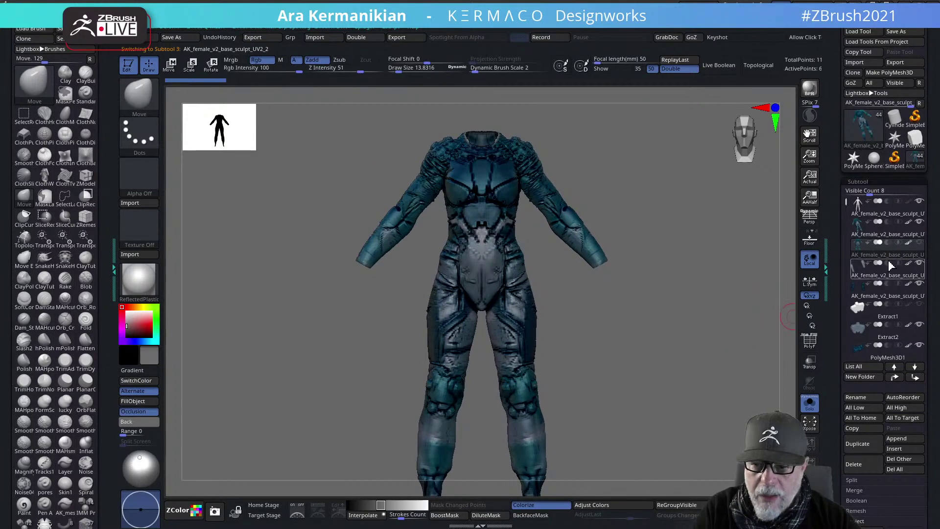
Compare the AK_female_v2_base_sculpt_UV1 and UV2_2 suit versions by alternating between them
{"action": "left_click", "coordinate": [890, 233]}
{"action": "mouse_move", "coordinate": [891, 238]}
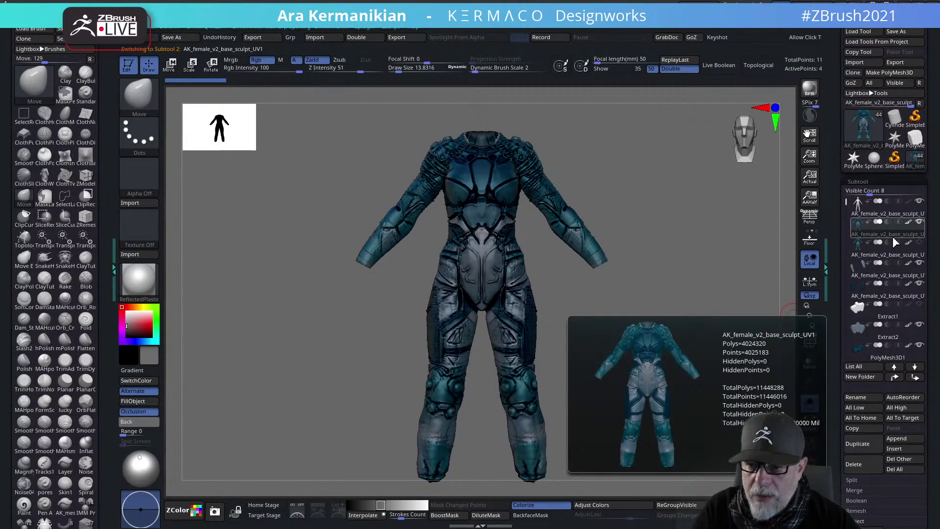
{"action": "left_click", "coordinate": [892, 259]}
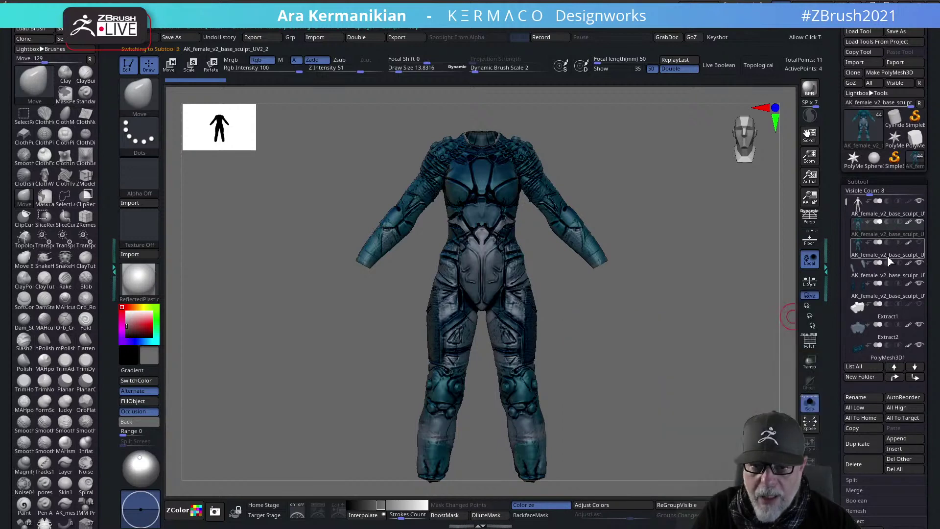
{"action": "key", "text": "shift+2"}
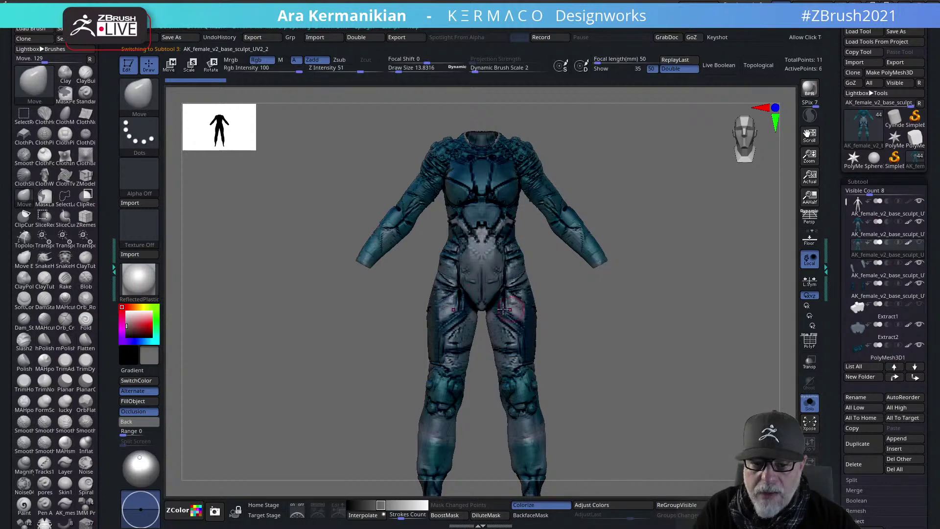
{"action": "left_click", "coordinate": [895, 237]}
View the thigh pads subtool in isolation, turn off Solo mode and select the boots subtool on the full character
{"action": "left_click", "coordinate": [897, 279]}
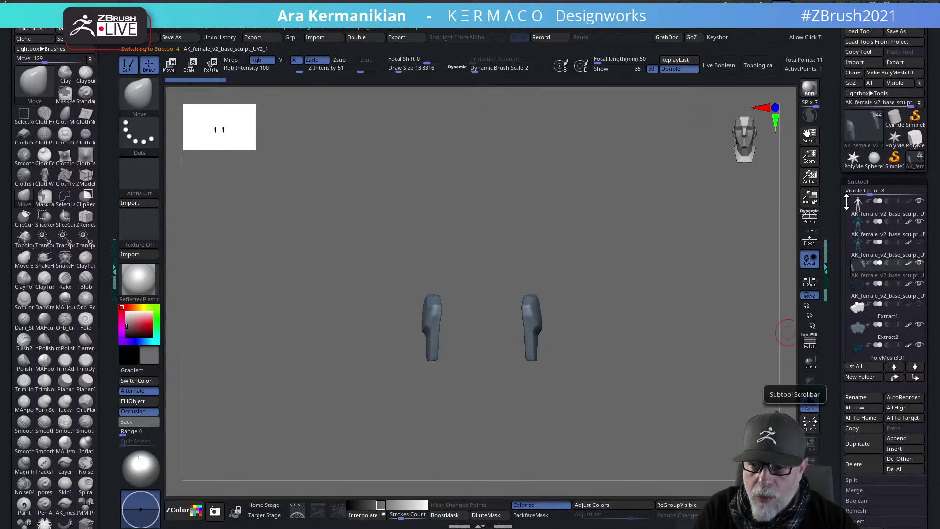
{"action": "mouse_move", "coordinate": [845, 202]}
{"action": "left_mouse_down"}
{"action": "mouse_move", "coordinate": [845, 213]}
{"action": "mouse_move", "coordinate": [846, 198]}
{"action": "left_mouse_up"}
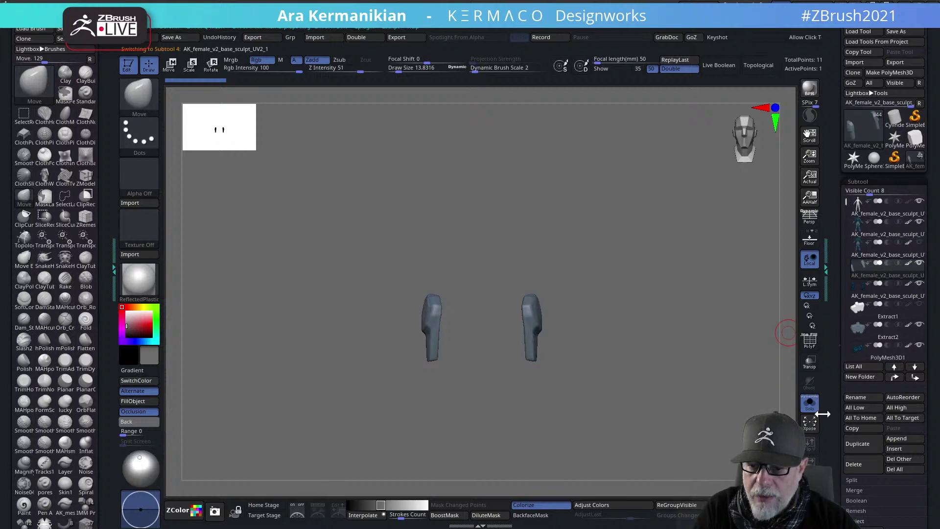
{"action": "left_click", "coordinate": [809, 403]}
{"action": "left_click", "coordinate": [881, 288]}
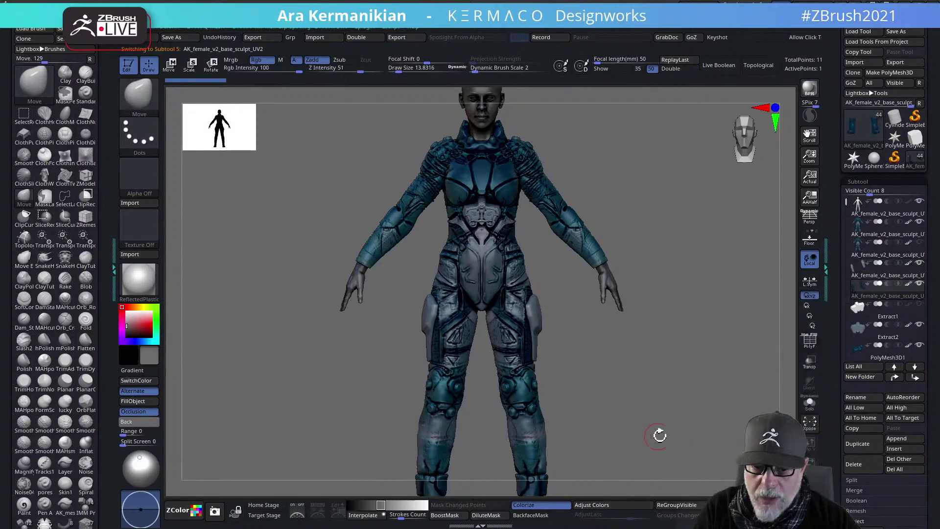
{"action": "left_click_drag", "start_coordinate": [660, 435], "coordinate": [693, 433], "text": "alt"}
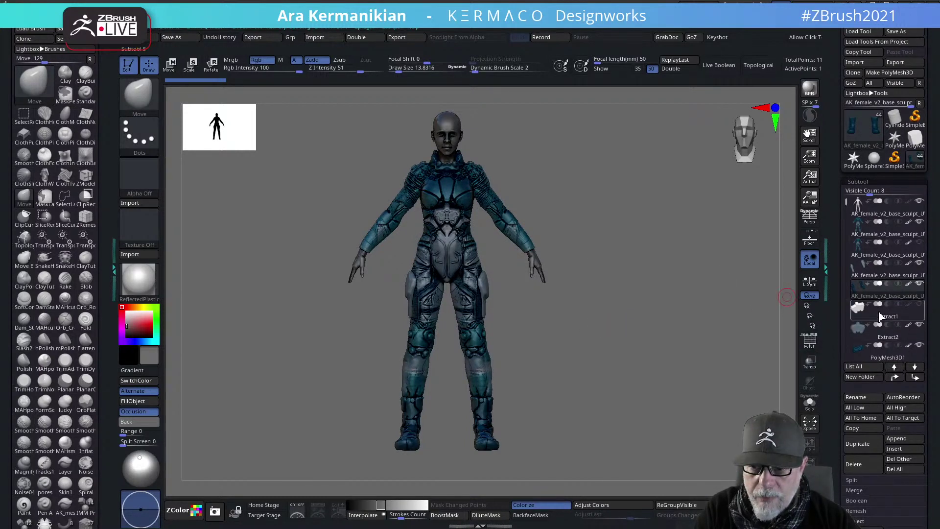
Select the hidden Extract1 subtool and the PolyMesh3D1 collar, and examine the collar from the side and front
{"action": "left_click", "coordinate": [434, 163], "text": "alt"}
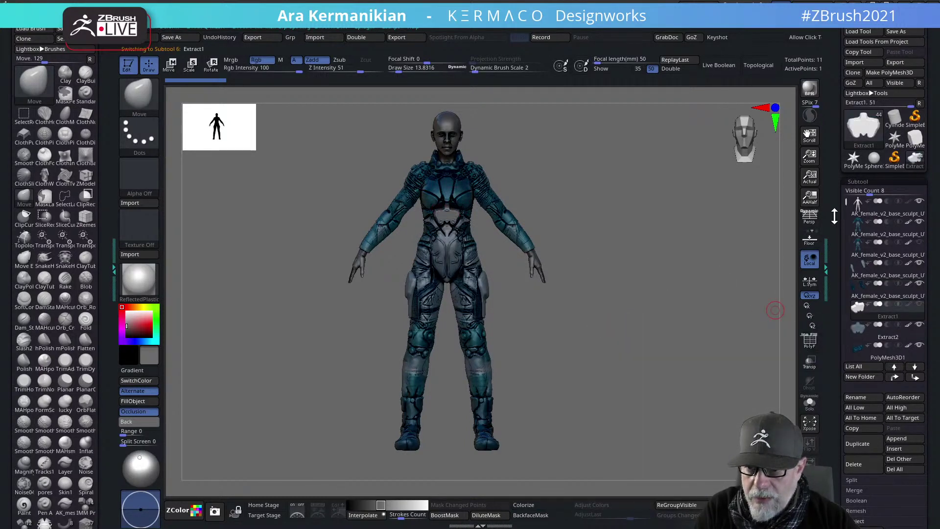
{"action": "left_click_drag", "start_coordinate": [848, 199], "coordinate": [846, 230]}
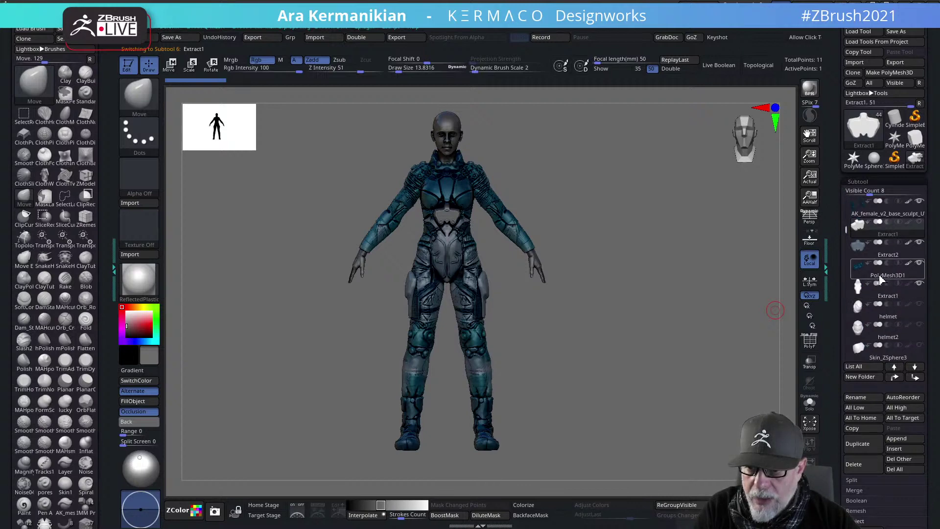
{"action": "left_click", "coordinate": [881, 278]}
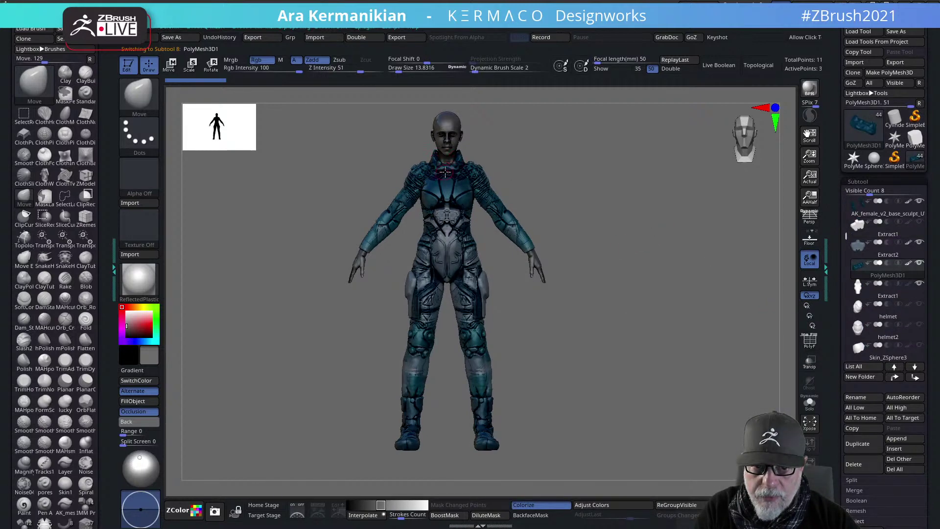
{"action": "left_click_drag", "start_coordinate": [718, 178], "coordinate": [683, 344]}
{"action": "left_click_drag", "start_coordinate": [682, 343], "coordinate": [747, 350]}
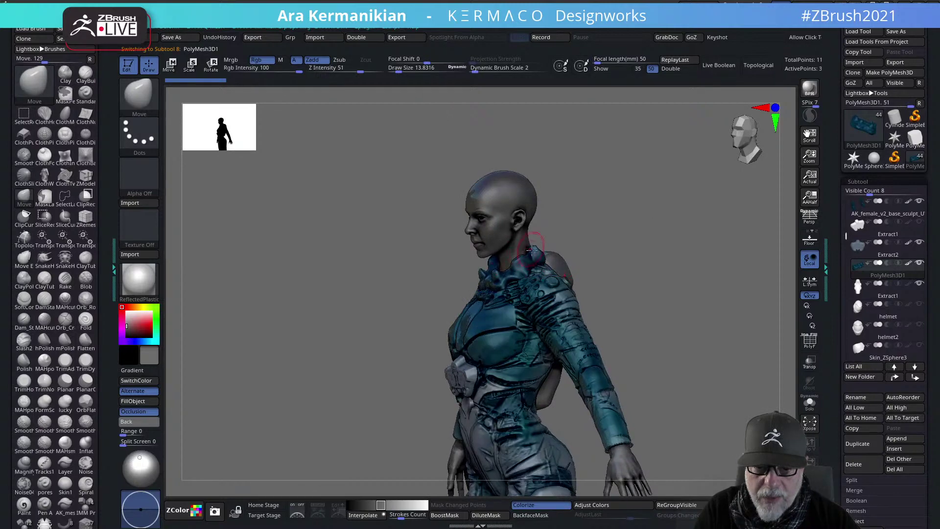
{"action": "left_click_drag", "start_coordinate": [641, 289], "coordinate": [711, 299], "text": "shift"}
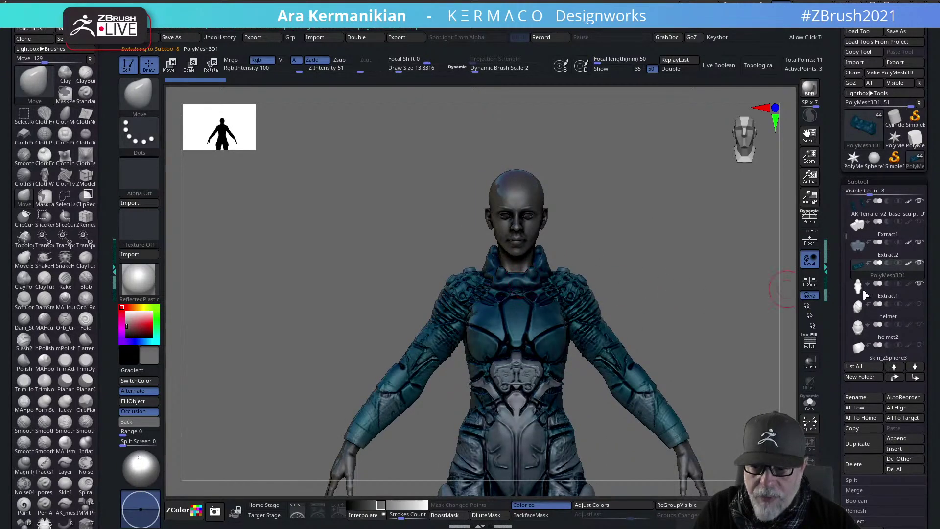
Select the Extract1 back piece and sample the suit's blue-grey as the active color
{"action": "left_click", "coordinate": [881, 303]}
{"action": "left_click_drag", "start_coordinate": [724, 351], "coordinate": [524, 279]}
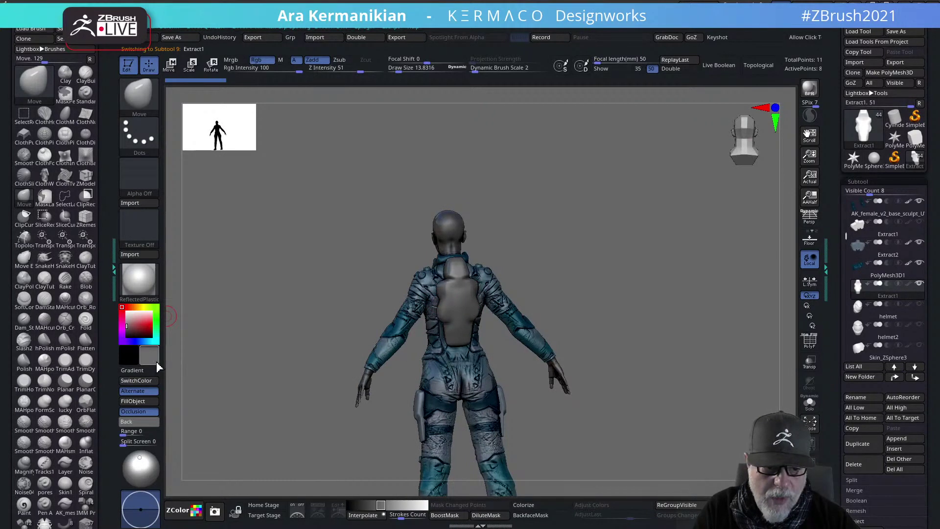
{"action": "left_click_drag", "start_coordinate": [157, 365], "coordinate": [390, 348]}
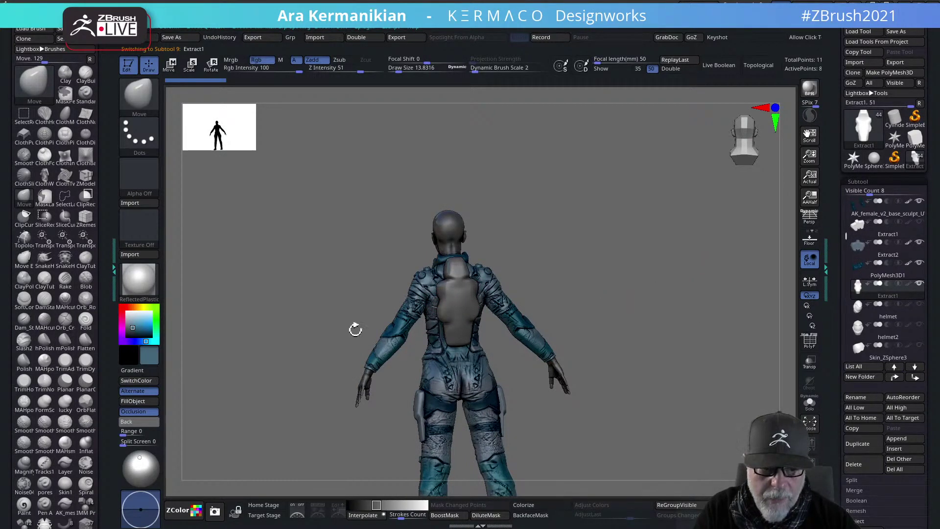
{"action": "mouse_move", "coordinate": [558, 312]}
{"action": "left_mouse_down"}
{"action": "mouse_move", "coordinate": [664, 283]}
{"action": "mouse_move", "coordinate": [680, 297]}
{"action": "mouse_move", "coordinate": [562, 310]}
{"action": "left_mouse_up"}
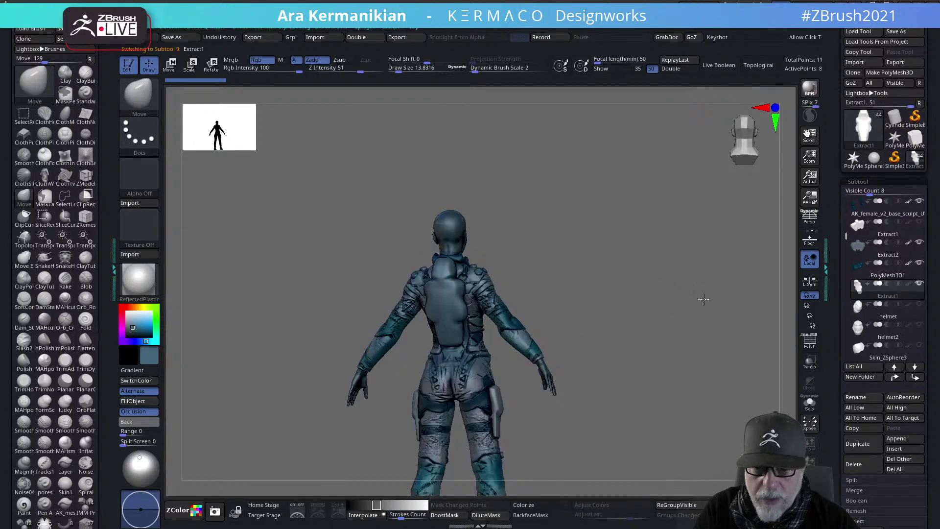
Select the helmet subtool and show it on the character from the front and side
{"action": "left_click_drag", "start_coordinate": [704, 301], "coordinate": [820, 295]}
{"action": "left_click", "coordinate": [888, 307]}
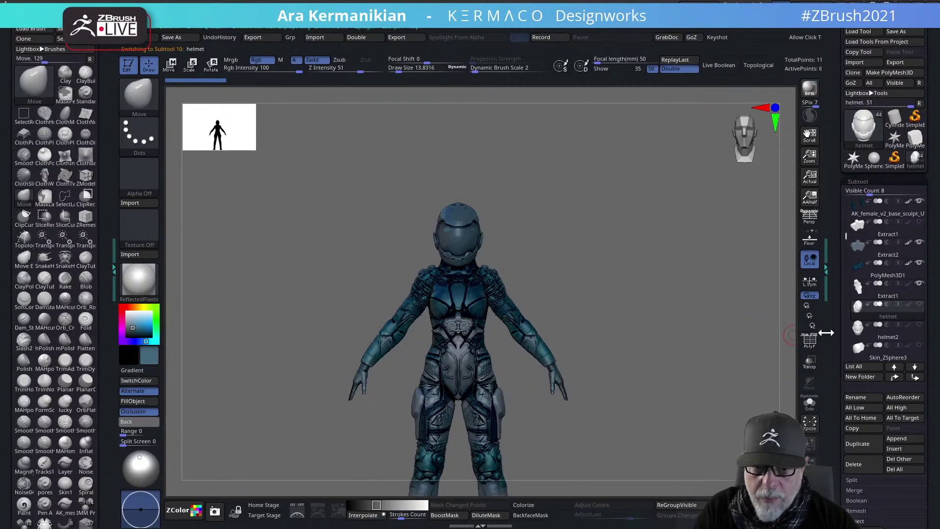
{"action": "left_click_drag", "start_coordinate": [687, 335], "coordinate": [644, 323]}
{"action": "mouse_move", "coordinate": [612, 253]}
{"action": "left_mouse_down"}
{"action": "mouse_move", "coordinate": [545, 249]}
{"action": "mouse_move", "coordinate": [642, 246]}
{"action": "mouse_move", "coordinate": [629, 248]}
{"action": "left_mouse_up"}
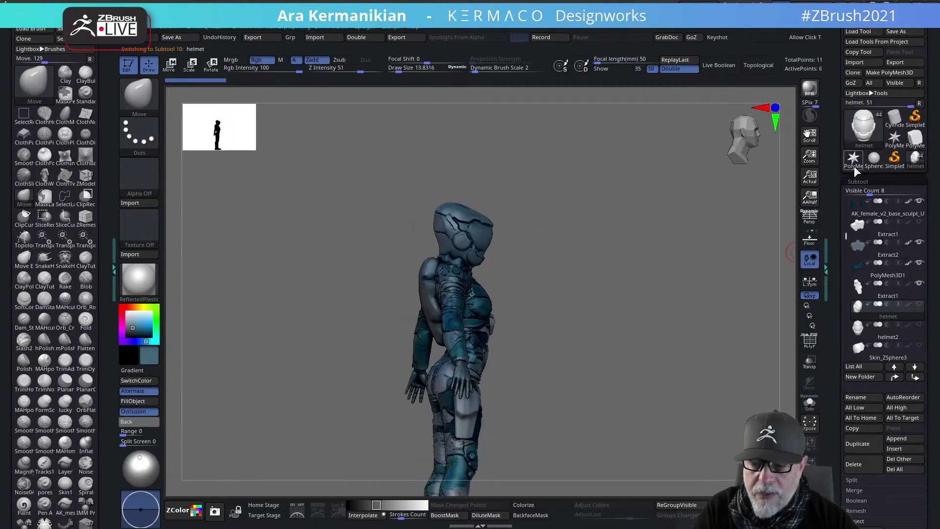
Display the helmet's polyframe and lower the helmet to subdivision level 1
{"action": "left_click_drag", "start_coordinate": [653, 243], "coordinate": [685, 343]}
{"action": "left_click", "coordinate": [809, 341]}
{"action": "left_click_drag", "start_coordinate": [642, 297], "coordinate": [650, 326]}
{"action": "key", "text": "shift+g"}
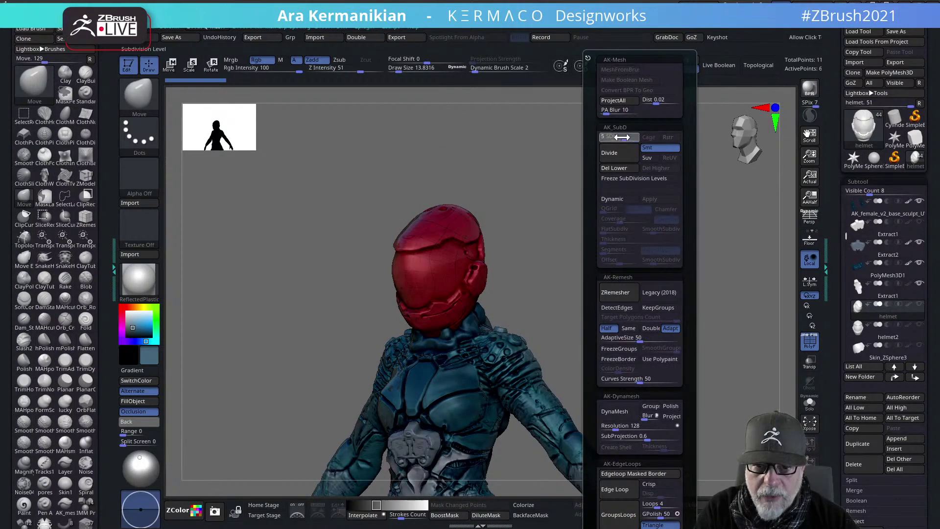
{"action": "left_click_drag", "start_coordinate": [621, 136], "coordinate": [587, 143]}
{"action": "mouse_move", "coordinate": [585, 237]}
{"action": "left_mouse_down"}
{"action": "mouse_move", "coordinate": [656, 231]}
{"action": "mouse_move", "coordinate": [553, 240]}
{"action": "mouse_move", "coordinate": [615, 235]}
{"action": "mouse_move", "coordinate": [596, 235]}
{"action": "left_mouse_up"}
{"action": "key", "text": "F1"}
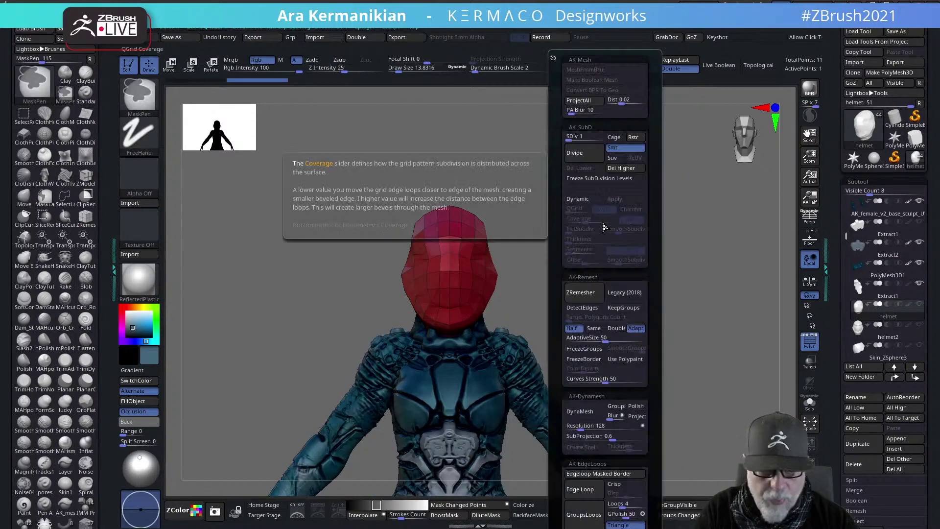
Return the helmet to its highest subdivision level and turn off the polyframe display
{"action": "left_click_drag", "start_coordinate": [585, 133], "coordinate": [617, 135]}
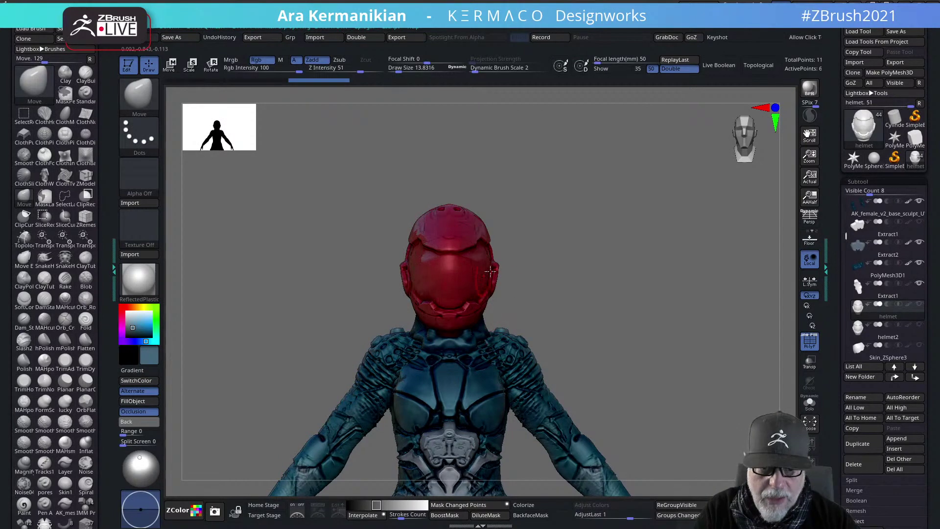
{"action": "left_click_drag", "start_coordinate": [626, 315], "coordinate": [434, 306]}
{"action": "mouse_move", "coordinate": [585, 323]}
{"action": "left_mouse_down"}
{"action": "mouse_move", "coordinate": [529, 303]}
{"action": "mouse_move", "coordinate": [627, 304]}
{"action": "mouse_move", "coordinate": [680, 252]}
{"action": "mouse_move", "coordinate": [790, 285]}
{"action": "left_mouse_up"}
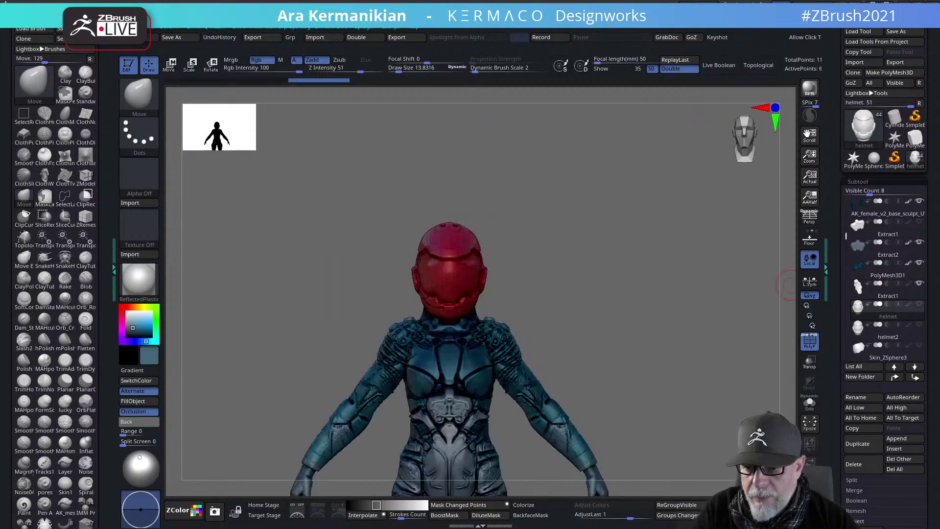
{"action": "left_click_drag", "start_coordinate": [606, 347], "coordinate": [734, 336], "text": "alt"}
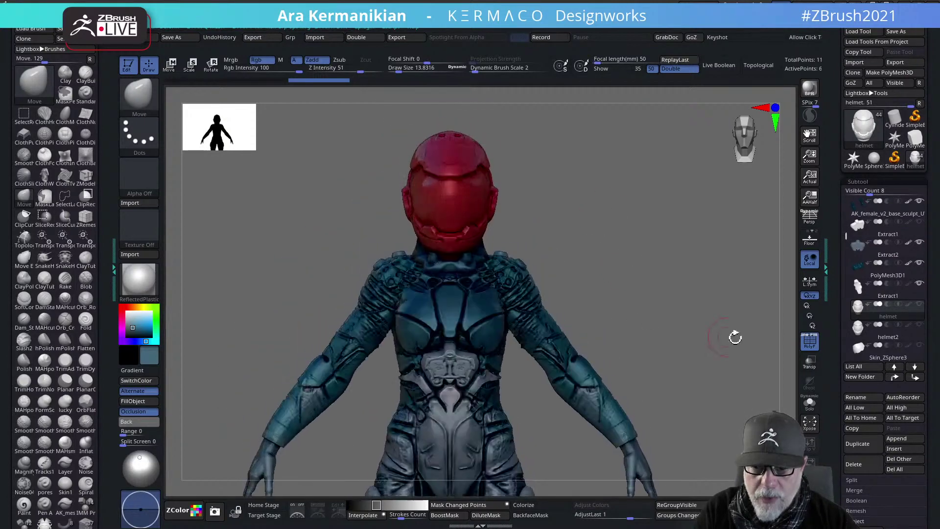
{"action": "left_click", "coordinate": [802, 338]}
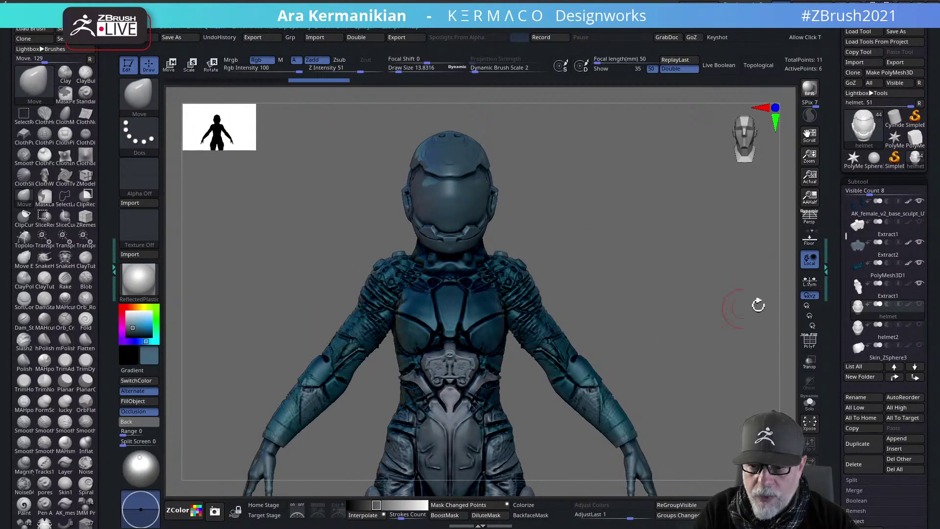
{"action": "mouse_move", "coordinate": [872, 317]}
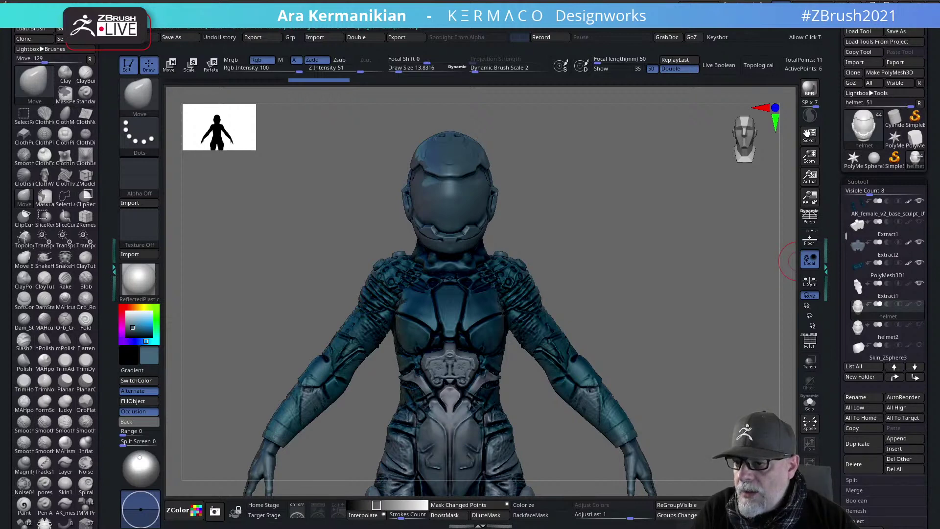
{"action": "key", "text": "shift+d"}
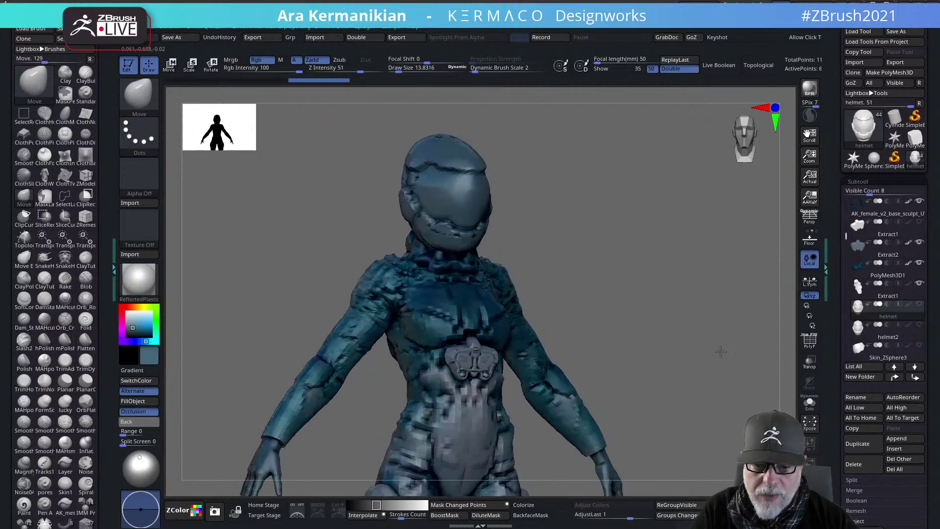
{"action": "key", "text": "d"}
{"action": "key", "text": "shift+d"}
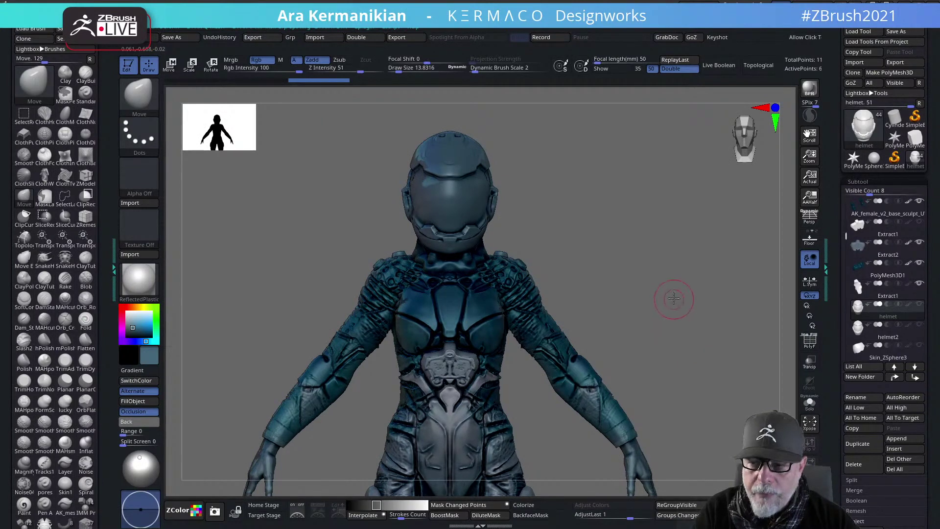
{"action": "mouse_move", "coordinate": [674, 298]}
{"action": "left_mouse_down", "text": "alt"}
{"action": "mouse_move", "coordinate": [680, 317]}
{"action": "mouse_move", "coordinate": [638, 319]}
{"action": "mouse_move", "coordinate": [703, 233]}
{"action": "mouse_move", "coordinate": [738, 251]}
{"action": "left_mouse_up", "text": "alt"}
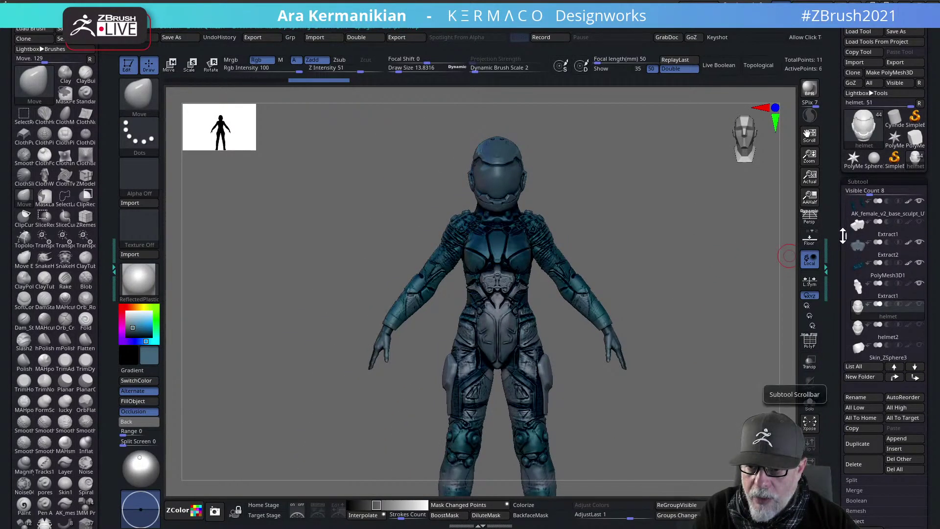
Make the Skin_ZSphere3 visor visible and turn on the polyframe display to show the helmet's polygroups
{"action": "left_click_drag", "start_coordinate": [844, 235], "coordinate": [844, 254]}
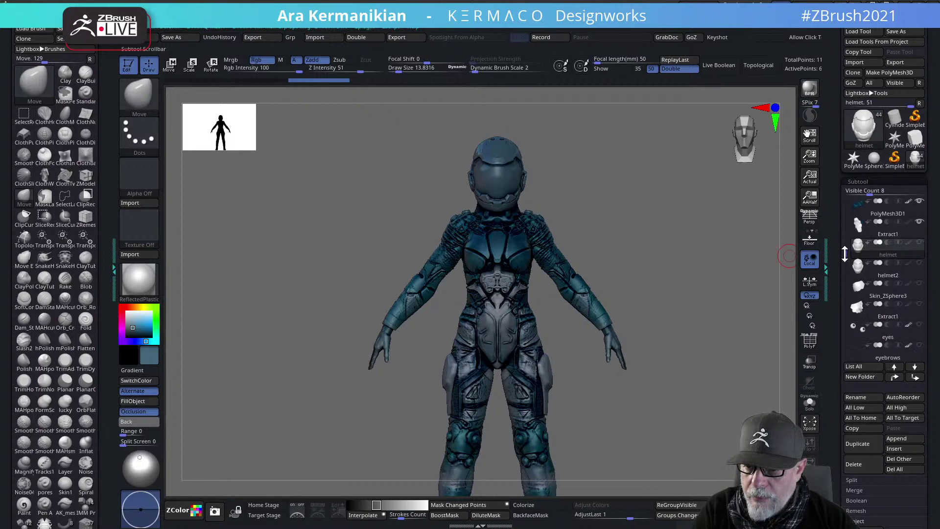
{"action": "left_click", "coordinate": [919, 283]}
{"action": "left_click_drag", "start_coordinate": [699, 295], "coordinate": [667, 273]}
{"action": "left_click_drag", "start_coordinate": [667, 273], "coordinate": [651, 370], "text": "alt"}
{"action": "left_click", "coordinate": [809, 340]}
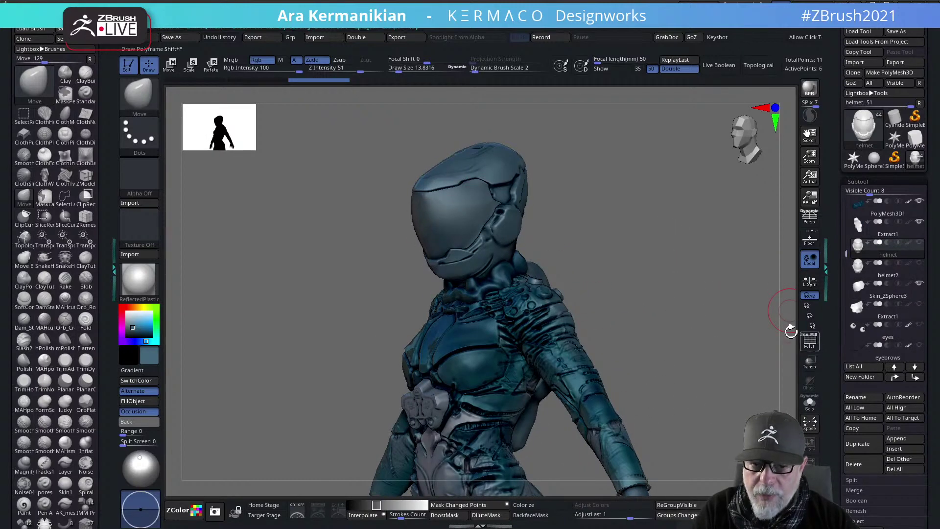
{"action": "left_click_drag", "start_coordinate": [600, 249], "coordinate": [702, 264], "text": "shift"}
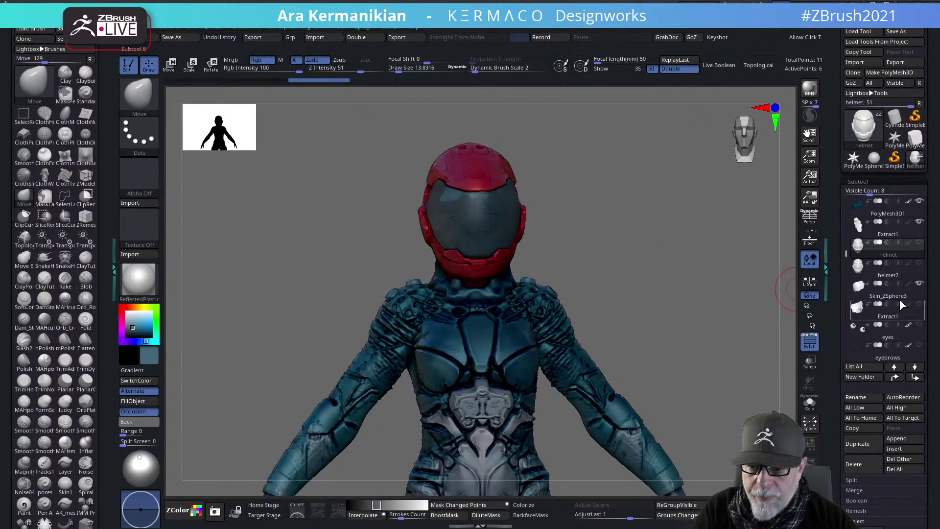
Select the Skin_ZSphere3 visor and replace the helmet with the visible helmet2 and neck Extract1 subtools
{"action": "left_click", "coordinate": [881, 289]}
{"action": "left_click_drag", "start_coordinate": [642, 304], "coordinate": [538, 215]}
{"action": "left_click_drag", "start_coordinate": [632, 278], "coordinate": [661, 371]}
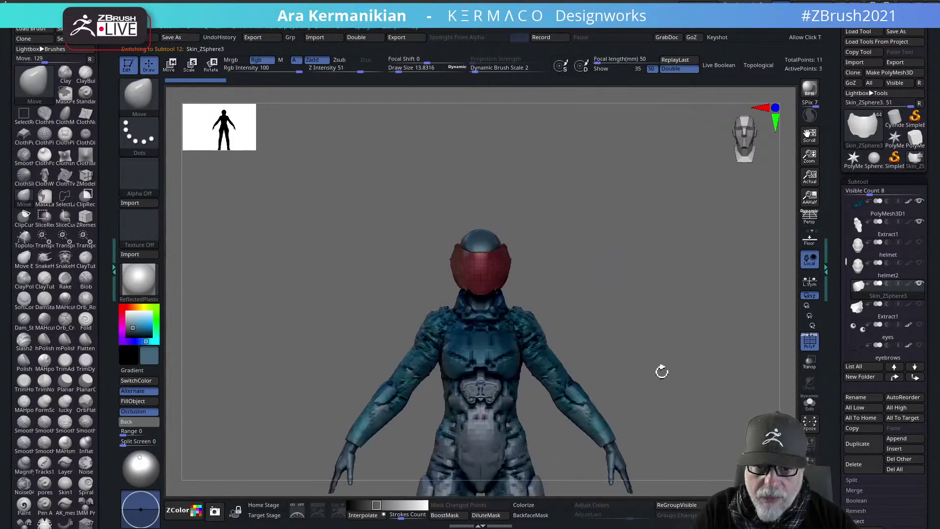
{"action": "left_click", "coordinate": [918, 264]}
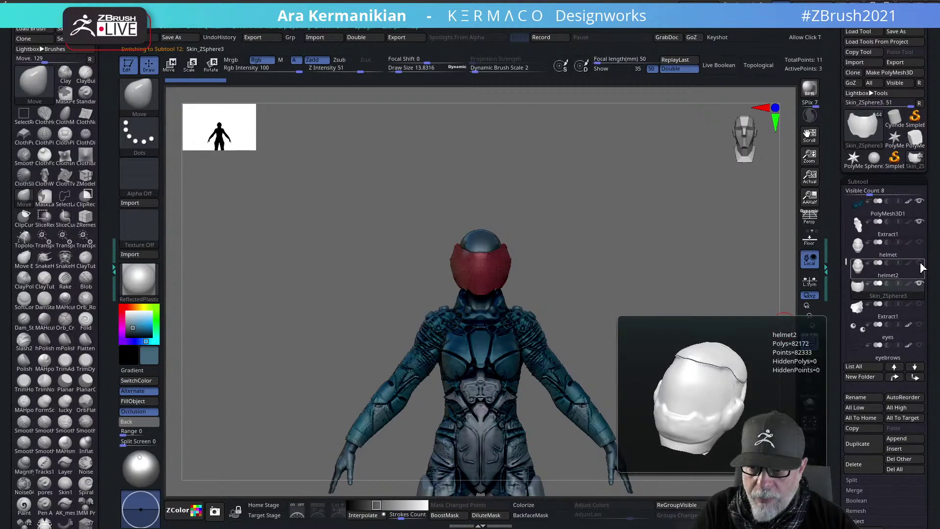
{"action": "left_click", "coordinate": [918, 304]}
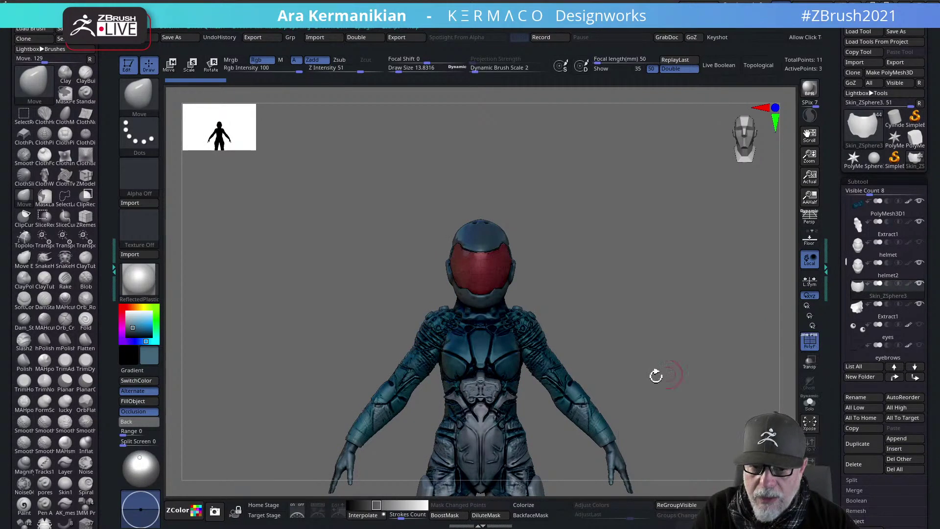
View the assembled helmet from behind, and inspect the visor, neck Extract1 and eyes one by one in Solo mode
{"action": "left_click_drag", "start_coordinate": [677, 370], "coordinate": [563, 205], "text": "alt"}
{"action": "left_click_drag", "start_coordinate": [563, 206], "coordinate": [538, 307], "text": "alt"}
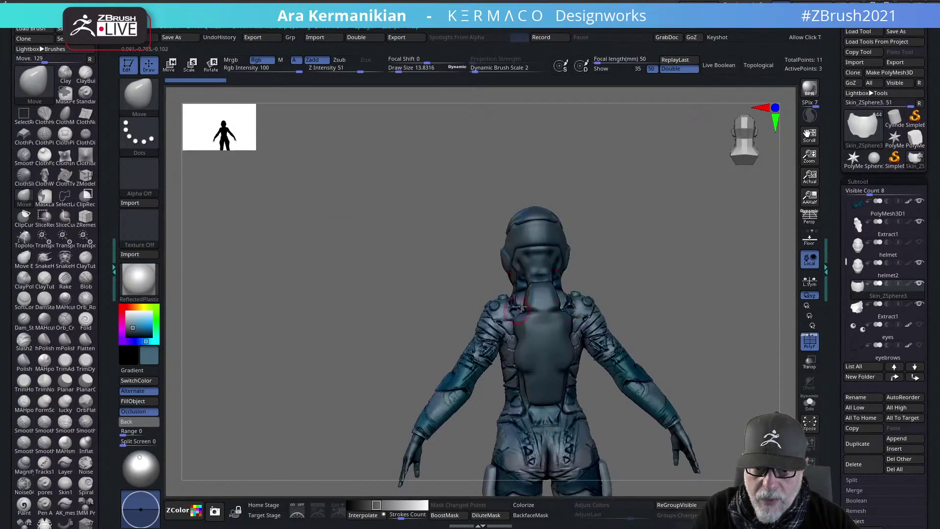
{"action": "left_click_drag", "start_coordinate": [619, 263], "coordinate": [717, 294]}
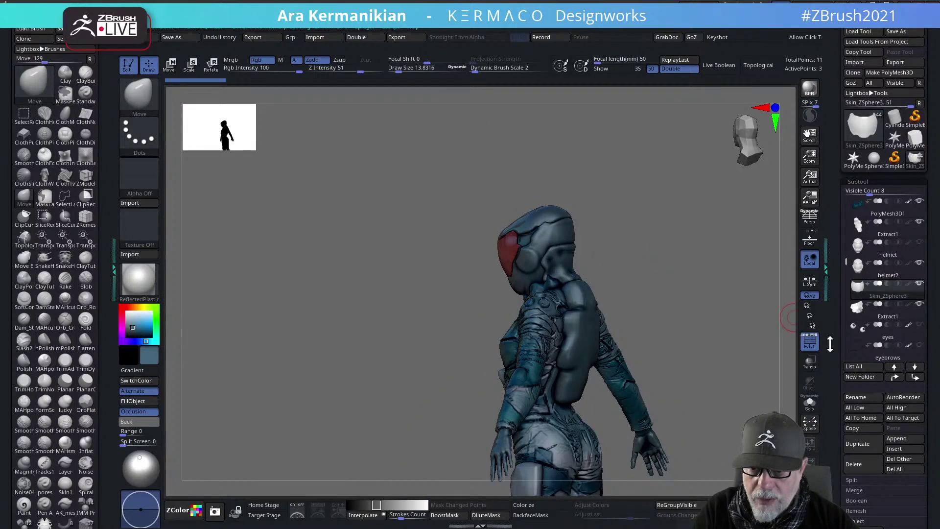
{"action": "left_click", "coordinate": [809, 402]}
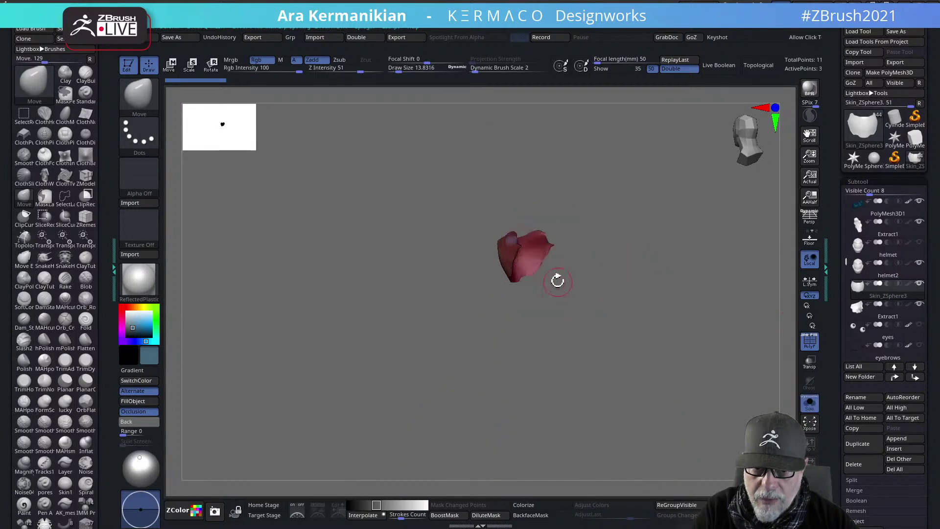
{"action": "left_click", "coordinate": [882, 310]}
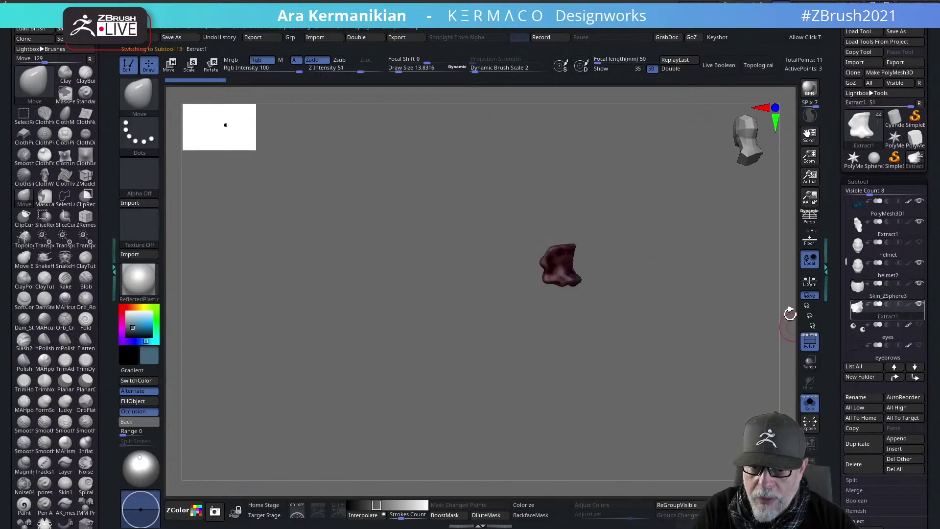
{"action": "left_click", "coordinate": [888, 337]}
Make the eyelashes and eyebrows visible and leave Solo mode to show the whole character from the front
{"action": "left_click_drag", "start_coordinate": [892, 305], "coordinate": [845, 308]}
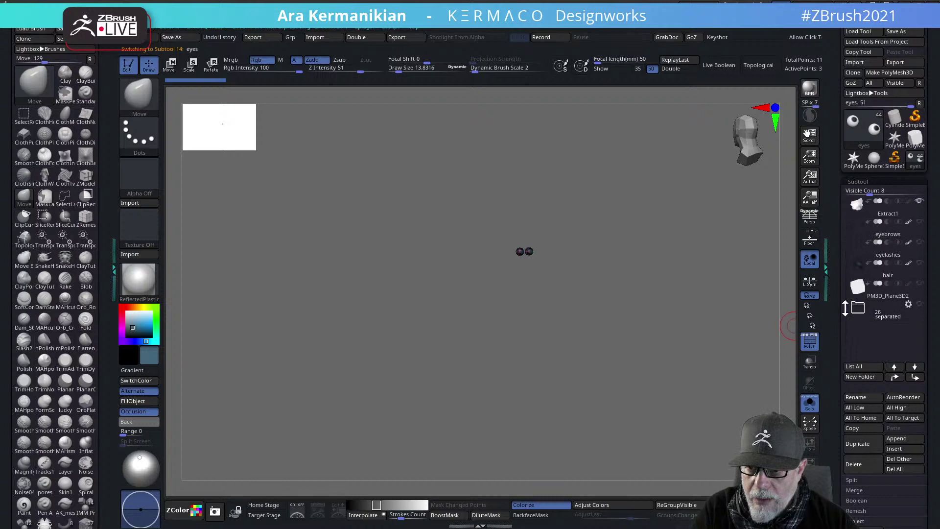
{"action": "left_click", "coordinate": [919, 243]}
{"action": "left_click", "coordinate": [920, 222]}
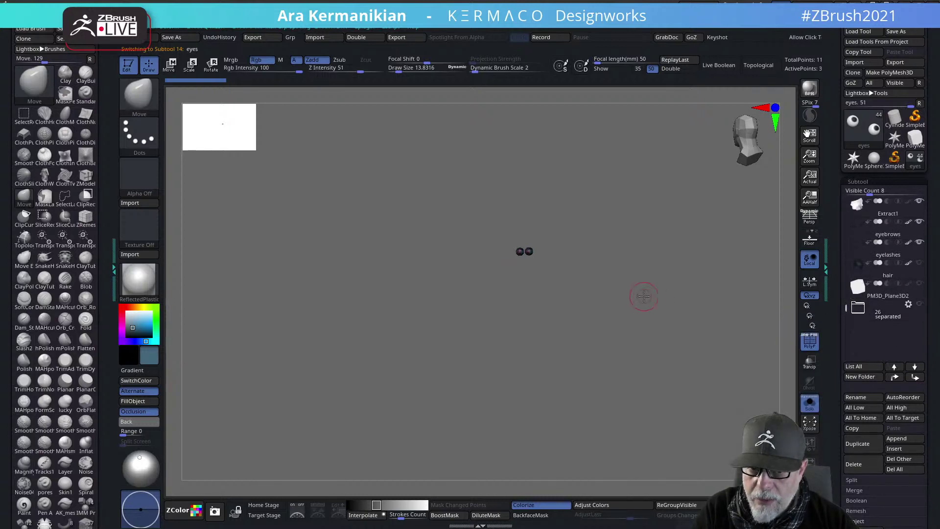
{"action": "left_click_drag", "start_coordinate": [644, 296], "coordinate": [806, 307], "text": "shift"}
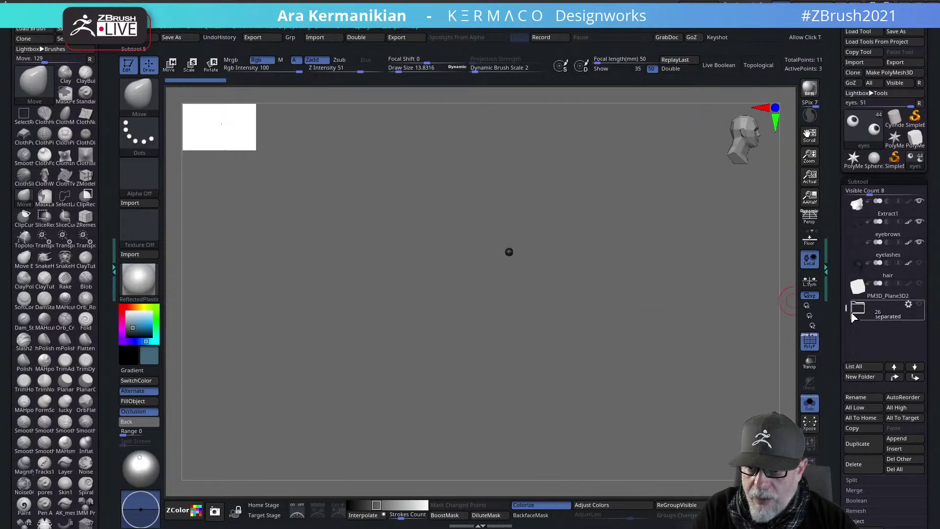
{"action": "left_click", "coordinate": [809, 403]}
{"action": "left_click_drag", "start_coordinate": [643, 326], "coordinate": [901, 238], "text": "shift"}
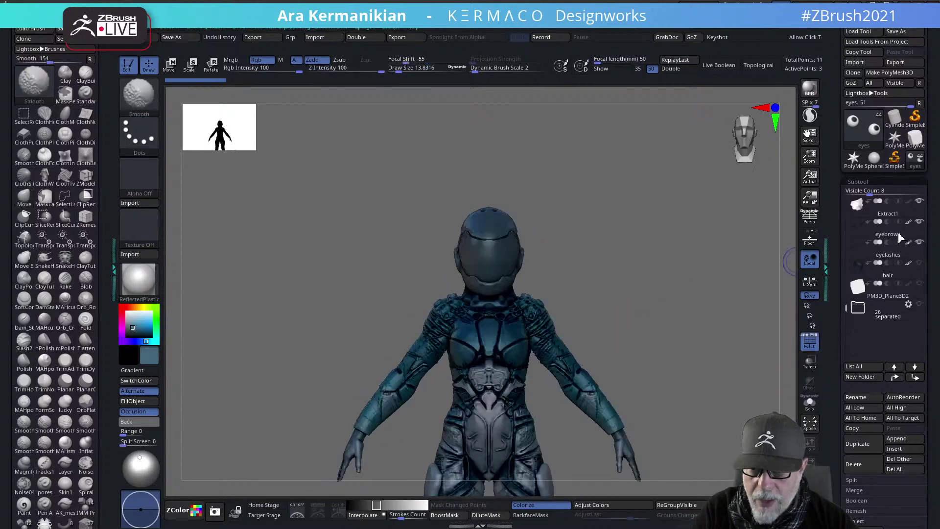
Hide the helmet2 and Skin_ZSphere3 subtools to expose the character's head
{"action": "scroll", "coordinate": [840, 258], "scroll_direction": "up", "scroll_amount": 5}
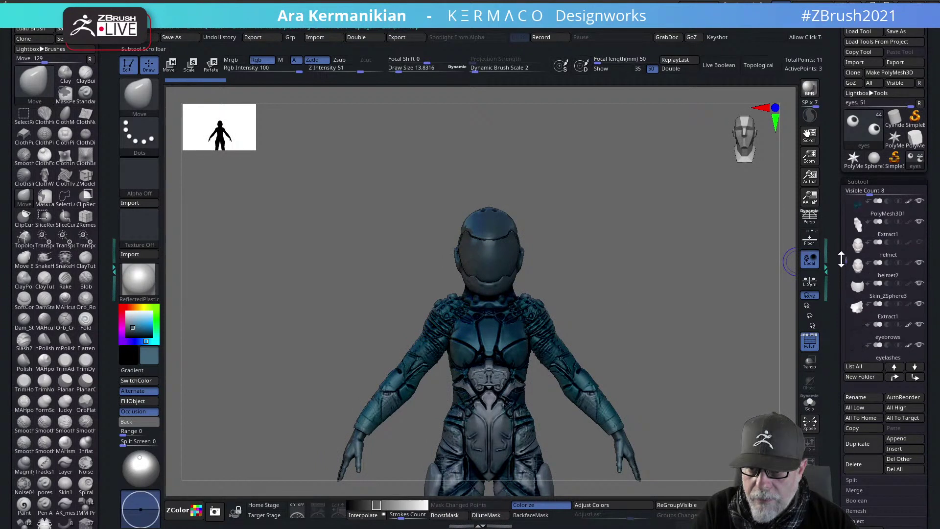
{"action": "scroll", "coordinate": [841, 260], "scroll_direction": "up", "scroll_amount": 4}
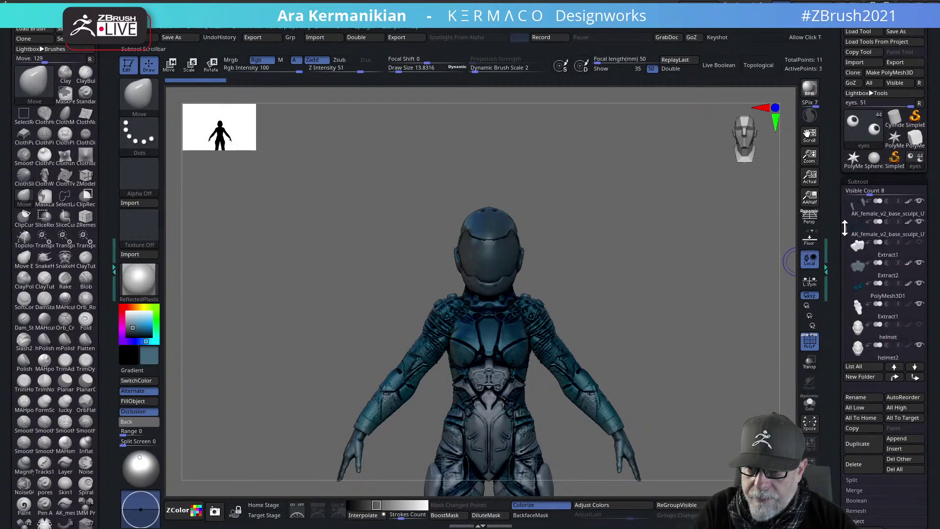
{"action": "scroll", "coordinate": [845, 217], "scroll_direction": "up", "scroll_amount": 3}
{"action": "scroll", "coordinate": [845, 215], "scroll_direction": "down", "scroll_amount": 4}
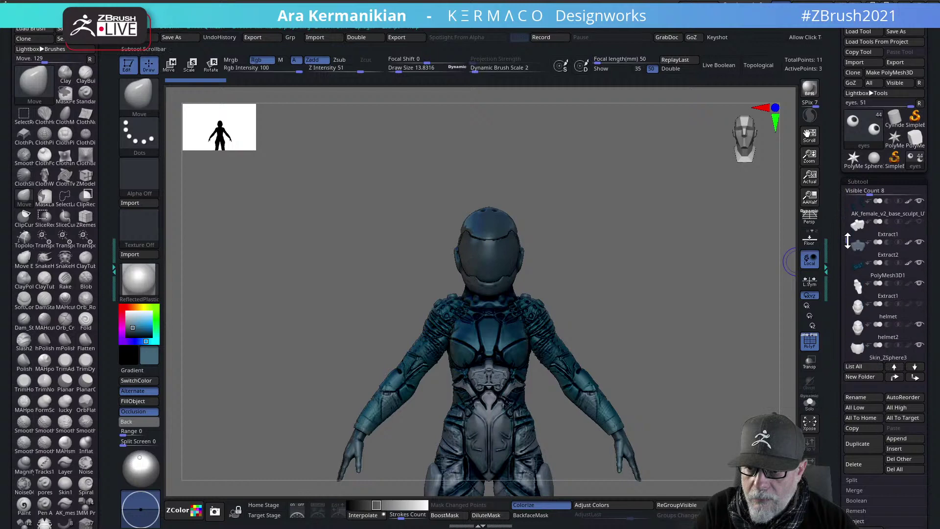
{"action": "left_click", "coordinate": [919, 324]}
{"action": "left_click", "coordinate": [920, 344]}
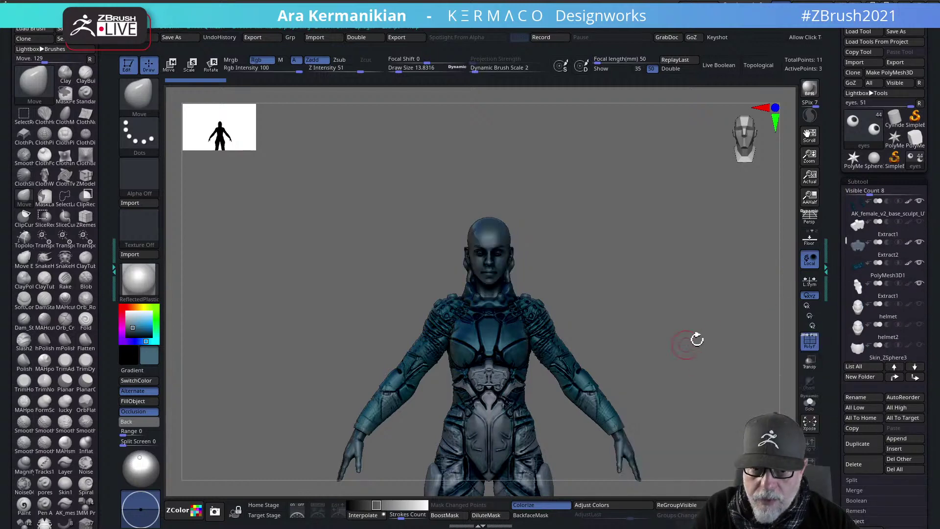
{"action": "left_click_drag", "start_coordinate": [697, 336], "coordinate": [715, 317]}
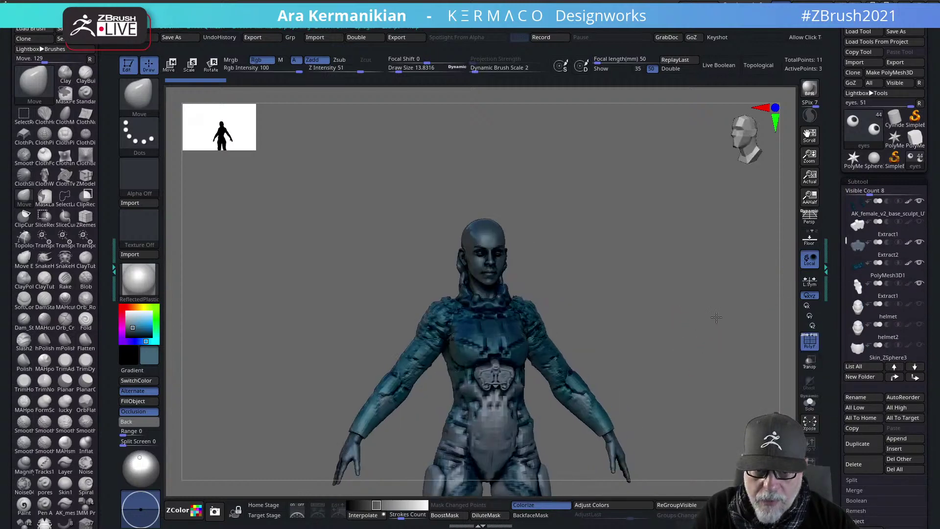
Set the active color to white and turn off the polyframe display
{"action": "left_click", "coordinate": [126, 311]}
{"action": "mouse_move", "coordinate": [671, 257]}
{"action": "left_mouse_down", "text": "alt"}
{"action": "mouse_move", "coordinate": [656, 303]}
{"action": "mouse_move", "coordinate": [713, 384]}
{"action": "mouse_move", "coordinate": [710, 350]}
{"action": "mouse_move", "coordinate": [691, 324]}
{"action": "mouse_move", "coordinate": [592, 330]}
{"action": "mouse_move", "coordinate": [631, 214]}
{"action": "mouse_move", "coordinate": [661, 254]}
{"action": "mouse_move", "coordinate": [613, 258]}
{"action": "mouse_move", "coordinate": [688, 261]}
{"action": "mouse_move", "coordinate": [666, 261]}
{"action": "left_mouse_up", "text": "alt"}
{"action": "left_click", "coordinate": [809, 341]}
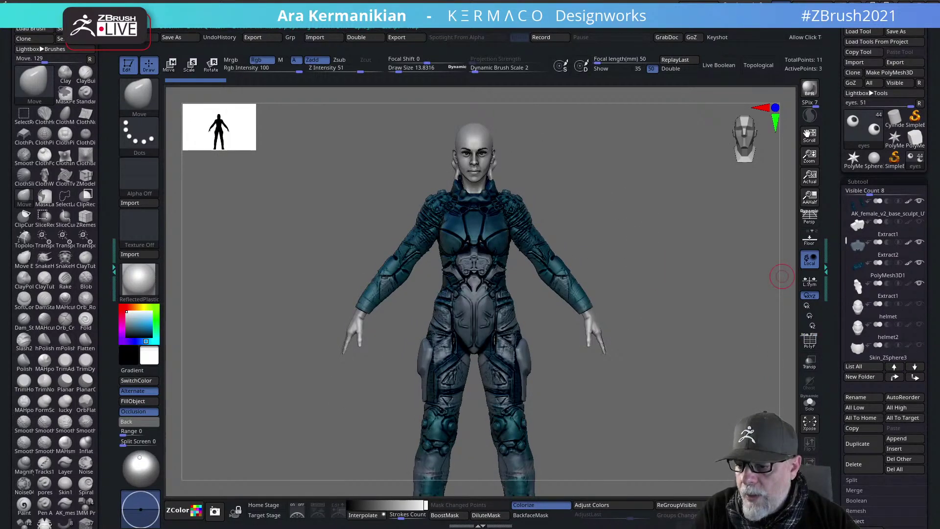
Examine the character's face, collar, torso armor and legs up close and at full-body distance
{"action": "left_click_drag", "start_coordinate": [634, 264], "coordinate": [679, 347], "text": "alt"}
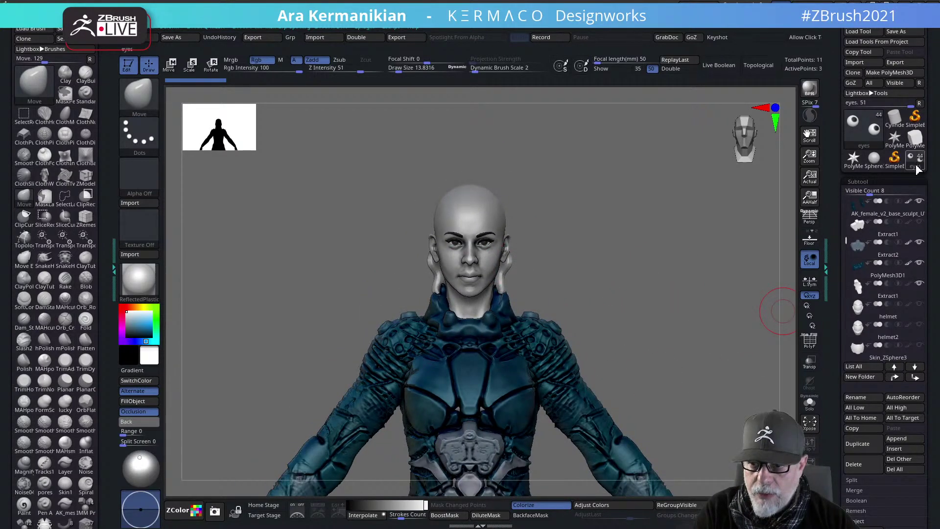
{"action": "mouse_move", "coordinate": [679, 294]}
{"action": "left_mouse_down", "text": "alt"}
{"action": "mouse_move", "coordinate": [669, 320]}
{"action": "mouse_move", "coordinate": [723, 356]}
{"action": "mouse_move", "coordinate": [638, 338]}
{"action": "mouse_move", "coordinate": [681, 295]}
{"action": "left_mouse_up", "text": "alt"}
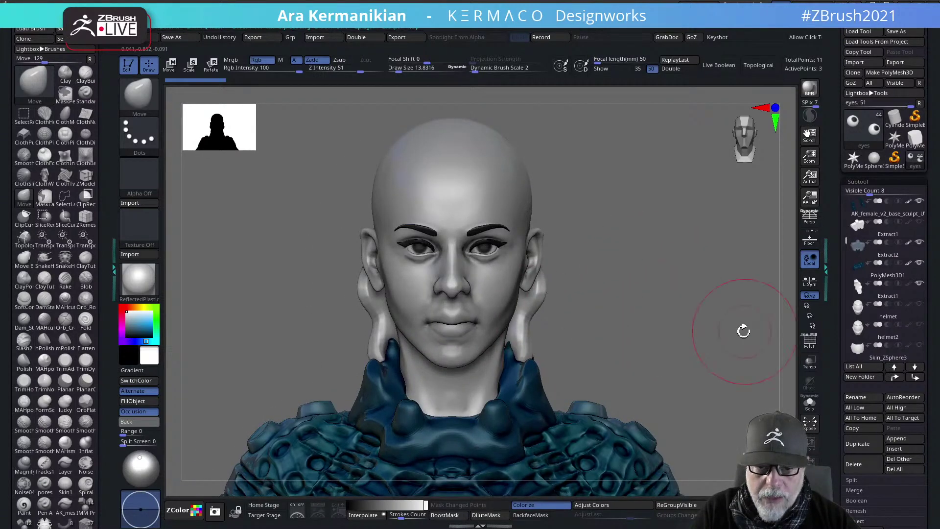
{"action": "left_click_drag", "start_coordinate": [730, 317], "coordinate": [681, 289], "text": "alt"}
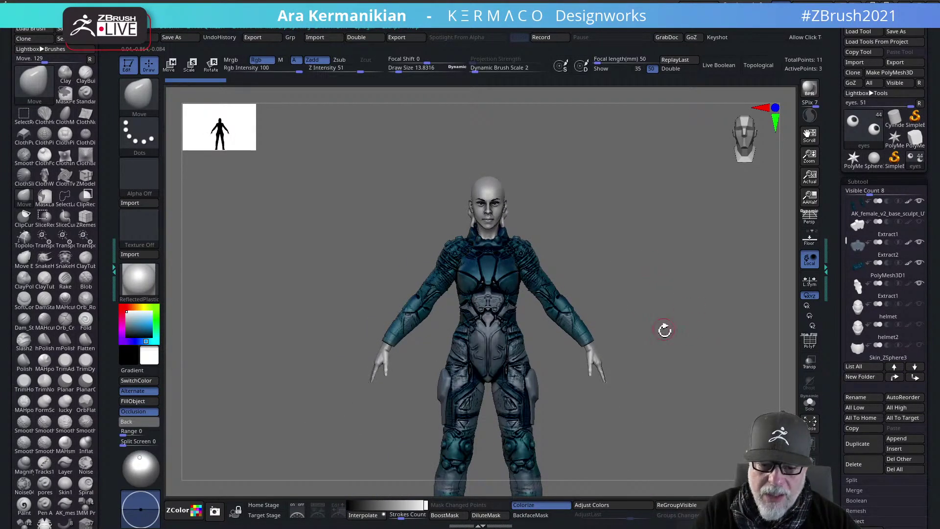
{"action": "mouse_move", "coordinate": [713, 321]}
{"action": "left_mouse_down"}
{"action": "mouse_move", "coordinate": [699, 291]}
{"action": "mouse_move", "coordinate": [723, 337]}
{"action": "mouse_move", "coordinate": [694, 327]}
{"action": "mouse_move", "coordinate": [692, 303]}
{"action": "mouse_move", "coordinate": [681, 315]}
{"action": "mouse_move", "coordinate": [723, 320]}
{"action": "left_mouse_up"}
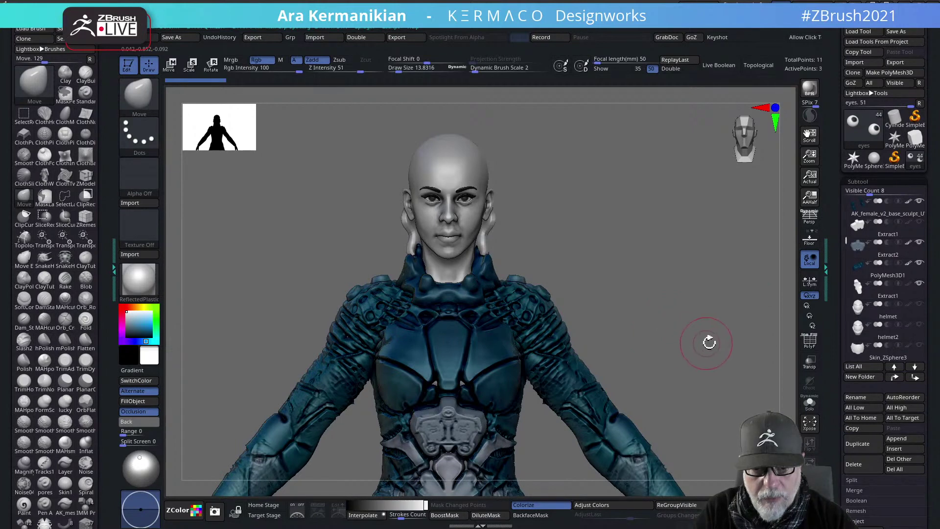
{"action": "left_click_drag", "start_coordinate": [689, 325], "coordinate": [528, 324]}
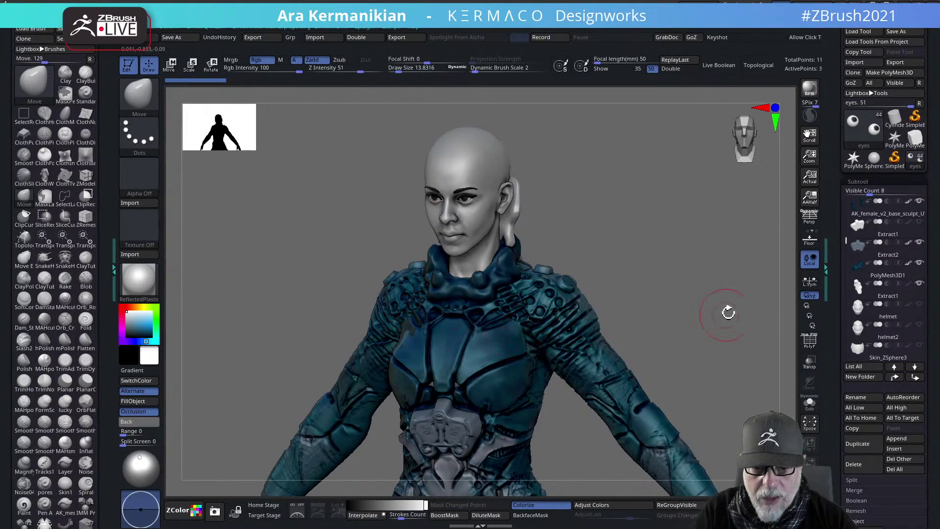
{"action": "key", "text": "shift"}
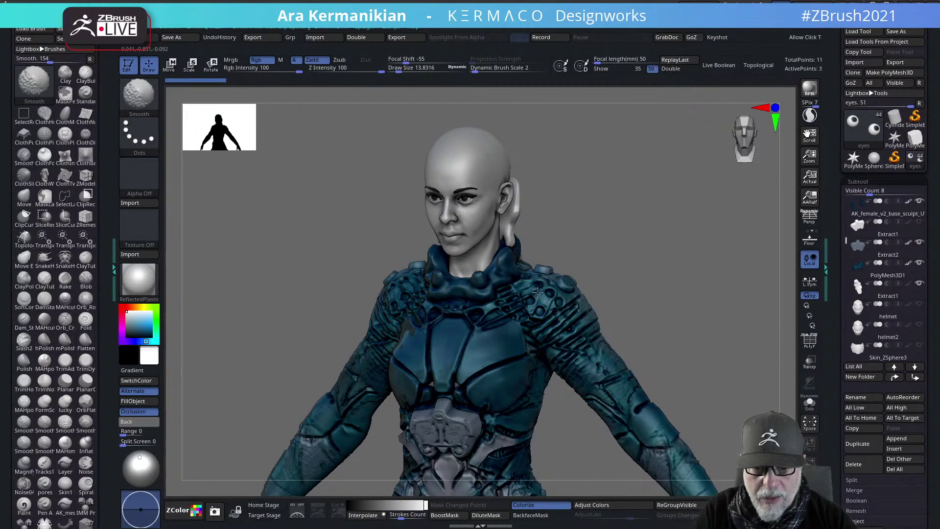
{"action": "mouse_move", "coordinate": [745, 311]}
{"action": "left_mouse_down", "text": "shift"}
{"action": "mouse_move", "coordinate": [739, 294]}
{"action": "mouse_move", "coordinate": [689, 267]}
{"action": "mouse_move", "coordinate": [618, 290]}
{"action": "left_mouse_up", "text": "shift"}
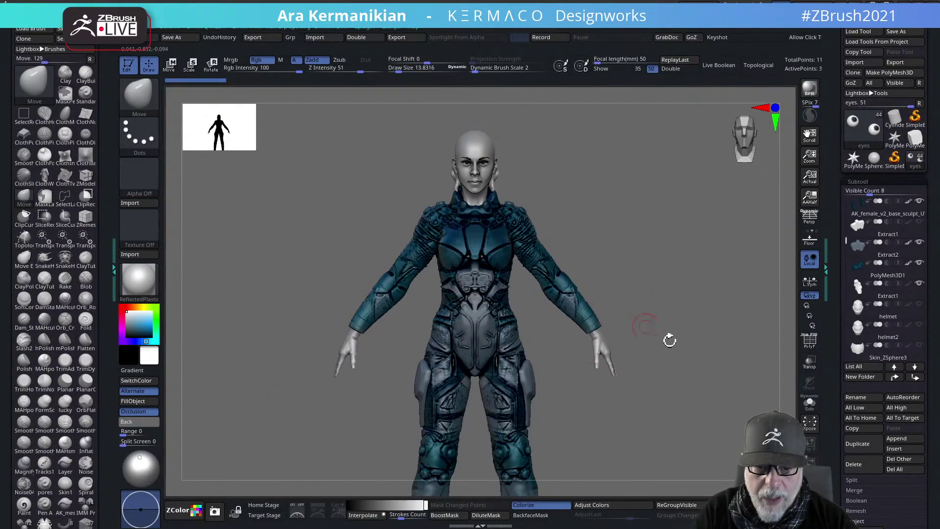
{"action": "left_click_drag", "start_coordinate": [683, 433], "coordinate": [608, 329], "text": "alt"}
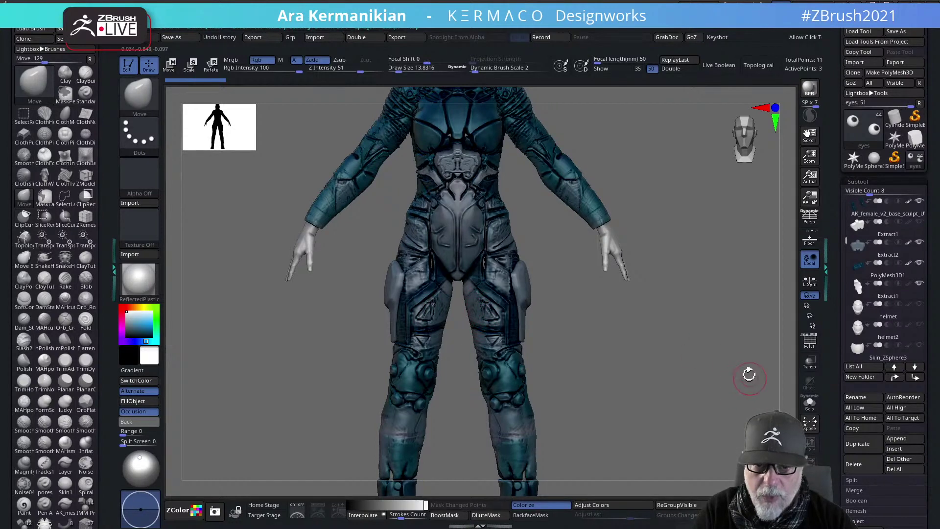
{"action": "left_click_drag", "start_coordinate": [685, 330], "coordinate": [735, 359], "text": "alt"}
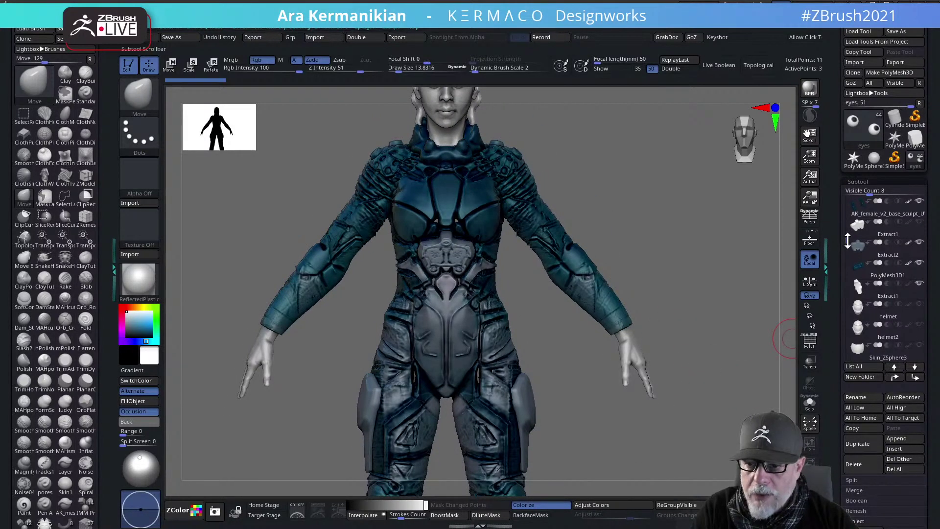
Select the AK_female_v2_base_sculpt_UV1 suit subtool and inspect its hips, legs and chest from the front
{"action": "scroll", "coordinate": [848, 240], "scroll_direction": "up", "scroll_amount": 5}
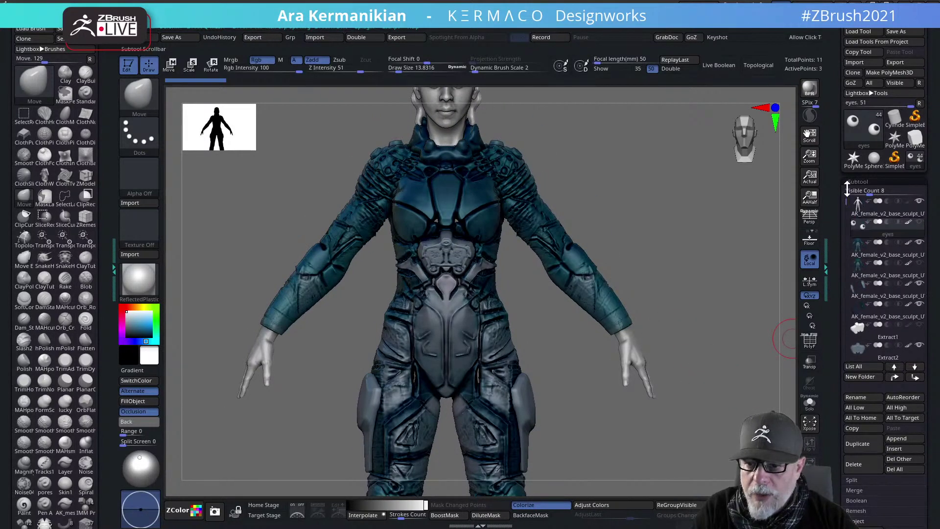
{"action": "left_click", "coordinate": [890, 257]}
{"action": "left_click_drag", "start_coordinate": [624, 382], "coordinate": [582, 293], "text": "alt"}
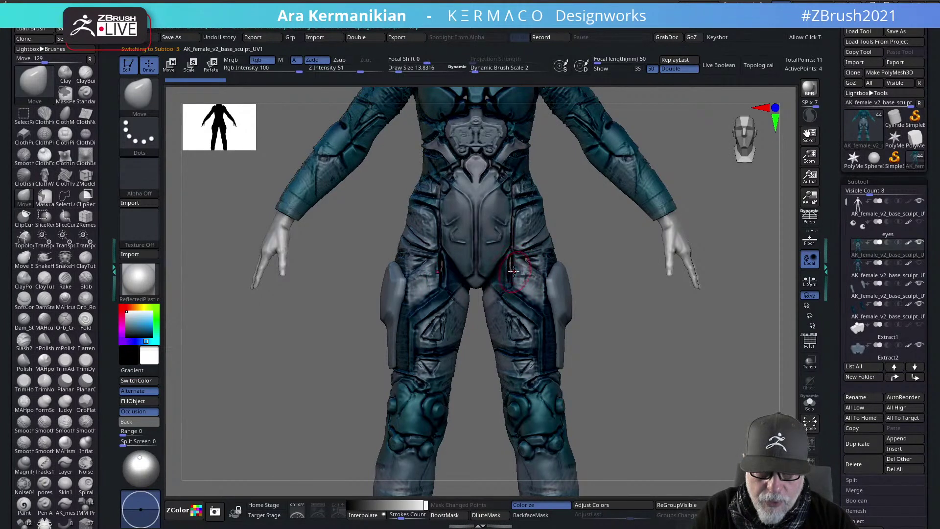
{"action": "mouse_move", "coordinate": [519, 272]}
{"action": "left_mouse_down"}
{"action": "mouse_move", "coordinate": [512, 264]}
{"action": "mouse_move", "coordinate": [533, 258]}
{"action": "mouse_move", "coordinate": [583, 318]}
{"action": "left_mouse_up"}
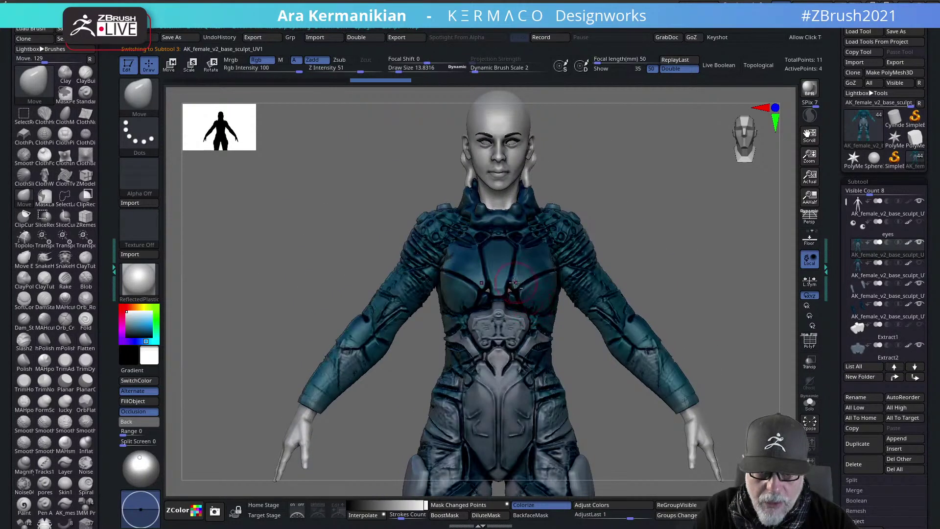
Examine the suit's back and the attached spine and neck pieces from behind and from the side
{"action": "left_click_drag", "start_coordinate": [777, 264], "coordinate": [646, 276], "text": "shift"}
{"action": "left_click_drag", "start_coordinate": [699, 320], "coordinate": [670, 281], "text": "alt"}
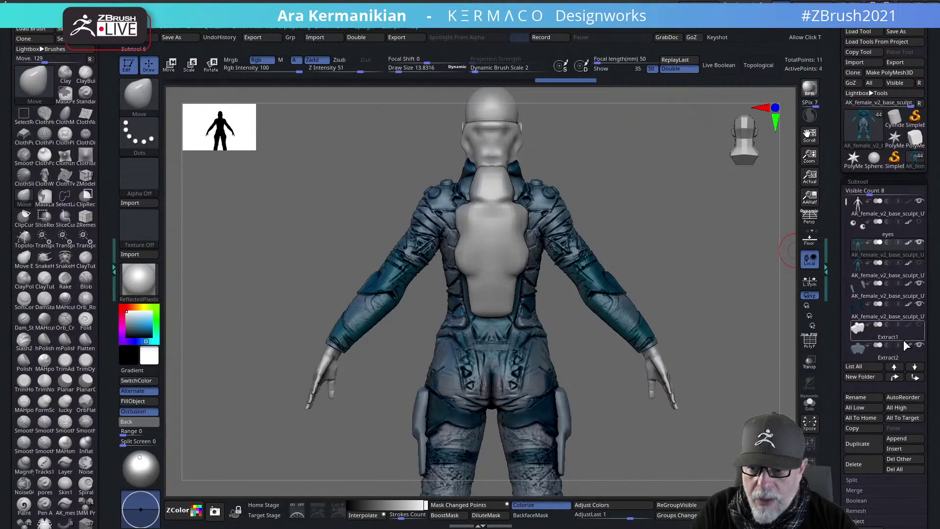
{"action": "left_click_drag", "start_coordinate": [718, 283], "coordinate": [626, 224]}
{"action": "right_click_drag", "start_coordinate": [501, 178], "coordinate": [456, 215]}
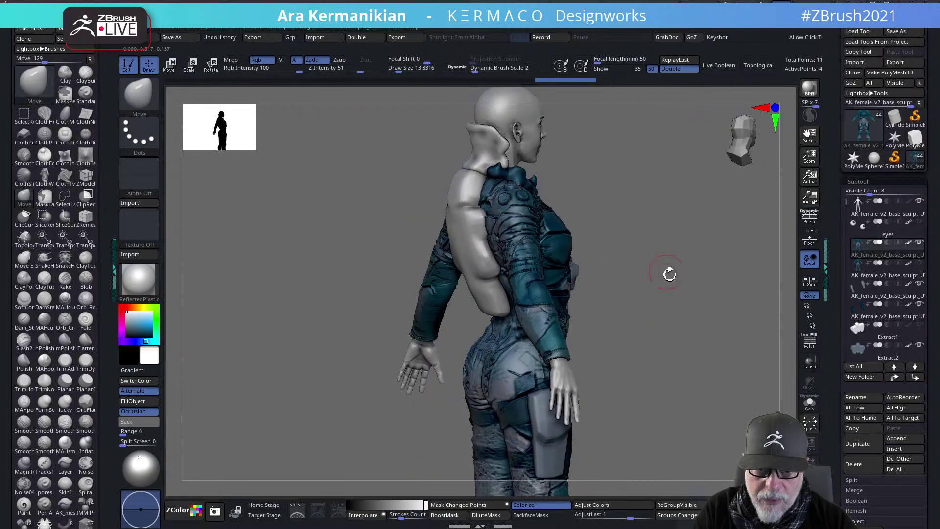
{"action": "left_click_drag", "start_coordinate": [669, 273], "coordinate": [659, 271]}
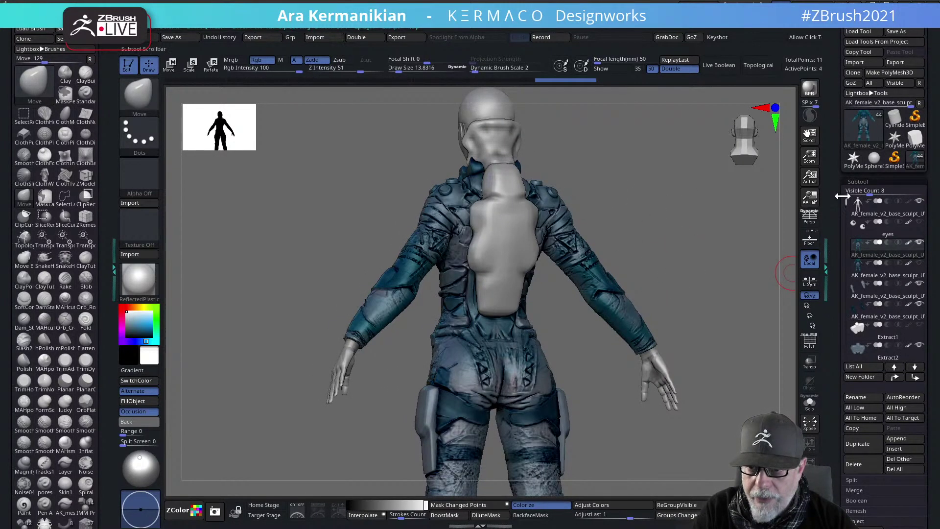
Hide the spine Extract1 subtool to inspect the suit's back, and show it again
{"action": "left_click_drag", "start_coordinate": [844, 198], "coordinate": [844, 268]}
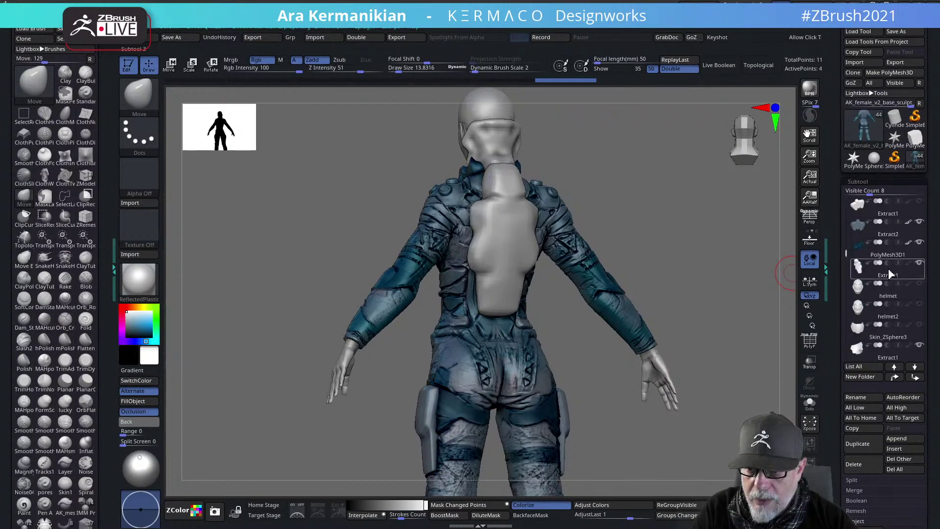
{"action": "left_click", "coordinate": [918, 265]}
{"action": "left_click_drag", "start_coordinate": [736, 264], "coordinate": [700, 264]}
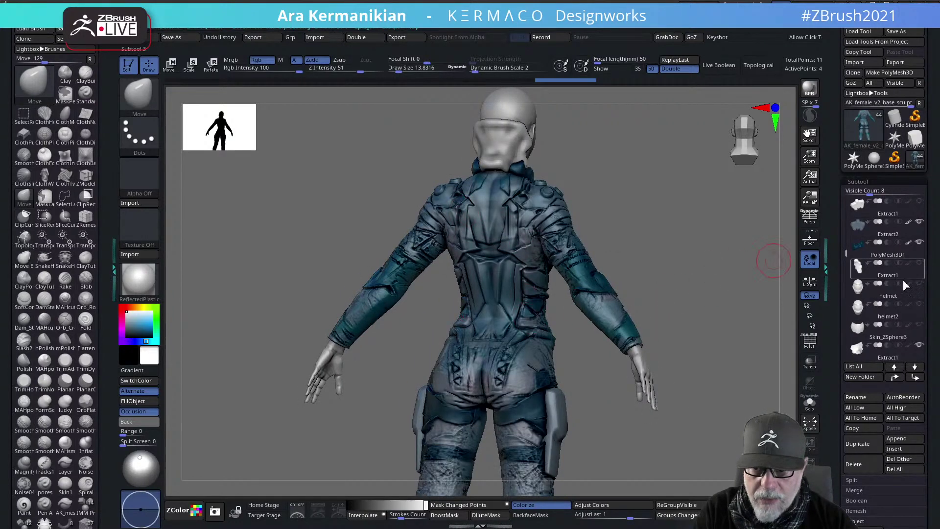
{"action": "left_click", "coordinate": [918, 263]}
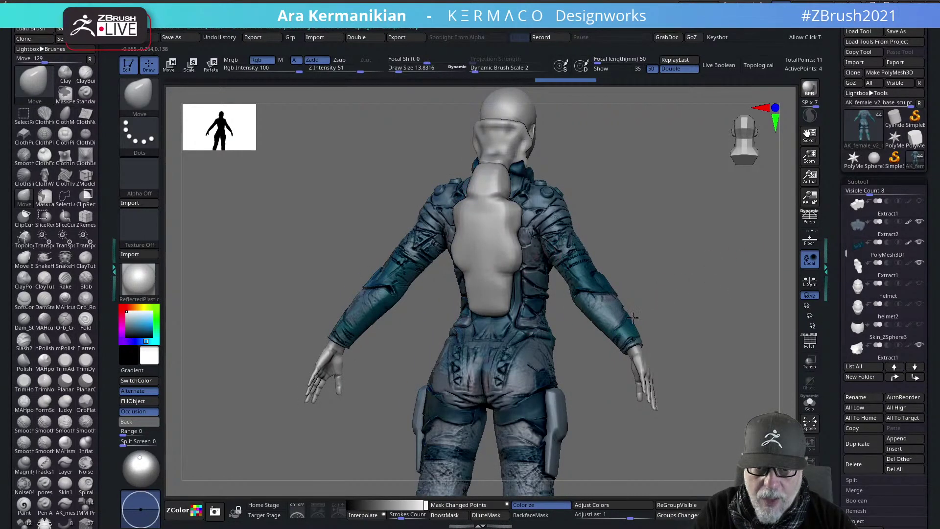
Adjust the forms of the suit's arm, waist and hip from the front with the Move brush
{"action": "left_click_drag", "start_coordinate": [732, 261], "coordinate": [665, 272]}
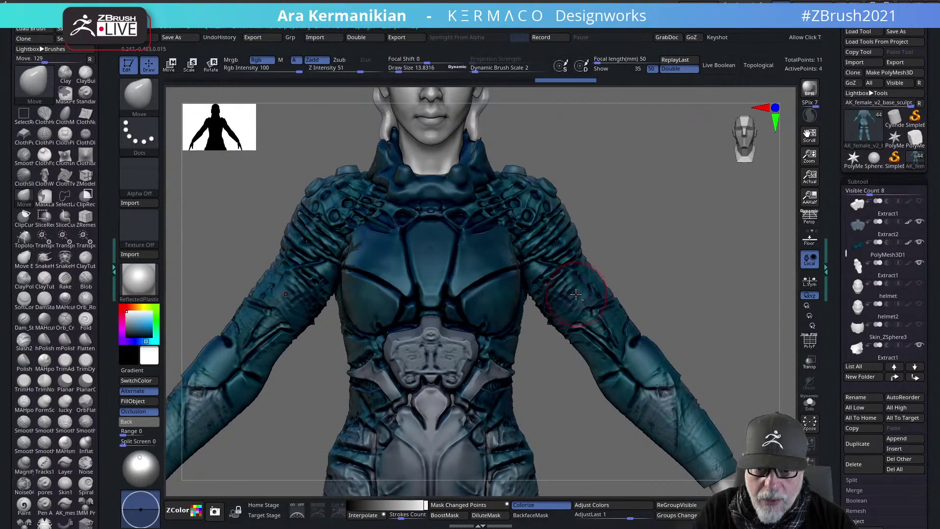
{"action": "left_click_drag", "start_coordinate": [705, 293], "coordinate": [672, 313], "text": "alt"}
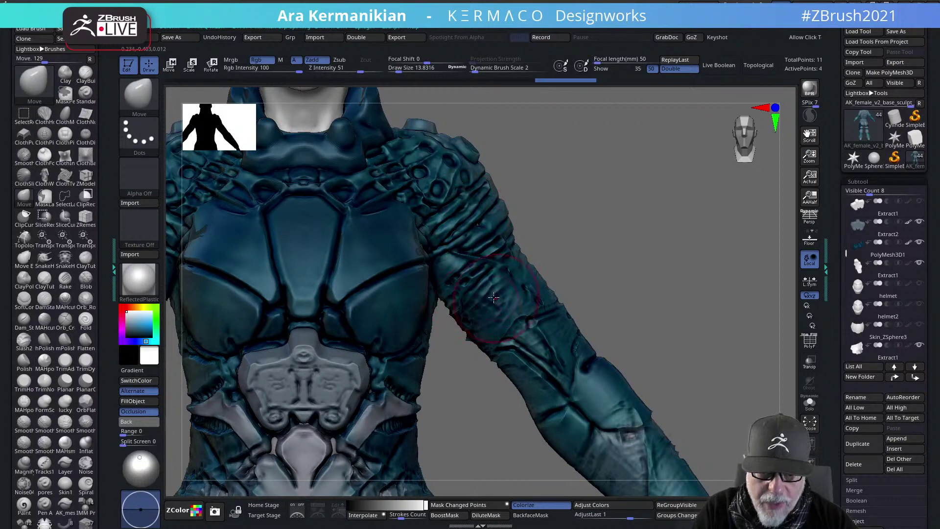
{"action": "left_click_drag", "start_coordinate": [688, 343], "coordinate": [570, 318], "text": "alt"}
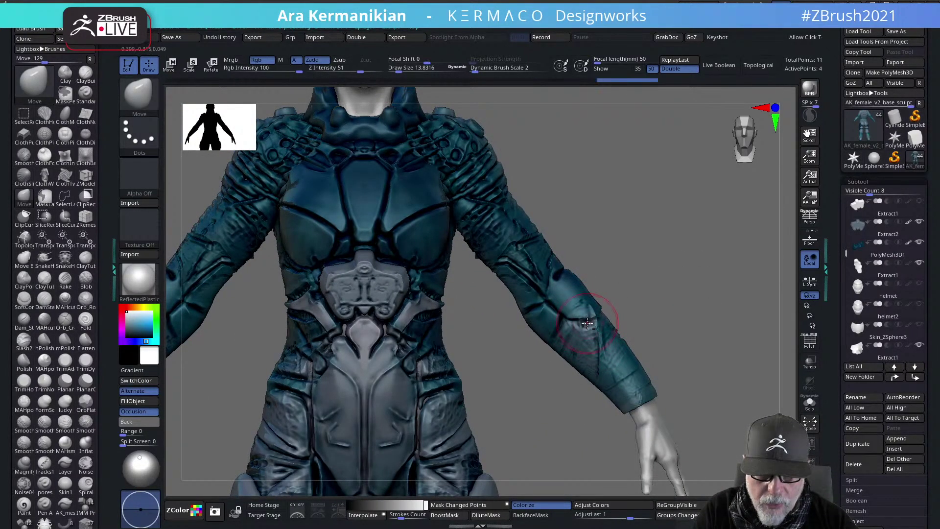
{"action": "left_click_drag", "start_coordinate": [627, 272], "coordinate": [697, 259], "text": "alt"}
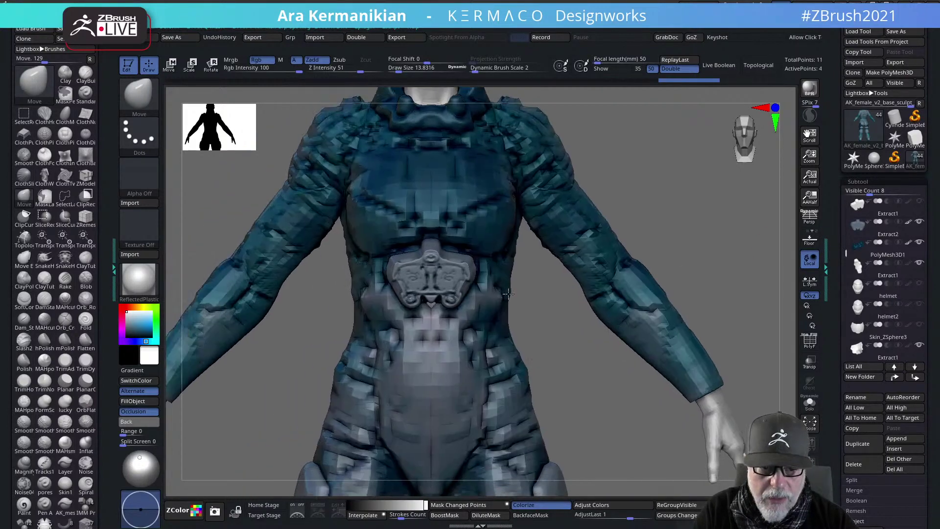
{"action": "left_click_drag", "start_coordinate": [453, 318], "coordinate": [458, 320]}
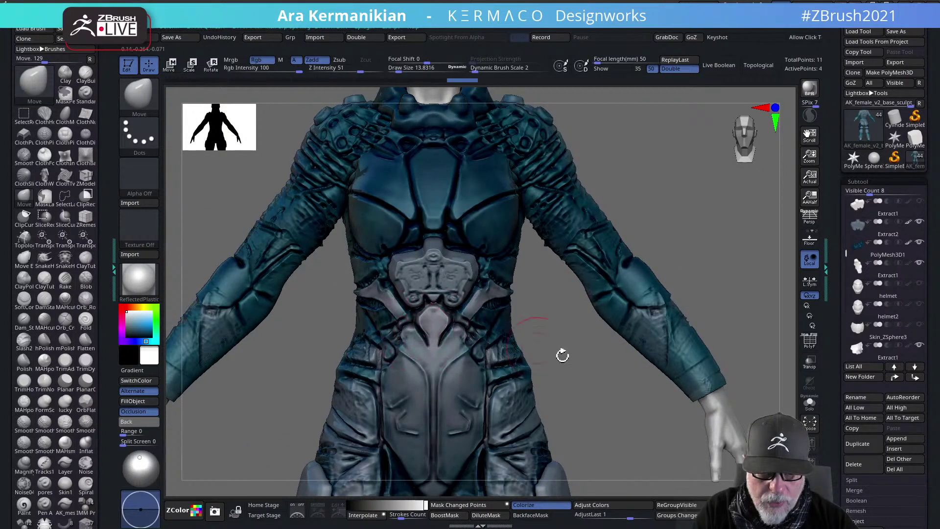
{"action": "left_click_drag", "start_coordinate": [575, 387], "coordinate": [588, 315], "text": "alt"}
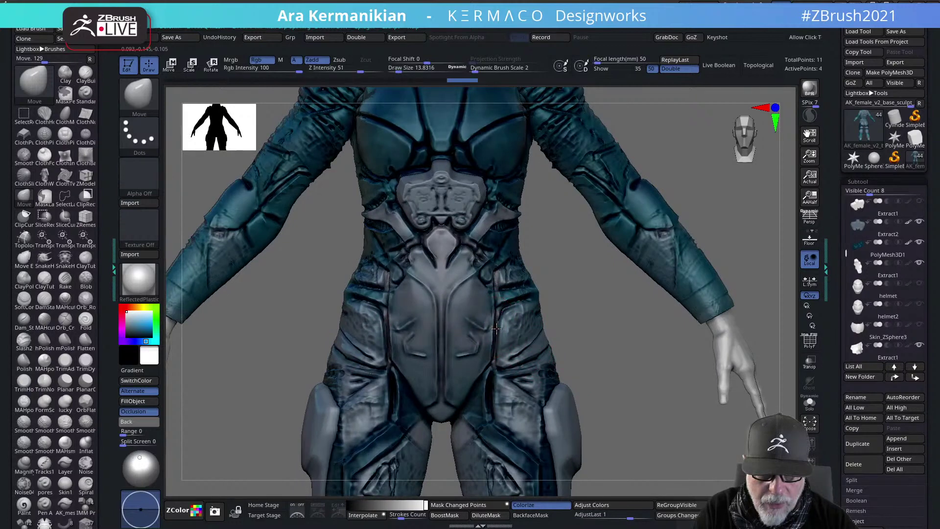
{"action": "left_click_drag", "start_coordinate": [492, 353], "coordinate": [499, 324]}
{"action": "key", "text": "f"}
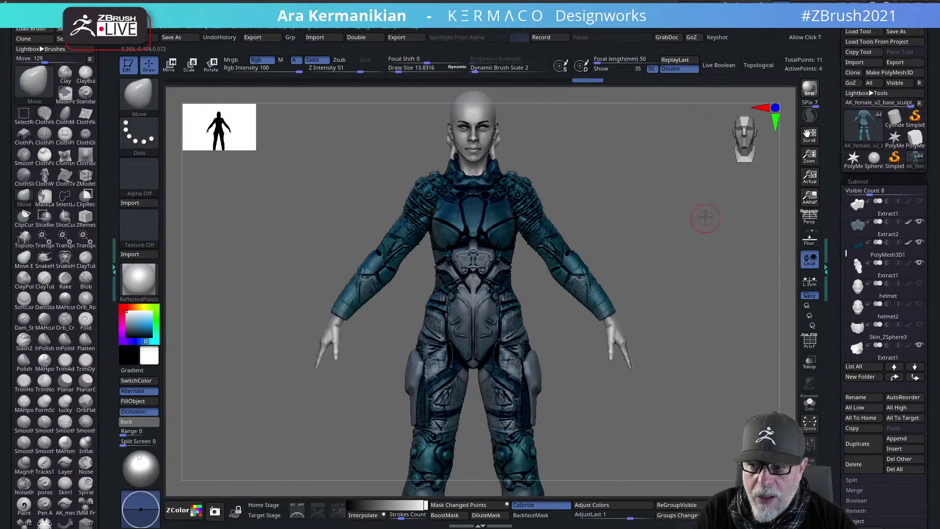
{"action": "left_click_drag", "start_coordinate": [705, 216], "coordinate": [695, 262], "text": "alt"}
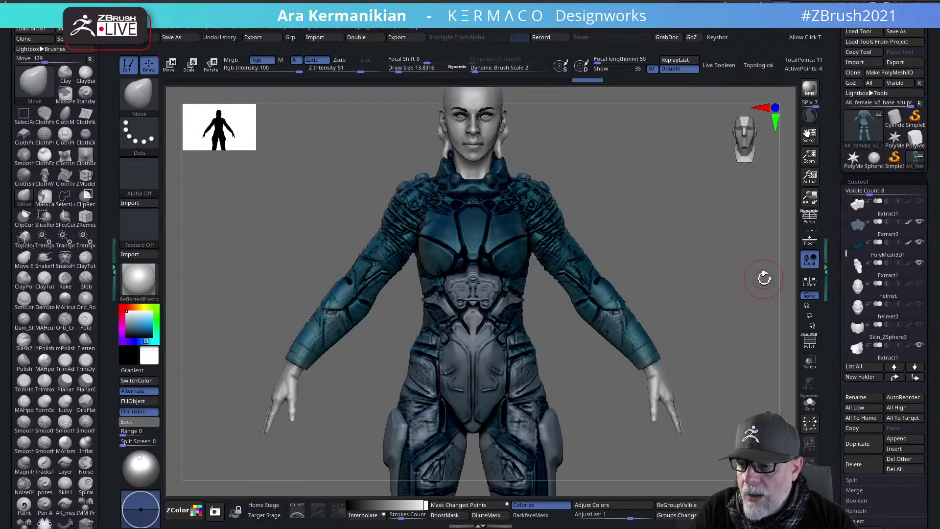
Switch to the DamStandard brush and set its draw size to 2.11 for work on the chest armor
{"action": "mouse_move", "coordinate": [862, 226]}
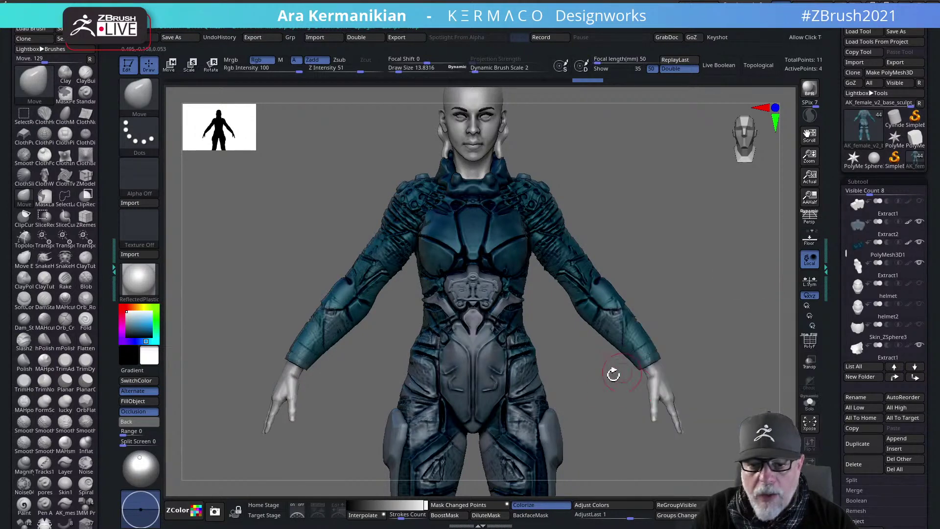
{"action": "left_click_drag", "start_coordinate": [666, 287], "coordinate": [574, 280], "text": "alt"}
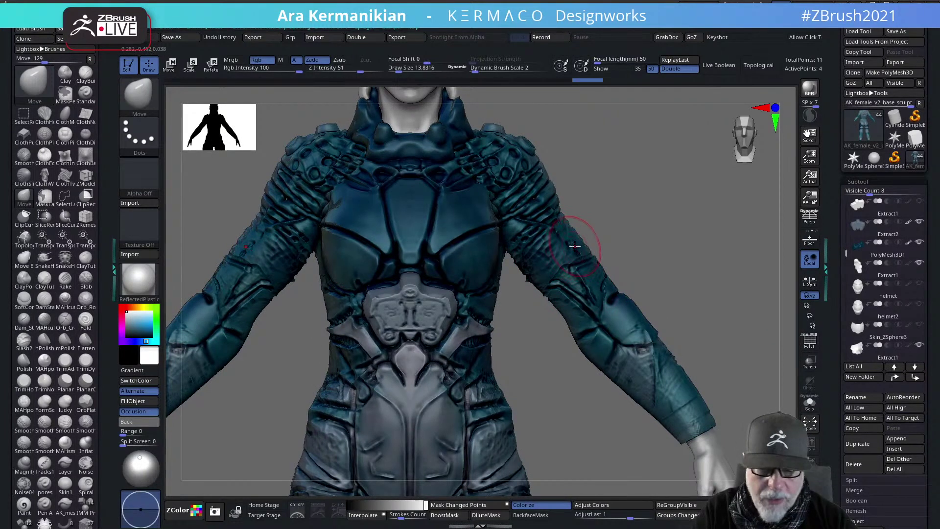
{"action": "key", "text": "b"}
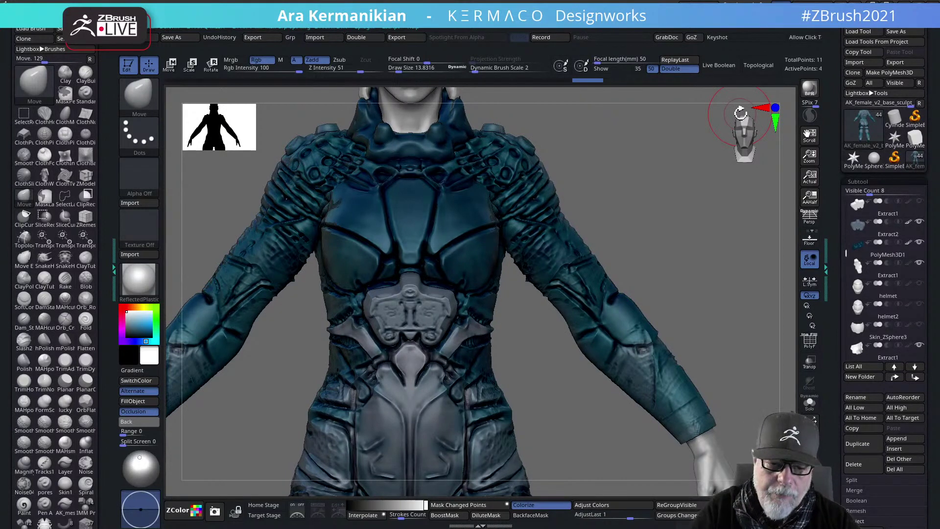
{"action": "right_click", "coordinate": [654, 277]}
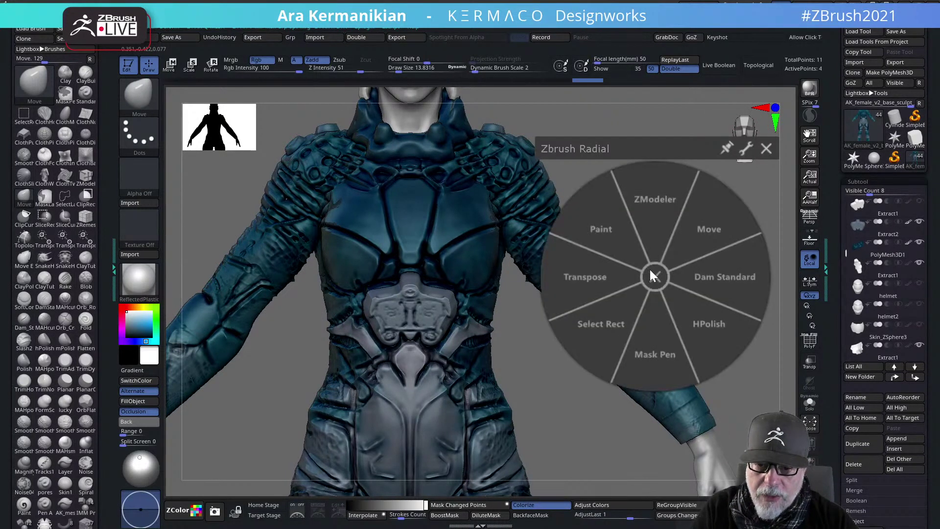
{"action": "left_click", "coordinate": [724, 279]}
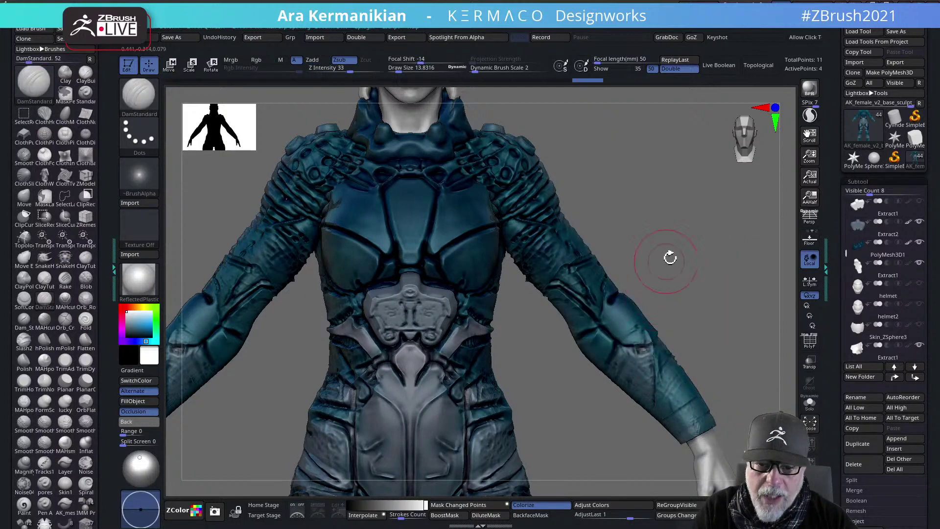
{"action": "mouse_move", "coordinate": [667, 256]}
{"action": "left_mouse_down"}
{"action": "mouse_move", "coordinate": [656, 304]}
{"action": "mouse_move", "coordinate": [645, 278]}
{"action": "left_mouse_up"}
{"action": "right_click_drag", "start_coordinate": [462, 190], "coordinate": [486, 218], "text": "alt"}
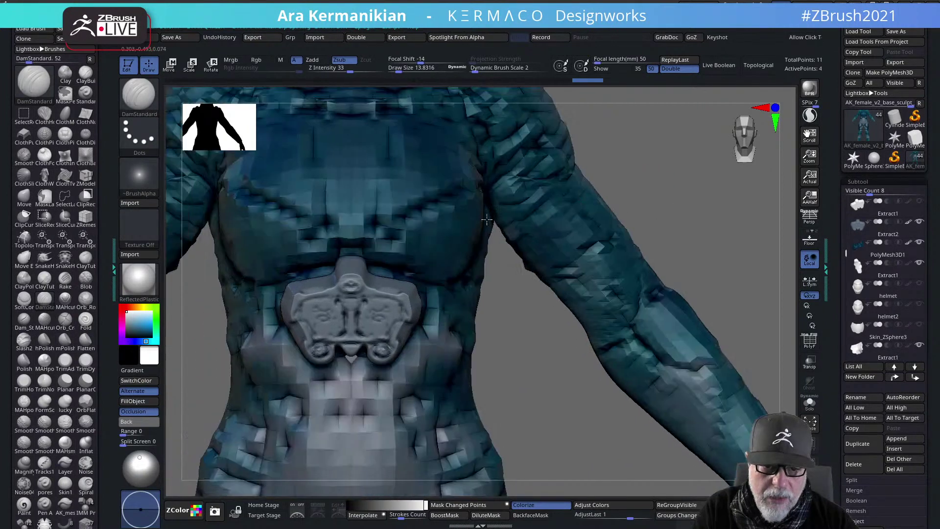
{"action": "key", "text": "s"}
{"action": "left_click_drag", "start_coordinate": [444, 192], "coordinate": [432, 202]}
{"action": "key", "text": "s"}
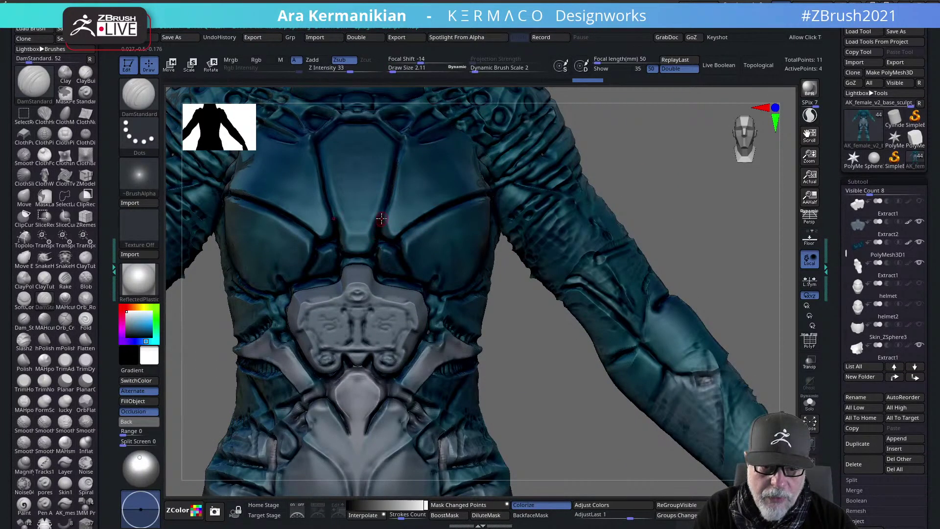
Carve and smooth the creases between the chest plates and toward the armpit with the DamStandard brush
{"action": "key", "text": "shift"}
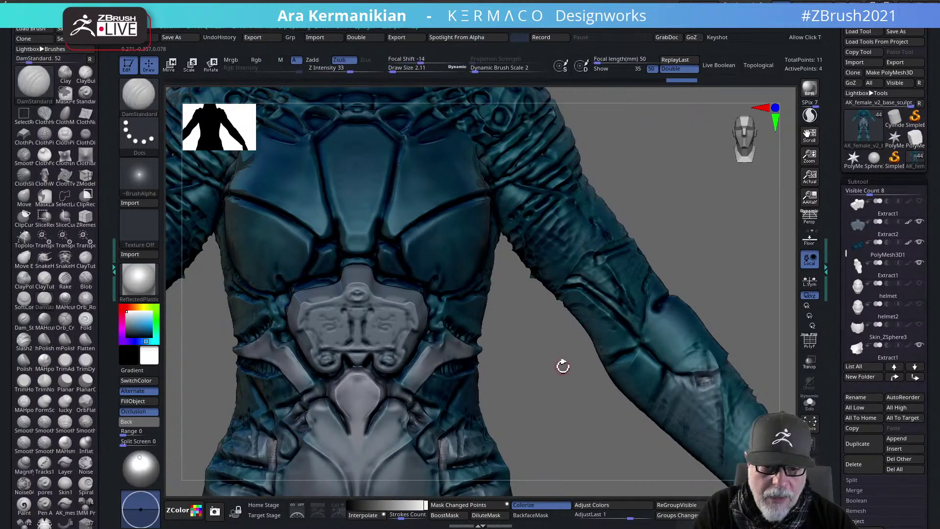
{"action": "left_click_drag", "start_coordinate": [561, 366], "coordinate": [541, 323]}
{"action": "left_click_drag", "start_coordinate": [602, 365], "coordinate": [574, 339]}
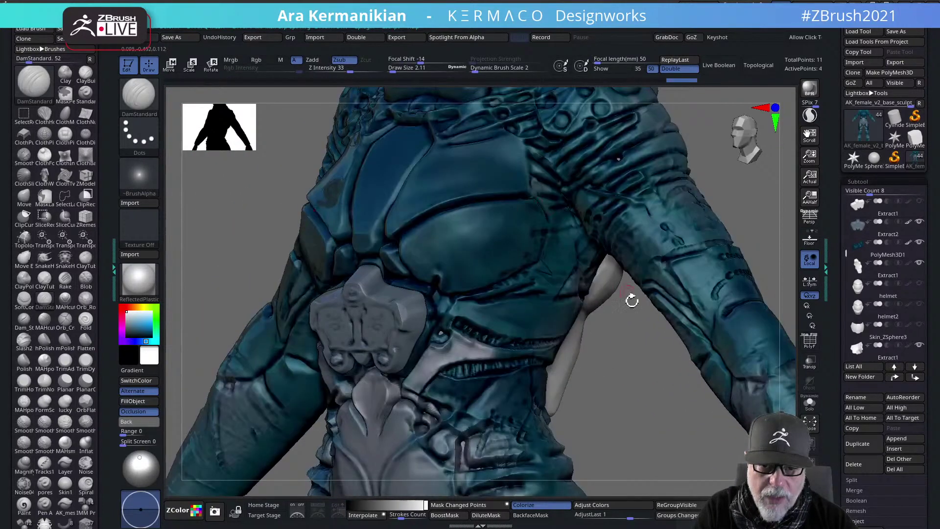
{"action": "left_click_drag", "start_coordinate": [637, 385], "coordinate": [549, 360]}
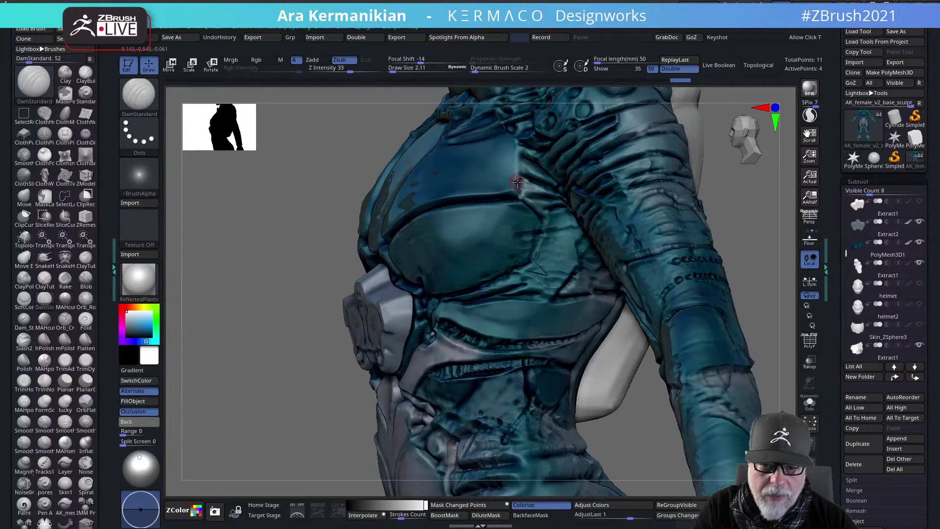
{"action": "key", "text": "shift"}
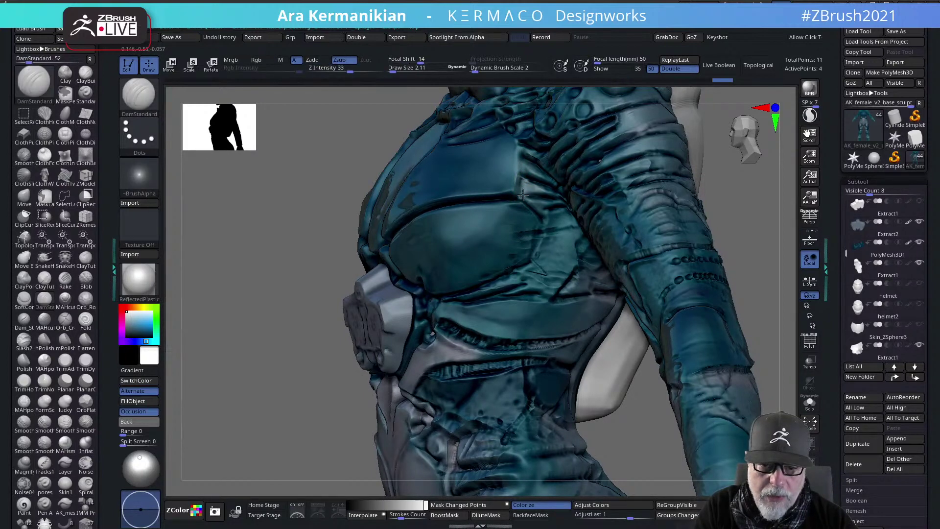
{"action": "key", "text": "shift"}
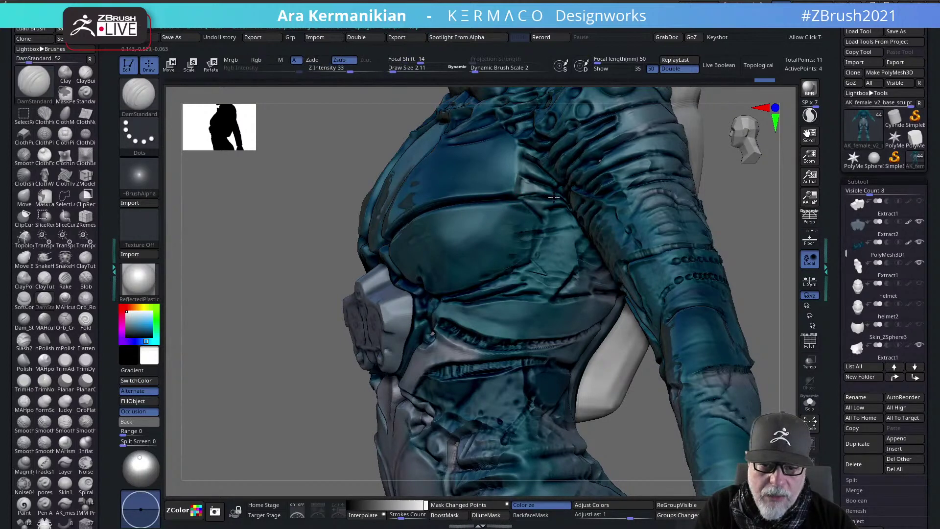
{"action": "key", "text": "ctrl"}
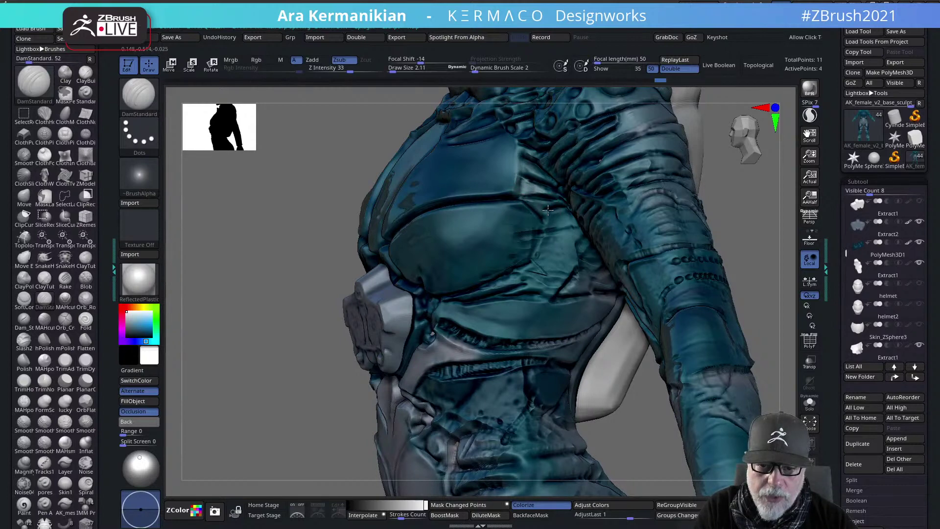
Examine the suit's torso, hips and legs from the front and in three-quarter view
{"action": "left_click_drag", "start_coordinate": [754, 224], "coordinate": [430, 217], "text": "alt"}
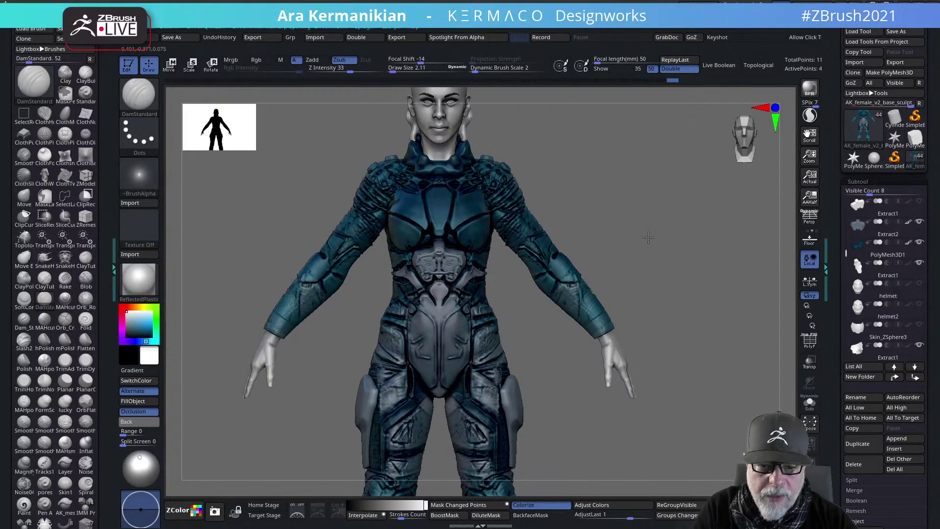
{"action": "left_click_drag", "start_coordinate": [648, 238], "coordinate": [611, 231]}
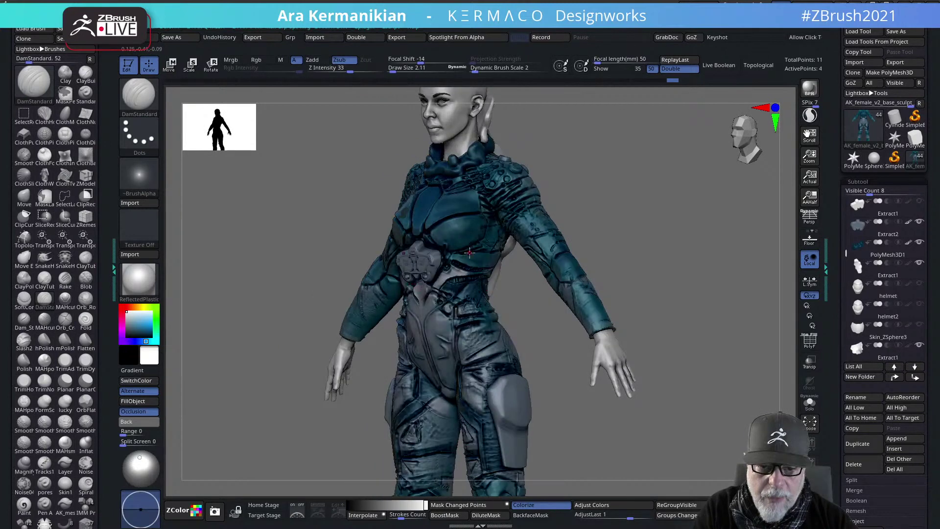
{"action": "left_click_drag", "start_coordinate": [639, 180], "coordinate": [385, 196]}
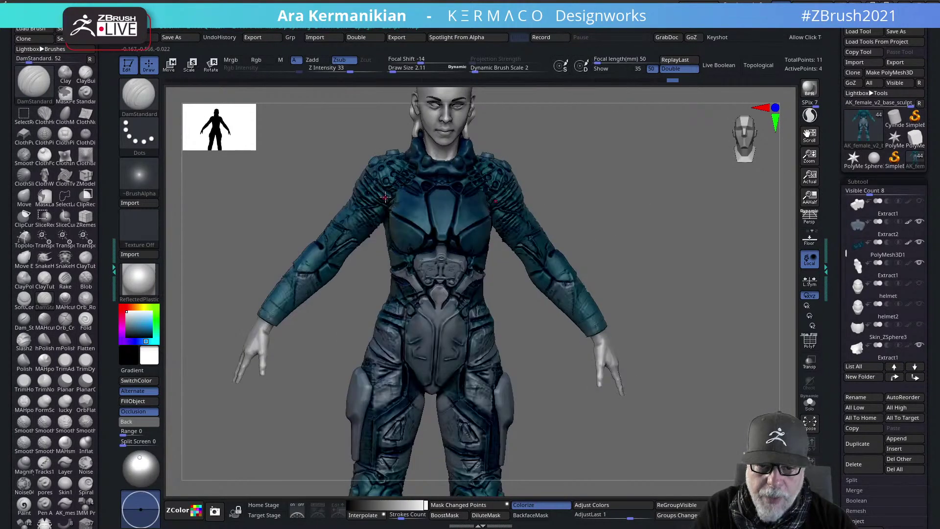
{"action": "left_click_drag", "start_coordinate": [622, 213], "coordinate": [602, 216], "text": "alt"}
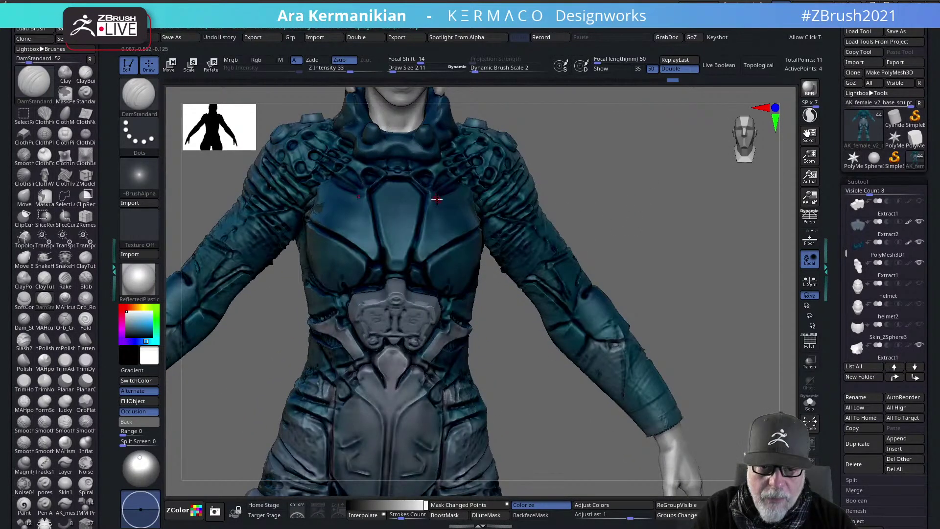
{"action": "left_click_drag", "start_coordinate": [694, 217], "coordinate": [669, 198], "text": "alt"}
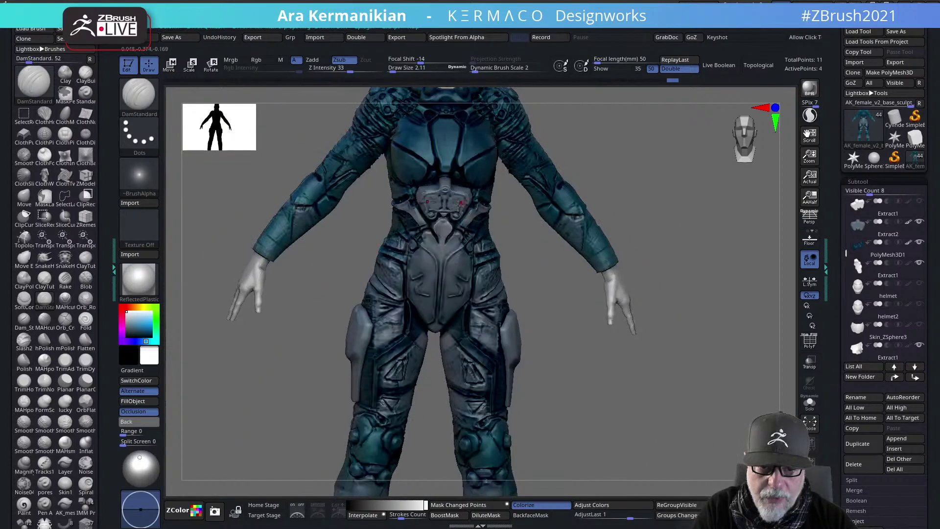
{"action": "left_click_drag", "start_coordinate": [532, 292], "coordinate": [485, 238]}
{"action": "mouse_move", "coordinate": [553, 272]}
{"action": "left_mouse_down", "text": "alt"}
{"action": "mouse_move", "coordinate": [556, 290]}
{"action": "mouse_move", "coordinate": [566, 280]}
{"action": "left_mouse_up", "text": "alt"}
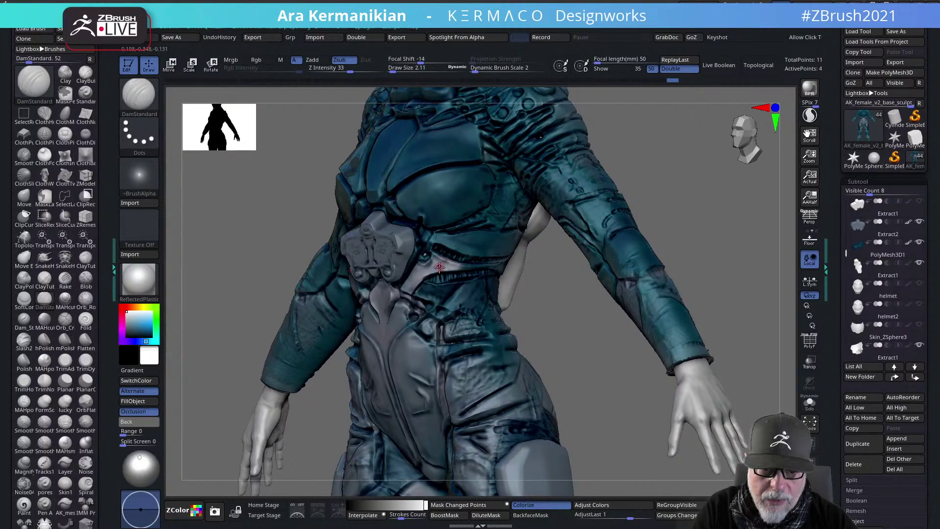
Switch to the hPolish brush and polish the light grey bands beside the abdominal plate
{"action": "right_click", "coordinate": [432, 266]}
{"action": "left_click", "coordinate": [487, 314]}
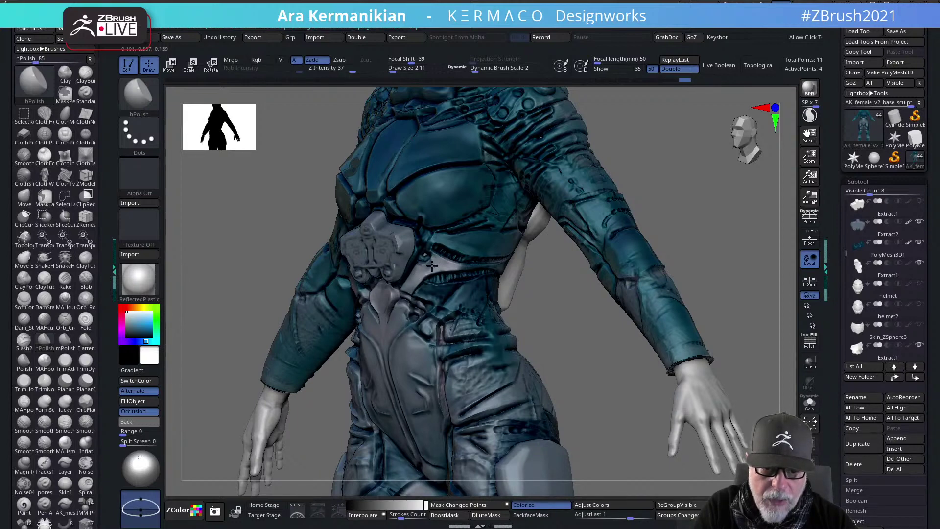
{"action": "left_click_drag", "start_coordinate": [597, 359], "coordinate": [489, 303]}
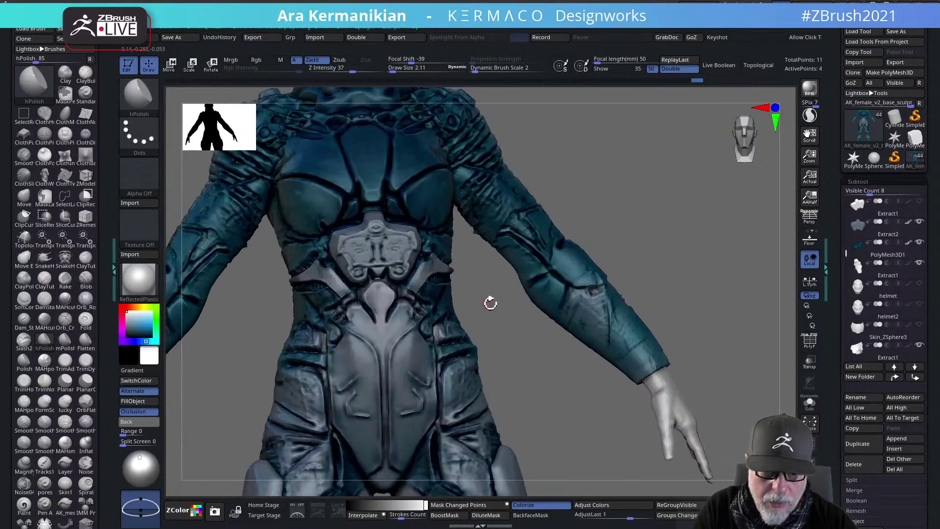
{"action": "left_click_drag", "start_coordinate": [537, 341], "coordinate": [306, 294], "text": "alt"}
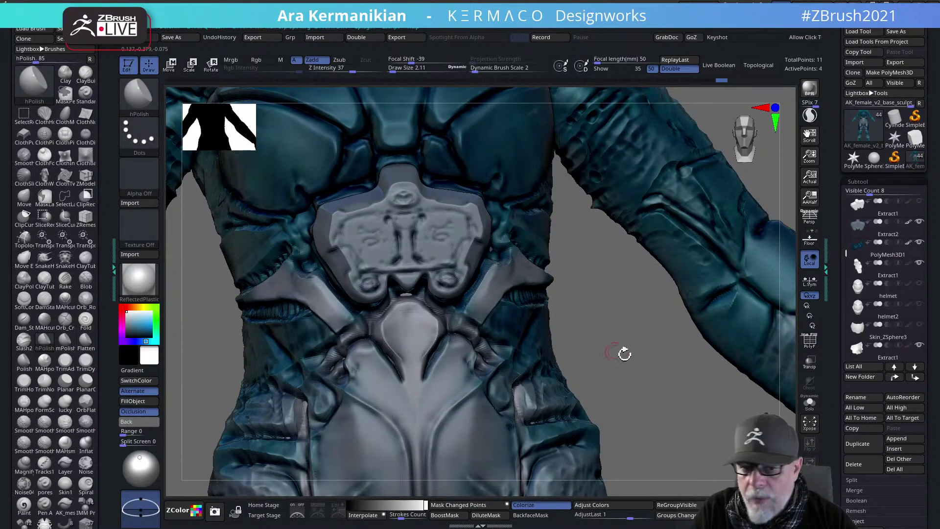
{"action": "left_click_drag", "start_coordinate": [631, 366], "coordinate": [446, 351]}
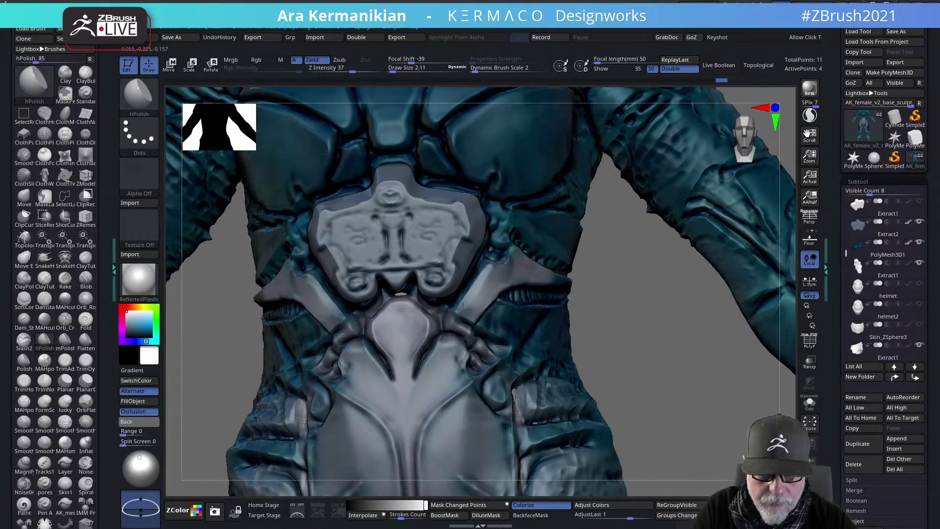
{"action": "right_click", "coordinate": [474, 315]}
{"action": "left_click", "coordinate": [476, 313]}
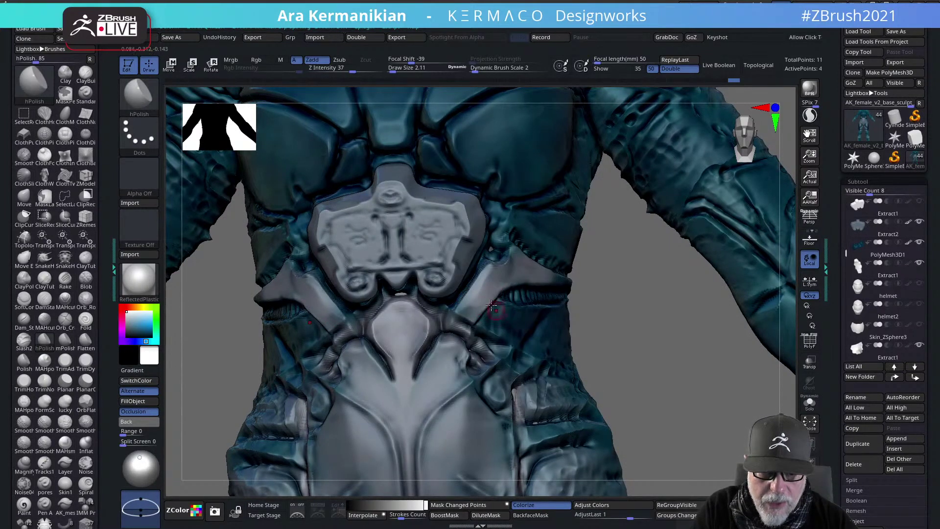
{"action": "right_click", "coordinate": [466, 302]}
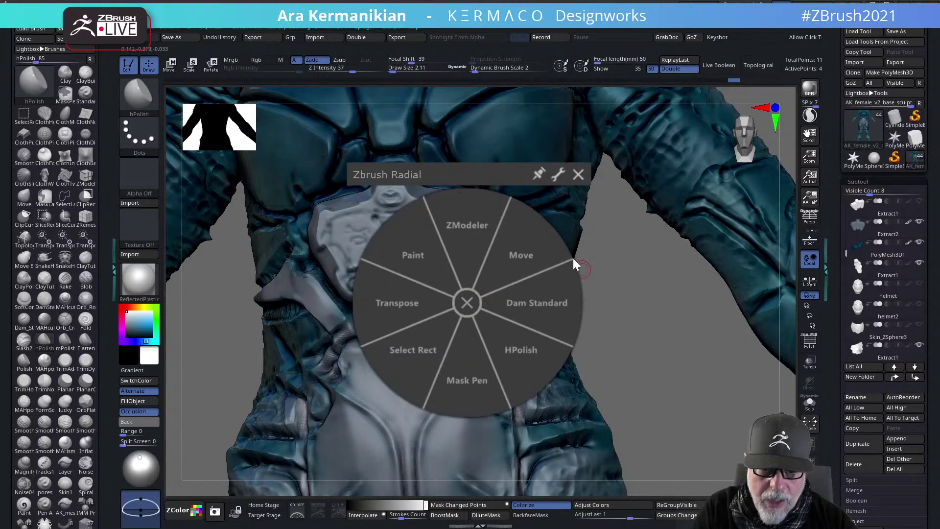
{"action": "left_click", "coordinate": [578, 175]}
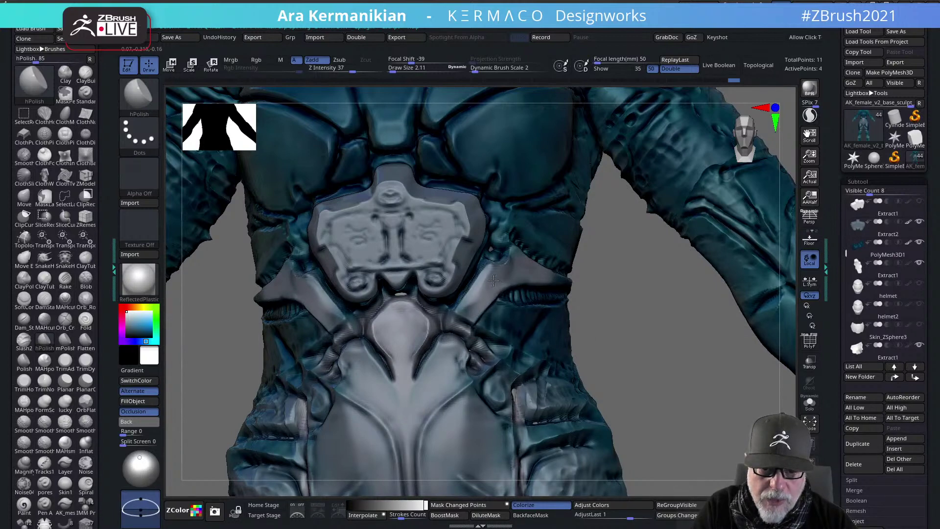
{"action": "key", "text": "ctrl+space"}
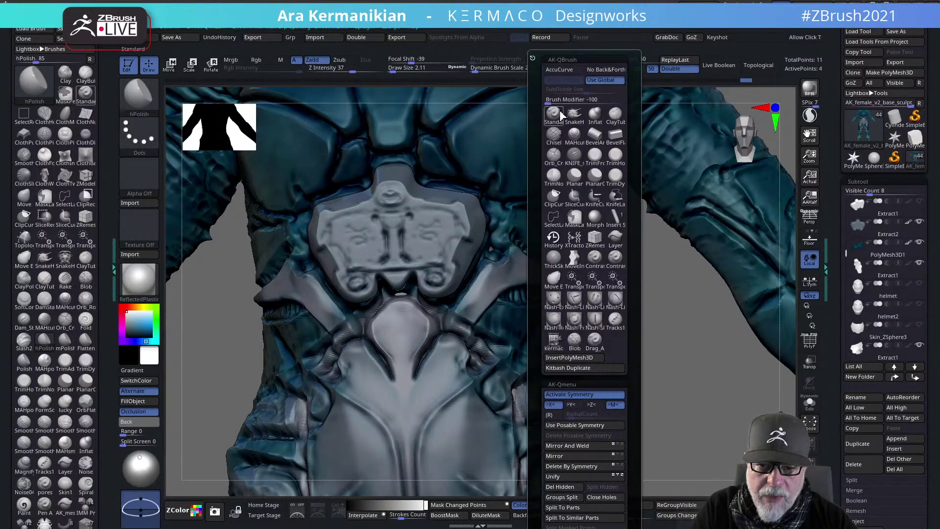
{"action": "key", "text": "ctrl+space"}
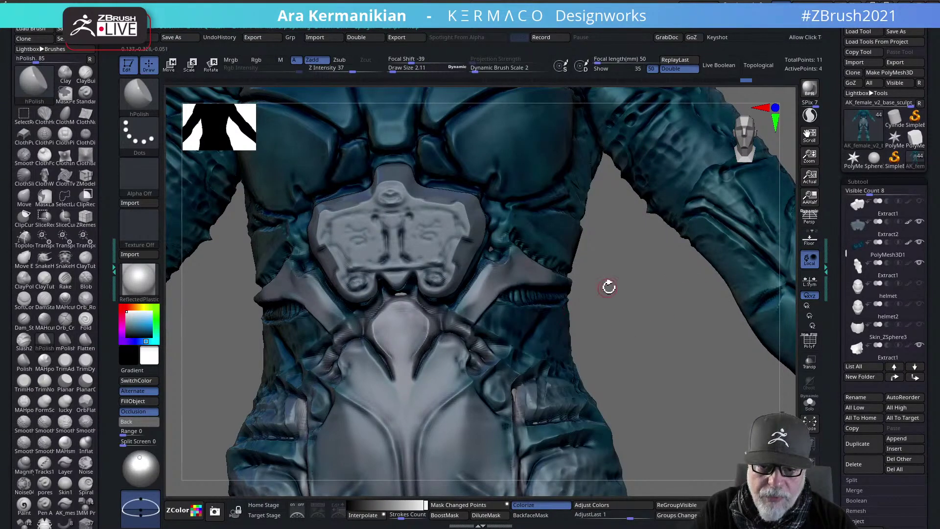
{"action": "right_click", "coordinate": [599, 288]}
{"action": "left_click", "coordinate": [599, 287]}
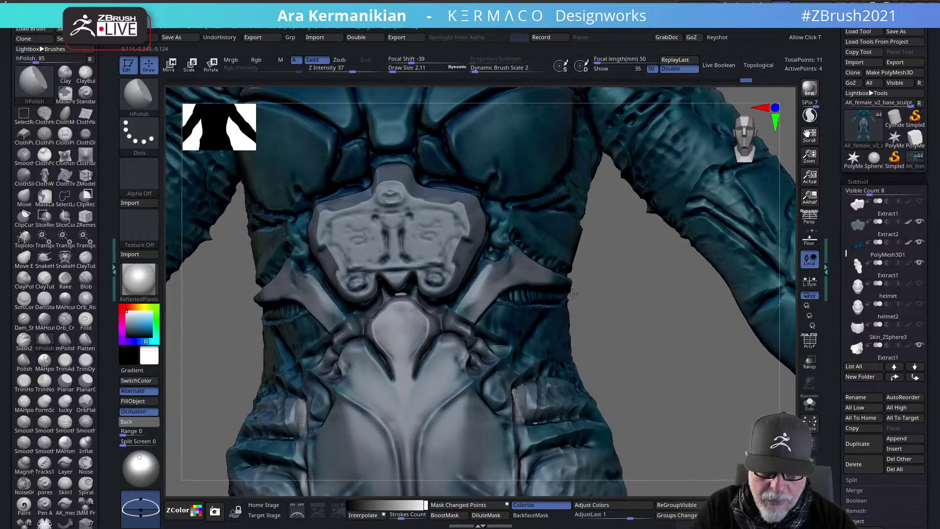
Polish the outer waist armor with the hPolish brush, using a draw size of 3.8416
{"action": "mouse_move", "coordinate": [574, 293]}
{"action": "left_mouse_down"}
{"action": "mouse_move", "coordinate": [524, 270]}
{"action": "mouse_move", "coordinate": [557, 281]}
{"action": "left_mouse_up"}
{"action": "key", "text": "s"}
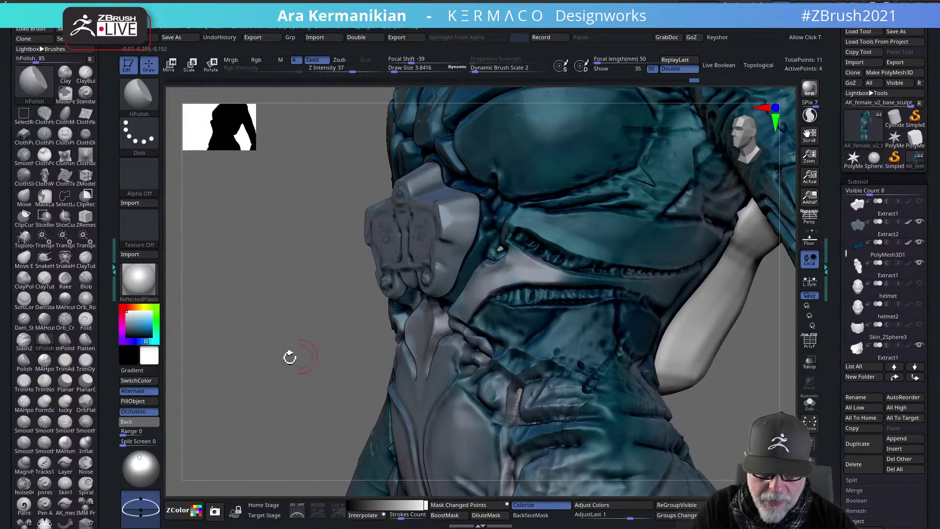
{"action": "left_click_drag", "start_coordinate": [289, 357], "coordinate": [472, 307], "text": "shift"}
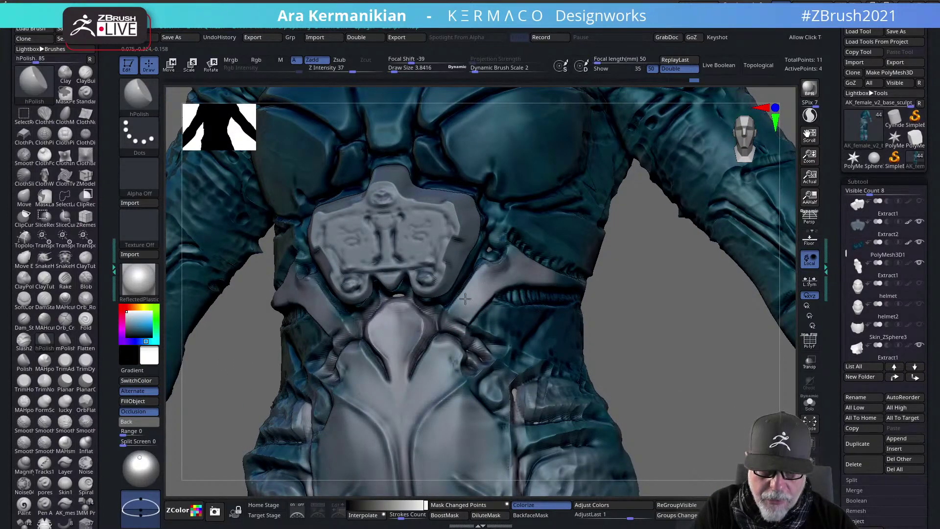
Switch to the DamStandard brush and carve and smooth the creases around the top of the teardrop plate below the abdominal emblem
{"action": "key", "text": "space"}
{"action": "left_click", "coordinate": [512, 315]}
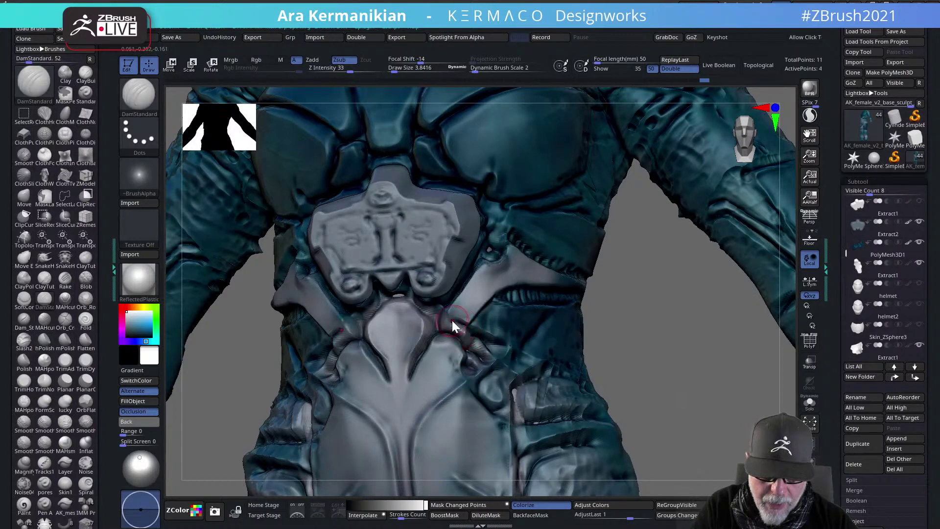
{"action": "mouse_move", "coordinate": [459, 320]}
{"action": "left_mouse_down"}
{"action": "mouse_move", "coordinate": [442, 308]}
{"action": "mouse_move", "coordinate": [416, 309]}
{"action": "mouse_move", "coordinate": [398, 290]}
{"action": "left_mouse_up"}
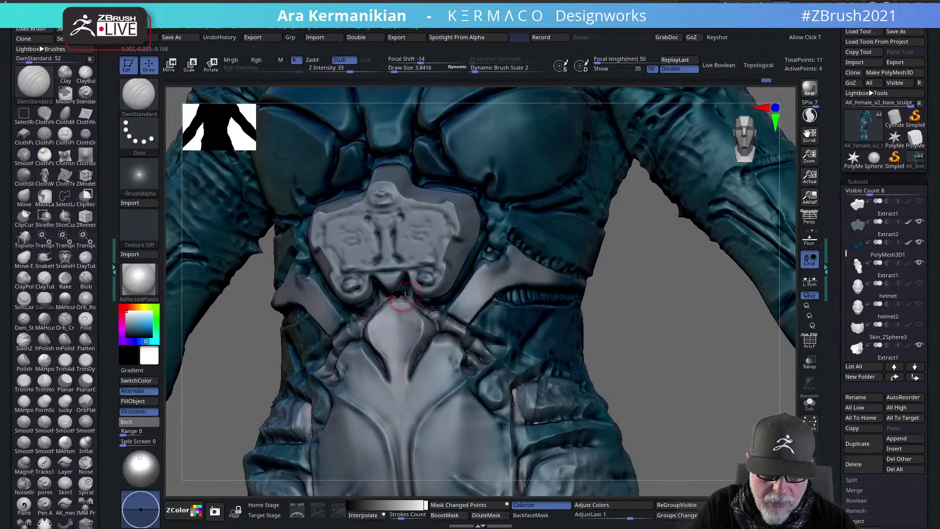
{"action": "key", "text": "shift"}
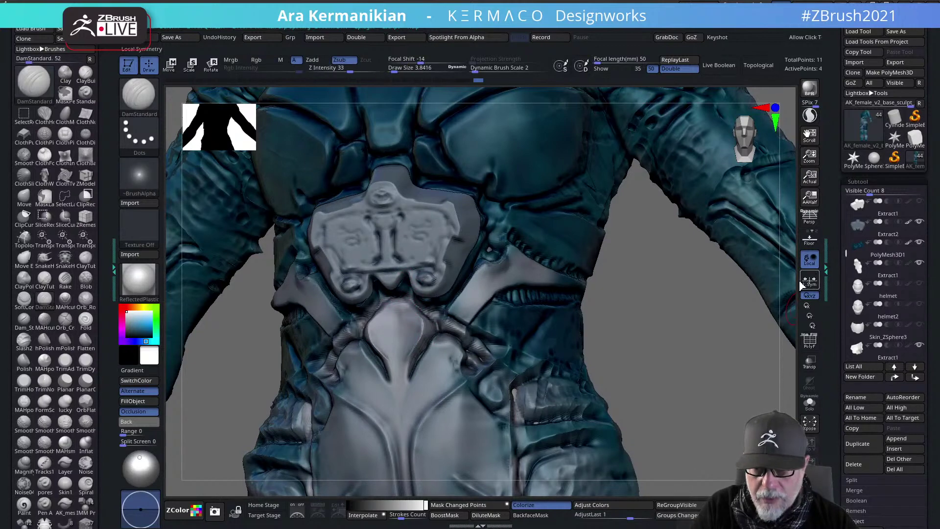
Switch to the hPolish brush and polish the lower end of the central chest plate
{"action": "left_click_drag", "start_coordinate": [793, 289], "coordinate": [460, 259], "text": "alt"}
{"action": "left_click_drag", "start_coordinate": [607, 332], "coordinate": [577, 400], "text": "alt"}
{"action": "mouse_move", "coordinate": [706, 195]}
{"action": "left_mouse_down", "text": "alt"}
{"action": "mouse_move", "coordinate": [573, 254]}
{"action": "mouse_move", "coordinate": [651, 258]}
{"action": "mouse_move", "coordinate": [600, 232]}
{"action": "left_mouse_up", "text": "alt"}
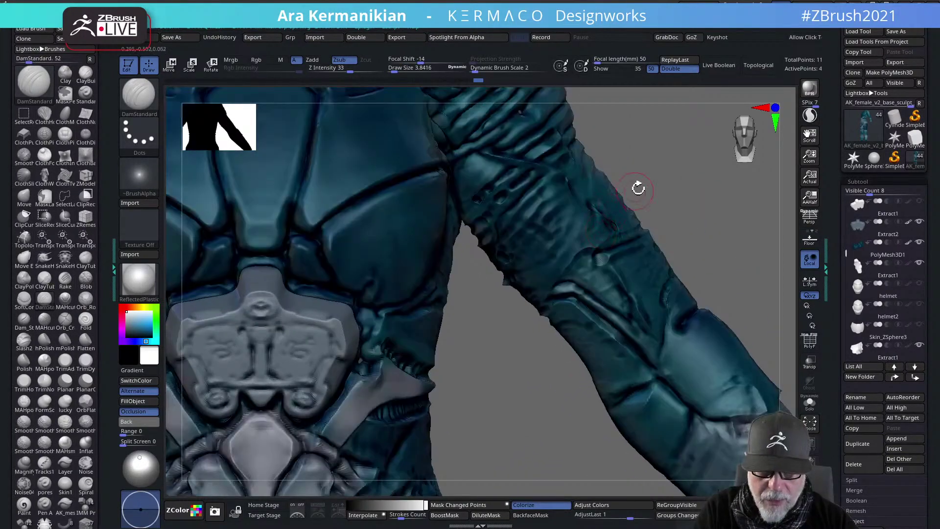
{"action": "left_click_drag", "start_coordinate": [638, 187], "coordinate": [478, 258], "text": "alt"}
{"action": "left_click_drag", "start_coordinate": [473, 429], "coordinate": [494, 372], "text": "alt"}
{"action": "right_click", "coordinate": [329, 298]}
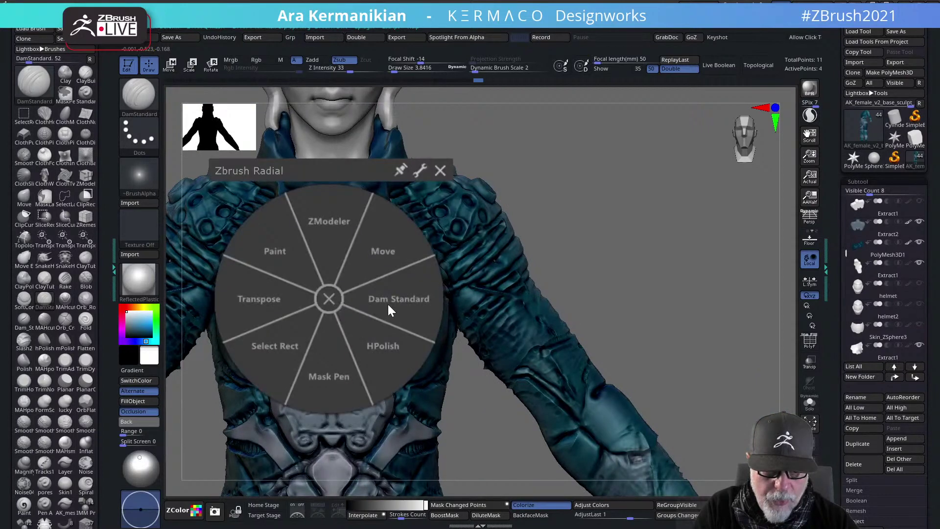
{"action": "left_click", "coordinate": [384, 346]}
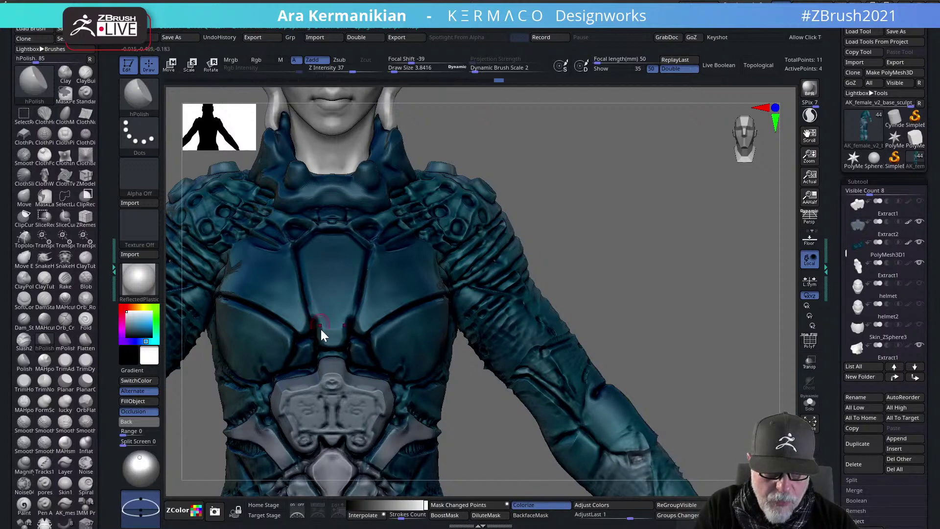
Sharpen and smooth the crease beside the lower central chest plate with the DamStandard brush
{"action": "key", "text": "space"}
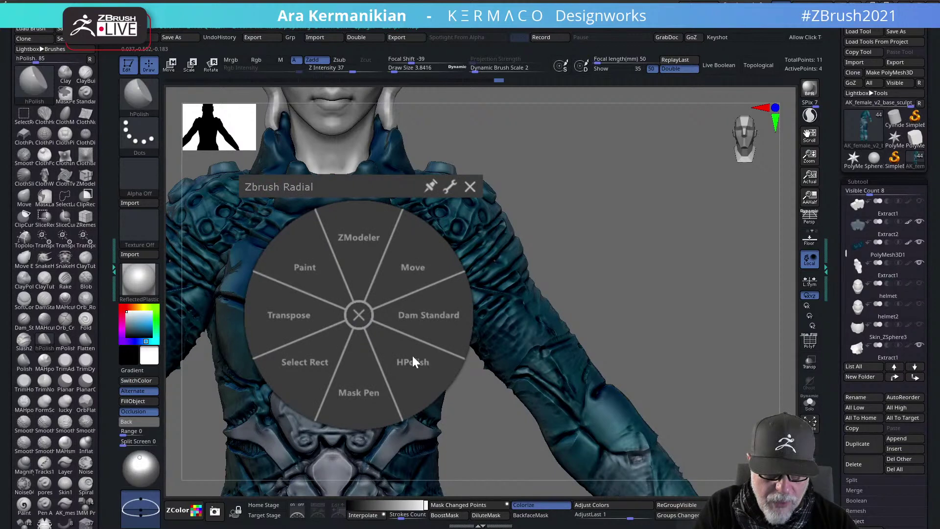
{"action": "left_click", "coordinate": [429, 317]}
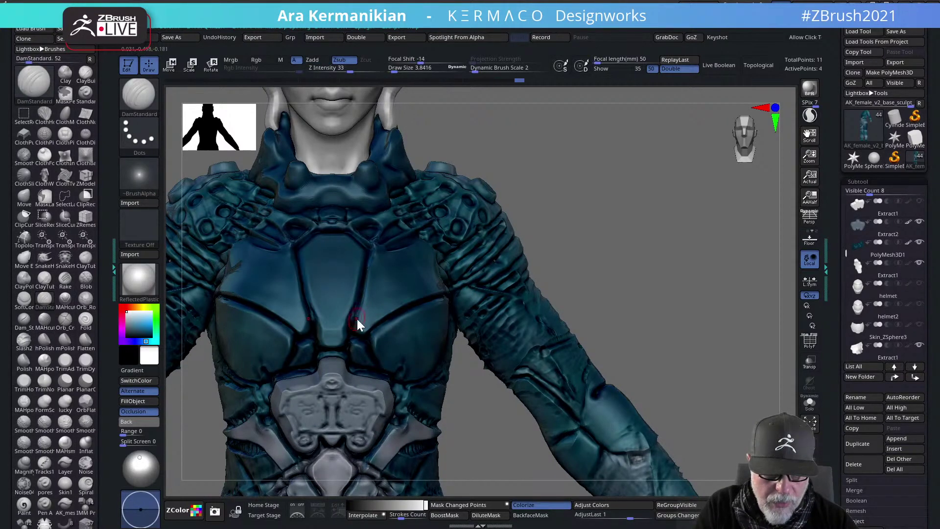
{"action": "key", "text": "shift"}
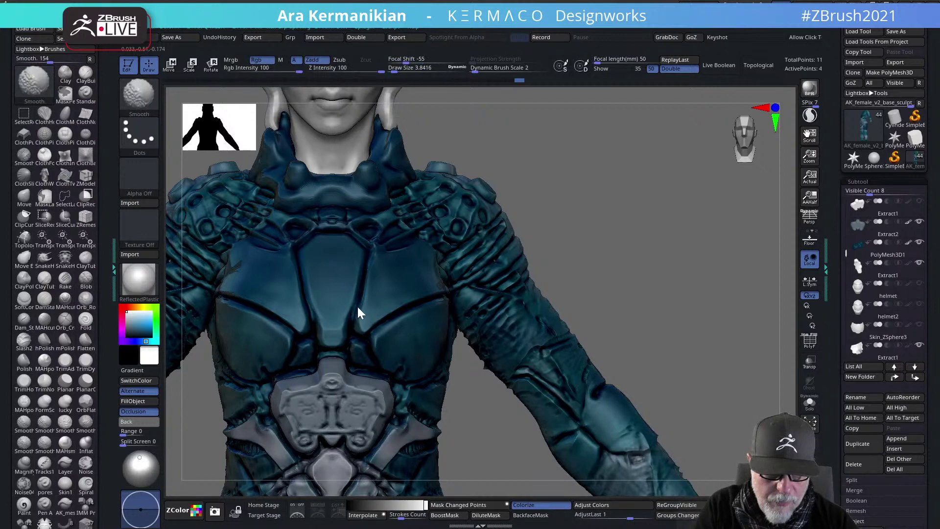
Carve and smooth the creases around the upper corners of the central chest plate, just below the collar
{"action": "mouse_move", "coordinate": [695, 254]}
{"action": "left_mouse_down", "text": "alt"}
{"action": "mouse_move", "coordinate": [621, 255]}
{"action": "mouse_move", "coordinate": [684, 258]}
{"action": "mouse_move", "coordinate": [739, 289]}
{"action": "left_mouse_up", "text": "alt"}
{"action": "left_click_drag", "start_coordinate": [685, 142], "coordinate": [697, 213], "text": "alt"}
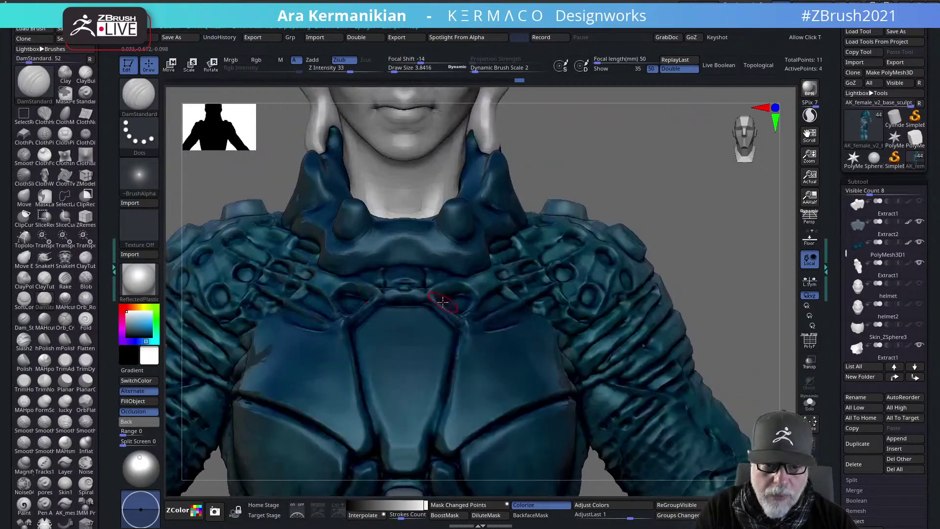
{"action": "key", "text": "shift"}
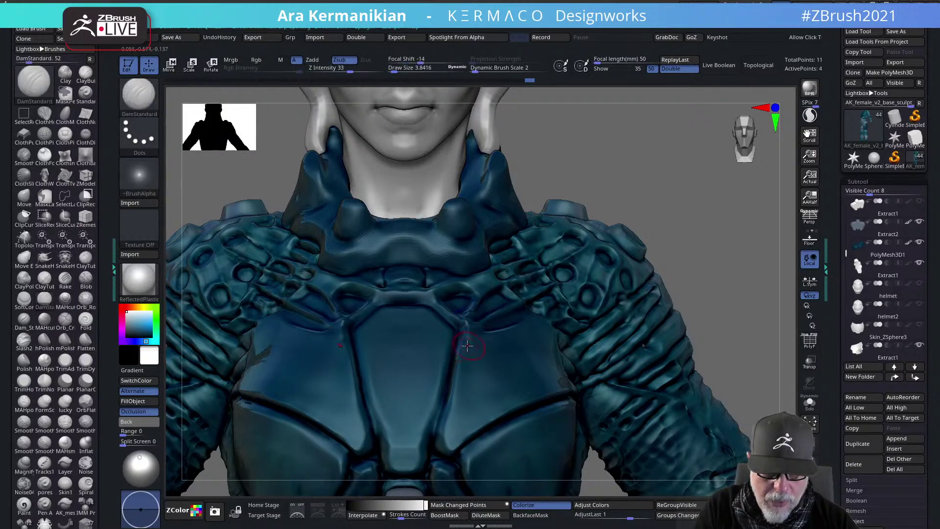
{"action": "key", "text": "shift"}
Smooth the side panel between the breast plate and the armpit and flatten it with the hPolish brush
{"action": "mouse_move", "coordinate": [766, 245]}
{"action": "left_mouse_down", "text": "alt"}
{"action": "mouse_move", "coordinate": [508, 236]}
{"action": "mouse_move", "coordinate": [553, 258]}
{"action": "left_mouse_up", "text": "alt"}
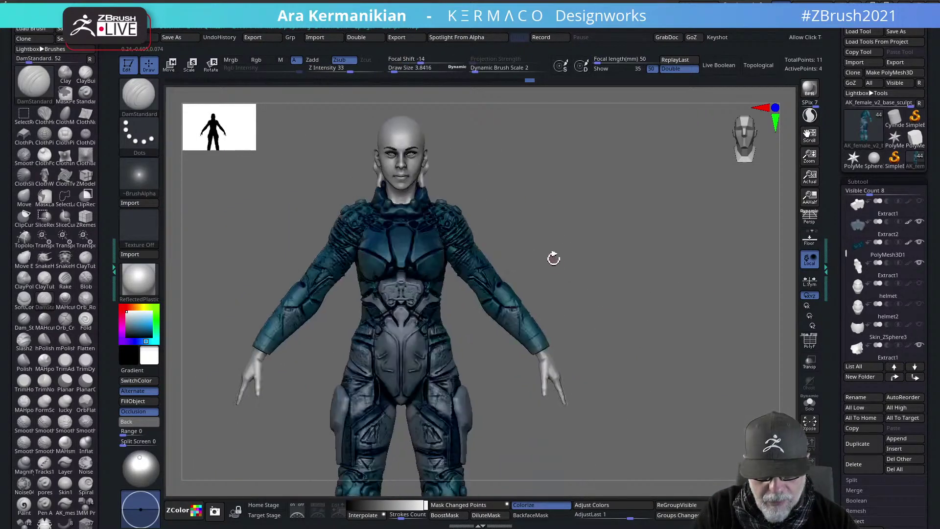
{"action": "mouse_move", "coordinate": [619, 278]}
{"action": "left_mouse_down"}
{"action": "mouse_move", "coordinate": [629, 292]}
{"action": "mouse_move", "coordinate": [618, 241]}
{"action": "mouse_move", "coordinate": [712, 316]}
{"action": "mouse_move", "coordinate": [712, 337]}
{"action": "left_mouse_up"}
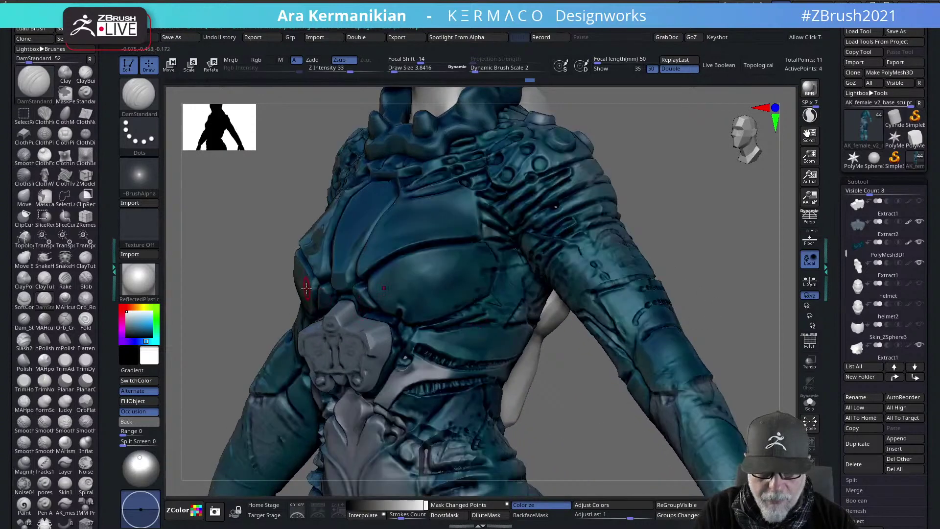
{"action": "left_click_drag", "start_coordinate": [599, 434], "coordinate": [524, 431]}
{"action": "key", "text": "shift"}
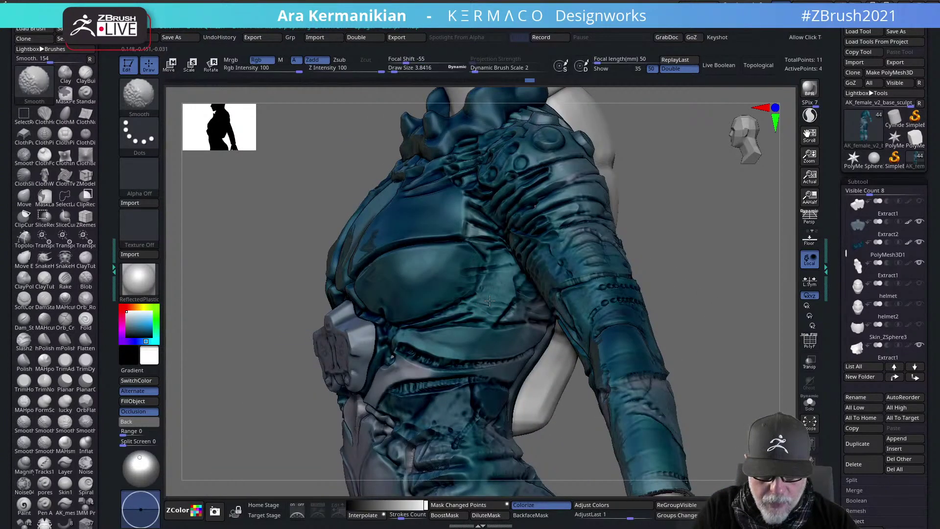
{"action": "right_click", "coordinate": [496, 304]}
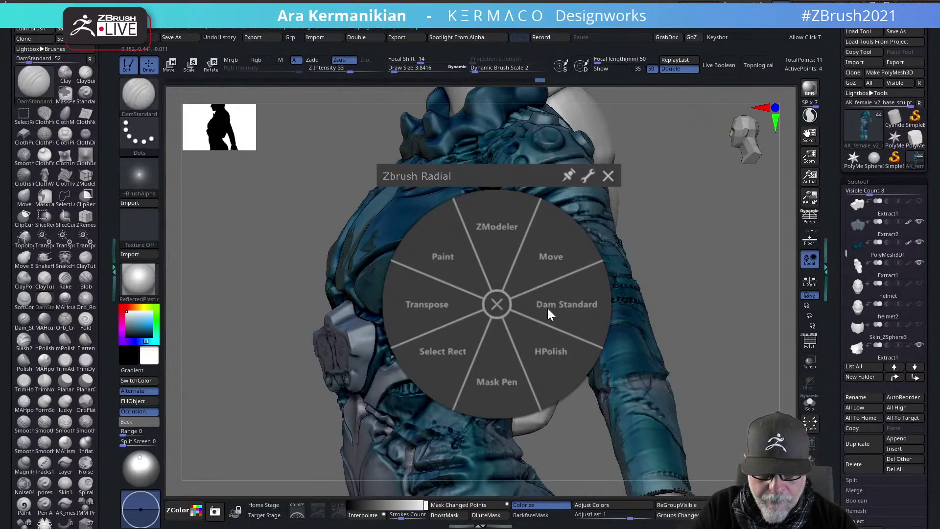
{"action": "left_click", "coordinate": [549, 347]}
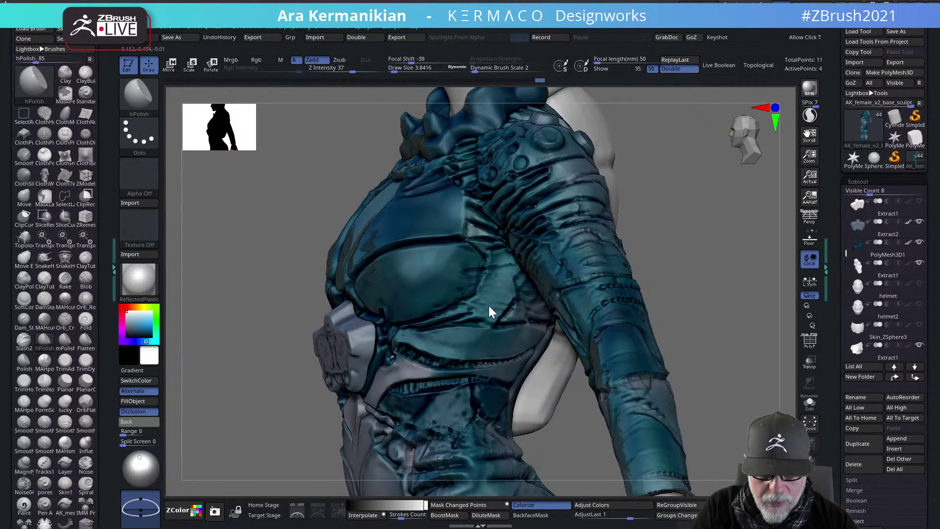
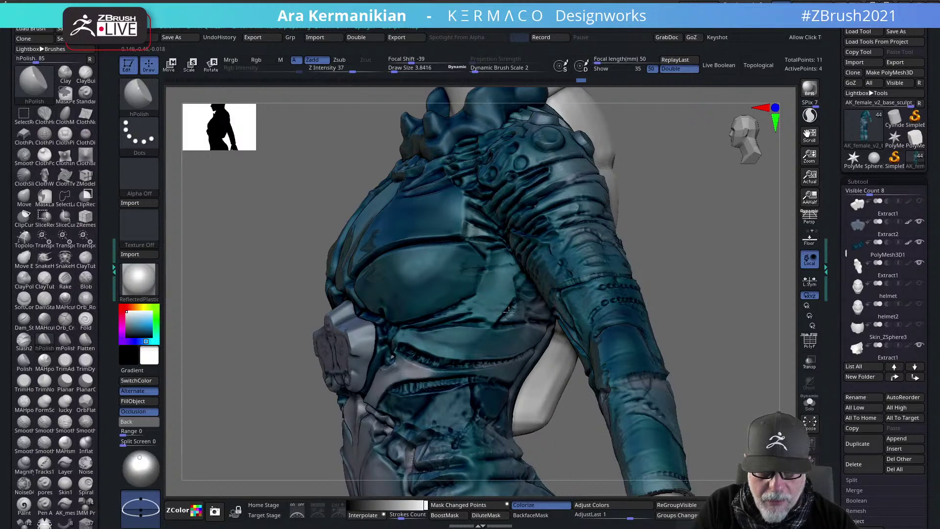
Preview the suit's surfaces with the BasicMaterial2 material and restore ReflectedPlastic
{"action": "left_click_drag", "start_coordinate": [269, 365], "coordinate": [315, 326]}
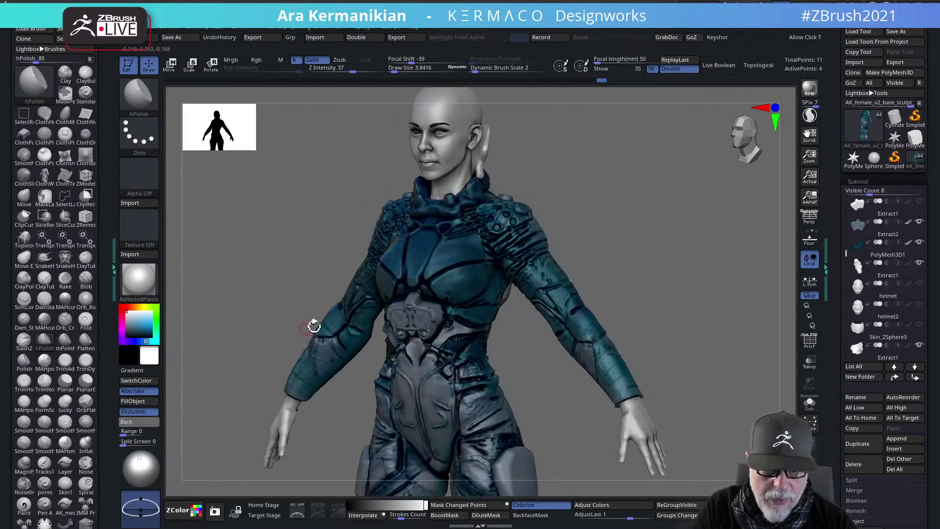
{"action": "left_click", "coordinate": [139, 277]}
{"action": "left_click", "coordinate": [274, 422]}
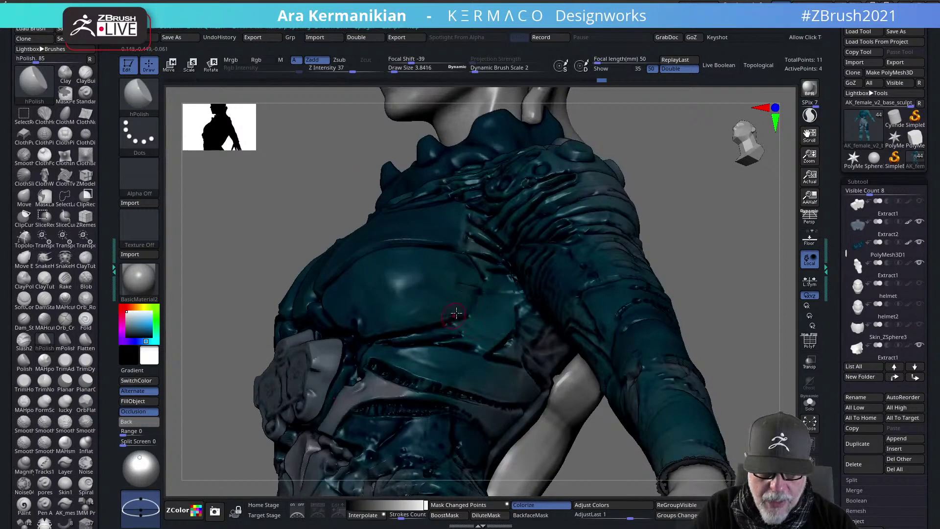
{"action": "left_click", "coordinate": [139, 279]}
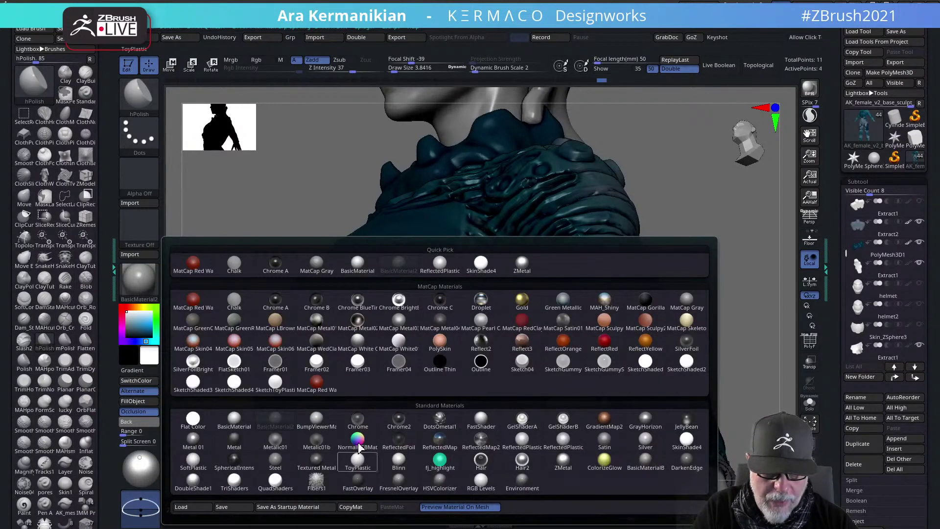
{"action": "left_click", "coordinate": [522, 440]}
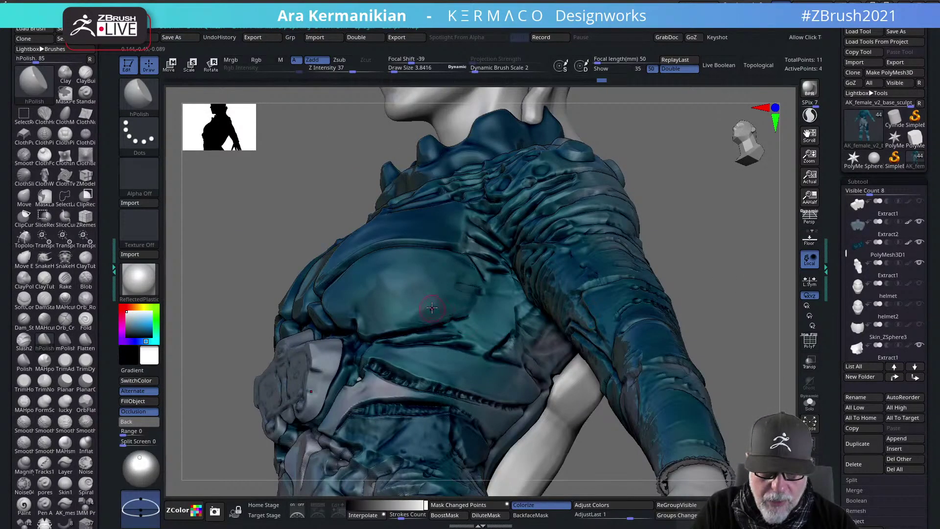
Smooth the lower outer edge of the breast plate and recut the crease beneath it with the DamStandard brush
{"action": "key", "text": "shift"}
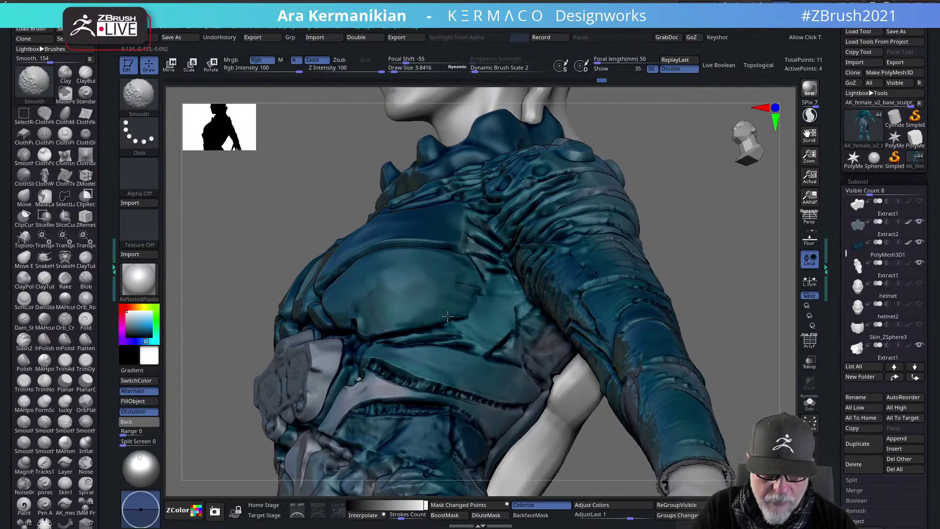
{"action": "left_click_drag", "start_coordinate": [450, 317], "coordinate": [446, 317], "text": "shift"}
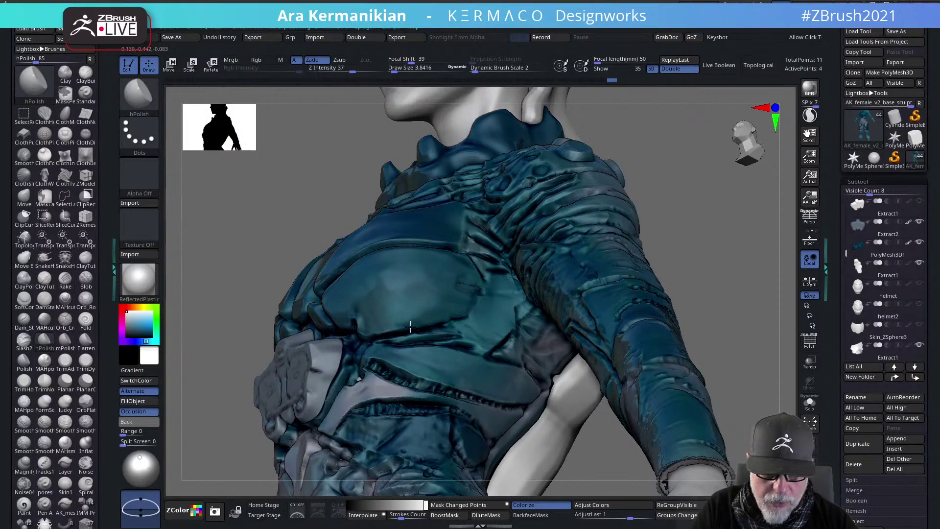
{"action": "right_click", "coordinate": [392, 333]}
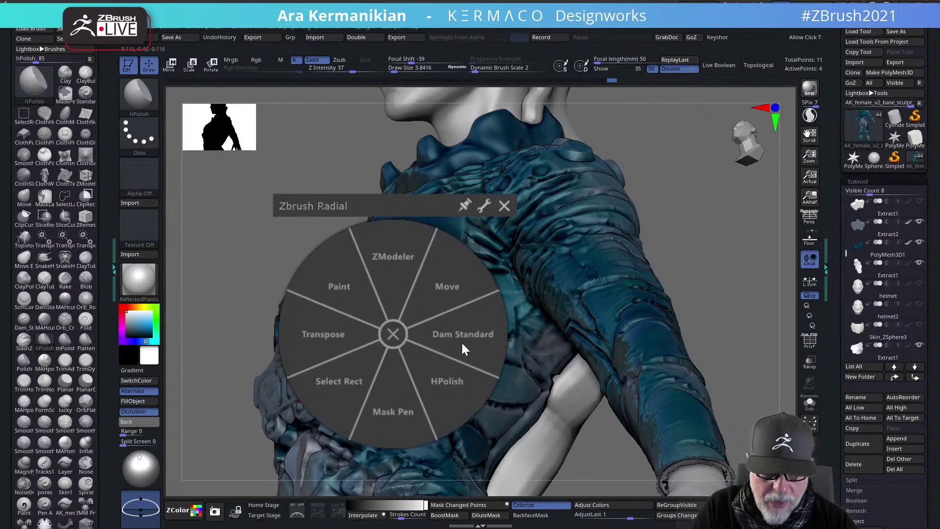
{"action": "left_click", "coordinate": [461, 341]}
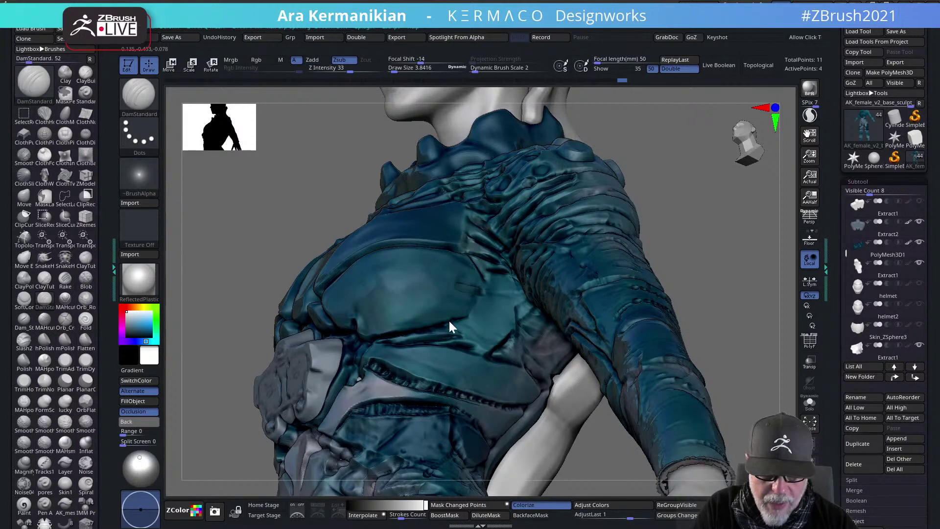
{"action": "mouse_move", "coordinate": [442, 330]}
{"action": "left_mouse_down"}
{"action": "mouse_move", "coordinate": [389, 334]}
{"action": "mouse_move", "coordinate": [450, 319]}
{"action": "mouse_move", "coordinate": [380, 335]}
{"action": "left_mouse_up"}
Shift the light direction toward the upper centre and review the torso armor under it
{"action": "mouse_move", "coordinate": [741, 260]}
{"action": "left_mouse_down", "text": "alt"}
{"action": "mouse_move", "coordinate": [674, 264]}
{"action": "mouse_move", "coordinate": [730, 268]}
{"action": "left_mouse_up", "text": "alt"}
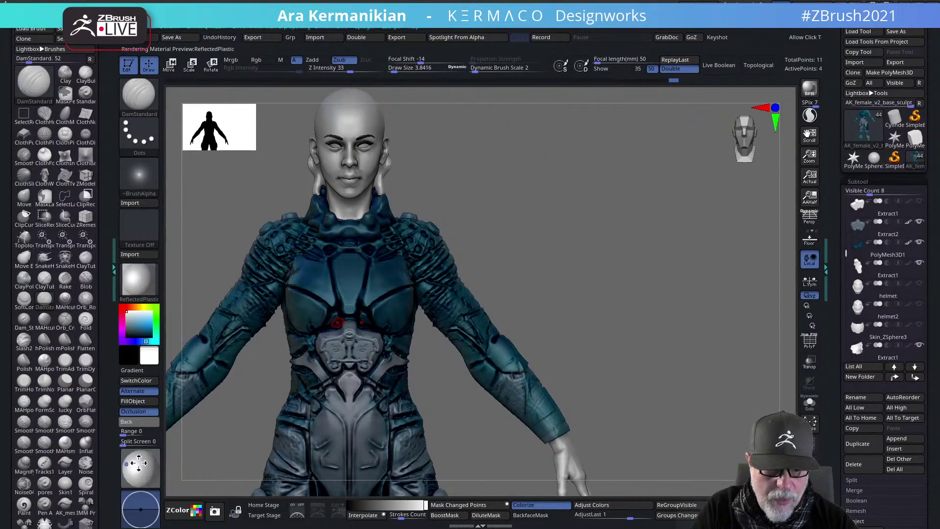
{"action": "mouse_move", "coordinate": [134, 463]}
{"action": "left_mouse_down"}
{"action": "mouse_move", "coordinate": [147, 461]}
{"action": "mouse_move", "coordinate": [141, 472]}
{"action": "mouse_move", "coordinate": [142, 459]}
{"action": "left_mouse_up"}
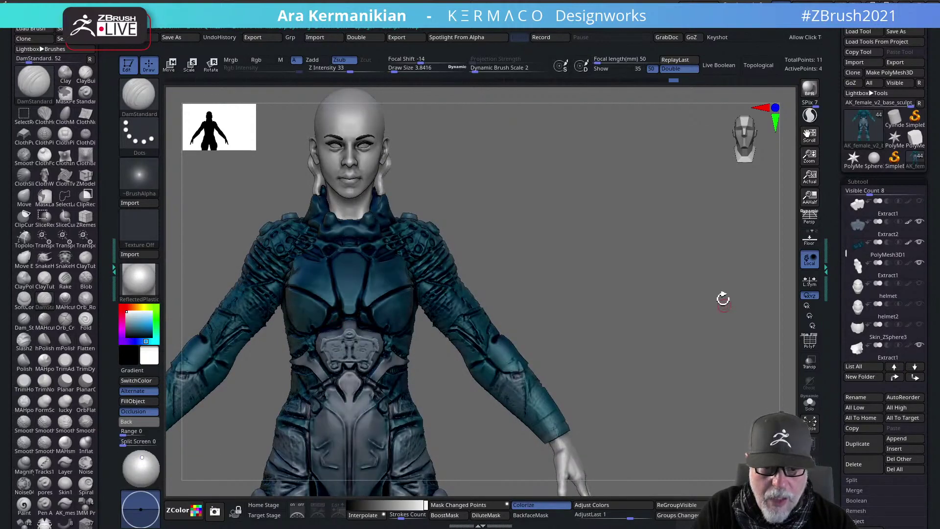
{"action": "mouse_move", "coordinate": [724, 298]}
{"action": "left_mouse_down", "text": "alt"}
{"action": "mouse_move", "coordinate": [757, 322]}
{"action": "mouse_move", "coordinate": [757, 303]}
{"action": "mouse_move", "coordinate": [710, 289]}
{"action": "left_mouse_up", "text": "alt"}
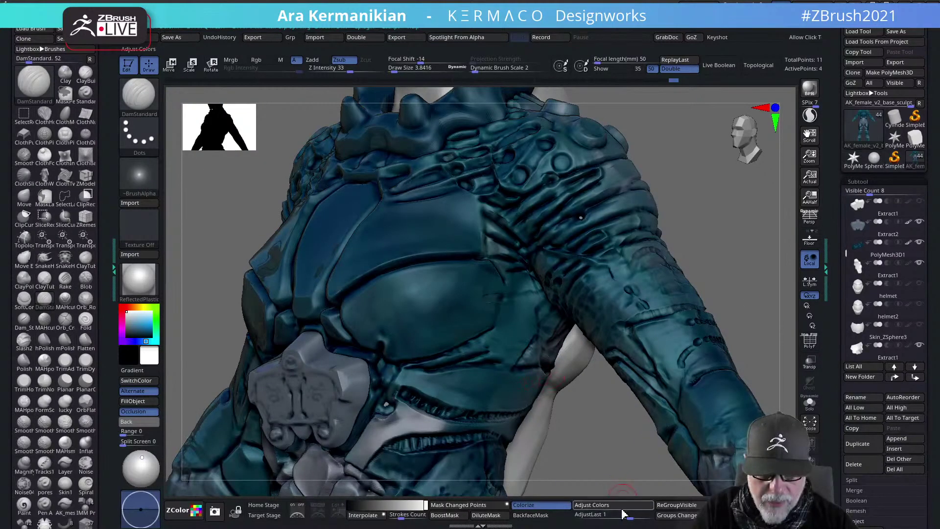
Cut a small notch into the outer edge of the lower breast plate with the DamStandard brush and smooth it
{"action": "left_click", "coordinate": [591, 505]}
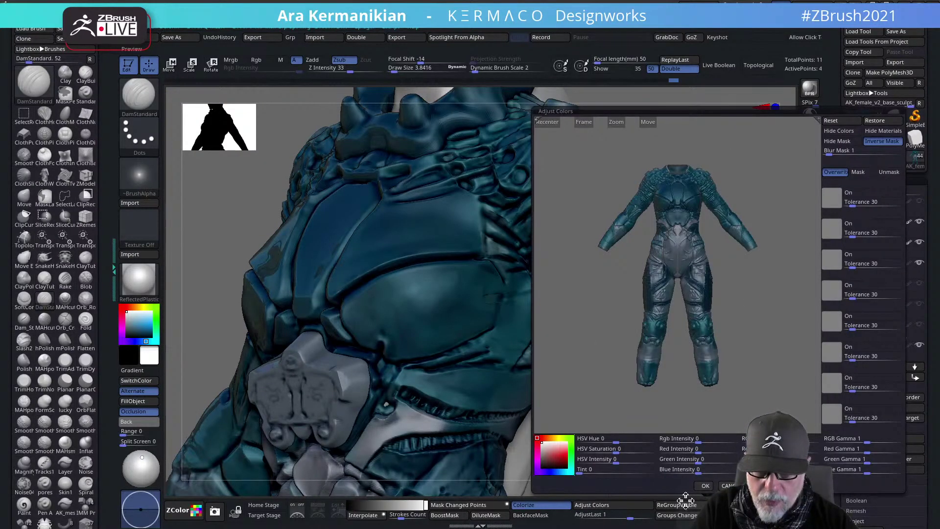
{"action": "left_click", "coordinate": [727, 486]}
{"action": "left_click_drag", "start_coordinate": [609, 429], "coordinate": [588, 484], "text": "alt"}
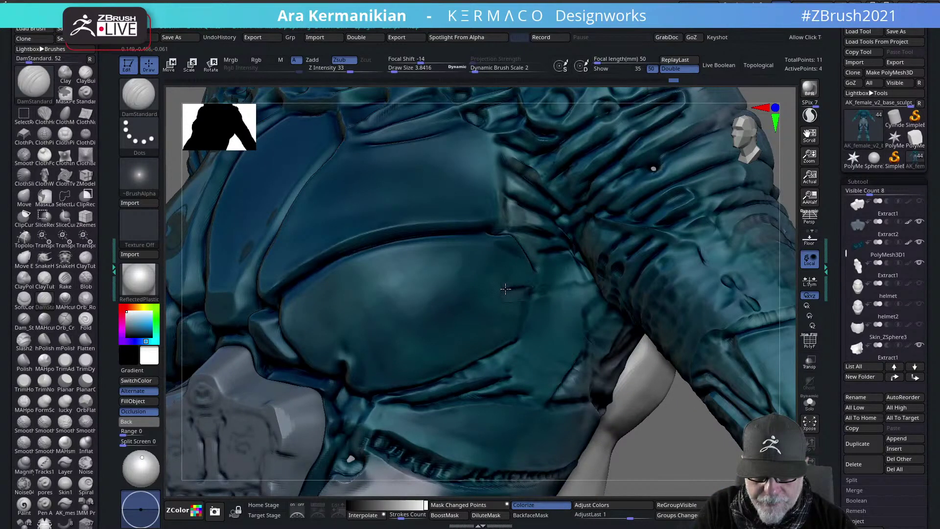
{"action": "left_click_drag", "start_coordinate": [505, 293], "coordinate": [525, 296]}
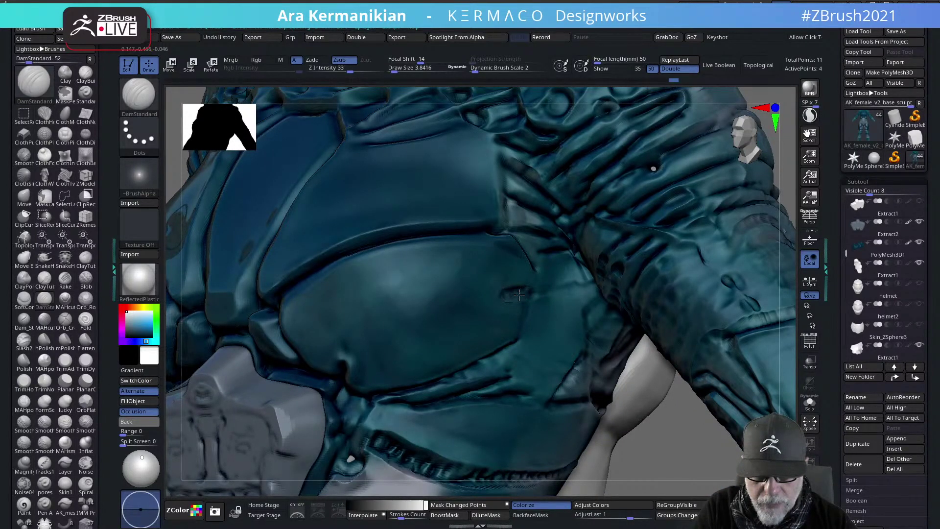
{"action": "key", "text": "shift"}
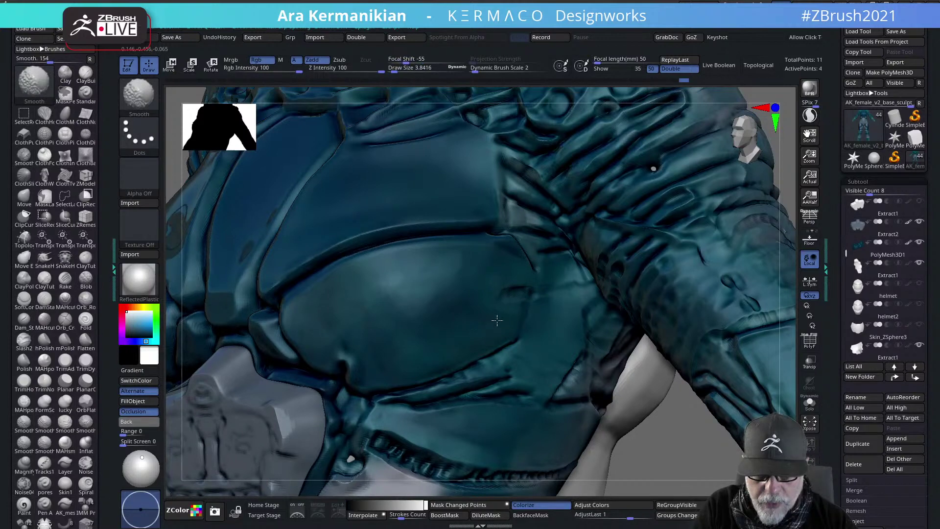
{"action": "left_click_drag", "start_coordinate": [505, 295], "coordinate": [505, 288], "text": "shift"}
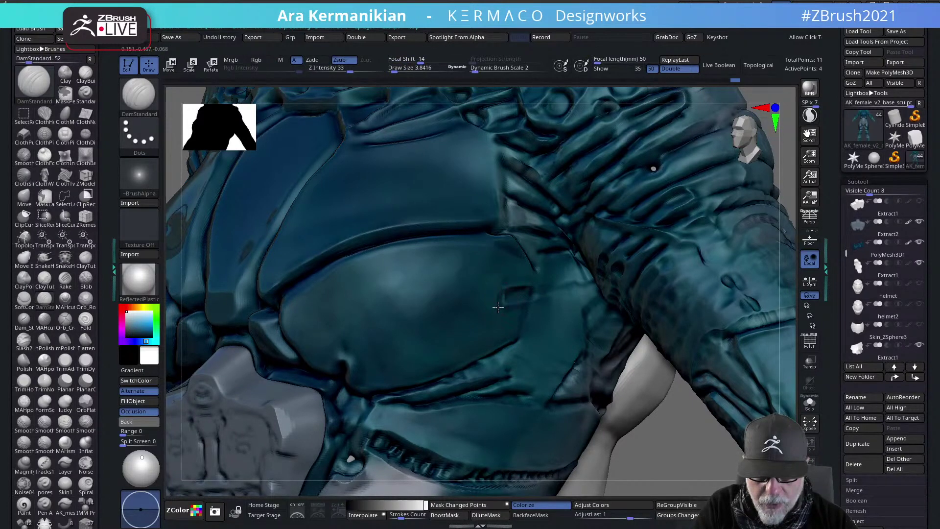
{"action": "key", "text": "shift"}
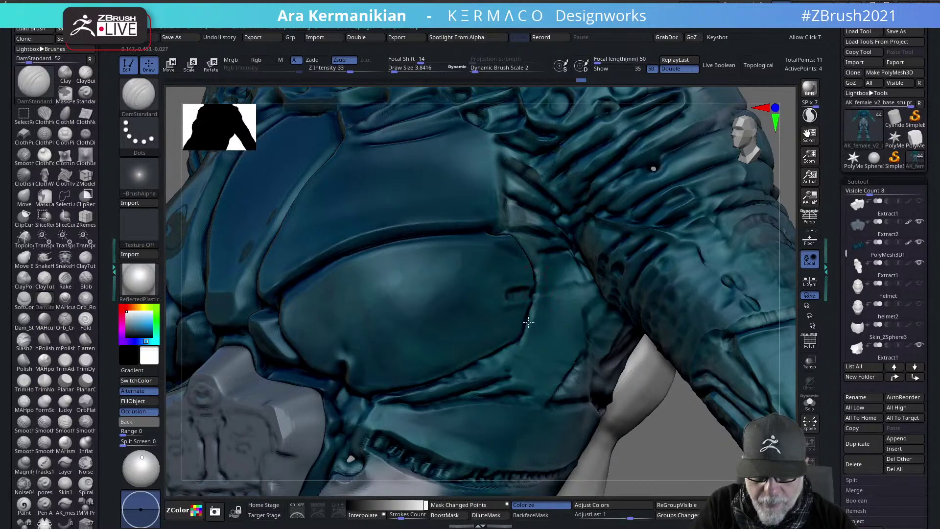
Recut the crease along the lower outer edge of the breast plate and smooth the surface beside it
{"action": "mouse_move", "coordinate": [537, 300]}
{"action": "left_mouse_down"}
{"action": "mouse_move", "coordinate": [526, 338]}
{"action": "mouse_move", "coordinate": [372, 407]}
{"action": "left_mouse_up"}
{"action": "left_click_drag", "start_coordinate": [505, 372], "coordinate": [479, 376], "text": "shift"}
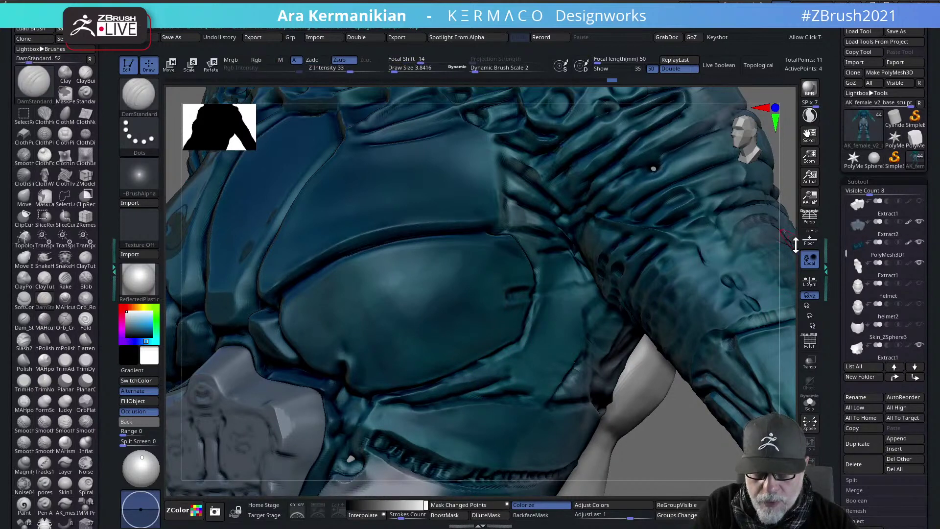
{"action": "left_click_drag", "start_coordinate": [787, 246], "coordinate": [661, 200], "text": "alt"}
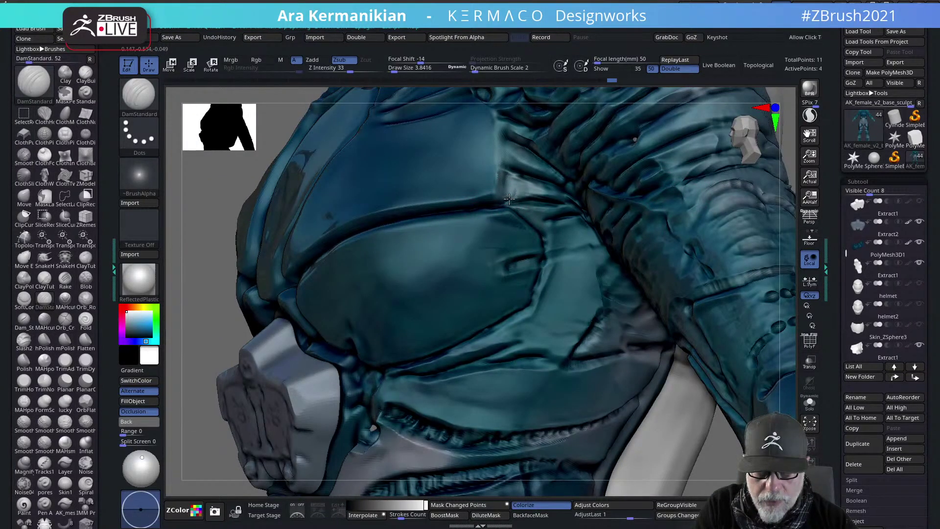
{"action": "key", "text": "shift"}
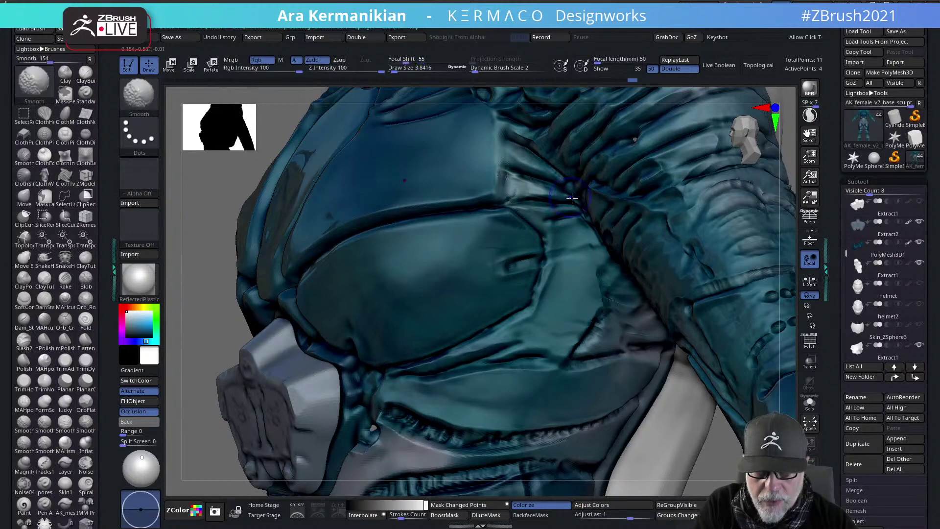
Carve along the oblong shoulder recess beside the collar with the DamStandard brush and undo the last stroke
{"action": "mouse_move", "coordinate": [724, 462]}
{"action": "left_mouse_down", "text": "alt"}
{"action": "mouse_move", "coordinate": [702, 262]}
{"action": "mouse_move", "coordinate": [717, 258]}
{"action": "mouse_move", "coordinate": [694, 264]}
{"action": "mouse_move", "coordinate": [623, 214]}
{"action": "left_mouse_up", "text": "alt"}
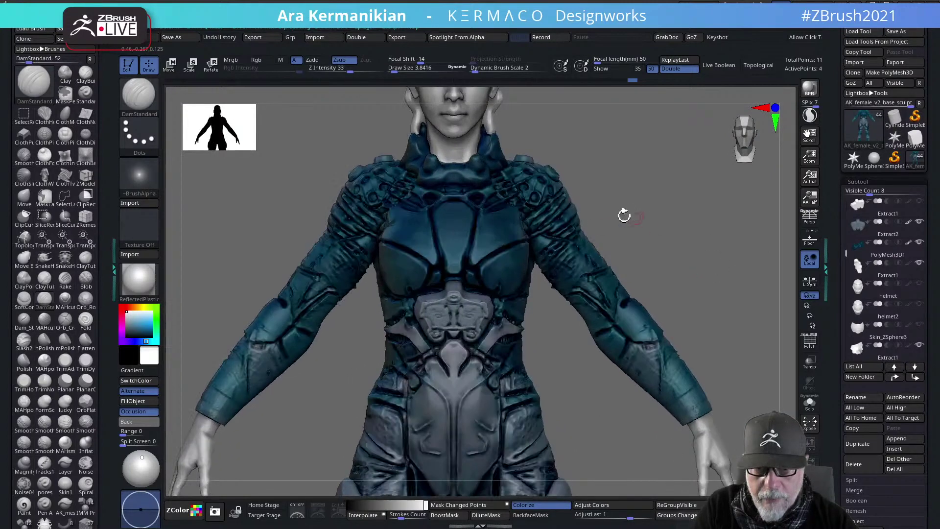
{"action": "left_click_drag", "start_coordinate": [665, 239], "coordinate": [629, 348], "text": "alt"}
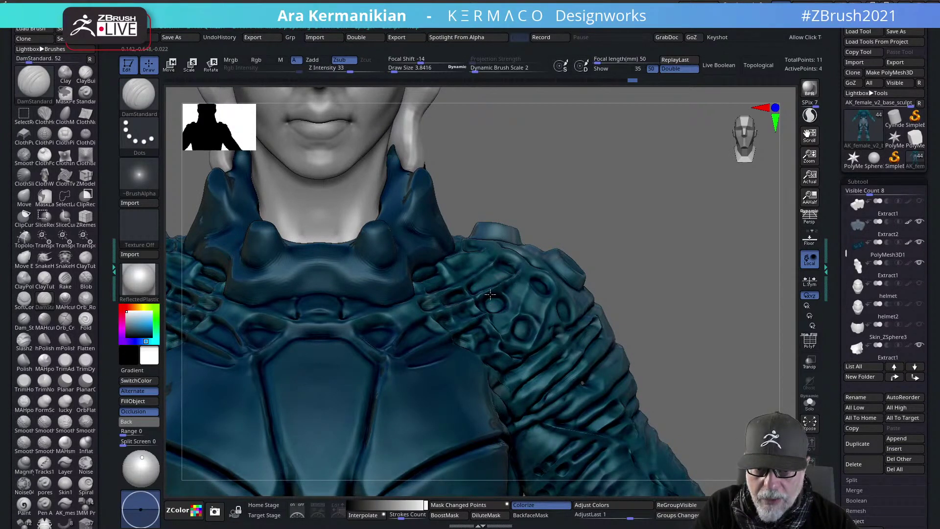
{"action": "key", "text": "shift"}
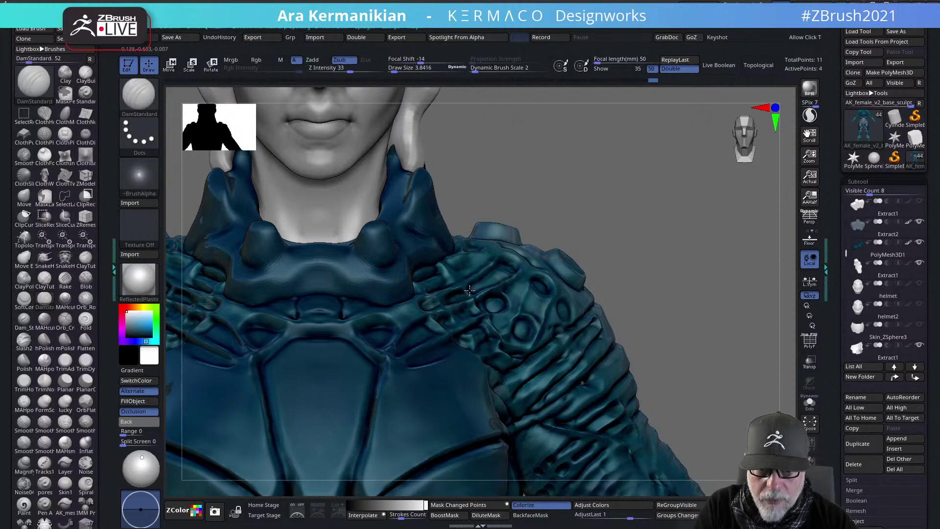
{"action": "left_click_drag", "start_coordinate": [710, 195], "coordinate": [680, 228]}
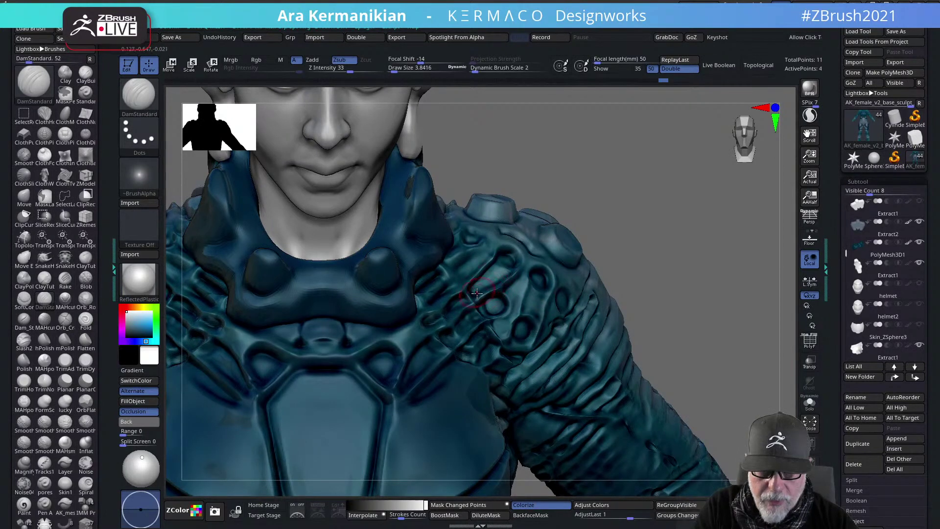
{"action": "left_click_drag", "start_coordinate": [474, 296], "coordinate": [505, 257]}
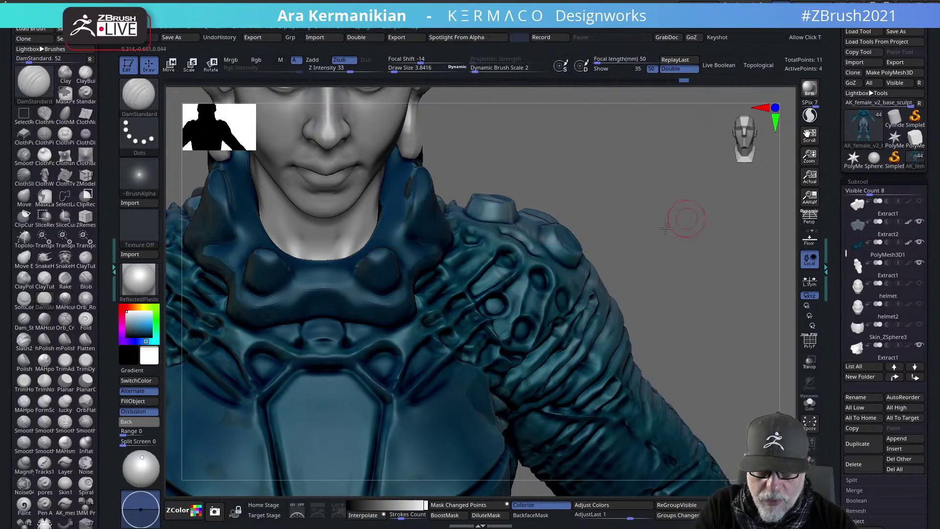
{"action": "mouse_move", "coordinate": [666, 228]}
{"action": "left_mouse_down"}
{"action": "mouse_move", "coordinate": [674, 194]}
{"action": "mouse_move", "coordinate": [704, 218]}
{"action": "mouse_move", "coordinate": [633, 247]}
{"action": "left_mouse_up"}
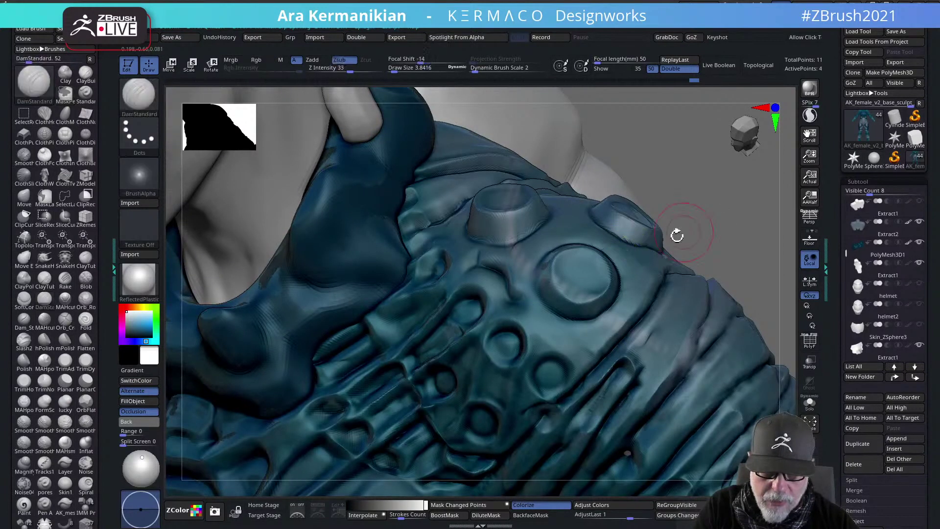
{"action": "key", "text": "ctrl+z"}
Sharpen the rim of the oblong recess below the raised shoulder studs and smooth the groove beside it
{"action": "left_click_drag", "start_coordinate": [451, 307], "coordinate": [457, 309]}
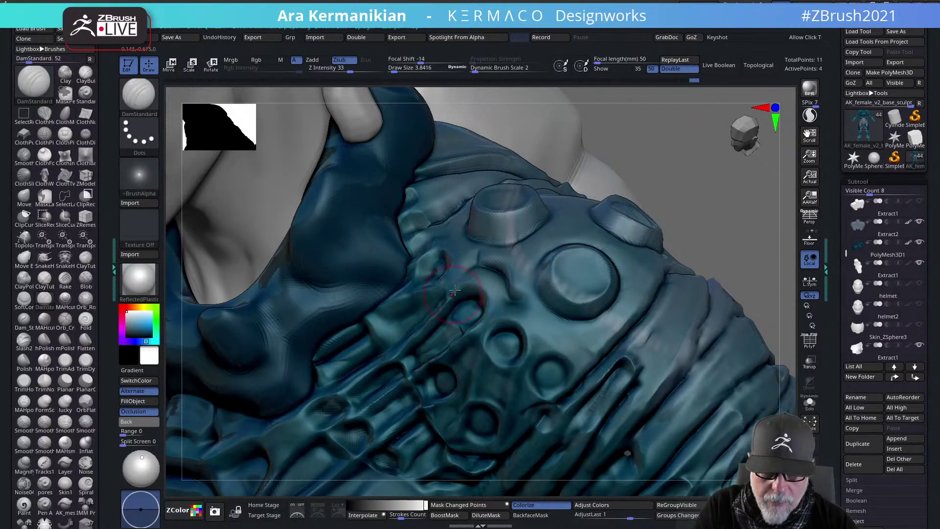
{"action": "left_click_drag", "start_coordinate": [482, 295], "coordinate": [484, 314]}
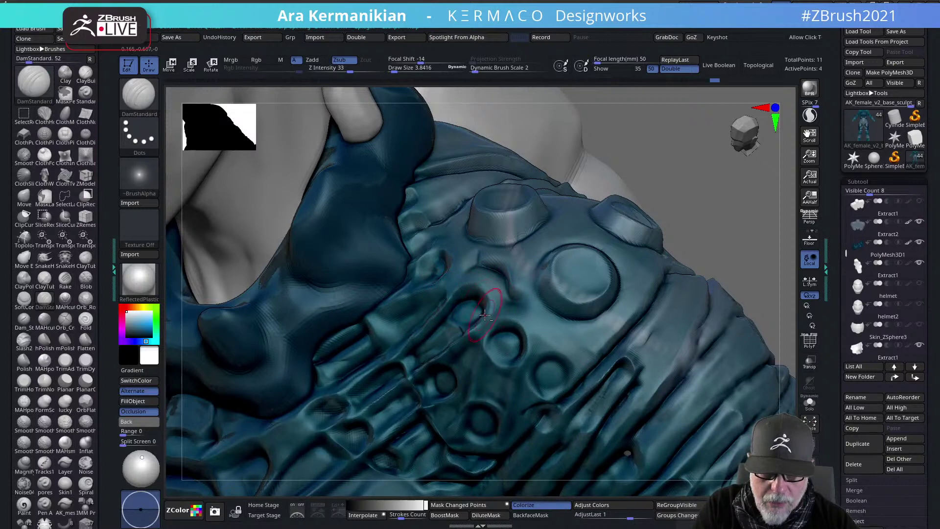
{"action": "key", "text": "shift"}
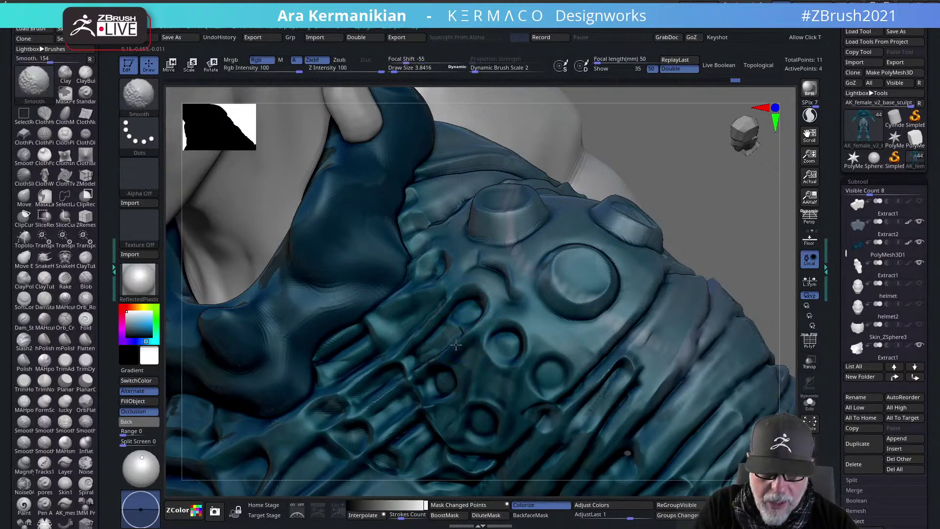
{"action": "left_click_drag", "start_coordinate": [448, 347], "coordinate": [425, 304], "text": "shift"}
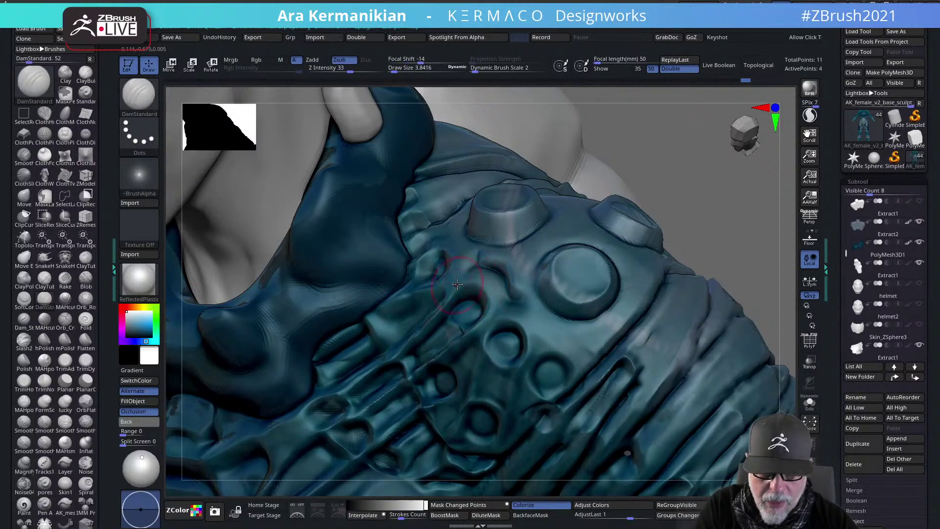
Cut deeper DamStandard creases around the rounded upper end of the oblong shoulder recess
{"action": "mouse_move", "coordinate": [484, 306]}
{"action": "left_mouse_down"}
{"action": "mouse_move", "coordinate": [486, 293]}
{"action": "mouse_move", "coordinate": [468, 331]}
{"action": "left_mouse_up"}
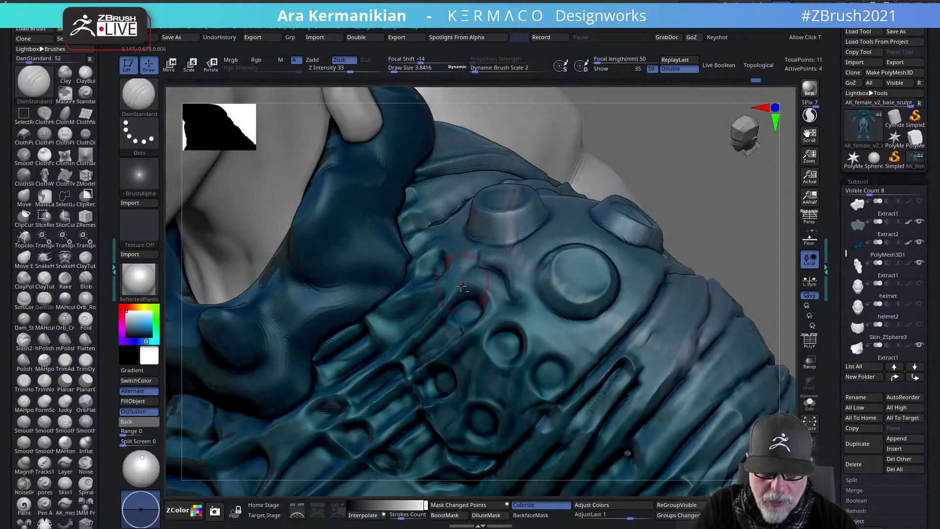
{"action": "left_click_drag", "start_coordinate": [476, 278], "coordinate": [446, 298]}
{"action": "mouse_move", "coordinate": [446, 299]}
{"action": "left_mouse_down"}
{"action": "mouse_move", "coordinate": [483, 282]}
{"action": "mouse_move", "coordinate": [505, 309]}
{"action": "left_mouse_up"}
{"action": "left_click_drag", "start_coordinate": [468, 268], "coordinate": [504, 282]}
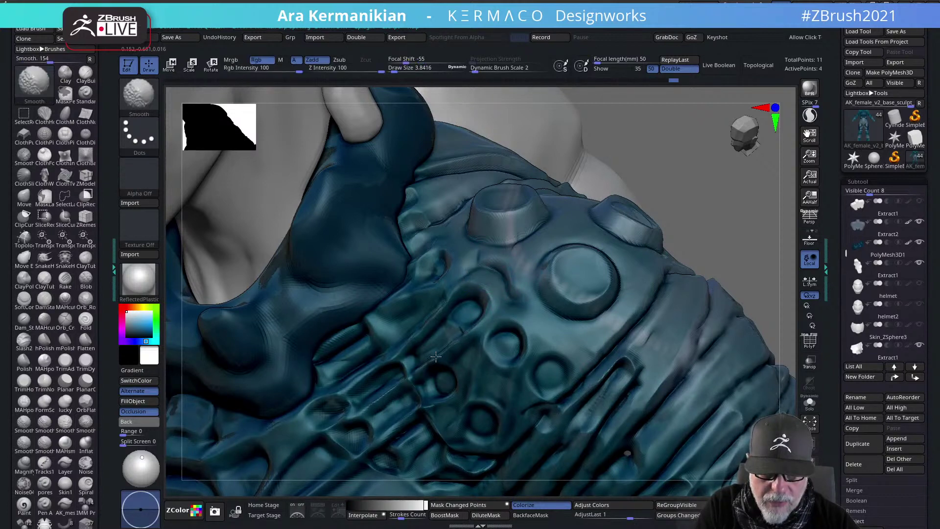
{"action": "mouse_move", "coordinate": [720, 205]}
{"action": "left_mouse_down"}
{"action": "mouse_move", "coordinate": [663, 195]}
{"action": "mouse_move", "coordinate": [707, 200]}
{"action": "left_mouse_up"}
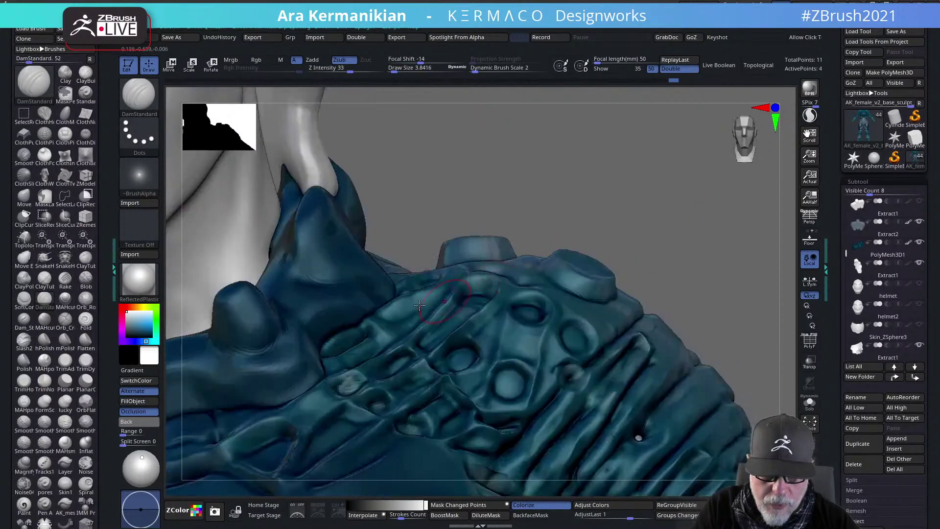
Switch to the hPolish brush and flatten the ridges between the collar and the shoulder recesses
{"action": "right_click", "coordinate": [480, 341]}
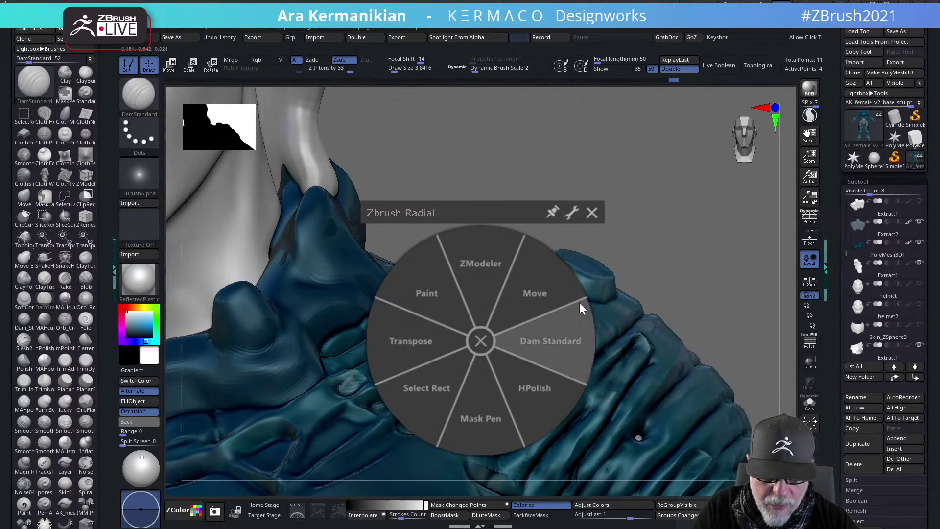
{"action": "left_click", "coordinate": [579, 302]}
{"action": "right_click", "coordinate": [474, 327]}
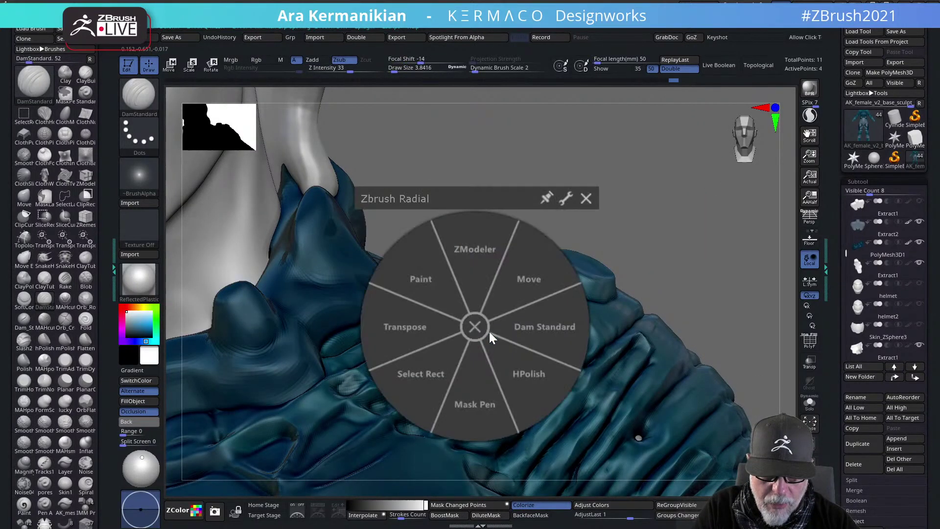
{"action": "left_click", "coordinate": [528, 374]}
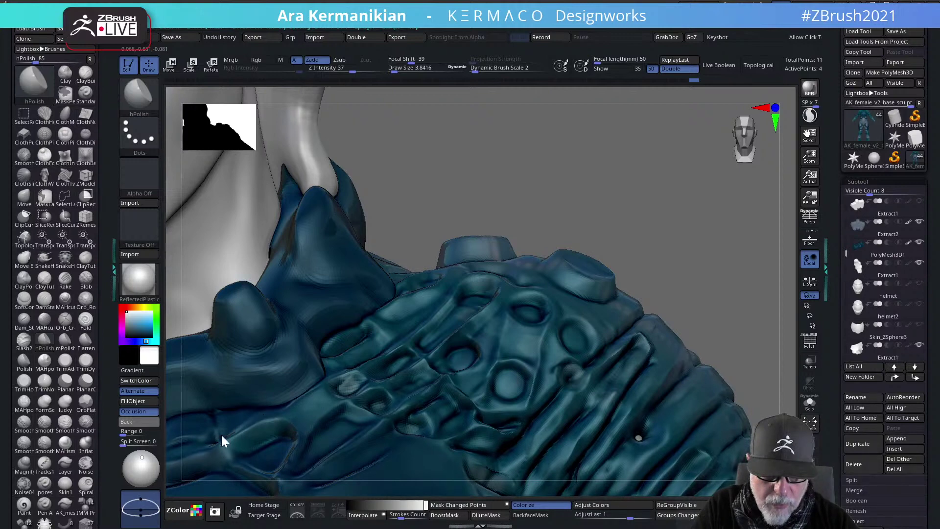
{"action": "key", "text": "shift"}
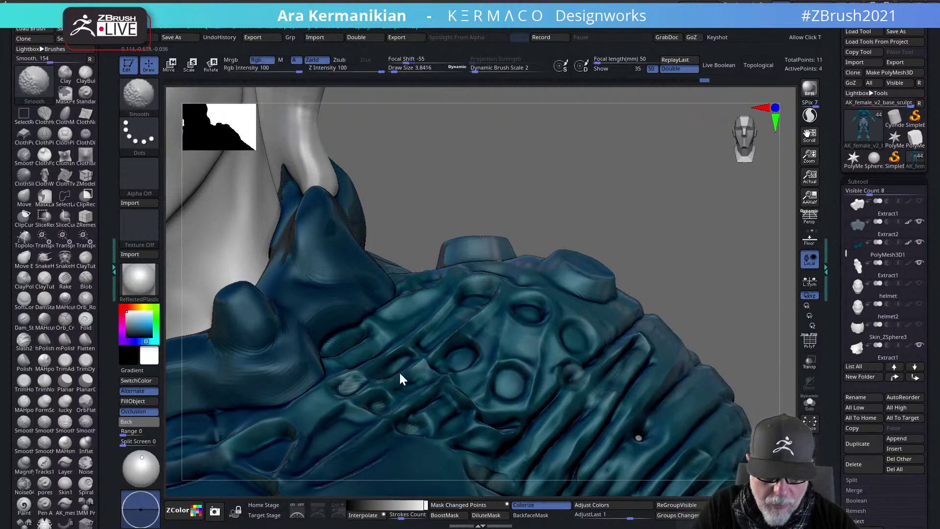
Lower the suit's subdivision level and smooth the rim of the round recess on the front of the shoulder
{"action": "left_click_drag", "start_coordinate": [763, 227], "coordinate": [627, 269], "text": "alt"}
{"action": "key", "text": "ctrl+space"}
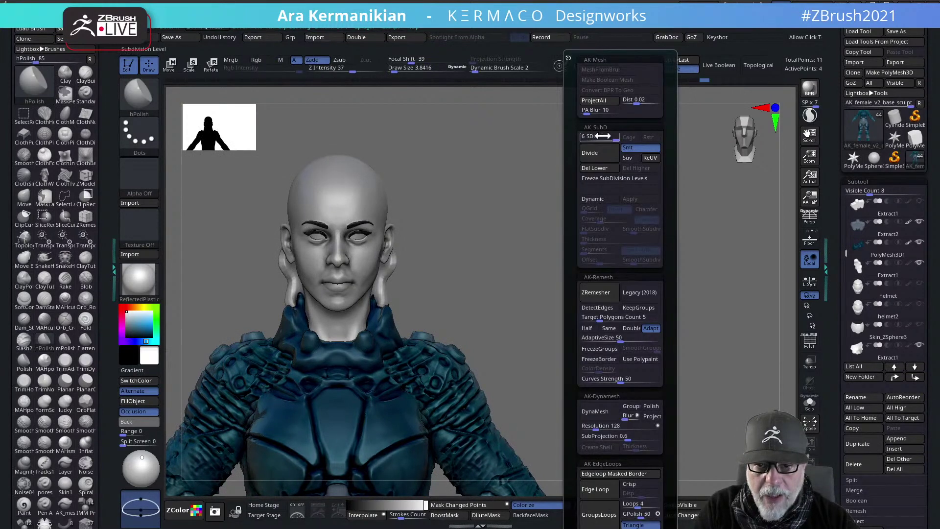
{"action": "mouse_move", "coordinate": [608, 137]}
{"action": "left_mouse_down"}
{"action": "mouse_move", "coordinate": [597, 137]}
{"action": "mouse_move", "coordinate": [613, 138]}
{"action": "left_mouse_up"}
{"action": "left_click_drag", "start_coordinate": [560, 262], "coordinate": [695, 323], "text": "alt"}
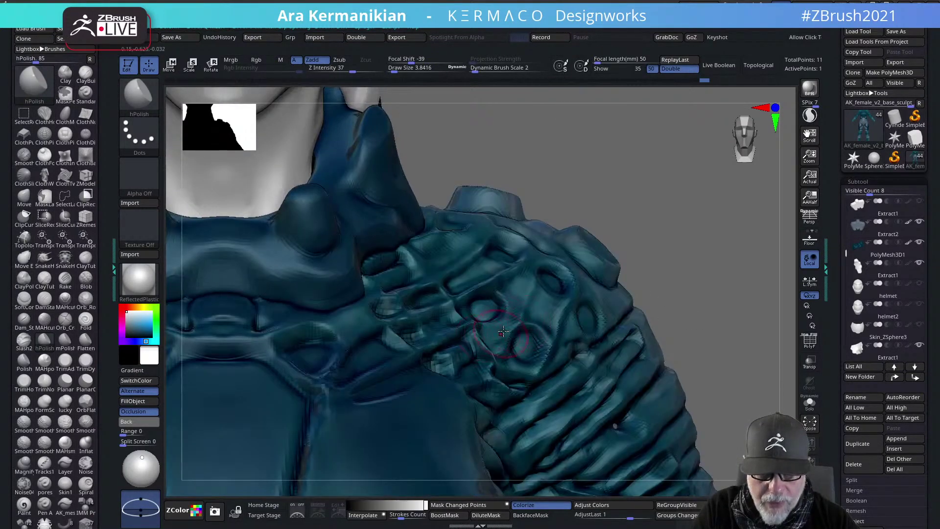
{"action": "left_click_drag", "start_coordinate": [482, 315], "coordinate": [473, 304], "text": "shift"}
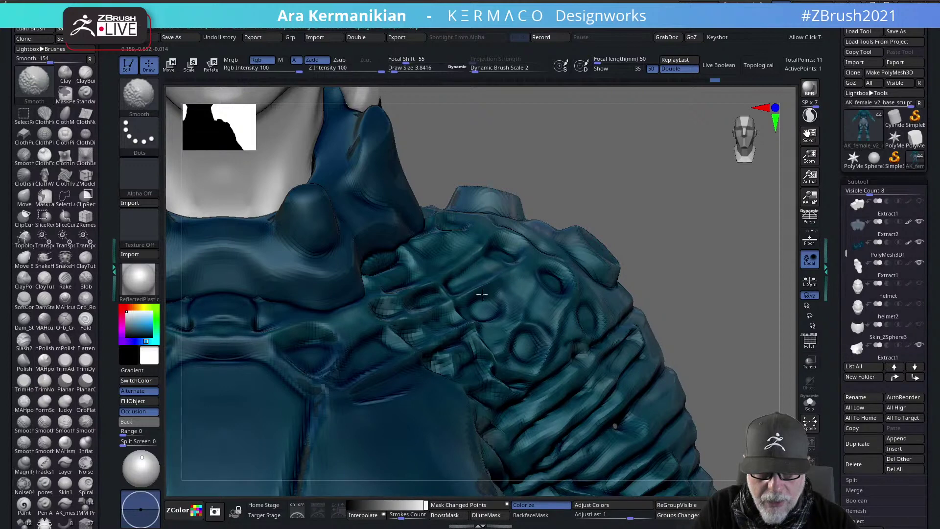
Set the hPolish brush's draw size to 2.11 for finer work on the shoulder
{"action": "mouse_move", "coordinate": [686, 235]}
{"action": "left_mouse_down", "text": "alt"}
{"action": "mouse_move", "coordinate": [671, 295]}
{"action": "mouse_move", "coordinate": [676, 137]}
{"action": "left_mouse_up", "text": "alt"}
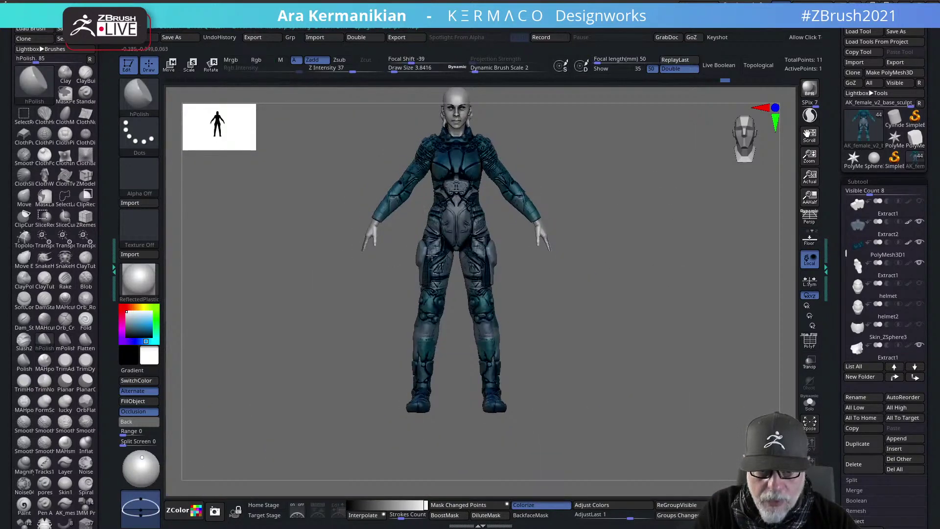
{"action": "left_click_drag", "start_coordinate": [692, 294], "coordinate": [600, 308]}
{"action": "left_click_drag", "start_coordinate": [677, 222], "coordinate": [682, 306], "text": "alt"}
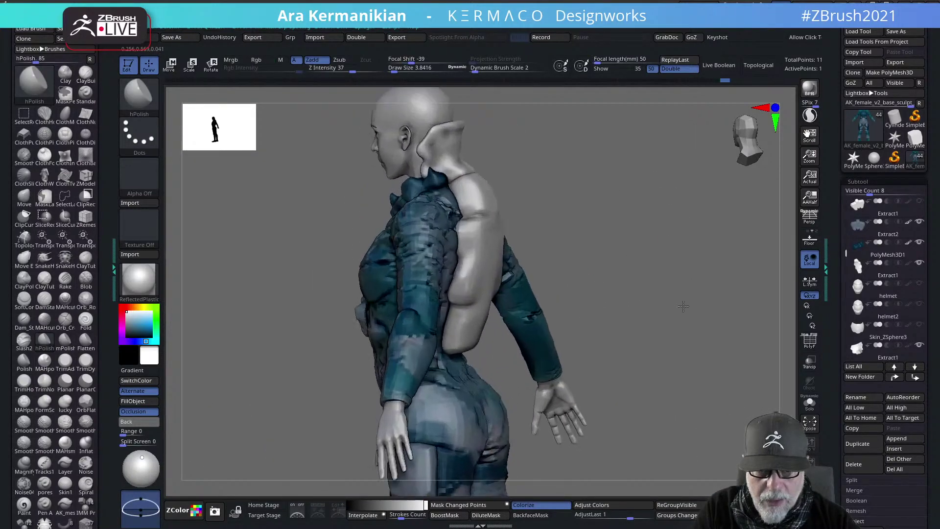
{"action": "mouse_move", "coordinate": [683, 306]}
{"action": "right_mouse_down"}
{"action": "mouse_move", "coordinate": [618, 214]}
{"action": "mouse_move", "coordinate": [667, 208]}
{"action": "mouse_move", "coordinate": [613, 264]}
{"action": "mouse_move", "coordinate": [747, 342]}
{"action": "mouse_move", "coordinate": [436, 331]}
{"action": "right_mouse_up"}
{"action": "key", "text": "s"}
{"action": "left_click_drag", "start_coordinate": [433, 322], "coordinate": [430, 324]}
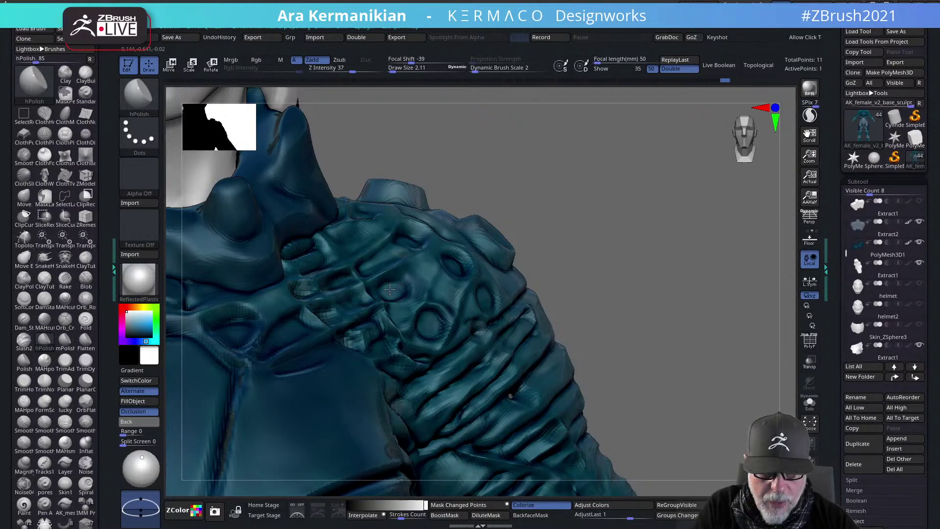
Switch to DamStandard, cut creases between the small recesses at the front of the shoulder, and smooth the surface below them
{"action": "right_click_drag", "start_coordinate": [396, 285], "coordinate": [489, 292]}
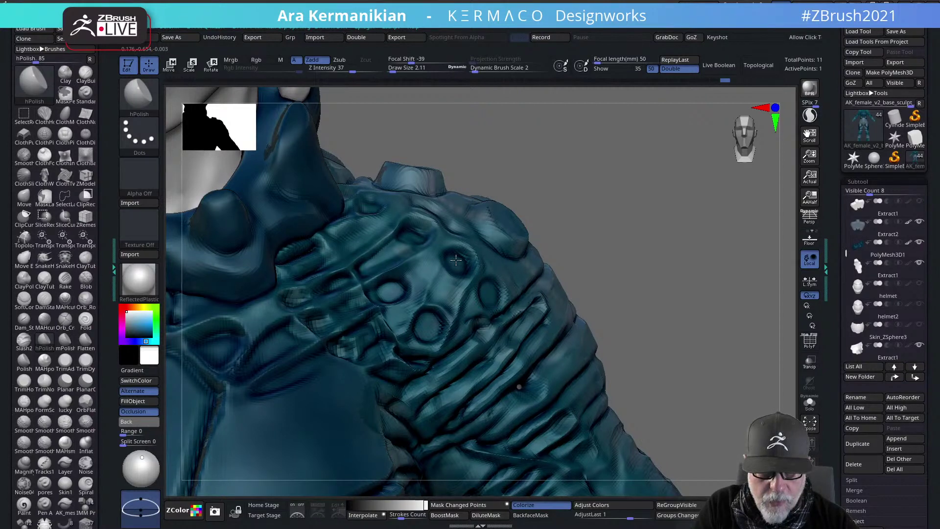
{"action": "right_click_drag", "start_coordinate": [591, 184], "coordinate": [425, 237]}
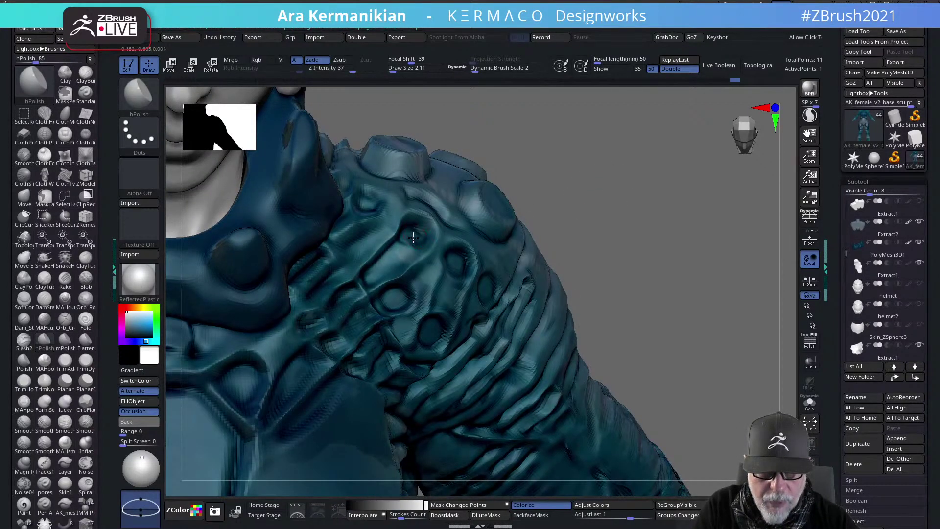
{"action": "right_click_drag", "start_coordinate": [648, 248], "coordinate": [660, 279], "text": "alt"}
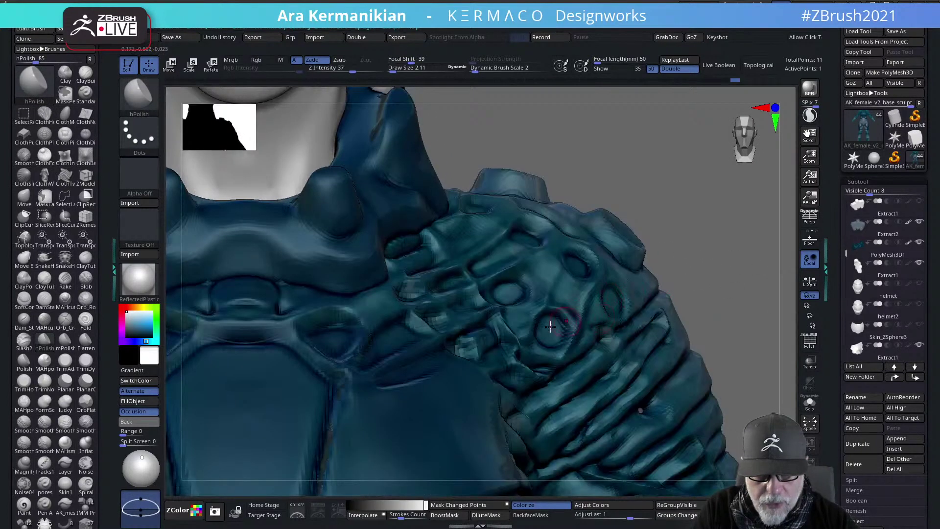
{"action": "key", "text": "space"}
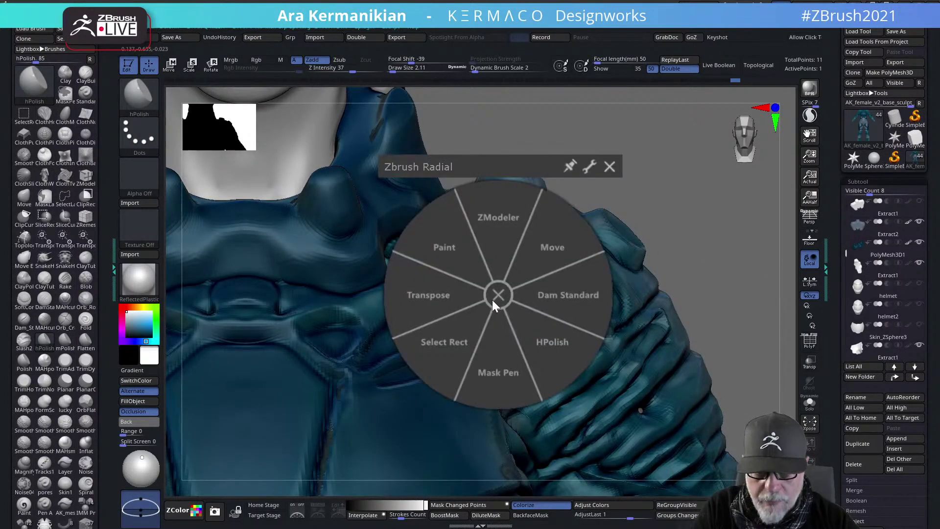
{"action": "left_click", "coordinate": [566, 295]}
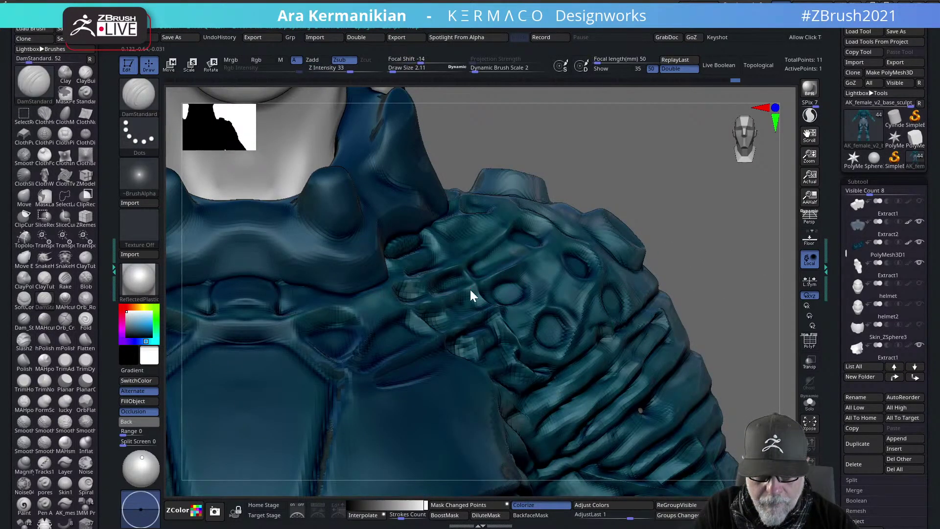
{"action": "mouse_move", "coordinate": [504, 269]}
{"action": "left_mouse_down"}
{"action": "mouse_move", "coordinate": [478, 282]}
{"action": "mouse_move", "coordinate": [493, 278]}
{"action": "left_mouse_up"}
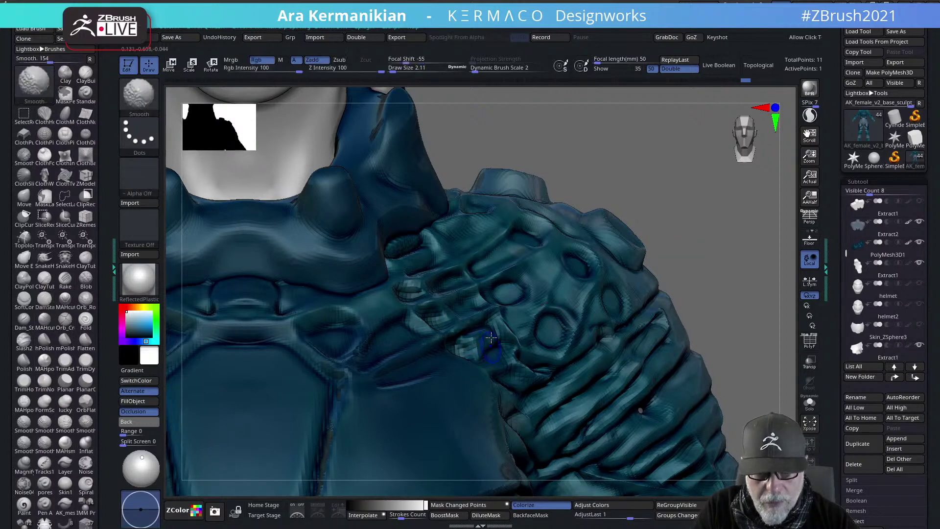
{"action": "left_click_drag", "start_coordinate": [487, 337], "coordinate": [450, 350], "text": "shift"}
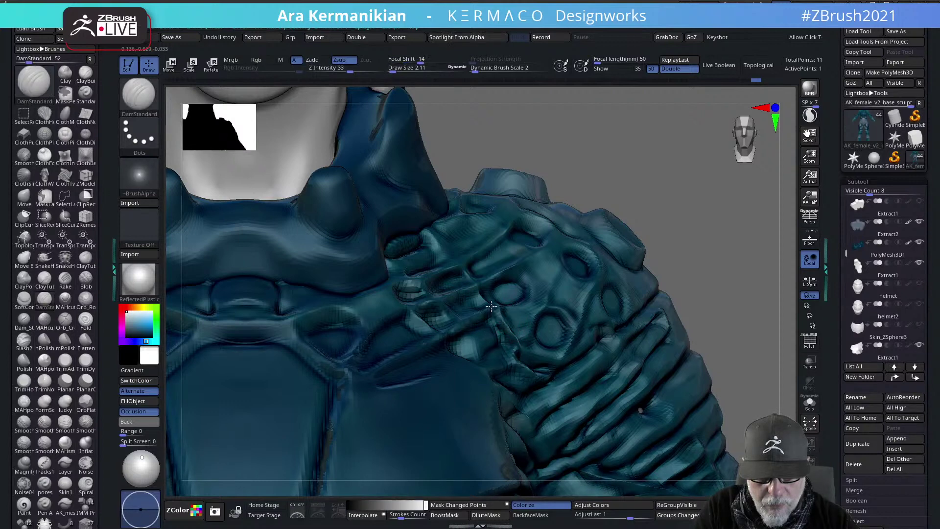
{"action": "key", "text": "shift"}
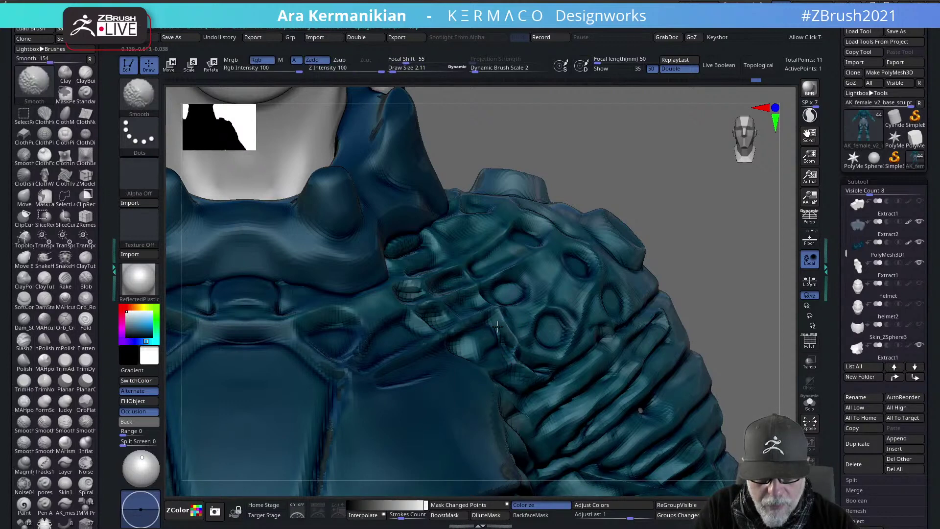
Deepen the crease under the lower round shoulder recess with DamStandard and smooth the recess's edge
{"action": "key", "text": "f"}
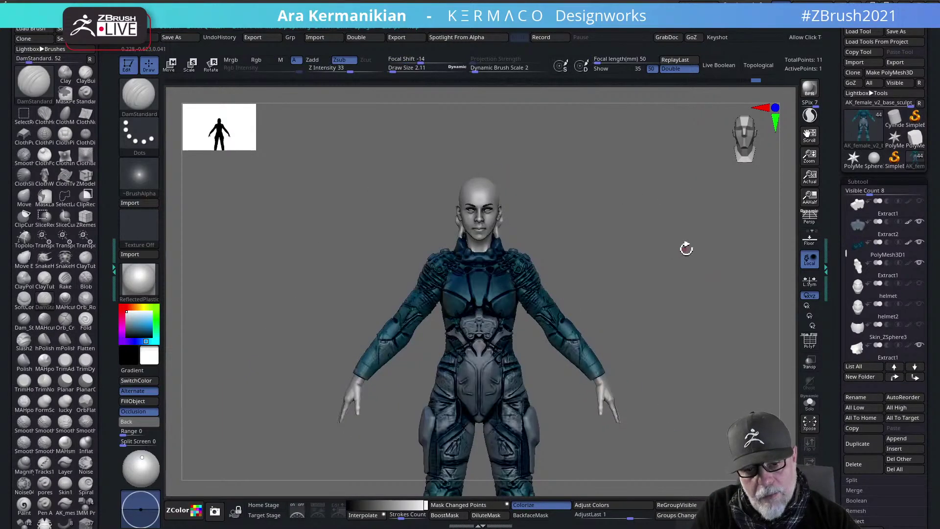
{"action": "left_click_drag", "start_coordinate": [686, 248], "coordinate": [822, 372]}
{"action": "left_click_drag", "start_coordinate": [635, 249], "coordinate": [577, 266], "text": "alt"}
{"action": "mouse_move", "coordinate": [636, 319]}
{"action": "left_mouse_down", "text": "alt"}
{"action": "mouse_move", "coordinate": [617, 267]}
{"action": "mouse_move", "coordinate": [612, 272]}
{"action": "mouse_move", "coordinate": [657, 267]}
{"action": "left_mouse_up", "text": "alt"}
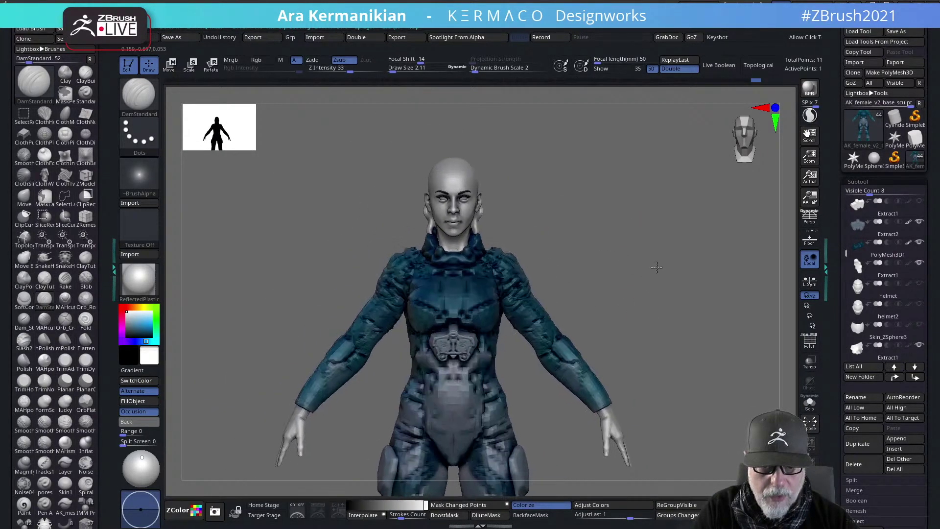
{"action": "left_click_drag", "start_coordinate": [642, 315], "coordinate": [668, 278], "text": "alt"}
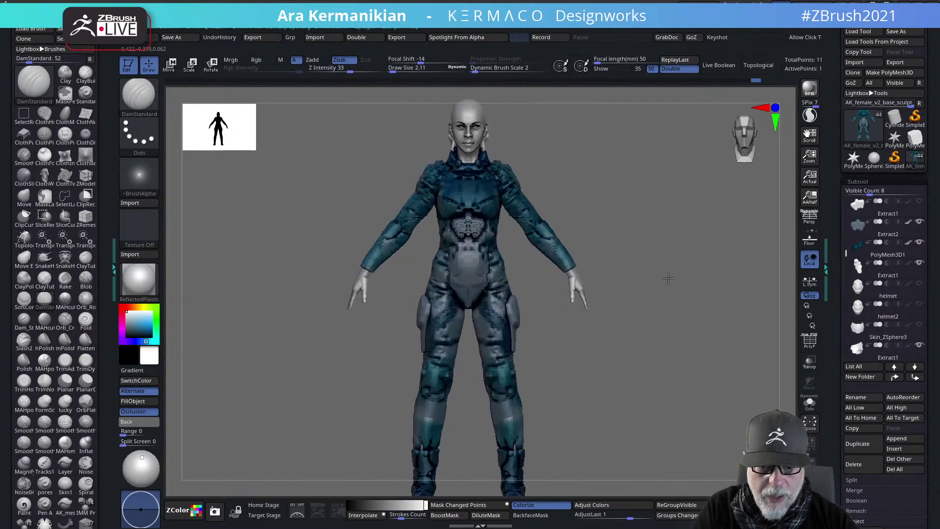
{"action": "left_click_drag", "start_coordinate": [623, 258], "coordinate": [725, 309], "text": "alt"}
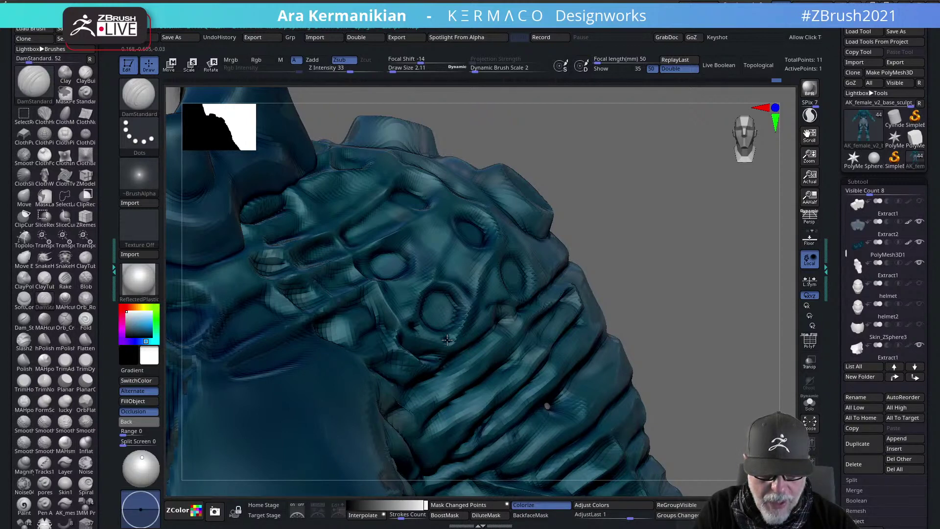
{"action": "left_click_drag", "start_coordinate": [450, 289], "coordinate": [455, 306], "text": "shift"}
Smooth the sleeve folds running across the outer shoulder below the round recesses
{"action": "left_click_drag", "start_coordinate": [699, 275], "coordinate": [695, 216], "text": "alt"}
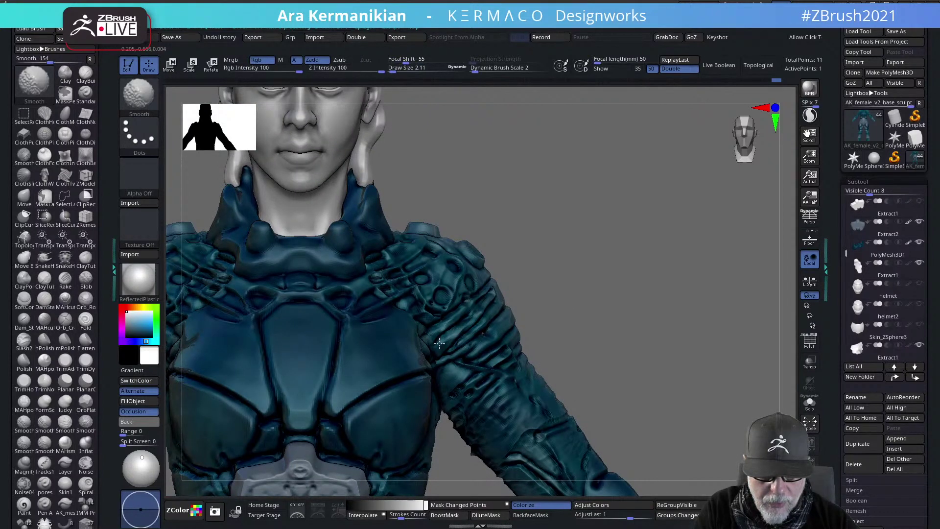
{"action": "left_click_drag", "start_coordinate": [656, 286], "coordinate": [587, 271], "text": "alt"}
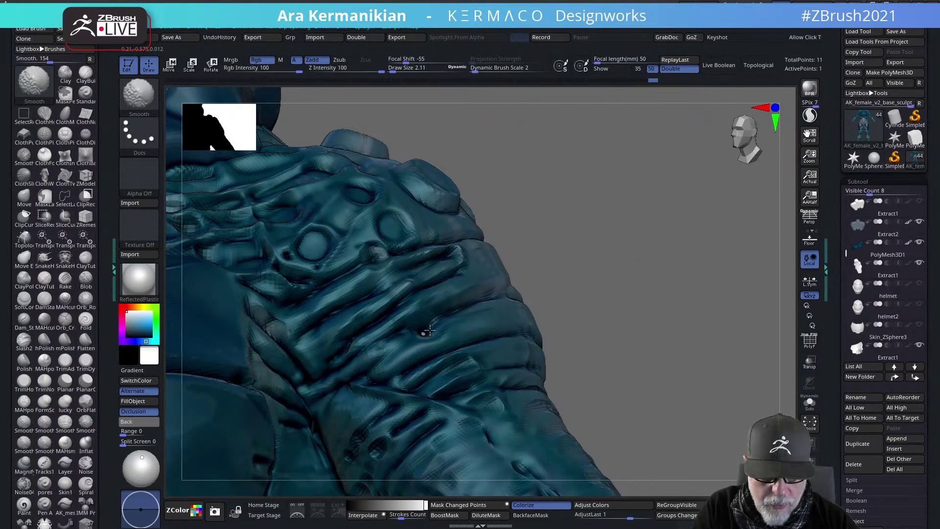
{"action": "left_click_drag", "start_coordinate": [488, 295], "coordinate": [351, 341], "text": "shift"}
{"action": "left_click_drag", "start_coordinate": [455, 275], "coordinate": [409, 297], "text": "shift"}
{"action": "mouse_move", "coordinate": [561, 267]}
{"action": "left_mouse_down"}
{"action": "mouse_move", "coordinate": [524, 263]}
{"action": "mouse_move", "coordinate": [387, 294]}
{"action": "left_mouse_up"}
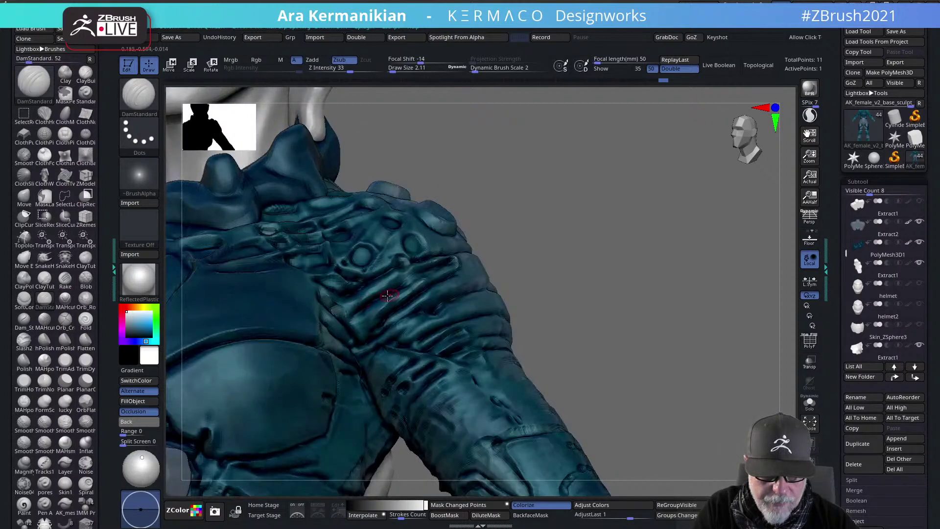
Cut and soften the folds where the shoulder wrinkles meet the upper arm, alternating DamStandard and Smooth strokes
{"action": "key", "text": "shift"}
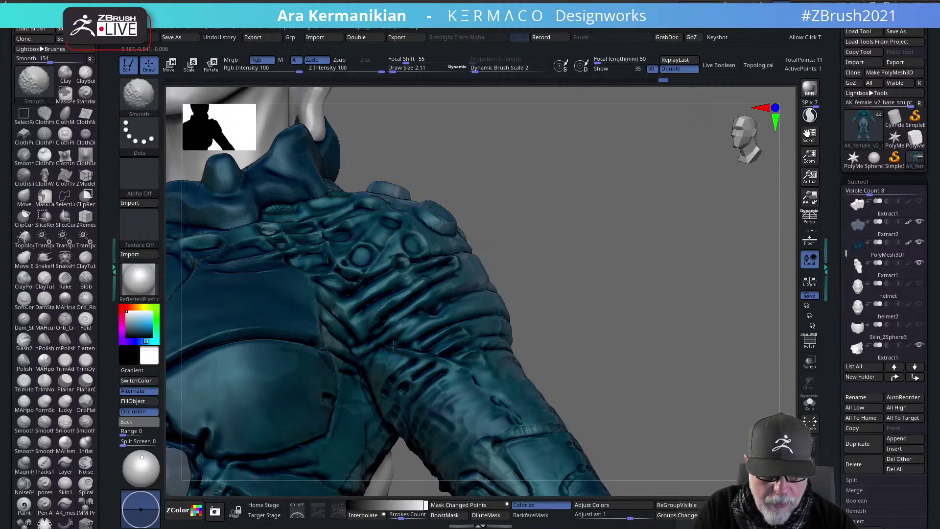
{"action": "left_click_drag", "start_coordinate": [455, 362], "coordinate": [593, 341], "text": "shift"}
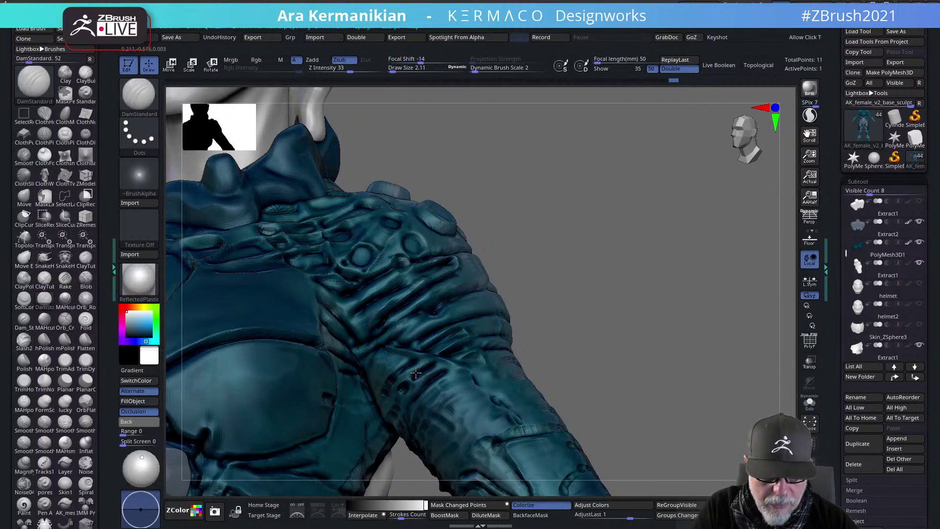
{"action": "left_click_drag", "start_coordinate": [432, 363], "coordinate": [443, 369]}
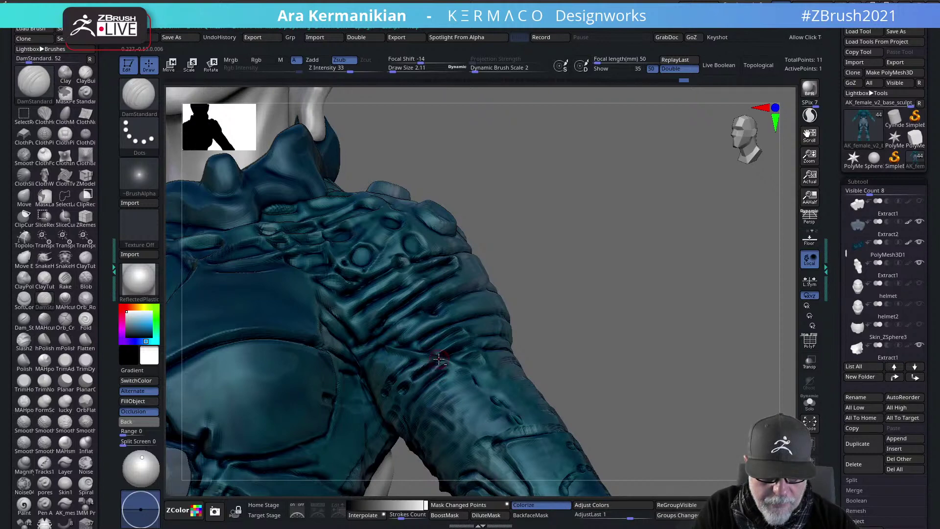
{"action": "key", "text": "shift"}
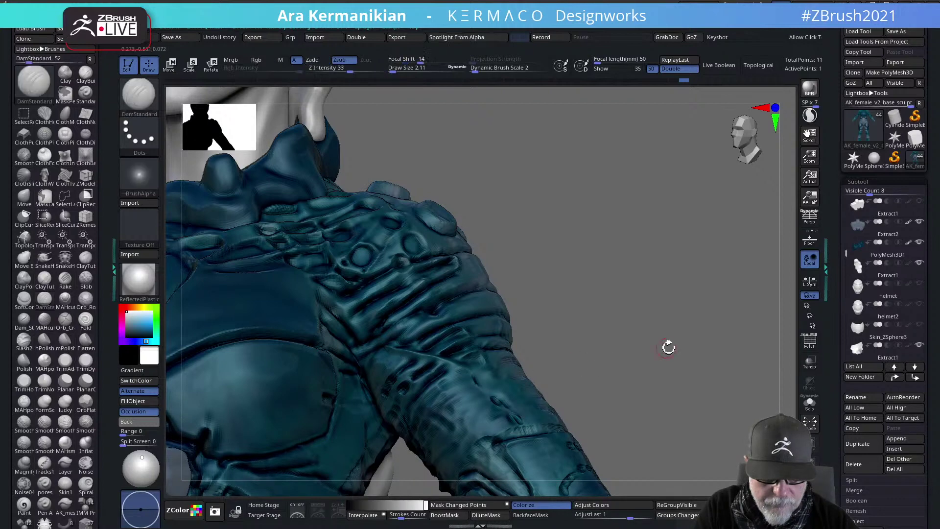
Increase the DamStandard draw size to 2.5984 and carve deeper wrinkles into the front of the upper arm near the armpit
{"action": "mouse_move", "coordinate": [667, 346]}
{"action": "left_mouse_down", "text": "alt"}
{"action": "mouse_move", "coordinate": [585, 343]}
{"action": "mouse_move", "coordinate": [562, 235]}
{"action": "mouse_move", "coordinate": [493, 323]}
{"action": "left_mouse_up", "text": "alt"}
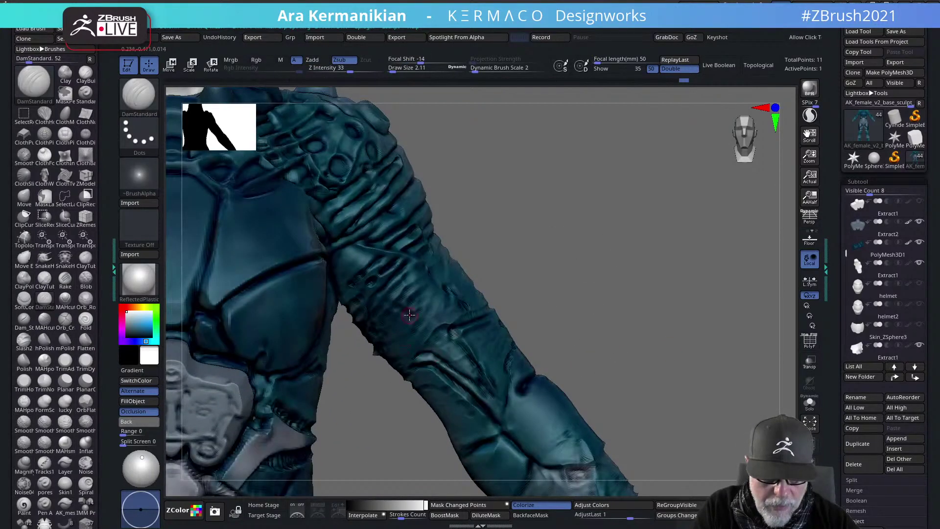
{"action": "key", "text": "s"}
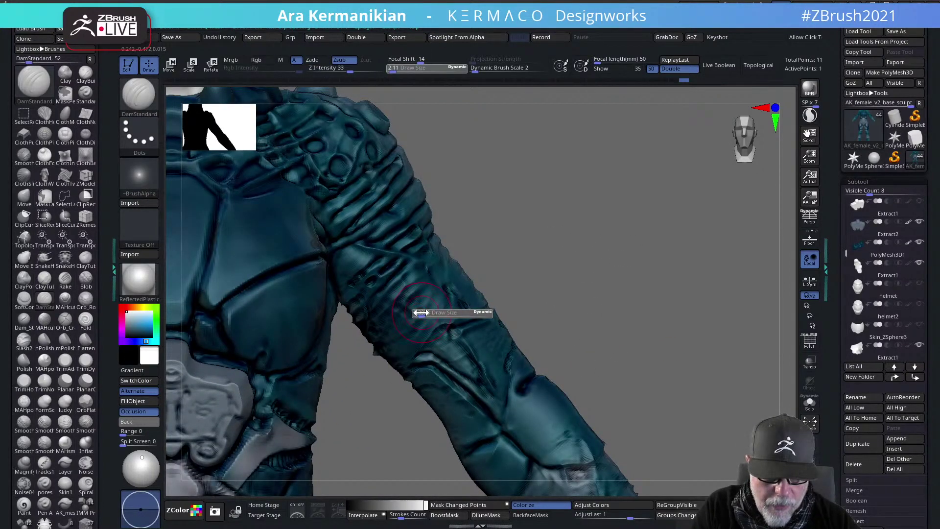
{"action": "key", "text": "shift"}
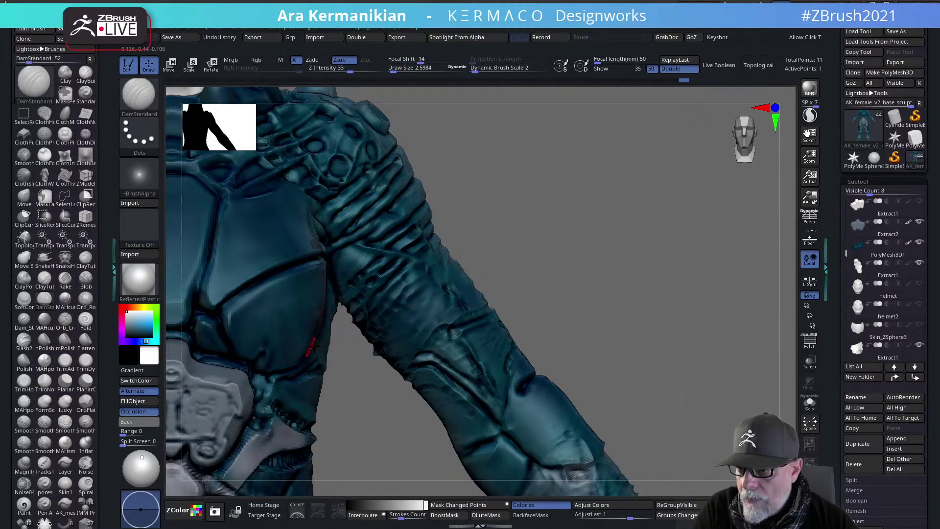
{"action": "left_click_drag", "start_coordinate": [508, 298], "coordinate": [541, 262]}
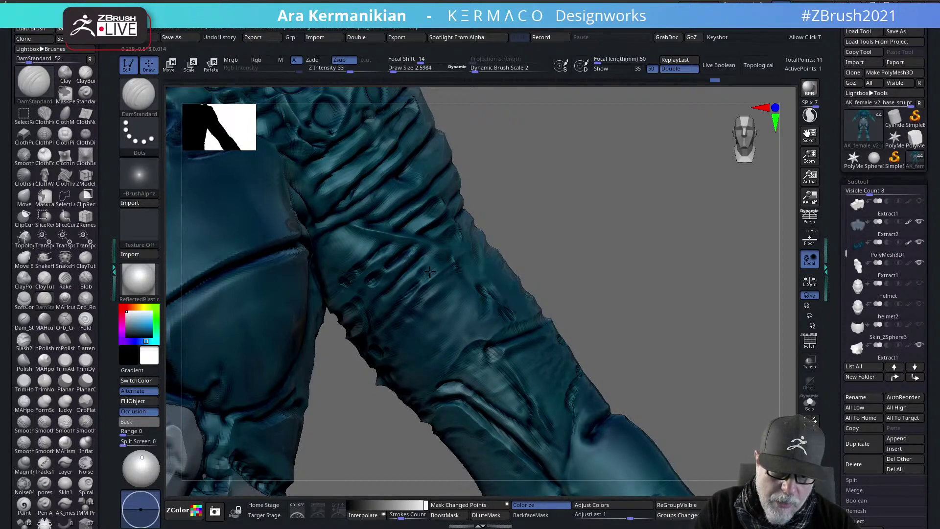
{"action": "key", "text": "shift"}
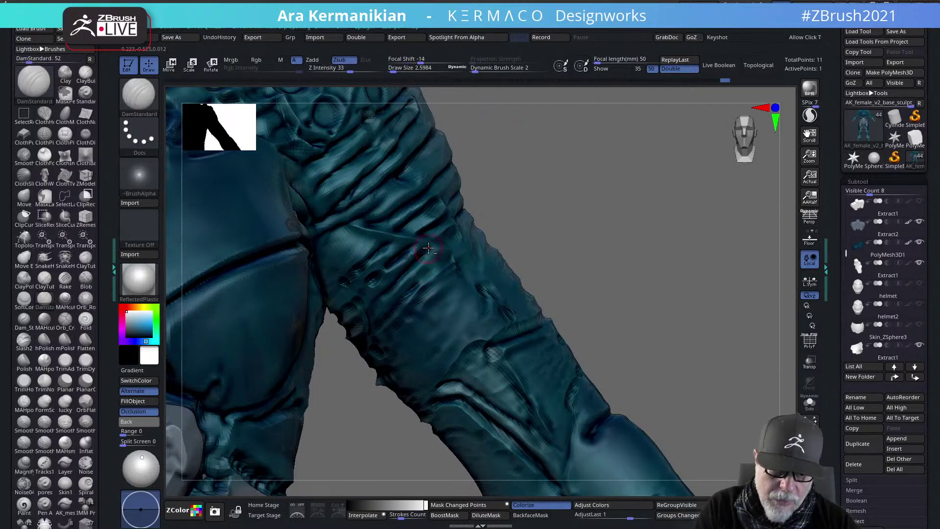
{"action": "left_click_drag", "start_coordinate": [407, 284], "coordinate": [383, 316]}
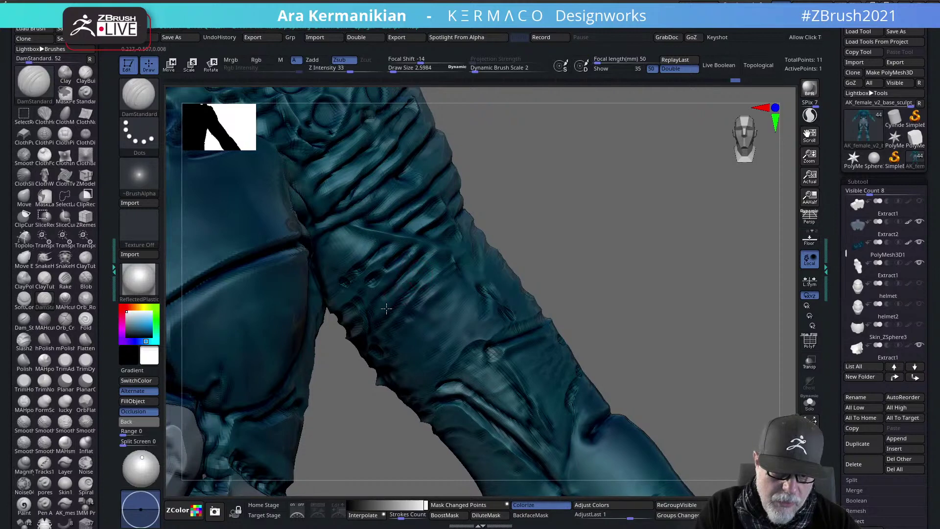
{"action": "mouse_move", "coordinate": [595, 218]}
{"action": "left_mouse_down"}
{"action": "mouse_move", "coordinate": [629, 209]}
{"action": "mouse_move", "coordinate": [617, 255]}
{"action": "mouse_move", "coordinate": [583, 259]}
{"action": "left_mouse_up"}
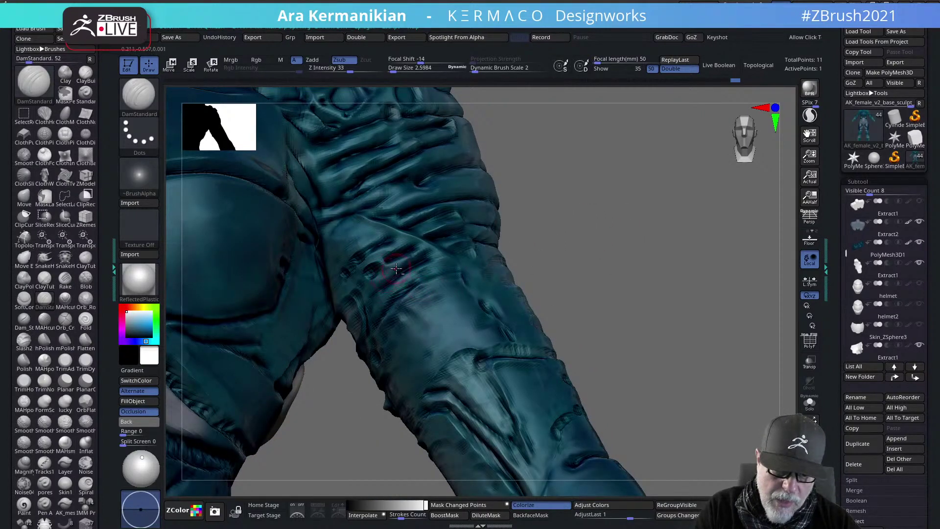
{"action": "left_click_drag", "start_coordinate": [384, 280], "coordinate": [367, 299]}
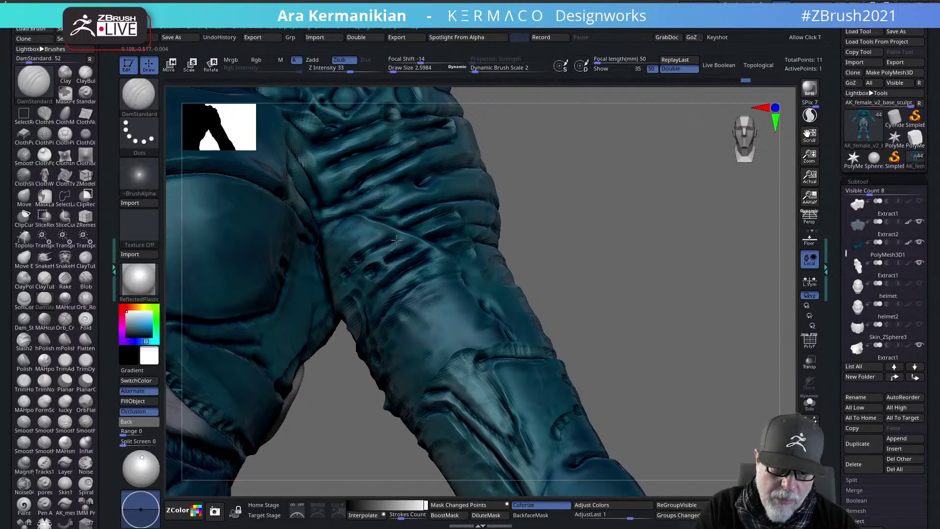
Define the diagonal fold crossing the upper arm from the armpit with DamStandard creases and smooth the surface beside it
{"action": "left_click_drag", "start_coordinate": [392, 241], "coordinate": [415, 237]}
{"action": "key", "text": "shift"}
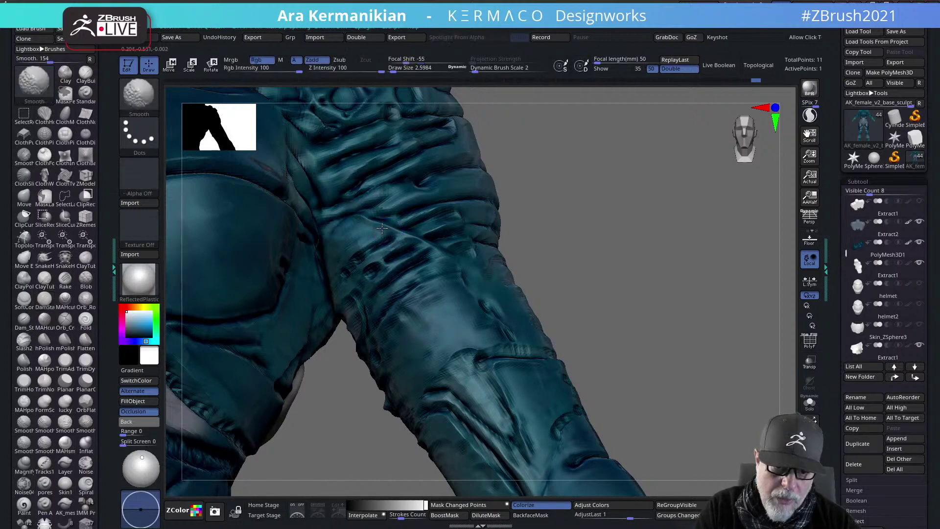
{"action": "left_click_drag", "start_coordinate": [443, 253], "coordinate": [373, 253], "text": "shift"}
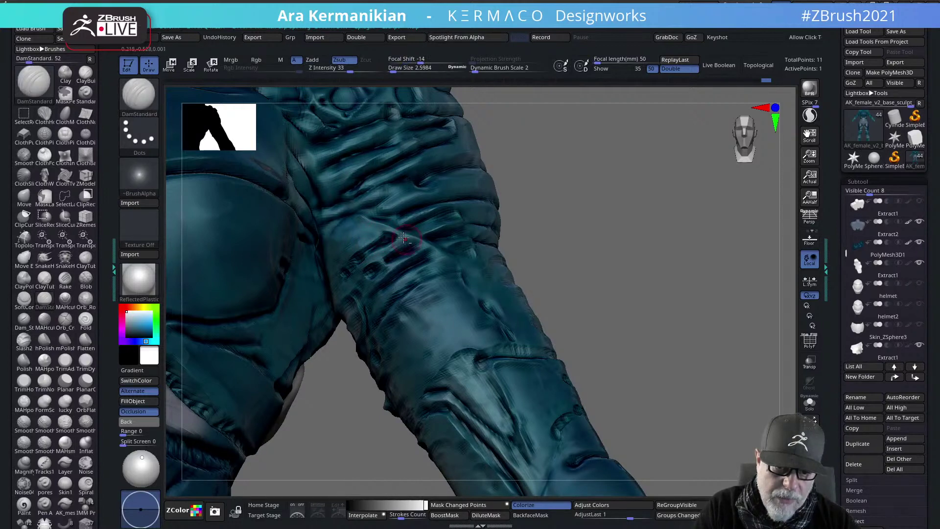
{"action": "left_click_drag", "start_coordinate": [417, 242], "coordinate": [394, 230]}
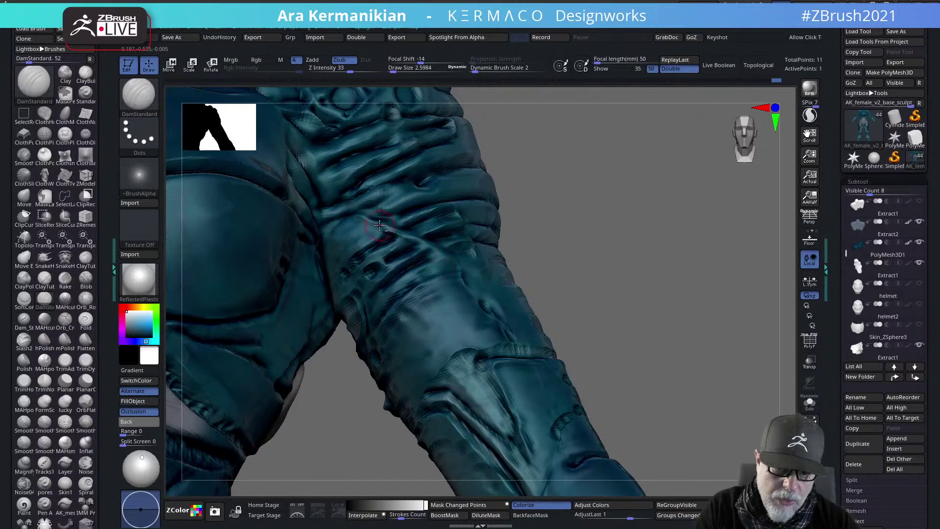
{"action": "key", "text": "shift"}
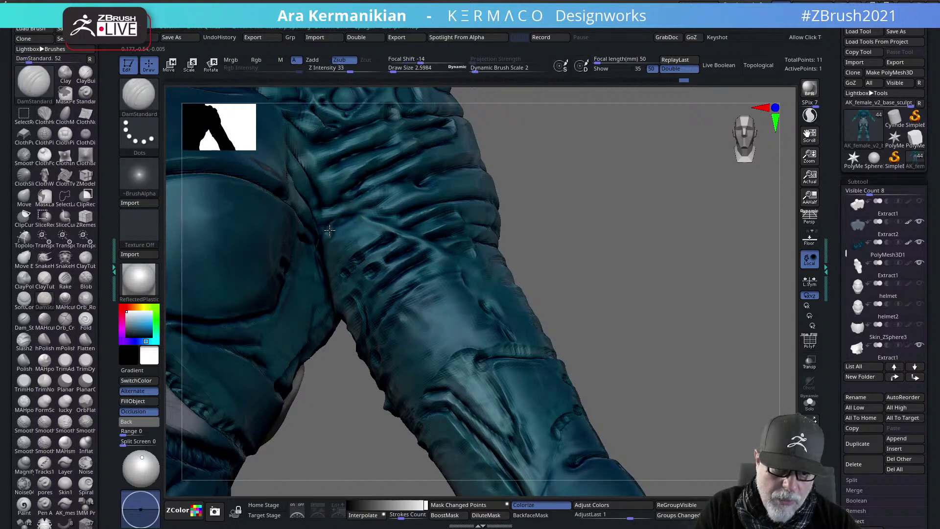
{"action": "key", "text": "shift"}
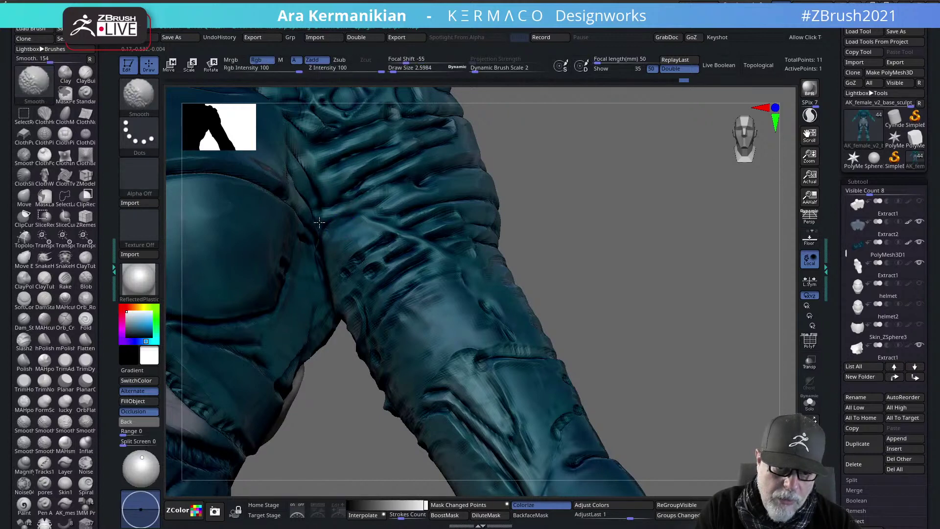
Smooth and crease the wrinkles across the front of the shoulder beneath the round recesses, using Smooth and DamStandard strokes
{"action": "mouse_move", "coordinate": [330, 223]}
{"action": "left_mouse_down"}
{"action": "mouse_move", "coordinate": [393, 186]}
{"action": "mouse_move", "coordinate": [329, 216]}
{"action": "mouse_move", "coordinate": [376, 189]}
{"action": "left_mouse_up"}
{"action": "key", "text": "shift"}
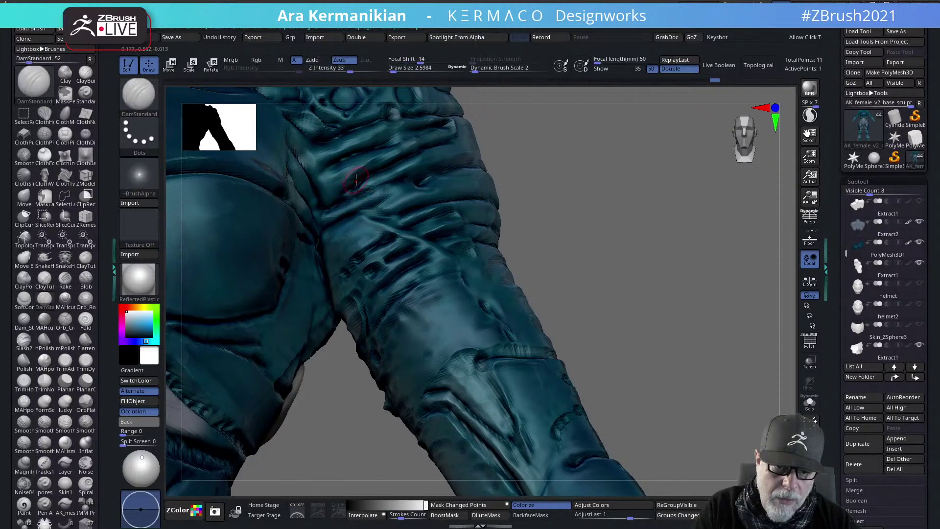
{"action": "mouse_move", "coordinate": [565, 194]}
{"action": "left_mouse_down", "text": "alt"}
{"action": "mouse_move", "coordinate": [537, 178]}
{"action": "mouse_move", "coordinate": [682, 354]}
{"action": "mouse_move", "coordinate": [594, 292]}
{"action": "left_mouse_up", "text": "alt"}
{"action": "left_click_drag", "start_coordinate": [688, 235], "coordinate": [658, 231]}
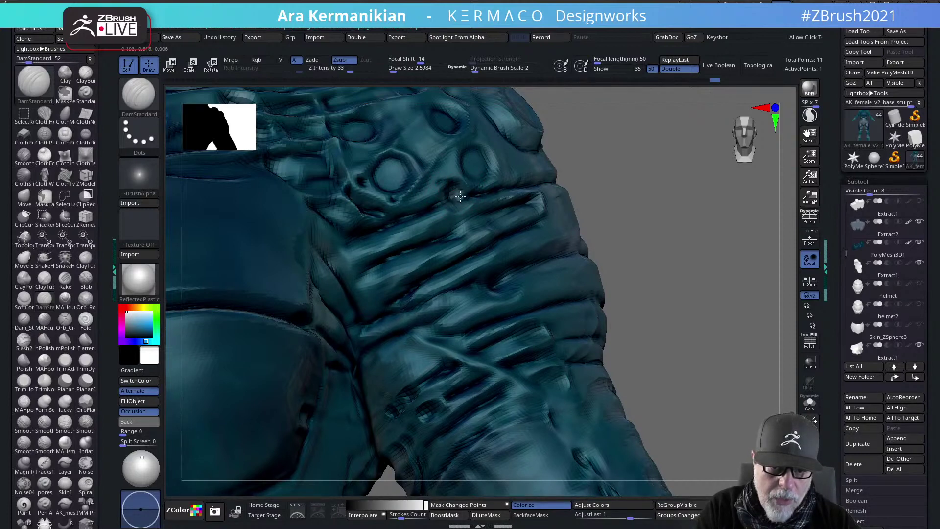
{"action": "left_click_drag", "start_coordinate": [710, 179], "coordinate": [672, 182], "text": "alt"}
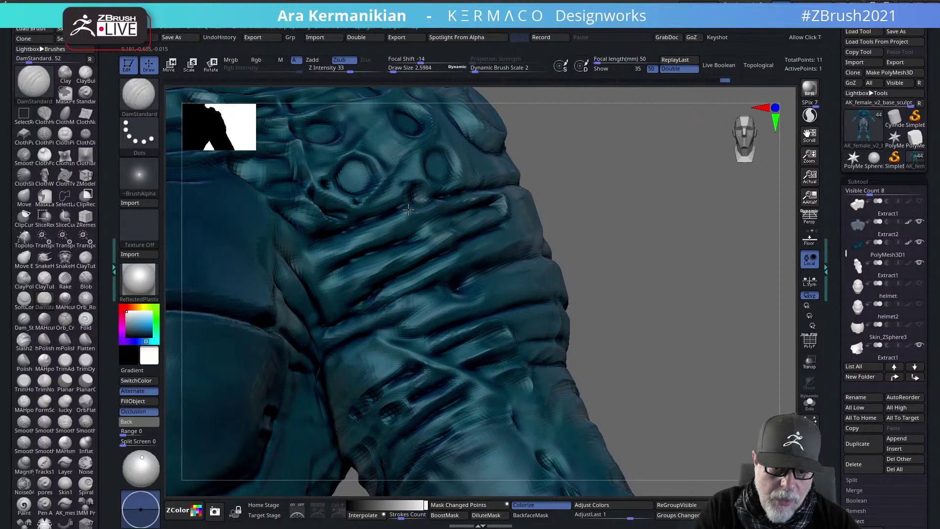
{"action": "left_click_drag", "start_coordinate": [408, 210], "coordinate": [335, 249]}
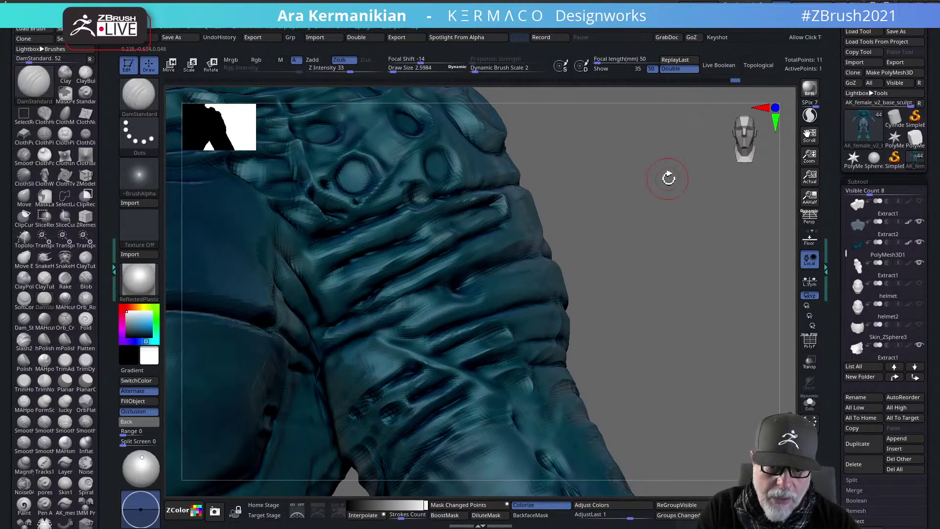
Refine the long fold on the outer shoulder just below the round recesses with DamStandard cuts and soften its surface
{"action": "left_click_drag", "start_coordinate": [668, 179], "coordinate": [478, 206]}
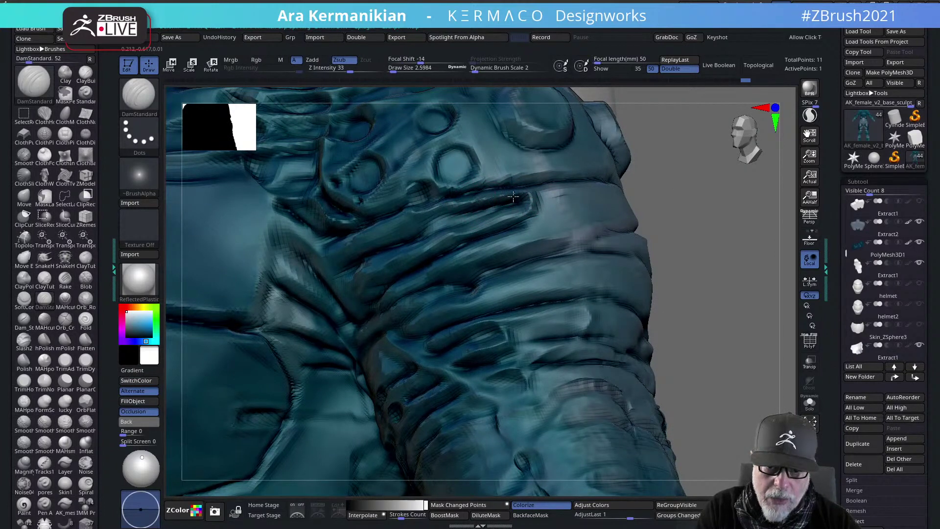
{"action": "key", "text": "shift"}
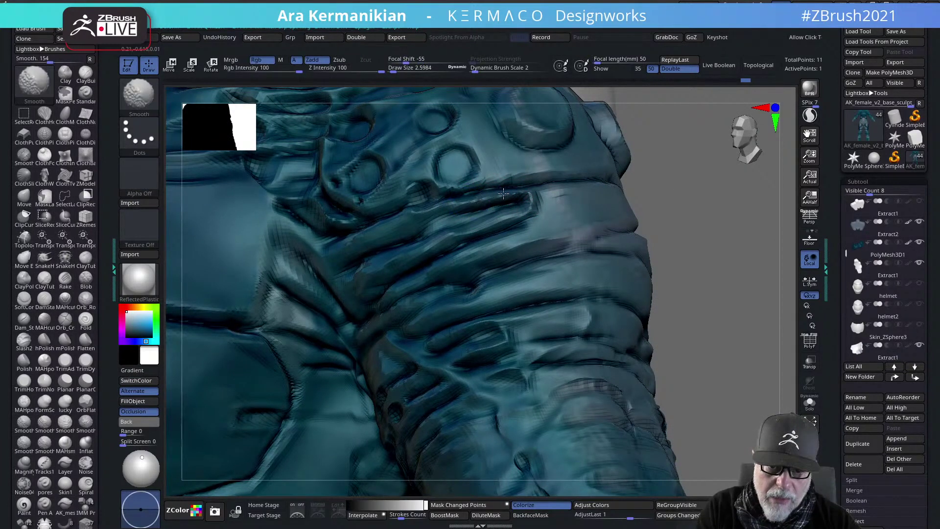
{"action": "mouse_move", "coordinate": [473, 217]}
{"action": "left_mouse_down"}
{"action": "mouse_move", "coordinate": [413, 236]}
{"action": "mouse_move", "coordinate": [518, 202]}
{"action": "left_mouse_up"}
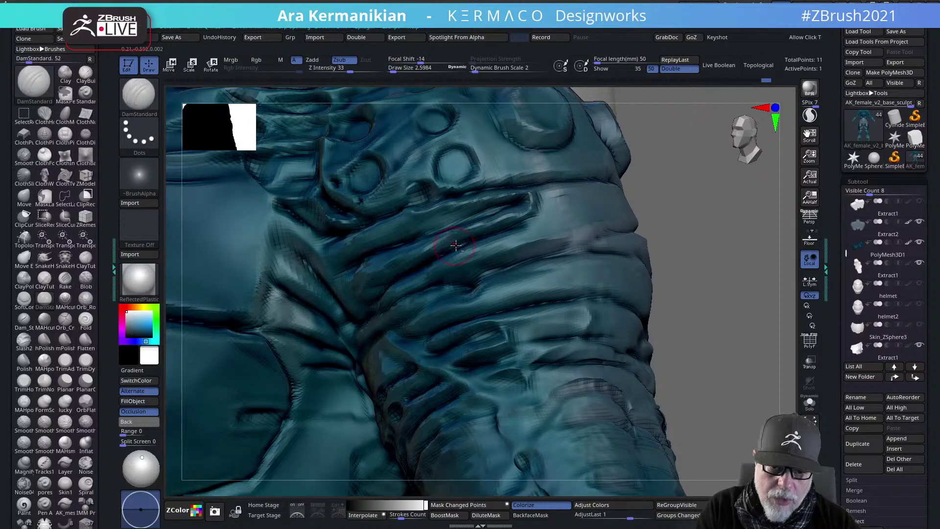
{"action": "left_click_drag", "start_coordinate": [705, 220], "coordinate": [705, 183]}
{"action": "left_click_drag", "start_coordinate": [449, 254], "coordinate": [485, 237], "text": "shift"}
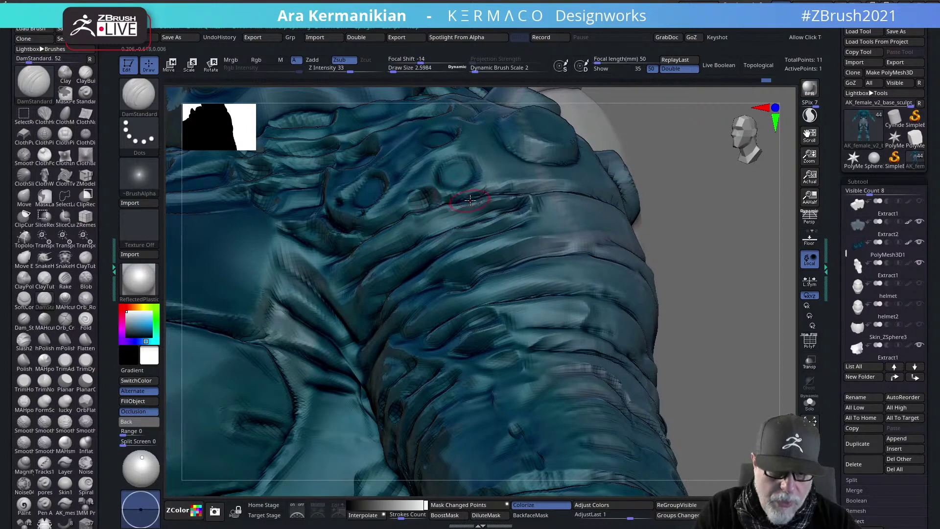
Reshape the edge of the long fold below the recesses using the Move brush at draw size 2.11
{"action": "key", "text": "w"}
{"action": "key", "text": "b"}
{"action": "key", "text": "m"}
{"action": "key", "text": "v"}
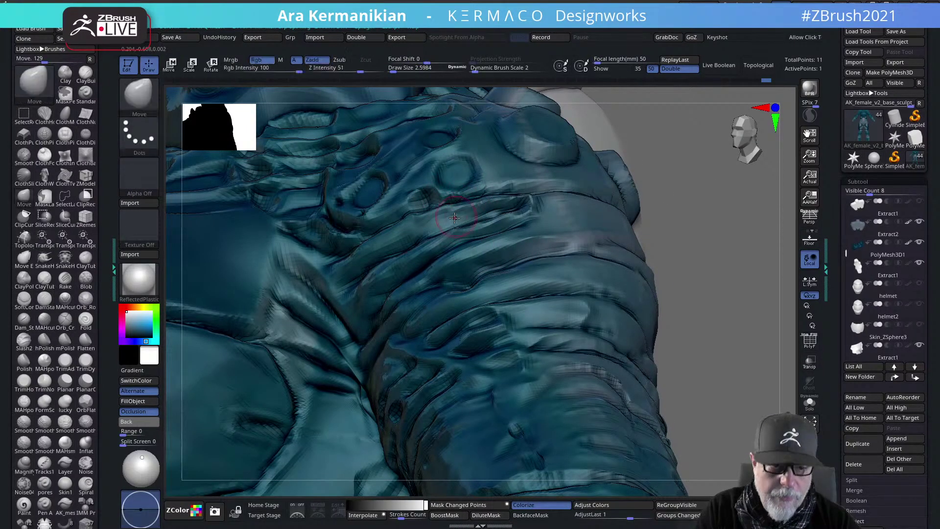
{"action": "key", "text": "s"}
{"action": "left_click_drag", "start_coordinate": [489, 226], "coordinate": [485, 224]}
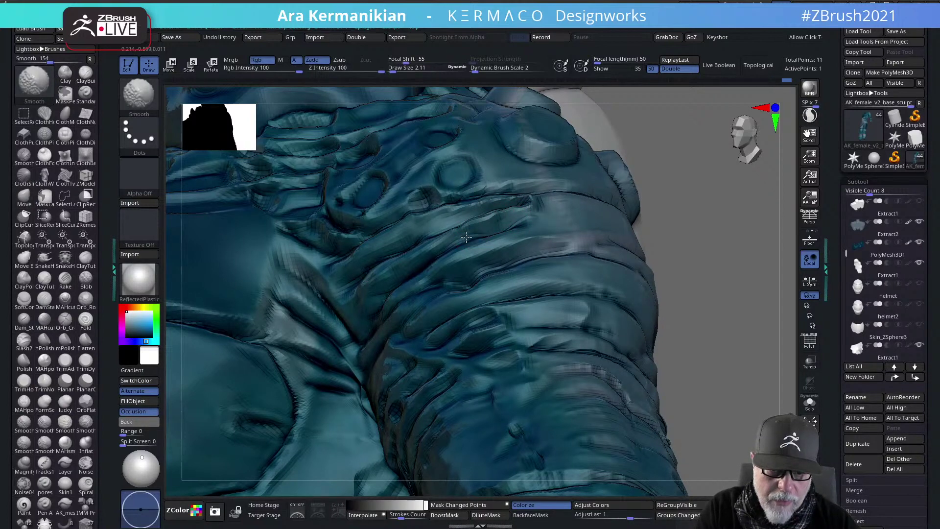
Adjust the neighbouring diagonal shoulder folds with the Move brush and smooth the surface between them
{"action": "key", "text": "shift+d"}
{"action": "key", "text": "d"}
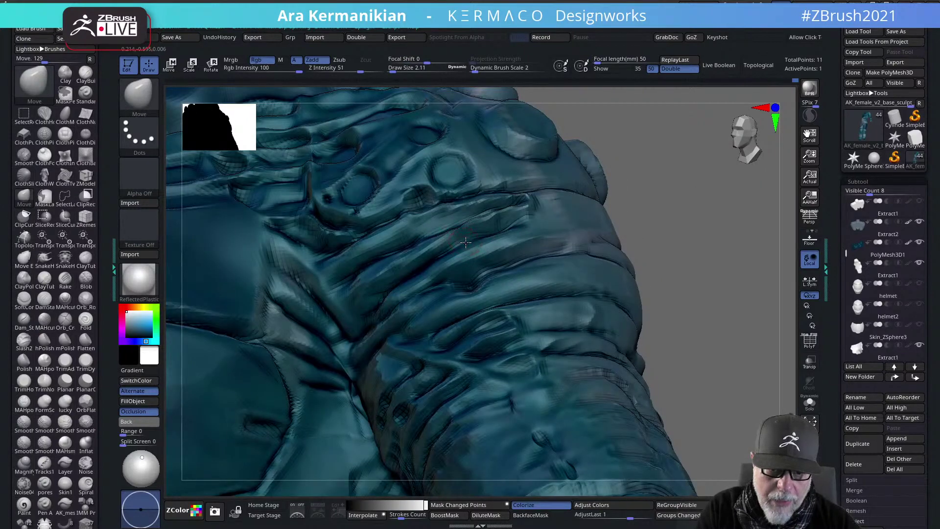
{"action": "left_click_drag", "start_coordinate": [710, 191], "coordinate": [716, 223]}
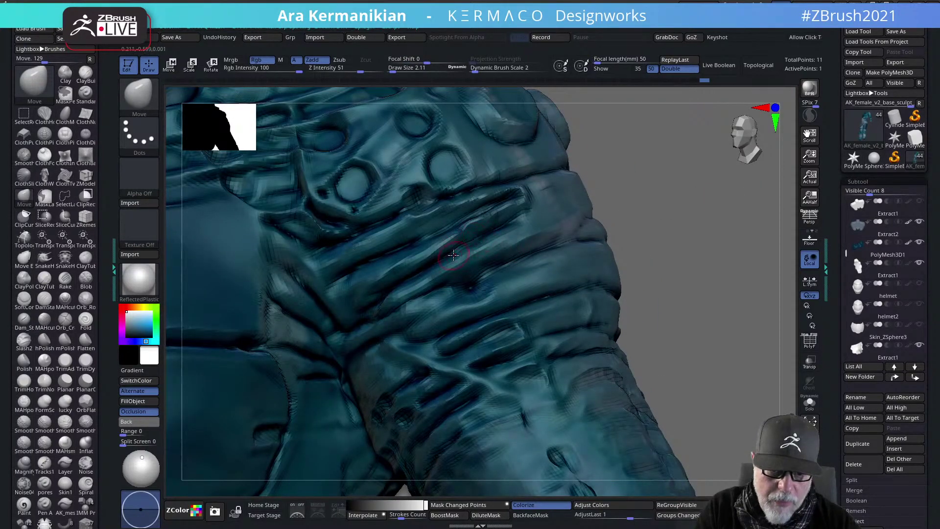
{"action": "key", "text": "shift"}
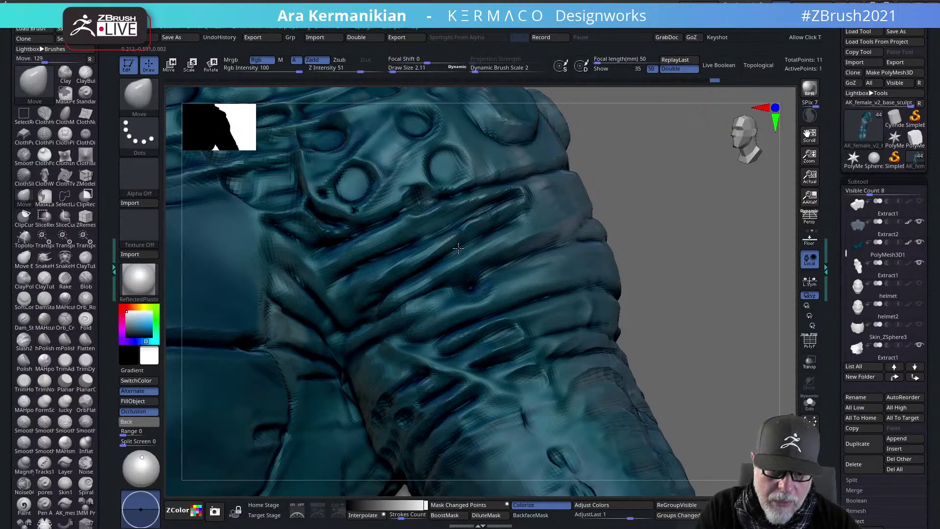
{"action": "key", "text": "shift"}
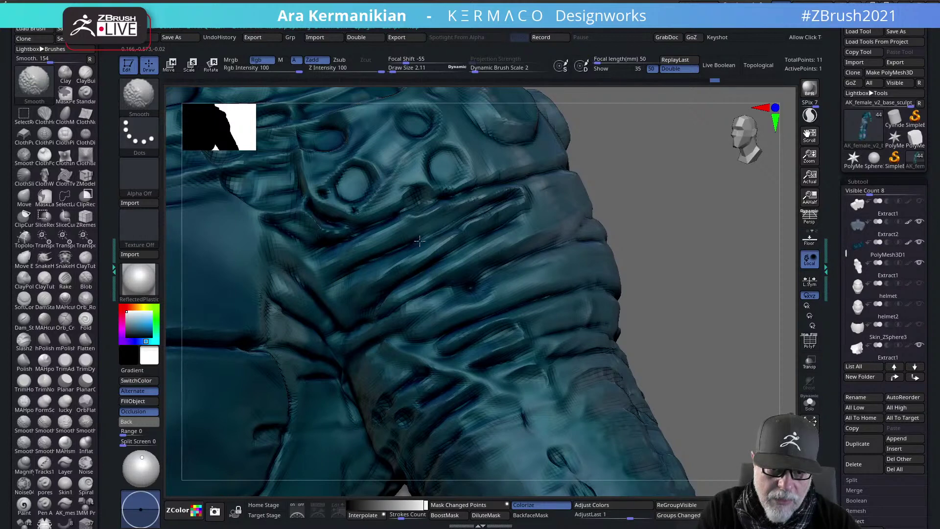
{"action": "key", "text": "shift"}
Switch back to DamStandard and recut the creases between the diagonal shoulder folds, blending them with Smooth
{"action": "right_click", "coordinate": [494, 202]}
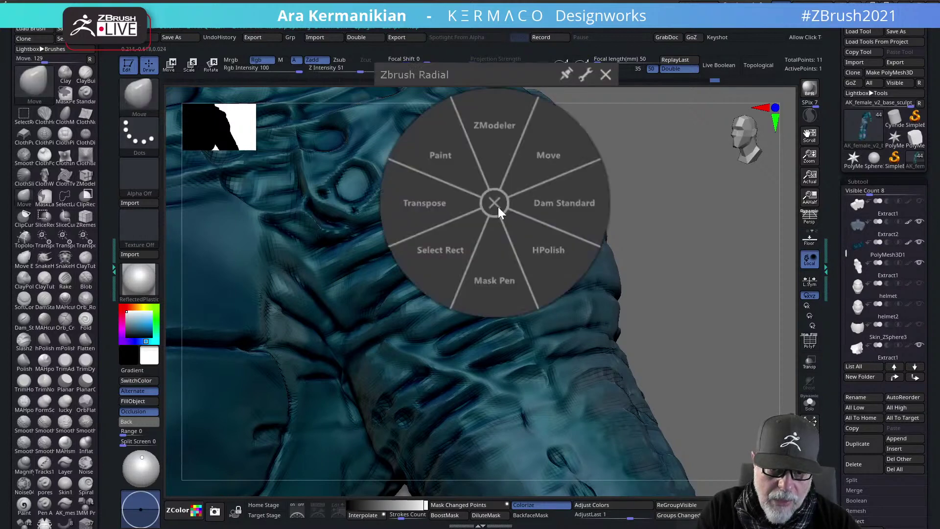
{"action": "left_click", "coordinate": [541, 204]}
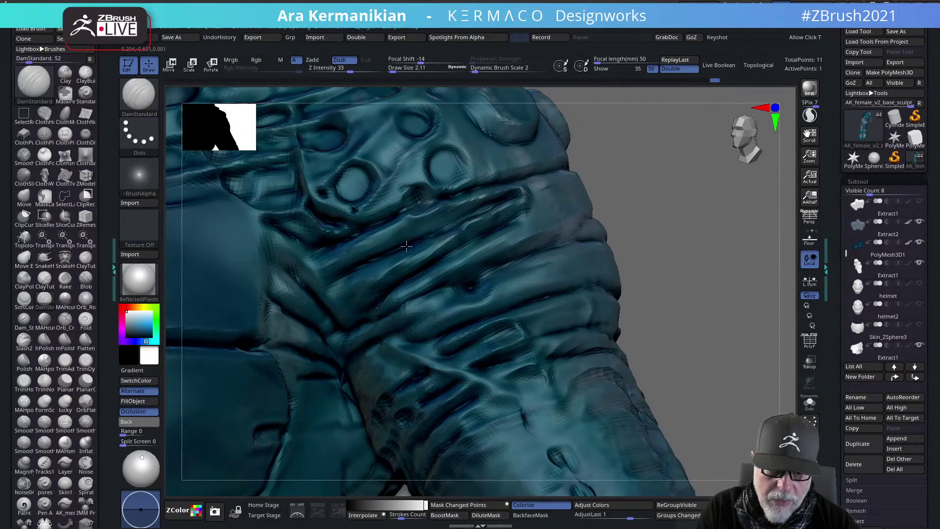
{"action": "key", "text": "shift"}
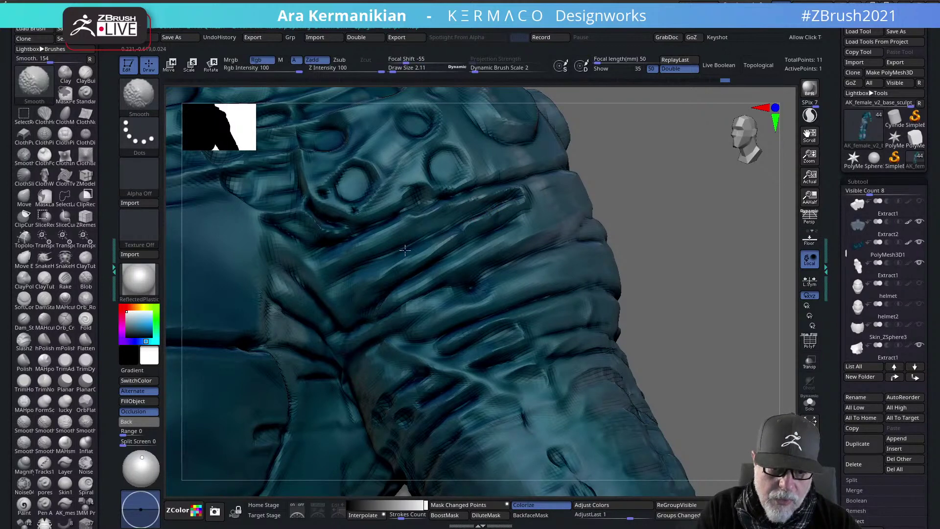
{"action": "key", "text": "shift"}
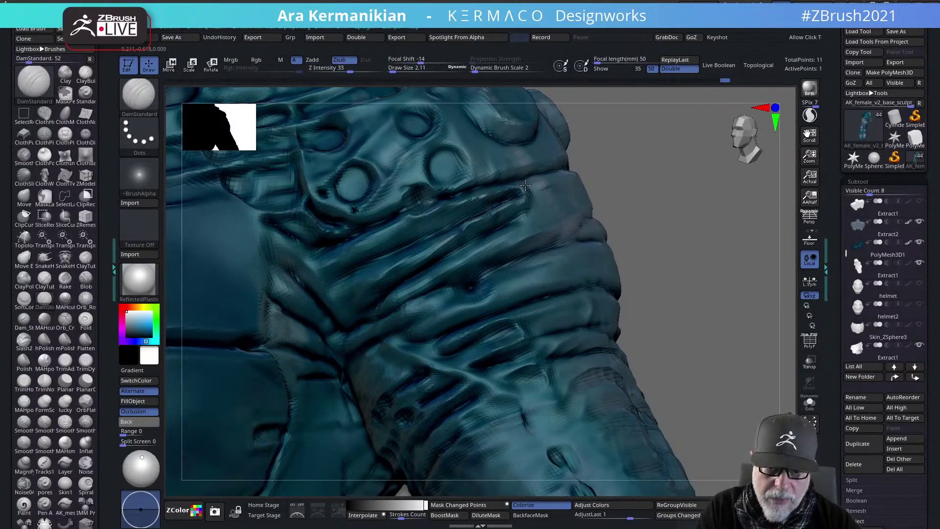
{"action": "key", "text": "shift"}
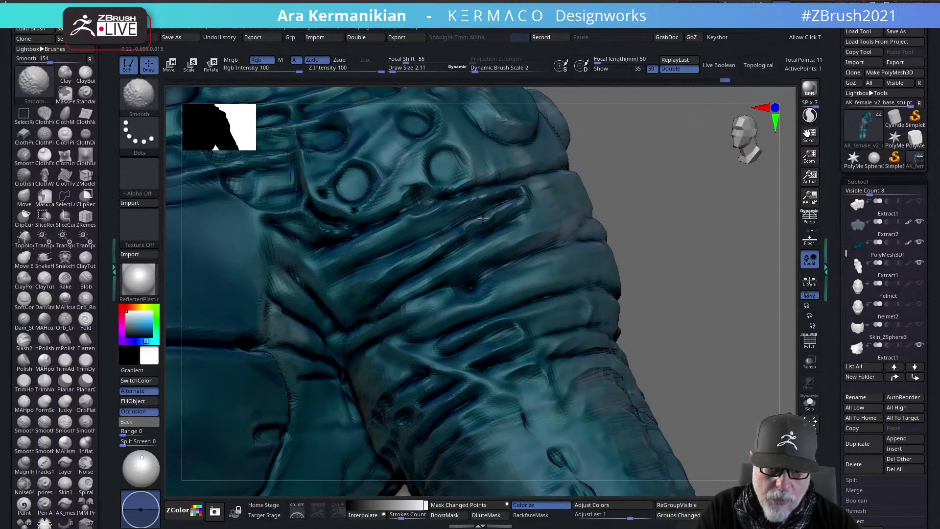
Smooth the upper fold's outer end and carve a sharp DamStandard crease along the seam below the large round shoulder knob
{"action": "left_click_drag", "start_coordinate": [696, 224], "coordinate": [536, 220], "text": "alt"}
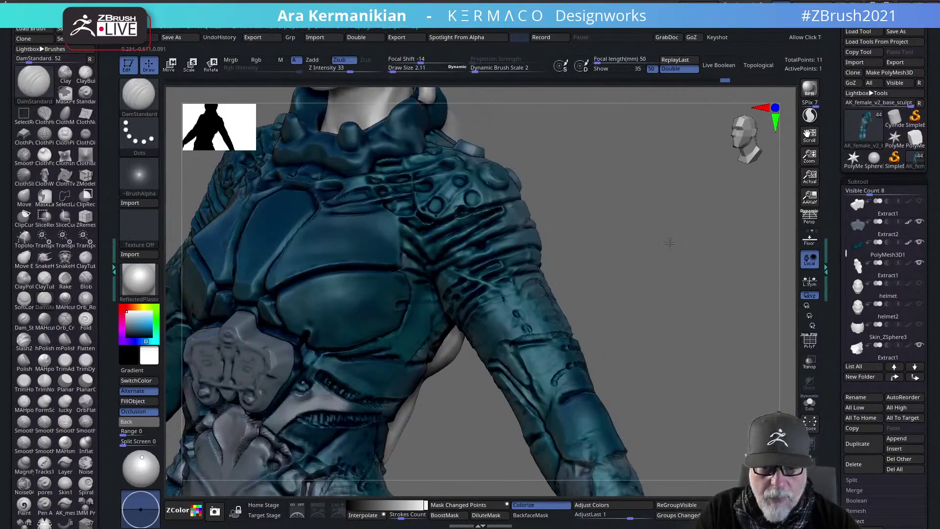
{"action": "left_click_drag", "start_coordinate": [667, 235], "coordinate": [617, 279], "text": "alt"}
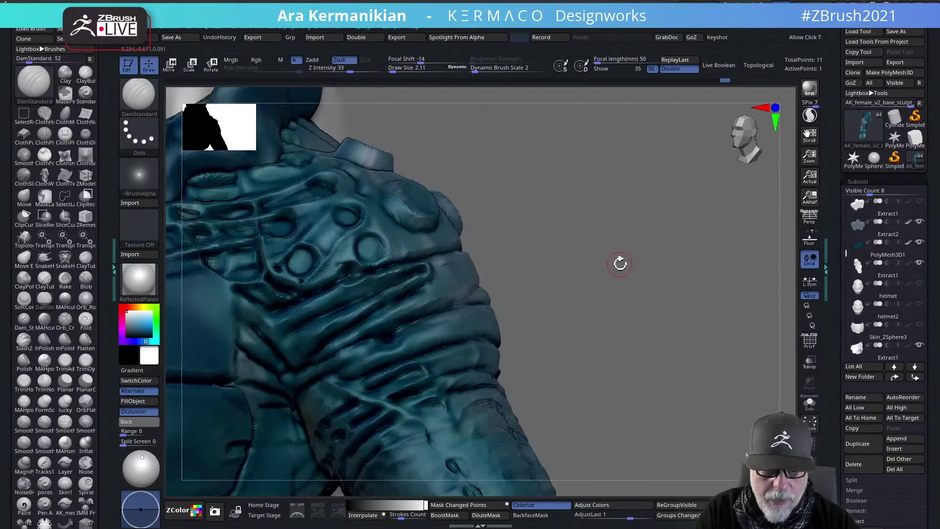
{"action": "key", "text": "shift"}
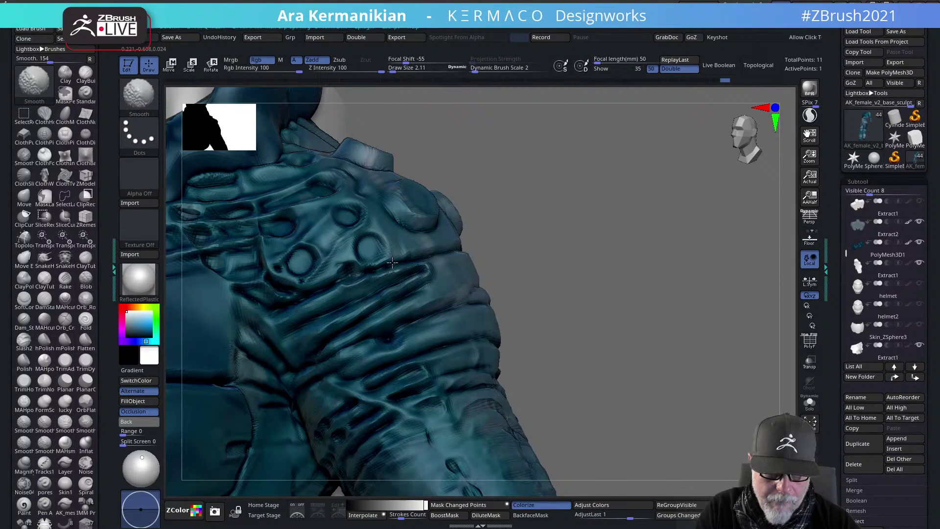
{"action": "left_click_drag", "start_coordinate": [392, 262], "coordinate": [425, 254], "text": "shift"}
{"action": "mouse_move", "coordinate": [618, 206]}
{"action": "left_mouse_down", "text": "alt"}
{"action": "mouse_move", "coordinate": [644, 260]}
{"action": "mouse_move", "coordinate": [568, 267]}
{"action": "left_mouse_up", "text": "alt"}
{"action": "left_click_drag", "start_coordinate": [373, 292], "coordinate": [327, 298]}
{"action": "left_click_drag", "start_coordinate": [398, 282], "coordinate": [361, 294]}
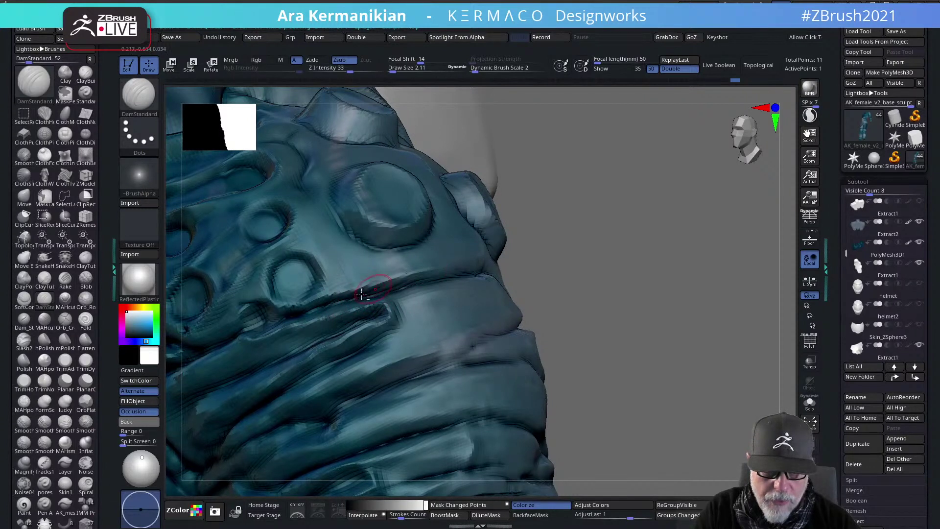
{"action": "mouse_move", "coordinate": [430, 274]}
{"action": "left_mouse_down"}
{"action": "mouse_move", "coordinate": [336, 302]}
{"action": "mouse_move", "coordinate": [300, 300]}
{"action": "mouse_move", "coordinate": [308, 280]}
{"action": "mouse_move", "coordinate": [287, 299]}
{"action": "left_mouse_up"}
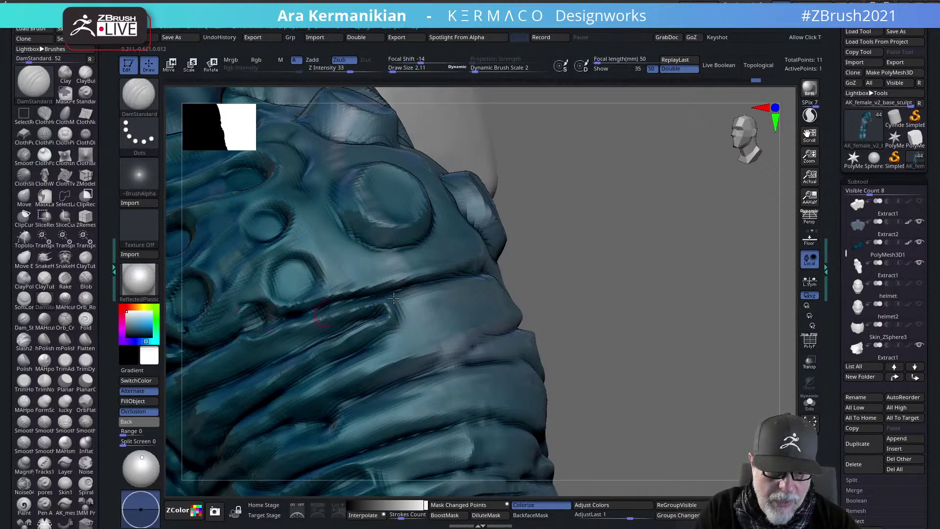
Subdivide the suit mesh by one more level
{"action": "left_click_drag", "start_coordinate": [685, 263], "coordinate": [653, 215], "text": "alt"}
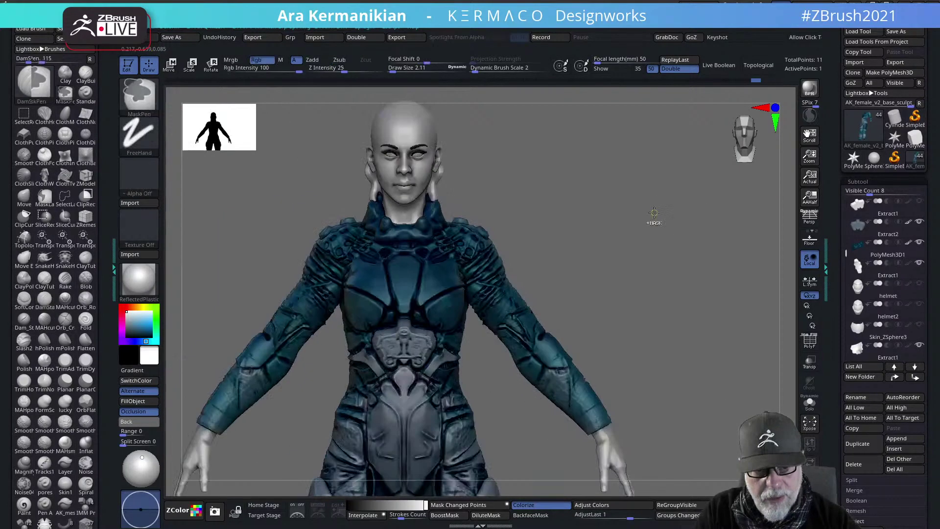
{"action": "key", "text": "shift+2"}
{"action": "left_click_drag", "start_coordinate": [645, 138], "coordinate": [668, 136]}
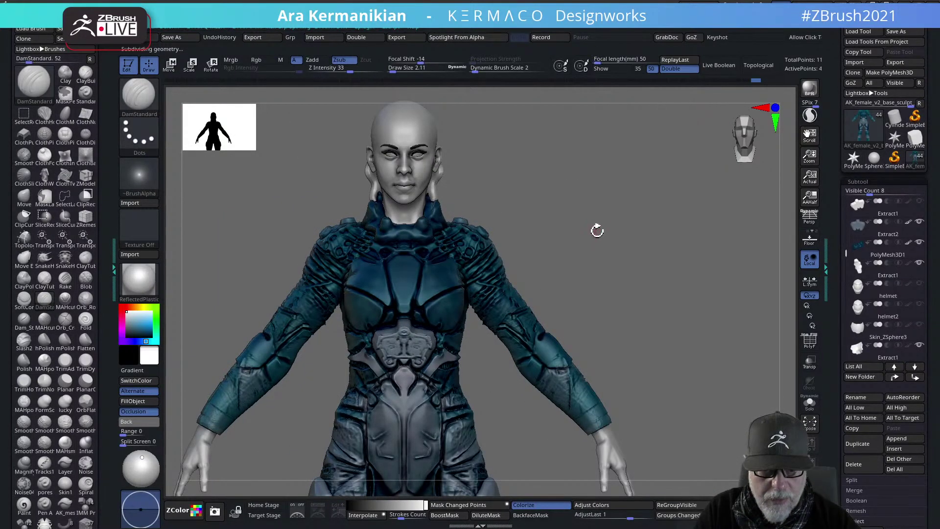
Carve and soften the raised strips on top of the shoulder beside the collar with DamStandard and Smooth
{"action": "mouse_move", "coordinate": [598, 226]}
{"action": "left_mouse_down", "text": "alt"}
{"action": "mouse_move", "coordinate": [680, 265]}
{"action": "mouse_move", "coordinate": [626, 297]}
{"action": "mouse_move", "coordinate": [484, 306]}
{"action": "left_mouse_up", "text": "alt"}
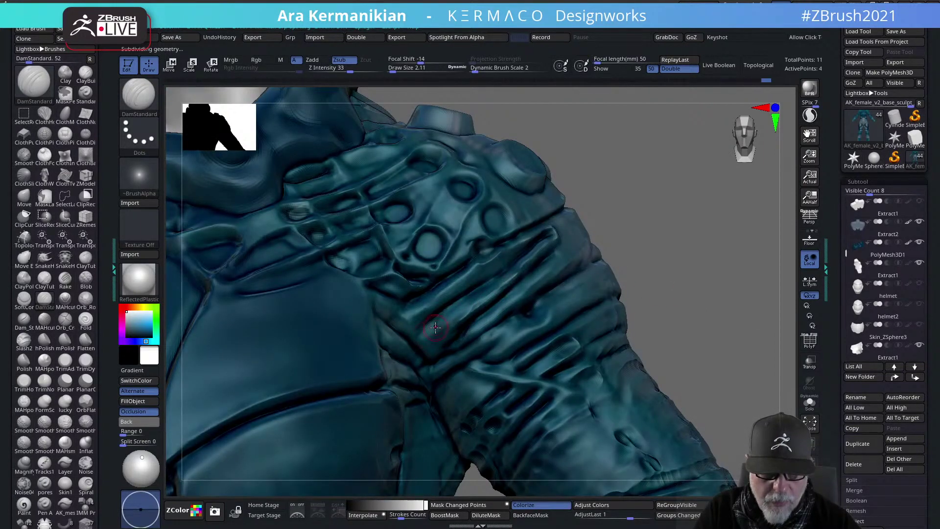
{"action": "left_click_drag", "start_coordinate": [695, 231], "coordinate": [592, 220], "text": "alt"}
{"action": "left_click_drag", "start_coordinate": [696, 274], "coordinate": [672, 314], "text": "alt"}
{"action": "key", "text": "shift"}
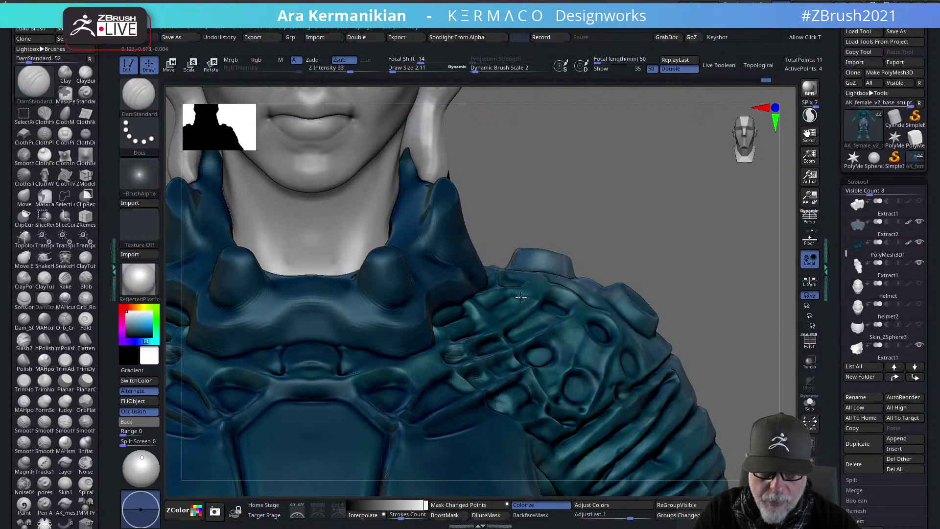
{"action": "left_click_drag", "start_coordinate": [489, 312], "coordinate": [531, 293]}
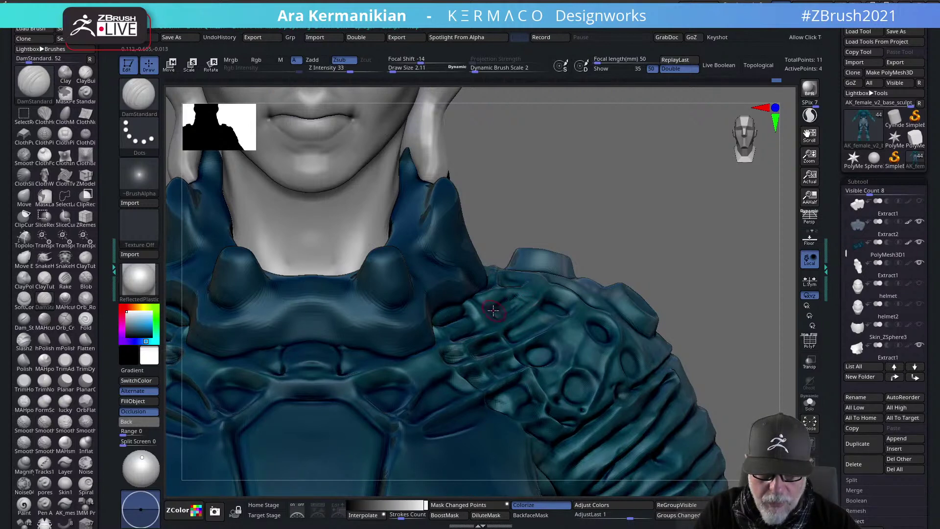
{"action": "key", "text": "shift"}
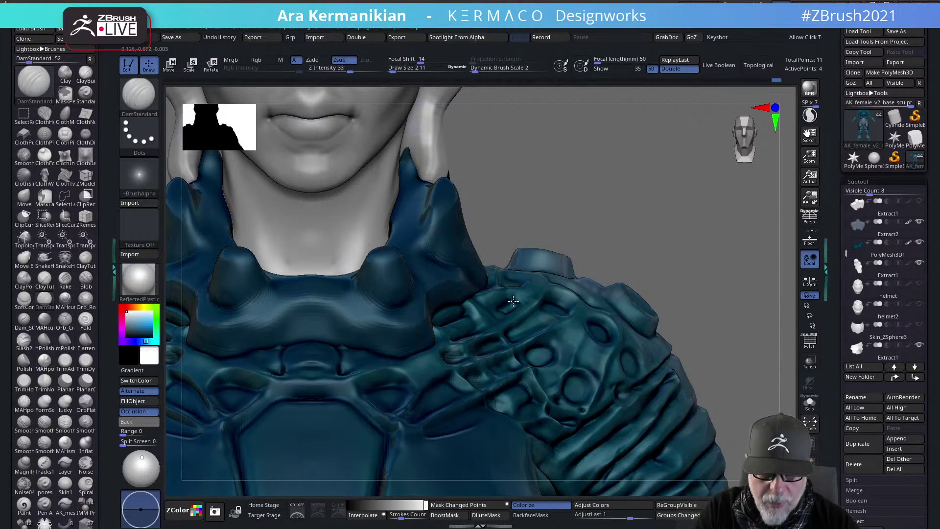
{"action": "key", "text": "shift"}
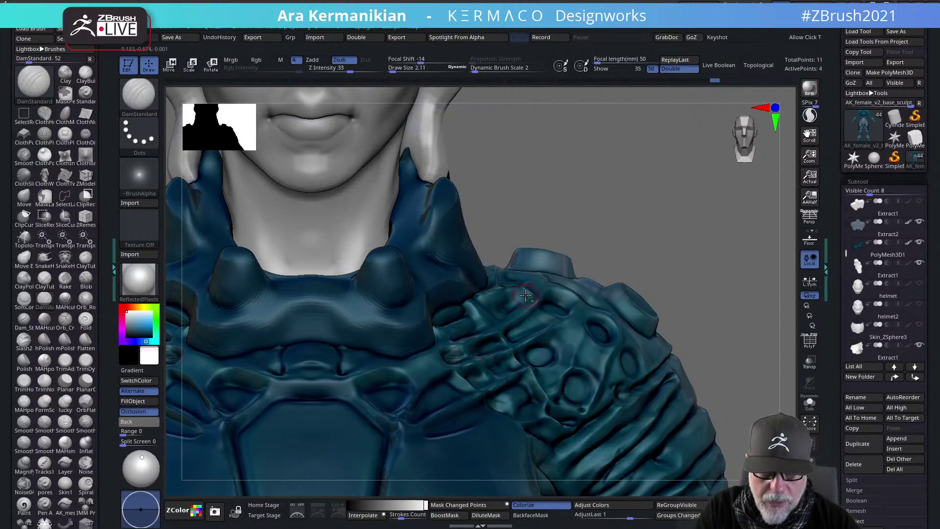
{"action": "key", "text": "shift"}
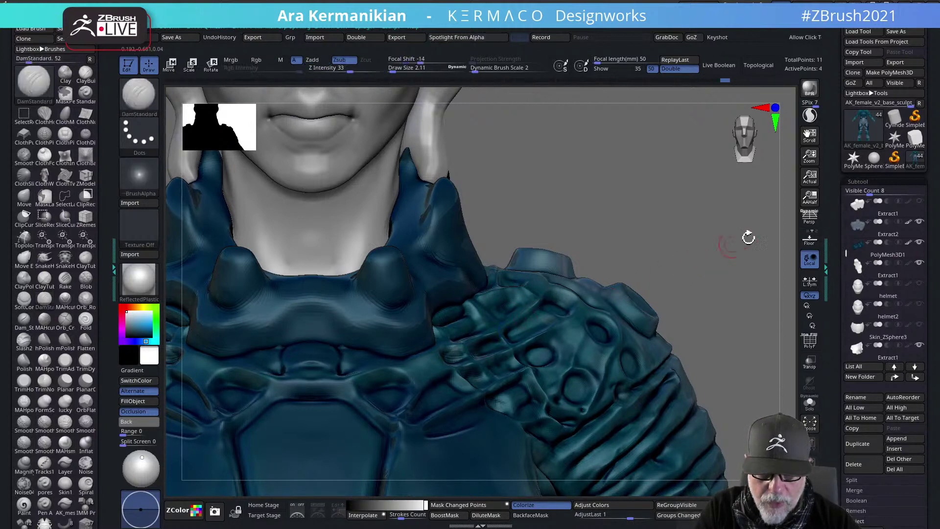
Choose the Inflat brush for working on the shoulder details beside the collar
{"action": "mouse_move", "coordinate": [747, 235]}
{"action": "left_mouse_down", "text": "alt"}
{"action": "mouse_move", "coordinate": [638, 230]}
{"action": "mouse_move", "coordinate": [509, 304]}
{"action": "left_mouse_up", "text": "alt"}
{"action": "right_click", "coordinate": [506, 307]}
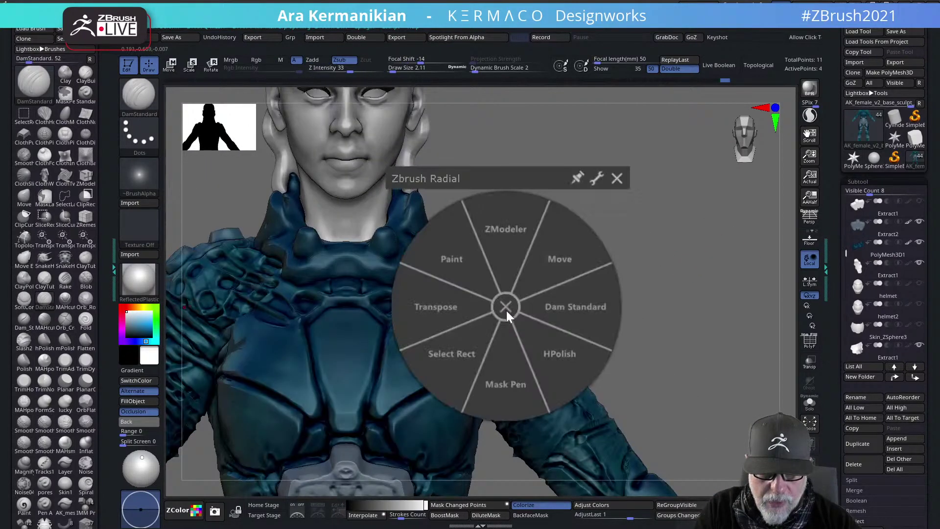
{"action": "left_click", "coordinate": [512, 307]}
{"action": "key", "text": "ctrl+q"}
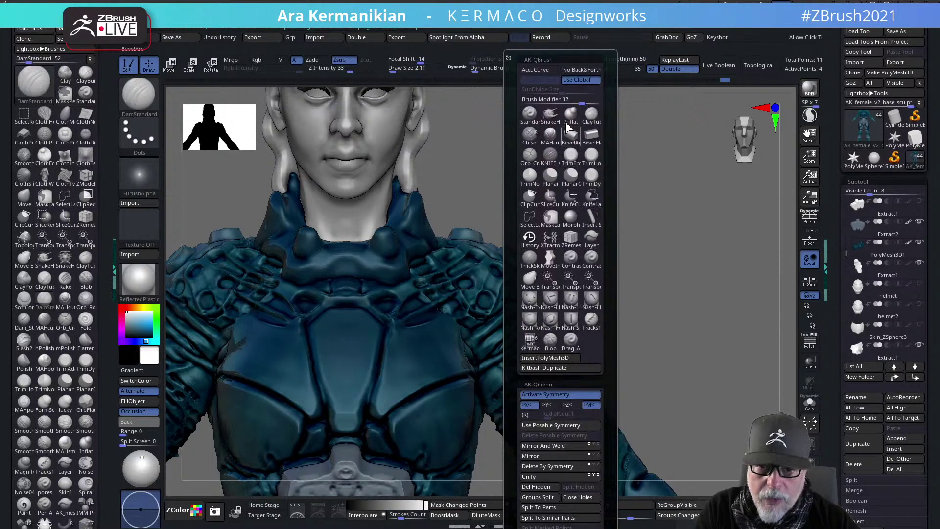
{"action": "left_click", "coordinate": [574, 114]}
{"action": "left_click_drag", "start_coordinate": [671, 246], "coordinate": [607, 316], "text": "alt"}
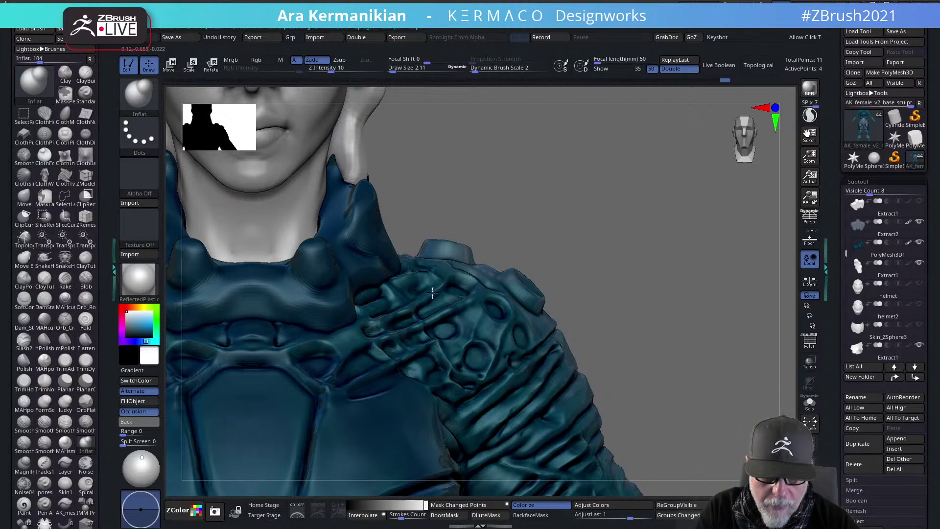
{"action": "mouse_move", "coordinate": [697, 274]}
{"action": "left_mouse_down", "text": "alt"}
{"action": "mouse_move", "coordinate": [625, 256]}
{"action": "mouse_move", "coordinate": [683, 196]}
{"action": "left_mouse_up", "text": "alt"}
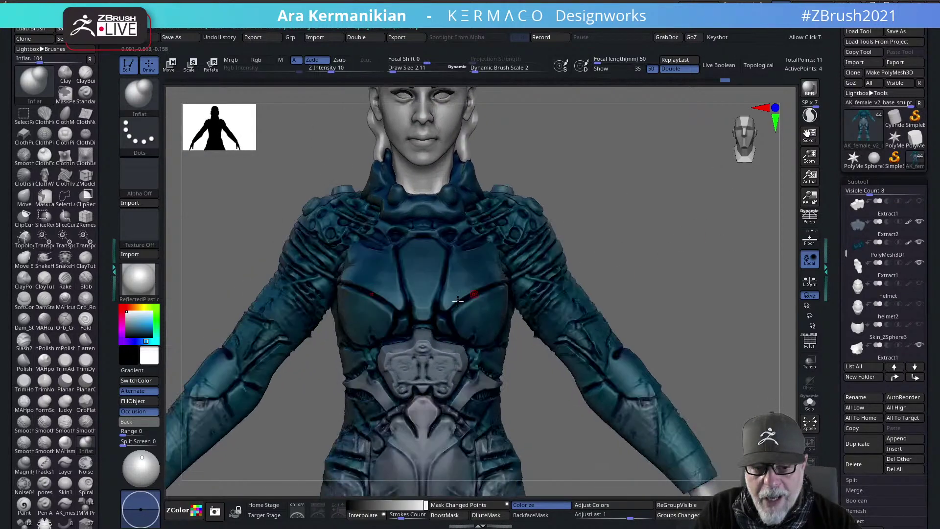
{"action": "left_click_drag", "start_coordinate": [721, 269], "coordinate": [637, 257], "text": "alt"}
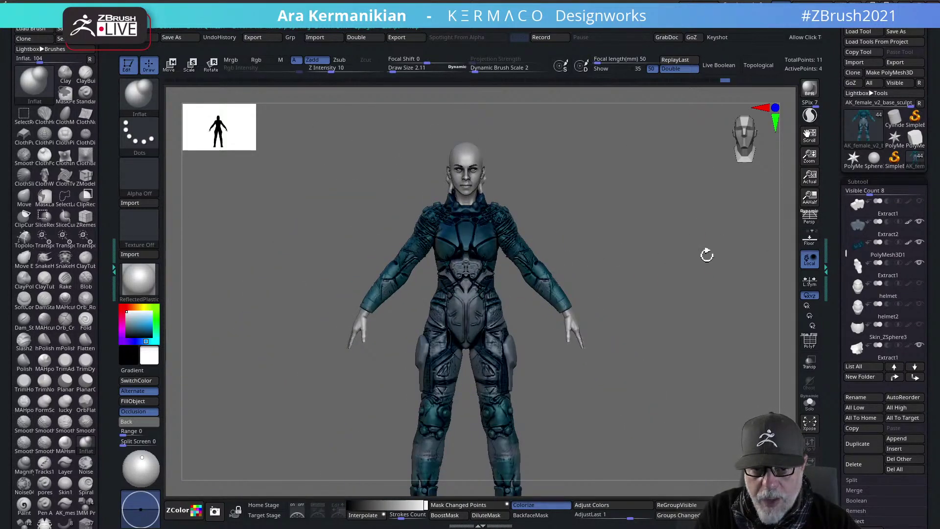
{"action": "mouse_move", "coordinate": [685, 239]}
{"action": "left_mouse_down", "text": "alt"}
{"action": "mouse_move", "coordinate": [690, 287]}
{"action": "mouse_move", "coordinate": [463, 376]}
{"action": "left_mouse_up", "text": "alt"}
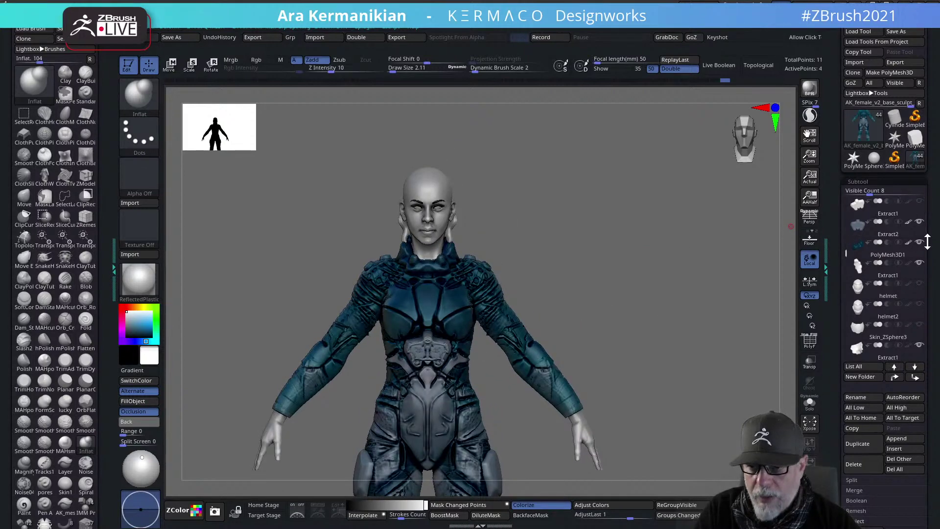
Check the suit with the collar piece hidden and shown again, and make the bodysuit the active subtool
{"action": "left_click", "coordinate": [919, 243]}
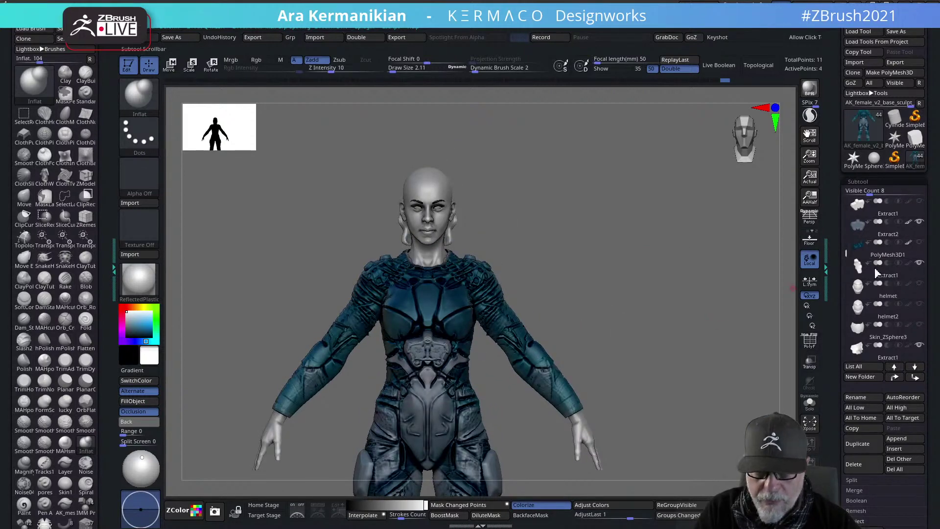
{"action": "left_click", "coordinate": [920, 242]}
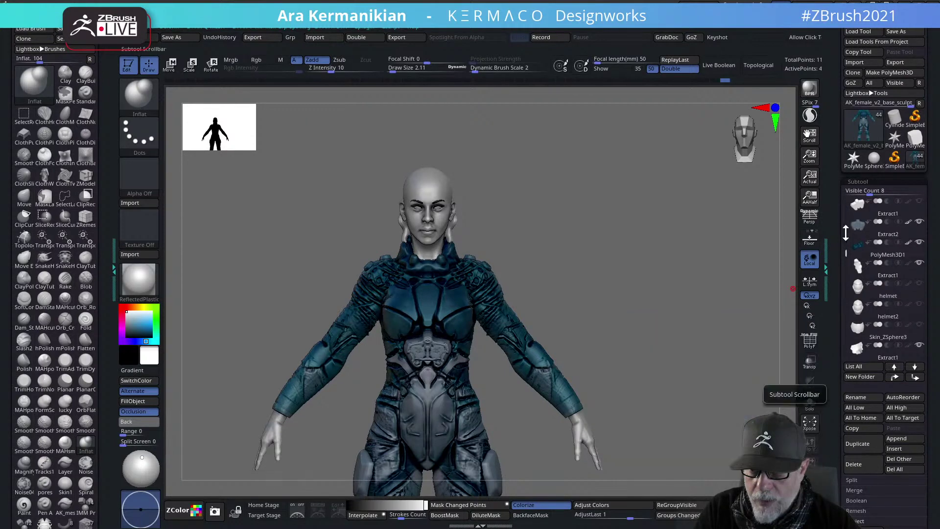
{"action": "left_click_drag", "start_coordinate": [845, 253], "coordinate": [838, 179]}
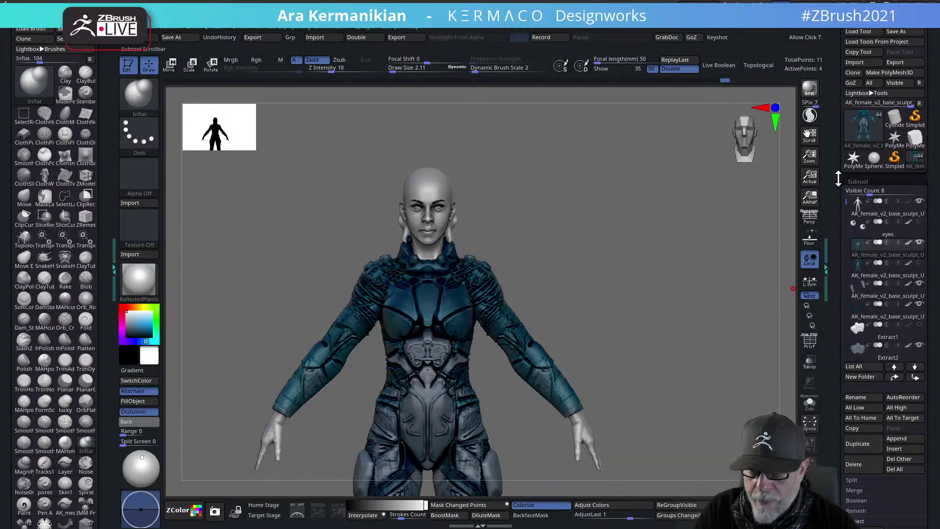
{"action": "left_click", "coordinate": [906, 249]}
Smooth the inner edge of the shoulder detail beside the collar on the bodysuit
{"action": "left_click_drag", "start_coordinate": [589, 336], "coordinate": [528, 352], "text": "alt"}
{"action": "left_click_drag", "start_coordinate": [616, 319], "coordinate": [587, 315], "text": "alt"}
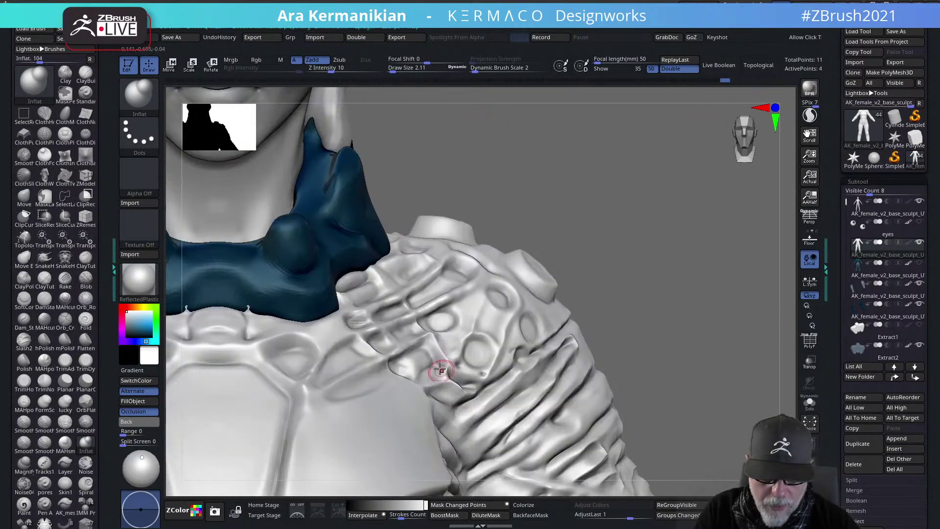
{"action": "key", "text": "shift"}
{"action": "left_click_drag", "start_coordinate": [359, 319], "coordinate": [350, 324], "text": "shift"}
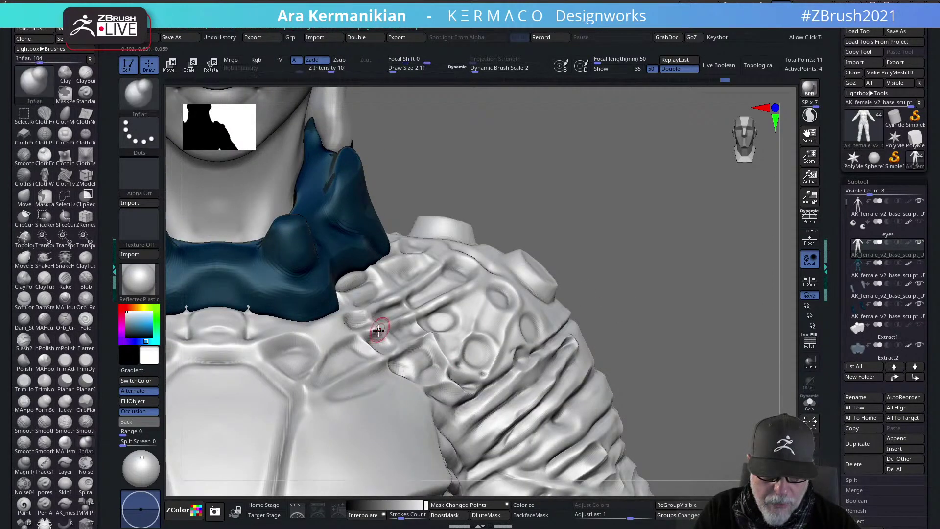
Smooth the surface around the small round detail on the front of the shoulder
{"action": "mouse_move", "coordinate": [674, 295]}
{"action": "left_mouse_down", "text": "alt"}
{"action": "mouse_move", "coordinate": [504, 293]}
{"action": "mouse_move", "coordinate": [440, 315]}
{"action": "left_mouse_up", "text": "alt"}
{"action": "left_click_drag", "start_coordinate": [514, 328], "coordinate": [506, 289], "text": "alt"}
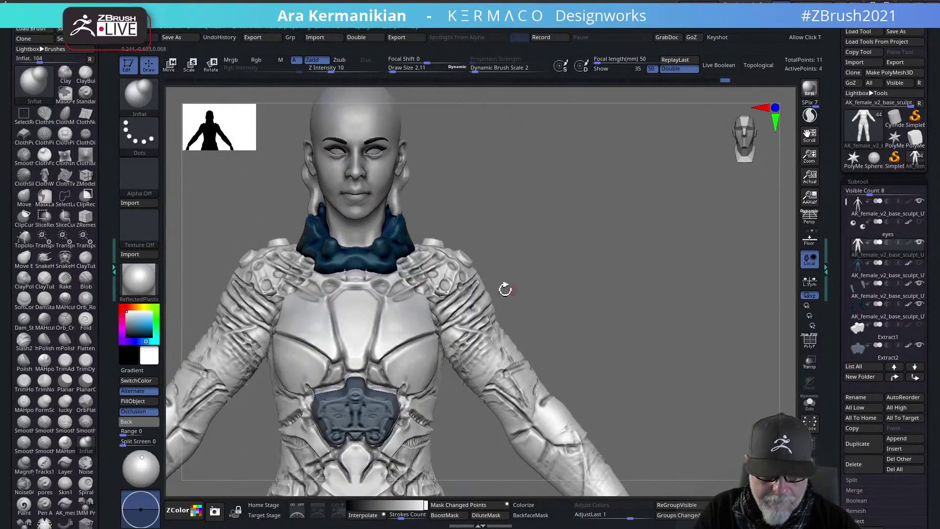
{"action": "left_click_drag", "start_coordinate": [570, 265], "coordinate": [512, 316], "text": "alt"}
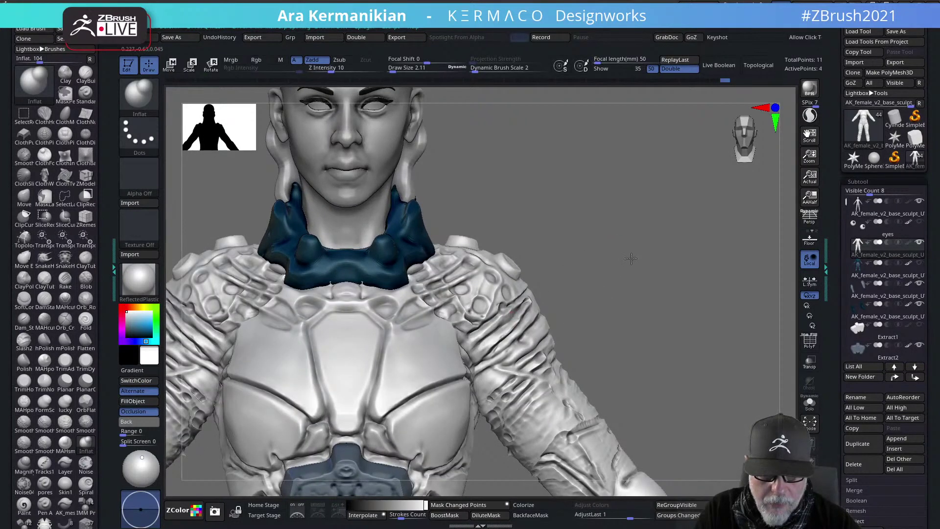
{"action": "left_click_drag", "start_coordinate": [631, 258], "coordinate": [629, 299], "text": "alt"}
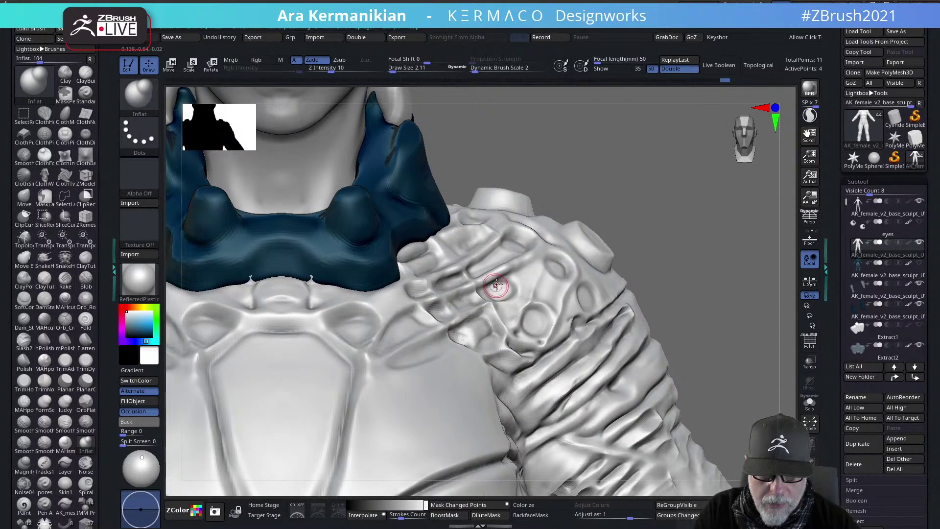
{"action": "key", "text": "shift"}
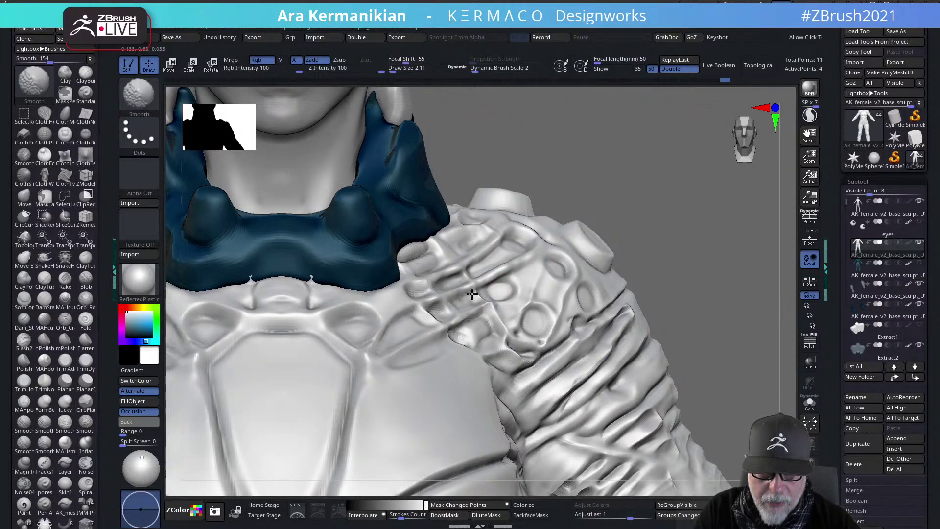
{"action": "mouse_move", "coordinate": [484, 296]}
{"action": "left_mouse_down", "text": "shift"}
{"action": "mouse_move", "coordinate": [509, 295]}
{"action": "mouse_move", "coordinate": [508, 285]}
{"action": "mouse_move", "coordinate": [501, 289]}
{"action": "mouse_move", "coordinate": [535, 298]}
{"action": "left_mouse_up", "text": "shift"}
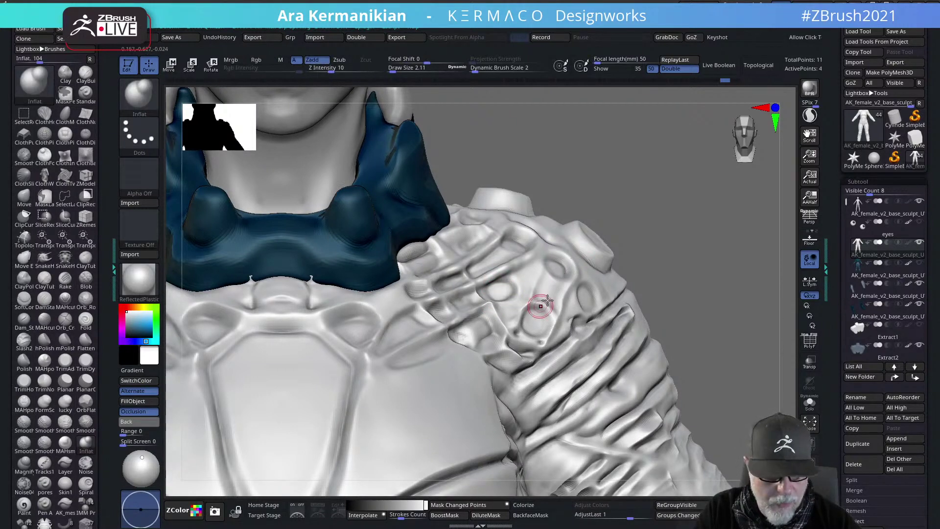
Flatten the small round detail on the front of the shoulder using the hPolish brush at draw size 3.1756
{"action": "right_click", "coordinate": [560, 286]}
{"action": "left_click", "coordinate": [619, 317]}
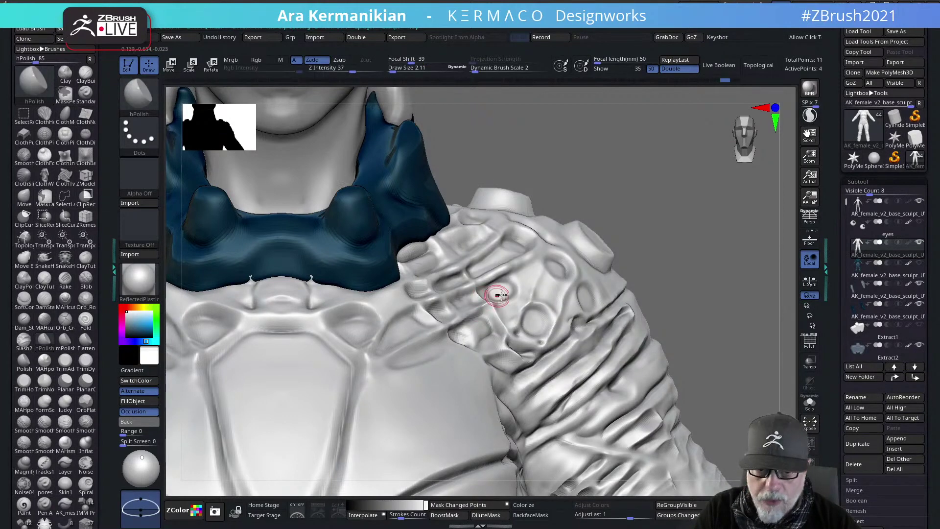
{"action": "key", "text": "s"}
{"action": "left_click_drag", "start_coordinate": [509, 294], "coordinate": [504, 291]}
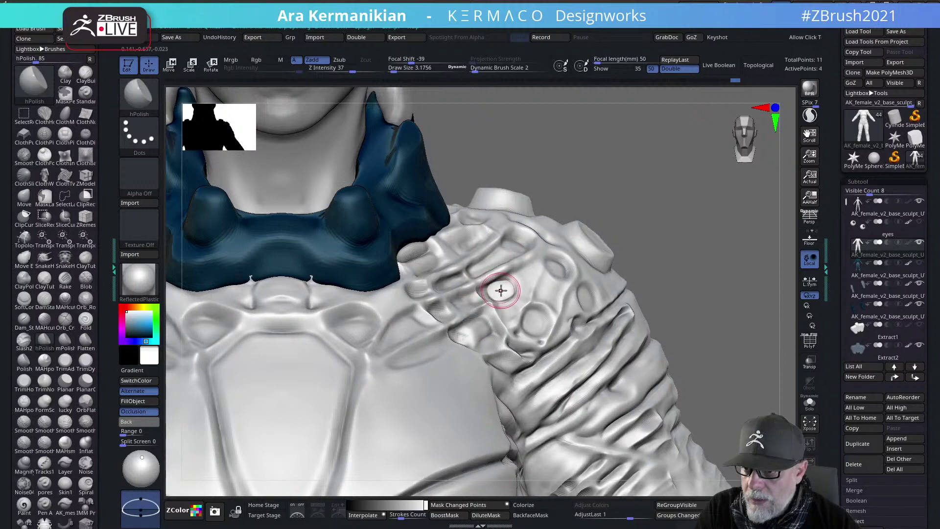
Smooth away the remaining outline of the flattened round detail on the shoulder
{"action": "key", "text": "shift"}
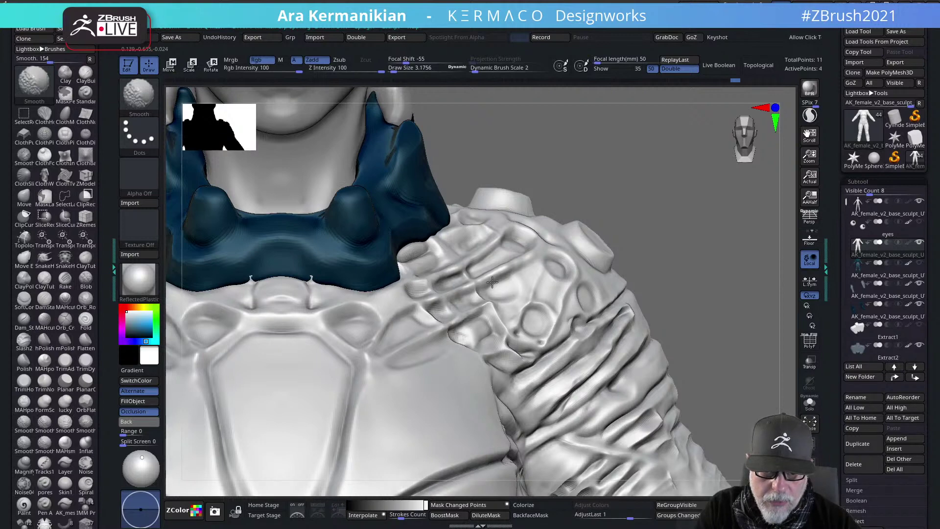
{"action": "left_click_drag", "start_coordinate": [491, 285], "coordinate": [508, 287], "text": "shift"}
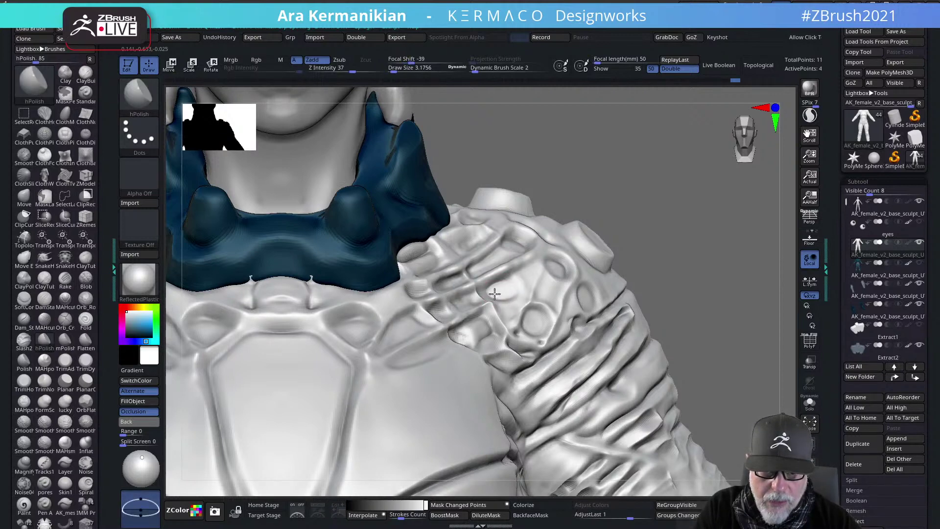
{"action": "left_click_drag", "start_coordinate": [495, 290], "coordinate": [509, 282], "text": "shift"}
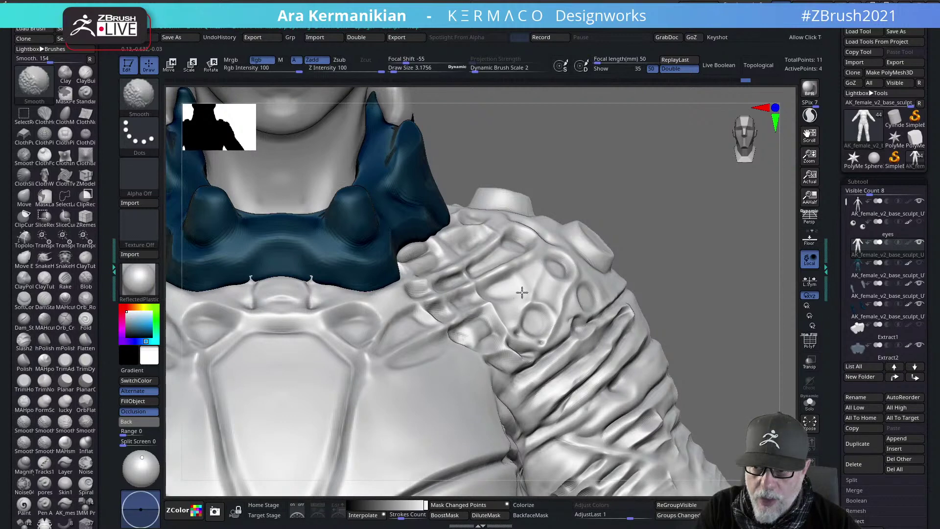
Polish the cleared area between the shoulder ridges into a flat plane with hPolish
{"action": "key", "text": "shift+d"}
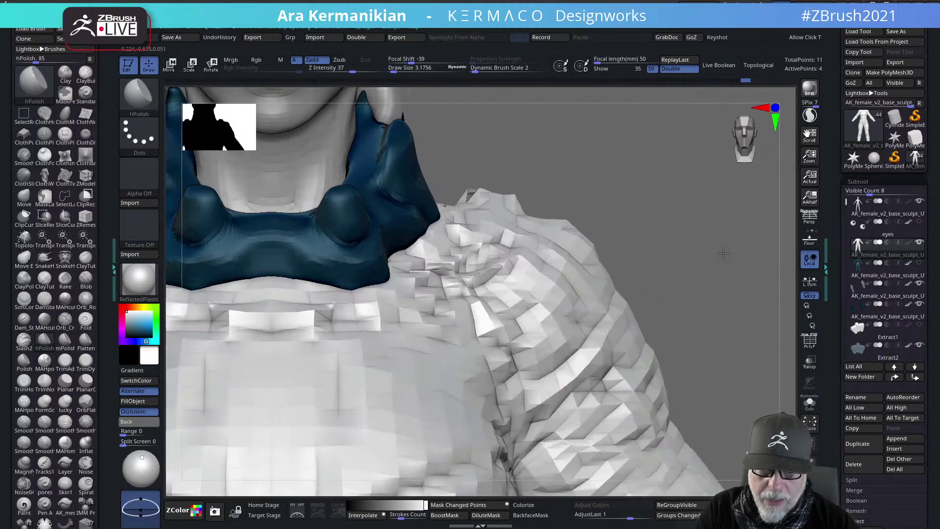
{"action": "mouse_move", "coordinate": [723, 253]}
{"action": "left_mouse_down", "text": "alt"}
{"action": "mouse_move", "coordinate": [672, 260]}
{"action": "mouse_move", "coordinate": [770, 257]}
{"action": "left_mouse_up", "text": "alt"}
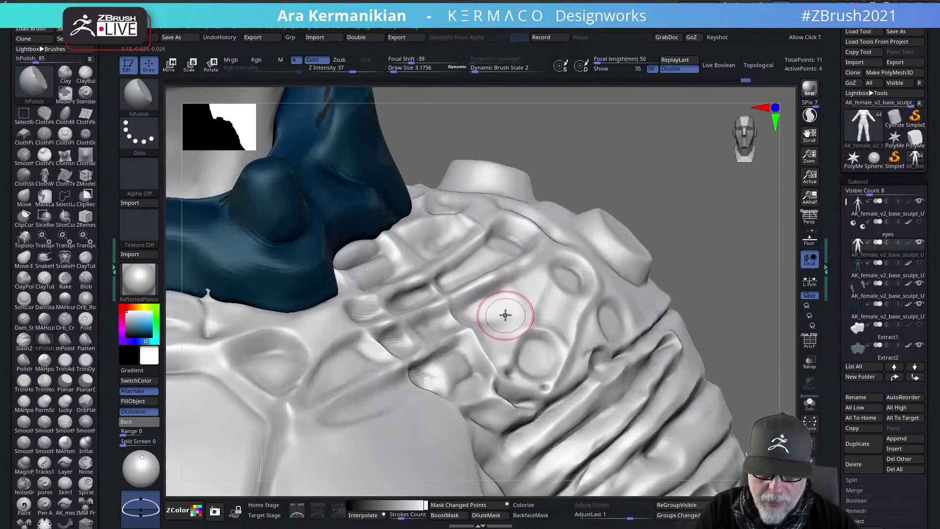
{"action": "mouse_move", "coordinate": [505, 314]}
{"action": "left_mouse_down"}
{"action": "mouse_move", "coordinate": [489, 300]}
{"action": "mouse_move", "coordinate": [509, 286]}
{"action": "mouse_move", "coordinate": [481, 307]}
{"action": "left_mouse_up"}
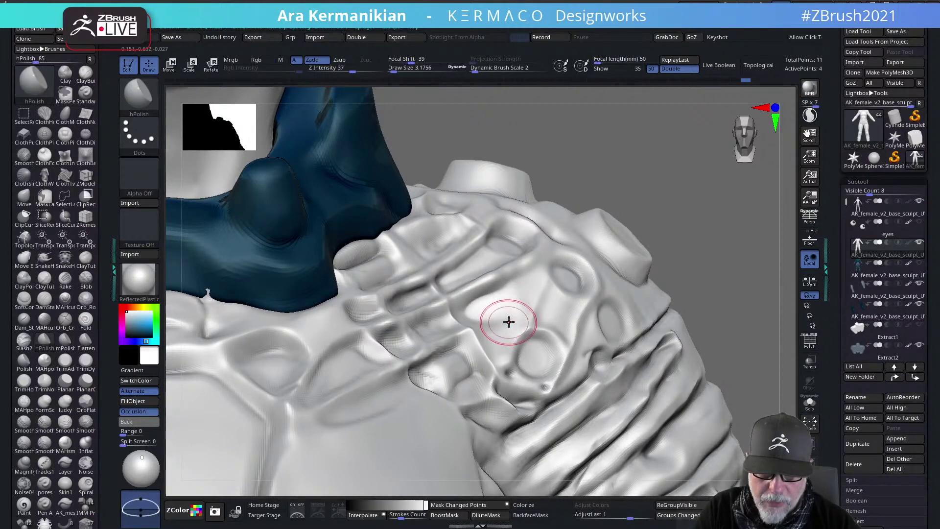
Carve the outline of a triangular panel into the cleared shoulder area with the DamStandard brush, smoothing around its edges
{"action": "right_click", "coordinate": [498, 317]}
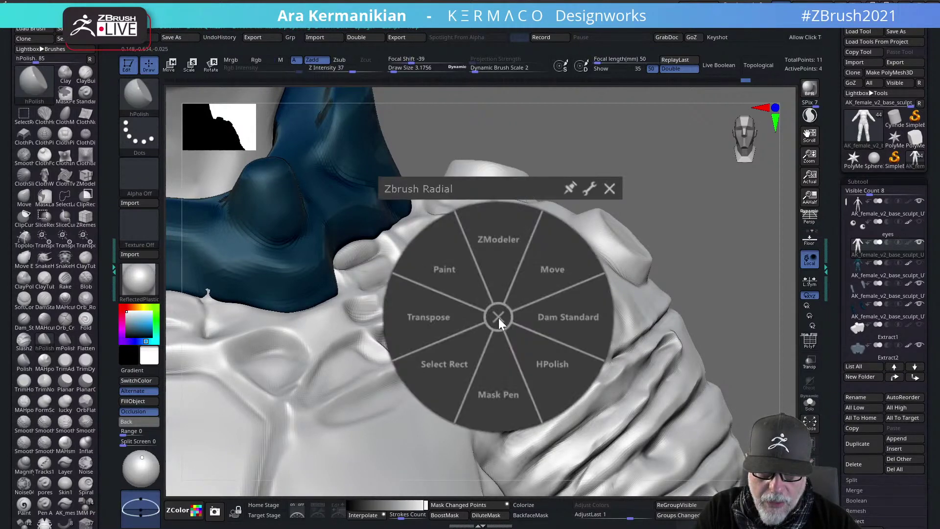
{"action": "left_click", "coordinate": [554, 317]}
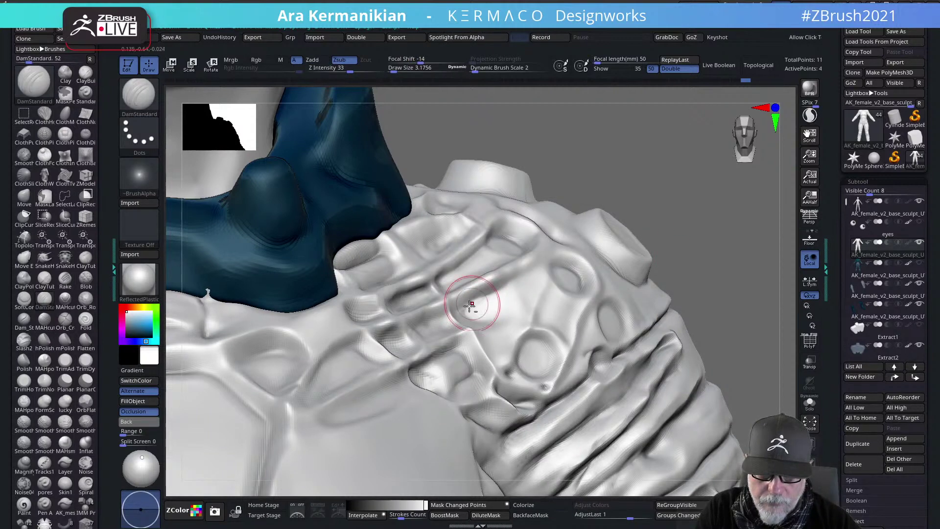
{"action": "key", "text": "shift"}
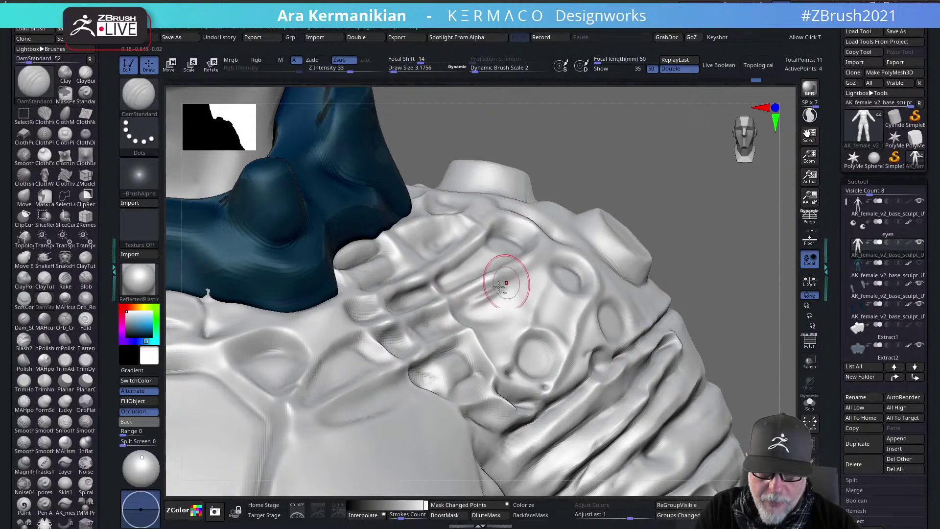
{"action": "key", "text": "shift"}
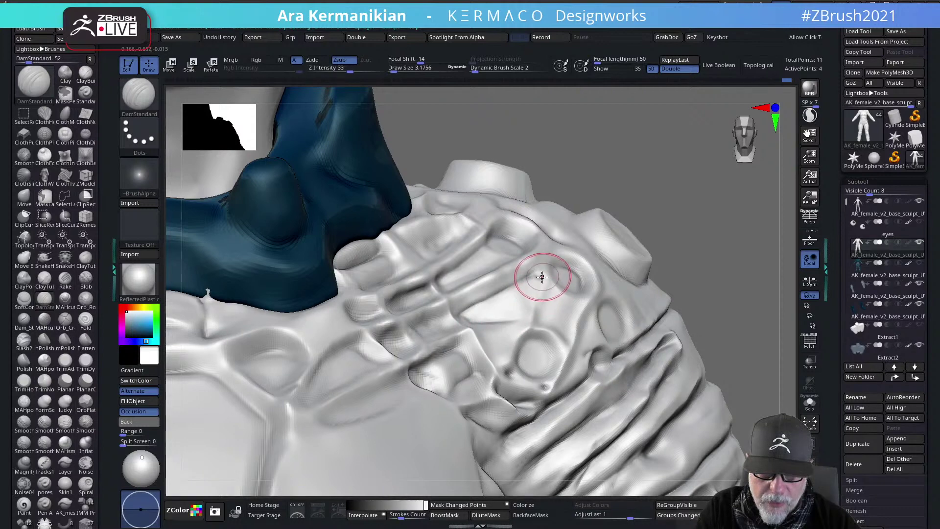
{"action": "left_click_drag", "start_coordinate": [538, 276], "coordinate": [525, 306]}
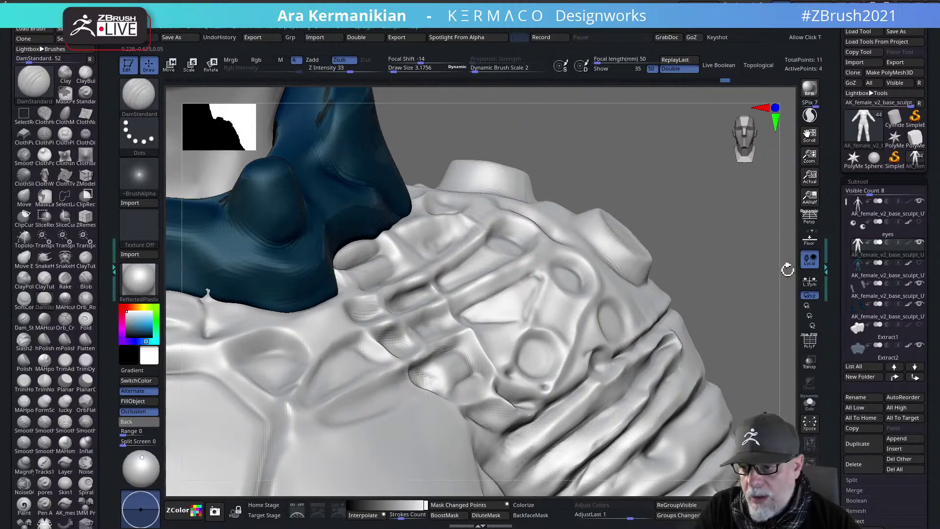
Sharpen the triangular panel's upper, outer and lower edges with DamStandard, softening rough creases with Smooth
{"action": "left_click_drag", "start_coordinate": [787, 266], "coordinate": [714, 253]}
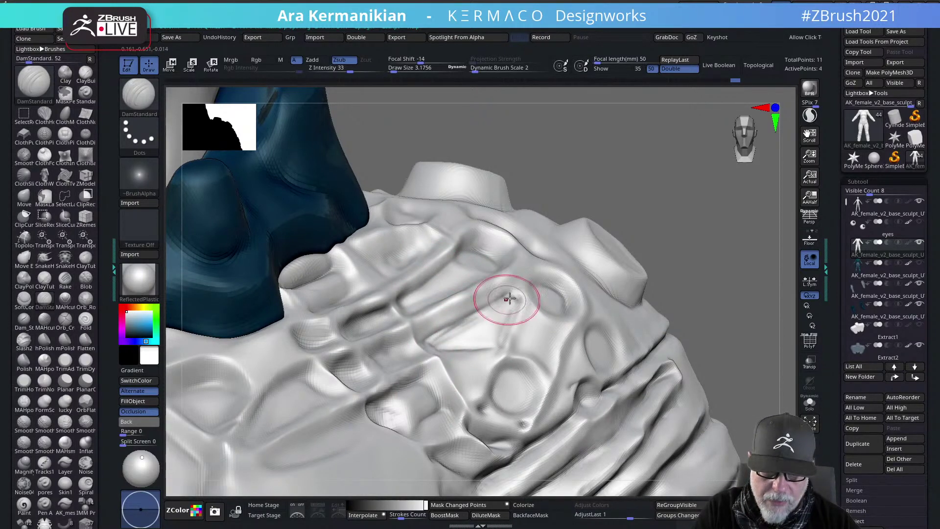
{"action": "left_click_drag", "start_coordinate": [439, 350], "coordinate": [510, 302]}
{"action": "left_click_drag", "start_coordinate": [481, 342], "coordinate": [501, 322]}
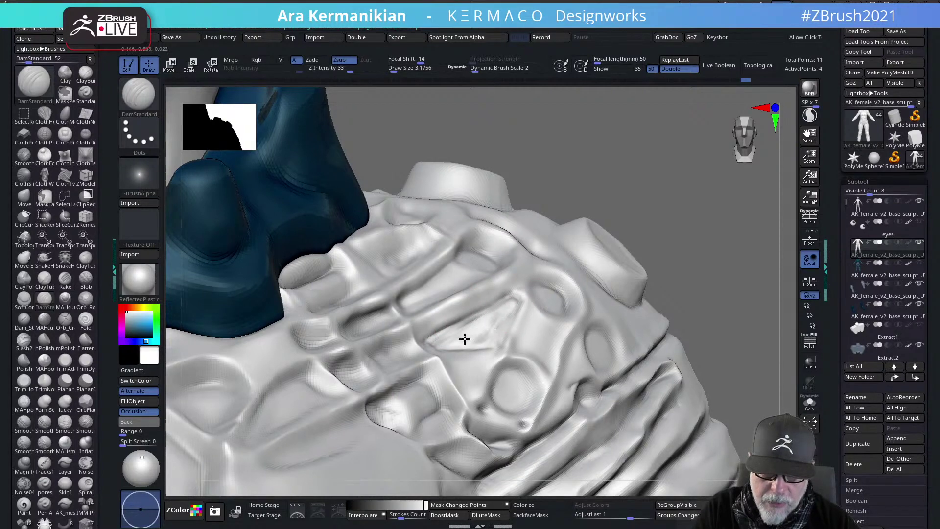
{"action": "key", "text": "shift"}
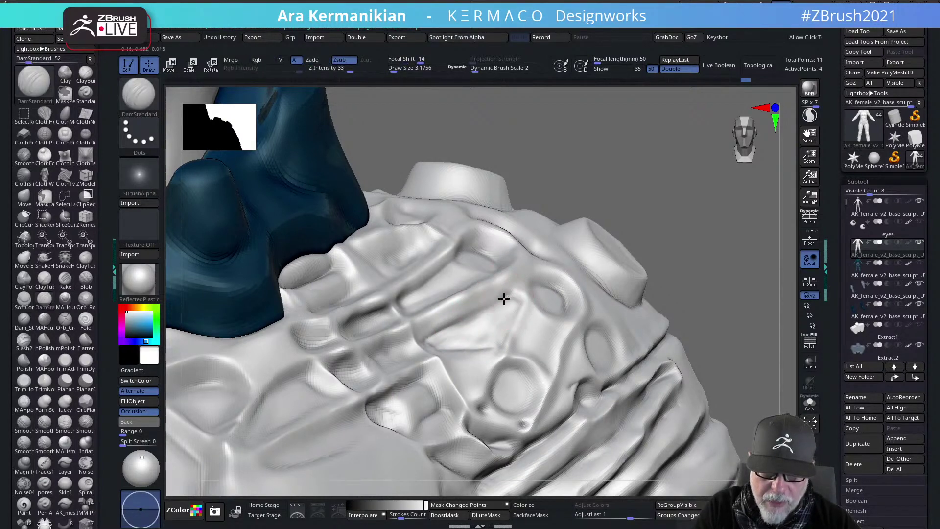
{"action": "key", "text": "shift"}
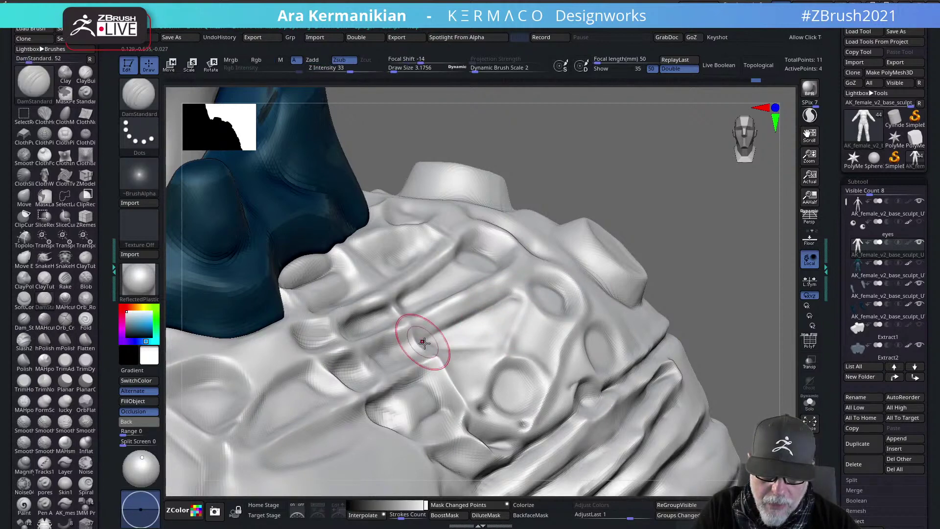
{"action": "left_click_drag", "start_coordinate": [458, 351], "coordinate": [507, 342]}
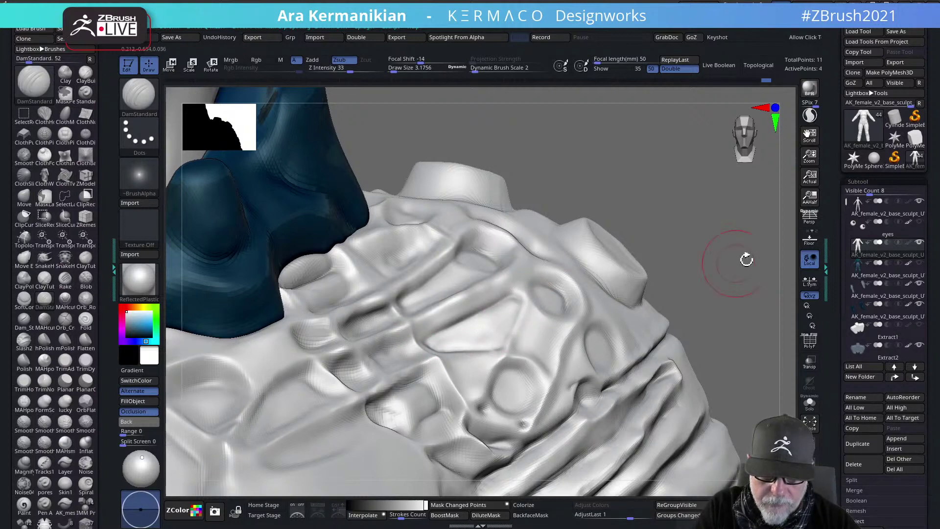
Refine the rim of the round recess just below the triangular shoulder panel with DamStandard and Smooth
{"action": "key", "text": "f"}
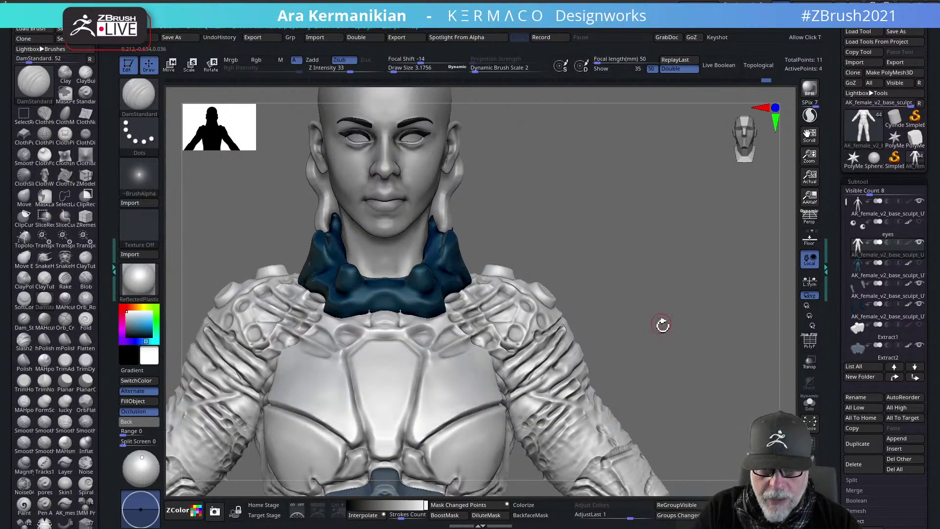
{"action": "left_click_drag", "start_coordinate": [621, 270], "coordinate": [661, 316], "text": "alt"}
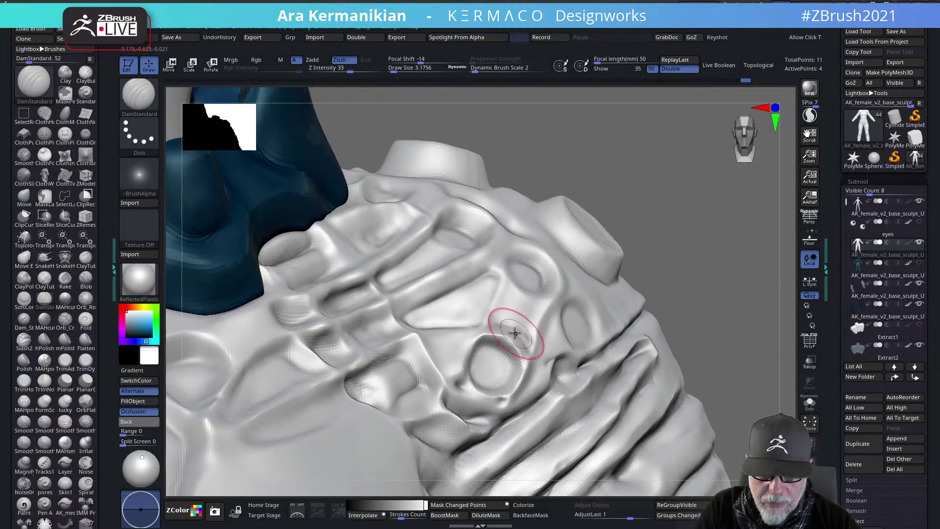
{"action": "key", "text": "shift"}
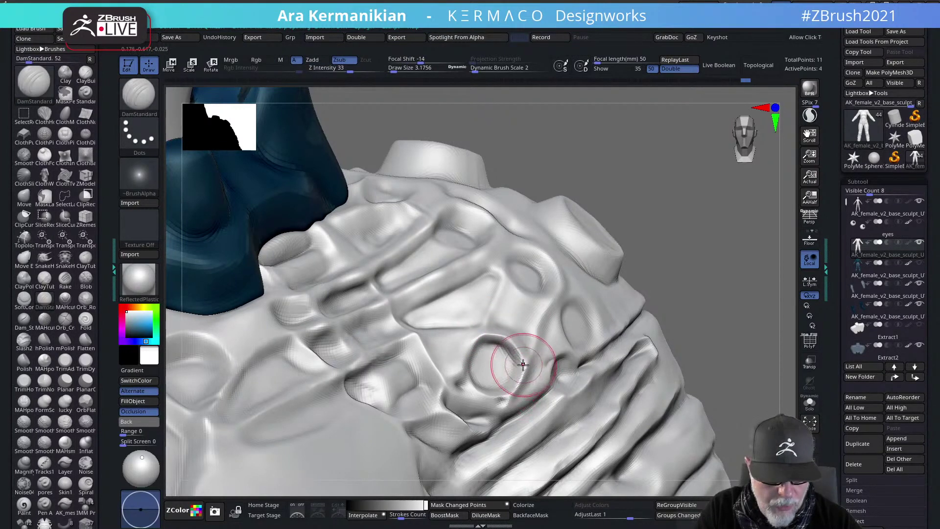
Reshape the rim of the round recess below the triangular panel with the Move brush
{"action": "key", "text": "b"}
{"action": "key", "text": "m"}
{"action": "key", "text": "v"}
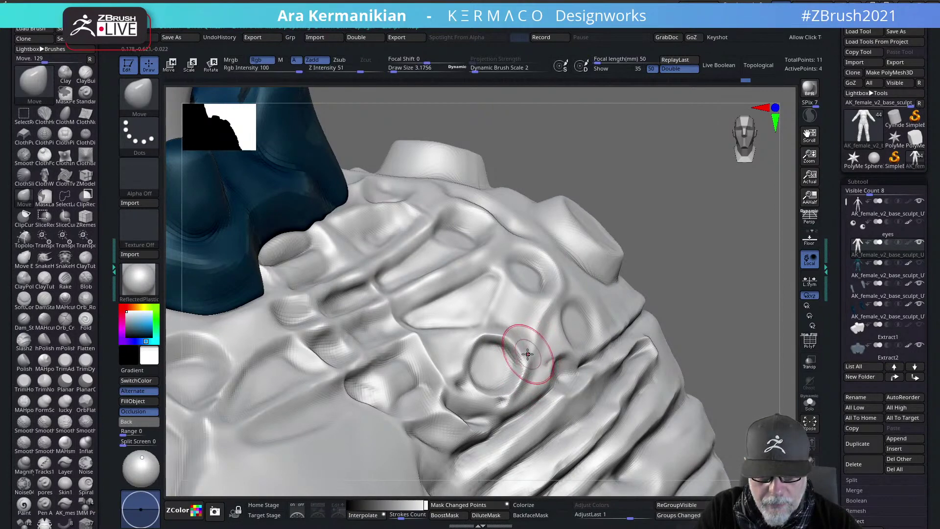
{"action": "left_click_drag", "start_coordinate": [528, 354], "coordinate": [512, 342]}
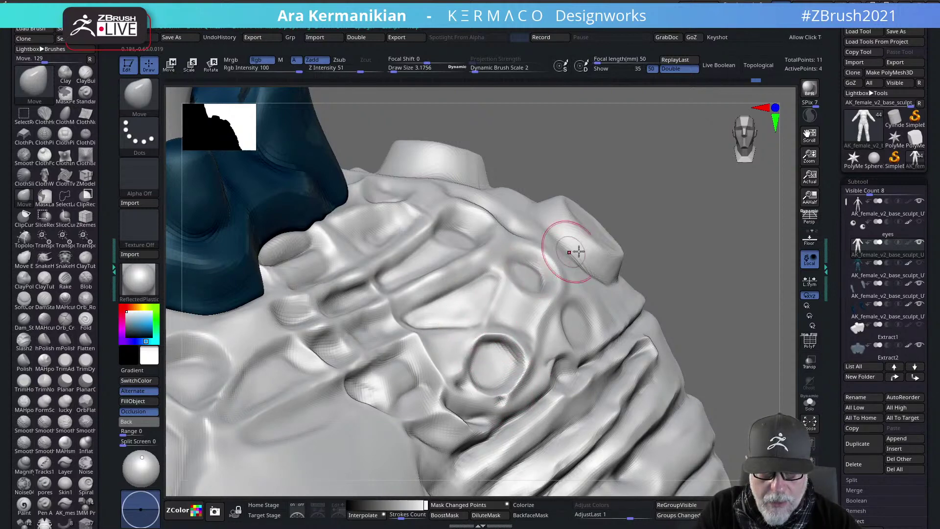
Smooth the surface around the base of the raised round stud beside the shoulder recesses
{"action": "right_click_drag", "start_coordinate": [575, 251], "coordinate": [526, 281]}
{"action": "mouse_move", "coordinate": [547, 260]}
{"action": "left_mouse_down", "text": "shift"}
{"action": "mouse_move", "coordinate": [558, 275]}
{"action": "mouse_move", "coordinate": [535, 261]}
{"action": "left_mouse_up", "text": "shift"}
{"action": "left_click_drag", "start_coordinate": [535, 261], "coordinate": [575, 274], "text": "shift"}
{"action": "left_click_drag", "start_coordinate": [756, 198], "coordinate": [650, 237]}
{"action": "right_click_drag", "start_coordinate": [650, 237], "coordinate": [466, 310]}
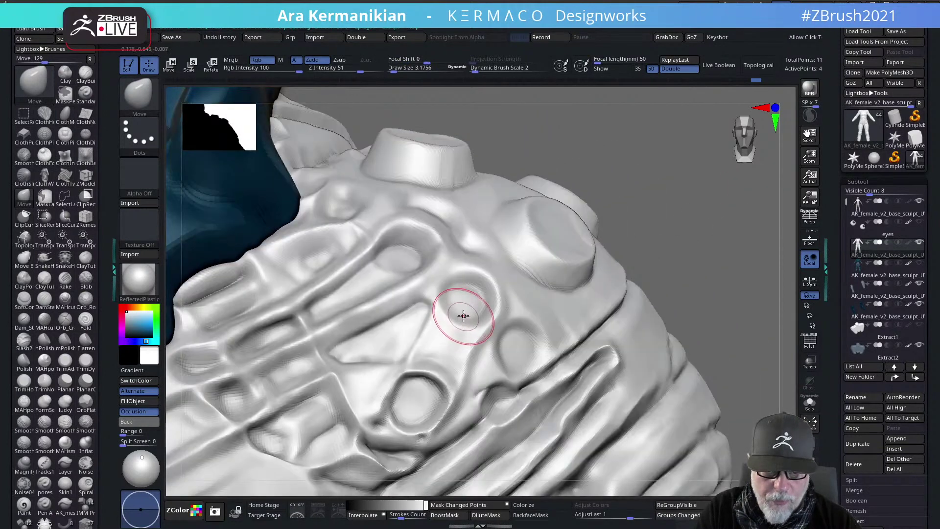
Flatten the floors of the three small round shoulder recesses with hPolish, using a draw size of about 2.6
{"action": "right_click", "coordinate": [457, 304]}
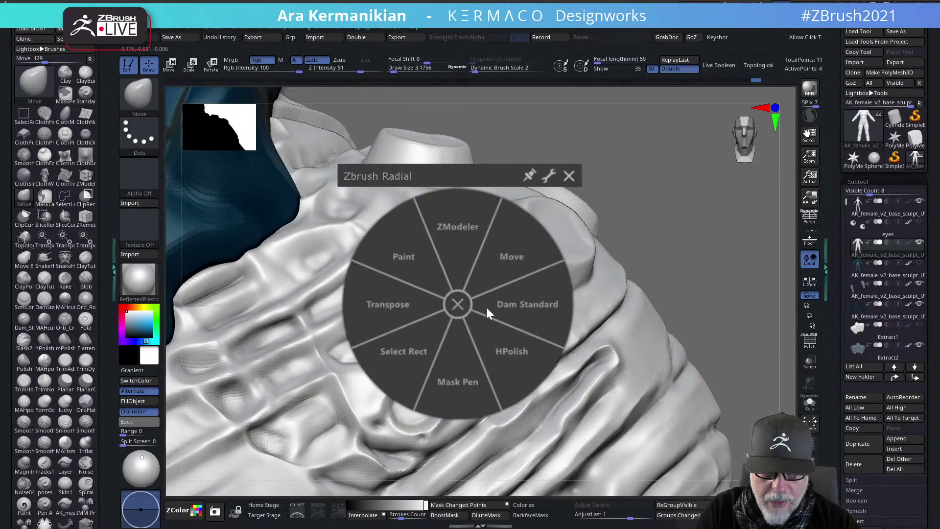
{"action": "left_click", "coordinate": [512, 359]}
{"action": "key", "text": "s"}
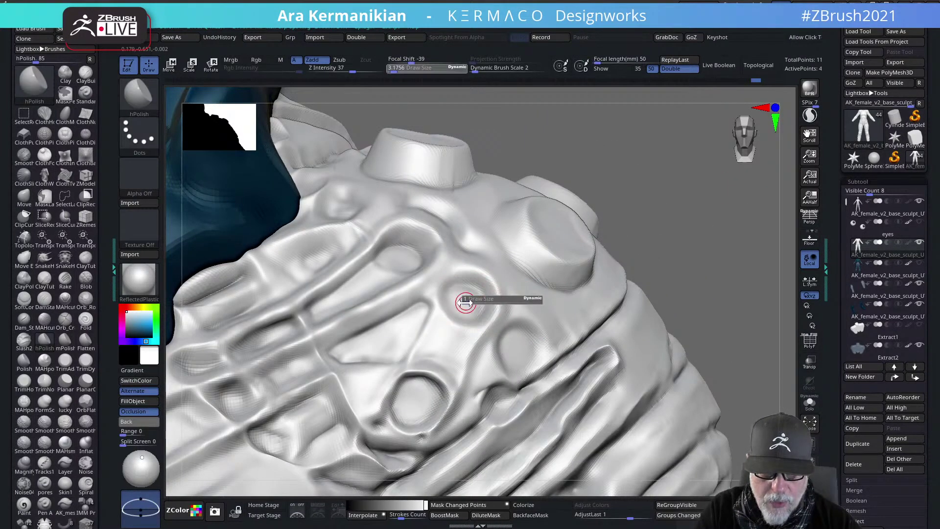
{"action": "left_click_drag", "start_coordinate": [466, 302], "coordinate": [462, 300]}
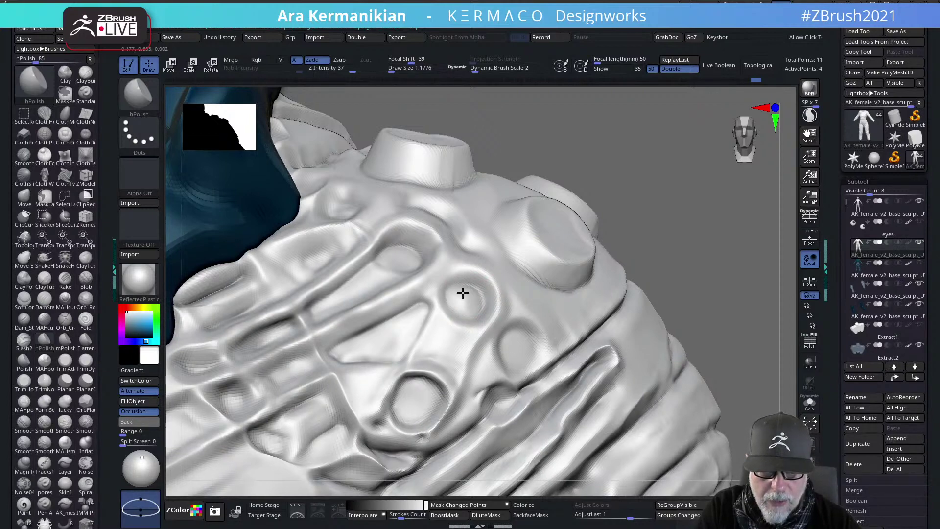
{"action": "mouse_move", "coordinate": [462, 293]}
{"action": "left_mouse_down"}
{"action": "mouse_move", "coordinate": [460, 302]}
{"action": "mouse_move", "coordinate": [470, 297]}
{"action": "left_mouse_up"}
{"action": "key", "text": "s"}
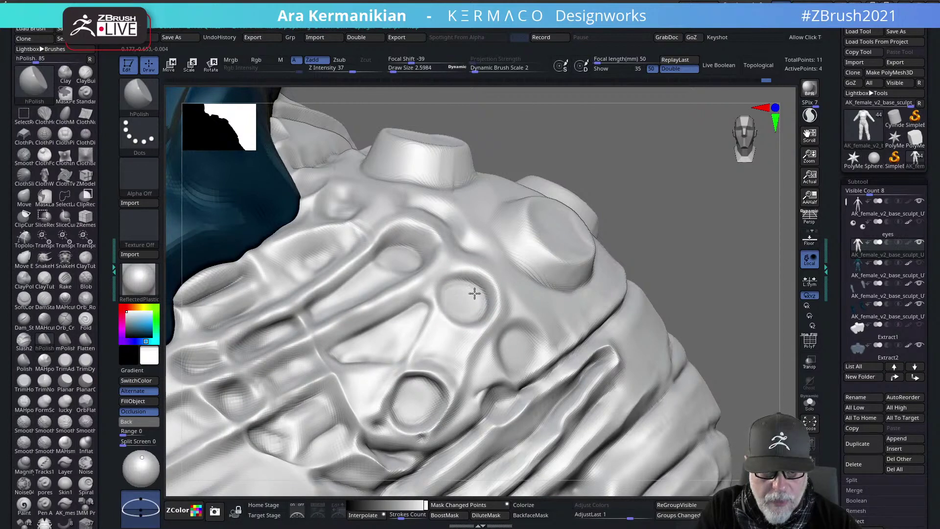
{"action": "left_click_drag", "start_coordinate": [396, 257], "coordinate": [406, 262]}
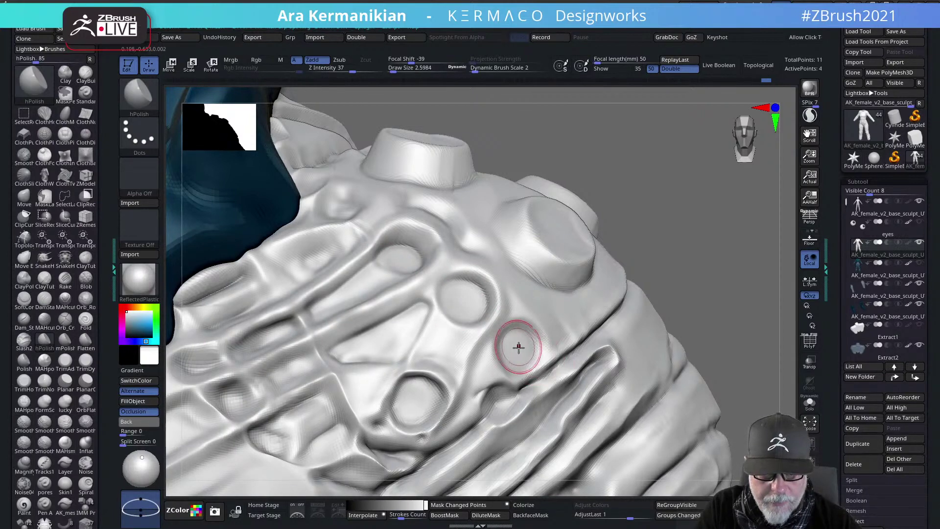
{"action": "mouse_move", "coordinate": [519, 349]}
{"action": "left_mouse_down"}
{"action": "mouse_move", "coordinate": [510, 350]}
{"action": "mouse_move", "coordinate": [531, 346]}
{"action": "left_mouse_up"}
Flatten the cap of the raised stud nearest the neck with hPolish at draw size about 9.7, smoothing its rim
{"action": "left_click_drag", "start_coordinate": [741, 289], "coordinate": [646, 284], "text": "alt"}
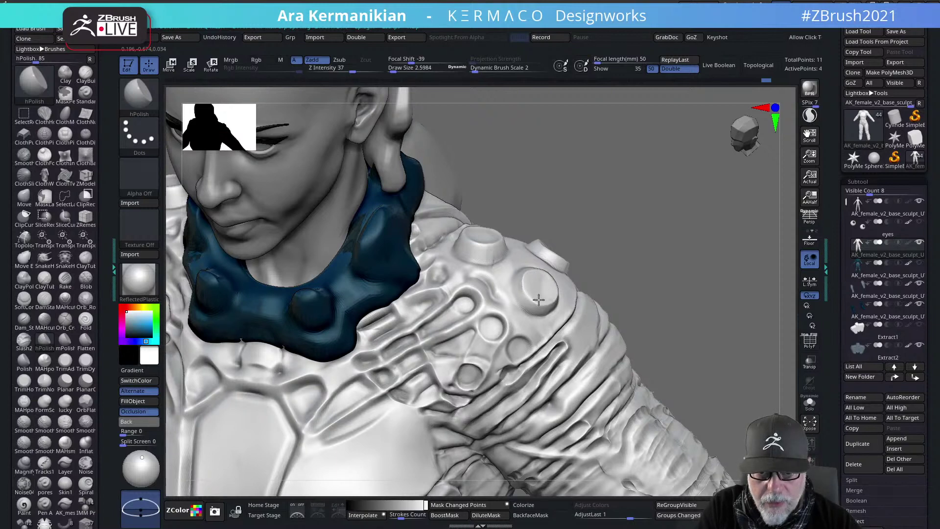
{"action": "left_click_drag", "start_coordinate": [645, 217], "coordinate": [631, 276]}
{"action": "mouse_move", "coordinate": [636, 178]}
{"action": "left_mouse_down", "text": "alt"}
{"action": "mouse_move", "coordinate": [612, 257]}
{"action": "mouse_move", "coordinate": [636, 293]}
{"action": "left_mouse_up", "text": "alt"}
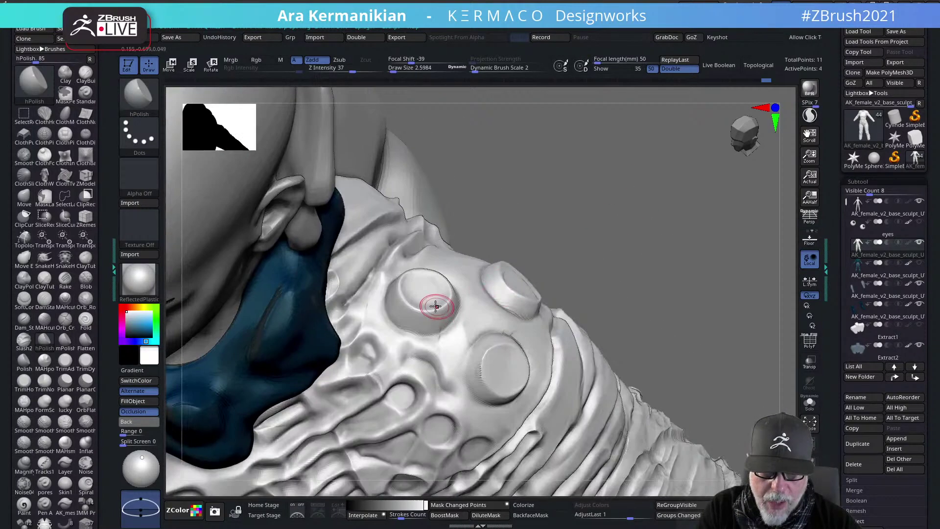
{"action": "key", "text": "s"}
{"action": "left_click_drag", "start_coordinate": [424, 295], "coordinate": [427, 299]}
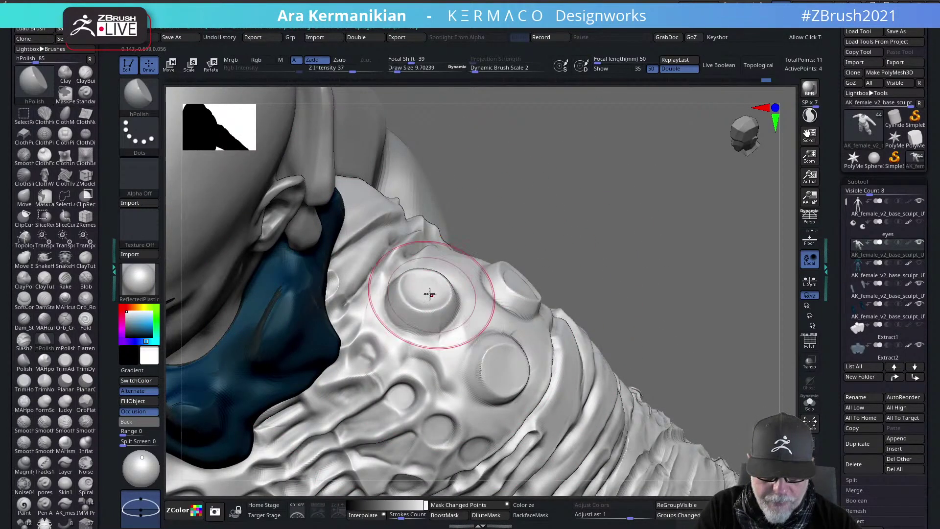
{"action": "key", "text": "shift"}
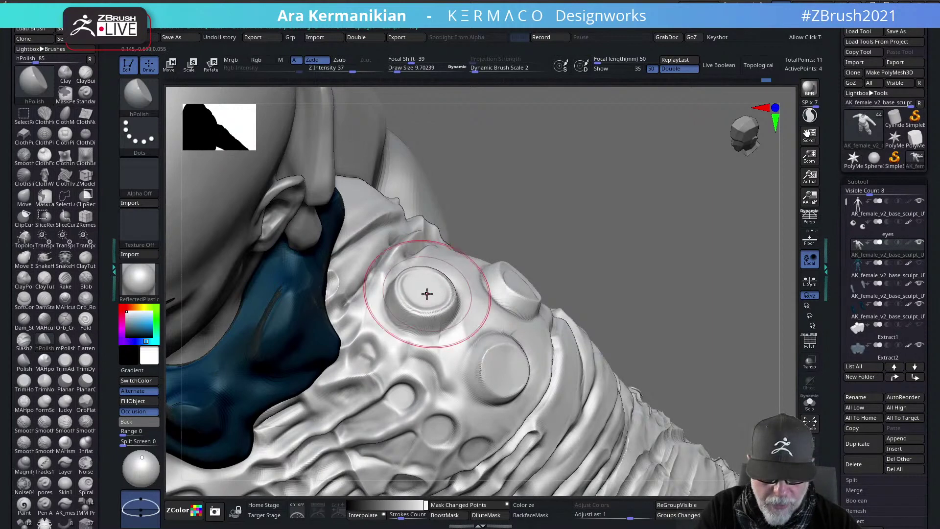
{"action": "mouse_move", "coordinate": [398, 295]}
{"action": "left_mouse_down", "text": "shift"}
{"action": "mouse_move", "coordinate": [439, 295]}
{"action": "mouse_move", "coordinate": [407, 296]}
{"action": "left_mouse_up", "text": "shift"}
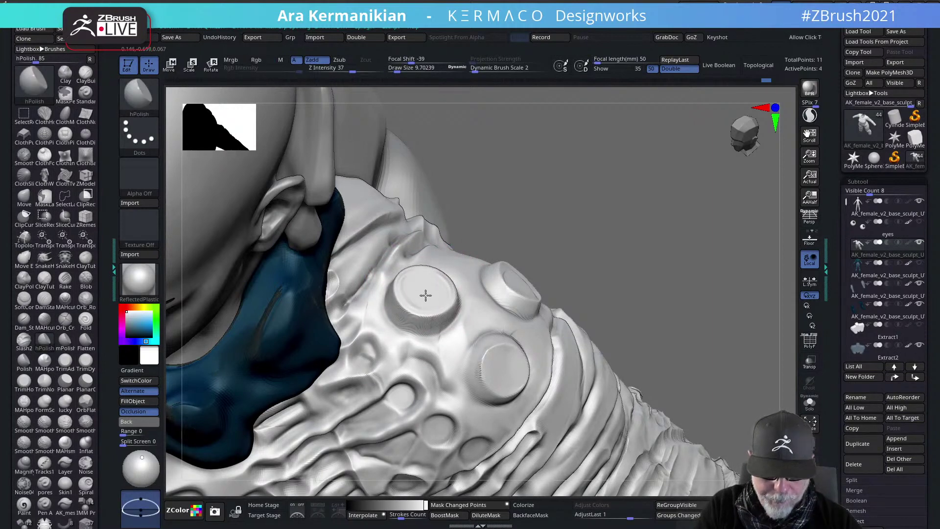
{"action": "mouse_move", "coordinate": [424, 282]}
{"action": "left_mouse_down"}
{"action": "mouse_move", "coordinate": [406, 294]}
{"action": "mouse_move", "coordinate": [407, 315]}
{"action": "mouse_move", "coordinate": [440, 316]}
{"action": "left_mouse_up"}
Flatten the cap of the rear raised shoulder stud with hPolish and smooth its rim and sides
{"action": "left_click_drag", "start_coordinate": [661, 255], "coordinate": [595, 261]}
{"action": "mouse_move", "coordinate": [545, 276]}
{"action": "left_mouse_down"}
{"action": "mouse_move", "coordinate": [525, 271]}
{"action": "mouse_move", "coordinate": [538, 280]}
{"action": "left_mouse_up"}
{"action": "left_click_drag", "start_coordinate": [545, 282], "coordinate": [552, 270]}
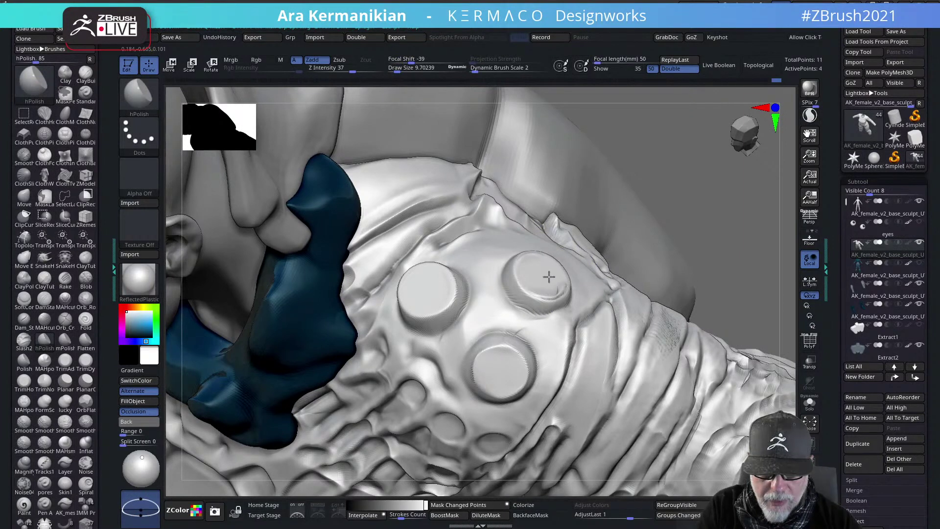
{"action": "key", "text": "shift"}
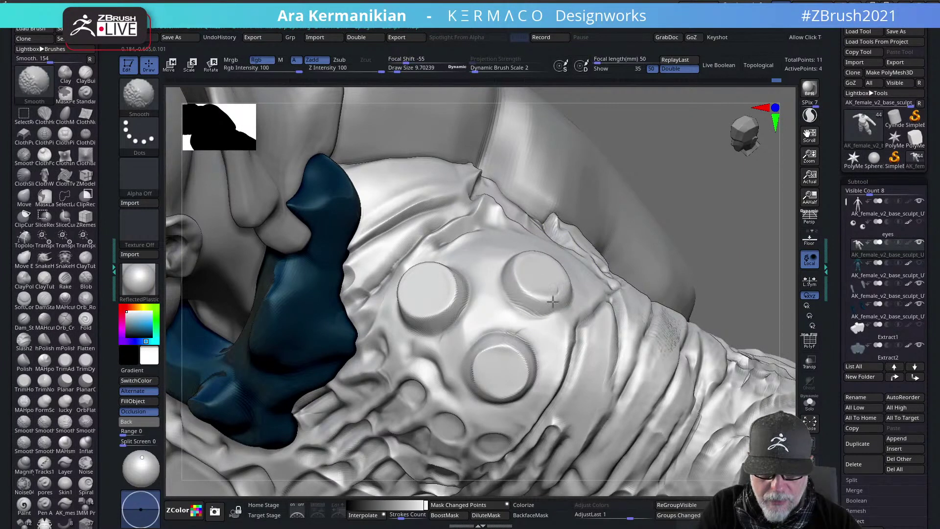
{"action": "left_click_drag", "start_coordinate": [552, 295], "coordinate": [537, 304], "text": "shift"}
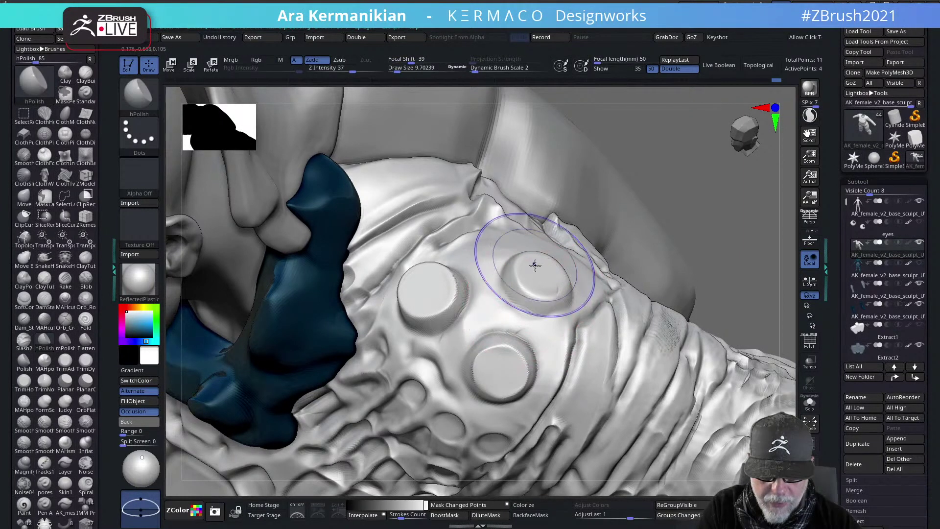
{"action": "left_click_drag", "start_coordinate": [536, 265], "coordinate": [565, 281], "text": "shift"}
Examine the refined shoulders against the torso and the full figure from the front
{"action": "left_click_drag", "start_coordinate": [721, 245], "coordinate": [647, 227], "text": "alt"}
{"action": "left_click_drag", "start_coordinate": [717, 270], "coordinate": [737, 252]}
{"action": "left_click_drag", "start_coordinate": [560, 160], "coordinate": [652, 179]}
{"action": "mouse_move", "coordinate": [674, 256]}
{"action": "left_mouse_down", "text": "alt"}
{"action": "mouse_move", "coordinate": [627, 237]}
{"action": "mouse_move", "coordinate": [761, 305]}
{"action": "left_mouse_up", "text": "alt"}
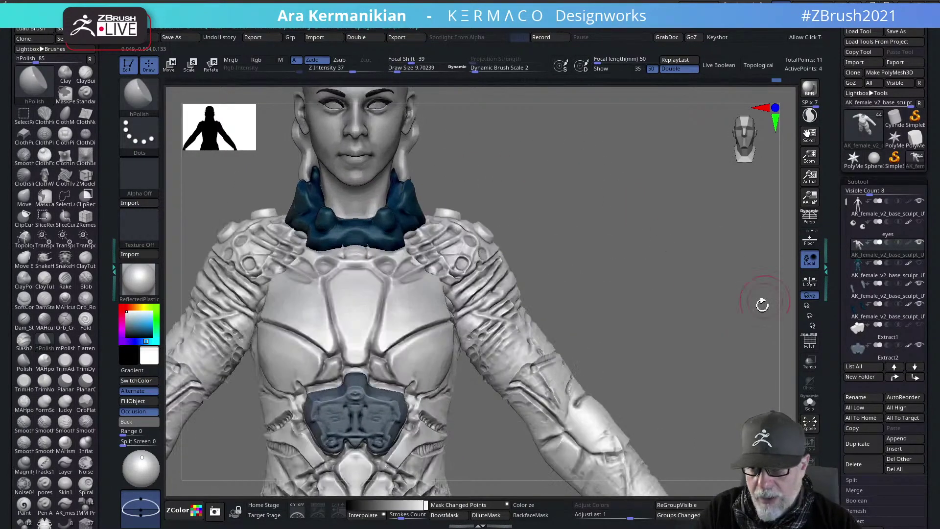
{"action": "left_click_drag", "start_coordinate": [661, 277], "coordinate": [695, 323], "text": "alt"}
{"action": "left_click_drag", "start_coordinate": [717, 268], "coordinate": [678, 270], "text": "alt"}
{"action": "key", "text": "f"}
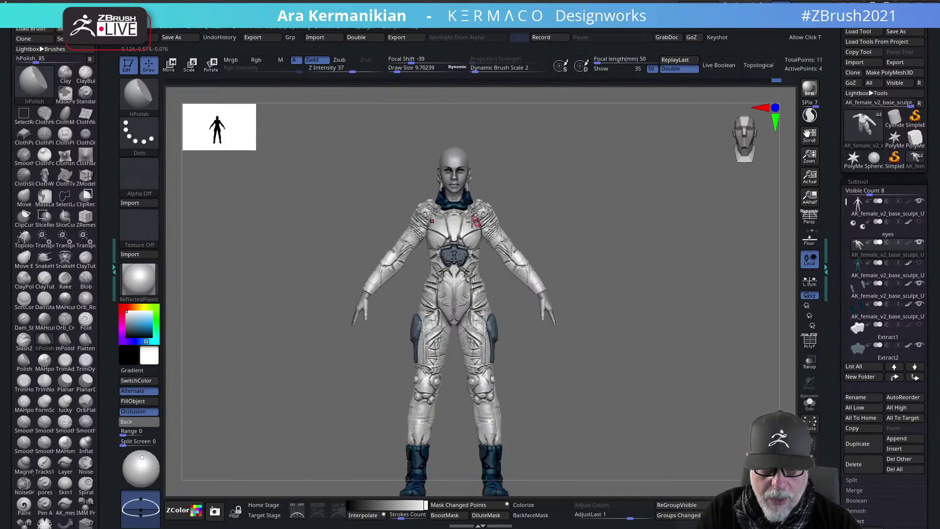
Flatten the wrinkled front of the upper arm down toward the inner elbow with hPolish
{"action": "key", "text": "shift+d"}
{"action": "left_click_drag", "start_coordinate": [602, 201], "coordinate": [759, 329], "text": "alt"}
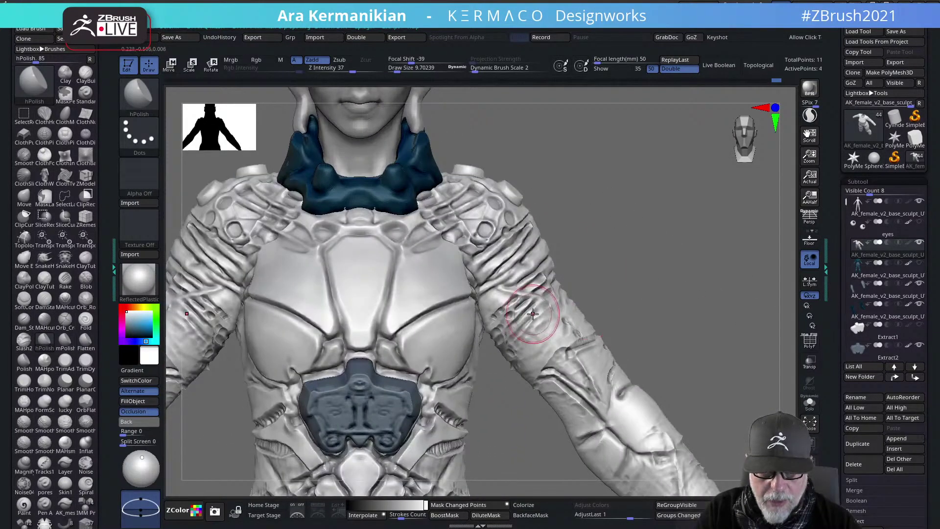
{"action": "mouse_move", "coordinate": [535, 318]}
{"action": "left_mouse_down"}
{"action": "mouse_move", "coordinate": [541, 361]}
{"action": "mouse_move", "coordinate": [540, 353]}
{"action": "left_mouse_up"}
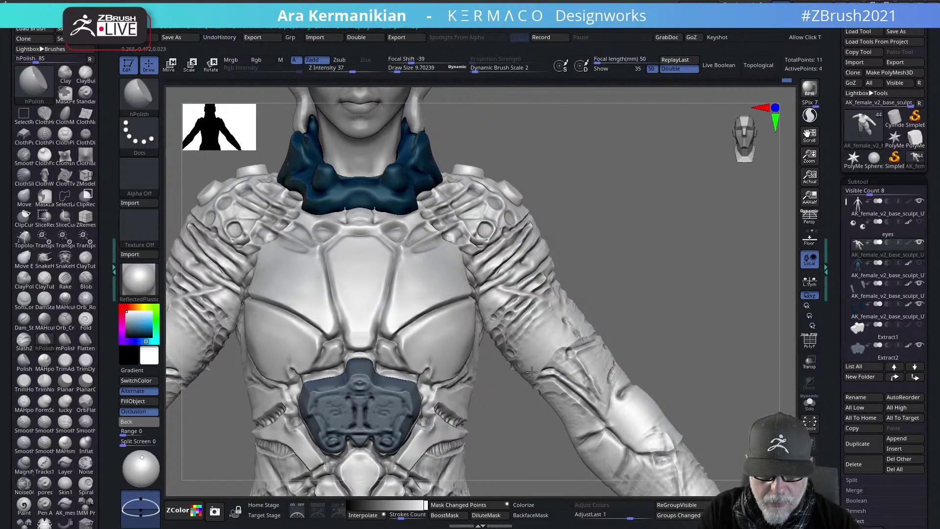
{"action": "left_click_drag", "start_coordinate": [554, 351], "coordinate": [594, 389]}
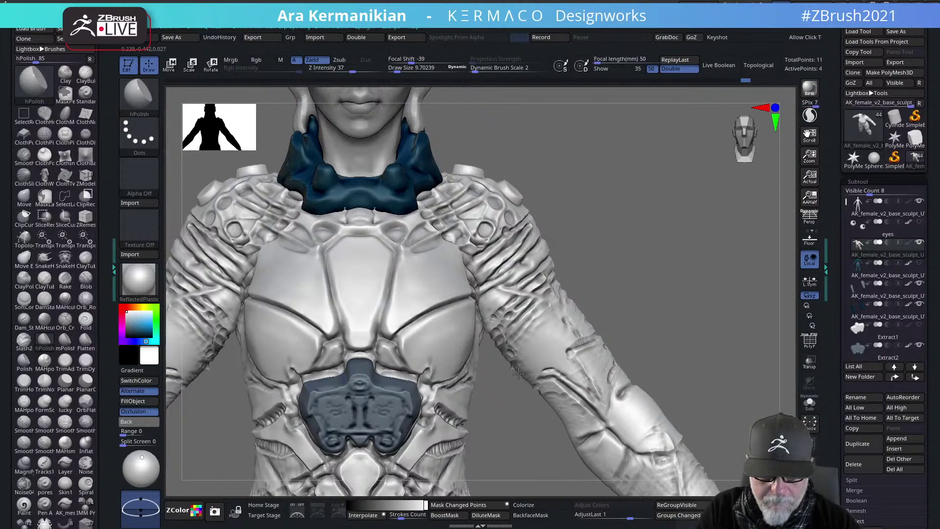
Polish away the rough folds on the underside of the upper arm with hPolish
{"action": "mouse_move", "coordinate": [636, 323]}
{"action": "left_mouse_down"}
{"action": "mouse_move", "coordinate": [688, 258]}
{"action": "mouse_move", "coordinate": [670, 268]}
{"action": "mouse_move", "coordinate": [709, 274]}
{"action": "mouse_move", "coordinate": [487, 420]}
{"action": "left_mouse_up"}
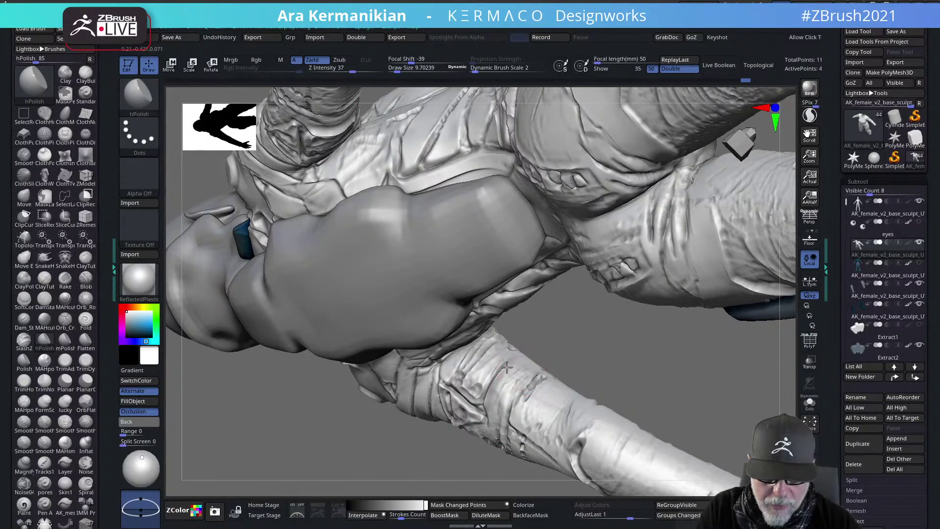
{"action": "mouse_move", "coordinate": [507, 368]}
{"action": "left_mouse_down"}
{"action": "mouse_move", "coordinate": [486, 387]}
{"action": "mouse_move", "coordinate": [507, 372]}
{"action": "left_mouse_up"}
{"action": "mouse_move", "coordinate": [497, 404]}
{"action": "left_mouse_down"}
{"action": "mouse_move", "coordinate": [482, 406]}
{"action": "mouse_move", "coordinate": [495, 404]}
{"action": "left_mouse_up"}
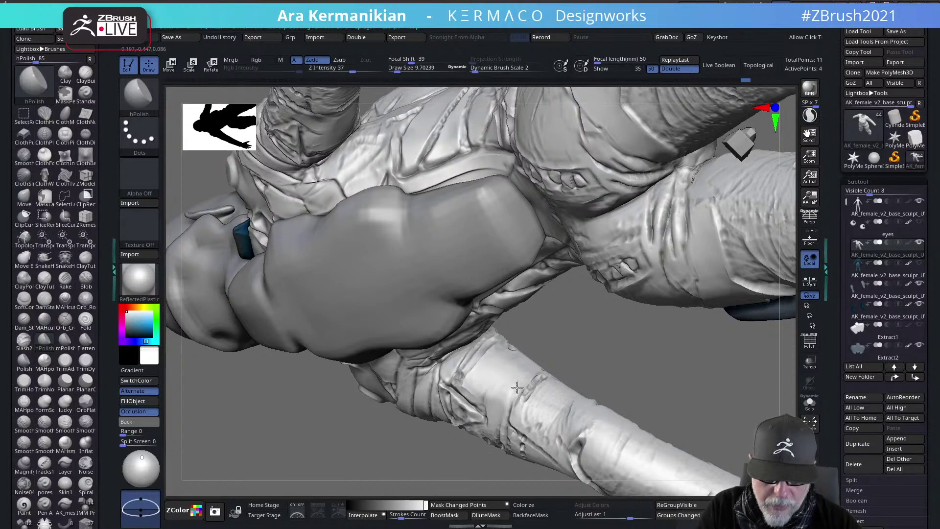
{"action": "mouse_move", "coordinate": [527, 355]}
{"action": "left_mouse_down"}
{"action": "mouse_move", "coordinate": [514, 365]}
{"action": "mouse_move", "coordinate": [542, 363]}
{"action": "left_mouse_up"}
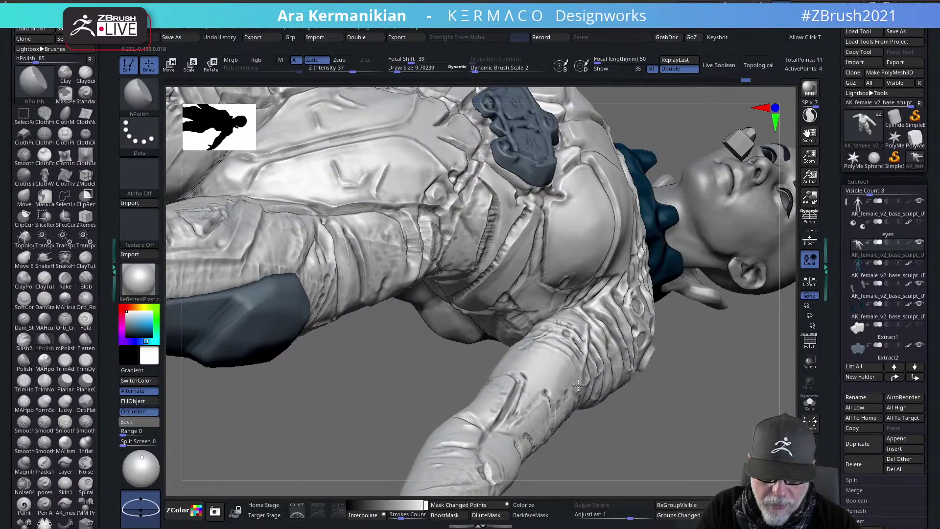
Flatten the front and outer side of the upper arm just below the shoulder folds with hPolish
{"action": "mouse_move", "coordinate": [688, 449]}
{"action": "left_mouse_down"}
{"action": "mouse_move", "coordinate": [680, 461]}
{"action": "mouse_move", "coordinate": [671, 458]}
{"action": "left_mouse_up"}
{"action": "left_click_drag", "start_coordinate": [586, 354], "coordinate": [595, 357]}
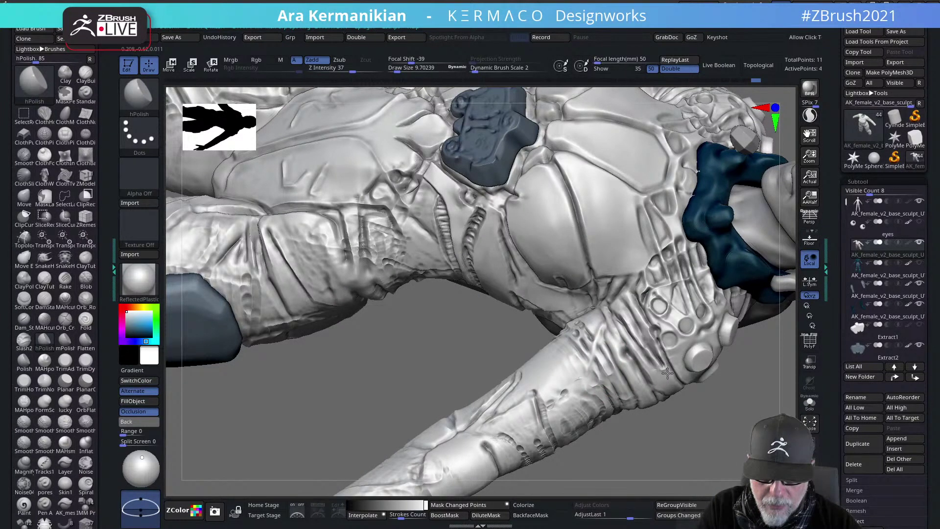
{"action": "mouse_move", "coordinate": [467, 364]}
{"action": "left_mouse_down", "text": "alt"}
{"action": "mouse_move", "coordinate": [394, 357]}
{"action": "mouse_move", "coordinate": [381, 331]}
{"action": "left_mouse_up", "text": "alt"}
{"action": "mouse_move", "coordinate": [439, 353]}
{"action": "right_mouse_down"}
{"action": "mouse_move", "coordinate": [623, 398]}
{"action": "mouse_move", "coordinate": [744, 409]}
{"action": "mouse_move", "coordinate": [718, 318]}
{"action": "mouse_move", "coordinate": [583, 260]}
{"action": "mouse_move", "coordinate": [523, 287]}
{"action": "right_mouse_up"}
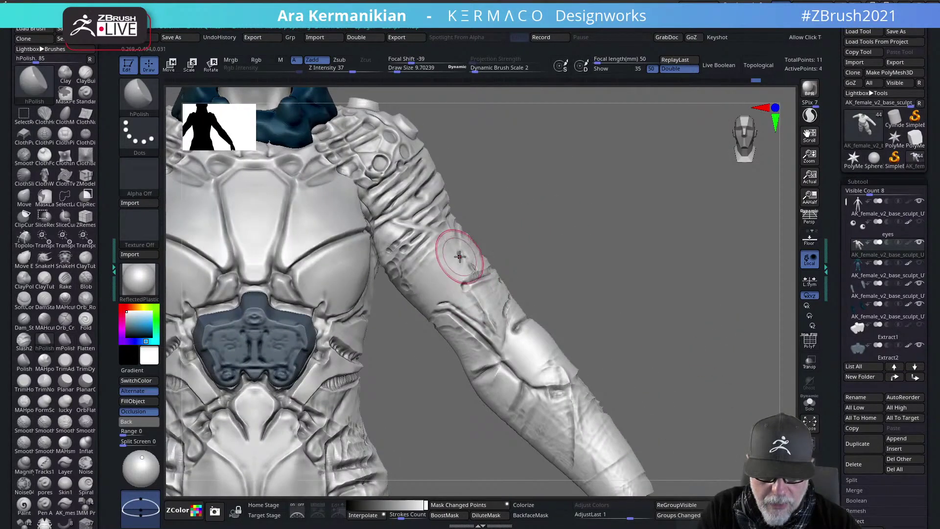
{"action": "left_click_drag", "start_coordinate": [460, 258], "coordinate": [440, 243]}
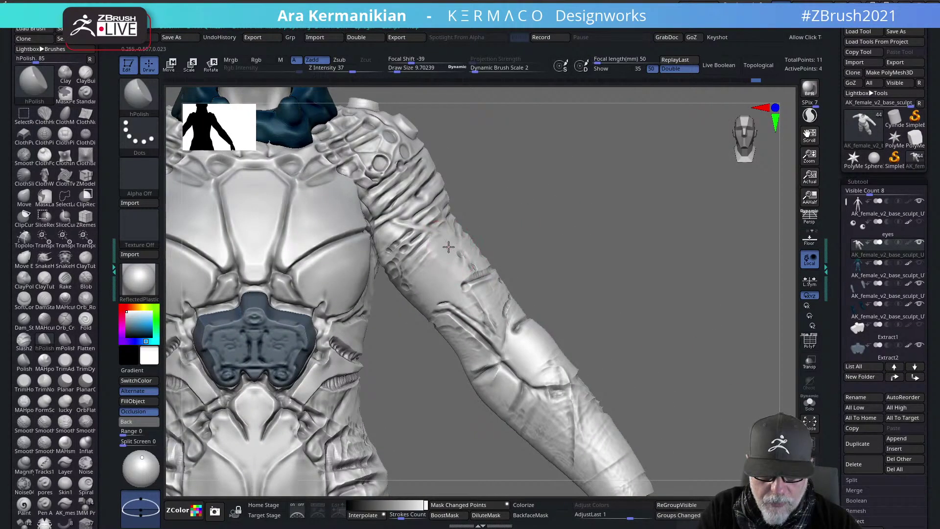
{"action": "right_click_drag", "start_coordinate": [436, 247], "coordinate": [468, 257]}
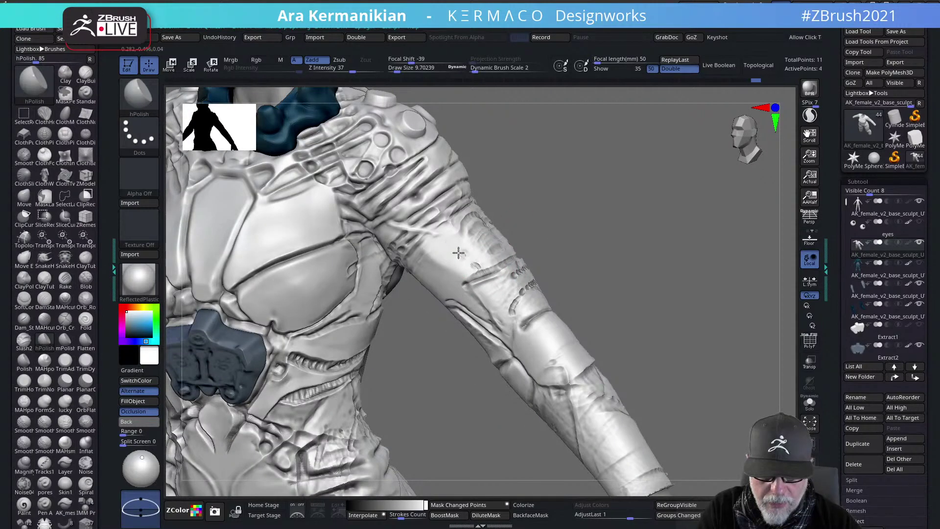
{"action": "mouse_move", "coordinate": [566, 256]}
{"action": "right_mouse_down"}
{"action": "mouse_move", "coordinate": [465, 260]}
{"action": "mouse_move", "coordinate": [489, 247]}
{"action": "right_mouse_up"}
{"action": "mouse_move", "coordinate": [495, 245]}
{"action": "left_mouse_down"}
{"action": "mouse_move", "coordinate": [475, 240]}
{"action": "mouse_move", "coordinate": [492, 227]}
{"action": "left_mouse_up"}
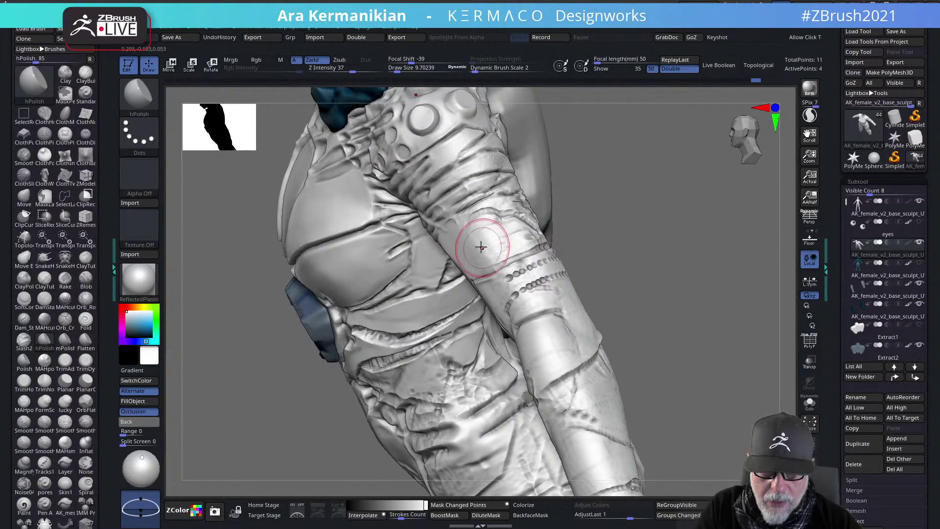
Carve panel creases into the flattened outer upper arm above the beaded bands with DamStandard, softening them with Smooth
{"action": "right_click", "coordinate": [490, 265]}
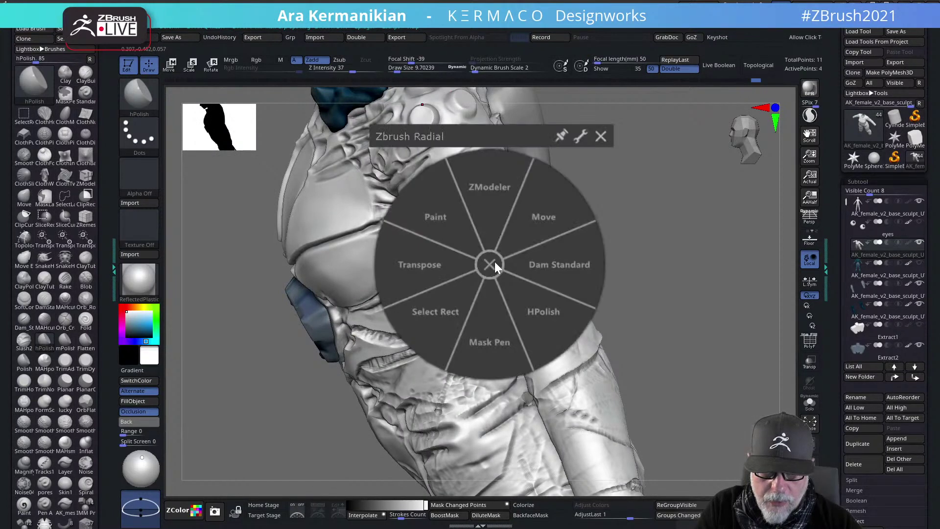
{"action": "left_click", "coordinate": [548, 266]}
{"action": "mouse_move", "coordinate": [522, 262]}
{"action": "left_mouse_down"}
{"action": "mouse_move", "coordinate": [499, 272]}
{"action": "mouse_move", "coordinate": [550, 250]}
{"action": "mouse_move", "coordinate": [491, 271]}
{"action": "mouse_move", "coordinate": [550, 246]}
{"action": "mouse_move", "coordinate": [538, 247]}
{"action": "left_mouse_up"}
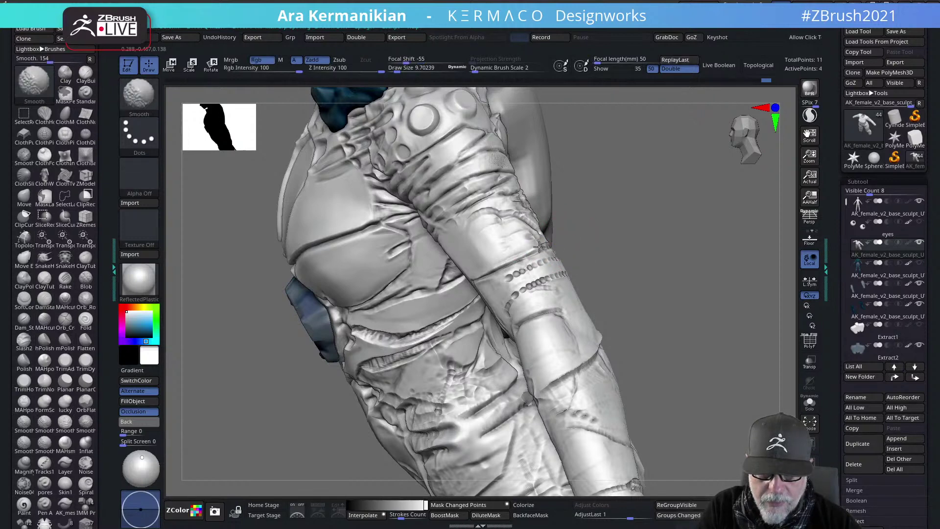
{"action": "mouse_move", "coordinate": [616, 243]}
{"action": "left_mouse_down"}
{"action": "mouse_move", "coordinate": [665, 260]}
{"action": "mouse_move", "coordinate": [728, 243]}
{"action": "mouse_move", "coordinate": [786, 261]}
{"action": "left_mouse_up"}
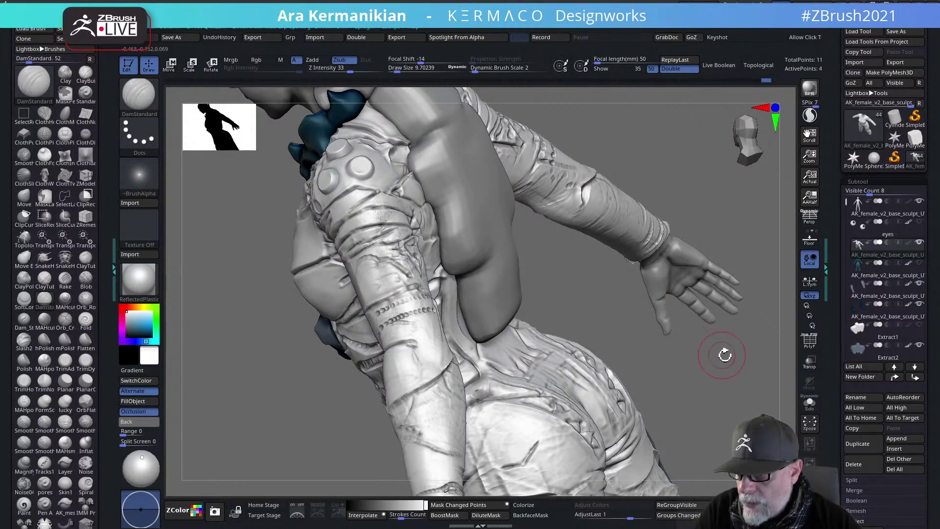
{"action": "left_click_drag", "start_coordinate": [759, 382], "coordinate": [769, 357]}
{"action": "mouse_move", "coordinate": [724, 321]}
{"action": "left_mouse_down"}
{"action": "mouse_move", "coordinate": [684, 321]}
{"action": "mouse_move", "coordinate": [592, 281]}
{"action": "mouse_move", "coordinate": [529, 298]}
{"action": "mouse_move", "coordinate": [524, 285]}
{"action": "left_mouse_up"}
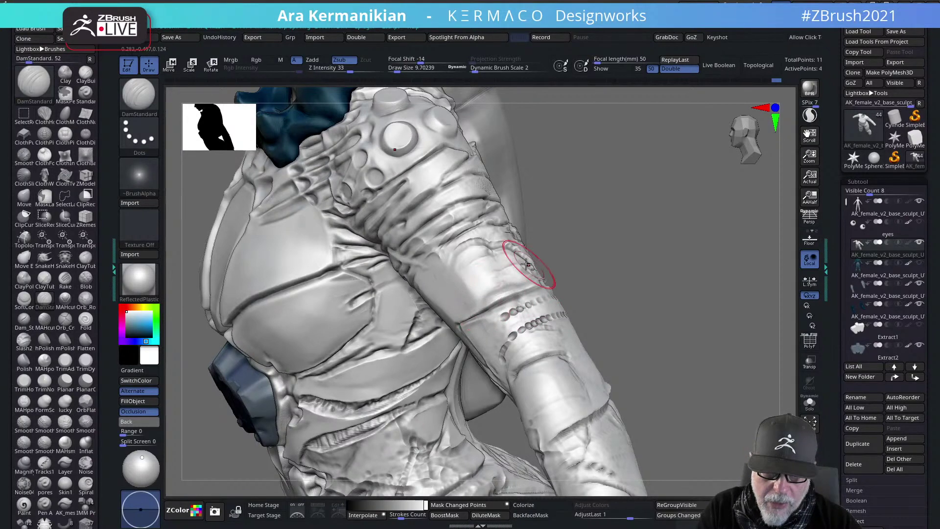
{"action": "mouse_move", "coordinate": [497, 251]}
{"action": "left_mouse_down"}
{"action": "mouse_move", "coordinate": [498, 273]}
{"action": "mouse_move", "coordinate": [487, 251]}
{"action": "mouse_move", "coordinate": [497, 286]}
{"action": "mouse_move", "coordinate": [477, 266]}
{"action": "mouse_move", "coordinate": [484, 262]}
{"action": "left_mouse_up"}
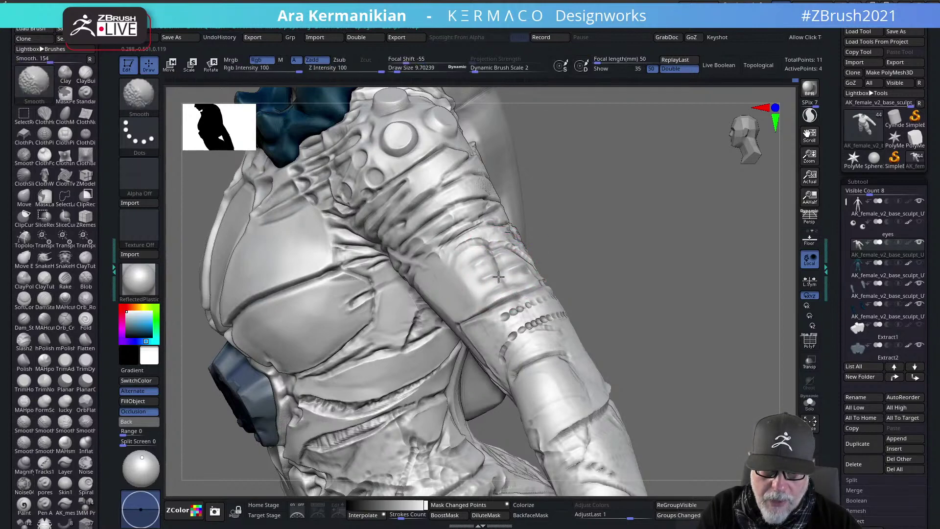
Undo the last few strokes and recarve the grooves between the padded segments on the outer upper arm with DamStandard
{"action": "right_click_drag", "start_coordinate": [643, 244], "coordinate": [631, 284], "text": "ctrl"}
{"action": "key", "text": "ctrl+z"}
{"action": "key", "text": "ctrl+z"}
{"action": "key", "text": "ctrl+z"}
{"action": "key", "text": "ctrl+z"}
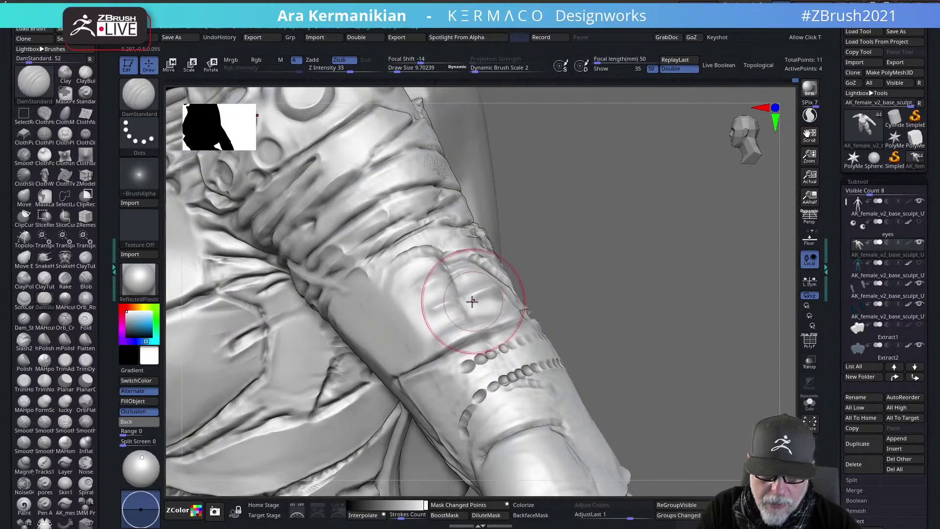
{"action": "left_click_drag", "start_coordinate": [472, 300], "coordinate": [464, 305]}
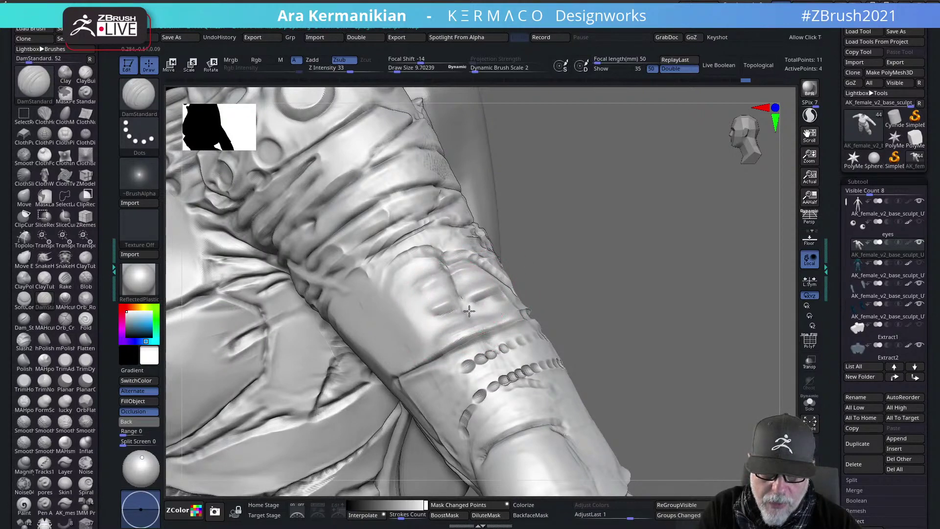
{"action": "key", "text": "ctrl+shift+z"}
{"action": "right_click_drag", "start_coordinate": [439, 268], "coordinate": [352, 308]}
{"action": "key", "text": "shift"}
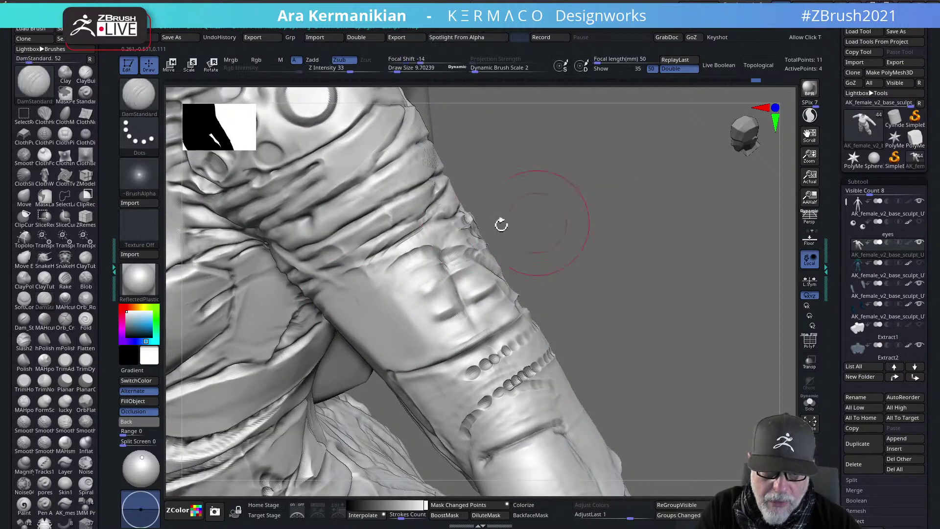
Carve the upper edge of the padded segments on the outer upper arm with DamStandard and soften it with Smooth
{"action": "right_click", "coordinate": [411, 259]}
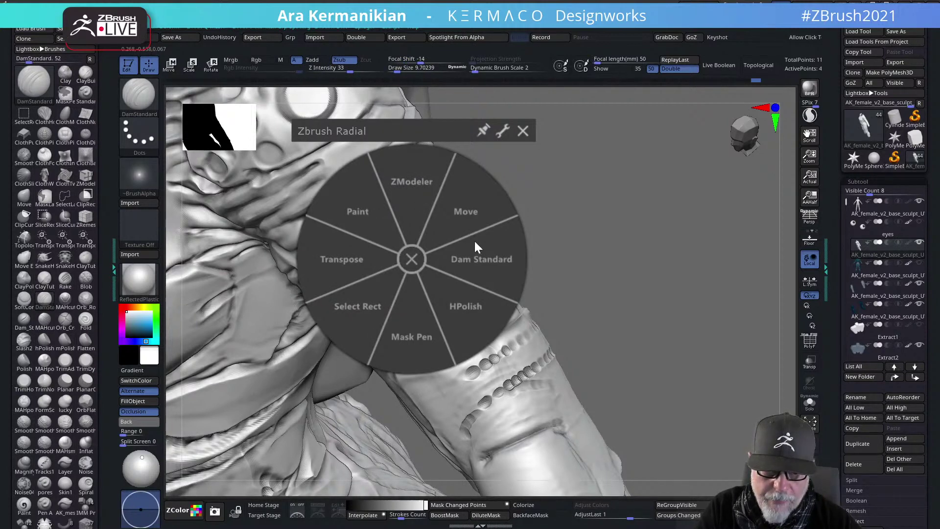
{"action": "left_click", "coordinate": [495, 263]}
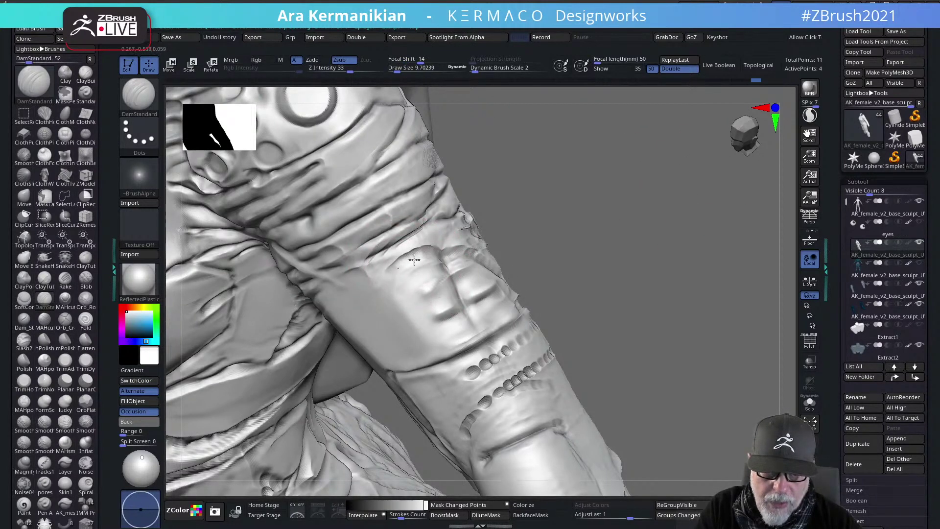
{"action": "mouse_move", "coordinate": [388, 275]}
{"action": "left_mouse_down"}
{"action": "mouse_move", "coordinate": [420, 252]}
{"action": "mouse_move", "coordinate": [436, 258]}
{"action": "mouse_move", "coordinate": [410, 255]}
{"action": "mouse_move", "coordinate": [420, 253]}
{"action": "mouse_move", "coordinate": [400, 264]}
{"action": "left_mouse_up"}
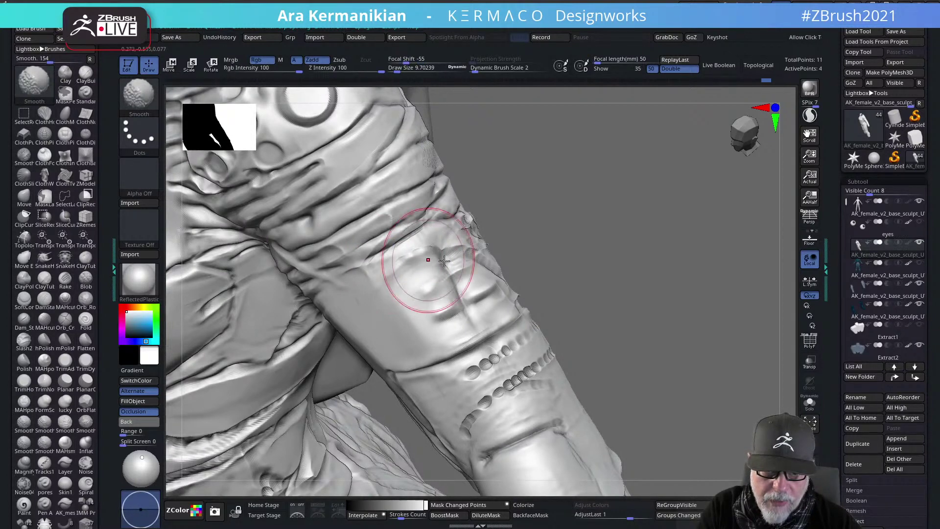
Flatten the area between the shoulder folds and the padded segments with hPolish at a draw size of about 3.18, blending it with Smooth
{"action": "right_click", "coordinate": [437, 262]}
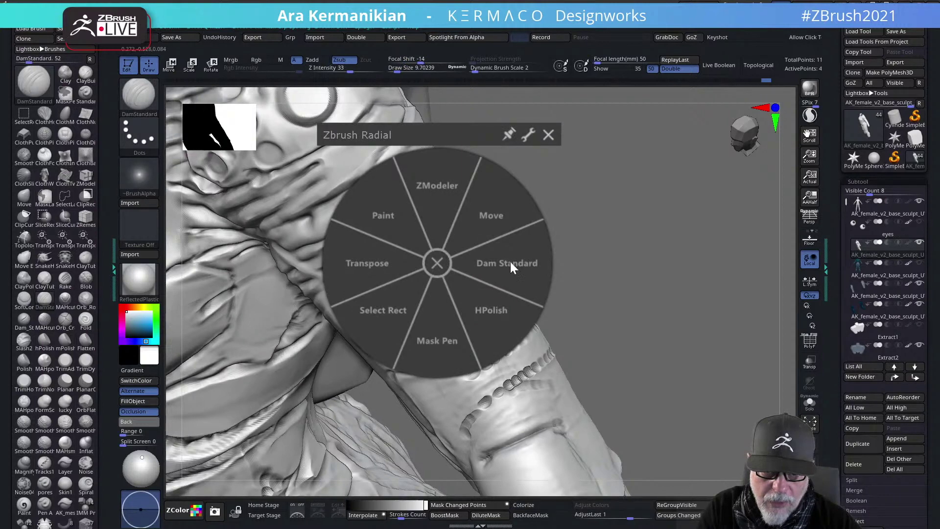
{"action": "left_click", "coordinate": [491, 310]}
{"action": "key", "text": "s"}
{"action": "mouse_move", "coordinate": [428, 262]}
{"action": "left_mouse_down"}
{"action": "mouse_move", "coordinate": [410, 259]}
{"action": "mouse_move", "coordinate": [414, 251]}
{"action": "left_mouse_up"}
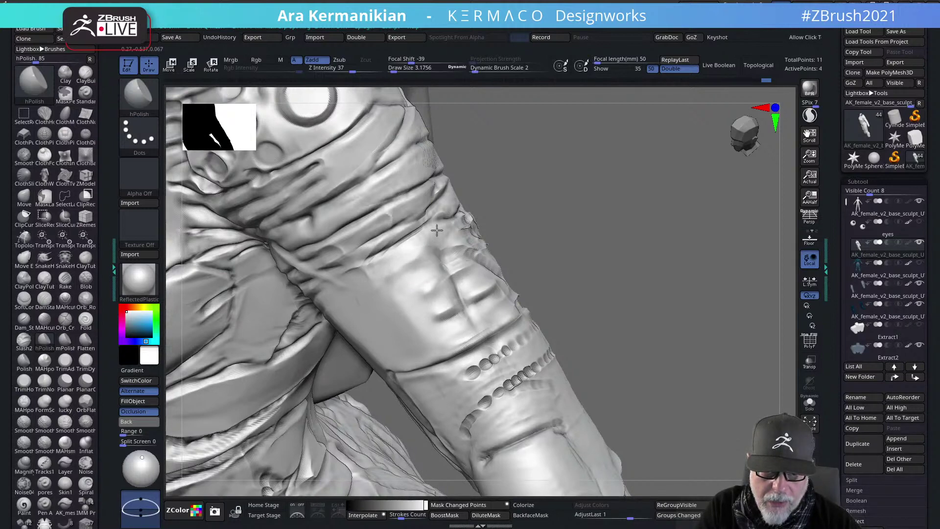
{"action": "left_click_drag", "start_coordinate": [647, 205], "coordinate": [528, 220]}
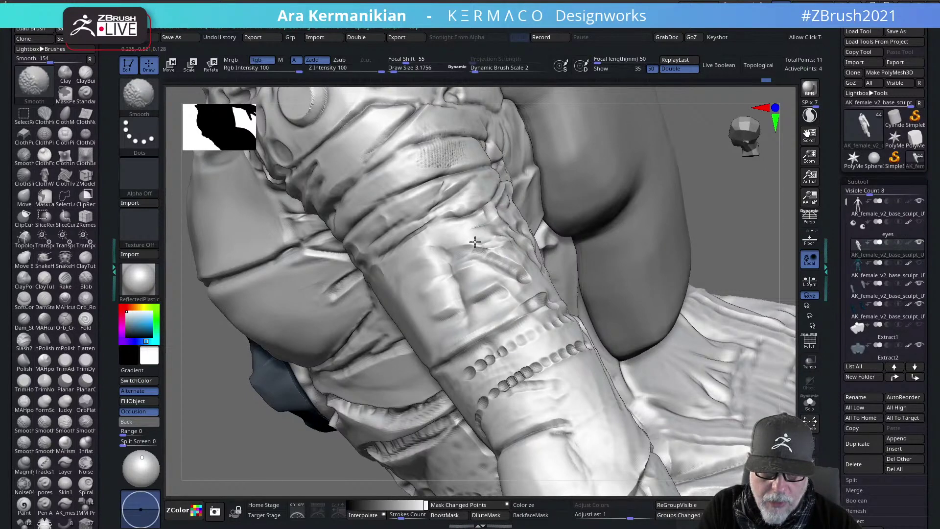
{"action": "left_click_drag", "start_coordinate": [742, 179], "coordinate": [629, 269]}
{"action": "key", "text": "shift"}
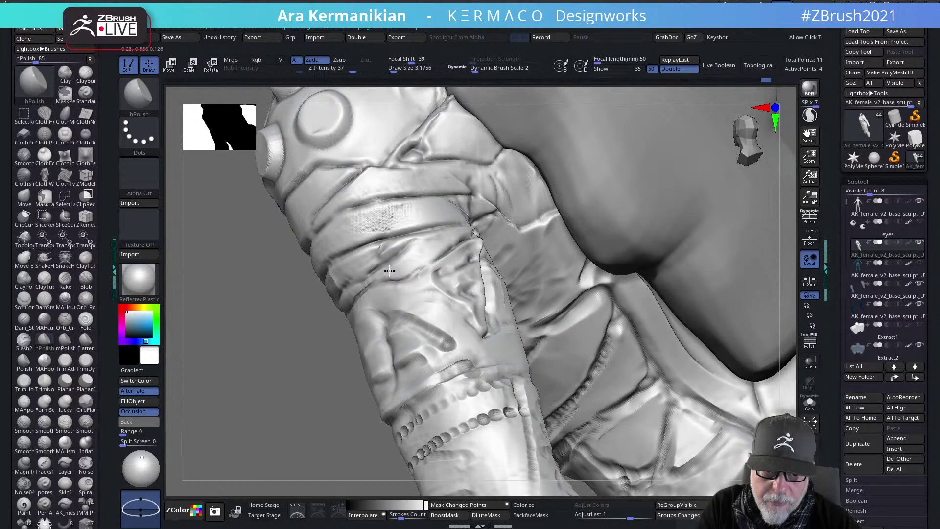
Examine the upper arm's folds, padded segments and beaded bands from the side and back
{"action": "left_click_drag", "start_coordinate": [286, 364], "coordinate": [372, 355]}
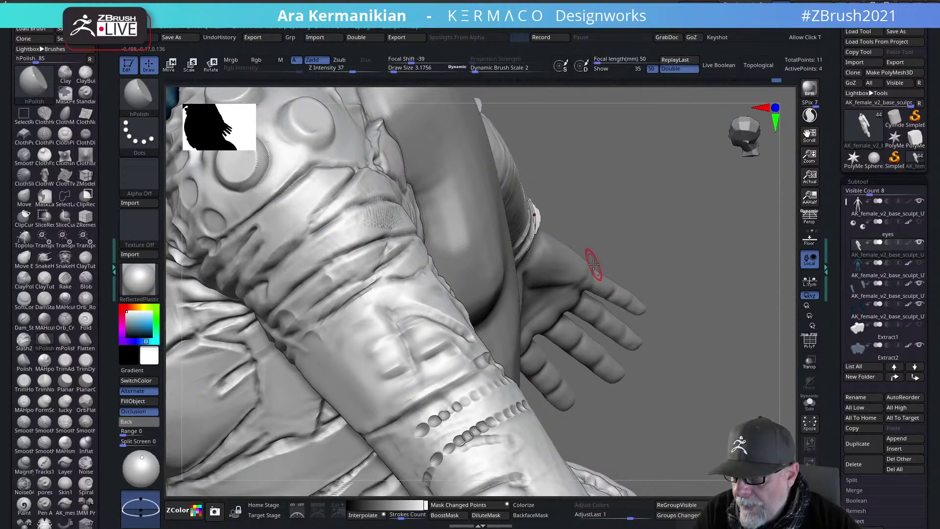
{"action": "left_click_drag", "start_coordinate": [724, 237], "coordinate": [553, 257]}
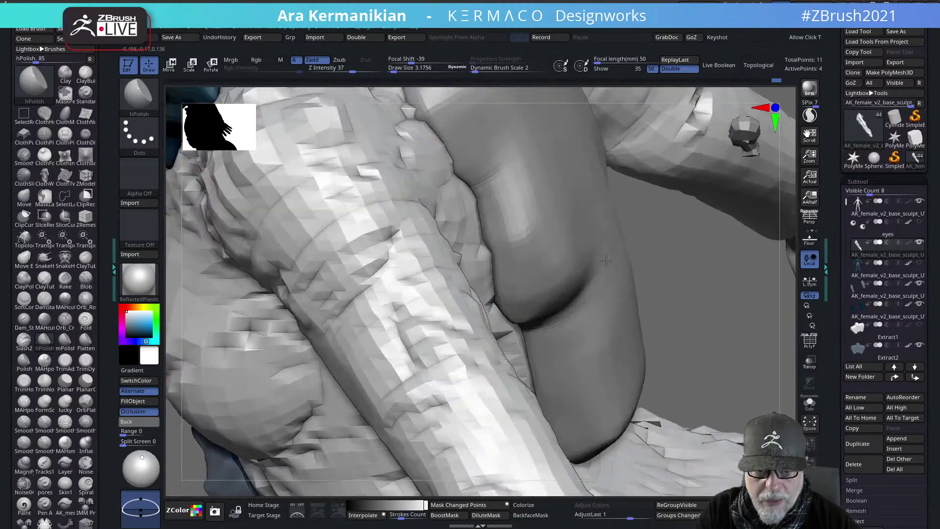
{"action": "left_click_drag", "start_coordinate": [422, 323], "coordinate": [419, 306]}
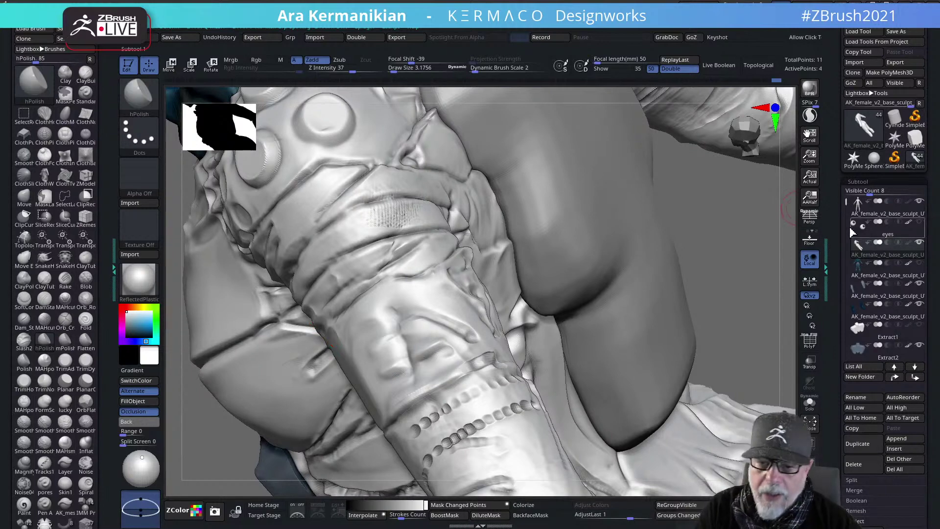
{"action": "left_click_drag", "start_coordinate": [732, 264], "coordinate": [763, 260]}
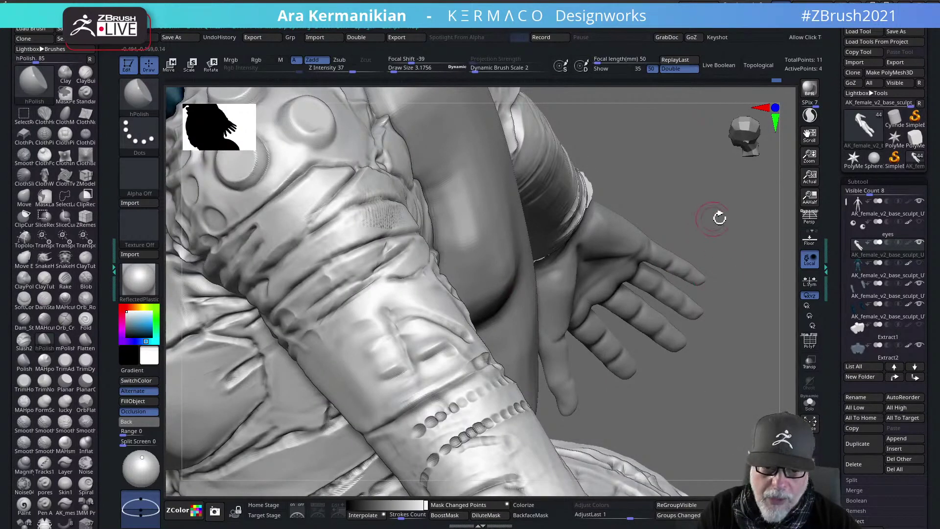
{"action": "left_click_drag", "start_coordinate": [719, 212], "coordinate": [695, 215]}
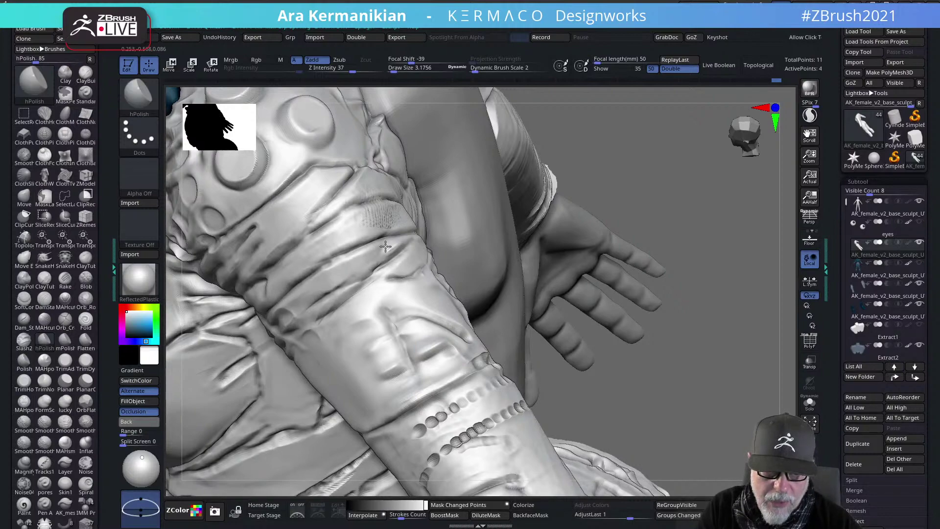
{"action": "left_click_drag", "start_coordinate": [739, 245], "coordinate": [709, 264]}
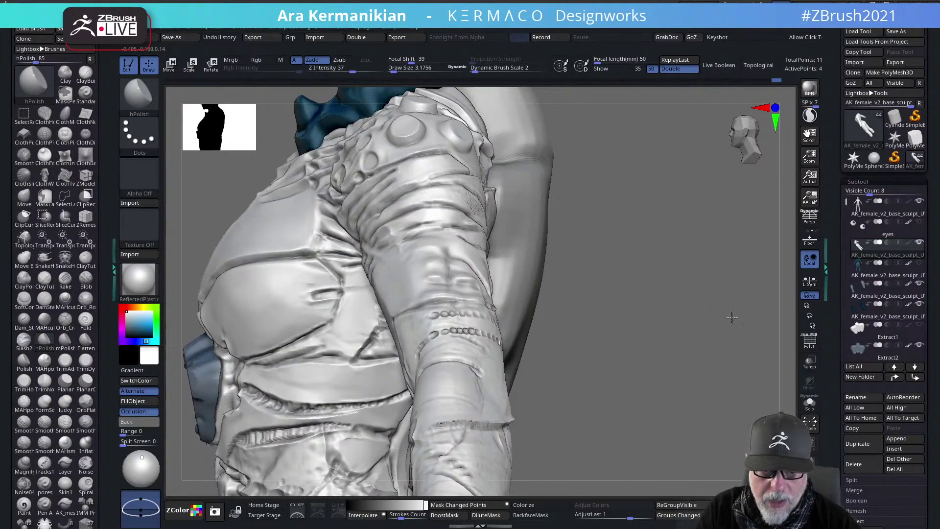
Sharpen the creases between the folds on the front of the upper arm with DamStandard and soften them with Smooth
{"action": "left_click_drag", "start_coordinate": [731, 317], "coordinate": [447, 288]}
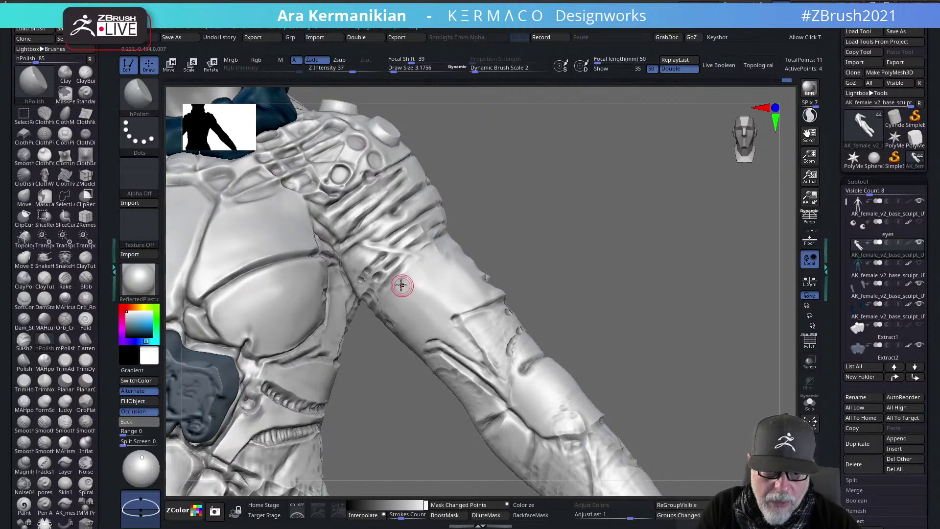
{"action": "key", "text": "shift"}
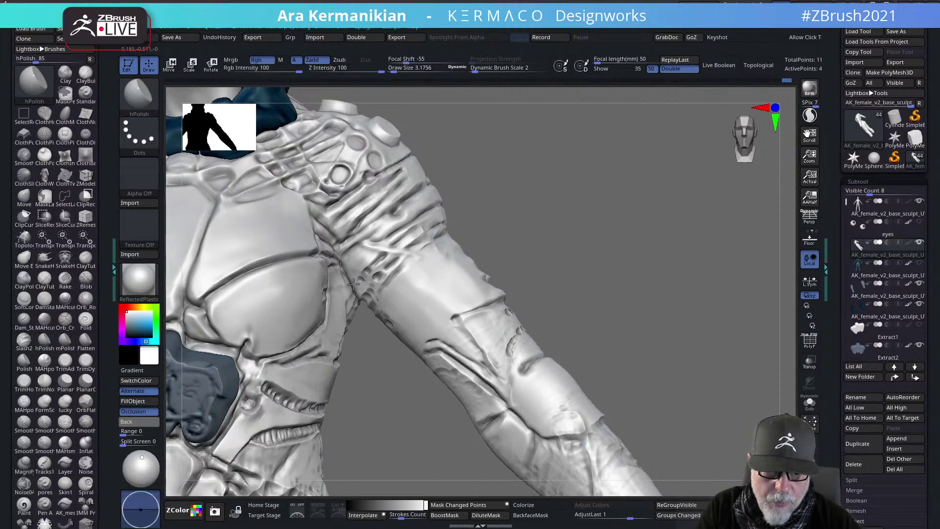
{"action": "left_click_drag", "start_coordinate": [626, 207], "coordinate": [632, 298], "text": "alt"}
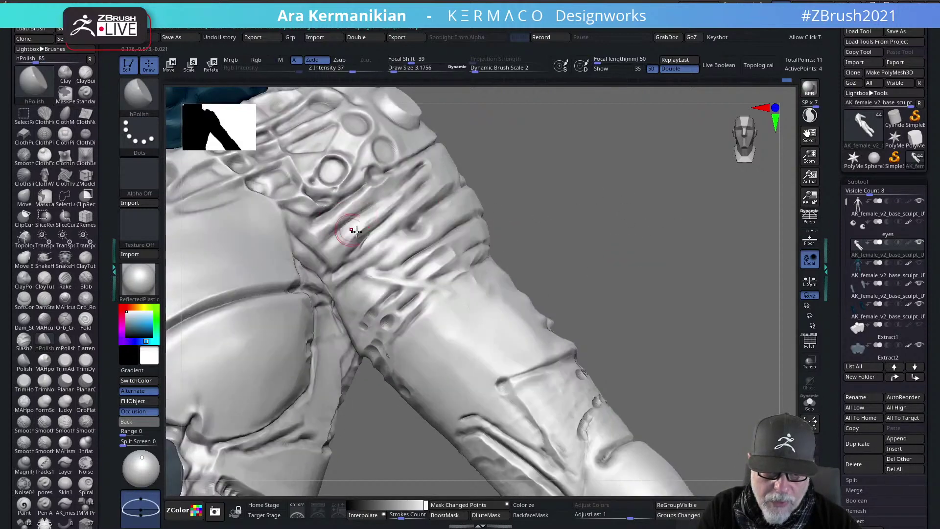
{"action": "right_click", "coordinate": [401, 258]}
{"action": "left_click", "coordinate": [496, 262]}
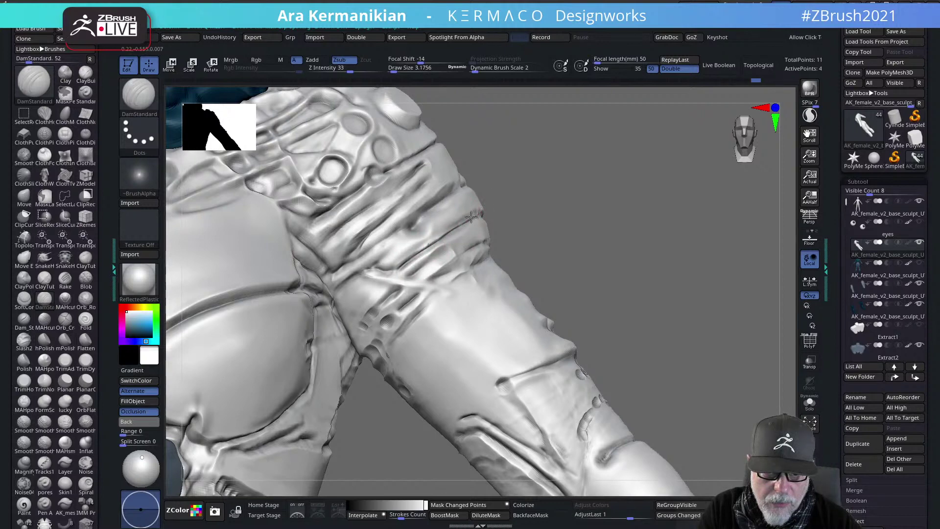
{"action": "key", "text": "shift"}
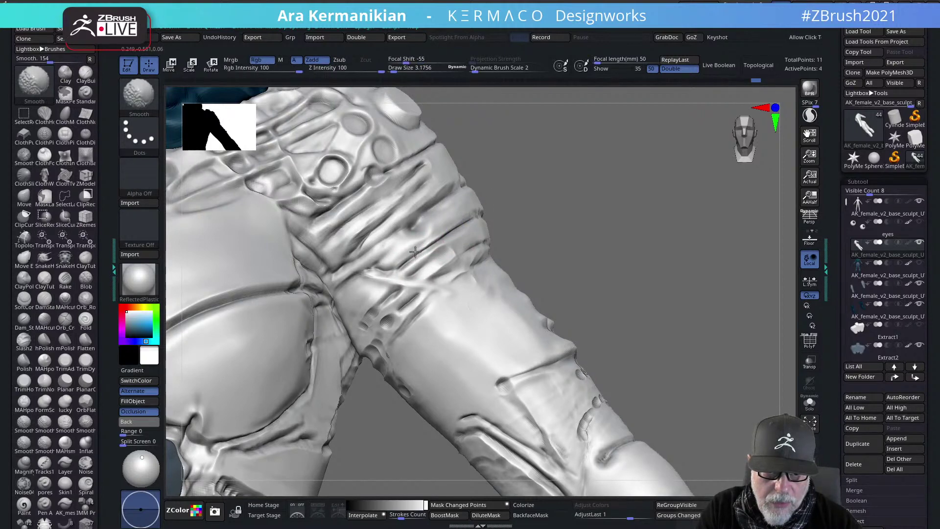
{"action": "mouse_move", "coordinate": [415, 252]}
{"action": "left_mouse_down", "text": "shift"}
{"action": "mouse_move", "coordinate": [443, 234]}
{"action": "mouse_move", "coordinate": [429, 235]}
{"action": "left_mouse_up", "text": "shift"}
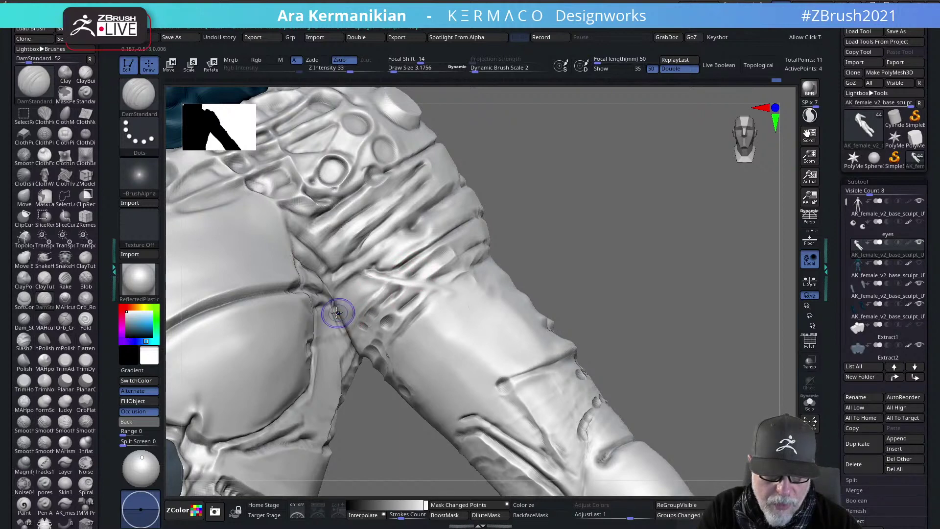
Lower the bodysuit's subdivision level in preparation for reworking the thigh panels
{"action": "key", "text": "f"}
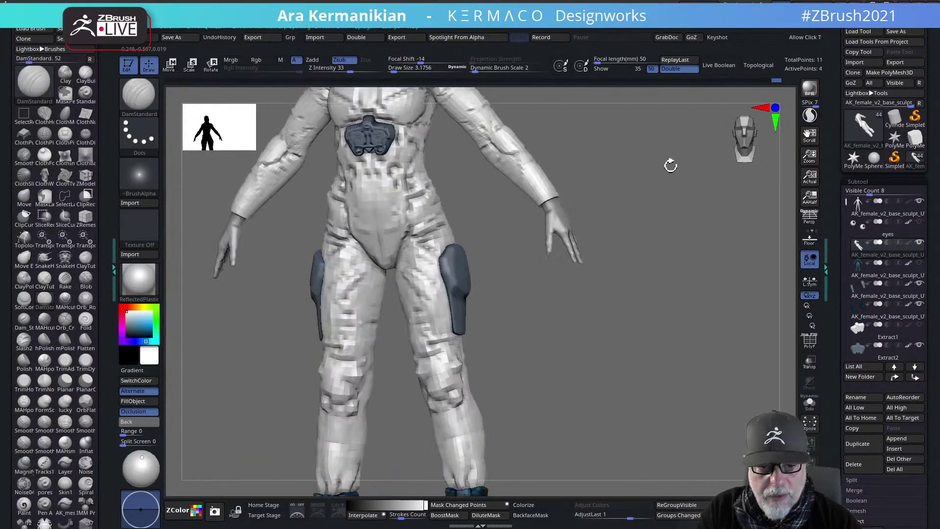
{"action": "left_click_drag", "start_coordinate": [670, 165], "coordinate": [651, 269], "text": "shift"}
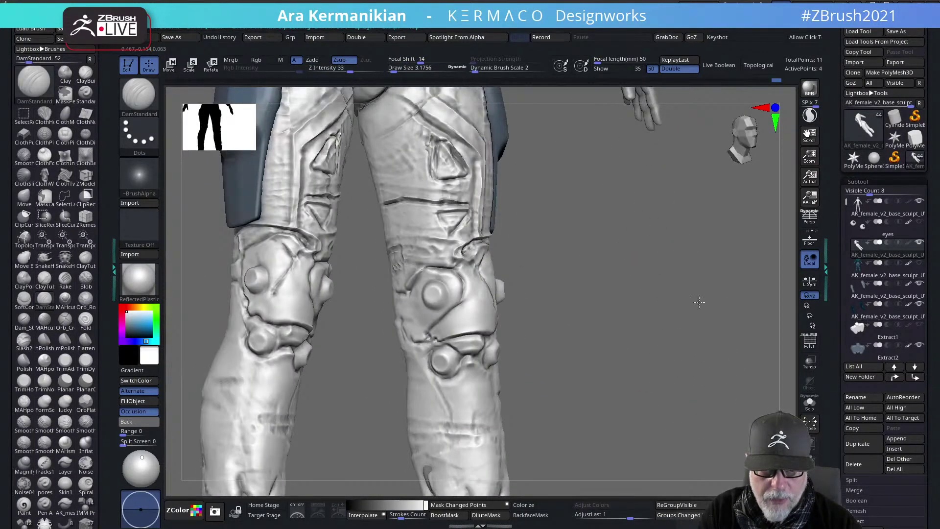
{"action": "left_click_drag", "start_coordinate": [699, 302], "coordinate": [703, 412], "text": "alt"}
{"action": "key", "text": "ctrl+2"}
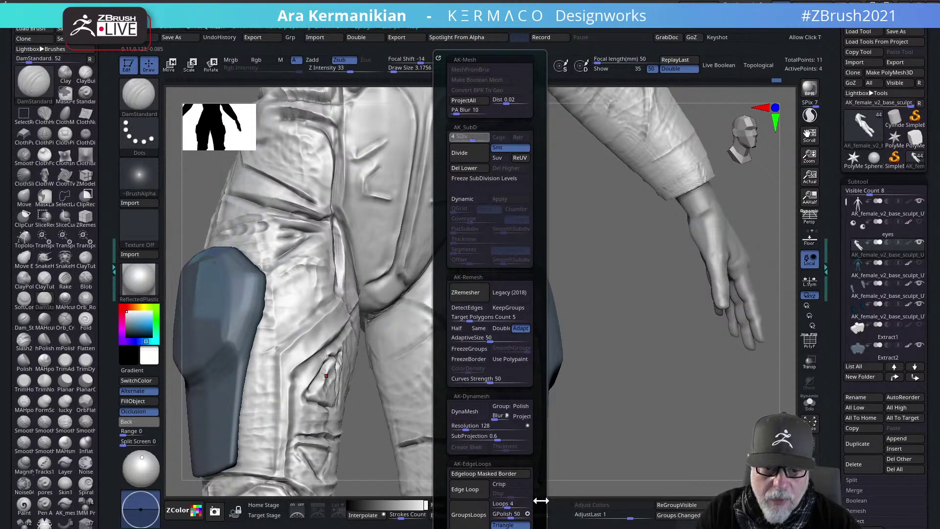
{"action": "left_click_drag", "start_coordinate": [473, 138], "coordinate": [453, 138]}
Smooth the rough panel relief on the front of the thighs, raising the subdivision level one step between passes
{"action": "mouse_move", "coordinate": [477, 379]}
{"action": "left_mouse_down", "text": "shift"}
{"action": "mouse_move", "coordinate": [467, 360]}
{"action": "mouse_move", "coordinate": [500, 387]}
{"action": "mouse_move", "coordinate": [477, 414]}
{"action": "left_mouse_up", "text": "shift"}
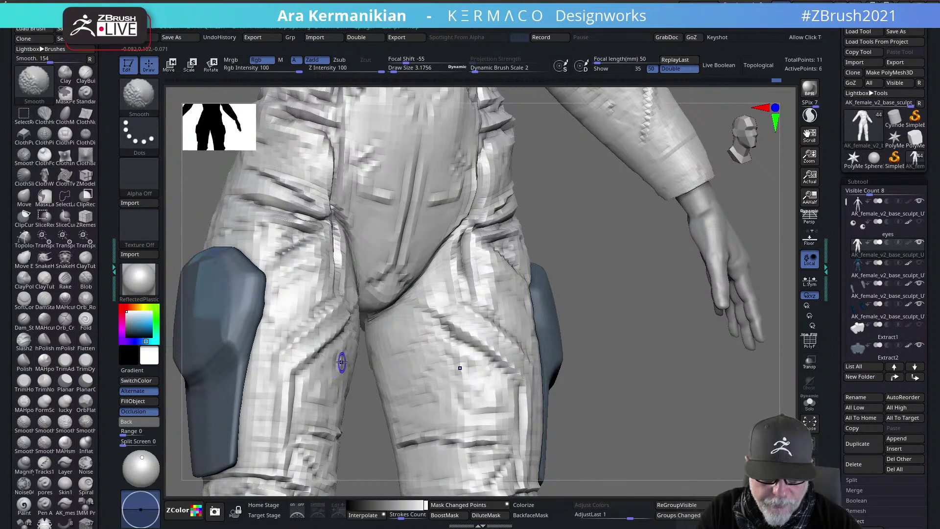
{"action": "key", "text": "shift+d"}
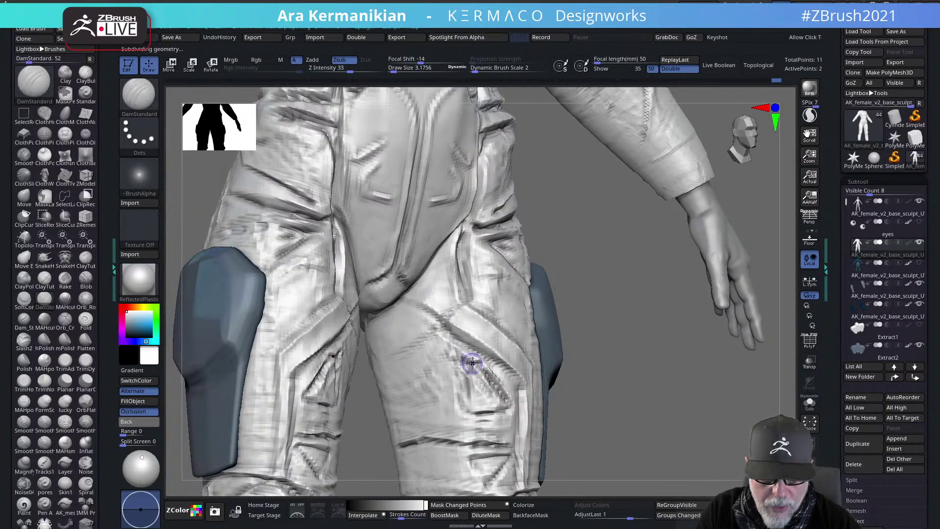
{"action": "key", "text": "shift"}
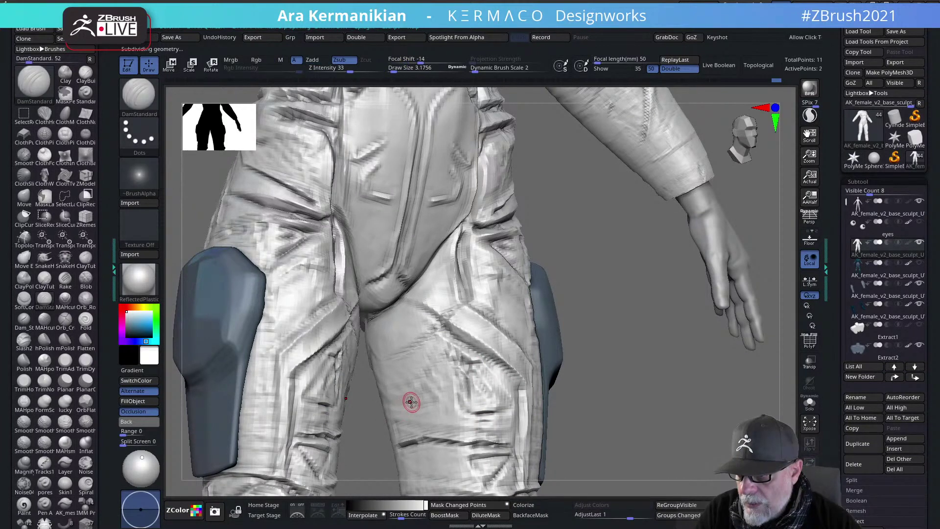
{"action": "left_click_drag", "start_coordinate": [685, 383], "coordinate": [504, 371], "text": "shift"}
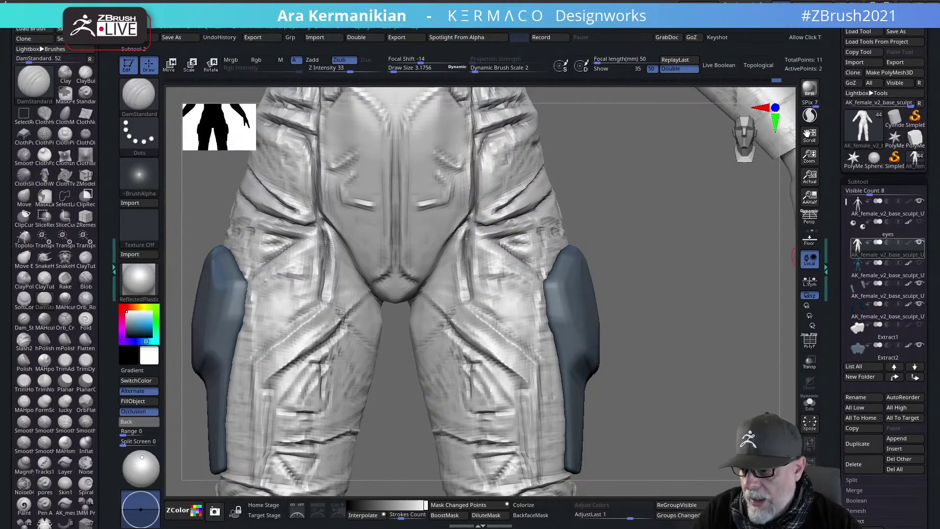
Review the Pro Pen 3D assignments in Wacom Tablet Properties, including the choices available for Middle Click, and close the dialog
{"action": "mouse_move", "coordinate": [886, 248]}
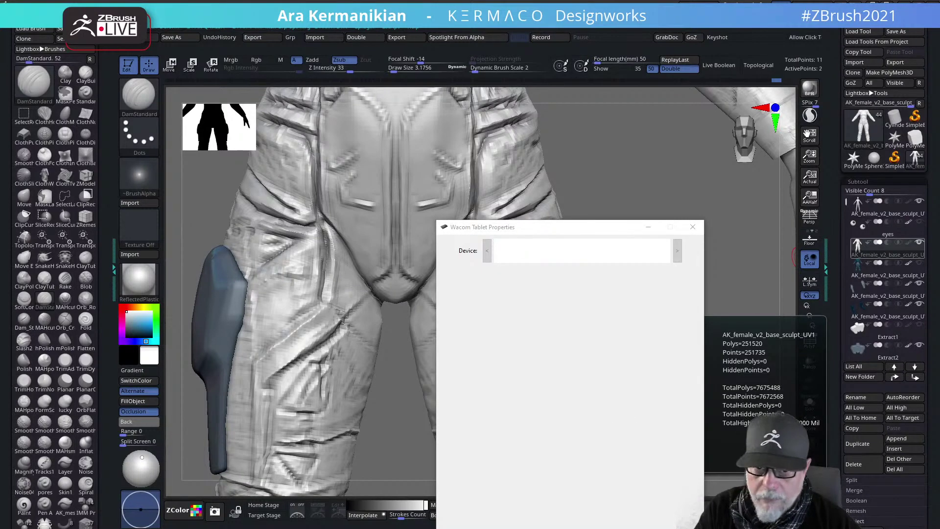
{"action": "left_click_drag", "start_coordinate": [574, 229], "coordinate": [514, 133]}
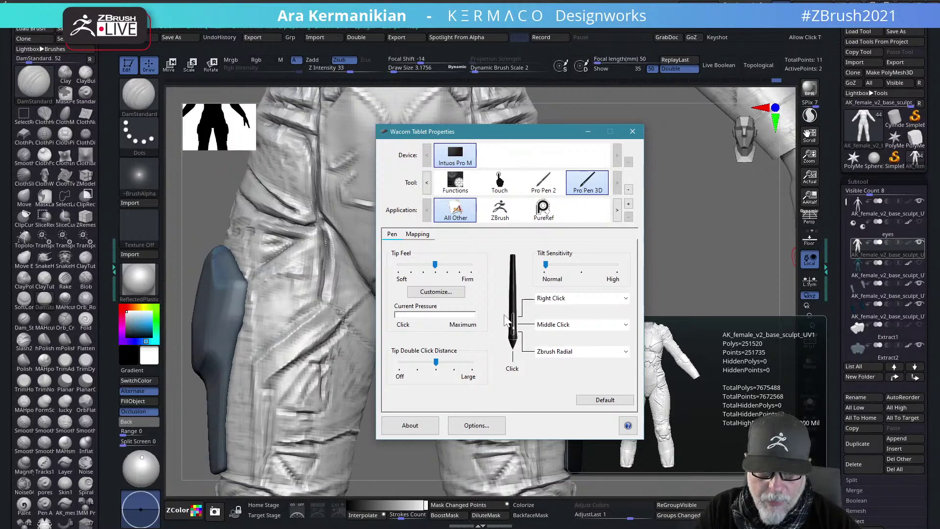
{"action": "left_click", "coordinate": [543, 327]}
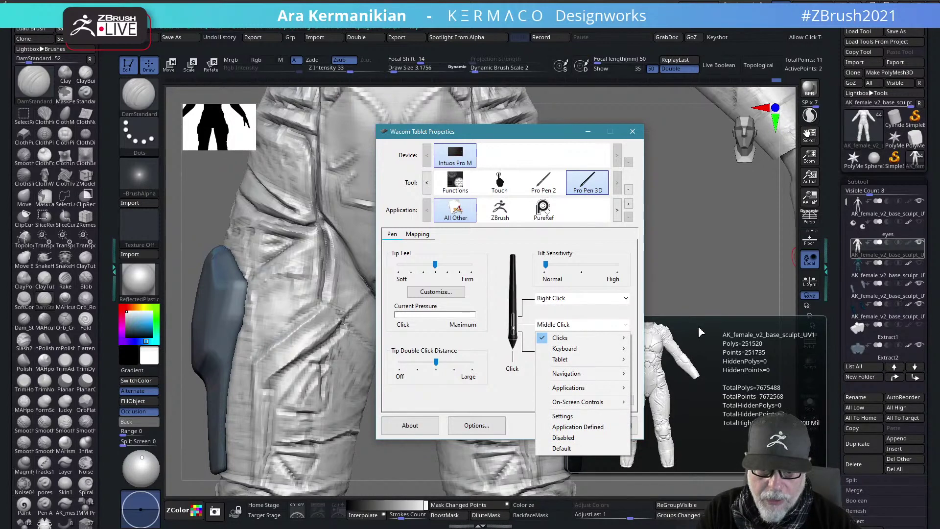
{"action": "left_click", "coordinate": [523, 435]}
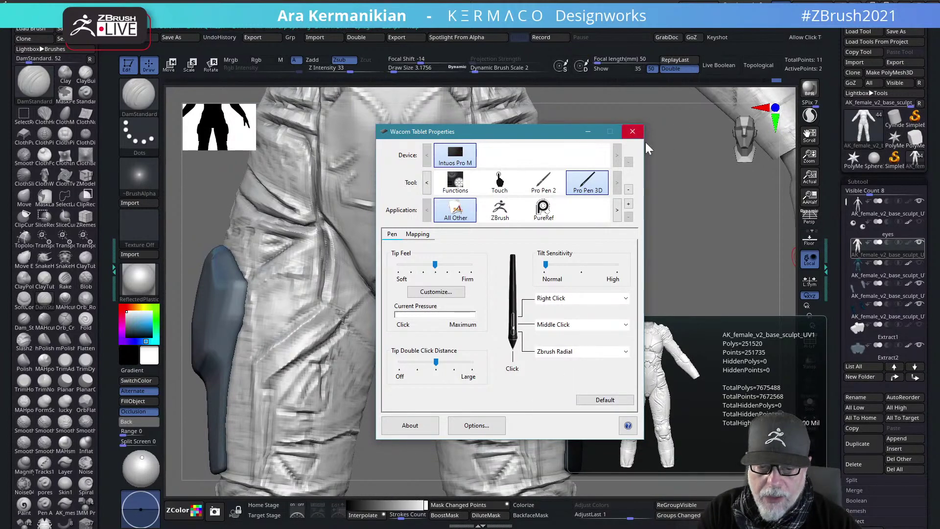
{"action": "left_click", "coordinate": [633, 131]}
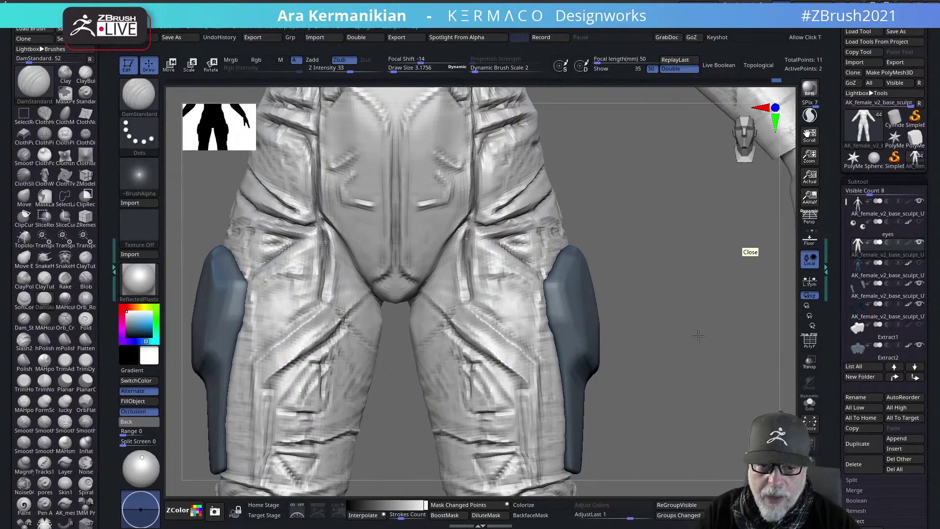
Deepen the groove beneath the diagonal thigh band with DamStandard and redefine the slanted edge of the triangular panel below it
{"action": "left_click_drag", "start_coordinate": [698, 336], "coordinate": [664, 334], "text": "alt"}
{"action": "left_click_drag", "start_coordinate": [669, 365], "coordinate": [632, 317]}
{"action": "left_click_drag", "start_coordinate": [655, 281], "coordinate": [636, 295], "text": "alt"}
{"action": "mouse_move", "coordinate": [649, 260]}
{"action": "left_mouse_down", "text": "alt"}
{"action": "mouse_move", "coordinate": [678, 348]}
{"action": "mouse_move", "coordinate": [602, 250]}
{"action": "mouse_move", "coordinate": [676, 404]}
{"action": "mouse_move", "coordinate": [663, 287]}
{"action": "mouse_move", "coordinate": [685, 284]}
{"action": "mouse_move", "coordinate": [664, 270]}
{"action": "left_mouse_up", "text": "alt"}
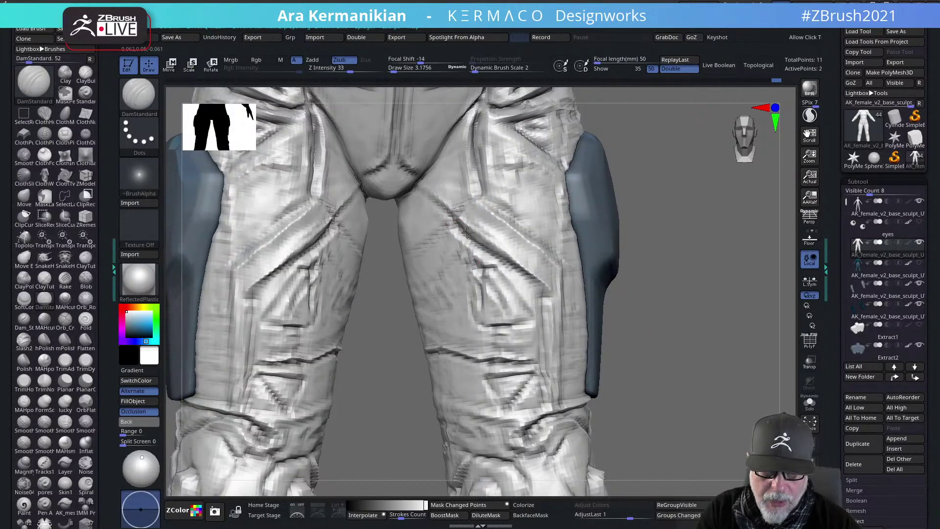
{"action": "left_click_drag", "start_coordinate": [448, 216], "coordinate": [537, 295]}
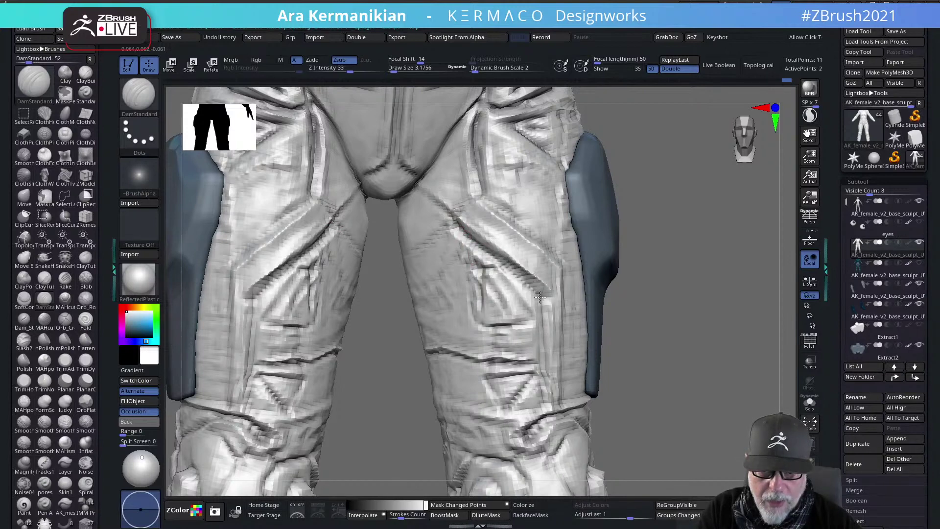
{"action": "key", "text": "shift"}
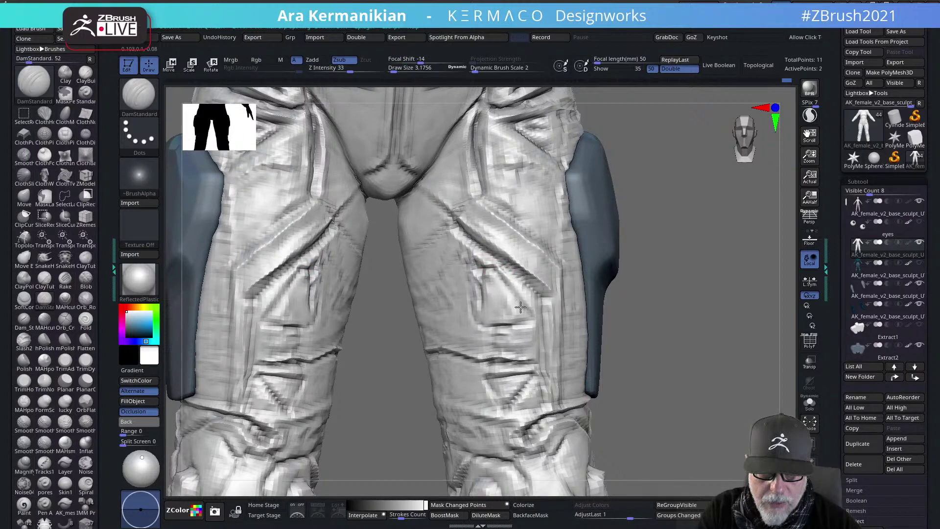
{"action": "left_click_drag", "start_coordinate": [509, 291], "coordinate": [529, 317]}
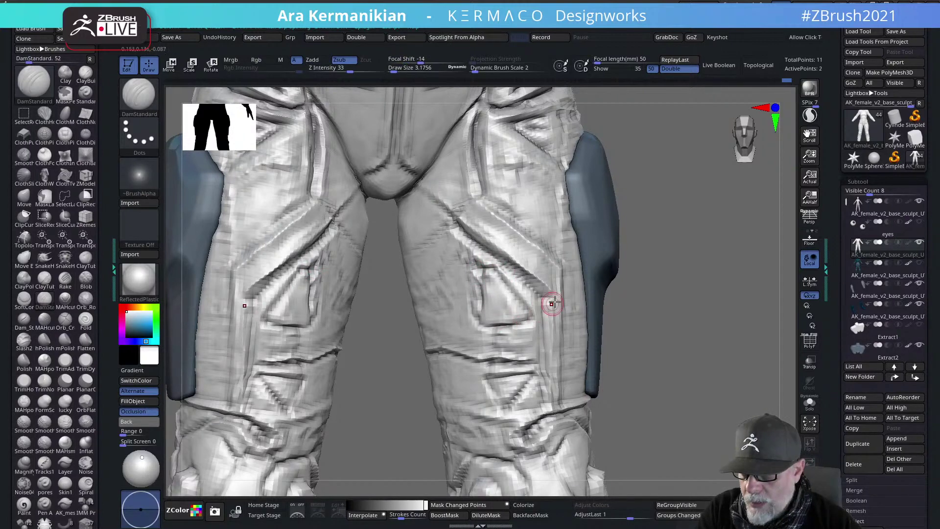
Extend the groove of the diagonal thigh band toward the crotch with DamStandard and redefine the inner edge of the triangular panel
{"action": "left_click_drag", "start_coordinate": [713, 266], "coordinate": [462, 300]}
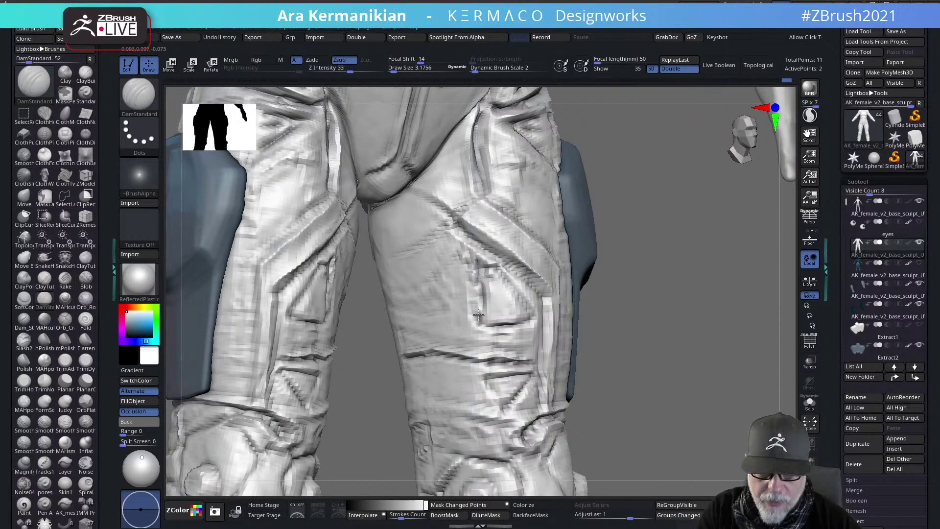
{"action": "key", "text": "shift"}
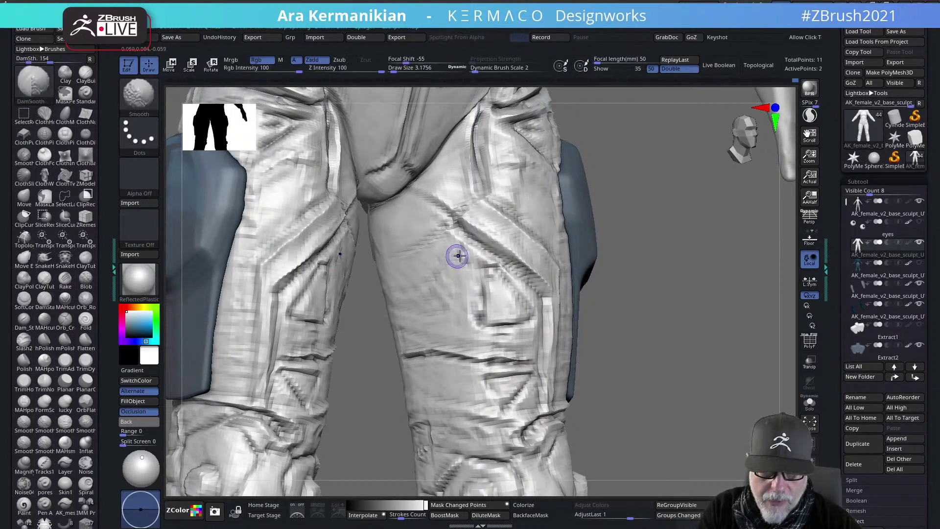
{"action": "key", "text": "shift"}
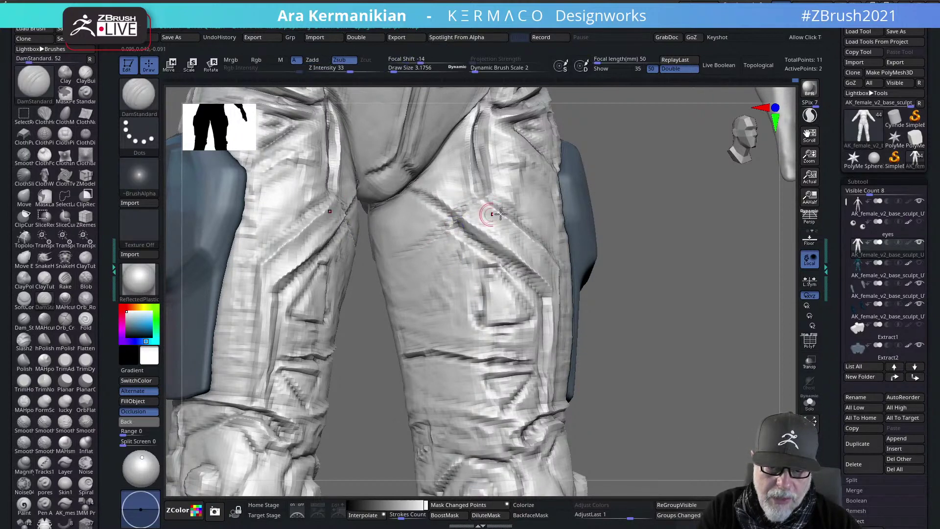
{"action": "mouse_move", "coordinate": [714, 248]}
{"action": "left_mouse_down"}
{"action": "mouse_move", "coordinate": [756, 281]}
{"action": "mouse_move", "coordinate": [633, 281]}
{"action": "mouse_move", "coordinate": [654, 278]}
{"action": "mouse_move", "coordinate": [646, 288]}
{"action": "mouse_move", "coordinate": [664, 290]}
{"action": "mouse_move", "coordinate": [608, 275]}
{"action": "mouse_move", "coordinate": [677, 273]}
{"action": "mouse_move", "coordinate": [600, 274]}
{"action": "mouse_move", "coordinate": [640, 304]}
{"action": "mouse_move", "coordinate": [604, 315]}
{"action": "mouse_move", "coordinate": [676, 312]}
{"action": "mouse_move", "coordinate": [632, 314]}
{"action": "mouse_move", "coordinate": [649, 322]}
{"action": "mouse_move", "coordinate": [648, 305]}
{"action": "mouse_move", "coordinate": [694, 313]}
{"action": "mouse_move", "coordinate": [691, 367]}
{"action": "left_mouse_up"}
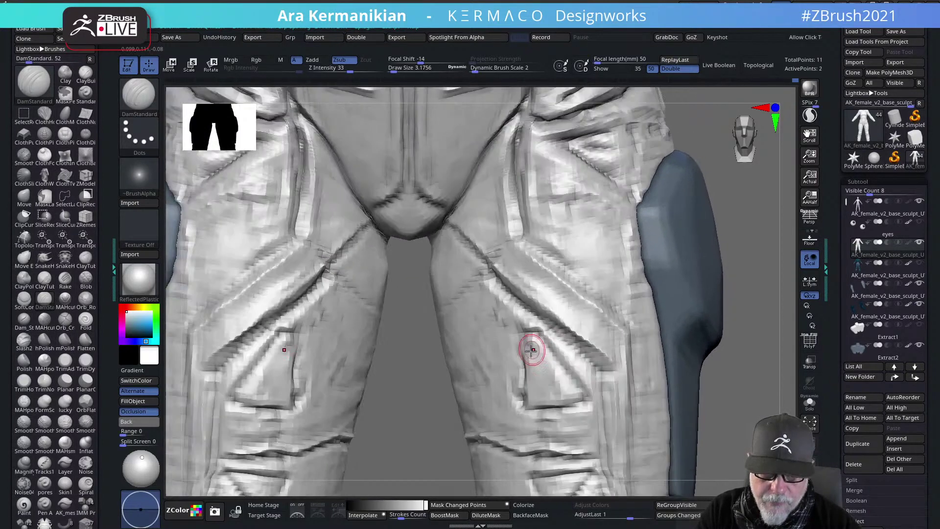
{"action": "left_click_drag", "start_coordinate": [519, 338], "coordinate": [535, 334]}
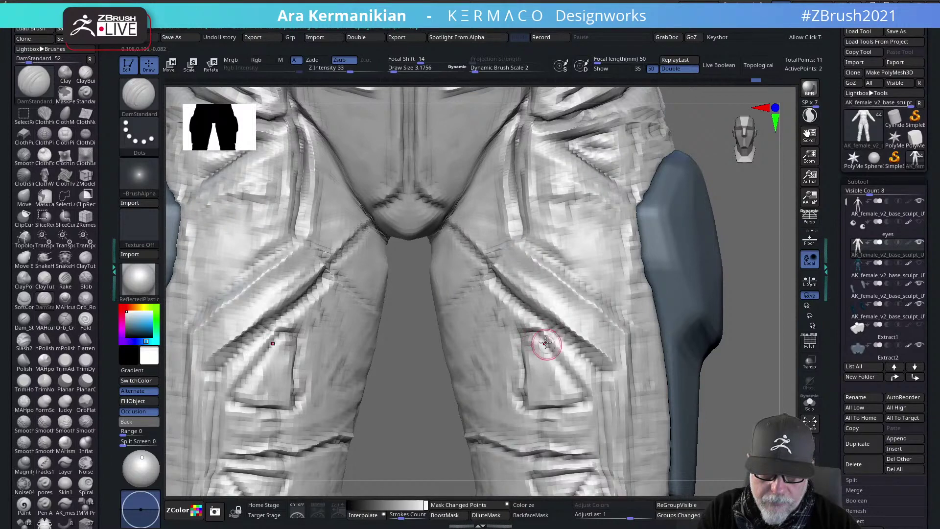
Change the bodysuit's subdivision level and smooth away the upper triangular panels on the front of the thighs
{"action": "mouse_move", "coordinate": [724, 413]}
{"action": "left_mouse_down", "text": "alt"}
{"action": "mouse_move", "coordinate": [644, 399]}
{"action": "mouse_move", "coordinate": [655, 345]}
{"action": "left_mouse_up", "text": "alt"}
{"action": "key", "text": "ctrl+1"}
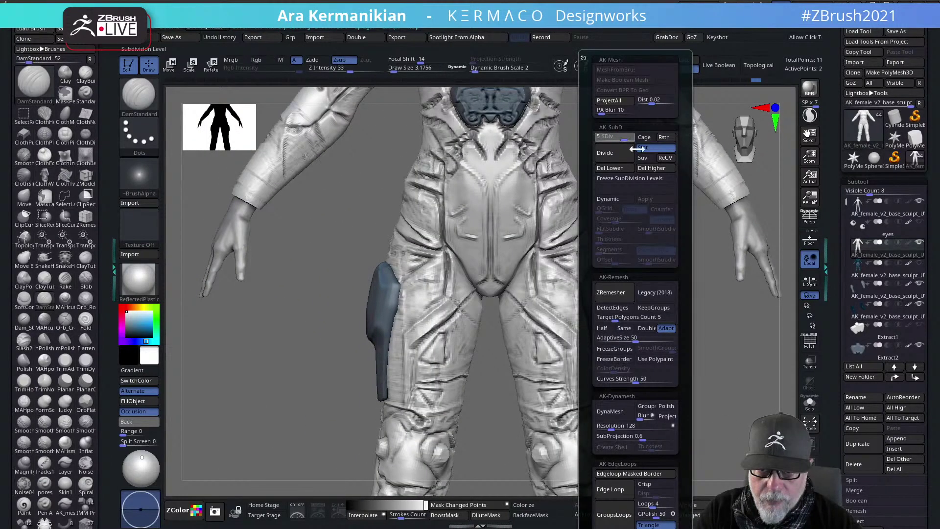
{"action": "left_click_drag", "start_coordinate": [637, 149], "coordinate": [779, 215]}
{"action": "left_click_drag", "start_coordinate": [698, 410], "coordinate": [635, 305], "text": "alt"}
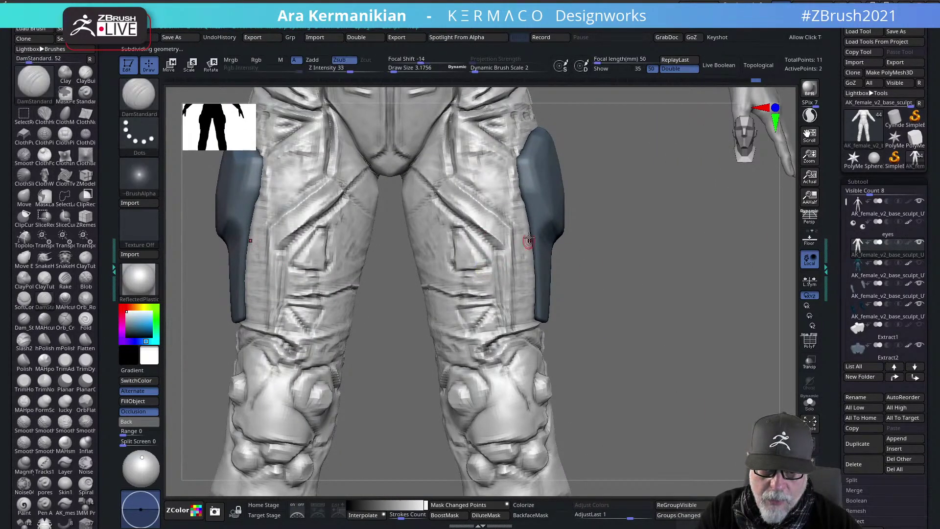
{"action": "key", "text": "shift"}
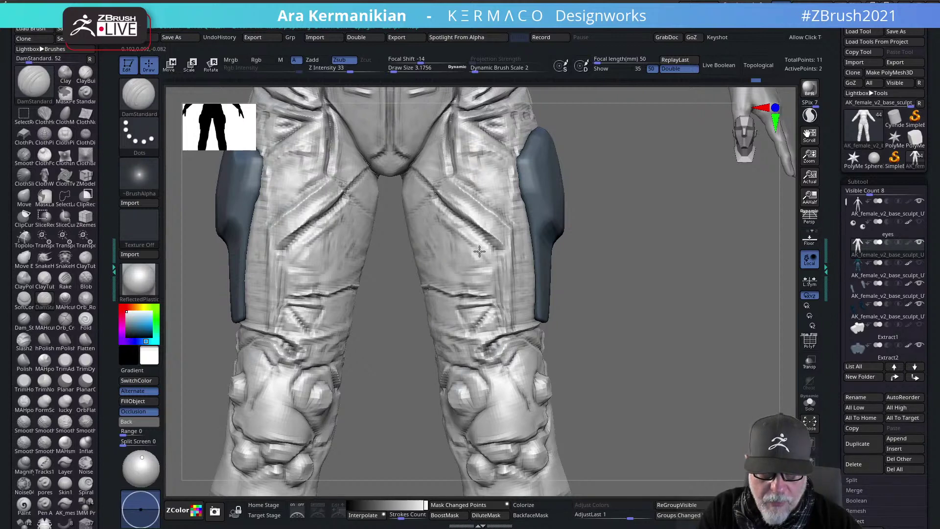
{"action": "key", "text": "shift"}
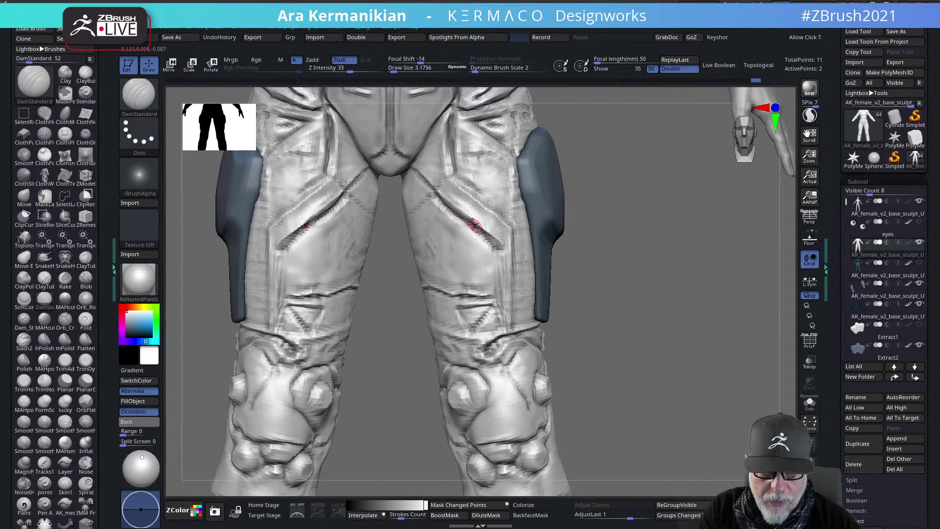
Carve a crease branching from the diagonal band across the inner thigh with DamStandard and smooth the surface around it
{"action": "left_click_drag", "start_coordinate": [658, 258], "coordinate": [681, 293], "text": "alt"}
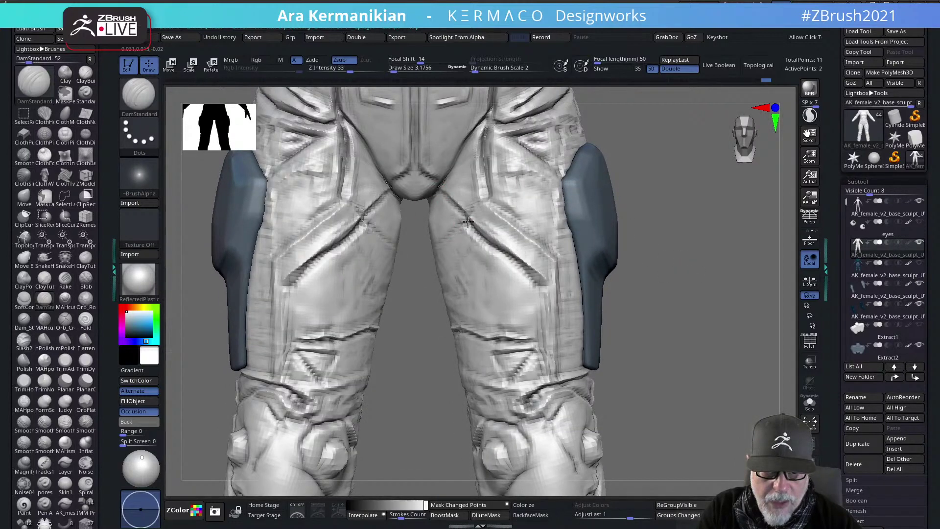
{"action": "left_click_drag", "start_coordinate": [411, 298], "coordinate": [439, 276]}
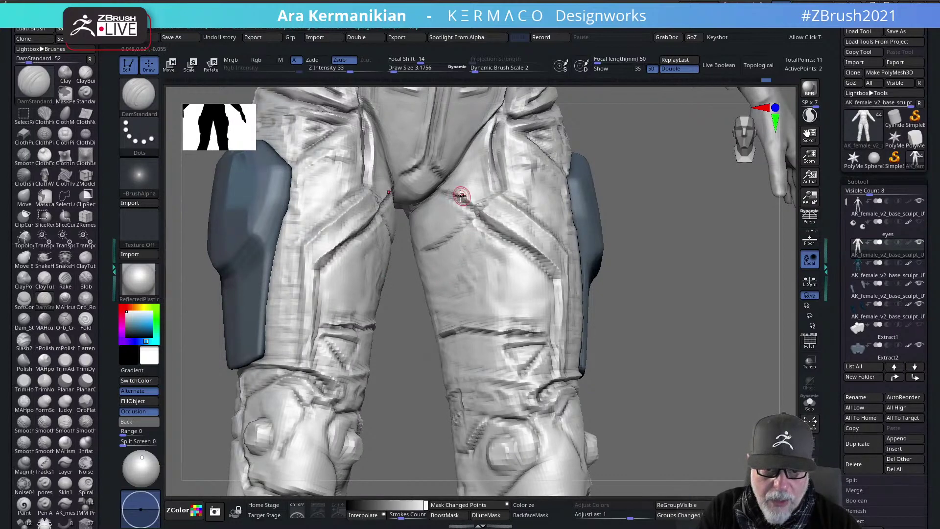
{"action": "key", "text": "shift"}
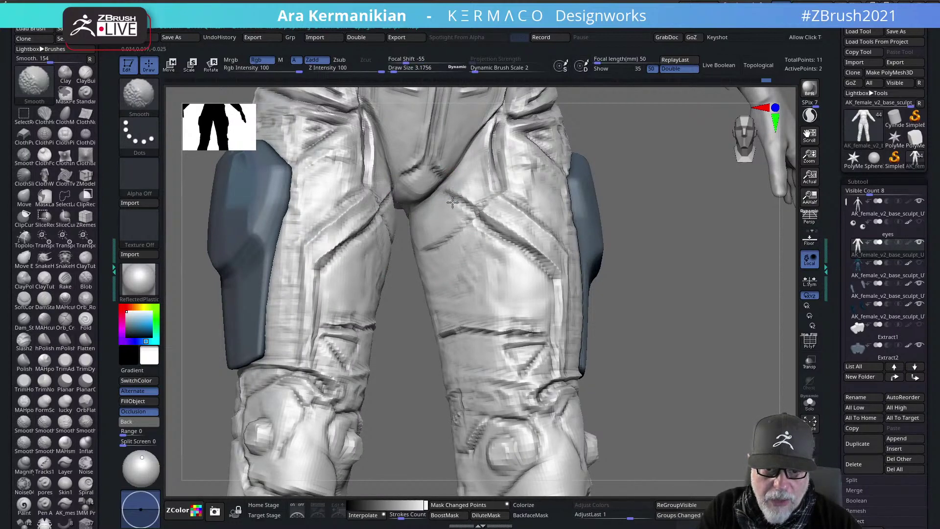
{"action": "mouse_move", "coordinate": [675, 239]}
{"action": "left_mouse_down", "text": "alt"}
{"action": "mouse_move", "coordinate": [563, 242]}
{"action": "mouse_move", "coordinate": [646, 359]}
{"action": "mouse_move", "coordinate": [648, 378]}
{"action": "left_mouse_up", "text": "alt"}
{"action": "left_click_drag", "start_coordinate": [690, 290], "coordinate": [682, 299]}
{"action": "left_click_drag", "start_coordinate": [680, 346], "coordinate": [643, 304], "text": "alt"}
{"action": "mouse_move", "coordinate": [636, 189]}
{"action": "left_mouse_down", "text": "alt"}
{"action": "mouse_move", "coordinate": [631, 333]}
{"action": "mouse_move", "coordinate": [621, 337]}
{"action": "mouse_move", "coordinate": [639, 309]}
{"action": "mouse_move", "coordinate": [623, 216]}
{"action": "mouse_move", "coordinate": [758, 499]}
{"action": "left_mouse_up", "text": "alt"}
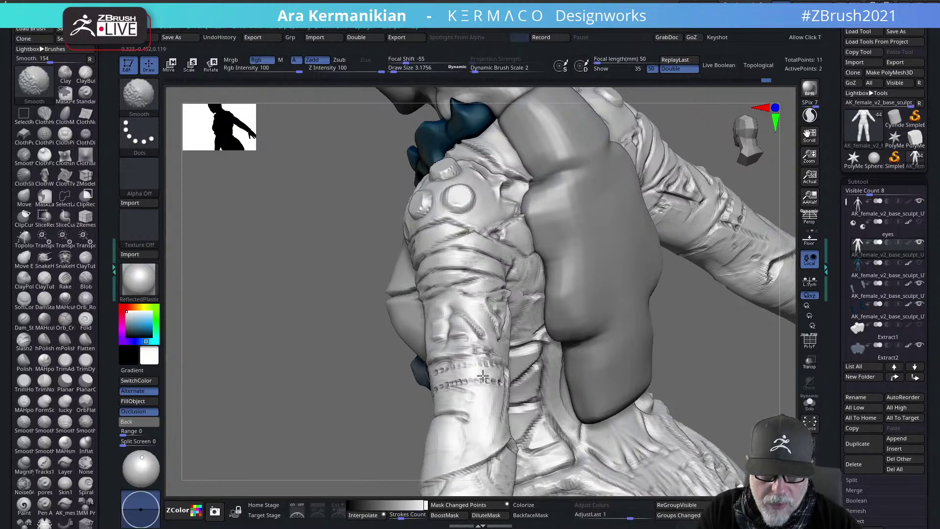
{"action": "mouse_move", "coordinate": [742, 351]}
{"action": "left_mouse_down", "text": "alt"}
{"action": "mouse_move", "coordinate": [705, 279]}
{"action": "mouse_move", "coordinate": [695, 304]}
{"action": "mouse_move", "coordinate": [690, 153]}
{"action": "mouse_move", "coordinate": [648, 342]}
{"action": "mouse_move", "coordinate": [573, 289]}
{"action": "mouse_move", "coordinate": [591, 400]}
{"action": "mouse_move", "coordinate": [662, 283]}
{"action": "mouse_move", "coordinate": [499, 250]}
{"action": "left_mouse_up", "text": "alt"}
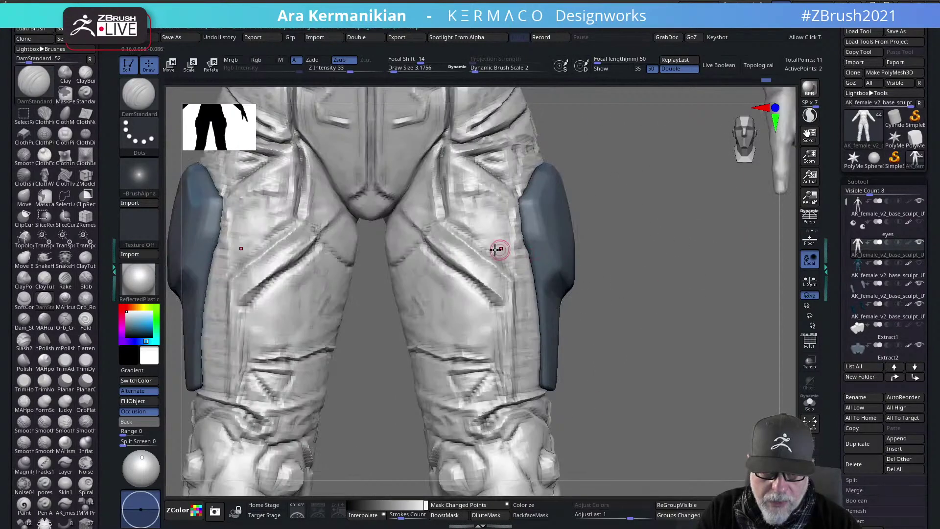
{"action": "key", "text": "shift"}
{"action": "mouse_move", "coordinate": [429, 275]}
{"action": "left_mouse_down", "text": "shift"}
{"action": "mouse_move", "coordinate": [424, 266]}
{"action": "mouse_move", "coordinate": [408, 272]}
{"action": "left_mouse_up", "text": "shift"}
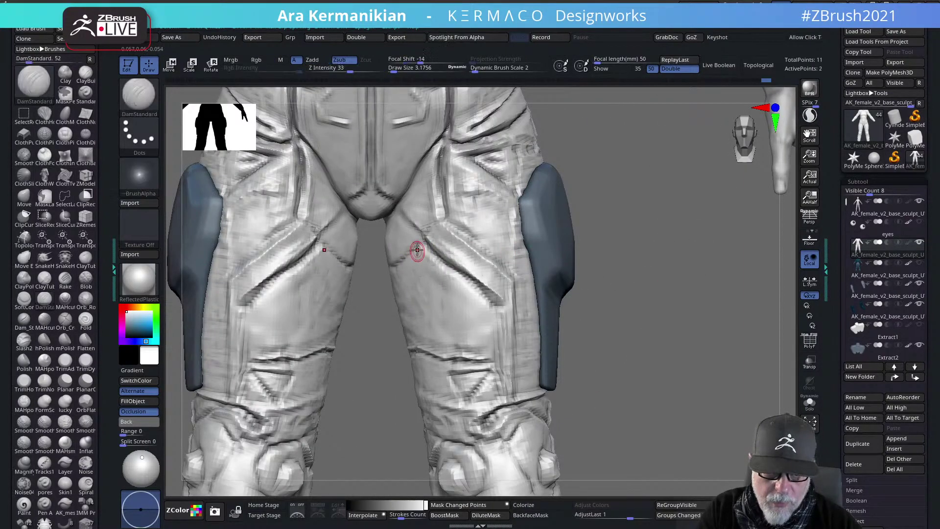
Carve a diagonal fold down the inner thigh below the crotch with DamStandard and soften it by smoothing
{"action": "left_click_drag", "start_coordinate": [753, 337], "coordinate": [493, 258], "text": "alt"}
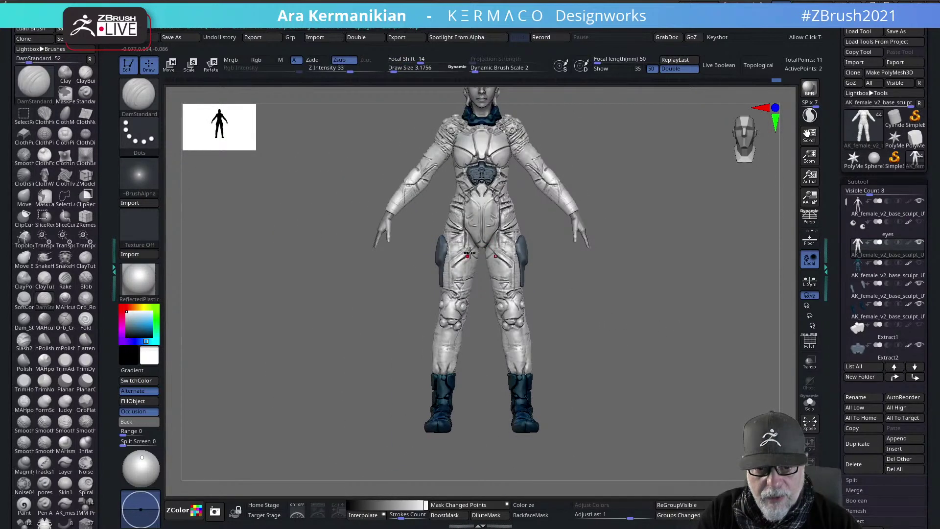
{"action": "left_click_drag", "start_coordinate": [636, 301], "coordinate": [719, 326], "text": "alt"}
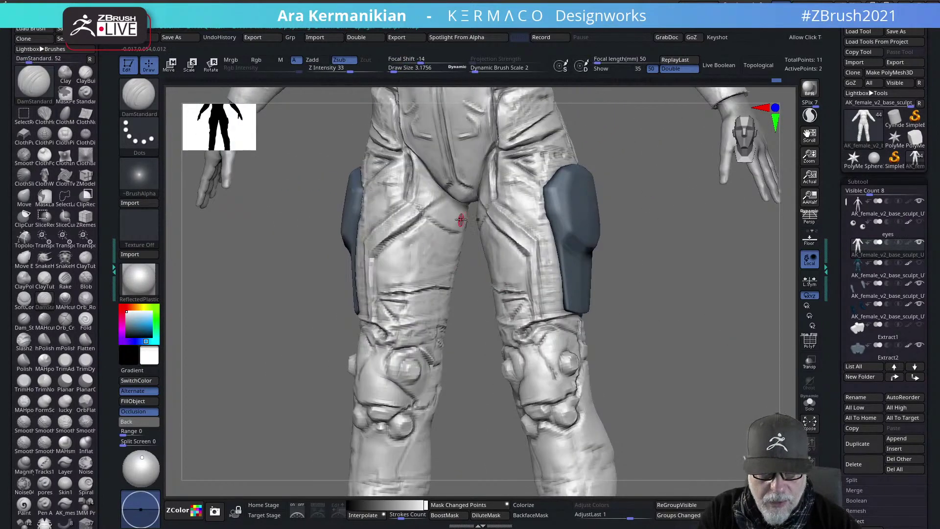
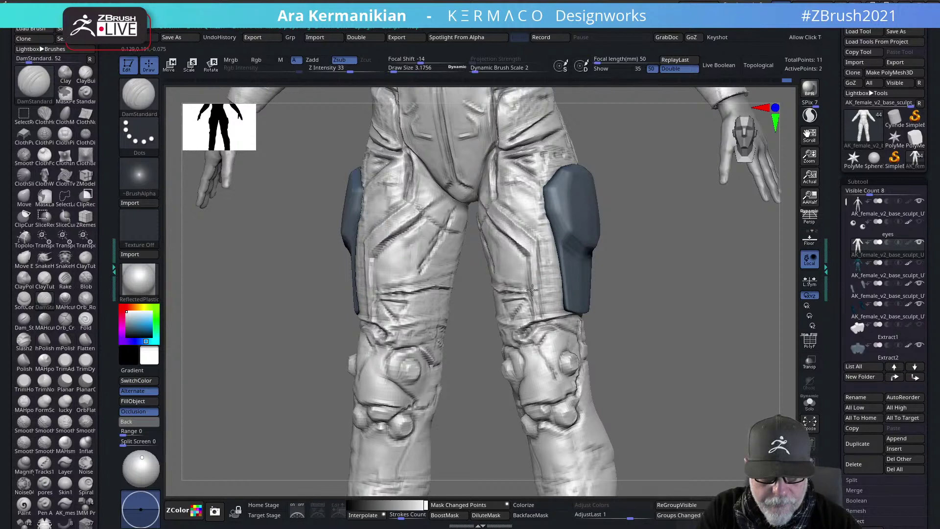
{"action": "left_click_drag", "start_coordinate": [678, 317], "coordinate": [578, 308], "text": "alt"}
{"action": "left_click_drag", "start_coordinate": [577, 308], "coordinate": [505, 302], "text": "shift"}
{"action": "key", "text": "shift"}
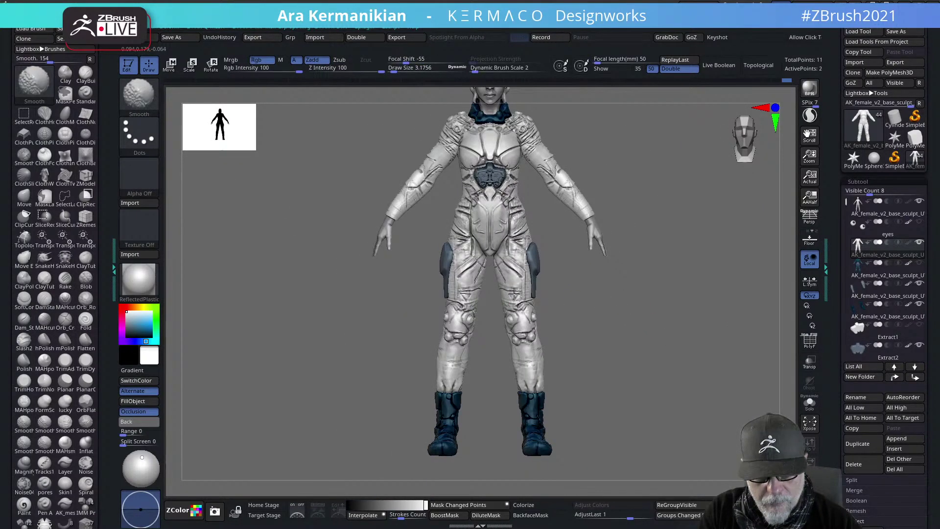
{"action": "left_click_drag", "start_coordinate": [663, 312], "coordinate": [478, 320], "text": "alt"}
{"action": "key", "text": "shift"}
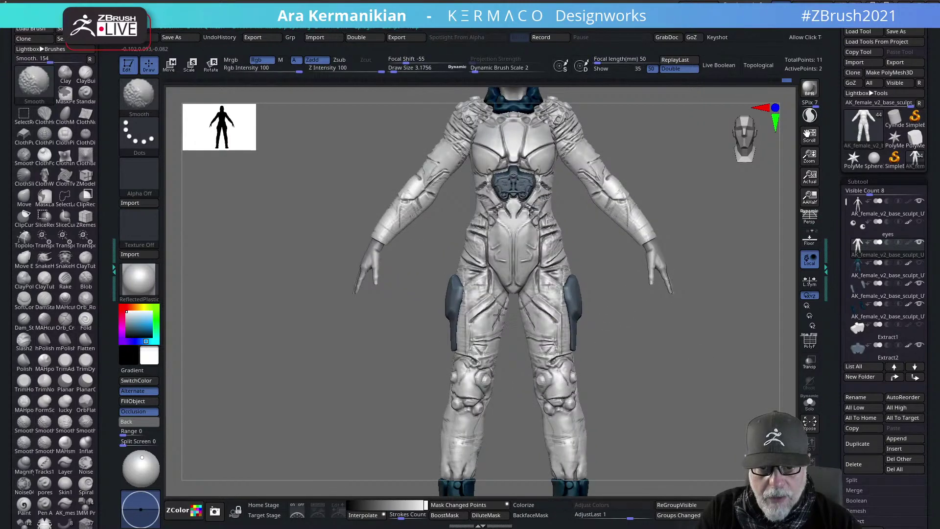
Set the DamStandard draw size to about 10.99, deepen the inner-thigh creases near the crotch, and undo the last stroke beside the pelvic panel
{"action": "mouse_move", "coordinate": [621, 374]}
{"action": "left_mouse_down"}
{"action": "mouse_move", "coordinate": [722, 382]}
{"action": "mouse_move", "coordinate": [538, 231]}
{"action": "mouse_move", "coordinate": [501, 232]}
{"action": "left_mouse_up"}
{"action": "key", "text": "s"}
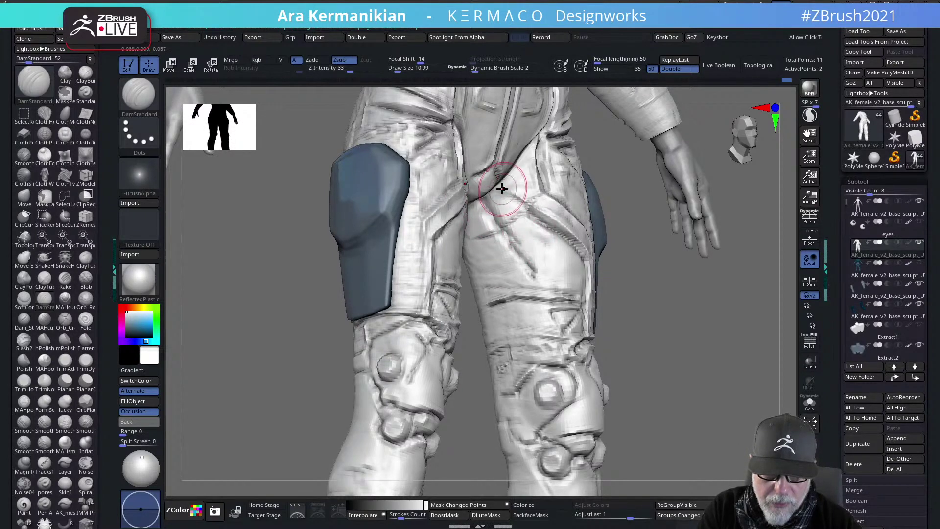
{"action": "mouse_move", "coordinate": [503, 191]}
{"action": "left_mouse_down"}
{"action": "mouse_move", "coordinate": [494, 188]}
{"action": "mouse_move", "coordinate": [531, 210]}
{"action": "left_mouse_up"}
{"action": "left_click_drag", "start_coordinate": [662, 288], "coordinate": [619, 302], "text": "alt"}
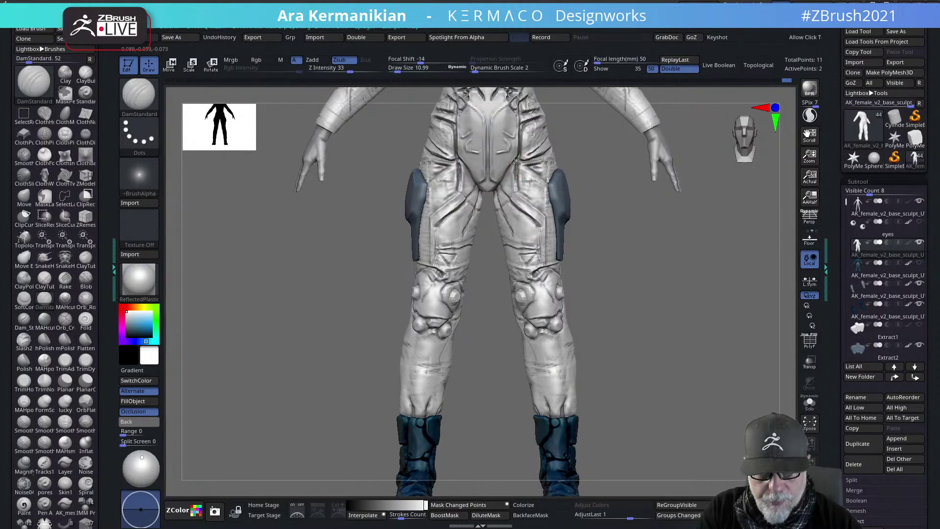
{"action": "left_click_drag", "start_coordinate": [511, 167], "coordinate": [518, 161]}
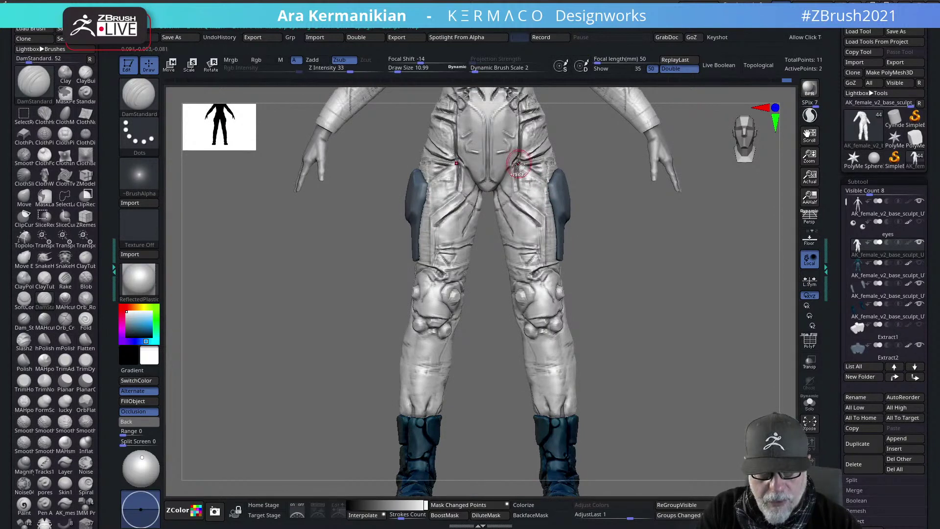
{"action": "key", "text": "ctrl+z"}
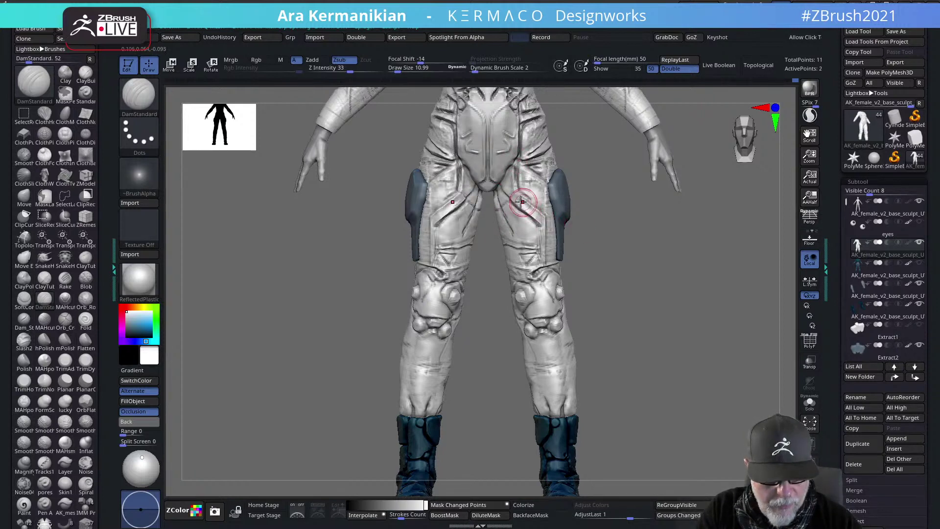
Adjust the folds at the top of the thighs using the Move brush with a draw size of about 31
{"action": "key", "text": "b"}
{"action": "key", "text": "m"}
{"action": "key", "text": "v"}
{"action": "key", "text": "s"}
{"action": "left_click_drag", "start_coordinate": [513, 167], "coordinate": [522, 169]}
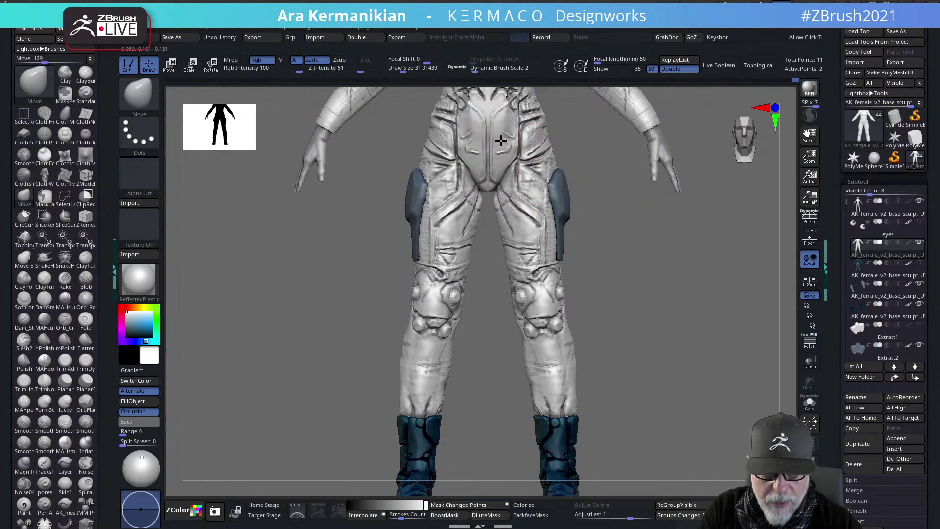
Carve the creases beside the pelvic panel using DamStandard with a draw size of about 13.83
{"action": "left_click_drag", "start_coordinate": [621, 231], "coordinate": [627, 249], "text": "alt"}
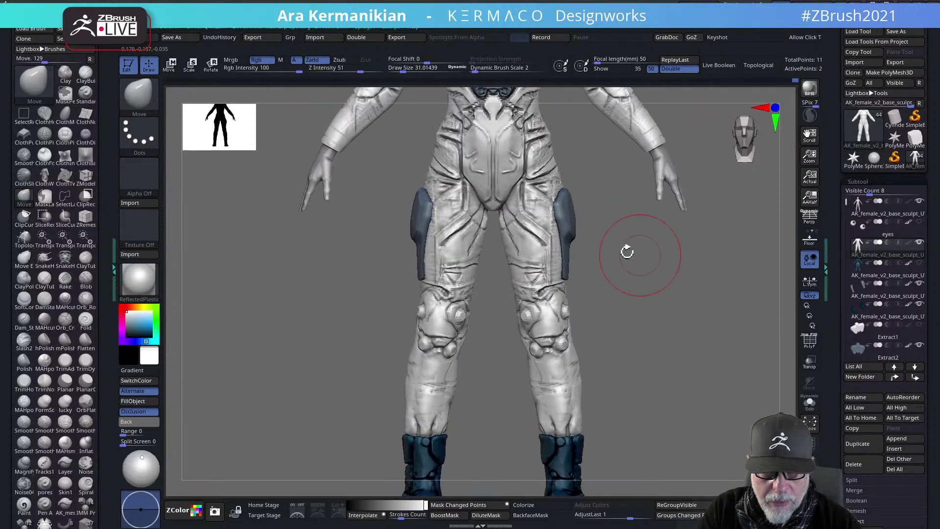
{"action": "right_click", "coordinate": [478, 194]}
{"action": "left_click", "coordinate": [539, 195]}
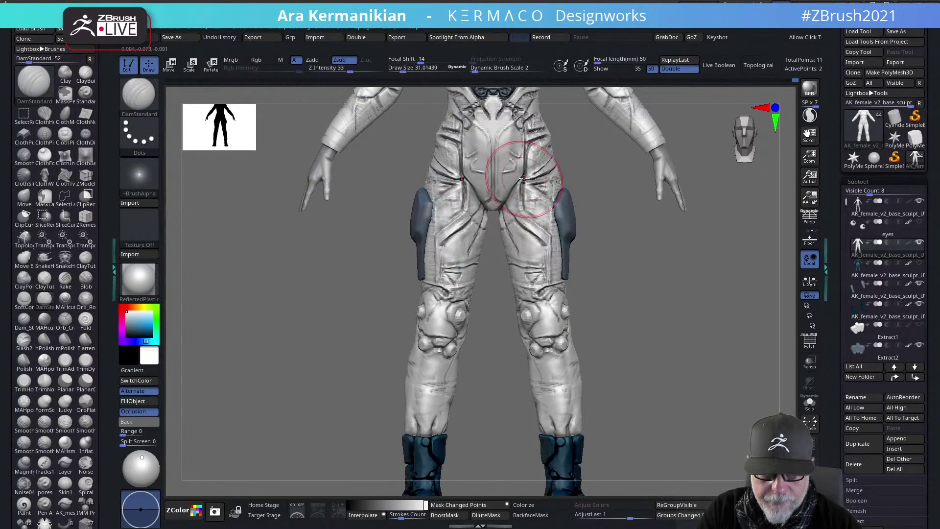
{"action": "key", "text": "s"}
{"action": "left_click_drag", "start_coordinate": [524, 195], "coordinate": [515, 196]}
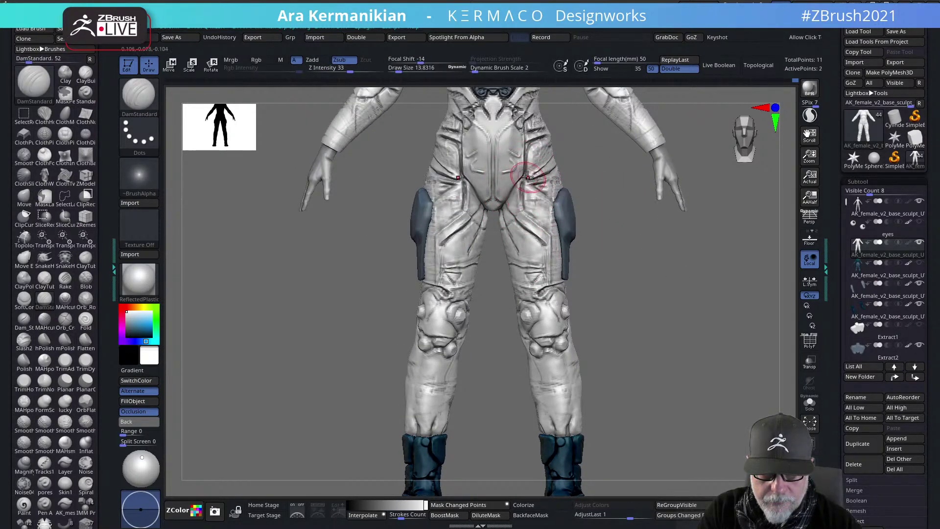
Fine-tune the shapes of the upper-thigh folds using the Move brush with the smaller draw size
{"action": "key", "text": "b"}
{"action": "key", "text": "m"}
{"action": "key", "text": "v"}
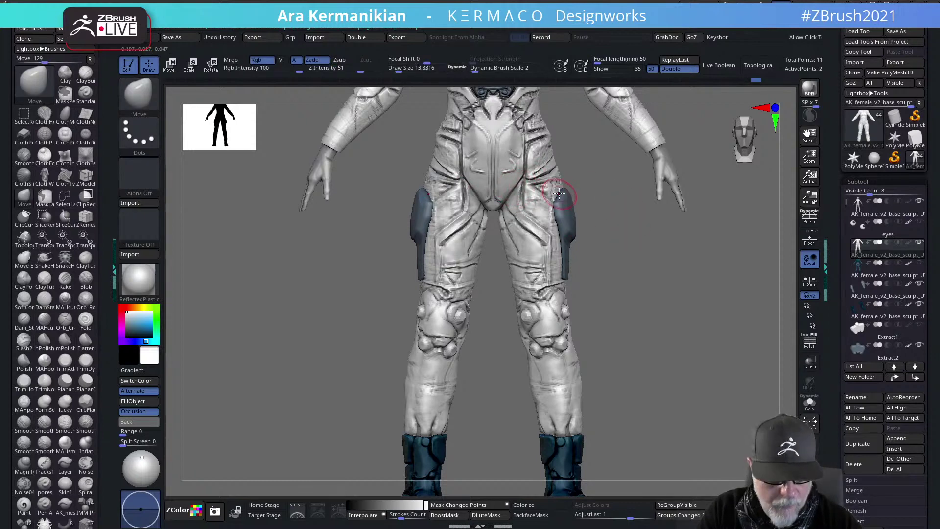
{"action": "key", "text": "b"}
{"action": "key", "text": "z"}
{"action": "key", "text": "m"}
{"action": "left_click_drag", "start_coordinate": [695, 261], "coordinate": [663, 279], "text": "alt"}
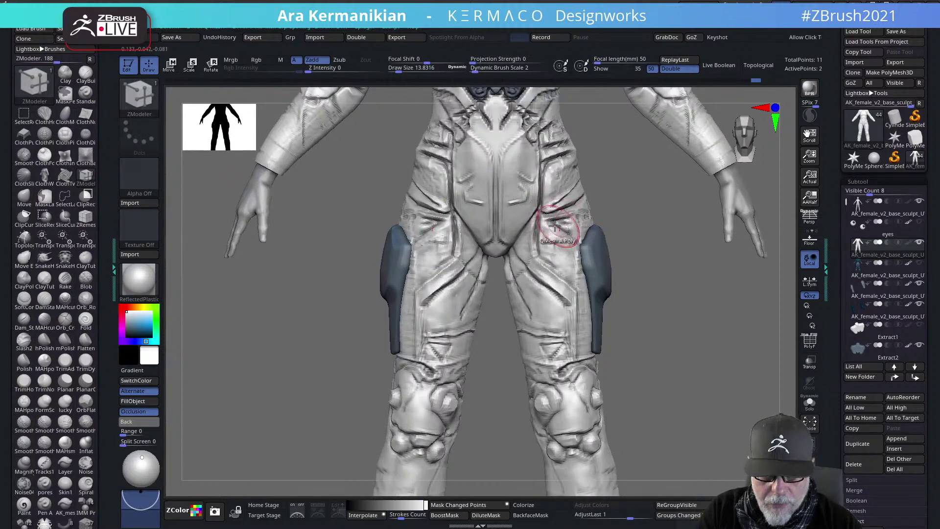
{"action": "key", "text": "b"}
{"action": "key", "text": "m"}
{"action": "key", "text": "v"}
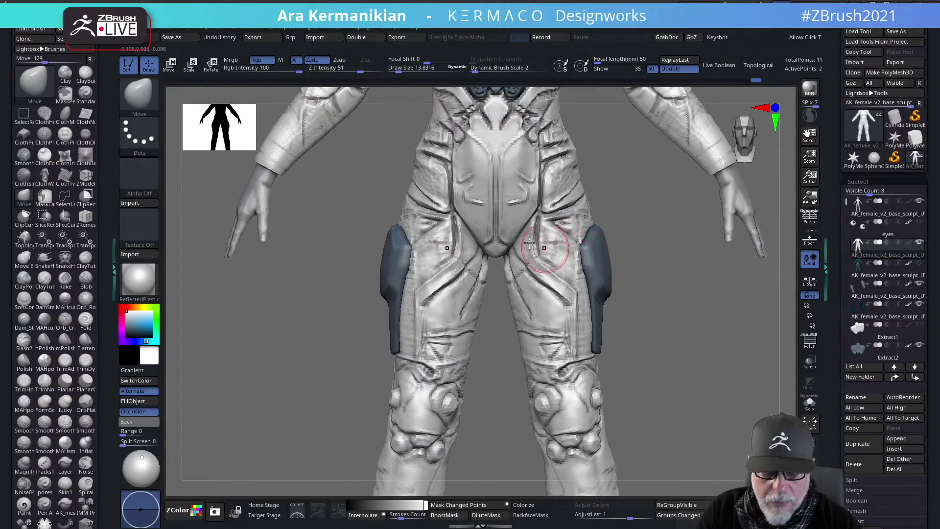
Deepen the upper- and inner-thigh folds with DamStandard, enlarging the draw size to about 15.39 and 18.76 between passes
{"action": "right_click", "coordinate": [498, 240]}
{"action": "left_click", "coordinate": [580, 239]}
{"action": "left_click_drag", "start_coordinate": [705, 284], "coordinate": [678, 282], "text": "alt"}
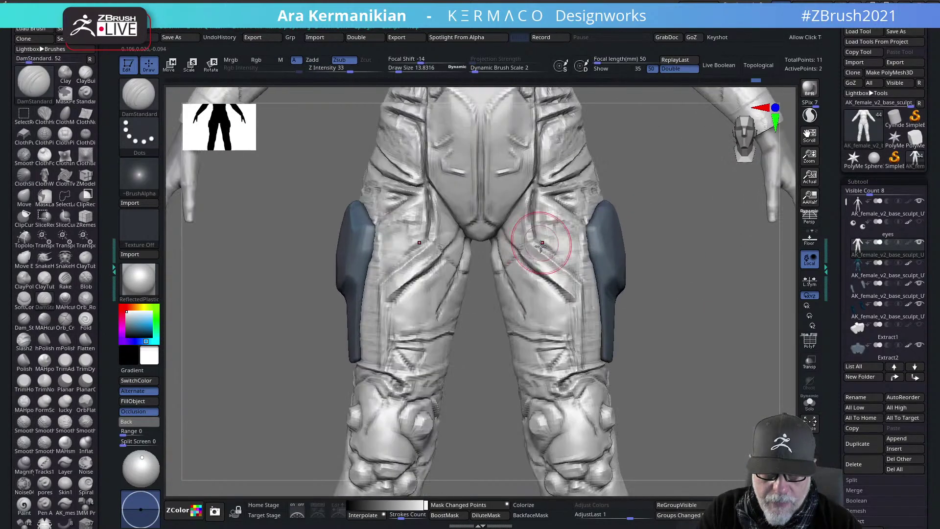
{"action": "key", "text": "s"}
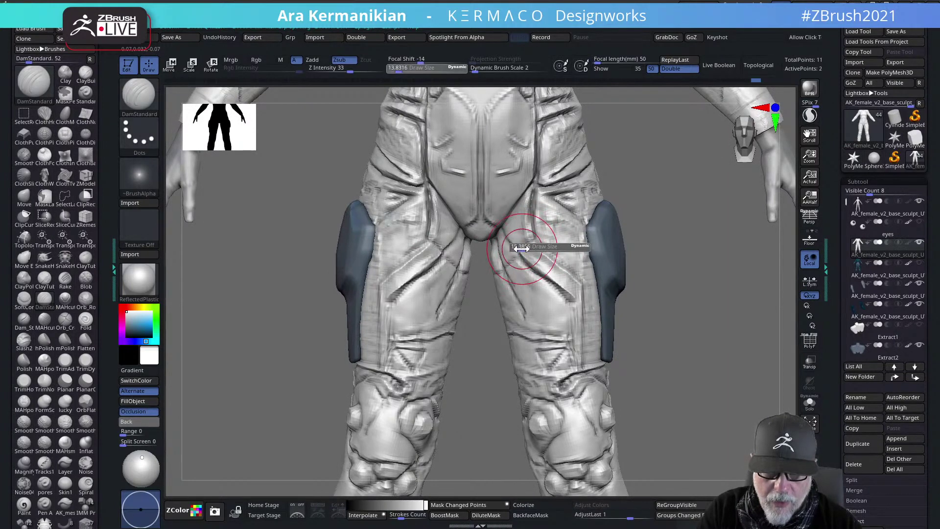
{"action": "left_click_drag", "start_coordinate": [521, 248], "coordinate": [523, 247]}
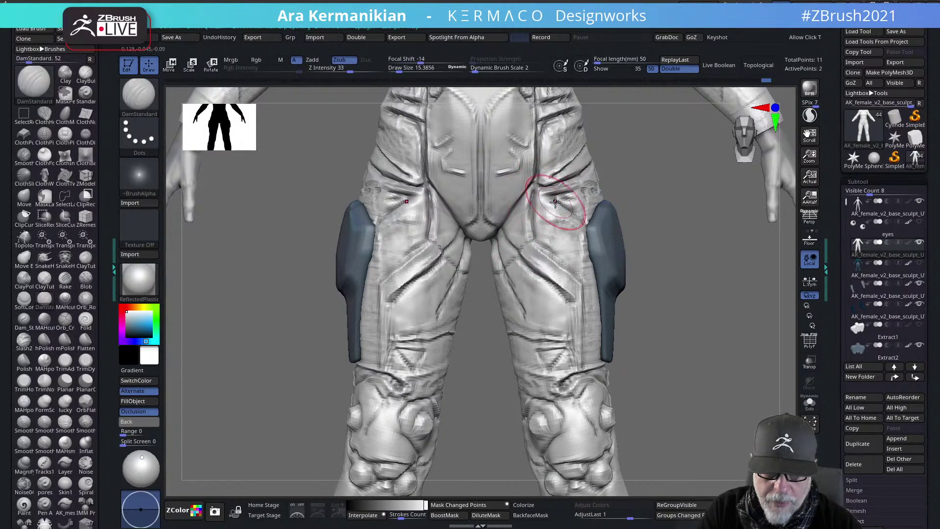
{"action": "key", "text": "s"}
{"action": "mouse_move", "coordinate": [556, 218]}
{"action": "left_mouse_down"}
{"action": "mouse_move", "coordinate": [551, 183]}
{"action": "mouse_move", "coordinate": [577, 179]}
{"action": "left_mouse_up"}
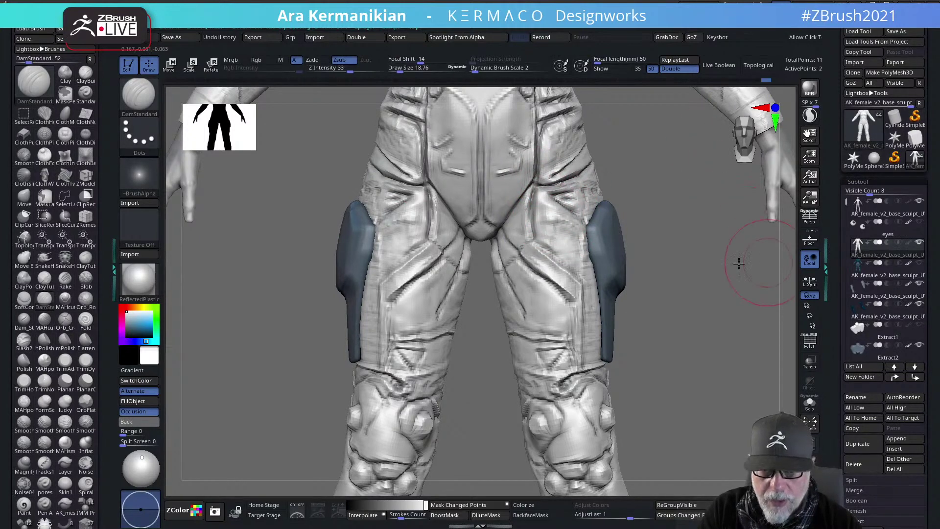
Check the legs from a distance and undo the latest strokes on the thigh folds
{"action": "mouse_move", "coordinate": [762, 263]}
{"action": "left_mouse_down", "text": "alt"}
{"action": "mouse_move", "coordinate": [685, 317]}
{"action": "mouse_move", "coordinate": [594, 275]}
{"action": "left_mouse_up", "text": "alt"}
{"action": "left_click_drag", "start_coordinate": [681, 302], "coordinate": [648, 300], "text": "alt"}
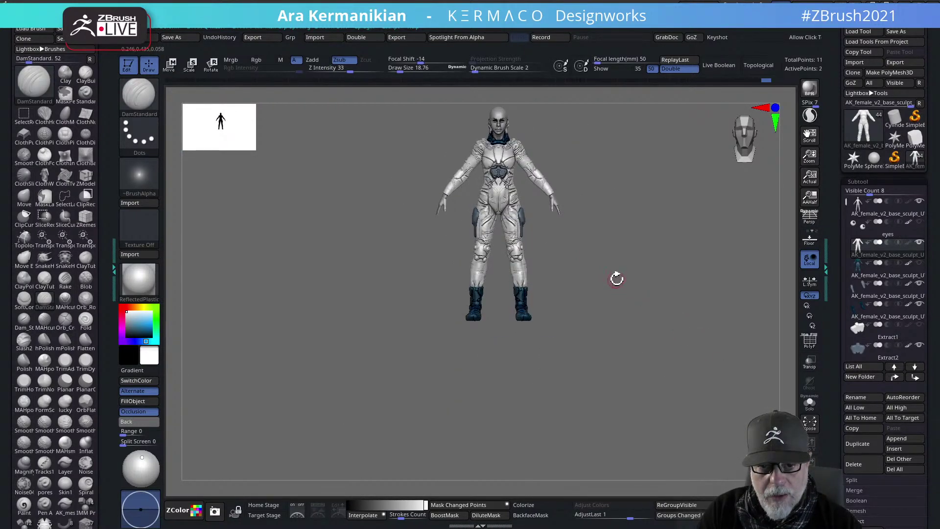
{"action": "mouse_move", "coordinate": [639, 257]}
{"action": "left_mouse_down", "text": "alt"}
{"action": "mouse_move", "coordinate": [705, 243]}
{"action": "mouse_move", "coordinate": [686, 254]}
{"action": "left_mouse_up", "text": "alt"}
{"action": "key", "text": "ctrl"}
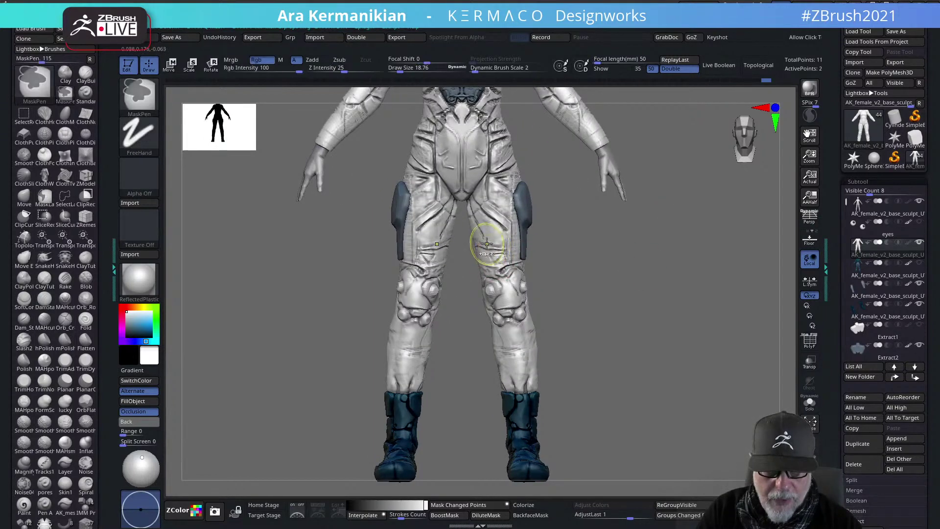
{"action": "key", "text": "ctrl+z"}
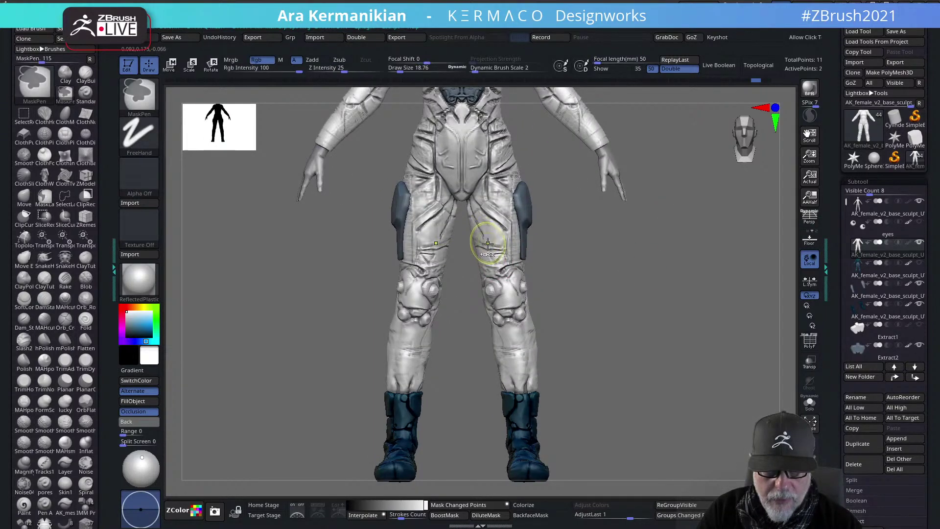
{"action": "key", "text": "ctrl+z"}
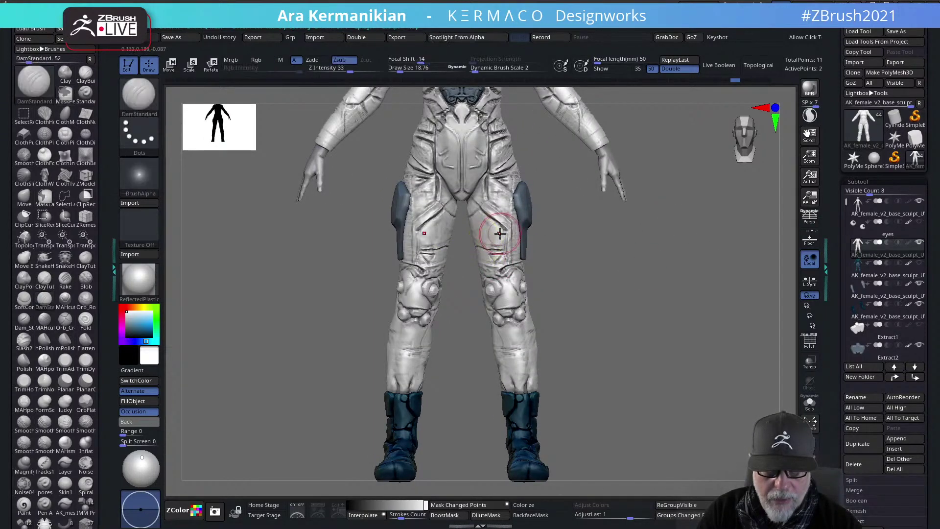
{"action": "left_click_drag", "start_coordinate": [634, 260], "coordinate": [624, 286], "text": "alt"}
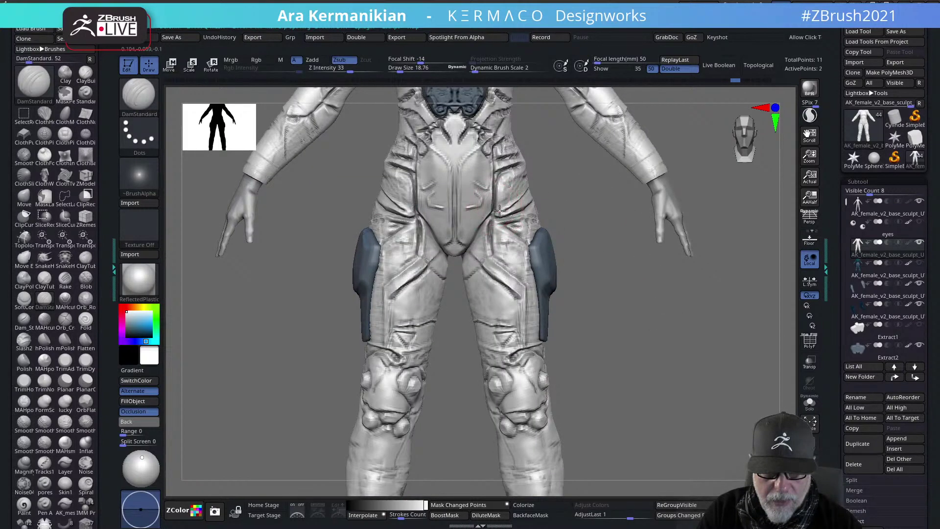
Reshape the creases beside the pelvic panel at the hips using the Move brush
{"action": "key", "text": "b"}
{"action": "key", "text": "m"}
{"action": "key", "text": "v"}
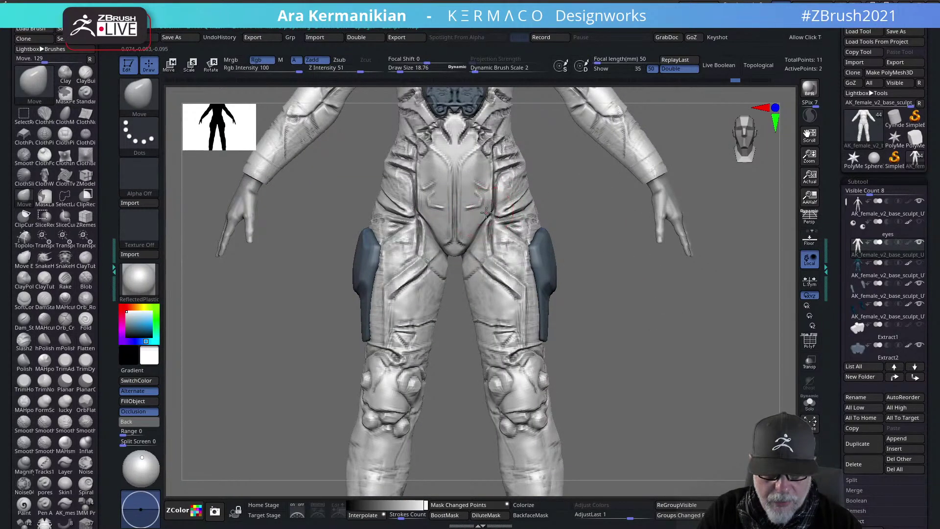
{"action": "left_click", "coordinate": [476, 230]}
{"action": "left_click_drag", "start_coordinate": [476, 230], "coordinate": [479, 234], "text": "alt"}
{"action": "left_click_drag", "start_coordinate": [476, 233], "coordinate": [481, 220]}
{"action": "left_click_drag", "start_coordinate": [482, 219], "coordinate": [492, 220]}
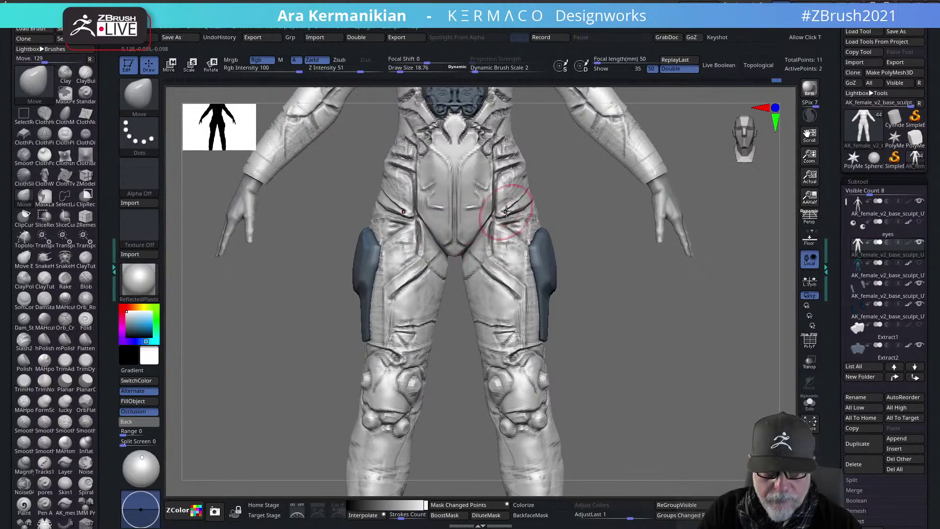
Carve fine creases across the lower thighs above the triangular details using DamStandard with a draw size of about 3.84
{"action": "left_click_drag", "start_coordinate": [633, 298], "coordinate": [577, 326]}
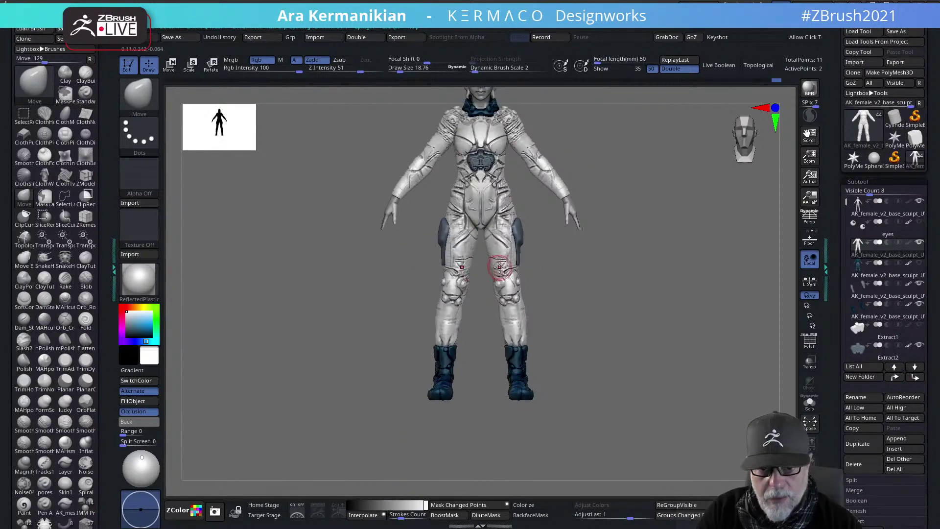
{"action": "right_click", "coordinate": [497, 266]}
{"action": "left_click", "coordinate": [566, 264]}
{"action": "left_click_drag", "start_coordinate": [647, 268], "coordinate": [607, 240], "text": "alt"}
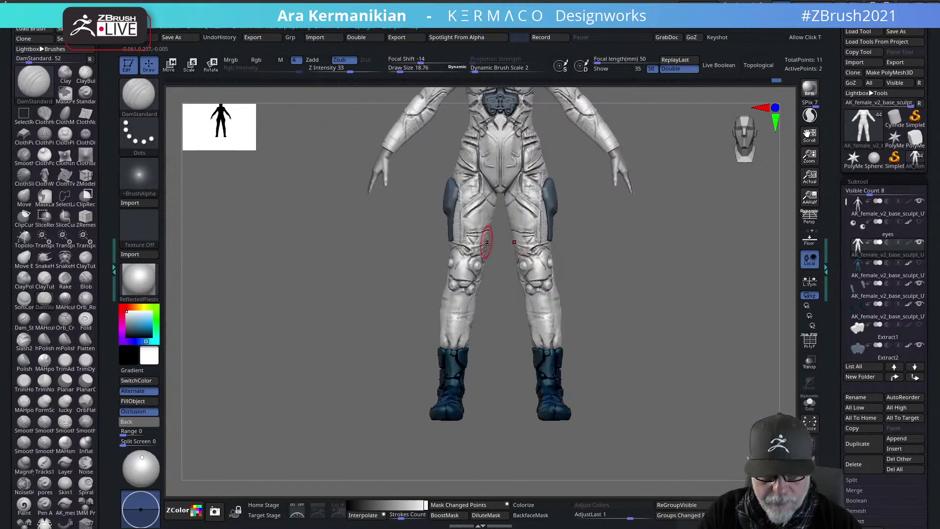
{"action": "key", "text": "s"}
{"action": "left_click_drag", "start_coordinate": [488, 245], "coordinate": [481, 247]}
{"action": "left_click_drag", "start_coordinate": [704, 247], "coordinate": [736, 290], "text": "alt"}
{"action": "key", "text": "s"}
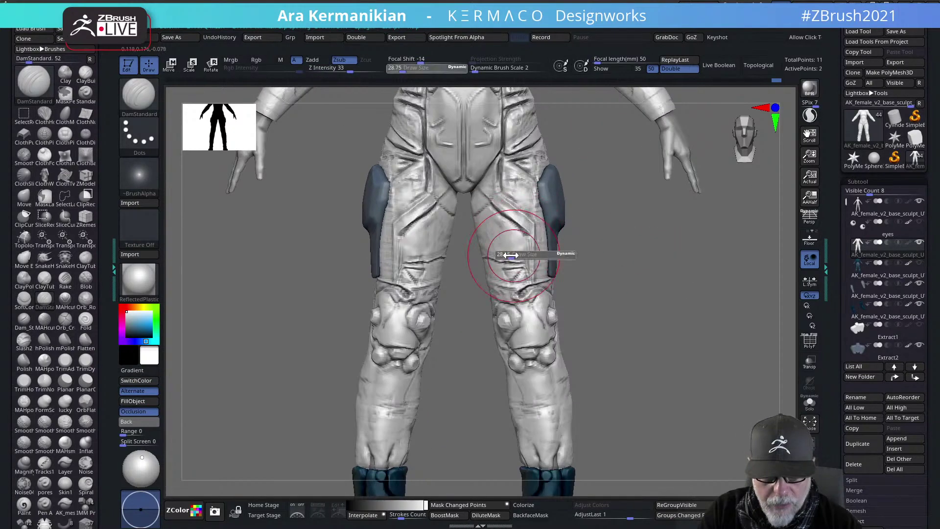
{"action": "left_click_drag", "start_coordinate": [512, 256], "coordinate": [499, 256]}
{"action": "key", "text": "alt"}
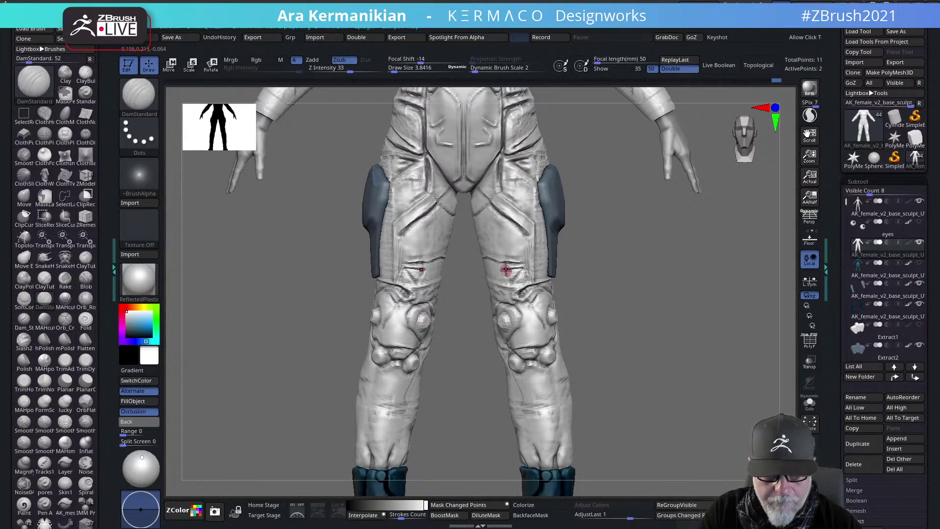
{"action": "left_click_drag", "start_coordinate": [506, 271], "coordinate": [502, 269]}
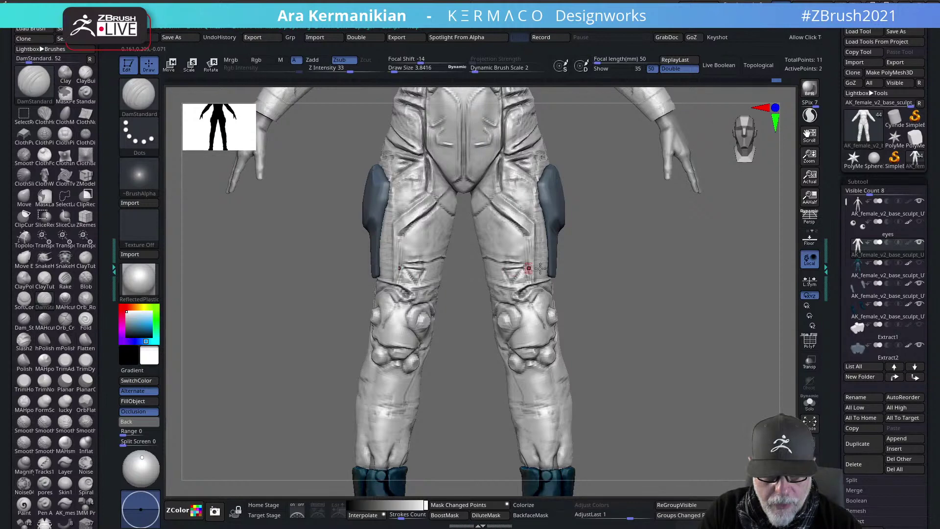
Define the triangular details and the folds directly above the knee pads with fine DamStandard strokes
{"action": "mouse_move", "coordinate": [678, 264]}
{"action": "left_mouse_down", "text": "alt"}
{"action": "mouse_move", "coordinate": [703, 267]}
{"action": "mouse_move", "coordinate": [705, 293]}
{"action": "left_mouse_up", "text": "alt"}
{"action": "mouse_move", "coordinate": [496, 227]}
{"action": "left_mouse_down"}
{"action": "mouse_move", "coordinate": [518, 224]}
{"action": "mouse_move", "coordinate": [498, 247]}
{"action": "mouse_move", "coordinate": [498, 235]}
{"action": "mouse_move", "coordinate": [501, 242]}
{"action": "mouse_move", "coordinate": [520, 227]}
{"action": "left_mouse_up"}
{"action": "left_click_drag", "start_coordinate": [680, 252], "coordinate": [680, 245], "text": "alt"}
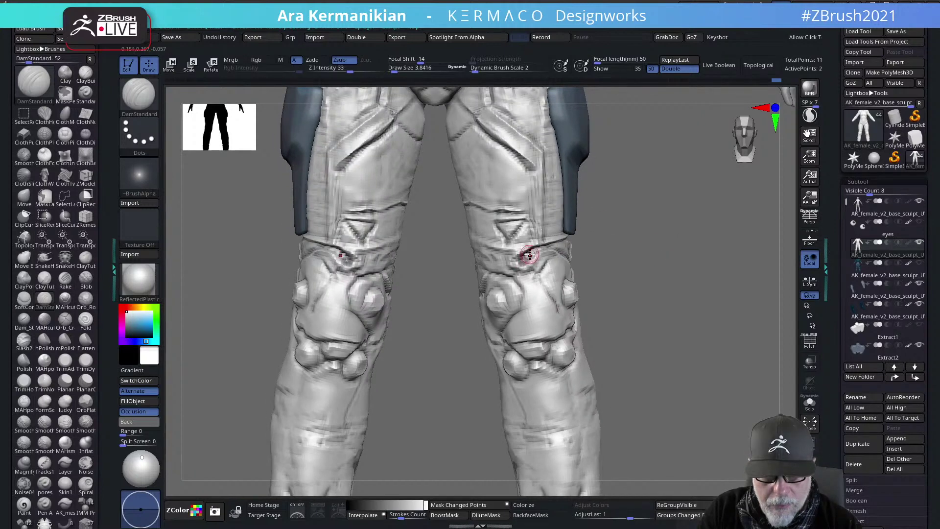
{"action": "mouse_move", "coordinate": [535, 250]}
{"action": "left_mouse_down"}
{"action": "mouse_move", "coordinate": [528, 255]}
{"action": "mouse_move", "coordinate": [550, 243]}
{"action": "left_mouse_up"}
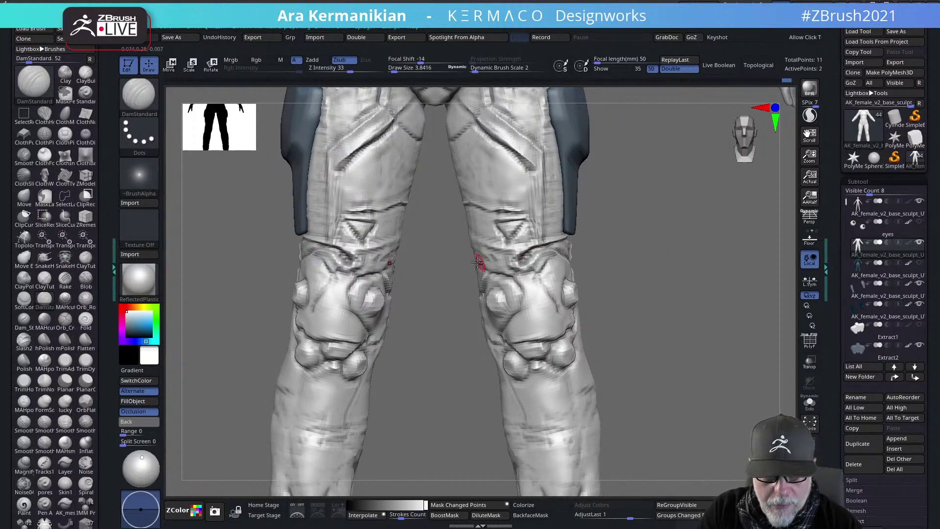
Carry the fold above the knee pads around the inner side of the knees and smooth it
{"action": "left_click_drag", "start_coordinate": [627, 267], "coordinate": [659, 265]}
{"action": "left_click_drag", "start_coordinate": [467, 258], "coordinate": [477, 255]}
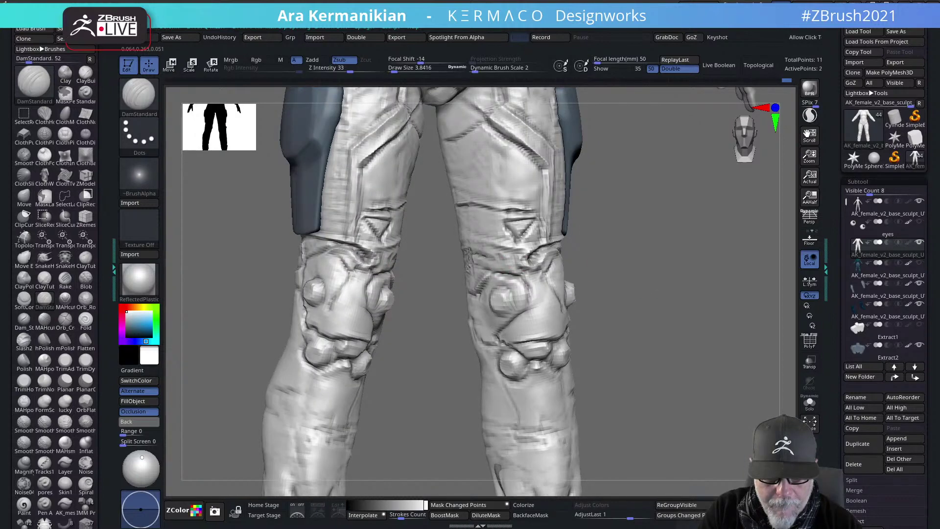
{"action": "key", "text": "shift"}
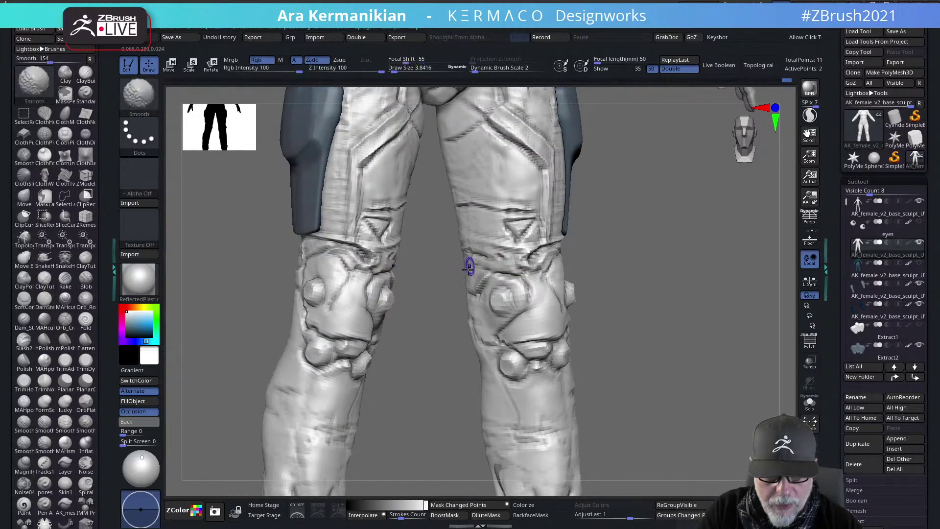
{"action": "left_click_drag", "start_coordinate": [614, 324], "coordinate": [627, 290], "text": "alt"}
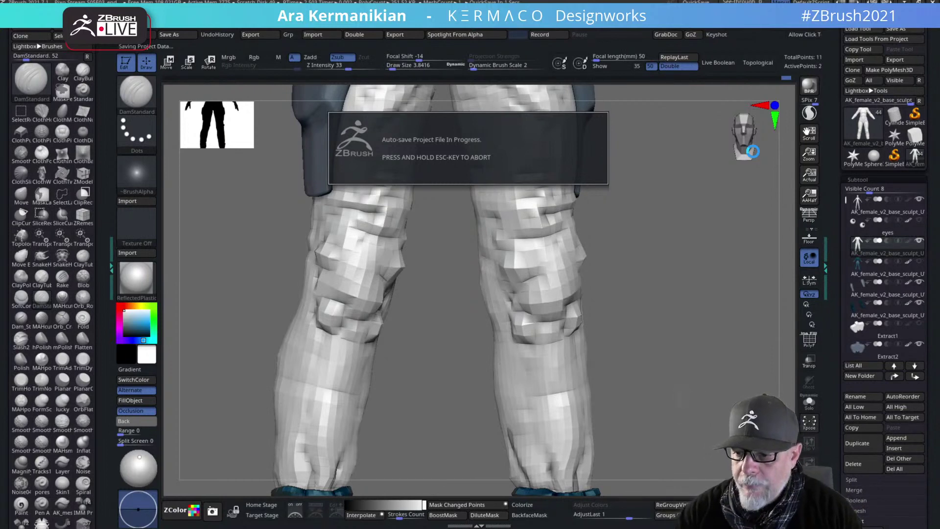
Sharpen the horizontal creases above the triangular details on the front of the lower thighs
{"action": "left_click_drag", "start_coordinate": [698, 286], "coordinate": [730, 302], "text": "alt"}
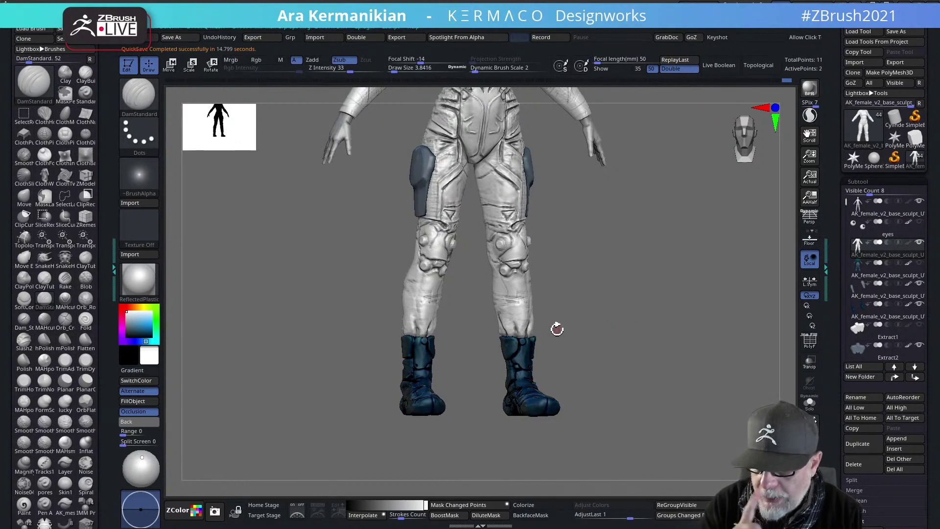
{"action": "left_click_drag", "start_coordinate": [600, 328], "coordinate": [660, 324], "text": "shift"}
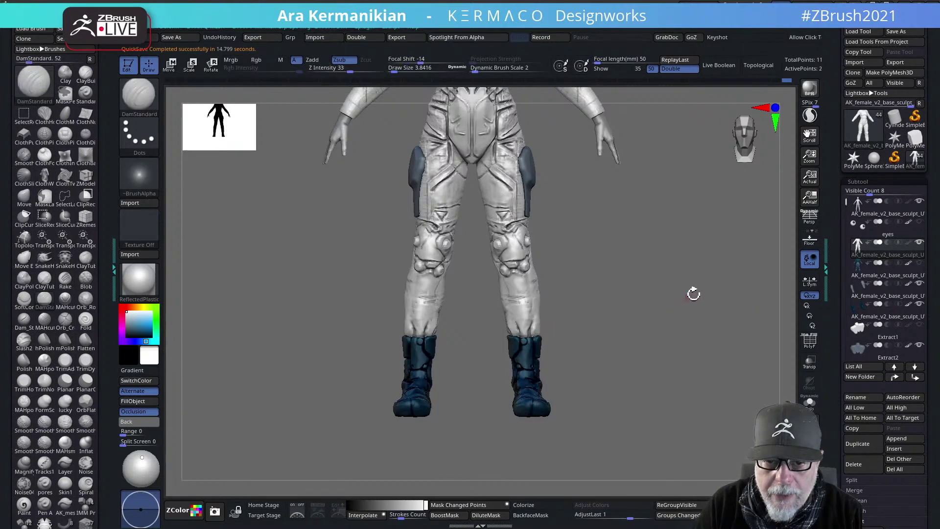
{"action": "left_click_drag", "start_coordinate": [695, 294], "coordinate": [722, 345], "text": "alt"}
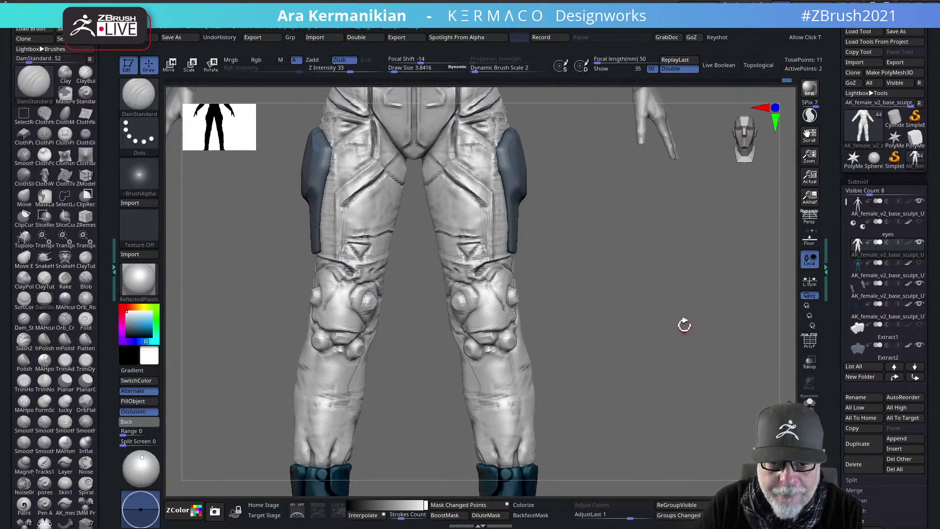
{"action": "left_click_drag", "start_coordinate": [655, 314], "coordinate": [668, 272], "text": "alt"}
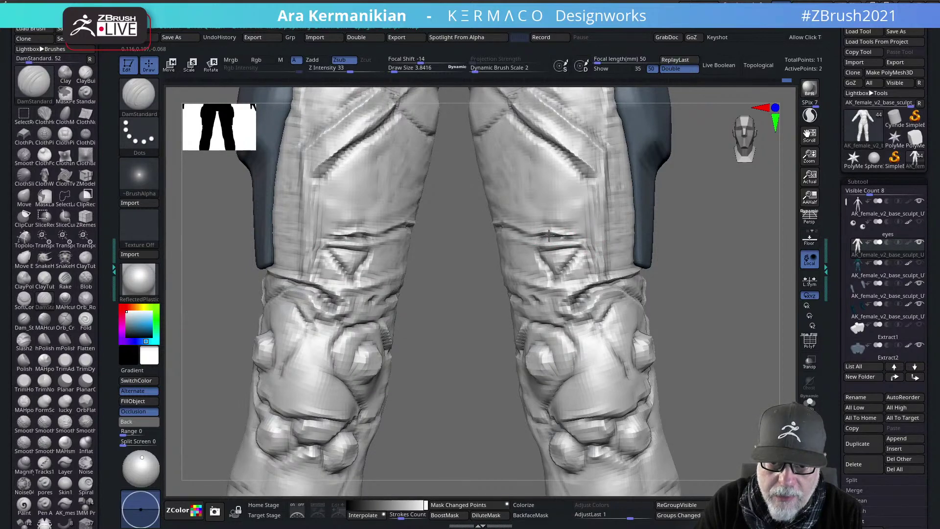
{"action": "left_click_drag", "start_coordinate": [554, 235], "coordinate": [585, 240]}
{"action": "mouse_move", "coordinate": [700, 284]}
{"action": "left_mouse_down", "text": "alt"}
{"action": "mouse_move", "coordinate": [673, 235]}
{"action": "mouse_move", "coordinate": [648, 242]}
{"action": "mouse_move", "coordinate": [672, 241]}
{"action": "mouse_move", "coordinate": [656, 267]}
{"action": "left_mouse_up", "text": "alt"}
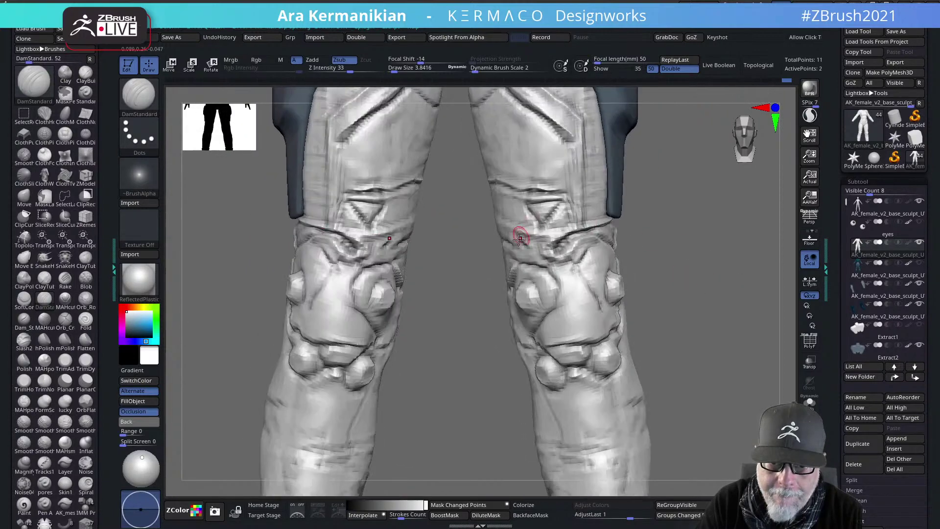
Extend the crease above the inner knees toward the back of the legs with DamStandard
{"action": "left_click_drag", "start_coordinate": [721, 263], "coordinate": [597, 263]}
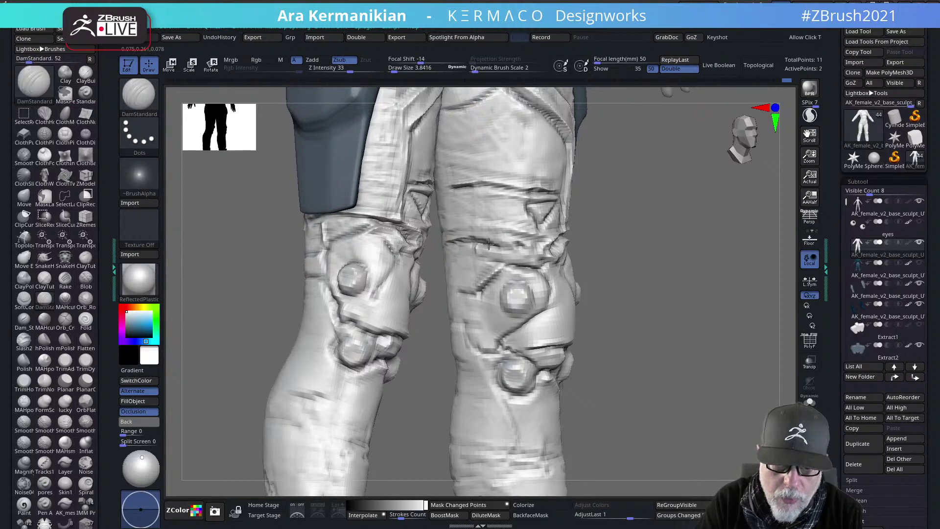
{"action": "left_click_drag", "start_coordinate": [727, 285], "coordinate": [749, 313], "text": "alt"}
{"action": "left_click_drag", "start_coordinate": [608, 355], "coordinate": [548, 244]}
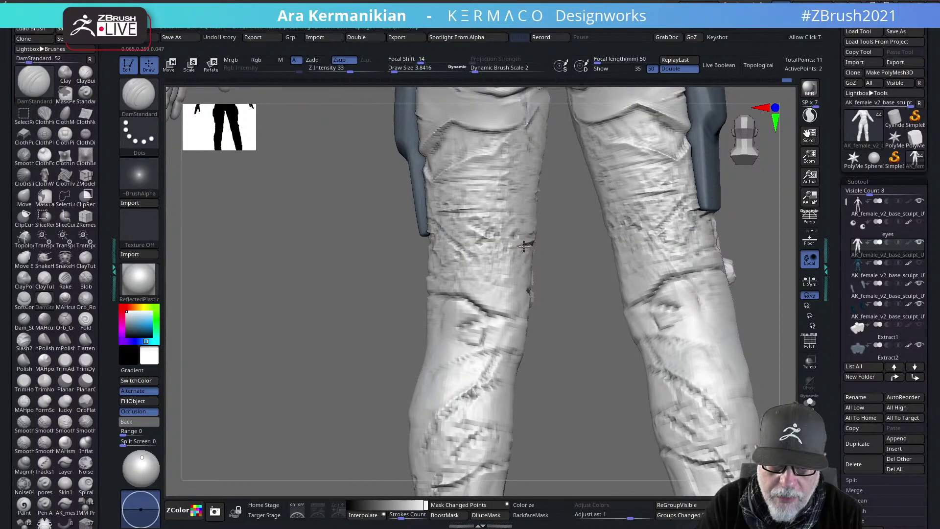
{"action": "left_click_drag", "start_coordinate": [580, 295], "coordinate": [515, 252]}
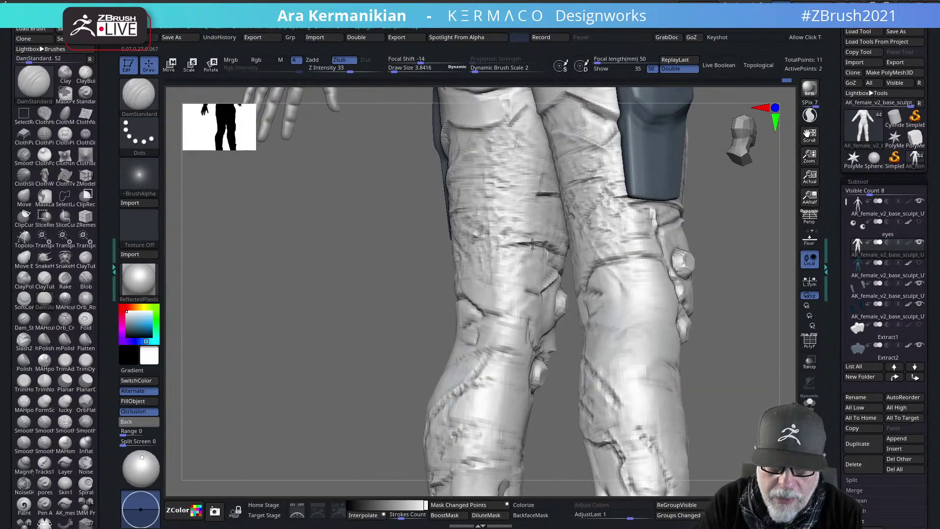
Deepen the horizontal crease across the back of the legs above the knees with DamStandard
{"action": "left_click_drag", "start_coordinate": [754, 296], "coordinate": [554, 271], "text": "shift"}
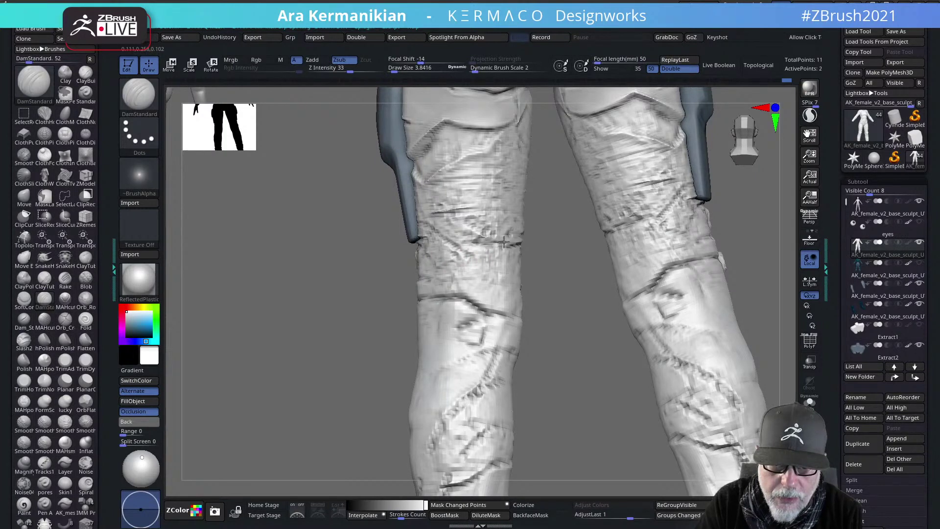
{"action": "left_click_drag", "start_coordinate": [489, 243], "coordinate": [504, 240]}
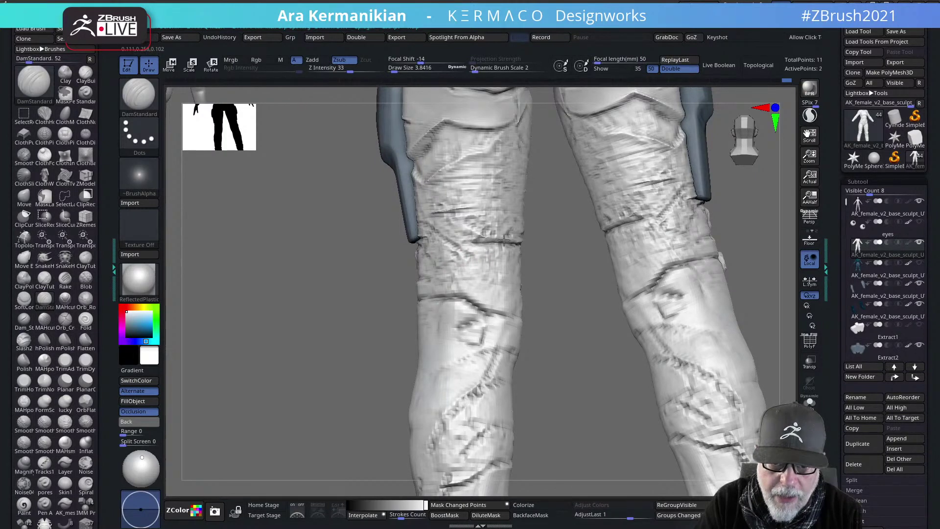
{"action": "left_click_drag", "start_coordinate": [556, 296], "coordinate": [510, 257]}
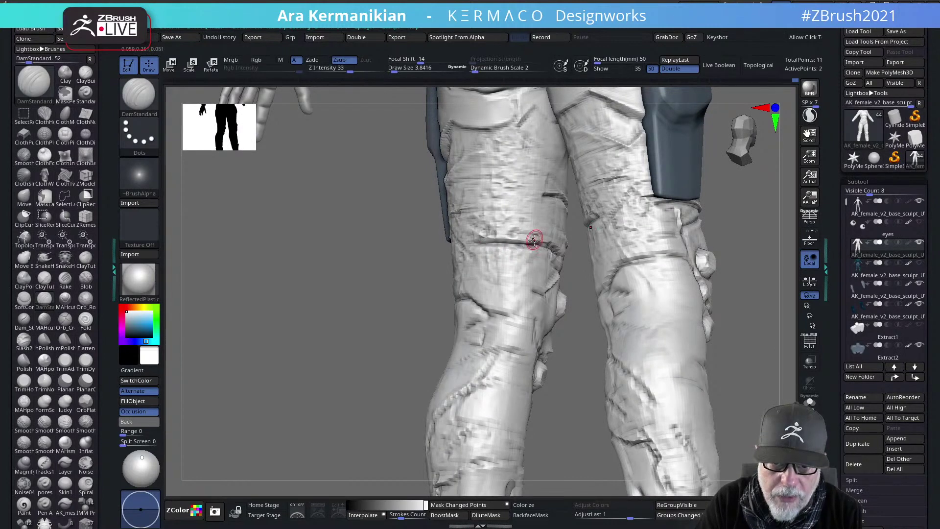
Refine the folds on the inner side of the lower thighs above the knee pads
{"action": "left_click_drag", "start_coordinate": [745, 268], "coordinate": [583, 256]}
{"action": "left_click_drag", "start_coordinate": [707, 281], "coordinate": [596, 264]}
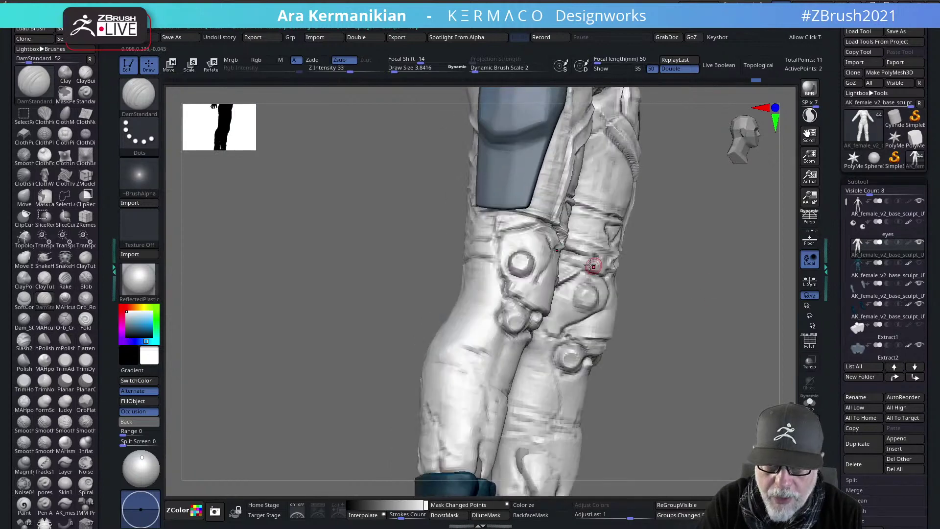
{"action": "left_click_drag", "start_coordinate": [725, 313], "coordinate": [590, 254]}
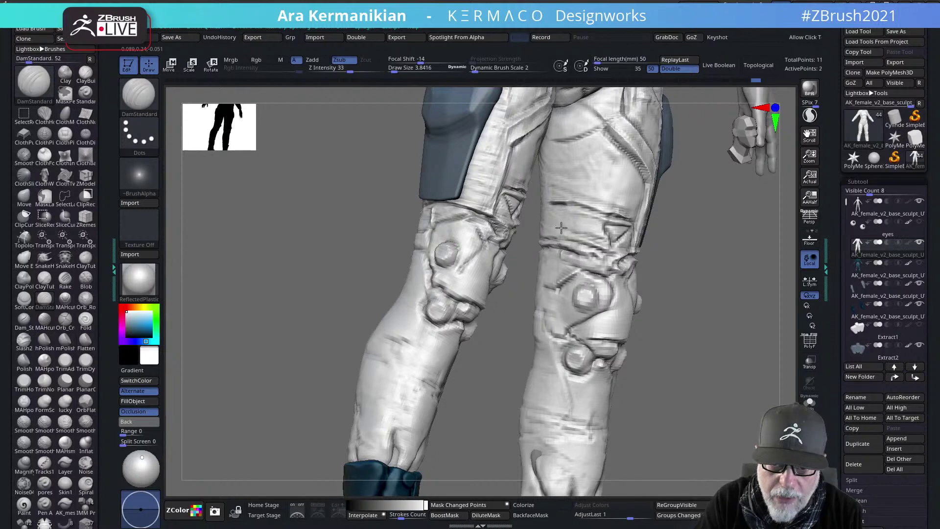
Carve a second crease around the inner thighs onto the back of the legs, checking it from behind
{"action": "left_click_drag", "start_coordinate": [737, 302], "coordinate": [773, 296], "text": "shift"}
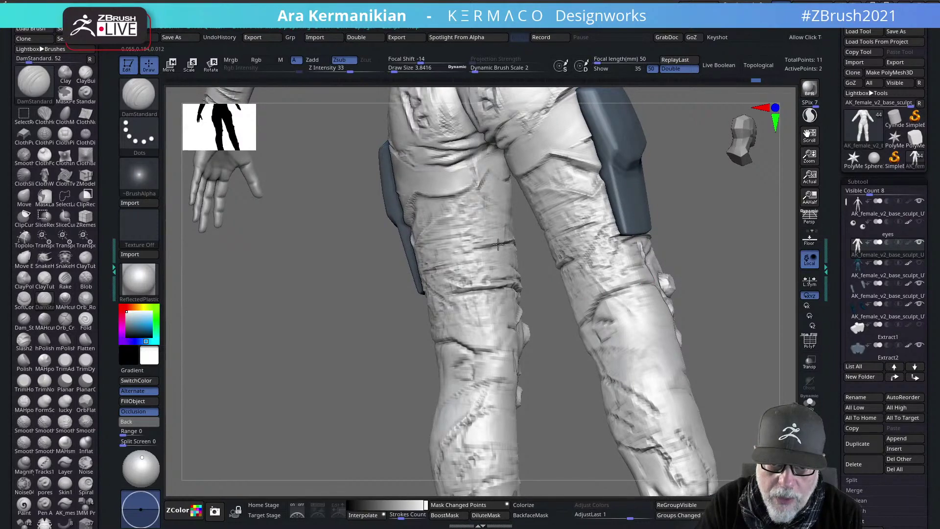
{"action": "key", "text": "shift"}
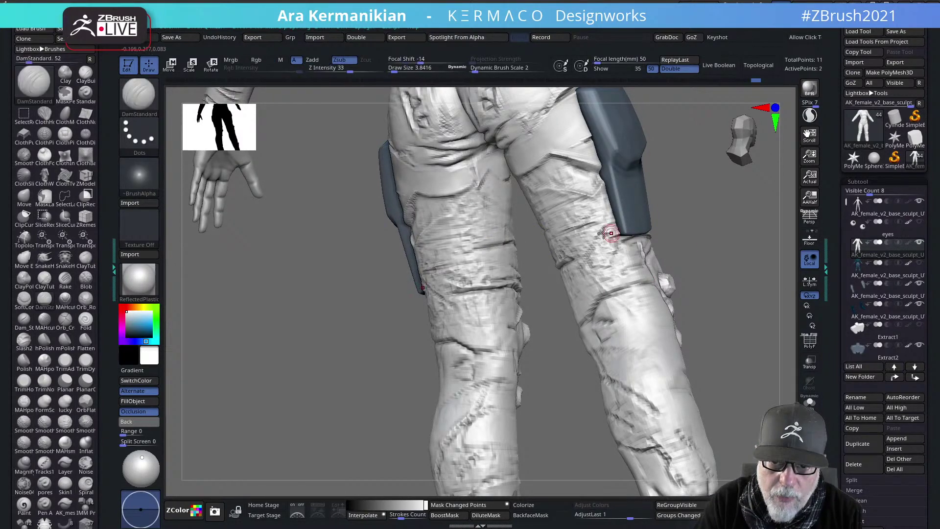
{"action": "left_click_drag", "start_coordinate": [703, 258], "coordinate": [674, 233], "text": "shift"}
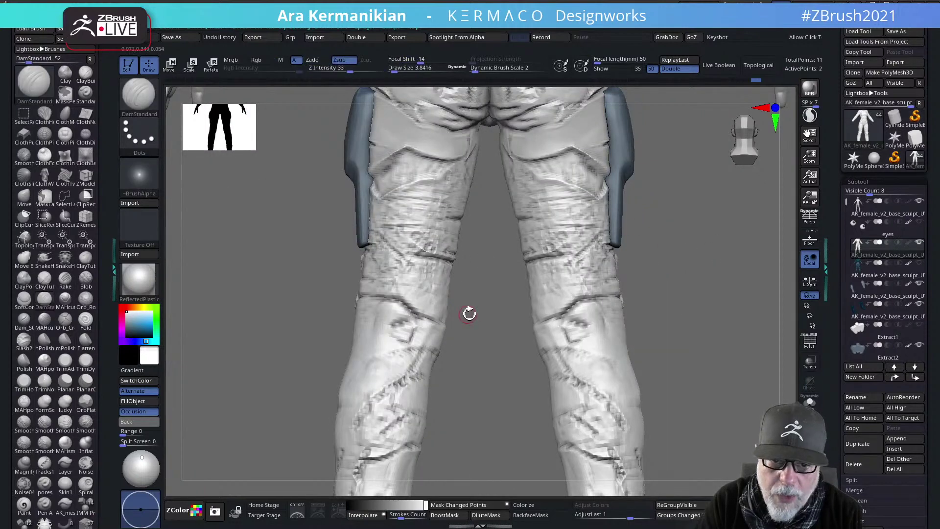
{"action": "left_click_drag", "start_coordinate": [488, 312], "coordinate": [466, 368], "text": "alt"}
{"action": "left_click_drag", "start_coordinate": [659, 273], "coordinate": [703, 316], "text": "alt"}
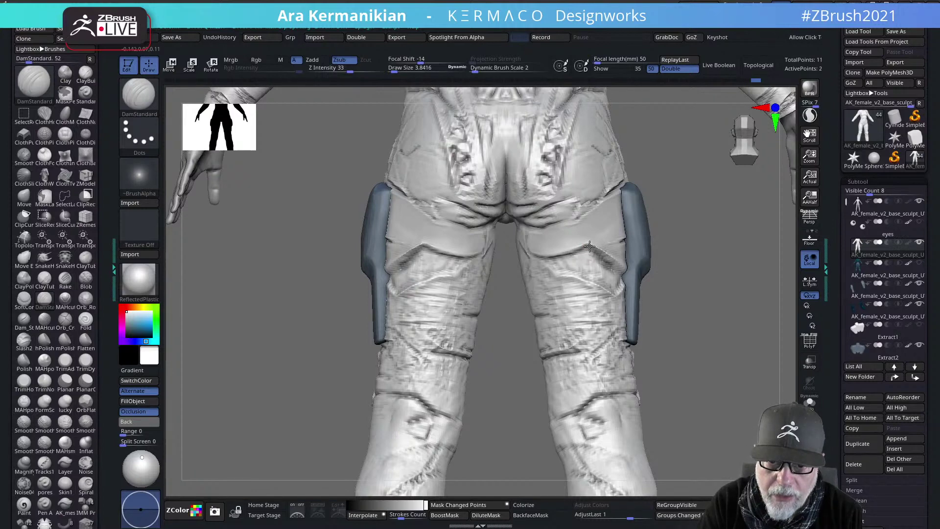
{"action": "key", "text": "f"}
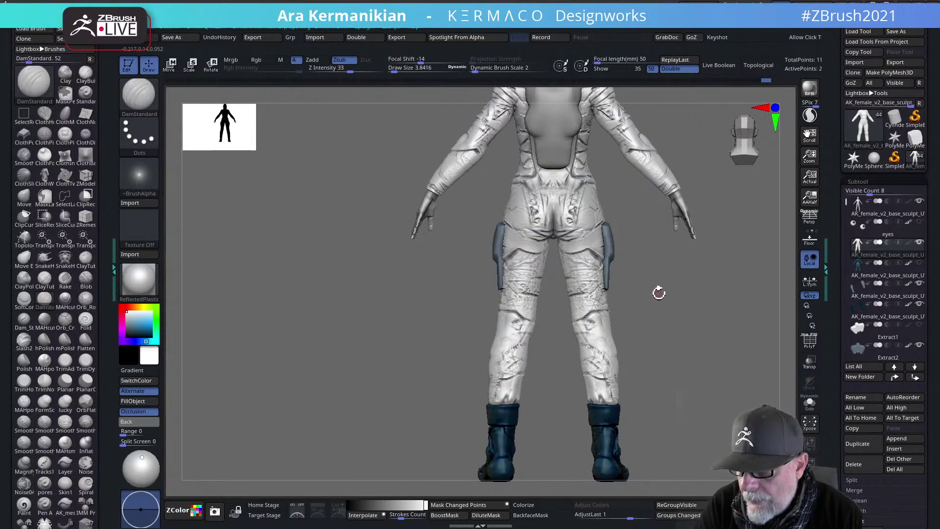
Carve short creases into the rear waistband at the lower back with DamStandard
{"action": "left_click_drag", "start_coordinate": [659, 293], "coordinate": [650, 313], "text": "alt"}
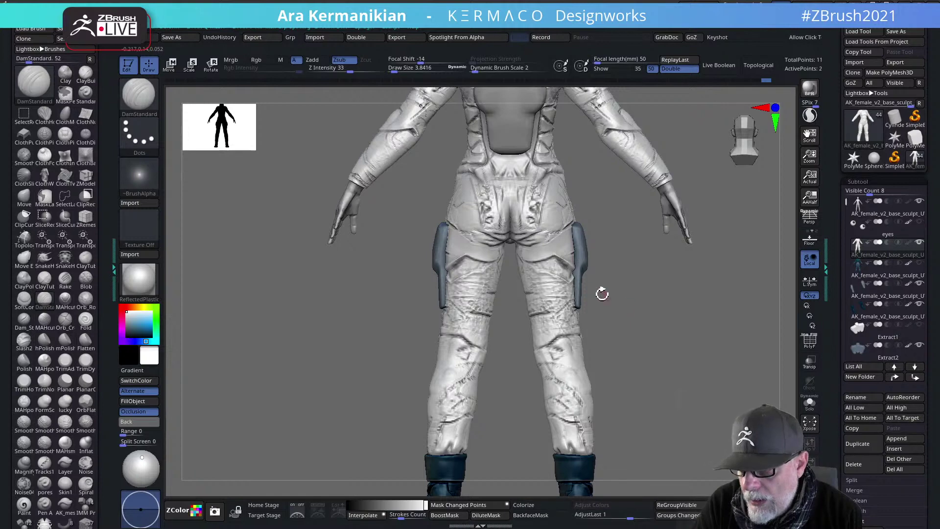
{"action": "left_click_drag", "start_coordinate": [601, 274], "coordinate": [649, 308], "text": "alt"}
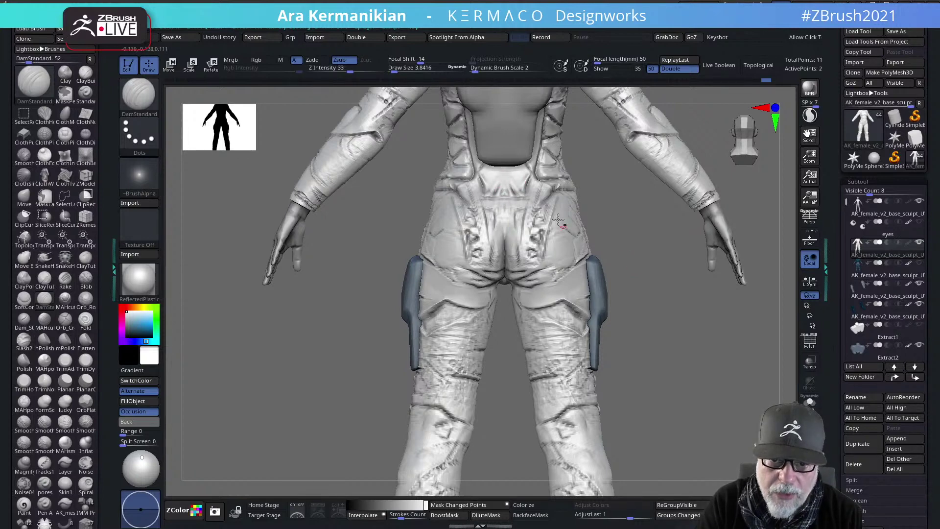
{"action": "left_click_drag", "start_coordinate": [630, 231], "coordinate": [680, 303], "text": "alt"}
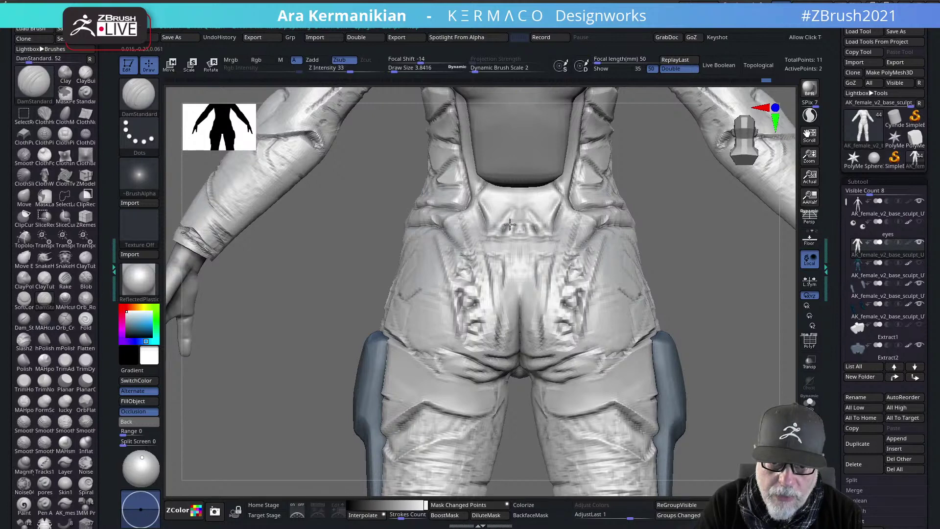
{"action": "mouse_move", "coordinate": [523, 224]}
{"action": "left_mouse_down"}
{"action": "mouse_move", "coordinate": [495, 223]}
{"action": "mouse_move", "coordinate": [480, 200]}
{"action": "mouse_move", "coordinate": [493, 181]}
{"action": "mouse_move", "coordinate": [483, 192]}
{"action": "left_mouse_up"}
{"action": "mouse_move", "coordinate": [544, 217]}
{"action": "left_mouse_down"}
{"action": "mouse_move", "coordinate": [533, 220]}
{"action": "mouse_move", "coordinate": [539, 208]}
{"action": "left_mouse_up"}
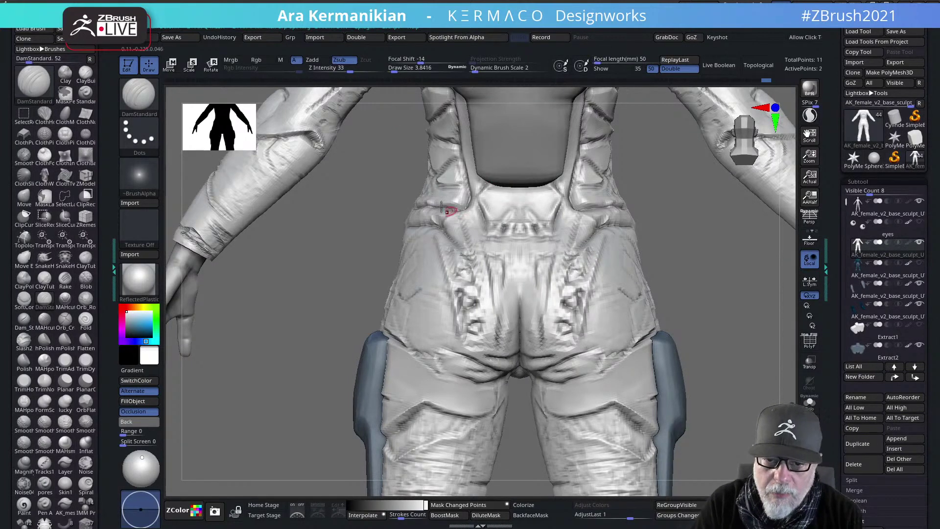
Flatten the new waistband creases at the lower back with the hPolish brush
{"action": "right_click", "coordinate": [491, 209]}
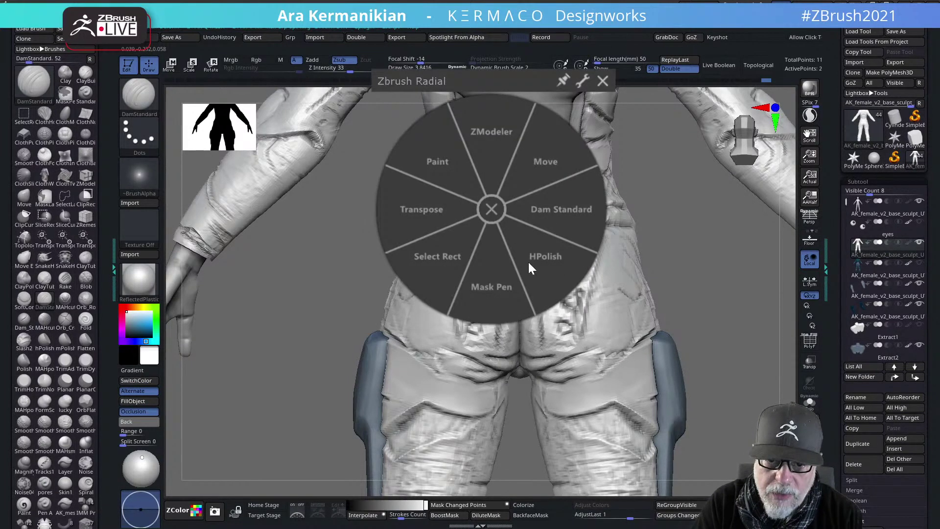
{"action": "left_click", "coordinate": [546, 258]}
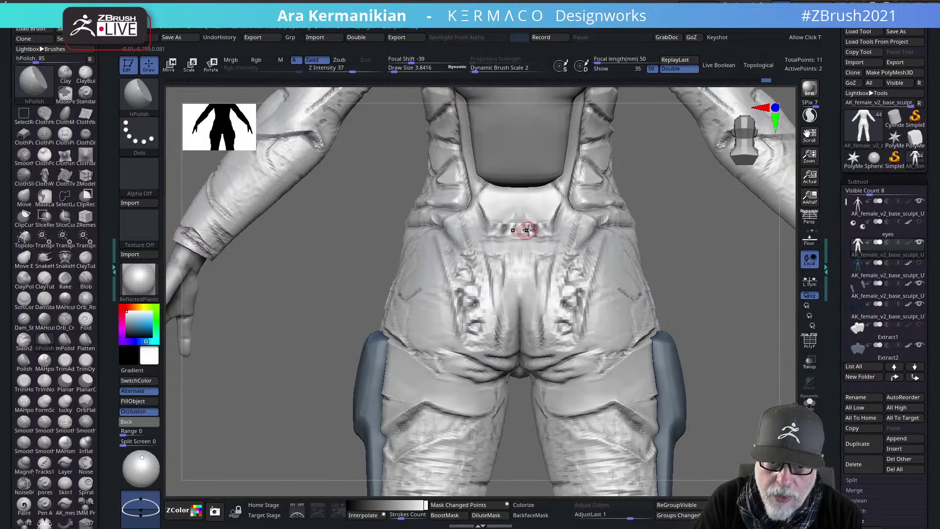
{"action": "left_click_drag", "start_coordinate": [528, 234], "coordinate": [491, 221]}
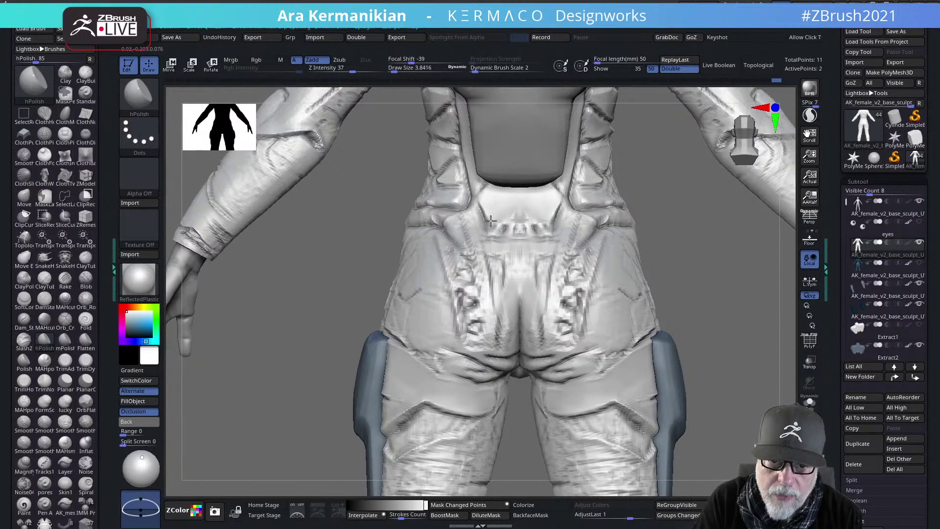
{"action": "right_click", "coordinate": [553, 236]}
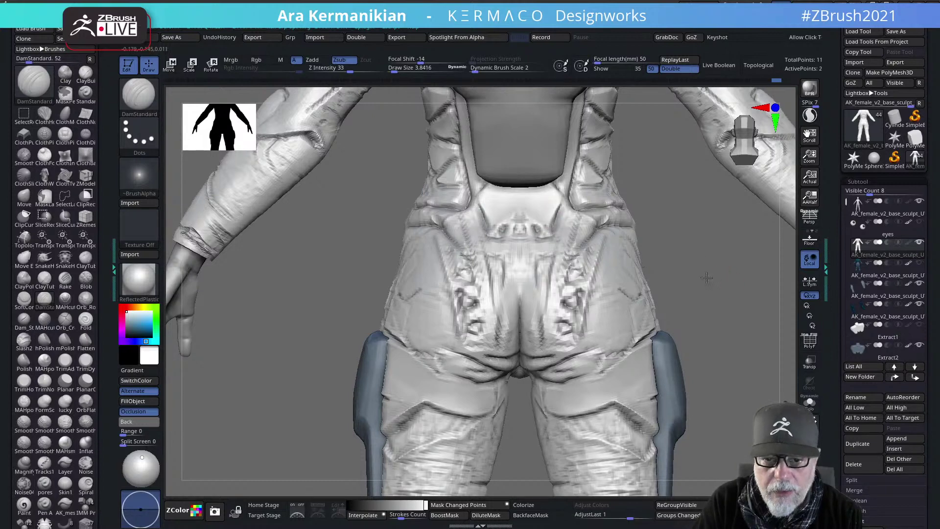
Touch up the rear waistband folds with DamStandard and hPolish, checking the whole figure from behind
{"action": "mouse_move", "coordinate": [707, 278]}
{"action": "left_mouse_down", "text": "alt"}
{"action": "mouse_move", "coordinate": [632, 279]}
{"action": "mouse_move", "coordinate": [668, 289]}
{"action": "left_mouse_up", "text": "alt"}
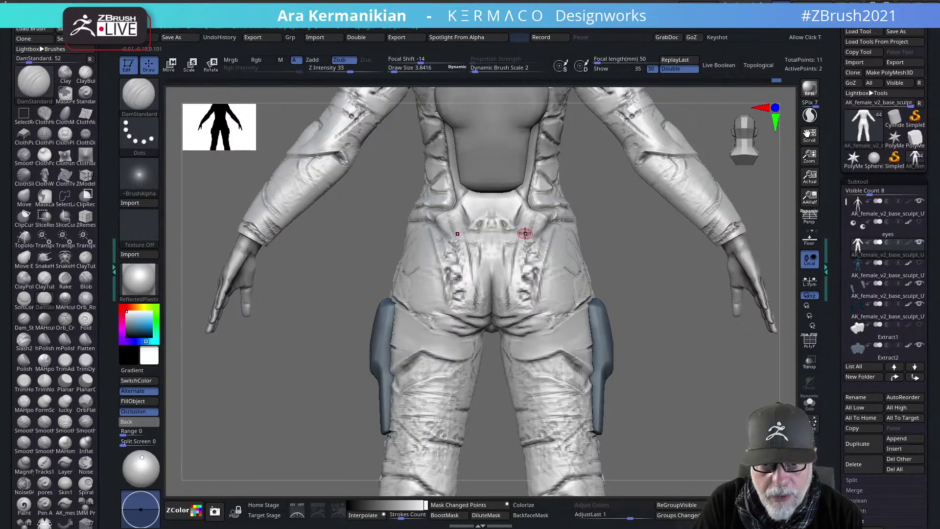
{"action": "right_click", "coordinate": [483, 209]}
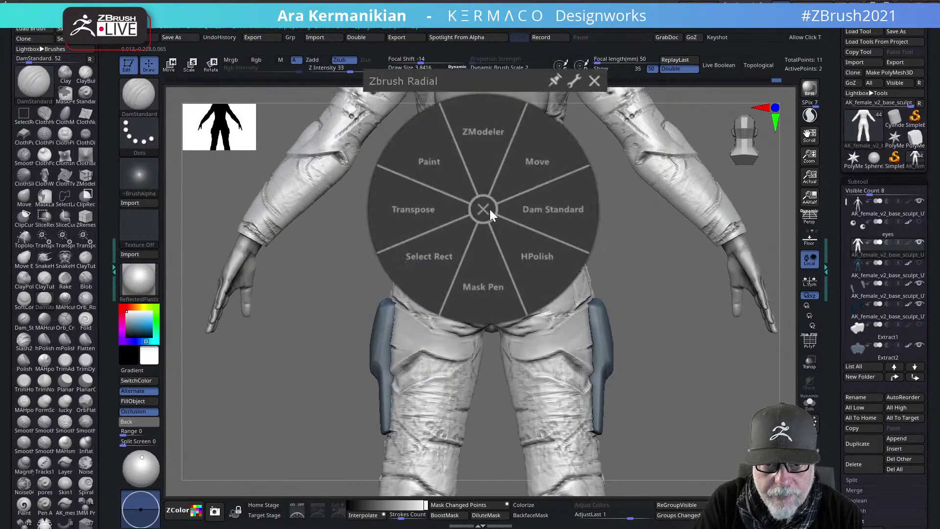
{"action": "left_click", "coordinate": [545, 210]}
{"action": "right_click", "coordinate": [528, 229]}
{"action": "left_click", "coordinate": [545, 237]}
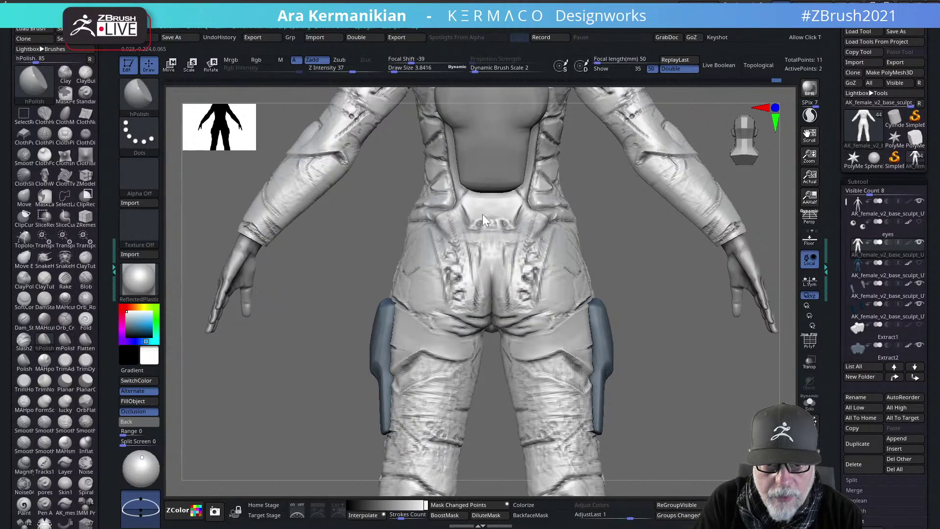
{"action": "left_click_drag", "start_coordinate": [653, 300], "coordinate": [562, 290], "text": "alt"}
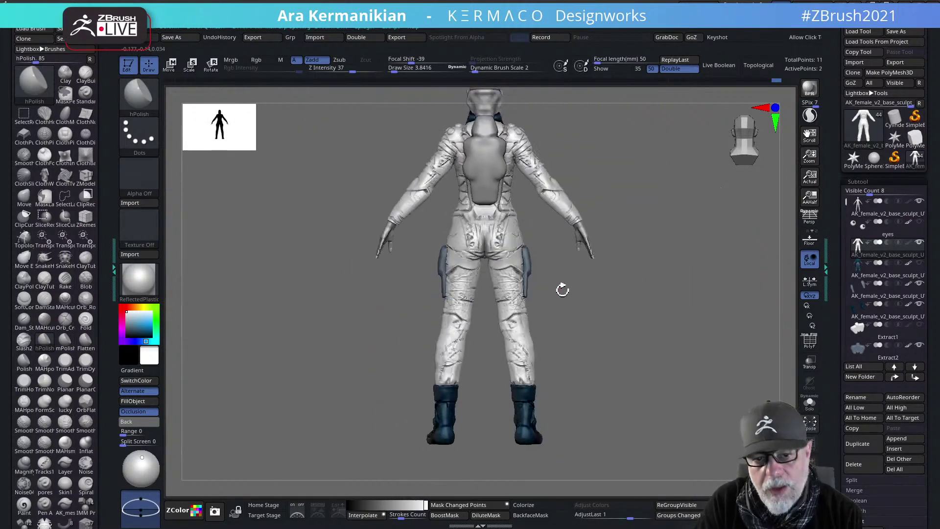
{"action": "left_click_drag", "start_coordinate": [724, 207], "coordinate": [605, 287], "text": "alt"}
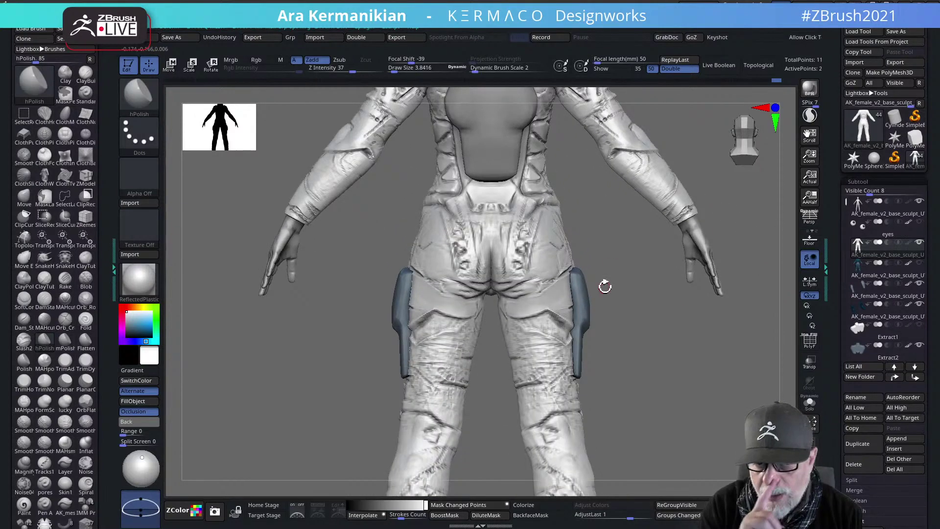
Preview the bodysuit at subdivision level 6 and return it to level 4
{"action": "key", "text": "ctrl+m"}
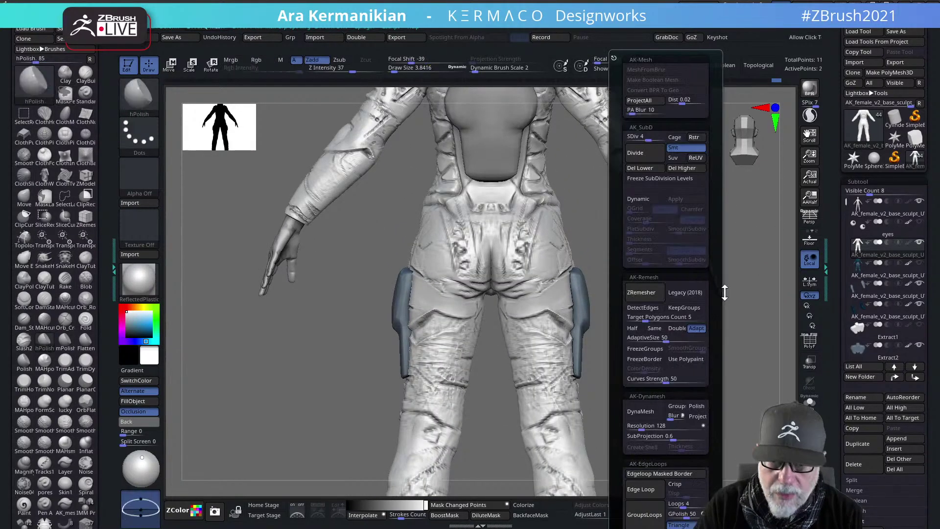
{"action": "key", "text": "ctrl+m"}
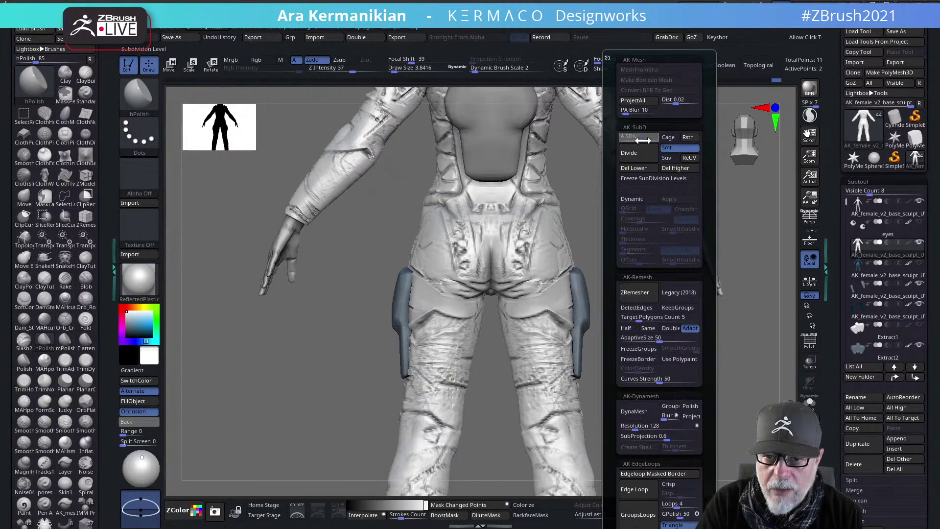
{"action": "key", "text": "d"}
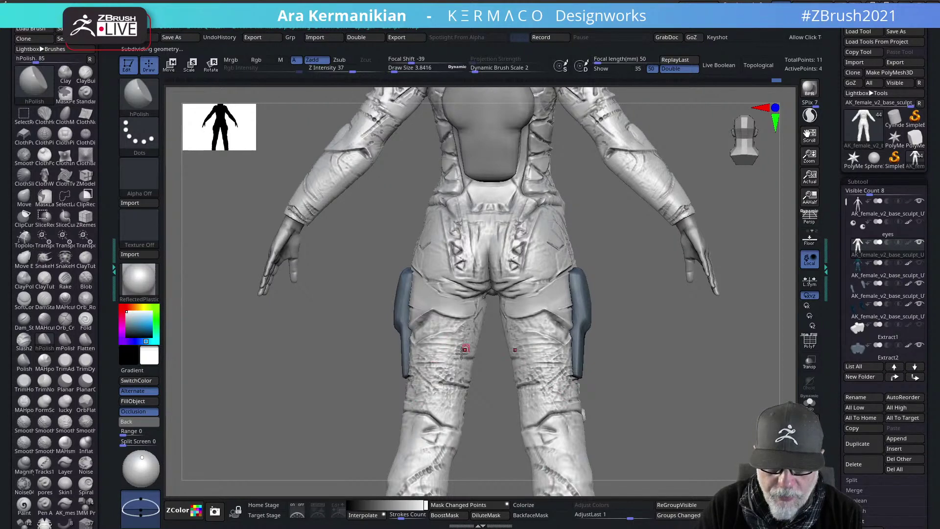
{"action": "key", "text": "ctrl+m"}
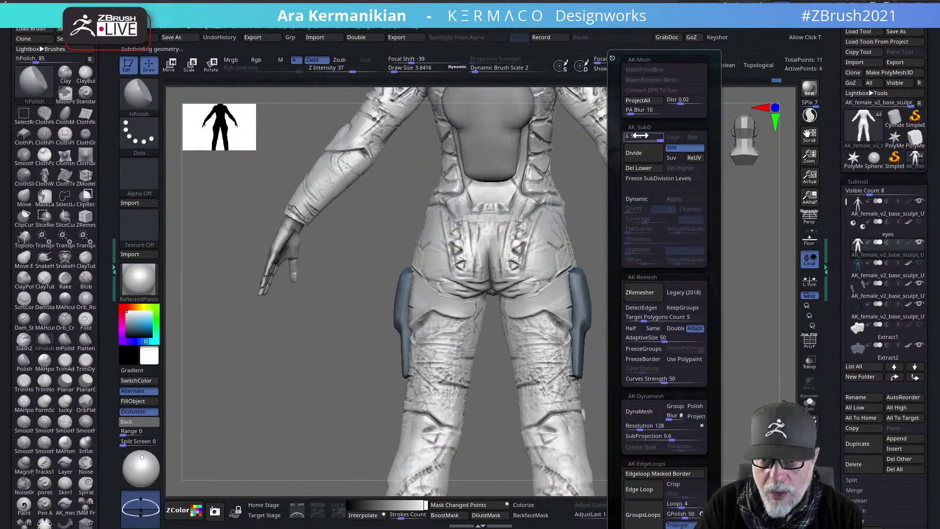
{"action": "left_click", "coordinate": [646, 137]}
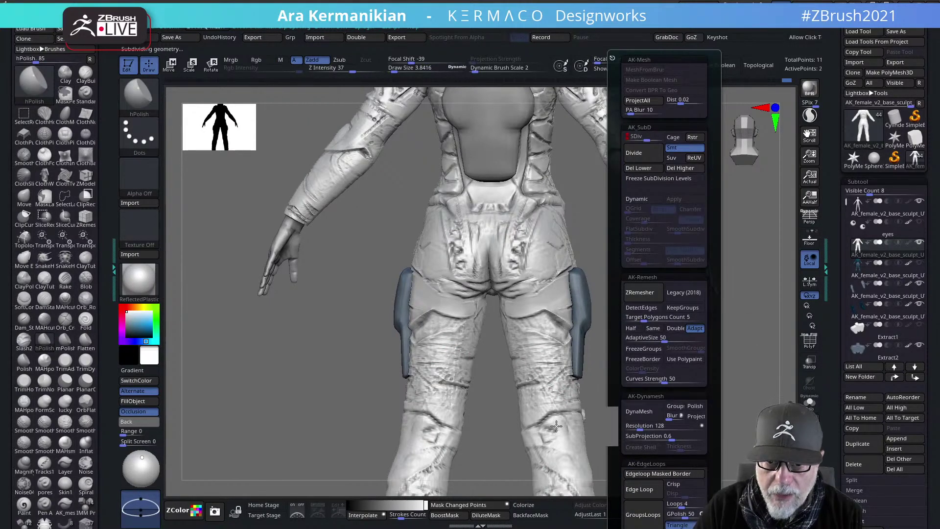
Enlarge the brush to a draw size of about 9.7 and smooth the rough surface on the backs of the thighs
{"action": "key", "text": "s"}
{"action": "left_click_drag", "start_coordinate": [536, 414], "coordinate": [539, 413]}
{"action": "left_click_drag", "start_coordinate": [529, 350], "coordinate": [526, 343], "text": "shift"}
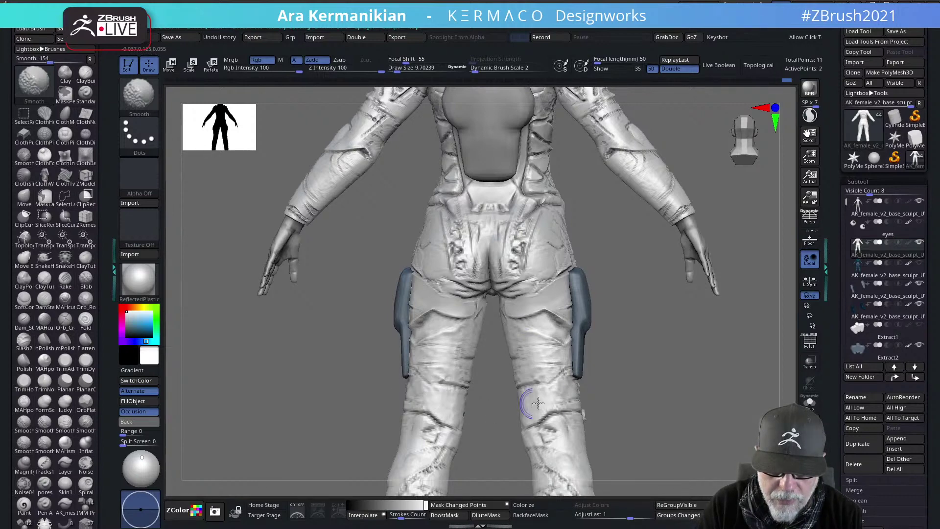
{"action": "left_click_drag", "start_coordinate": [510, 381], "coordinate": [528, 405]}
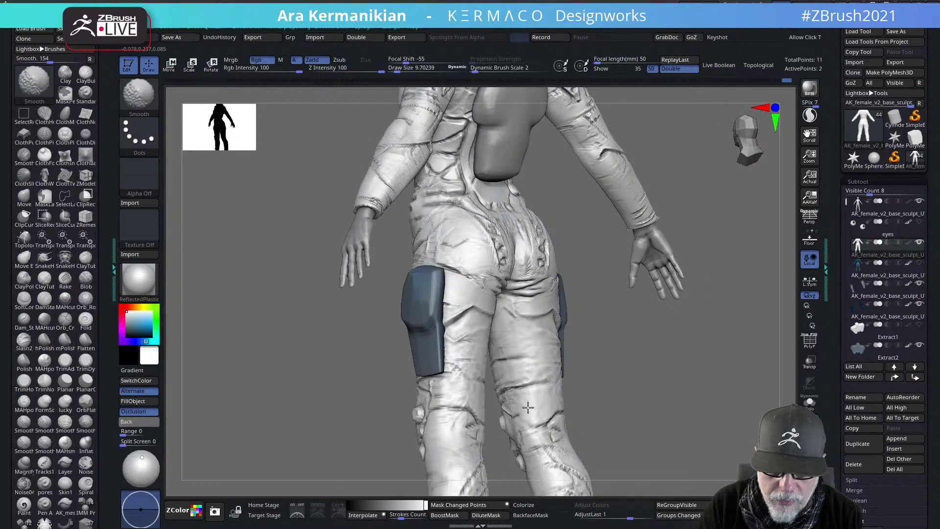
Continue smoothing around the sides and fronts of the thighs
{"action": "left_click_drag", "start_coordinate": [700, 390], "coordinate": [631, 411]}
{"action": "right_click_drag", "start_coordinate": [630, 411], "coordinate": [514, 403]}
{"action": "mouse_move", "coordinate": [550, 440]}
{"action": "right_mouse_down", "text": "ctrl"}
{"action": "mouse_move", "coordinate": [554, 377]}
{"action": "mouse_move", "coordinate": [479, 336]}
{"action": "right_mouse_up", "text": "ctrl"}
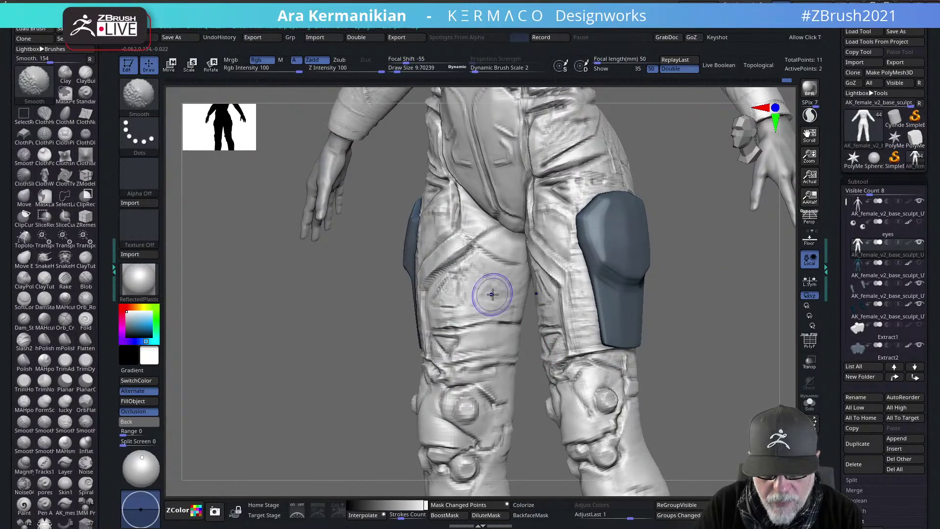
{"action": "right_click_drag", "start_coordinate": [783, 356], "coordinate": [729, 353]}
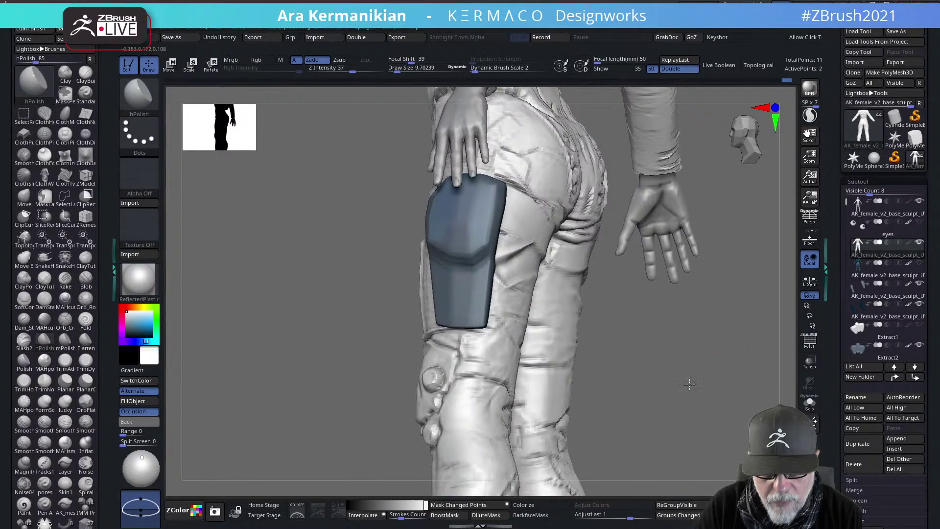
Smooth the rough folds and stitching on the backs of the calves and check the shins from the front
{"action": "right_click_drag", "start_coordinate": [689, 384], "coordinate": [616, 251]}
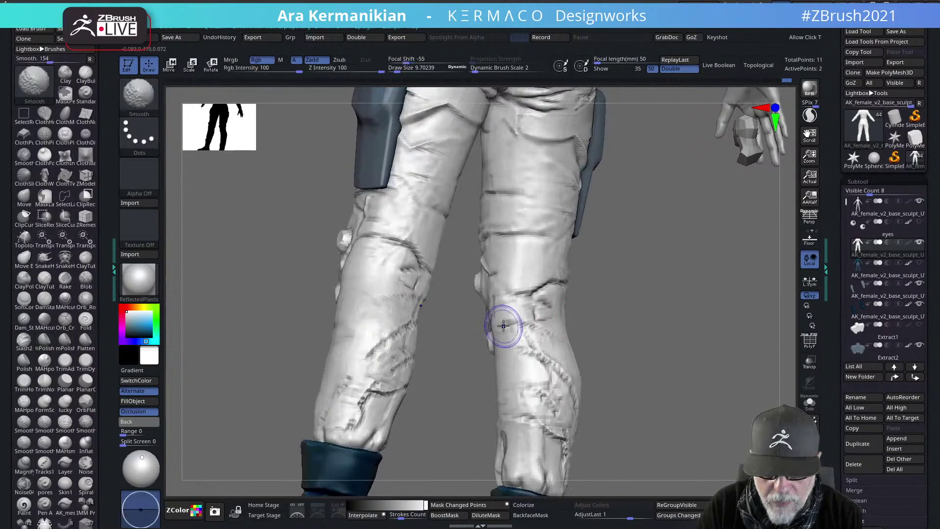
{"action": "mouse_move", "coordinate": [504, 325]}
{"action": "left_mouse_down", "text": "shift"}
{"action": "mouse_move", "coordinate": [531, 349]}
{"action": "mouse_move", "coordinate": [527, 381]}
{"action": "mouse_move", "coordinate": [552, 410]}
{"action": "left_mouse_up", "text": "shift"}
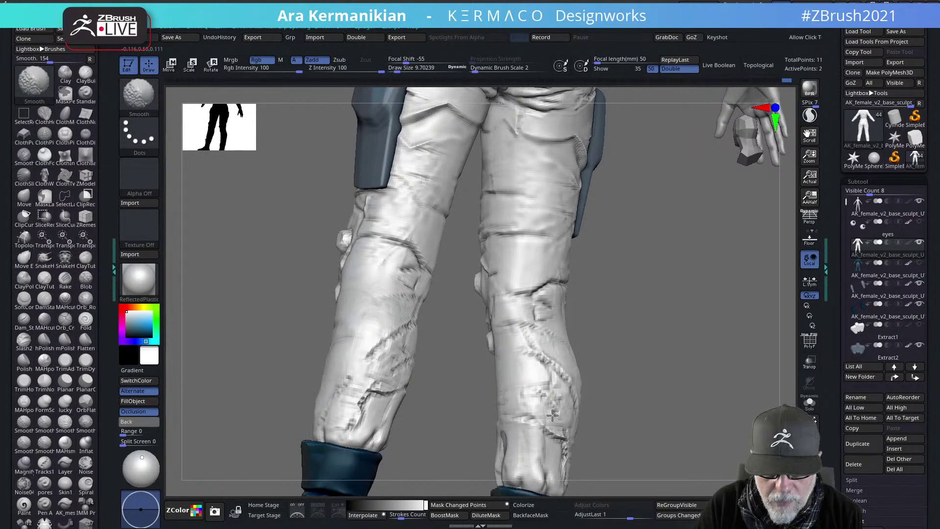
{"action": "mouse_move", "coordinate": [391, 327]}
{"action": "left_mouse_down", "text": "shift"}
{"action": "mouse_move", "coordinate": [377, 346]}
{"action": "mouse_move", "coordinate": [407, 327]}
{"action": "left_mouse_up", "text": "shift"}
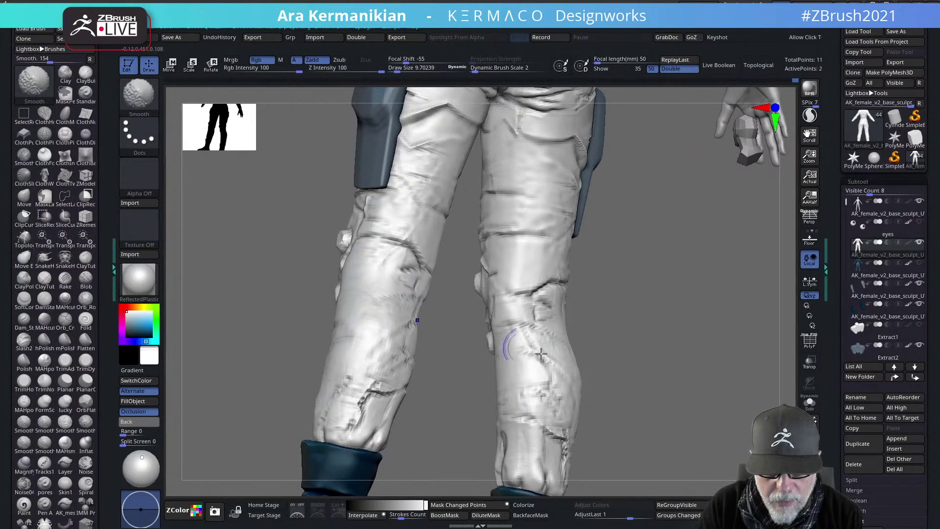
{"action": "mouse_move", "coordinate": [573, 379]}
{"action": "left_mouse_down", "text": "shift"}
{"action": "mouse_move", "coordinate": [553, 416]}
{"action": "mouse_move", "coordinate": [562, 440]}
{"action": "left_mouse_up", "text": "shift"}
{"action": "mouse_move", "coordinate": [700, 463]}
{"action": "left_mouse_down", "text": "alt"}
{"action": "mouse_move", "coordinate": [663, 365]}
{"action": "mouse_move", "coordinate": [602, 371]}
{"action": "left_mouse_up", "text": "alt"}
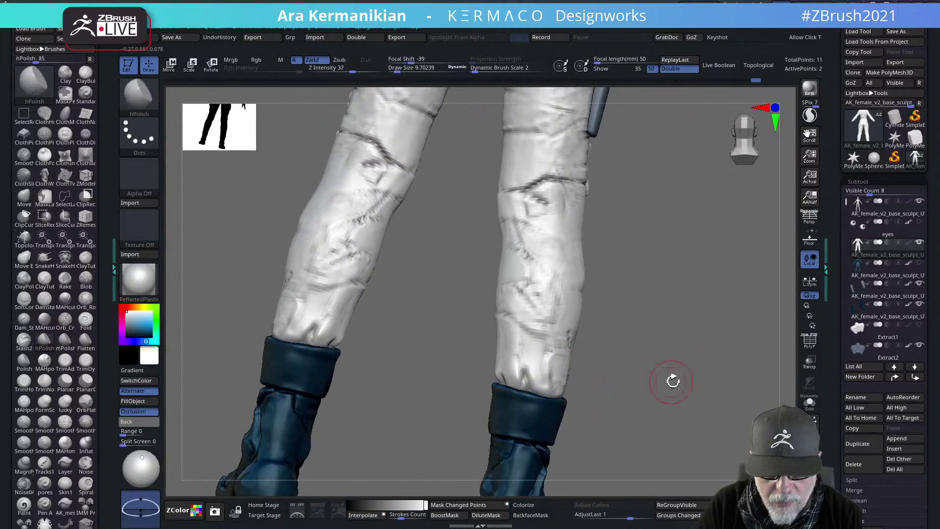
{"action": "right_click_drag", "start_coordinate": [671, 380], "coordinate": [571, 394]}
{"action": "right_click_drag", "start_coordinate": [574, 348], "coordinate": [498, 323]}
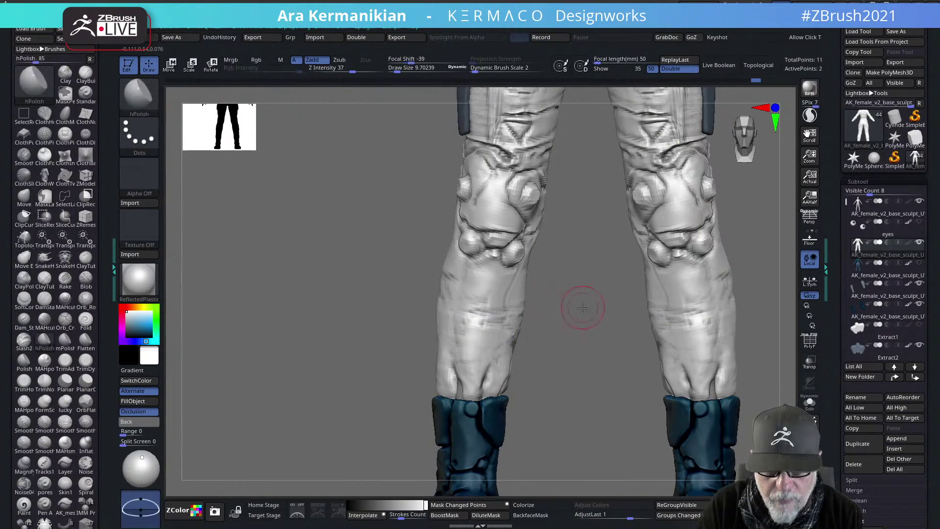
Raise the bodysuit by one subdivision level and check the smoothed legs from behind and the side
{"action": "right_click_drag", "start_coordinate": [729, 247], "coordinate": [643, 353], "text": "alt"}
{"action": "mouse_move", "coordinate": [725, 346]}
{"action": "right_mouse_down", "text": "alt"}
{"action": "mouse_move", "coordinate": [673, 353]}
{"action": "mouse_move", "coordinate": [684, 338]}
{"action": "mouse_move", "coordinate": [621, 338]}
{"action": "mouse_move", "coordinate": [685, 348]}
{"action": "mouse_move", "coordinate": [685, 382]}
{"action": "right_mouse_up", "text": "alt"}
{"action": "key", "text": "ctrl+d"}
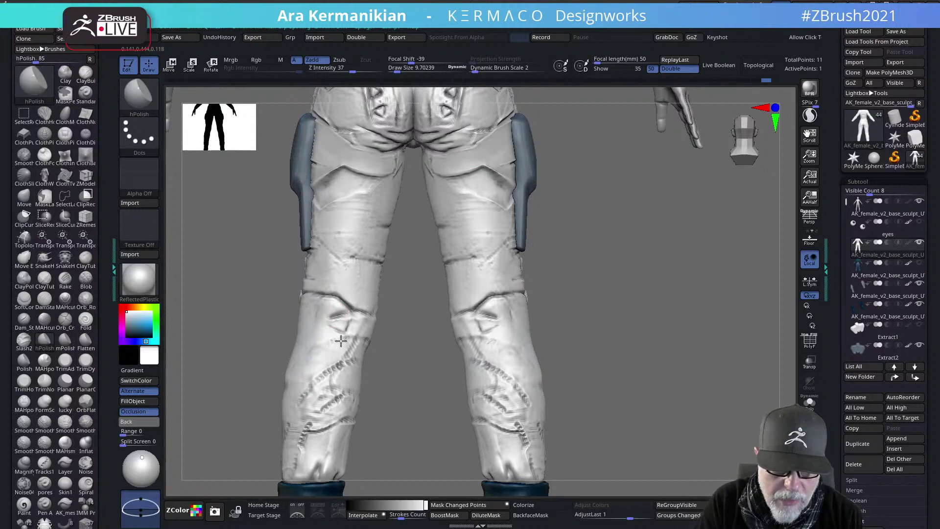
{"action": "left_click_drag", "start_coordinate": [649, 423], "coordinate": [676, 350], "text": "alt"}
{"action": "left_click_drag", "start_coordinate": [749, 324], "coordinate": [594, 233]}
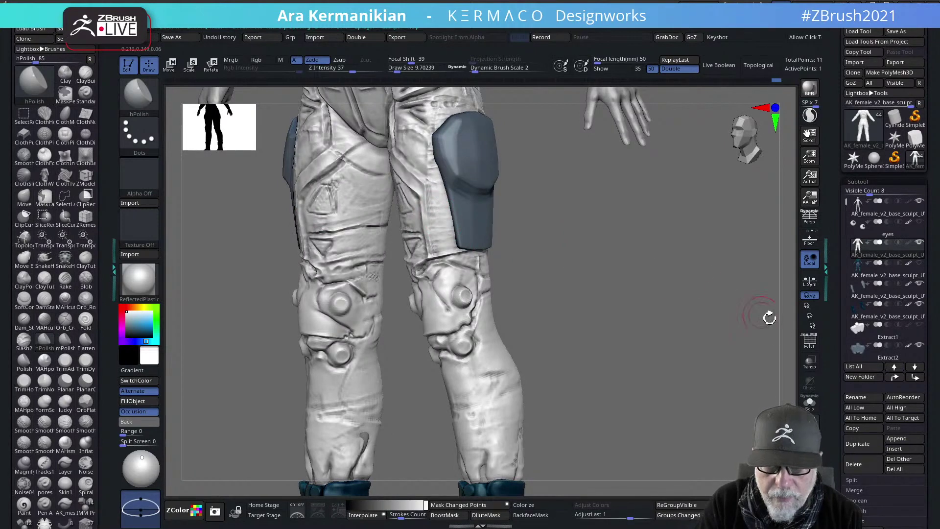
Hide the thigh armour pads and polish the exposed outer sides and backs of the bodysuit's thighs
{"action": "left_click_drag", "start_coordinate": [706, 337], "coordinate": [686, 374], "text": "alt"}
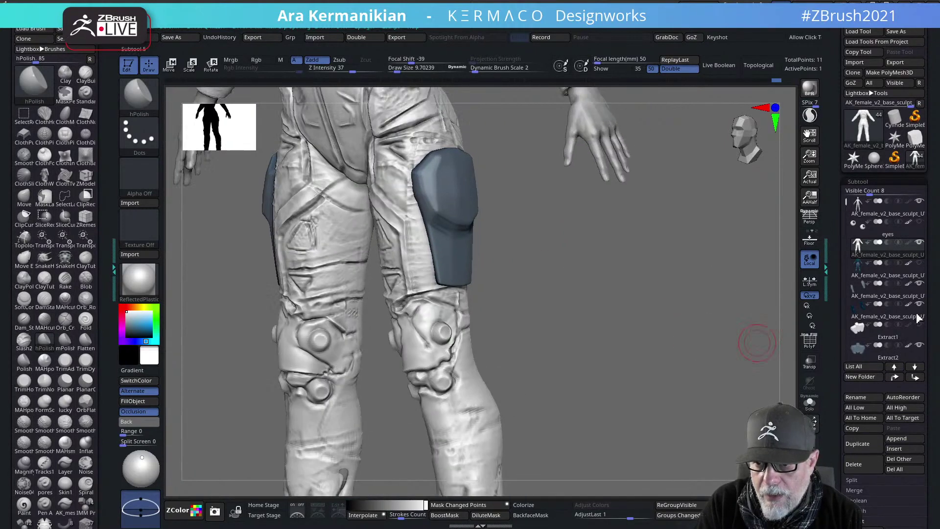
{"action": "left_click", "coordinate": [918, 284]}
{"action": "left_click_drag", "start_coordinate": [661, 320], "coordinate": [489, 304]}
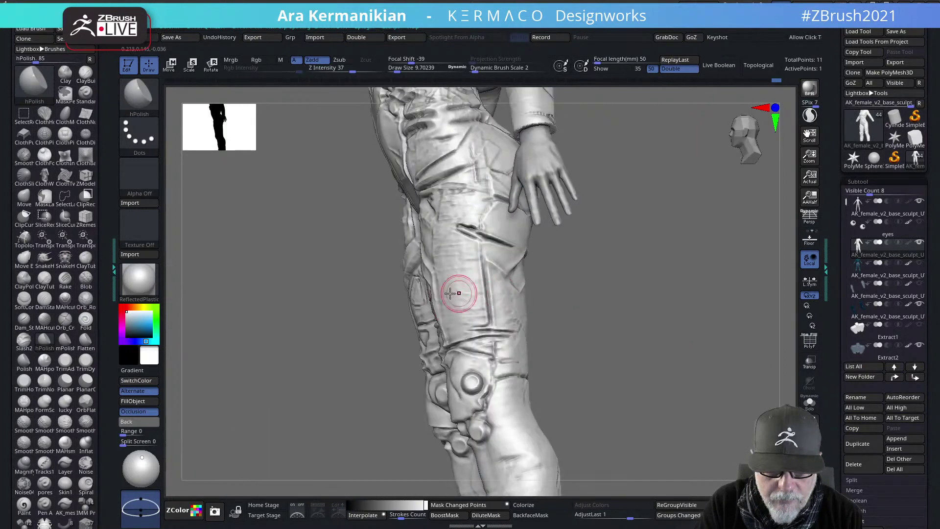
{"action": "left_click_drag", "start_coordinate": [598, 336], "coordinate": [525, 321]}
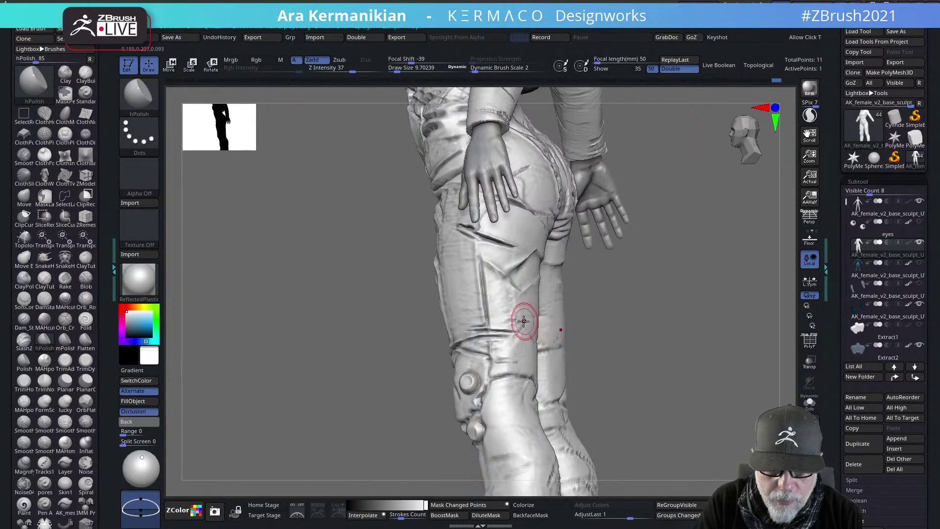
{"action": "left_click_drag", "start_coordinate": [482, 292], "coordinate": [479, 329]}
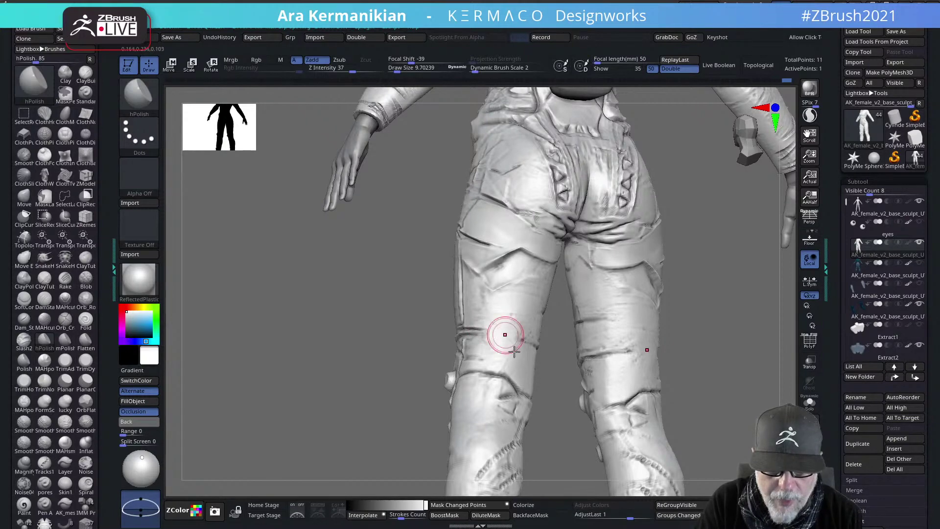
{"action": "left_click_drag", "start_coordinate": [546, 414], "coordinate": [514, 329]}
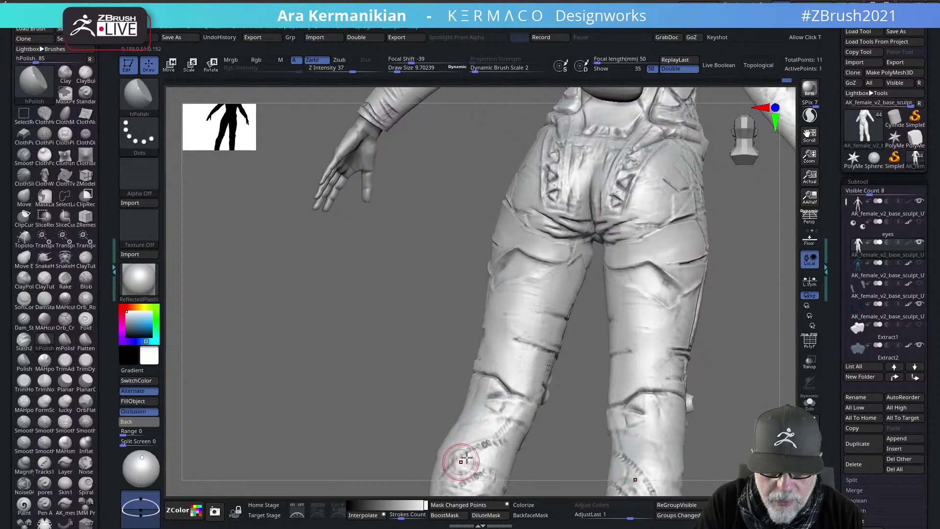
Carve deeper fold lines along the stitched creases on the backs of the calves with the DamStandard brush
{"action": "right_click_drag", "start_coordinate": [466, 460], "coordinate": [436, 260], "text": "alt"}
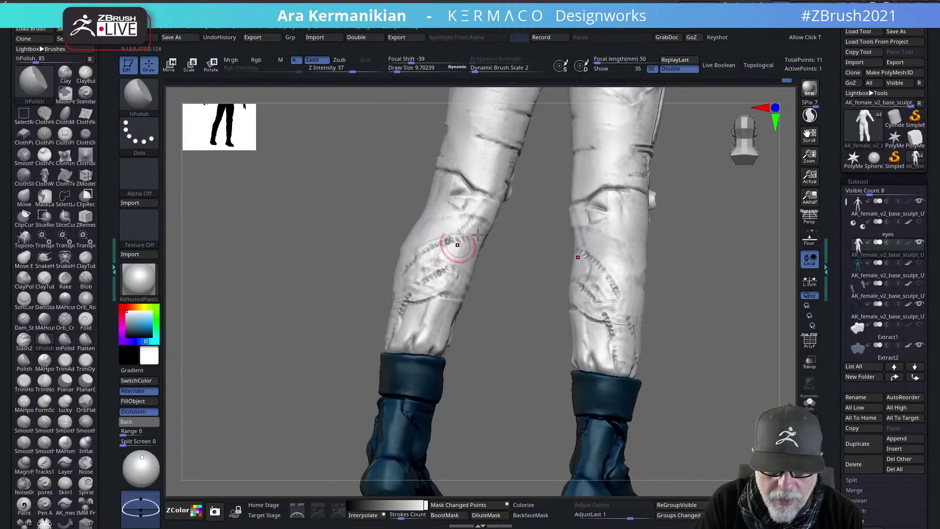
{"action": "right_click", "coordinate": [431, 256]}
{"action": "left_click", "coordinate": [502, 241]}
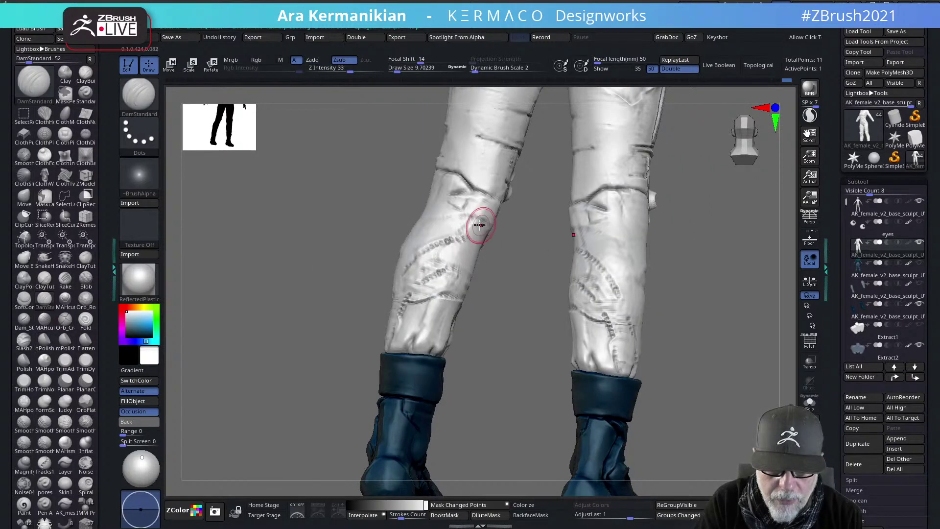
{"action": "left_click_drag", "start_coordinate": [474, 223], "coordinate": [460, 234]}
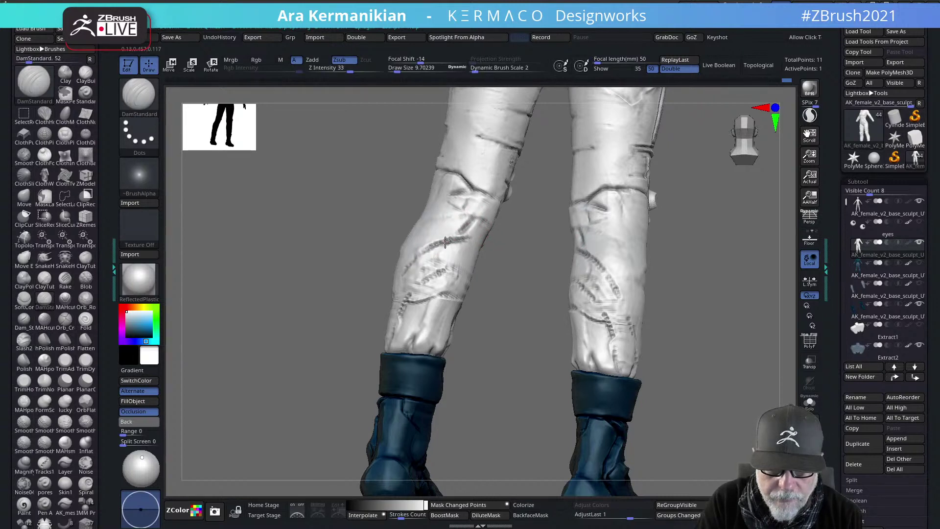
{"action": "mouse_move", "coordinate": [409, 268]}
{"action": "left_mouse_down"}
{"action": "mouse_move", "coordinate": [413, 261]}
{"action": "mouse_move", "coordinate": [450, 271]}
{"action": "left_mouse_up"}
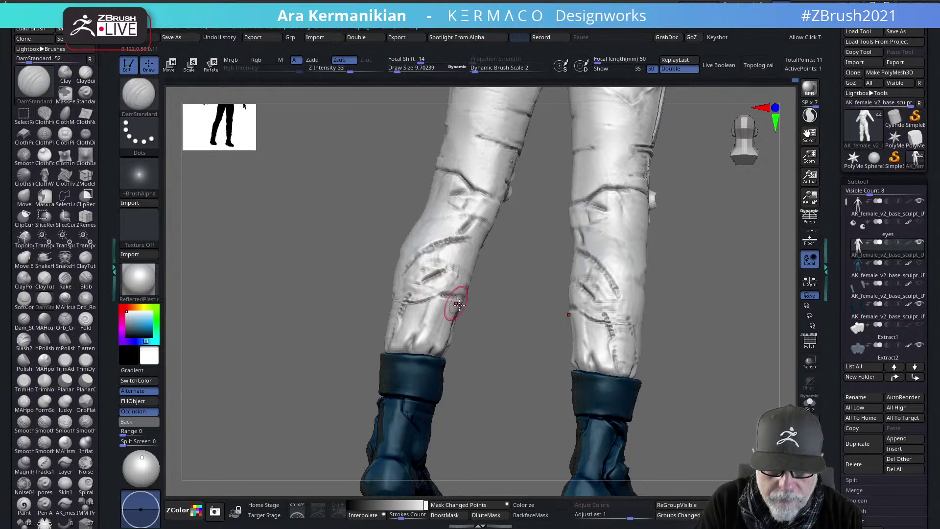
{"action": "right_click_drag", "start_coordinate": [447, 310], "coordinate": [417, 306]}
{"action": "mouse_move", "coordinate": [411, 298]}
{"action": "left_mouse_down"}
{"action": "mouse_move", "coordinate": [406, 306]}
{"action": "mouse_move", "coordinate": [439, 295]}
{"action": "mouse_move", "coordinate": [404, 316]}
{"action": "left_mouse_up"}
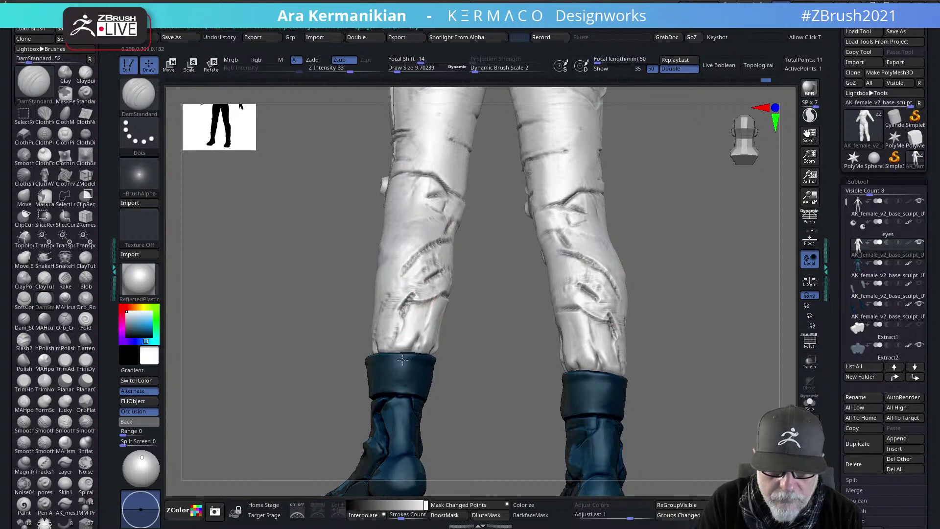
Deepen the long diagonal fold across the backs of the calves and smooth the surface beside it
{"action": "left_click_drag", "start_coordinate": [513, 362], "coordinate": [458, 196], "text": "alt"}
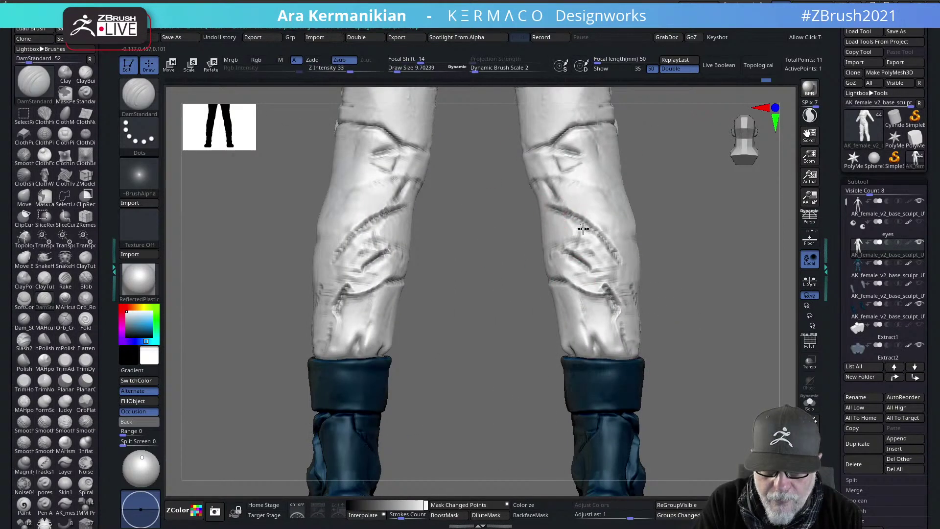
{"action": "left_click_drag", "start_coordinate": [580, 218], "coordinate": [602, 246]}
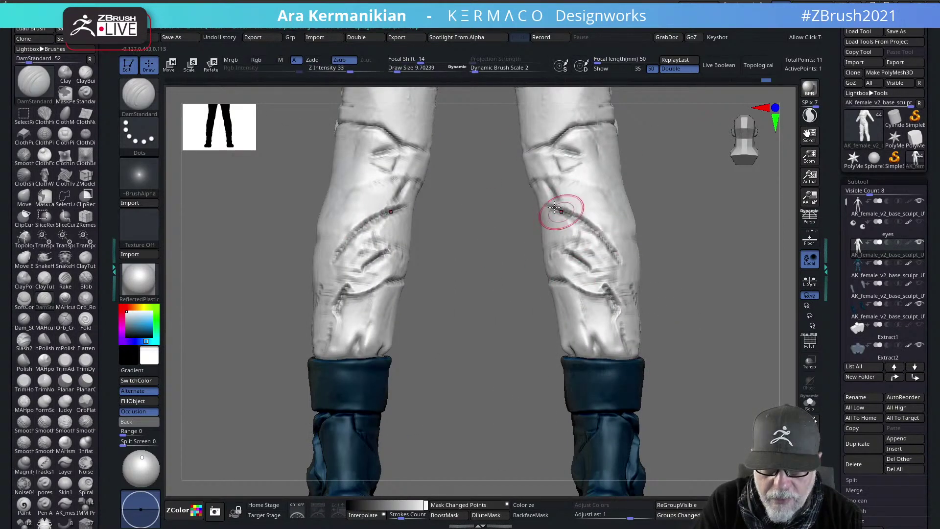
{"action": "mouse_move", "coordinate": [554, 207]}
{"action": "left_mouse_down"}
{"action": "mouse_move", "coordinate": [601, 236]}
{"action": "mouse_move", "coordinate": [605, 243]}
{"action": "mouse_move", "coordinate": [571, 216]}
{"action": "mouse_move", "coordinate": [612, 254]}
{"action": "mouse_move", "coordinate": [583, 235]}
{"action": "mouse_move", "coordinate": [610, 246]}
{"action": "left_mouse_up"}
{"action": "mouse_move", "coordinate": [569, 208]}
{"action": "left_mouse_down", "text": "shift"}
{"action": "mouse_move", "coordinate": [615, 245]}
{"action": "mouse_move", "coordinate": [600, 245]}
{"action": "left_mouse_up", "text": "shift"}
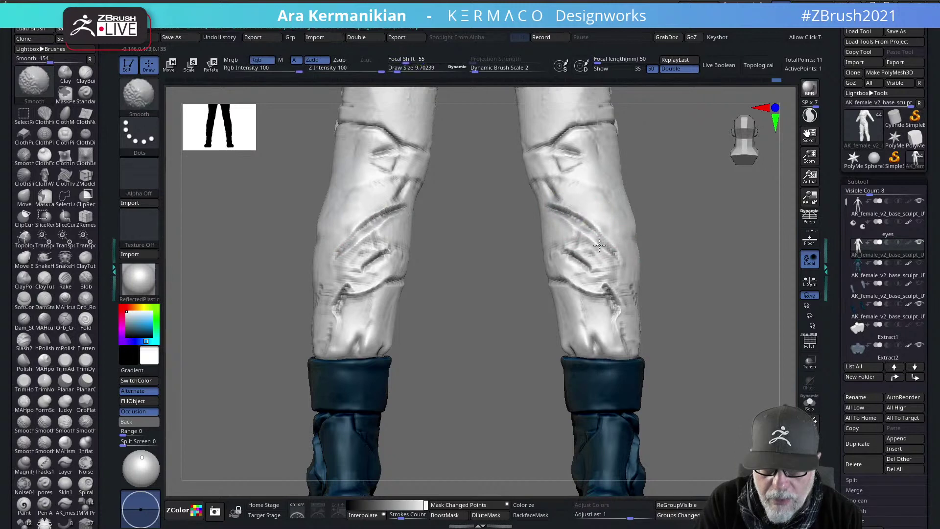
Carve a curved fold linking the calf creases and sharpen the crease above the boots
{"action": "left_click_drag", "start_coordinate": [718, 273], "coordinate": [652, 269], "text": "alt"}
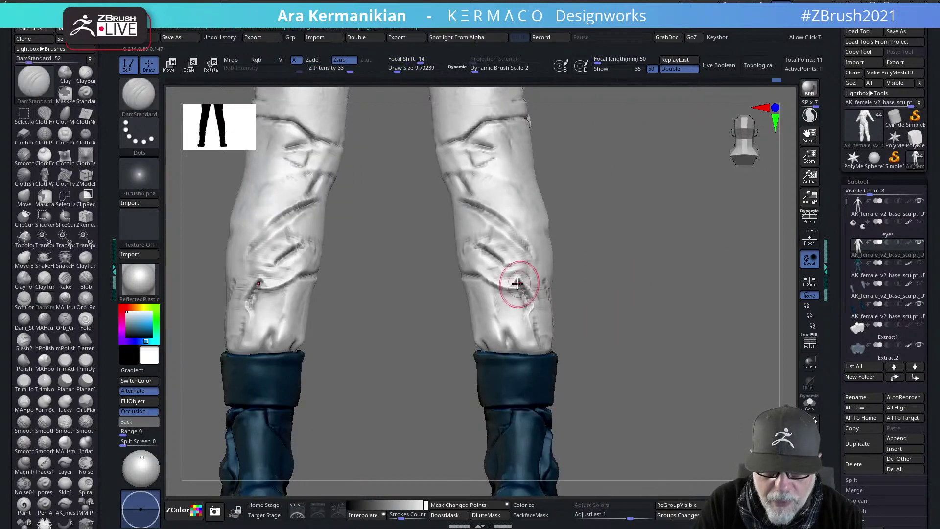
{"action": "mouse_move", "coordinate": [518, 283]}
{"action": "left_mouse_down"}
{"action": "mouse_move", "coordinate": [542, 260]}
{"action": "mouse_move", "coordinate": [477, 263]}
{"action": "left_mouse_up"}
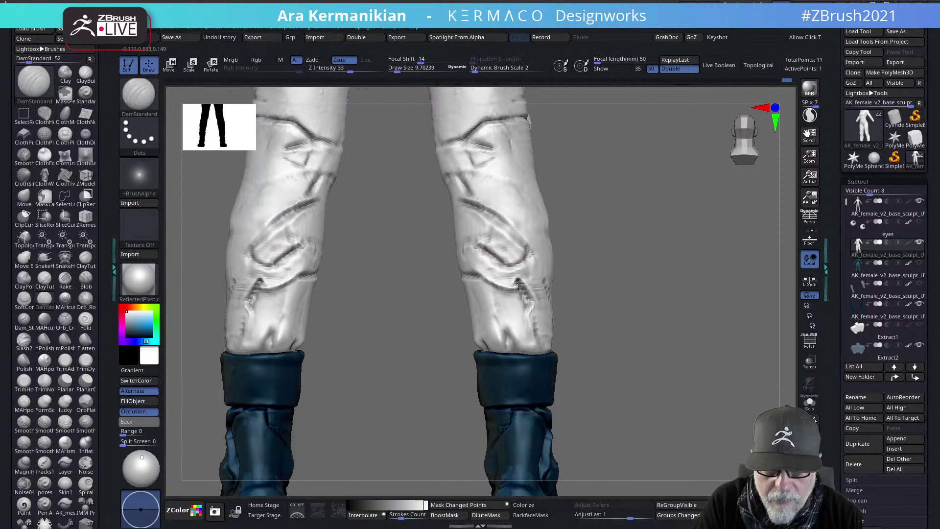
{"action": "mouse_move", "coordinate": [518, 284]}
{"action": "left_mouse_down"}
{"action": "mouse_move", "coordinate": [482, 280]}
{"action": "mouse_move", "coordinate": [526, 273]}
{"action": "left_mouse_up"}
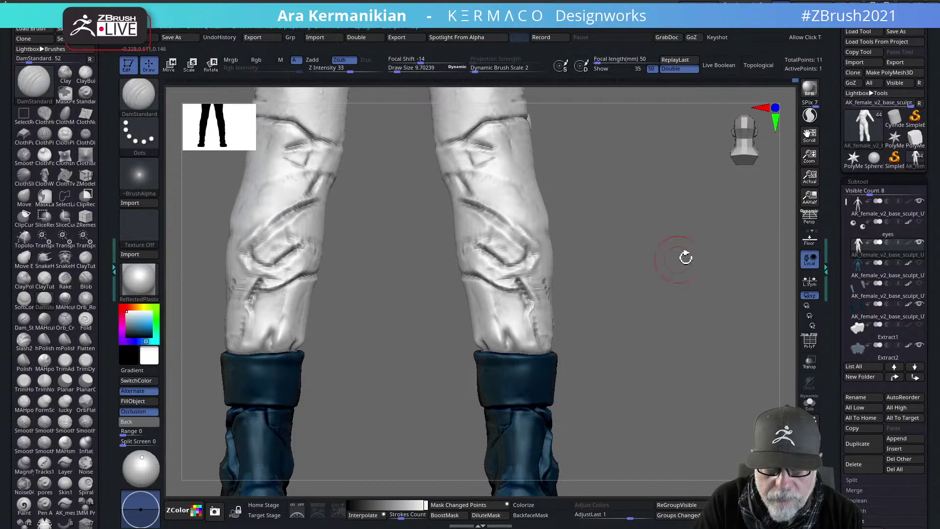
Carve sharper folds just below the backs of the knees and undo the last unwanted stroke
{"action": "mouse_move", "coordinate": [685, 257]}
{"action": "left_mouse_down", "text": "alt"}
{"action": "mouse_move", "coordinate": [592, 245]}
{"action": "mouse_move", "coordinate": [525, 179]}
{"action": "left_mouse_up", "text": "alt"}
{"action": "left_click_drag", "start_coordinate": [651, 189], "coordinate": [658, 228], "text": "alt"}
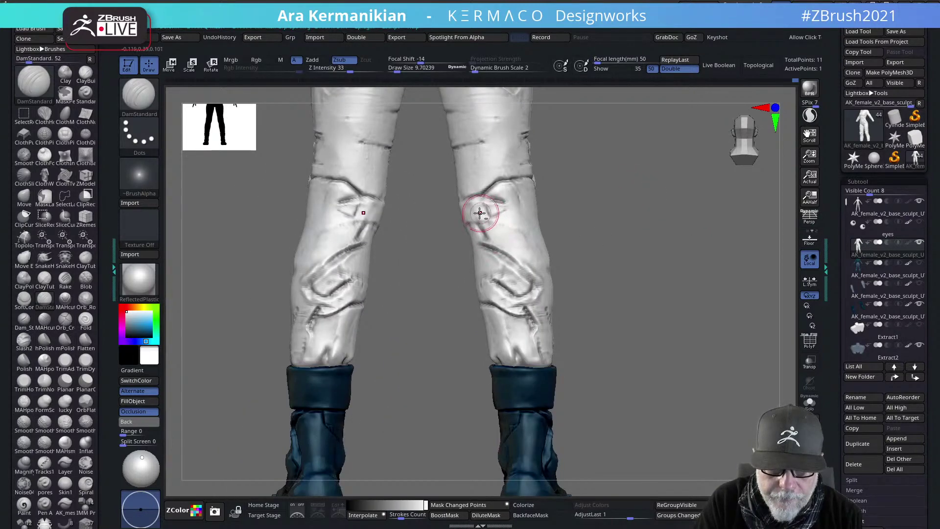
{"action": "mouse_move", "coordinate": [479, 213]}
{"action": "left_mouse_down"}
{"action": "mouse_move", "coordinate": [521, 229]}
{"action": "mouse_move", "coordinate": [477, 221]}
{"action": "mouse_move", "coordinate": [471, 229]}
{"action": "mouse_move", "coordinate": [489, 229]}
{"action": "mouse_move", "coordinate": [488, 241]}
{"action": "mouse_move", "coordinate": [482, 200]}
{"action": "mouse_move", "coordinate": [507, 209]}
{"action": "mouse_move", "coordinate": [494, 197]}
{"action": "left_mouse_up"}
{"action": "key", "text": "ctrl+z"}
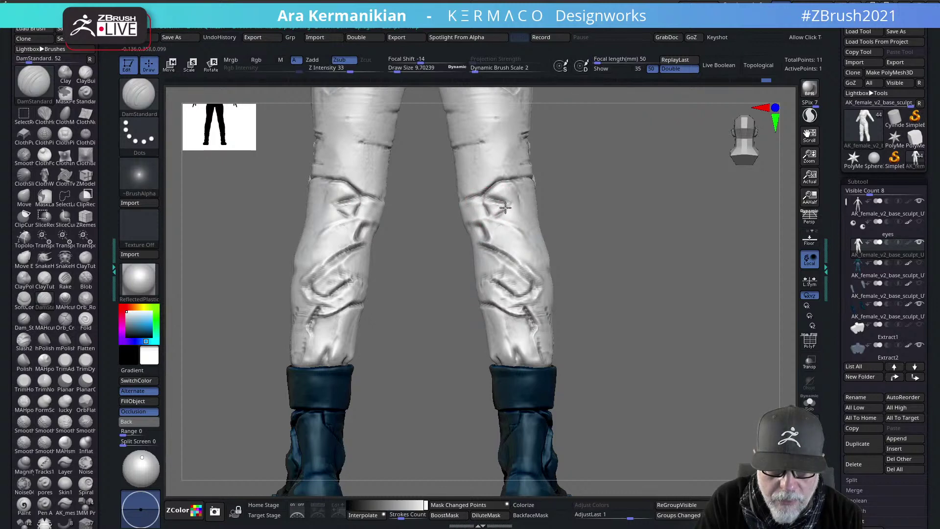
Refine the triangular folds on the fronts of the thighs and check the legs from behind and the front
{"action": "left_click_drag", "start_coordinate": [658, 222], "coordinate": [567, 231], "text": "alt"}
{"action": "mouse_move", "coordinate": [644, 237]}
{"action": "left_mouse_down", "text": "shift"}
{"action": "mouse_move", "coordinate": [665, 208]}
{"action": "mouse_move", "coordinate": [604, 261]}
{"action": "mouse_move", "coordinate": [690, 275]}
{"action": "mouse_move", "coordinate": [639, 235]}
{"action": "mouse_move", "coordinate": [644, 264]}
{"action": "mouse_move", "coordinate": [662, 234]}
{"action": "mouse_move", "coordinate": [651, 246]}
{"action": "mouse_move", "coordinate": [518, 210]}
{"action": "left_mouse_up", "text": "shift"}
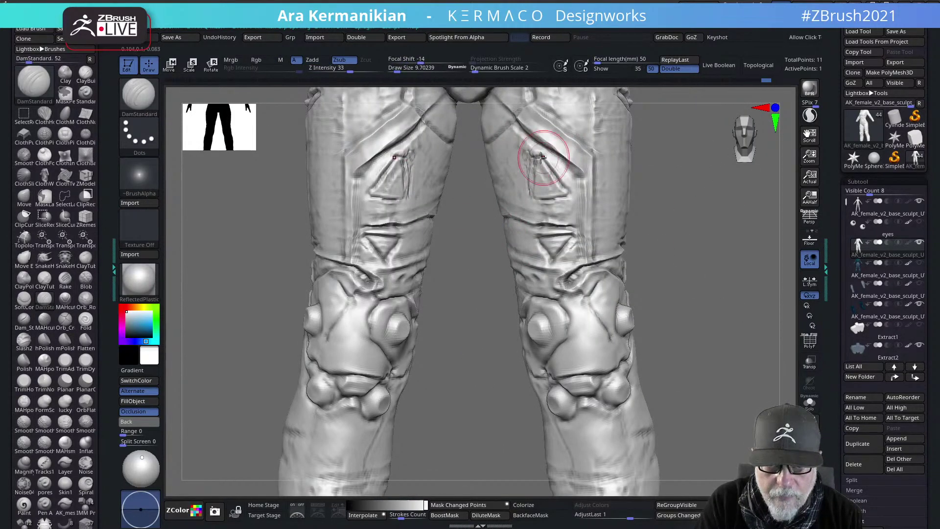
{"action": "left_click_drag", "start_coordinate": [541, 157], "coordinate": [530, 153]}
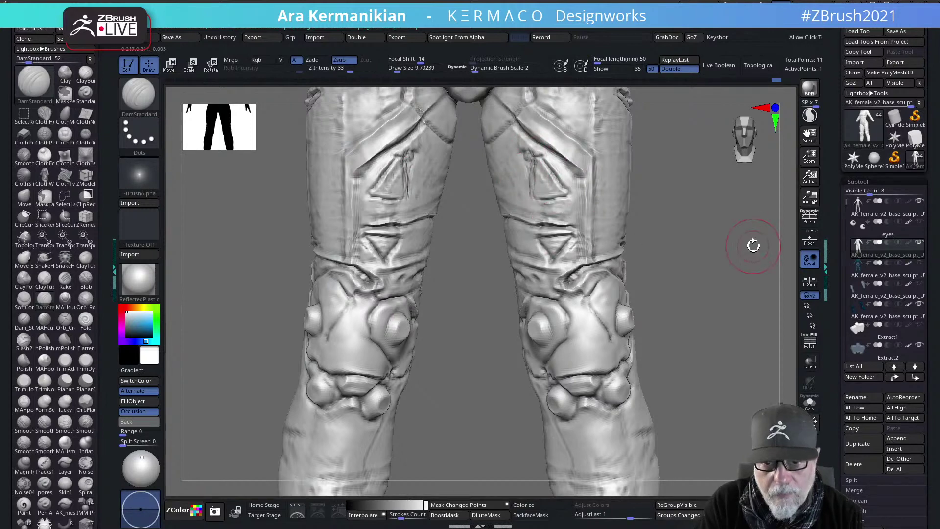
{"action": "mouse_move", "coordinate": [751, 245]}
{"action": "left_mouse_down", "text": "alt"}
{"action": "mouse_move", "coordinate": [667, 227]}
{"action": "mouse_move", "coordinate": [601, 275]}
{"action": "mouse_move", "coordinate": [625, 245]}
{"action": "mouse_move", "coordinate": [523, 230]}
{"action": "left_mouse_up", "text": "alt"}
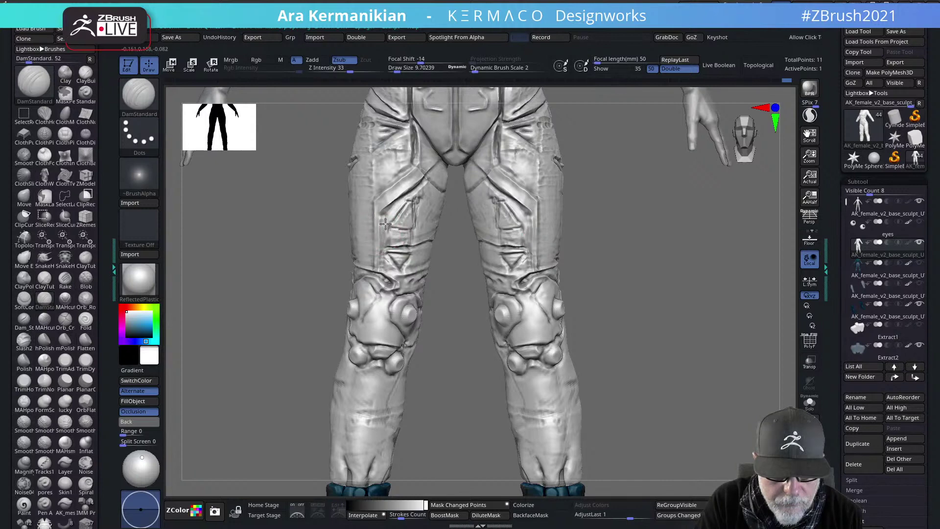
{"action": "left_click_drag", "start_coordinate": [400, 197], "coordinate": [378, 228]}
{"action": "left_click_drag", "start_coordinate": [464, 270], "coordinate": [657, 251]}
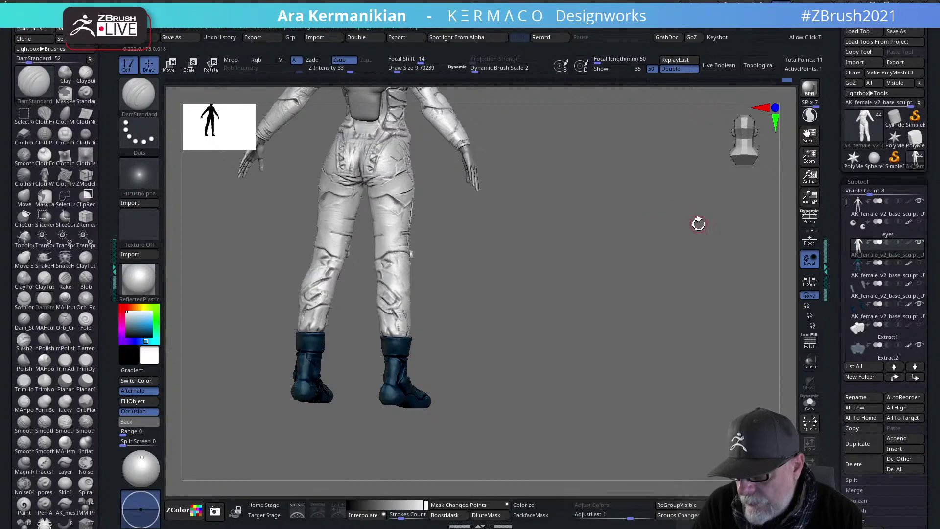
{"action": "mouse_move", "coordinate": [694, 226]}
{"action": "left_mouse_down"}
{"action": "mouse_move", "coordinate": [639, 227]}
{"action": "mouse_move", "coordinate": [695, 226]}
{"action": "mouse_move", "coordinate": [685, 245]}
{"action": "mouse_move", "coordinate": [651, 250]}
{"action": "left_mouse_up"}
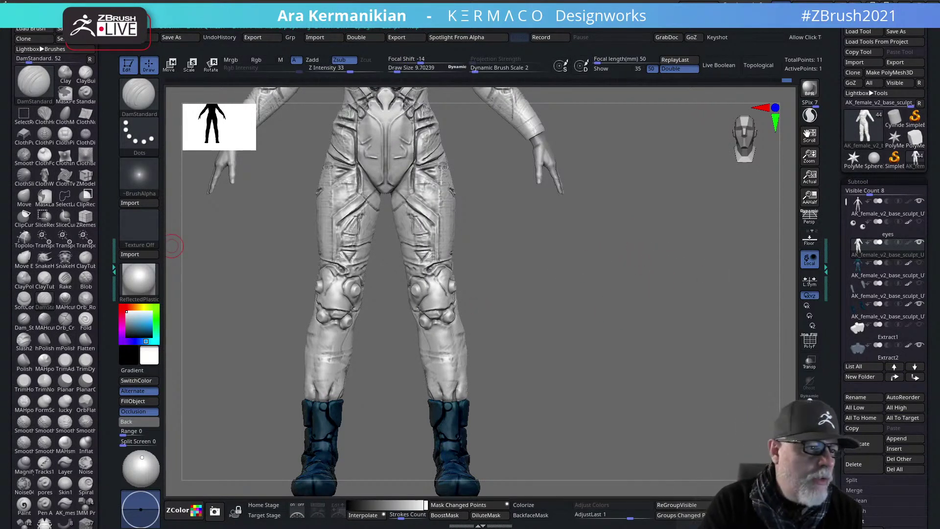
Switch to the web browser, view the Kermaco portfolio site and its Gumroad products, and return to ZBrush
{"action": "left_click_drag", "start_coordinate": [298, 191], "coordinate": [526, 2]}
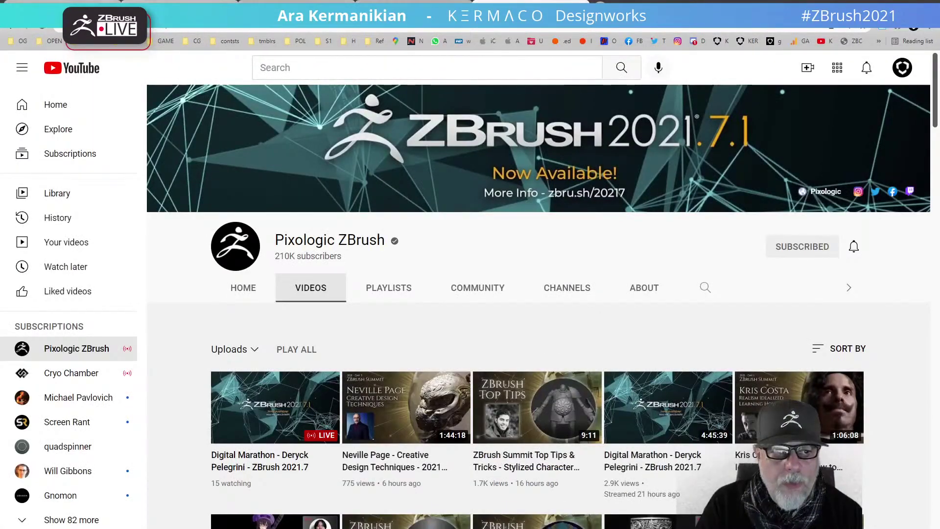
{"action": "left_click", "coordinate": [74, 2]}
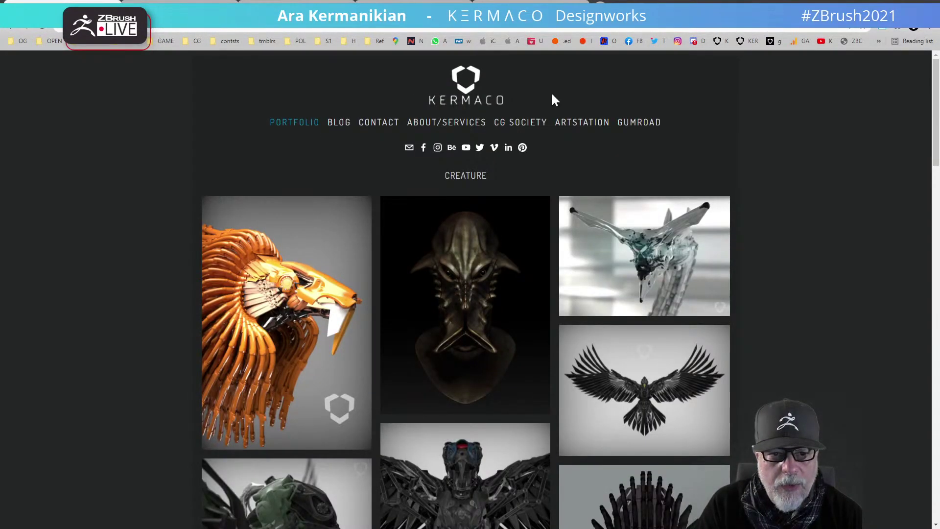
{"action": "left_click", "coordinate": [639, 122]}
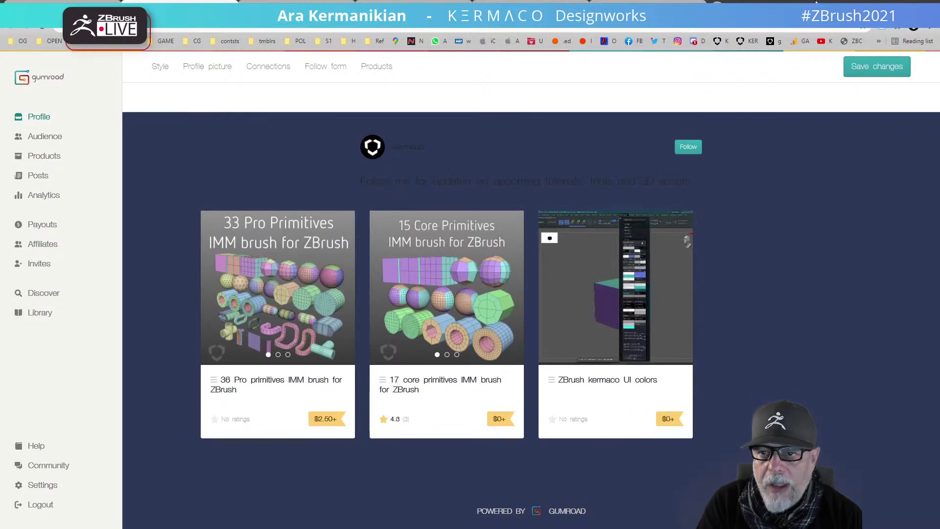
{"action": "left_click_drag", "start_coordinate": [778, 13], "coordinate": [0, 338]}
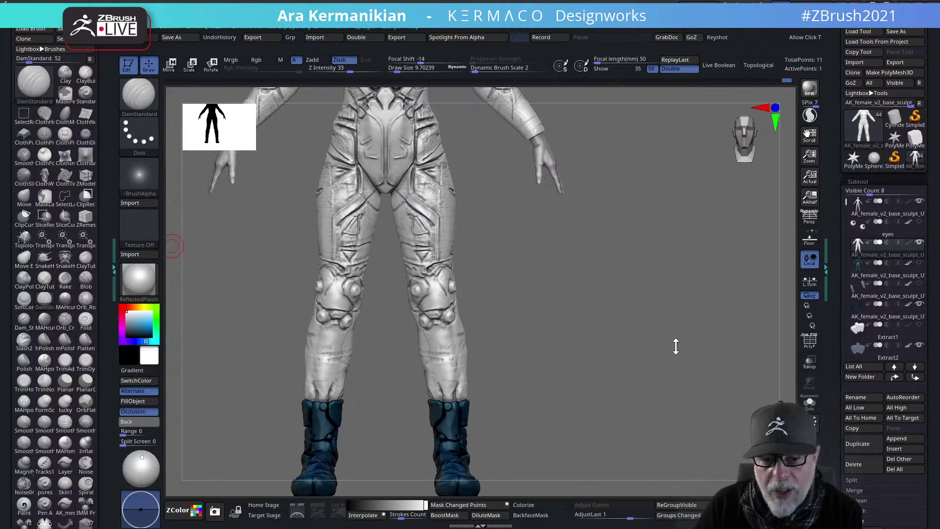
Carve and sharpen the folds directly above the knee pads from the front
{"action": "left_click_drag", "start_coordinate": [615, 380], "coordinate": [702, 305]}
{"action": "left_click_drag", "start_coordinate": [695, 345], "coordinate": [592, 208], "text": "alt"}
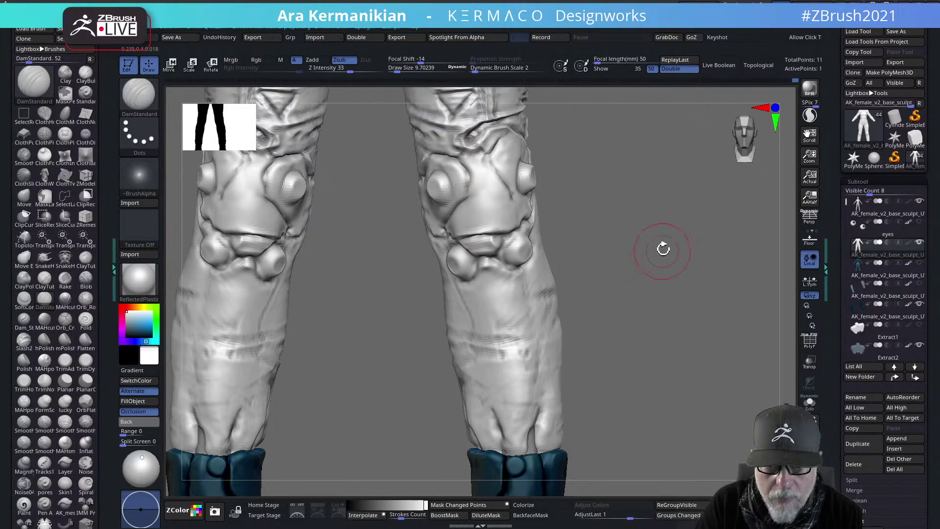
{"action": "left_click_drag", "start_coordinate": [493, 156], "coordinate": [491, 162]}
{"action": "left_click_drag", "start_coordinate": [599, 133], "coordinate": [601, 213], "text": "alt"}
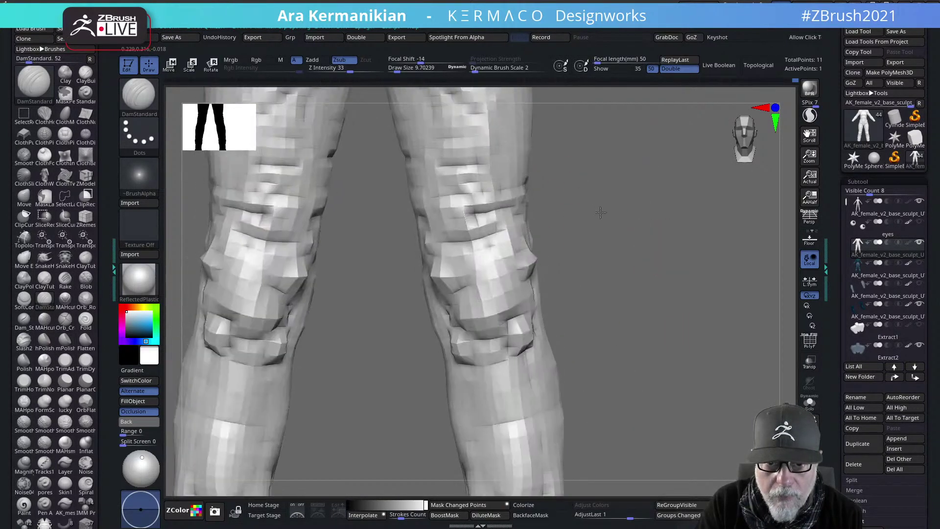
{"action": "left_click_drag", "start_coordinate": [476, 229], "coordinate": [491, 220]}
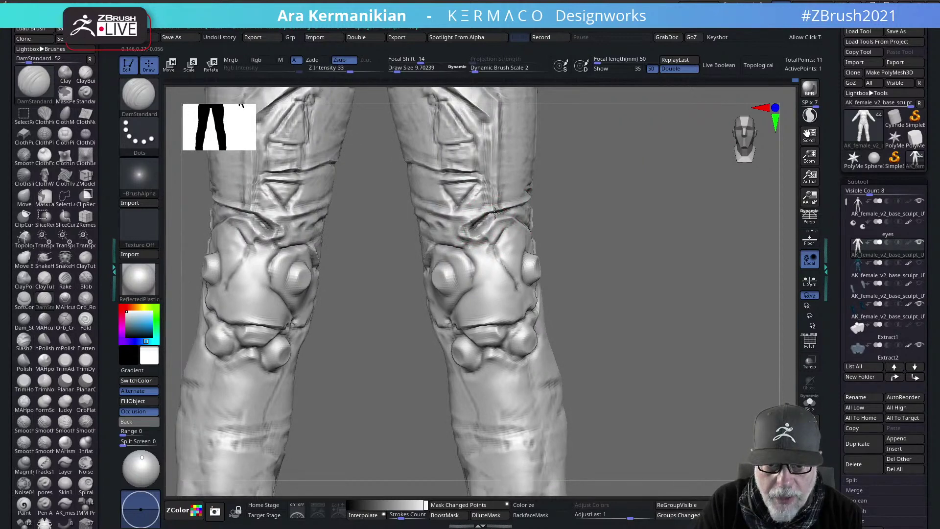
Undo the last three strokes and recarve the crease above the knee pad toward the outer side of the leg
{"action": "left_click_drag", "start_coordinate": [691, 210], "coordinate": [637, 210]}
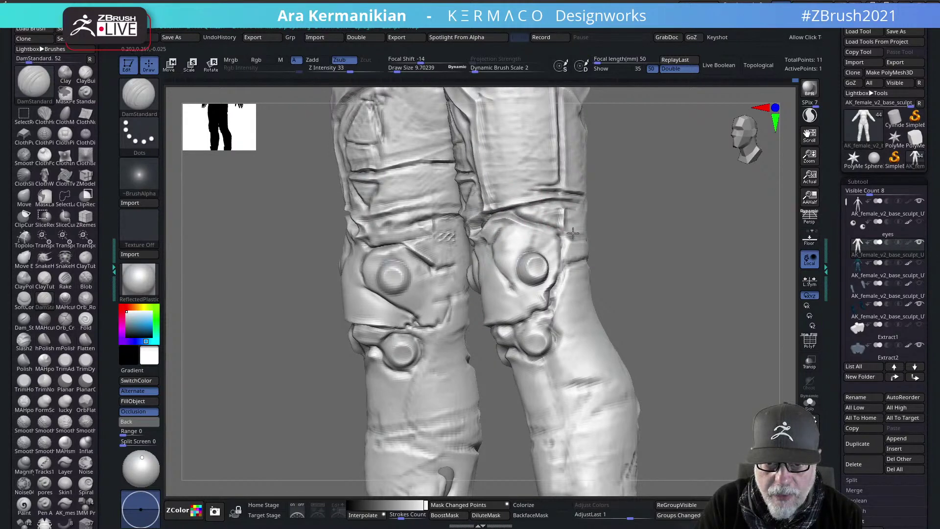
{"action": "key", "text": "ctrl+z"}
{"action": "key", "text": "ctrl+z"}
{"action": "key", "text": "ctrl+z"}
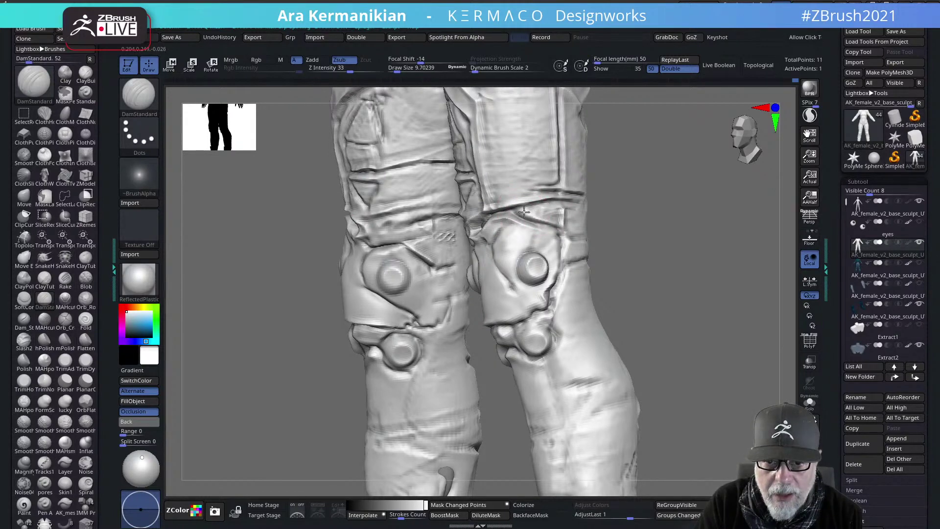
{"action": "left_click_drag", "start_coordinate": [534, 207], "coordinate": [526, 208]}
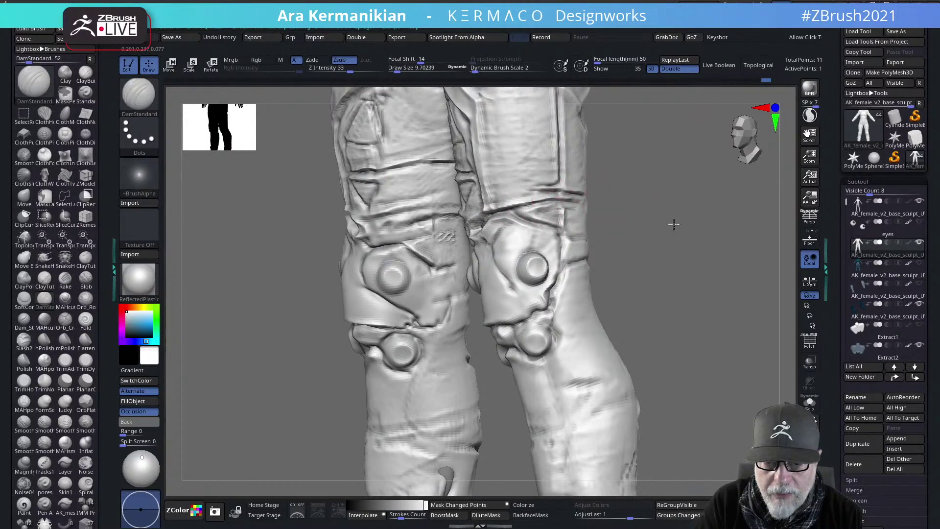
{"action": "left_click_drag", "start_coordinate": [671, 225], "coordinate": [631, 224]}
{"action": "left_click_drag", "start_coordinate": [563, 208], "coordinate": [553, 201]}
{"action": "key", "text": "s"}
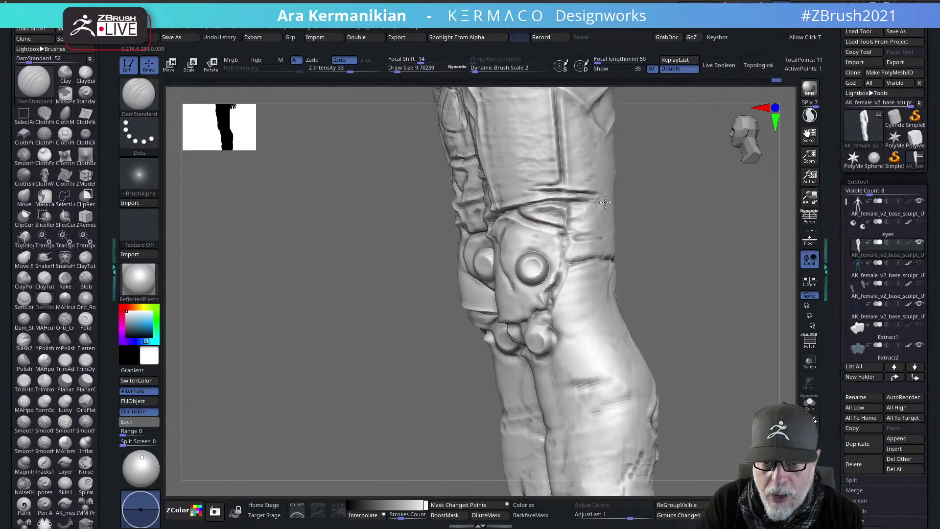
Carve the folds on the outer side of the knee, soften them and bring the backs of the knees into view
{"action": "left_click_drag", "start_coordinate": [693, 240], "coordinate": [658, 240]}
{"action": "mouse_move", "coordinate": [578, 239]}
{"action": "left_mouse_down"}
{"action": "mouse_move", "coordinate": [588, 239]}
{"action": "mouse_move", "coordinate": [572, 236]}
{"action": "left_mouse_up"}
{"action": "mouse_move", "coordinate": [631, 231]}
{"action": "left_mouse_down"}
{"action": "mouse_move", "coordinate": [623, 245]}
{"action": "mouse_move", "coordinate": [640, 237]}
{"action": "mouse_move", "coordinate": [628, 236]}
{"action": "mouse_move", "coordinate": [653, 278]}
{"action": "left_mouse_up"}
{"action": "left_click_drag", "start_coordinate": [617, 252], "coordinate": [606, 266], "text": "shift"}
{"action": "left_click_drag", "start_coordinate": [405, 331], "coordinate": [231, 345], "text": "alt"}
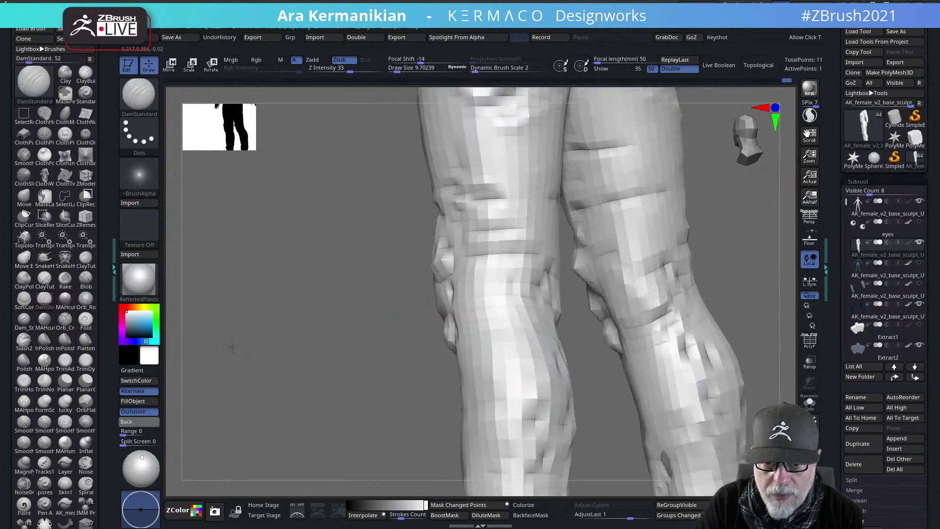
Smooth the backs of the knees, carve horizontal folds across the back of the lower thigh and undo the last stroke
{"action": "left_click_drag", "start_coordinate": [782, 218], "coordinate": [735, 221]}
{"action": "left_click_drag", "start_coordinate": [562, 246], "coordinate": [547, 247], "text": "shift"}
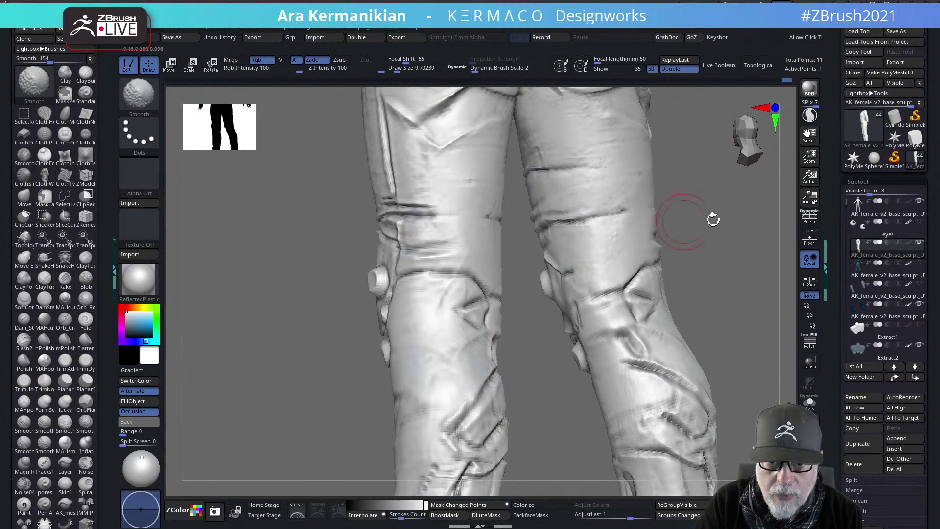
{"action": "left_click_drag", "start_coordinate": [738, 220], "coordinate": [539, 169]}
{"action": "left_click_drag", "start_coordinate": [723, 179], "coordinate": [631, 176]}
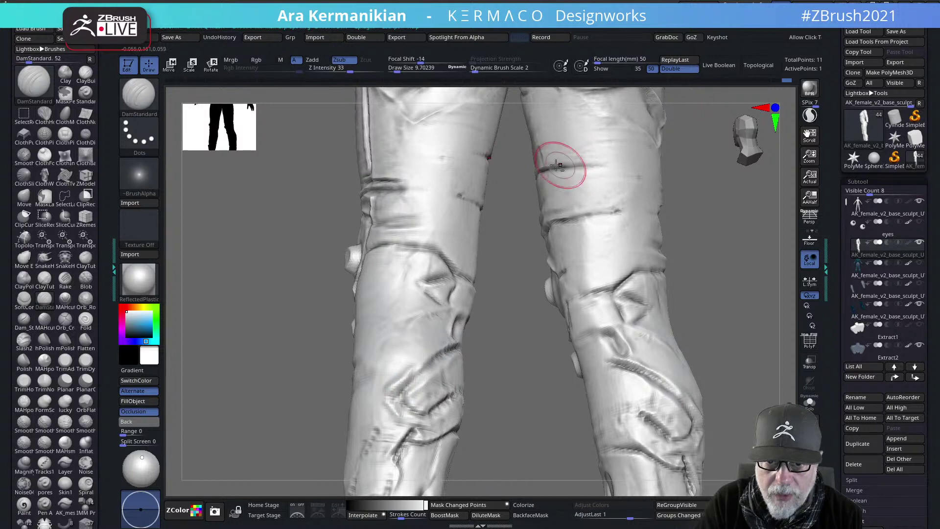
{"action": "left_click_drag", "start_coordinate": [538, 147], "coordinate": [611, 141]}
{"action": "left_click_drag", "start_coordinate": [568, 147], "coordinate": [617, 141]}
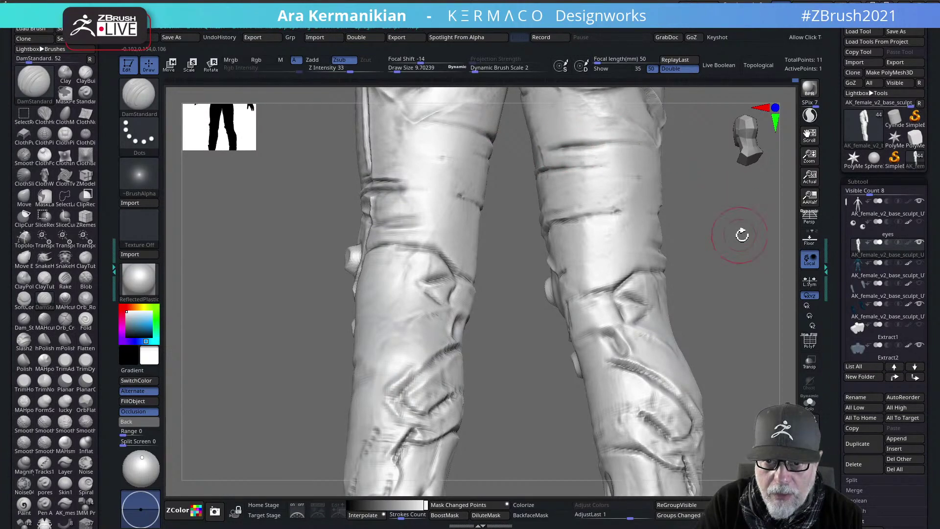
{"action": "key", "text": "ctrl+z"}
{"action": "mouse_move", "coordinate": [752, 238]}
{"action": "left_mouse_down", "text": "alt"}
{"action": "mouse_move", "coordinate": [698, 211]}
{"action": "mouse_move", "coordinate": [628, 214]}
{"action": "left_mouse_up", "text": "alt"}
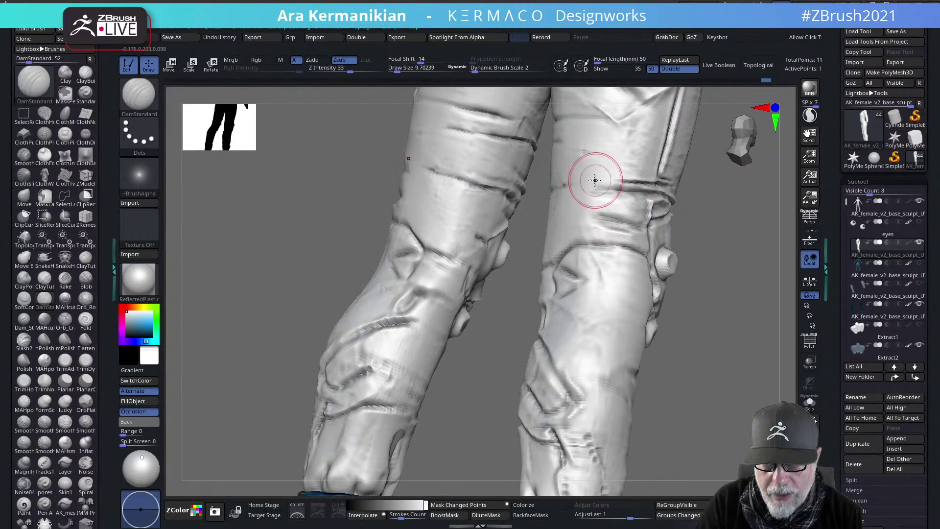
Carve a crease down the outer part of the knee pad from the front
{"action": "left_click_drag", "start_coordinate": [769, 238], "coordinate": [593, 242], "text": "alt"}
{"action": "mouse_move", "coordinate": [685, 244]}
{"action": "left_mouse_down"}
{"action": "mouse_move", "coordinate": [603, 247]}
{"action": "mouse_move", "coordinate": [684, 218]}
{"action": "mouse_move", "coordinate": [671, 239]}
{"action": "left_mouse_up"}
{"action": "left_click_drag", "start_coordinate": [495, 332], "coordinate": [518, 309], "text": "alt"}
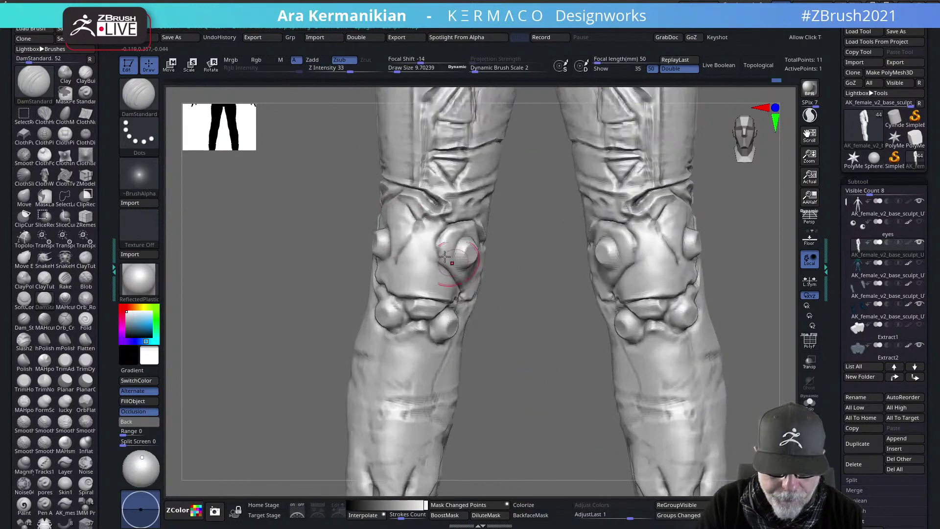
{"action": "left_click_drag", "start_coordinate": [414, 237], "coordinate": [388, 265]}
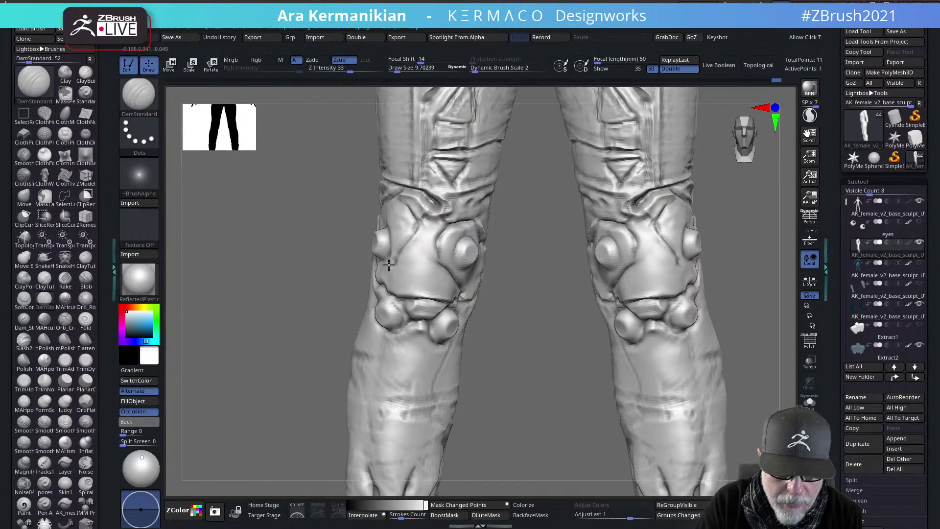
Switch to the hPolish brush and flatten the cloth surfaces between the folds on the front and side of the hip
{"action": "left_click_drag", "start_coordinate": [517, 374], "coordinate": [469, 328], "text": "alt"}
{"action": "left_click_drag", "start_coordinate": [630, 290], "coordinate": [701, 275], "text": "alt"}
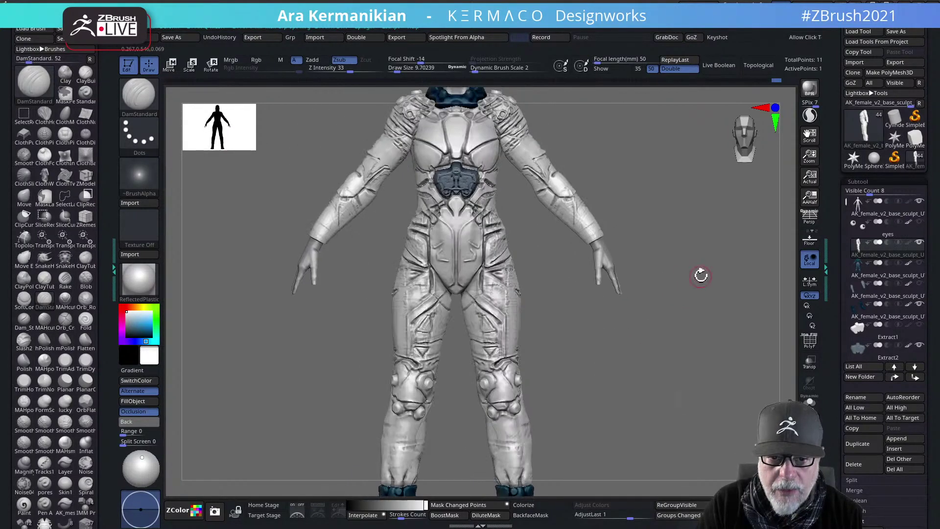
{"action": "left_click_drag", "start_coordinate": [719, 239], "coordinate": [639, 262]}
{"action": "left_click_drag", "start_coordinate": [573, 351], "coordinate": [521, 215], "text": "alt"}
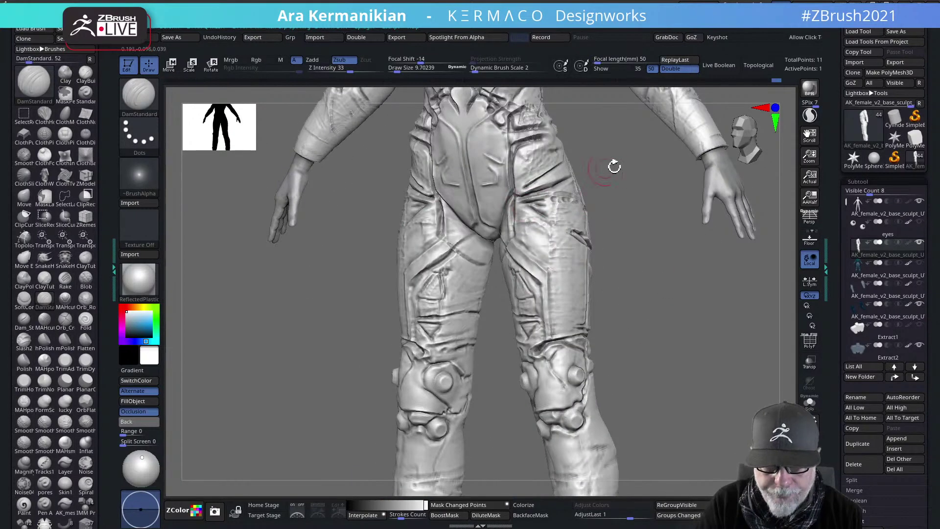
{"action": "left_click_drag", "start_coordinate": [635, 221], "coordinate": [583, 232], "text": "alt"}
{"action": "right_click", "coordinate": [536, 202]}
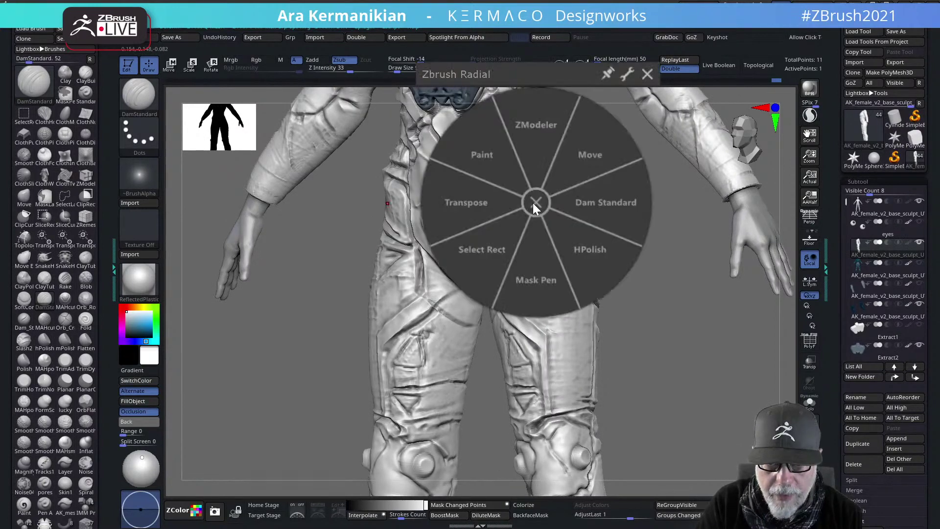
{"action": "left_click", "coordinate": [591, 250]}
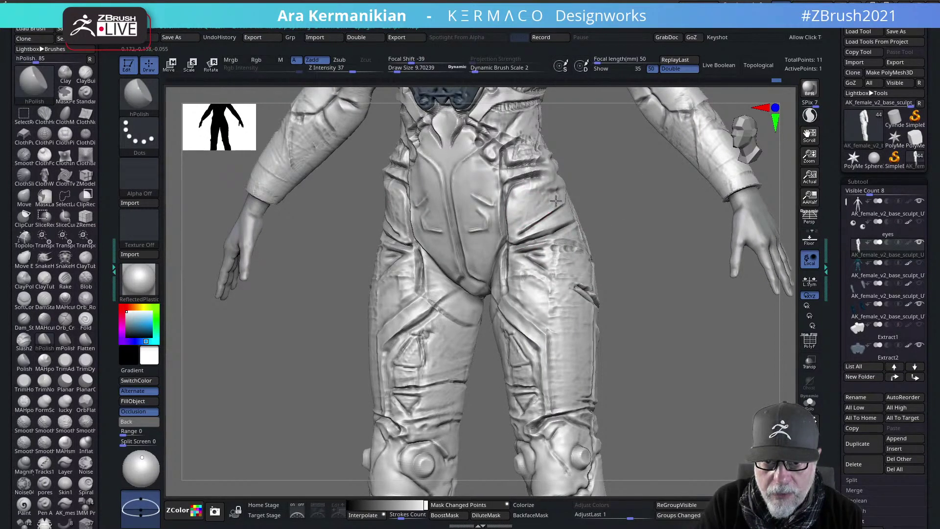
{"action": "mouse_move", "coordinate": [556, 200]}
{"action": "left_mouse_down"}
{"action": "mouse_move", "coordinate": [516, 225]}
{"action": "mouse_move", "coordinate": [520, 131]}
{"action": "left_mouse_up"}
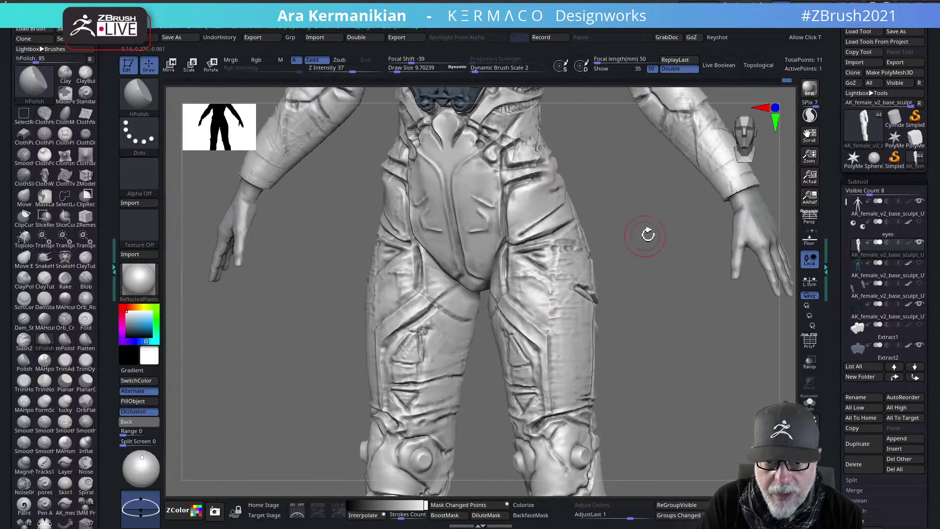
{"action": "left_click_drag", "start_coordinate": [646, 233], "coordinate": [729, 265]}
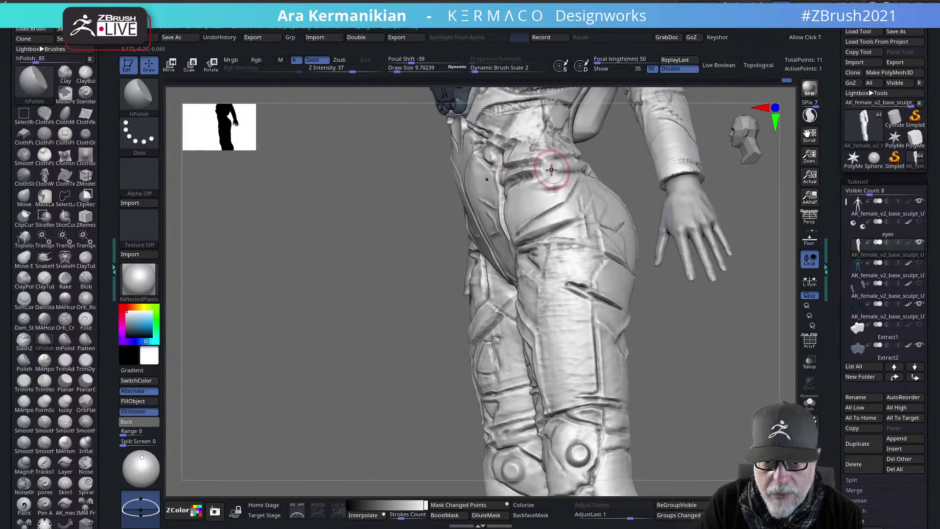
{"action": "left_click_drag", "start_coordinate": [543, 172], "coordinate": [548, 167]}
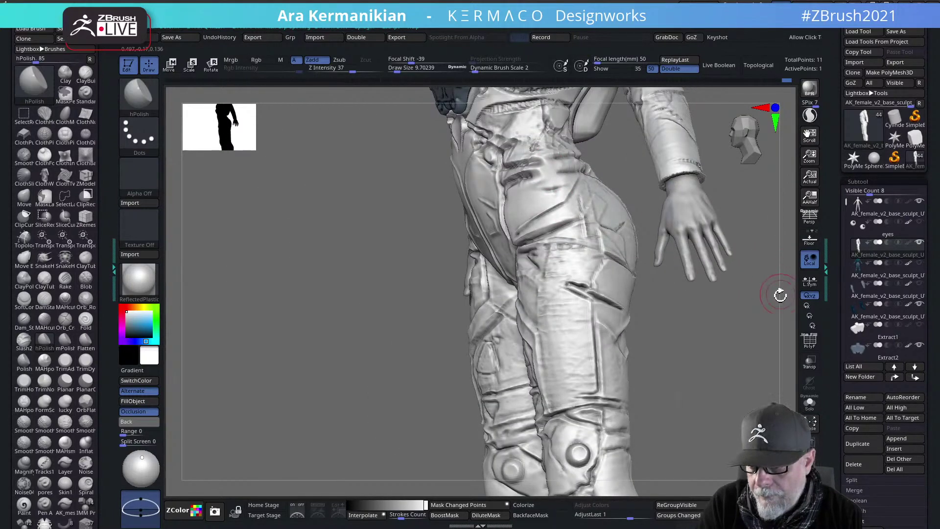
Switch to the DamStandard brush and carve the folds on the outer side of the upper arm
{"action": "mouse_move", "coordinate": [780, 294]}
{"action": "left_mouse_down"}
{"action": "mouse_move", "coordinate": [780, 321]}
{"action": "mouse_move", "coordinate": [732, 307]}
{"action": "mouse_move", "coordinate": [696, 339]}
{"action": "mouse_move", "coordinate": [560, 262]}
{"action": "mouse_move", "coordinate": [602, 310]}
{"action": "mouse_move", "coordinate": [519, 245]}
{"action": "left_mouse_up"}
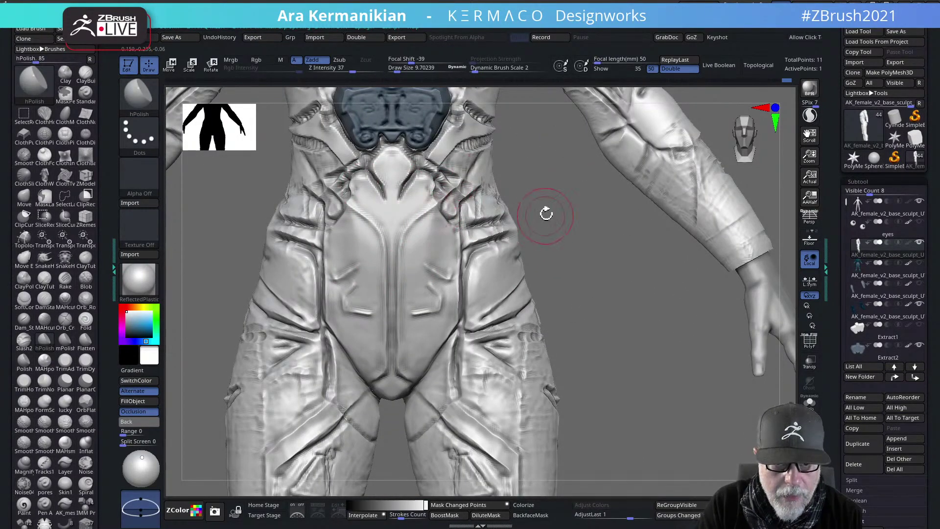
{"action": "left_click_drag", "start_coordinate": [546, 214], "coordinate": [583, 336], "text": "alt"}
{"action": "mouse_move", "coordinate": [676, 138]}
{"action": "left_mouse_down", "text": "alt"}
{"action": "mouse_move", "coordinate": [673, 159]}
{"action": "mouse_move", "coordinate": [597, 158]}
{"action": "left_mouse_up", "text": "alt"}
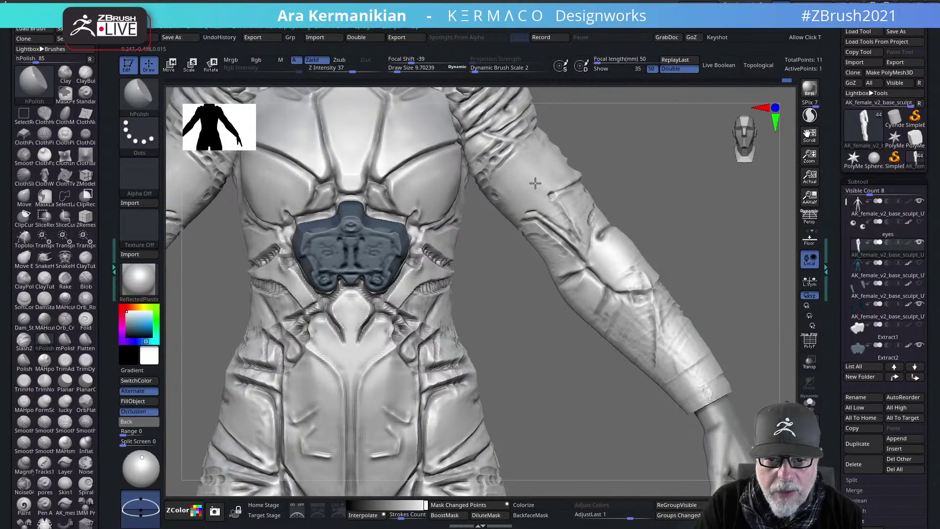
{"action": "key", "text": "f"}
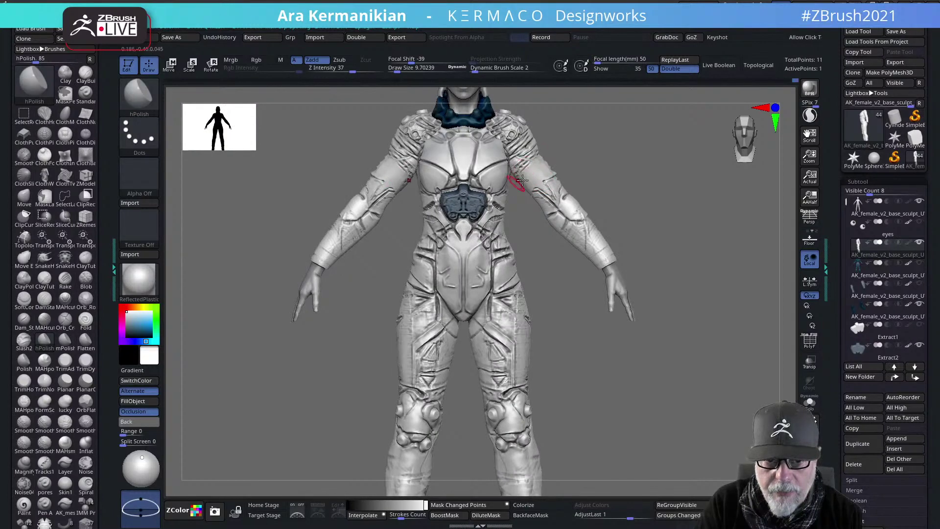
{"action": "left_click_drag", "start_coordinate": [657, 175], "coordinate": [522, 202]}
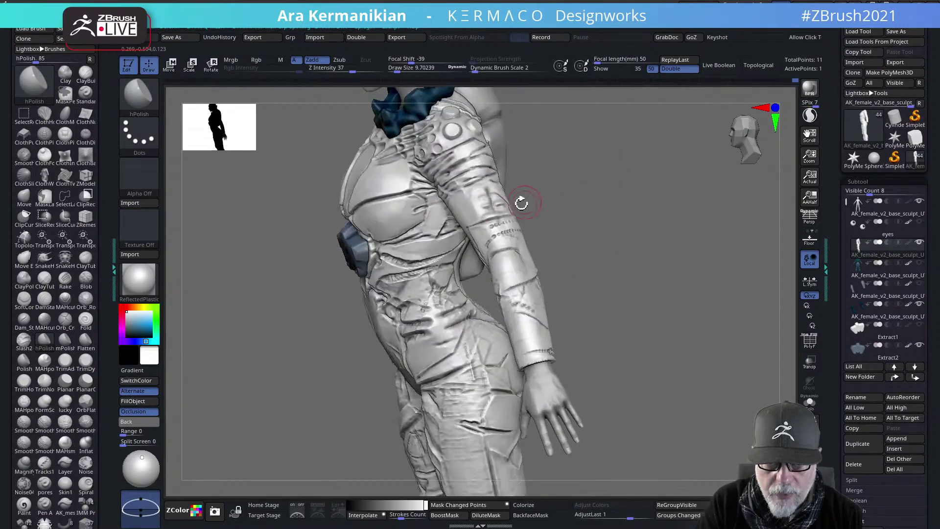
{"action": "right_click", "coordinate": [475, 171]}
{"action": "left_click", "coordinate": [542, 173]}
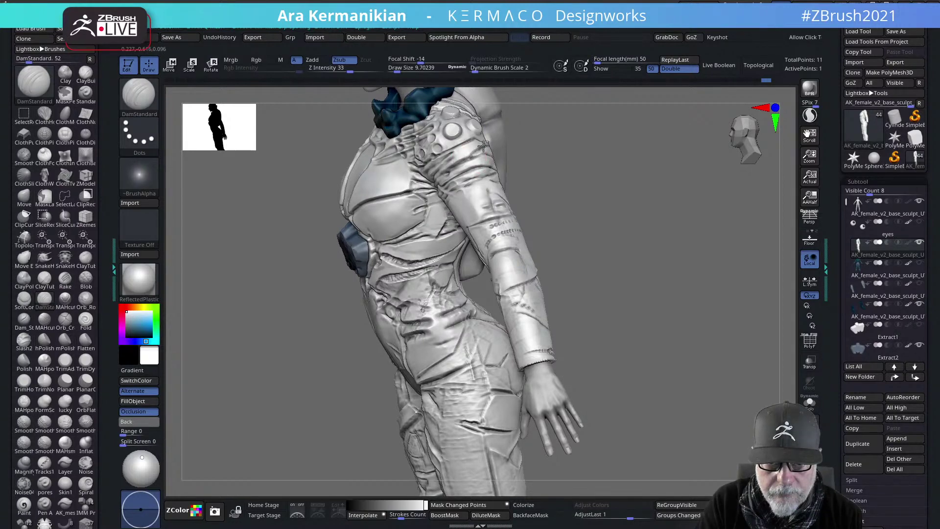
Switch to the hPolish brush and flatten the creased surface on the backs of the upper arms
{"action": "left_click_drag", "start_coordinate": [598, 133], "coordinate": [552, 143]}
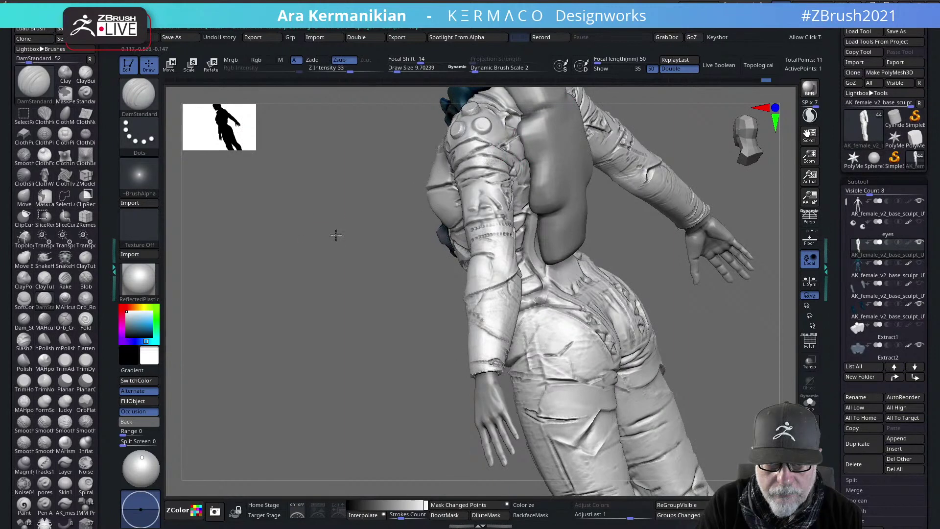
{"action": "left_click_drag", "start_coordinate": [336, 235], "coordinate": [642, 200]}
{"action": "left_click_drag", "start_coordinate": [443, 357], "coordinate": [507, 342], "text": "shift"}
{"action": "left_click_drag", "start_coordinate": [307, 440], "coordinate": [348, 385], "text": "alt"}
{"action": "right_click", "coordinate": [354, 289]}
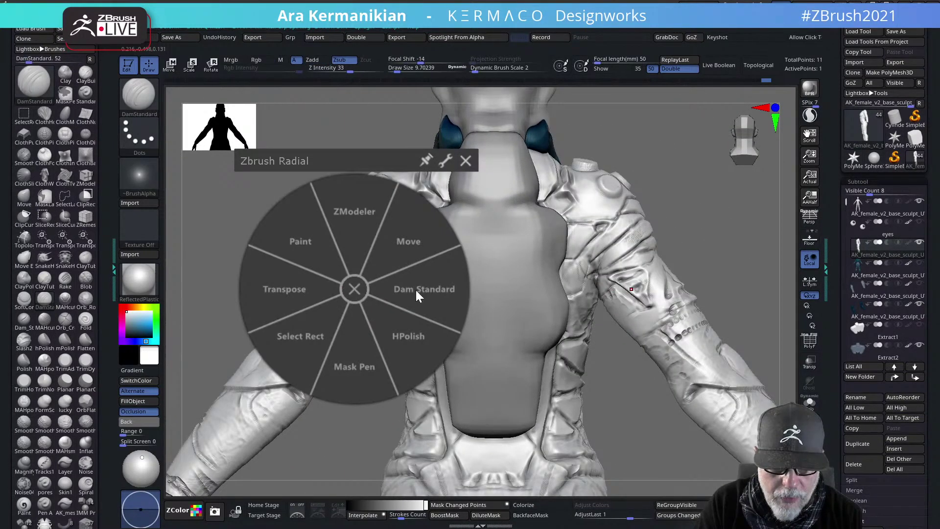
{"action": "left_click", "coordinate": [397, 350]}
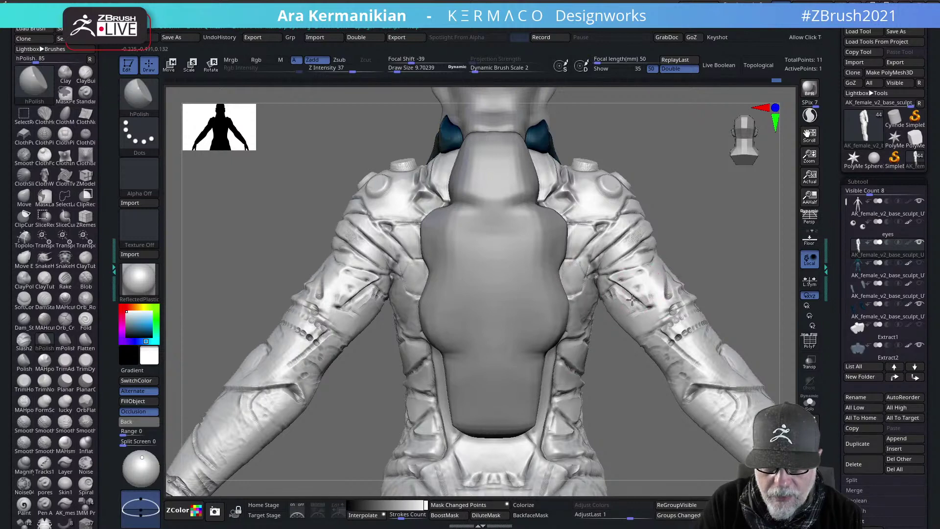
Switch to the DamStandard brush and carve creases along the ribbed bands around the sleeve just above the elbow
{"action": "left_click_drag", "start_coordinate": [755, 298], "coordinate": [650, 297]}
{"action": "right_click", "coordinate": [587, 303]}
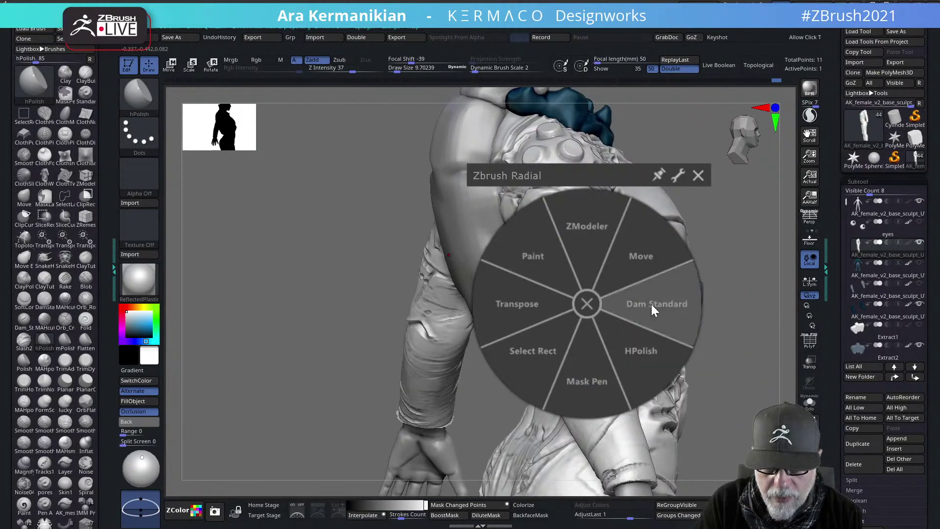
{"action": "left_click", "coordinate": [651, 304]}
{"action": "left_click_drag", "start_coordinate": [749, 302], "coordinate": [790, 302]}
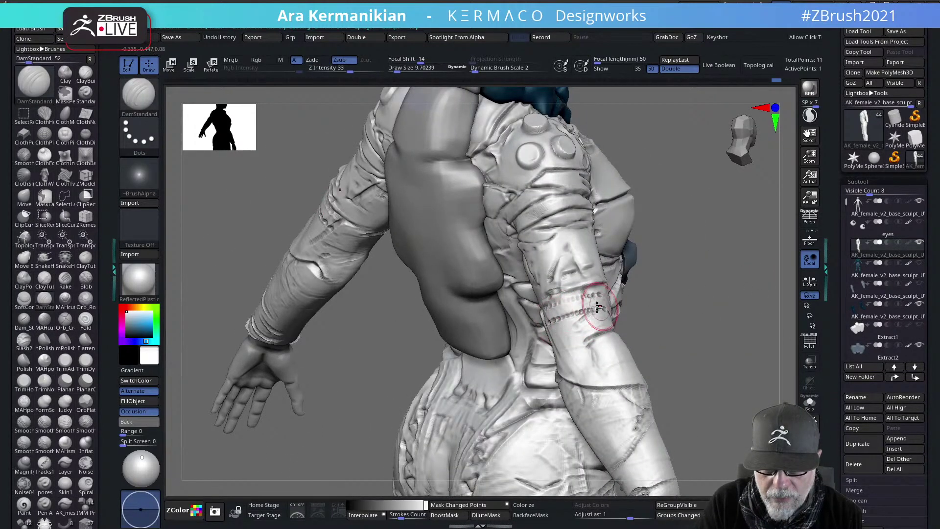
{"action": "left_click_drag", "start_coordinate": [581, 312], "coordinate": [595, 309]}
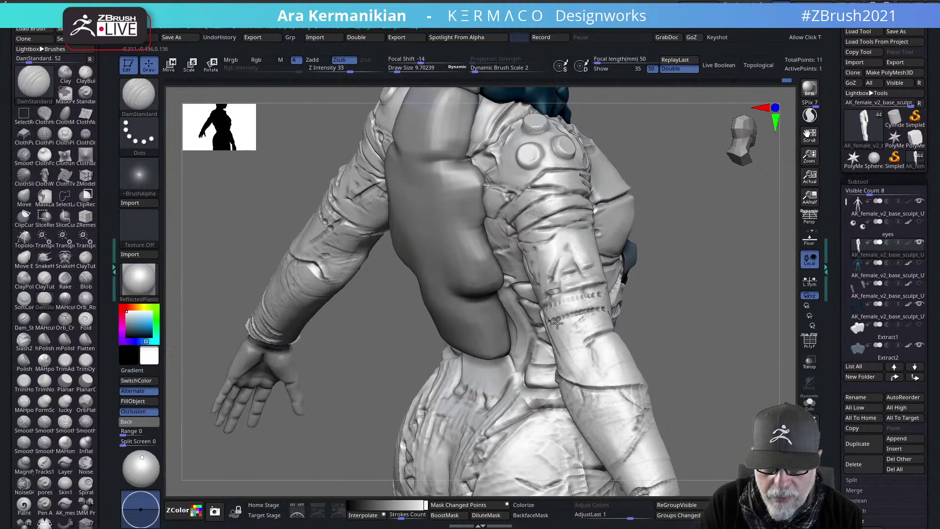
{"action": "left_click_drag", "start_coordinate": [551, 300], "coordinate": [607, 293]}
{"action": "mouse_move", "coordinate": [691, 317]}
{"action": "left_mouse_down"}
{"action": "mouse_move", "coordinate": [577, 273]}
{"action": "mouse_move", "coordinate": [587, 261]}
{"action": "mouse_move", "coordinate": [578, 246]}
{"action": "mouse_move", "coordinate": [553, 302]}
{"action": "left_mouse_up"}
{"action": "left_click_drag", "start_coordinate": [592, 258], "coordinate": [592, 264]}
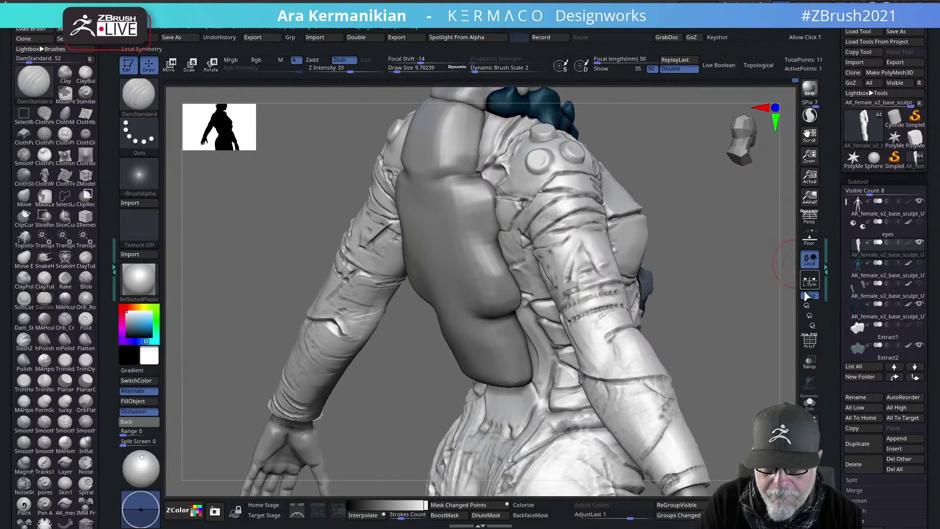
{"action": "left_click", "coordinate": [807, 306]}
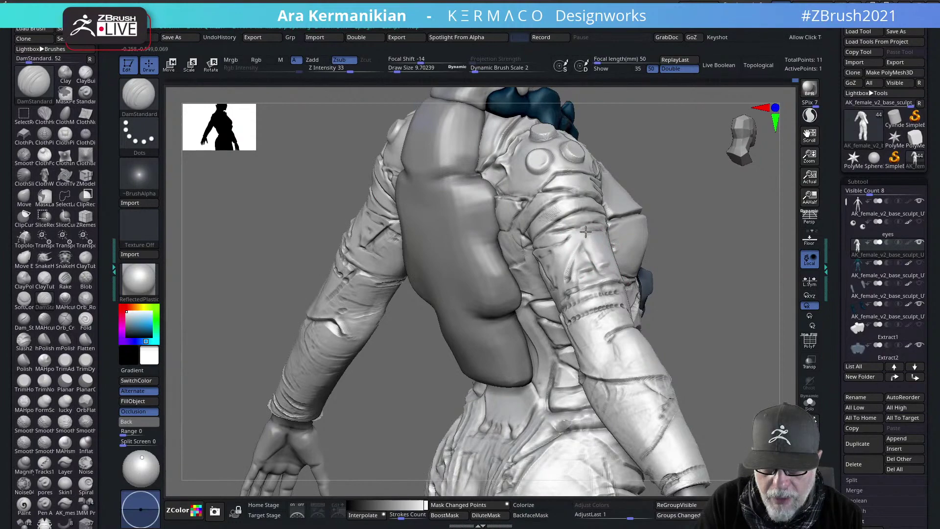
{"action": "left_click_drag", "start_coordinate": [747, 272], "coordinate": [561, 249]}
{"action": "mouse_move", "coordinate": [695, 371]}
{"action": "left_mouse_down"}
{"action": "mouse_move", "coordinate": [674, 295]}
{"action": "mouse_move", "coordinate": [623, 321]}
{"action": "mouse_move", "coordinate": [632, 354]}
{"action": "left_mouse_up"}
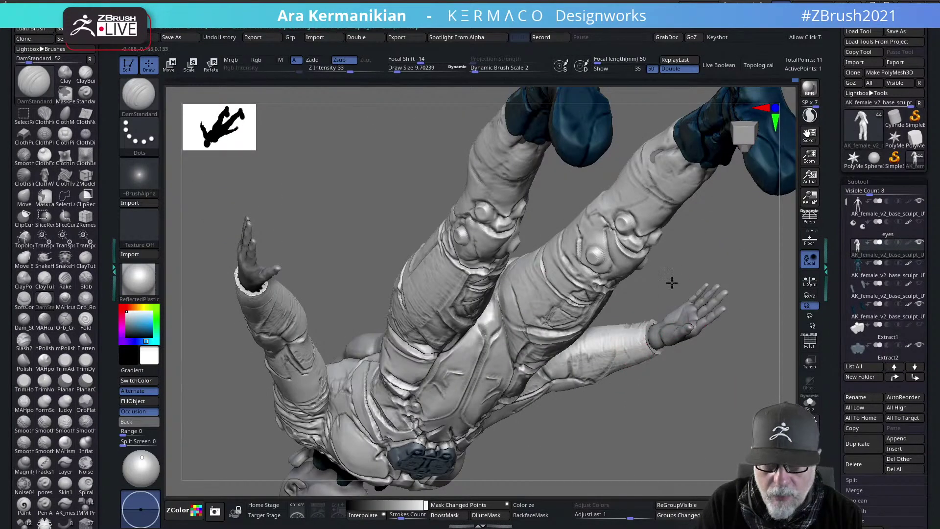
{"action": "mouse_move", "coordinate": [671, 281]}
{"action": "left_mouse_down"}
{"action": "mouse_move", "coordinate": [718, 184]}
{"action": "mouse_move", "coordinate": [762, 179]}
{"action": "left_mouse_up"}
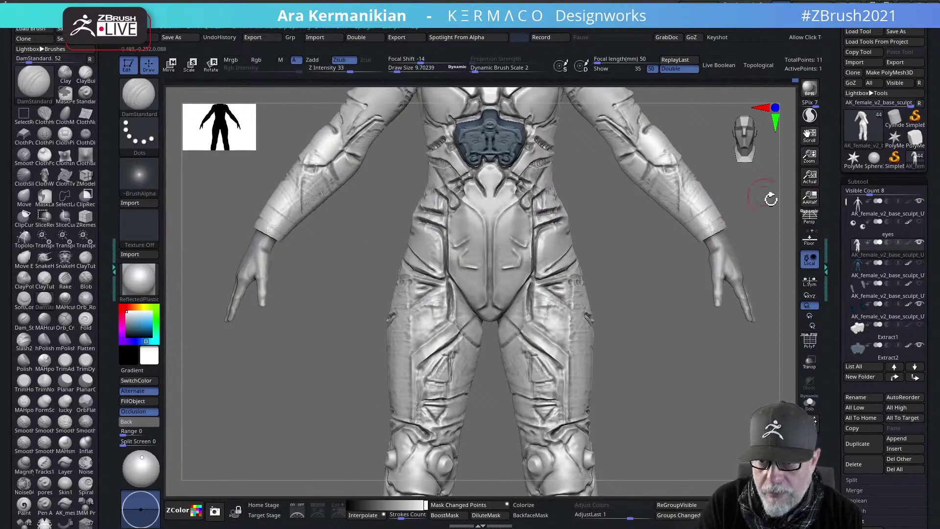
Carve a fold across the front of the upper arm just above the elbow
{"action": "left_click_drag", "start_coordinate": [679, 135], "coordinate": [654, 234], "text": "alt"}
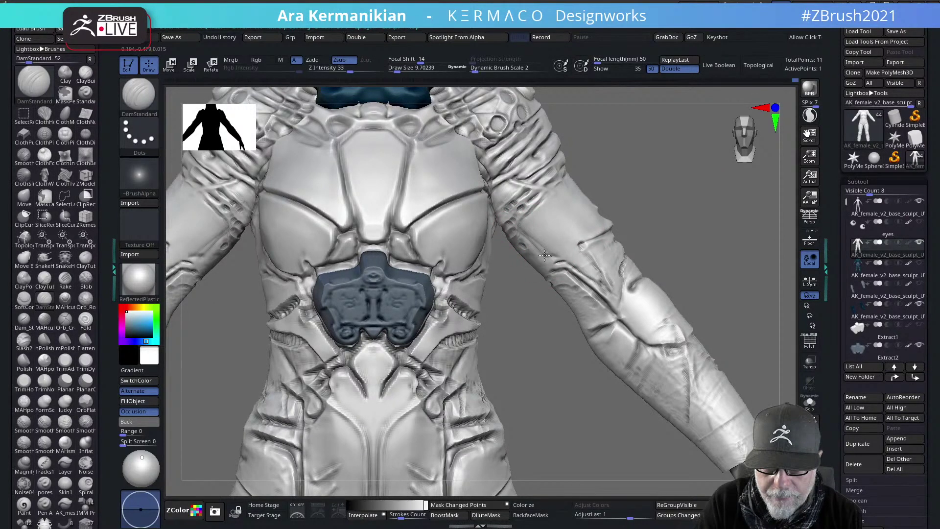
{"action": "left_click_drag", "start_coordinate": [544, 256], "coordinate": [571, 249]}
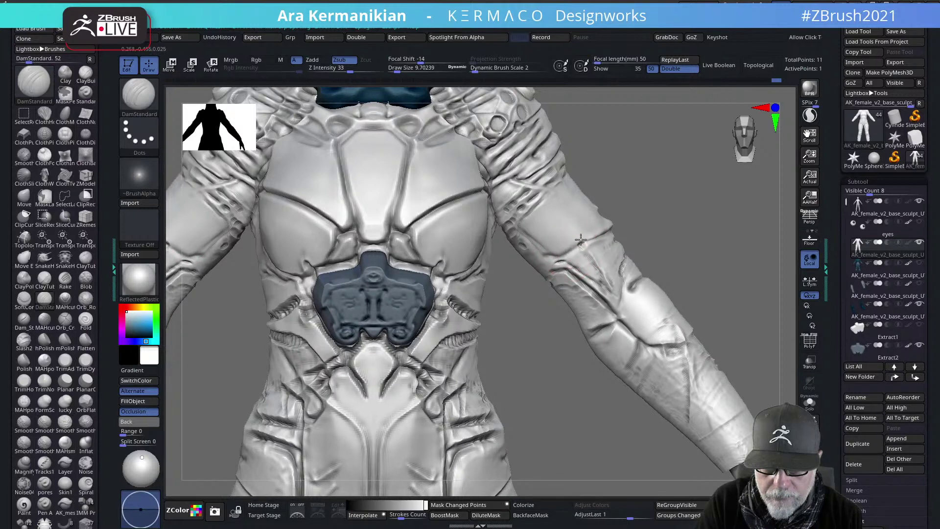
{"action": "left_click_drag", "start_coordinate": [673, 219], "coordinate": [604, 233]}
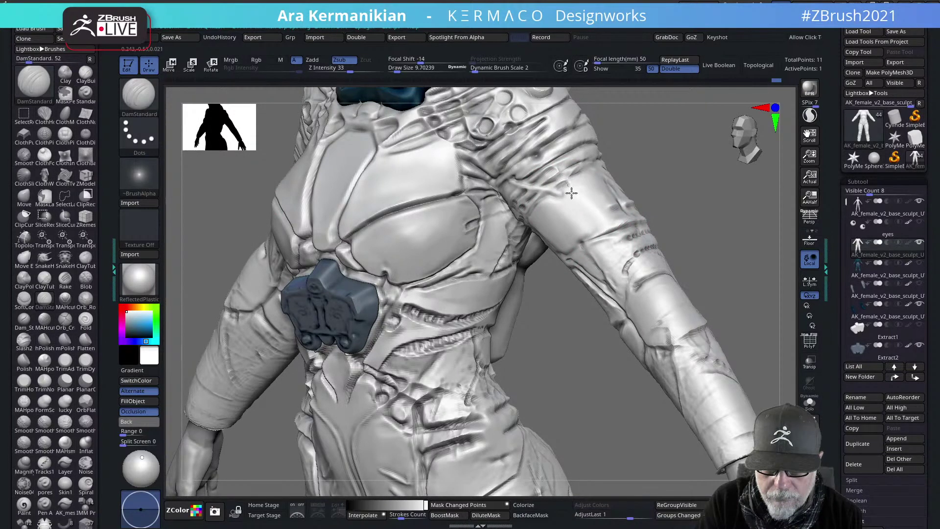
Carve and extend the sleeve folds below the shoulder across the front and outer side of the upper arm
{"action": "left_click_drag", "start_coordinate": [643, 160], "coordinate": [608, 184]}
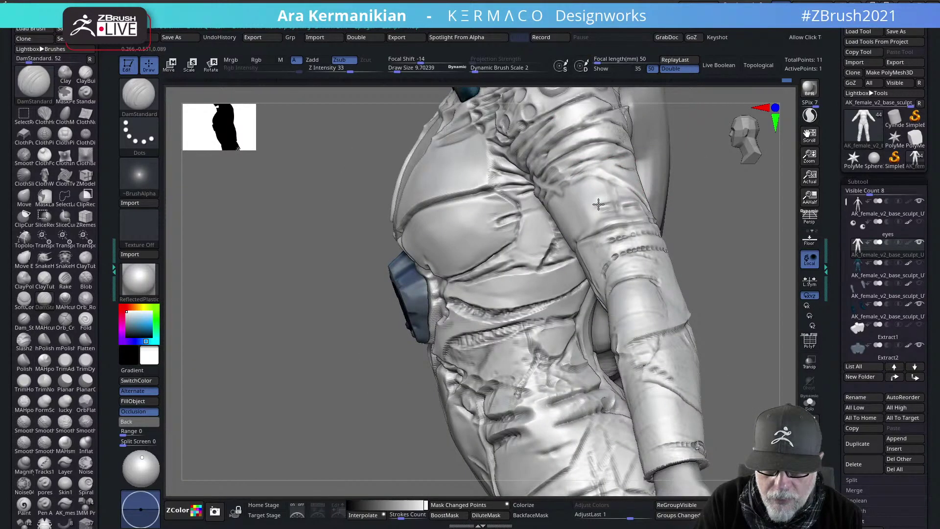
{"action": "left_click_drag", "start_coordinate": [683, 223], "coordinate": [720, 229]}
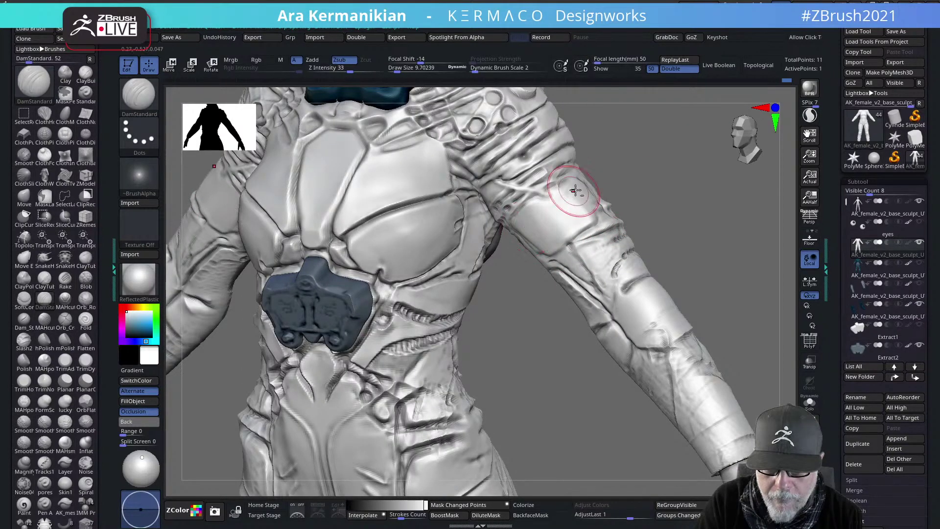
{"action": "left_click_drag", "start_coordinate": [552, 188], "coordinate": [566, 184]}
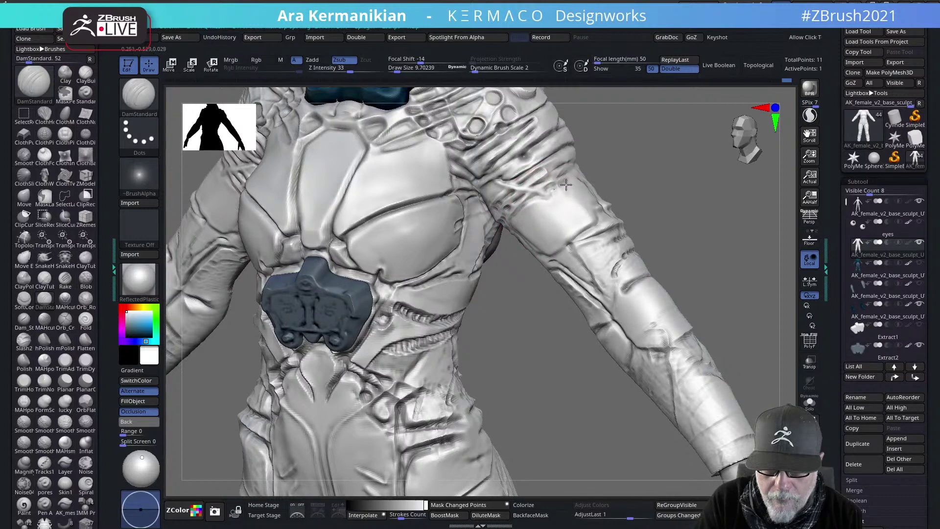
{"action": "left_click_drag", "start_coordinate": [671, 167], "coordinate": [581, 184]}
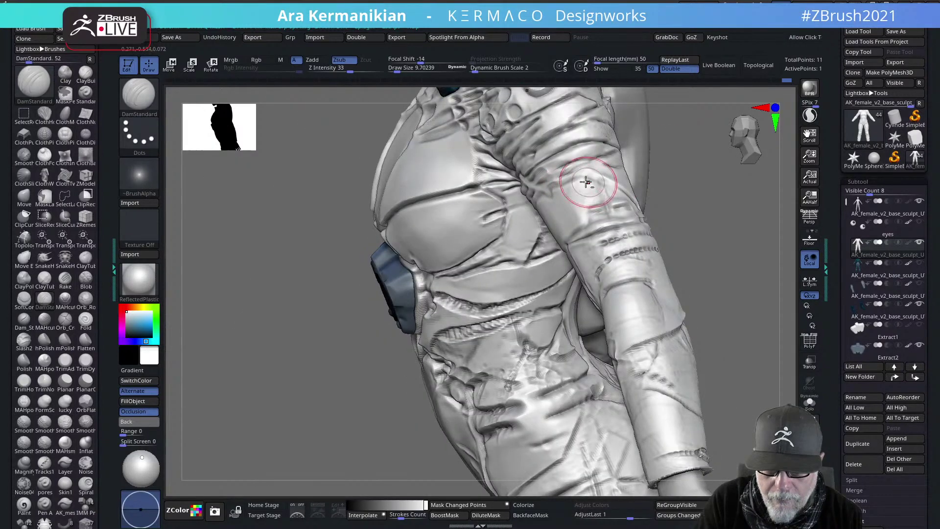
Inspect the suit's sleeve, torso, hip and leg folds from the front, side and back
{"action": "left_click_drag", "start_coordinate": [711, 215], "coordinate": [680, 254], "text": "alt"}
{"action": "left_click_drag", "start_coordinate": [618, 257], "coordinate": [590, 225], "text": "shift"}
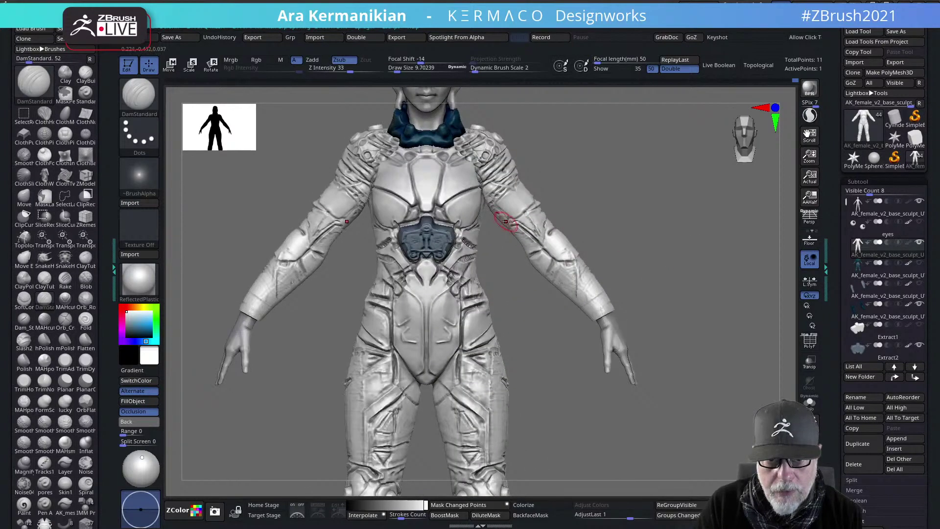
{"action": "left_click_drag", "start_coordinate": [639, 243], "coordinate": [632, 249], "text": "alt"}
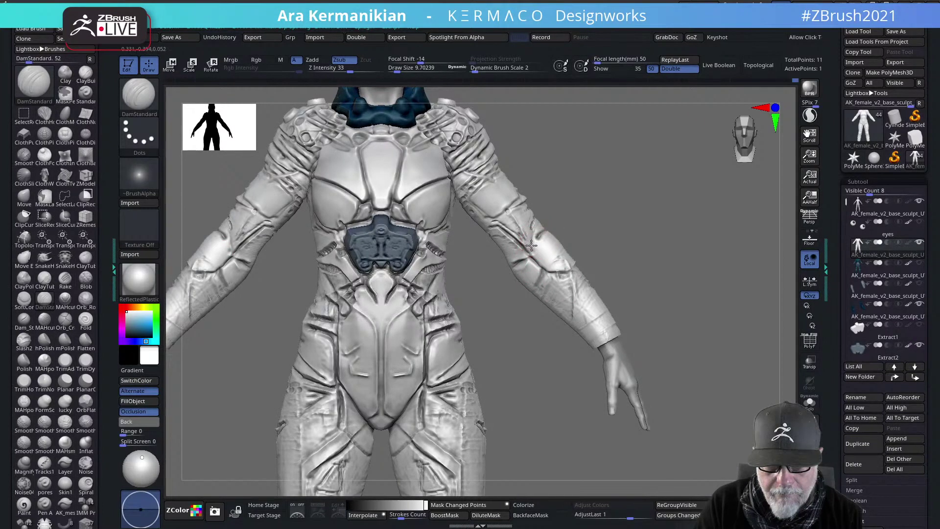
{"action": "left_click_drag", "start_coordinate": [644, 270], "coordinate": [609, 223], "text": "alt"}
{"action": "mouse_move", "coordinate": [529, 262]}
{"action": "left_mouse_down", "text": "shift"}
{"action": "mouse_move", "coordinate": [512, 249]}
{"action": "mouse_move", "coordinate": [522, 263]}
{"action": "mouse_move", "coordinate": [562, 235]}
{"action": "left_mouse_up", "text": "shift"}
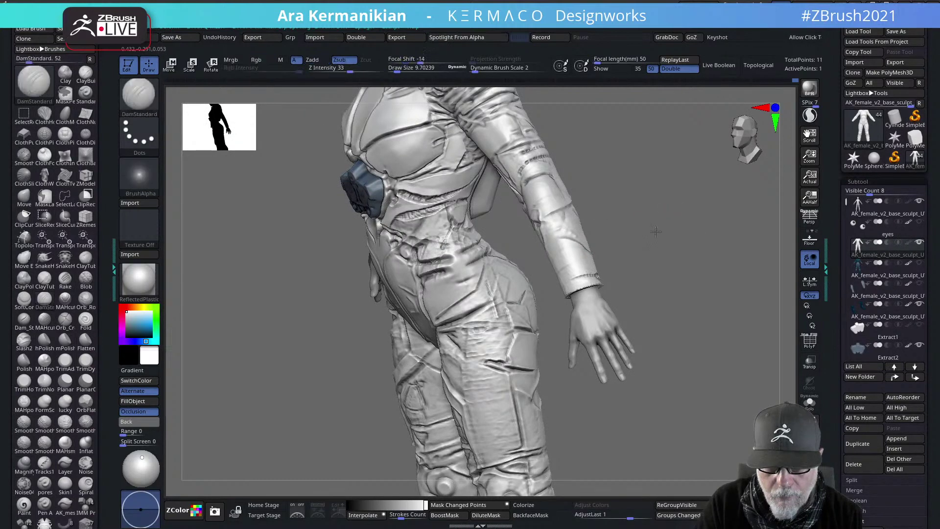
{"action": "left_click_drag", "start_coordinate": [655, 230], "coordinate": [549, 216]}
{"action": "mouse_move", "coordinate": [457, 292]}
{"action": "left_mouse_down", "text": "alt"}
{"action": "mouse_move", "coordinate": [395, 294]}
{"action": "mouse_move", "coordinate": [471, 300]}
{"action": "left_mouse_up", "text": "alt"}
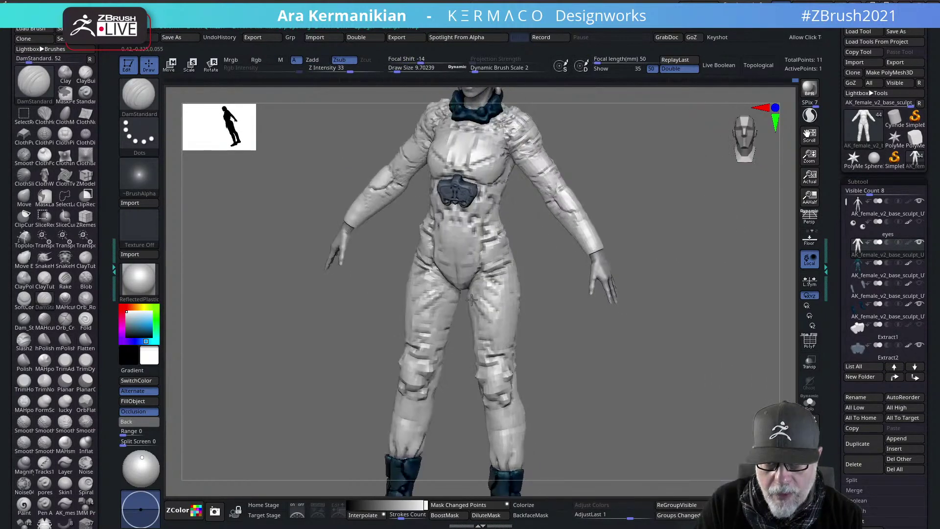
{"action": "left_click_drag", "start_coordinate": [671, 267], "coordinate": [556, 247]}
{"action": "key", "text": "shift"}
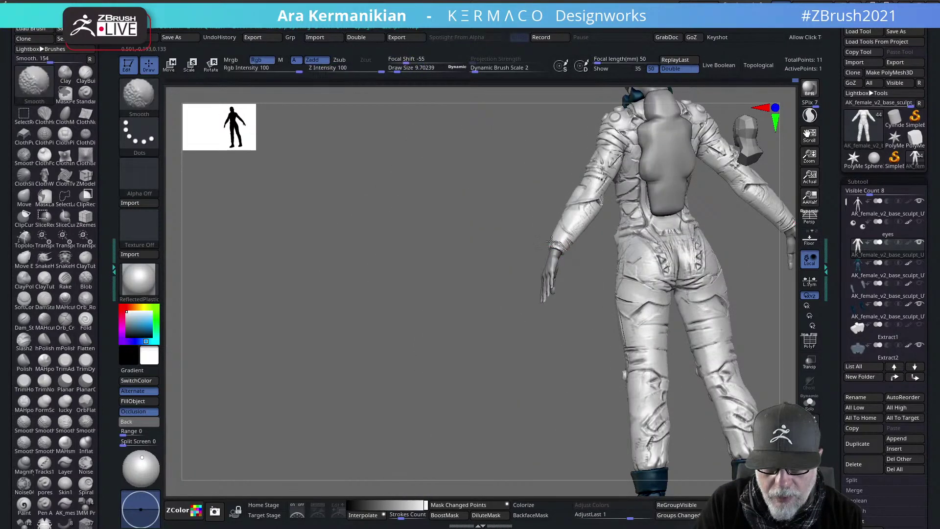
{"action": "mouse_move", "coordinate": [573, 343]}
{"action": "left_mouse_down"}
{"action": "mouse_move", "coordinate": [686, 405]}
{"action": "mouse_move", "coordinate": [738, 395]}
{"action": "left_mouse_up"}
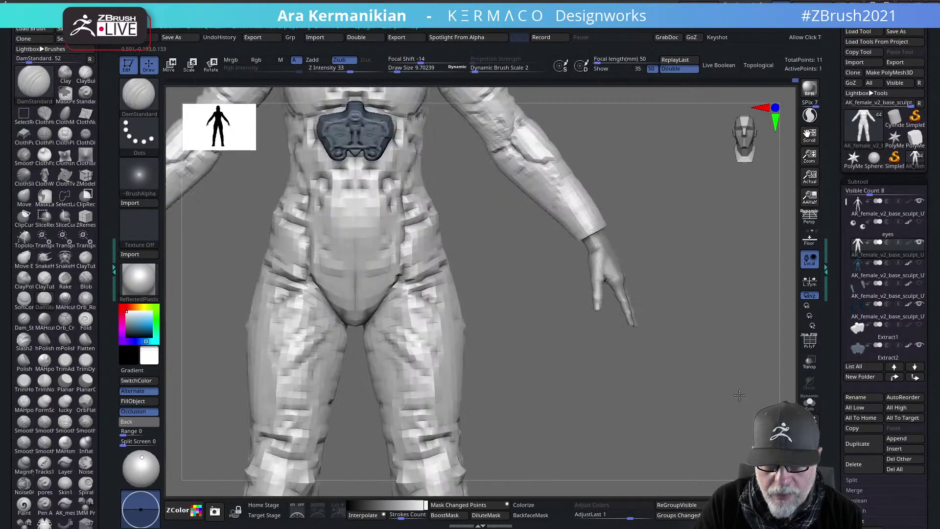
Carve the crease between the groin panel and the upper thigh with the DamStandard brush
{"action": "left_click_drag", "start_coordinate": [578, 343], "coordinate": [521, 264], "text": "alt"}
{"action": "left_click_drag", "start_coordinate": [447, 336], "coordinate": [439, 365], "text": "shift"}
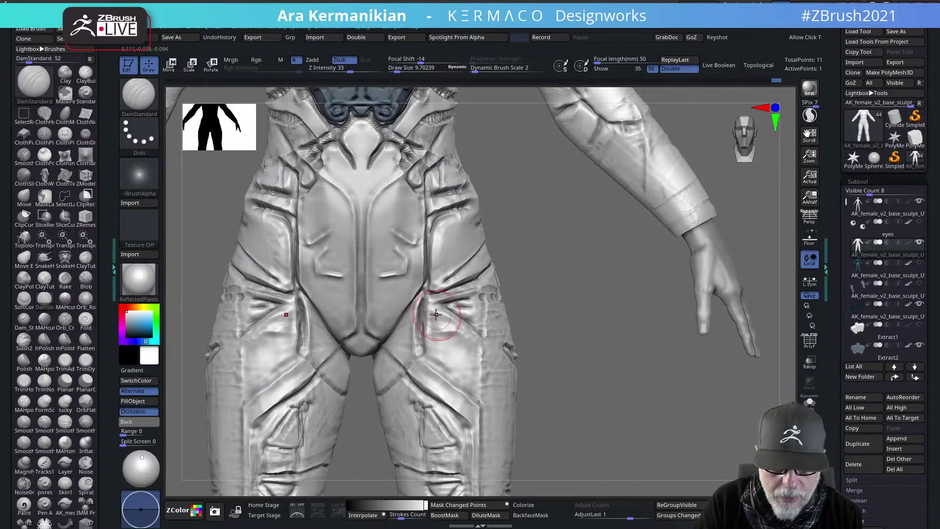
{"action": "left_click_drag", "start_coordinate": [423, 314], "coordinate": [429, 320]}
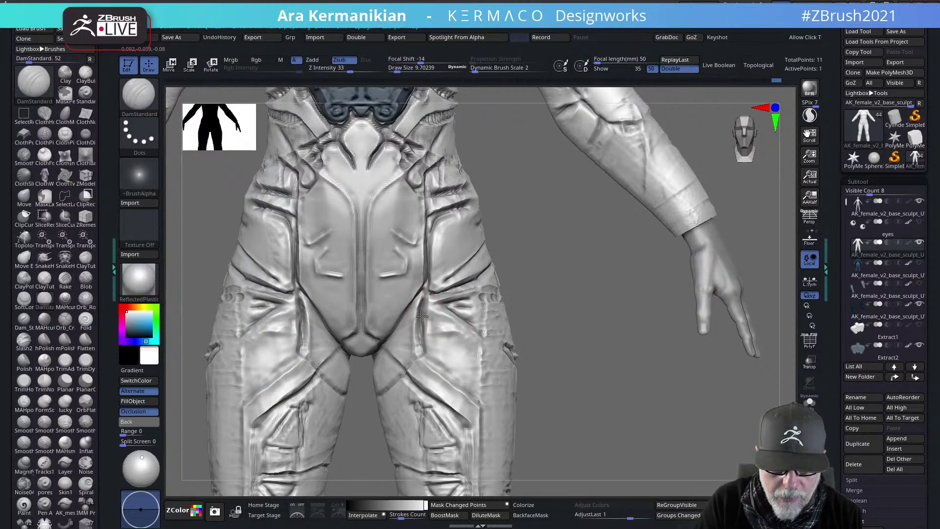
Divide the bodysuit mesh once to add a higher subdivision level
{"action": "left_click_drag", "start_coordinate": [599, 358], "coordinate": [472, 342], "text": "alt"}
{"action": "left_click_drag", "start_coordinate": [684, 299], "coordinate": [573, 299], "text": "alt"}
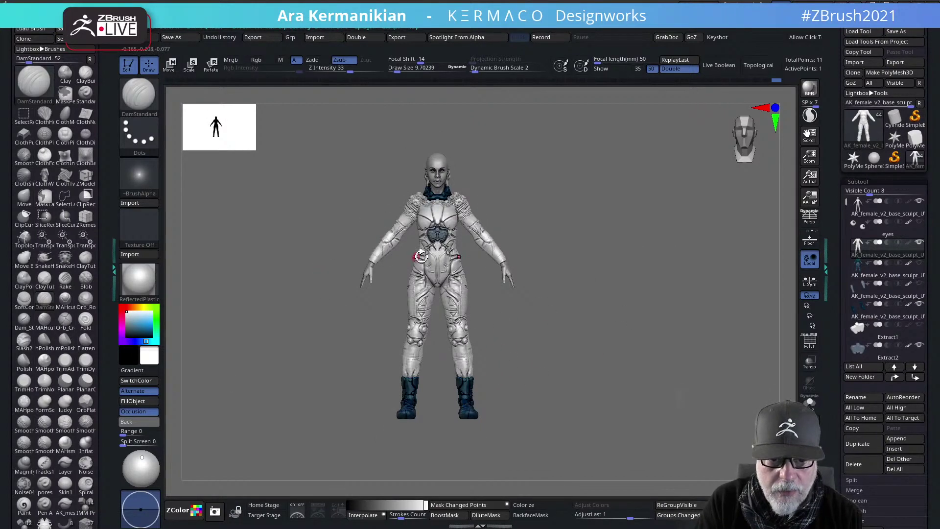
{"action": "left_click_drag", "start_coordinate": [607, 238], "coordinate": [632, 259], "text": "alt"}
{"action": "key", "text": "space"}
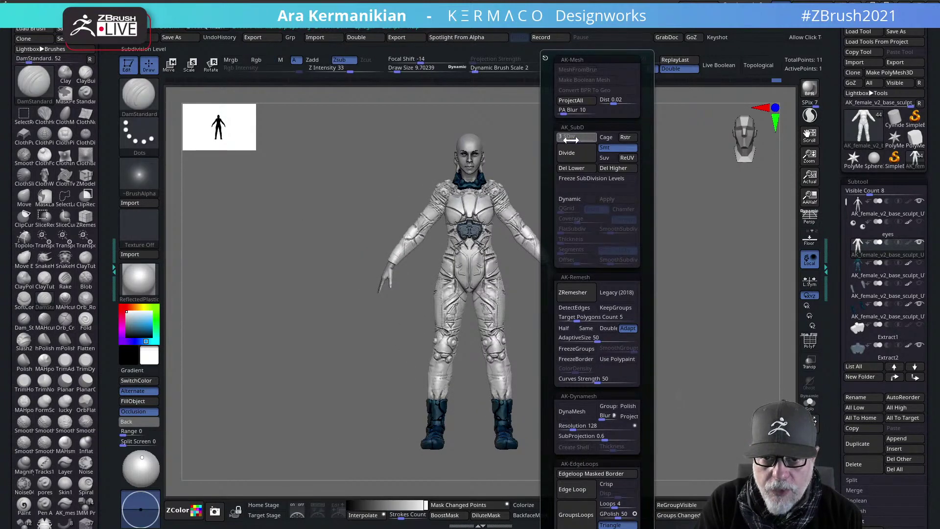
{"action": "left_click", "coordinate": [584, 149]}
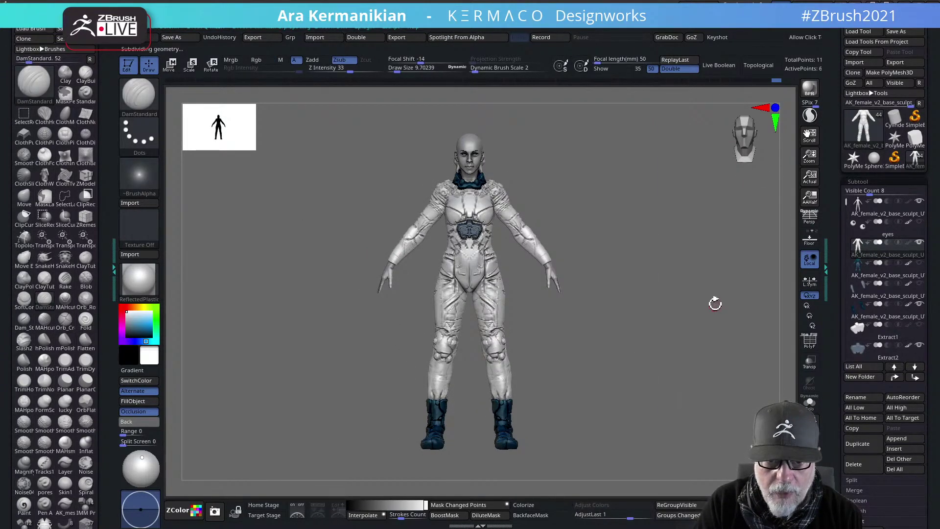
Make the helmet2 and Skin_ZSphere3 subtools visible on the figure
{"action": "left_click_drag", "start_coordinate": [632, 307], "coordinate": [644, 298], "text": "alt"}
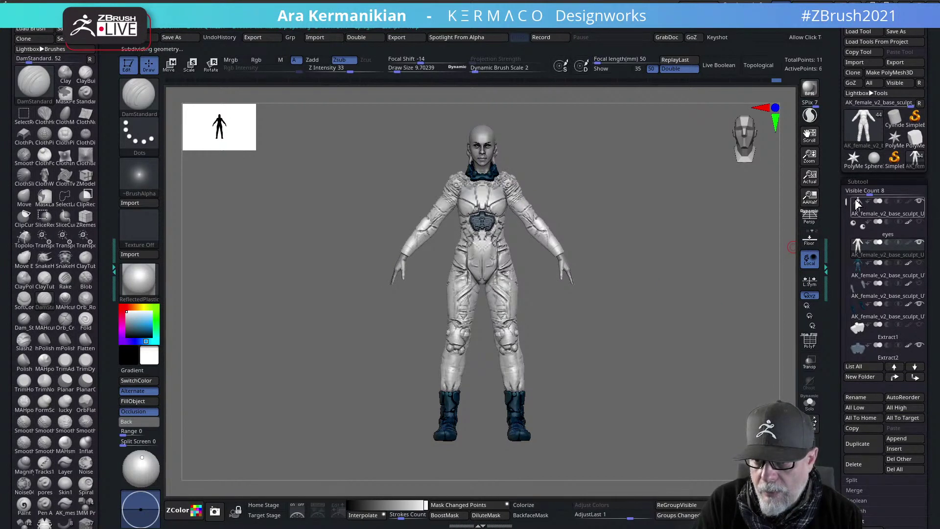
{"action": "left_click_drag", "start_coordinate": [849, 201], "coordinate": [847, 259]}
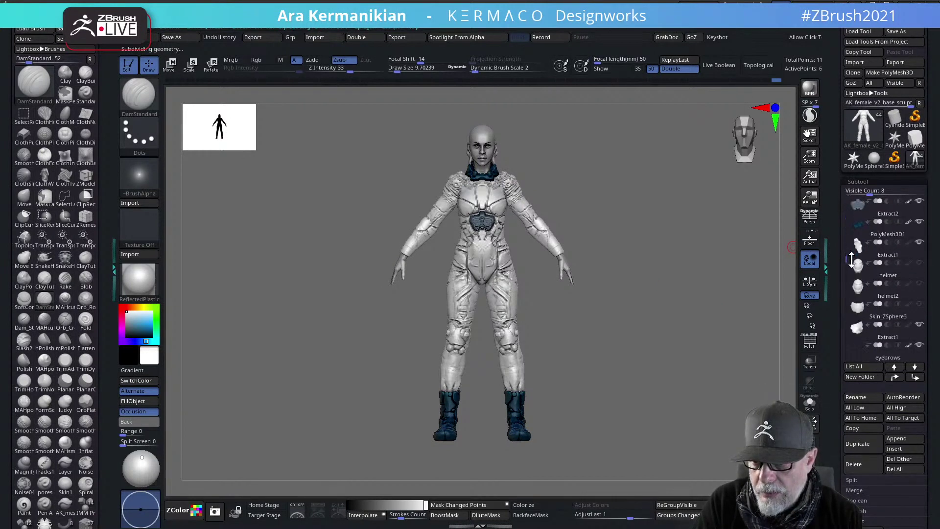
{"action": "left_click", "coordinate": [919, 284]}
{"action": "left_click", "coordinate": [919, 305]}
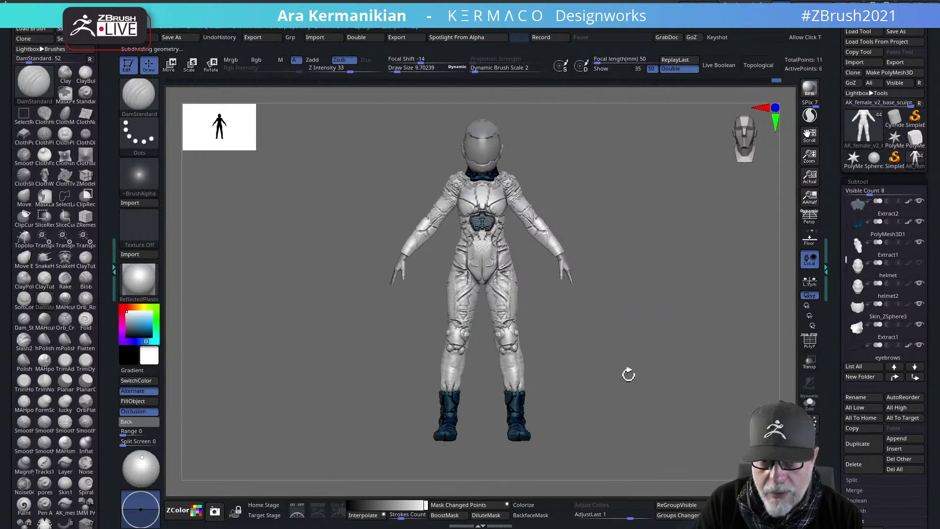
{"action": "left_click_drag", "start_coordinate": [628, 374], "coordinate": [593, 331], "text": "alt"}
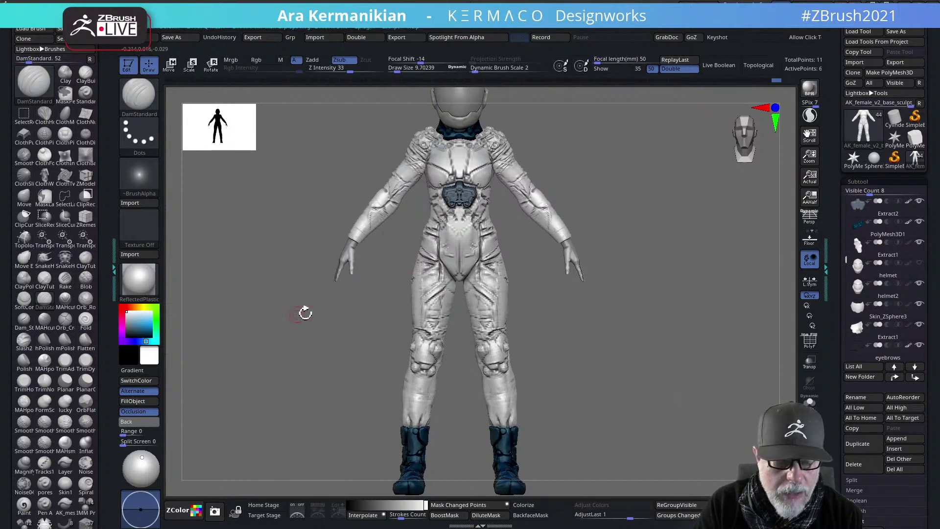
Switch to the ClothNudge brush and set its draw size to about 22.5
{"action": "key", "text": "ctrl+d"}
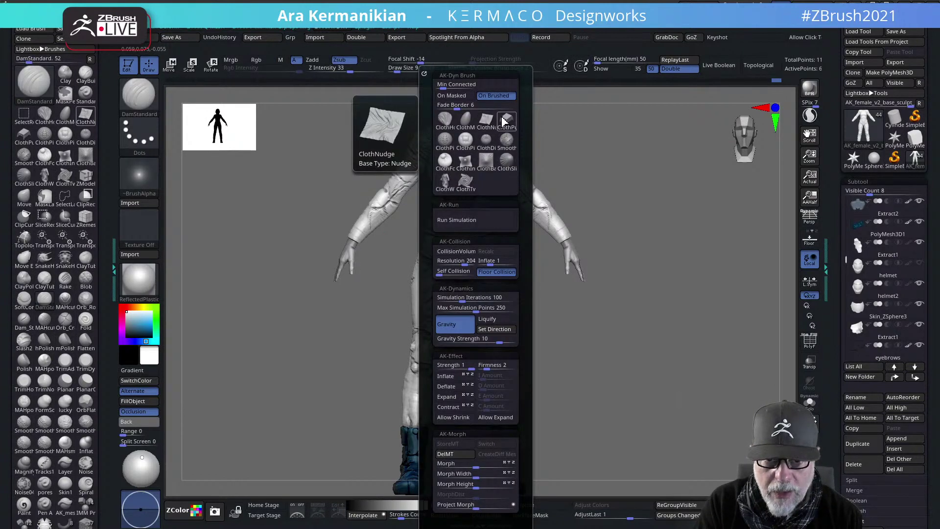
{"action": "left_click", "coordinate": [486, 126]}
{"action": "left_click_drag", "start_coordinate": [652, 294], "coordinate": [664, 269], "text": "alt"}
{"action": "key", "text": "s"}
{"action": "left_click_drag", "start_coordinate": [484, 257], "coordinate": [488, 257]}
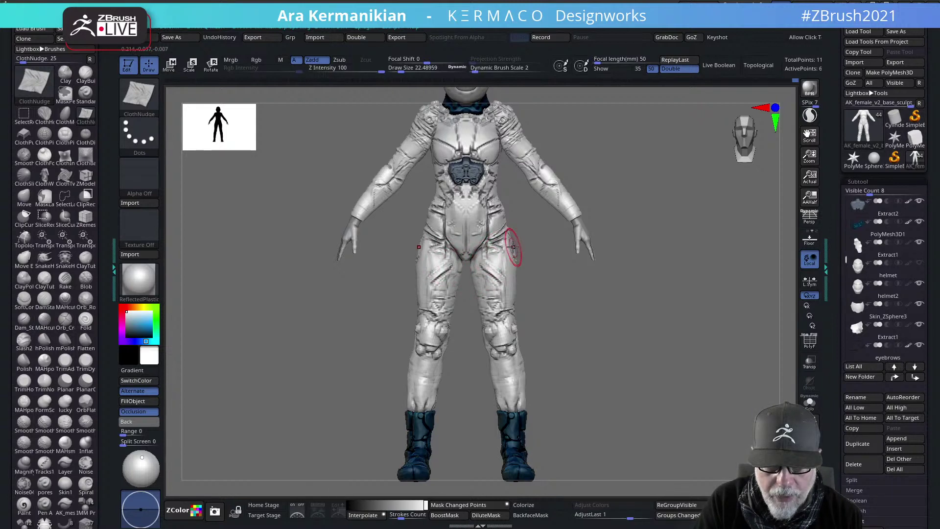
Nudge the cloth behind the knees into compressed folds
{"action": "left_click_drag", "start_coordinate": [615, 315], "coordinate": [551, 268]}
{"action": "mouse_move", "coordinate": [636, 261]}
{"action": "left_mouse_down"}
{"action": "mouse_move", "coordinate": [678, 277]}
{"action": "mouse_move", "coordinate": [646, 255]}
{"action": "left_mouse_up"}
{"action": "mouse_move", "coordinate": [639, 337]}
{"action": "left_mouse_down"}
{"action": "mouse_move", "coordinate": [660, 325]}
{"action": "mouse_move", "coordinate": [567, 299]}
{"action": "mouse_move", "coordinate": [543, 288]}
{"action": "mouse_move", "coordinate": [530, 266]}
{"action": "mouse_move", "coordinate": [489, 317]}
{"action": "mouse_move", "coordinate": [495, 311]}
{"action": "left_mouse_up"}
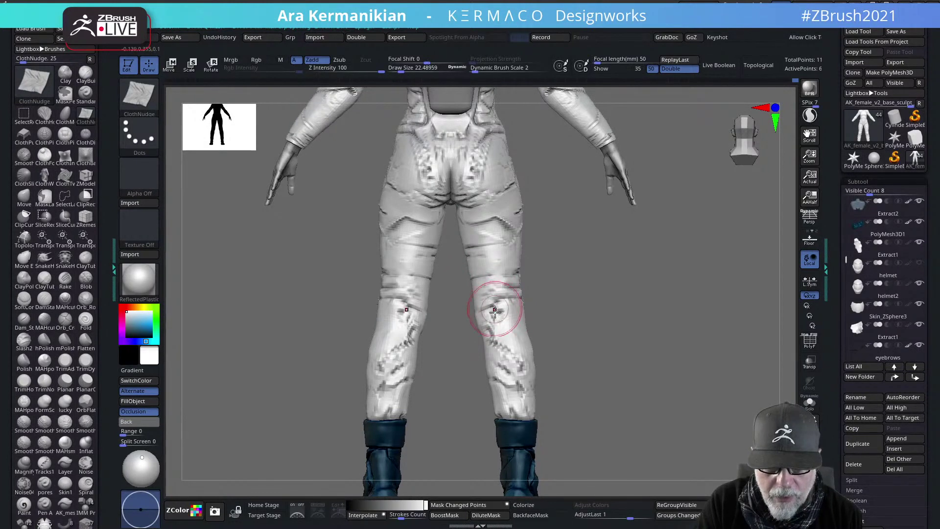
{"action": "left_click_drag", "start_coordinate": [411, 319], "coordinate": [385, 294]}
{"action": "left_click_drag", "start_coordinate": [610, 312], "coordinate": [461, 310]}
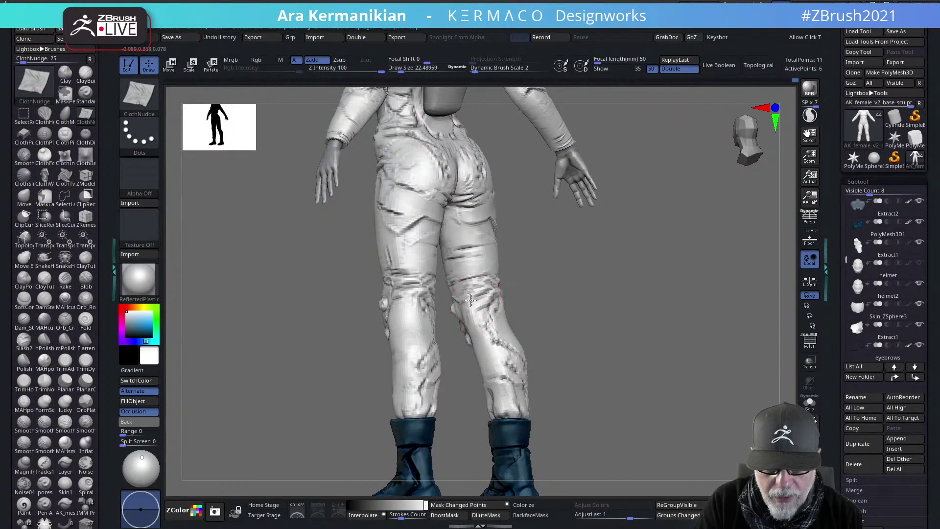
Extend the nudged cloth folds around the sides of the knees and the upper calves
{"action": "left_click_drag", "start_coordinate": [594, 314], "coordinate": [468, 312]}
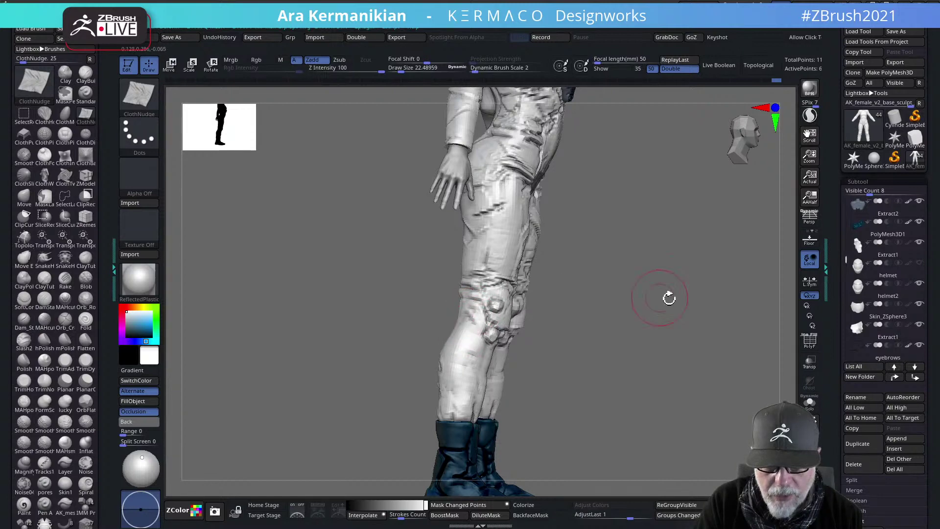
{"action": "mouse_move", "coordinate": [669, 298]}
{"action": "left_mouse_down"}
{"action": "mouse_move", "coordinate": [625, 330]}
{"action": "mouse_move", "coordinate": [464, 329]}
{"action": "left_mouse_up"}
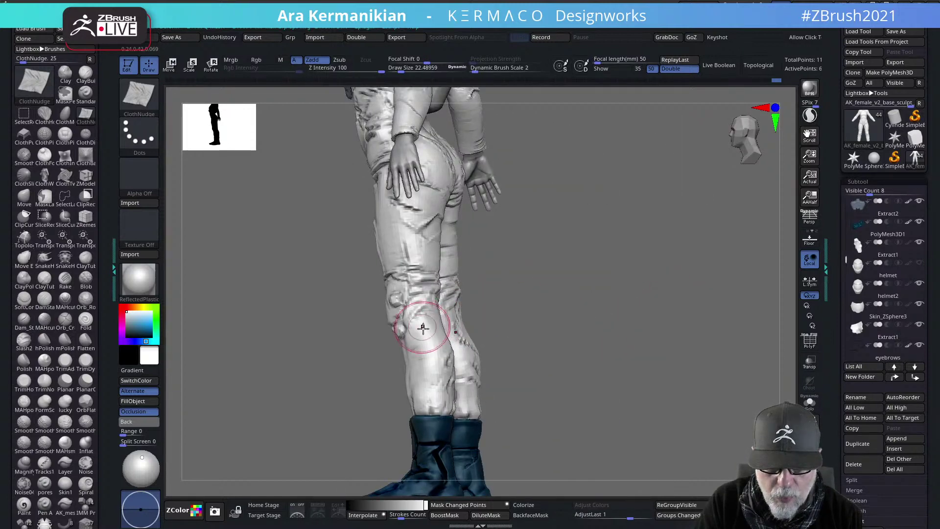
{"action": "left_click_drag", "start_coordinate": [655, 285], "coordinate": [443, 324]}
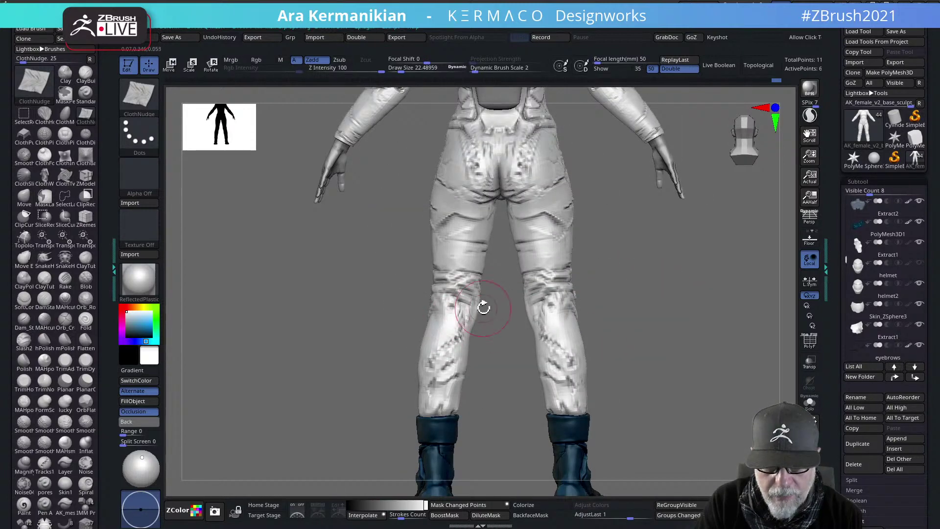
{"action": "mouse_move", "coordinate": [685, 312]}
{"action": "left_mouse_down"}
{"action": "mouse_move", "coordinate": [621, 303]}
{"action": "mouse_move", "coordinate": [475, 320]}
{"action": "left_mouse_up"}
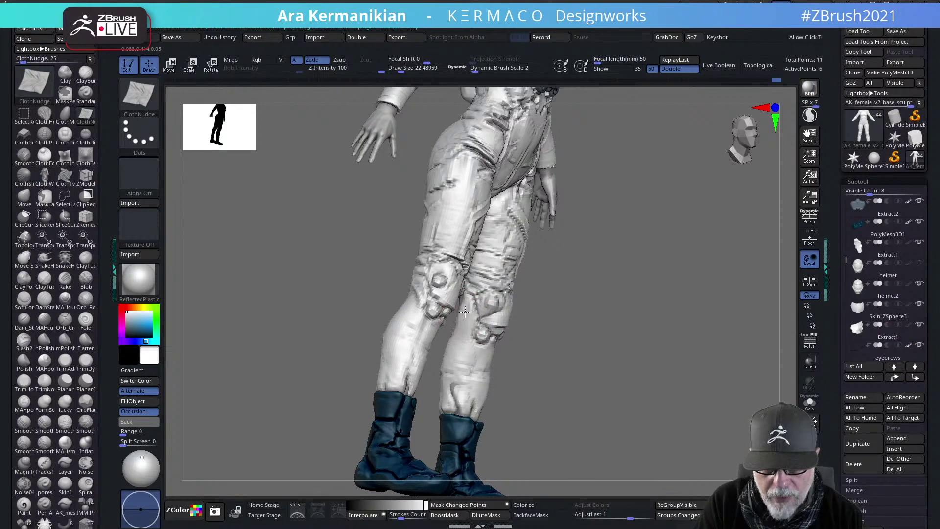
{"action": "mouse_move", "coordinate": [605, 325]}
{"action": "left_mouse_down"}
{"action": "mouse_move", "coordinate": [755, 342]}
{"action": "mouse_move", "coordinate": [682, 294]}
{"action": "mouse_move", "coordinate": [527, 295]}
{"action": "left_mouse_up"}
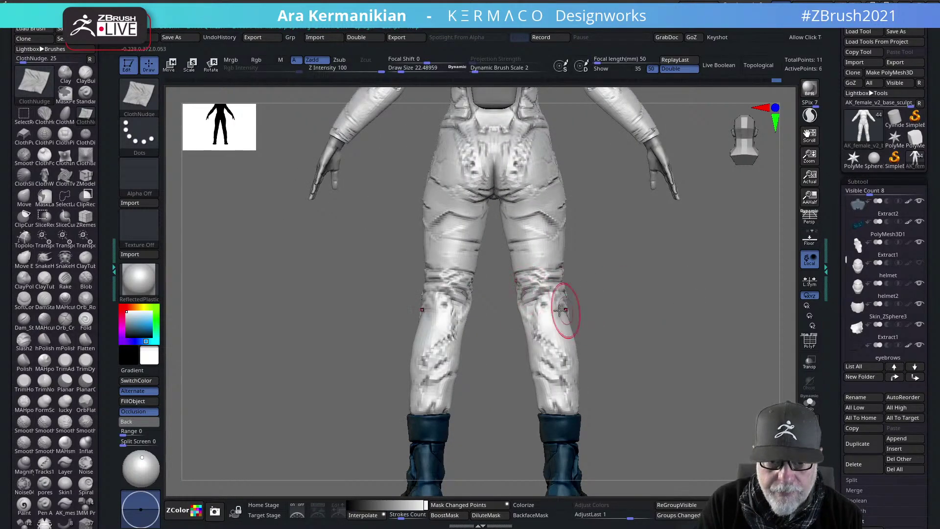
Enlarge the ClothNudge draw size to about 35.8 and nudge the cloth on the side of the torso below the armpit
{"action": "left_click_drag", "start_coordinate": [620, 276], "coordinate": [598, 394], "text": "alt"}
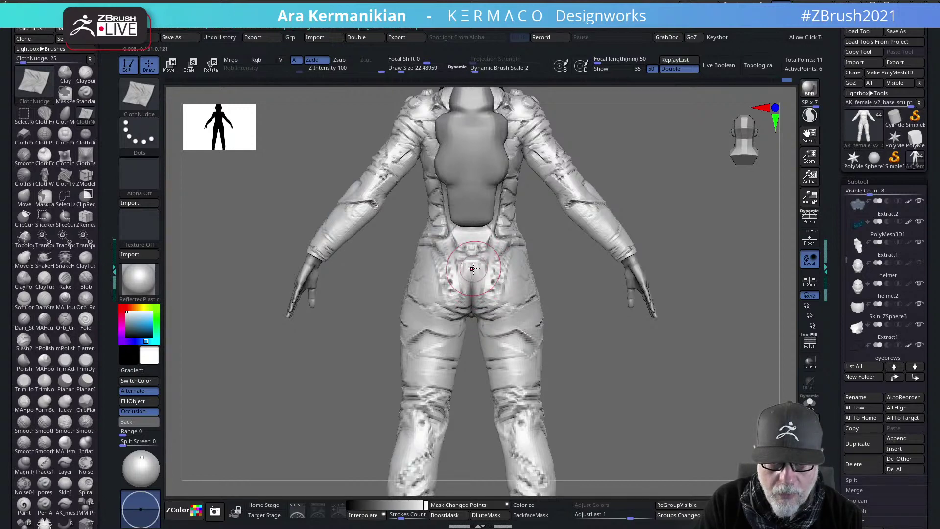
{"action": "mouse_move", "coordinate": [583, 298]}
{"action": "left_mouse_down"}
{"action": "mouse_move", "coordinate": [486, 306]}
{"action": "mouse_move", "coordinate": [531, 296]}
{"action": "left_mouse_up"}
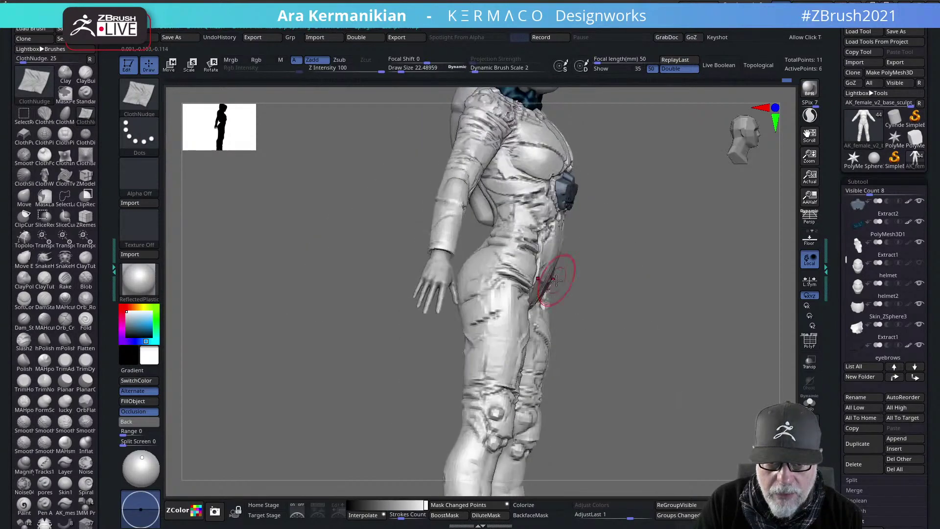
{"action": "key", "text": "s"}
{"action": "mouse_move", "coordinate": [517, 220]}
{"action": "left_mouse_down"}
{"action": "mouse_move", "coordinate": [497, 198]}
{"action": "mouse_move", "coordinate": [514, 196]}
{"action": "mouse_move", "coordinate": [509, 206]}
{"action": "left_mouse_up"}
{"action": "left_click_drag", "start_coordinate": [496, 164], "coordinate": [505, 170]}
{"action": "mouse_move", "coordinate": [716, 214]}
{"action": "left_mouse_down", "text": "shift"}
{"action": "mouse_move", "coordinate": [650, 271]}
{"action": "mouse_move", "coordinate": [683, 225]}
{"action": "left_mouse_up", "text": "shift"}
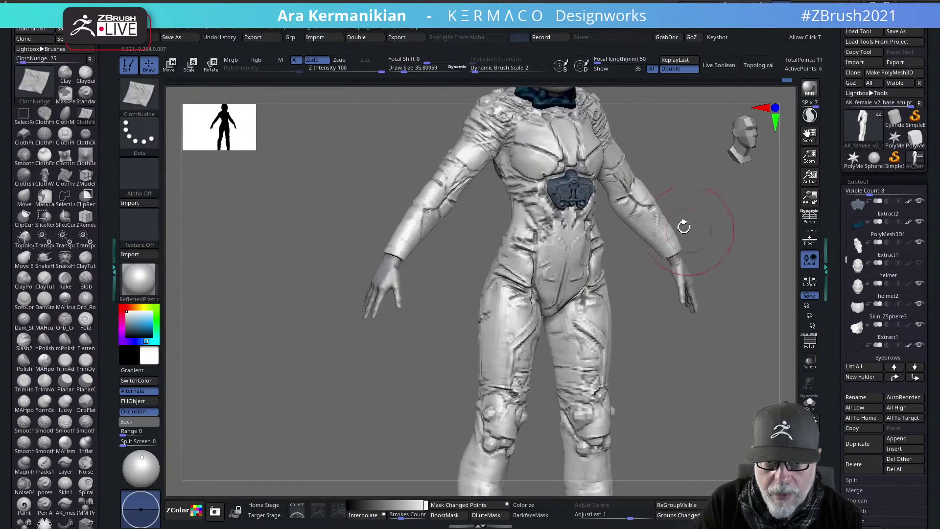
Reduce the draw size to 18.76 and mask the chest panels to protect them
{"action": "key", "text": "s"}
{"action": "left_click_drag", "start_coordinate": [539, 164], "coordinate": [519, 156]}
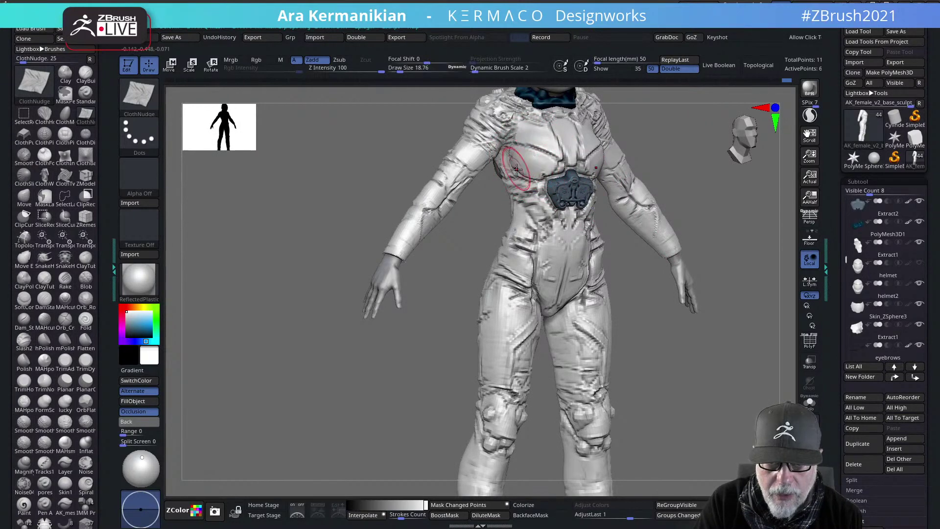
{"action": "key", "text": "shift"}
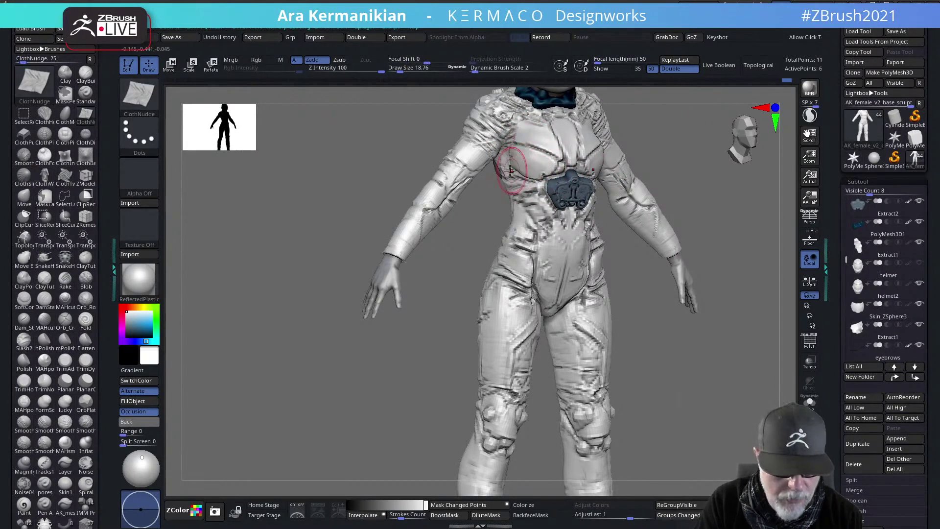
{"action": "key", "text": "ctrl"}
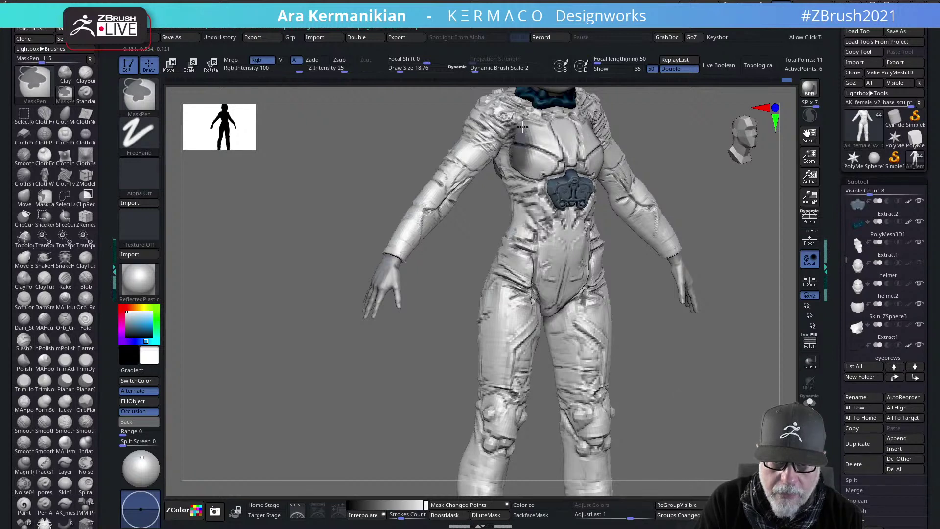
{"action": "mouse_move", "coordinate": [522, 127]}
{"action": "left_mouse_down", "text": "ctrl"}
{"action": "mouse_move", "coordinate": [531, 159]}
{"action": "mouse_move", "coordinate": [522, 167]}
{"action": "left_mouse_up", "text": "ctrl"}
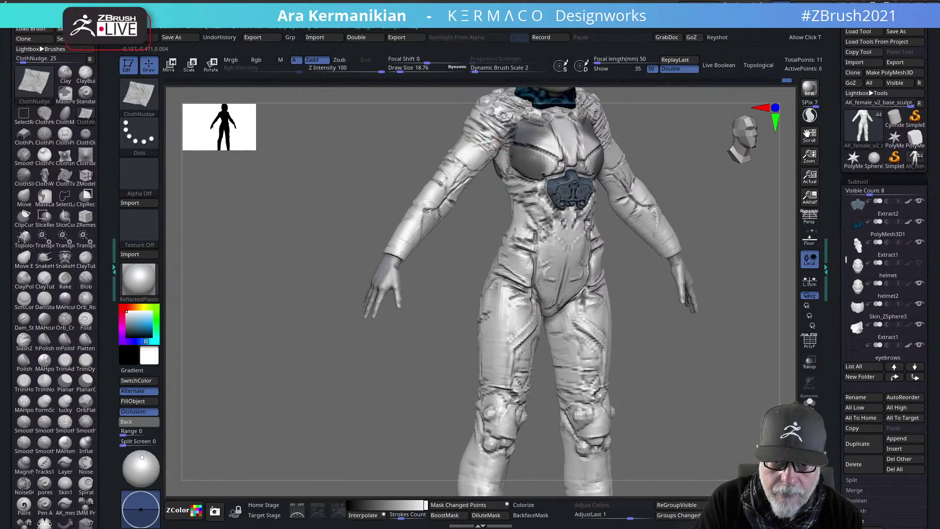
Nudge the cloth along the ribs and waist beside the masked chest panels
{"action": "left_click_drag", "start_coordinate": [707, 172], "coordinate": [687, 171]}
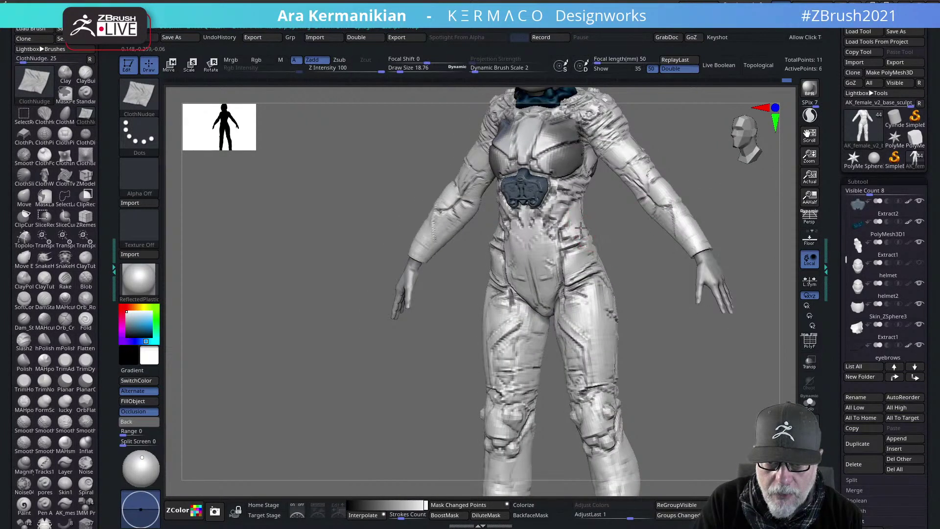
{"action": "mouse_move", "coordinate": [585, 223]}
{"action": "left_mouse_down"}
{"action": "mouse_move", "coordinate": [569, 210]}
{"action": "mouse_move", "coordinate": [582, 229]}
{"action": "mouse_move", "coordinate": [584, 207]}
{"action": "left_mouse_up"}
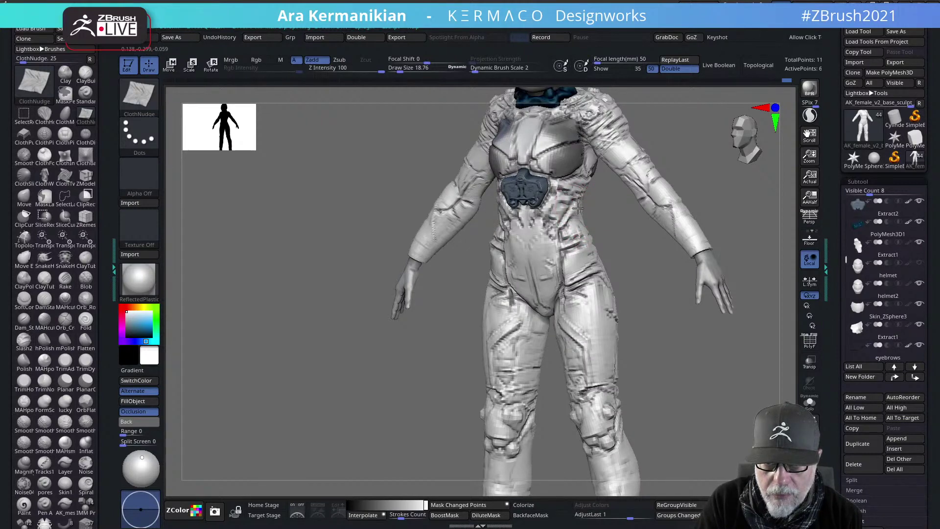
{"action": "left_click_drag", "start_coordinate": [630, 235], "coordinate": [717, 205]}
Raise the bodysuit's subdivision level to 6
{"action": "left_click_drag", "start_coordinate": [733, 156], "coordinate": [706, 208]}
{"action": "left_click_drag", "start_coordinate": [724, 283], "coordinate": [651, 264]}
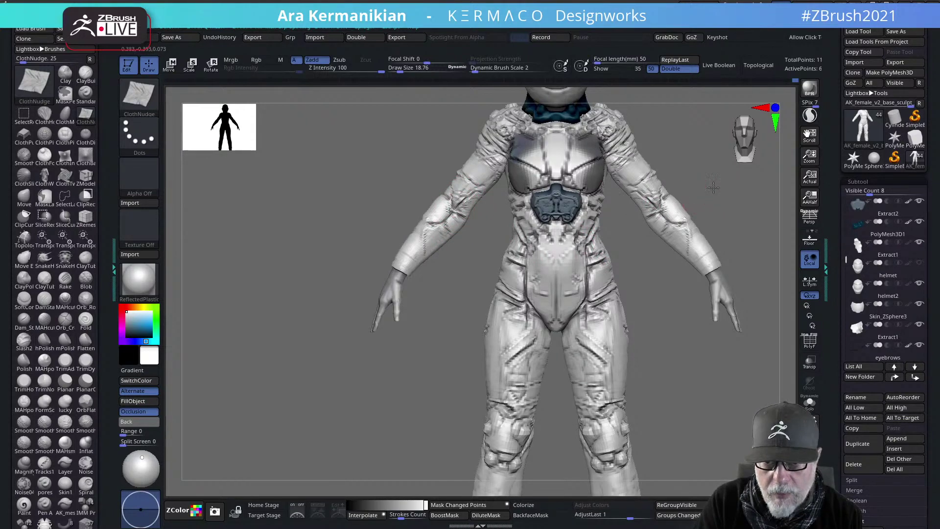
{"action": "mouse_move", "coordinate": [714, 187]}
{"action": "left_mouse_down"}
{"action": "mouse_move", "coordinate": [651, 204]}
{"action": "mouse_move", "coordinate": [527, 209]}
{"action": "mouse_move", "coordinate": [598, 206]}
{"action": "mouse_move", "coordinate": [514, 245]}
{"action": "mouse_move", "coordinate": [512, 225]}
{"action": "left_mouse_up"}
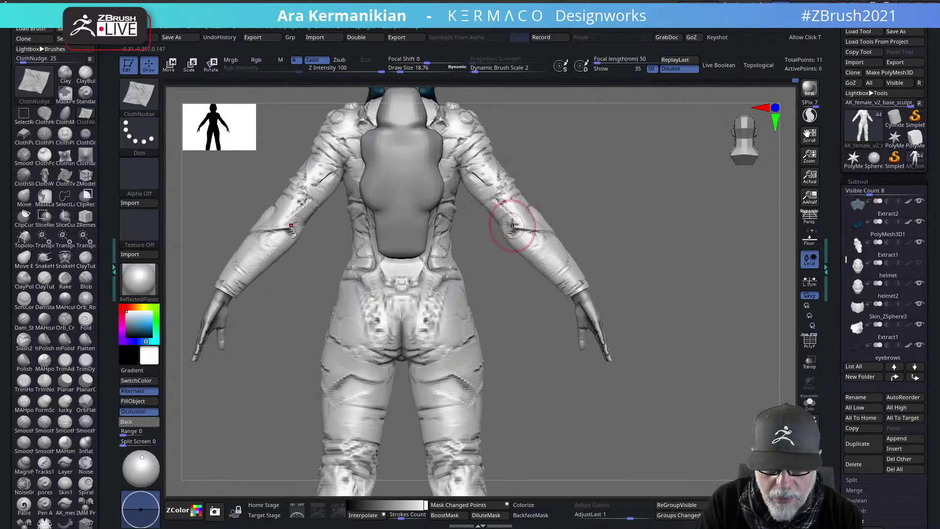
{"action": "left_click_drag", "start_coordinate": [621, 268], "coordinate": [355, 265], "text": "alt"}
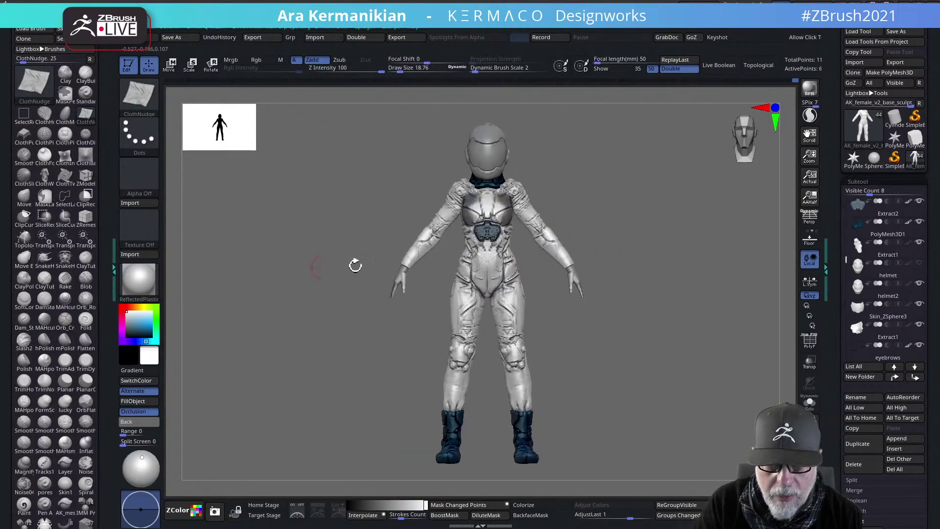
{"action": "mouse_move", "coordinate": [653, 279]}
{"action": "left_mouse_down", "text": "alt"}
{"action": "mouse_move", "coordinate": [606, 256]}
{"action": "mouse_move", "coordinate": [693, 321]}
{"action": "left_mouse_up", "text": "alt"}
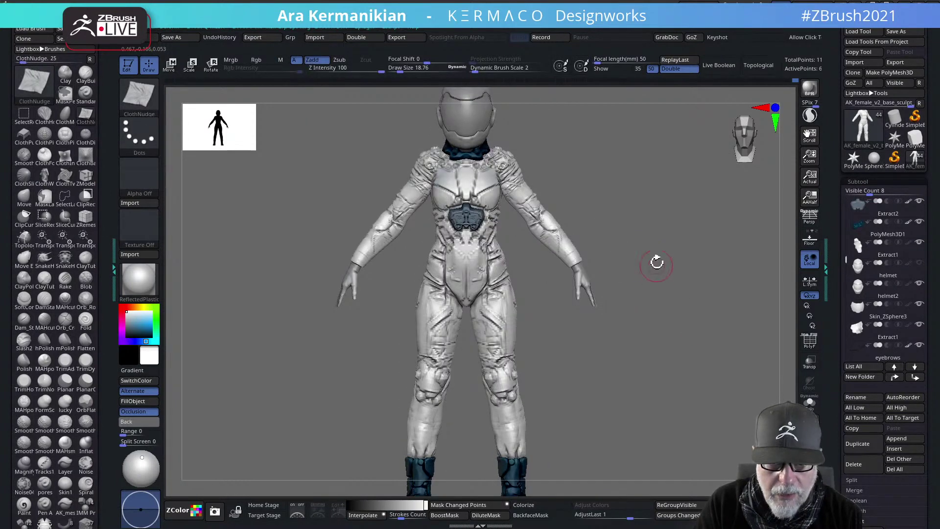
{"action": "key", "text": "2"}
{"action": "left_click_drag", "start_coordinate": [642, 138], "coordinate": [647, 139]}
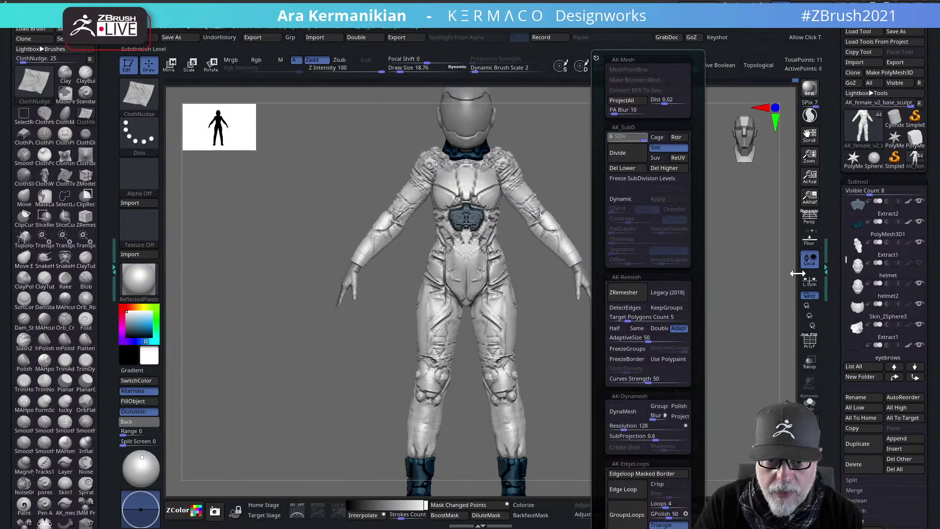
{"action": "left_click_drag", "start_coordinate": [797, 273], "coordinate": [835, 250]}
Examine the folds on the front and back of the whole suit at the higher subdivision level
{"action": "left_click_drag", "start_coordinate": [681, 302], "coordinate": [695, 277], "text": "alt"}
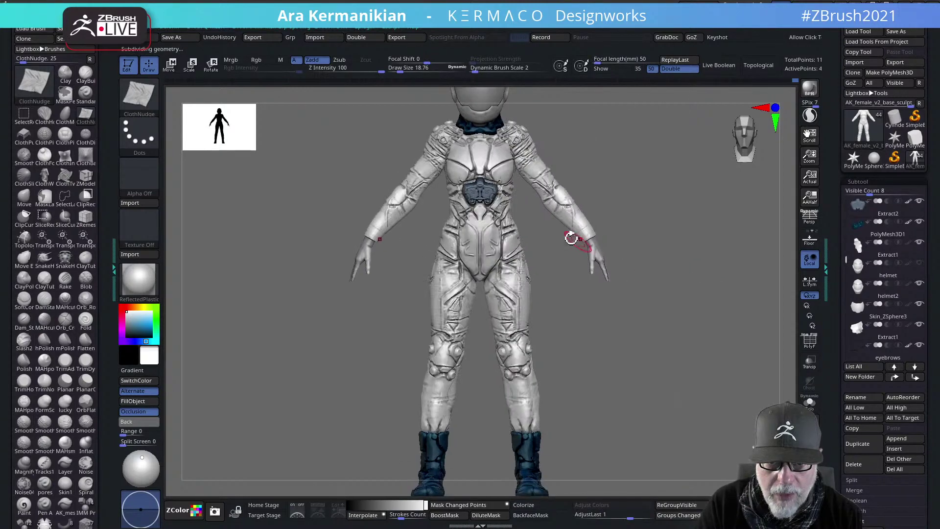
{"action": "left_click_drag", "start_coordinate": [642, 219], "coordinate": [620, 224]}
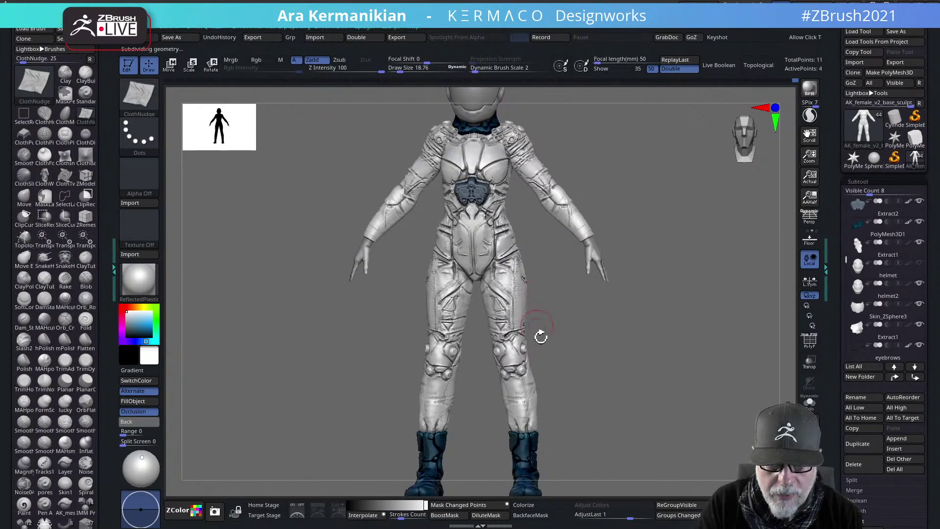
{"action": "left_click_drag", "start_coordinate": [674, 377], "coordinate": [383, 361]}
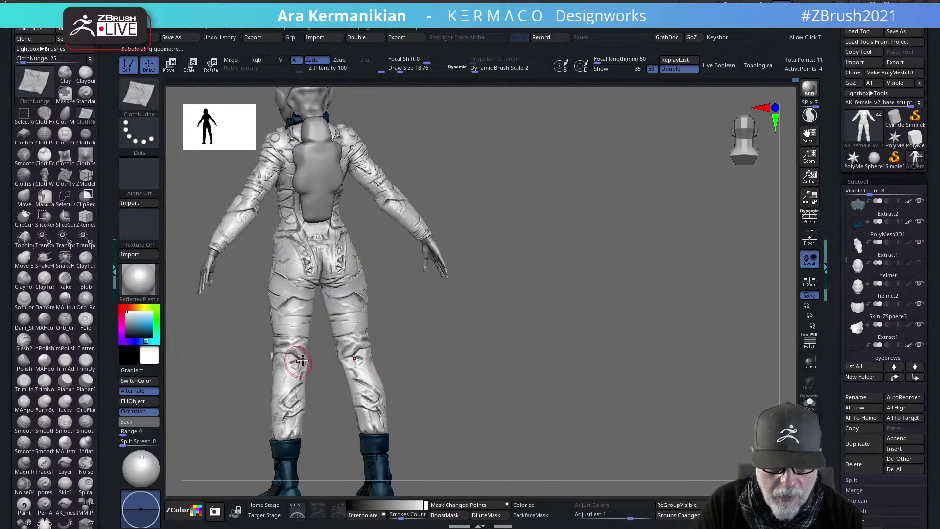
{"action": "left_click_drag", "start_coordinate": [443, 361], "coordinate": [541, 369], "text": "shift"}
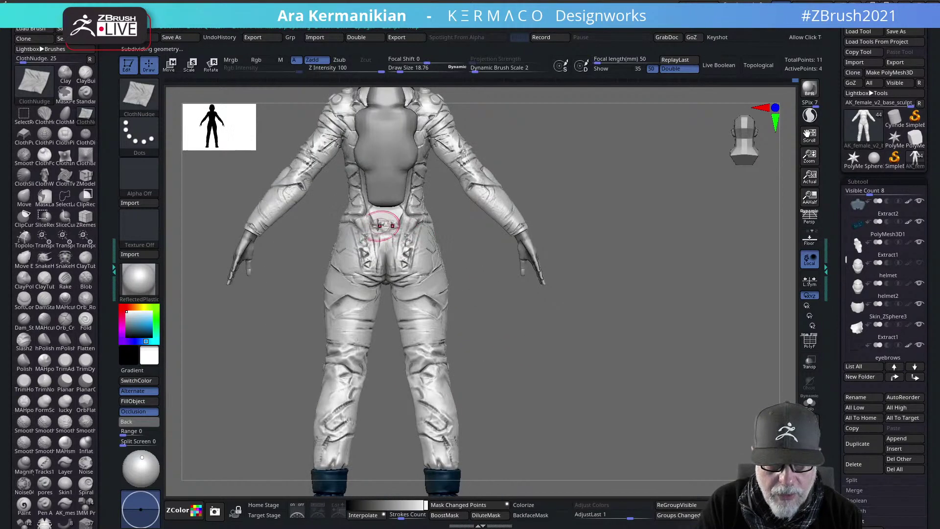
{"action": "left_click_drag", "start_coordinate": [487, 253], "coordinate": [714, 321]}
{"action": "left_click_drag", "start_coordinate": [657, 254], "coordinate": [678, 206], "text": "alt"}
Isolate the torso section of the suit, solo its subtool and frame it in the view
{"action": "mouse_move", "coordinate": [530, 331]}
{"action": "left_mouse_down", "text": "shift"}
{"action": "mouse_move", "coordinate": [664, 232]}
{"action": "mouse_move", "coordinate": [539, 281]}
{"action": "mouse_move", "coordinate": [382, 134]}
{"action": "mouse_move", "coordinate": [380, 98]}
{"action": "left_mouse_up", "text": "shift"}
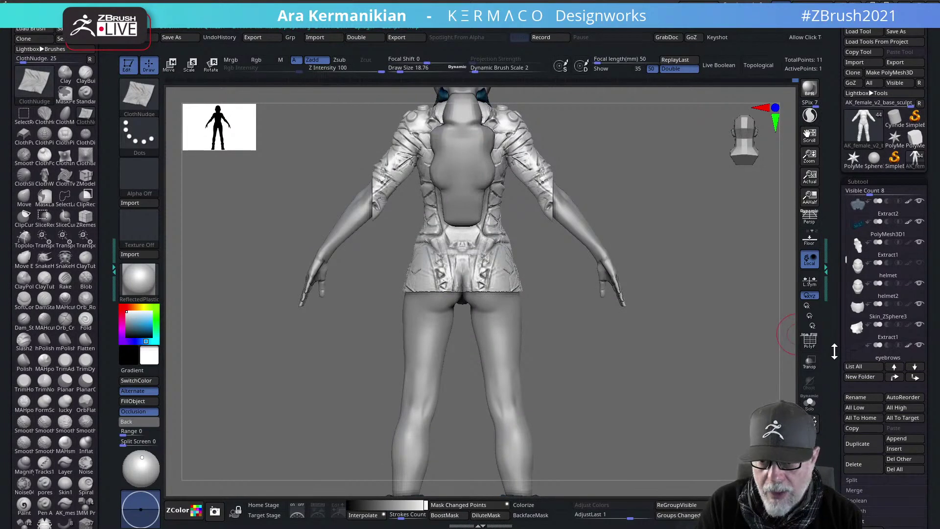
{"action": "left_click", "coordinate": [808, 402]}
{"action": "left_click_drag", "start_coordinate": [776, 390], "coordinate": [666, 278]}
{"action": "key", "text": "f"}
{"action": "left_click_drag", "start_coordinate": [309, 152], "coordinate": [419, 292], "text": "ctrl+shift"}
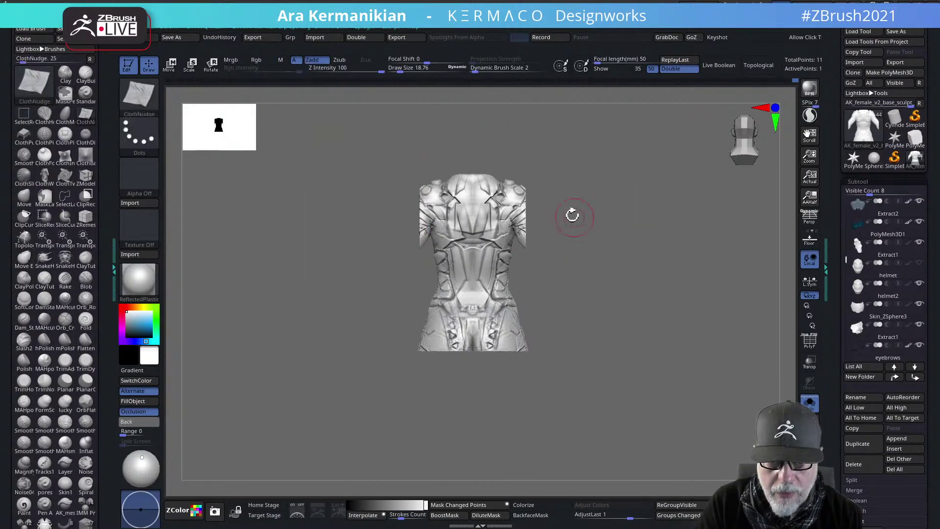
Hide the remaining shoulder and sleeve pieces on both sides of the isolated torso
{"action": "left_click_drag", "start_coordinate": [506, 145], "coordinate": [611, 257], "text": "ctrl+shift"}
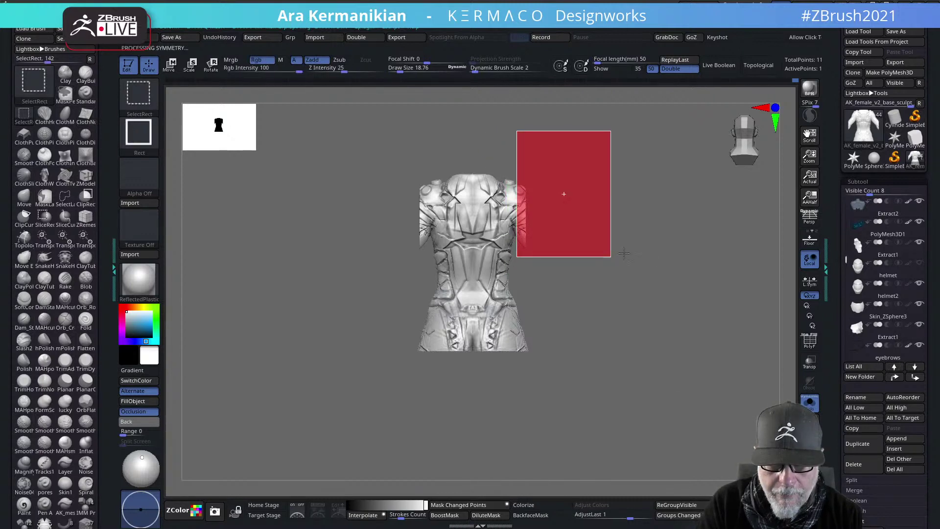
{"action": "left_click", "coordinate": [658, 278], "text": "ctrl+shift"}
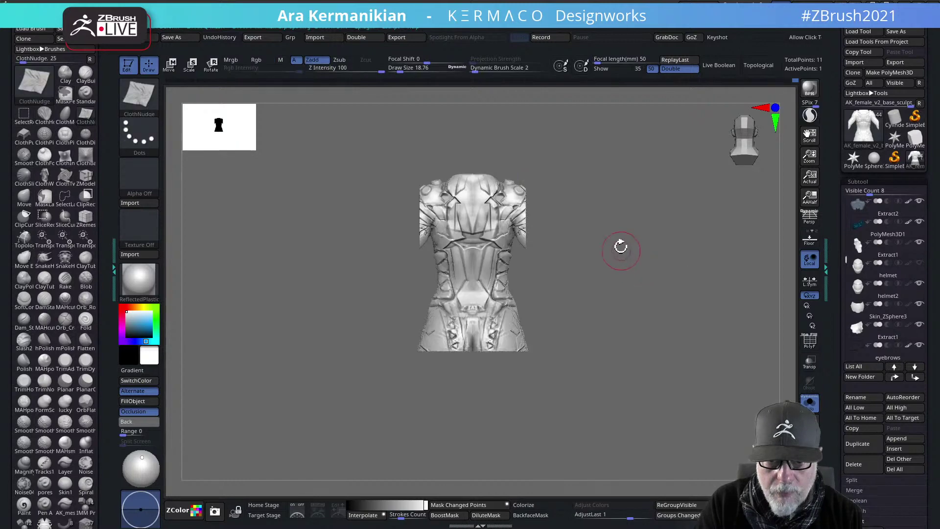
{"action": "left_click_drag", "start_coordinate": [516, 139], "coordinate": [606, 271], "text": "ctrl+shift"}
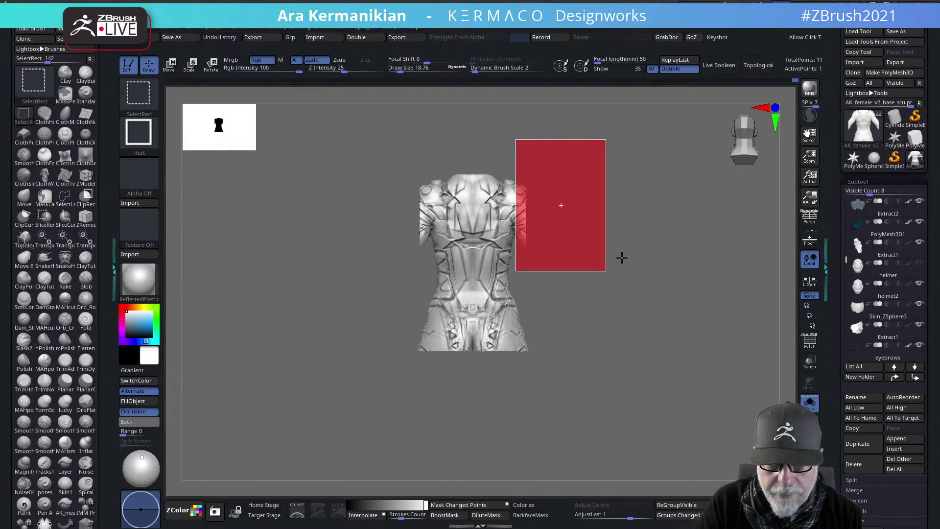
Reduce the draw size to 6.3724 and carve the creases on the side of the waist with the DamStandard brush
{"action": "mouse_move", "coordinate": [653, 296]}
{"action": "left_mouse_down"}
{"action": "mouse_move", "coordinate": [660, 281]}
{"action": "mouse_move", "coordinate": [558, 297]}
{"action": "left_mouse_up"}
{"action": "key", "text": "s"}
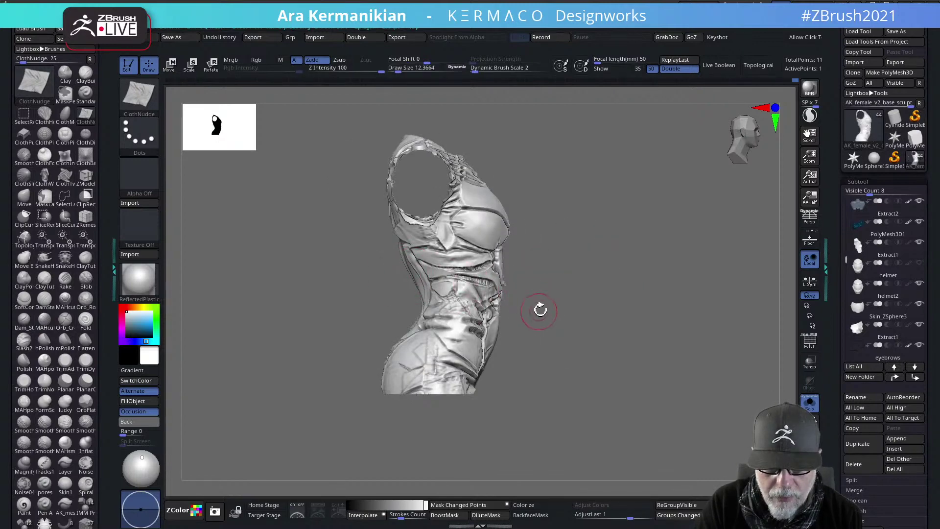
{"action": "left_click_drag", "start_coordinate": [623, 293], "coordinate": [568, 298]}
{"action": "left_click_drag", "start_coordinate": [607, 270], "coordinate": [602, 313], "text": "alt"}
{"action": "key", "text": "s"}
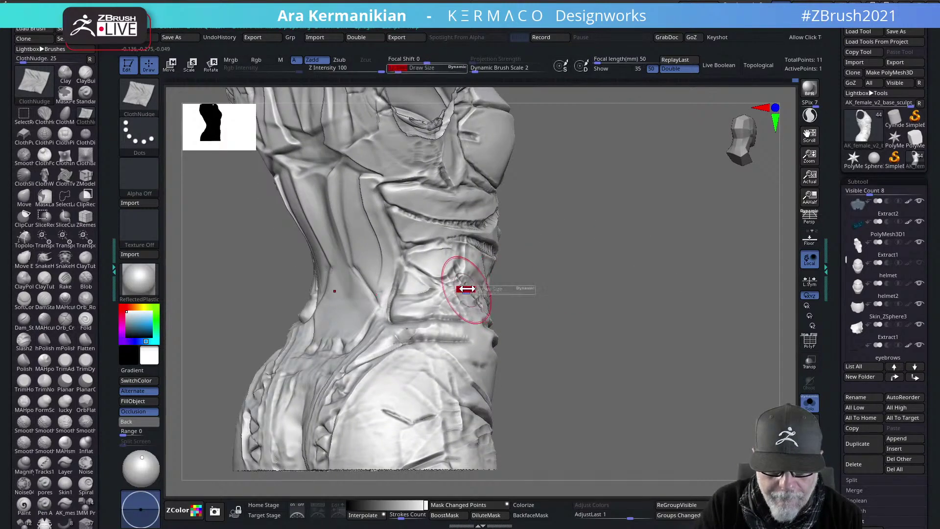
{"action": "left_click_drag", "start_coordinate": [466, 289], "coordinate": [468, 286]}
{"action": "key", "text": "s"}
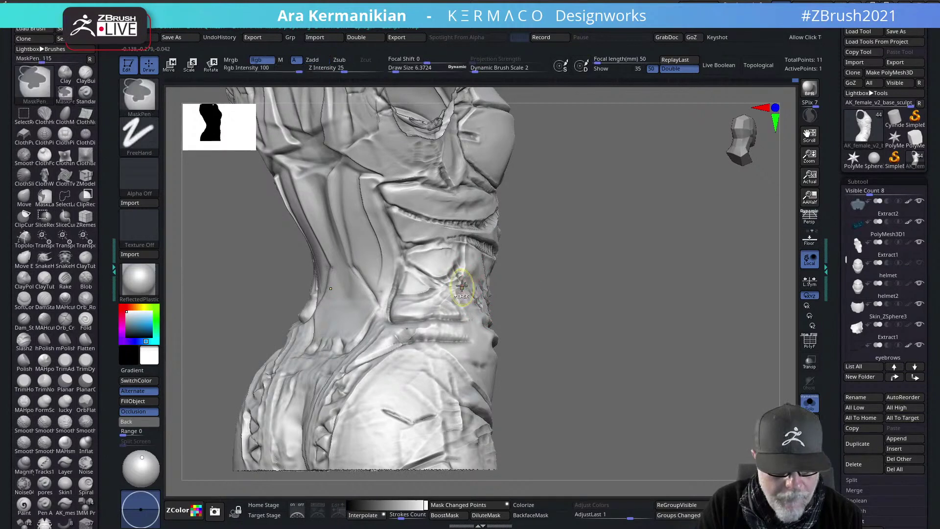
{"action": "key", "text": "ctrl+q"}
{"action": "right_click", "coordinate": [607, 222]}
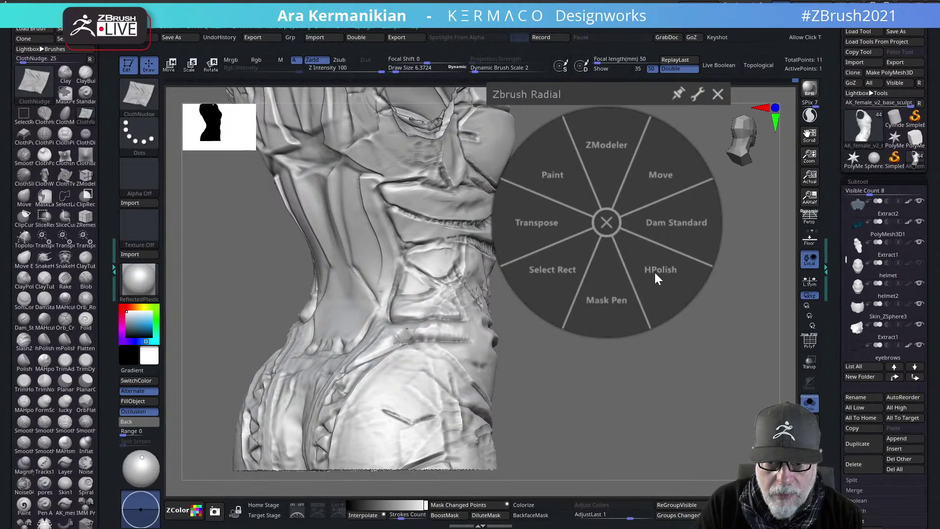
{"action": "left_click", "coordinate": [669, 227]}
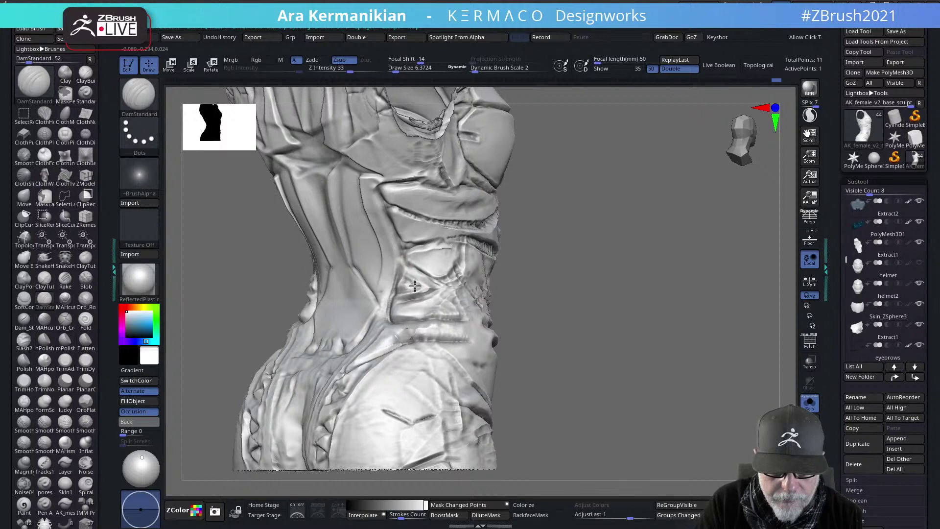
{"action": "left_click_drag", "start_coordinate": [420, 288], "coordinate": [403, 280]}
{"action": "key", "text": "shift"}
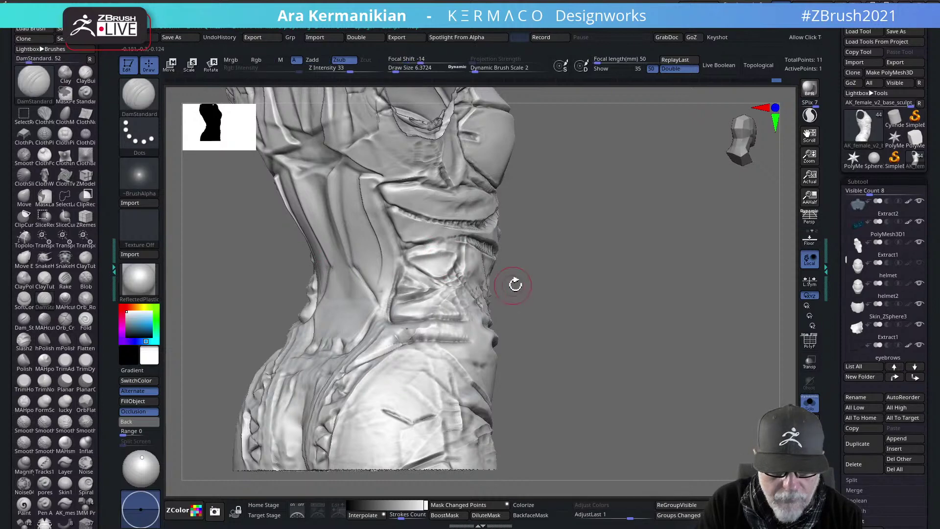
Lower the isolated torso's subdivision level to 5
{"action": "key", "text": "ctrl+d"}
{"action": "left_click", "coordinate": [492, 140]}
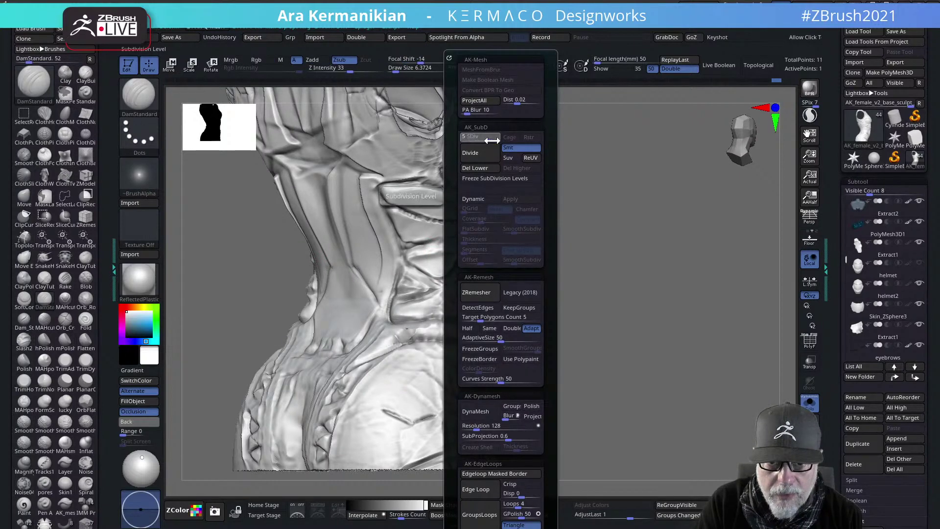
{"action": "left_click_drag", "start_coordinate": [492, 141], "coordinate": [598, 182]}
Reshape the edges of the horizontal folds on the side of the ribcage with the Move brush
{"action": "left_click_drag", "start_coordinate": [640, 256], "coordinate": [528, 282]}
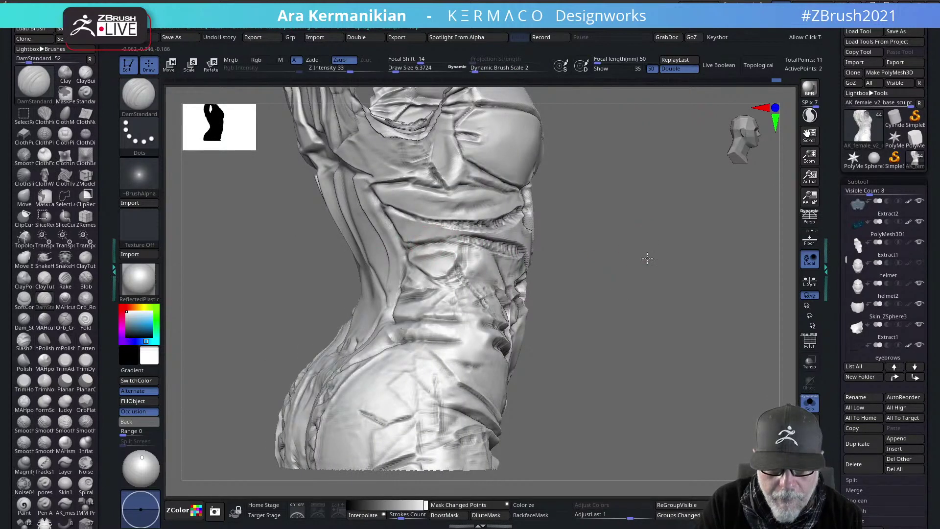
{"action": "left_click_drag", "start_coordinate": [647, 258], "coordinate": [534, 236], "text": "alt"}
{"action": "left_click_drag", "start_coordinate": [621, 249], "coordinate": [684, 282], "text": "alt"}
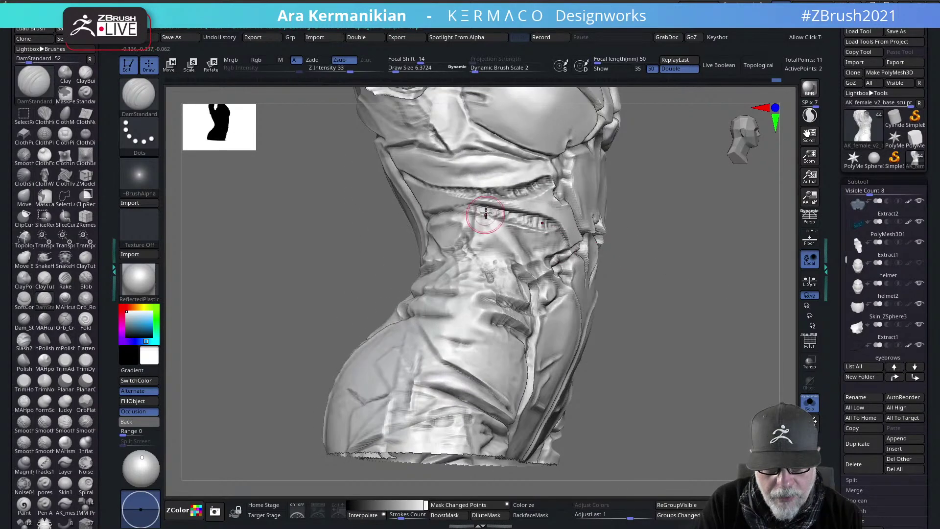
{"action": "key", "text": "b"}
{"action": "key", "text": "m"}
{"action": "key", "text": "v"}
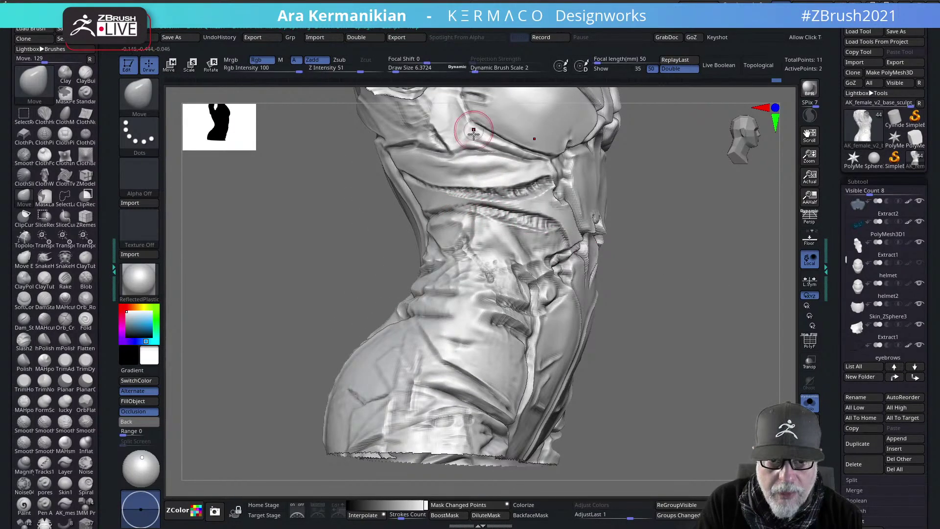
{"action": "key", "text": "space"}
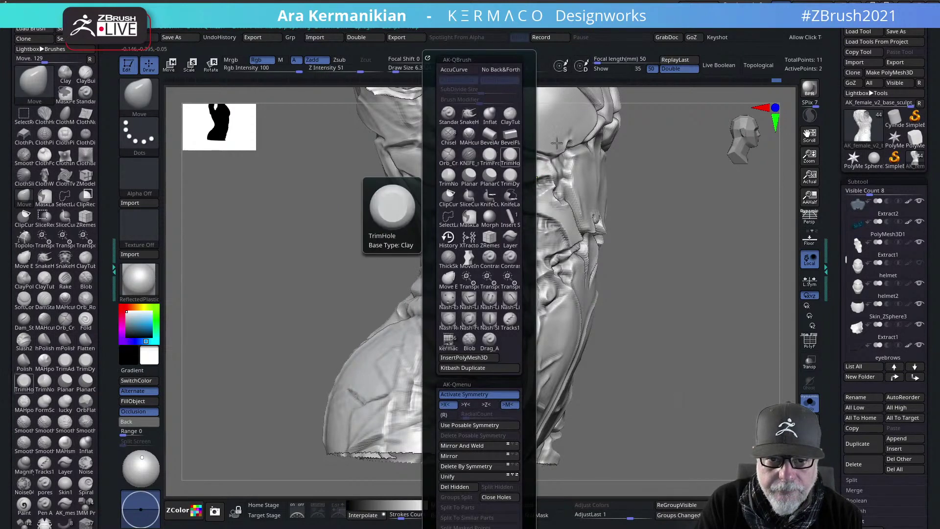
{"action": "right_click", "coordinate": [610, 174]}
{"action": "left_click", "coordinate": [659, 149]}
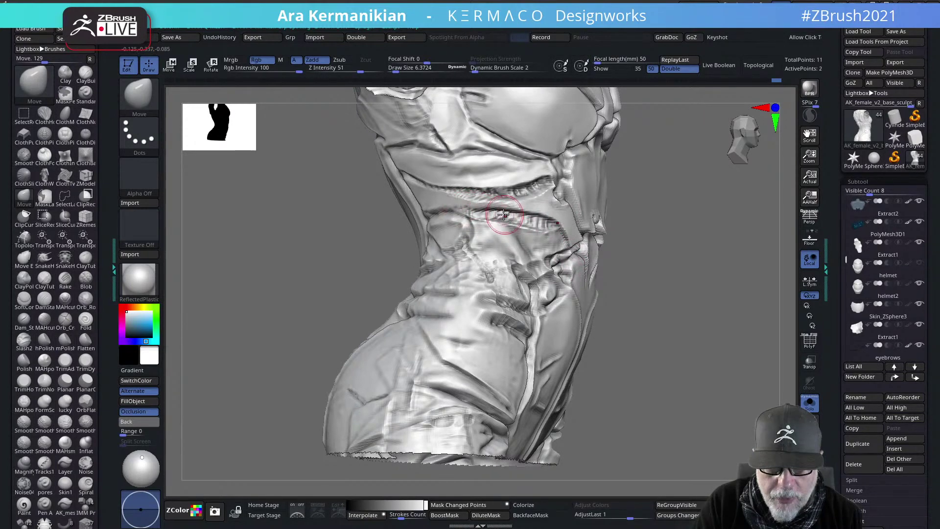
{"action": "left_click_drag", "start_coordinate": [496, 211], "coordinate": [509, 200]}
{"action": "left_click_drag", "start_coordinate": [484, 206], "coordinate": [471, 199]}
{"action": "left_click_drag", "start_coordinate": [472, 199], "coordinate": [462, 196]}
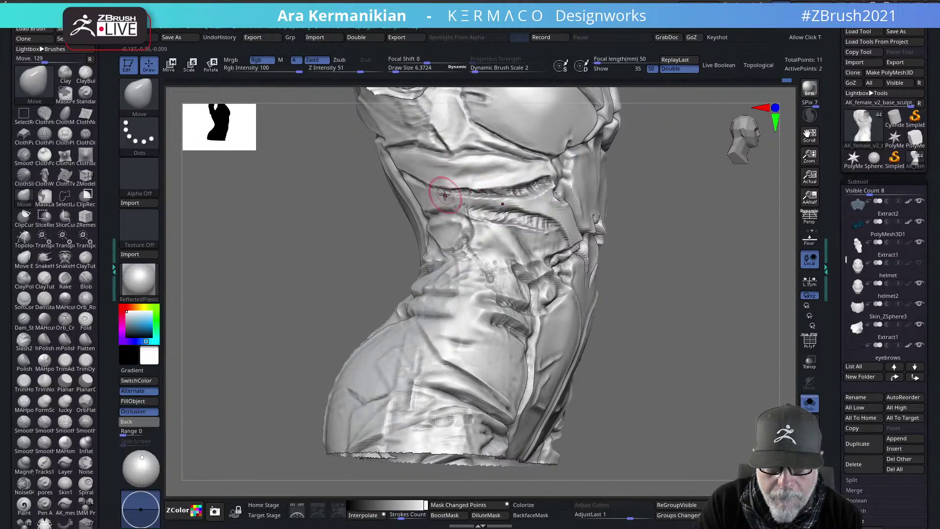
{"action": "key", "text": "shift"}
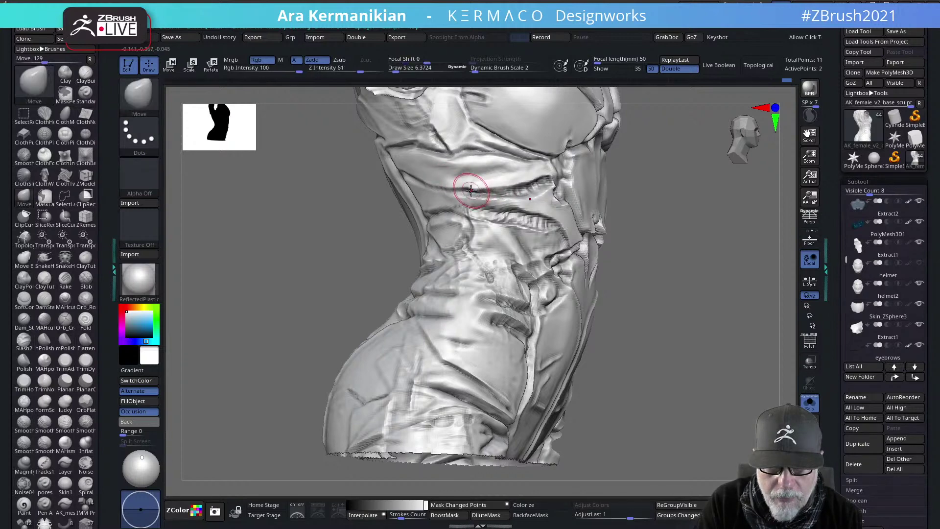
Carve the upper horizontal rib fold deeper with the DamStandard brush and smooth its front end
{"action": "right_click", "coordinate": [493, 198]}
{"action": "left_click", "coordinate": [544, 201]}
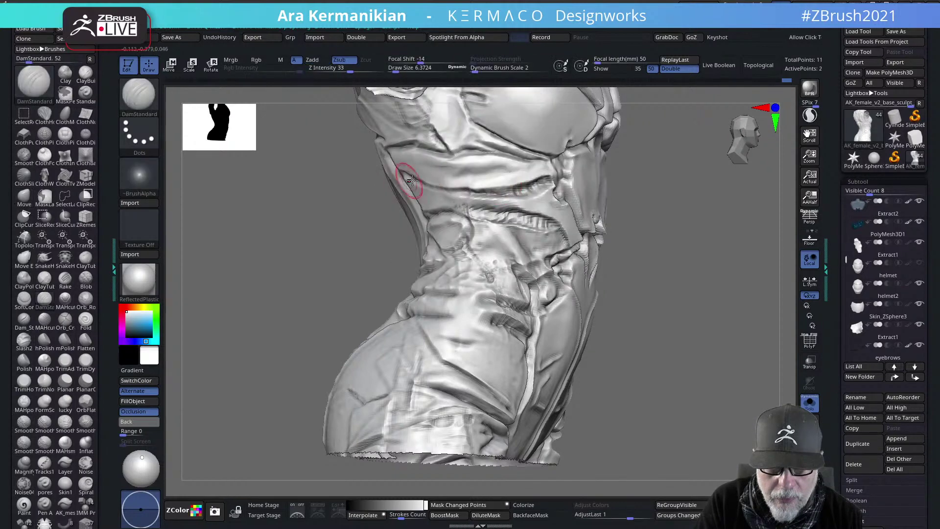
{"action": "left_click_drag", "start_coordinate": [443, 190], "coordinate": [531, 182]}
{"action": "left_click_drag", "start_coordinate": [470, 194], "coordinate": [547, 179]}
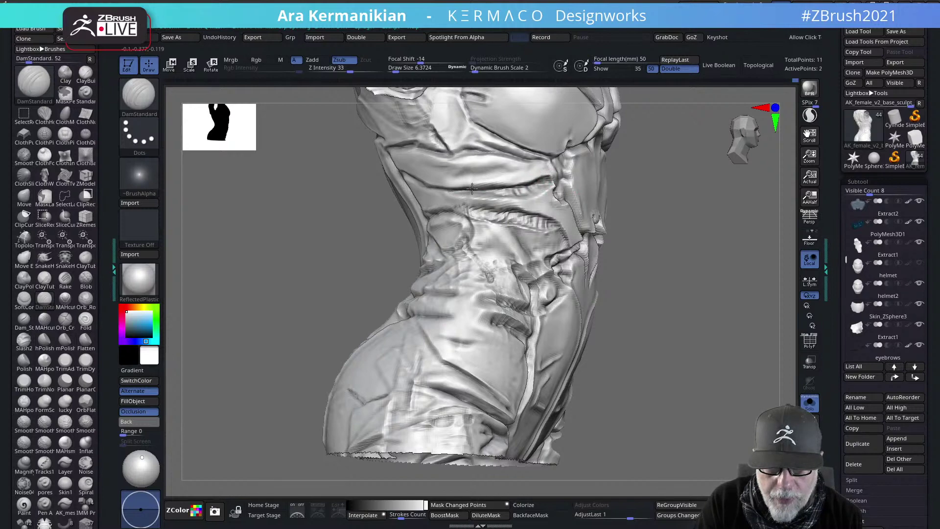
{"action": "mouse_move", "coordinate": [443, 186]}
{"action": "left_mouse_down"}
{"action": "mouse_move", "coordinate": [489, 191]}
{"action": "mouse_move", "coordinate": [527, 181]}
{"action": "left_mouse_up"}
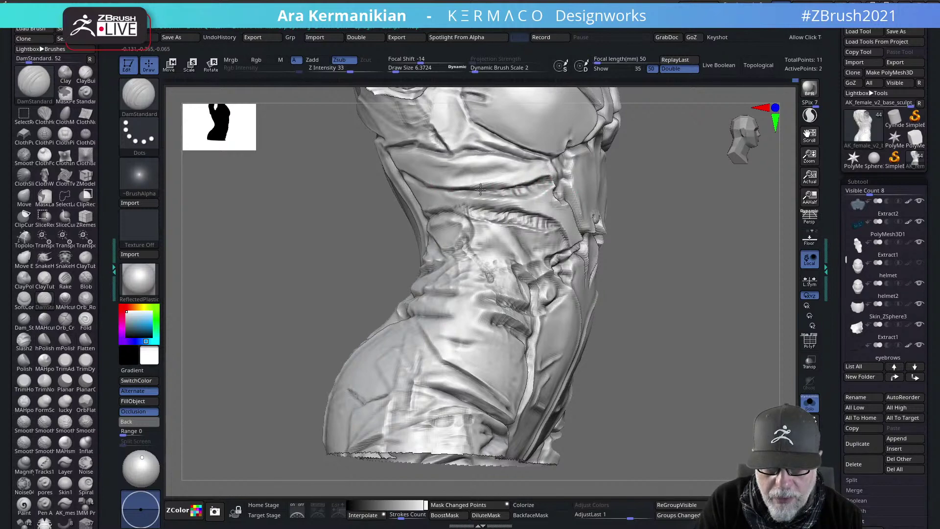
{"action": "key", "text": "shift"}
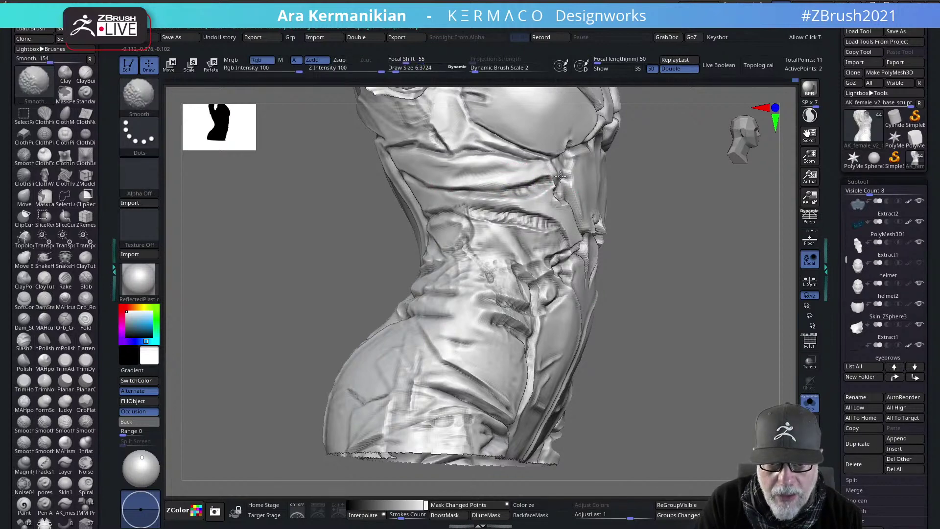
{"action": "left_click_drag", "start_coordinate": [559, 173], "coordinate": [528, 183]}
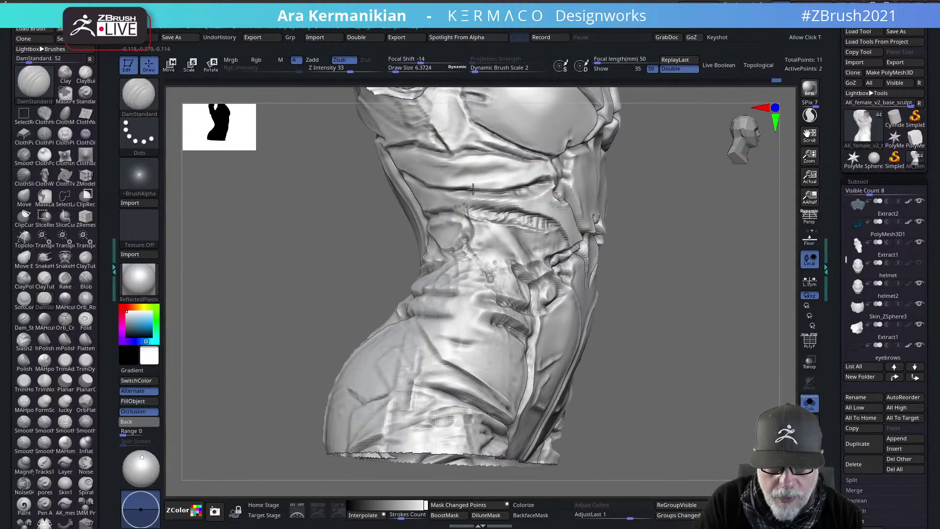
{"action": "key", "text": "shift"}
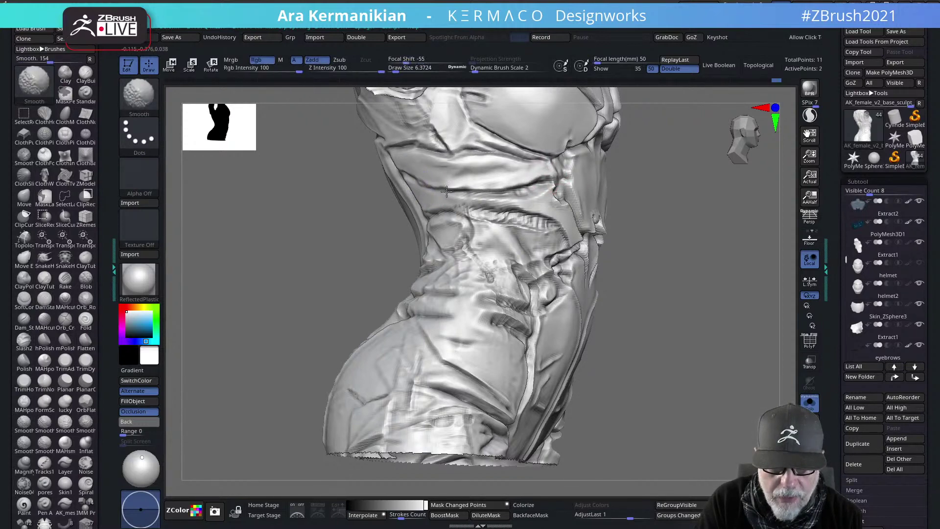
{"action": "left_click_drag", "start_coordinate": [704, 203], "coordinate": [682, 205]}
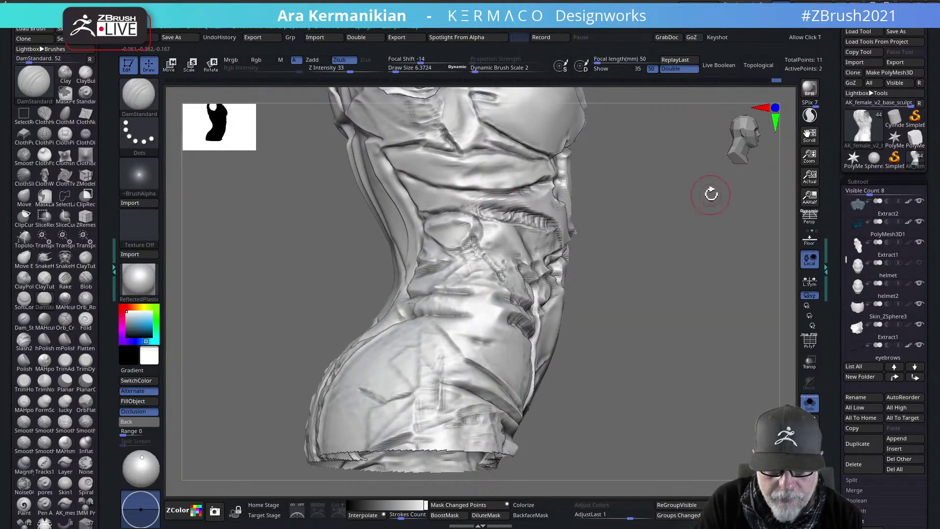
Deepen the crease beneath the upper horizontal rib fold with the DamStandard brush and smooth its back end
{"action": "left_click_drag", "start_coordinate": [711, 194], "coordinate": [530, 190]}
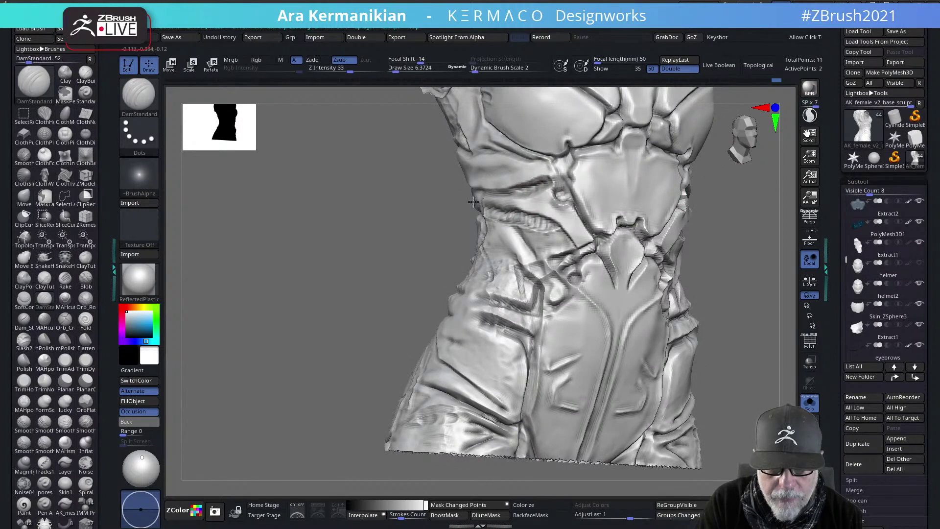
{"action": "left_click_drag", "start_coordinate": [396, 211], "coordinate": [482, 192]}
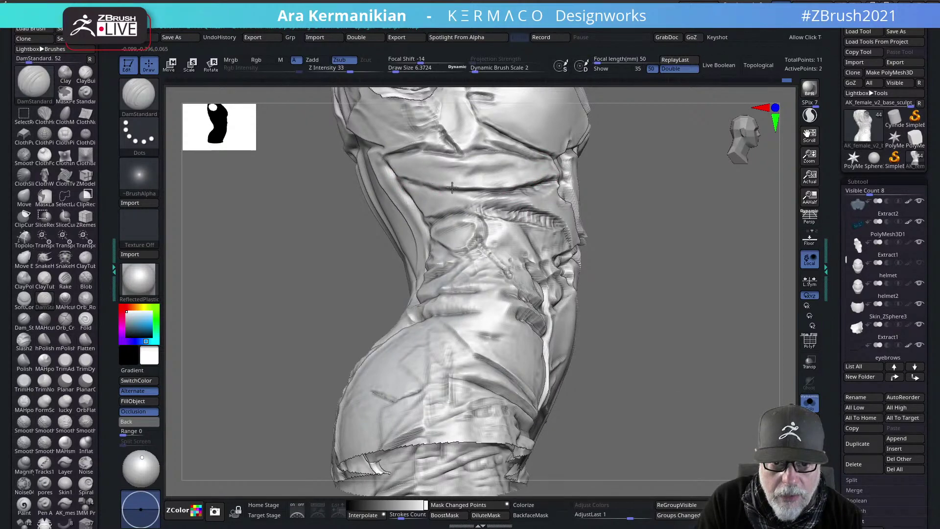
{"action": "left_click_drag", "start_coordinate": [454, 185], "coordinate": [482, 182]}
{"action": "left_click_drag", "start_coordinate": [417, 174], "coordinate": [464, 185], "text": "shift"}
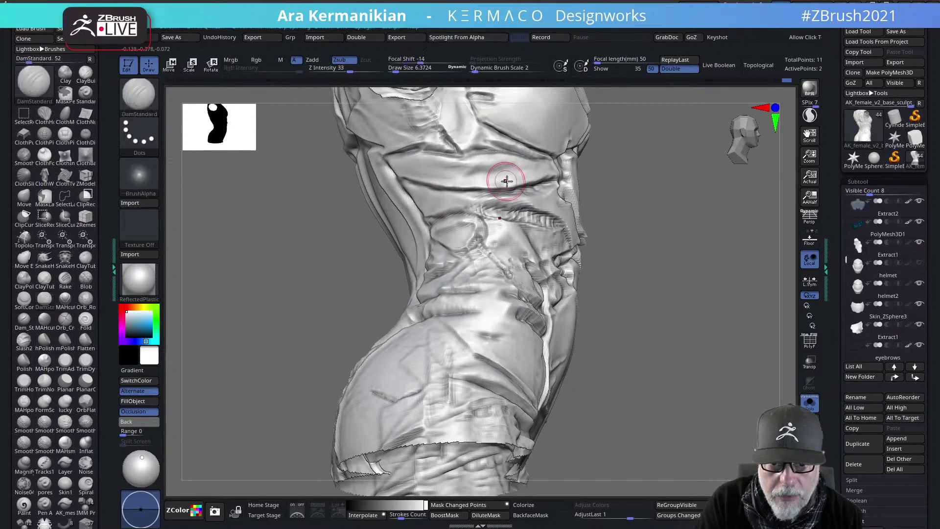
{"action": "right_click", "coordinate": [514, 183]}
{"action": "left_click", "coordinate": [591, 181]}
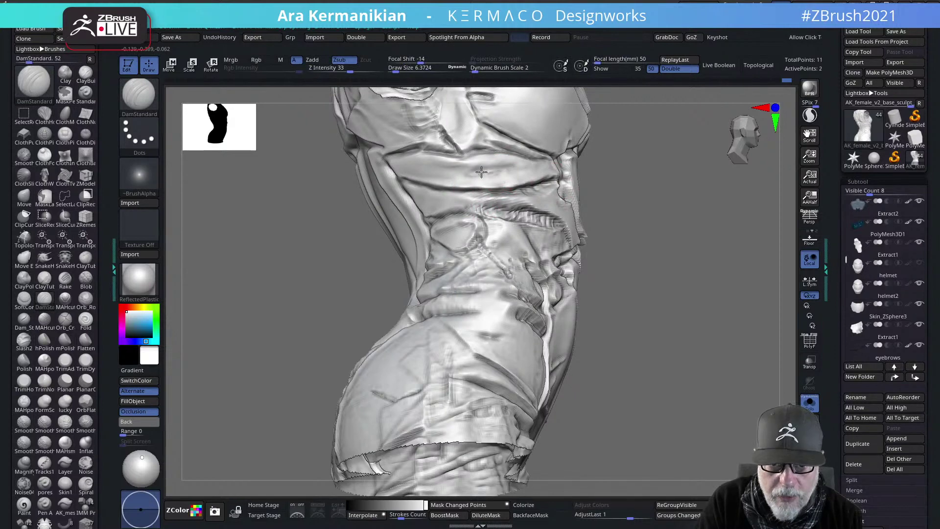
Switch to the hPolish brush for working on the folds at the side of the waist
{"action": "key", "text": "ctrl+2"}
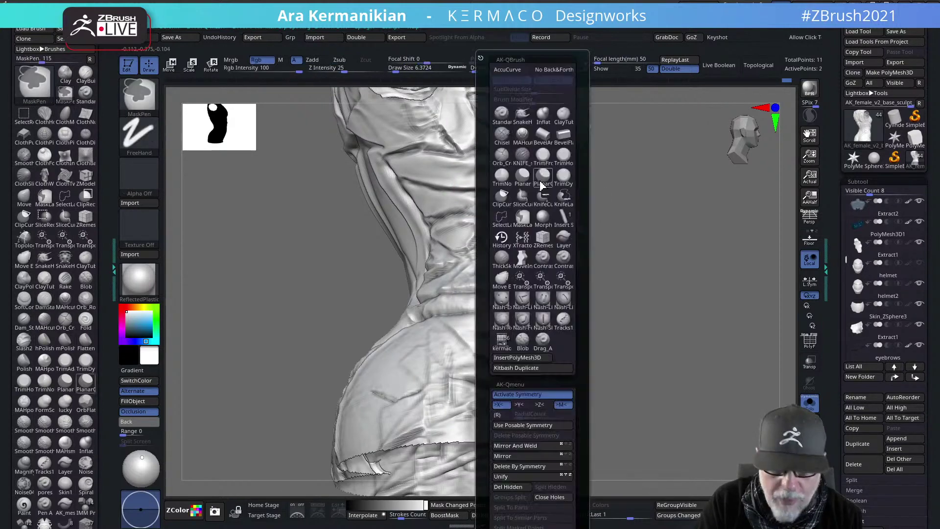
{"action": "middle_click", "coordinate": [741, 140]}
{"action": "left_click", "coordinate": [744, 214]}
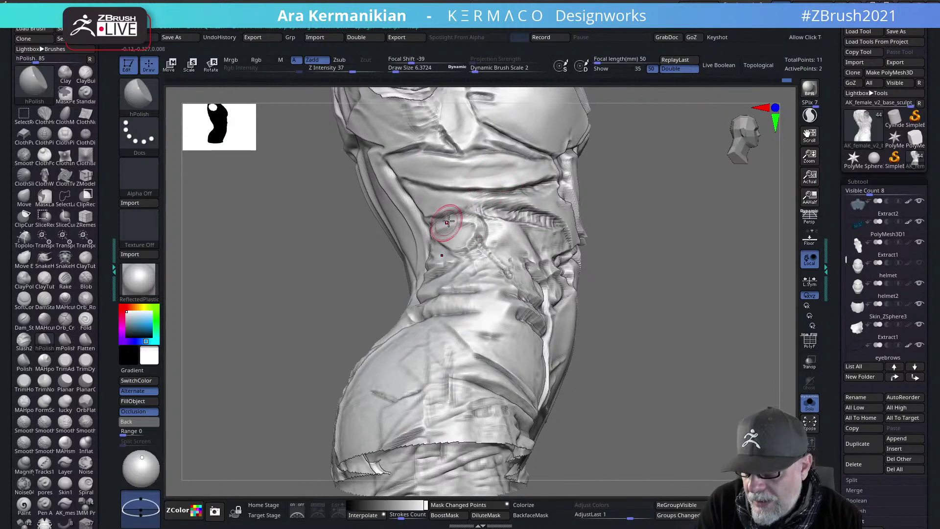
Polish the side of the waist with hPolish, then deepen the crease along the rib band's lower edge with DamStandard
{"action": "mouse_move", "coordinate": [436, 201]}
{"action": "left_mouse_down"}
{"action": "mouse_move", "coordinate": [463, 203]}
{"action": "mouse_move", "coordinate": [452, 216]}
{"action": "mouse_move", "coordinate": [440, 211]}
{"action": "left_mouse_up"}
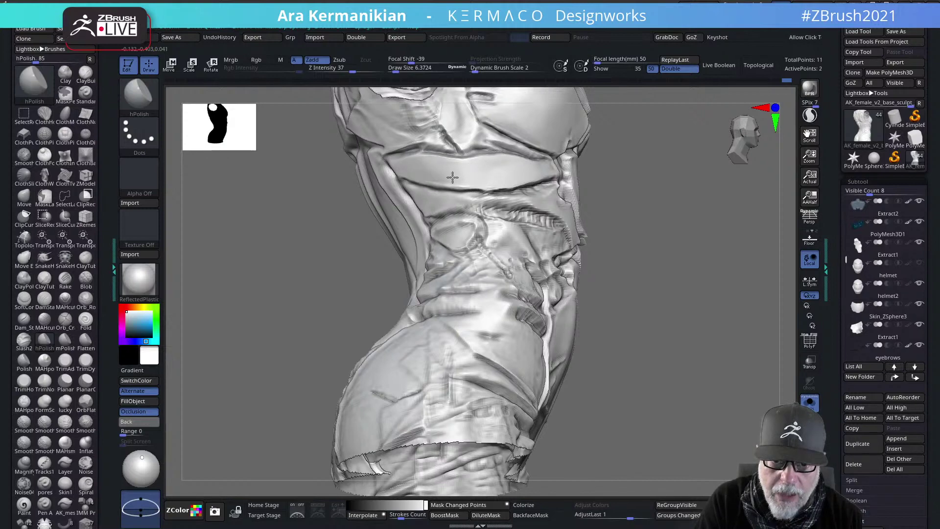
{"action": "right_click", "coordinate": [493, 196]}
{"action": "left_click", "coordinate": [550, 187]}
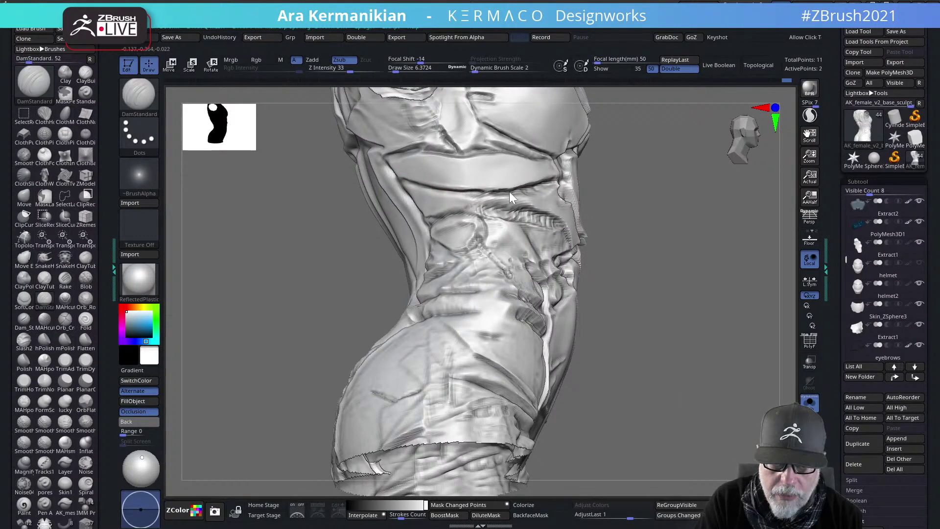
{"action": "left_click_drag", "start_coordinate": [517, 188], "coordinate": [486, 189]}
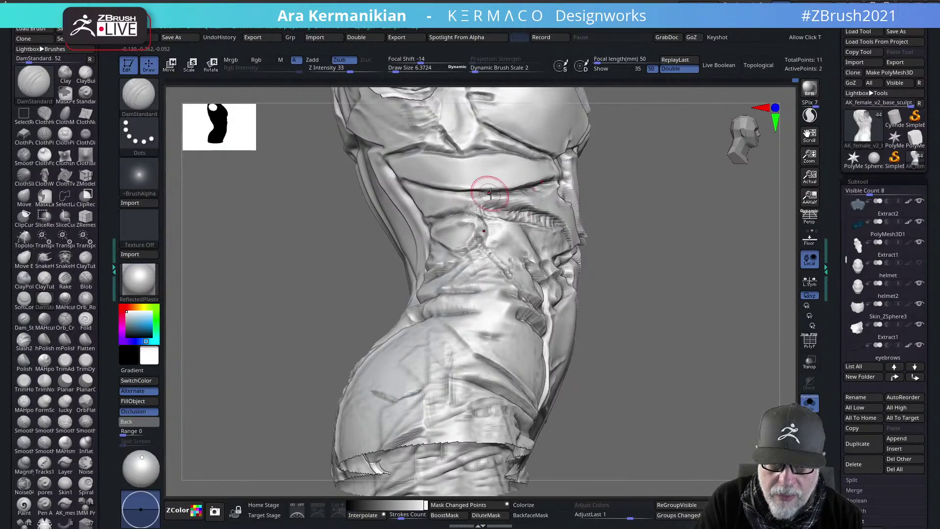
{"action": "key", "text": "shift"}
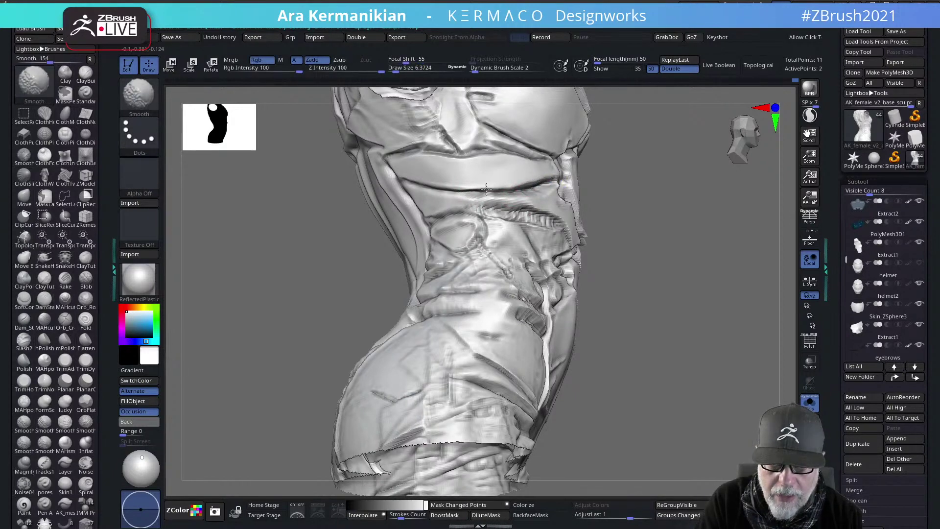
Extend and refine the crease beneath the rib band toward the front of the torso with DamStandard, smoothing along it
{"action": "right_click_drag", "start_coordinate": [577, 186], "coordinate": [558, 193]}
{"action": "mouse_move", "coordinate": [524, 189]}
{"action": "left_mouse_down"}
{"action": "mouse_move", "coordinate": [548, 179]}
{"action": "mouse_move", "coordinate": [513, 192]}
{"action": "left_mouse_up"}
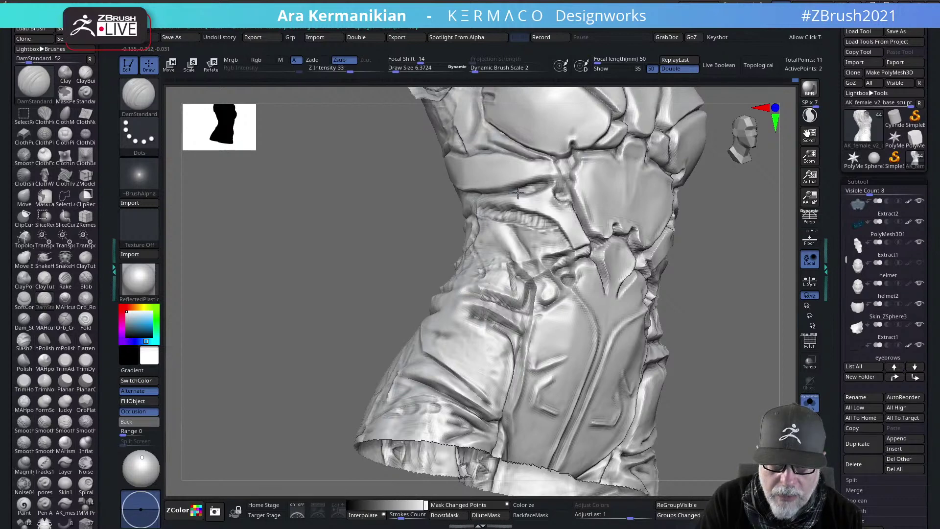
{"action": "mouse_move", "coordinate": [520, 190]}
{"action": "left_mouse_down", "text": "shift"}
{"action": "mouse_move", "coordinate": [528, 190]}
{"action": "mouse_move", "coordinate": [506, 198]}
{"action": "mouse_move", "coordinate": [517, 184]}
{"action": "left_mouse_up", "text": "shift"}
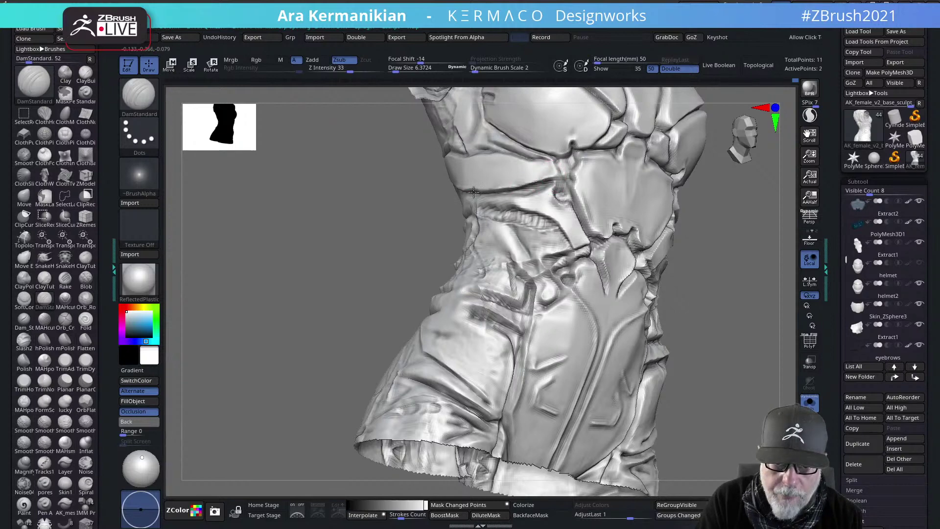
{"action": "left_click_drag", "start_coordinate": [473, 192], "coordinate": [461, 189]}
{"action": "left_click_drag", "start_coordinate": [543, 183], "coordinate": [492, 186], "text": "shift"}
{"action": "mouse_move", "coordinate": [346, 248]}
{"action": "left_mouse_down", "text": "alt"}
{"action": "mouse_move", "coordinate": [283, 262]}
{"action": "mouse_move", "coordinate": [264, 294]}
{"action": "left_mouse_up", "text": "alt"}
{"action": "mouse_move", "coordinate": [636, 219]}
{"action": "left_mouse_down", "text": "alt"}
{"action": "mouse_move", "coordinate": [657, 279]}
{"action": "mouse_move", "coordinate": [606, 245]}
{"action": "left_mouse_up", "text": "alt"}
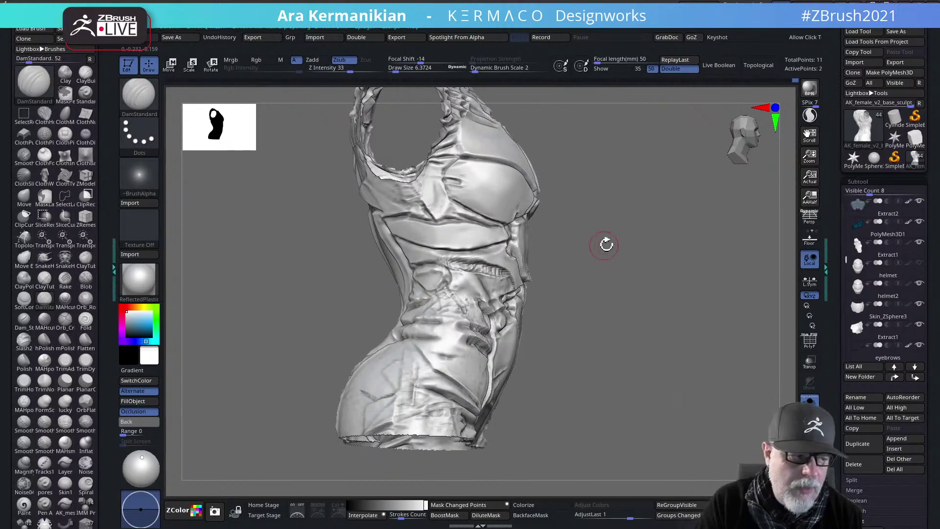
Switch to the browser, review the Piloted Combat Mech workshop's description and chapter list, and return to ZBrush
{"action": "left_click_drag", "start_coordinate": [0, 294], "coordinate": [425, 1]}
{"action": "left_click", "coordinate": [423, 2]}
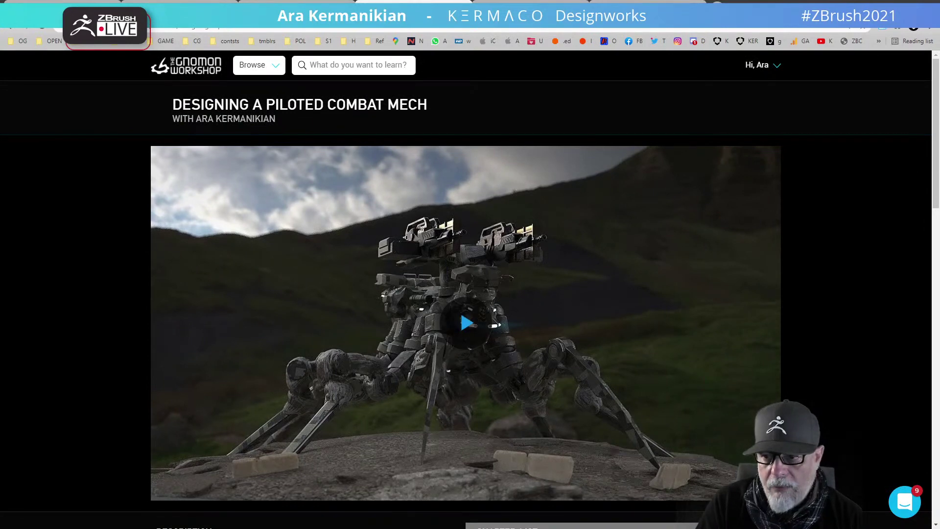
{"action": "scroll", "coordinate": [555, 317], "scroll_direction": "down", "scroll_amount": 5}
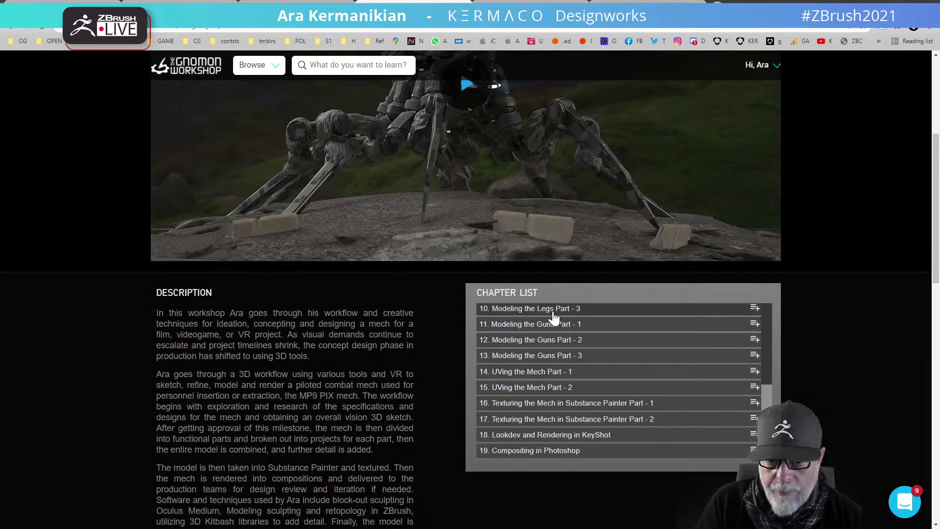
{"action": "scroll", "coordinate": [791, 330], "scroll_direction": "down", "scroll_amount": 1}
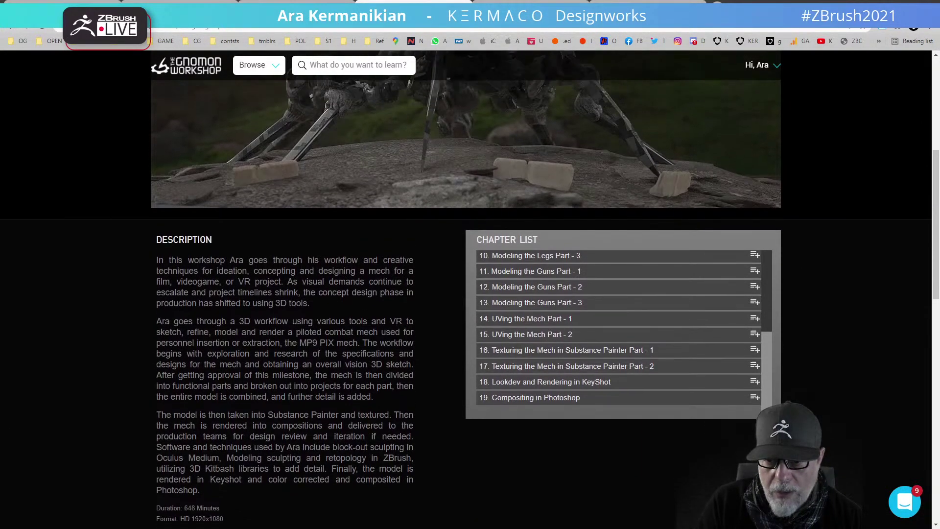
{"action": "scroll", "coordinate": [766, 356], "scroll_direction": "up", "scroll_amount": 1}
{"action": "scroll", "coordinate": [766, 343], "scroll_direction": "down", "scroll_amount": 1}
{"action": "scroll", "coordinate": [748, 327], "scroll_direction": "up", "scroll_amount": 1}
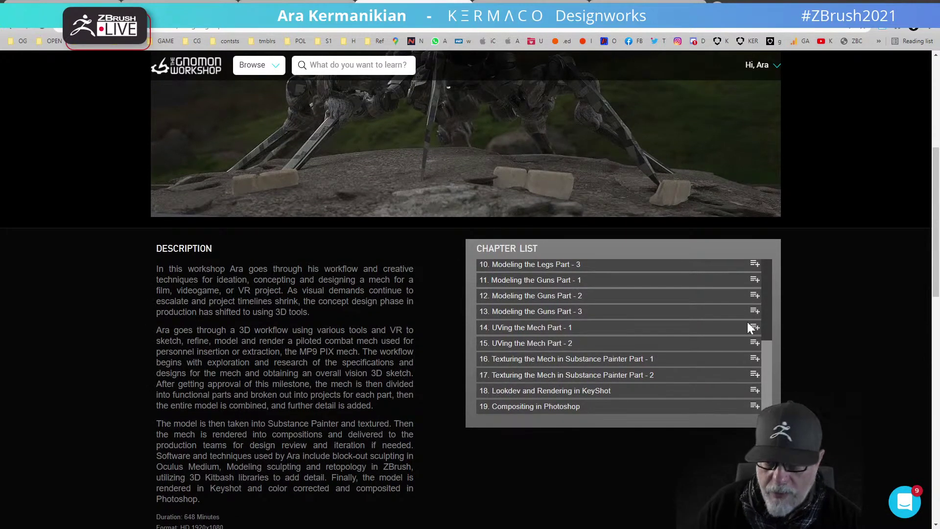
{"action": "left_click_drag", "start_coordinate": [765, 383], "coordinate": [757, 301]}
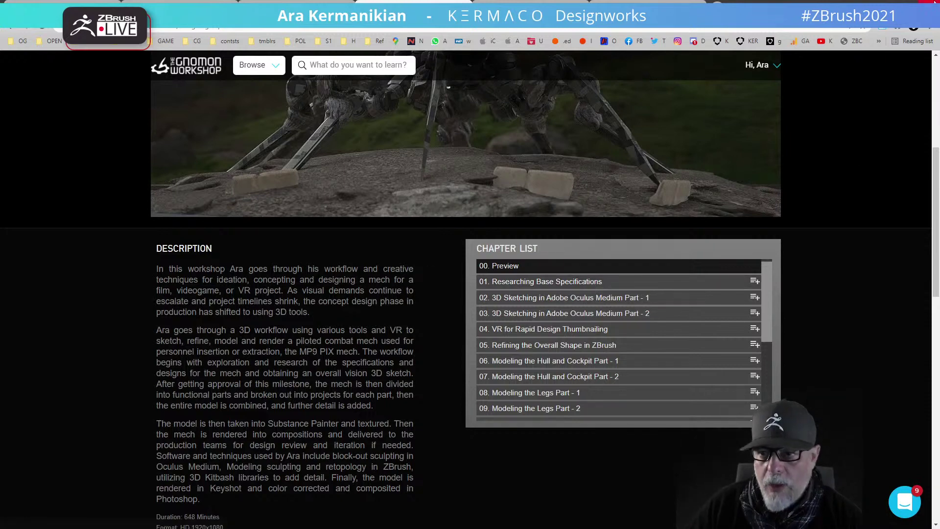
{"action": "left_click_drag", "start_coordinate": [797, 3], "coordinate": [679, 156]}
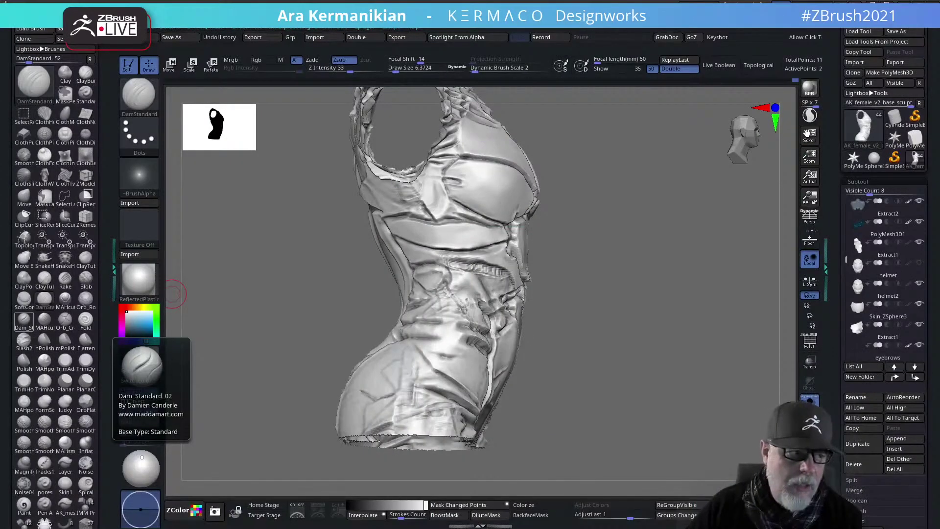
Carve and smooth the crease along the rib band's upper edge, below the chest panel, with DamStandard
{"action": "left_click_drag", "start_coordinate": [647, 412], "coordinate": [686, 348], "text": "alt"}
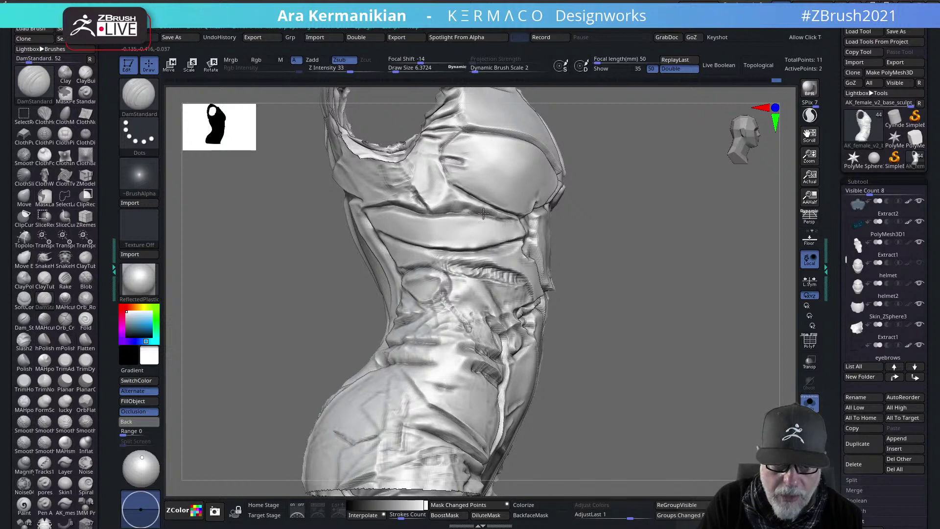
{"action": "key", "text": "shift"}
{"action": "mouse_move", "coordinate": [450, 215]}
{"action": "left_mouse_down", "text": "shift"}
{"action": "mouse_move", "coordinate": [424, 216]}
{"action": "mouse_move", "coordinate": [482, 201]}
{"action": "mouse_move", "coordinate": [456, 196]}
{"action": "mouse_move", "coordinate": [487, 205]}
{"action": "mouse_move", "coordinate": [458, 194]}
{"action": "mouse_move", "coordinate": [443, 211]}
{"action": "left_mouse_up", "text": "shift"}
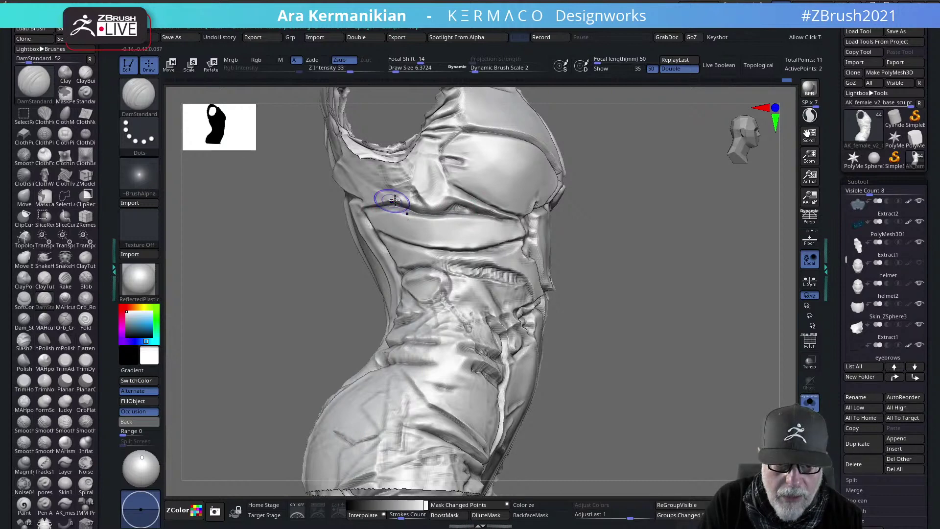
{"action": "key", "text": "shift"}
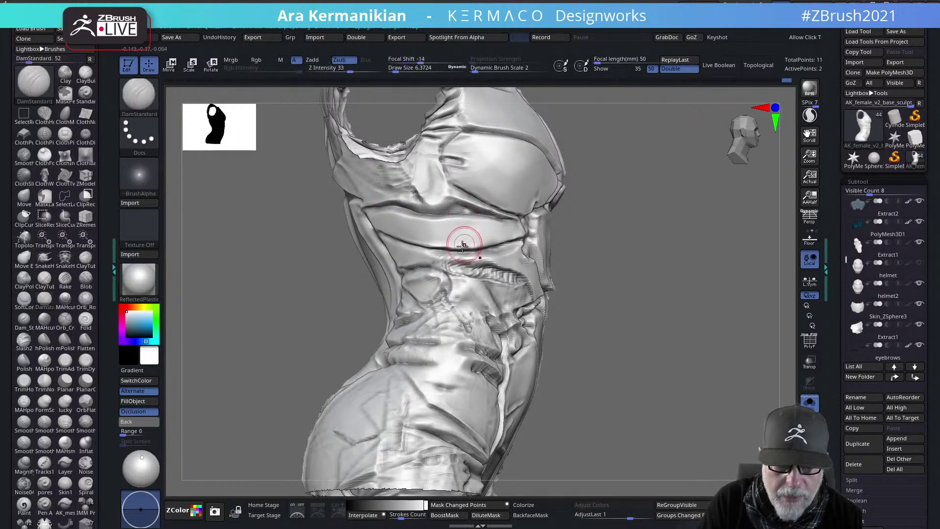
Adjust the curve of the rib band's lower edge with the Move brush and smooth the area
{"action": "right_click", "coordinate": [477, 245]}
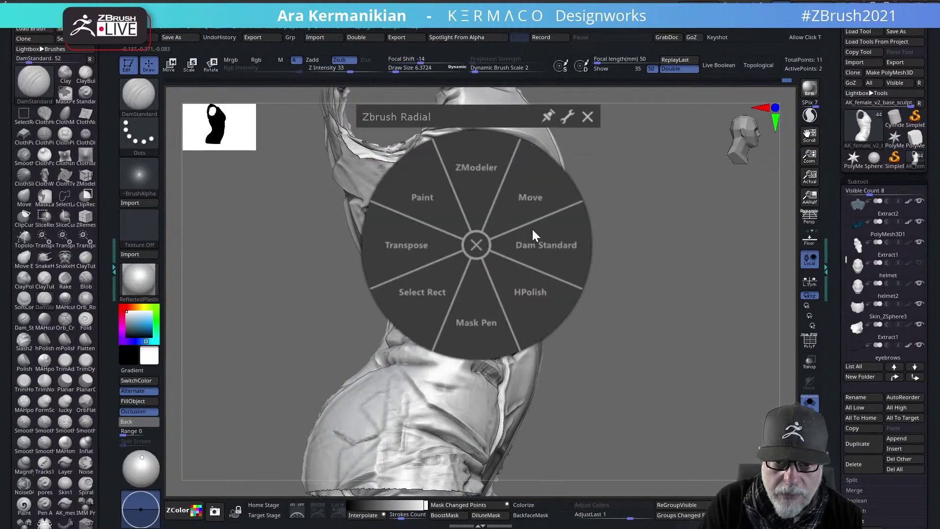
{"action": "left_click", "coordinate": [579, 174]}
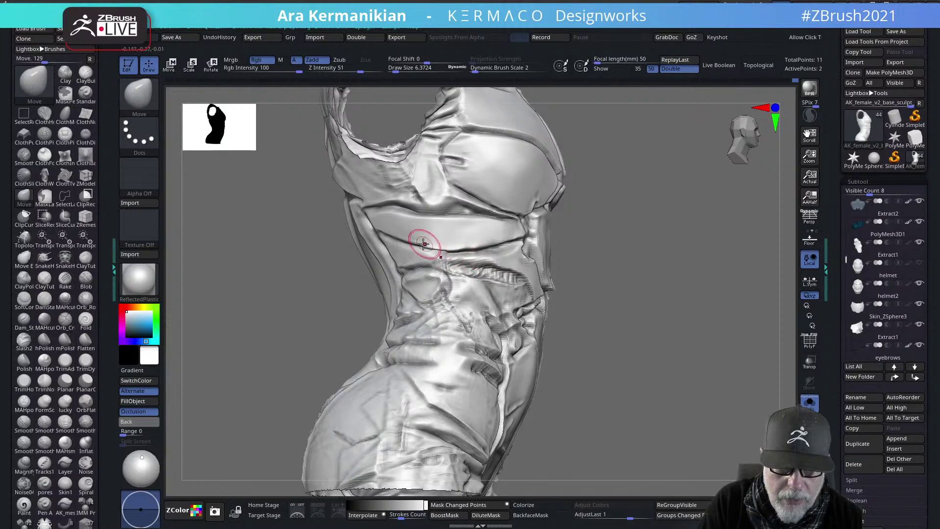
{"action": "key", "text": "shift"}
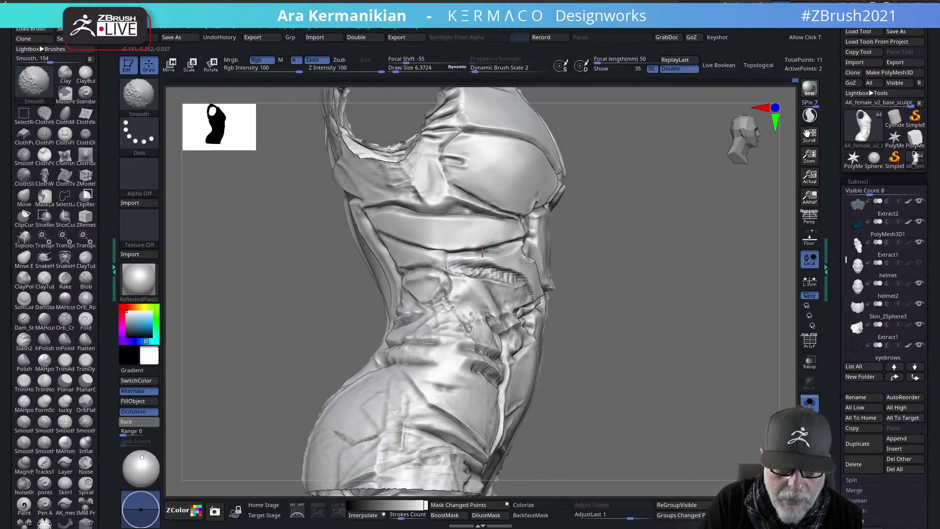
Recut the crease under the rib band from the back edge toward the front with DamStandard
{"action": "right_click", "coordinate": [440, 245]}
{"action": "left_click", "coordinate": [496, 248]}
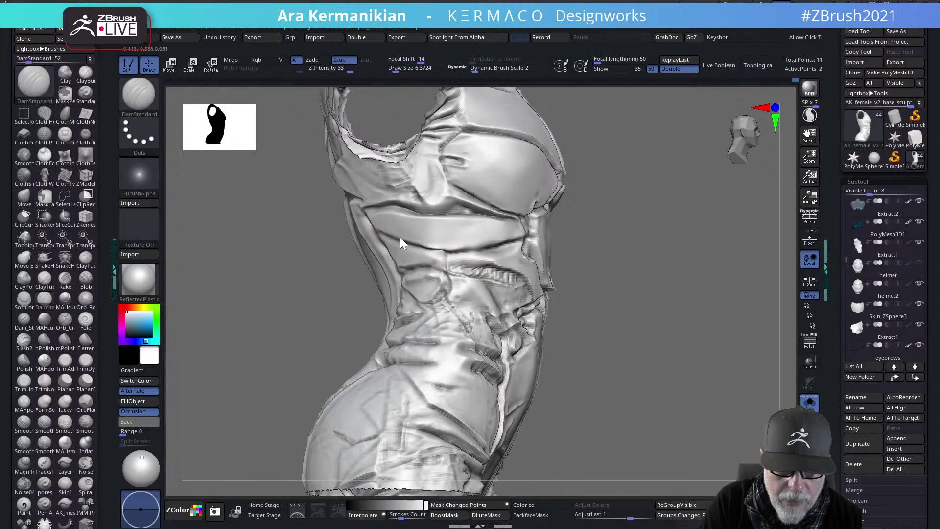
{"action": "left_click_drag", "start_coordinate": [395, 235], "coordinate": [495, 243]}
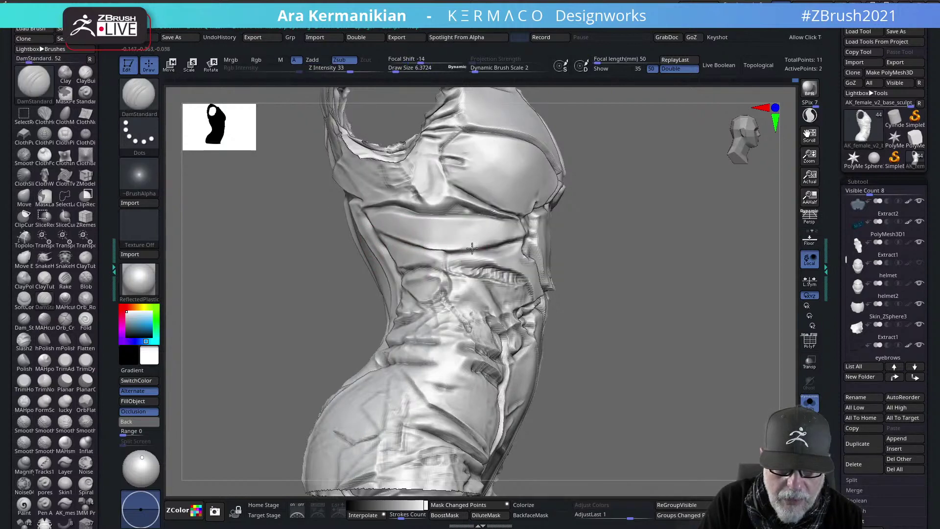
{"action": "left_click_drag", "start_coordinate": [724, 266], "coordinate": [773, 269]}
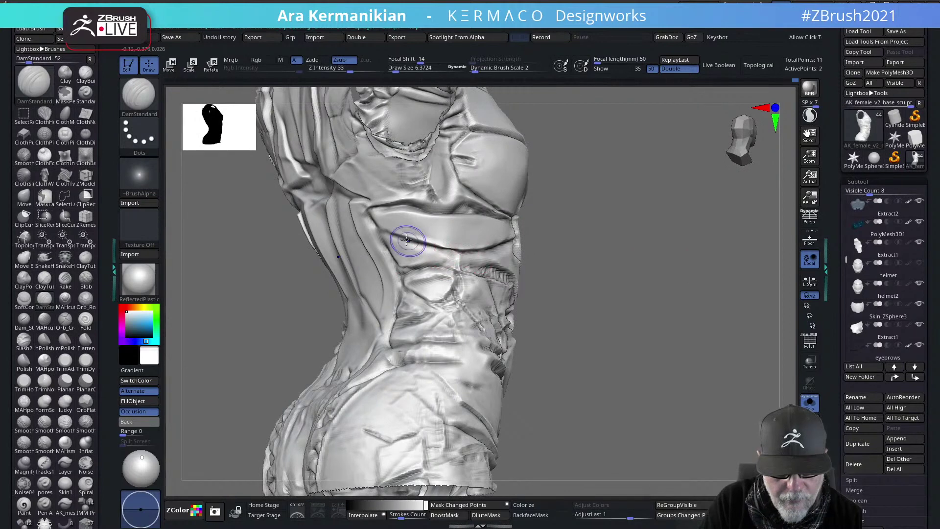
{"action": "key", "text": "shift"}
Polish the surface around the small round detail at the front end of the rib band with hPolish
{"action": "key", "text": "f"}
{"action": "mouse_move", "coordinate": [651, 273]}
{"action": "left_mouse_down"}
{"action": "mouse_move", "coordinate": [607, 243]}
{"action": "mouse_move", "coordinate": [625, 245]}
{"action": "mouse_move", "coordinate": [562, 248]}
{"action": "mouse_move", "coordinate": [556, 269]}
{"action": "mouse_move", "coordinate": [564, 258]}
{"action": "mouse_move", "coordinate": [416, 245]}
{"action": "left_mouse_up"}
{"action": "right_click", "coordinate": [429, 234]}
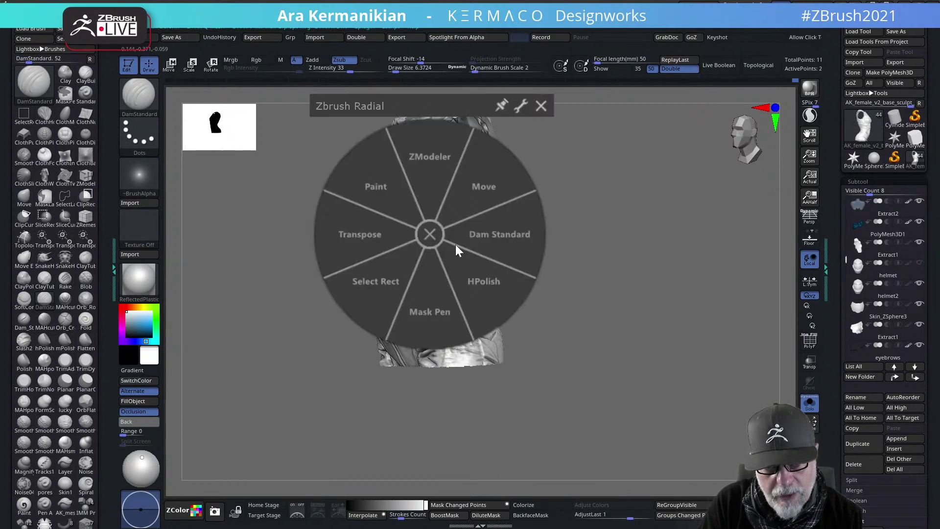
{"action": "left_click", "coordinate": [468, 281]}
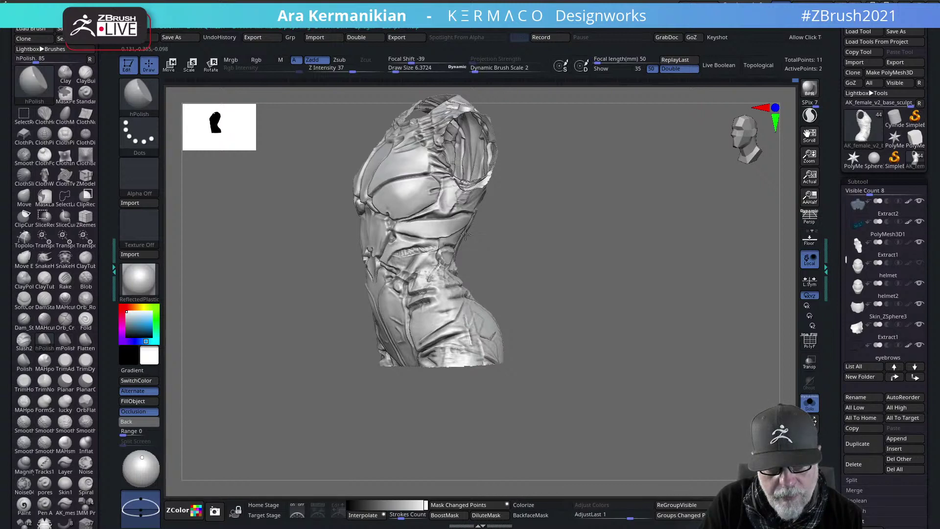
{"action": "left_click_drag", "start_coordinate": [604, 259], "coordinate": [528, 231], "text": "alt"}
{"action": "mouse_move", "coordinate": [577, 253]}
{"action": "left_mouse_down"}
{"action": "mouse_move", "coordinate": [592, 255]}
{"action": "mouse_move", "coordinate": [537, 240]}
{"action": "mouse_move", "coordinate": [507, 252]}
{"action": "left_mouse_up"}
{"action": "left_click_drag", "start_coordinate": [422, 225], "coordinate": [430, 231]}
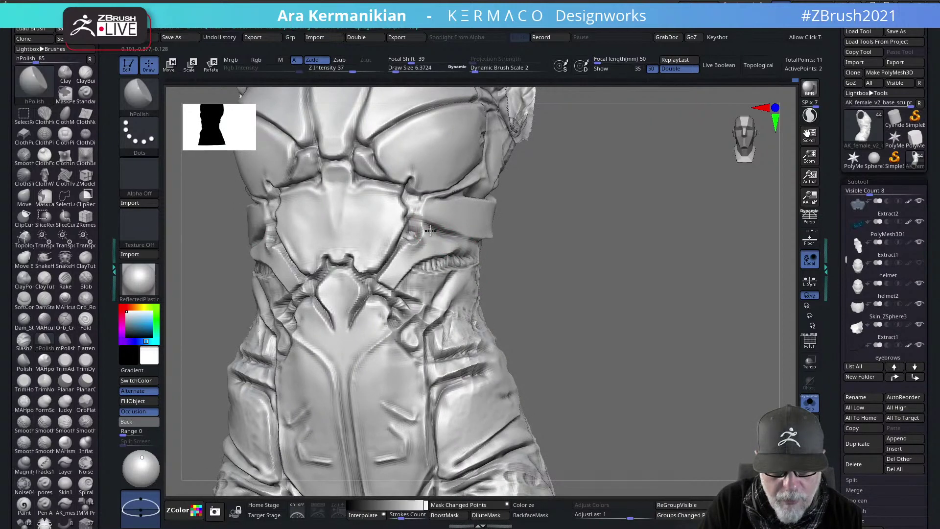
Carve the contour around the small round detail beside the central abdominal plate with DamStandard
{"action": "right_click", "coordinate": [442, 235]}
{"action": "left_click", "coordinate": [493, 236]}
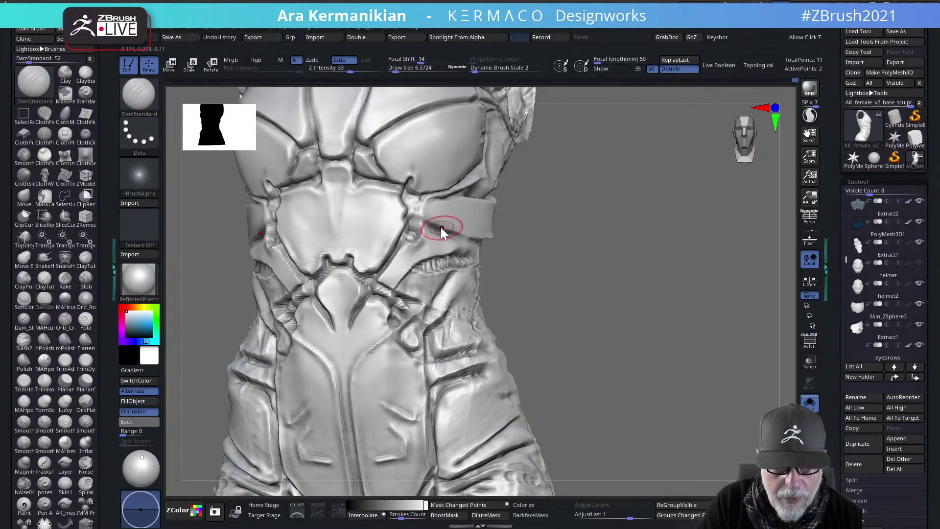
{"action": "mouse_move", "coordinate": [422, 222]}
{"action": "left_mouse_down"}
{"action": "mouse_move", "coordinate": [430, 223]}
{"action": "mouse_move", "coordinate": [408, 239]}
{"action": "left_mouse_up"}
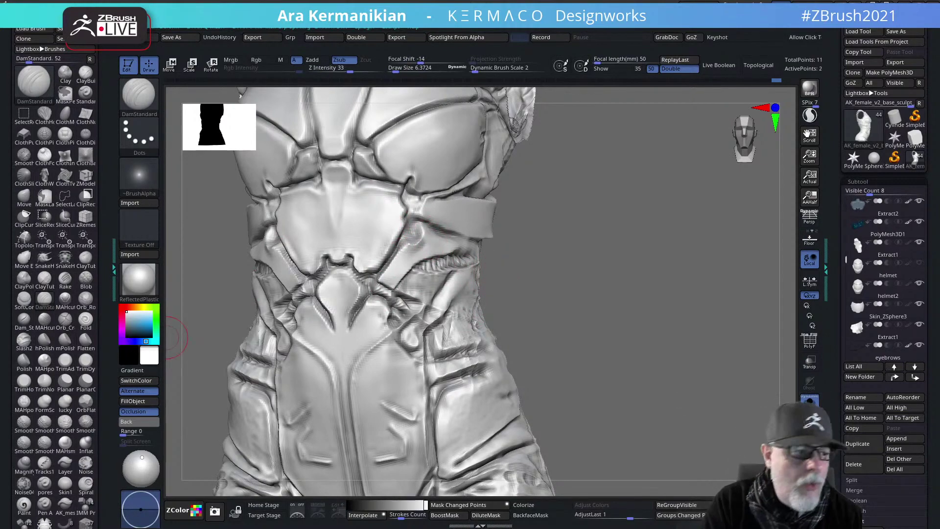
Switch to the browser, show the Designing a Piloted Combat Mech page header and open the Gnomon Workshop dashboard
{"action": "left_click_drag", "start_coordinate": [412, 528], "coordinate": [492, 1]}
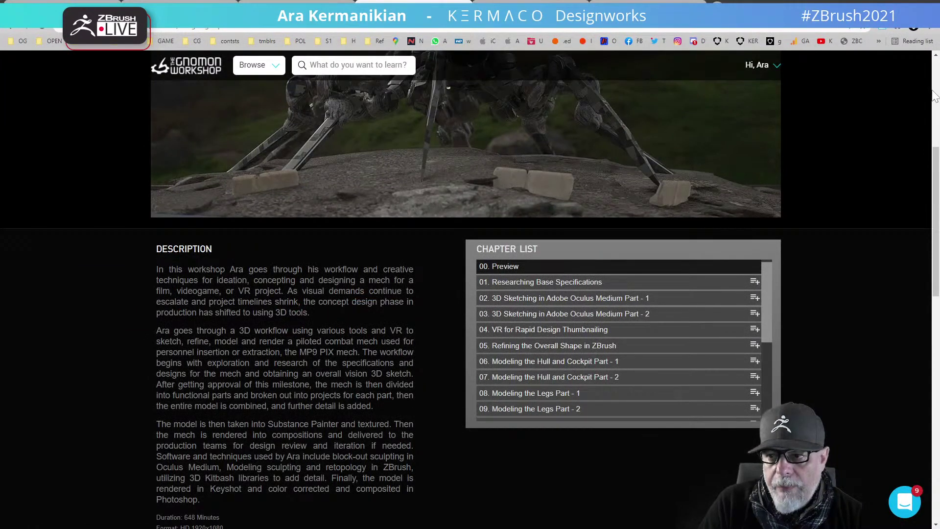
{"action": "scroll", "coordinate": [934, 95], "scroll_direction": "up", "scroll_amount": 6}
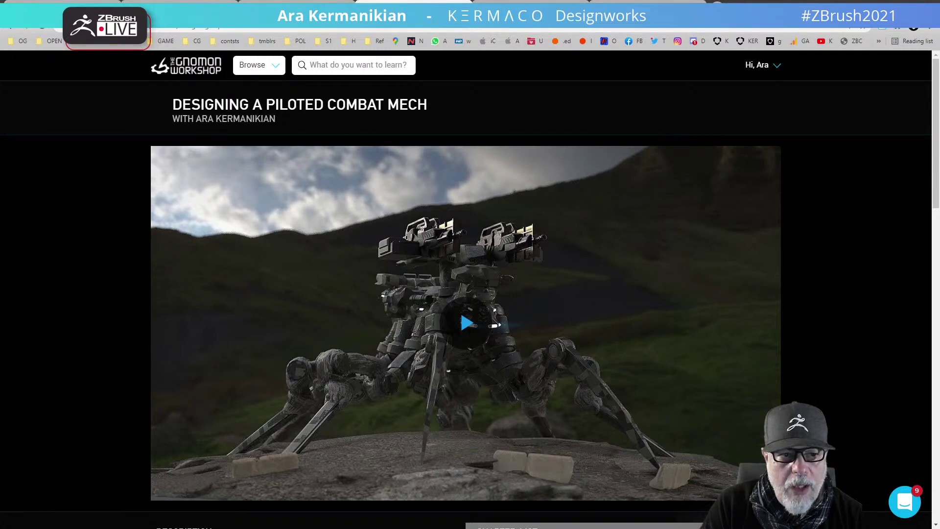
{"action": "left_click", "coordinate": [259, 64]}
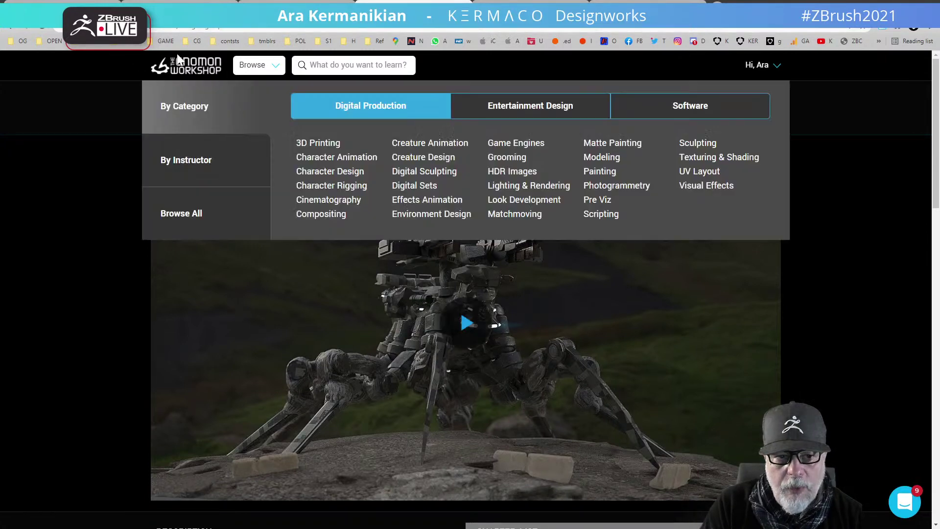
{"action": "left_click", "coordinate": [210, 73]}
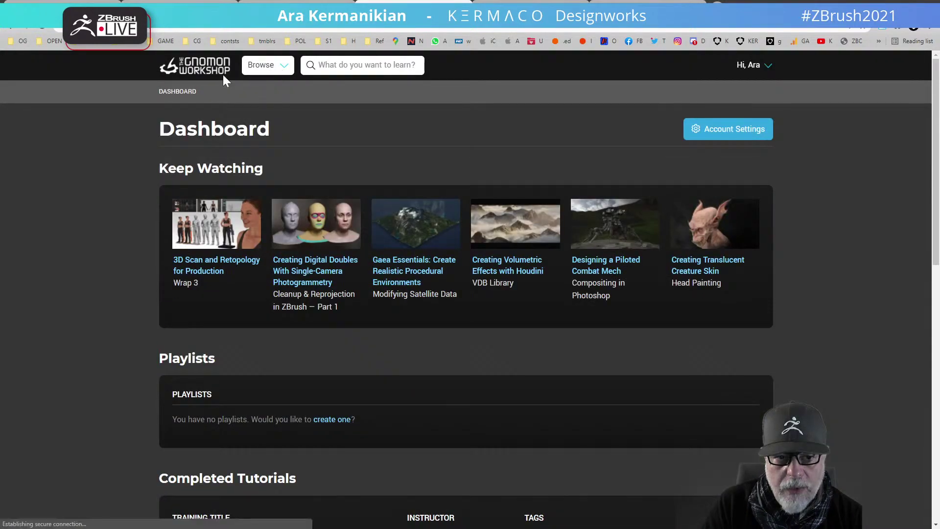
Show the training library's category and instructor listings, ending with the categories grouped by software
{"action": "mouse_move", "coordinate": [265, 75]}
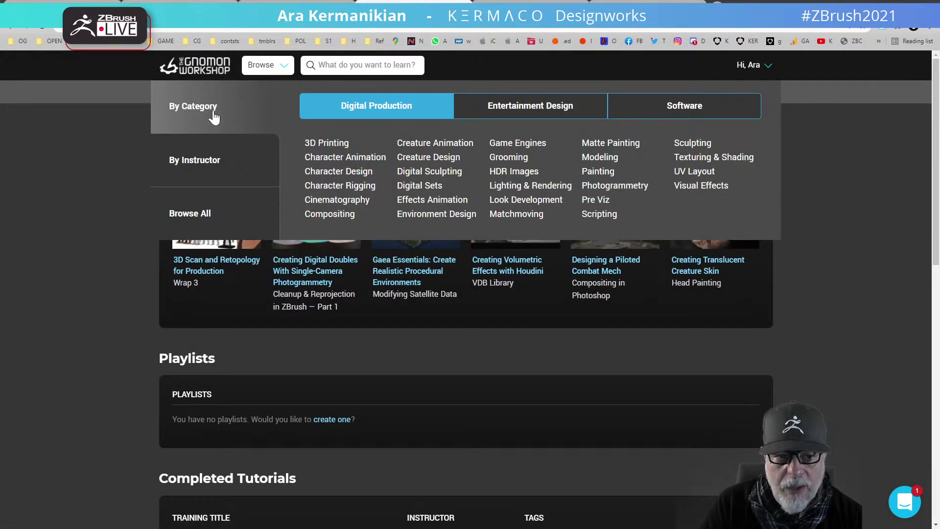
{"action": "mouse_move", "coordinate": [210, 182]}
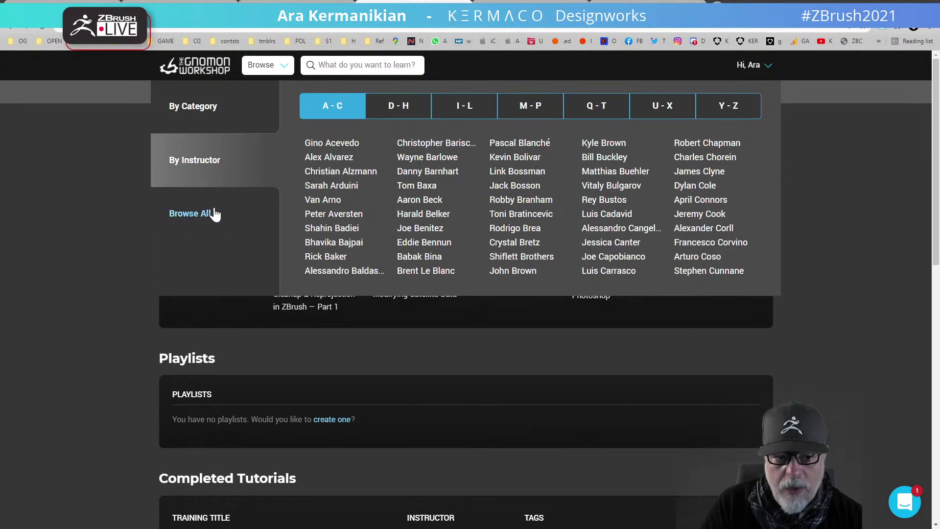
{"action": "mouse_move", "coordinate": [211, 101]}
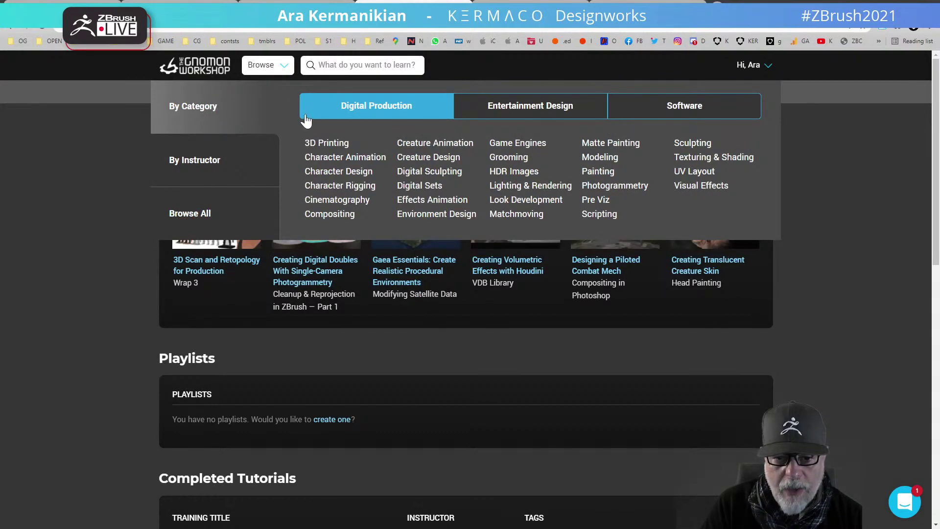
{"action": "mouse_move", "coordinate": [246, 172]}
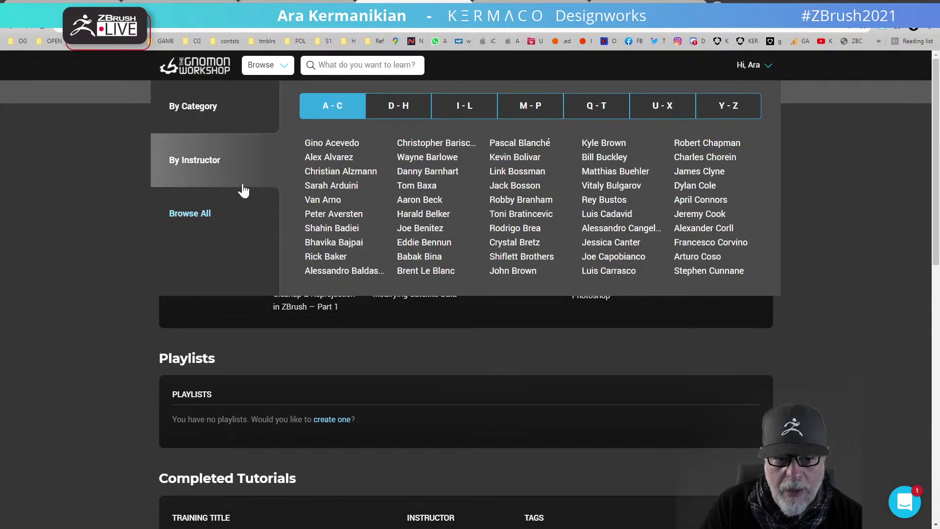
{"action": "mouse_move", "coordinate": [232, 117]}
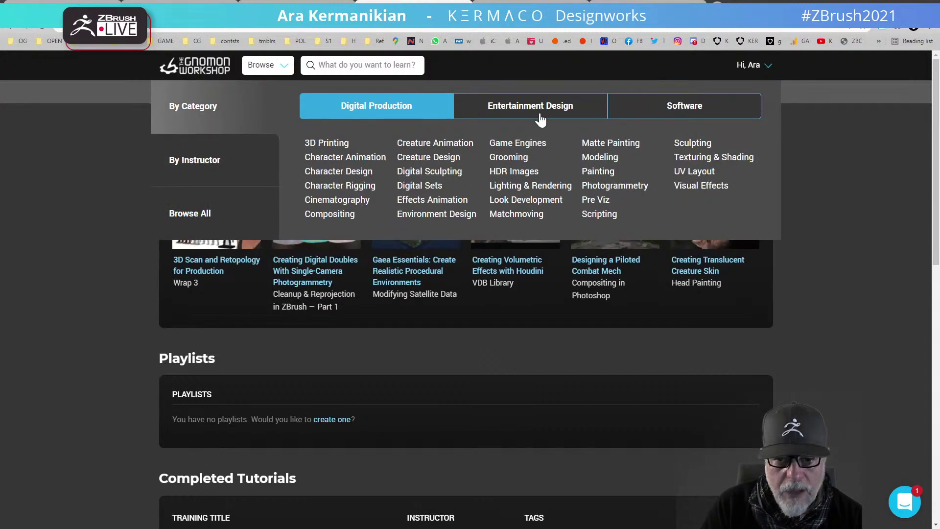
{"action": "left_click", "coordinate": [692, 119]}
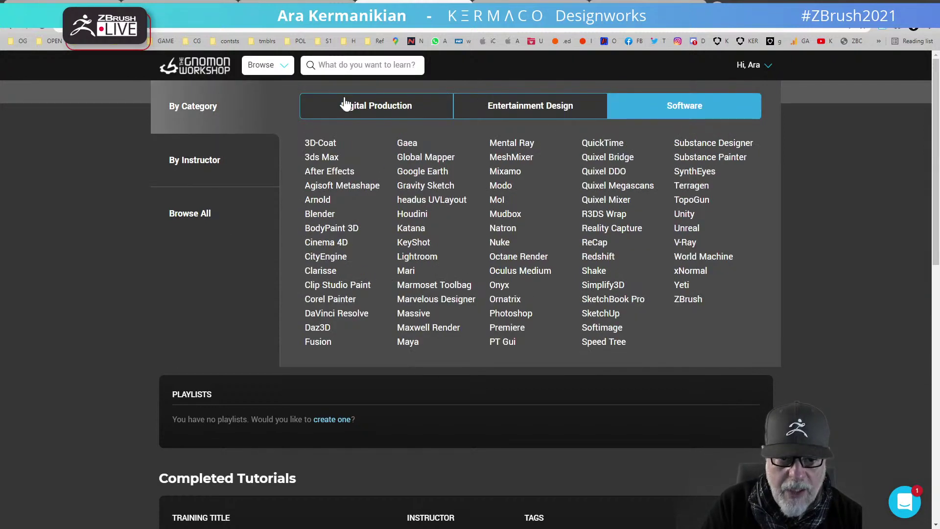
Find the stream host among the I - L instructors and open the Designing a Piloted Combat Mech tutorial from that instructor page
{"action": "mouse_move", "coordinate": [204, 166]}
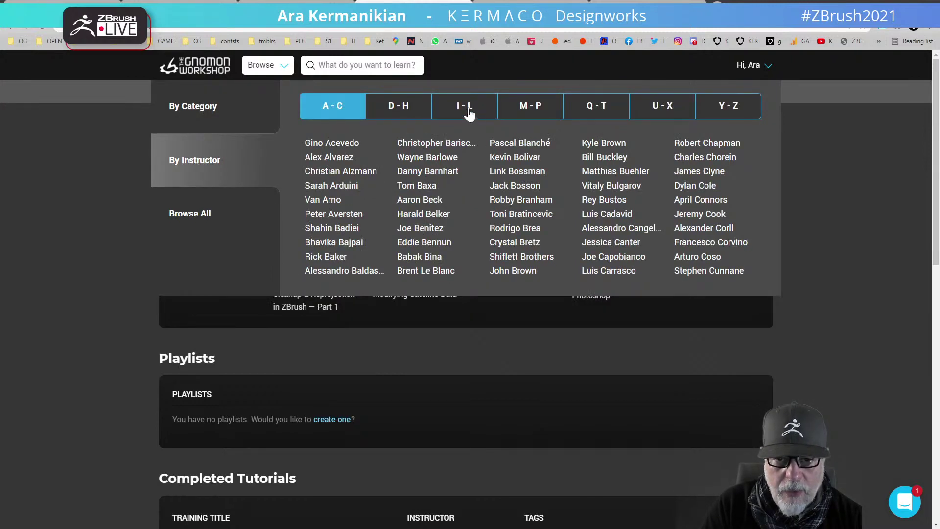
{"action": "left_click", "coordinate": [465, 111]}
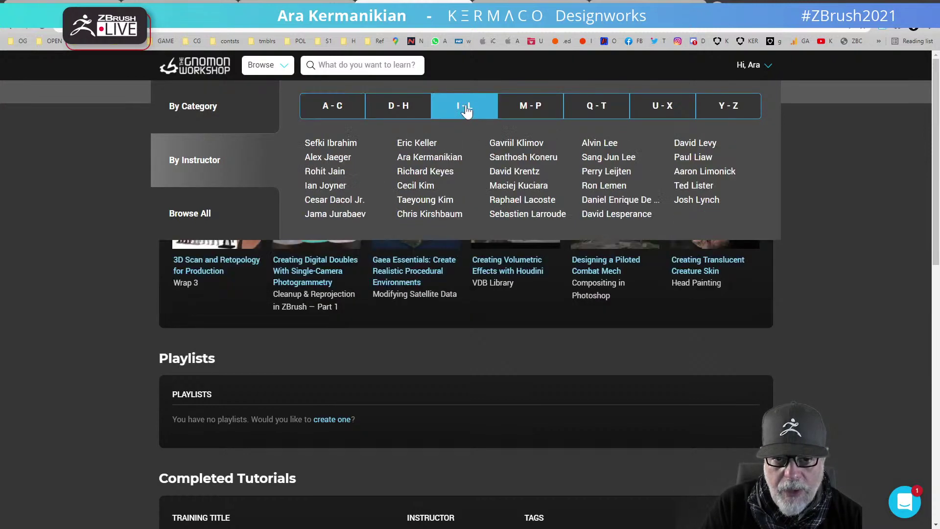
{"action": "left_click", "coordinate": [442, 158]}
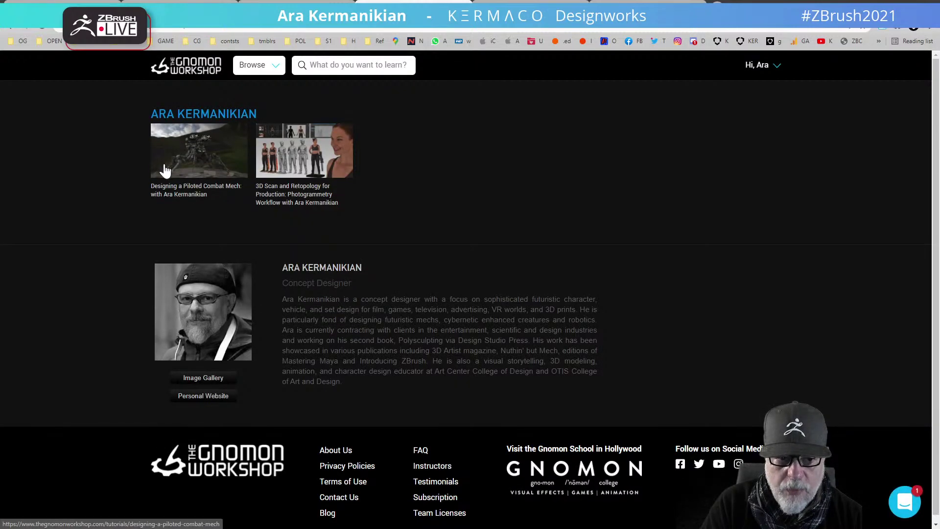
{"action": "left_click", "coordinate": [166, 174]}
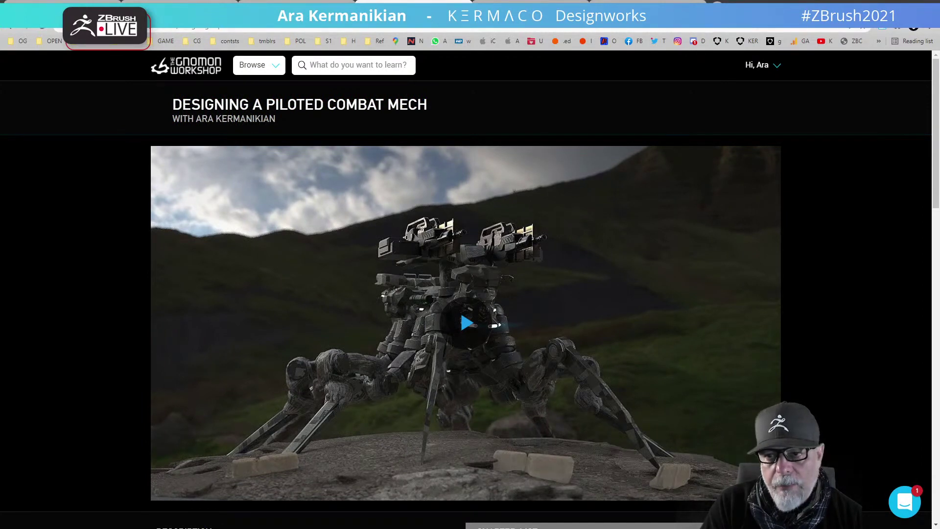
Switch back to ZBrush and examine the torso's side bands, armhole and chest panels from several angles
{"action": "mouse_move", "coordinate": [735, 4]}
{"action": "left_mouse_down"}
{"action": "mouse_move", "coordinate": [273, 304]}
{"action": "mouse_move", "coordinate": [0, 337]}
{"action": "left_mouse_up"}
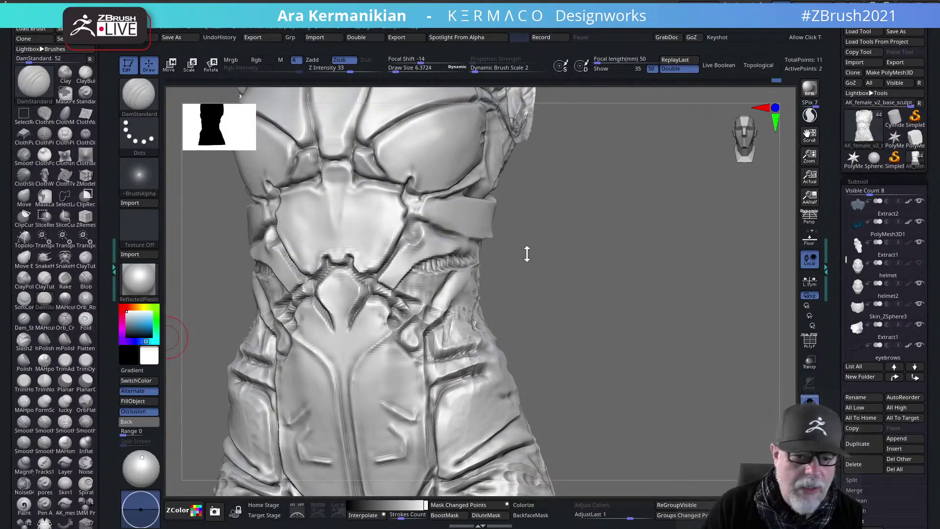
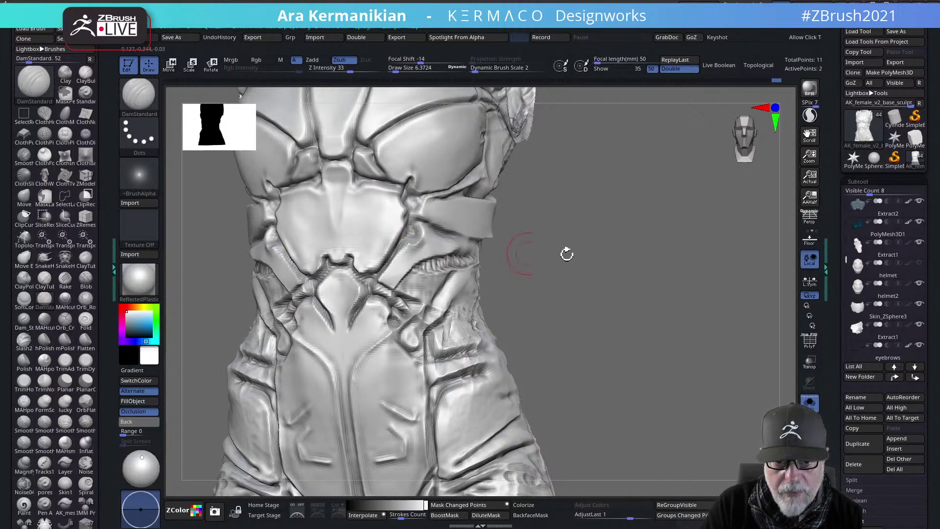
{"action": "mouse_move", "coordinate": [567, 251]}
{"action": "left_mouse_down"}
{"action": "mouse_move", "coordinate": [694, 257]}
{"action": "mouse_move", "coordinate": [614, 224]}
{"action": "mouse_move", "coordinate": [713, 235]}
{"action": "mouse_move", "coordinate": [465, 203]}
{"action": "left_mouse_up"}
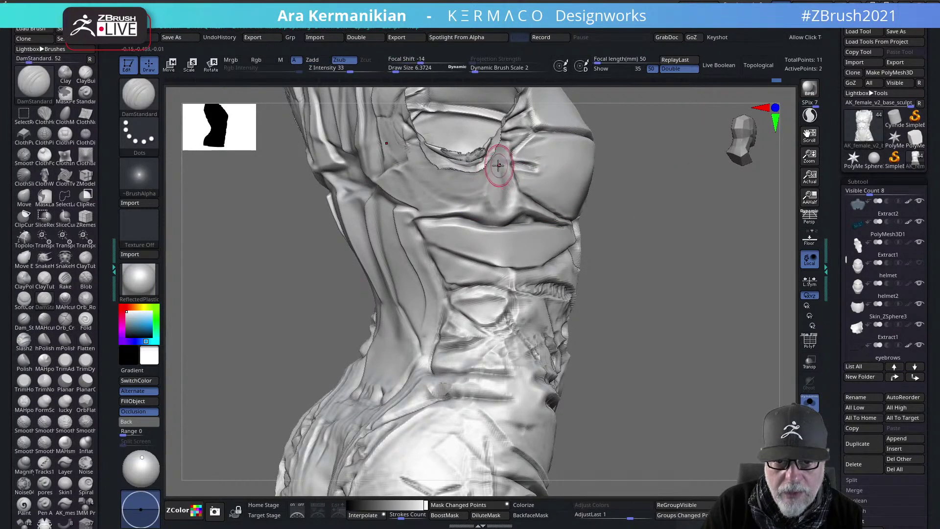
{"action": "left_click_drag", "start_coordinate": [722, 178], "coordinate": [672, 193]}
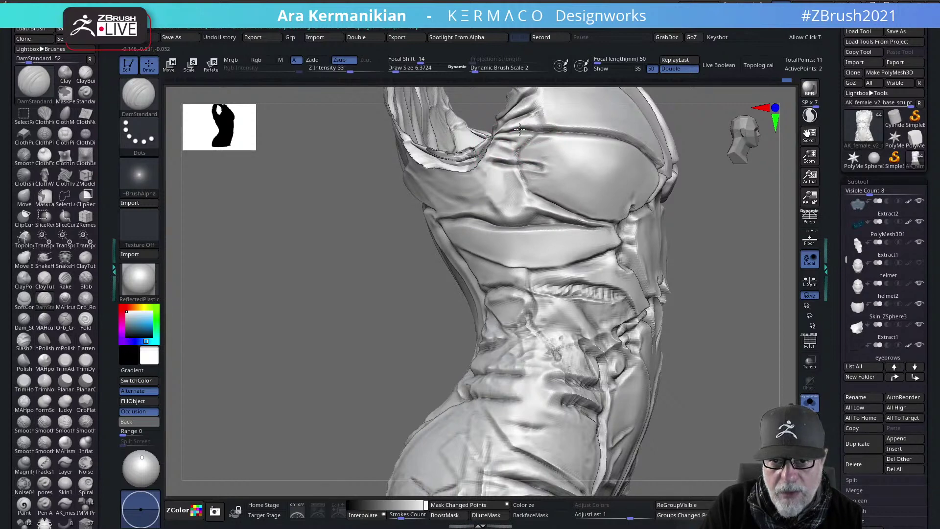
{"action": "mouse_move", "coordinate": [757, 178]}
{"action": "left_mouse_down"}
{"action": "mouse_move", "coordinate": [644, 272]}
{"action": "mouse_move", "coordinate": [529, 258]}
{"action": "left_mouse_up"}
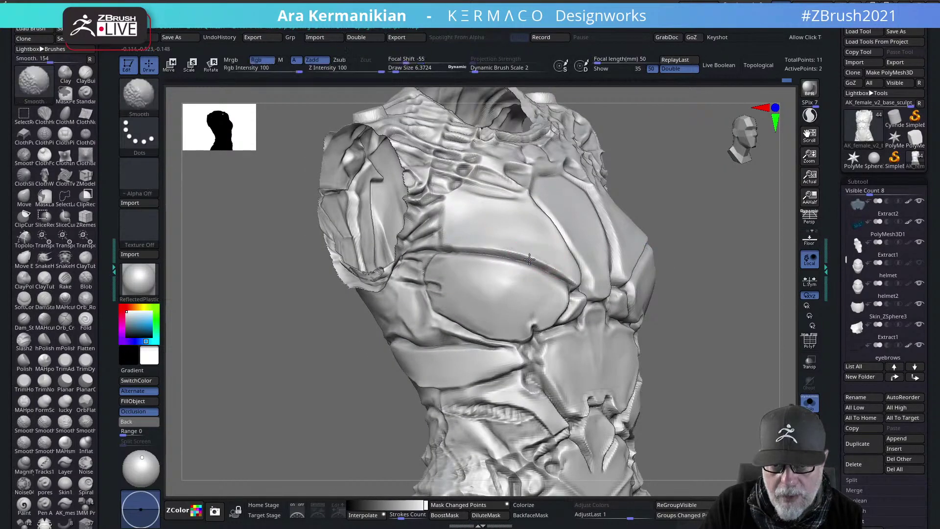
{"action": "left_click_drag", "start_coordinate": [689, 178], "coordinate": [477, 206]}
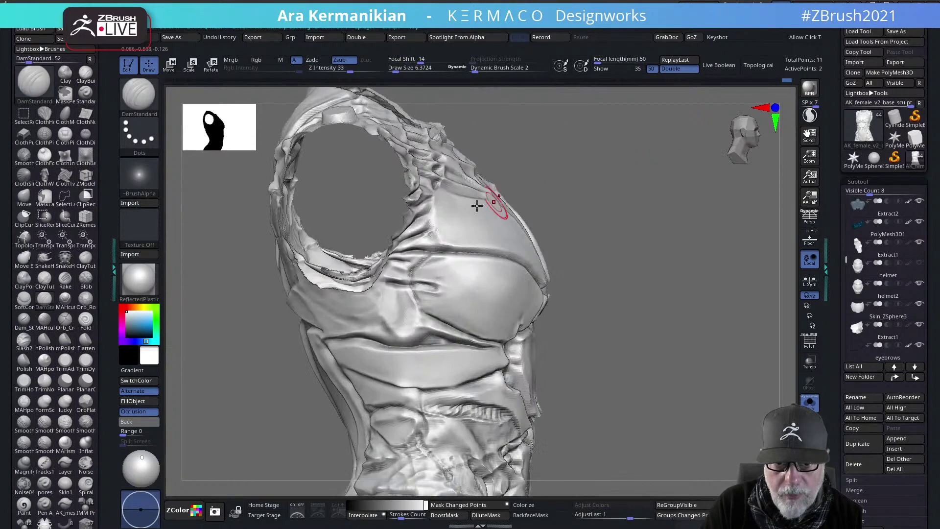
{"action": "mouse_move", "coordinate": [667, 164]}
{"action": "left_mouse_down"}
{"action": "mouse_move", "coordinate": [453, 210]}
{"action": "mouse_move", "coordinate": [442, 229]}
{"action": "left_mouse_up"}
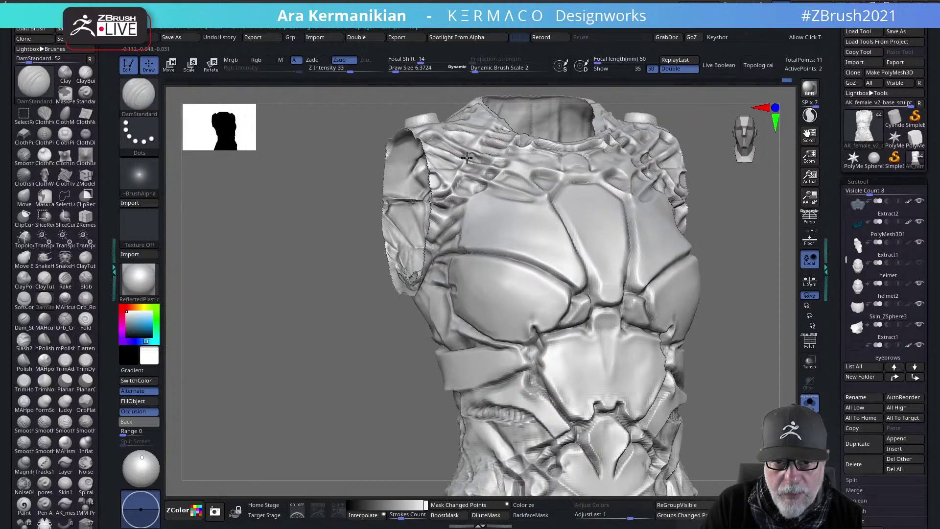
{"action": "key", "text": "shift"}
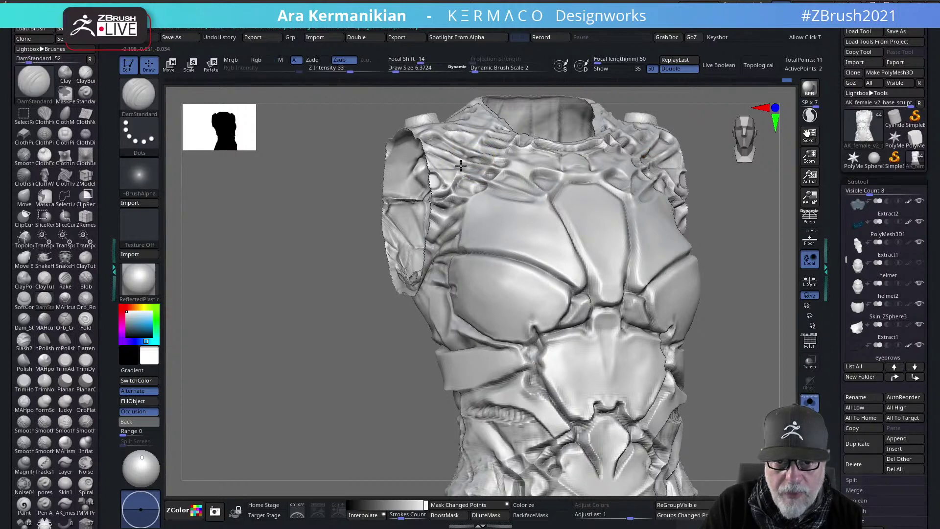
Undo the last stroke and smooth the folds between the shoulder and the upper chest panel
{"action": "left_click_drag", "start_coordinate": [721, 176], "coordinate": [695, 333], "text": "alt"}
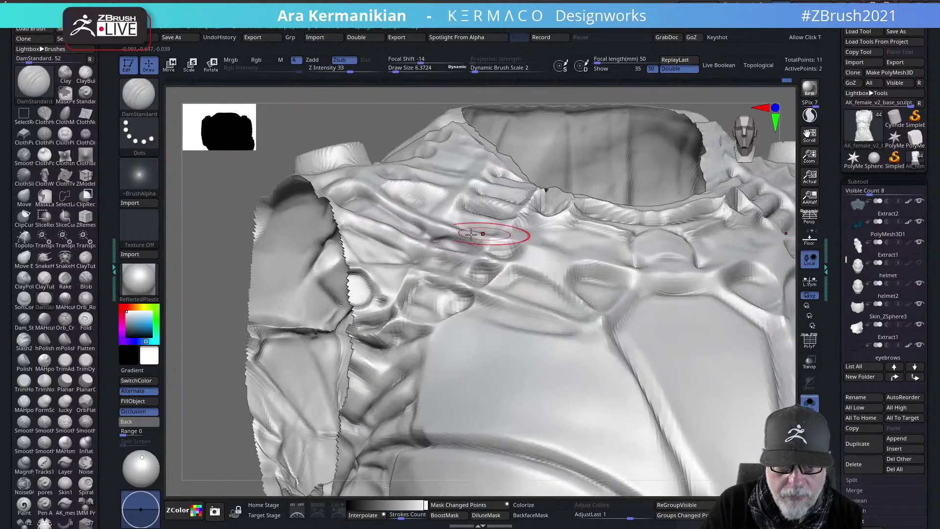
{"action": "key", "text": "ctrl+z"}
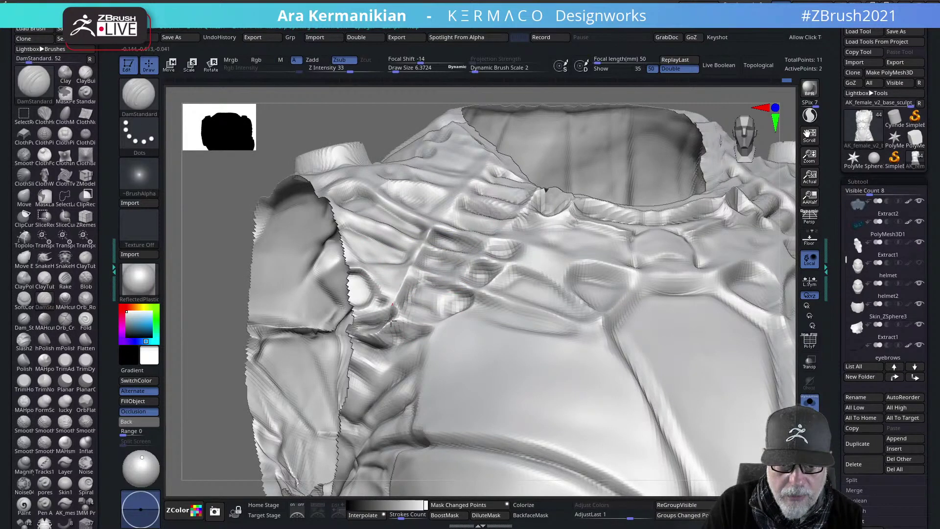
{"action": "mouse_move", "coordinate": [390, 320]}
{"action": "left_mouse_down", "text": "shift"}
{"action": "mouse_move", "coordinate": [398, 294]}
{"action": "mouse_move", "coordinate": [426, 284]}
{"action": "left_mouse_up", "text": "shift"}
{"action": "left_click_drag", "start_coordinate": [425, 296], "coordinate": [457, 311], "text": "shift"}
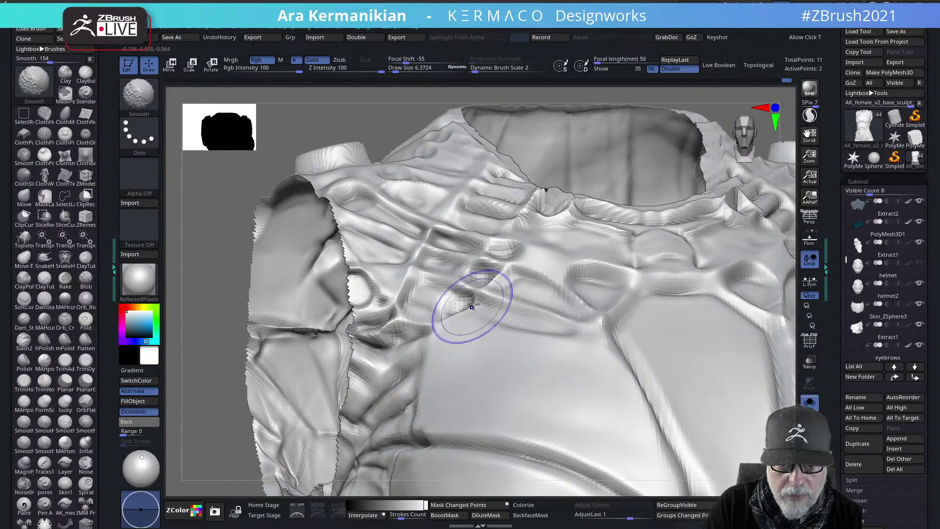
Refine the small hollows at the upper corners of the central chest panel with short DamStandard strokes
{"action": "left_click_drag", "start_coordinate": [735, 112], "coordinate": [400, 157]}
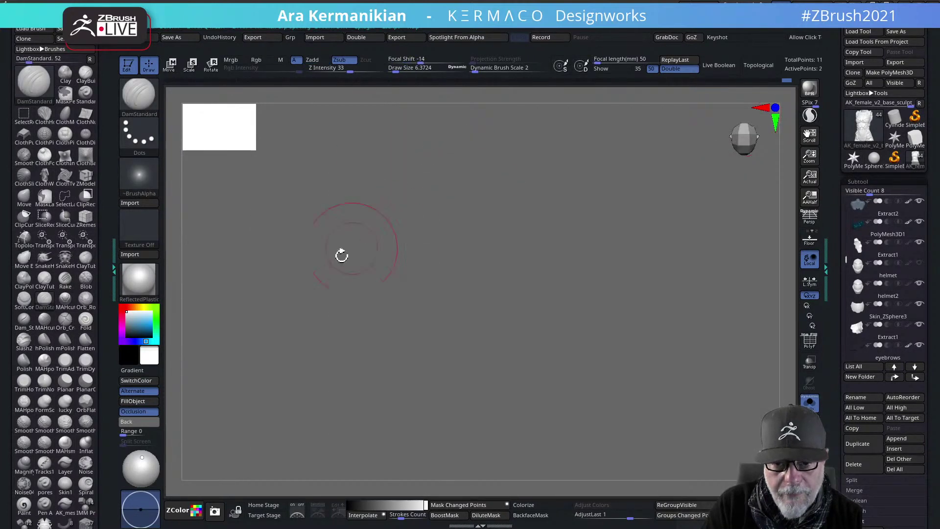
{"action": "key", "text": "f"}
{"action": "mouse_move", "coordinate": [664, 255]}
{"action": "left_mouse_down"}
{"action": "mouse_move", "coordinate": [663, 218]}
{"action": "mouse_move", "coordinate": [662, 233]}
{"action": "left_mouse_up"}
{"action": "left_click_drag", "start_coordinate": [452, 251], "coordinate": [444, 251]}
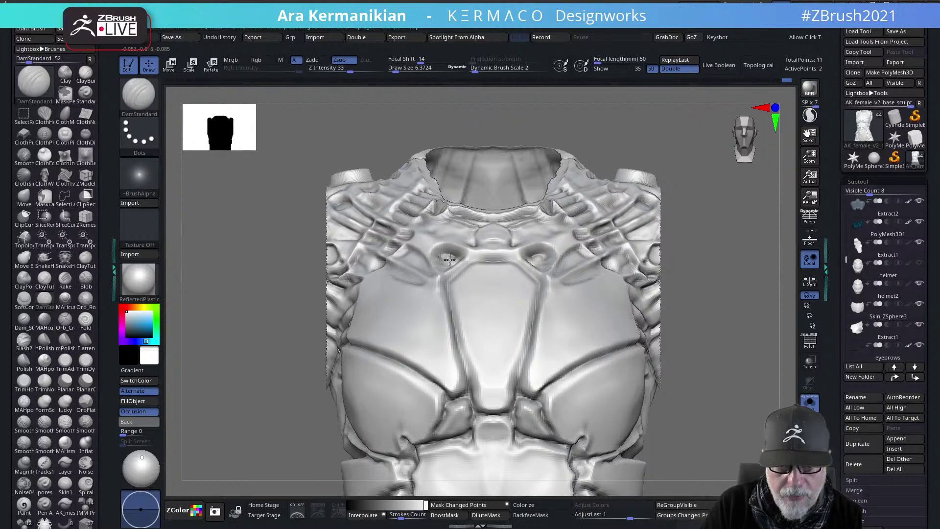
{"action": "left_click_drag", "start_coordinate": [449, 259], "coordinate": [454, 260]}
Smooth the small folds above the upper chest panels and rework the panels' upper outer edge
{"action": "mouse_move", "coordinate": [750, 296]}
{"action": "left_mouse_down", "text": "alt"}
{"action": "mouse_move", "coordinate": [730, 267]}
{"action": "mouse_move", "coordinate": [629, 273]}
{"action": "mouse_move", "coordinate": [536, 248]}
{"action": "left_mouse_up", "text": "alt"}
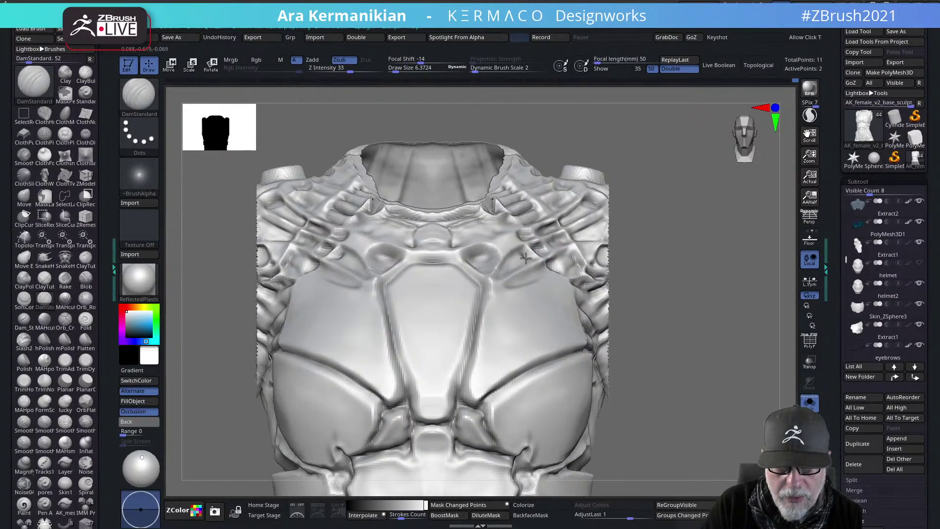
{"action": "mouse_move", "coordinate": [526, 260]}
{"action": "left_mouse_down", "text": "shift"}
{"action": "mouse_move", "coordinate": [499, 256]}
{"action": "mouse_move", "coordinate": [518, 251]}
{"action": "mouse_move", "coordinate": [529, 262]}
{"action": "left_mouse_up", "text": "shift"}
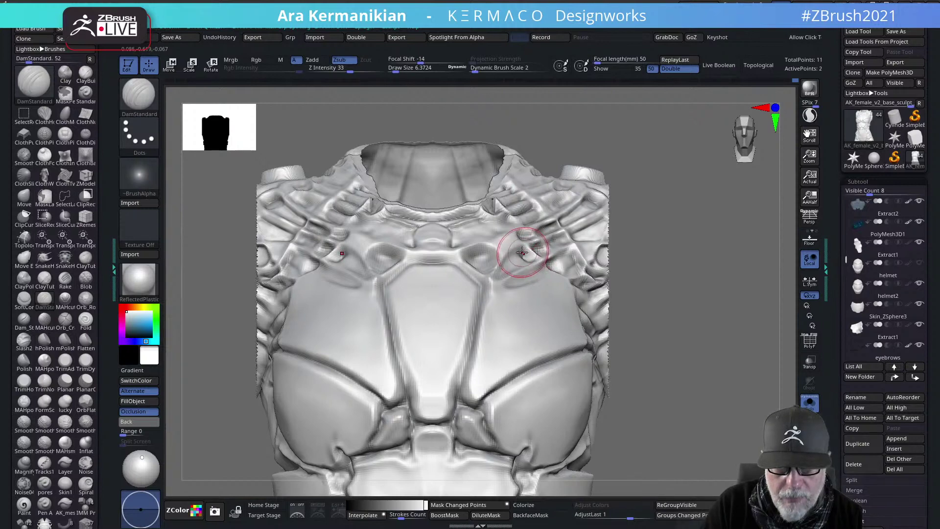
{"action": "mouse_move", "coordinate": [554, 296]}
{"action": "left_mouse_down", "text": "shift"}
{"action": "mouse_move", "coordinate": [541, 278]}
{"action": "mouse_move", "coordinate": [522, 286]}
{"action": "left_mouse_up", "text": "shift"}
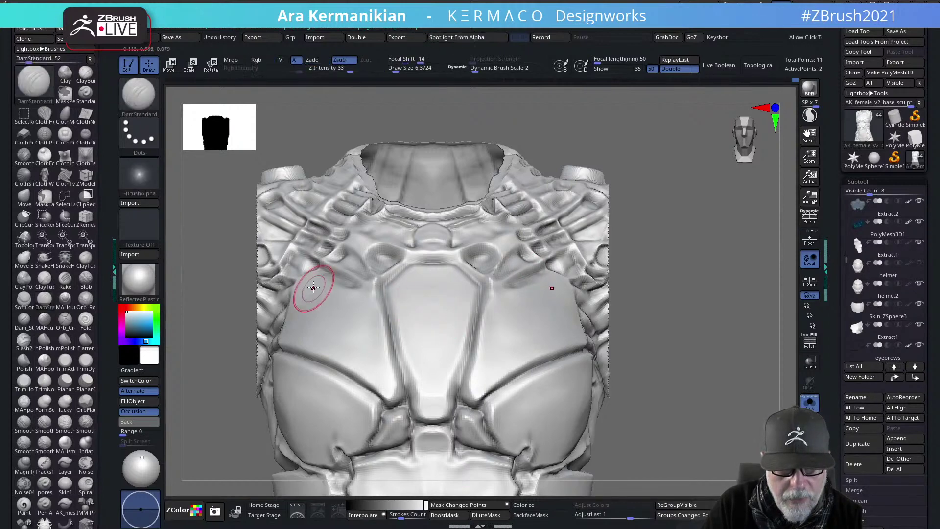
{"action": "mouse_move", "coordinate": [318, 273]}
{"action": "left_mouse_down"}
{"action": "mouse_move", "coordinate": [357, 286]}
{"action": "mouse_move", "coordinate": [368, 282]}
{"action": "mouse_move", "coordinate": [361, 278]}
{"action": "mouse_move", "coordinate": [361, 295]}
{"action": "mouse_move", "coordinate": [377, 289]}
{"action": "mouse_move", "coordinate": [362, 325]}
{"action": "left_mouse_up"}
Deepen the long crease below the torso's side band with DamStandard strokes, extending it towards the back
{"action": "mouse_move", "coordinate": [719, 296]}
{"action": "left_mouse_down", "text": "alt"}
{"action": "mouse_move", "coordinate": [560, 279]}
{"action": "mouse_move", "coordinate": [640, 243]}
{"action": "mouse_move", "coordinate": [651, 270]}
{"action": "mouse_move", "coordinate": [700, 274]}
{"action": "left_mouse_up", "text": "alt"}
{"action": "left_click_drag", "start_coordinate": [445, 300], "coordinate": [502, 283]}
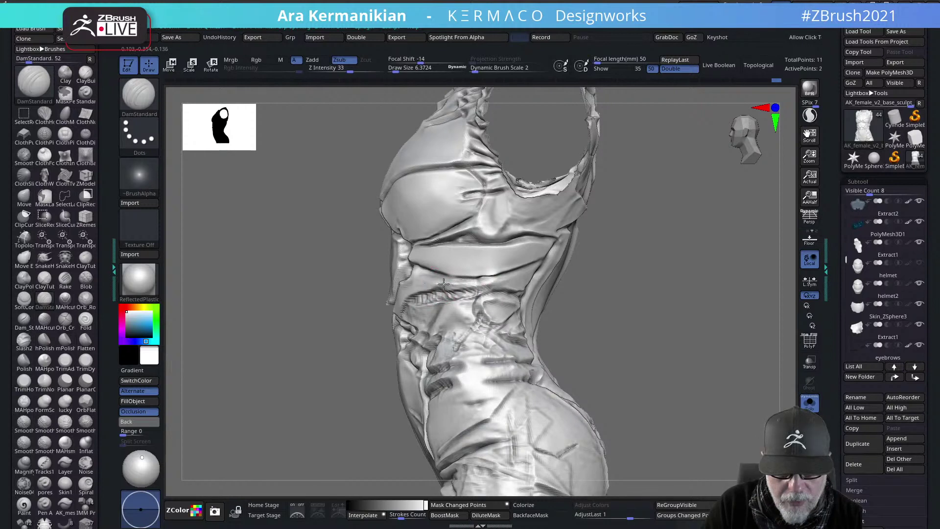
{"action": "mouse_move", "coordinate": [444, 284]}
{"action": "left_mouse_down"}
{"action": "mouse_move", "coordinate": [497, 285]}
{"action": "mouse_move", "coordinate": [456, 293]}
{"action": "mouse_move", "coordinate": [490, 285]}
{"action": "left_mouse_up"}
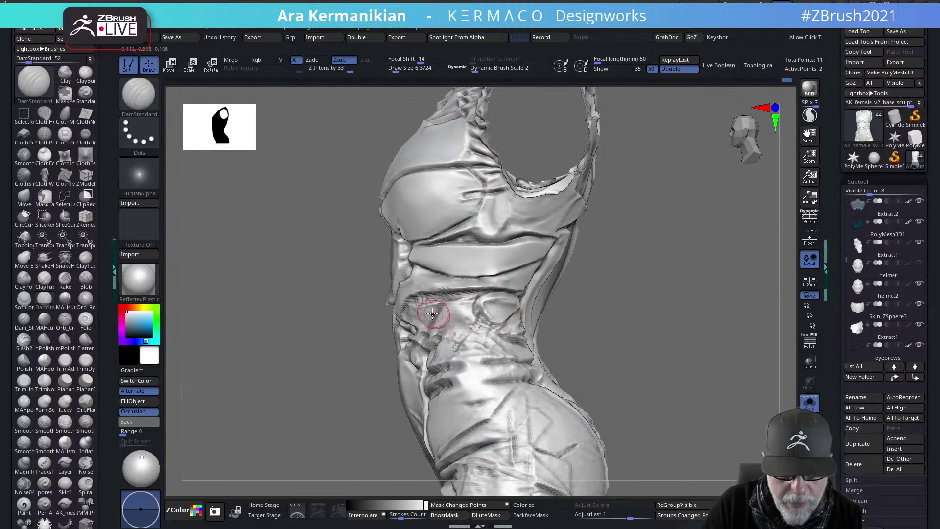
{"action": "left_click_drag", "start_coordinate": [665, 325], "coordinate": [447, 304]}
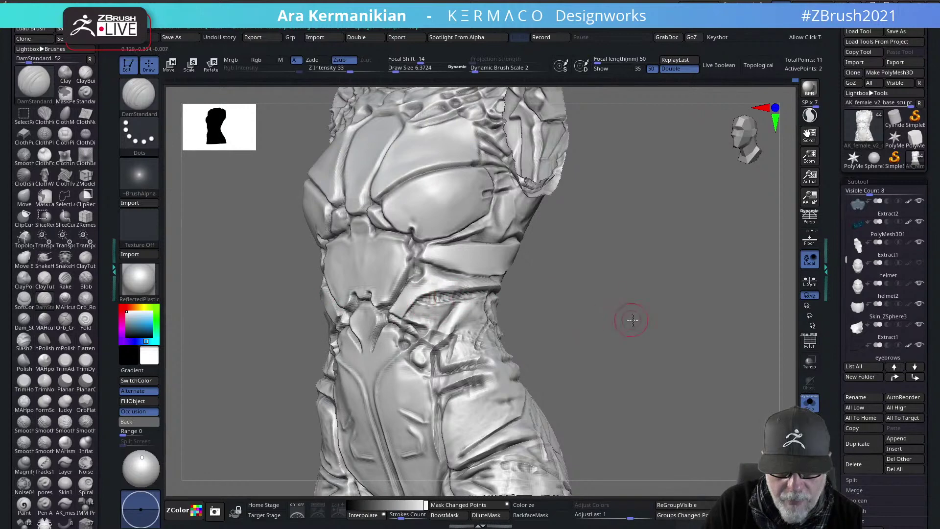
{"action": "left_click_drag", "start_coordinate": [630, 319], "coordinate": [686, 318]}
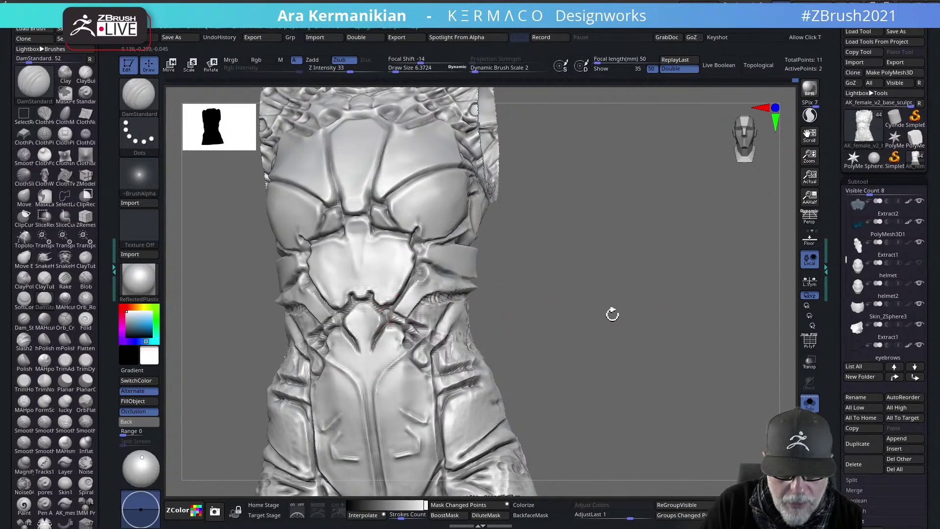
{"action": "left_click_drag", "start_coordinate": [610, 314], "coordinate": [434, 308]}
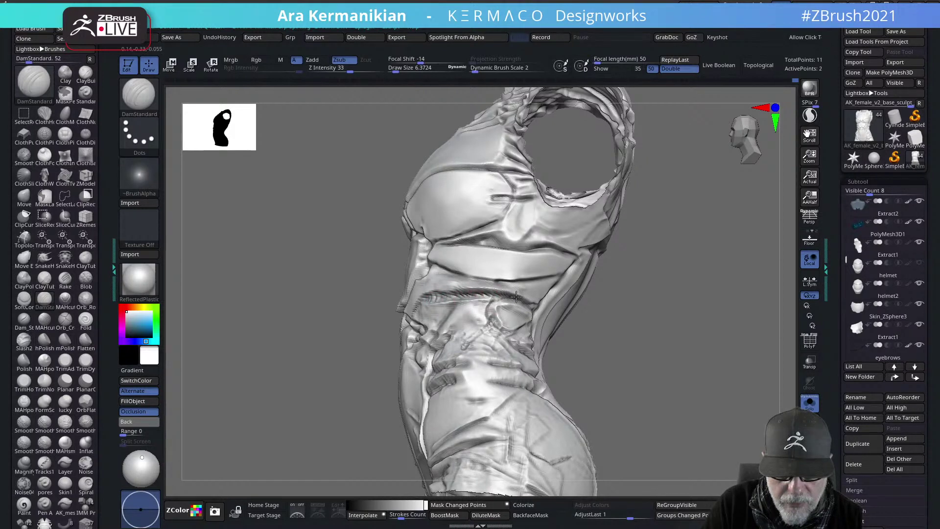
{"action": "left_click_drag", "start_coordinate": [505, 297], "coordinate": [521, 304]}
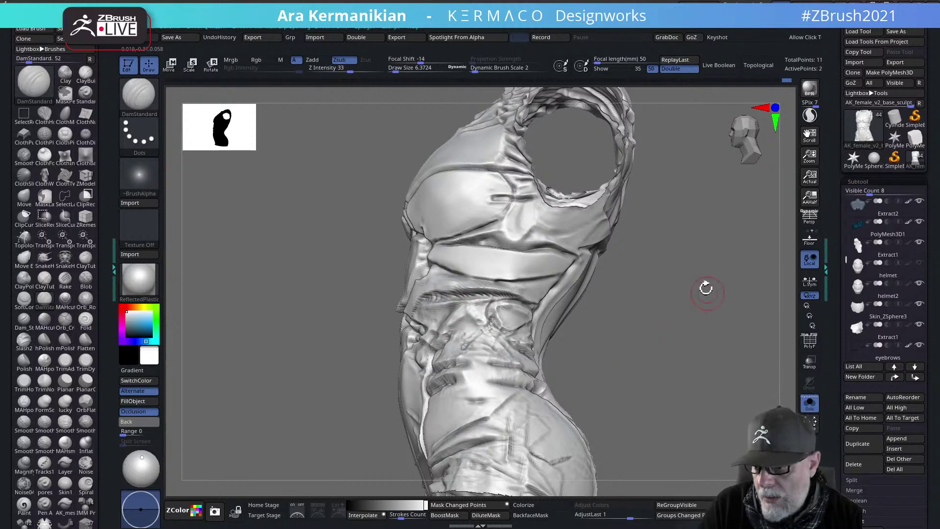
Smooth the small folds beside the lower abdominal plate and recut their creases with short DamStandard strokes
{"action": "left_click_drag", "start_coordinate": [699, 335], "coordinate": [754, 342]}
{"action": "mouse_move", "coordinate": [619, 317]}
{"action": "left_mouse_down", "text": "alt"}
{"action": "mouse_move", "coordinate": [659, 331]}
{"action": "mouse_move", "coordinate": [607, 323]}
{"action": "left_mouse_up", "text": "alt"}
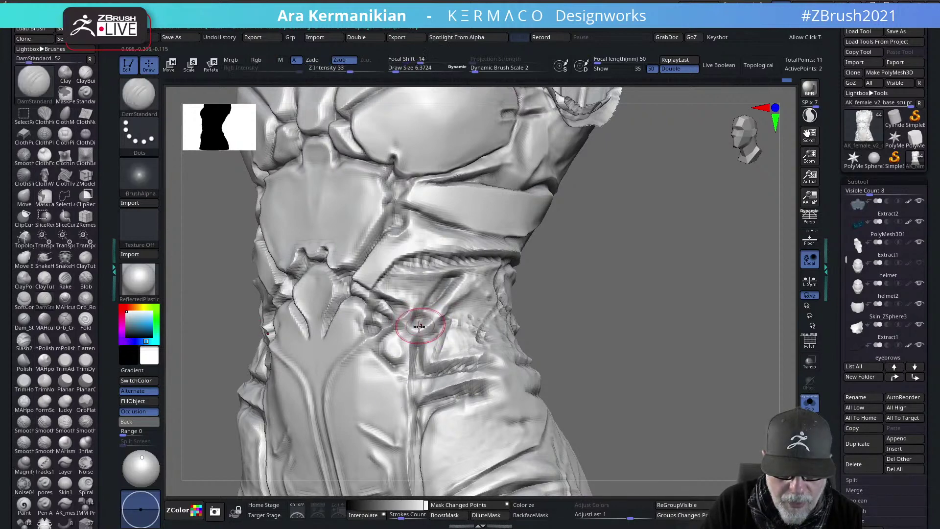
{"action": "mouse_move", "coordinate": [399, 327]}
{"action": "left_mouse_down", "text": "shift"}
{"action": "mouse_move", "coordinate": [383, 326]}
{"action": "mouse_move", "coordinate": [403, 314]}
{"action": "mouse_move", "coordinate": [363, 284]}
{"action": "mouse_move", "coordinate": [377, 292]}
{"action": "left_mouse_up", "text": "shift"}
{"action": "key", "text": "shift"}
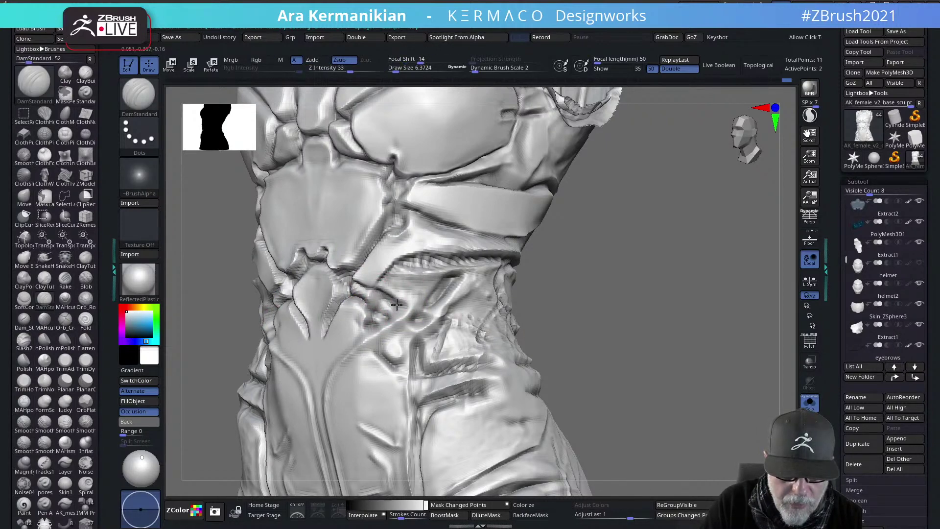
{"action": "mouse_move", "coordinate": [397, 305]}
{"action": "left_mouse_down"}
{"action": "mouse_move", "coordinate": [370, 329]}
{"action": "mouse_move", "coordinate": [409, 294]}
{"action": "mouse_move", "coordinate": [373, 313]}
{"action": "left_mouse_up"}
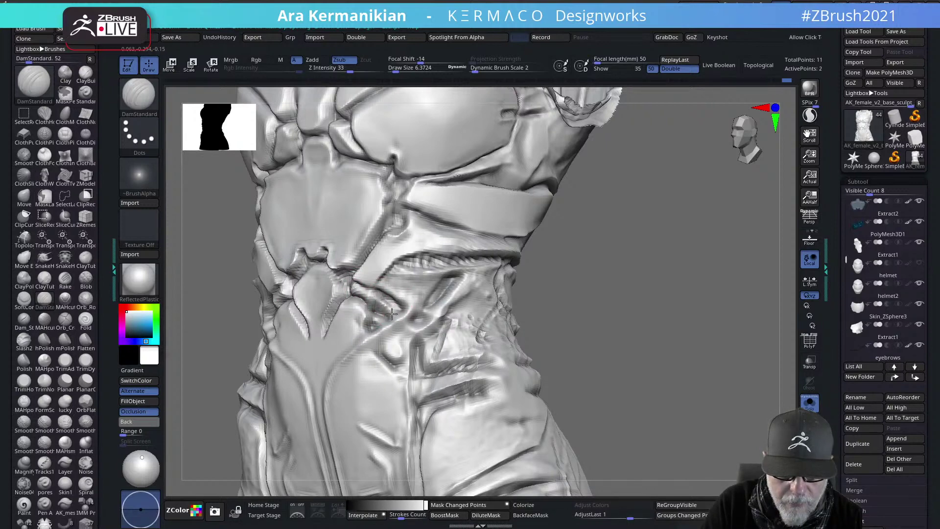
{"action": "mouse_move", "coordinate": [392, 312]}
{"action": "left_mouse_down"}
{"action": "mouse_move", "coordinate": [366, 292]}
{"action": "mouse_move", "coordinate": [391, 308]}
{"action": "left_mouse_up"}
Smooth the edges around the small diamond-shaped plate at the front of the waist
{"action": "mouse_move", "coordinate": [670, 328]}
{"action": "left_mouse_down", "text": "alt"}
{"action": "mouse_move", "coordinate": [614, 319]}
{"action": "mouse_move", "coordinate": [694, 292]}
{"action": "mouse_move", "coordinate": [740, 309]}
{"action": "mouse_move", "coordinate": [587, 281]}
{"action": "left_mouse_up", "text": "alt"}
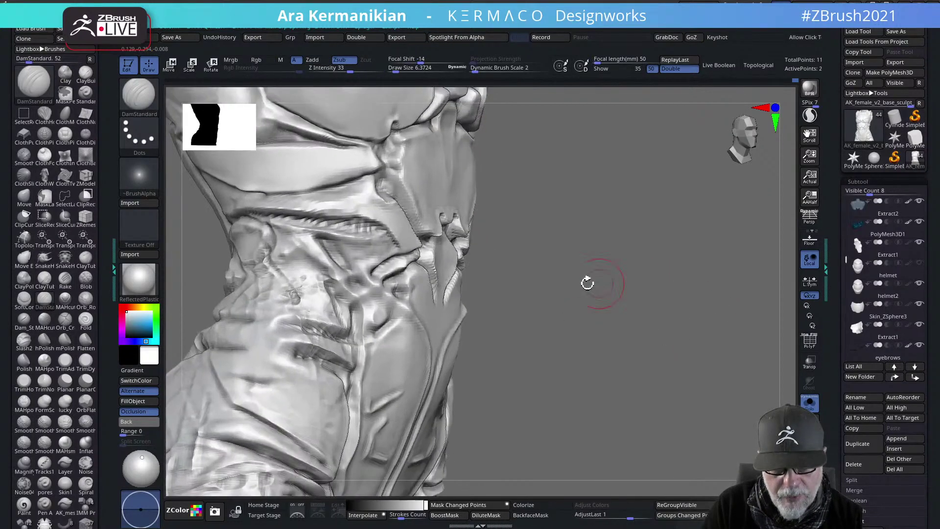
{"action": "mouse_move", "coordinate": [435, 279]}
{"action": "left_mouse_down", "text": "shift"}
{"action": "mouse_move", "coordinate": [443, 286]}
{"action": "mouse_move", "coordinate": [435, 283]}
{"action": "left_mouse_up", "text": "shift"}
{"action": "left_click_drag", "start_coordinate": [710, 301], "coordinate": [607, 294]}
{"action": "left_click_drag", "start_coordinate": [434, 236], "coordinate": [439, 231], "text": "shift"}
{"action": "left_click_drag", "start_coordinate": [713, 261], "coordinate": [628, 261], "text": "alt"}
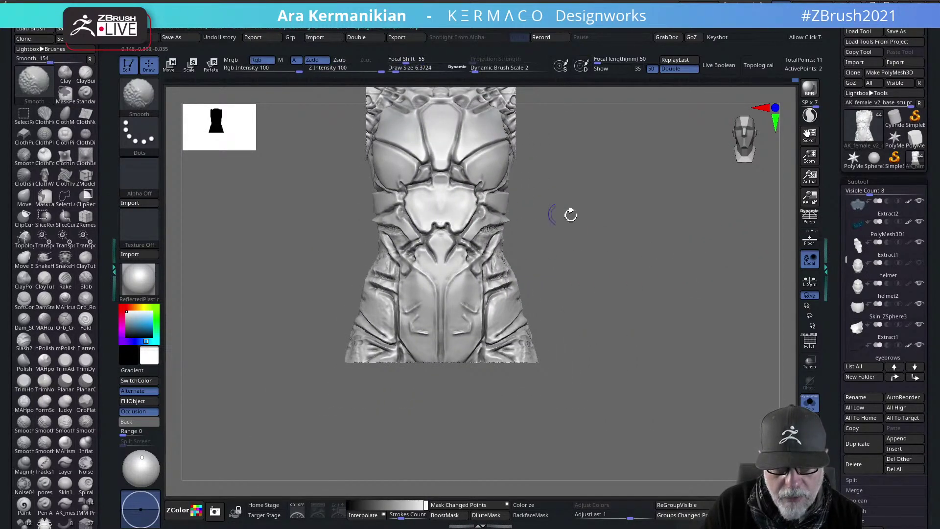
Carve two mirrored grooves down the middle of the large abdominal plate and smooth around them
{"action": "mouse_move", "coordinate": [572, 218]}
{"action": "right_mouse_down", "text": "ctrl"}
{"action": "mouse_move", "coordinate": [676, 262]}
{"action": "mouse_move", "coordinate": [496, 143]}
{"action": "right_mouse_up", "text": "ctrl"}
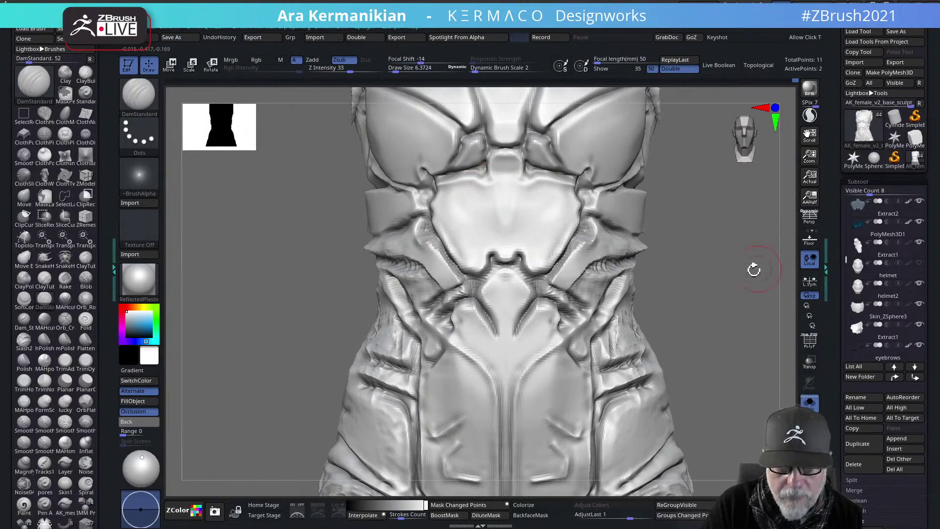
{"action": "left_click_drag", "start_coordinate": [754, 268], "coordinate": [694, 322], "text": "alt"}
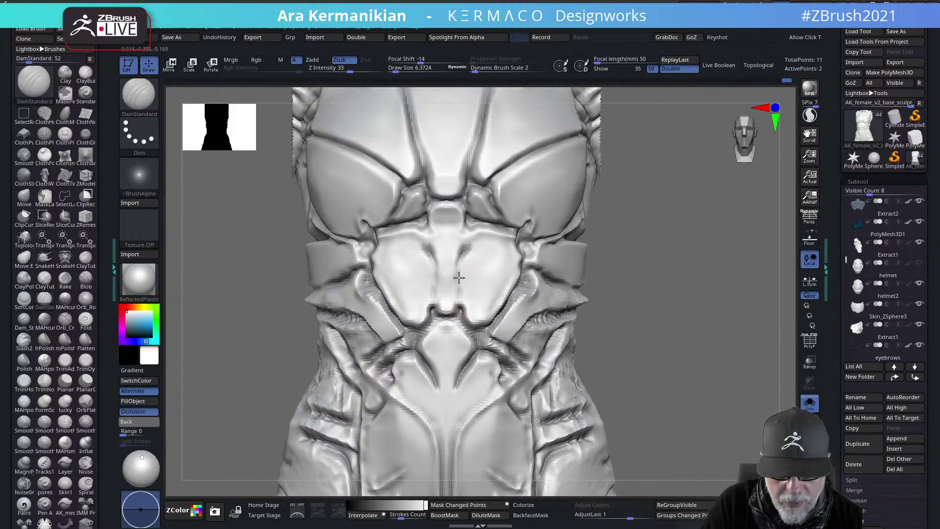
{"action": "left_click_drag", "start_coordinate": [465, 250], "coordinate": [456, 301]}
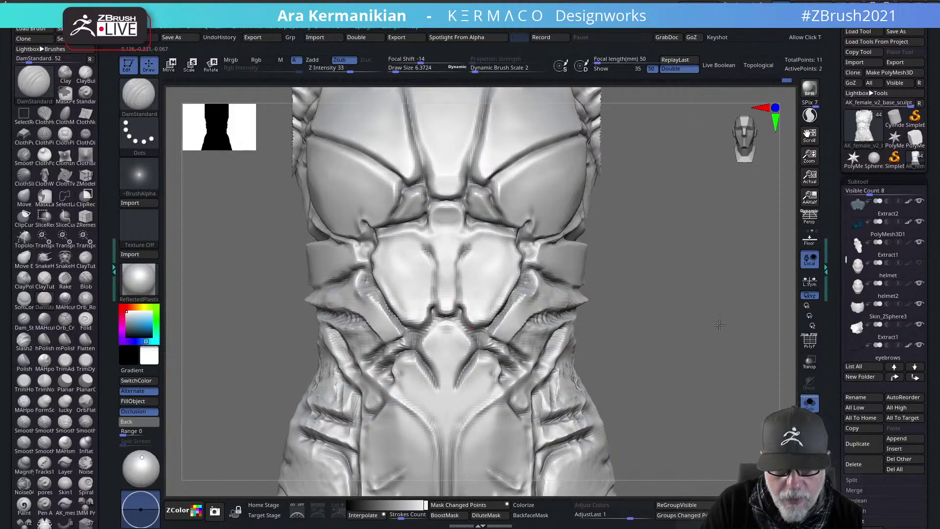
{"action": "right_click_drag", "start_coordinate": [720, 324], "coordinate": [719, 306], "text": "ctrl"}
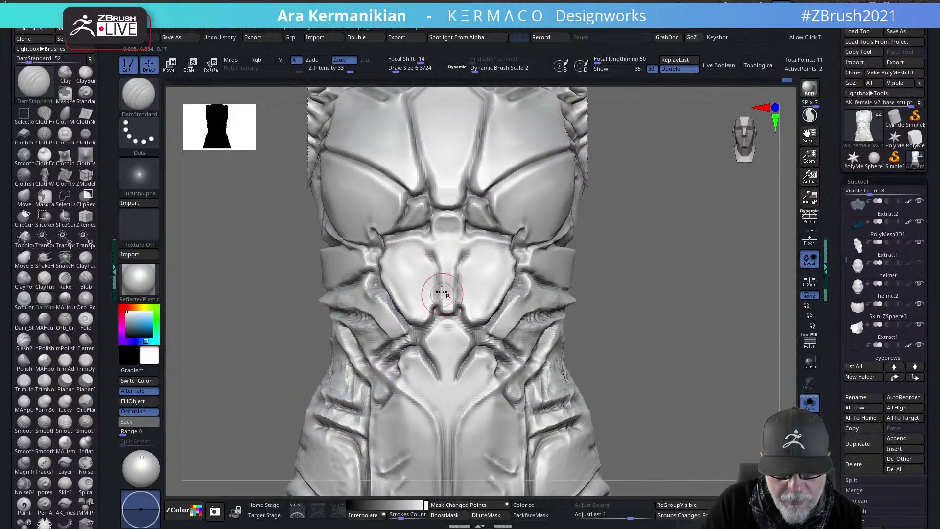
{"action": "left_click_drag", "start_coordinate": [445, 309], "coordinate": [430, 267], "text": "shift"}
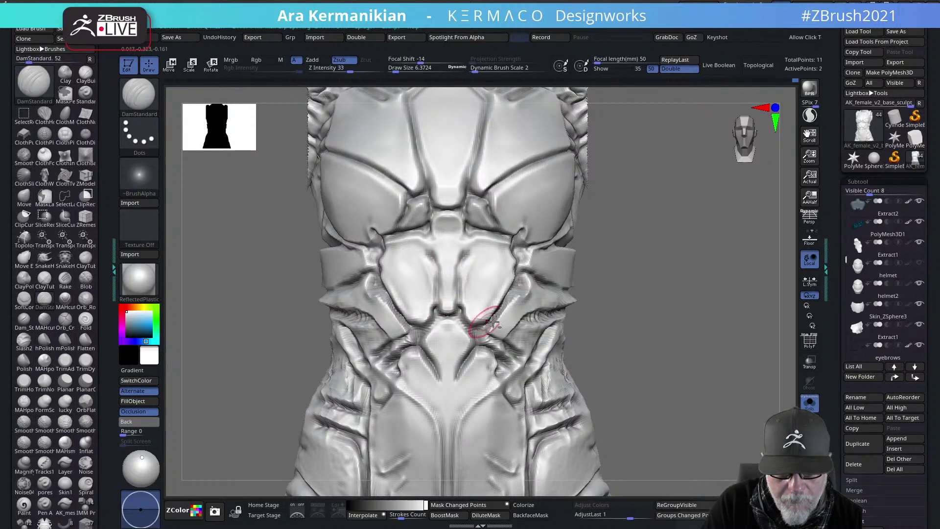
{"action": "left_click_drag", "start_coordinate": [467, 268], "coordinate": [476, 356], "text": "shift"}
{"action": "right_click_drag", "start_coordinate": [679, 337], "coordinate": [623, 330], "text": "ctrl"}
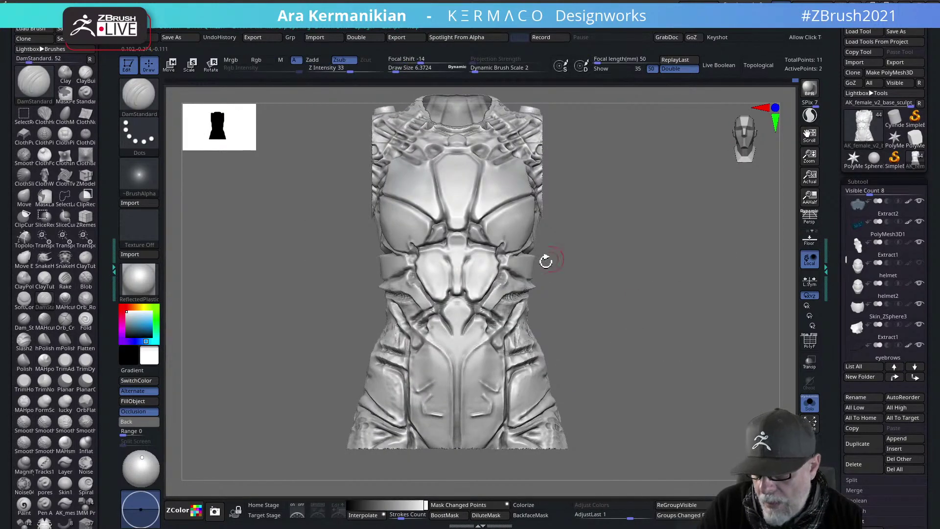
Undo the downward extension of the abdominal grooves and smooth the diamond-shaped plate below, accepting removal of the newer undo entries
{"action": "mouse_move", "coordinate": [703, 318]}
{"action": "left_mouse_down"}
{"action": "mouse_move", "coordinate": [709, 325]}
{"action": "mouse_move", "coordinate": [676, 293]}
{"action": "mouse_move", "coordinate": [658, 298]}
{"action": "mouse_move", "coordinate": [680, 279]}
{"action": "mouse_move", "coordinate": [676, 339]}
{"action": "mouse_move", "coordinate": [655, 307]}
{"action": "mouse_move", "coordinate": [665, 302]}
{"action": "left_mouse_up"}
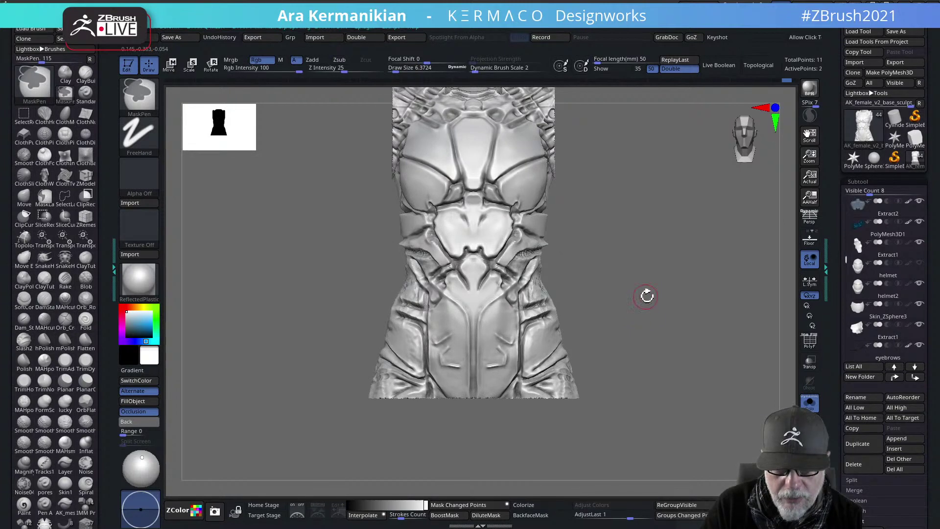
{"action": "mouse_move", "coordinate": [665, 350]}
{"action": "left_mouse_down", "text": "alt"}
{"action": "mouse_move", "coordinate": [663, 318]}
{"action": "mouse_move", "coordinate": [652, 311]}
{"action": "left_mouse_up", "text": "alt"}
{"action": "left_click_drag", "start_coordinate": [467, 236], "coordinate": [474, 230], "text": "shift"}
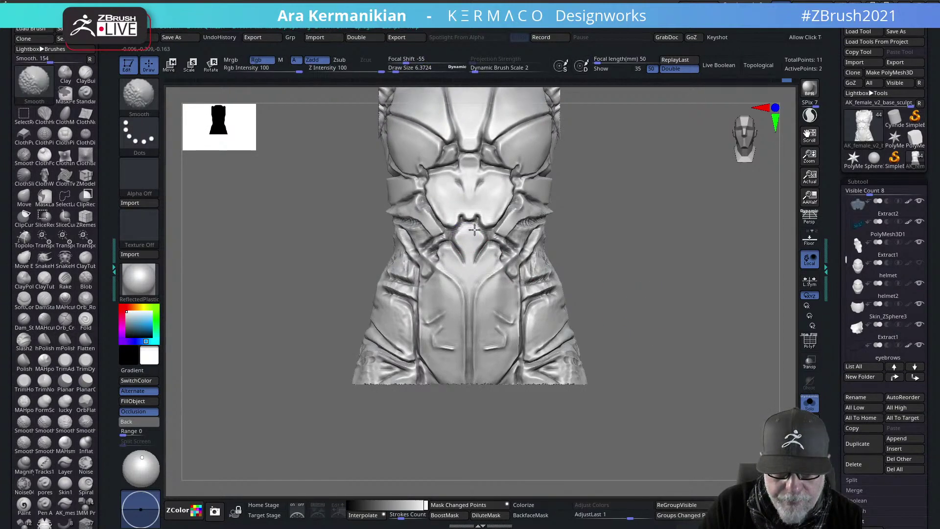
{"action": "left_click", "coordinate": [475, 230], "text": "shift"}
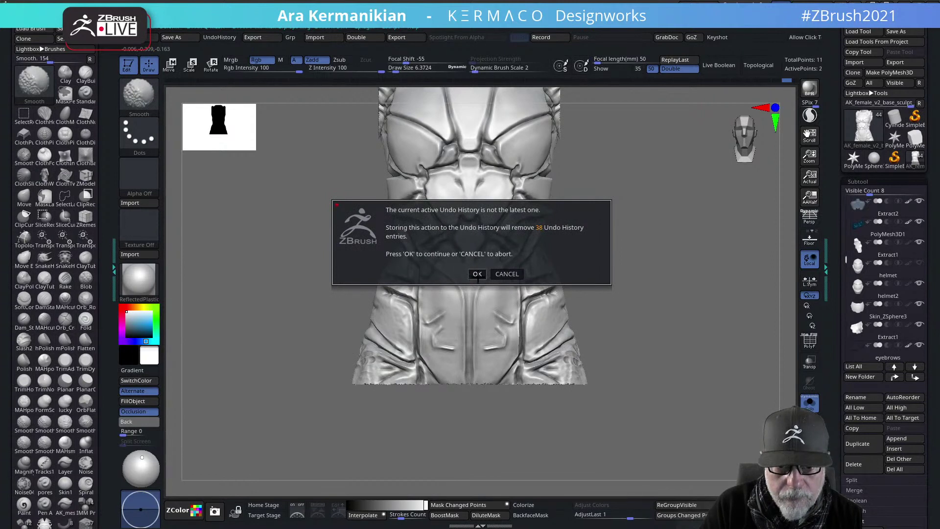
{"action": "left_click", "coordinate": [477, 274]}
Delete the torso's stored undo history
{"action": "mouse_move", "coordinate": [648, 247]}
{"action": "left_mouse_down"}
{"action": "mouse_move", "coordinate": [652, 269]}
{"action": "mouse_move", "coordinate": [694, 263]}
{"action": "left_mouse_up"}
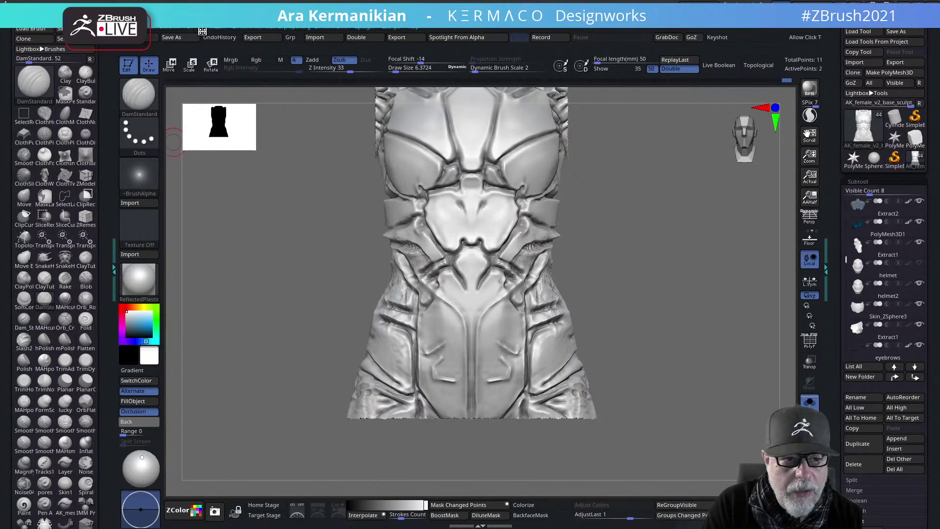
{"action": "left_click", "coordinate": [286, 29]}
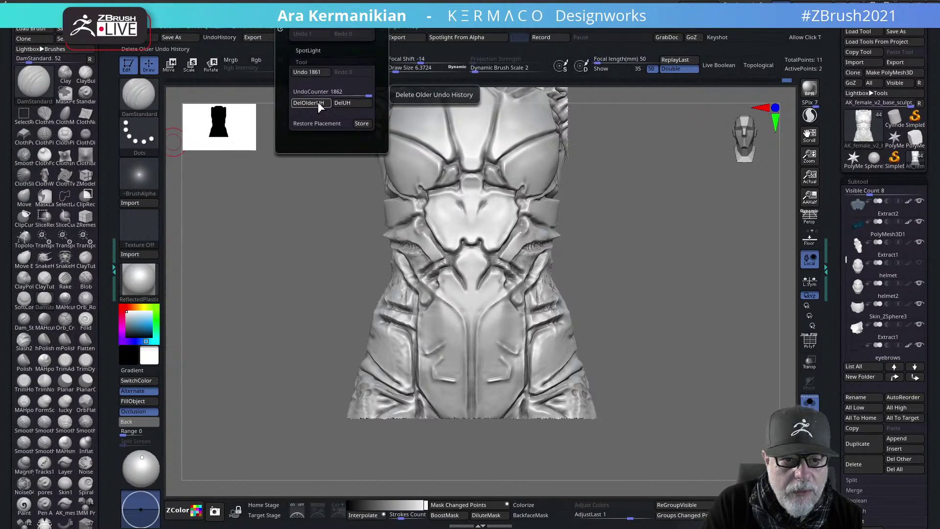
{"action": "left_click", "coordinate": [339, 103]}
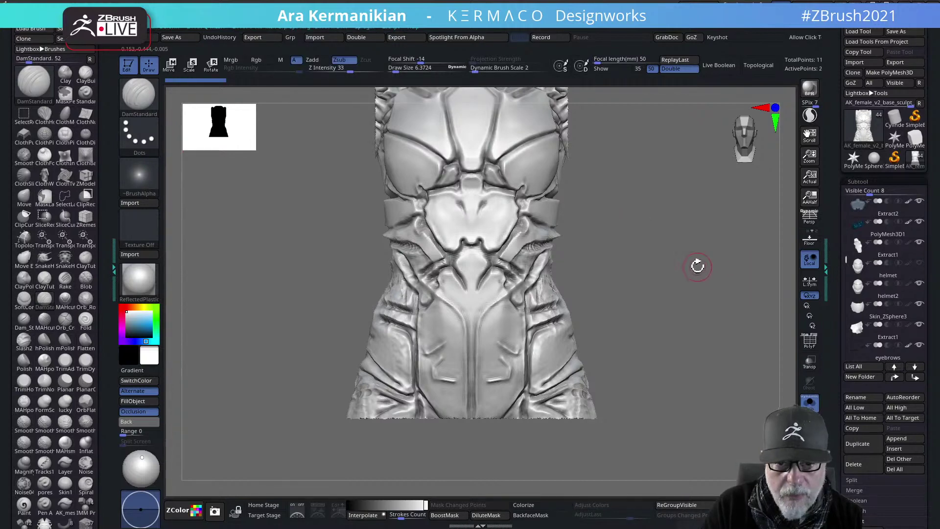
Smooth the strap surface beside the outer edge of the large abdominal plate
{"action": "mouse_move", "coordinate": [684, 263]}
{"action": "left_mouse_down", "text": "alt"}
{"action": "mouse_move", "coordinate": [654, 273]}
{"action": "mouse_move", "coordinate": [636, 251]}
{"action": "mouse_move", "coordinate": [553, 211]}
{"action": "left_mouse_up", "text": "alt"}
{"action": "mouse_move", "coordinate": [483, 207]}
{"action": "left_mouse_down", "text": "shift"}
{"action": "mouse_move", "coordinate": [513, 208]}
{"action": "mouse_move", "coordinate": [539, 193]}
{"action": "mouse_move", "coordinate": [502, 207]}
{"action": "left_mouse_up", "text": "shift"}
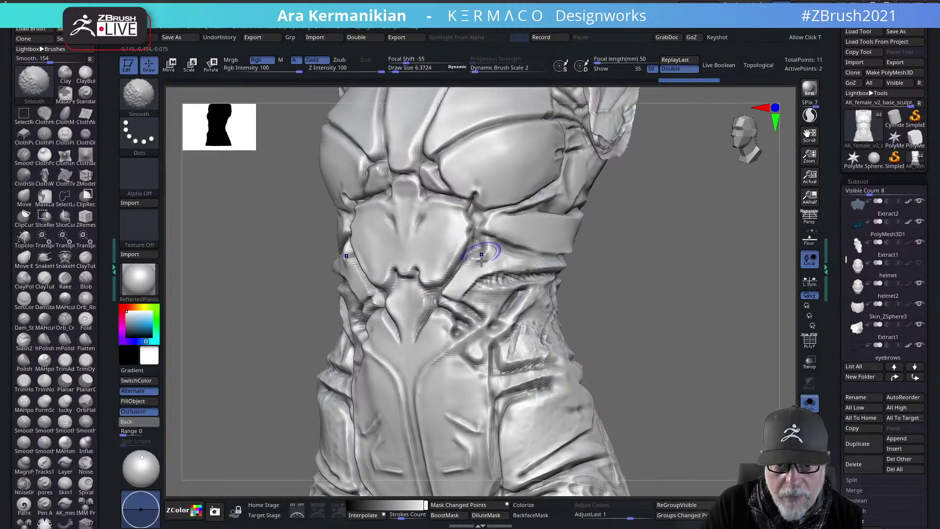
{"action": "mouse_move", "coordinate": [588, 259]}
{"action": "left_mouse_down", "text": "alt"}
{"action": "mouse_move", "coordinate": [604, 289]}
{"action": "mouse_move", "coordinate": [686, 296]}
{"action": "mouse_move", "coordinate": [662, 252]}
{"action": "mouse_move", "coordinate": [670, 242]}
{"action": "mouse_move", "coordinate": [623, 227]}
{"action": "mouse_move", "coordinate": [633, 256]}
{"action": "left_mouse_up", "text": "alt"}
Carve diagonal creases around the small oval panel on the side of the waist and define the folds beneath it
{"action": "mouse_move", "coordinate": [470, 284]}
{"action": "left_mouse_down"}
{"action": "mouse_move", "coordinate": [478, 288]}
{"action": "mouse_move", "coordinate": [458, 316]}
{"action": "mouse_move", "coordinate": [471, 280]}
{"action": "left_mouse_up"}
{"action": "left_click_drag", "start_coordinate": [470, 278], "coordinate": [486, 308]}
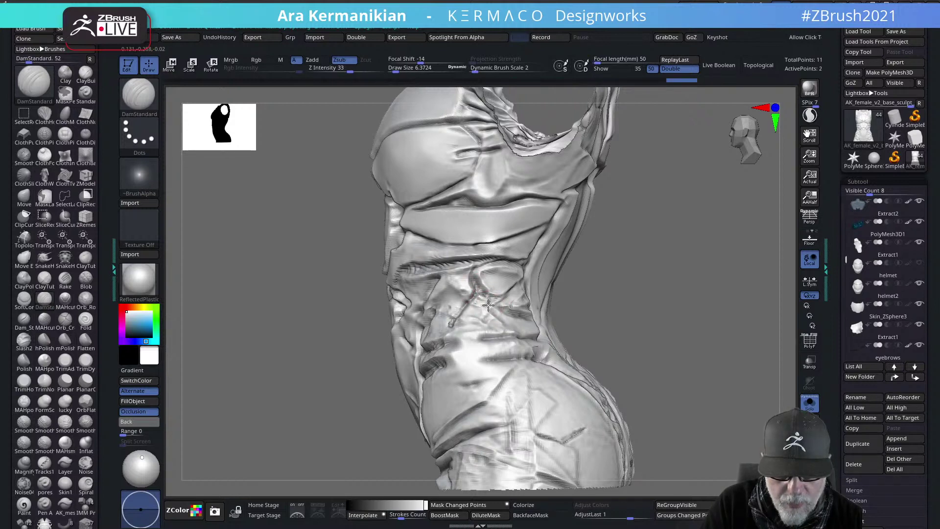
{"action": "mouse_move", "coordinate": [508, 309]}
{"action": "left_mouse_down"}
{"action": "mouse_move", "coordinate": [495, 321]}
{"action": "mouse_move", "coordinate": [489, 297]}
{"action": "mouse_move", "coordinate": [499, 314]}
{"action": "mouse_move", "coordinate": [460, 328]}
{"action": "left_mouse_up"}
{"action": "key", "text": "ctrl+shift+z"}
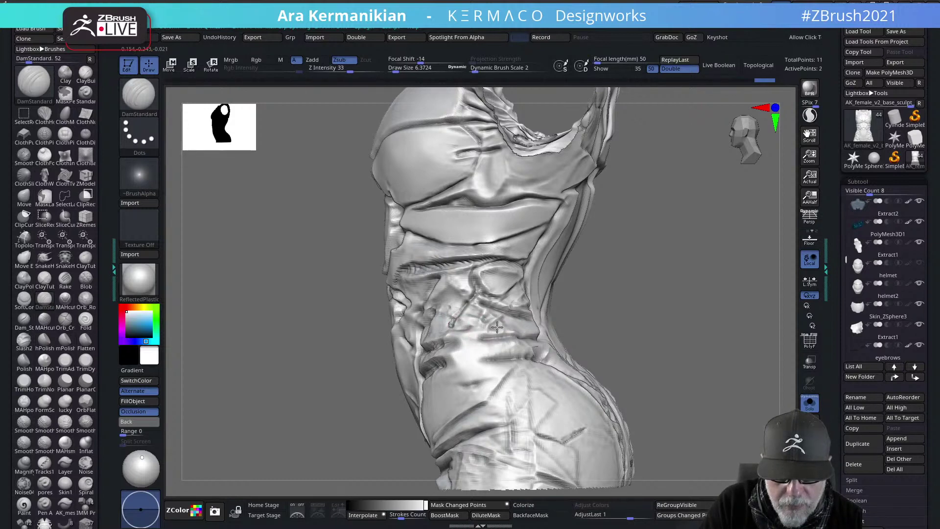
{"action": "mouse_move", "coordinate": [483, 339]}
{"action": "left_mouse_down"}
{"action": "mouse_move", "coordinate": [527, 332]}
{"action": "mouse_move", "coordinate": [542, 365]}
{"action": "left_mouse_up"}
Undo the last three strokes and rework the fold above the hip where it meets the back panel
{"action": "left_click_drag", "start_coordinate": [632, 279], "coordinate": [600, 208], "text": "alt"}
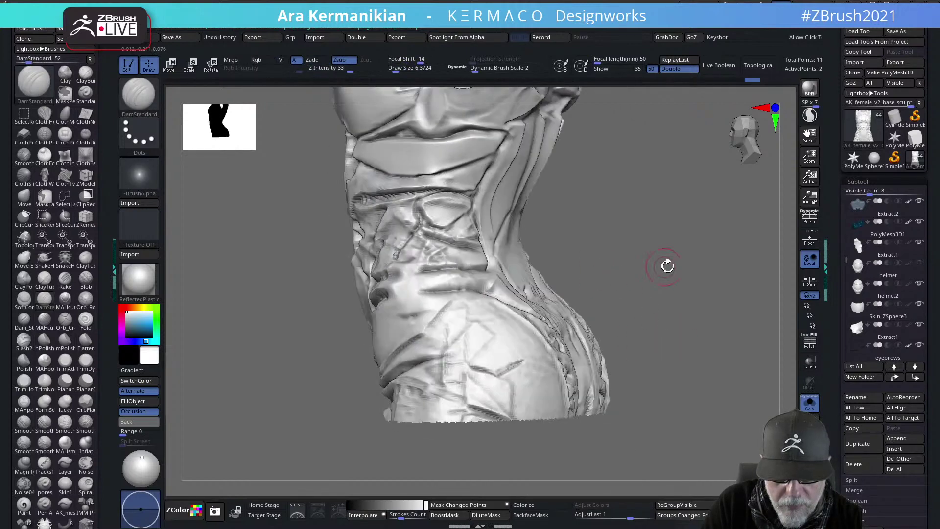
{"action": "left_click_drag", "start_coordinate": [667, 265], "coordinate": [607, 292]}
{"action": "key", "text": "ctrl+z"}
{"action": "key", "text": "ctrl+z"}
{"action": "key", "text": "ctrl+z"}
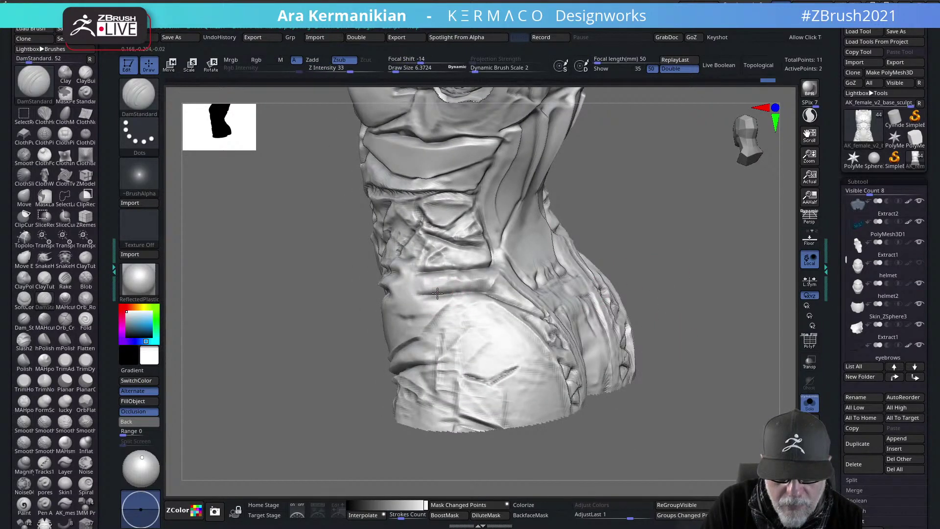
{"action": "left_click_drag", "start_coordinate": [491, 289], "coordinate": [497, 297]}
Deepen the lower triangular openings of the lacing on the back of the hips with short DamStandard strokes
{"action": "left_click_drag", "start_coordinate": [745, 289], "coordinate": [666, 291]}
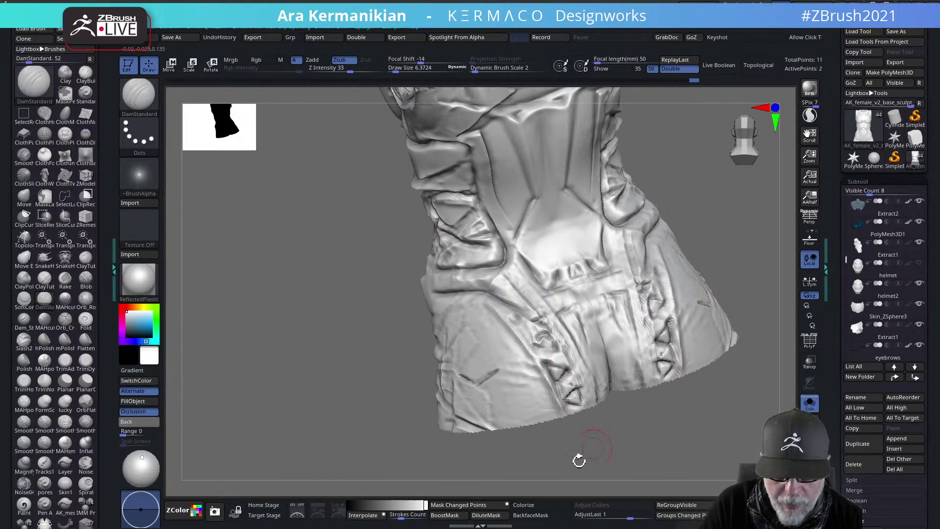
{"action": "mouse_move", "coordinate": [579, 457]}
{"action": "left_mouse_down"}
{"action": "mouse_move", "coordinate": [592, 445]}
{"action": "mouse_move", "coordinate": [489, 409]}
{"action": "mouse_move", "coordinate": [498, 349]}
{"action": "mouse_move", "coordinate": [545, 395]}
{"action": "mouse_move", "coordinate": [441, 309]}
{"action": "left_mouse_up"}
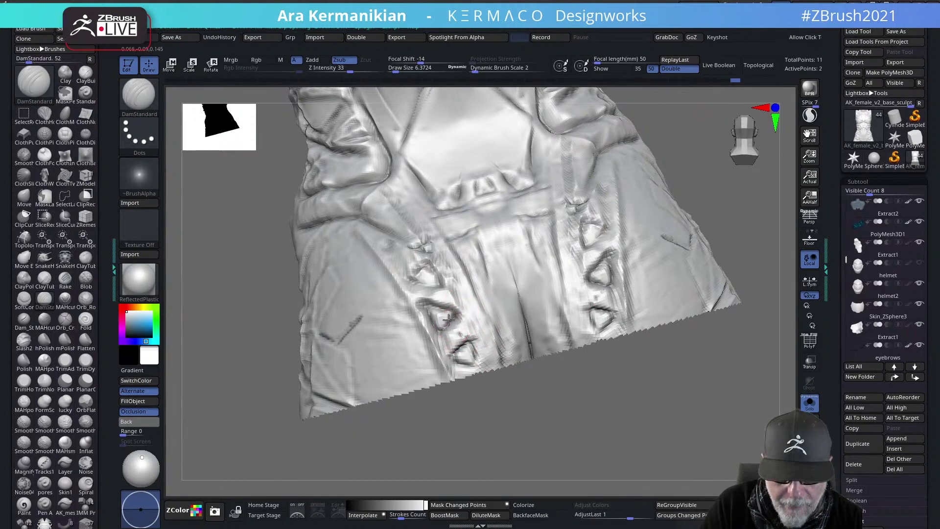
{"action": "left_click_drag", "start_coordinate": [433, 319], "coordinate": [440, 316]}
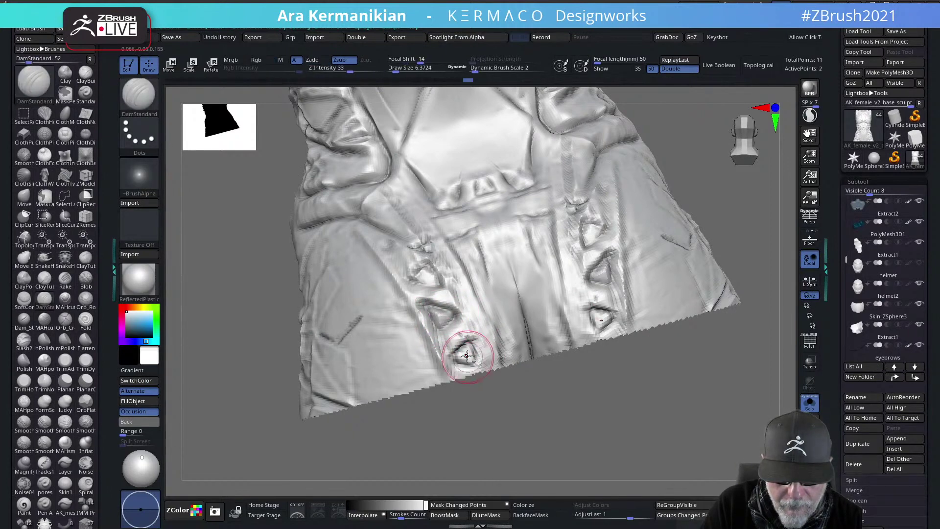
{"action": "mouse_move", "coordinate": [468, 355]}
{"action": "left_mouse_down"}
{"action": "mouse_move", "coordinate": [461, 351]}
{"action": "mouse_move", "coordinate": [471, 356]}
{"action": "left_mouse_up"}
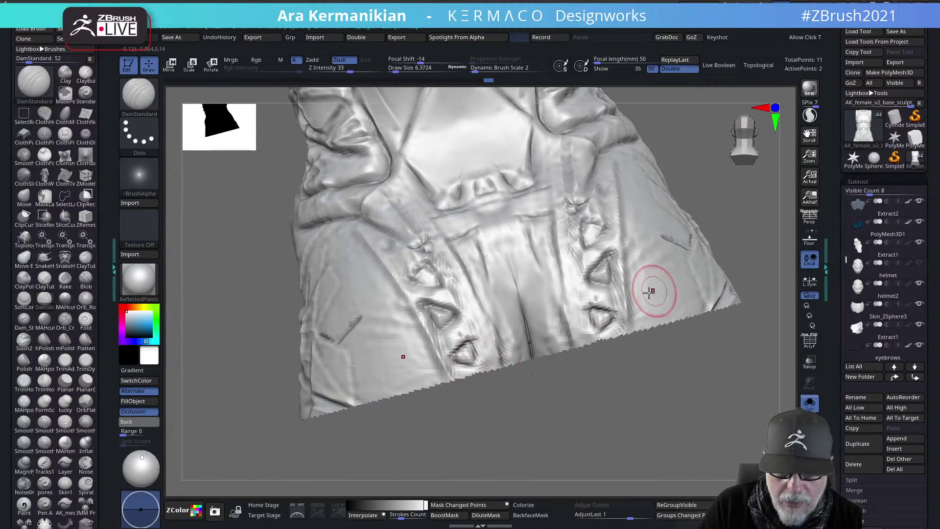
Carve the upper ends of the paired vertical panels under the lower-back band and define the band's edge with DamStandard
{"action": "left_click_drag", "start_coordinate": [733, 171], "coordinate": [590, 239]}
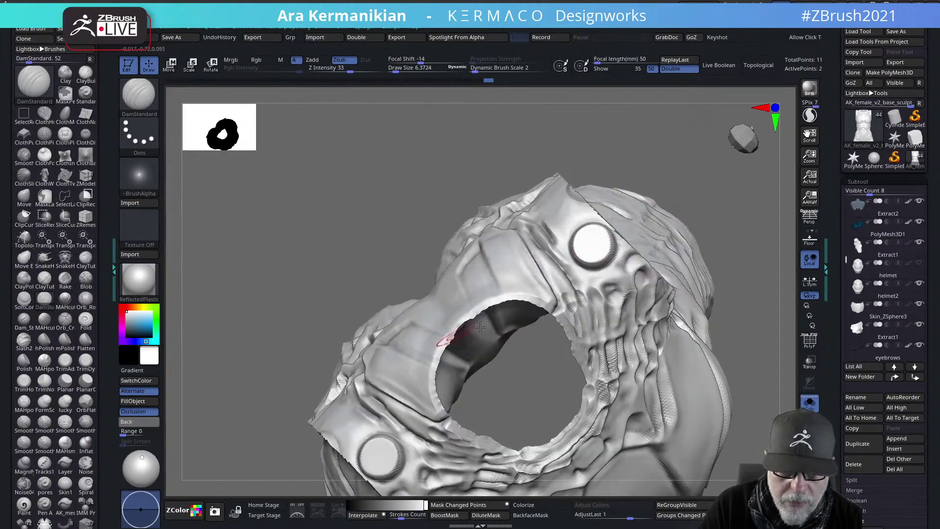
{"action": "mouse_move", "coordinate": [782, 242]}
{"action": "left_mouse_down"}
{"action": "mouse_move", "coordinate": [751, 168]}
{"action": "mouse_move", "coordinate": [538, 319]}
{"action": "mouse_move", "coordinate": [445, 365]}
{"action": "mouse_move", "coordinate": [401, 457]}
{"action": "mouse_move", "coordinate": [416, 391]}
{"action": "left_mouse_up"}
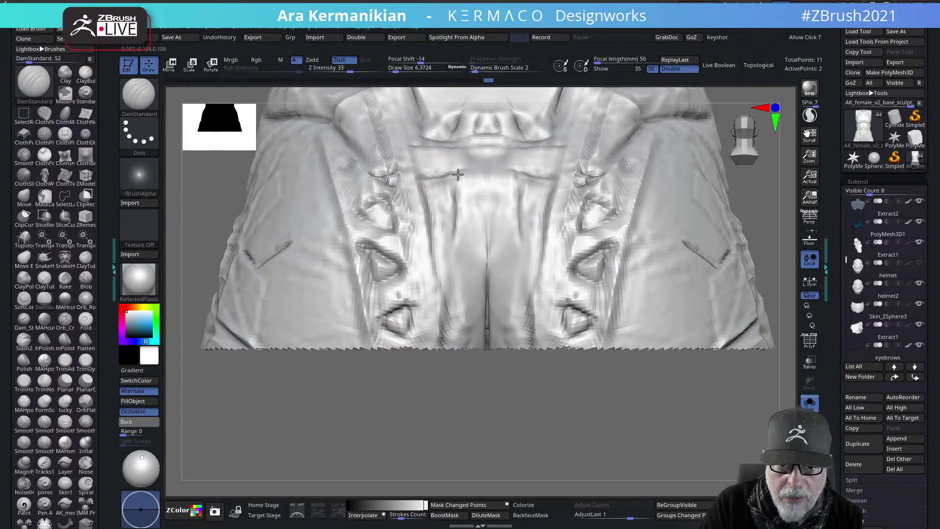
{"action": "left_click_drag", "start_coordinate": [455, 177], "coordinate": [456, 215]}
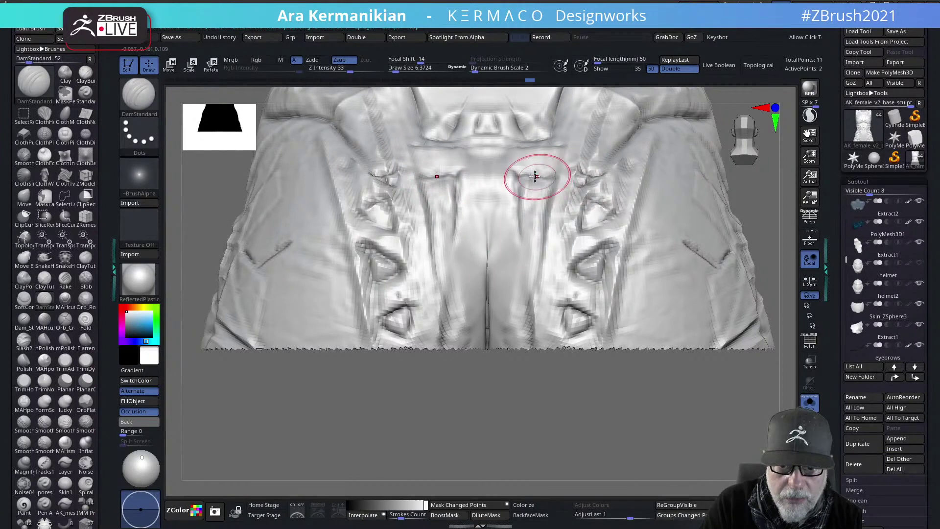
{"action": "mouse_move", "coordinate": [555, 177]}
{"action": "left_mouse_down"}
{"action": "mouse_move", "coordinate": [544, 217]}
{"action": "mouse_move", "coordinate": [547, 208]}
{"action": "left_mouse_up"}
{"action": "mouse_move", "coordinate": [514, 145]}
{"action": "left_mouse_down"}
{"action": "mouse_move", "coordinate": [551, 147]}
{"action": "mouse_move", "coordinate": [411, 146]}
{"action": "left_mouse_up"}
Deepen the crease along the inner edge of the lacing, and flatten the adjoining strap with hPolish
{"action": "left_click_drag", "start_coordinate": [754, 209], "coordinate": [564, 274], "text": "alt"}
{"action": "mouse_move", "coordinate": [564, 274]}
{"action": "left_mouse_down"}
{"action": "mouse_move", "coordinate": [579, 272]}
{"action": "mouse_move", "coordinate": [606, 182]}
{"action": "mouse_move", "coordinate": [387, 157]}
{"action": "mouse_move", "coordinate": [654, 256]}
{"action": "mouse_move", "coordinate": [315, 140]}
{"action": "mouse_move", "coordinate": [377, 122]}
{"action": "mouse_move", "coordinate": [446, 119]}
{"action": "mouse_move", "coordinate": [364, 119]}
{"action": "mouse_move", "coordinate": [424, 118]}
{"action": "mouse_move", "coordinate": [493, 180]}
{"action": "left_mouse_up"}
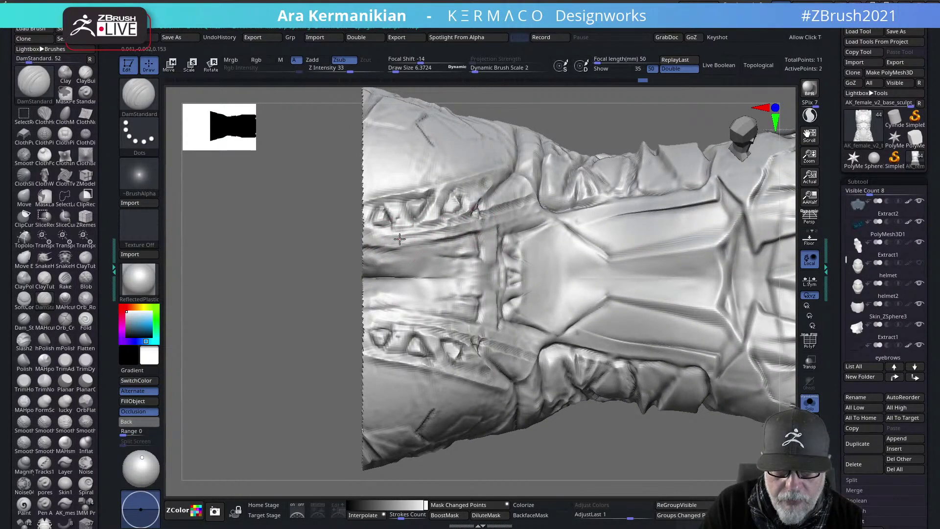
{"action": "mouse_move", "coordinate": [484, 224]}
{"action": "left_mouse_down"}
{"action": "mouse_move", "coordinate": [432, 235]}
{"action": "mouse_move", "coordinate": [455, 242]}
{"action": "left_mouse_up"}
{"action": "right_click", "coordinate": [441, 247]}
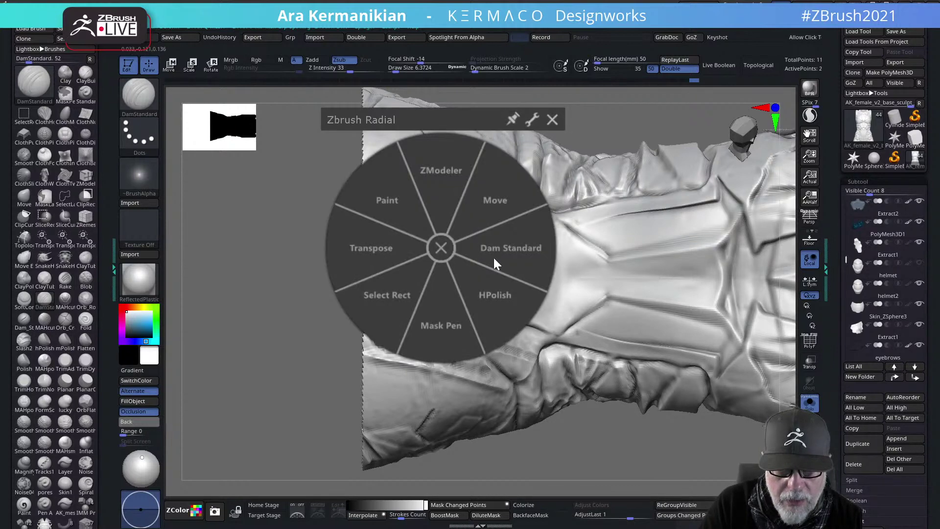
{"action": "left_click", "coordinate": [487, 307]}
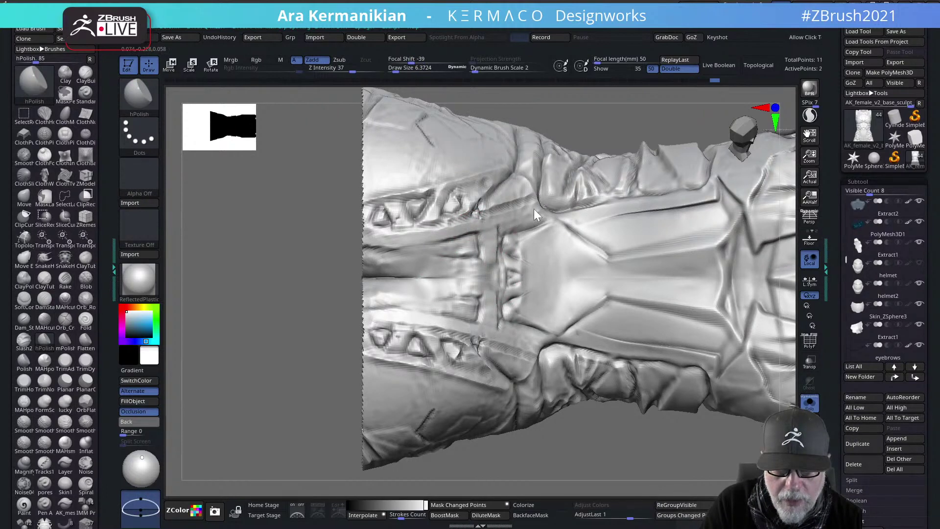
Outline the rounded strap end above the back hip lacing with DamStandard strokes along both of its edges
{"action": "right_click", "coordinate": [512, 204]}
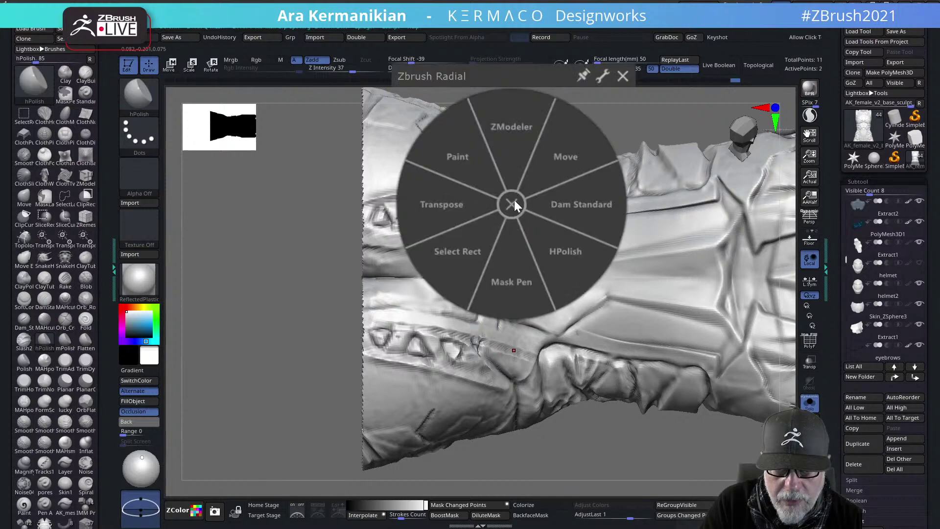
{"action": "left_click", "coordinate": [583, 210]}
{"action": "left_click_drag", "start_coordinate": [484, 213], "coordinate": [530, 198]}
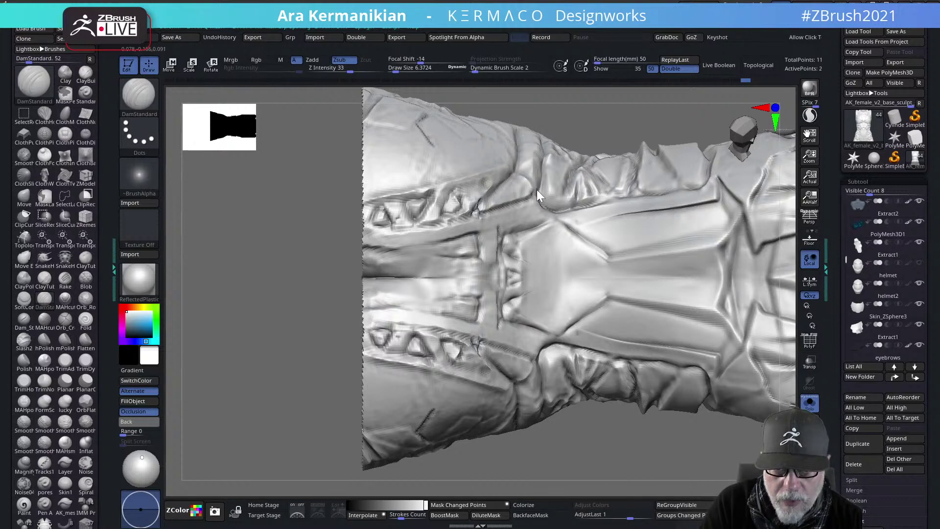
{"action": "mouse_move", "coordinate": [536, 189]}
{"action": "left_mouse_down"}
{"action": "mouse_move", "coordinate": [463, 221]}
{"action": "mouse_move", "coordinate": [472, 216]}
{"action": "mouse_move", "coordinate": [382, 228]}
{"action": "mouse_move", "coordinate": [416, 196]}
{"action": "mouse_move", "coordinate": [434, 193]}
{"action": "left_mouse_up"}
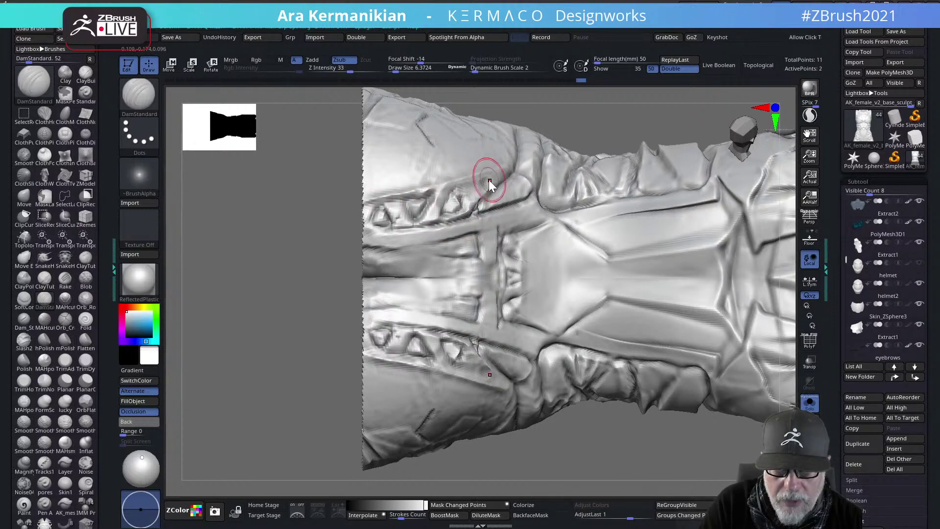
{"action": "left_click_drag", "start_coordinate": [489, 180], "coordinate": [483, 184]}
Flatten the raised lacing and its borders on the back of the hips with hPolish
{"action": "right_click_drag", "start_coordinate": [636, 134], "coordinate": [465, 125], "text": "ctrl"}
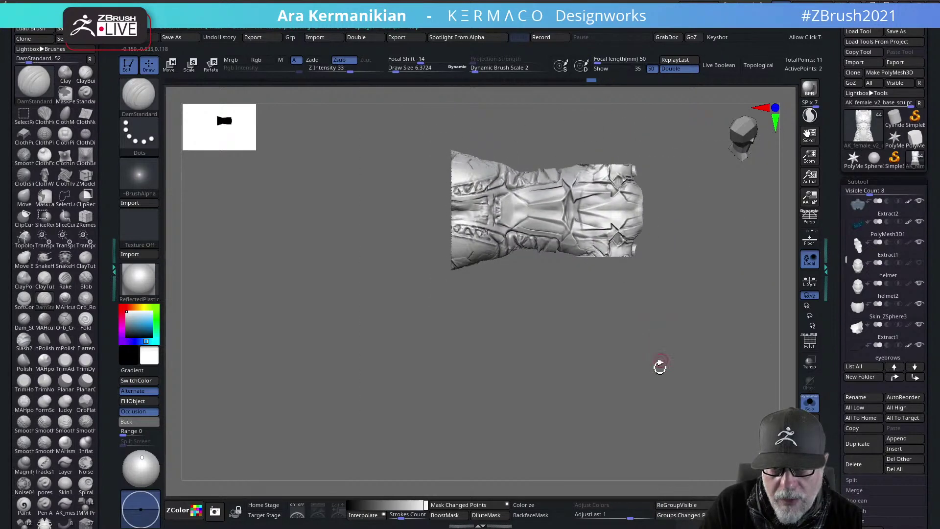
{"action": "left_click_drag", "start_coordinate": [660, 366], "coordinate": [495, 213]}
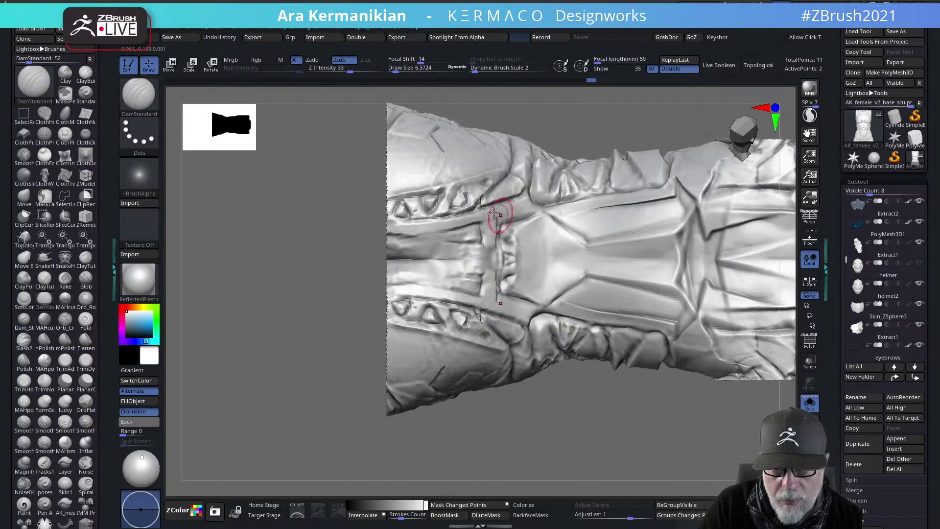
{"action": "right_click", "coordinate": [477, 206]}
{"action": "left_click", "coordinate": [530, 245]}
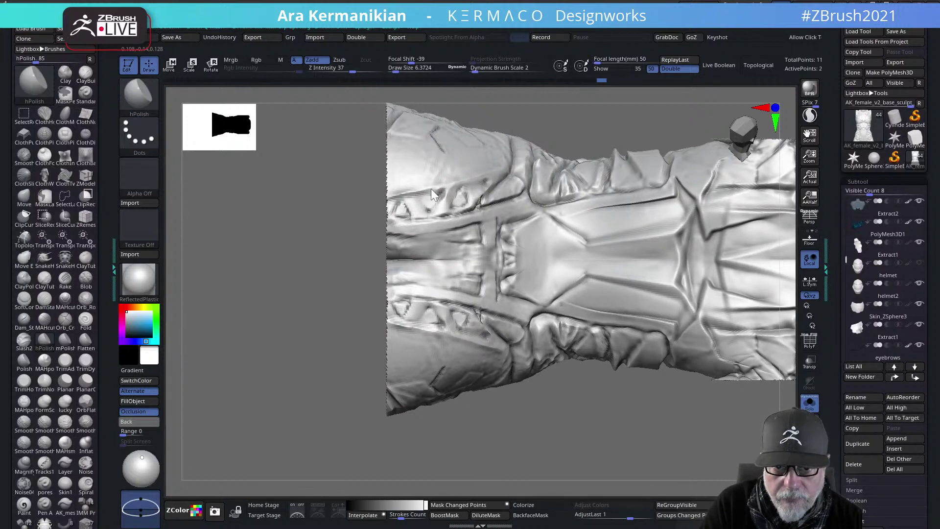
{"action": "right_click", "coordinate": [452, 205]}
{"action": "left_click", "coordinate": [502, 250]}
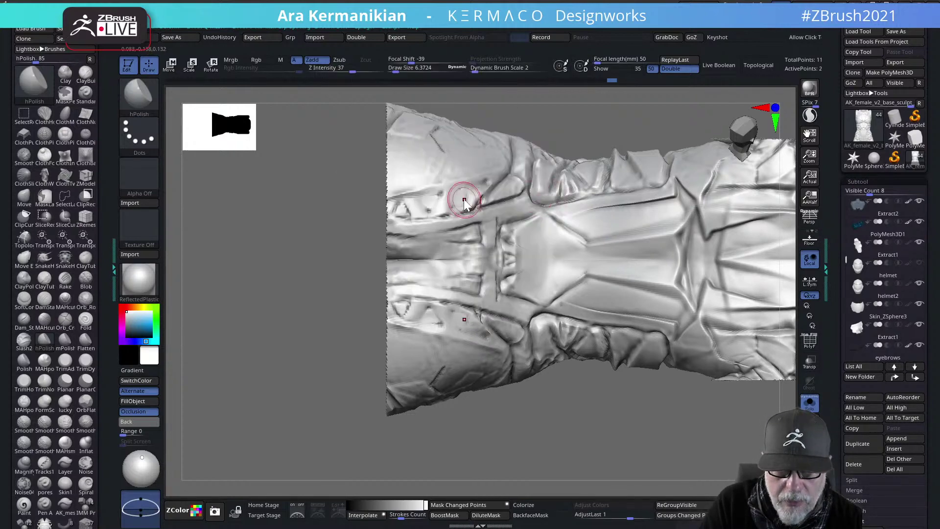
Recut the triangular openings along the polished lacing with DamStandard
{"action": "right_click", "coordinate": [479, 199]}
{"action": "left_click", "coordinate": [546, 201]}
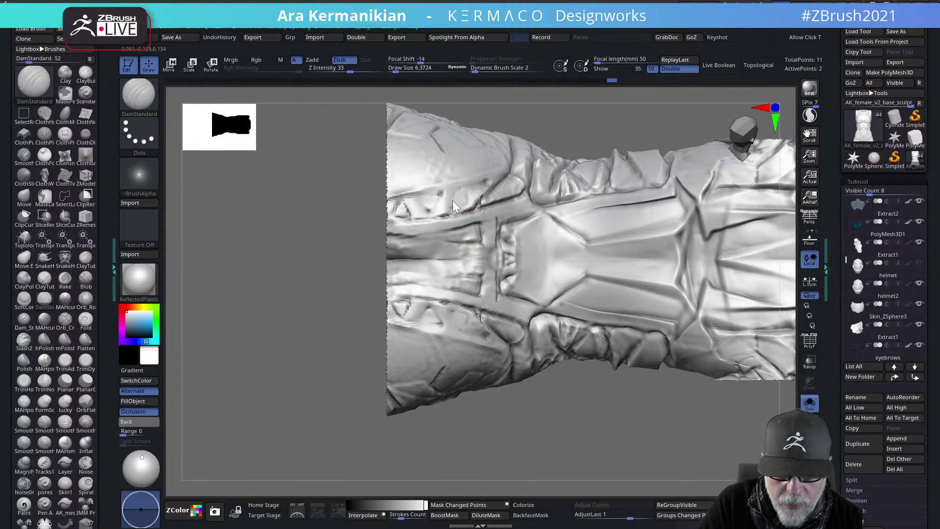
{"action": "mouse_move", "coordinate": [451, 206]}
{"action": "left_mouse_down"}
{"action": "mouse_move", "coordinate": [461, 189]}
{"action": "mouse_move", "coordinate": [460, 207]}
{"action": "mouse_move", "coordinate": [438, 201]}
{"action": "left_mouse_up"}
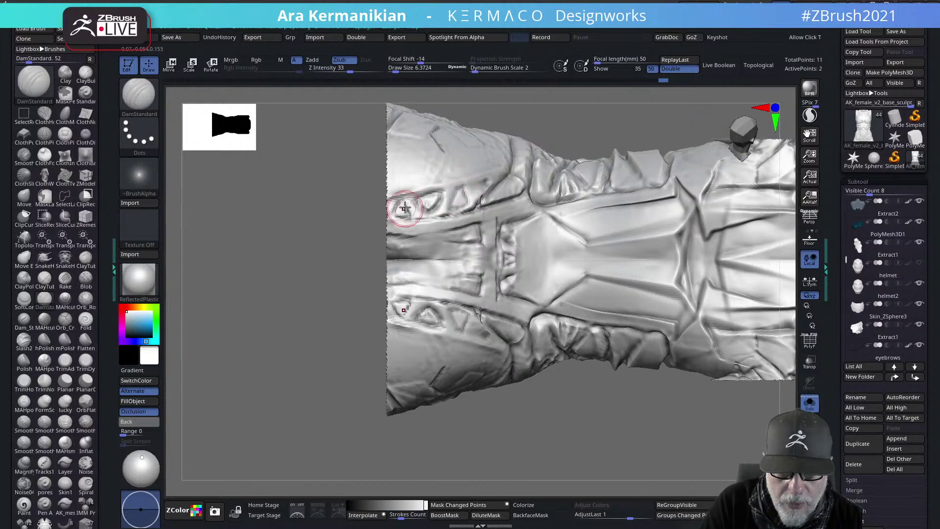
Flatten the hip surface between the back lacing and the side seam with hPolish
{"action": "mouse_move", "coordinate": [637, 426]}
{"action": "left_mouse_down"}
{"action": "mouse_move", "coordinate": [522, 378]}
{"action": "mouse_move", "coordinate": [623, 328]}
{"action": "mouse_move", "coordinate": [626, 257]}
{"action": "left_mouse_up"}
{"action": "mouse_move", "coordinate": [686, 302]}
{"action": "left_mouse_down"}
{"action": "mouse_move", "coordinate": [663, 298]}
{"action": "mouse_move", "coordinate": [625, 342]}
{"action": "mouse_move", "coordinate": [618, 372]}
{"action": "left_mouse_up"}
{"action": "right_click", "coordinate": [467, 201]}
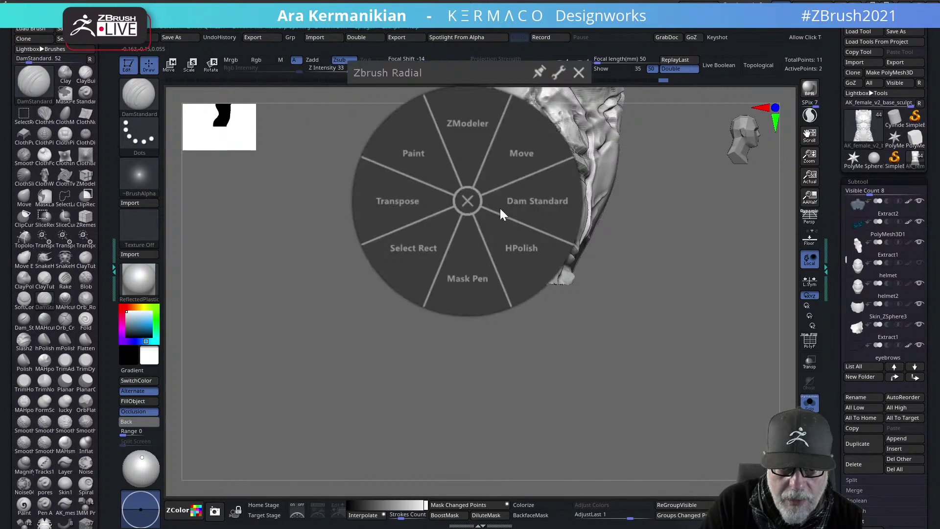
{"action": "left_click", "coordinate": [517, 248]}
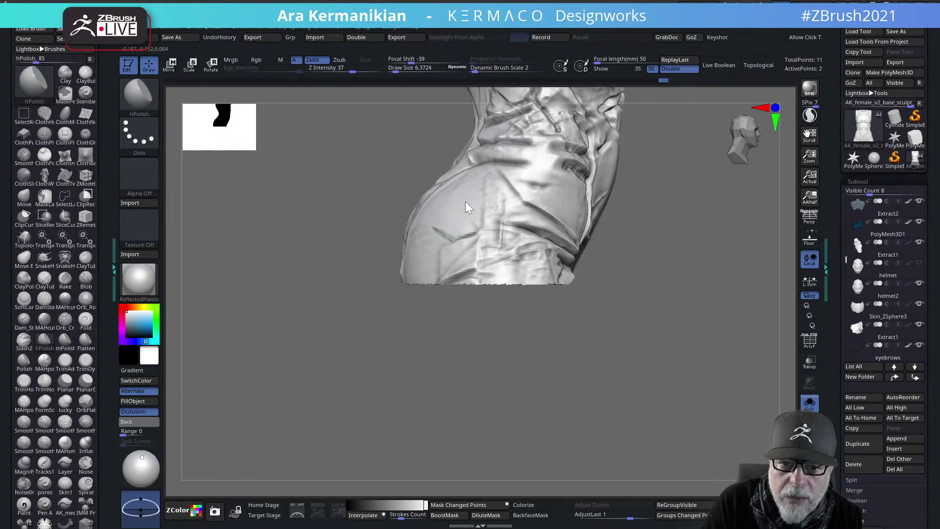
{"action": "left_click_drag", "start_coordinate": [599, 252], "coordinate": [683, 254]}
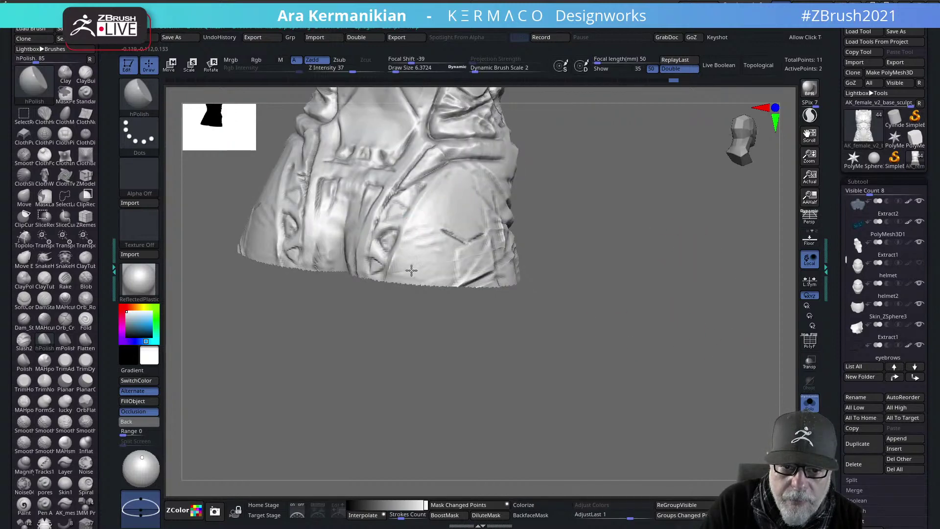
{"action": "left_click_drag", "start_coordinate": [537, 262], "coordinate": [490, 218]}
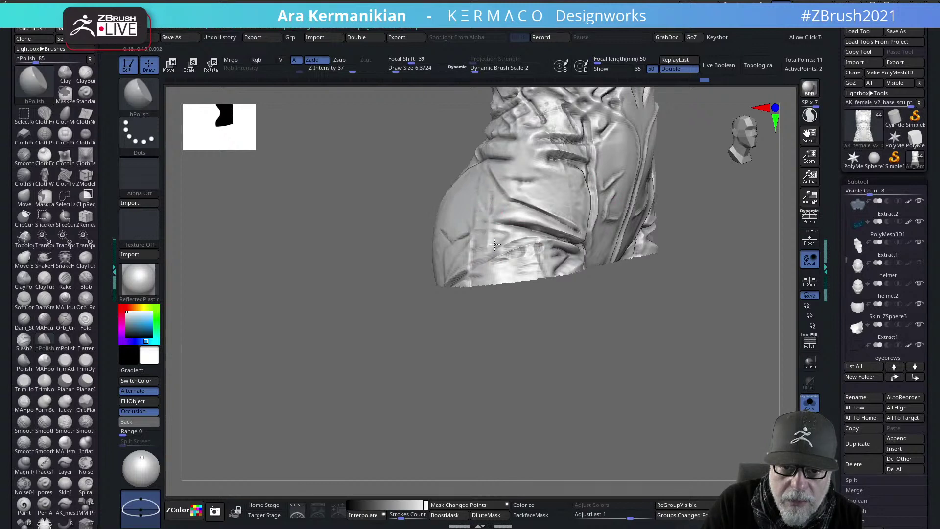
Carve long DamStandard folds across the side of the hip toward the back and soften their transitions with smoothing
{"action": "right_click", "coordinate": [501, 226]}
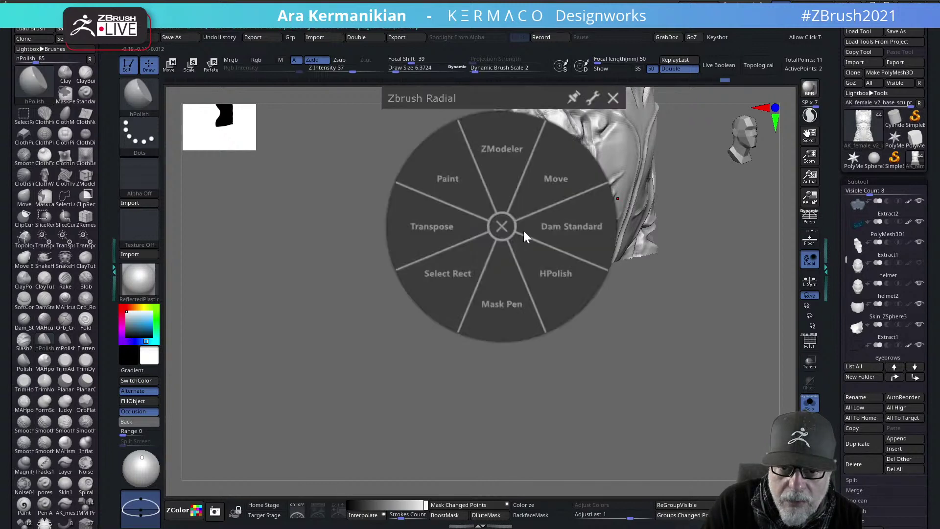
{"action": "left_click", "coordinate": [571, 214]}
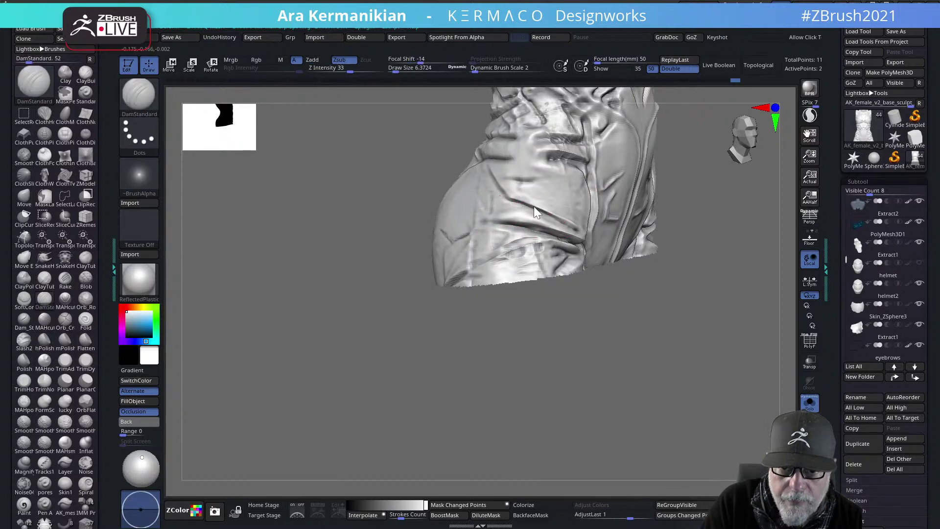
{"action": "left_click_drag", "start_coordinate": [486, 221], "coordinate": [511, 231]}
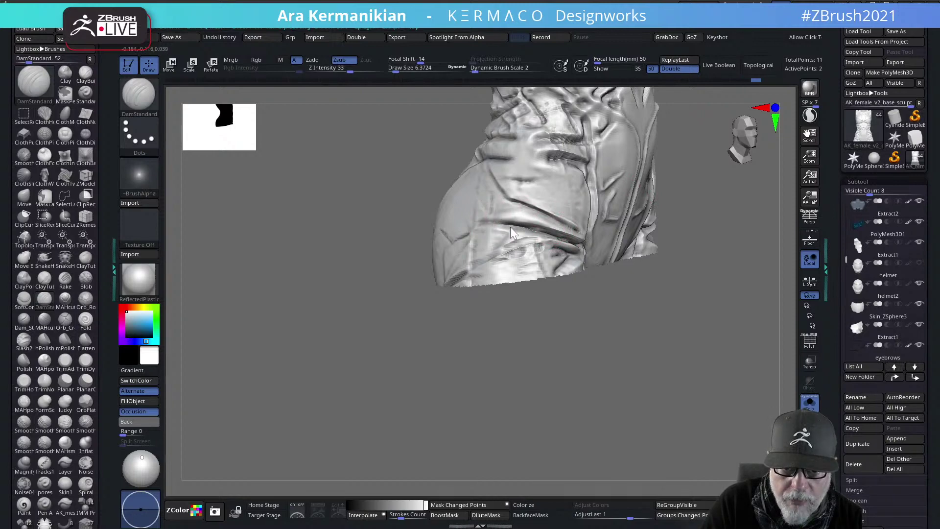
{"action": "left_click_drag", "start_coordinate": [334, 254], "coordinate": [412, 252]}
{"action": "mouse_move", "coordinate": [478, 222]}
{"action": "left_mouse_down"}
{"action": "mouse_move", "coordinate": [461, 228]}
{"action": "mouse_move", "coordinate": [511, 228]}
{"action": "left_mouse_up"}
{"action": "left_click_drag", "start_coordinate": [453, 239], "coordinate": [467, 235]}
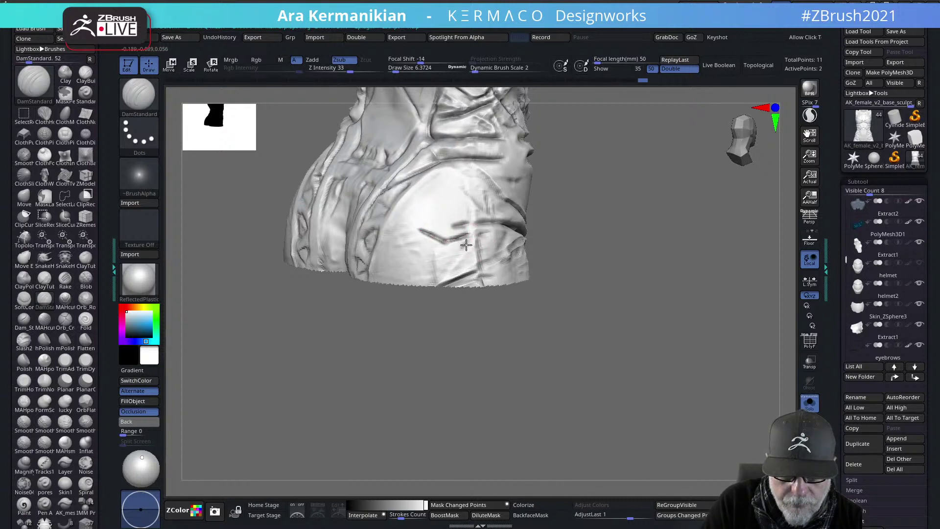
{"action": "mouse_move", "coordinate": [644, 281]}
{"action": "left_mouse_down"}
{"action": "mouse_move", "coordinate": [589, 256]}
{"action": "mouse_move", "coordinate": [587, 343]}
{"action": "left_mouse_up"}
{"action": "mouse_move", "coordinate": [468, 210]}
{"action": "left_mouse_down", "text": "shift"}
{"action": "mouse_move", "coordinate": [383, 231]}
{"action": "mouse_move", "coordinate": [466, 210]}
{"action": "mouse_move", "coordinate": [453, 218]}
{"action": "left_mouse_up", "text": "shift"}
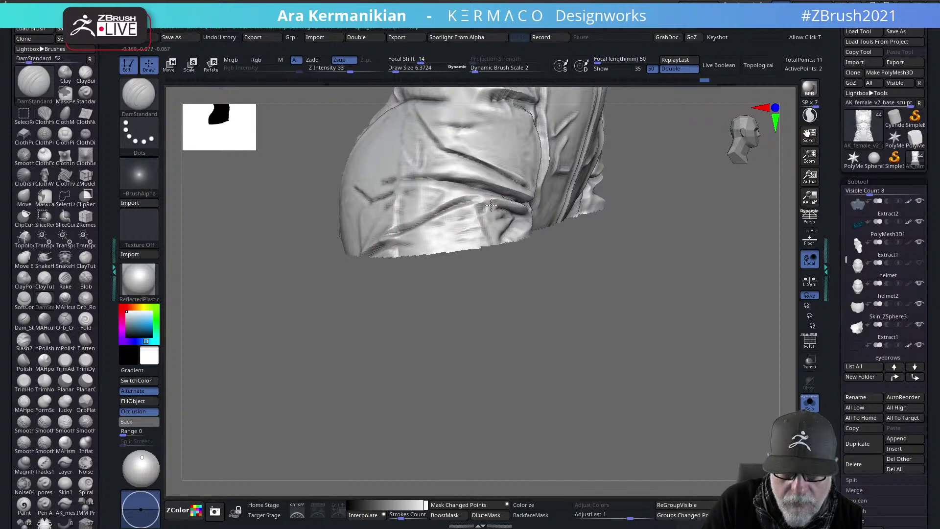
Unhide the rest of the body and flatten the small oval panel on the side of the waist with hPolish
{"action": "mouse_move", "coordinate": [660, 258]}
{"action": "left_mouse_down", "text": "alt"}
{"action": "mouse_move", "coordinate": [591, 289]}
{"action": "mouse_move", "coordinate": [674, 235]}
{"action": "mouse_move", "coordinate": [648, 292]}
{"action": "left_mouse_up", "text": "alt"}
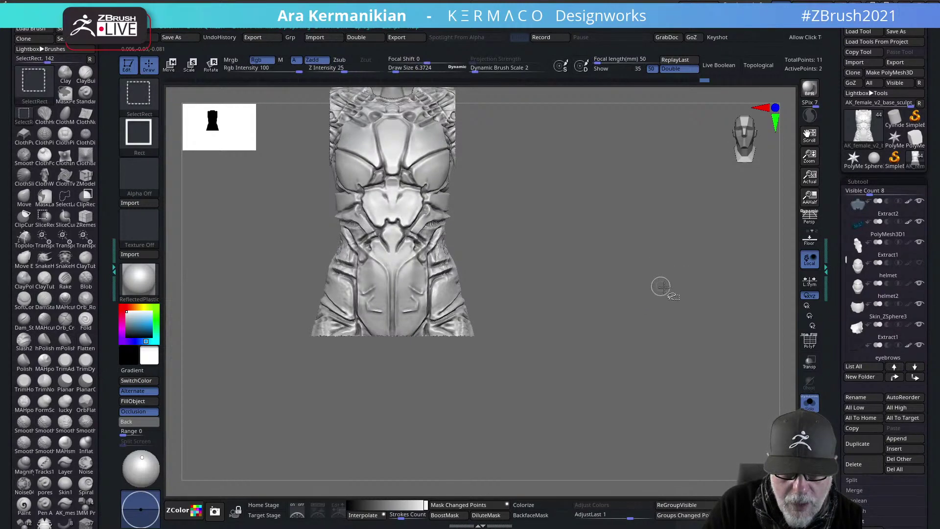
{"action": "left_click", "coordinate": [661, 286], "text": "ctrl+shift"}
{"action": "mouse_move", "coordinate": [656, 204]}
{"action": "left_mouse_down"}
{"action": "mouse_move", "coordinate": [710, 203]}
{"action": "mouse_move", "coordinate": [654, 218]}
{"action": "left_mouse_up"}
{"action": "right_click", "coordinate": [376, 243]}
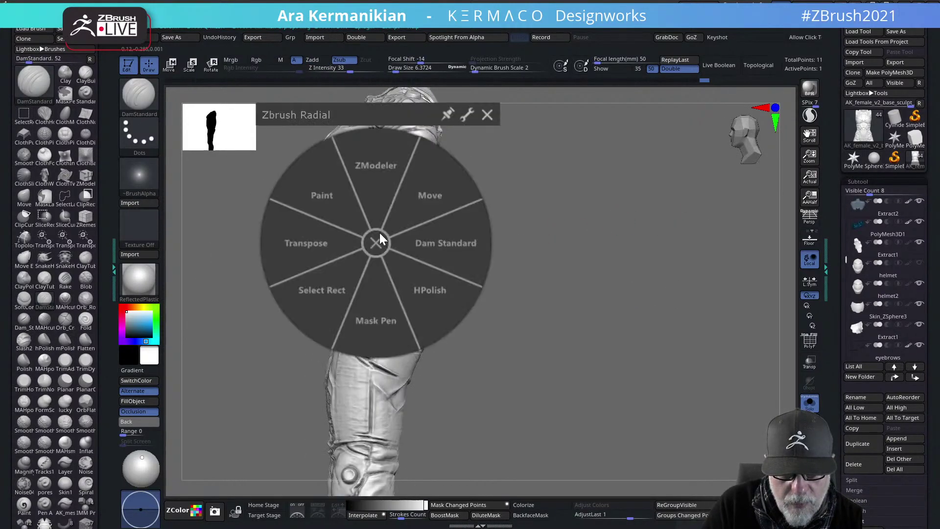
{"action": "left_click", "coordinate": [419, 293]}
{"action": "left_click_drag", "start_coordinate": [657, 290], "coordinate": [658, 343], "text": "alt"}
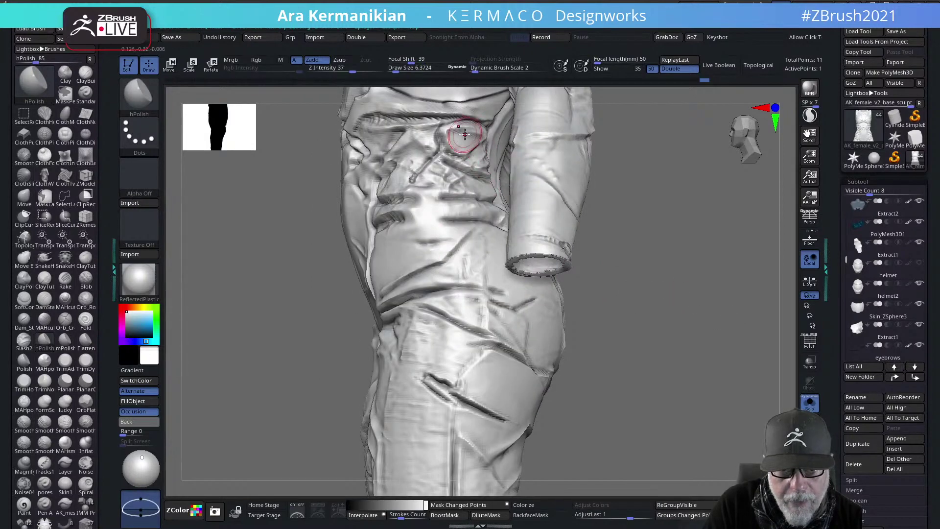
{"action": "left_click_drag", "start_coordinate": [456, 139], "coordinate": [472, 129]}
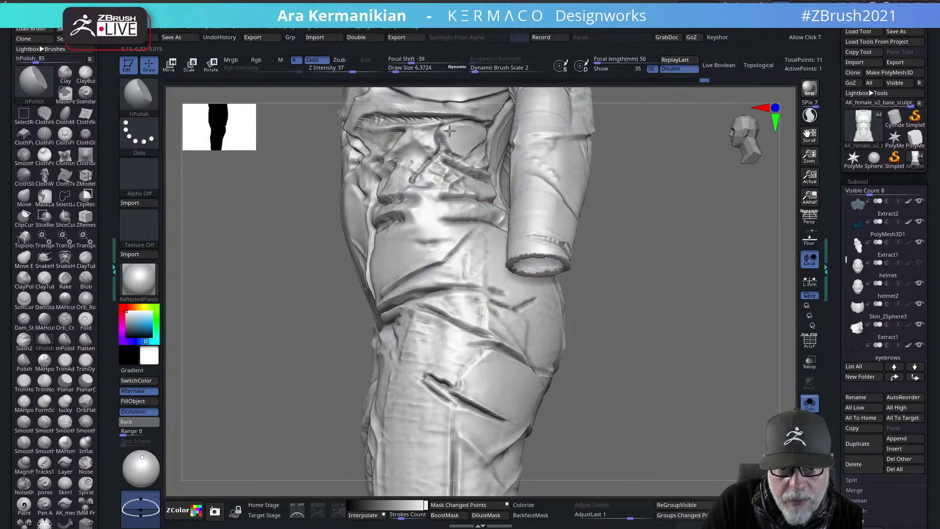
Polish away the ridged surface beneath the wide side band on the ribs with hPolish
{"action": "left_click_drag", "start_coordinate": [694, 176], "coordinate": [538, 173]}
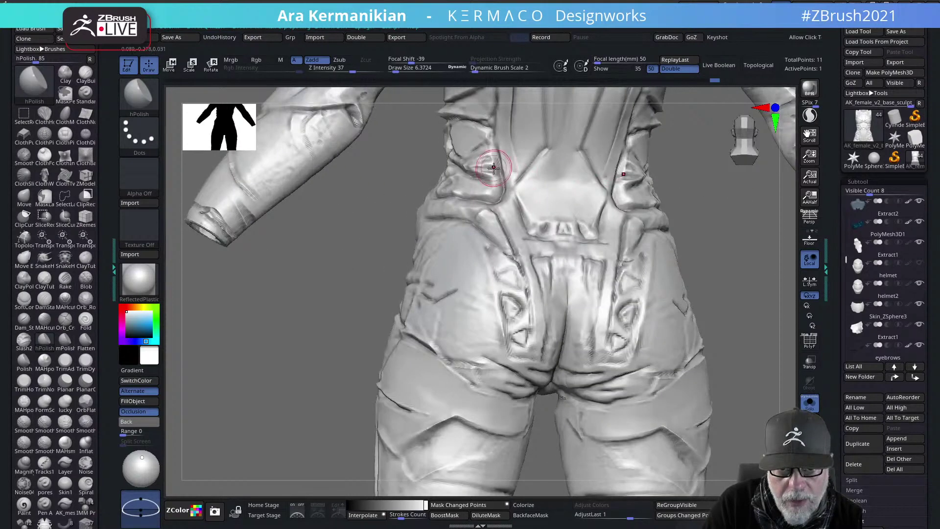
{"action": "left_click_drag", "start_coordinate": [363, 235], "coordinate": [194, 415], "text": "alt"}
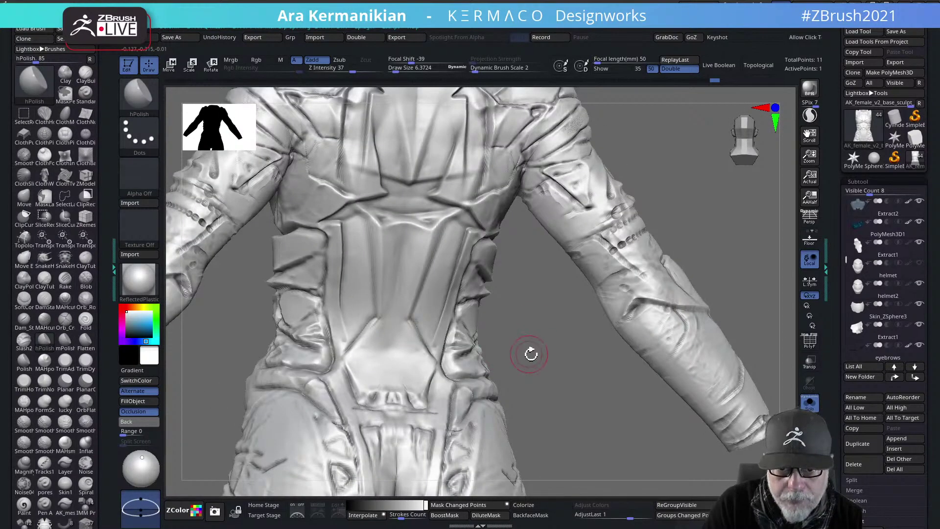
{"action": "left_click_drag", "start_coordinate": [530, 353], "coordinate": [510, 351]}
{"action": "left_click_drag", "start_coordinate": [537, 328], "coordinate": [503, 302]}
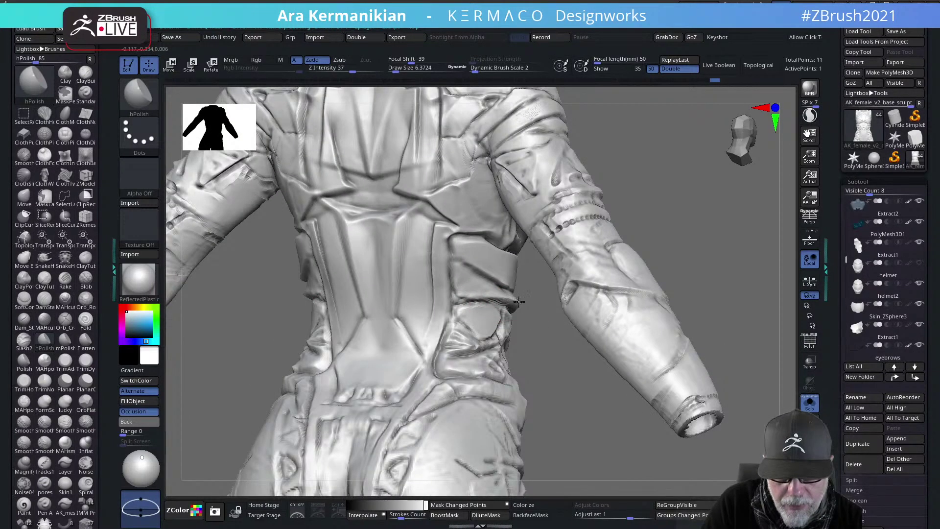
{"action": "left_click_drag", "start_coordinate": [547, 345], "coordinate": [514, 293]}
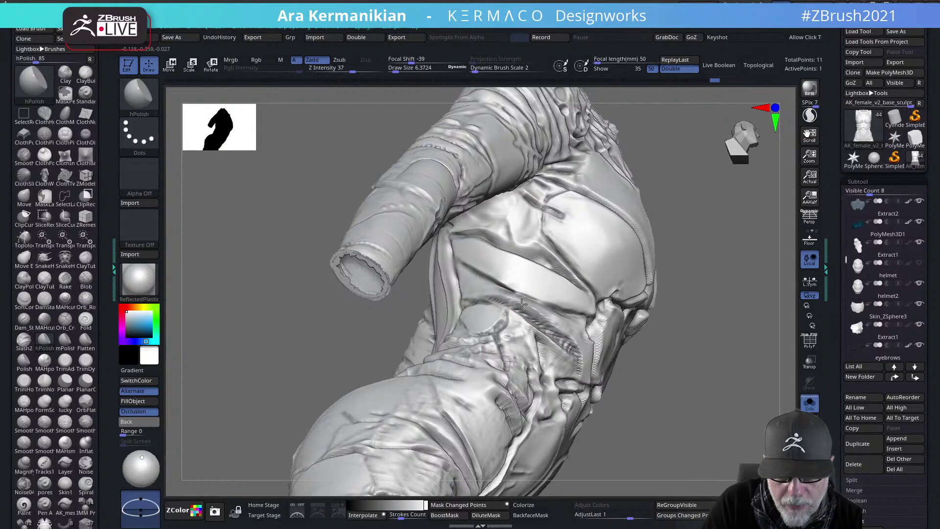
{"action": "mouse_move", "coordinate": [522, 304]}
{"action": "left_mouse_down"}
{"action": "mouse_move", "coordinate": [513, 293]}
{"action": "mouse_move", "coordinate": [552, 325]}
{"action": "mouse_move", "coordinate": [522, 304]}
{"action": "mouse_move", "coordinate": [552, 315]}
{"action": "mouse_move", "coordinate": [514, 307]}
{"action": "mouse_move", "coordinate": [537, 312]}
{"action": "left_mouse_up"}
Sharpen the lower edge of the side rib band with DamStandard and smooth the surface just beneath it
{"action": "right_click", "coordinate": [509, 289]}
{"action": "left_click", "coordinate": [589, 298]}
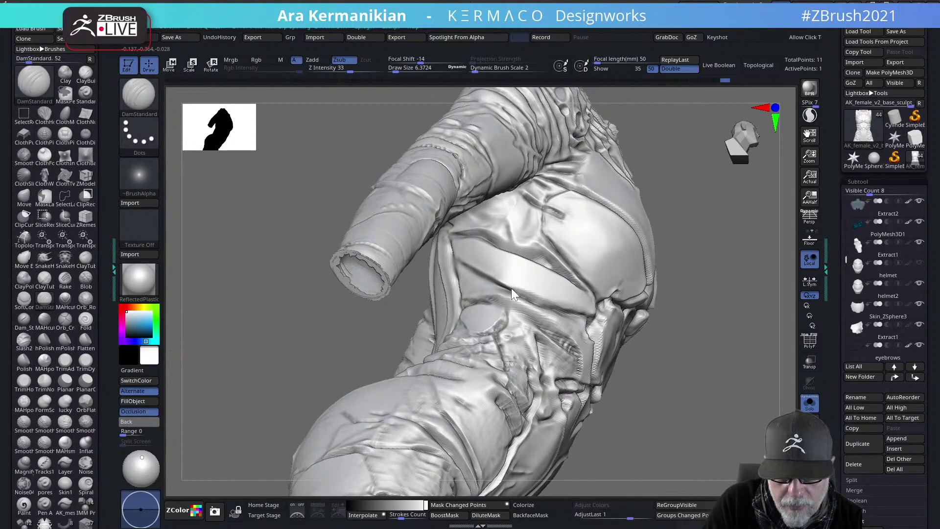
{"action": "left_click_drag", "start_coordinate": [504, 278], "coordinate": [552, 306]}
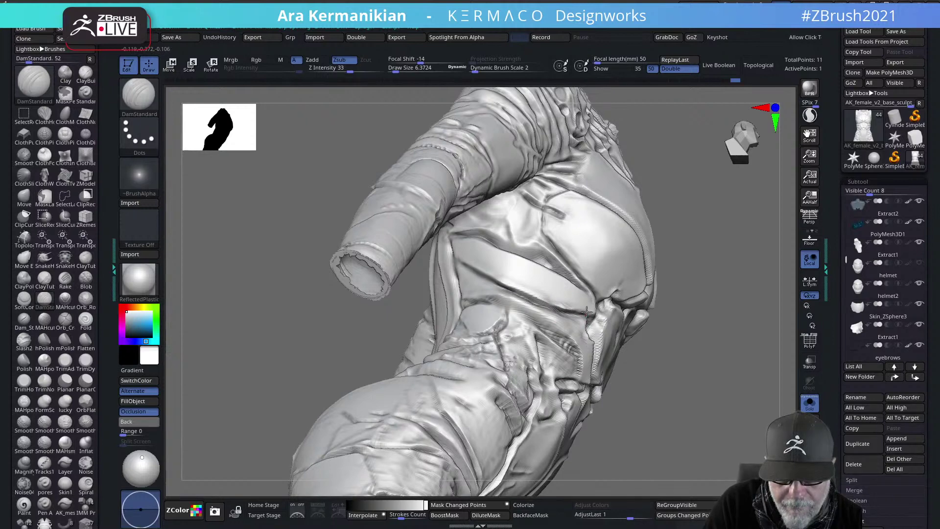
{"action": "key", "text": "shift"}
{"action": "left_click_drag", "start_coordinate": [530, 291], "coordinate": [565, 319], "text": "shift"}
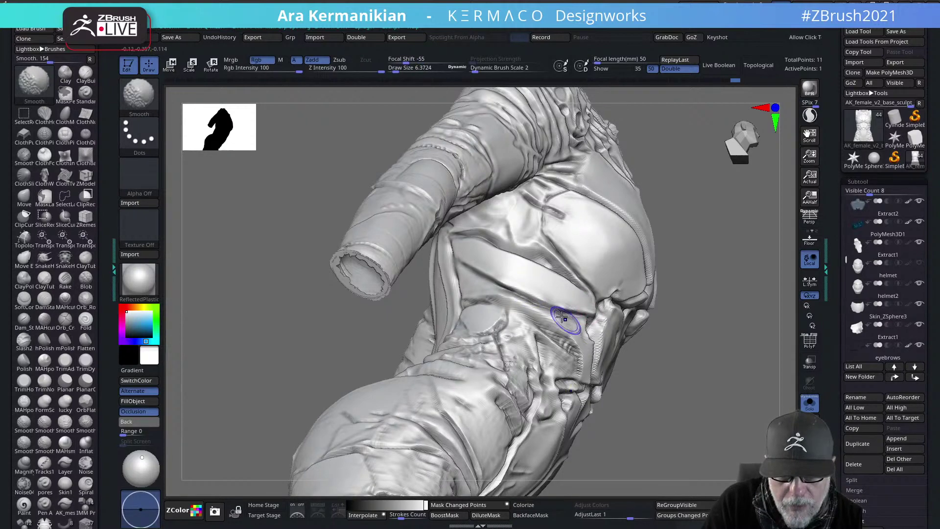
Smooth the folds on the side of the waist just below the wide rib band
{"action": "left_click_drag", "start_coordinate": [477, 304], "coordinate": [569, 350]}
{"action": "left_click_drag", "start_coordinate": [523, 302], "coordinate": [577, 336]}
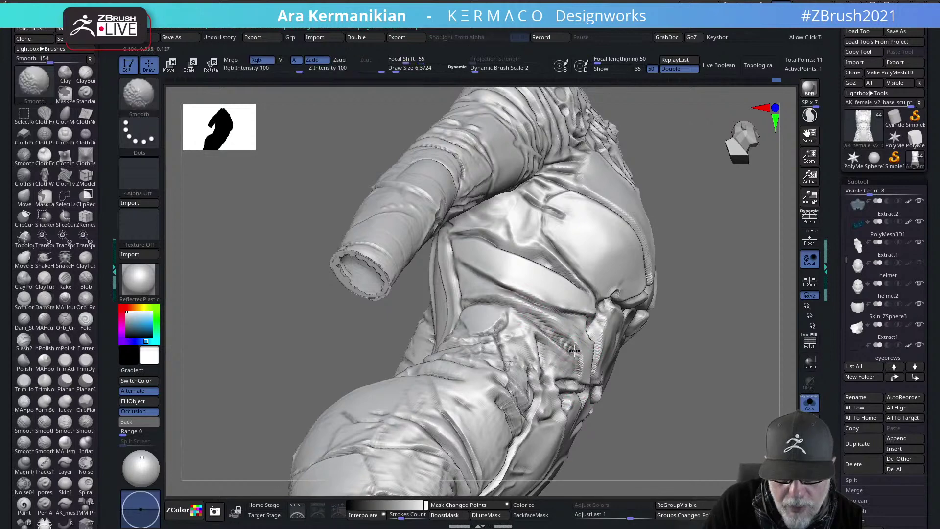
{"action": "mouse_move", "coordinate": [604, 393]}
{"action": "left_mouse_down", "text": "alt"}
{"action": "mouse_move", "coordinate": [625, 390]}
{"action": "mouse_move", "coordinate": [706, 296]}
{"action": "mouse_move", "coordinate": [669, 256]}
{"action": "mouse_move", "coordinate": [678, 256]}
{"action": "mouse_move", "coordinate": [663, 230]}
{"action": "mouse_move", "coordinate": [627, 209]}
{"action": "mouse_move", "coordinate": [528, 382]}
{"action": "mouse_move", "coordinate": [509, 309]}
{"action": "mouse_move", "coordinate": [546, 315]}
{"action": "mouse_move", "coordinate": [431, 248]}
{"action": "left_mouse_up", "text": "alt"}
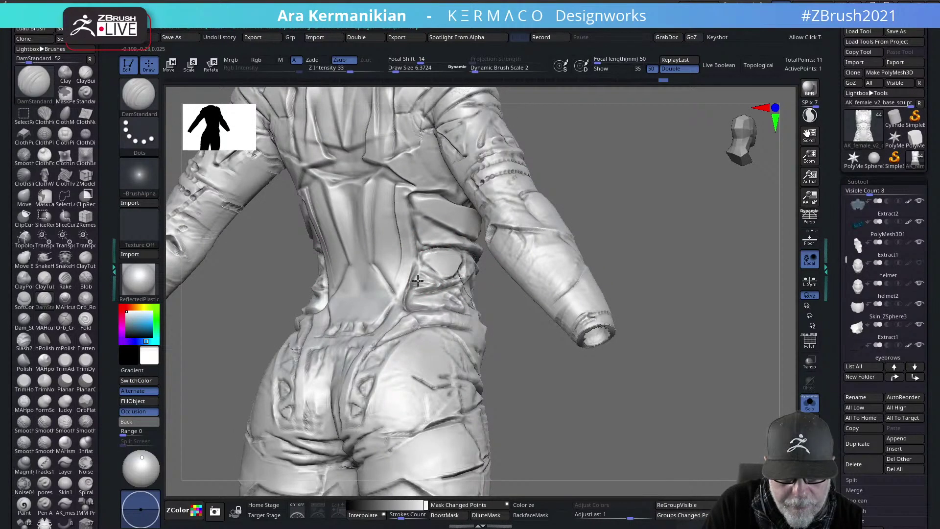
Flatten the folds beneath the oval panel at the back of the waist with hPolish
{"action": "key", "text": "ctrl"}
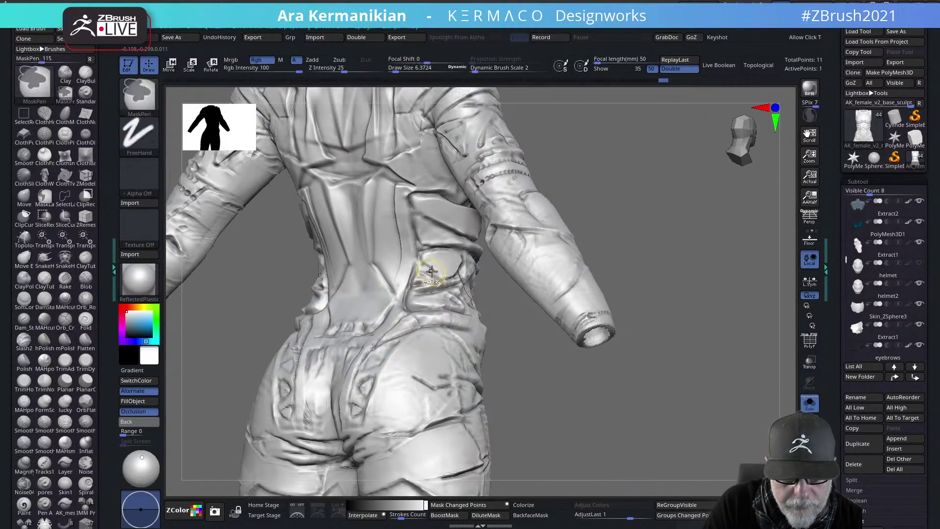
{"action": "right_click", "coordinate": [424, 280]}
{"action": "left_click", "coordinate": [471, 324]}
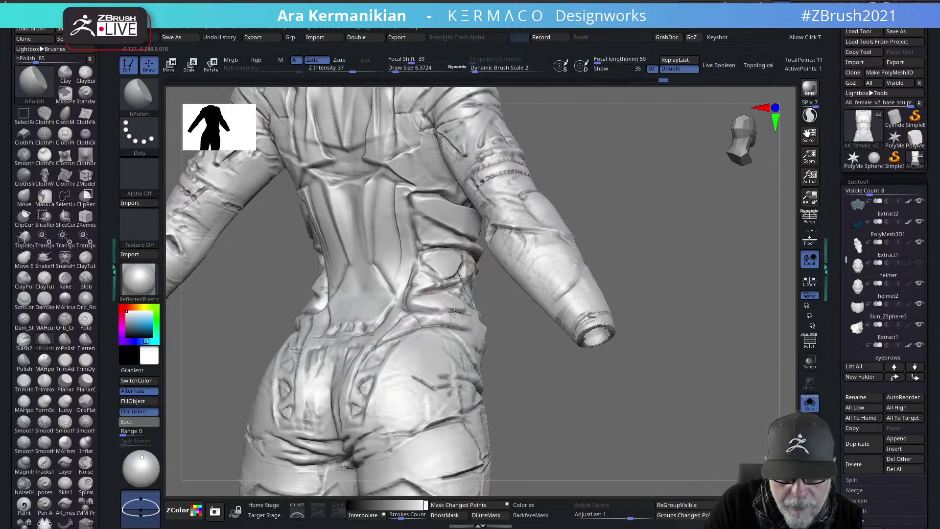
{"action": "left_click_drag", "start_coordinate": [511, 348], "coordinate": [468, 301]}
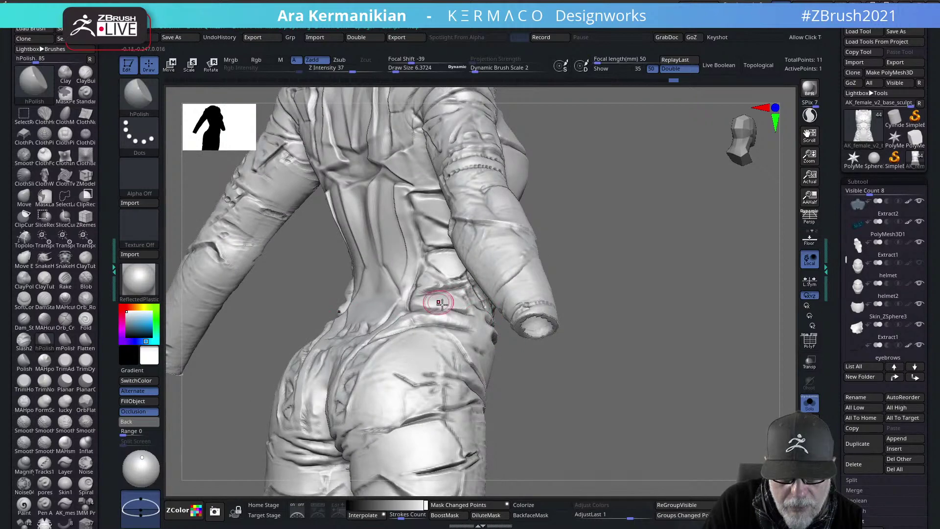
Carve a DamStandard crease along the lowest waist fold beside the lower back and soften it with smoothing
{"action": "right_click", "coordinate": [416, 313]}
{"action": "left_click", "coordinate": [478, 314]}
{"action": "mouse_move", "coordinate": [454, 312]}
{"action": "left_mouse_down"}
{"action": "mouse_move", "coordinate": [414, 309]}
{"action": "mouse_move", "coordinate": [451, 312]}
{"action": "left_mouse_up"}
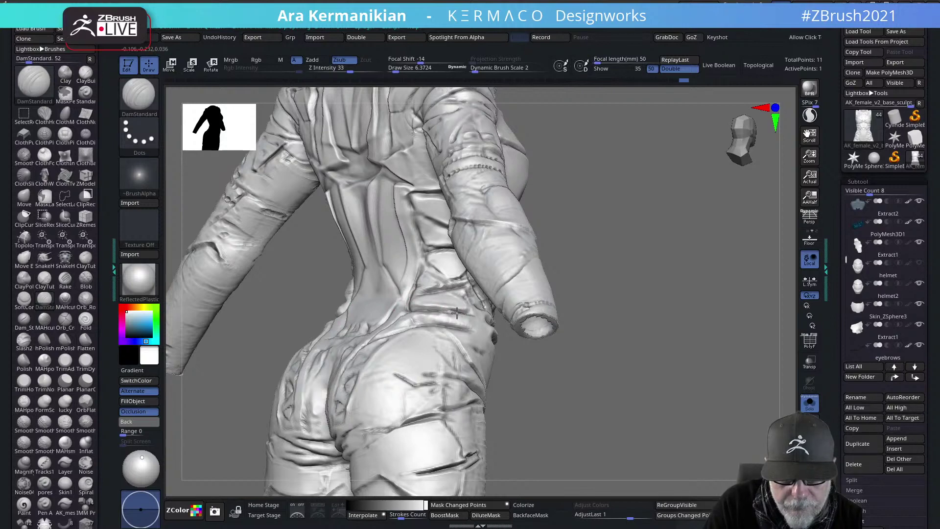
{"action": "key", "text": "shift"}
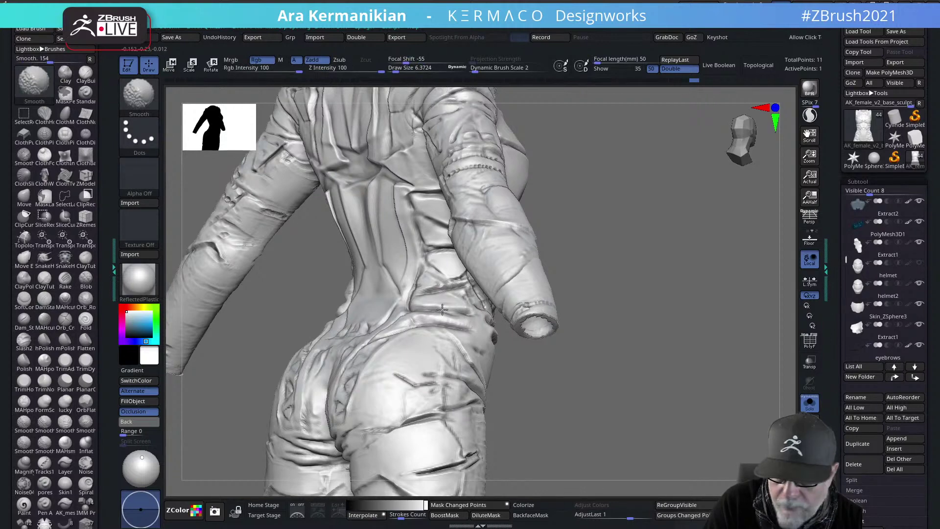
Sharpen the creases around the oval waist panel from the back with DamStandard
{"action": "mouse_move", "coordinate": [635, 229]}
{"action": "left_mouse_down"}
{"action": "mouse_move", "coordinate": [649, 259]}
{"action": "mouse_move", "coordinate": [665, 258]}
{"action": "left_mouse_up"}
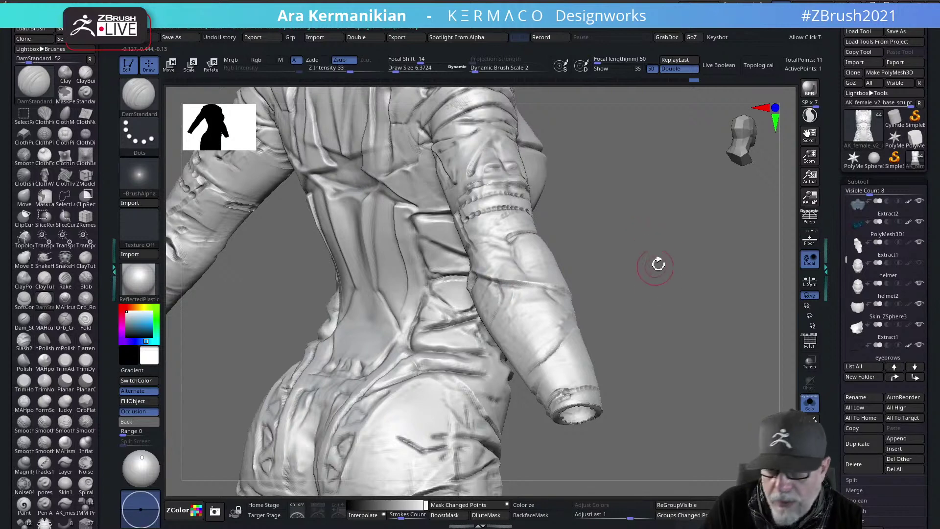
{"action": "mouse_move", "coordinate": [659, 267]}
{"action": "left_mouse_down"}
{"action": "mouse_move", "coordinate": [671, 267]}
{"action": "mouse_move", "coordinate": [535, 384]}
{"action": "mouse_move", "coordinate": [613, 386]}
{"action": "mouse_move", "coordinate": [532, 302]}
{"action": "left_mouse_up"}
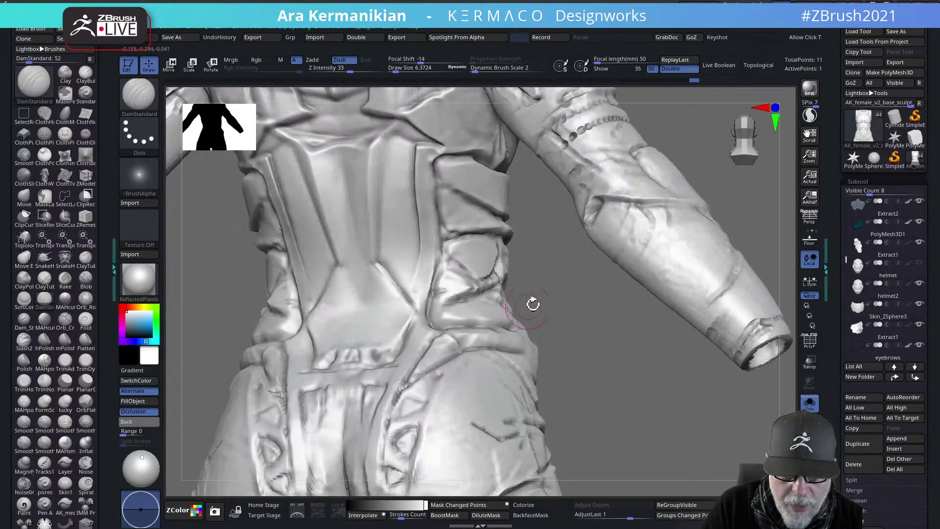
{"action": "left_click_drag", "start_coordinate": [452, 259], "coordinate": [477, 272]}
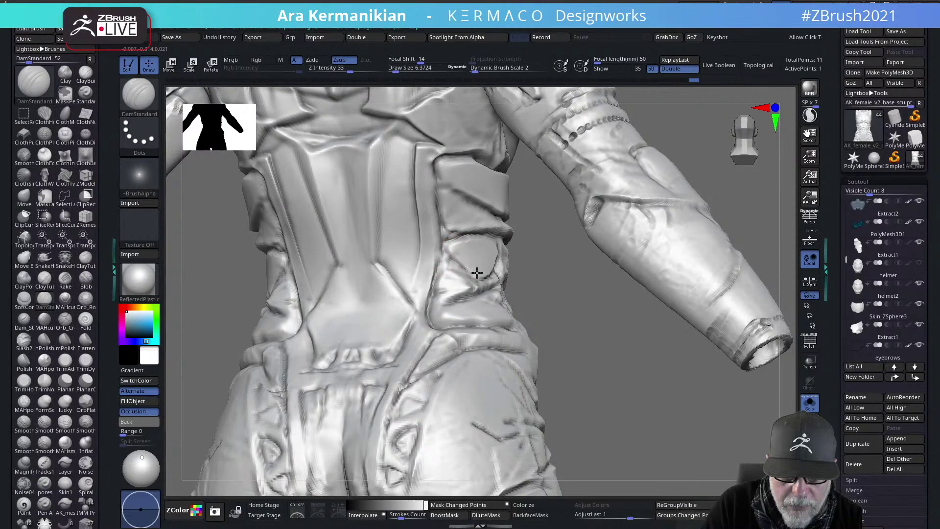
{"action": "right_click_drag", "start_coordinate": [490, 279], "coordinate": [462, 243]}
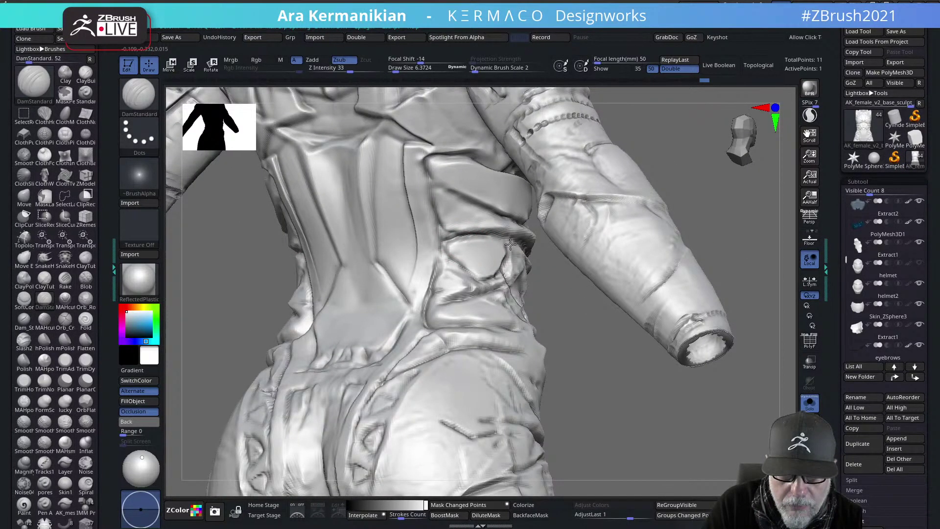
{"action": "left_click_drag", "start_coordinate": [675, 398], "coordinate": [401, 292]}
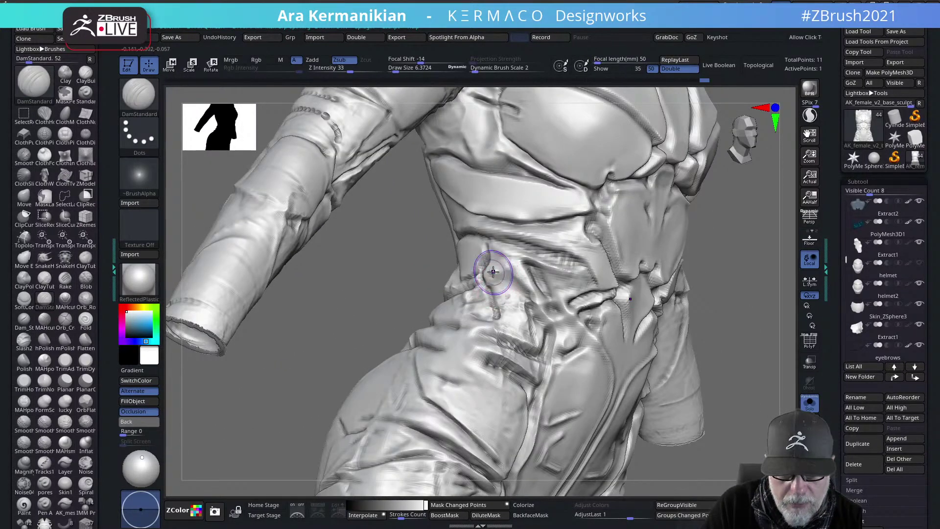
Smooth the front side of the waist and deepen its diagonal creases toward the abdomen plate with DamStandard
{"action": "key", "text": "shift"}
{"action": "mouse_move", "coordinate": [495, 271]}
{"action": "left_mouse_down", "text": "shift"}
{"action": "mouse_move", "coordinate": [504, 300]}
{"action": "mouse_move", "coordinate": [529, 302]}
{"action": "mouse_move", "coordinate": [522, 285]}
{"action": "mouse_move", "coordinate": [547, 289]}
{"action": "mouse_move", "coordinate": [543, 273]}
{"action": "mouse_move", "coordinate": [557, 278]}
{"action": "left_mouse_up", "text": "shift"}
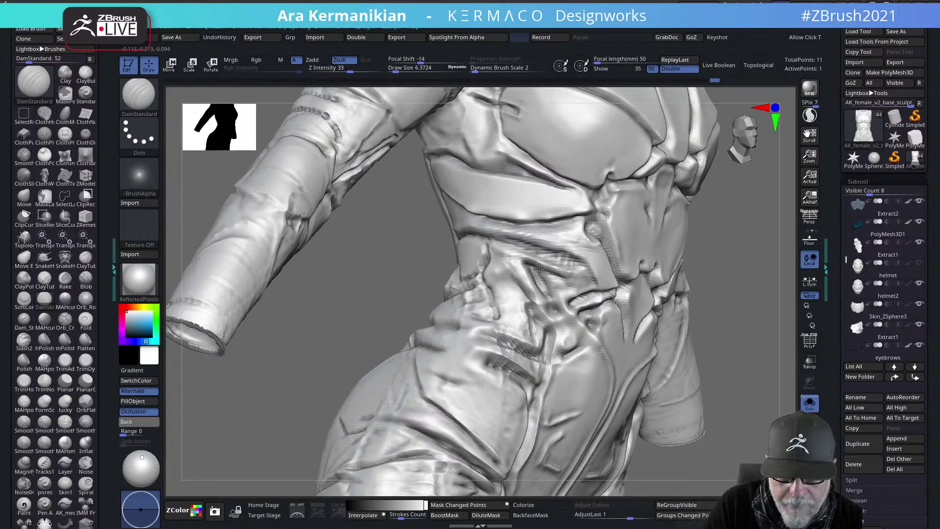
{"action": "left_click_drag", "start_coordinate": [547, 272], "coordinate": [563, 284]}
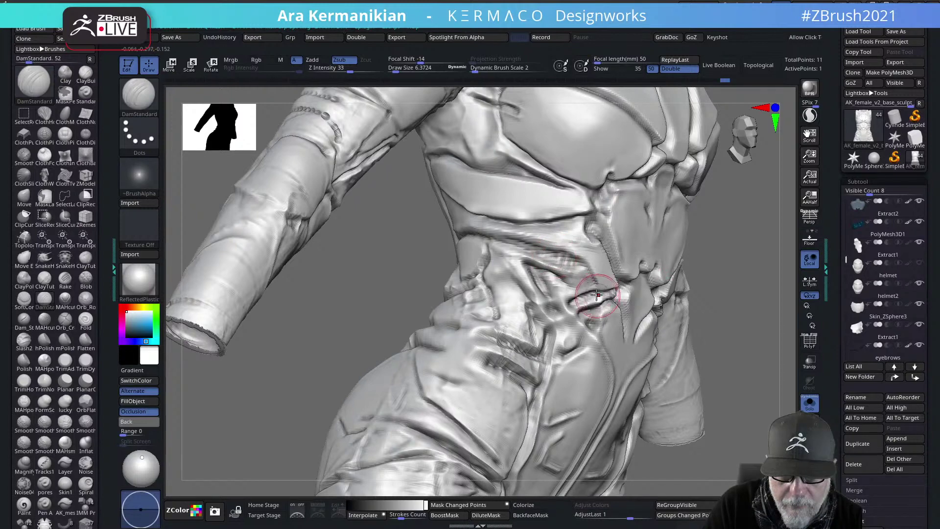
{"action": "left_click_drag", "start_coordinate": [756, 341], "coordinate": [676, 318]}
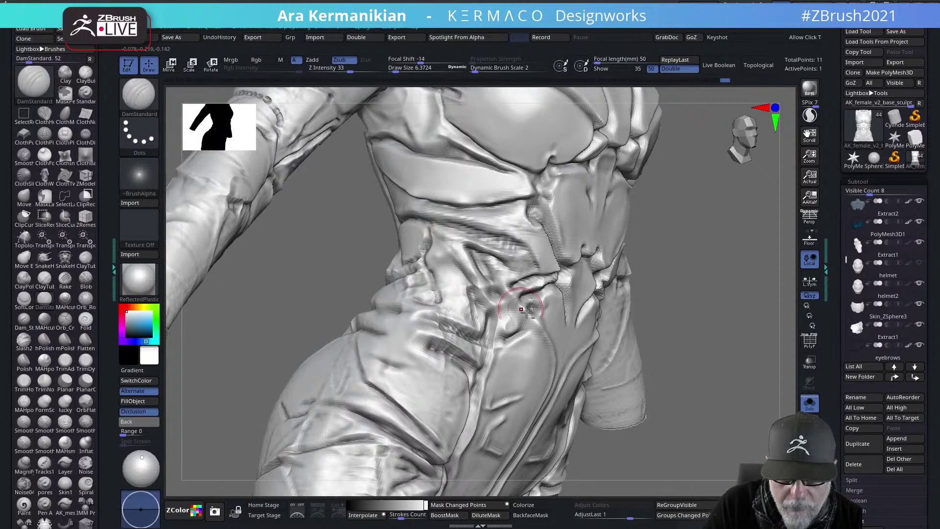
{"action": "left_click_drag", "start_coordinate": [755, 319], "coordinate": [671, 312]}
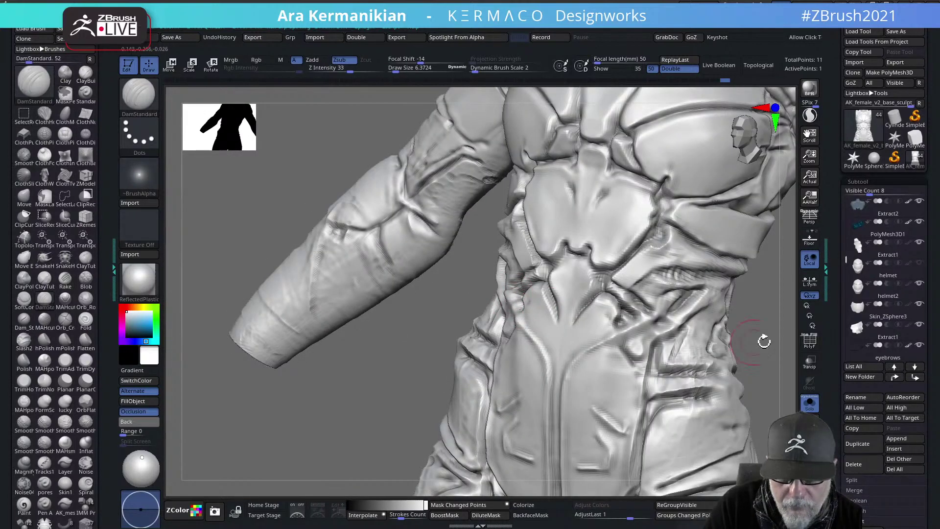
Bring the whole suit into view and turn on the polypaint colors of the bodysuit subtool
{"action": "mouse_move", "coordinate": [764, 341]}
{"action": "left_mouse_down", "text": "alt"}
{"action": "mouse_move", "coordinate": [780, 359]}
{"action": "mouse_move", "coordinate": [641, 316]}
{"action": "left_mouse_up", "text": "alt"}
{"action": "mouse_move", "coordinate": [719, 328]}
{"action": "left_mouse_down", "text": "alt"}
{"action": "mouse_move", "coordinate": [650, 191]}
{"action": "mouse_move", "coordinate": [688, 225]}
{"action": "mouse_move", "coordinate": [738, 239]}
{"action": "mouse_move", "coordinate": [718, 281]}
{"action": "left_mouse_up", "text": "alt"}
{"action": "mouse_move", "coordinate": [717, 281]}
{"action": "right_mouse_down"}
{"action": "mouse_move", "coordinate": [594, 252]}
{"action": "mouse_move", "coordinate": [623, 212]}
{"action": "mouse_move", "coordinate": [572, 147]}
{"action": "mouse_move", "coordinate": [679, 238]}
{"action": "right_mouse_up"}
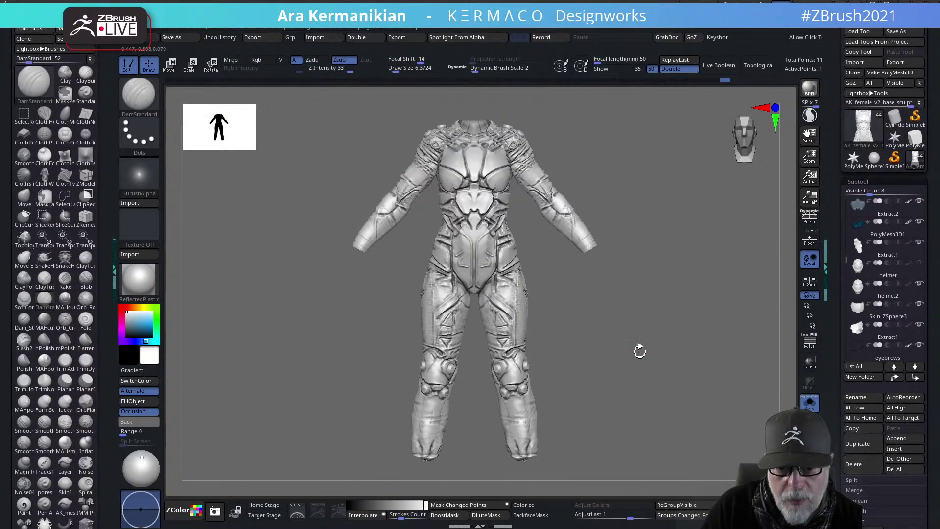
{"action": "right_click_drag", "start_coordinate": [639, 351], "coordinate": [677, 331], "text": "alt"}
{"action": "mouse_move", "coordinate": [908, 228]}
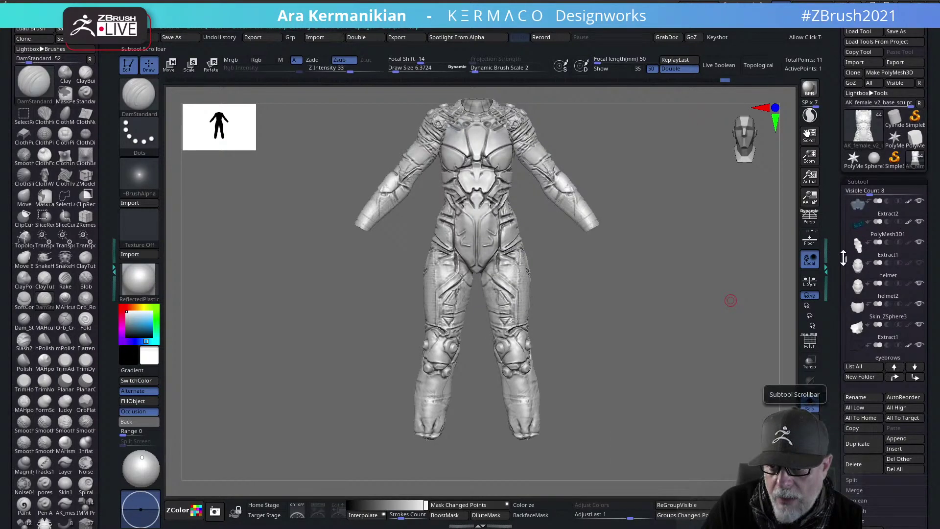
{"action": "left_click_drag", "start_coordinate": [843, 257], "coordinate": [838, 200]}
{"action": "left_click", "coordinate": [909, 242]}
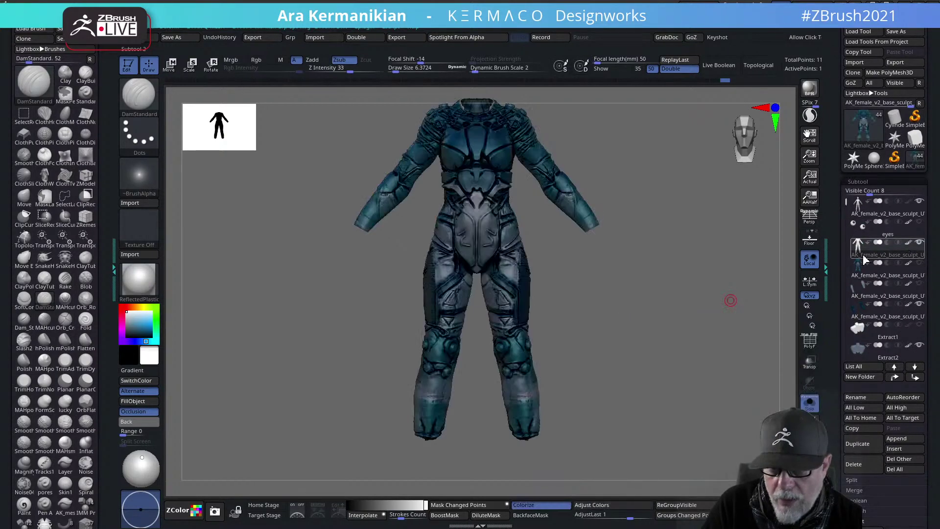
Inspect the painted torso and sample the teal-blue of the chest plate as the main color
{"action": "right_click_drag", "start_coordinate": [663, 290], "coordinate": [657, 350], "text": "alt"}
{"action": "right_click_drag", "start_coordinate": [534, 394], "coordinate": [673, 410], "text": "alt"}
{"action": "right_click_drag", "start_coordinate": [618, 401], "coordinate": [612, 383]}
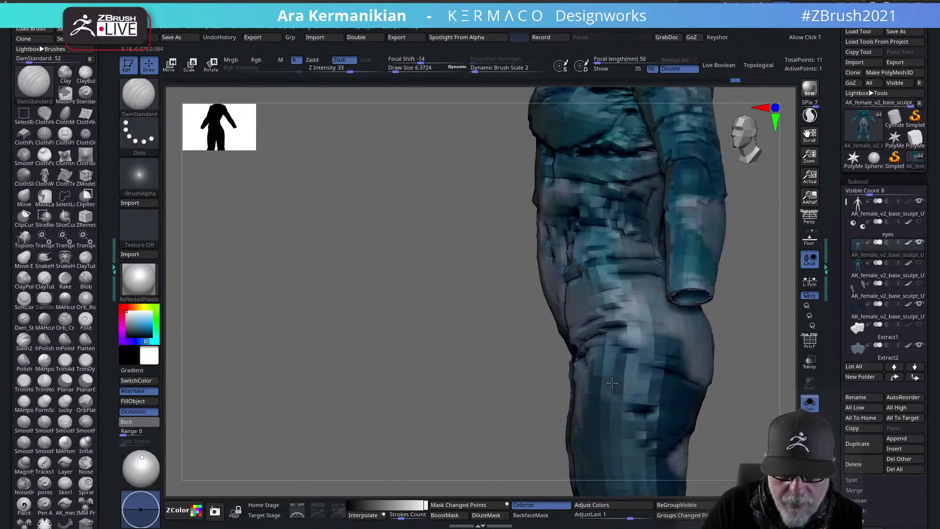
{"action": "right_click_drag", "start_coordinate": [532, 340], "coordinate": [468, 325]}
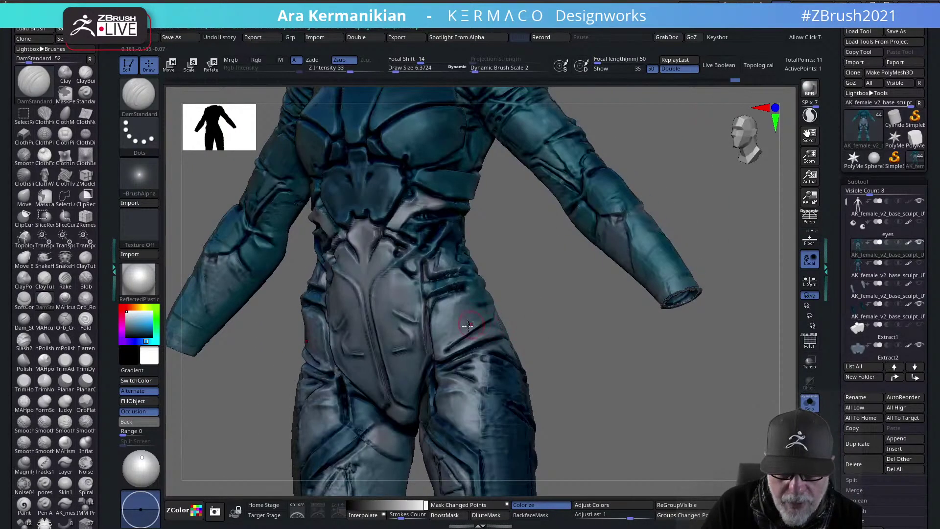
{"action": "right_click_drag", "start_coordinate": [555, 310], "coordinate": [495, 298]}
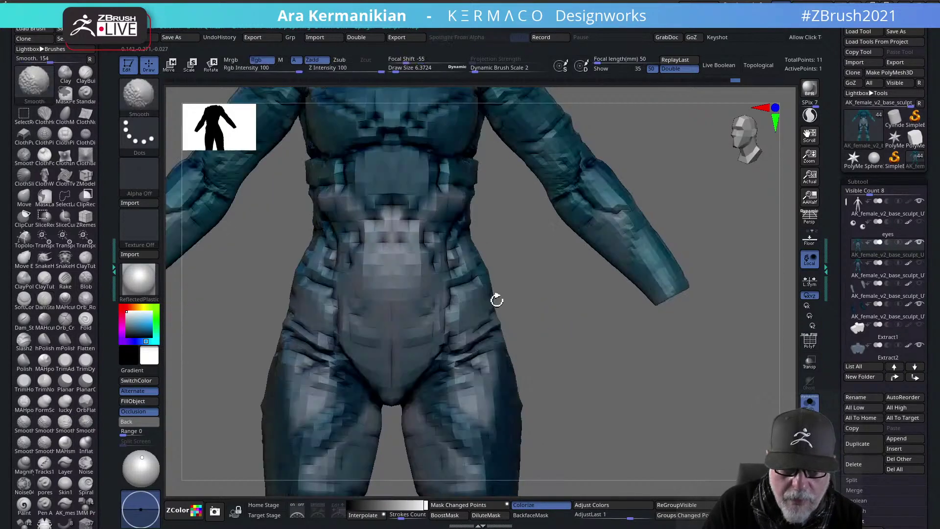
{"action": "left_click_drag", "start_coordinate": [162, 362], "coordinate": [446, 130]}
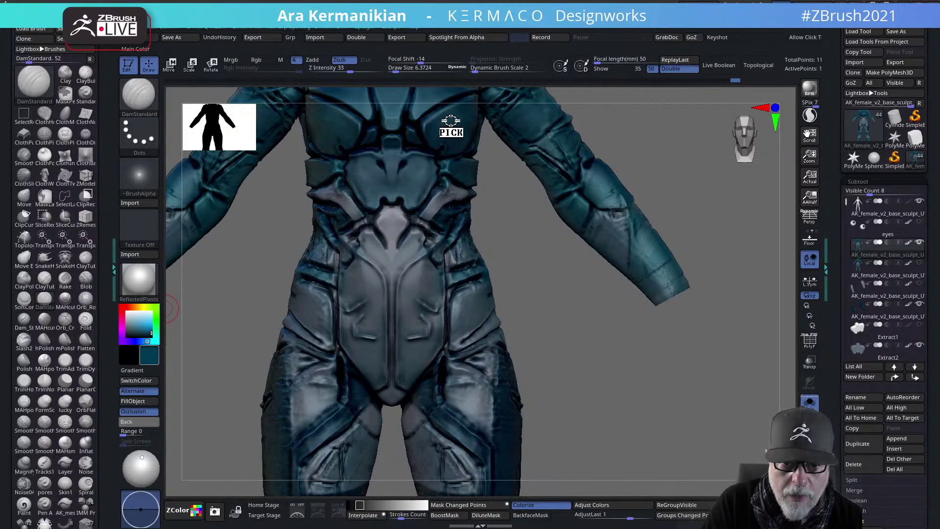
Set up for painting the knees with the Paint brush and the BasicMaterial material
{"action": "right_click_drag", "start_coordinate": [613, 315], "coordinate": [598, 252]}
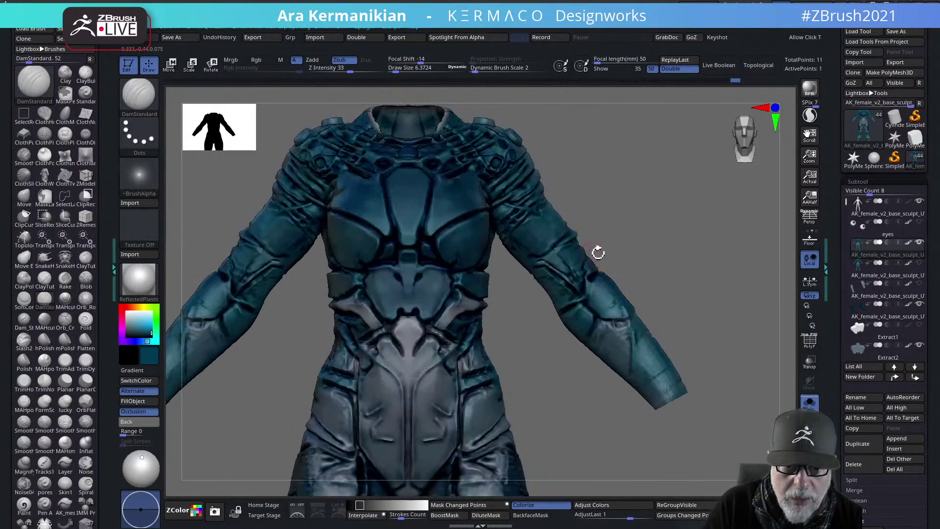
{"action": "right_click_drag", "start_coordinate": [659, 232], "coordinate": [650, 229], "text": "alt"}
{"action": "mouse_move", "coordinate": [537, 413]}
{"action": "right_mouse_down"}
{"action": "mouse_move", "coordinate": [616, 457]}
{"action": "mouse_move", "coordinate": [615, 357]}
{"action": "mouse_move", "coordinate": [592, 293]}
{"action": "mouse_move", "coordinate": [625, 356]}
{"action": "mouse_move", "coordinate": [552, 323]}
{"action": "mouse_move", "coordinate": [476, 315]}
{"action": "right_mouse_up"}
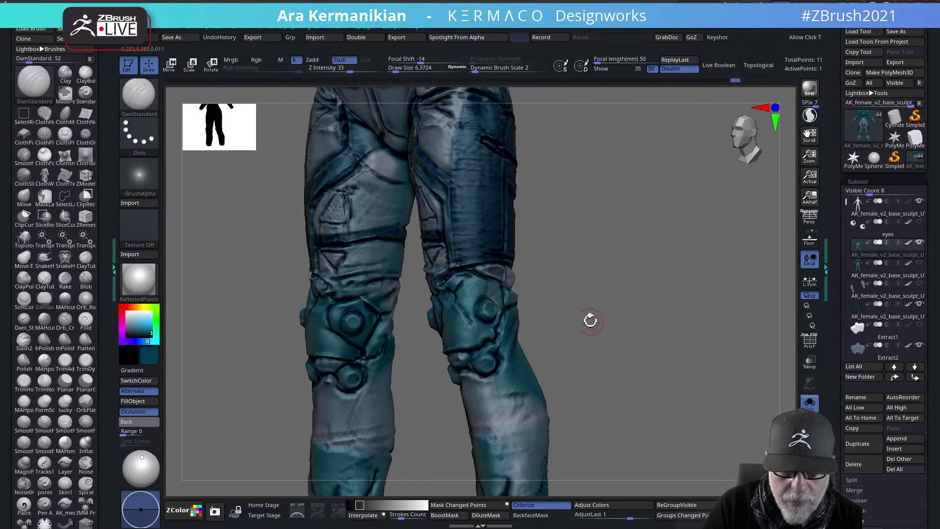
{"action": "key", "text": "space"}
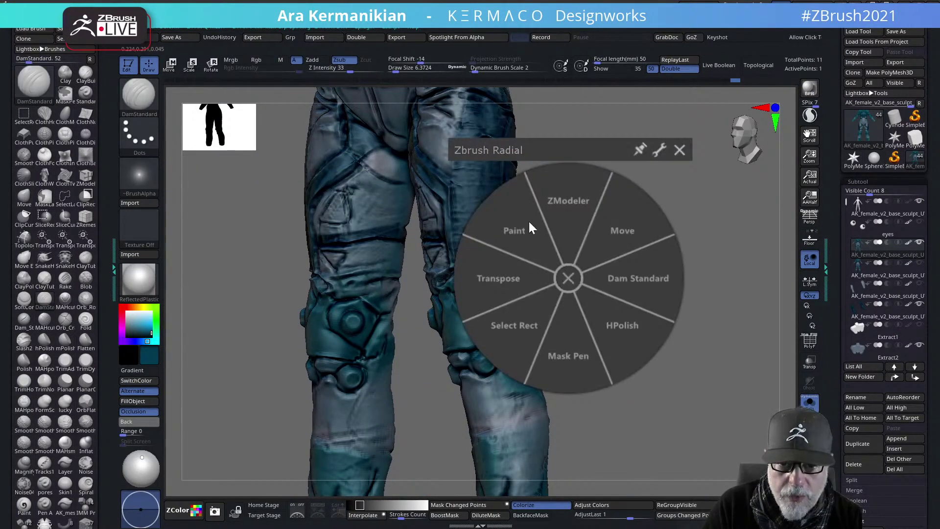
{"action": "left_click", "coordinate": [516, 240]}
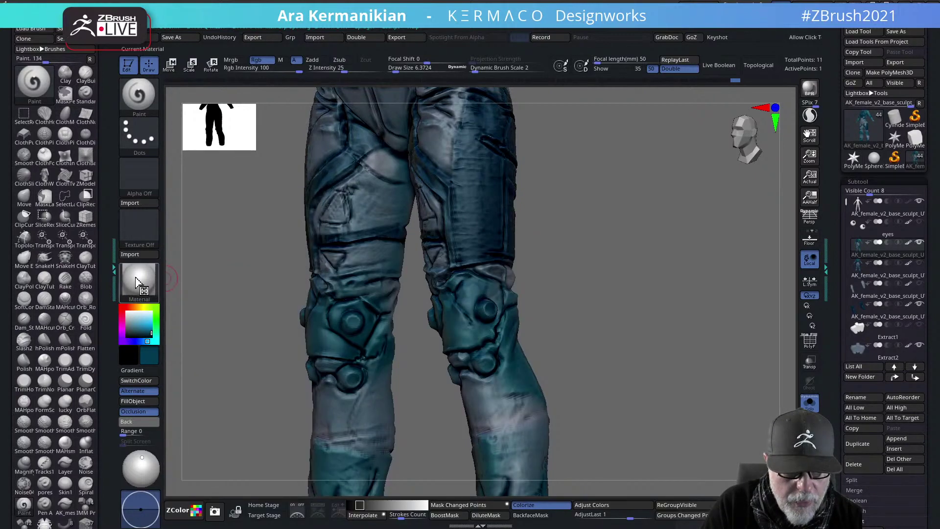
{"action": "left_click", "coordinate": [138, 283]}
{"action": "left_click", "coordinate": [279, 425]}
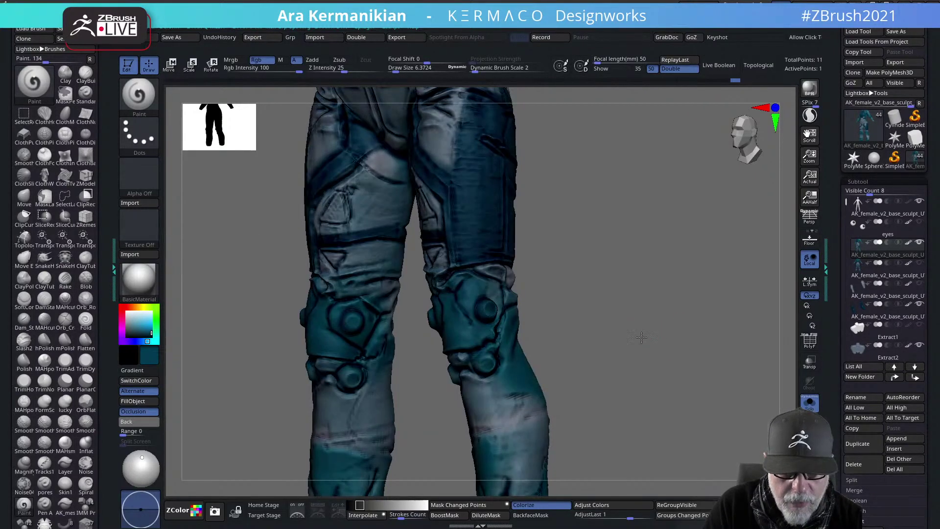
Paint the knee guards with the sampled teal and turn off the Occlusion display
{"action": "left_click_drag", "start_coordinate": [640, 337], "coordinate": [469, 310]}
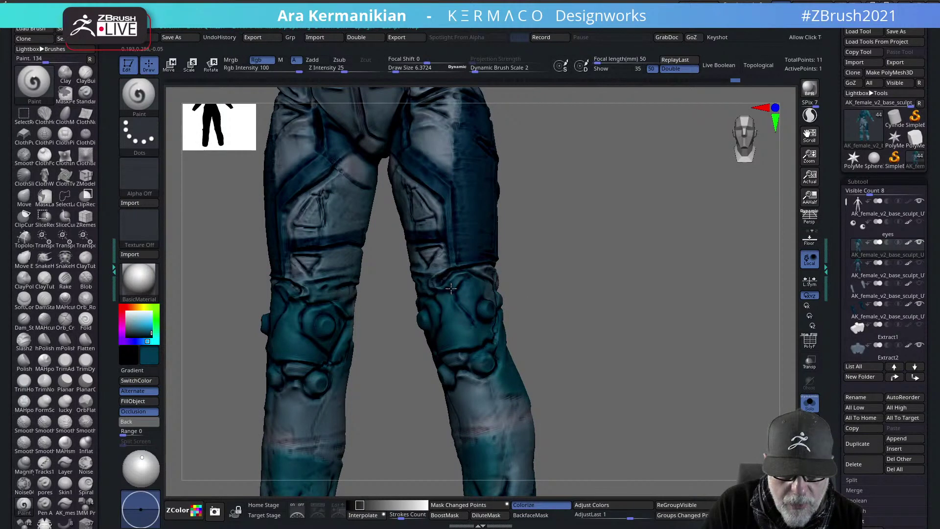
{"action": "left_click_drag", "start_coordinate": [566, 314], "coordinate": [449, 308]}
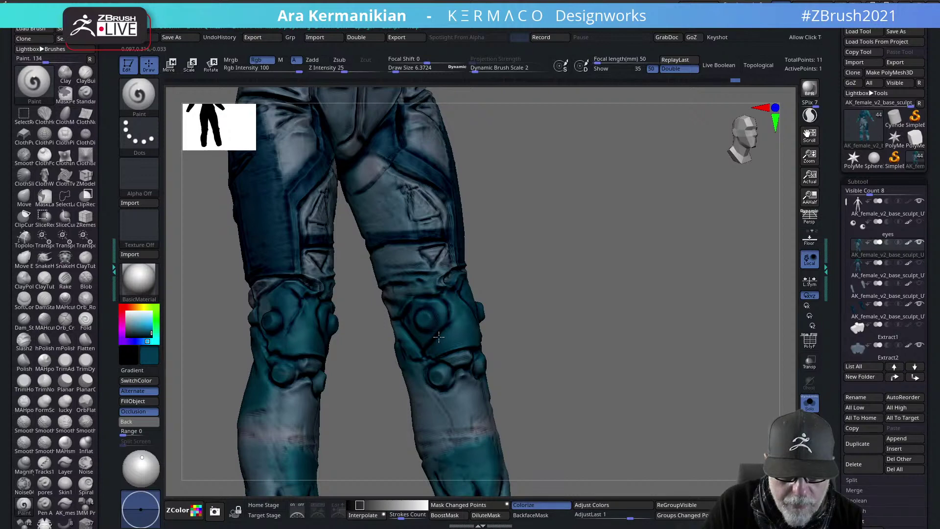
{"action": "left_click", "coordinate": [136, 412]}
Paint the remaining areas of the knee guards teal, covering their plates, round bosses and outer edges from several angles
{"action": "left_click_drag", "start_coordinate": [590, 333], "coordinate": [442, 316]}
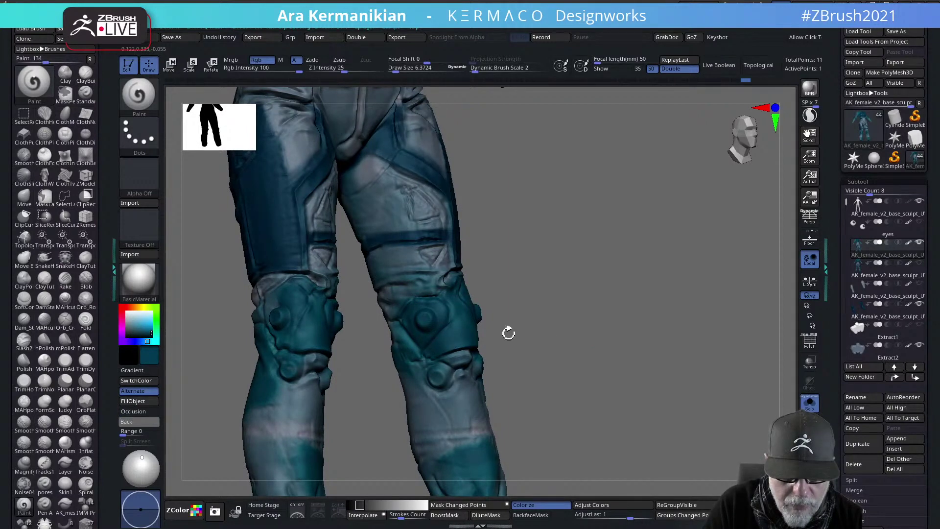
{"action": "left_click_drag", "start_coordinate": [508, 333], "coordinate": [480, 337]}
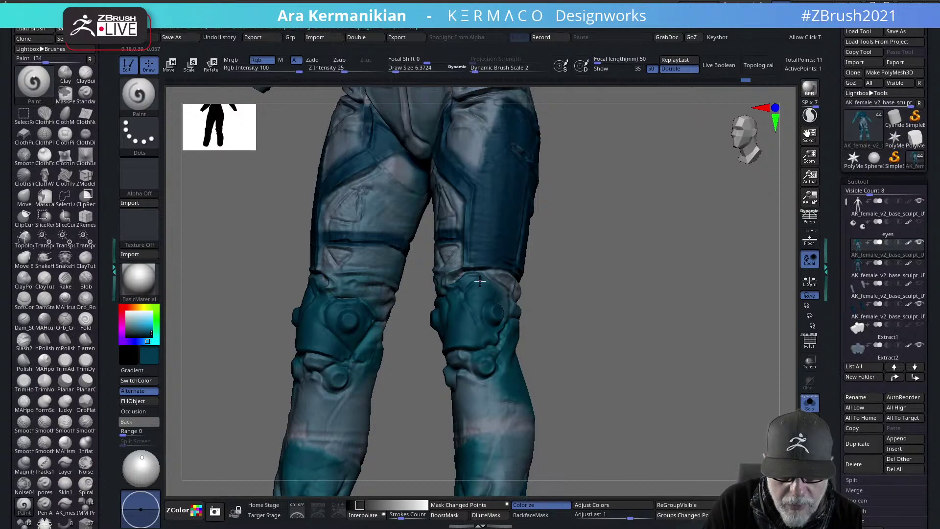
{"action": "left_click_drag", "start_coordinate": [480, 280], "coordinate": [508, 294]}
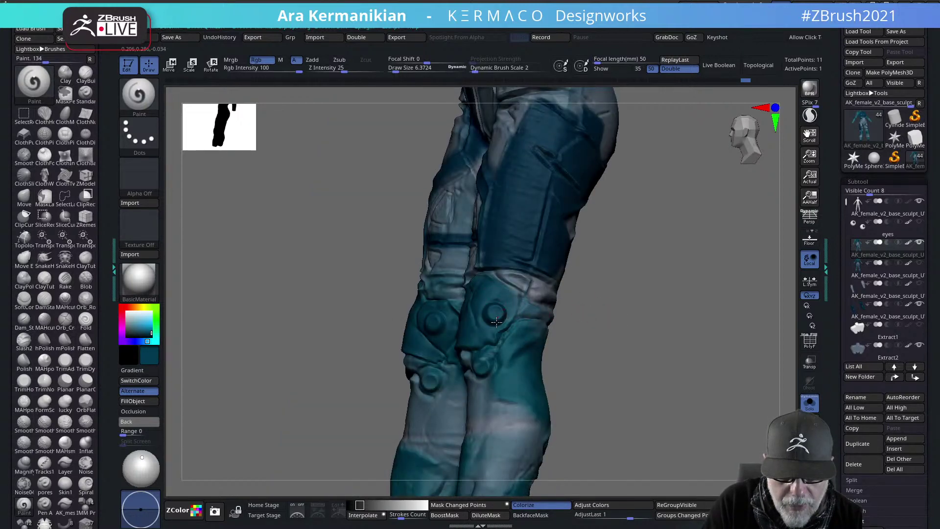
{"action": "left_click_drag", "start_coordinate": [463, 332], "coordinate": [494, 362]}
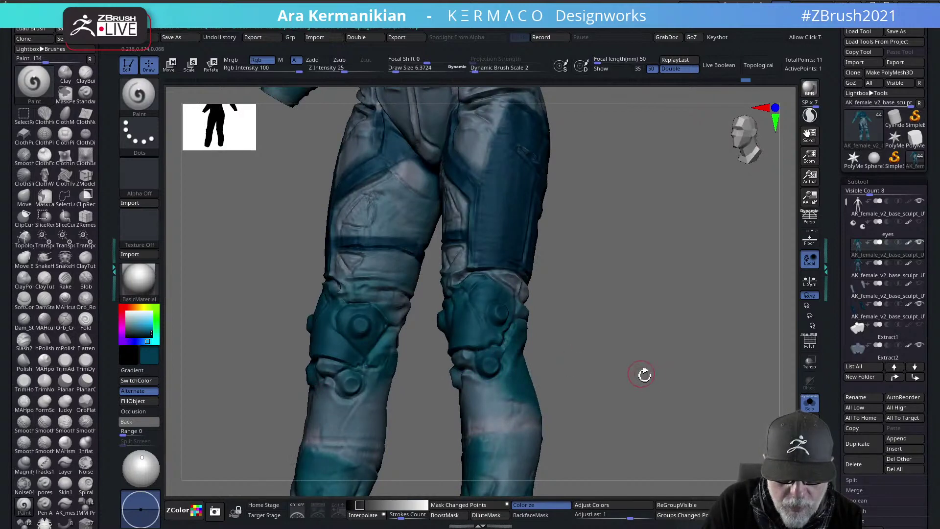
{"action": "left_click_drag", "start_coordinate": [644, 375], "coordinate": [500, 369]}
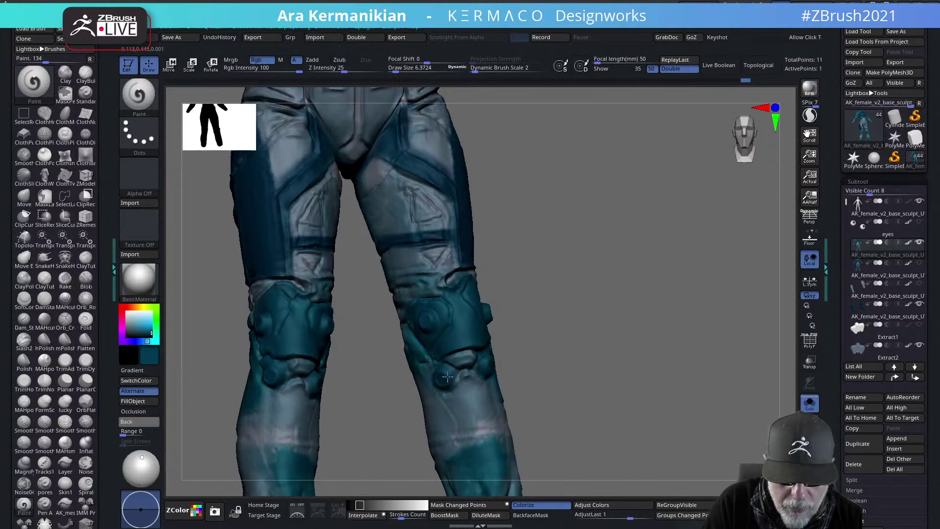
{"action": "mouse_move", "coordinate": [658, 342]}
{"action": "left_mouse_down", "text": "alt"}
{"action": "mouse_move", "coordinate": [556, 333]}
{"action": "mouse_move", "coordinate": [586, 348]}
{"action": "mouse_move", "coordinate": [589, 313]}
{"action": "mouse_move", "coordinate": [669, 345]}
{"action": "left_mouse_up", "text": "alt"}
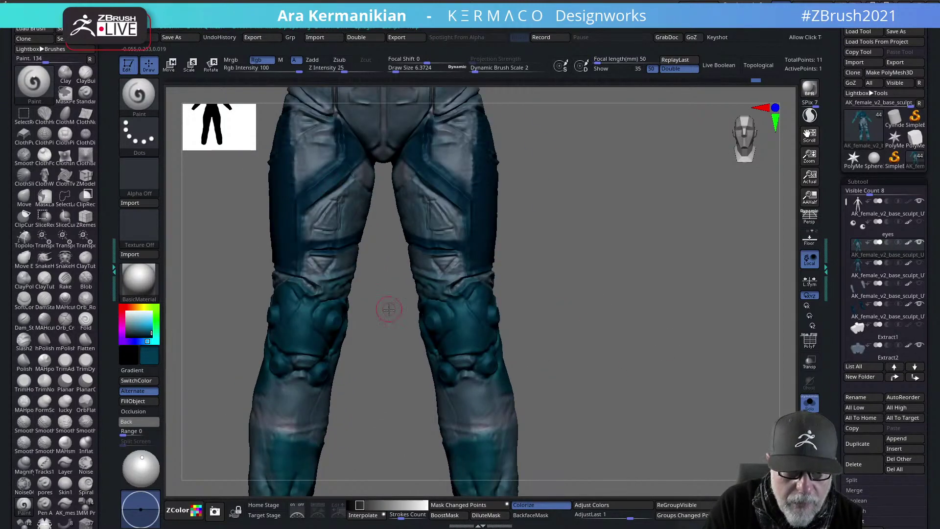
Sample the suit's grey-blue as the painting color and cover the dark blue bands on the front and inner thighs
{"action": "left_click_drag", "start_coordinate": [388, 309], "coordinate": [366, 405], "text": "alt"}
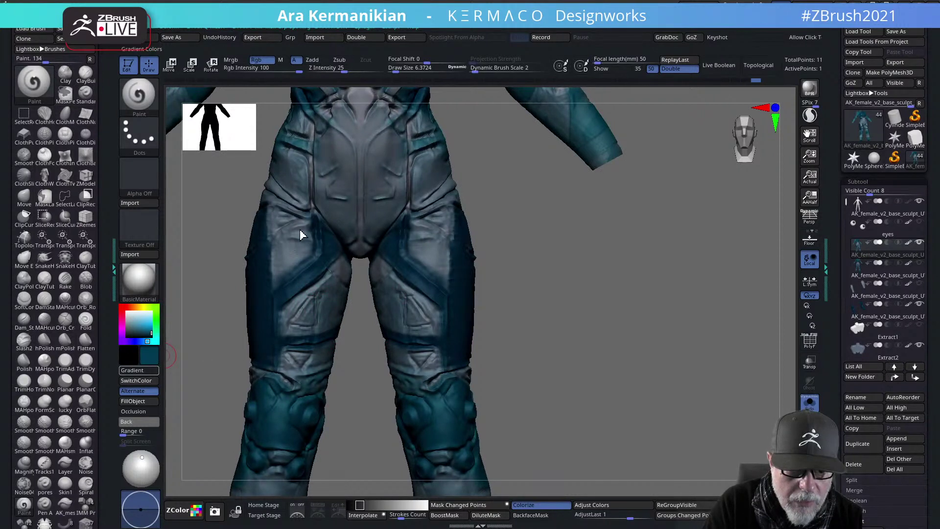
{"action": "left_click", "coordinate": [142, 370]}
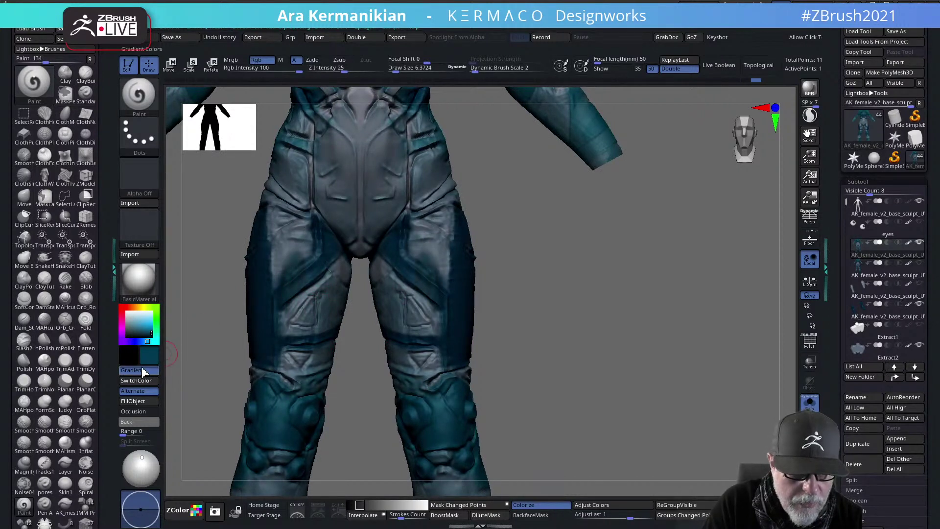
{"action": "left_click_drag", "start_coordinate": [128, 354], "coordinate": [283, 228]}
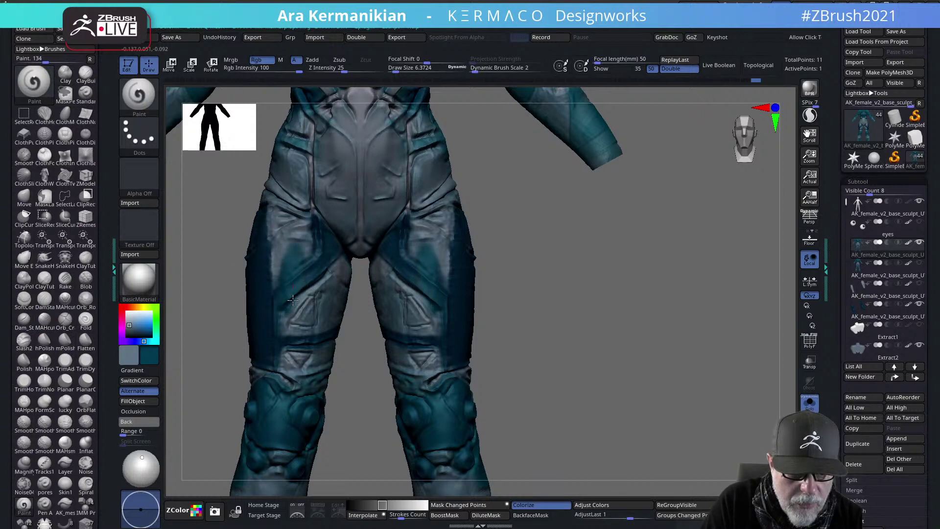
{"action": "mouse_move", "coordinate": [149, 353]}
{"action": "left_mouse_down"}
{"action": "mouse_move", "coordinate": [178, 350]}
{"action": "mouse_move", "coordinate": [287, 229]}
{"action": "mouse_move", "coordinate": [281, 232]}
{"action": "mouse_move", "coordinate": [293, 172]}
{"action": "left_mouse_up"}
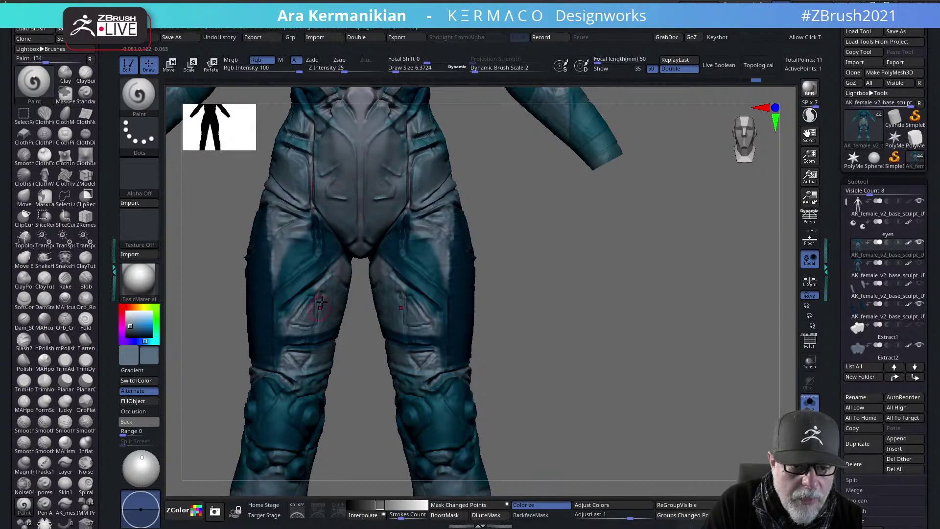
{"action": "mouse_move", "coordinate": [319, 249]}
{"action": "left_mouse_down"}
{"action": "mouse_move", "coordinate": [320, 272]}
{"action": "mouse_move", "coordinate": [317, 216]}
{"action": "mouse_move", "coordinate": [309, 274]}
{"action": "mouse_move", "coordinate": [293, 259]}
{"action": "mouse_move", "coordinate": [276, 316]}
{"action": "mouse_move", "coordinate": [320, 251]}
{"action": "left_mouse_up"}
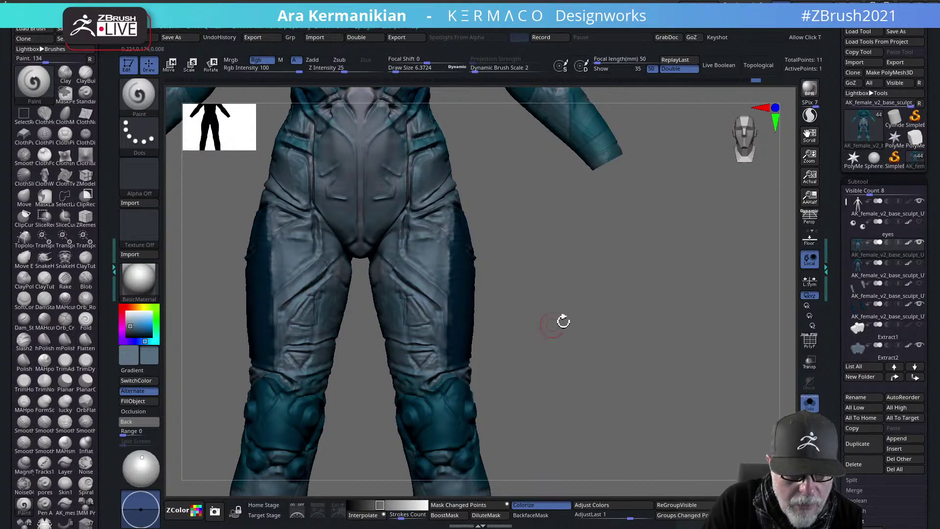
{"action": "left_click_drag", "start_coordinate": [562, 319], "coordinate": [377, 341]}
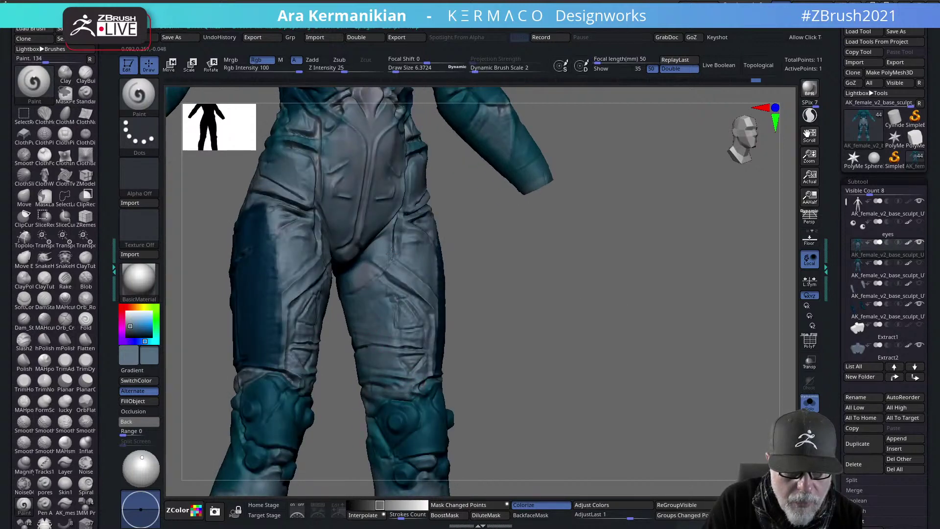
{"action": "left_click_drag", "start_coordinate": [322, 356], "coordinate": [466, 289]}
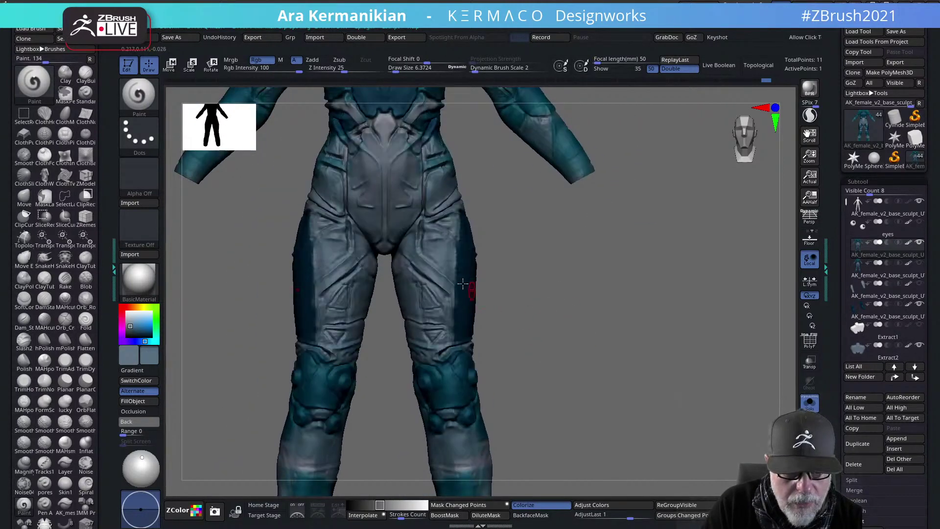
Sample the teal again and paint the triangular insets on the front of the thighs above the knees
{"action": "left_click_drag", "start_coordinate": [150, 363], "coordinate": [341, 346]}
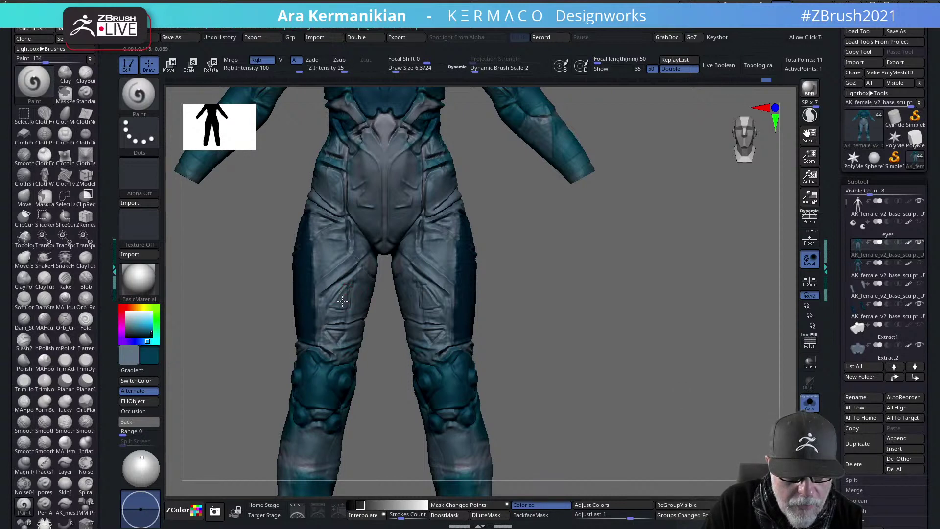
{"action": "left_click_drag", "start_coordinate": [339, 304], "coordinate": [342, 292]}
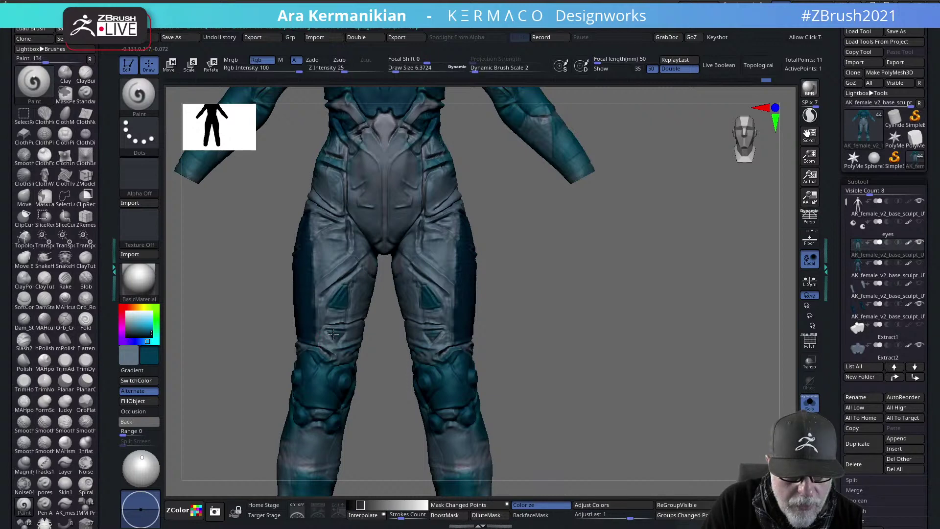
Sample the grey-blue again and paint it over the side of the waist and the ribs beneath the arm
{"action": "left_click_drag", "start_coordinate": [611, 321], "coordinate": [560, 430], "text": "shift"}
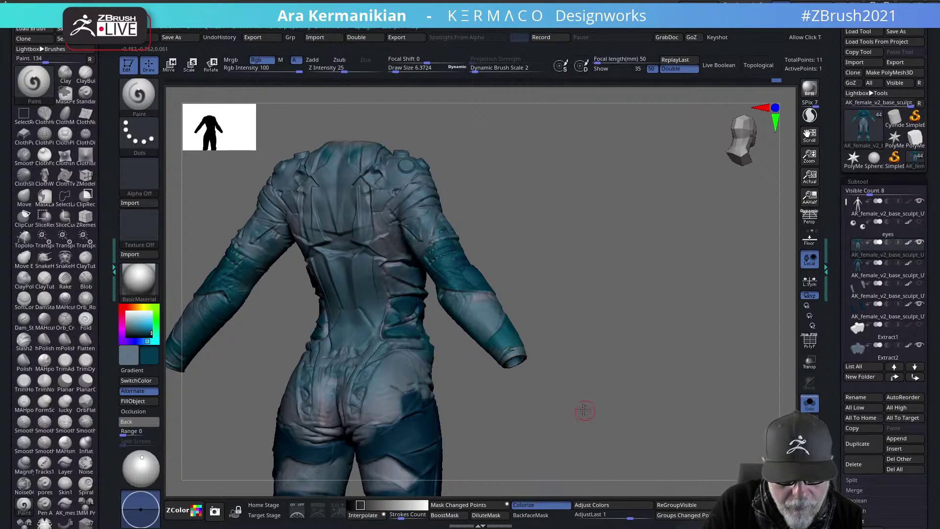
{"action": "left_click_drag", "start_coordinate": [587, 413], "coordinate": [476, 351]}
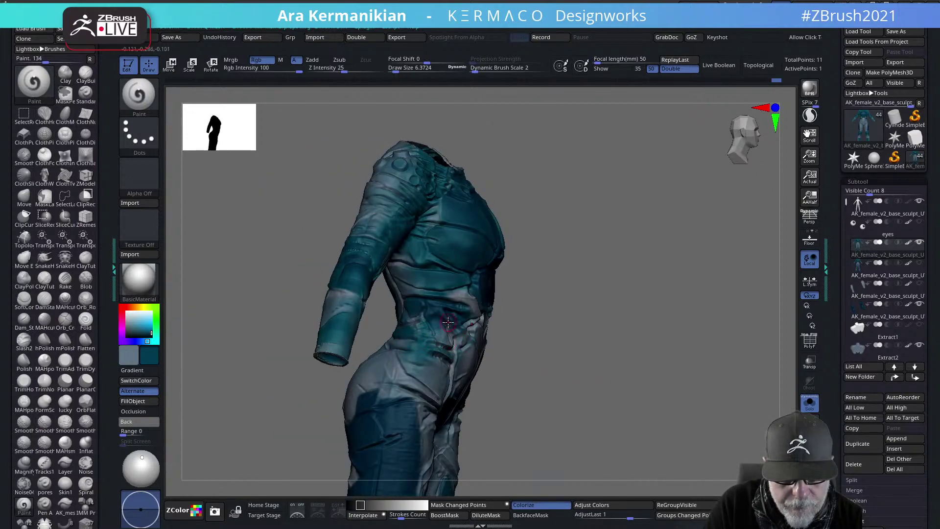
{"action": "mouse_move", "coordinate": [149, 355]}
{"action": "left_mouse_down"}
{"action": "mouse_move", "coordinate": [241, 381]}
{"action": "mouse_move", "coordinate": [378, 375]}
{"action": "mouse_move", "coordinate": [366, 376]}
{"action": "left_mouse_up"}
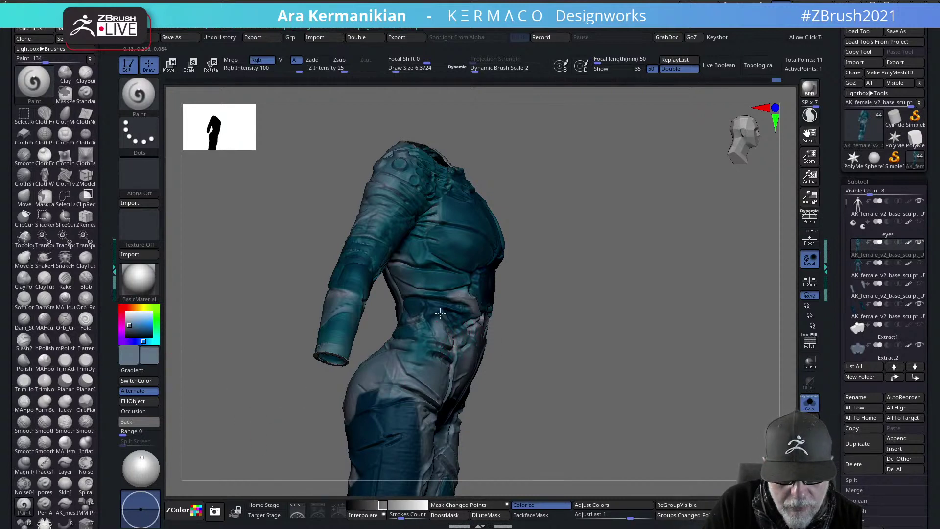
{"action": "mouse_move", "coordinate": [455, 315]}
{"action": "left_mouse_down"}
{"action": "mouse_move", "coordinate": [433, 305]}
{"action": "mouse_move", "coordinate": [463, 313]}
{"action": "left_mouse_up"}
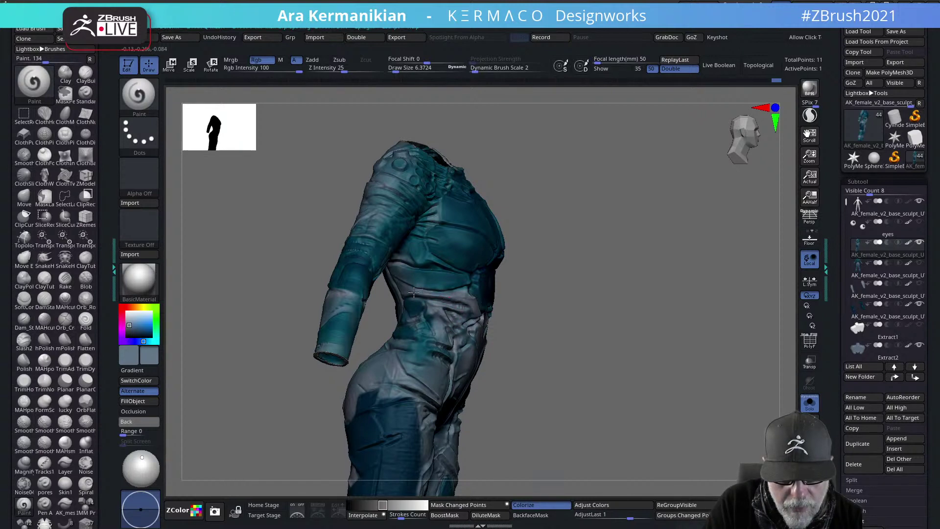
{"action": "mouse_move", "coordinate": [393, 256]}
{"action": "left_mouse_down"}
{"action": "mouse_move", "coordinate": [415, 248]}
{"action": "mouse_move", "coordinate": [424, 221]}
{"action": "left_mouse_up"}
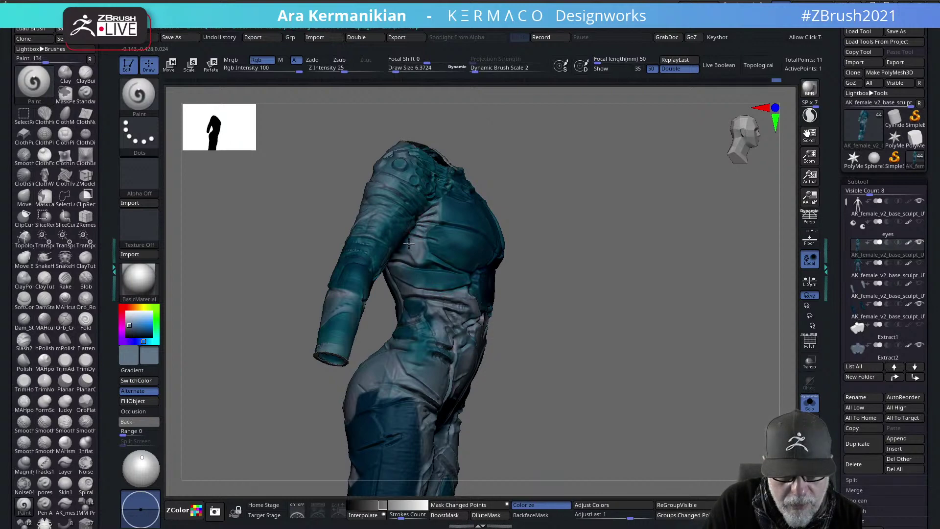
Enlarge the brush to a draw size of about 43.7 and paint both sleeves grey-blue, front and back
{"action": "mouse_move", "coordinate": [571, 264]}
{"action": "left_mouse_down"}
{"action": "mouse_move", "coordinate": [648, 251]}
{"action": "mouse_move", "coordinate": [545, 237]}
{"action": "mouse_move", "coordinate": [534, 255]}
{"action": "mouse_move", "coordinate": [597, 264]}
{"action": "left_mouse_up"}
{"action": "key", "text": "s"}
{"action": "left_click", "coordinate": [496, 309]}
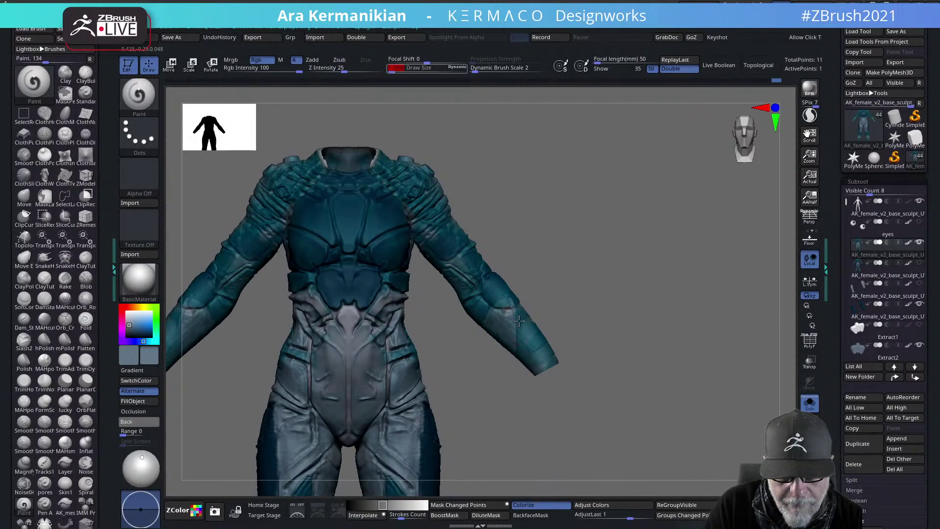
{"action": "key", "text": "s"}
{"action": "left_click_drag", "start_coordinate": [518, 331], "coordinate": [533, 331]}
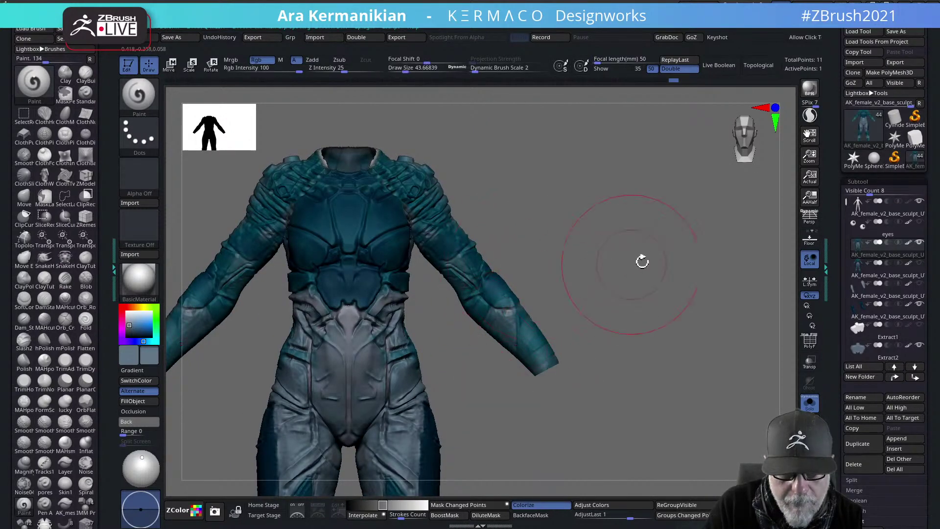
{"action": "left_click_drag", "start_coordinate": [642, 260], "coordinate": [570, 277]}
{"action": "mouse_move", "coordinate": [561, 229]}
{"action": "left_mouse_down"}
{"action": "mouse_move", "coordinate": [563, 210]}
{"action": "mouse_move", "coordinate": [564, 255]}
{"action": "mouse_move", "coordinate": [575, 244]}
{"action": "left_mouse_up"}
{"action": "mouse_move", "coordinate": [513, 318]}
{"action": "left_mouse_down"}
{"action": "mouse_move", "coordinate": [524, 345]}
{"action": "mouse_move", "coordinate": [547, 324]}
{"action": "mouse_move", "coordinate": [555, 229]}
{"action": "left_mouse_up"}
{"action": "mouse_move", "coordinate": [584, 185]}
{"action": "left_mouse_down"}
{"action": "mouse_move", "coordinate": [605, 186]}
{"action": "mouse_move", "coordinate": [604, 173]}
{"action": "left_mouse_up"}
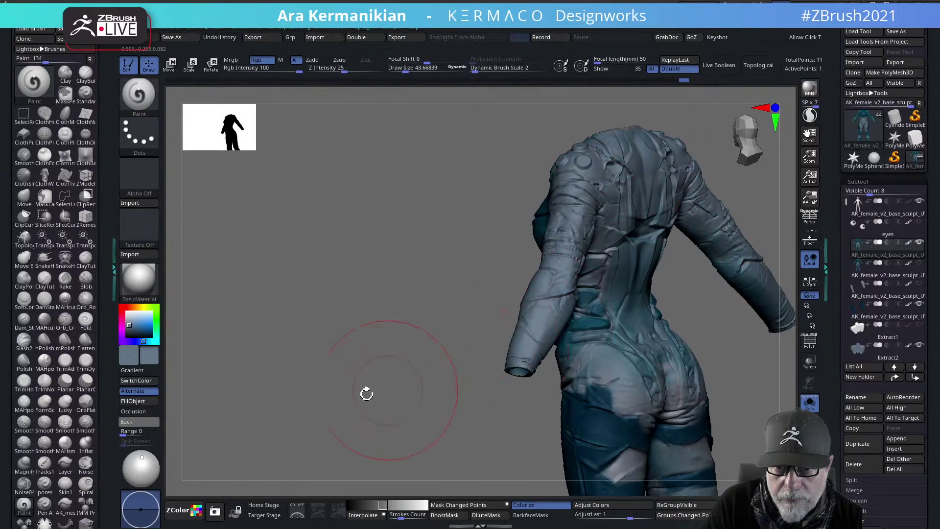
Reduce the draw size to about 20.6 and paint the collar, shoulders and upper chest border grey-blue
{"action": "mouse_move", "coordinate": [368, 392]}
{"action": "left_mouse_down"}
{"action": "mouse_move", "coordinate": [365, 356]}
{"action": "mouse_move", "coordinate": [250, 393]}
{"action": "left_mouse_up"}
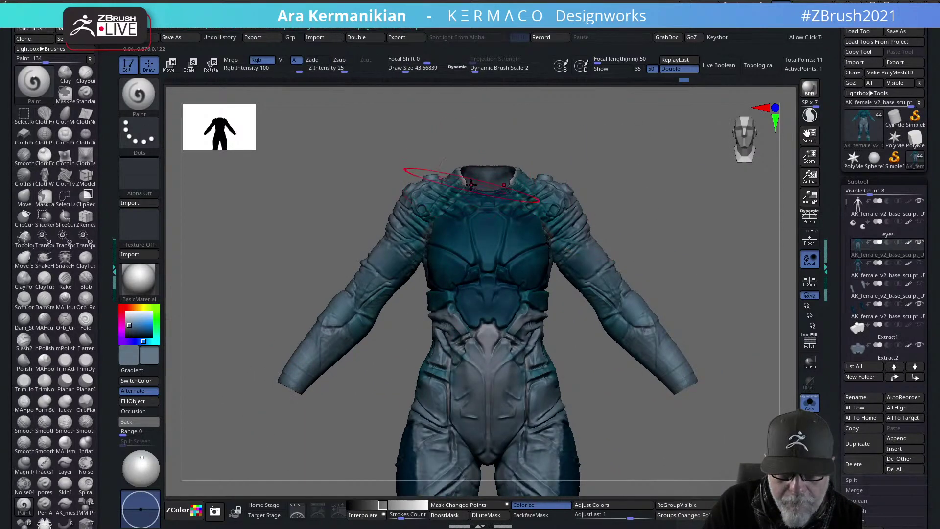
{"action": "key", "text": "s"}
{"action": "mouse_move", "coordinate": [470, 192]}
{"action": "left_mouse_down"}
{"action": "mouse_move", "coordinate": [455, 194]}
{"action": "mouse_move", "coordinate": [520, 205]}
{"action": "mouse_move", "coordinate": [545, 182]}
{"action": "mouse_move", "coordinate": [622, 329]}
{"action": "left_mouse_up"}
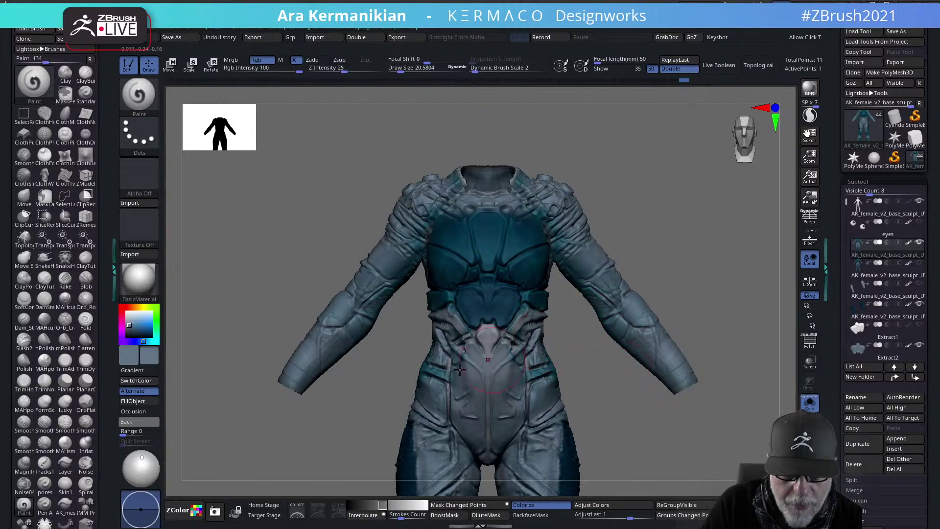
Reduce the draw size to about 12.4 and paint the side of the torso around the chest plate grey-blue
{"action": "left_click_drag", "start_coordinate": [603, 407], "coordinate": [639, 403]}
{"action": "left_click_drag", "start_coordinate": [739, 281], "coordinate": [765, 256]}
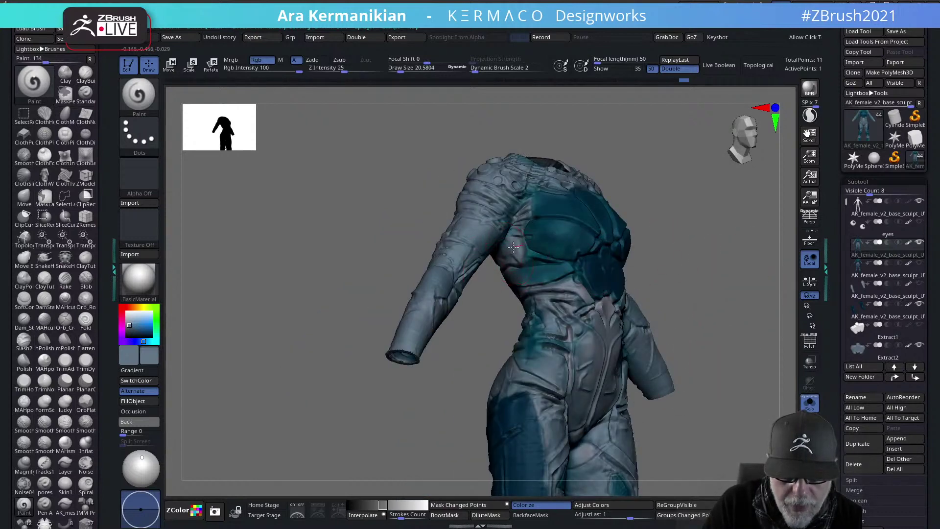
{"action": "key", "text": "s"}
{"action": "left_click_drag", "start_coordinate": [538, 259], "coordinate": [528, 262]}
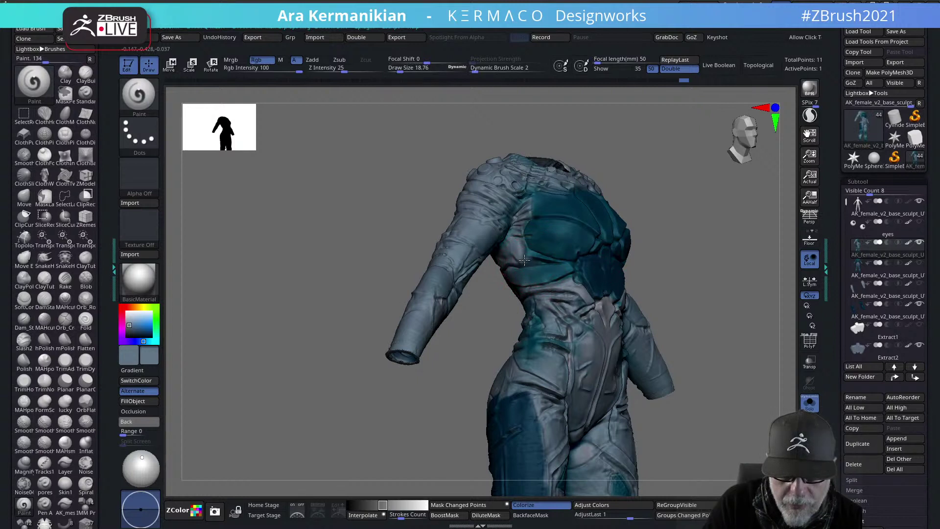
{"action": "key", "text": "s"}
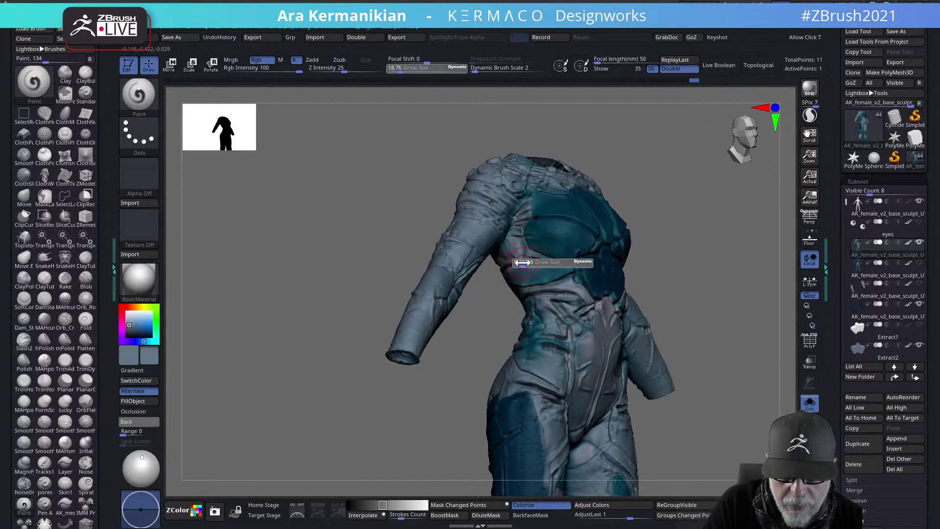
{"action": "left_click_drag", "start_coordinate": [522, 262], "coordinate": [518, 257]}
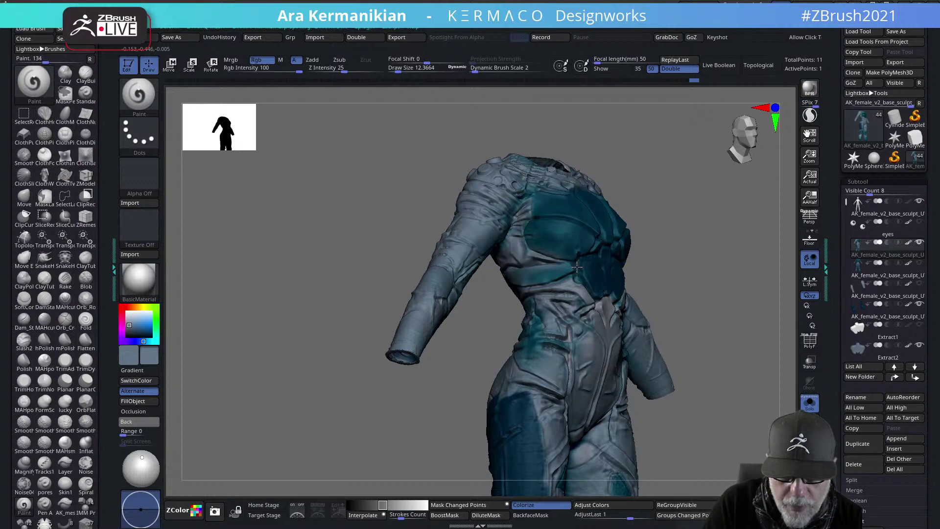
Paint the abdomen plate below the chest and the waist folds grey-blue, raising the draw size to 18.76
{"action": "right_click_drag", "start_coordinate": [580, 262], "coordinate": [553, 264]}
{"action": "mouse_move", "coordinate": [570, 266]}
{"action": "left_mouse_down"}
{"action": "mouse_move", "coordinate": [585, 256]}
{"action": "mouse_move", "coordinate": [615, 284]}
{"action": "mouse_move", "coordinate": [572, 294]}
{"action": "mouse_move", "coordinate": [607, 274]}
{"action": "mouse_move", "coordinate": [558, 298]}
{"action": "mouse_move", "coordinate": [563, 306]}
{"action": "mouse_move", "coordinate": [523, 348]}
{"action": "mouse_move", "coordinate": [549, 390]}
{"action": "mouse_move", "coordinate": [586, 388]}
{"action": "mouse_move", "coordinate": [569, 393]}
{"action": "left_mouse_up"}
{"action": "key", "text": "s"}
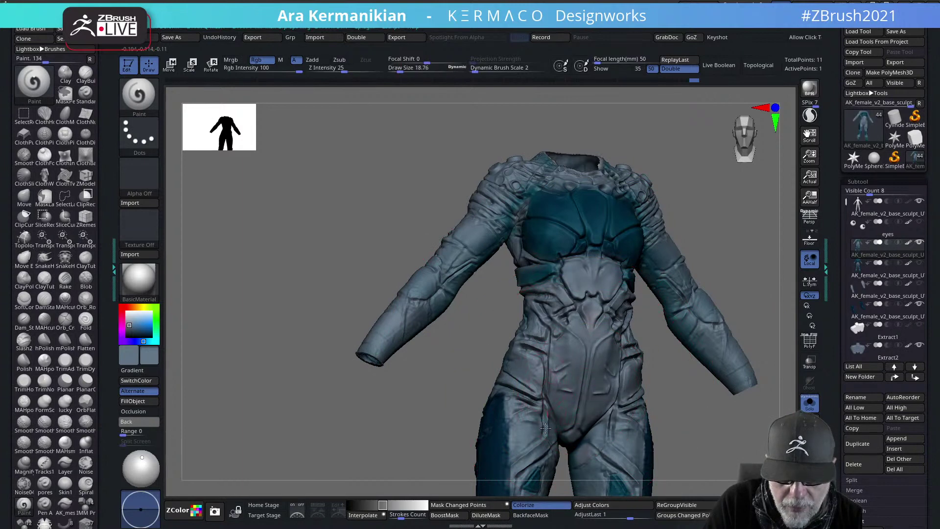
Frame the whole suit and paint the calves and shins grey-blue, working around both lower legs
{"action": "mouse_move", "coordinate": [701, 415]}
{"action": "left_mouse_down", "text": "alt"}
{"action": "mouse_move", "coordinate": [631, 405]}
{"action": "mouse_move", "coordinate": [682, 342]}
{"action": "mouse_move", "coordinate": [705, 279]}
{"action": "mouse_move", "coordinate": [612, 289]}
{"action": "mouse_move", "coordinate": [587, 260]}
{"action": "left_mouse_up", "text": "alt"}
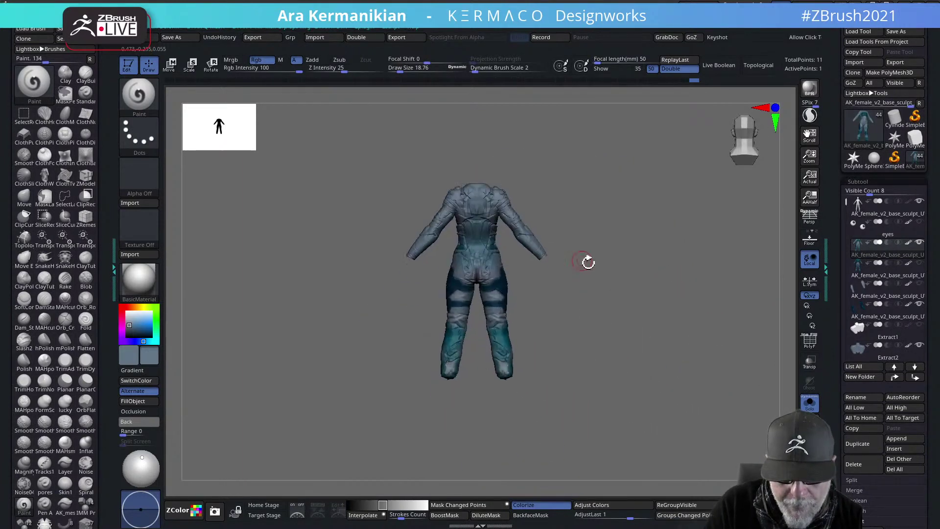
{"action": "key", "text": "f"}
{"action": "left_click_drag", "start_coordinate": [571, 323], "coordinate": [563, 321]}
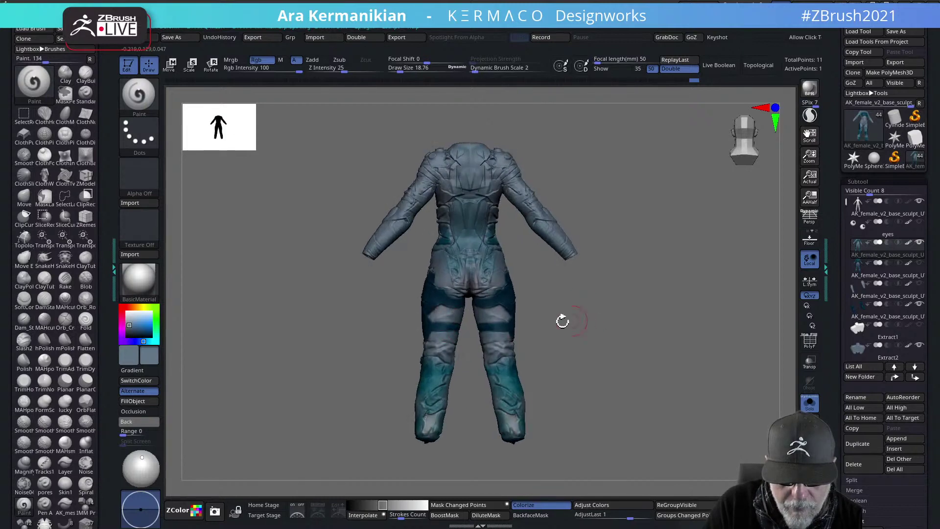
{"action": "left_click_drag", "start_coordinate": [538, 373], "coordinate": [552, 407]}
{"action": "mouse_move", "coordinate": [482, 372]}
{"action": "left_mouse_down"}
{"action": "mouse_move", "coordinate": [503, 371]}
{"action": "mouse_move", "coordinate": [477, 418]}
{"action": "mouse_move", "coordinate": [485, 445]}
{"action": "left_mouse_up"}
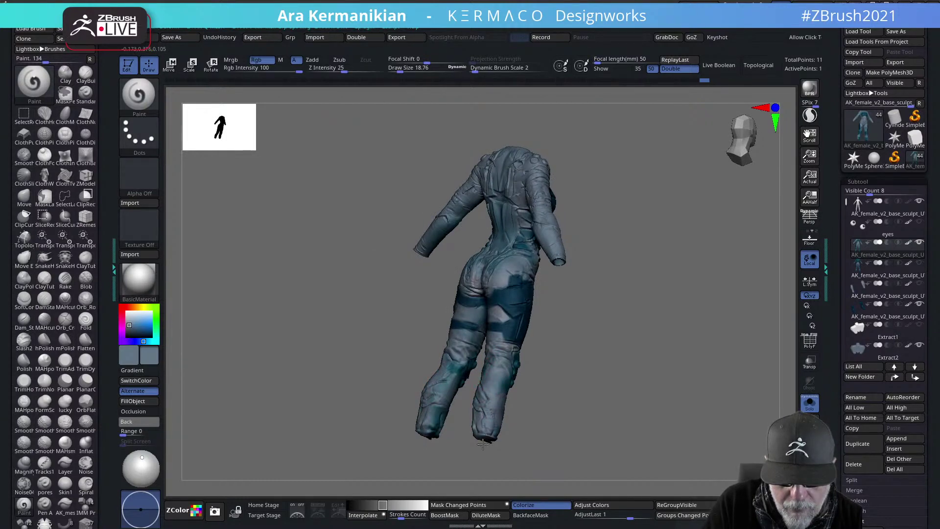
{"action": "left_click_drag", "start_coordinate": [519, 390], "coordinate": [554, 385]}
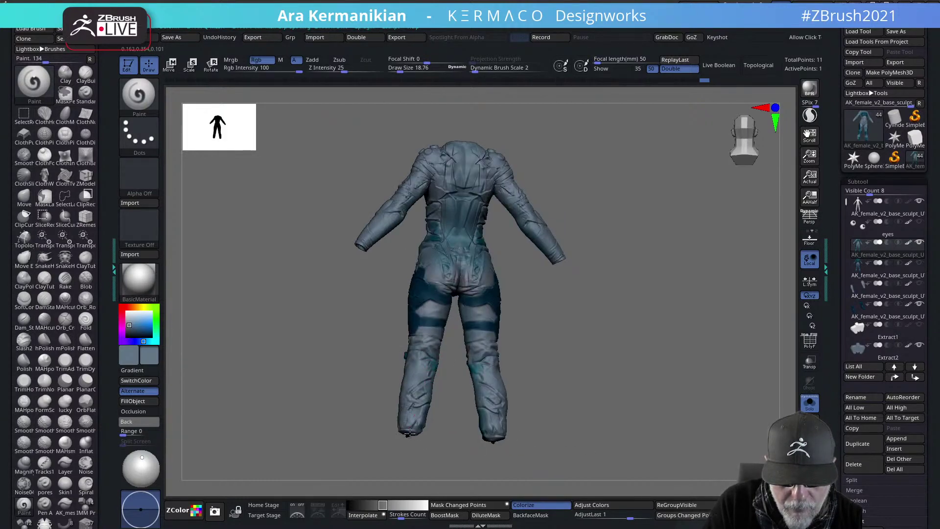
{"action": "left_click_drag", "start_coordinate": [571, 425], "coordinate": [676, 424]}
{"action": "left_click_drag", "start_coordinate": [348, 408], "coordinate": [379, 412]}
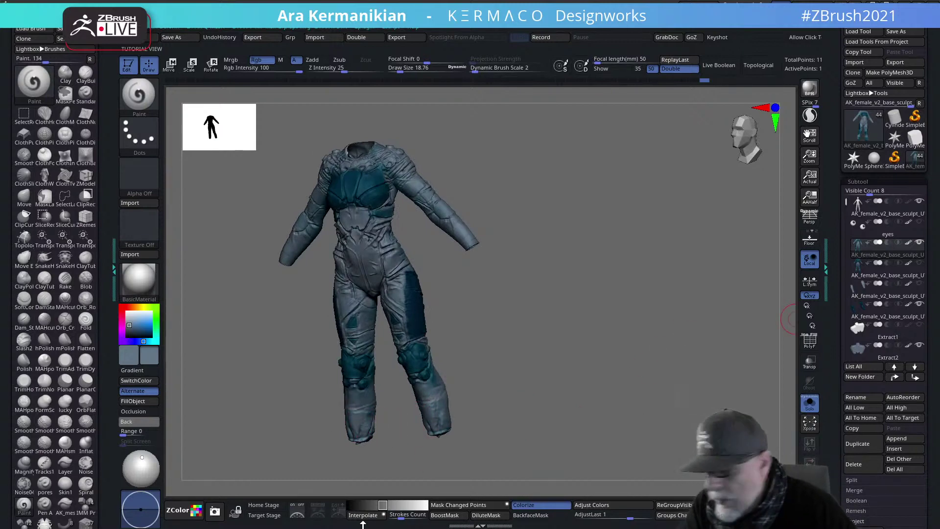
Check the lower legs, then paint the buttocks and rear hip area of the suit grey-blue
{"action": "left_click_drag", "start_coordinate": [502, 343], "coordinate": [595, 315], "text": "shift"}
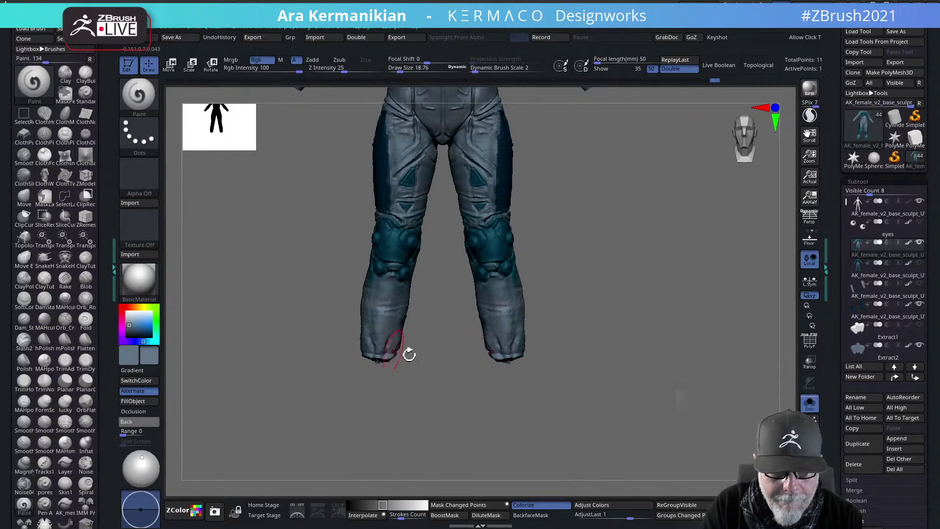
{"action": "left_click_drag", "start_coordinate": [405, 352], "coordinate": [415, 243]}
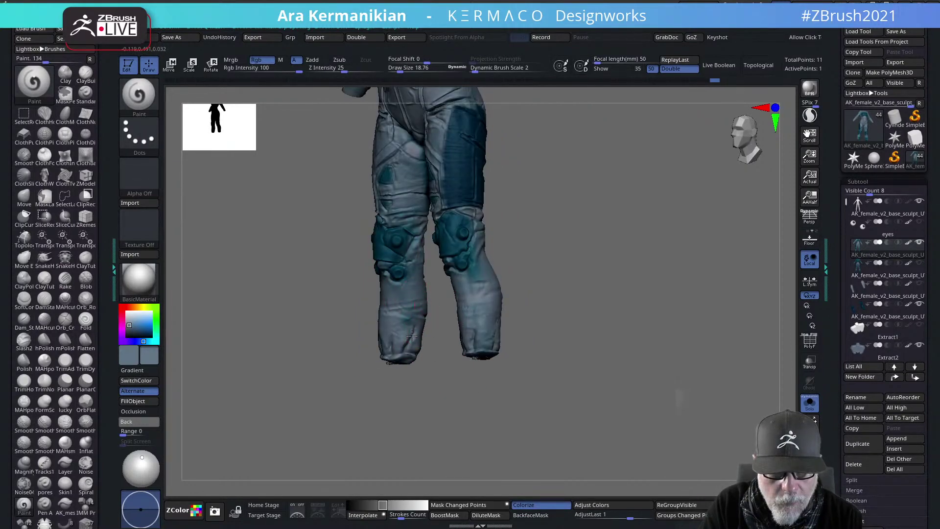
{"action": "mouse_move", "coordinate": [646, 308]}
{"action": "left_mouse_down"}
{"action": "mouse_move", "coordinate": [705, 295]}
{"action": "mouse_move", "coordinate": [733, 258]}
{"action": "left_mouse_up"}
{"action": "left_click_drag", "start_coordinate": [673, 193], "coordinate": [562, 310], "text": "alt"}
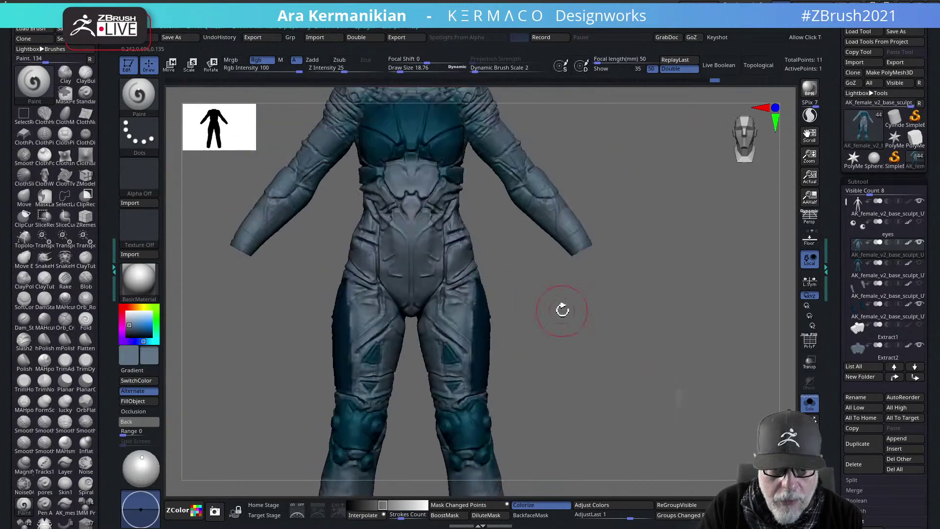
{"action": "left_click_drag", "start_coordinate": [695, 358], "coordinate": [553, 367]}
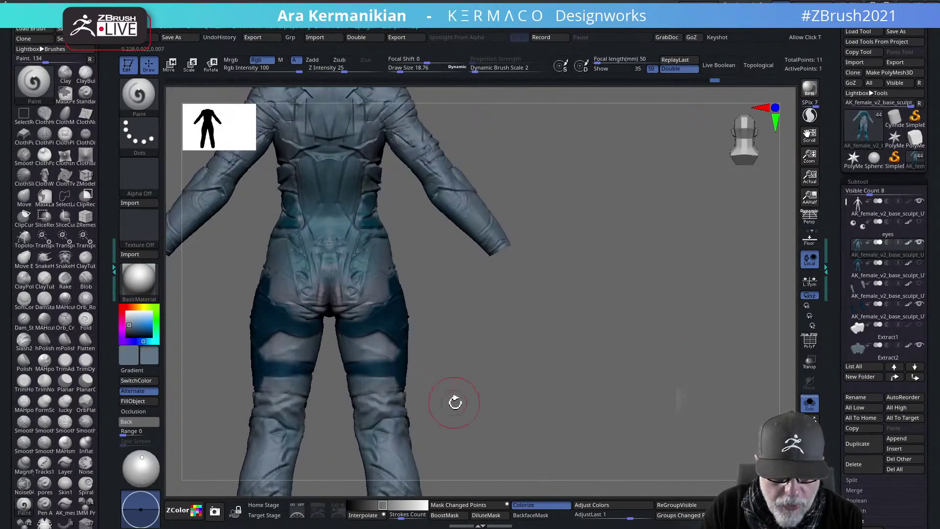
{"action": "left_click_drag", "start_coordinate": [504, 416], "coordinate": [596, 338], "text": "alt"}
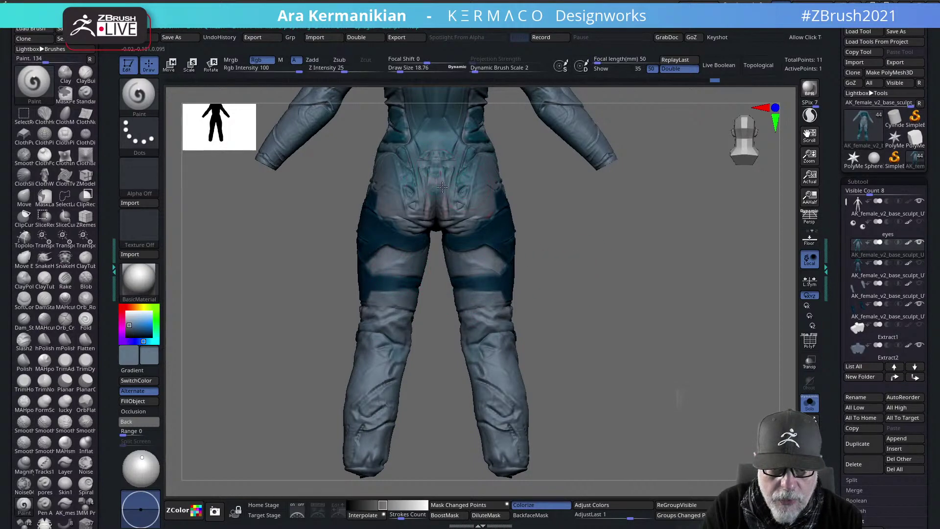
{"action": "mouse_move", "coordinate": [446, 192]}
{"action": "left_mouse_down"}
{"action": "mouse_move", "coordinate": [451, 173]}
{"action": "mouse_move", "coordinate": [434, 189]}
{"action": "left_mouse_up"}
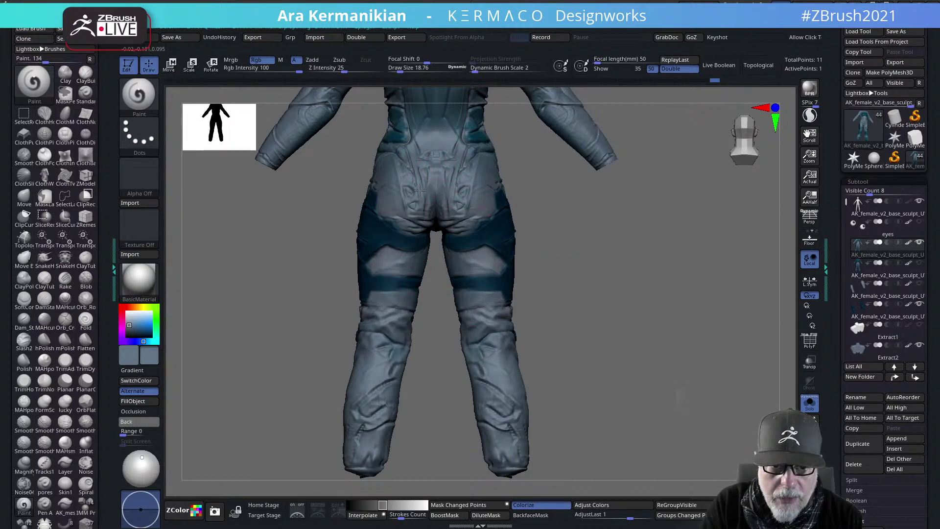
Paint the central lower-back panel above the hips grey-blue
{"action": "left_click_drag", "start_coordinate": [617, 201], "coordinate": [652, 336], "text": "alt"}
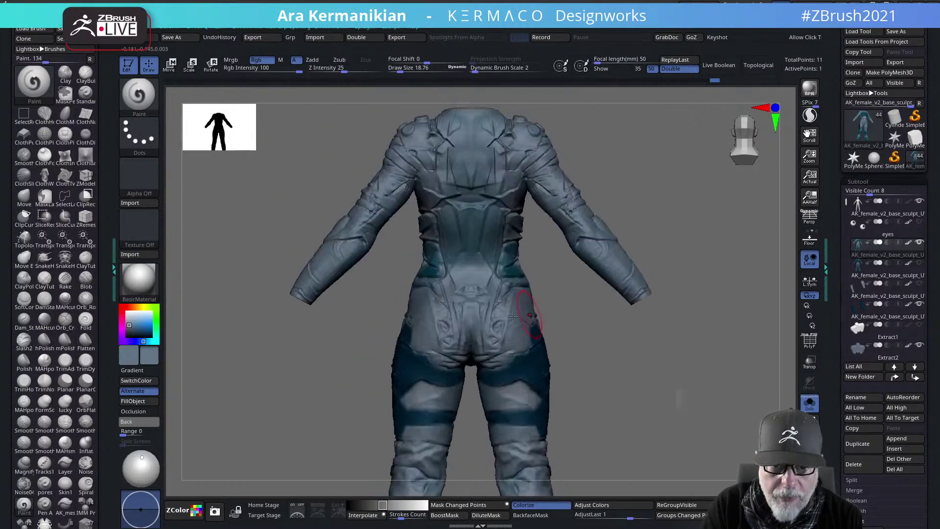
{"action": "left_click_drag", "start_coordinate": [479, 247], "coordinate": [478, 269]}
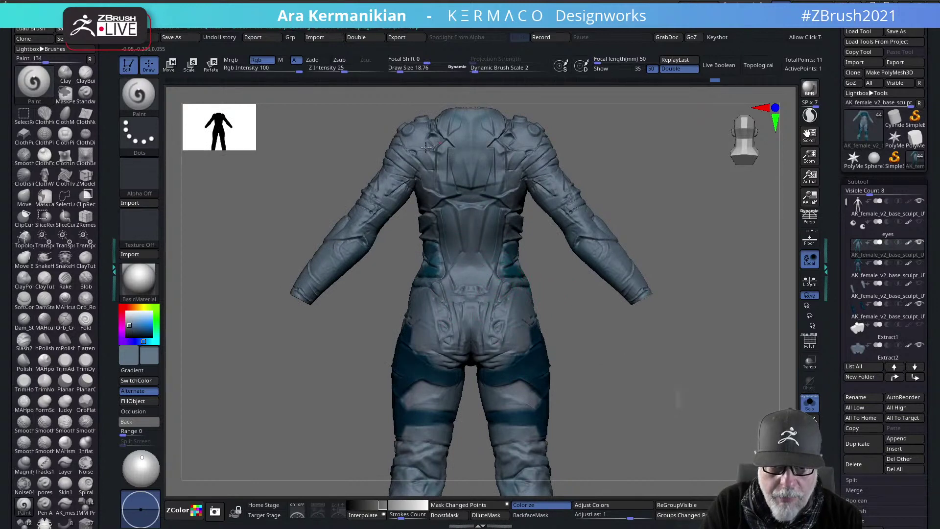
{"action": "left_click_drag", "start_coordinate": [594, 231], "coordinate": [524, 269], "text": "alt"}
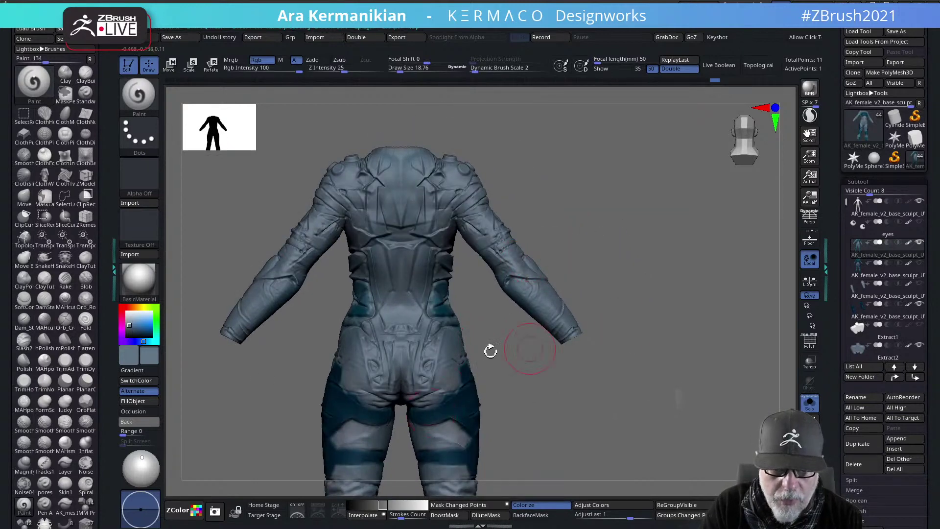
Switch to the dark teal colour, reduce the draw size to 6.3724 and paint the backs of both shoulder pads
{"action": "left_click", "coordinate": [137, 380]}
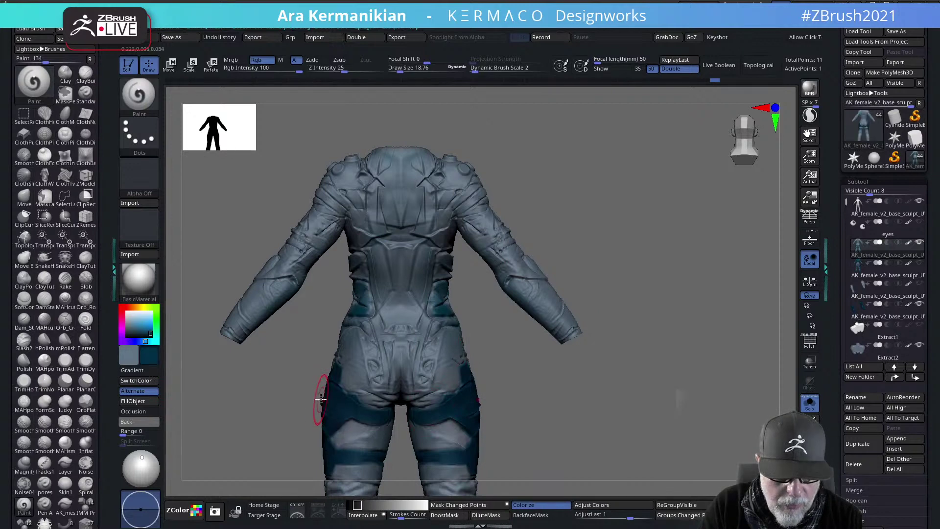
{"action": "key", "text": "s"}
{"action": "left_click_drag", "start_coordinate": [337, 408], "coordinate": [331, 406]}
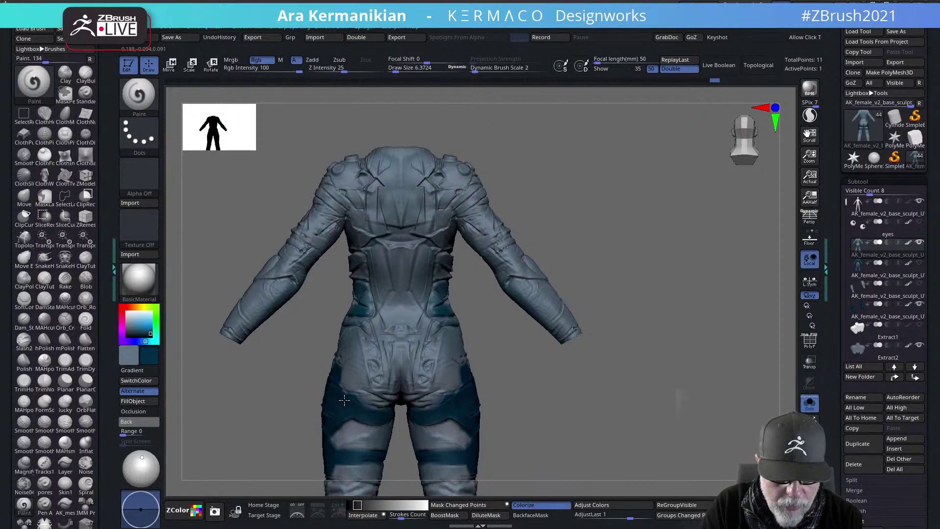
{"action": "mouse_move", "coordinate": [483, 340]}
{"action": "left_mouse_down"}
{"action": "mouse_move", "coordinate": [640, 251]}
{"action": "mouse_move", "coordinate": [623, 205]}
{"action": "mouse_move", "coordinate": [626, 314]}
{"action": "left_mouse_up"}
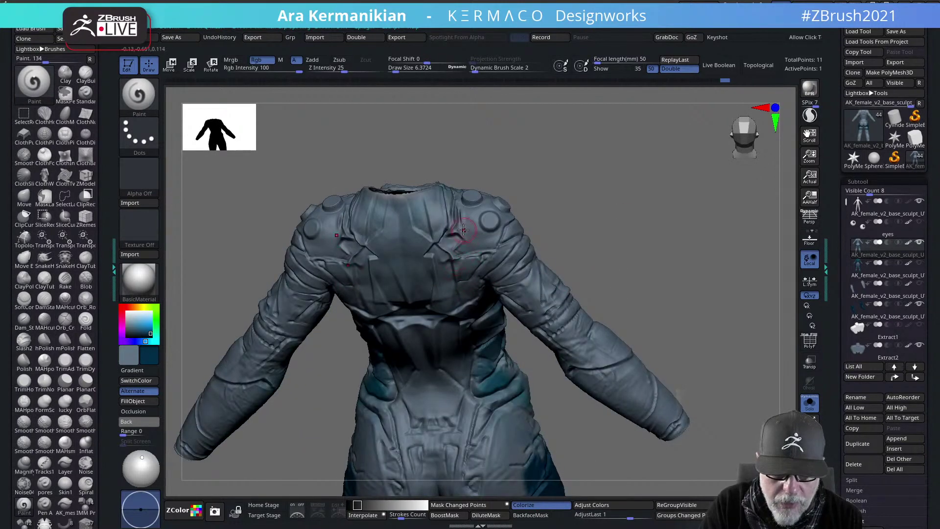
{"action": "mouse_move", "coordinate": [463, 228]}
{"action": "left_mouse_down"}
{"action": "mouse_move", "coordinate": [454, 231]}
{"action": "mouse_move", "coordinate": [471, 229]}
{"action": "mouse_move", "coordinate": [465, 247]}
{"action": "mouse_move", "coordinate": [493, 240]}
{"action": "mouse_move", "coordinate": [460, 203]}
{"action": "mouse_move", "coordinate": [493, 233]}
{"action": "left_mouse_up"}
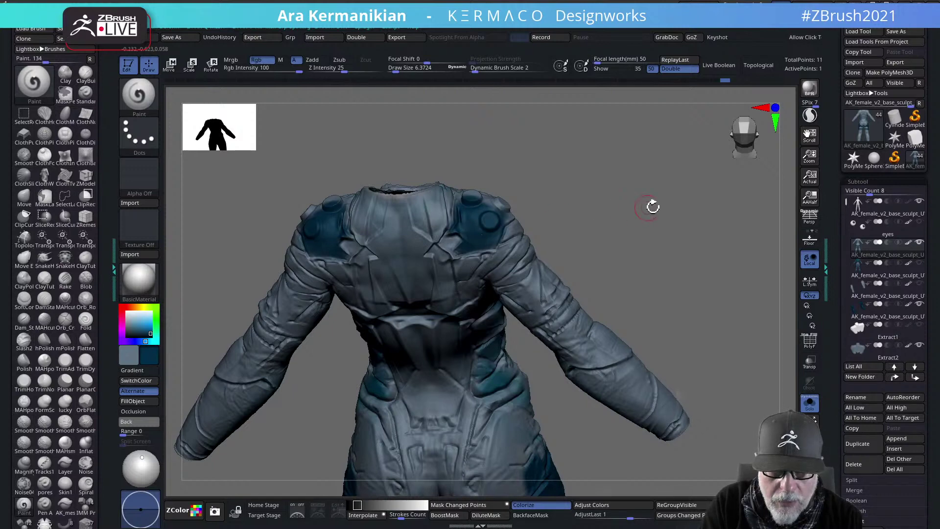
Paint the tops of the shoulder pads dark teal around the round studs and up to the collar edge
{"action": "left_click_drag", "start_coordinate": [653, 207], "coordinate": [554, 260]}
{"action": "mouse_move", "coordinate": [480, 229]}
{"action": "left_mouse_down"}
{"action": "mouse_move", "coordinate": [499, 220]}
{"action": "mouse_move", "coordinate": [473, 216]}
{"action": "mouse_move", "coordinate": [466, 195]}
{"action": "mouse_move", "coordinate": [510, 205]}
{"action": "left_mouse_up"}
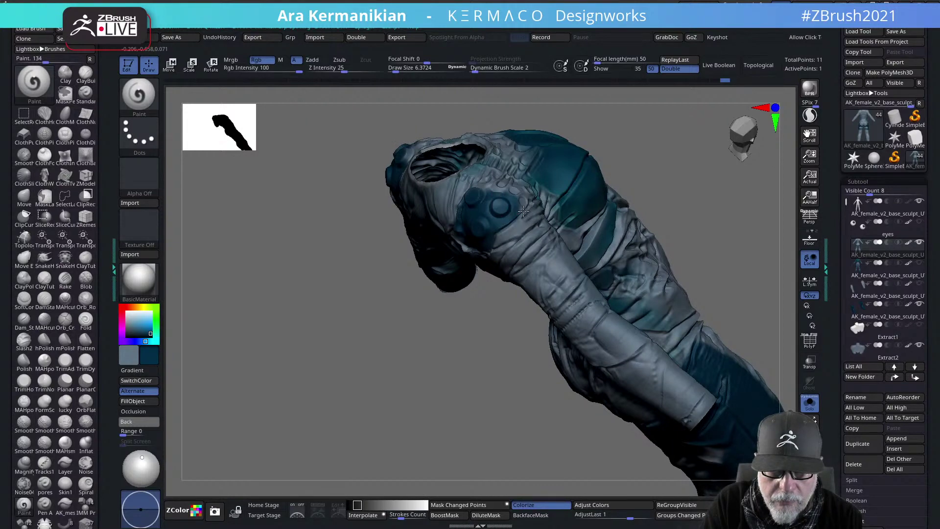
{"action": "left_click_drag", "start_coordinate": [644, 163], "coordinate": [671, 255]}
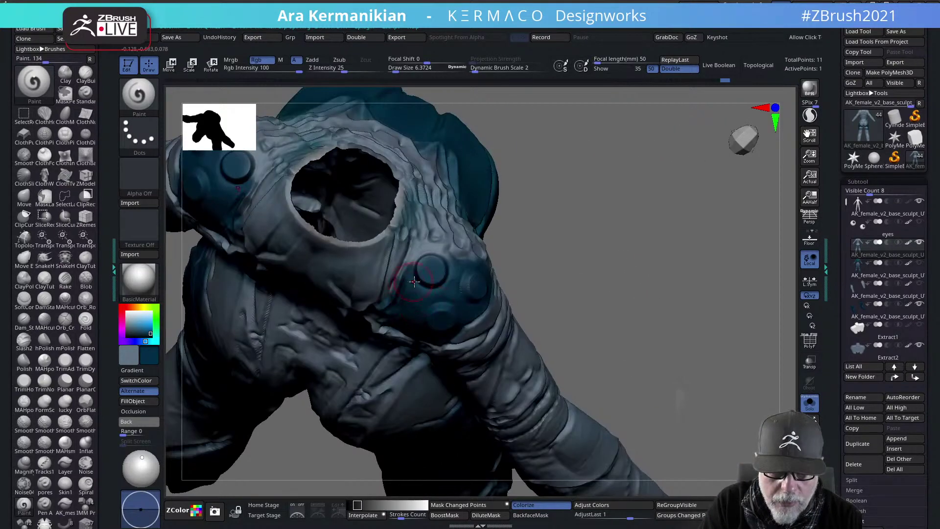
{"action": "mouse_move", "coordinate": [427, 256]}
{"action": "left_mouse_down"}
{"action": "mouse_move", "coordinate": [443, 246]}
{"action": "mouse_move", "coordinate": [446, 270]}
{"action": "mouse_move", "coordinate": [416, 256]}
{"action": "mouse_move", "coordinate": [401, 295]}
{"action": "left_mouse_up"}
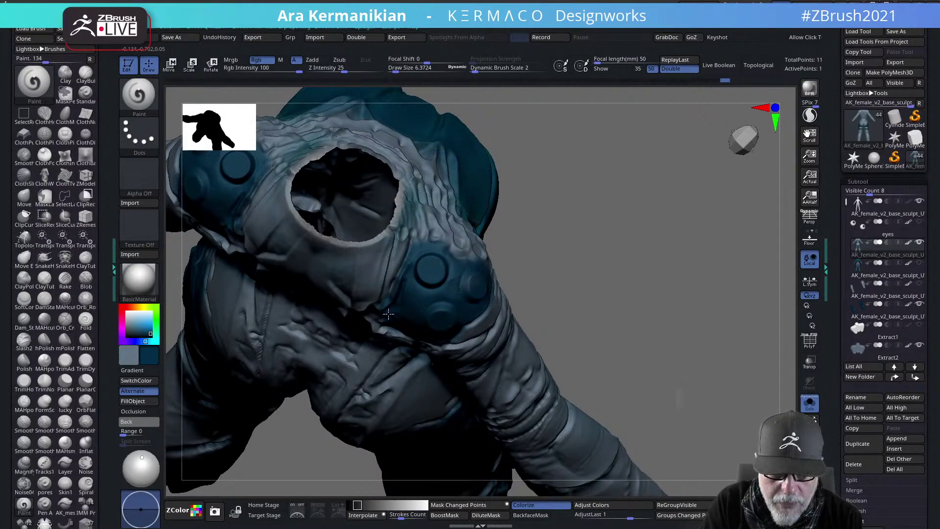
Paint the side waist panels and the rear hip patches dark teal
{"action": "left_click_drag", "start_coordinate": [542, 328], "coordinate": [607, 205], "text": "alt"}
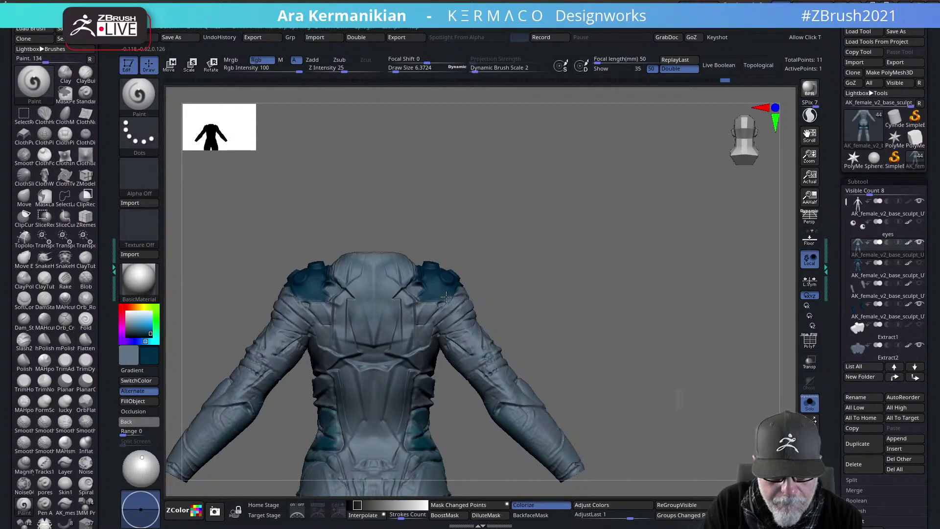
{"action": "left_click_drag", "start_coordinate": [537, 304], "coordinate": [650, 254]}
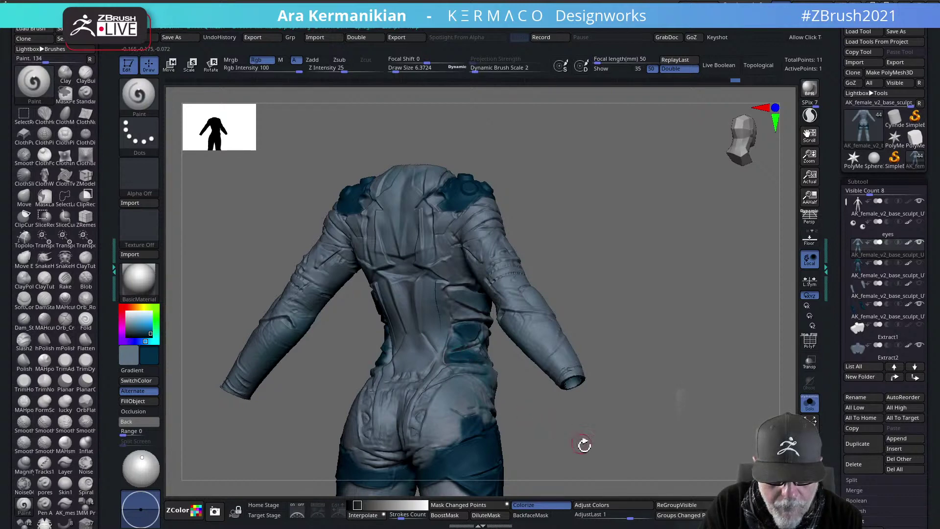
{"action": "left_click_drag", "start_coordinate": [583, 445], "coordinate": [569, 338], "text": "alt"}
Paint diagonal dark teal bands across the front of the upper thighs above the triangular insets
{"action": "left_click_drag", "start_coordinate": [618, 377], "coordinate": [475, 402], "text": "shift"}
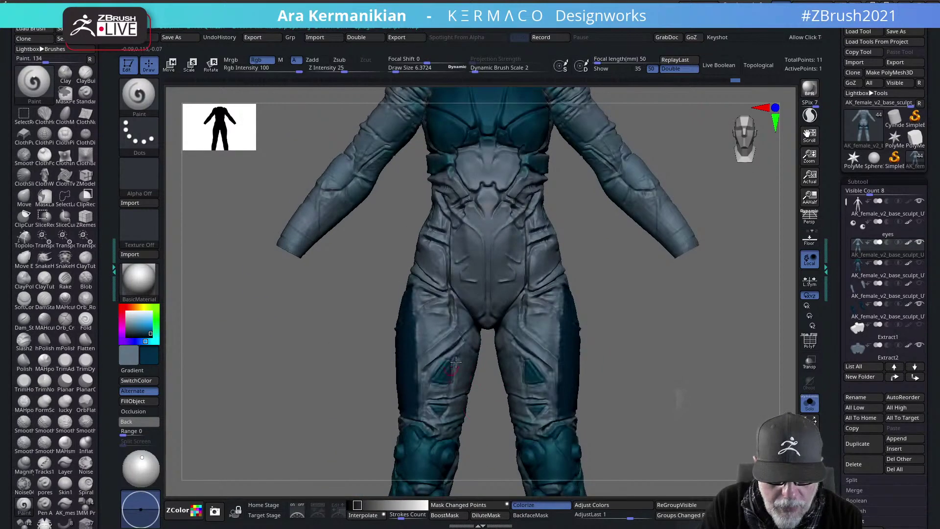
{"action": "mouse_move", "coordinate": [435, 345]}
{"action": "left_mouse_down"}
{"action": "mouse_move", "coordinate": [430, 355]}
{"action": "mouse_move", "coordinate": [446, 334]}
{"action": "left_mouse_up"}
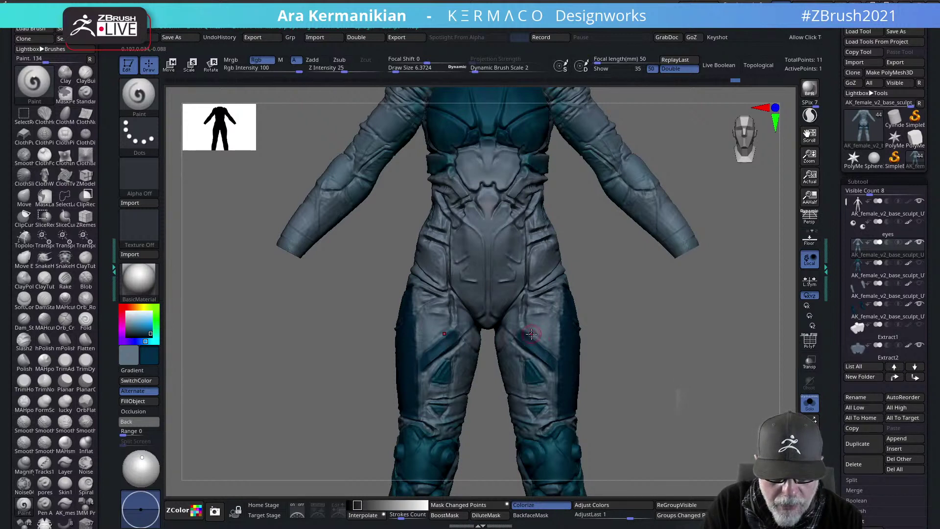
{"action": "key", "text": "f"}
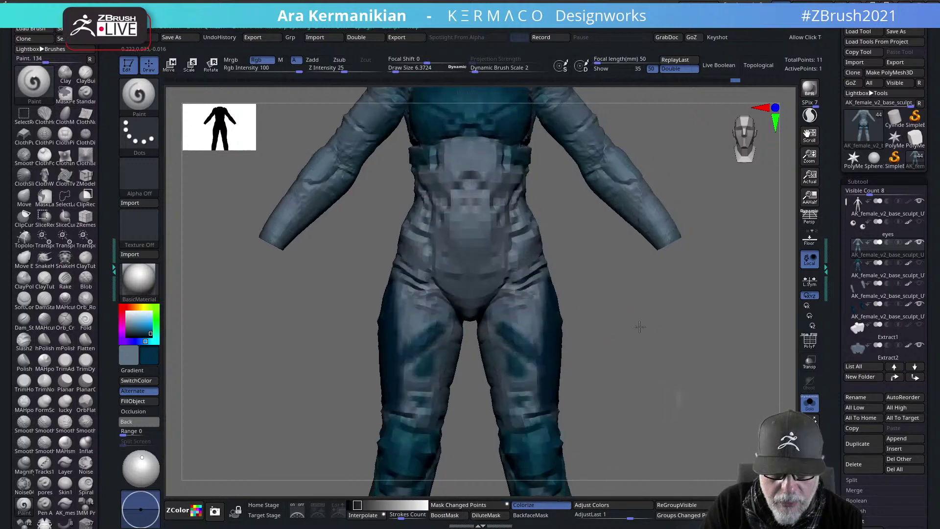
Paint the elbow pads on both sleeves dark teal
{"action": "left_click_drag", "start_coordinate": [625, 325], "coordinate": [640, 303]}
{"action": "mouse_move", "coordinate": [668, 198]}
{"action": "left_mouse_down", "text": "alt"}
{"action": "mouse_move", "coordinate": [575, 267]}
{"action": "mouse_move", "coordinate": [581, 256]}
{"action": "mouse_move", "coordinate": [524, 256]}
{"action": "mouse_move", "coordinate": [542, 266]}
{"action": "mouse_move", "coordinate": [525, 276]}
{"action": "left_mouse_up", "text": "alt"}
{"action": "mouse_move", "coordinate": [605, 264]}
{"action": "left_mouse_down"}
{"action": "mouse_move", "coordinate": [532, 253]}
{"action": "mouse_move", "coordinate": [548, 264]}
{"action": "left_mouse_up"}
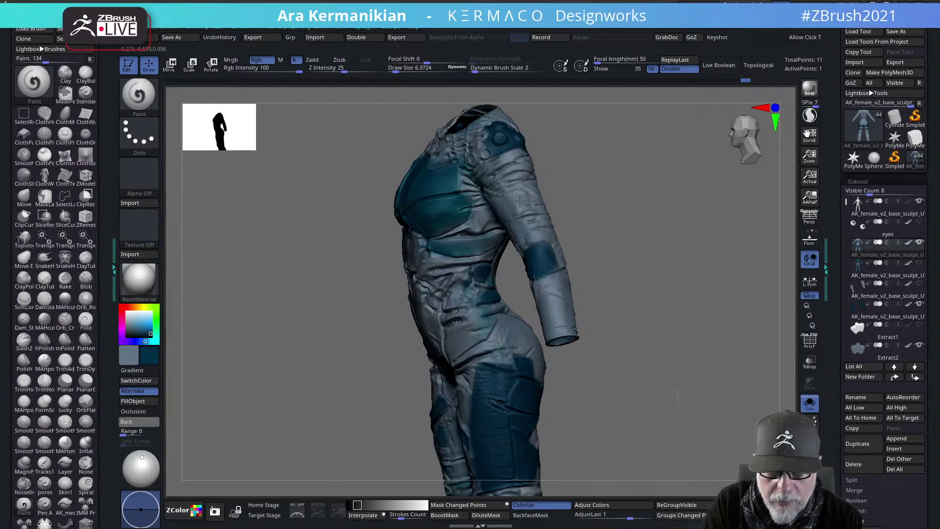
Paint a dark teal band around each upper arm between the shoulder pad and the elbow
{"action": "left_click_drag", "start_coordinate": [509, 196], "coordinate": [517, 199]}
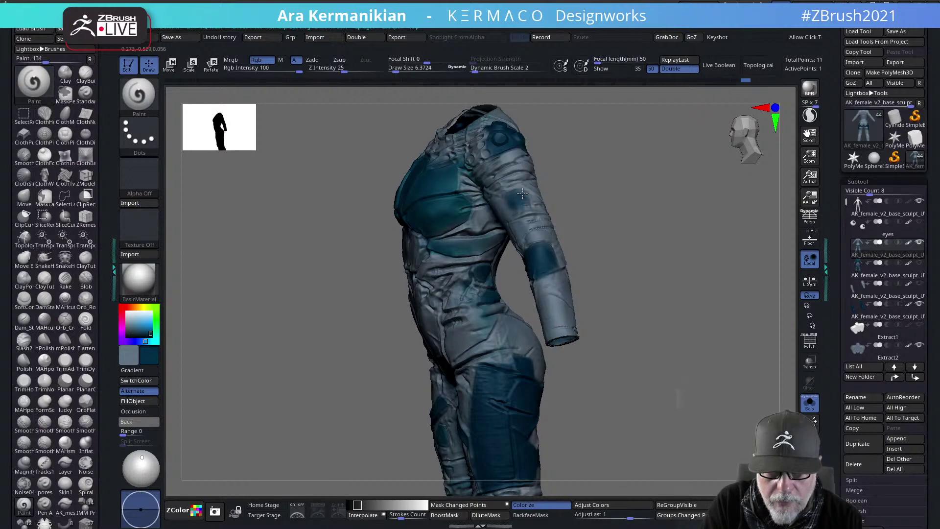
{"action": "left_click_drag", "start_coordinate": [631, 212], "coordinate": [513, 211]}
{"action": "mouse_move", "coordinate": [513, 196]}
{"action": "left_mouse_down"}
{"action": "mouse_move", "coordinate": [487, 203]}
{"action": "mouse_move", "coordinate": [499, 222]}
{"action": "left_mouse_up"}
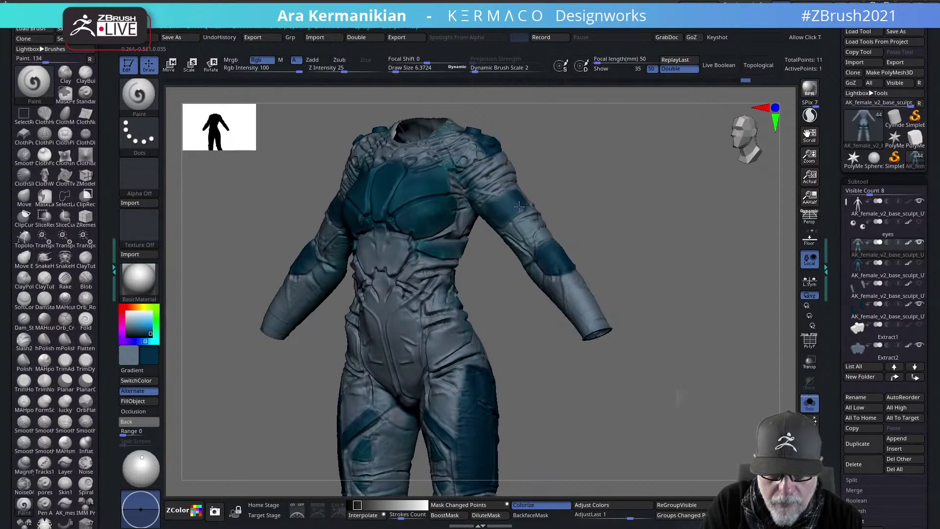
{"action": "right_click_drag", "start_coordinate": [505, 218], "coordinate": [490, 221]}
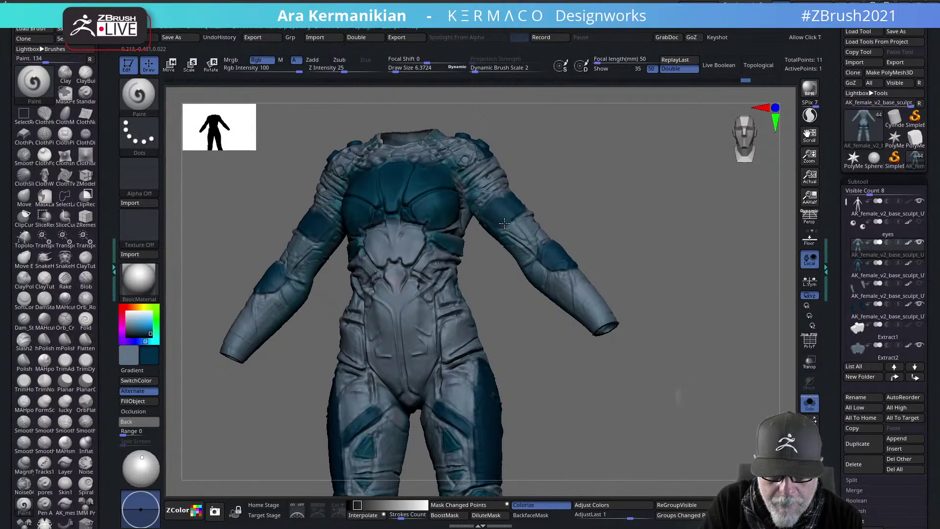
Adjust the suit's colours, trying hue shifts before setting HSV Hue to 0 and HSV Saturation to -0.39386, fine-tune RGB Contrast and apply
{"action": "mouse_move", "coordinate": [635, 229]}
{"action": "right_mouse_down", "text": "ctrl"}
{"action": "mouse_move", "coordinate": [575, 235]}
{"action": "mouse_move", "coordinate": [640, 298]}
{"action": "mouse_move", "coordinate": [661, 281]}
{"action": "mouse_move", "coordinate": [654, 297]}
{"action": "right_mouse_up", "text": "ctrl"}
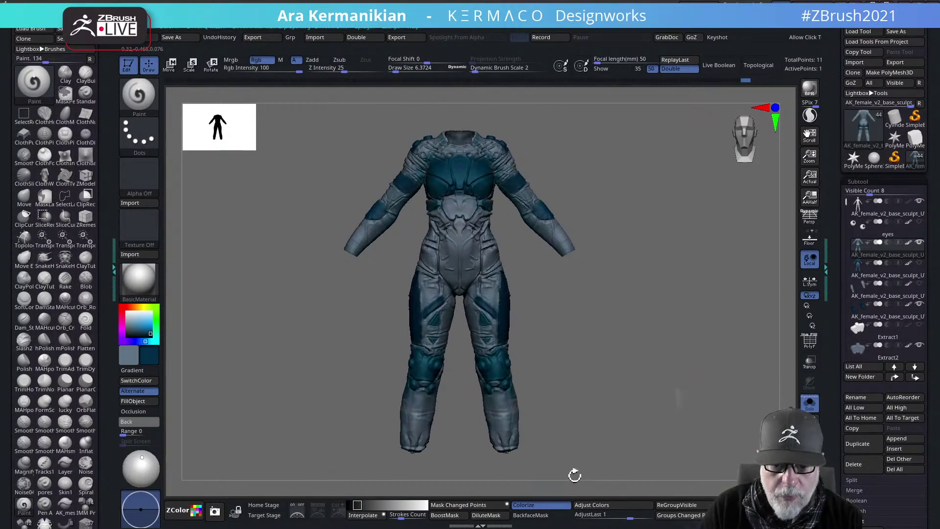
{"action": "left_click", "coordinate": [602, 505]}
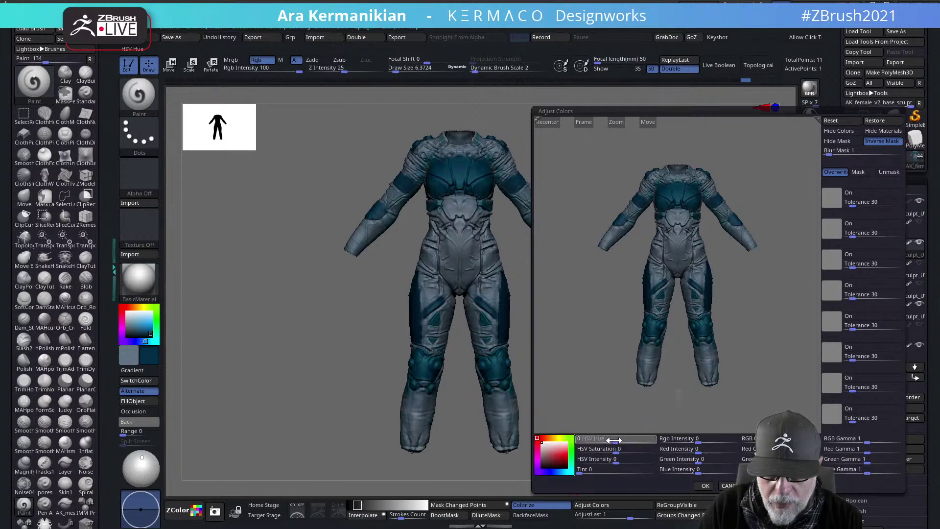
{"action": "mouse_move", "coordinate": [616, 440]}
{"action": "left_mouse_down"}
{"action": "mouse_move", "coordinate": [632, 440]}
{"action": "mouse_move", "coordinate": [573, 442]}
{"action": "mouse_move", "coordinate": [660, 443]}
{"action": "mouse_move", "coordinate": [599, 446]}
{"action": "left_mouse_up"}
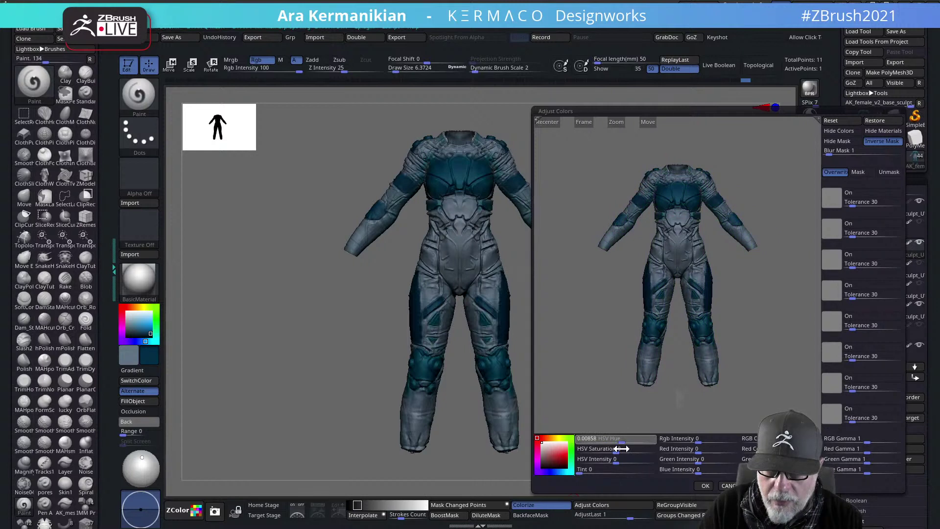
{"action": "mouse_move", "coordinate": [612, 448]}
{"action": "left_mouse_down"}
{"action": "mouse_move", "coordinate": [651, 451]}
{"action": "mouse_move", "coordinate": [601, 448]}
{"action": "left_mouse_up"}
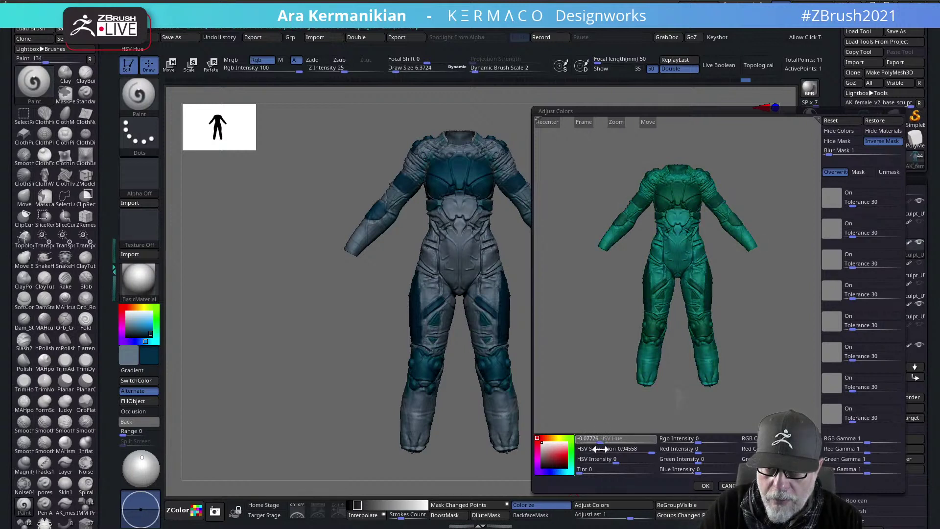
{"action": "left_click_drag", "start_coordinate": [600, 449], "coordinate": [625, 443]}
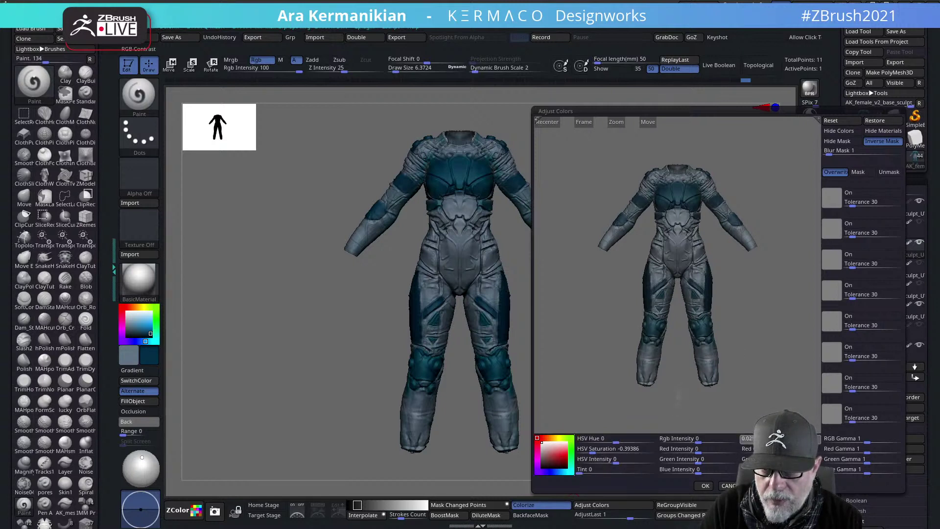
{"action": "mouse_move", "coordinate": [786, 441]}
{"action": "left_mouse_down"}
{"action": "mouse_move", "coordinate": [742, 449]}
{"action": "mouse_move", "coordinate": [771, 444]}
{"action": "left_mouse_up"}
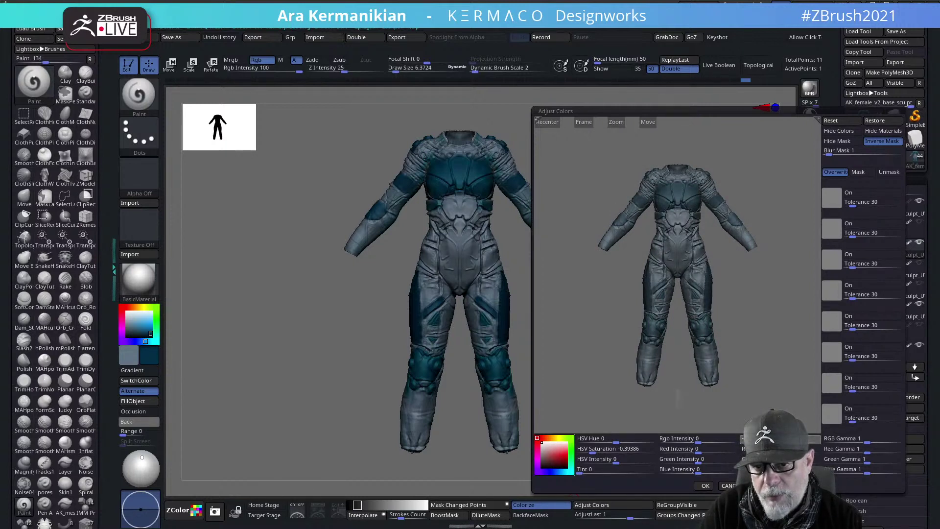
{"action": "left_click", "coordinate": [701, 485]}
Examine the adjusted colours on the collar, shoulders and chest, close up and from the front
{"action": "left_click_drag", "start_coordinate": [690, 424], "coordinate": [682, 312]}
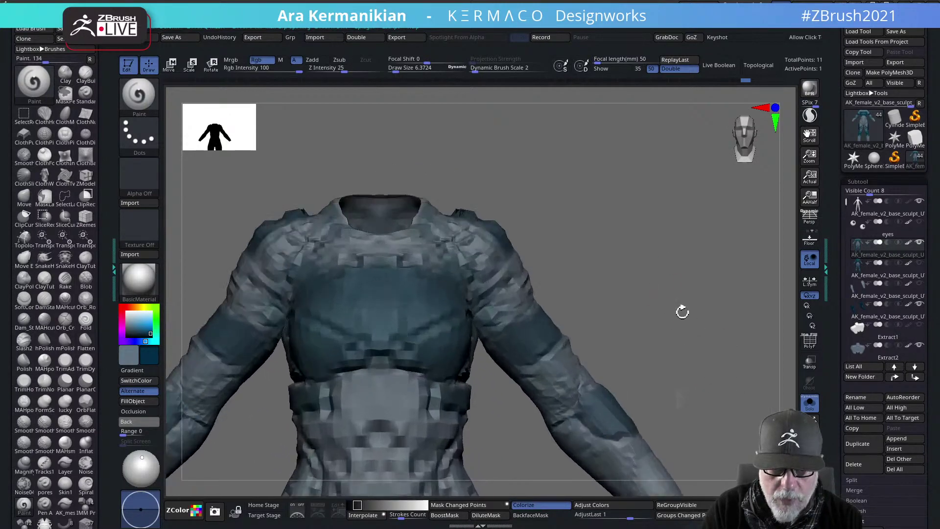
{"action": "left_click_drag", "start_coordinate": [575, 245], "coordinate": [656, 345], "text": "alt"}
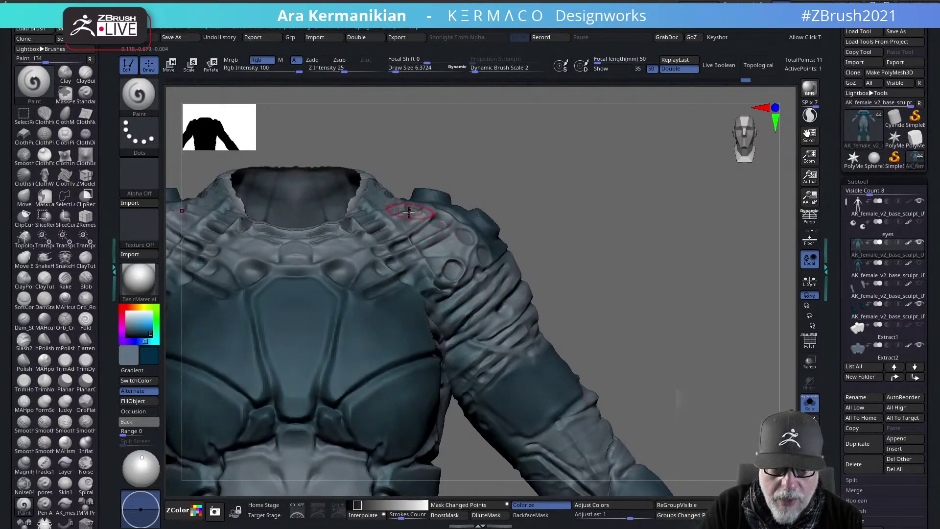
{"action": "key", "text": "shift"}
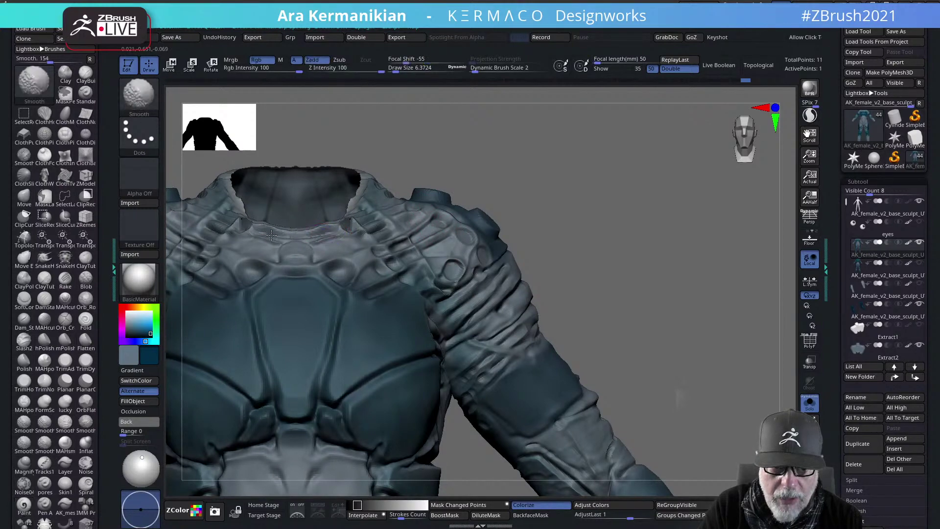
{"action": "key", "text": "f"}
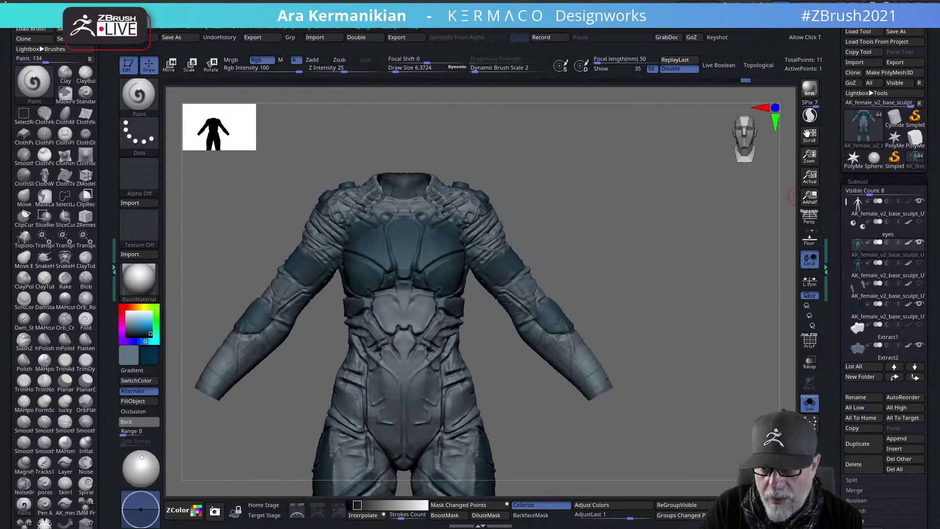
Show the whole character again and make the neck collar the active subtool
{"action": "left_click", "coordinate": [809, 402]}
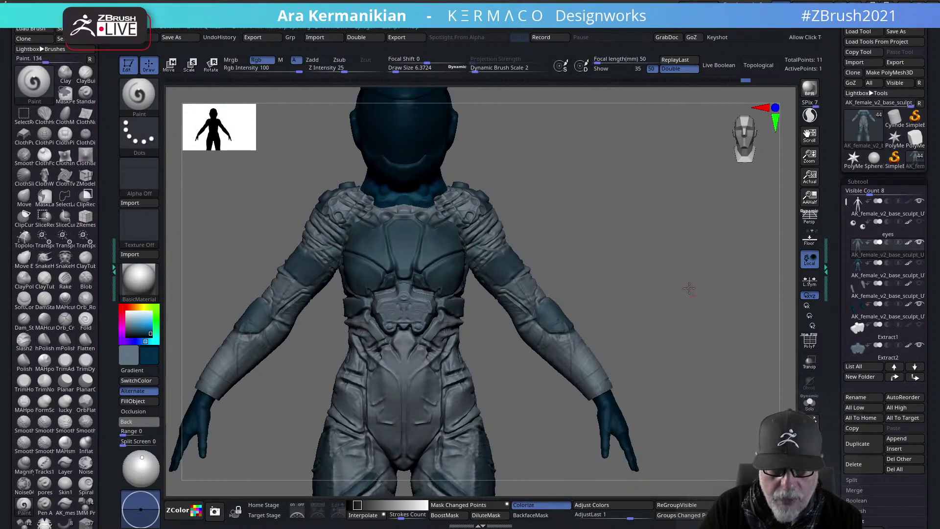
{"action": "left_click_drag", "start_coordinate": [688, 288], "coordinate": [717, 292], "text": "alt"}
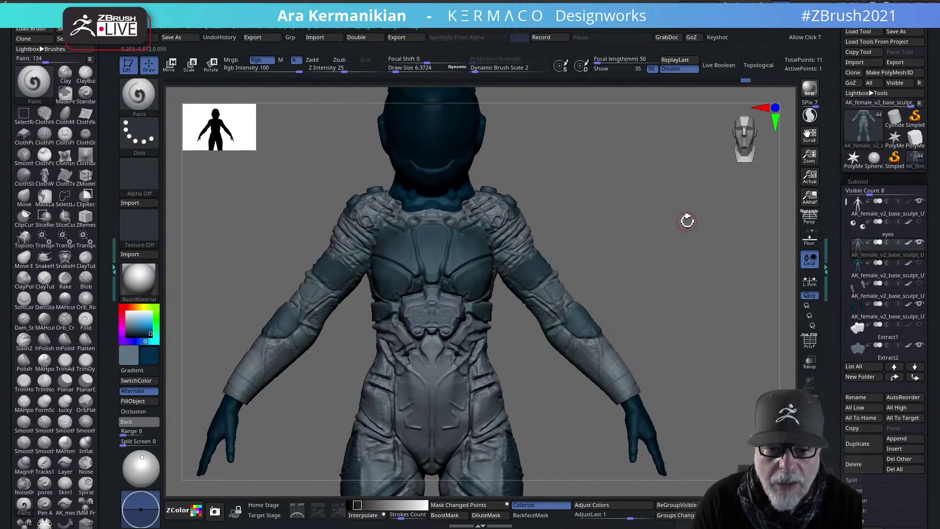
{"action": "left_click_drag", "start_coordinate": [647, 227], "coordinate": [648, 289], "text": "alt"}
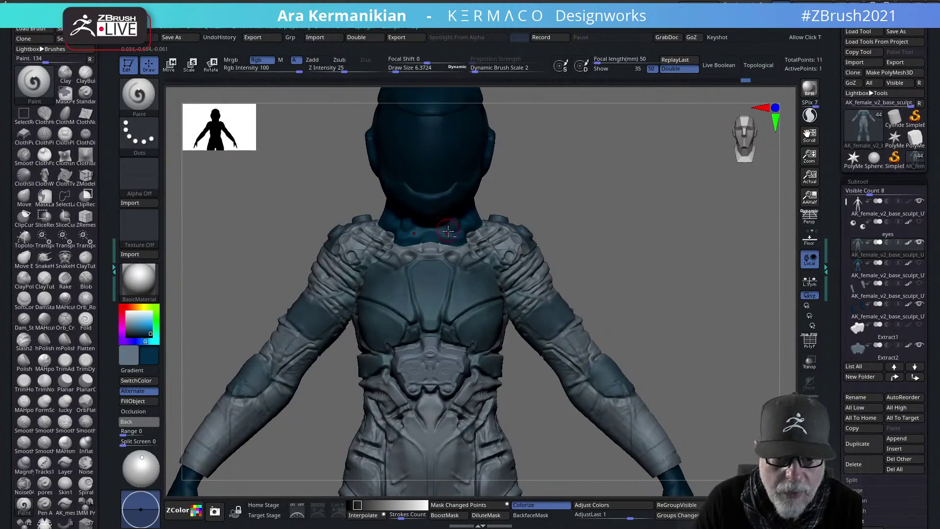
{"action": "left_click", "coordinate": [455, 239], "text": "alt"}
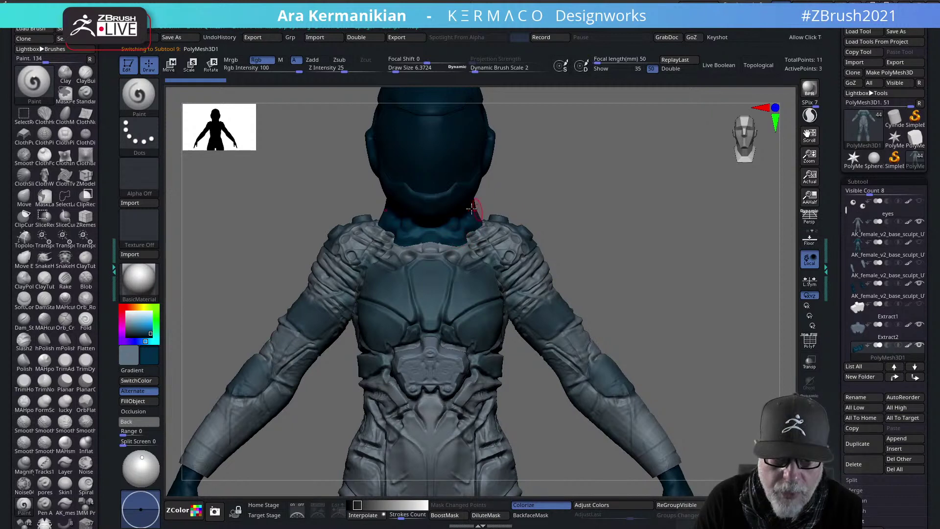
Fill the neck collar with the dark teal sampled from the chest panel, and return the main colour to white
{"action": "left_click", "coordinate": [126, 312]}
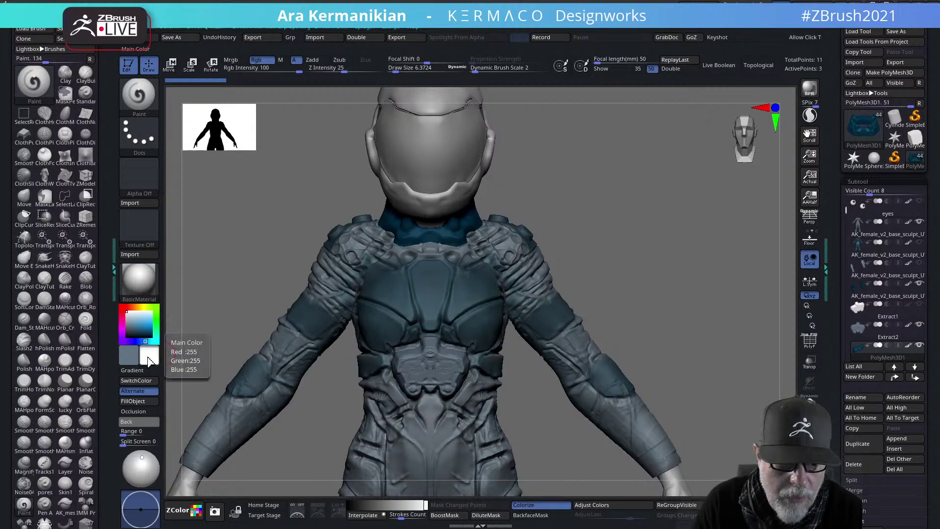
{"action": "left_click_drag", "start_coordinate": [144, 358], "coordinate": [392, 295]}
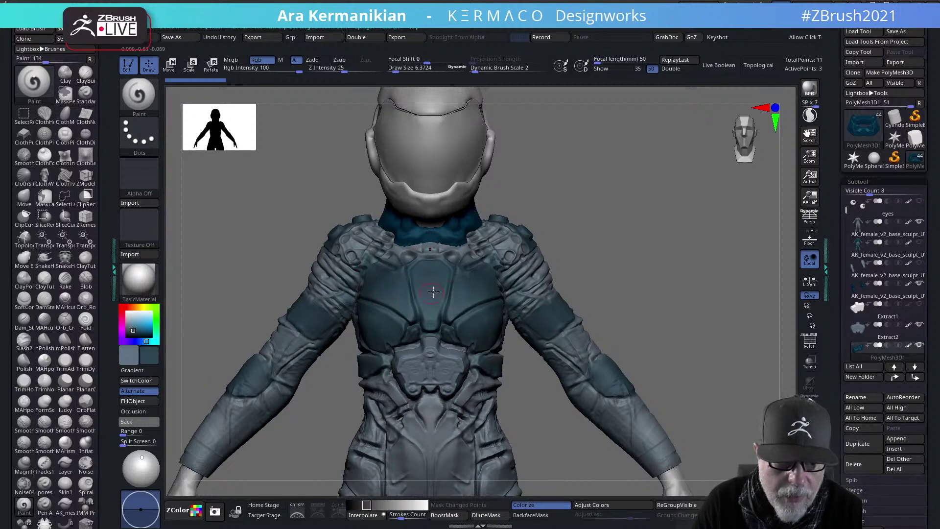
{"action": "left_click", "coordinate": [134, 411]}
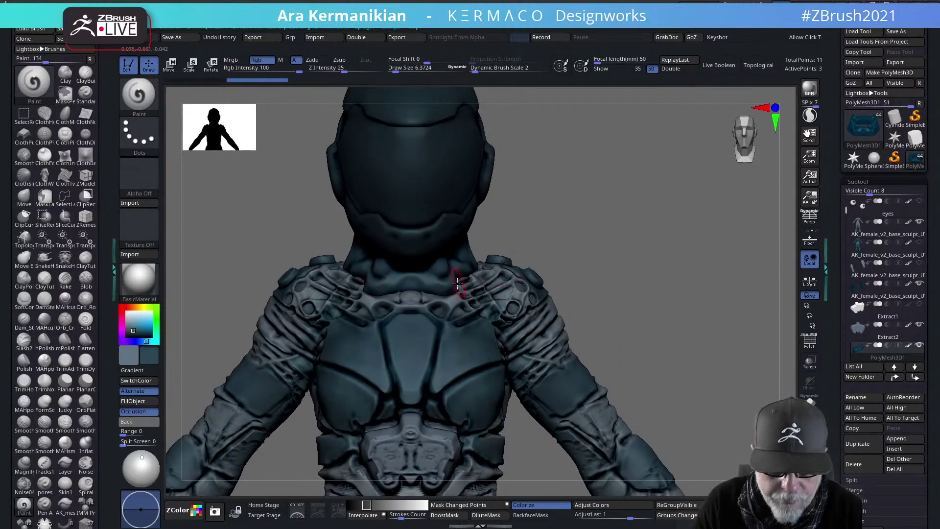
{"action": "left_click_drag", "start_coordinate": [134, 317], "coordinate": [123, 309]}
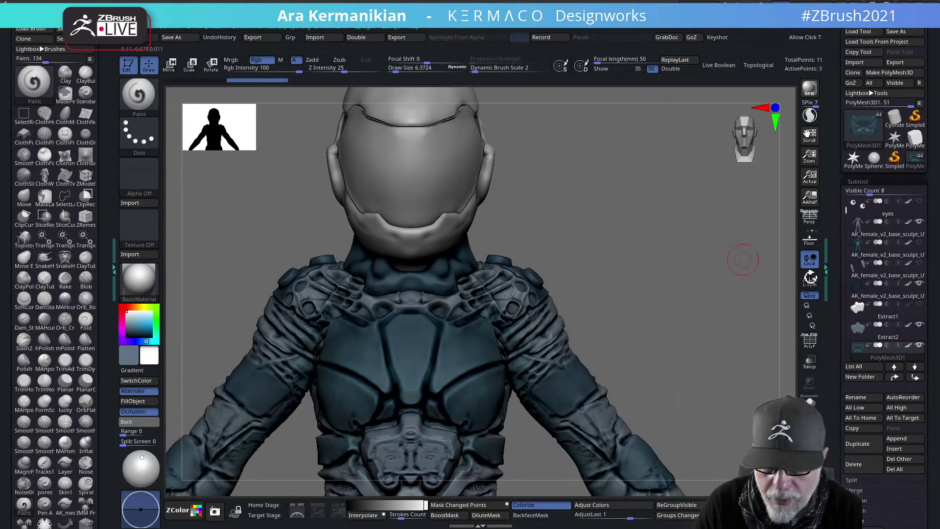
Examine the neck collar's polygroups with the polyframe displayed, both on the body and isolated
{"action": "mouse_move", "coordinate": [685, 263]}
{"action": "left_mouse_down"}
{"action": "mouse_move", "coordinate": [641, 244]}
{"action": "mouse_move", "coordinate": [605, 248]}
{"action": "mouse_move", "coordinate": [683, 245]}
{"action": "mouse_move", "coordinate": [764, 260]}
{"action": "left_mouse_up"}
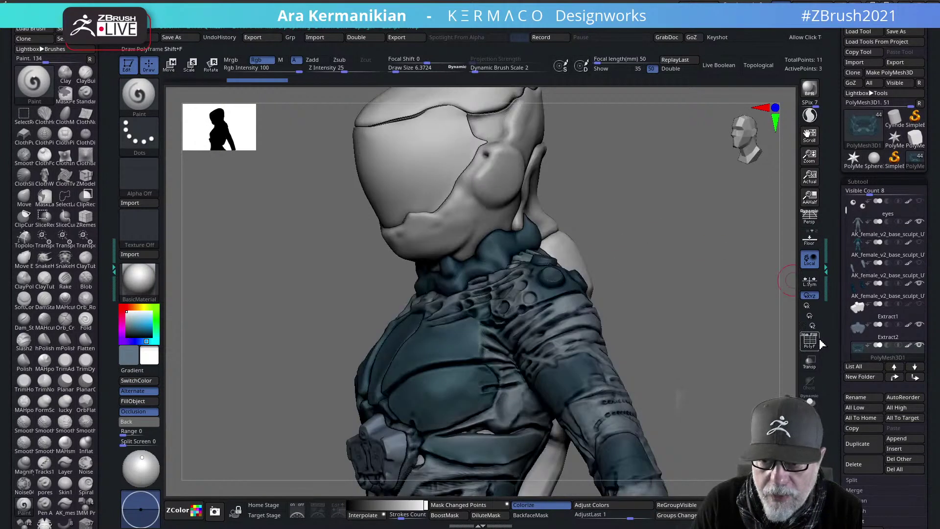
{"action": "left_click", "coordinate": [815, 342]}
{"action": "left_click_drag", "start_coordinate": [688, 276], "coordinate": [720, 279]}
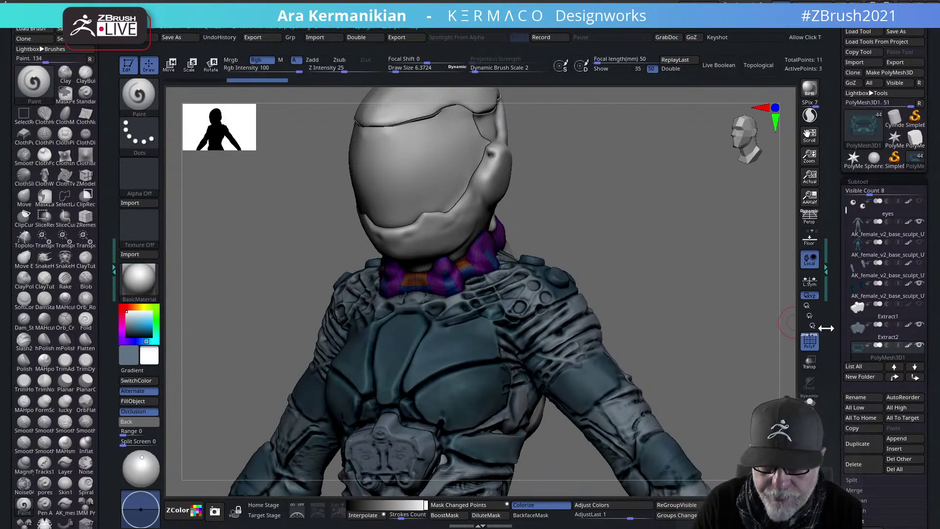
{"action": "left_click_drag", "start_coordinate": [757, 325], "coordinate": [821, 369]}
{"action": "left_click", "coordinate": [809, 402]}
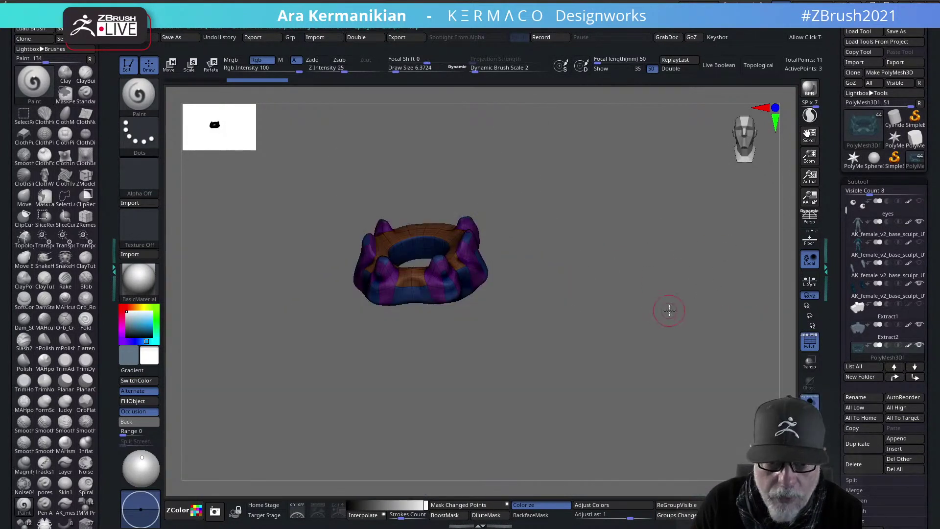
{"action": "left_click_drag", "start_coordinate": [667, 310], "coordinate": [738, 352], "text": "alt"}
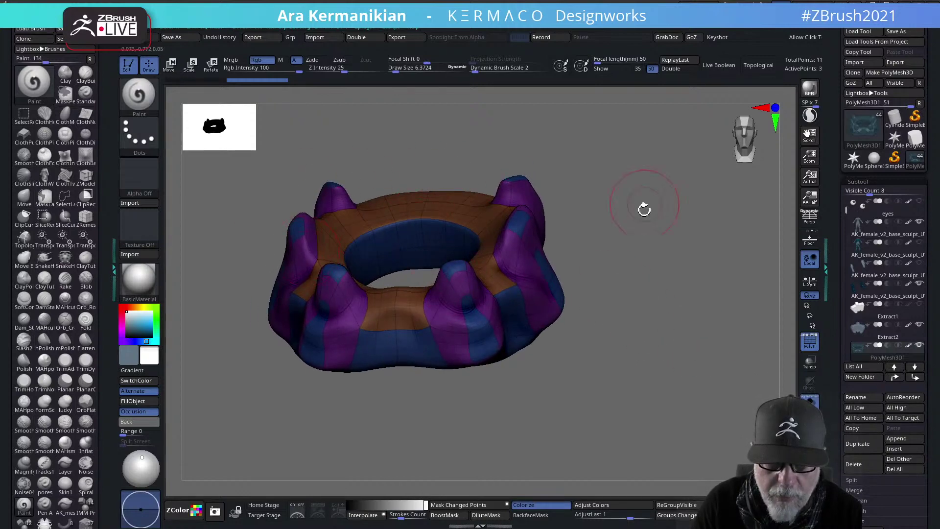
{"action": "left_click_drag", "start_coordinate": [644, 208], "coordinate": [556, 250]}
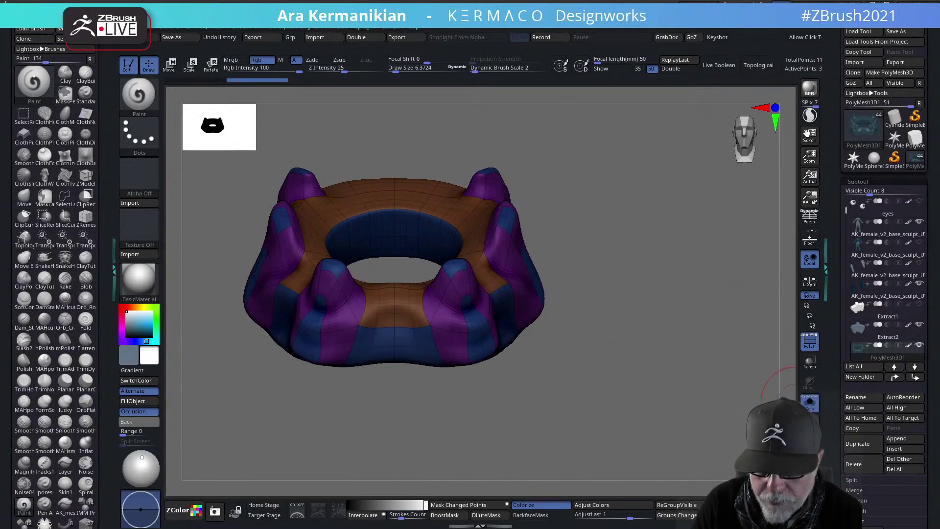
{"action": "left_click", "coordinate": [809, 402]}
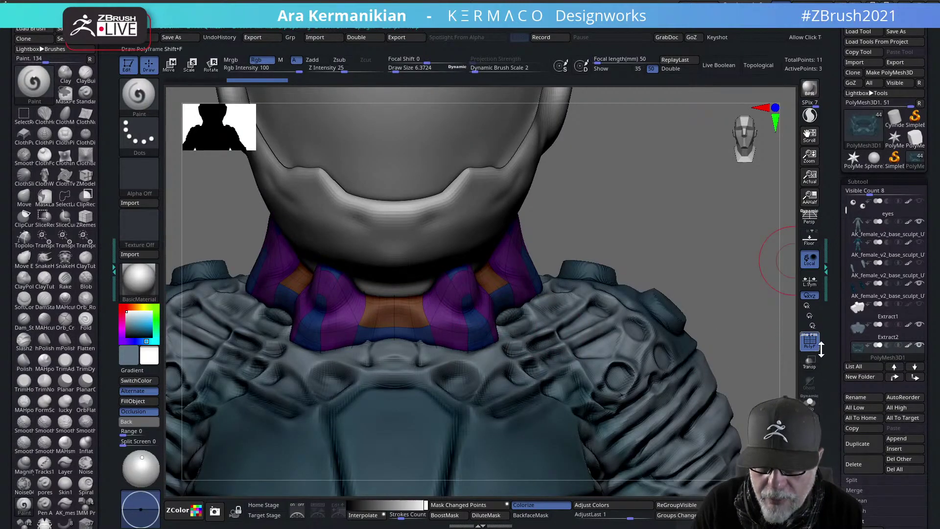
{"action": "key", "text": "shift+f"}
Subdivide the neck collar and prepare the DamStandard brush with a Draw Size of 1.1776
{"action": "key", "text": "s"}
{"action": "mouse_move", "coordinate": [460, 302]}
{"action": "left_mouse_down"}
{"action": "mouse_move", "coordinate": [471, 301]}
{"action": "mouse_move", "coordinate": [454, 301]}
{"action": "left_mouse_up"}
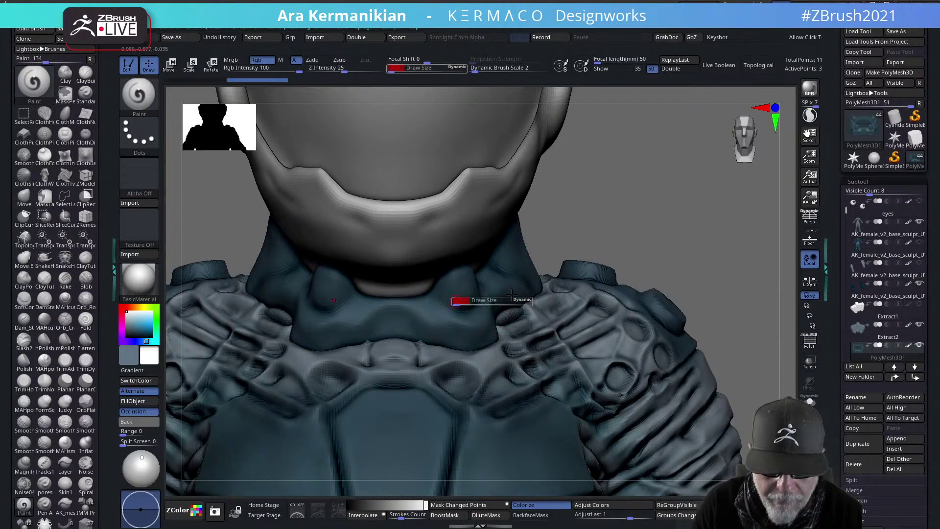
{"action": "key", "text": "ctrl+2"}
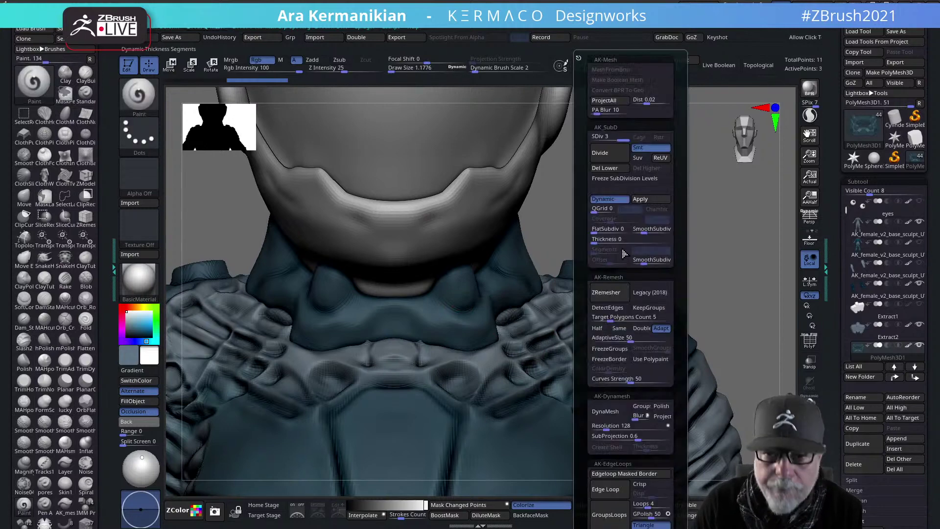
{"action": "left_click", "coordinate": [610, 154]}
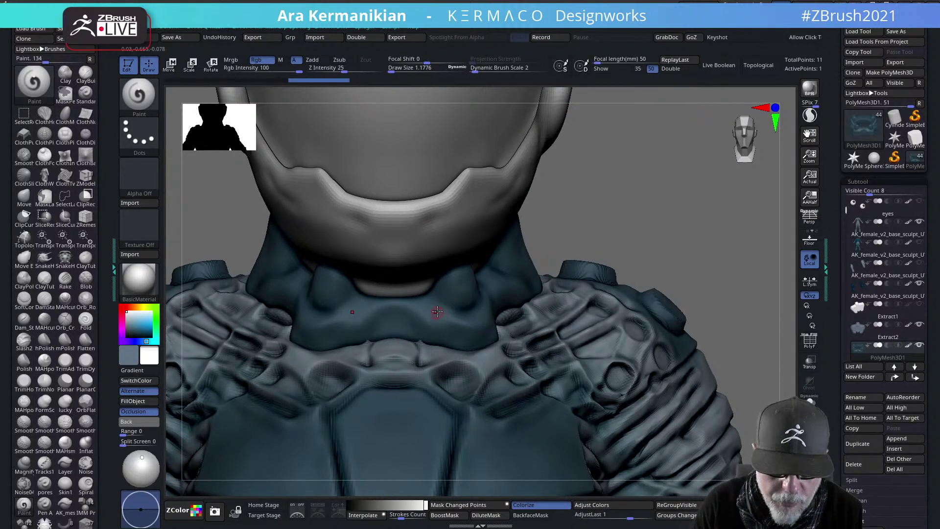
{"action": "key", "text": "space"}
{"action": "left_click", "coordinate": [509, 306]}
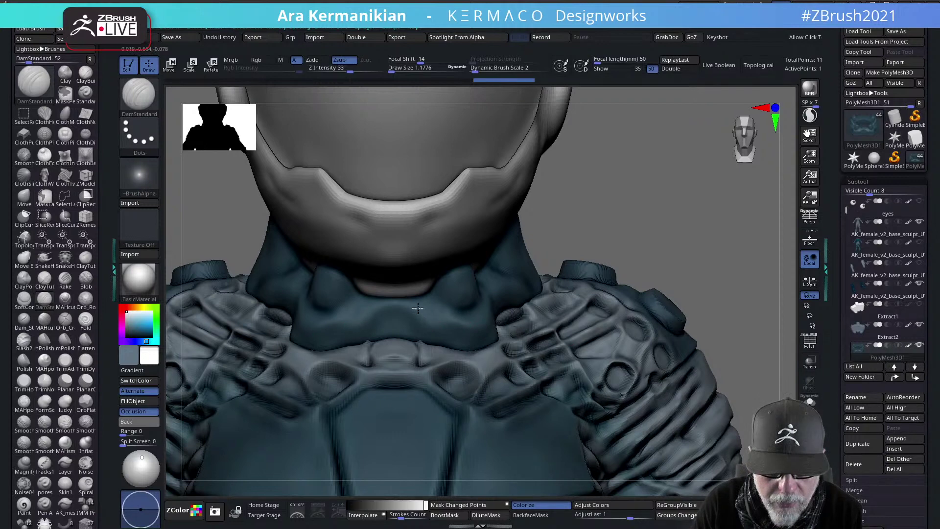
Subdivide the collar further and carve a symmetrical arched crease across its lower front
{"action": "key", "text": "ctrl+2"}
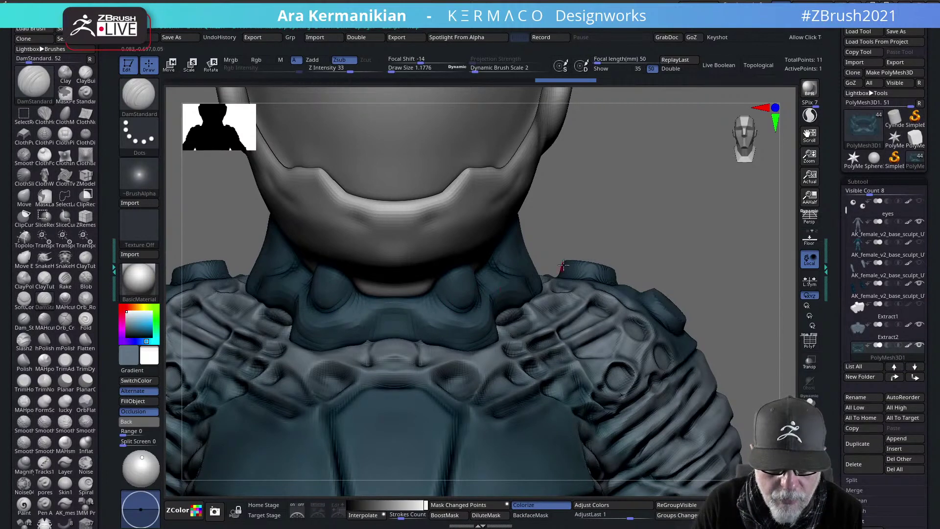
{"action": "key", "text": "ctrl+d"}
{"action": "key", "text": "ctrl+d"}
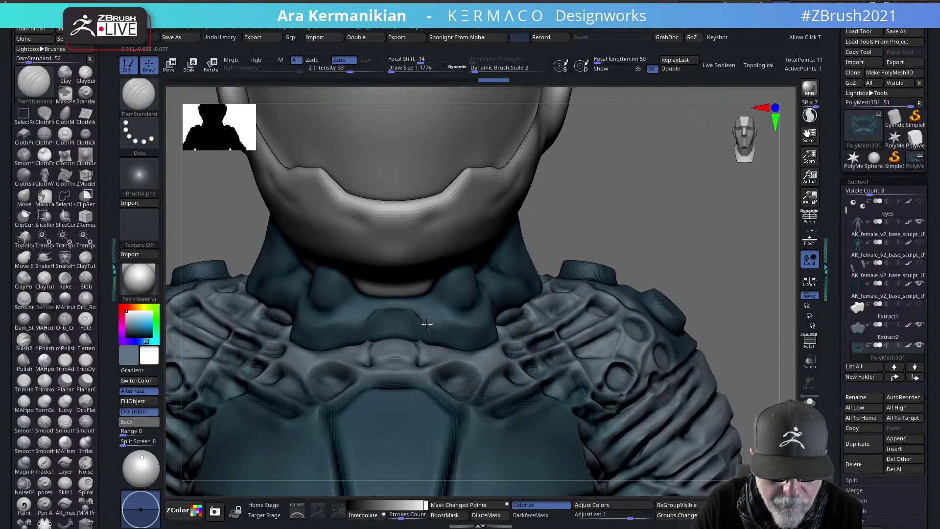
{"action": "key", "text": "x"}
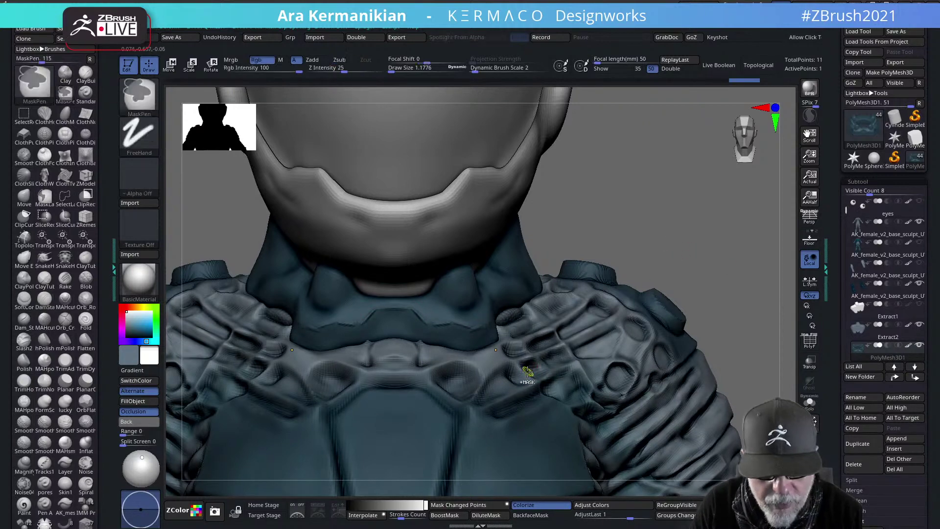
{"action": "key", "text": "shift"}
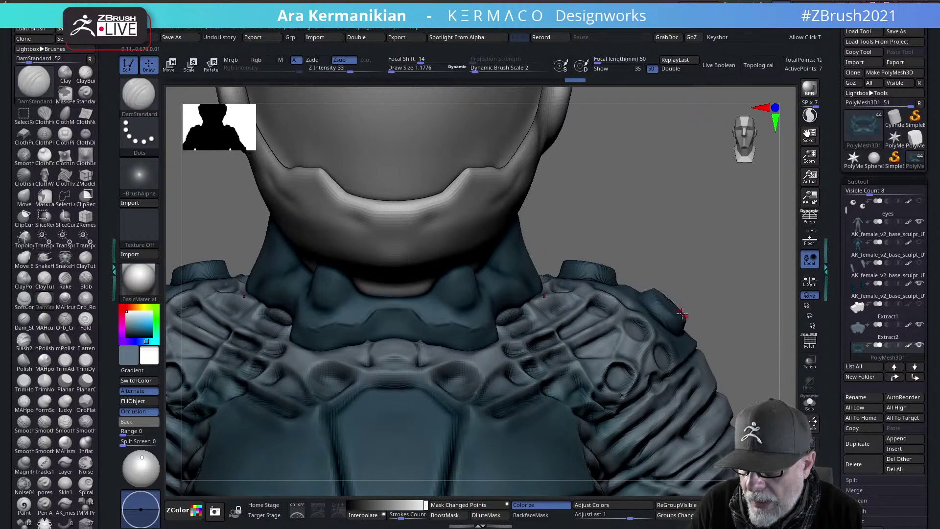
Smooth the centre of the collar's front arch and carve a small inner recess with DamStandard at Draw Size 2.5984
{"action": "left_click", "coordinate": [809, 402]}
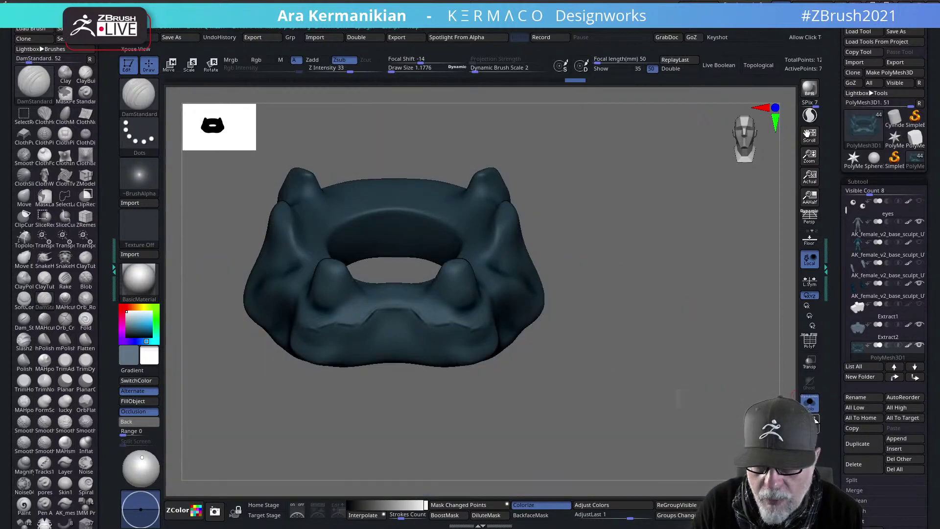
{"action": "left_click", "coordinate": [810, 405]}
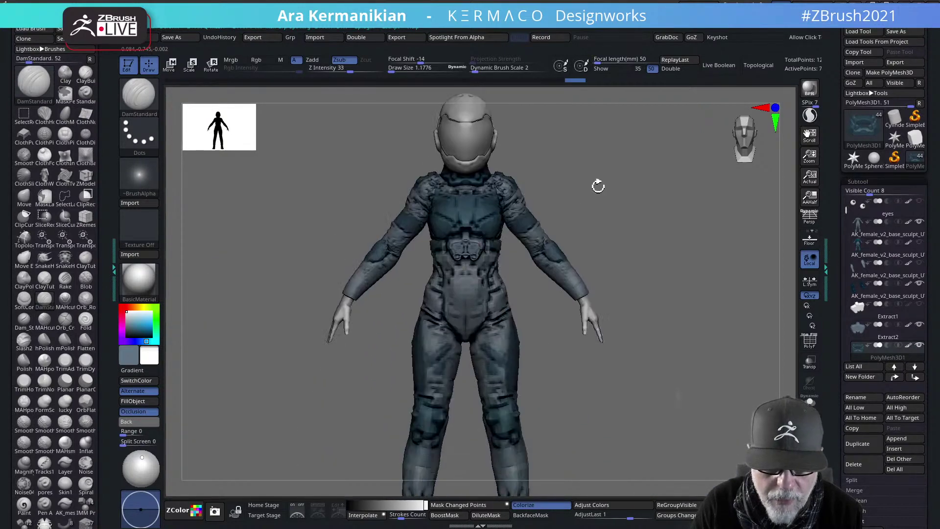
{"action": "left_click_drag", "start_coordinate": [598, 186], "coordinate": [663, 319], "text": "alt"}
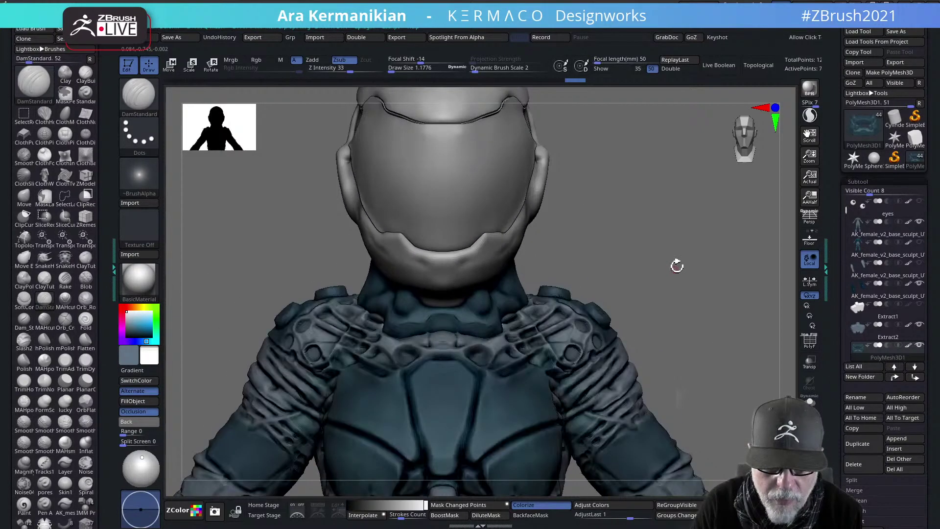
{"action": "left_click_drag", "start_coordinate": [677, 265], "coordinate": [624, 263], "text": "alt"}
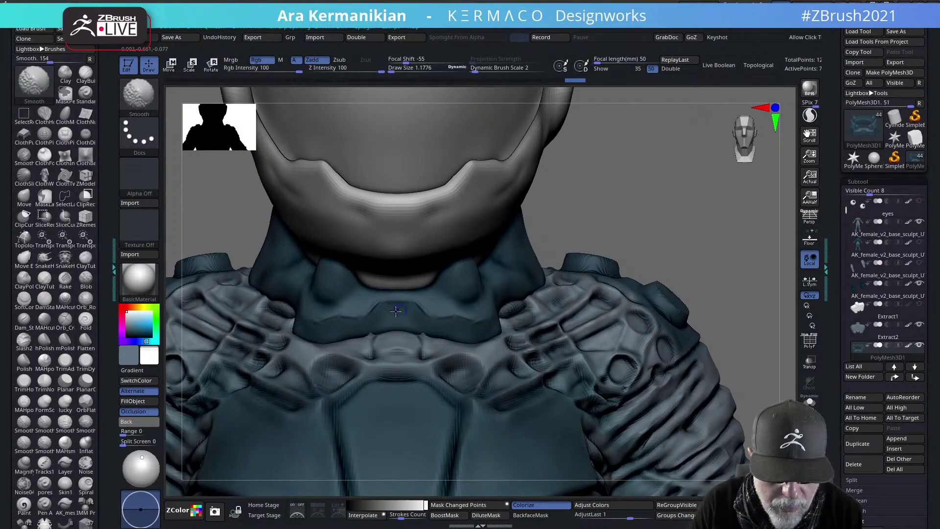
{"action": "left_click_drag", "start_coordinate": [395, 311], "coordinate": [394, 318], "text": "shift"}
{"action": "right_click", "coordinate": [389, 315]}
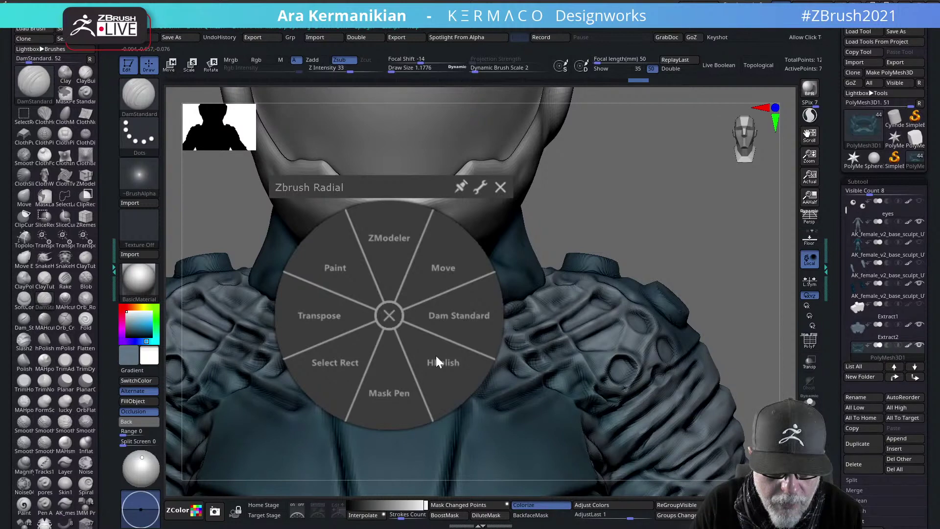
{"action": "left_click", "coordinate": [444, 319]}
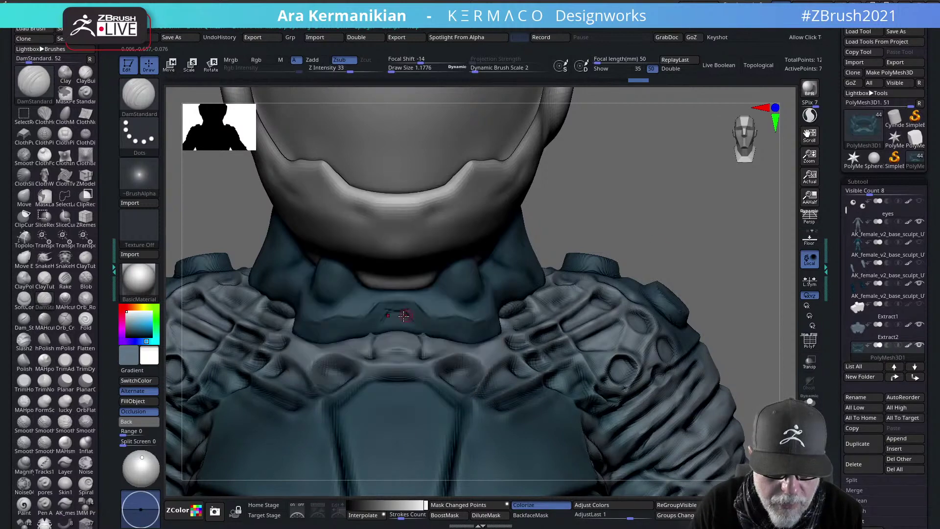
{"action": "key", "text": "s"}
{"action": "left_click", "coordinate": [397, 317]}
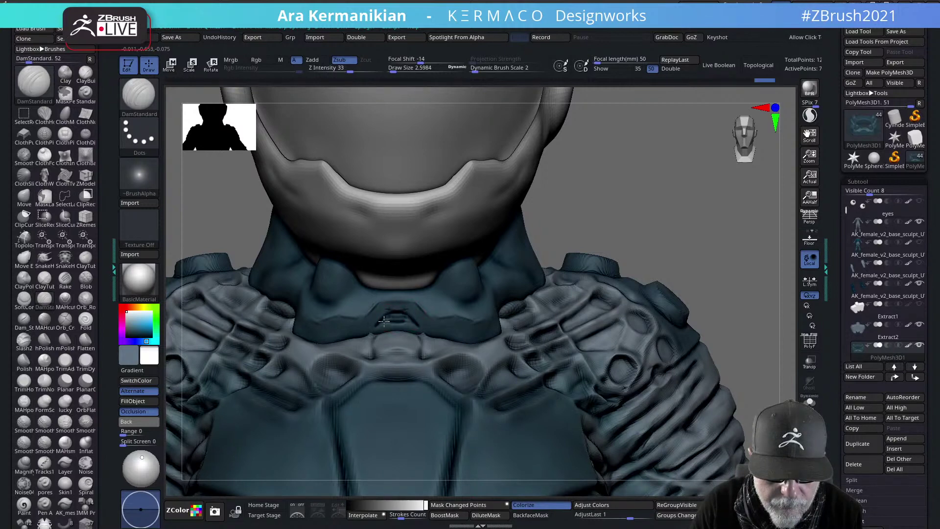
{"action": "key", "text": "shift"}
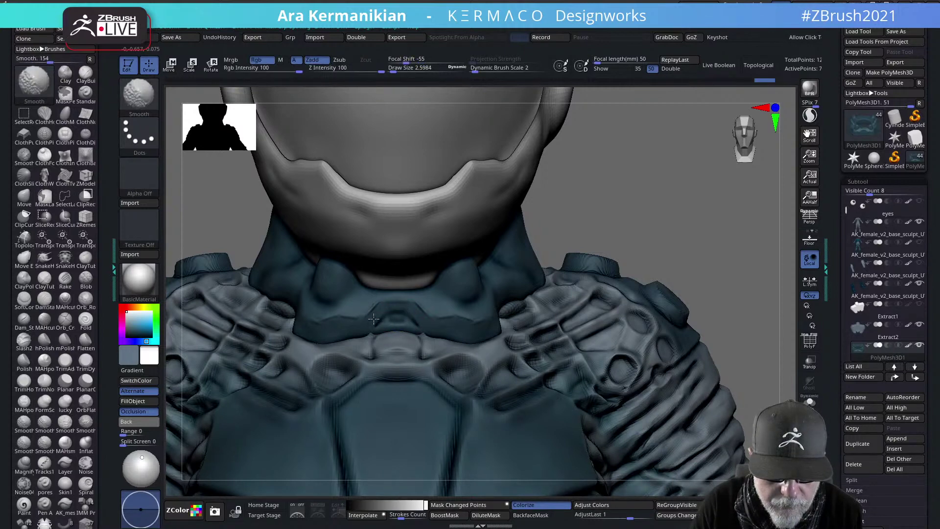
{"action": "mouse_move", "coordinate": [390, 310]}
{"action": "left_mouse_down"}
{"action": "mouse_move", "coordinate": [414, 303]}
{"action": "mouse_move", "coordinate": [431, 315]}
{"action": "left_mouse_up"}
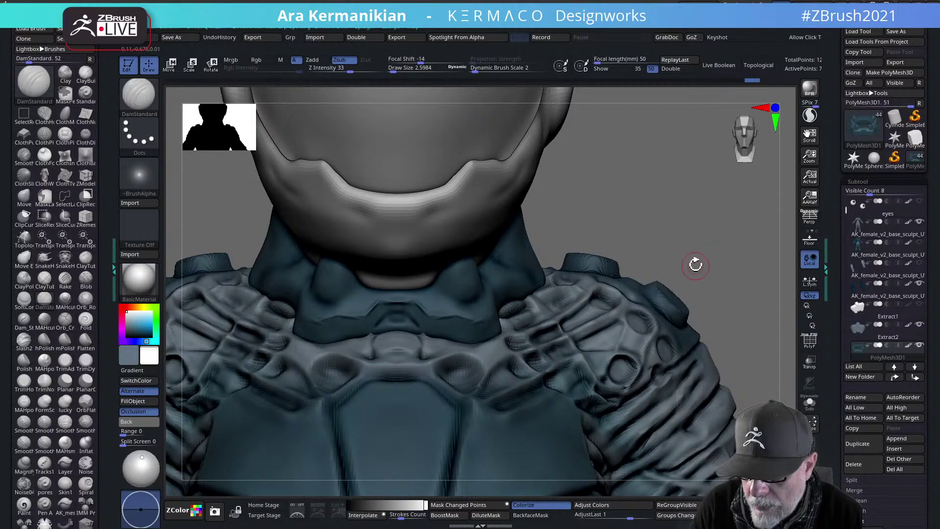
Carve a symmetrical crease along the collar's upper front, running below the two front knobs
{"action": "left_click_drag", "start_coordinate": [723, 237], "coordinate": [668, 241]}
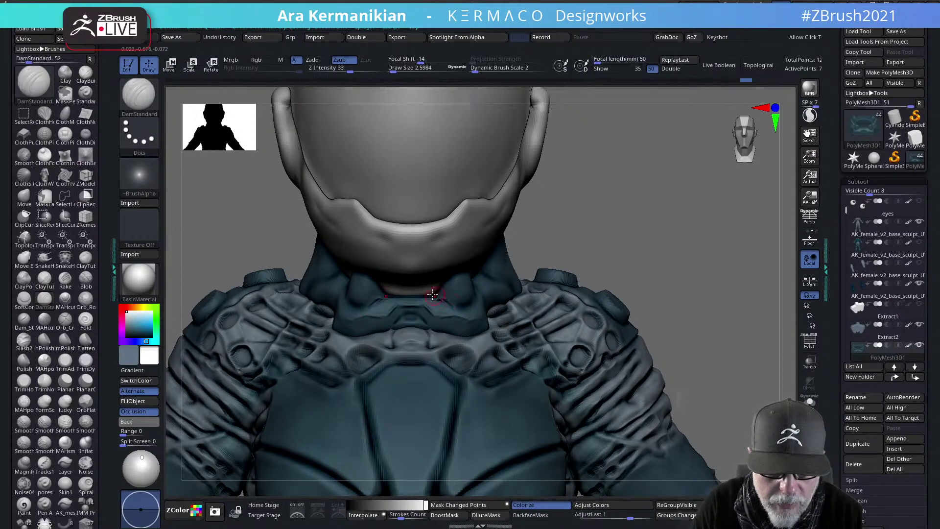
{"action": "left_click_drag", "start_coordinate": [698, 228], "coordinate": [682, 218]}
{"action": "left_click_drag", "start_coordinate": [449, 311], "coordinate": [451, 306]}
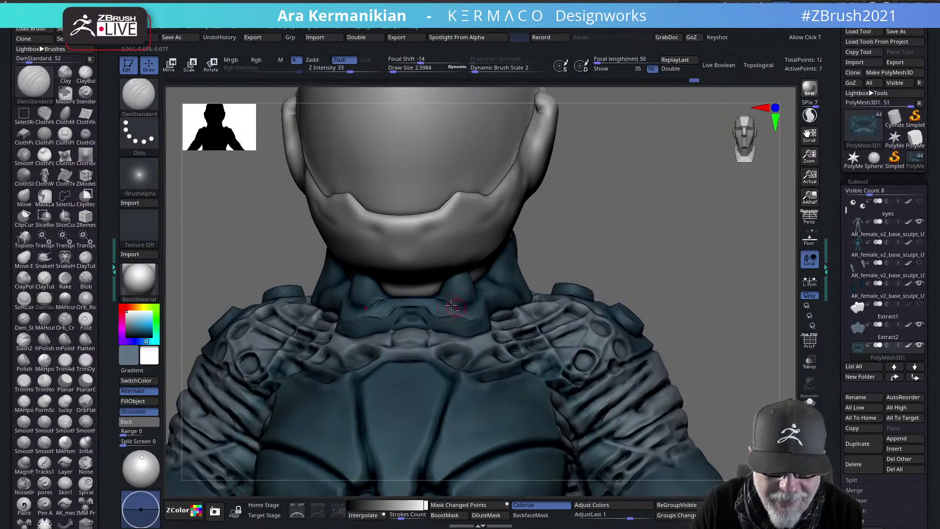
{"action": "right_click_drag", "start_coordinate": [494, 297], "coordinate": [471, 304]}
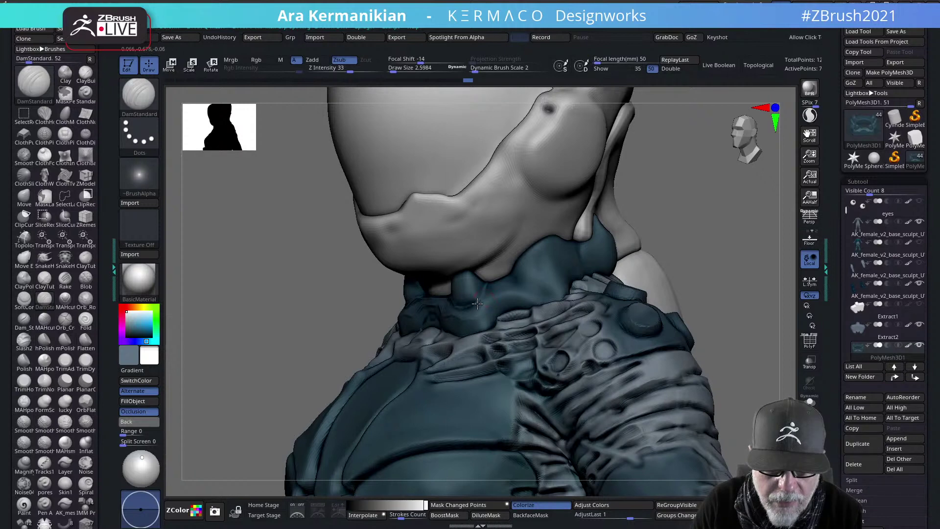
{"action": "mouse_move", "coordinate": [751, 259]}
{"action": "left_mouse_down", "text": "alt"}
{"action": "mouse_move", "coordinate": [682, 258]}
{"action": "mouse_move", "coordinate": [701, 239]}
{"action": "mouse_move", "coordinate": [705, 293]}
{"action": "left_mouse_up", "text": "alt"}
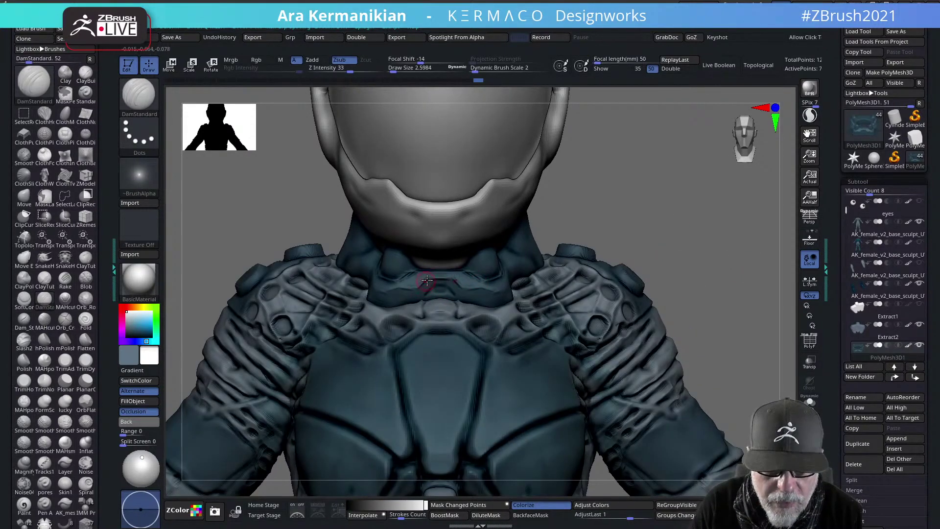
Carve symmetrical creases along the collar's side panels with DamStandard at Draw Size 2.5984 and smooth them
{"action": "left_click_drag", "start_coordinate": [626, 244], "coordinate": [731, 212]}
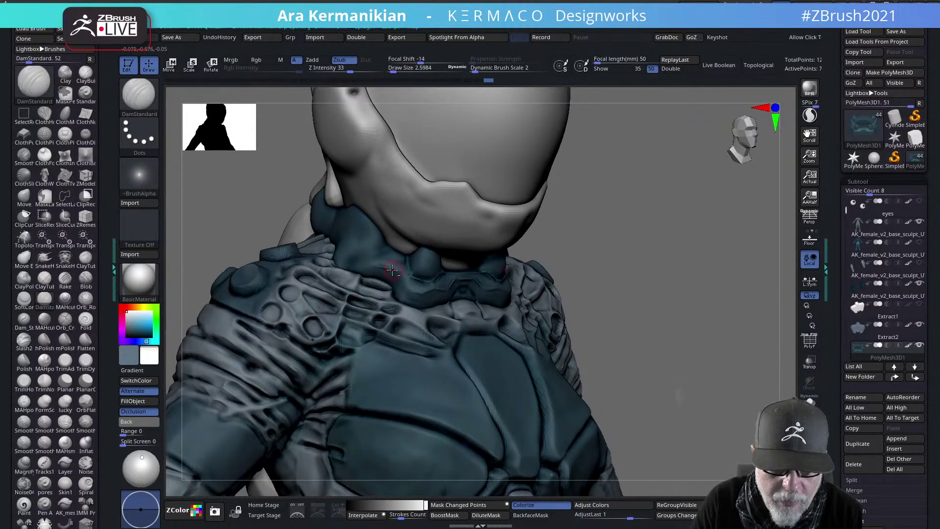
{"action": "mouse_move", "coordinate": [408, 300]}
{"action": "left_mouse_down"}
{"action": "mouse_move", "coordinate": [372, 264]}
{"action": "mouse_move", "coordinate": [349, 269]}
{"action": "mouse_move", "coordinate": [390, 257]}
{"action": "left_mouse_up"}
{"action": "left_click_drag", "start_coordinate": [590, 262], "coordinate": [618, 247]}
{"action": "mouse_move", "coordinate": [351, 210]}
{"action": "left_mouse_down"}
{"action": "mouse_move", "coordinate": [329, 203]}
{"action": "mouse_move", "coordinate": [353, 206]}
{"action": "mouse_move", "coordinate": [367, 221]}
{"action": "left_mouse_up"}
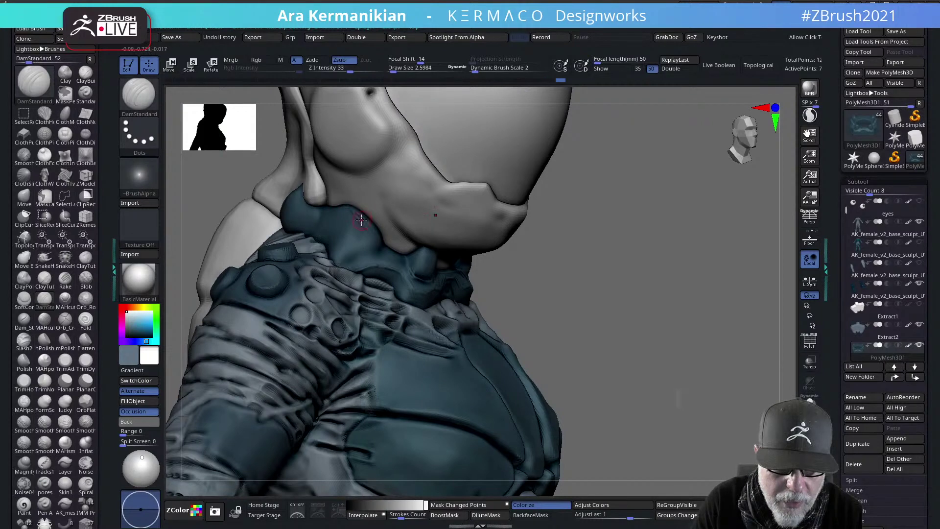
{"action": "key", "text": "shift"}
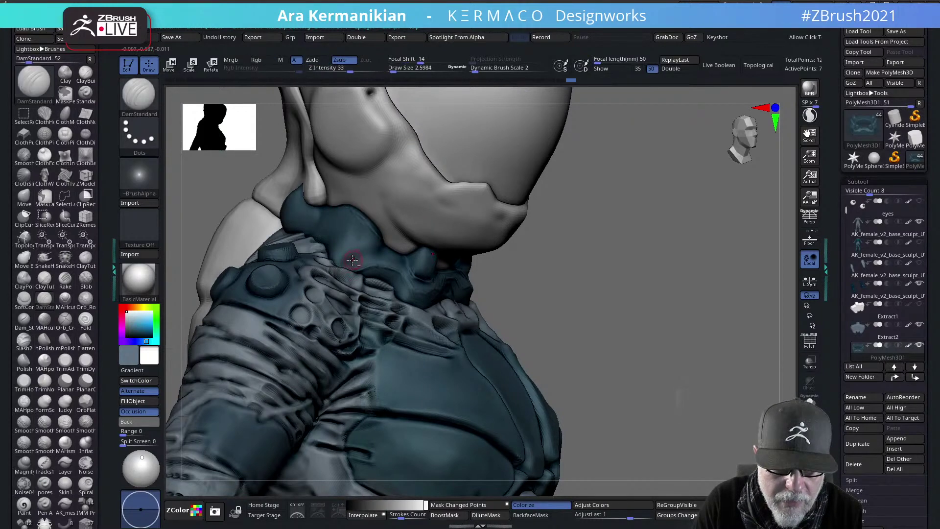
Set the Draw Size to 7.3936 and carve a wide groove down the collar's side, in front of the rear flap
{"action": "key", "text": "s"}
{"action": "mouse_move", "coordinate": [621, 270]}
{"action": "left_mouse_down", "text": "alt"}
{"action": "mouse_move", "coordinate": [531, 273]}
{"action": "mouse_move", "coordinate": [583, 251]}
{"action": "mouse_move", "coordinate": [575, 233]}
{"action": "mouse_move", "coordinate": [591, 222]}
{"action": "mouse_move", "coordinate": [625, 245]}
{"action": "mouse_move", "coordinate": [481, 228]}
{"action": "left_mouse_up", "text": "alt"}
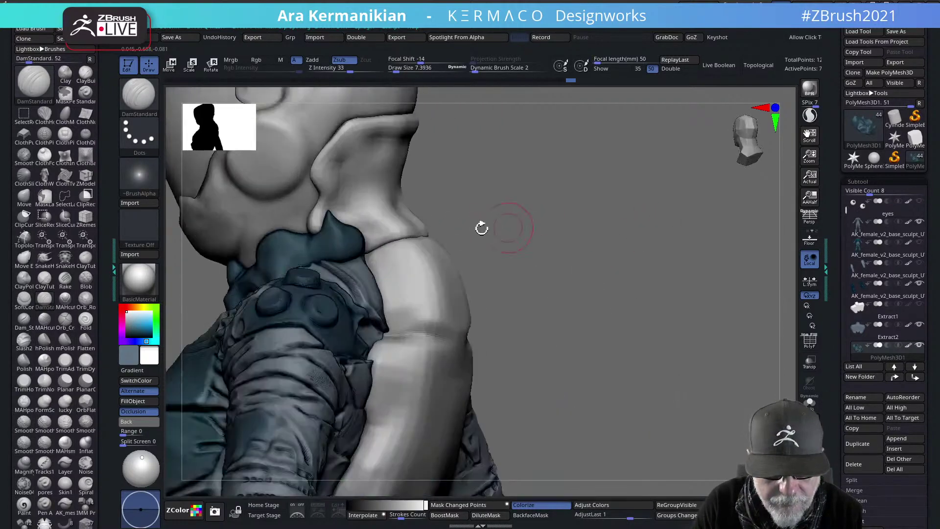
{"action": "mouse_move", "coordinate": [305, 237]}
{"action": "left_mouse_down"}
{"action": "mouse_move", "coordinate": [325, 209]}
{"action": "mouse_move", "coordinate": [357, 230]}
{"action": "mouse_move", "coordinate": [311, 265]}
{"action": "left_mouse_up"}
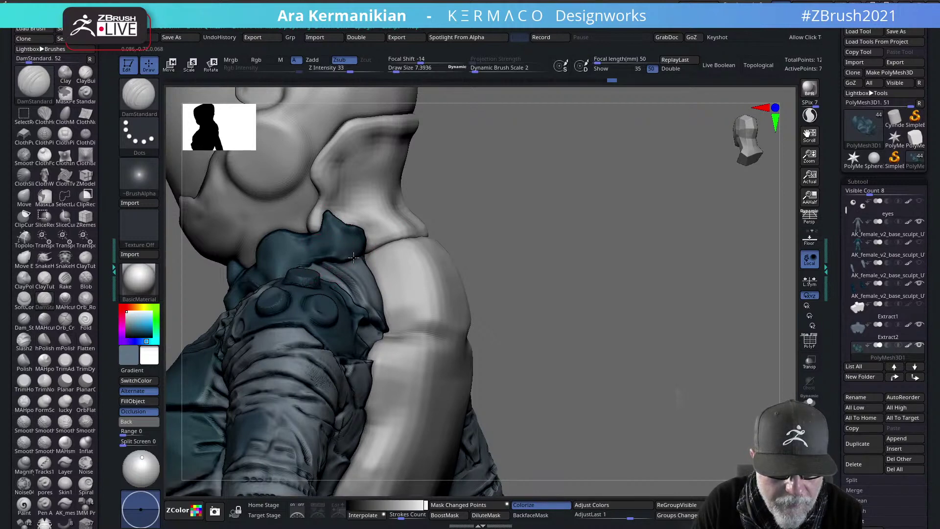
{"action": "left_click_drag", "start_coordinate": [581, 258], "coordinate": [639, 251]}
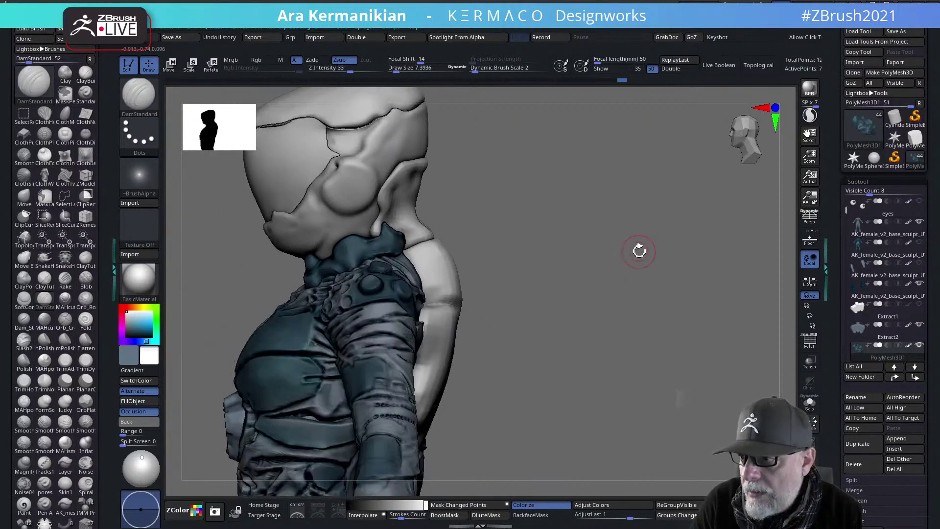
{"action": "left_click_drag", "start_coordinate": [512, 248], "coordinate": [652, 214]}
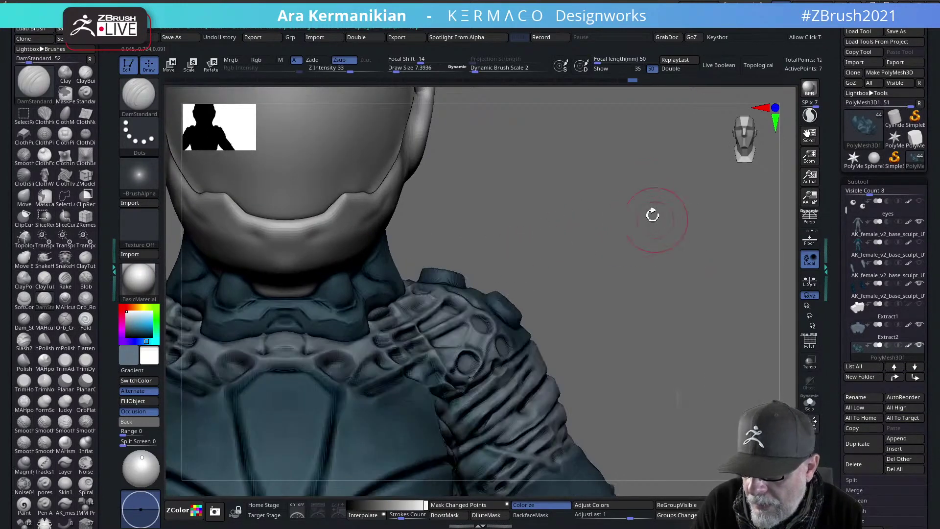
Smooth the creases on the collar's front and side at Draw Size 7.3936
{"action": "left_click_drag", "start_coordinate": [463, 178], "coordinate": [683, 214]}
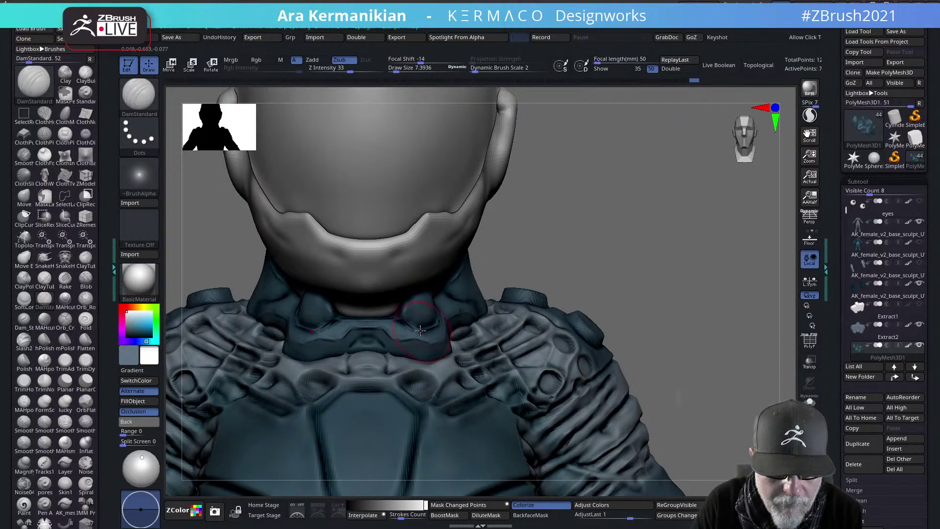
{"action": "key", "text": "shift"}
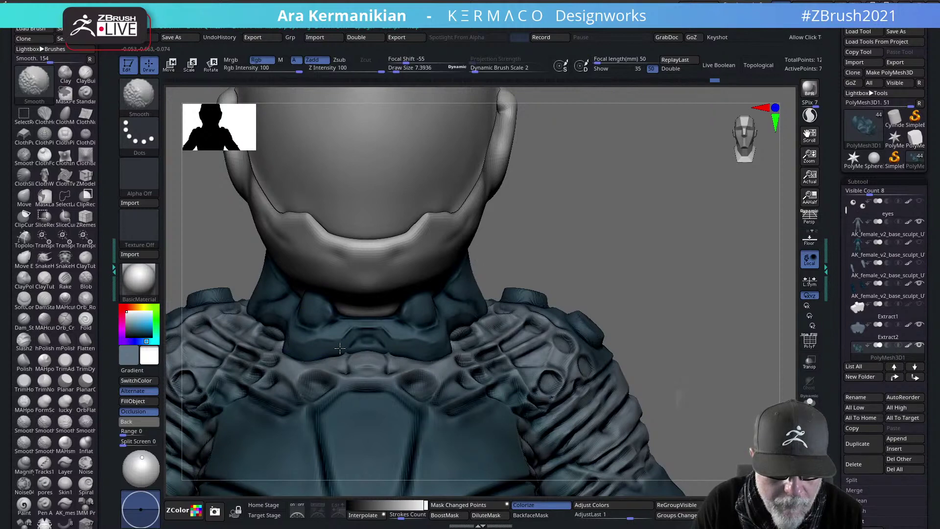
{"action": "left_click_drag", "start_coordinate": [577, 277], "coordinate": [484, 259], "text": "alt"}
{"action": "mouse_move", "coordinate": [484, 259]}
{"action": "left_mouse_down"}
{"action": "mouse_move", "coordinate": [486, 275]}
{"action": "mouse_move", "coordinate": [510, 250]}
{"action": "mouse_move", "coordinate": [484, 275]}
{"action": "left_mouse_up"}
{"action": "key", "text": "shift"}
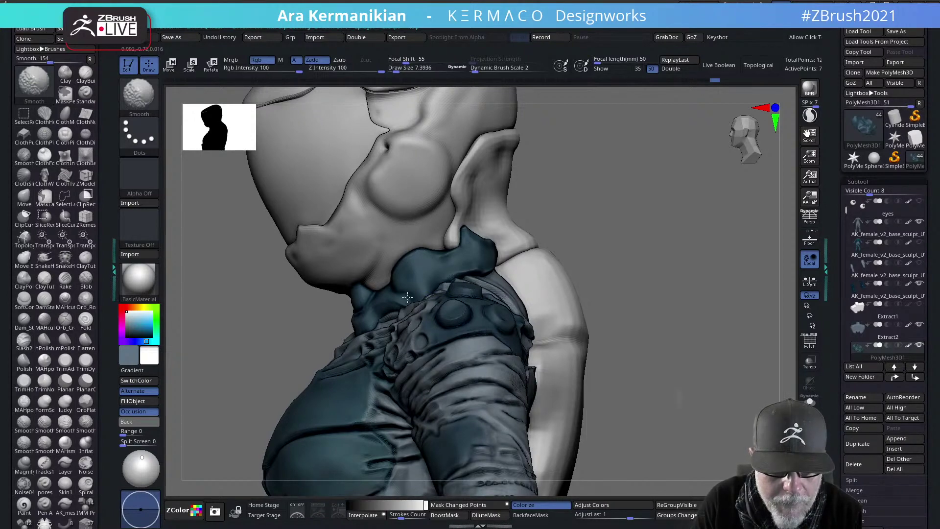
{"action": "mouse_move", "coordinate": [685, 264]}
{"action": "left_mouse_down", "text": "alt"}
{"action": "mouse_move", "coordinate": [642, 275]}
{"action": "mouse_move", "coordinate": [648, 267]}
{"action": "mouse_move", "coordinate": [610, 248]}
{"action": "mouse_move", "coordinate": [724, 245]}
{"action": "mouse_move", "coordinate": [724, 274]}
{"action": "left_mouse_up", "text": "alt"}
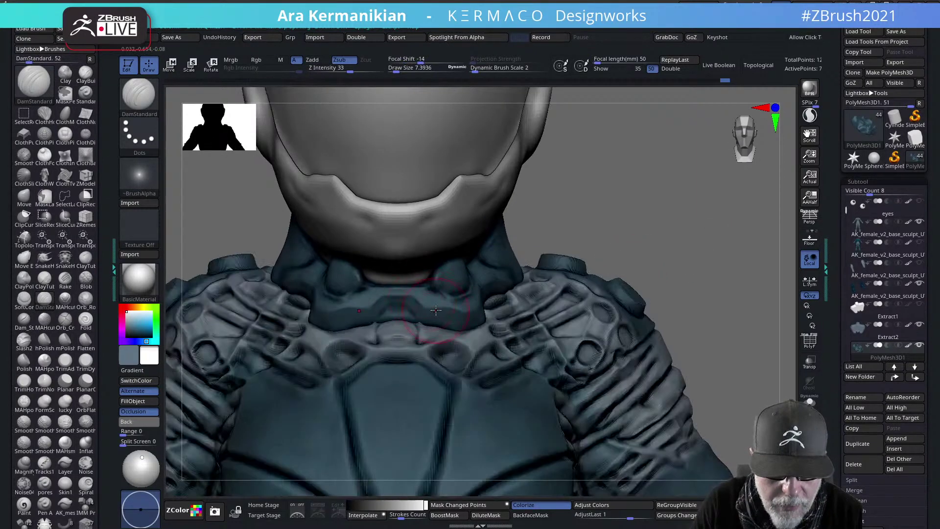
Cut a symmetrical pair of small round dimples into the collar's lower front with TrimHole at Draw Size 2.11 and soften them
{"action": "key", "text": "s"}
{"action": "left_click_drag", "start_coordinate": [434, 297], "coordinate": [424, 298]}
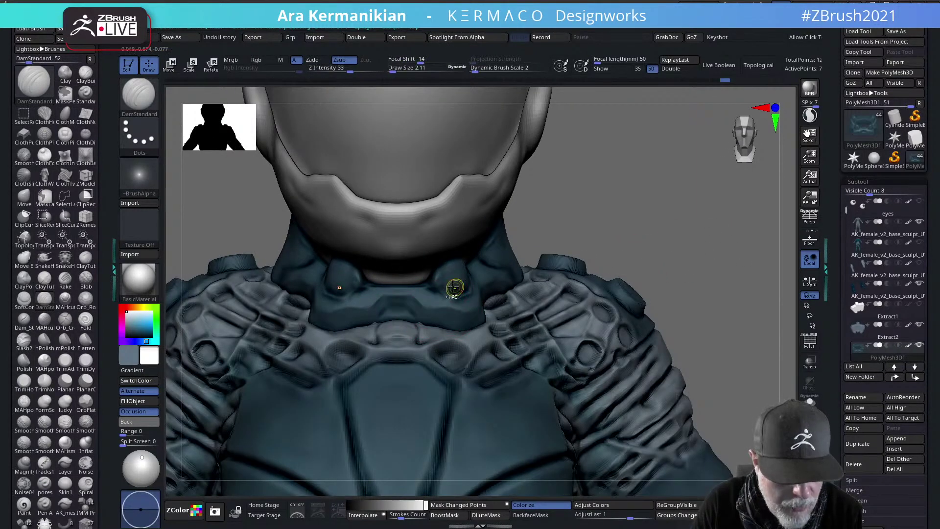
{"action": "key", "text": "space"}
{"action": "left_click", "coordinate": [486, 158]}
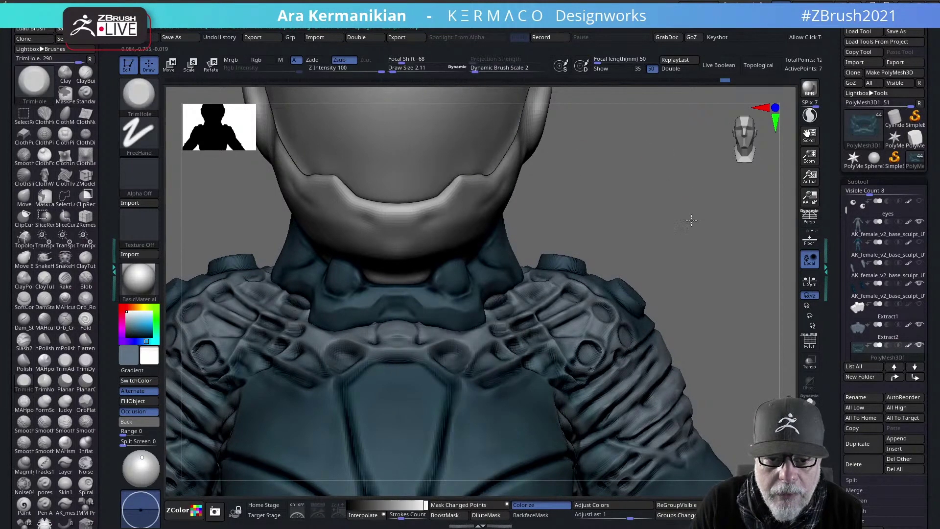
{"action": "left_click_drag", "start_coordinate": [690, 218], "coordinate": [698, 248]}
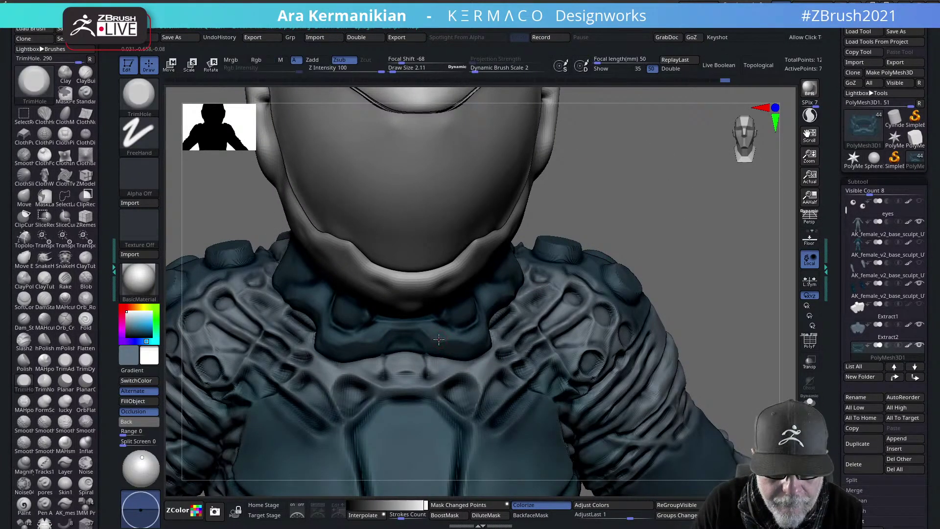
{"action": "left_click", "coordinate": [439, 339]}
{"action": "key", "text": "shift"}
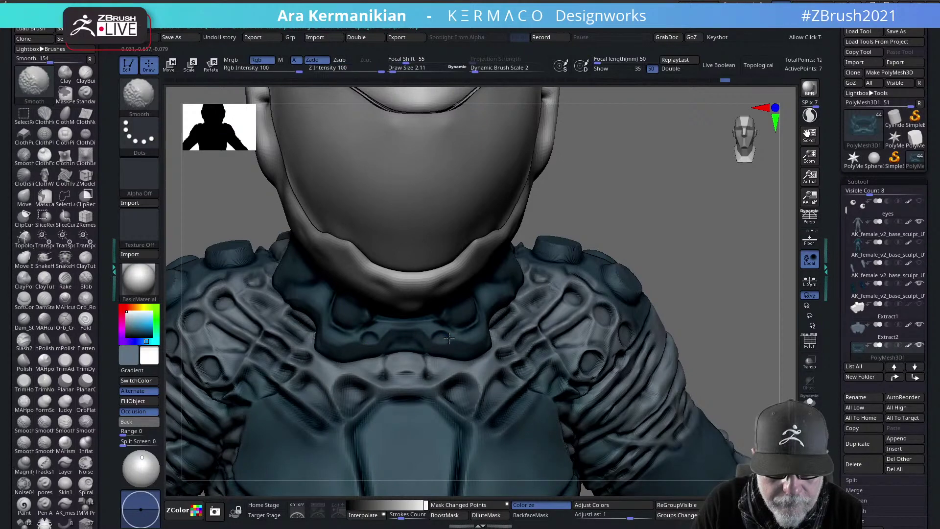
{"action": "left_click", "coordinate": [440, 344]}
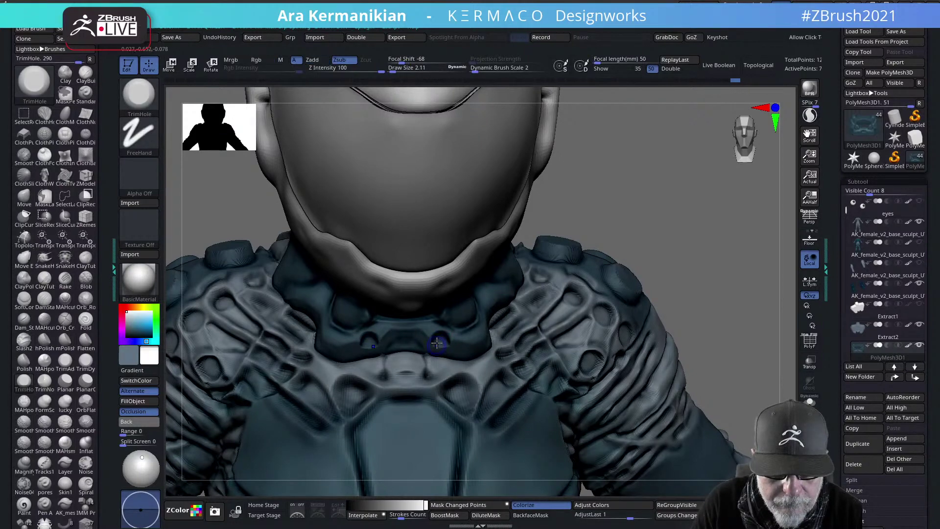
{"action": "key", "text": "shift"}
Set the Draw Size to 7.3936 and smooth the collar's front and the flap at its rear side
{"action": "mouse_move", "coordinate": [707, 240]}
{"action": "left_mouse_down", "text": "alt"}
{"action": "mouse_move", "coordinate": [612, 222]}
{"action": "mouse_move", "coordinate": [574, 253]}
{"action": "left_mouse_up", "text": "alt"}
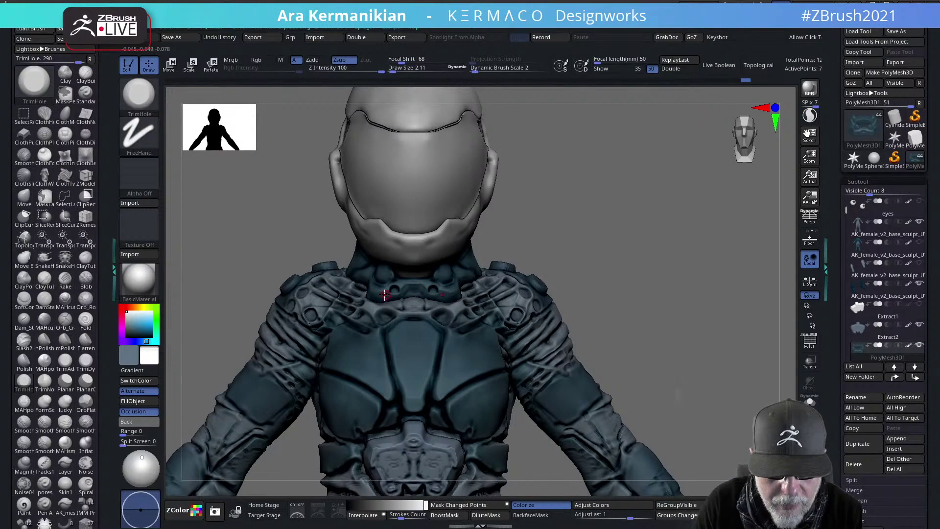
{"action": "key", "text": "s"}
{"action": "key", "text": "ctrl"}
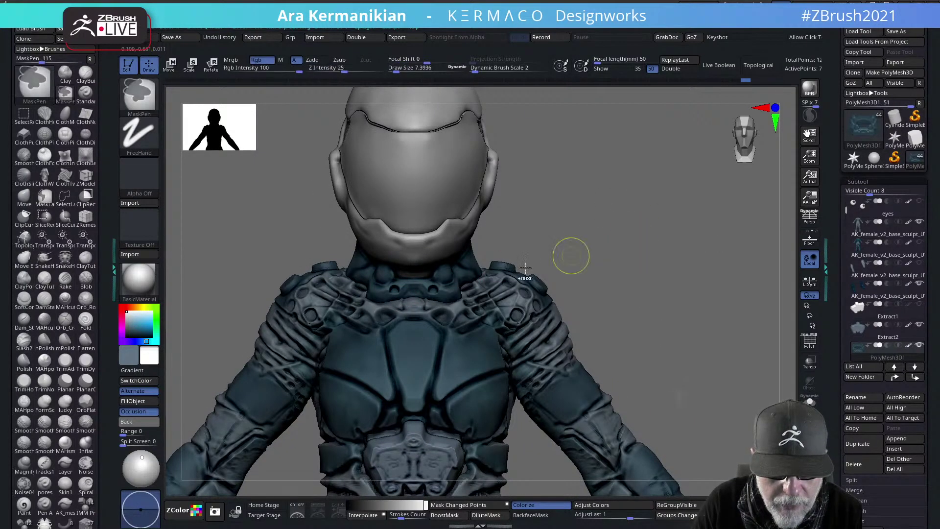
{"action": "key", "text": "shift"}
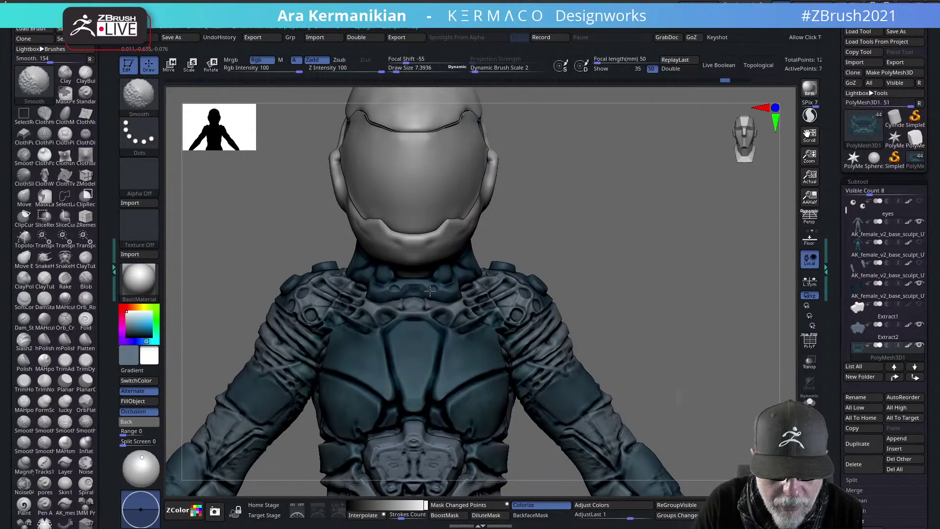
{"action": "left_click_drag", "start_coordinate": [585, 254], "coordinate": [560, 247]}
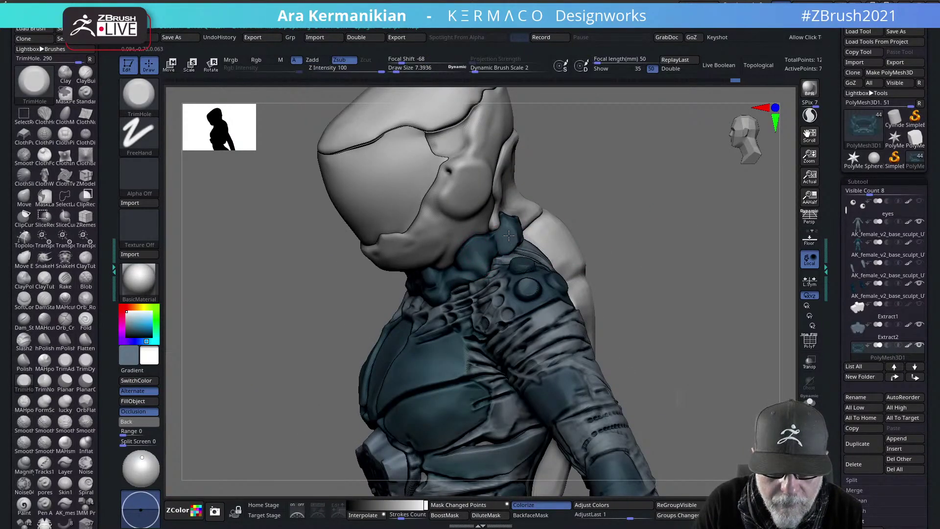
{"action": "key", "text": "shift"}
{"action": "left_click_drag", "start_coordinate": [713, 203], "coordinate": [575, 246]}
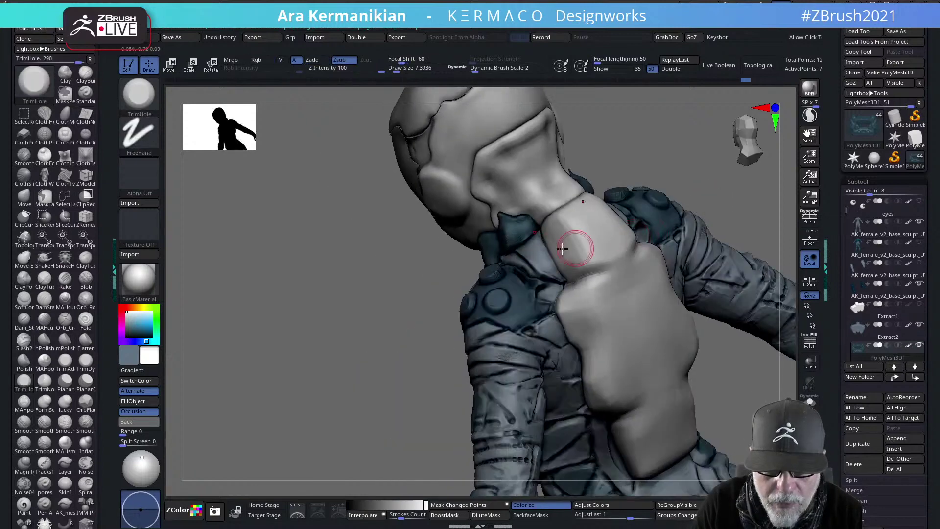
{"action": "key", "text": "shift"}
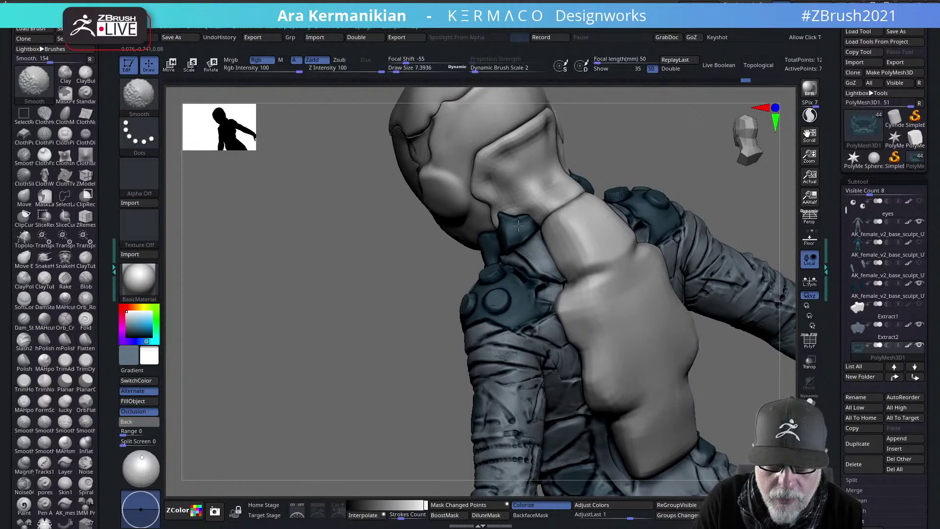
Cut a large round hole into the collar's rear side flap with TrimHole at Draw Size 3.8416 and smooth its edges
{"action": "left_click_drag", "start_coordinate": [343, 254], "coordinate": [505, 242]}
{"action": "key", "text": "z"}
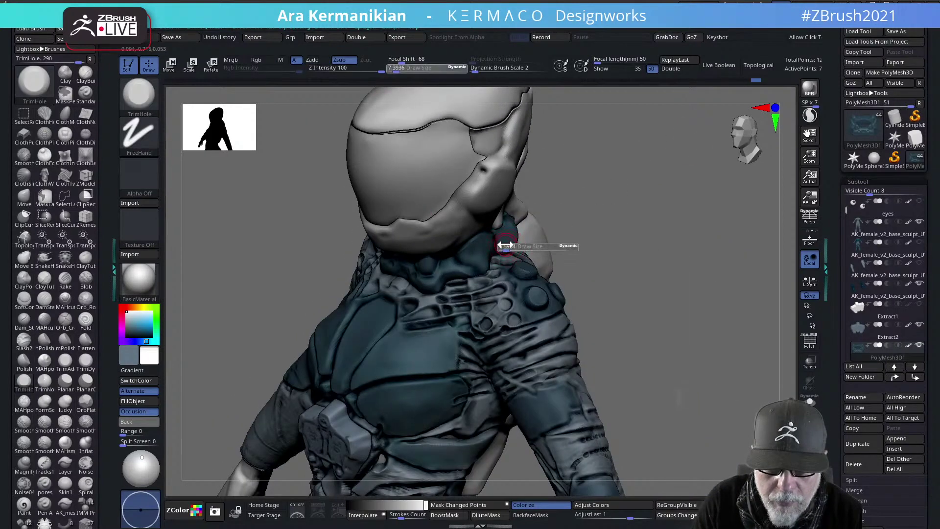
{"action": "left_click", "coordinate": [506, 242]}
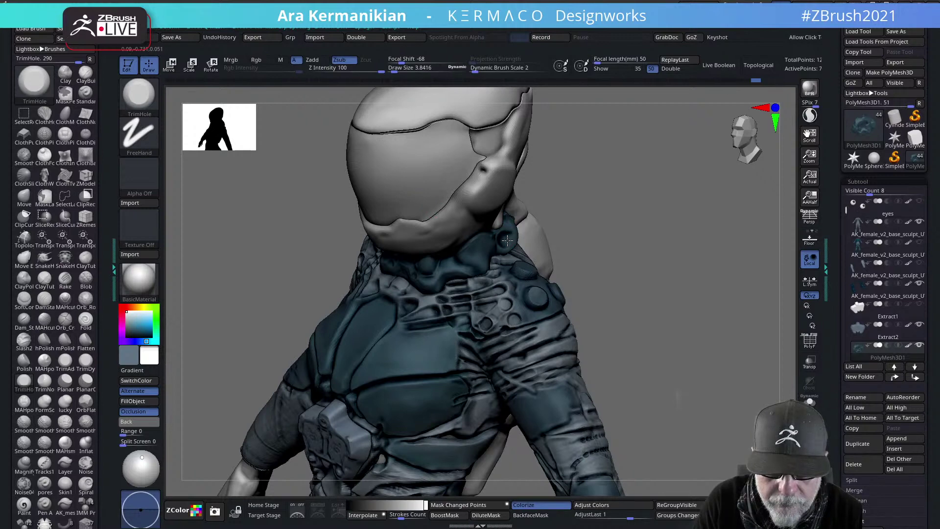
{"action": "left_click_drag", "start_coordinate": [505, 238], "coordinate": [509, 241], "text": "shift"}
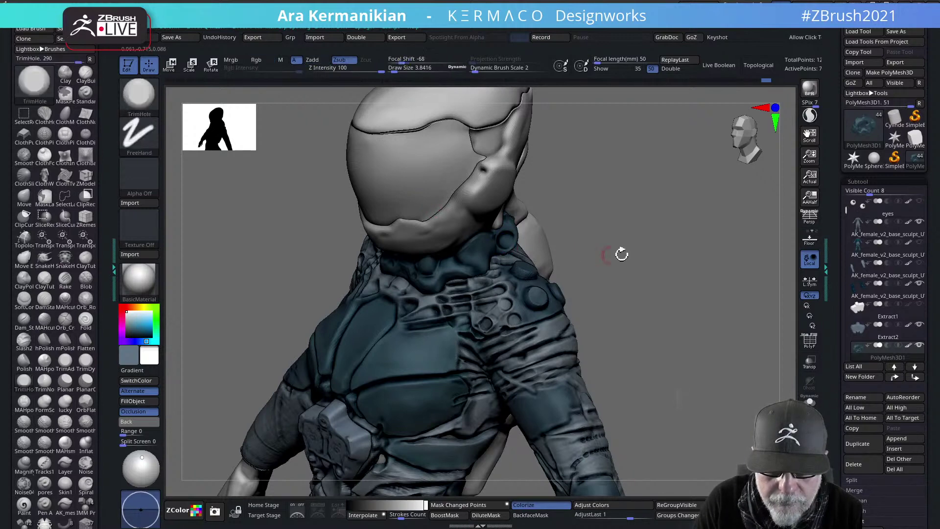
{"action": "mouse_move", "coordinate": [621, 254]}
{"action": "left_mouse_down", "text": "alt"}
{"action": "mouse_move", "coordinate": [575, 248]}
{"action": "mouse_move", "coordinate": [636, 226]}
{"action": "mouse_move", "coordinate": [619, 206]}
{"action": "mouse_move", "coordinate": [634, 226]}
{"action": "mouse_move", "coordinate": [618, 236]}
{"action": "mouse_move", "coordinate": [669, 252]}
{"action": "mouse_move", "coordinate": [646, 225]}
{"action": "mouse_move", "coordinate": [503, 224]}
{"action": "left_mouse_up", "text": "alt"}
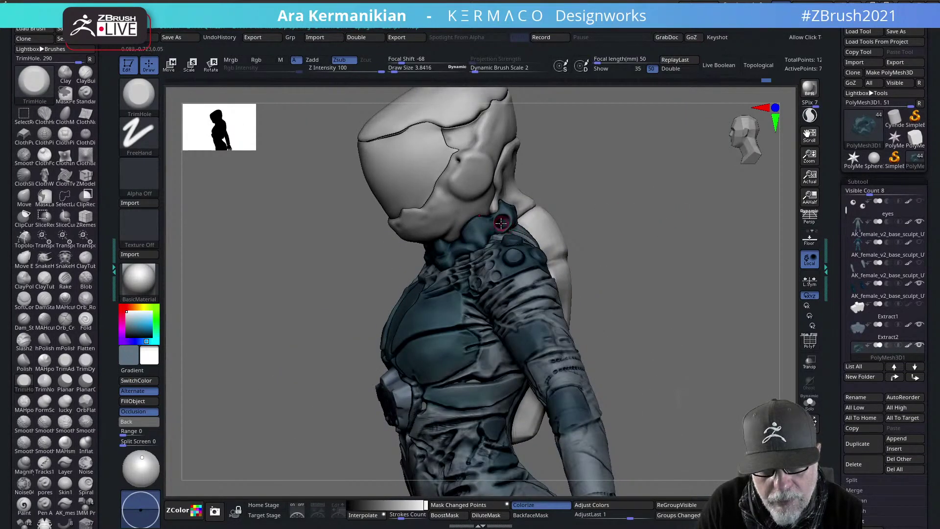
{"action": "key", "text": "shift"}
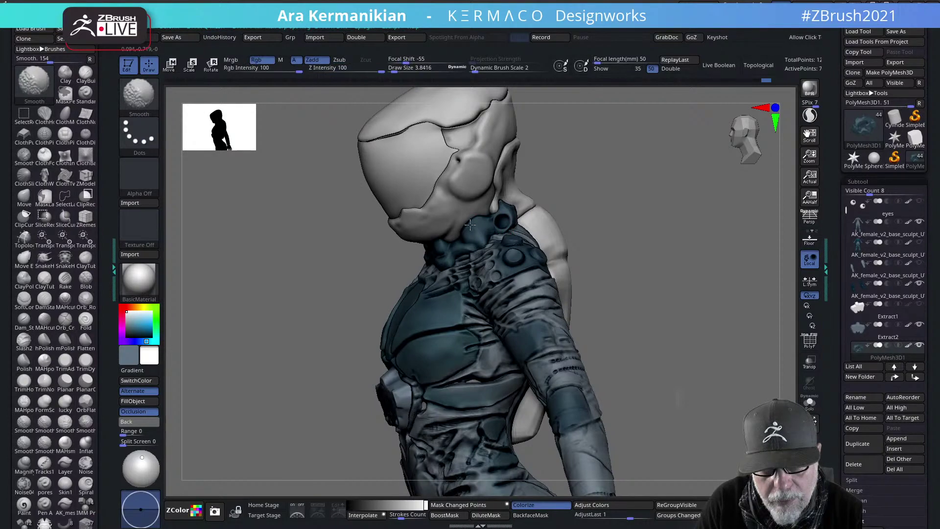
Cut symmetrical round holes into the collar's two front knobs with TrimHole at Draw Size 1.3996 and smooth them
{"action": "left_click_drag", "start_coordinate": [621, 245], "coordinate": [699, 249]}
{"action": "mouse_move", "coordinate": [648, 235]}
{"action": "left_mouse_down", "text": "alt"}
{"action": "mouse_move", "coordinate": [632, 220]}
{"action": "mouse_move", "coordinate": [707, 234]}
{"action": "mouse_move", "coordinate": [459, 230]}
{"action": "left_mouse_up", "text": "alt"}
{"action": "key", "text": "s"}
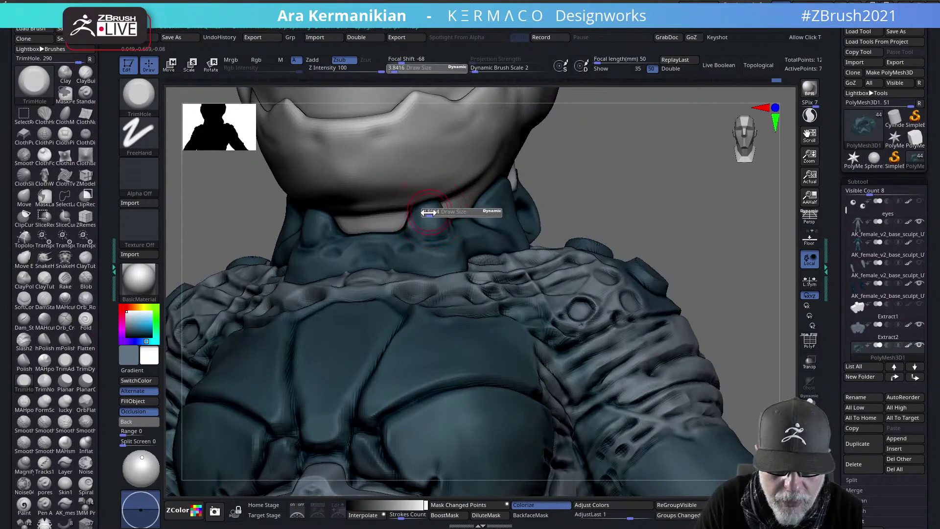
{"action": "left_click", "coordinate": [429, 212]}
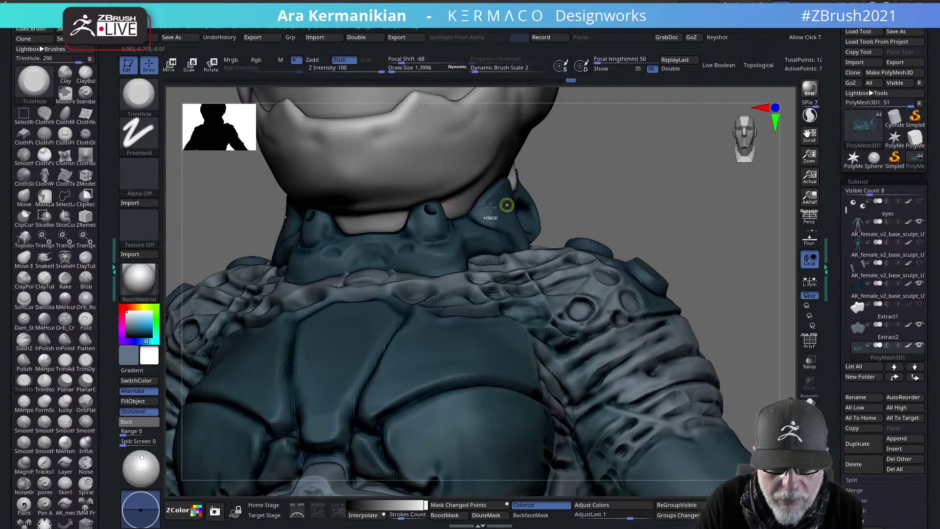
{"action": "key", "text": "ctrl+z"}
{"action": "left_click_drag", "start_coordinate": [691, 174], "coordinate": [518, 203]}
{"action": "right_click_drag", "start_coordinate": [517, 203], "coordinate": [430, 210]}
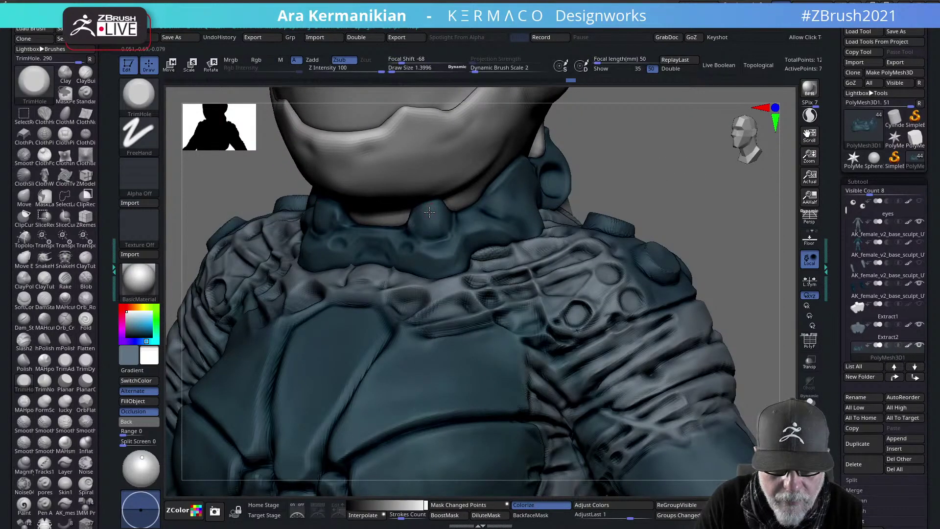
{"action": "key", "text": "shift"}
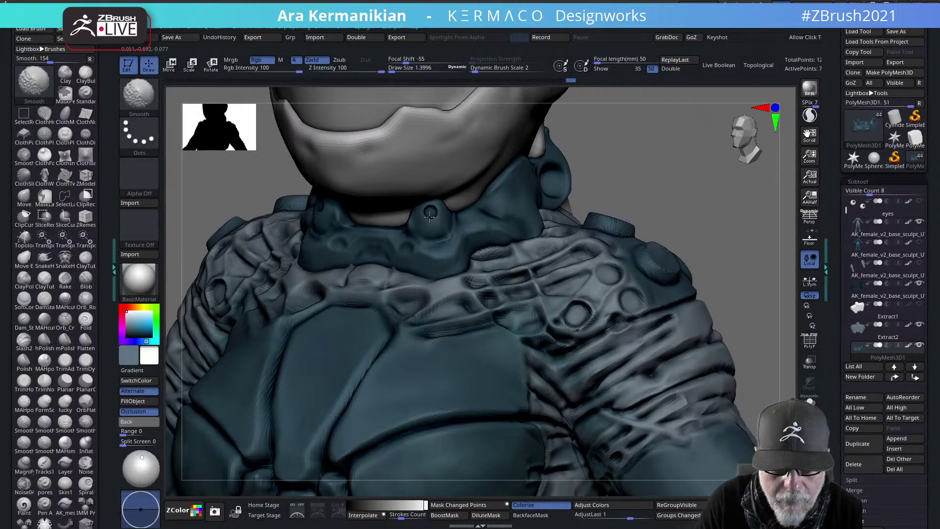
{"action": "left_click_drag", "start_coordinate": [429, 216], "coordinate": [430, 214], "text": "shift"}
Deepen the holes in the collar's front knobs with a smaller TrimHole cut at Draw Size 1 and smooth inside them
{"action": "left_click_drag", "start_coordinate": [692, 180], "coordinate": [438, 248], "text": "alt"}
{"action": "key", "text": "s"}
{"action": "left_click", "coordinate": [442, 250]}
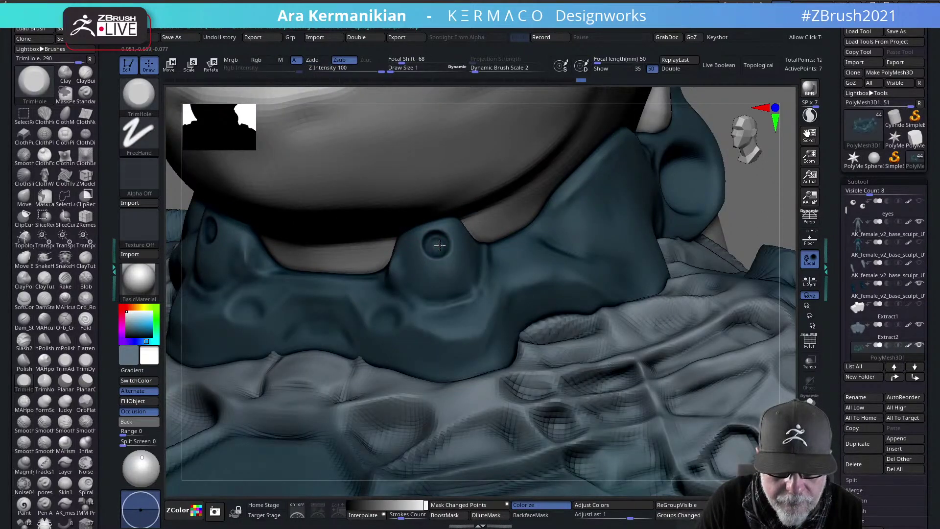
{"action": "key", "text": "shift"}
{"action": "key", "text": "s"}
{"action": "mouse_move", "coordinate": [439, 247]}
{"action": "left_mouse_down"}
{"action": "mouse_move", "coordinate": [420, 248]}
{"action": "mouse_move", "coordinate": [439, 246]}
{"action": "left_mouse_up"}
{"action": "key", "text": "s"}
{"action": "key", "text": "shift"}
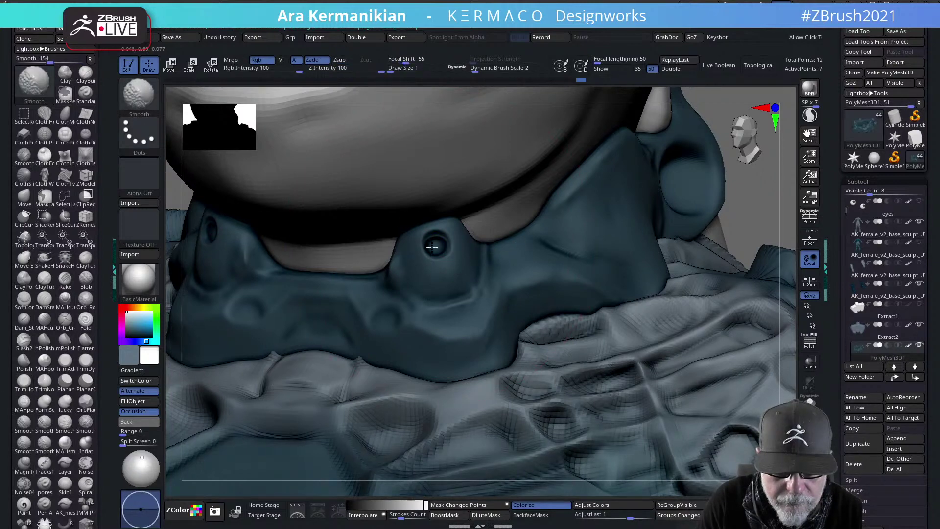
{"action": "left_click_drag", "start_coordinate": [772, 207], "coordinate": [610, 198], "text": "alt"}
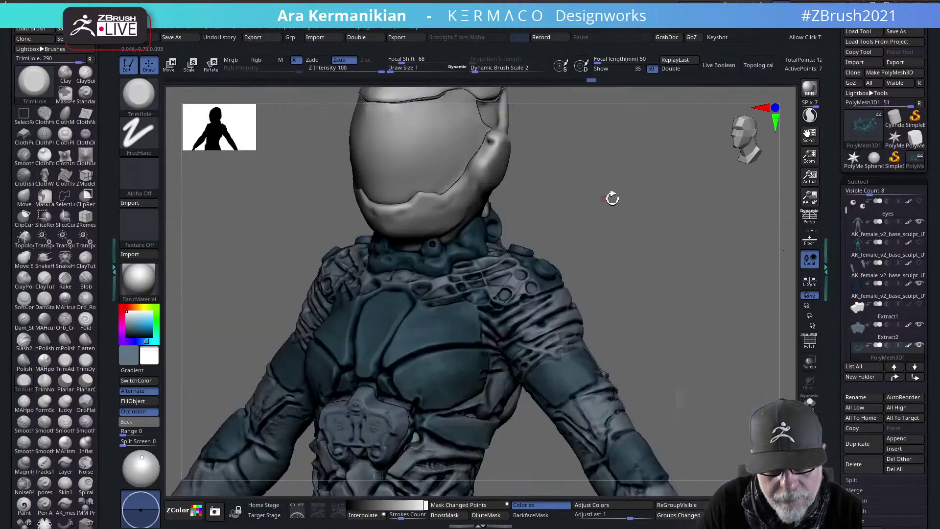
{"action": "mouse_move", "coordinate": [714, 225]}
{"action": "left_mouse_down", "text": "shift"}
{"action": "mouse_move", "coordinate": [689, 204]}
{"action": "mouse_move", "coordinate": [622, 213]}
{"action": "left_mouse_up", "text": "shift"}
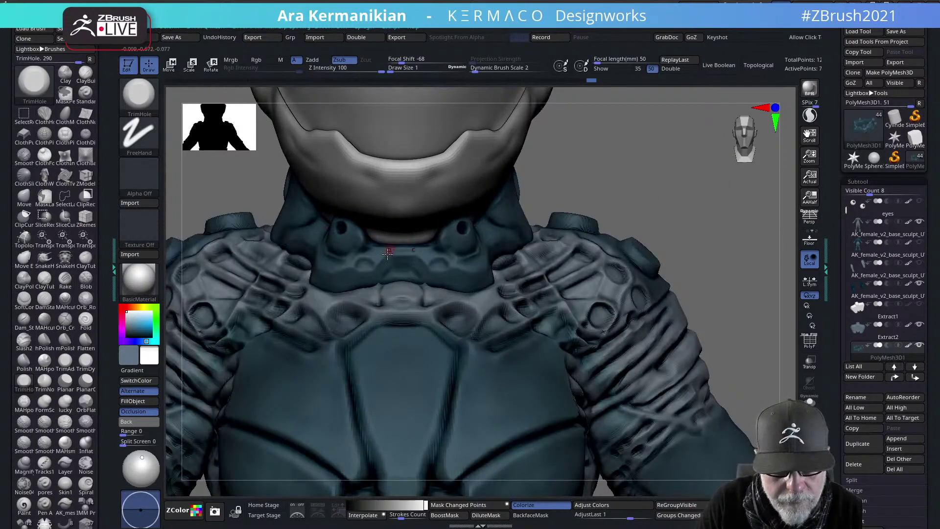
Switch to the DamStandard brush, set the Draw Size to 13.8316 and smooth around the collar's front knobs
{"action": "right_click", "coordinate": [460, 245]}
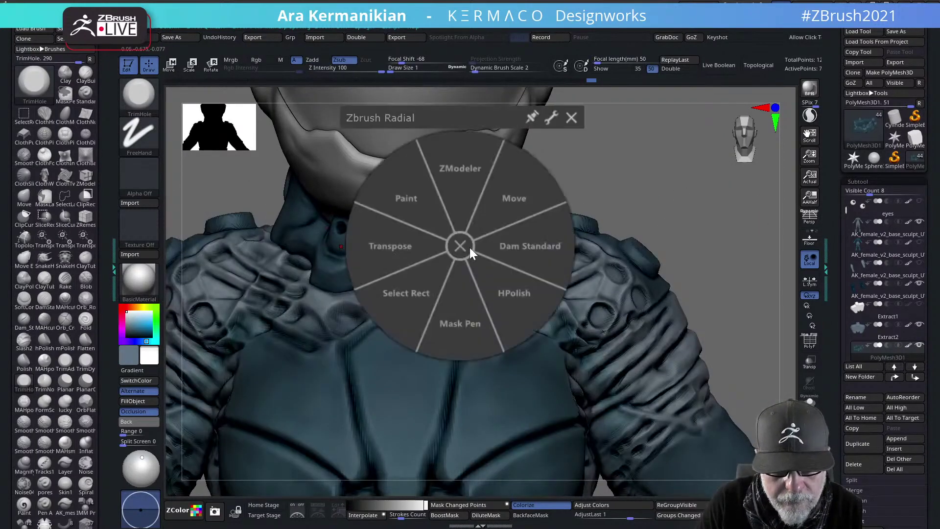
{"action": "left_click", "coordinate": [627, 204]}
{"action": "key", "text": "s"}
{"action": "left_click_drag", "start_coordinate": [473, 241], "coordinate": [474, 242]}
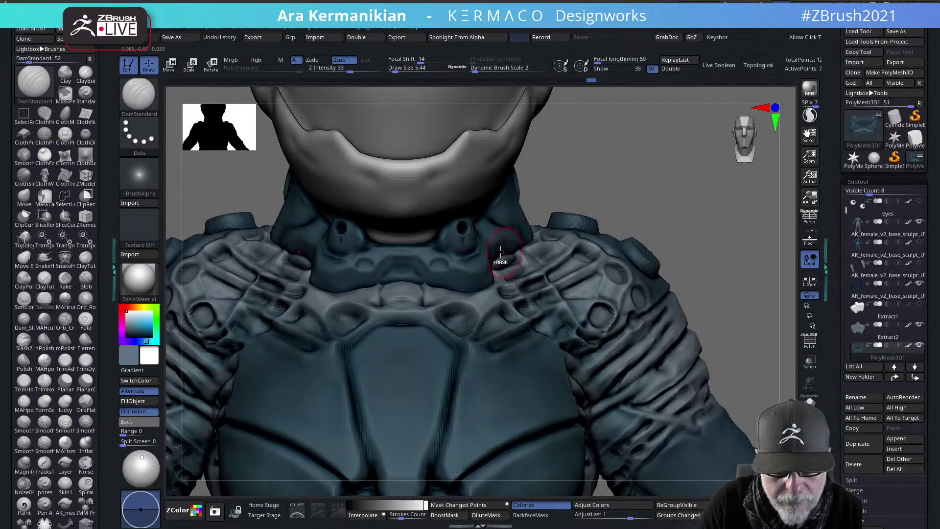
{"action": "key", "text": "s"}
{"action": "left_click_drag", "start_coordinate": [465, 240], "coordinate": [469, 238]}
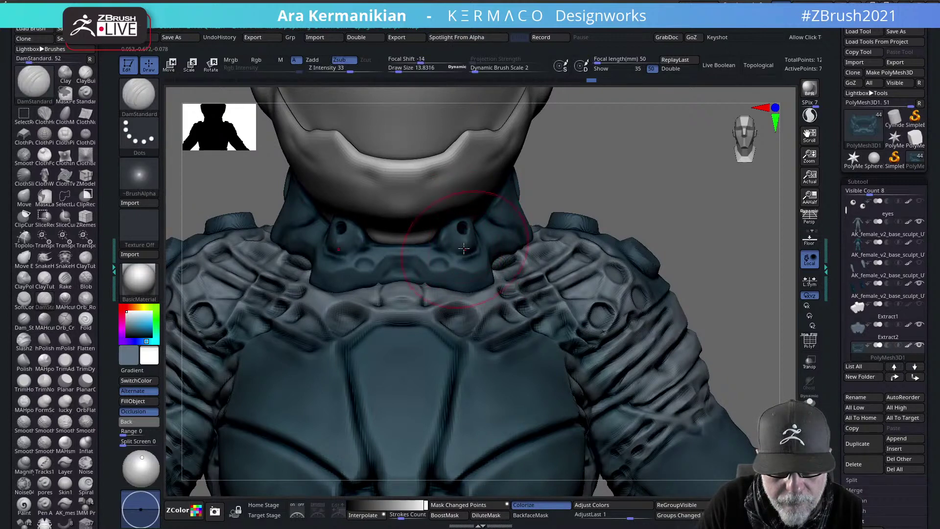
{"action": "key", "text": "shift"}
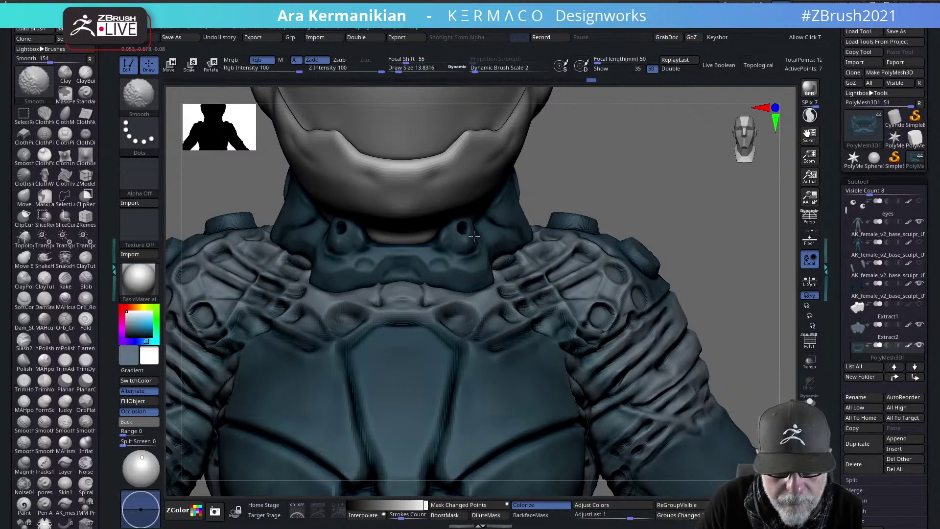
Crease around the collar's front knobs with DamStandard at Draw Size 1.3996, then smooth them at Draw Size 6.3724
{"action": "key", "text": "s"}
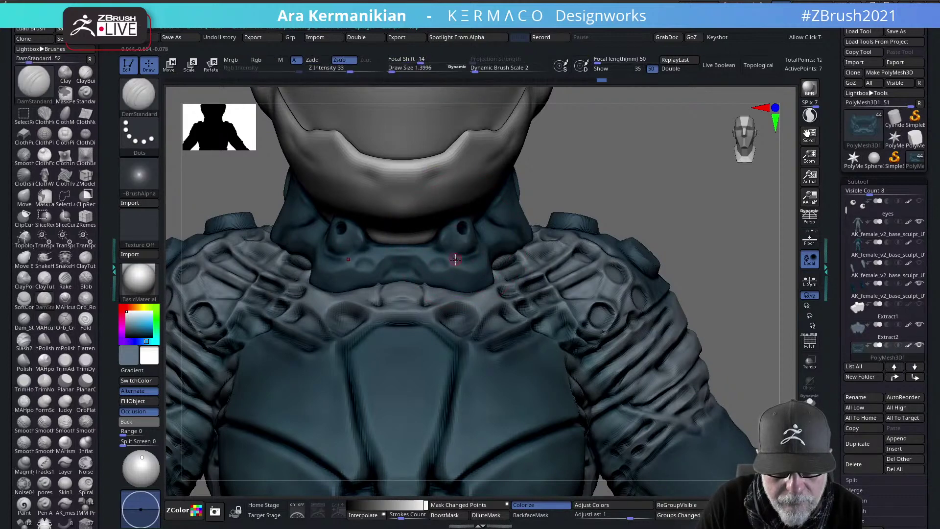
{"action": "left_click_drag", "start_coordinate": [445, 238], "coordinate": [449, 238]}
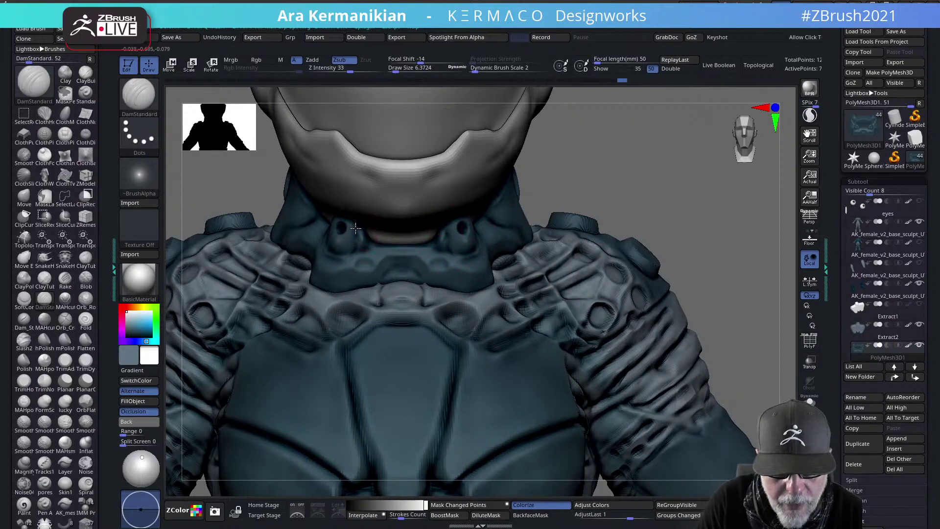
{"action": "key", "text": "shift"}
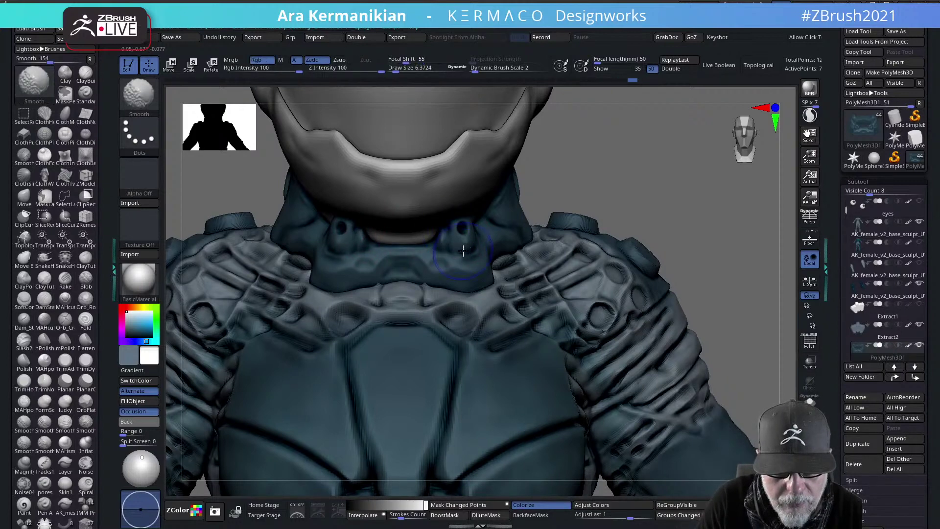
Flatten the surface of the collar's front knobs with the hPolish brush, reducing the Draw Size to 1.7104
{"action": "key", "text": "space"}
{"action": "left_click", "coordinate": [518, 297]}
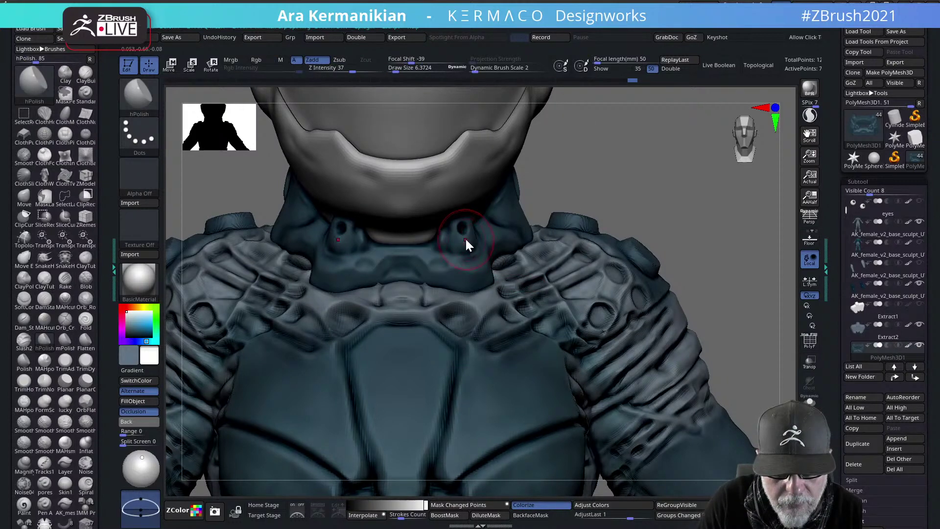
{"action": "key", "text": "ctrl"}
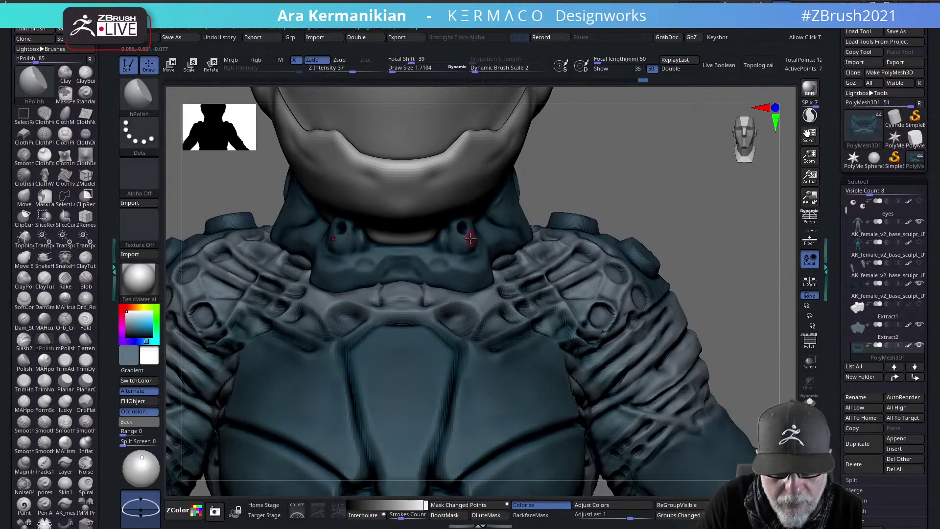
Change the model's material to ReflectedPlastic and inspect the upper body with it
{"action": "left_click_drag", "start_coordinate": [687, 206], "coordinate": [547, 204], "text": "alt"}
{"action": "left_click_drag", "start_coordinate": [625, 210], "coordinate": [567, 209]}
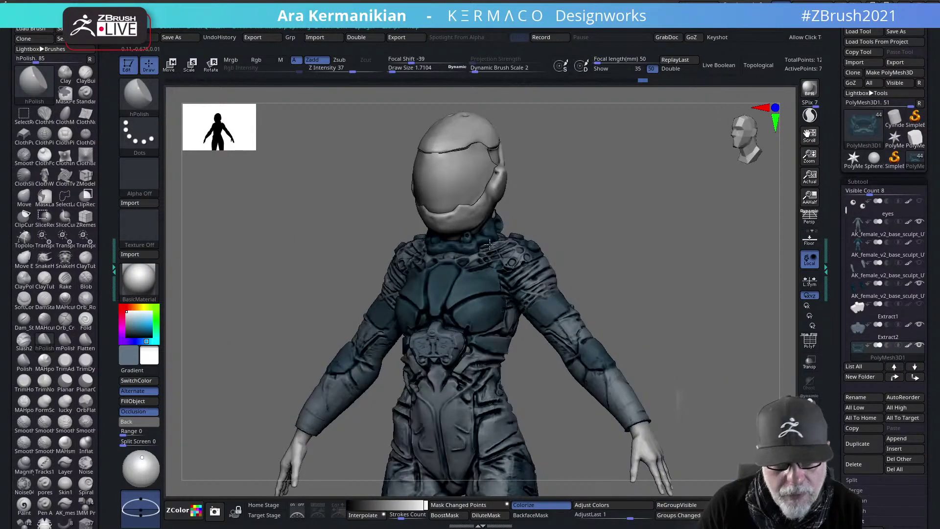
{"action": "left_click", "coordinate": [139, 280]}
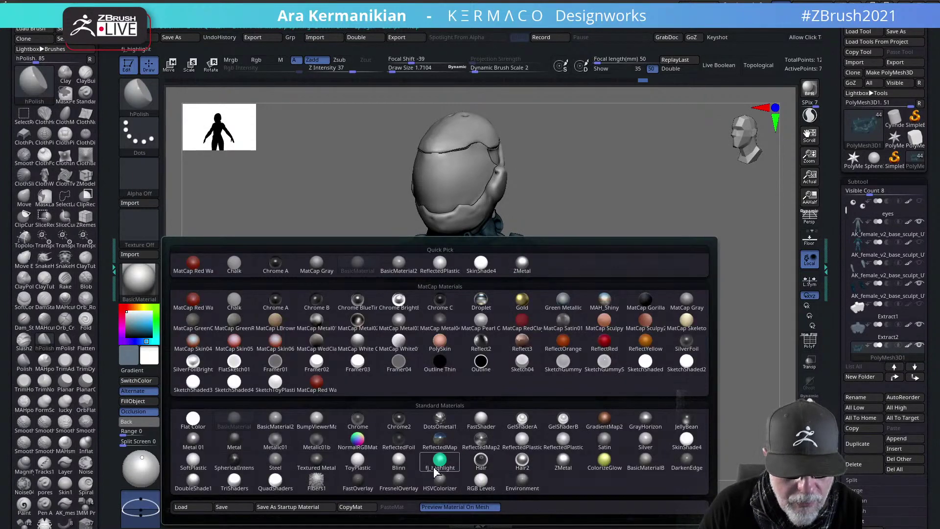
{"action": "left_click", "coordinate": [525, 444]}
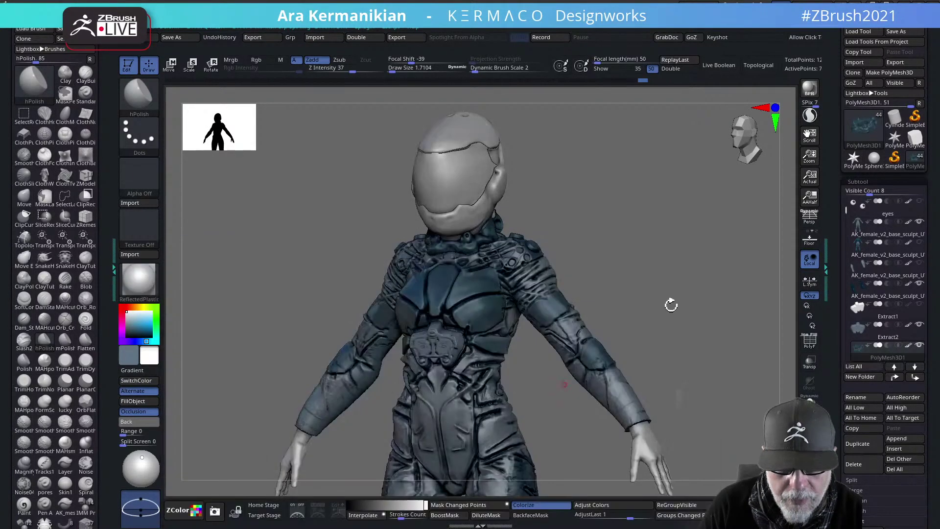
{"action": "left_click_drag", "start_coordinate": [671, 304], "coordinate": [656, 319]}
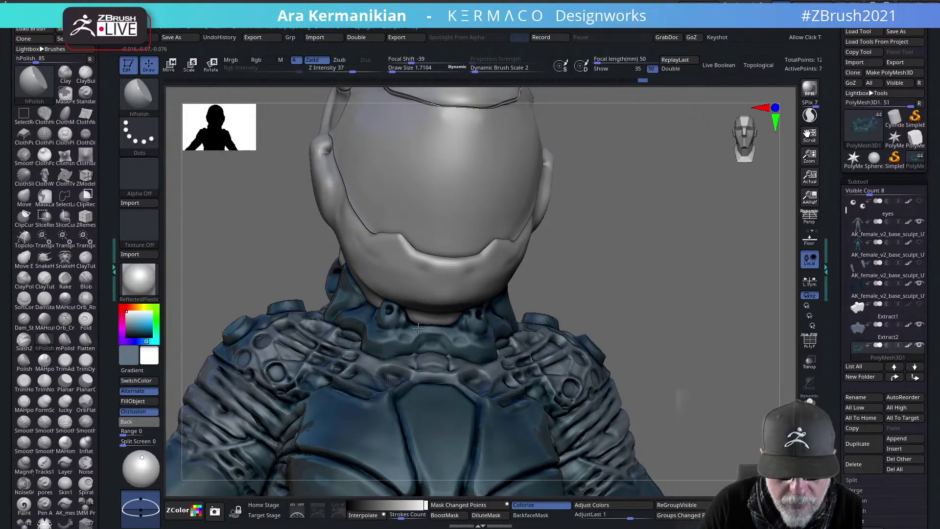
Sharpen the crease beneath the collar's front knob with DamStandard at Draw Size 1.7104
{"action": "right_click", "coordinate": [377, 332]}
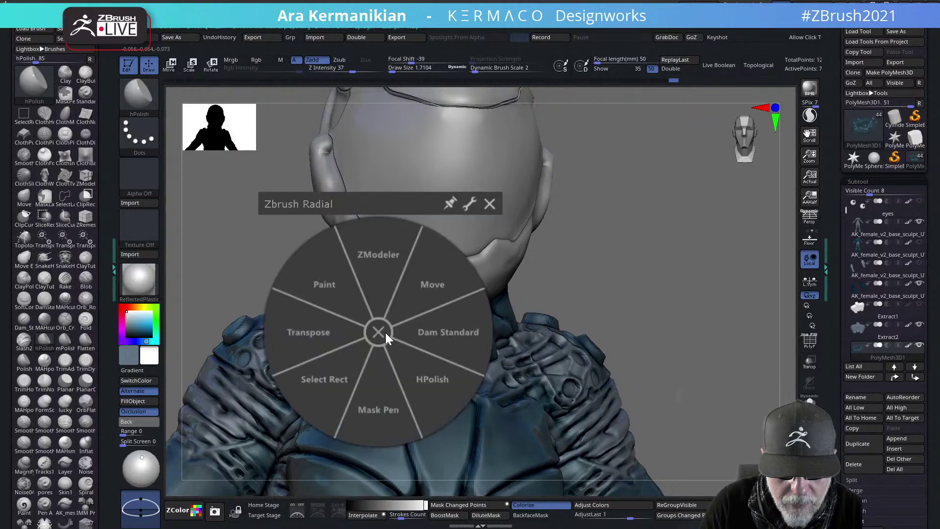
{"action": "left_click", "coordinate": [445, 330]}
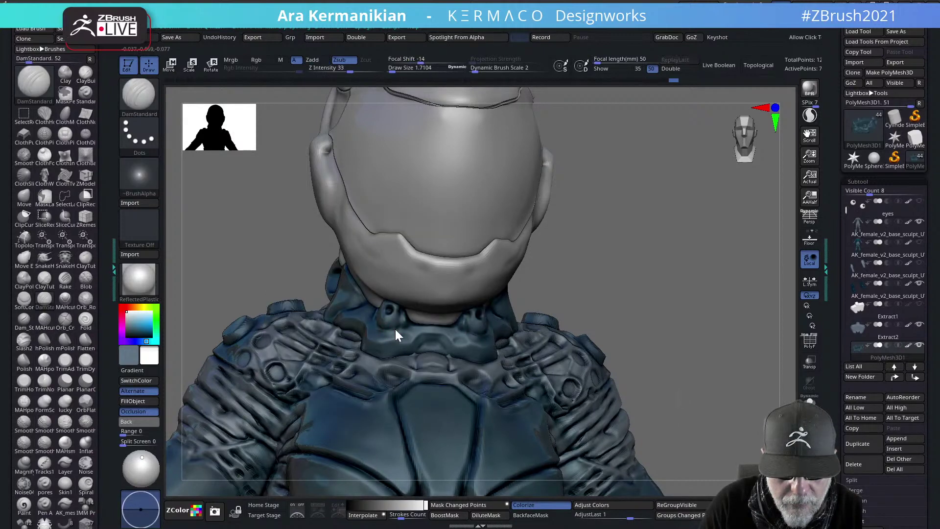
{"action": "left_click_drag", "start_coordinate": [382, 328], "coordinate": [399, 319]}
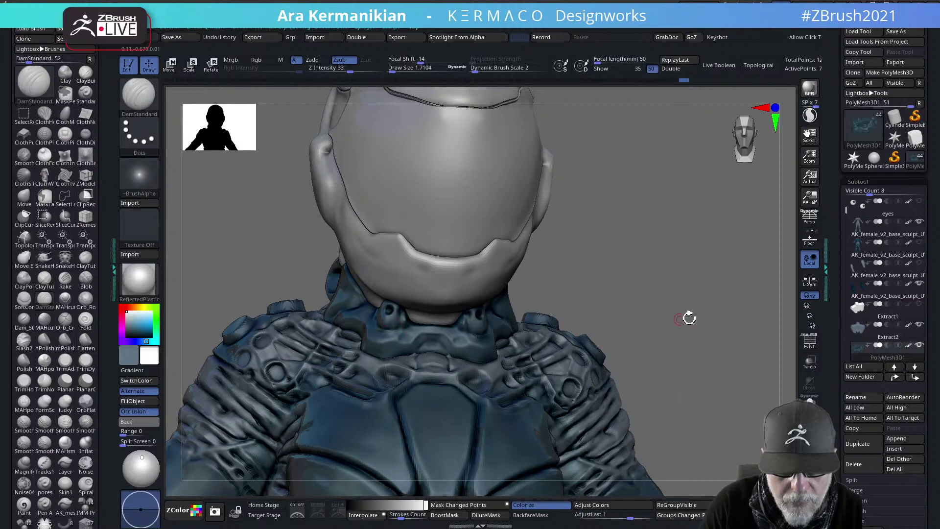
Set the DamStandard Draw Size to 5.44 and carve along the collar's lower front edge
{"action": "mouse_move", "coordinate": [688, 318]}
{"action": "left_mouse_down", "text": "alt"}
{"action": "mouse_move", "coordinate": [657, 298]}
{"action": "mouse_move", "coordinate": [626, 296]}
{"action": "mouse_move", "coordinate": [695, 274]}
{"action": "mouse_move", "coordinate": [678, 264]}
{"action": "mouse_move", "coordinate": [681, 289]}
{"action": "left_mouse_up", "text": "alt"}
{"action": "key", "text": "s"}
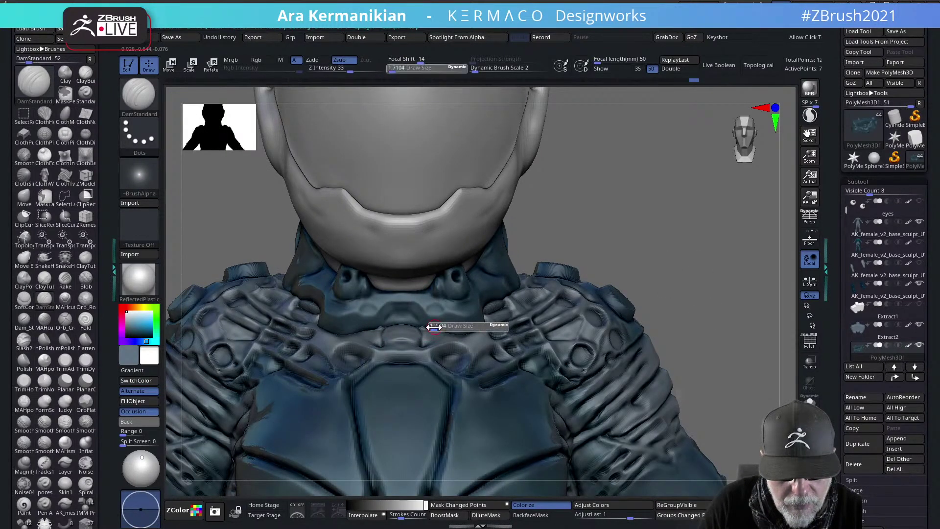
{"action": "left_click", "coordinate": [436, 325]}
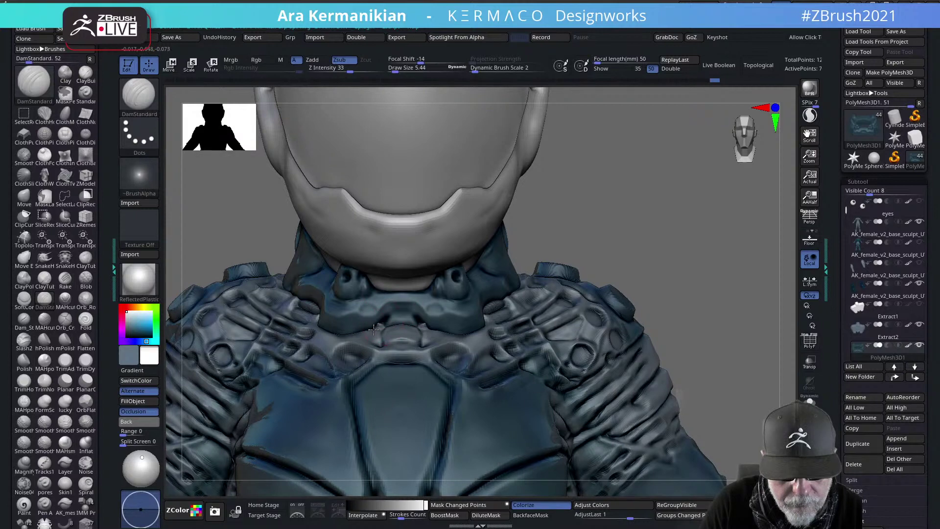
{"action": "key", "text": "ctrl"}
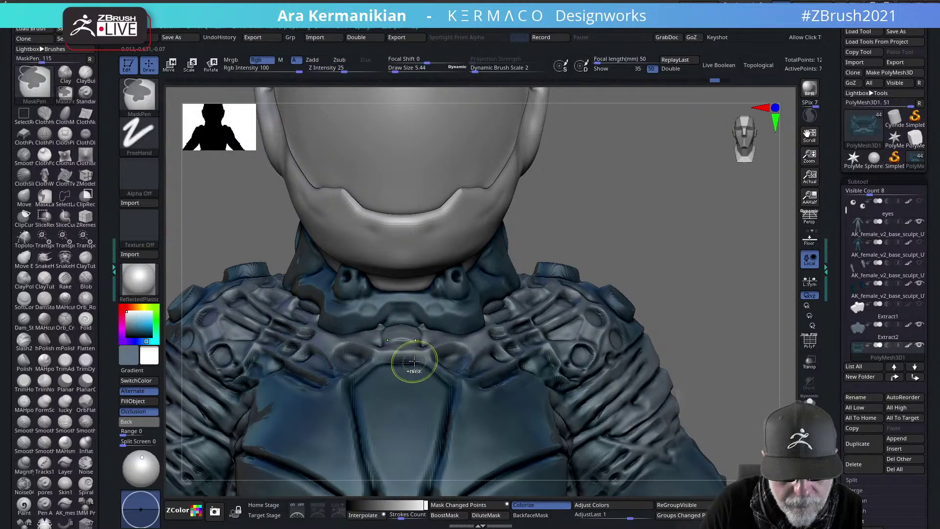
Undo the last three changes and reshape the collar's lower front edge with the Move brush
{"action": "key", "text": "ctrl+z"}
{"action": "key", "text": "ctrl+z"}
{"action": "key", "text": "ctrl+z"}
{"action": "key", "text": "b"}
{"action": "key", "text": "m"}
{"action": "key", "text": "v"}
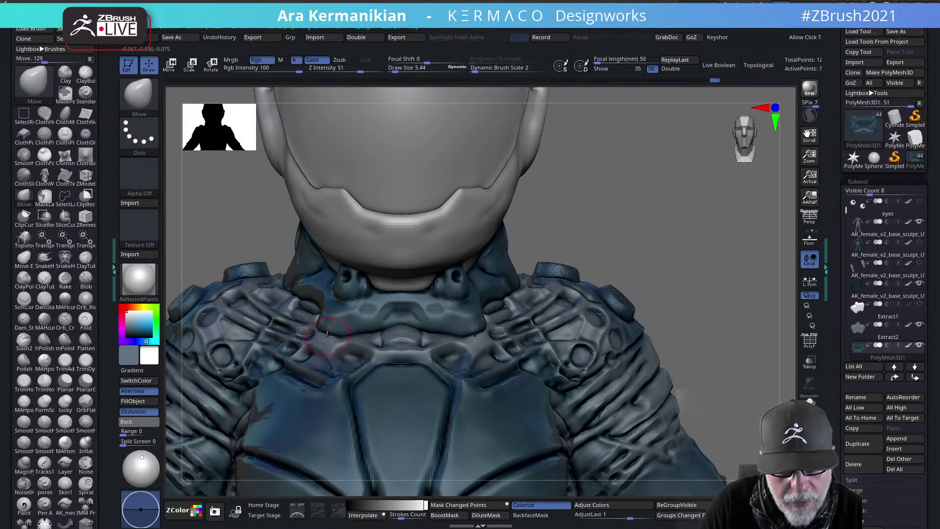
Crease the collar's front plate with DamStandard at Draw Size 5.44, undoing a stray stroke and smoothing the result
{"action": "right_click", "coordinate": [474, 325]}
{"action": "left_click", "coordinate": [522, 327]}
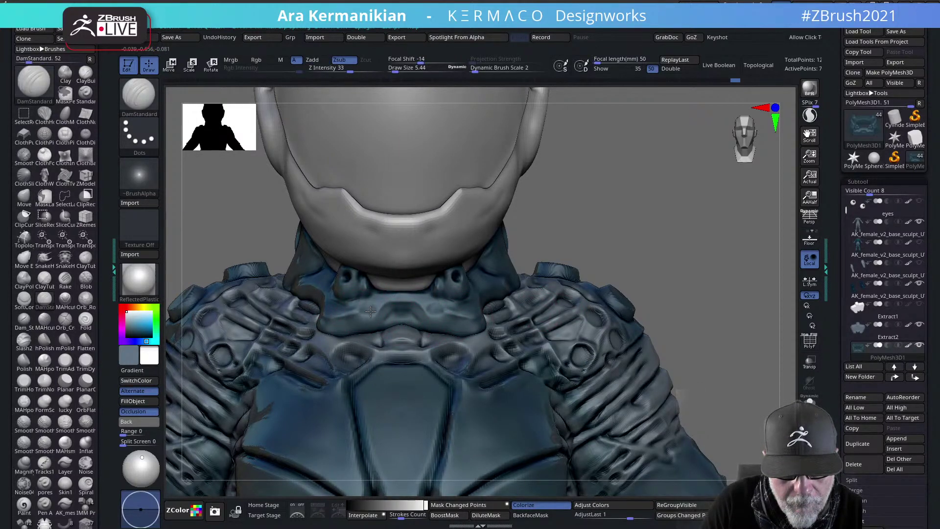
{"action": "mouse_move", "coordinate": [401, 300]}
{"action": "left_mouse_down"}
{"action": "mouse_move", "coordinate": [378, 317]}
{"action": "mouse_move", "coordinate": [401, 325]}
{"action": "mouse_move", "coordinate": [389, 354]}
{"action": "left_mouse_up"}
{"action": "key", "text": "ctrl+z"}
{"action": "key", "text": "shift"}
{"action": "left_click_drag", "start_coordinate": [690, 288], "coordinate": [551, 247], "text": "alt"}
{"action": "mouse_move", "coordinate": [582, 267]}
{"action": "left_mouse_down"}
{"action": "mouse_move", "coordinate": [643, 271]}
{"action": "mouse_move", "coordinate": [626, 275]}
{"action": "mouse_move", "coordinate": [663, 249]}
{"action": "mouse_move", "coordinate": [694, 255]}
{"action": "mouse_move", "coordinate": [668, 260]}
{"action": "left_mouse_up"}
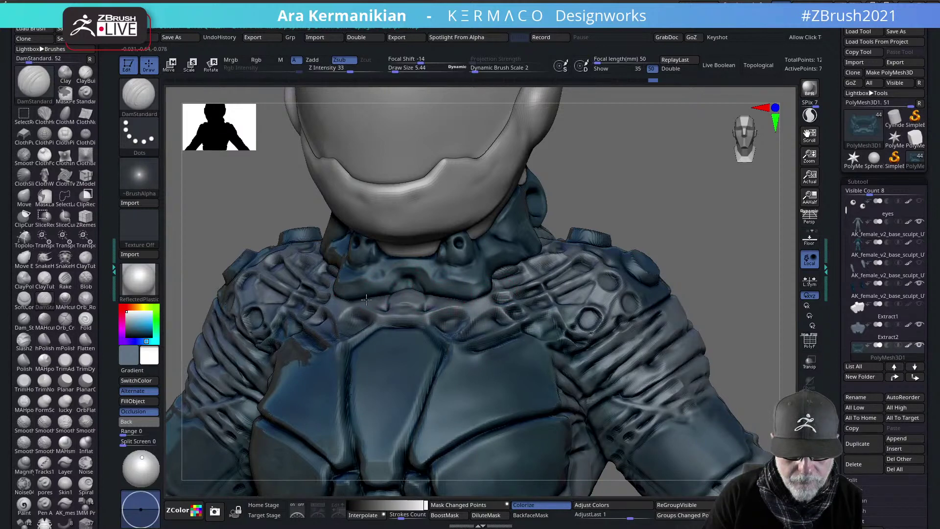
Refine the collar's side below the flap with DamStandard creases at Draw Size 5.44 and smoothing
{"action": "left_click_drag", "start_coordinate": [779, 237], "coordinate": [711, 231]}
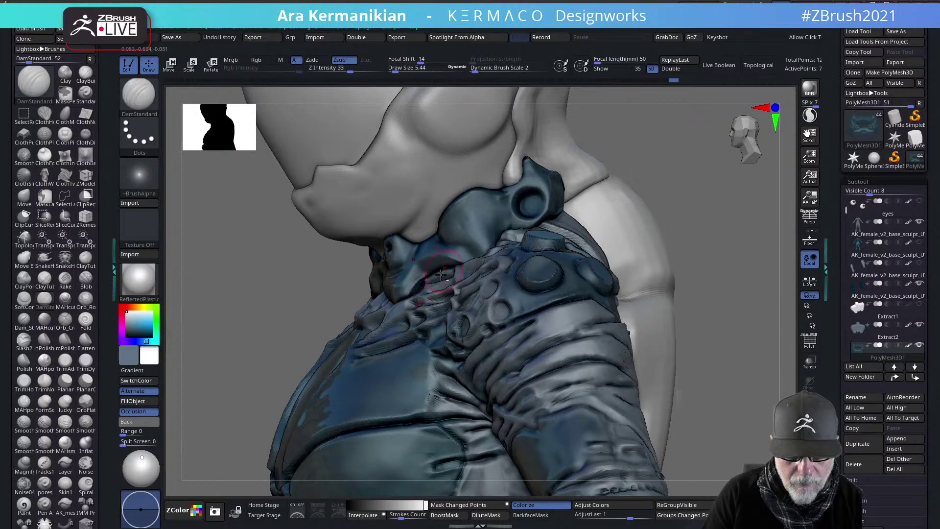
{"action": "key", "text": "shift"}
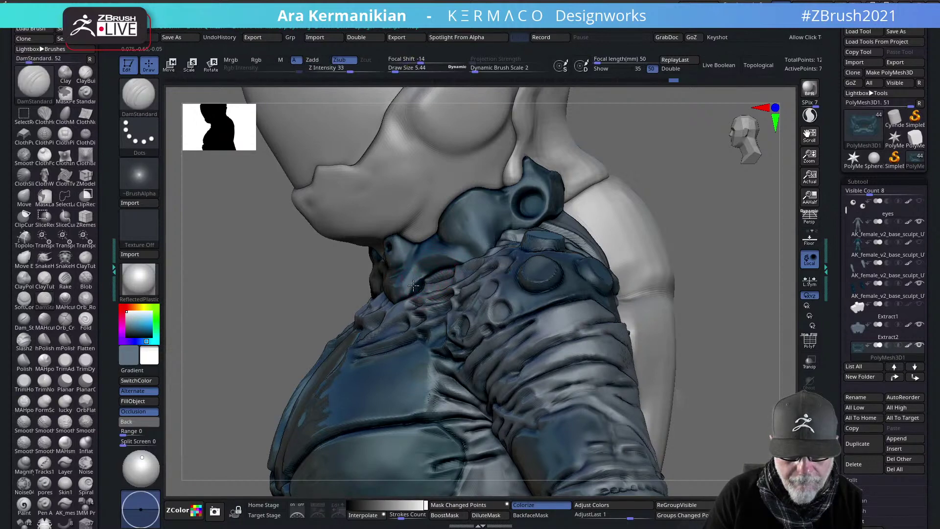
{"action": "mouse_move", "coordinate": [413, 286]}
{"action": "left_mouse_down"}
{"action": "mouse_move", "coordinate": [430, 273]}
{"action": "mouse_move", "coordinate": [412, 274]}
{"action": "mouse_move", "coordinate": [419, 283]}
{"action": "left_mouse_up"}
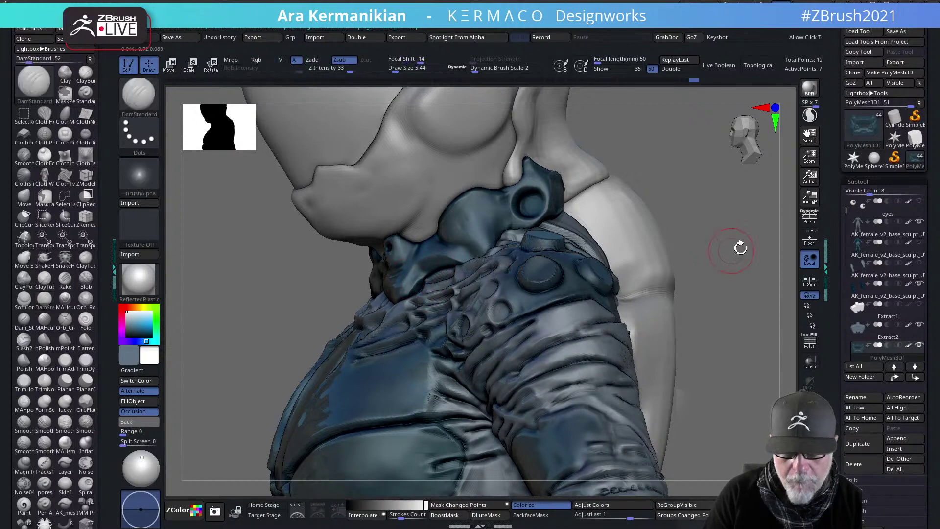
{"action": "mouse_move", "coordinate": [740, 248]}
{"action": "left_mouse_down"}
{"action": "mouse_move", "coordinate": [720, 245]}
{"action": "mouse_move", "coordinate": [728, 263]}
{"action": "mouse_move", "coordinate": [745, 258]}
{"action": "mouse_move", "coordinate": [648, 267]}
{"action": "left_mouse_up"}
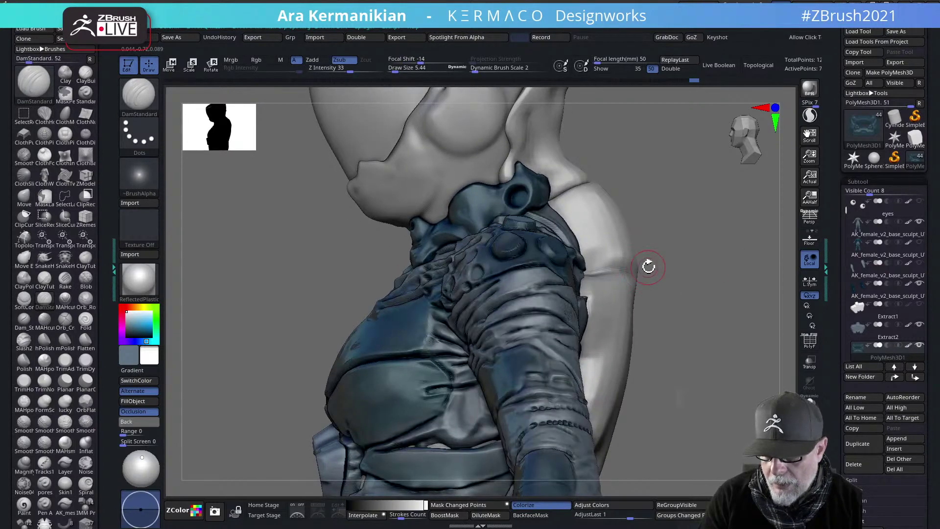
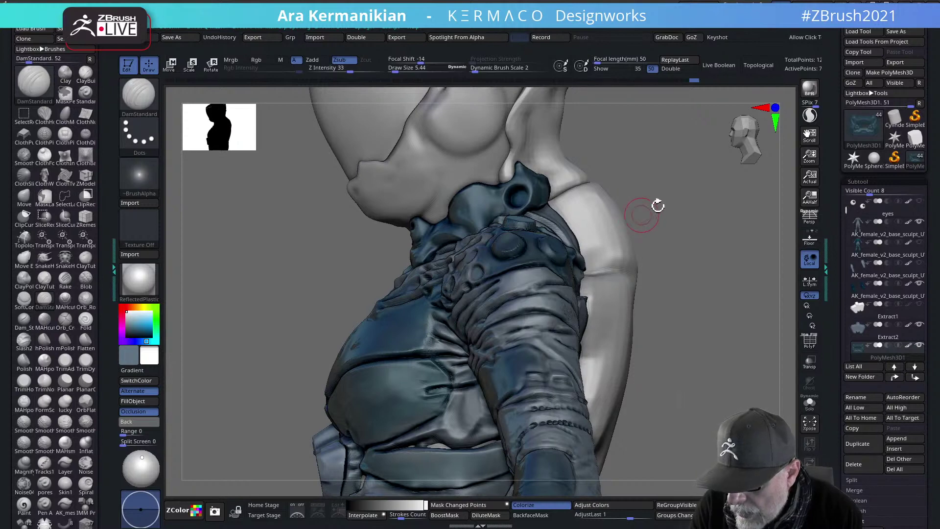
{"action": "mouse_move", "coordinate": [703, 227]}
{"action": "left_mouse_down"}
{"action": "mouse_move", "coordinate": [732, 240]}
{"action": "mouse_move", "coordinate": [725, 237]}
{"action": "mouse_move", "coordinate": [731, 262]}
{"action": "left_mouse_up"}
{"action": "key", "text": "shift"}
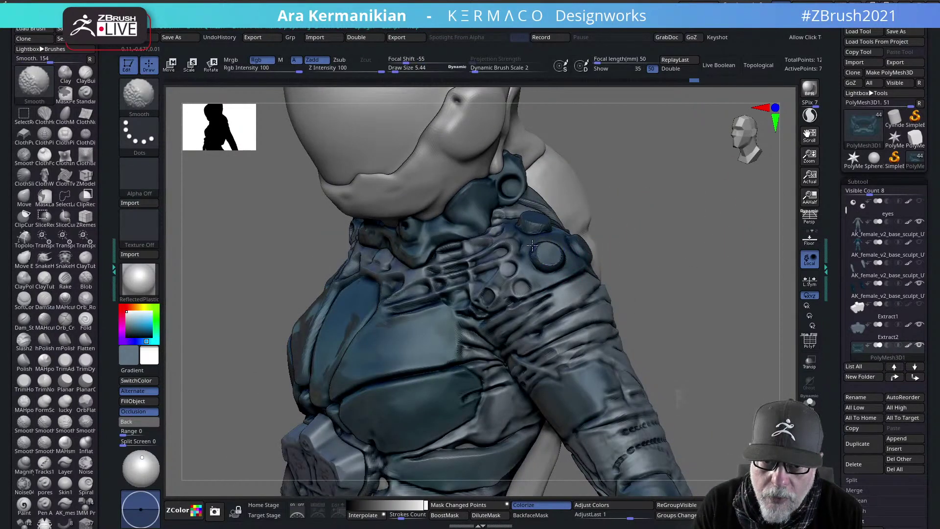
Make the abdominal plate subtool Extract2 active and flatten its raised front details with hPolish at Draw Size 5.44
{"action": "mouse_move", "coordinate": [695, 284]}
{"action": "left_mouse_down", "text": "alt"}
{"action": "mouse_move", "coordinate": [661, 277]}
{"action": "mouse_move", "coordinate": [672, 252]}
{"action": "mouse_move", "coordinate": [616, 251]}
{"action": "mouse_move", "coordinate": [692, 273]}
{"action": "mouse_move", "coordinate": [648, 237]}
{"action": "mouse_move", "coordinate": [702, 269]}
{"action": "mouse_move", "coordinate": [541, 284]}
{"action": "mouse_move", "coordinate": [570, 309]}
{"action": "mouse_move", "coordinate": [533, 279]}
{"action": "left_mouse_up", "text": "alt"}
{"action": "mouse_move", "coordinate": [596, 383]}
{"action": "left_mouse_down", "text": "alt"}
{"action": "mouse_move", "coordinate": [625, 353]}
{"action": "mouse_move", "coordinate": [531, 257]}
{"action": "left_mouse_up", "text": "alt"}
{"action": "left_click", "coordinate": [473, 250], "text": "alt"}
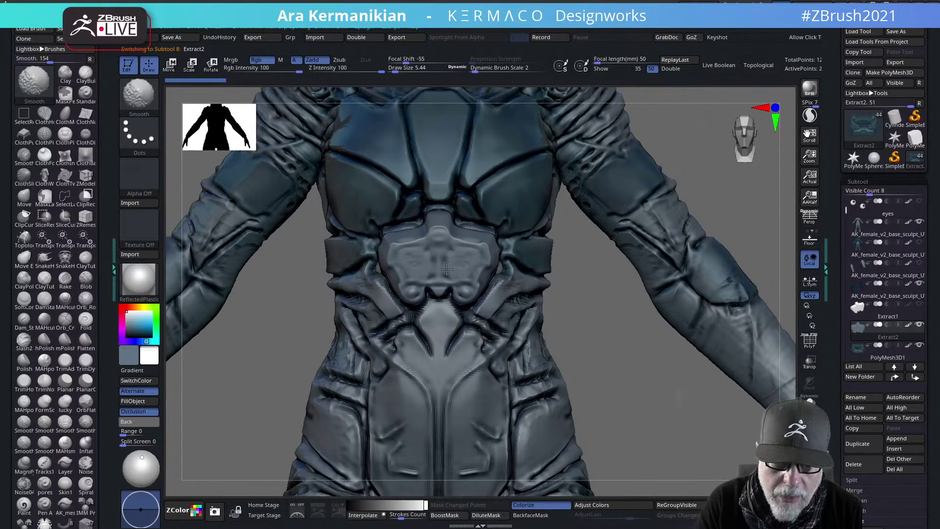
{"action": "key", "text": "f"}
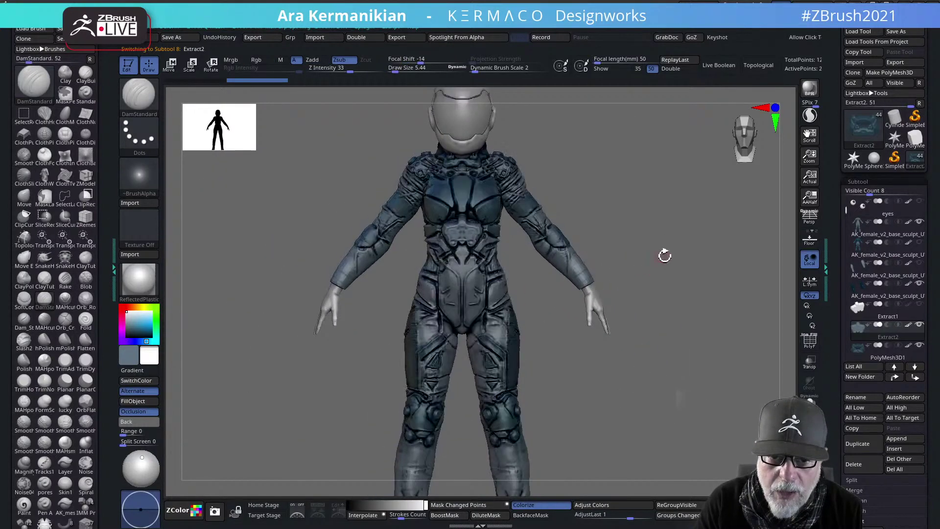
{"action": "left_click_drag", "start_coordinate": [665, 255], "coordinate": [554, 258], "text": "alt"}
{"action": "right_click", "coordinate": [464, 251]}
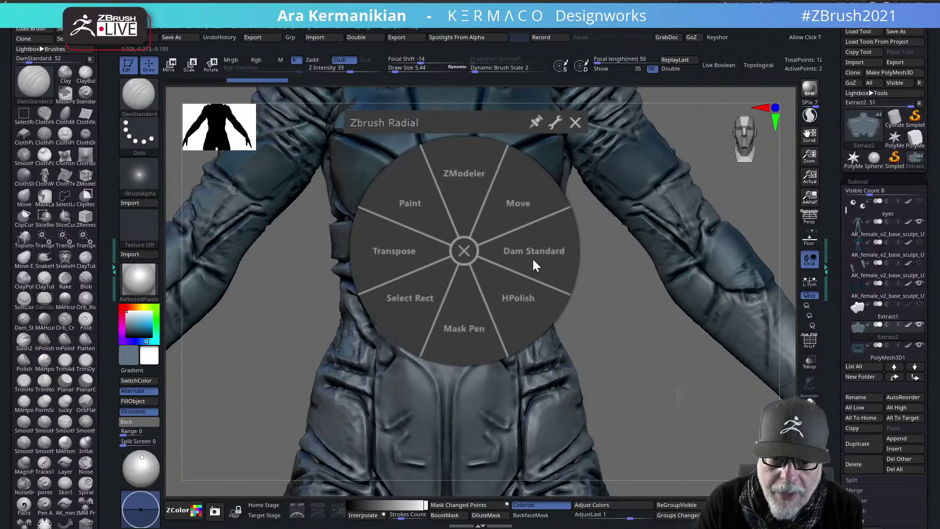
{"action": "left_click", "coordinate": [517, 296]}
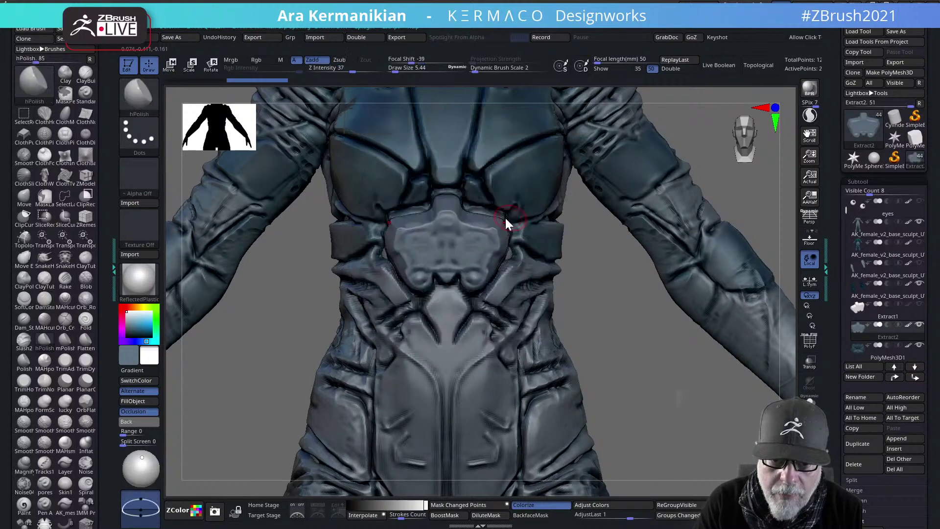
{"action": "mouse_move", "coordinate": [433, 267]}
{"action": "left_mouse_down"}
{"action": "mouse_move", "coordinate": [418, 280]}
{"action": "mouse_move", "coordinate": [426, 274]}
{"action": "left_mouse_up"}
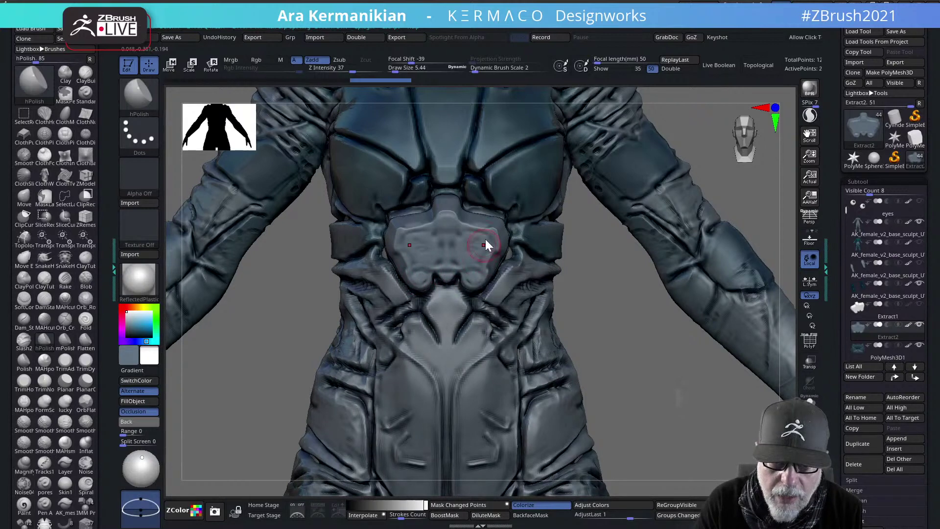
{"action": "left_click_drag", "start_coordinate": [484, 245], "coordinate": [420, 245]}
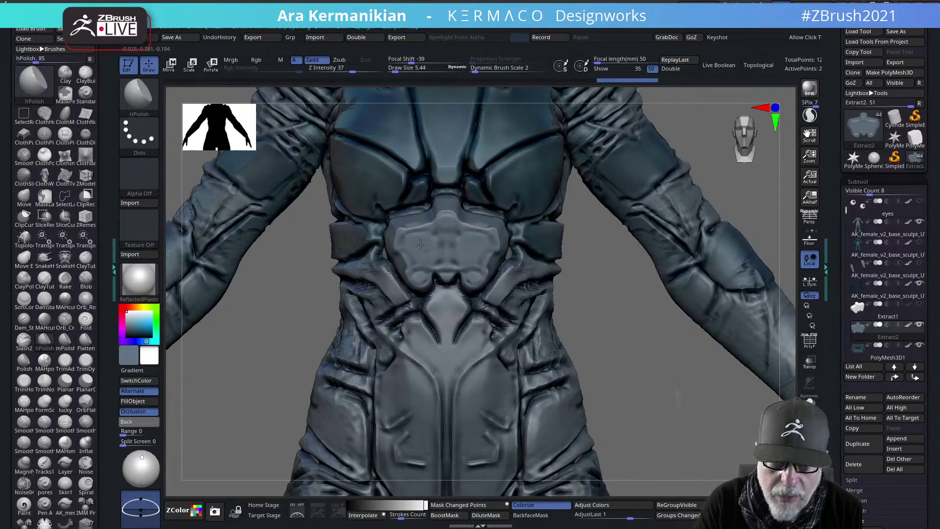
{"action": "mouse_move", "coordinate": [608, 323]}
{"action": "left_mouse_down", "text": "alt"}
{"action": "mouse_move", "coordinate": [608, 300]}
{"action": "mouse_move", "coordinate": [527, 302]}
{"action": "mouse_move", "coordinate": [587, 320]}
{"action": "mouse_move", "coordinate": [595, 350]}
{"action": "left_mouse_up", "text": "alt"}
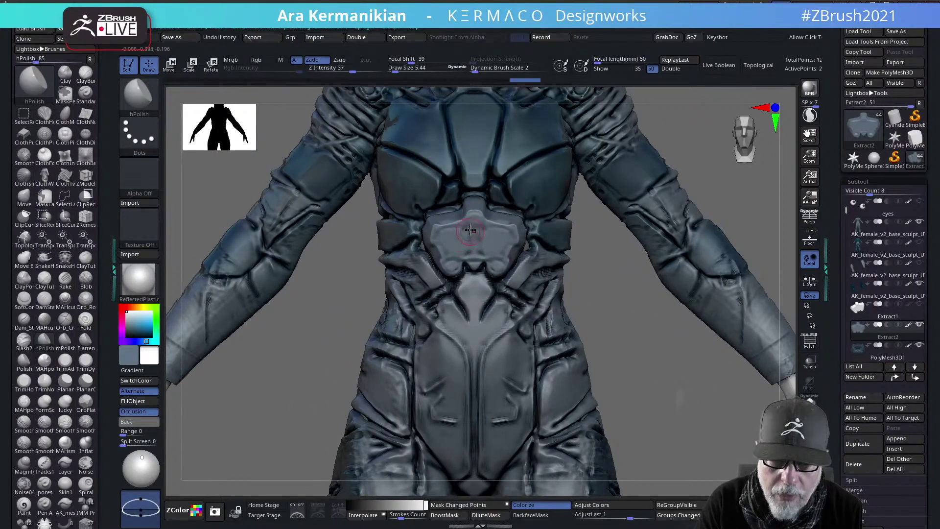
Make the neck collar subtool PolyMesh3D1 active and isolate it with Solo
{"action": "left_click_drag", "start_coordinate": [751, 209], "coordinate": [636, 209], "text": "alt"}
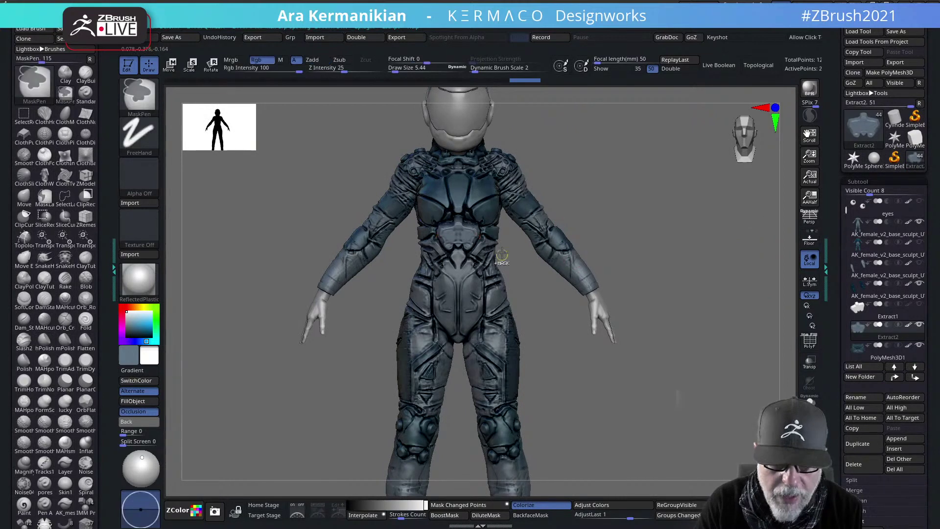
{"action": "key", "text": "ctrl+1"}
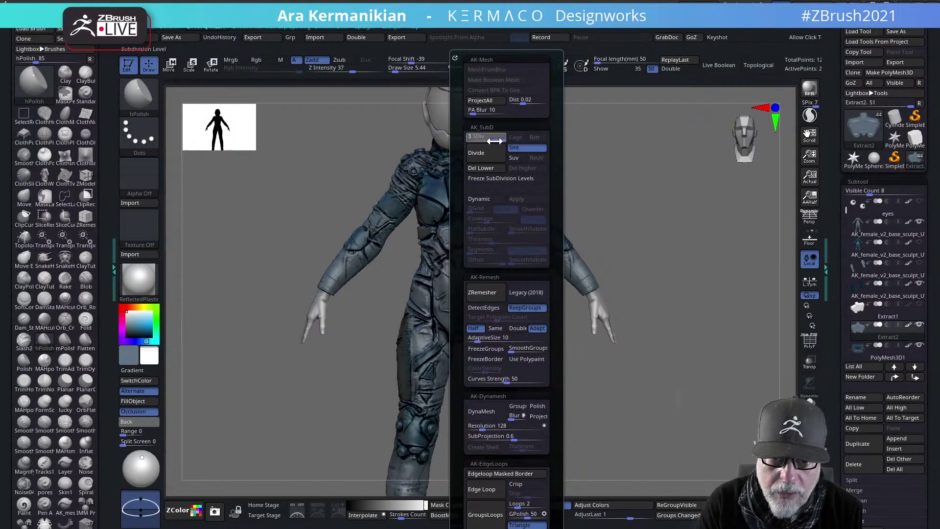
{"action": "left_click_drag", "start_coordinate": [598, 220], "coordinate": [678, 260], "text": "alt"}
{"action": "left_click_drag", "start_coordinate": [624, 199], "coordinate": [604, 367], "text": "alt"}
{"action": "left_click", "coordinate": [474, 317], "text": "alt"}
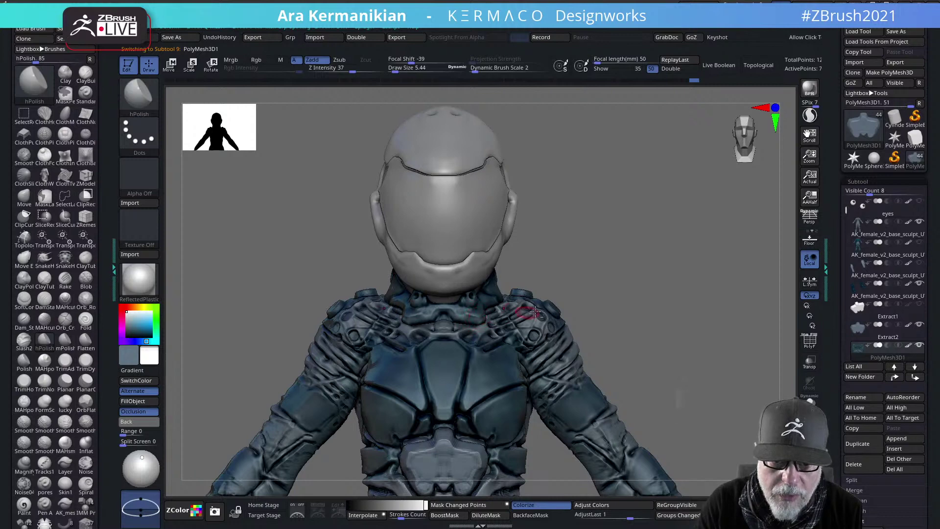
{"action": "left_click", "coordinate": [810, 402]}
{"action": "left_click_drag", "start_coordinate": [617, 307], "coordinate": [653, 304], "text": "alt"}
{"action": "mouse_move", "coordinate": [595, 276]}
{"action": "left_mouse_down", "text": "alt"}
{"action": "mouse_move", "coordinate": [639, 296]}
{"action": "mouse_move", "coordinate": [636, 282]}
{"action": "left_mouse_up", "text": "alt"}
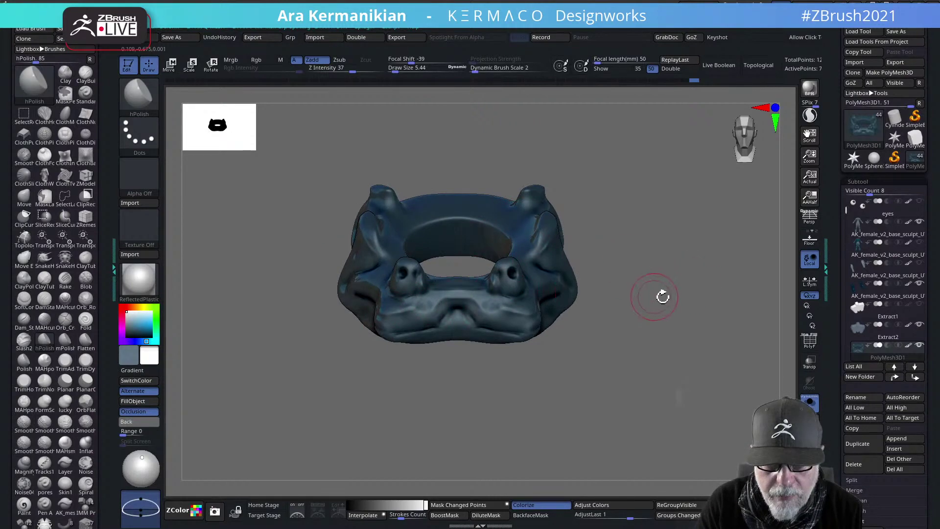
Drop the collar to its lowest subdivision level and examine its base topology and polygroups with PolyFrame
{"action": "left_click_drag", "start_coordinate": [661, 295], "coordinate": [543, 290], "text": "alt"}
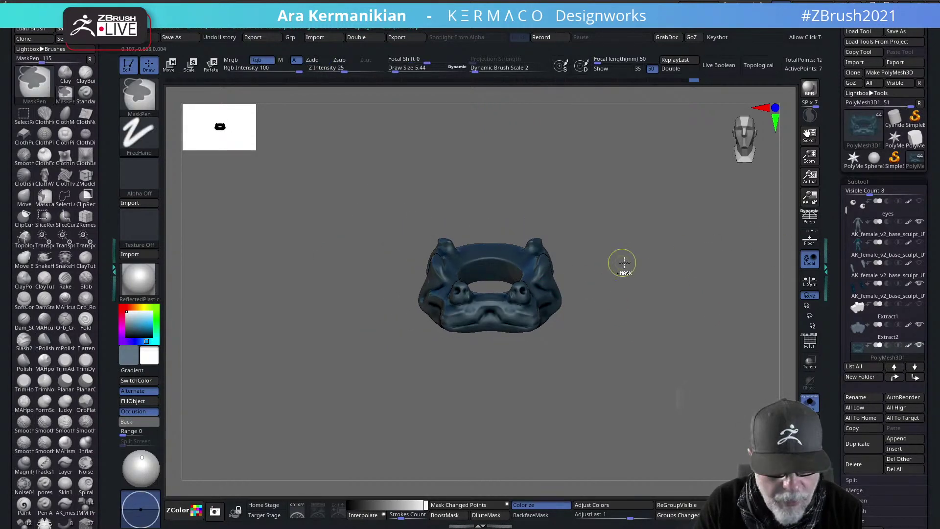
{"action": "key", "text": "ctrl+1"}
{"action": "left_click_drag", "start_coordinate": [614, 137], "coordinate": [581, 140]}
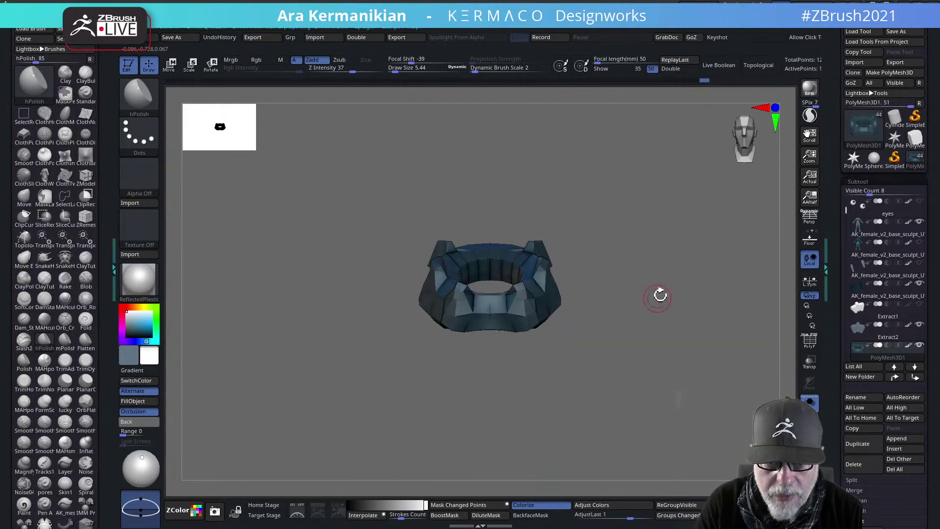
{"action": "left_click_drag", "start_coordinate": [659, 295], "coordinate": [695, 299]}
{"action": "key", "text": "shift+f"}
{"action": "left_click_drag", "start_coordinate": [701, 344], "coordinate": [678, 401]}
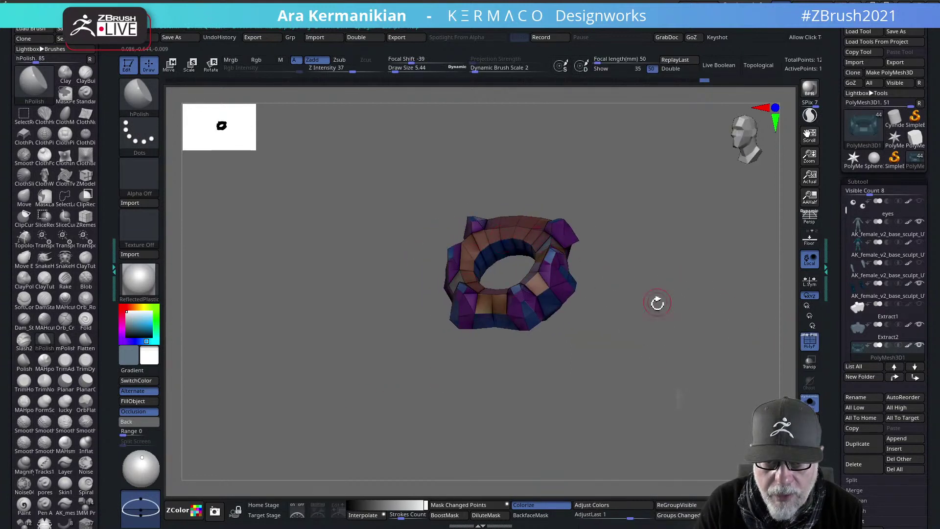
{"action": "left_click_drag", "start_coordinate": [657, 300], "coordinate": [795, 313]}
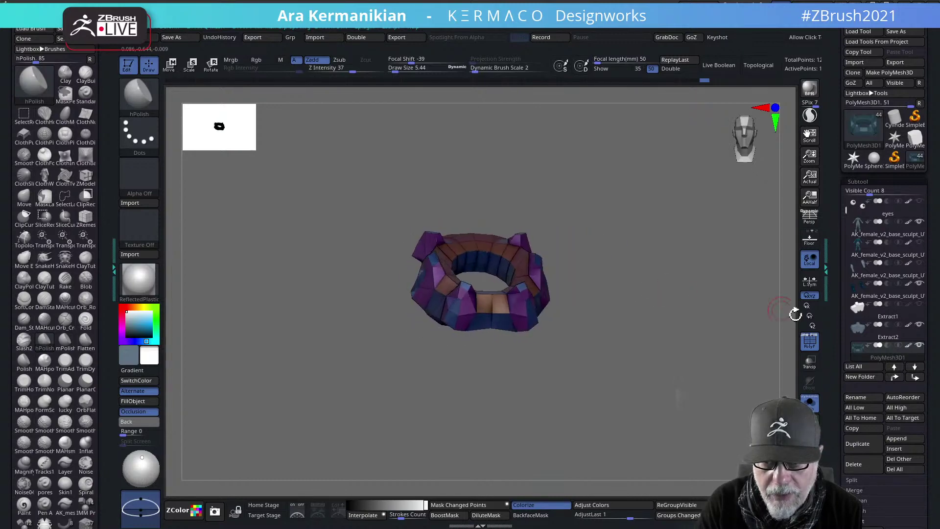
Return the collar to its detailed subdivision level, check the polygroups from the front, and turn PolyFrame off
{"action": "key", "text": "ctrl+2"}
{"action": "mouse_move", "coordinate": [578, 136]}
{"action": "left_mouse_down"}
{"action": "mouse_move", "coordinate": [612, 135]}
{"action": "mouse_move", "coordinate": [582, 137]}
{"action": "left_mouse_up"}
{"action": "key", "text": "ctrl+2"}
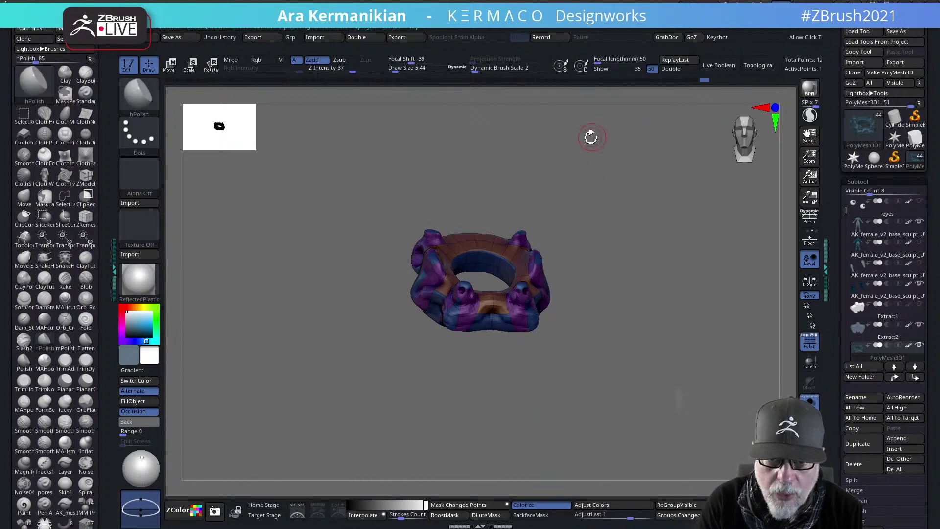
{"action": "key", "text": "space"}
{"action": "left_click_drag", "start_coordinate": [591, 137], "coordinate": [595, 138]}
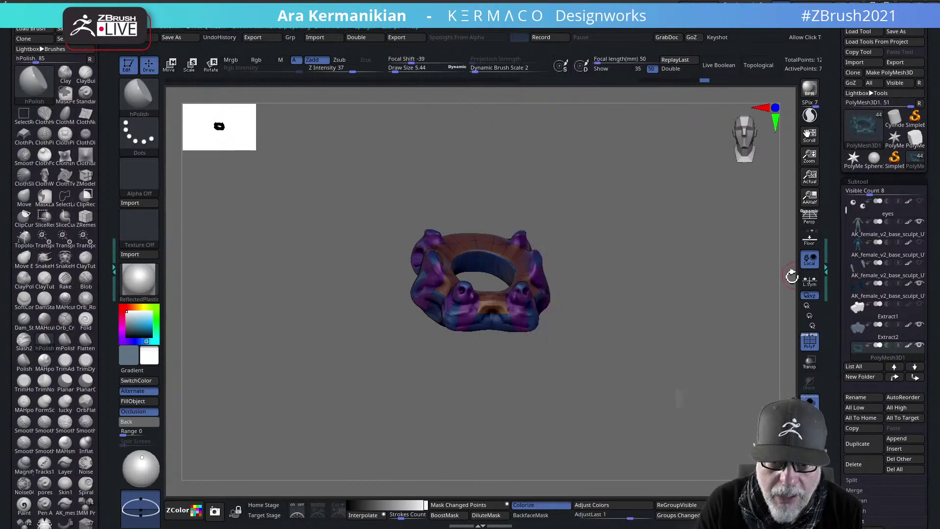
{"action": "left_click_drag", "start_coordinate": [708, 328], "coordinate": [755, 322]}
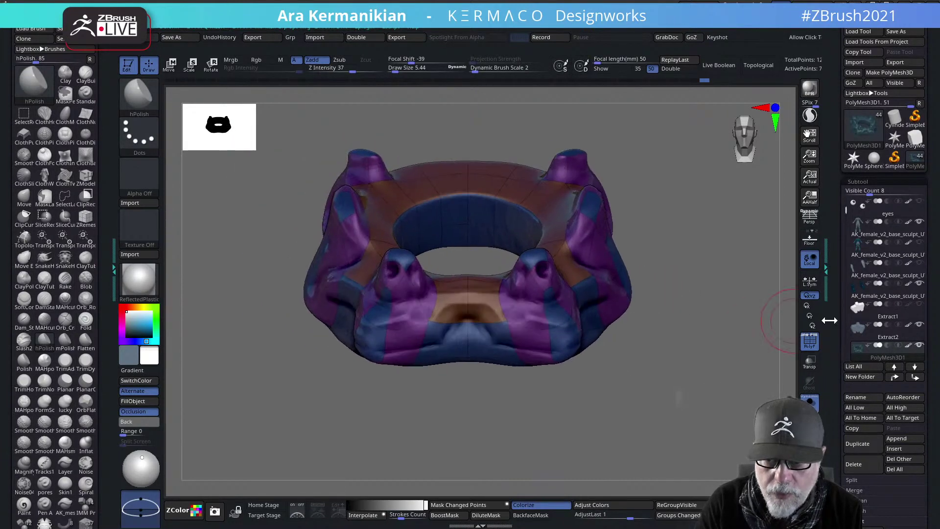
{"action": "left_click", "coordinate": [803, 347]}
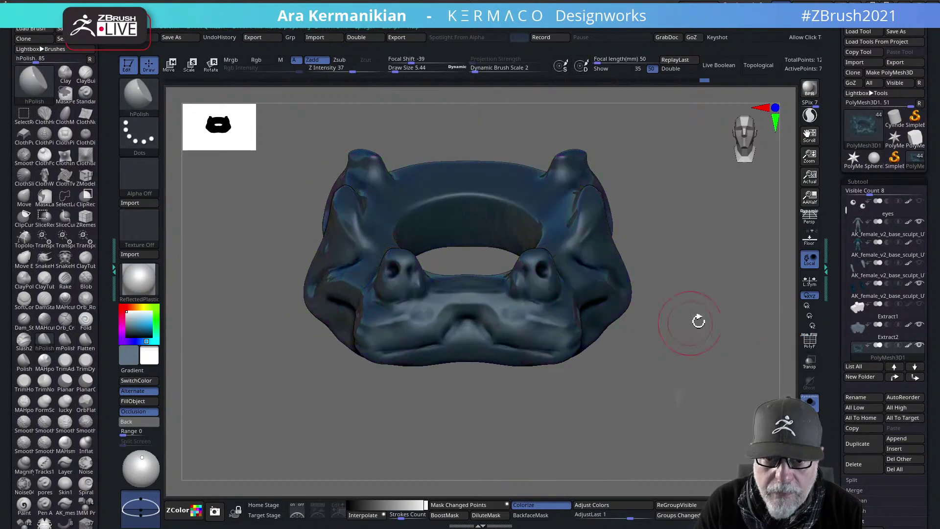
Flatten and sharpen the collar's front plate around the two knobs with hPolish at Draw Size 2.11
{"action": "left_click_drag", "start_coordinate": [698, 319], "coordinate": [670, 333], "text": "alt"}
{"action": "key", "text": "s"}
{"action": "left_click_drag", "start_coordinate": [492, 302], "coordinate": [479, 292]}
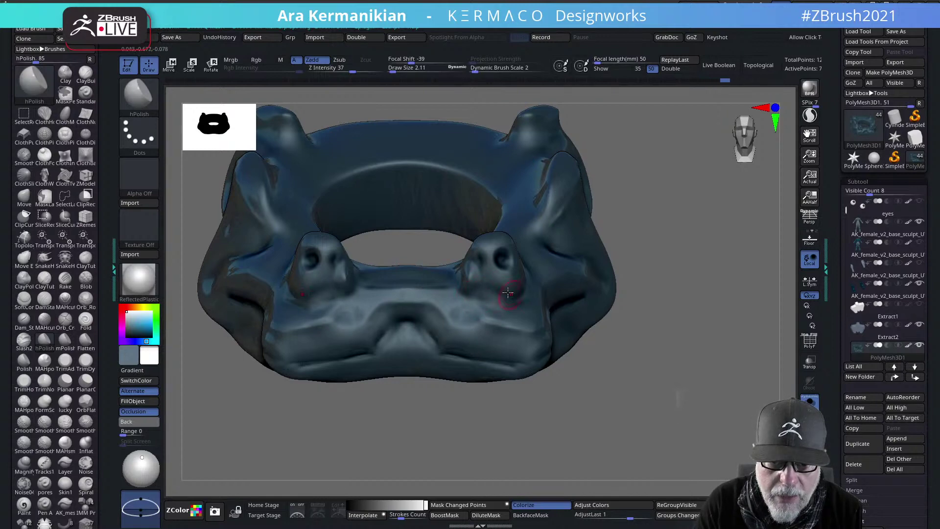
{"action": "left_click_drag", "start_coordinate": [711, 272], "coordinate": [514, 297]}
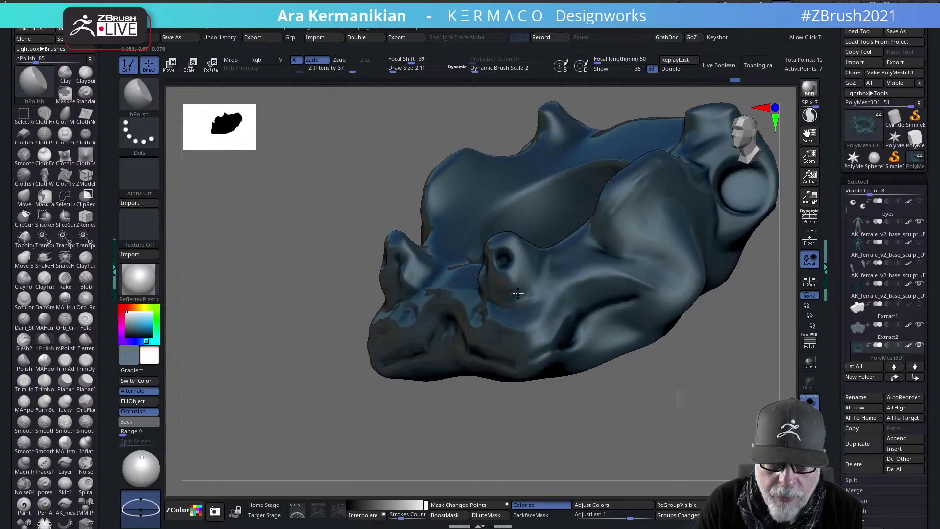
{"action": "left_click_drag", "start_coordinate": [394, 436], "coordinate": [583, 346]}
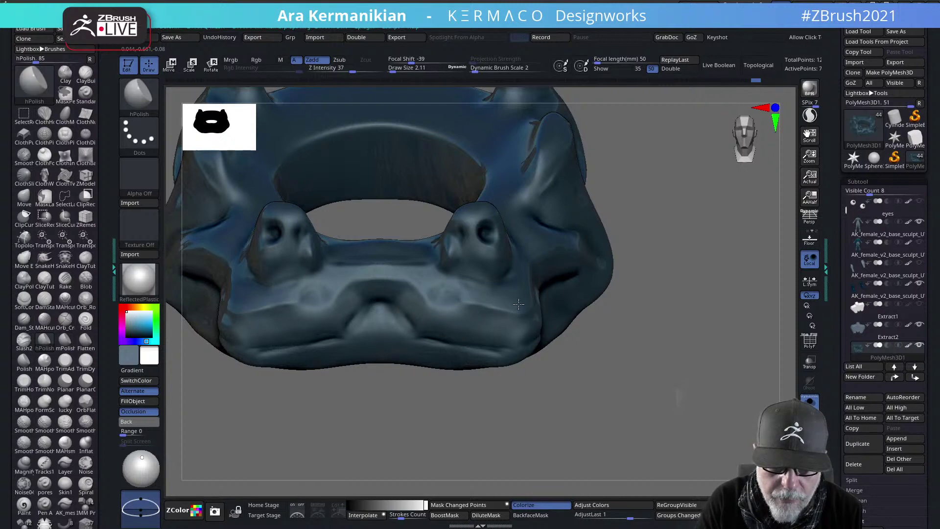
{"action": "left_click_drag", "start_coordinate": [678, 297], "coordinate": [624, 275]}
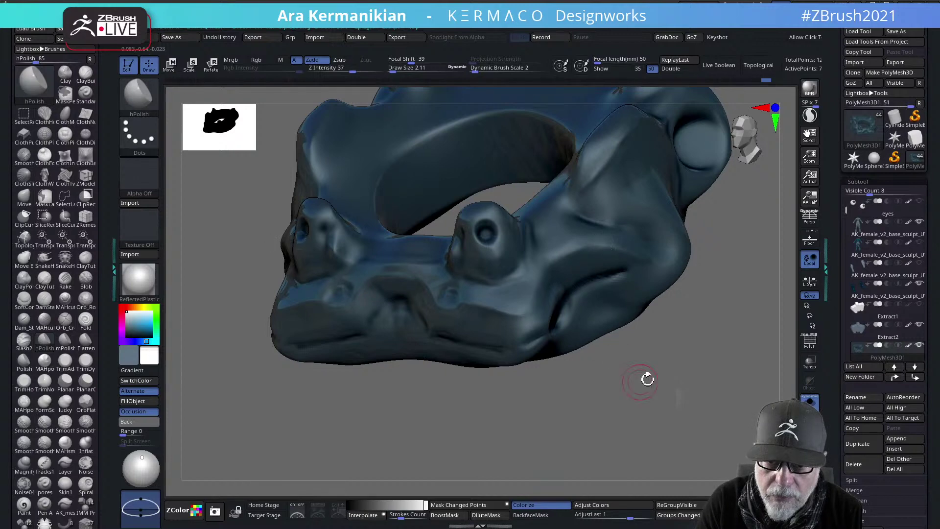
{"action": "mouse_move", "coordinate": [647, 378]}
{"action": "left_mouse_down", "text": "alt"}
{"action": "mouse_move", "coordinate": [612, 378]}
{"action": "mouse_move", "coordinate": [623, 352]}
{"action": "mouse_move", "coordinate": [598, 317]}
{"action": "left_mouse_up", "text": "alt"}
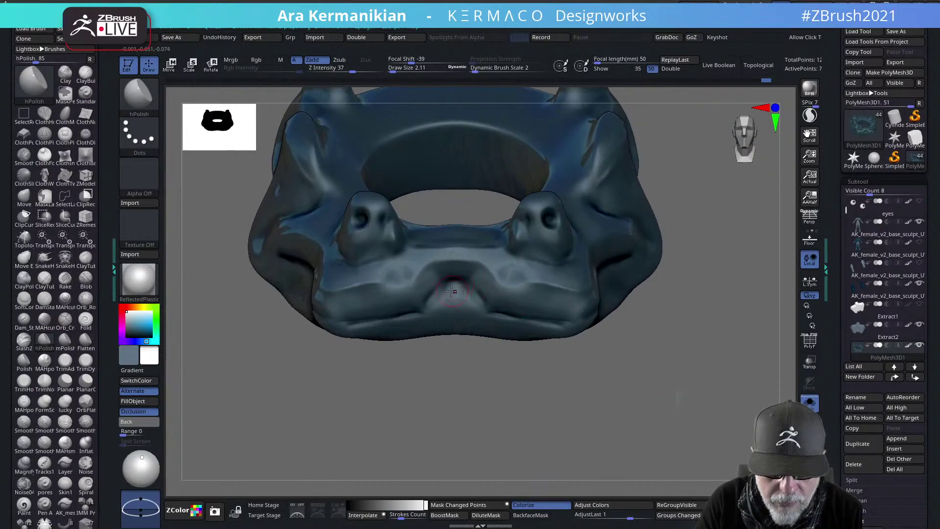
Polish the central notch on the collar's front with hPolish, and show the rest of the character around it again
{"action": "left_click_drag", "start_coordinate": [453, 292], "coordinate": [445, 300]}
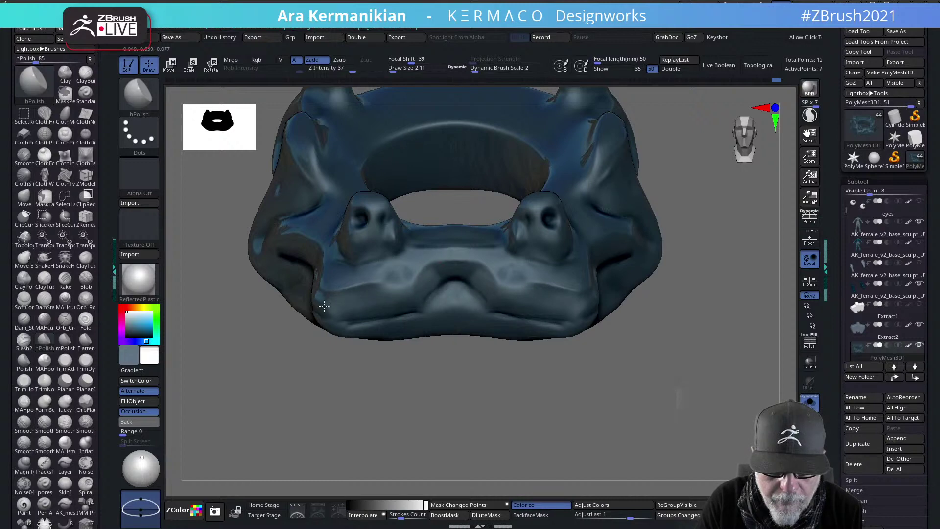
{"action": "mouse_move", "coordinate": [680, 343]}
{"action": "left_mouse_down"}
{"action": "mouse_move", "coordinate": [562, 294]}
{"action": "mouse_move", "coordinate": [582, 301]}
{"action": "left_mouse_up"}
{"action": "left_click_drag", "start_coordinate": [610, 419], "coordinate": [623, 412], "text": "alt"}
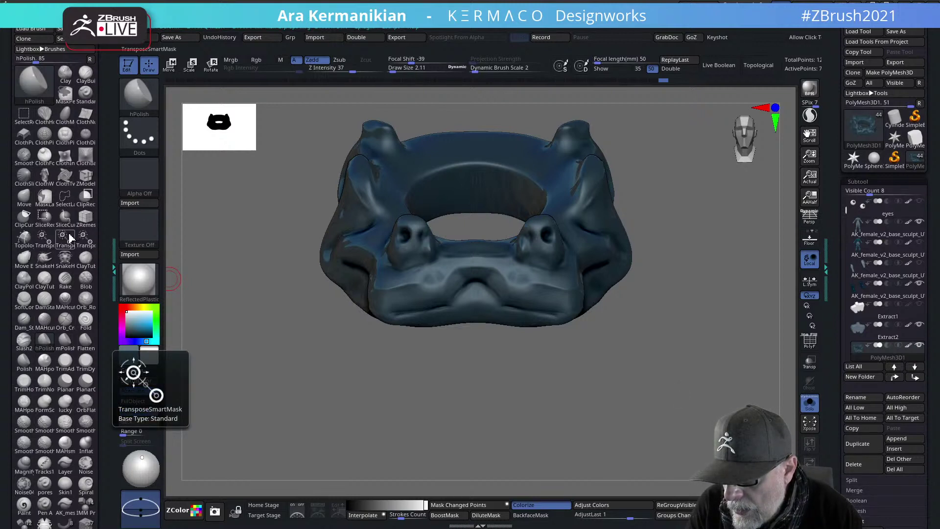
{"action": "left_click_drag", "start_coordinate": [571, 447], "coordinate": [613, 380]}
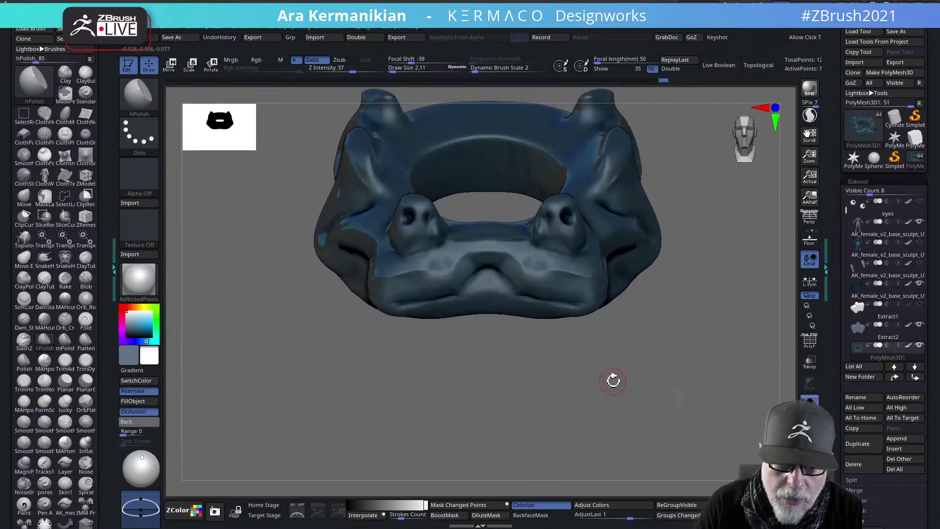
{"action": "key", "text": "alt+shift+s"}
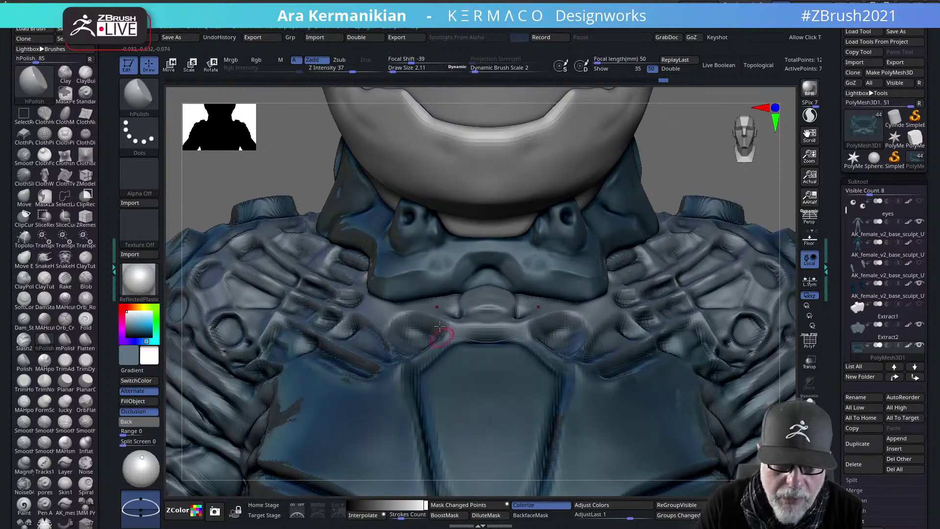
Reshape the collar's lower front edge with the Move brush at draw sizes 6.3724 and 4.5964
{"action": "key", "text": "b"}
{"action": "key", "text": "m"}
{"action": "key", "text": "v"}
{"action": "key", "text": "s"}
{"action": "mouse_move", "coordinate": [445, 284]}
{"action": "left_mouse_down"}
{"action": "mouse_move", "coordinate": [453, 285]}
{"action": "mouse_move", "coordinate": [414, 281]}
{"action": "left_mouse_up"}
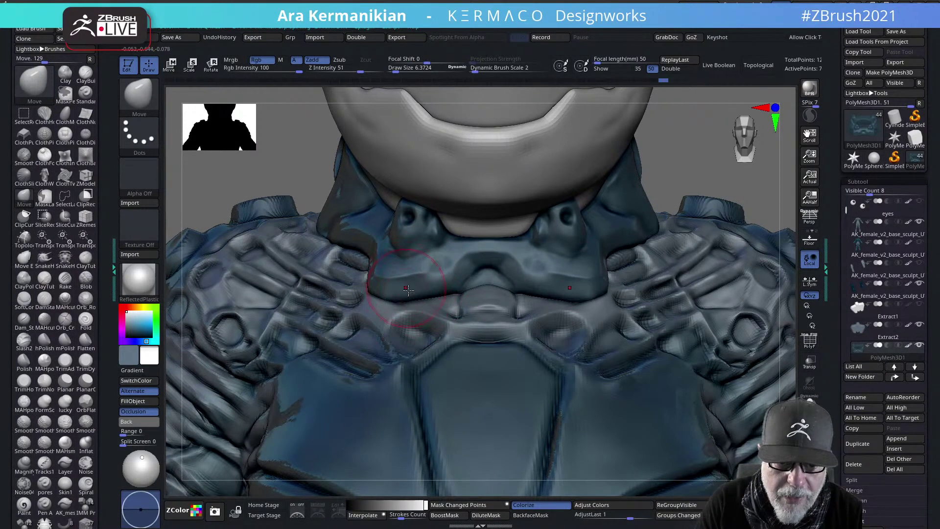
{"action": "key", "text": "s"}
{"action": "left_click_drag", "start_coordinate": [413, 290], "coordinate": [401, 289]}
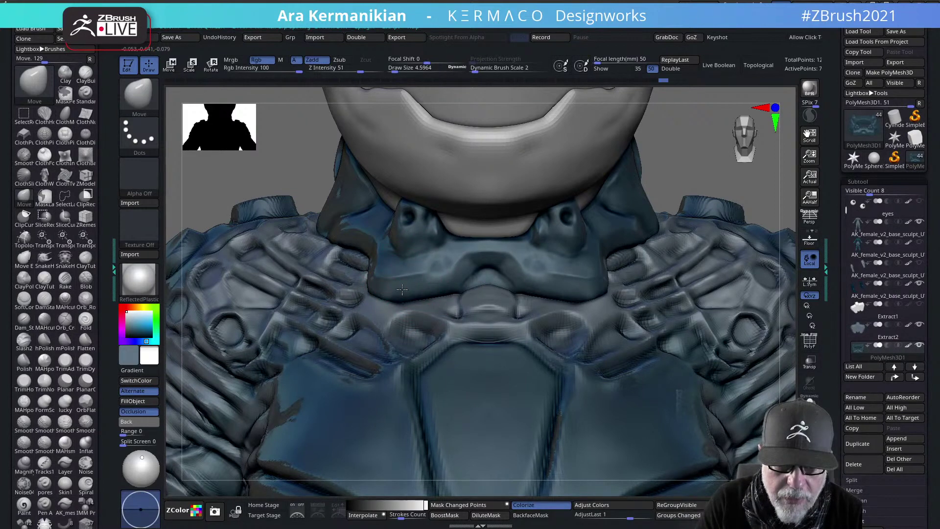
Enlarge the Move brush to a draw size of 10.99 for adjusting the collar's front
{"action": "left_click_drag", "start_coordinate": [676, 169], "coordinate": [612, 181], "text": "alt"}
{"action": "left_click_drag", "start_coordinate": [695, 217], "coordinate": [733, 235]}
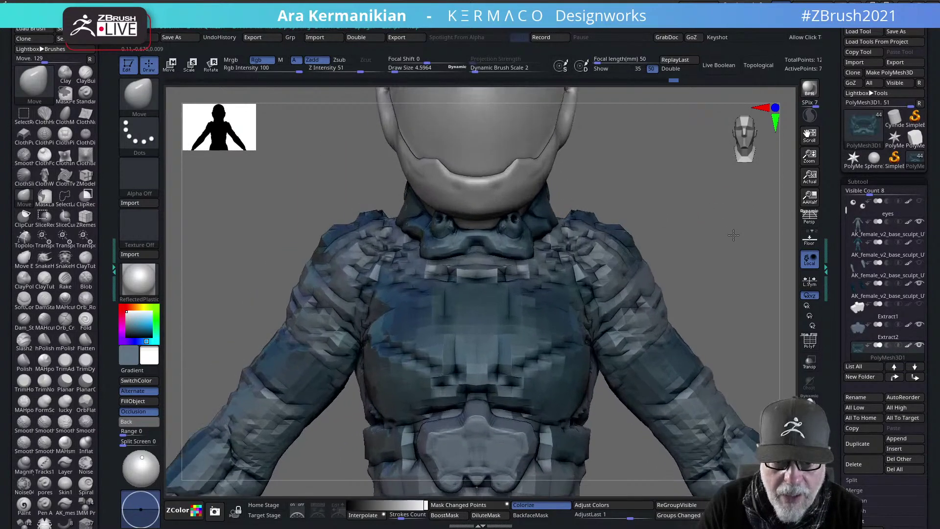
{"action": "key", "text": "s"}
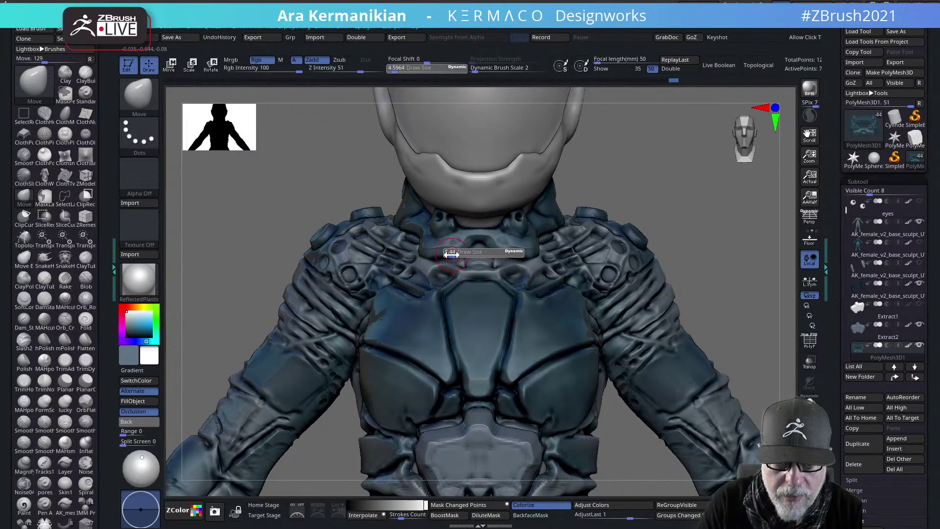
{"action": "left_click_drag", "start_coordinate": [456, 251], "coordinate": [459, 250]}
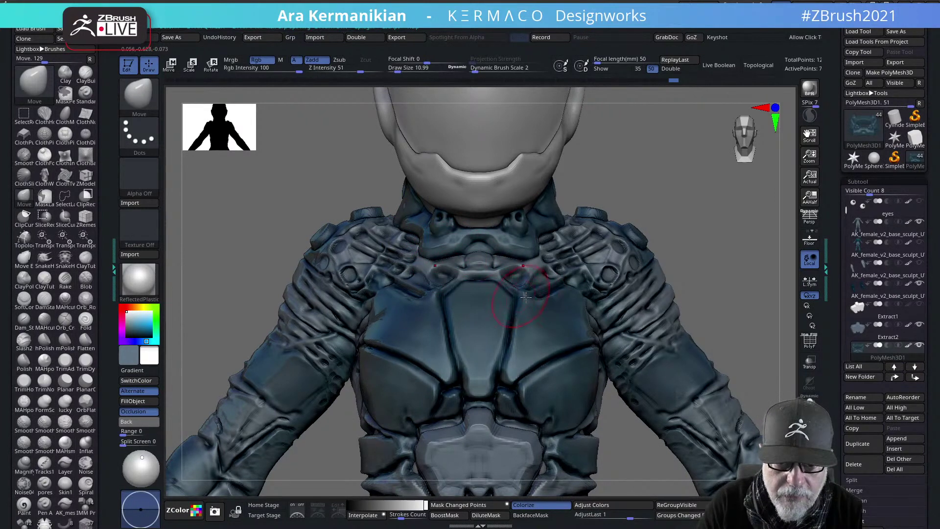
Set the draw size to 5.44 and smooth the raised side section of the collar below the helmet
{"action": "mouse_move", "coordinate": [748, 257]}
{"action": "left_mouse_down", "text": "alt"}
{"action": "mouse_move", "coordinate": [651, 224]}
{"action": "mouse_move", "coordinate": [600, 265]}
{"action": "left_mouse_up", "text": "alt"}
{"action": "key", "text": "s"}
{"action": "mouse_move", "coordinate": [668, 239]}
{"action": "left_mouse_down"}
{"action": "mouse_move", "coordinate": [646, 240]}
{"action": "mouse_move", "coordinate": [684, 269]}
{"action": "left_mouse_up"}
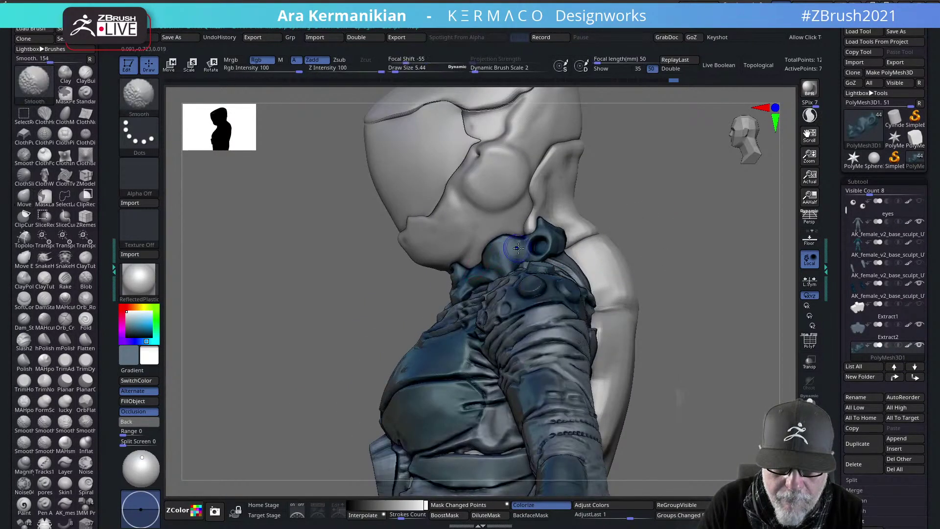
{"action": "left_click_drag", "start_coordinate": [518, 248], "coordinate": [555, 245], "text": "shift"}
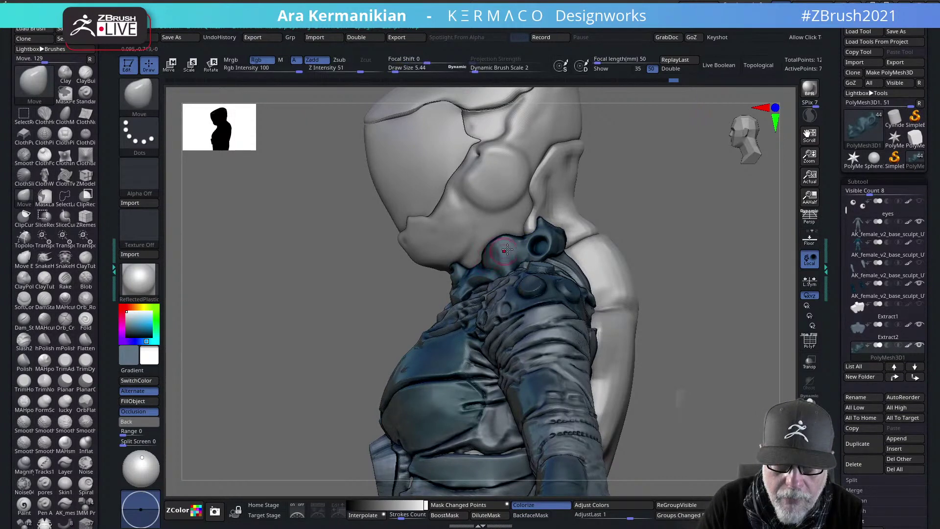
Carve an angular recess into the collar's raised side section with DamStandard and soften it
{"action": "right_click", "coordinate": [491, 257]}
{"action": "left_click", "coordinate": [543, 257]}
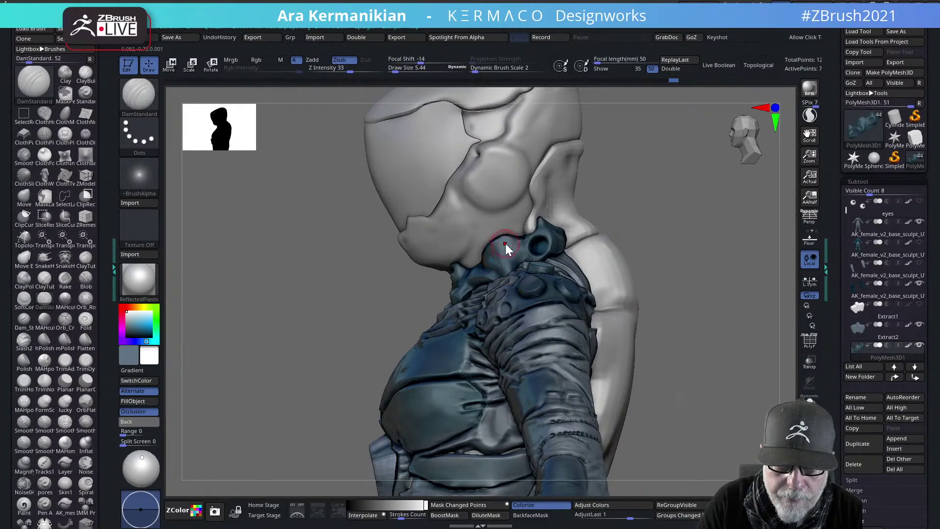
{"action": "left_click_drag", "start_coordinate": [499, 248], "coordinate": [493, 254]}
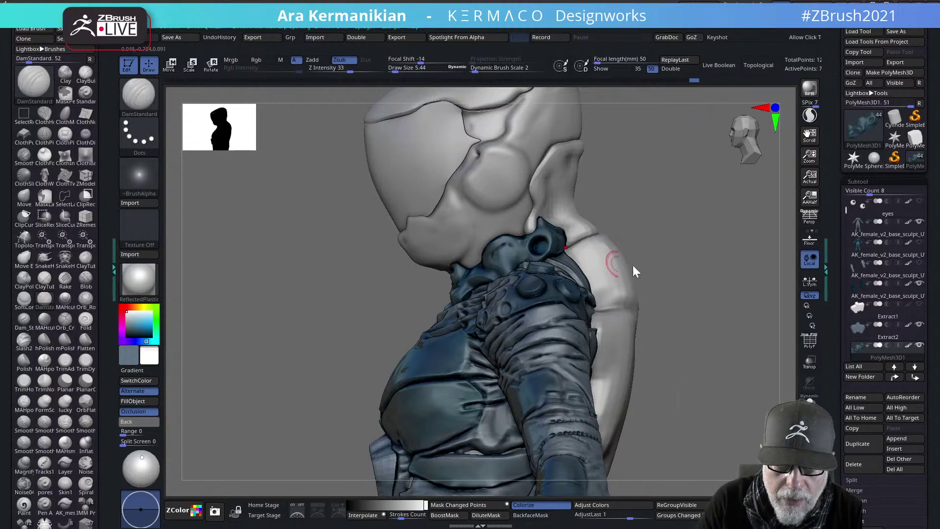
{"action": "left_click_drag", "start_coordinate": [653, 267], "coordinate": [695, 252]}
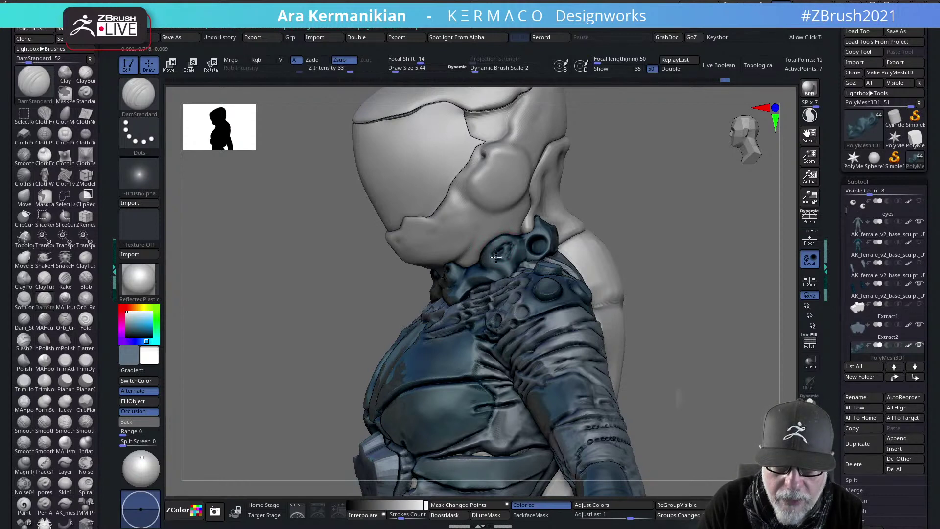
{"action": "key", "text": "shift"}
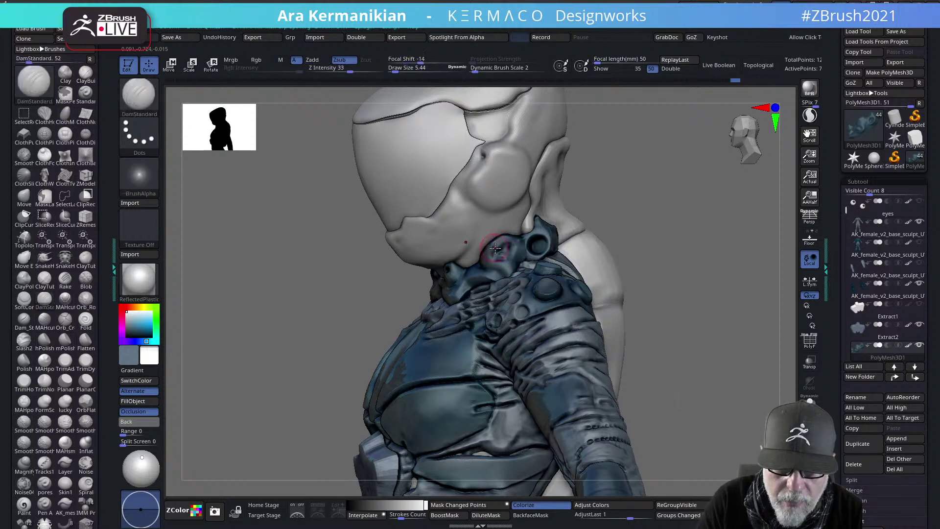
Polish the side recess of the collar with hPolish at draw size 1.1776, and smooth its surface
{"action": "right_click", "coordinate": [521, 251]}
{"action": "left_click", "coordinate": [592, 296]}
{"action": "left_click_drag", "start_coordinate": [713, 274], "coordinate": [717, 362], "text": "alt"}
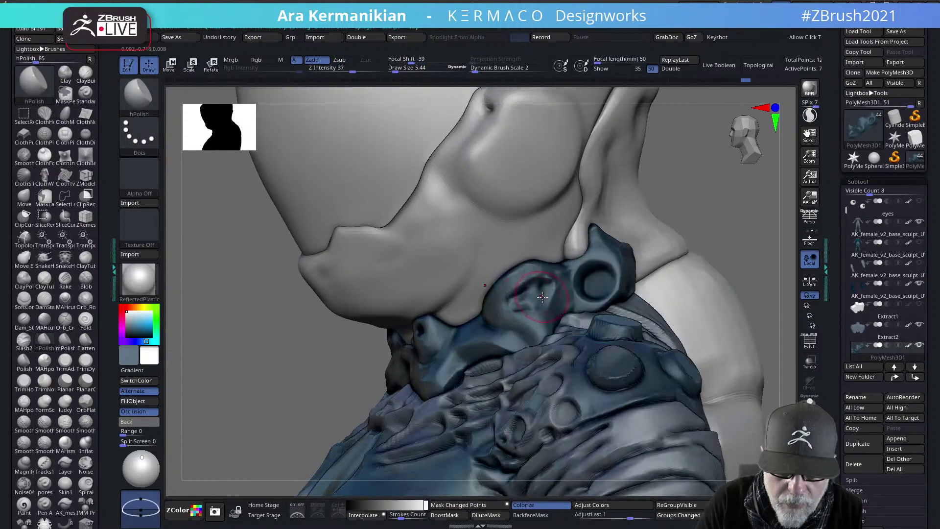
{"action": "key", "text": "s"}
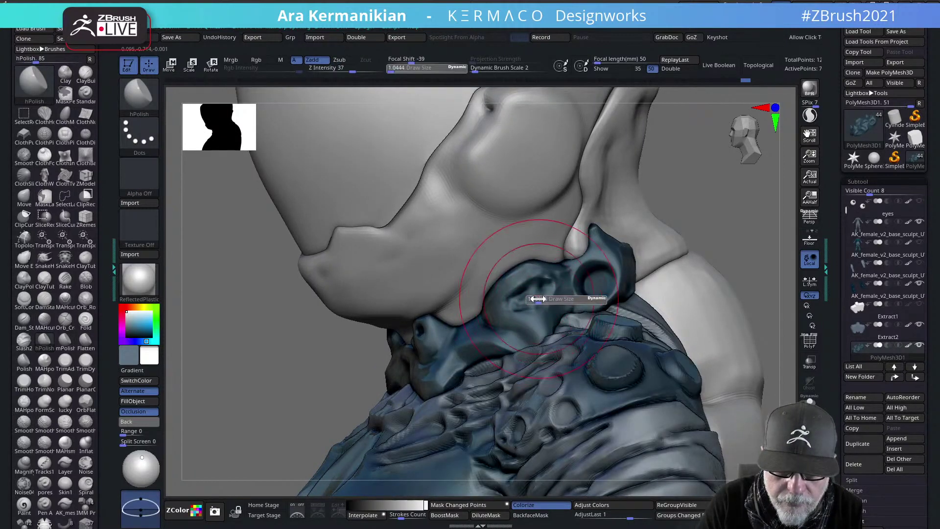
{"action": "left_click_drag", "start_coordinate": [537, 299], "coordinate": [524, 299]}
{"action": "key", "text": "s"}
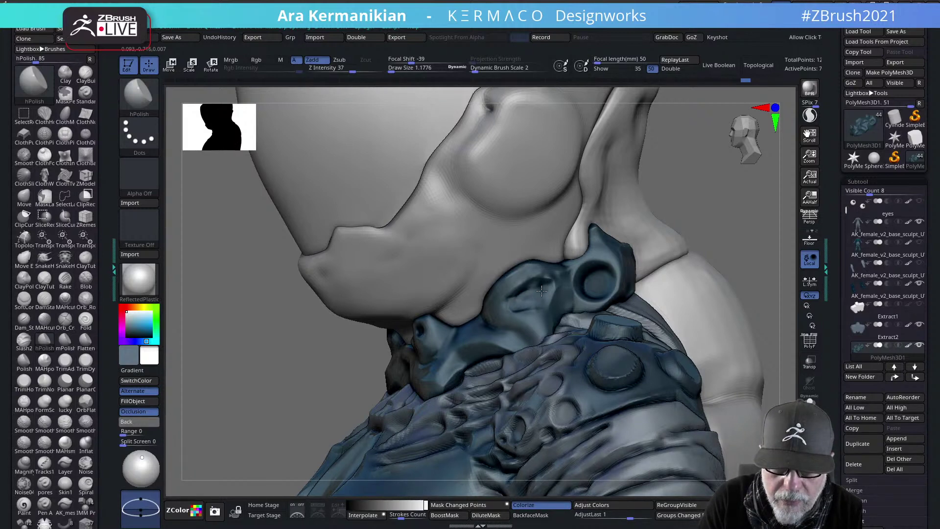
{"action": "key", "text": "shift"}
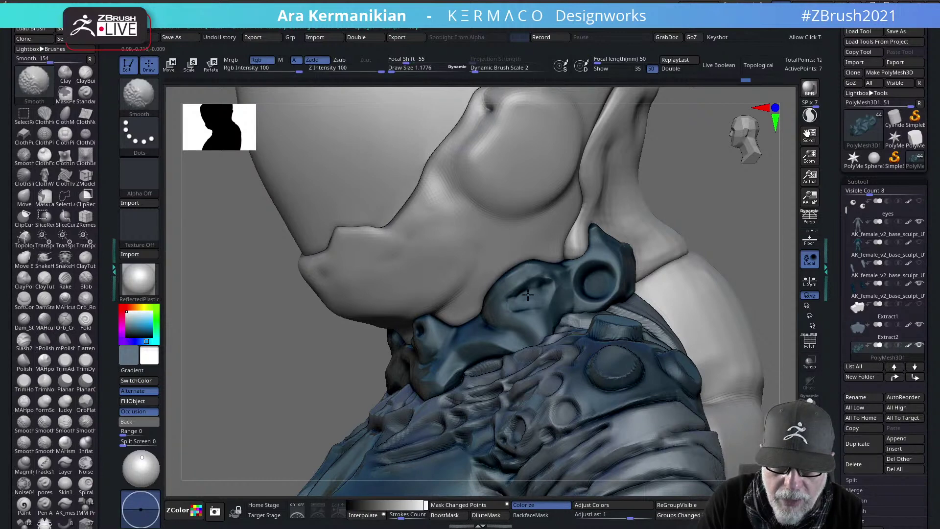
Sharpen the upper and front edges of the collar's side recess with DamStandard creases, smoothing between strokes
{"action": "right_click", "coordinate": [534, 280]}
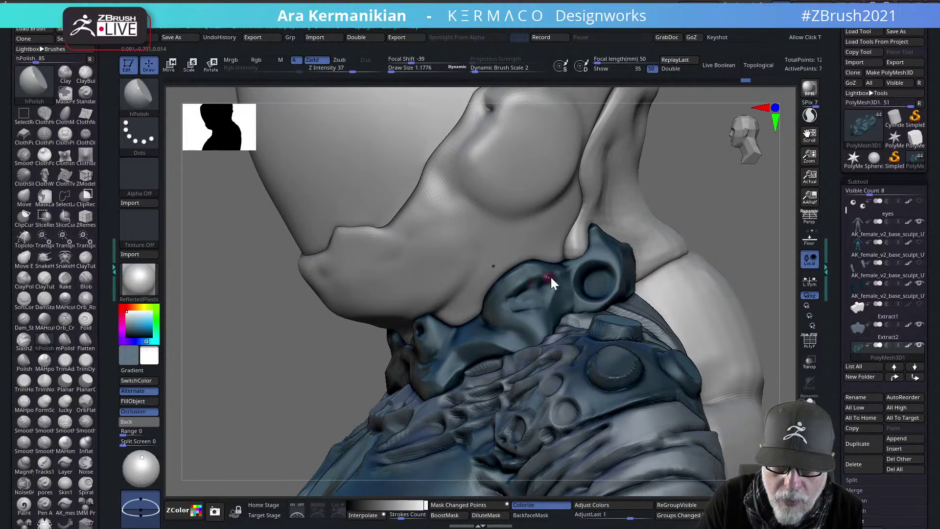
{"action": "right_click", "coordinate": [552, 286]}
{"action": "left_click", "coordinate": [606, 287]}
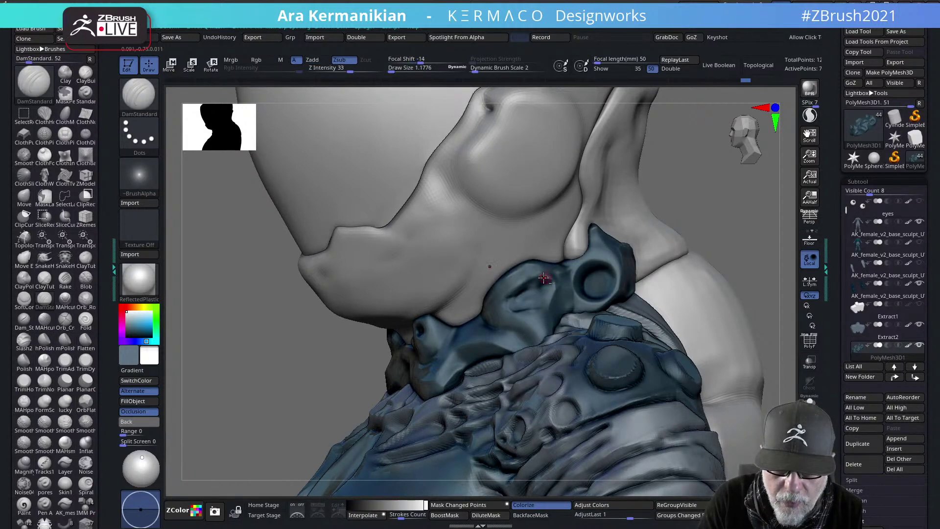
{"action": "key", "text": "shift"}
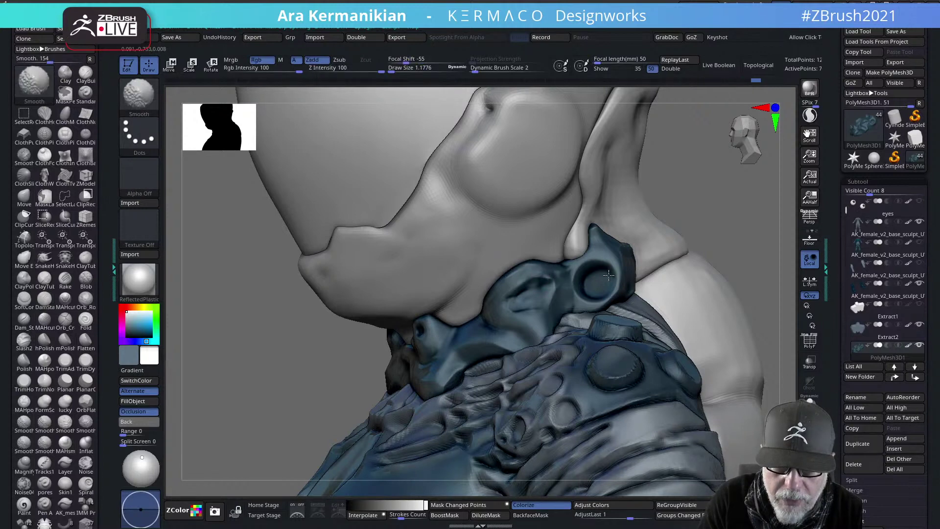
{"action": "mouse_move", "coordinate": [679, 210]}
{"action": "left_mouse_down"}
{"action": "mouse_move", "coordinate": [720, 237]}
{"action": "mouse_move", "coordinate": [669, 216]}
{"action": "mouse_move", "coordinate": [706, 263]}
{"action": "mouse_move", "coordinate": [714, 229]}
{"action": "mouse_move", "coordinate": [593, 265]}
{"action": "left_mouse_up"}
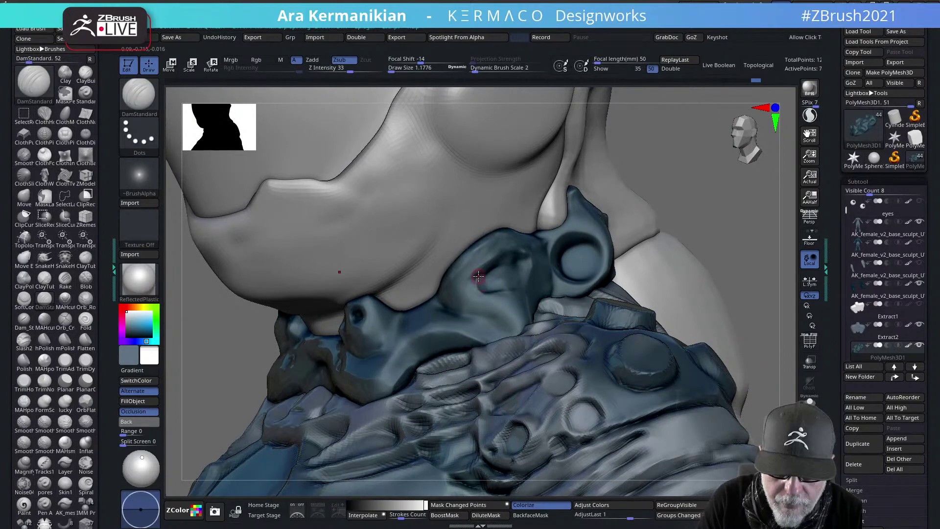
{"action": "key", "text": "shift"}
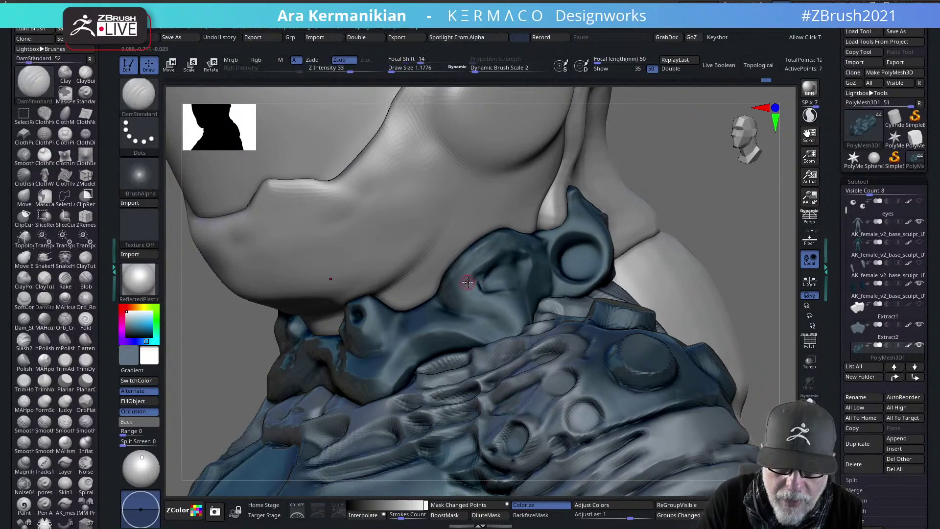
{"action": "mouse_move", "coordinate": [468, 277]}
{"action": "left_mouse_down"}
{"action": "mouse_move", "coordinate": [490, 298]}
{"action": "mouse_move", "coordinate": [500, 294]}
{"action": "mouse_move", "coordinate": [466, 270]}
{"action": "left_mouse_up"}
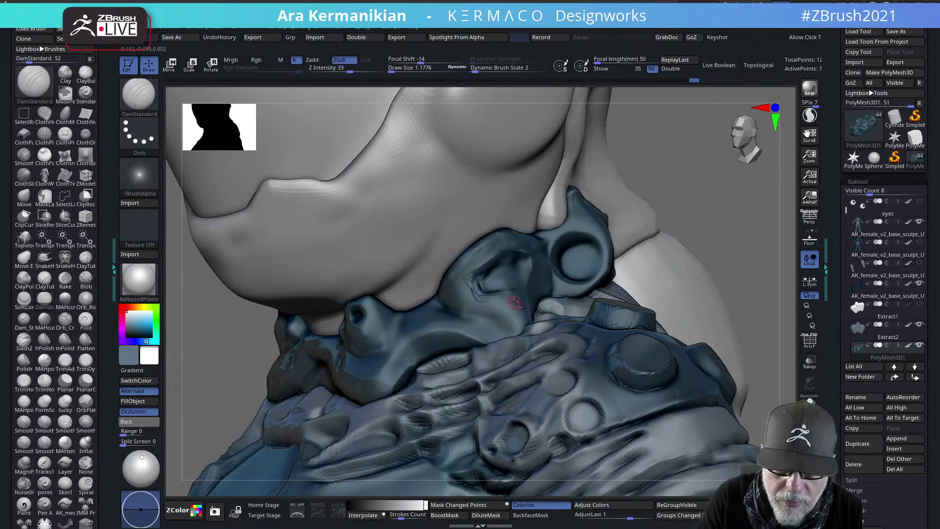
Deepen the front corner and lower edge of the collar's side recess with DamStandard, and smooth the rough marks
{"action": "right_click", "coordinate": [491, 275]}
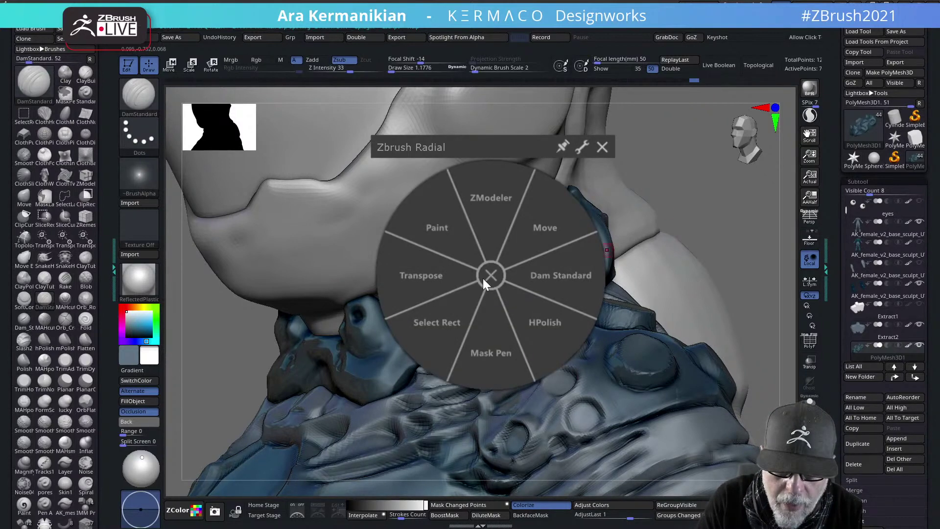
{"action": "left_click", "coordinate": [560, 277]}
{"action": "left_click_drag", "start_coordinate": [726, 207], "coordinate": [710, 274], "text": "alt"}
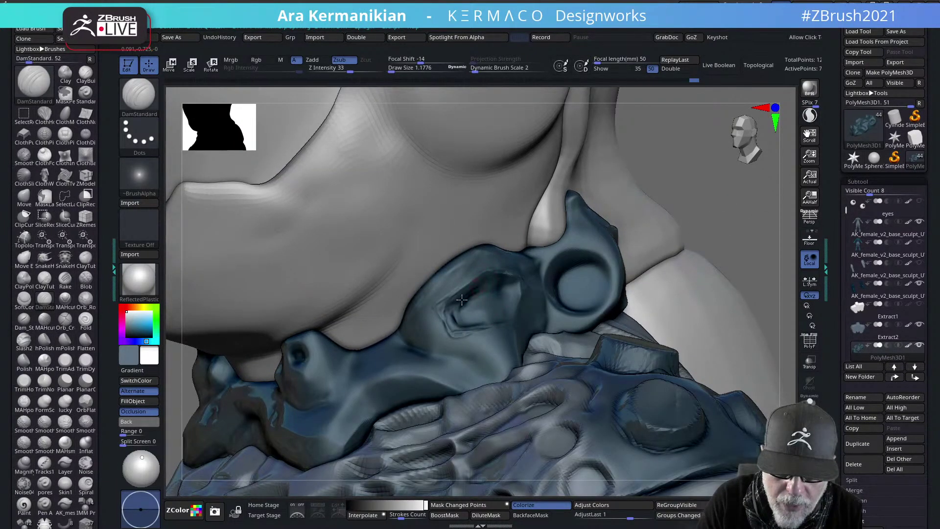
{"action": "left_click_drag", "start_coordinate": [462, 299], "coordinate": [451, 318]}
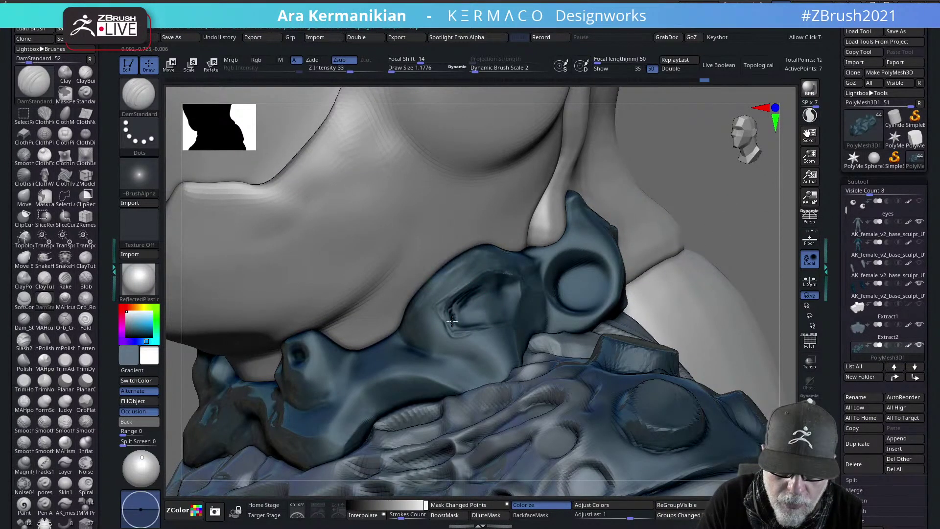
{"action": "key", "text": "shift"}
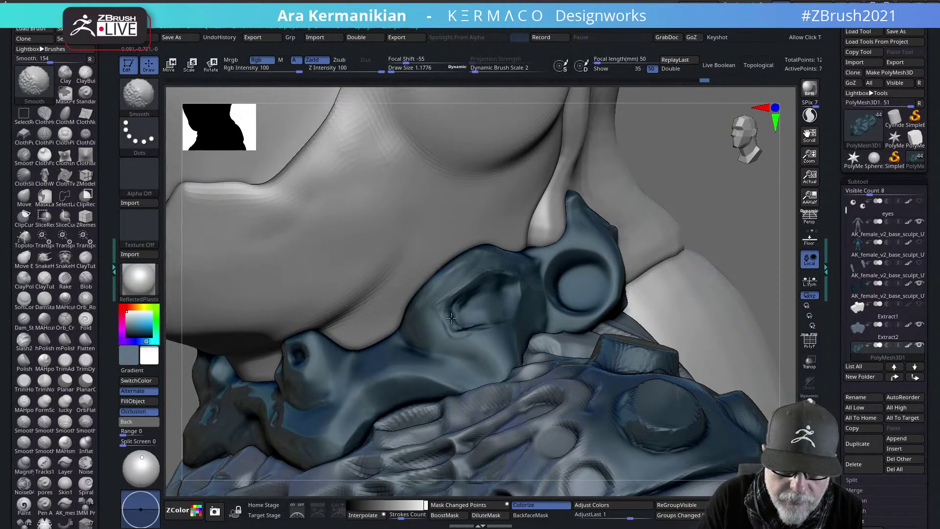
Flatten the rim and inner planes of the collar's side recess with hPolish, and smooth its front corner
{"action": "right_click", "coordinate": [454, 281]}
{"action": "left_click", "coordinate": [508, 328]}
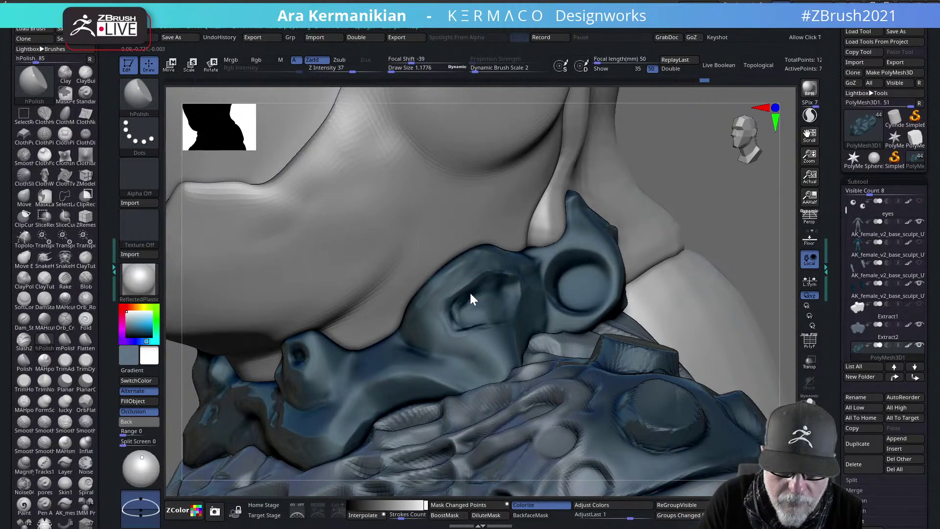
{"action": "key", "text": "shift"}
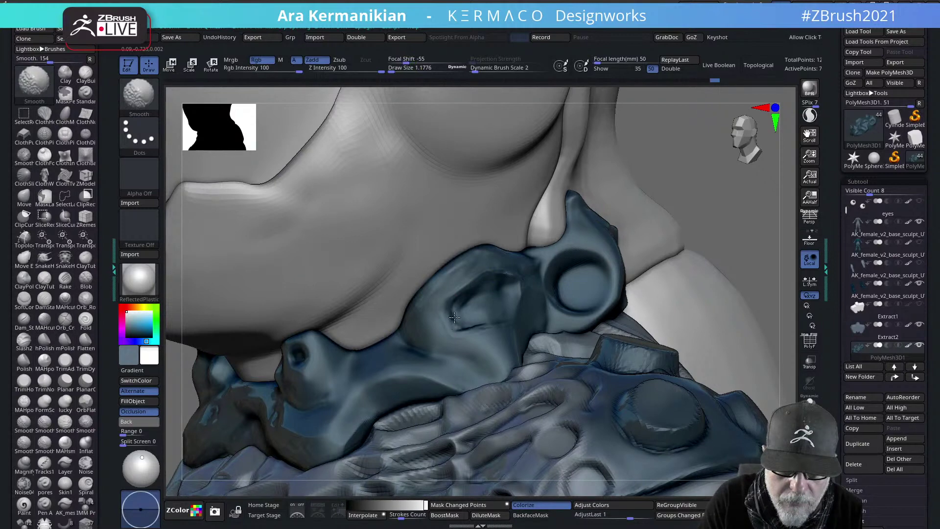
Abort the project auto-save, and polish the collar's side plane from the front with hPolish at draw size 4.5964
{"action": "mouse_move", "coordinate": [730, 203]}
{"action": "left_mouse_down"}
{"action": "mouse_move", "coordinate": [610, 214]}
{"action": "mouse_move", "coordinate": [676, 229]}
{"action": "mouse_move", "coordinate": [664, 243]}
{"action": "mouse_move", "coordinate": [680, 235]}
{"action": "mouse_move", "coordinate": [663, 216]}
{"action": "mouse_move", "coordinate": [675, 230]}
{"action": "mouse_move", "coordinate": [661, 245]}
{"action": "mouse_move", "coordinate": [460, 281]}
{"action": "left_mouse_up"}
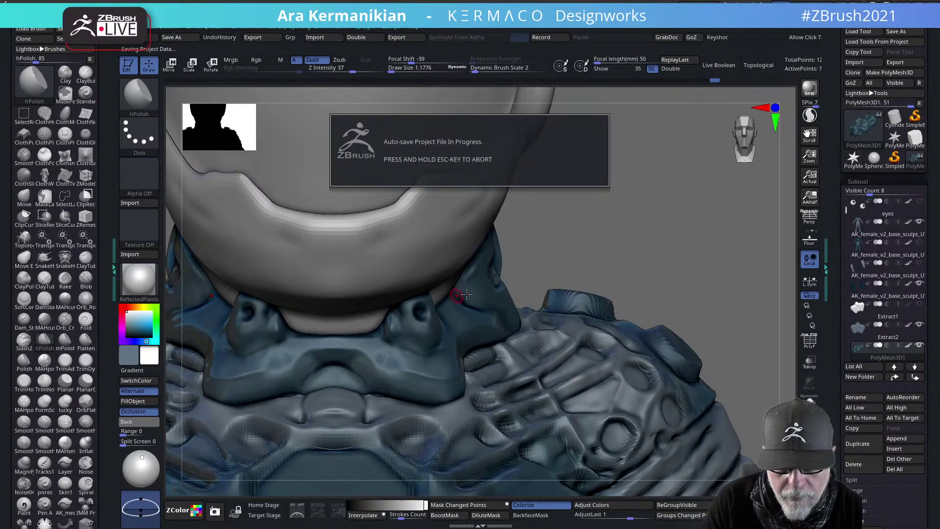
{"action": "key", "text": "Escape"}
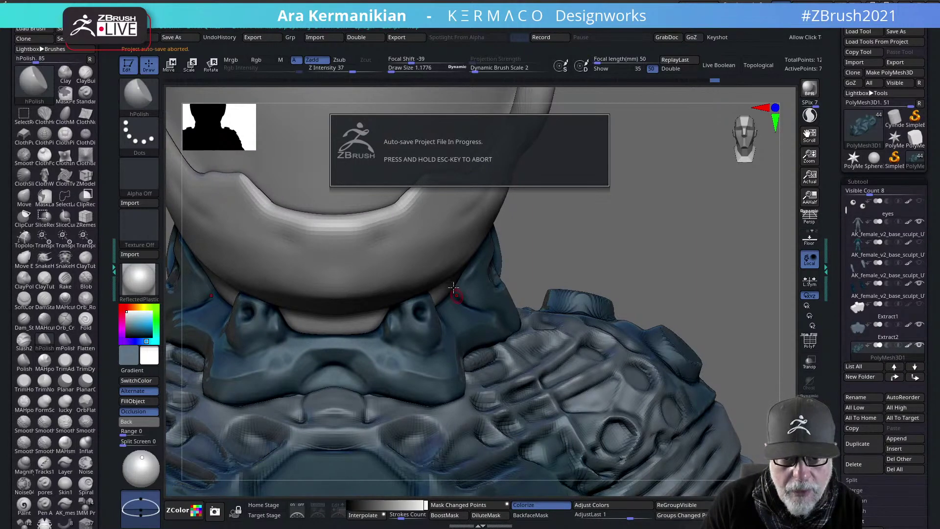
{"action": "key", "text": "s"}
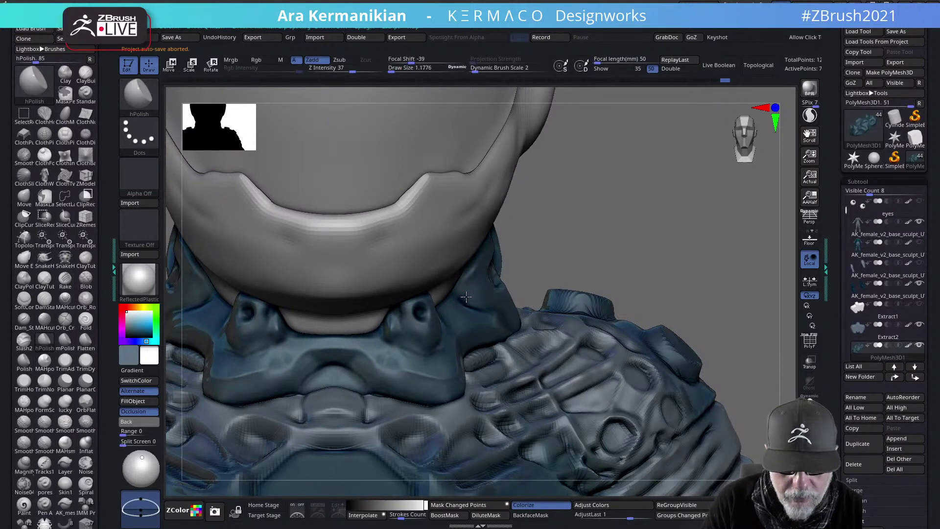
{"action": "key", "text": "z"}
{"action": "key", "text": "z"}
{"action": "left_click_drag", "start_coordinate": [472, 298], "coordinate": [482, 297]}
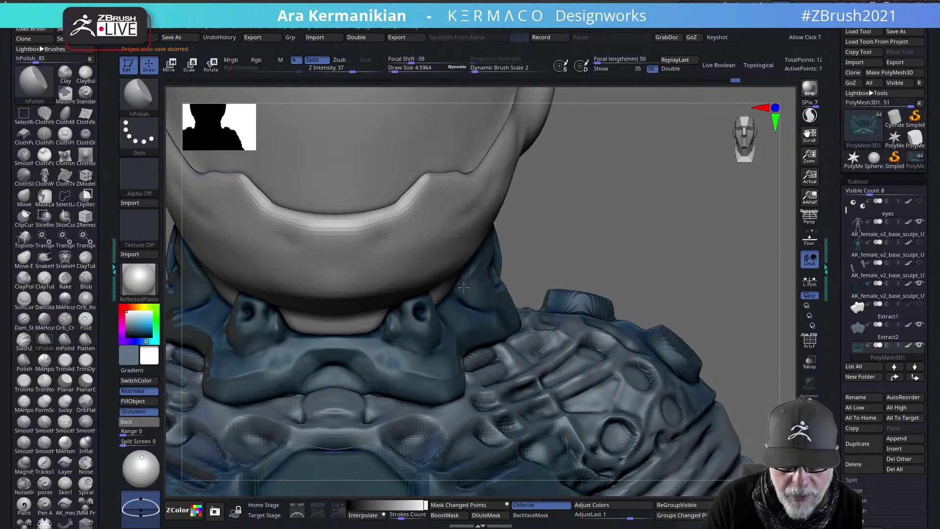
{"action": "left_click_drag", "start_coordinate": [473, 295], "coordinate": [475, 268]}
{"action": "key", "text": "f"}
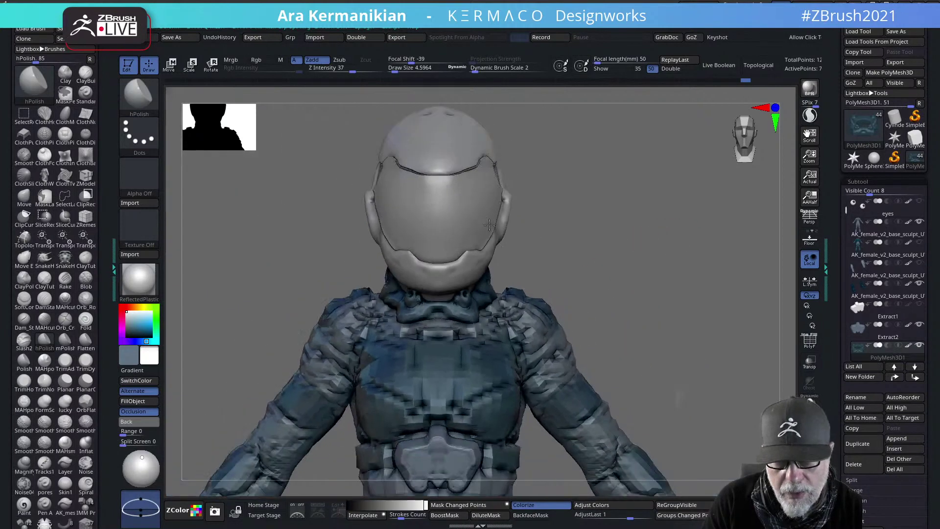
Carve small angled creases into the collar's front plate with DamStandard at draw size 1.7104, and smooth them
{"action": "left_click_drag", "start_coordinate": [675, 239], "coordinate": [668, 294]}
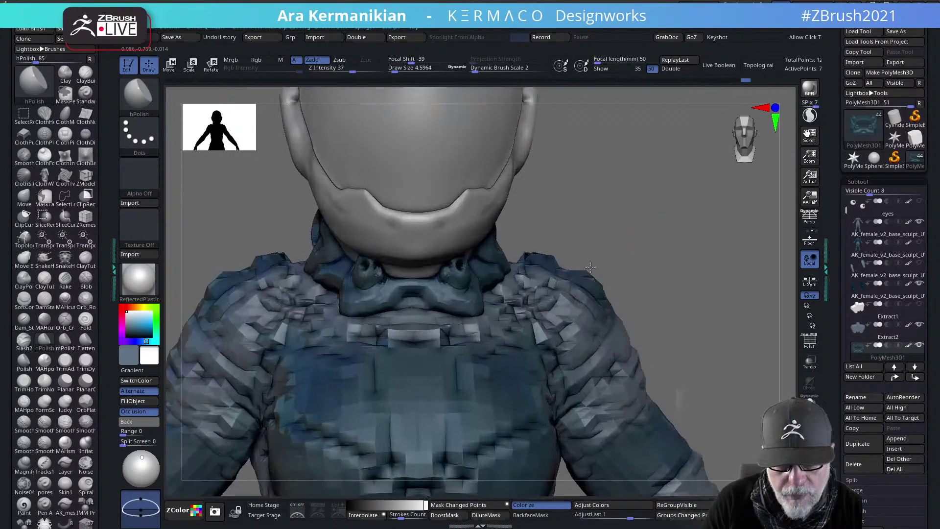
{"action": "right_click", "coordinate": [448, 307]}
{"action": "left_click", "coordinate": [510, 302]}
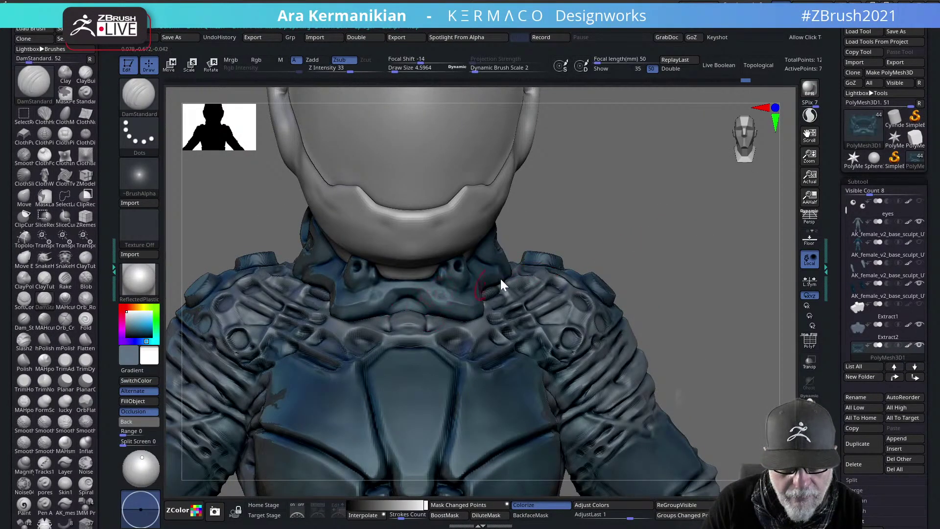
{"action": "left_click_drag", "start_coordinate": [679, 211], "coordinate": [685, 270], "text": "alt"}
{"action": "key", "text": "s"}
{"action": "left_click_drag", "start_coordinate": [342, 338], "coordinate": [331, 338]}
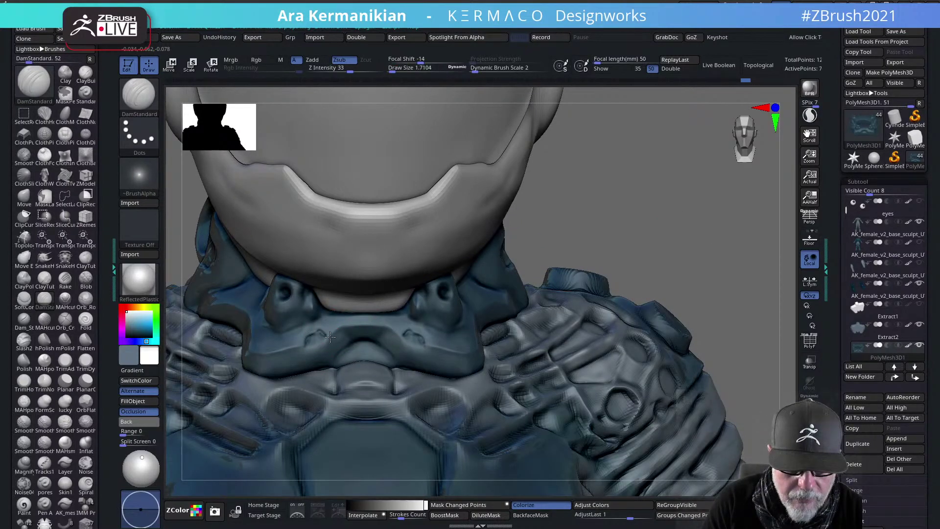
{"action": "key", "text": "shift"}
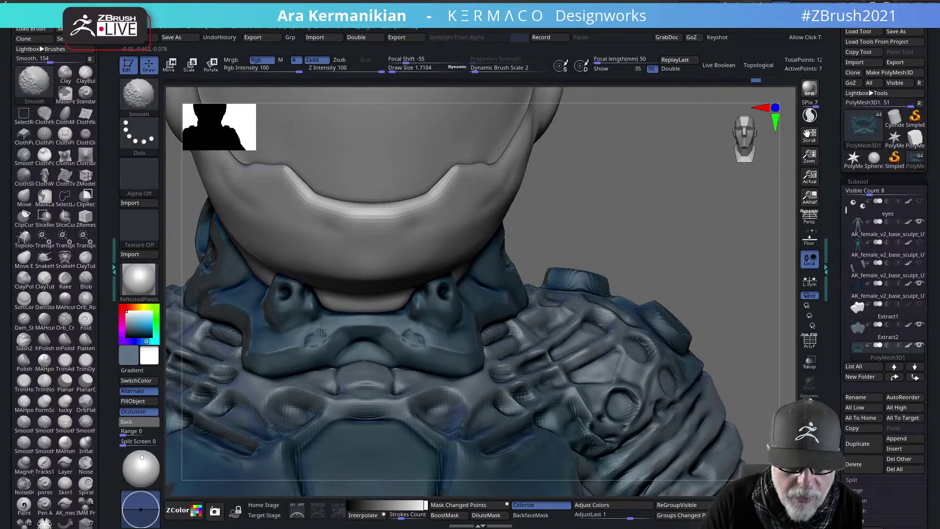
{"action": "left_click_drag", "start_coordinate": [321, 342], "coordinate": [316, 327], "text": "shift"}
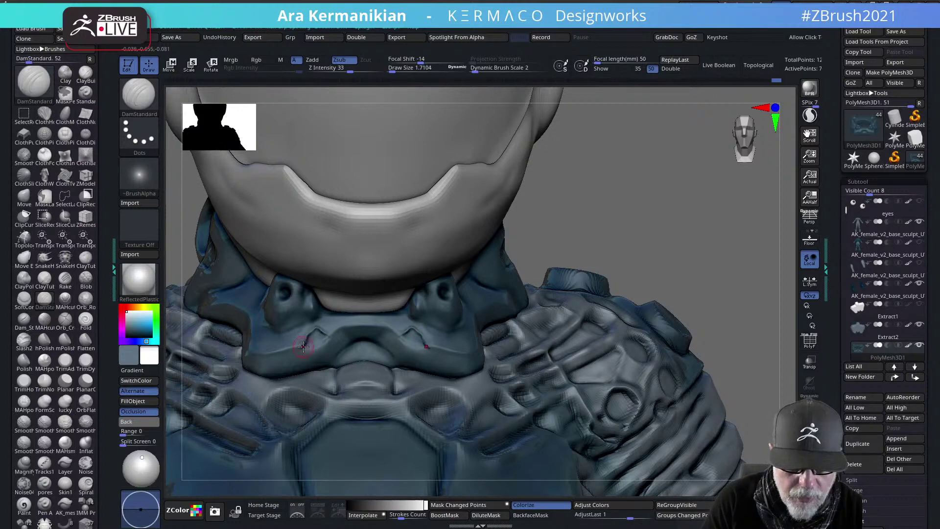
{"action": "key", "text": "shift"}
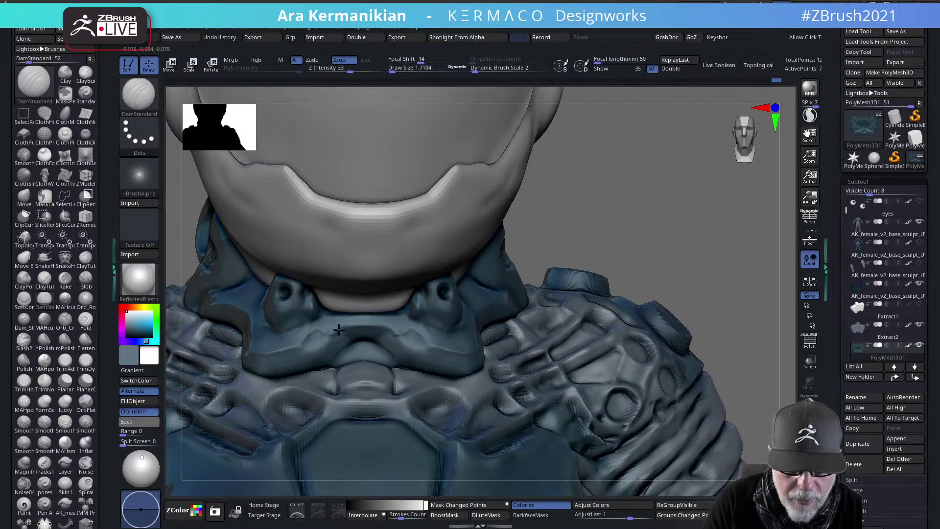
Crease the upper edge of the central arch on the collar's front with DamStandard, and smooth beside it
{"action": "left_click_drag", "start_coordinate": [339, 329], "coordinate": [384, 333]}
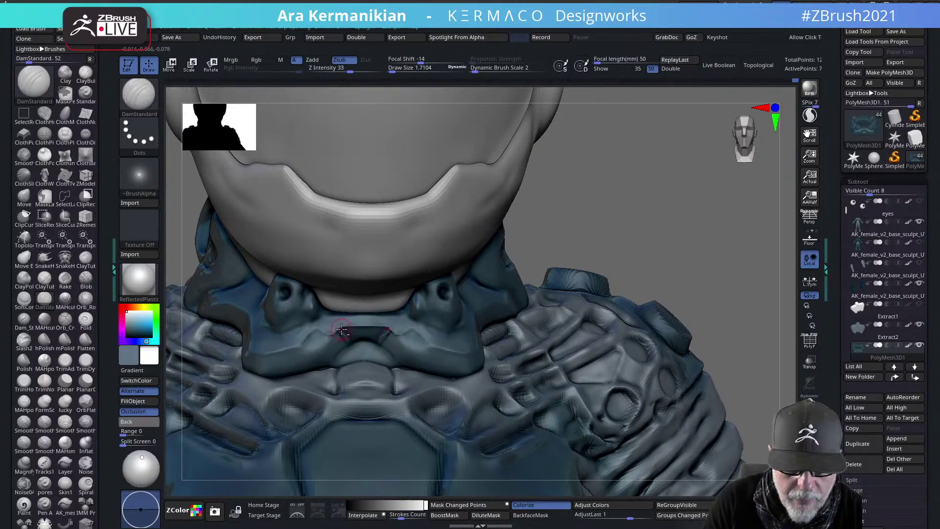
{"action": "key", "text": "shift"}
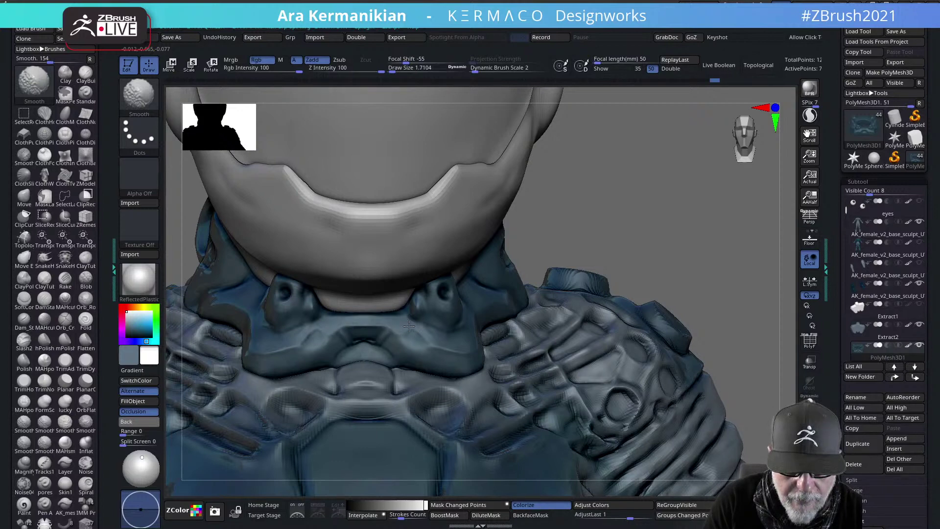
{"action": "mouse_move", "coordinate": [414, 334]}
{"action": "left_mouse_down"}
{"action": "mouse_move", "coordinate": [399, 340]}
{"action": "mouse_move", "coordinate": [421, 343]}
{"action": "mouse_move", "coordinate": [403, 337]}
{"action": "left_mouse_up"}
{"action": "key", "text": "shift"}
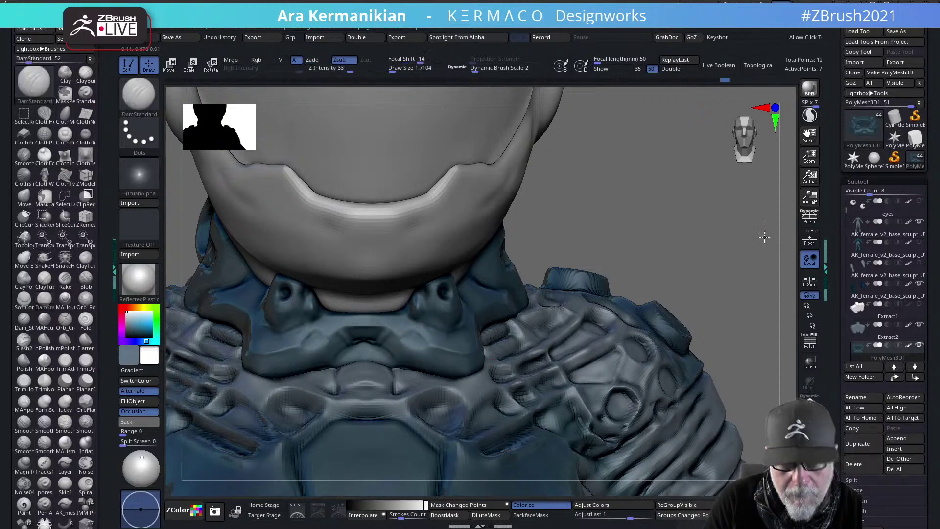
Frame the full figure in front view, and quick-save the project
{"action": "left_click_drag", "start_coordinate": [763, 236], "coordinate": [557, 252], "text": "alt"}
{"action": "left_click_drag", "start_coordinate": [626, 260], "coordinate": [630, 217], "text": "alt"}
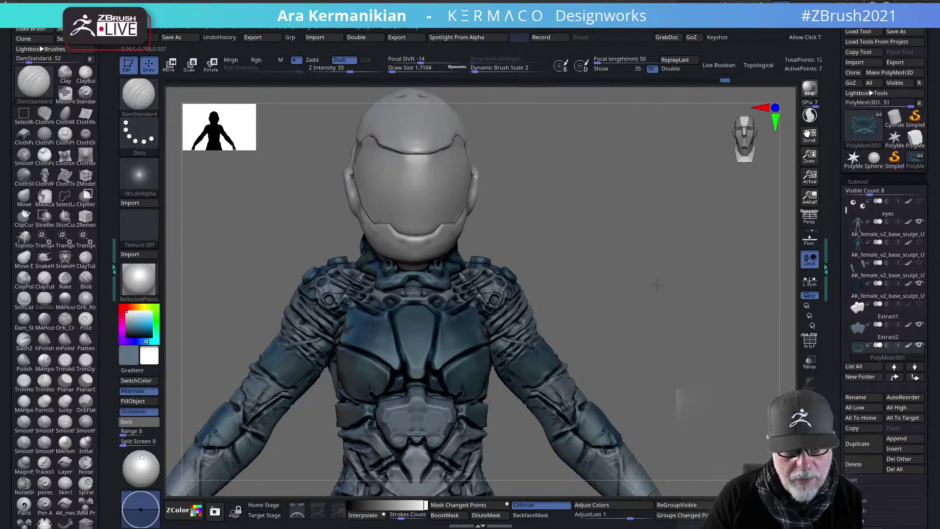
{"action": "left_click_drag", "start_coordinate": [656, 283], "coordinate": [466, 221]}
{"action": "mouse_move", "coordinate": [738, 302]}
{"action": "left_mouse_down", "text": "shift"}
{"action": "mouse_move", "coordinate": [734, 235]}
{"action": "mouse_move", "coordinate": [700, 201]}
{"action": "left_mouse_up", "text": "shift"}
{"action": "mouse_move", "coordinate": [653, 341]}
{"action": "left_mouse_down", "text": "alt"}
{"action": "mouse_move", "coordinate": [565, 336]}
{"action": "mouse_move", "coordinate": [646, 354]}
{"action": "mouse_move", "coordinate": [653, 338]}
{"action": "left_mouse_up", "text": "alt"}
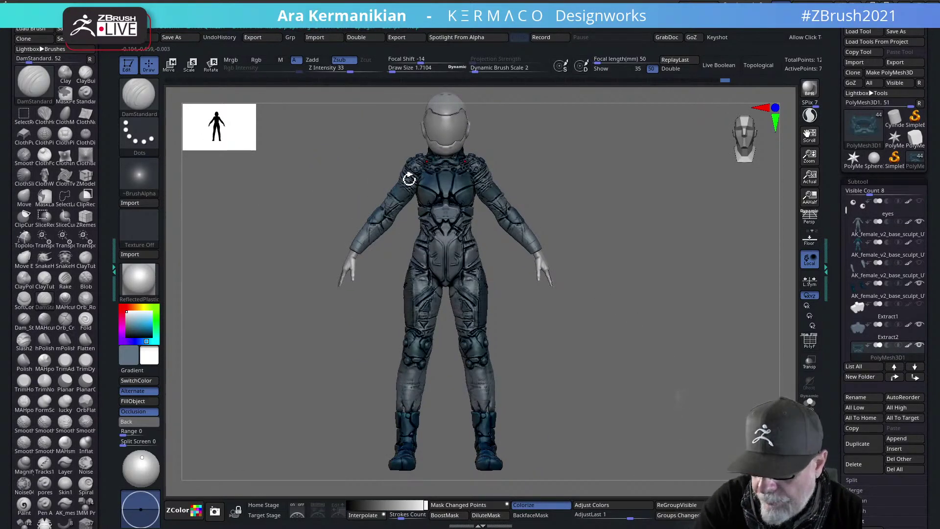
{"action": "key", "text": "ctrl+s"}
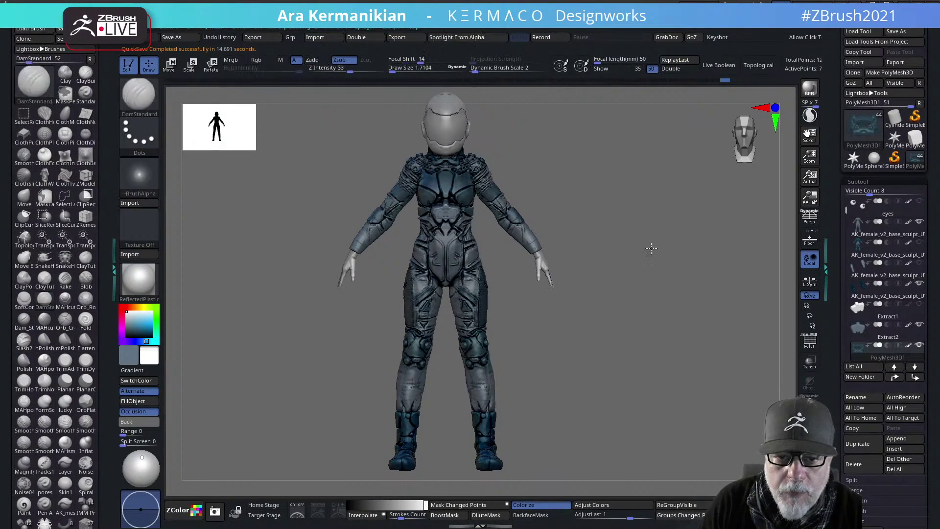
Examine the armoured suit from the front, from the whole figure down to the torso, hips and thighs
{"action": "left_click_drag", "start_coordinate": [651, 248], "coordinate": [684, 275], "text": "alt"}
{"action": "left_click_drag", "start_coordinate": [684, 275], "coordinate": [653, 256]}
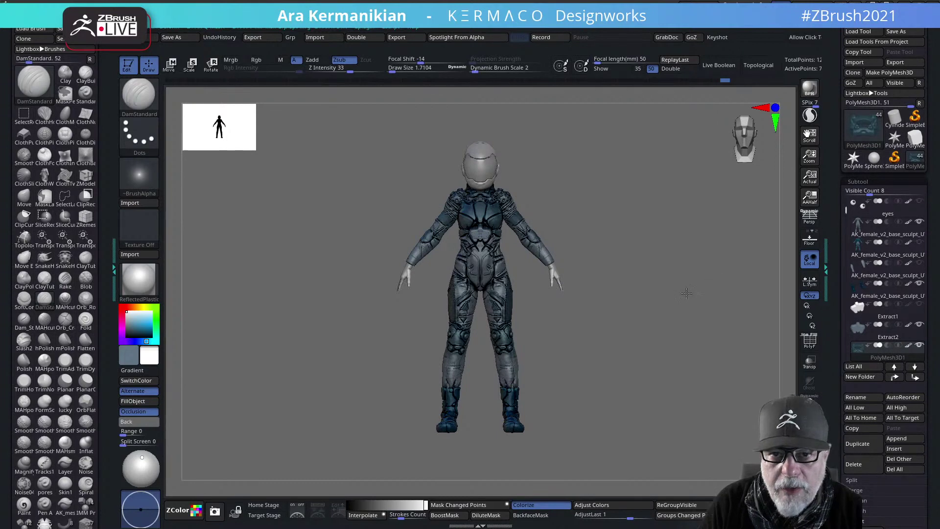
{"action": "left_click_drag", "start_coordinate": [686, 294], "coordinate": [668, 294], "text": "alt"}
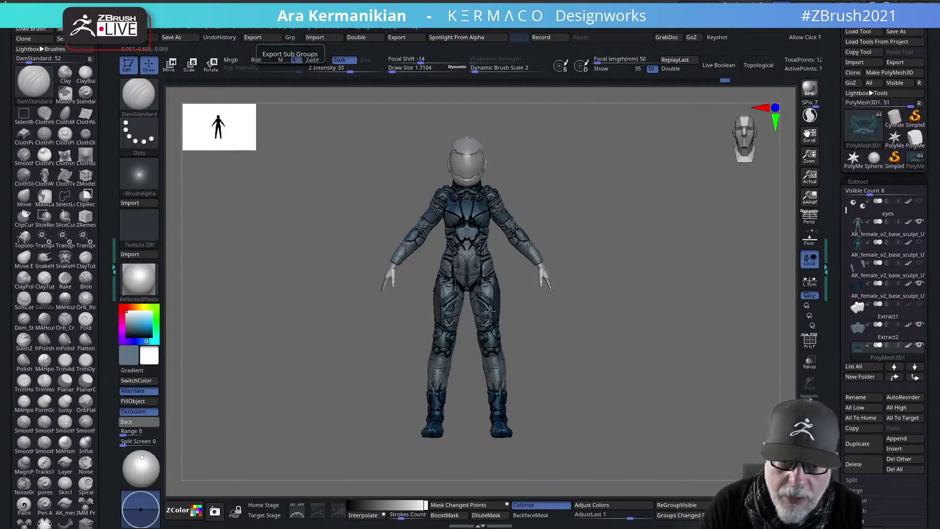
{"action": "left_click_drag", "start_coordinate": [636, 322], "coordinate": [637, 441], "text": "alt"}
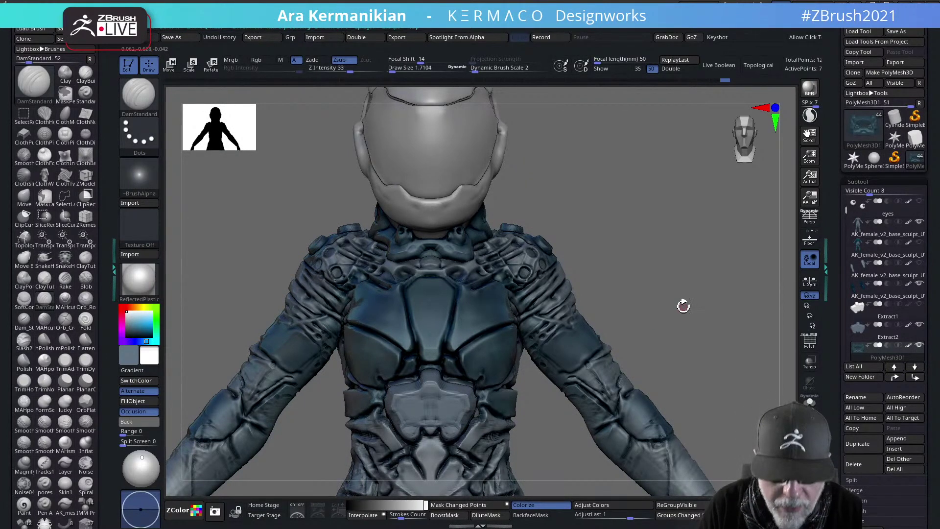
{"action": "right_click_drag", "start_coordinate": [733, 334], "coordinate": [718, 331], "text": "alt"}
{"action": "left_click_drag", "start_coordinate": [718, 331], "coordinate": [667, 266], "text": "alt"}
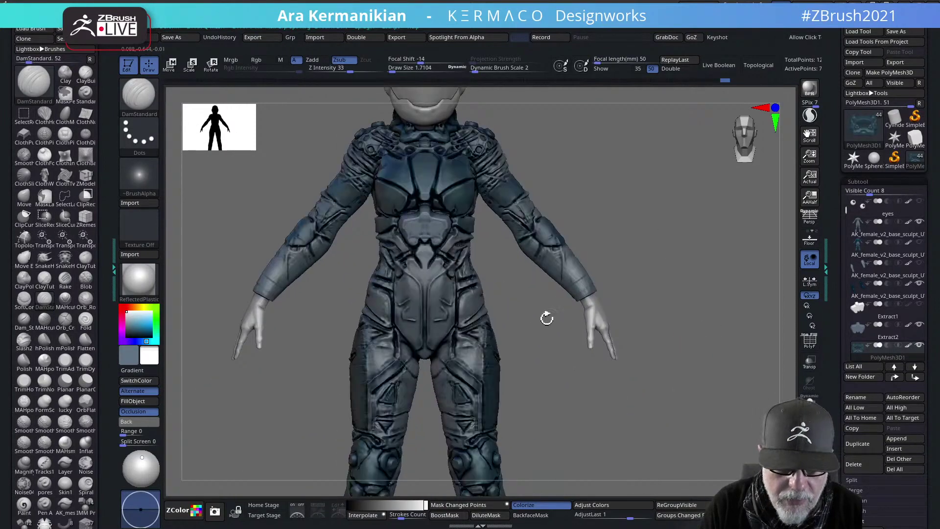
{"action": "left_click_drag", "start_coordinate": [533, 404], "coordinate": [636, 372], "text": "alt"}
{"action": "left_click_drag", "start_coordinate": [638, 407], "coordinate": [572, 392]}
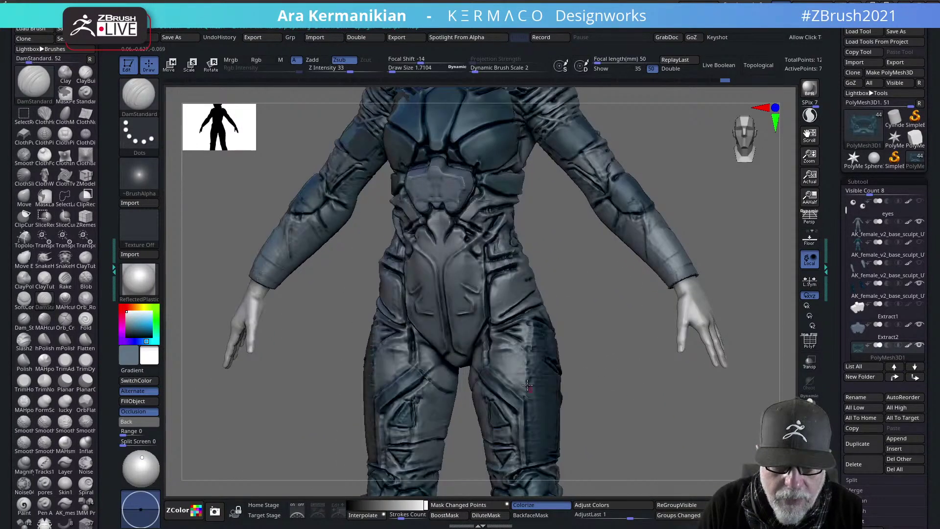
Make AK_female_v2_base_sculpt_UV1 the active subtool, and polish the suit's rear hip area with hPolish at draw size 10.99
{"action": "right_click", "coordinate": [512, 383]}
{"action": "left_click", "coordinate": [557, 430]}
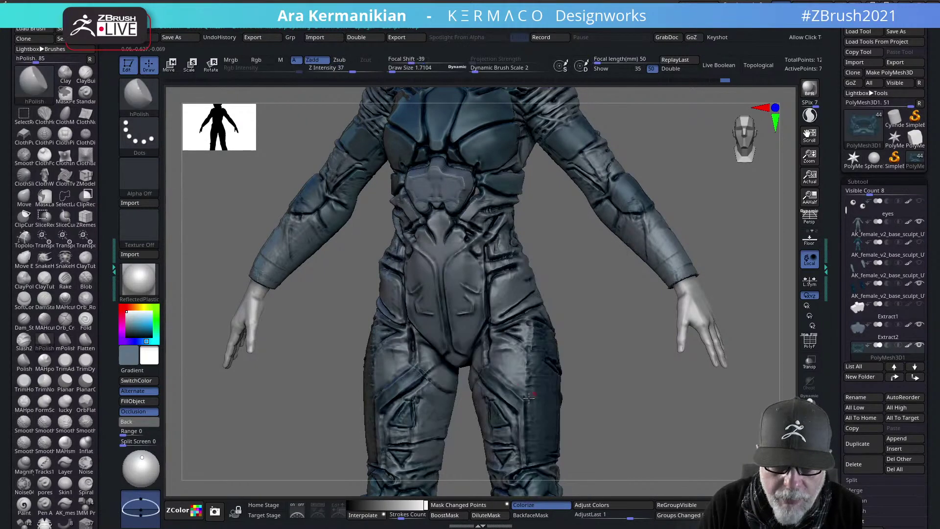
{"action": "key", "text": "s"}
{"action": "left_click_drag", "start_coordinate": [509, 368], "coordinate": [514, 367]}
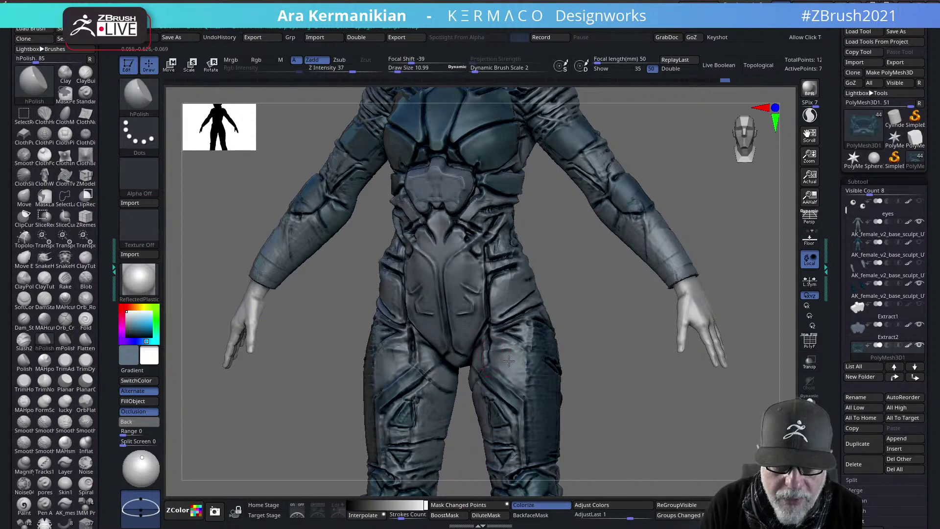
{"action": "left_click", "coordinate": [514, 363], "text": "alt"}
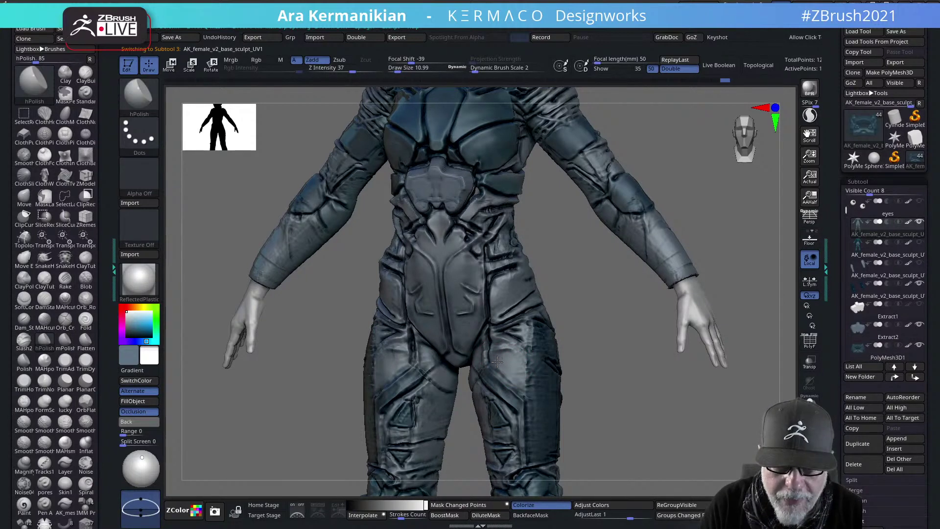
{"action": "mouse_move", "coordinate": [620, 371]}
{"action": "left_mouse_down"}
{"action": "mouse_move", "coordinate": [633, 370]}
{"action": "mouse_move", "coordinate": [555, 301]}
{"action": "left_mouse_up"}
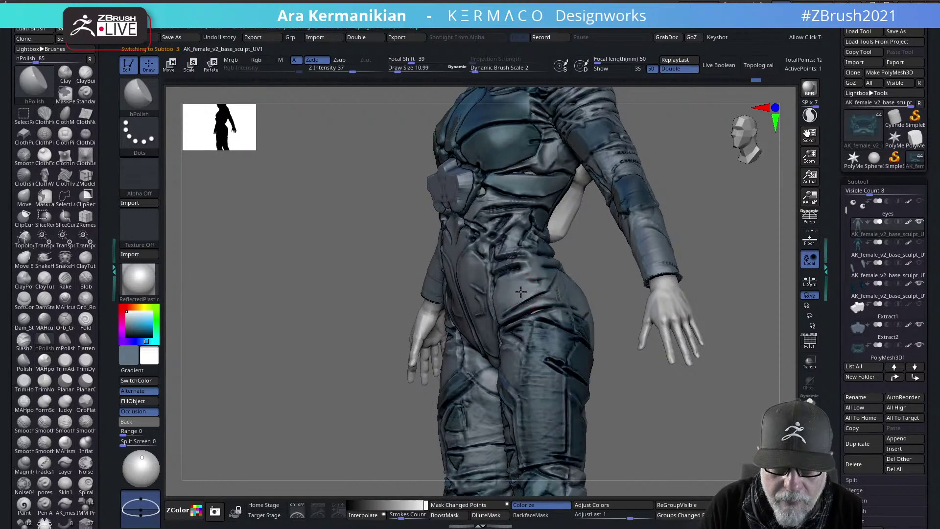
{"action": "left_click_drag", "start_coordinate": [781, 269], "coordinate": [646, 268]}
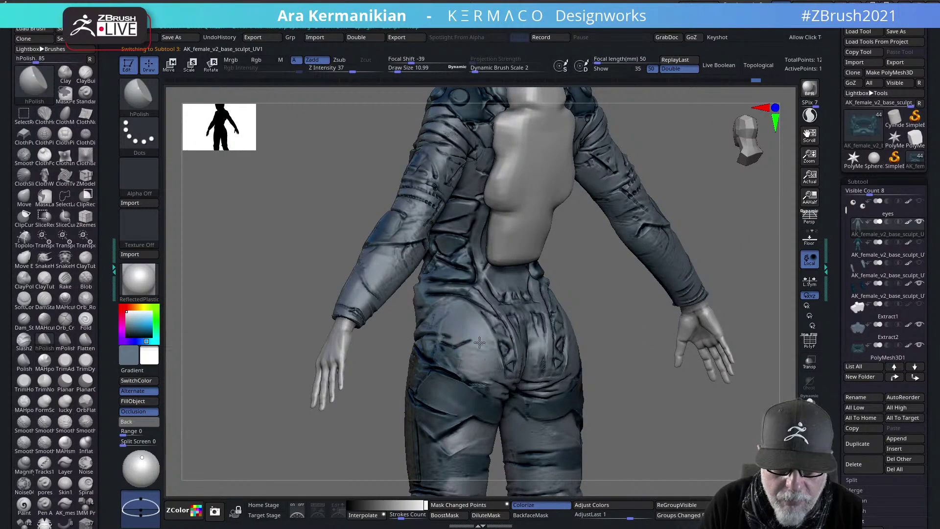
{"action": "left_click_drag", "start_coordinate": [479, 342], "coordinate": [490, 346]}
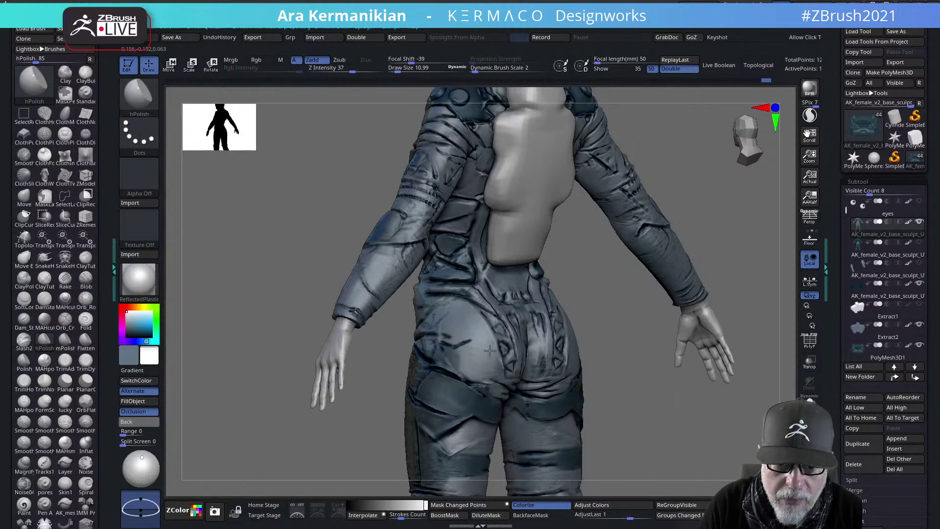
{"action": "left_click_drag", "start_coordinate": [682, 436], "coordinate": [568, 365]}
{"action": "key", "text": "shift"}
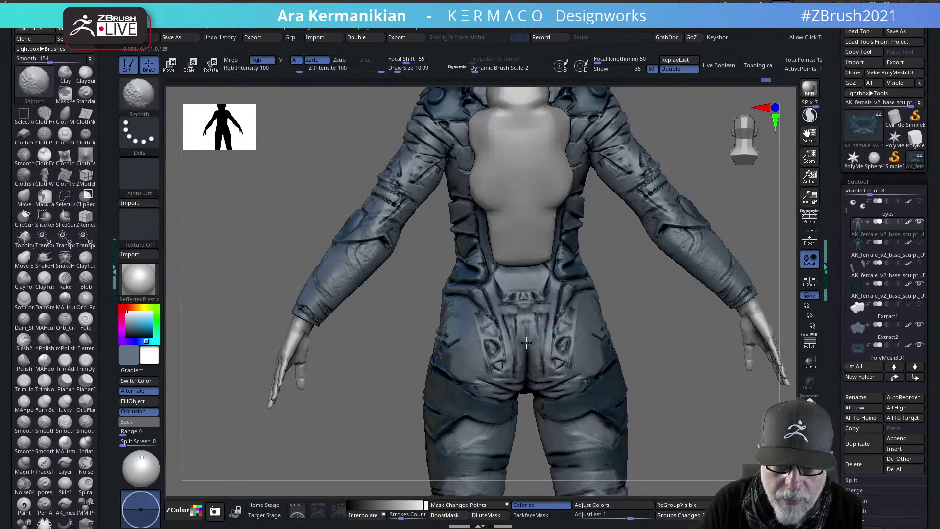
Flatten the raised panel details on the seat of the suit with hPolish, reducing the draw size to 8.50359
{"action": "left_click_drag", "start_coordinate": [709, 386], "coordinate": [645, 387], "text": "alt"}
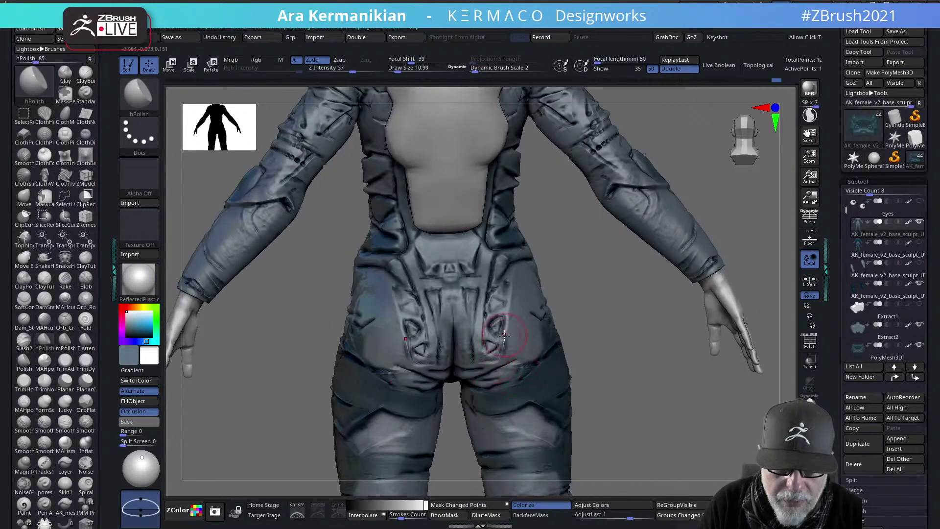
{"action": "mouse_move", "coordinate": [492, 330]}
{"action": "left_mouse_down"}
{"action": "mouse_move", "coordinate": [491, 306]}
{"action": "mouse_move", "coordinate": [491, 351]}
{"action": "left_mouse_up"}
{"action": "key", "text": "z"}
{"action": "left_click_drag", "start_coordinate": [430, 318], "coordinate": [422, 373]}
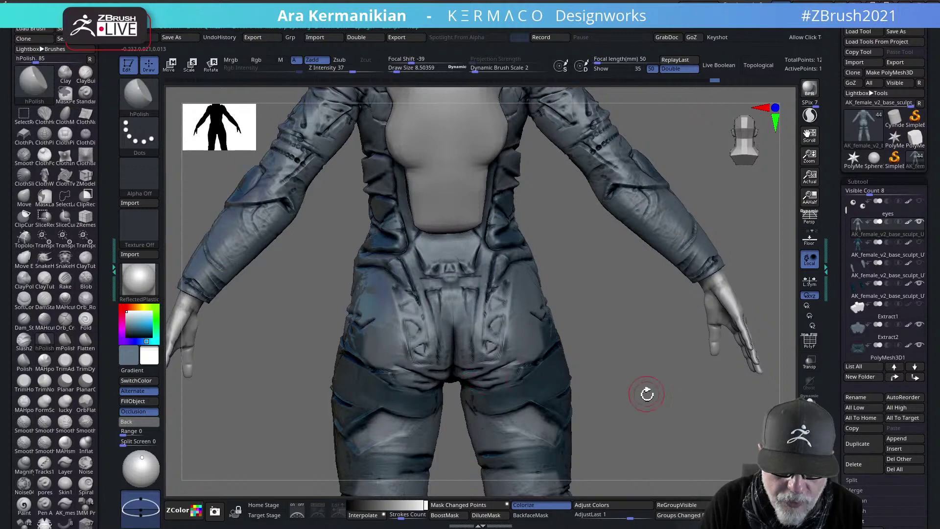
{"action": "left_click_drag", "start_coordinate": [647, 393], "coordinate": [629, 380]}
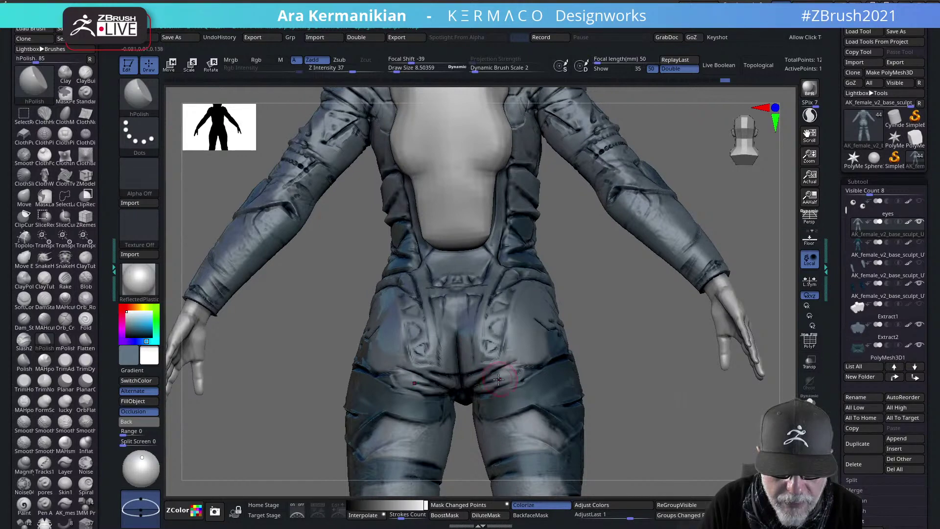
Deepen the fabric creases below the seat of the suit with DamStandard at draw size 8.50359, and smooth the strokes
{"action": "right_click", "coordinate": [526, 348]}
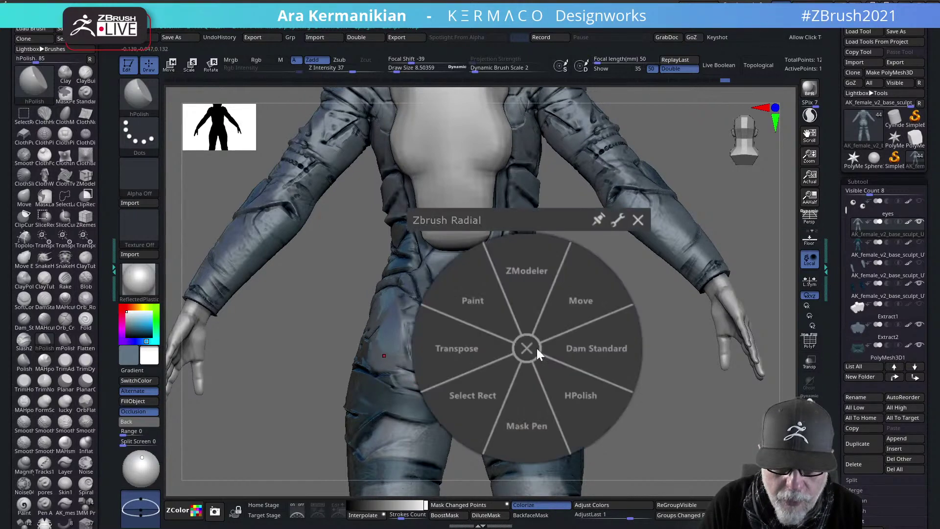
{"action": "left_click", "coordinate": [590, 357]}
{"action": "right_click_drag", "start_coordinate": [636, 377], "coordinate": [479, 341], "text": "ctrl"}
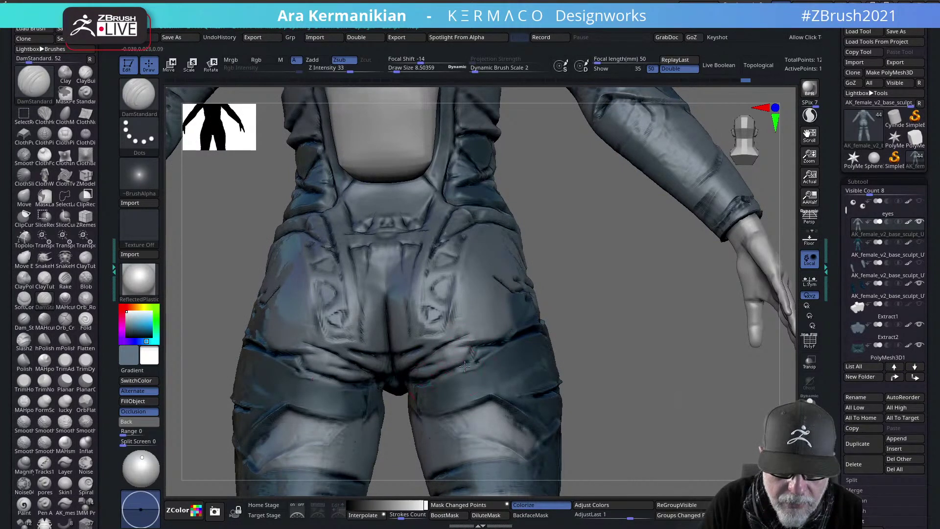
{"action": "left_click_drag", "start_coordinate": [485, 358], "coordinate": [470, 362]}
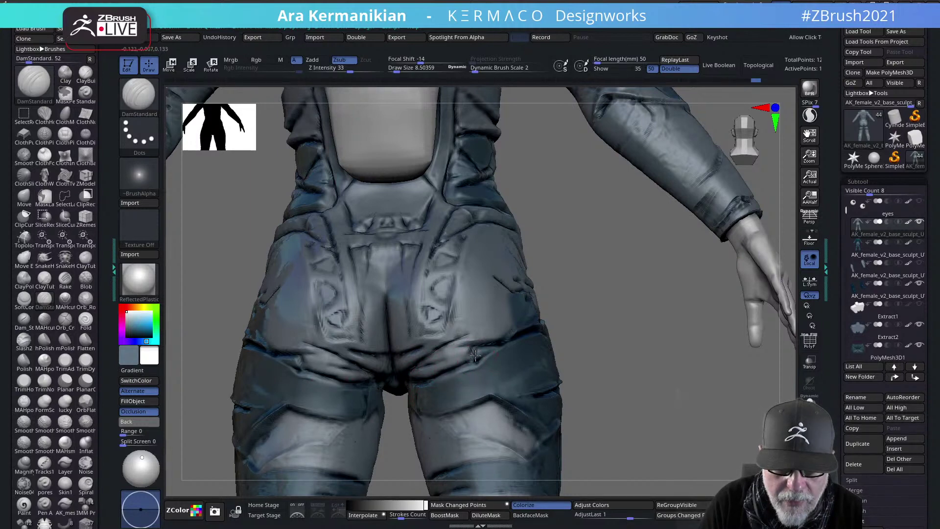
{"action": "left_click_drag", "start_coordinate": [508, 339], "coordinate": [473, 338]}
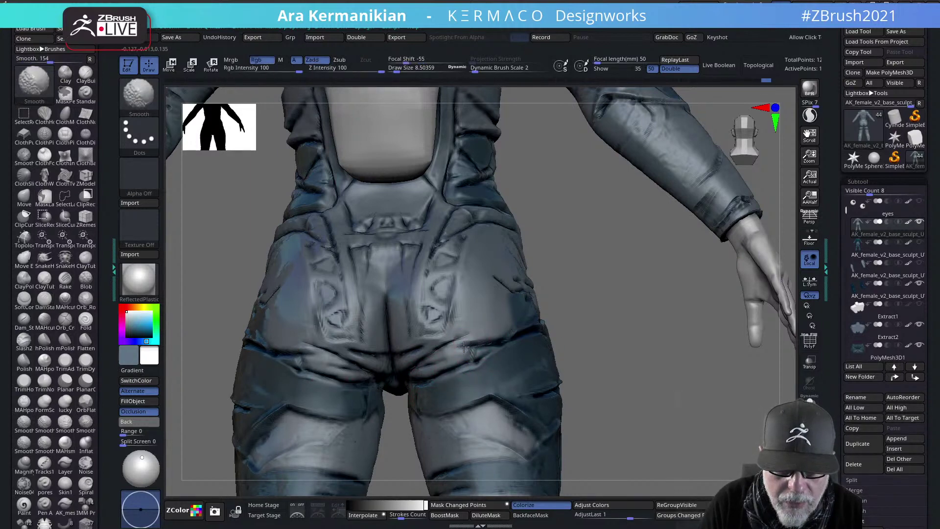
{"action": "left_click_drag", "start_coordinate": [643, 327], "coordinate": [531, 258]}
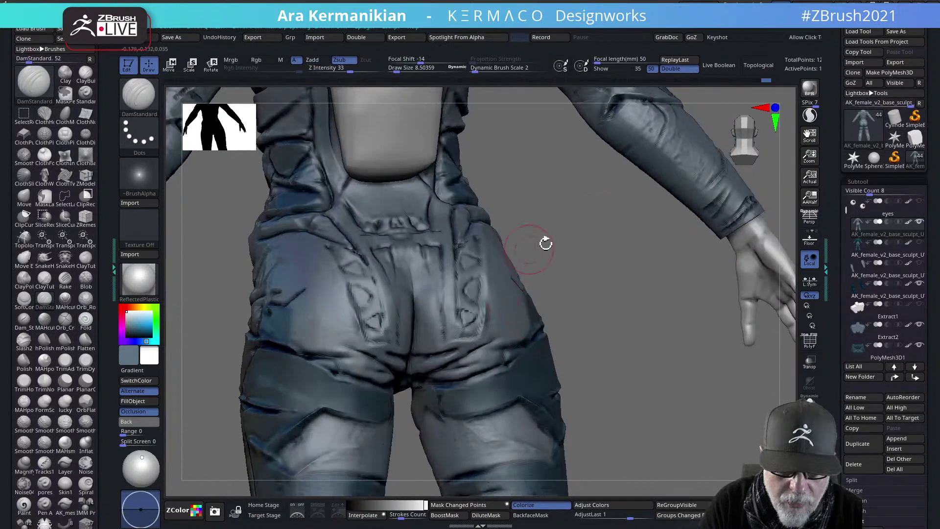
{"action": "mouse_move", "coordinate": [590, 289]}
{"action": "left_mouse_down"}
{"action": "mouse_move", "coordinate": [361, 246]}
{"action": "mouse_move", "coordinate": [277, 205]}
{"action": "mouse_move", "coordinate": [275, 221]}
{"action": "left_mouse_up"}
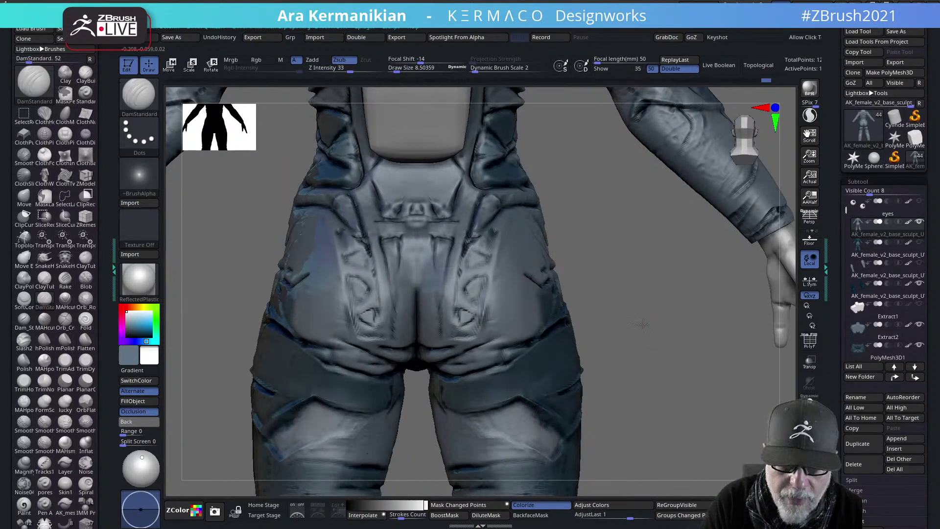
Carve sharper grooves around the triangular raised details on the seat panels with DamStandard
{"action": "key", "text": "f"}
{"action": "mouse_move", "coordinate": [721, 311]}
{"action": "left_mouse_down"}
{"action": "mouse_move", "coordinate": [697, 200]}
{"action": "mouse_move", "coordinate": [543, 162]}
{"action": "mouse_move", "coordinate": [586, 157]}
{"action": "mouse_move", "coordinate": [596, 128]}
{"action": "left_mouse_up"}
{"action": "mouse_move", "coordinate": [439, 215]}
{"action": "left_mouse_down", "text": "alt"}
{"action": "mouse_move", "coordinate": [426, 206]}
{"action": "mouse_move", "coordinate": [608, 237]}
{"action": "left_mouse_up", "text": "alt"}
{"action": "left_click_drag", "start_coordinate": [610, 131], "coordinate": [563, 185], "text": "alt"}
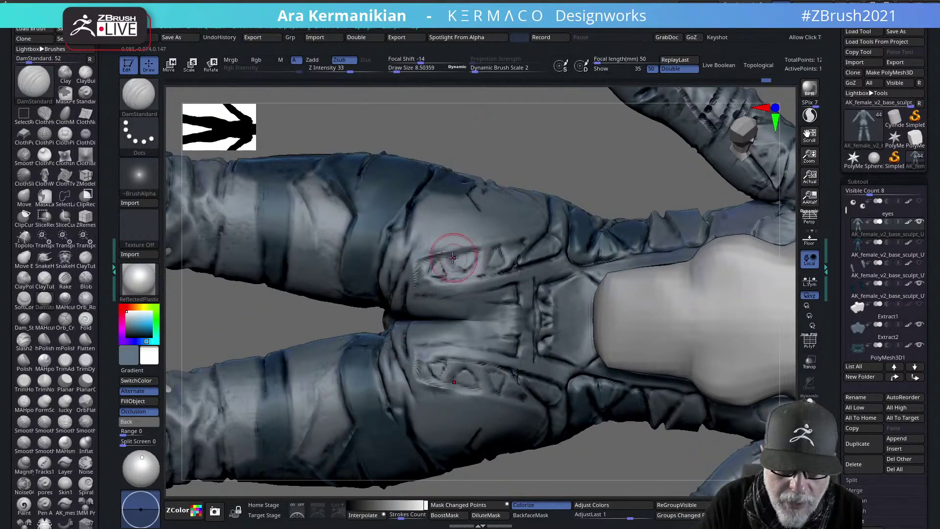
{"action": "left_click_drag", "start_coordinate": [448, 258], "coordinate": [470, 251]}
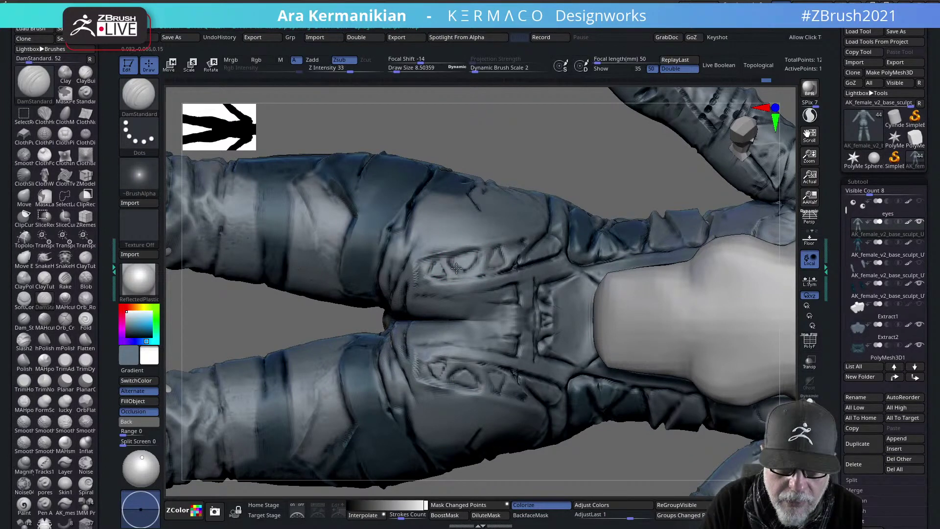
{"action": "mouse_move", "coordinate": [456, 268]}
{"action": "left_mouse_down"}
{"action": "mouse_move", "coordinate": [442, 272]}
{"action": "mouse_move", "coordinate": [438, 262]}
{"action": "mouse_move", "coordinate": [442, 277]}
{"action": "left_mouse_up"}
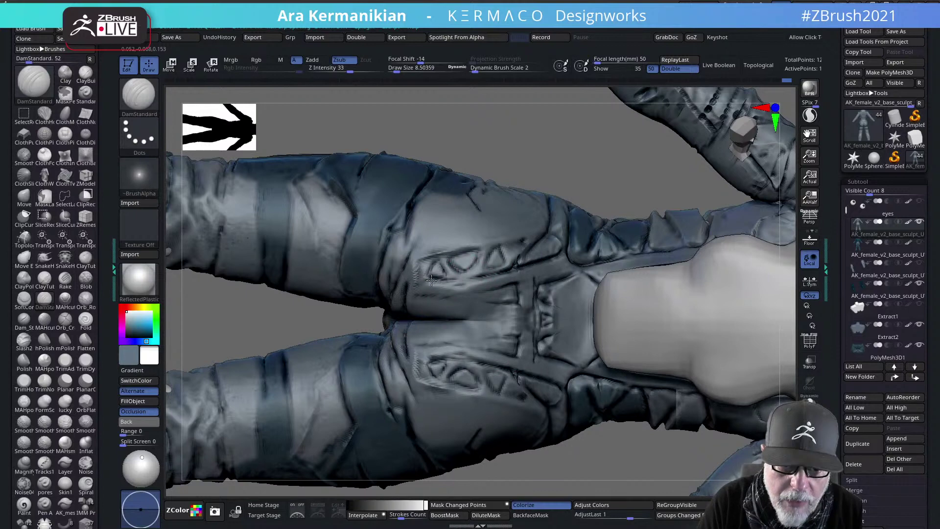
Frame the full figure from the front, load the AK_HardSurface Spotlight set with the handle shape, and scale its shape sheet to fit beside the figure
{"action": "key", "text": "f"}
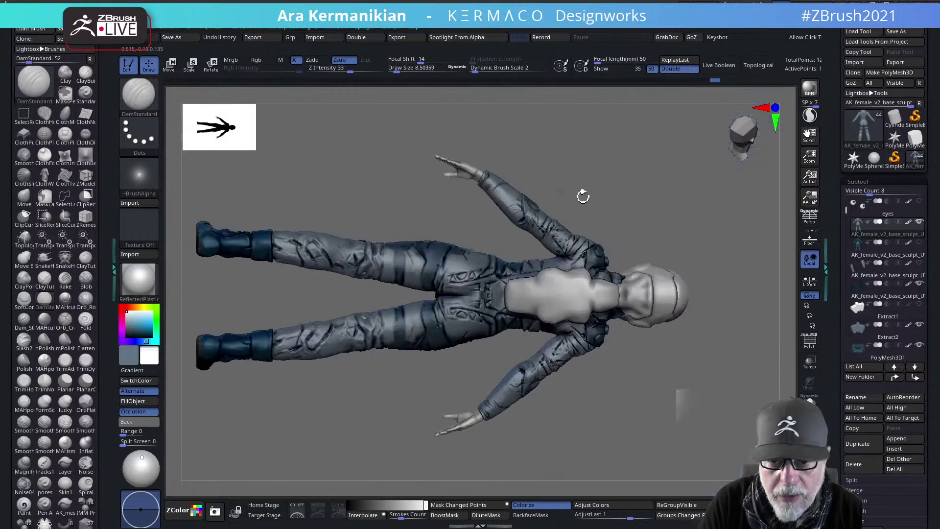
{"action": "left_click_drag", "start_coordinate": [583, 196], "coordinate": [583, 285]}
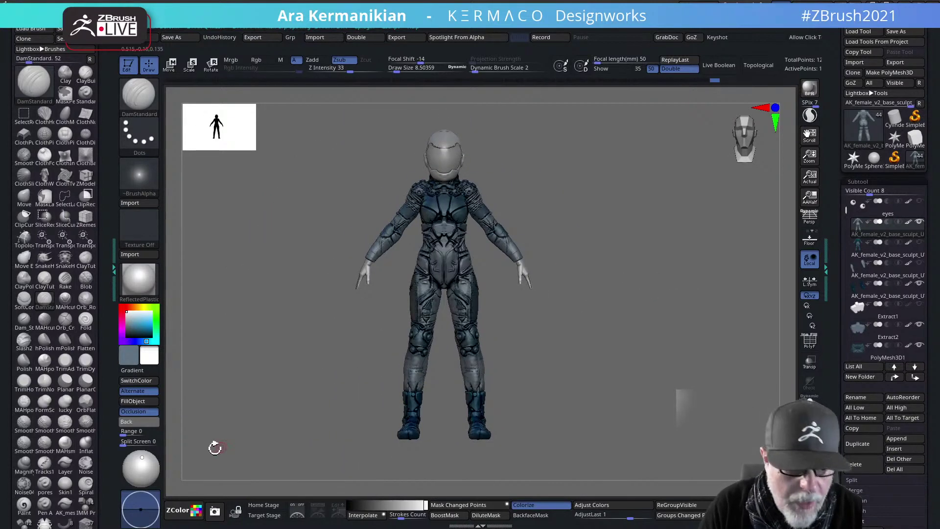
{"action": "key", "text": "comma"}
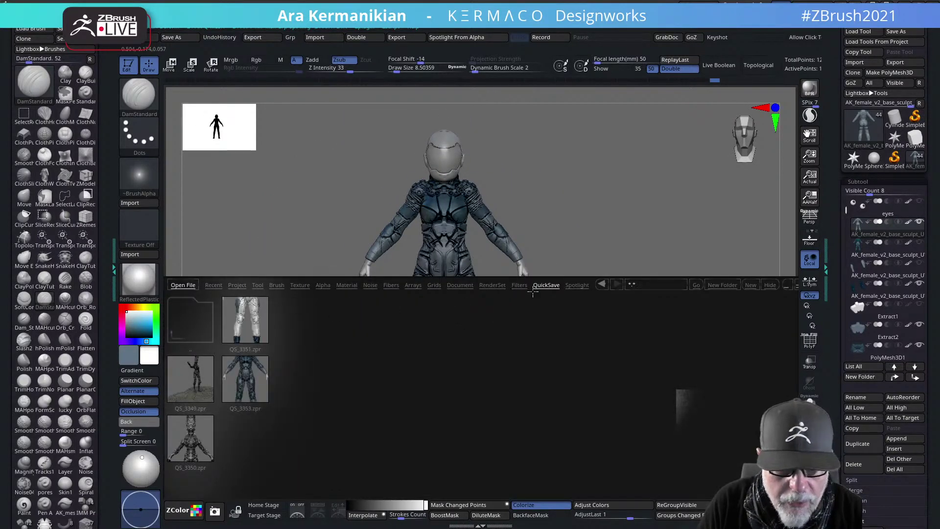
{"action": "left_click", "coordinate": [579, 287]}
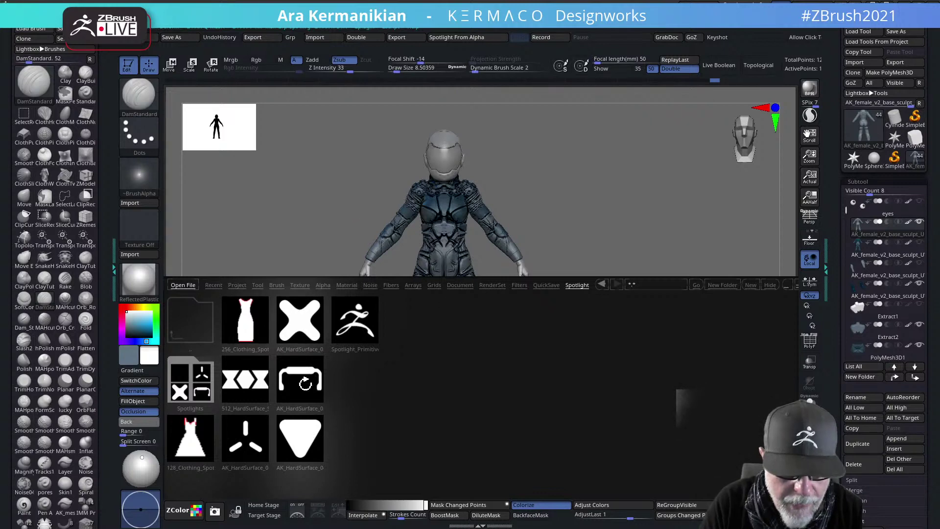
{"action": "double_click", "coordinate": [301, 379]}
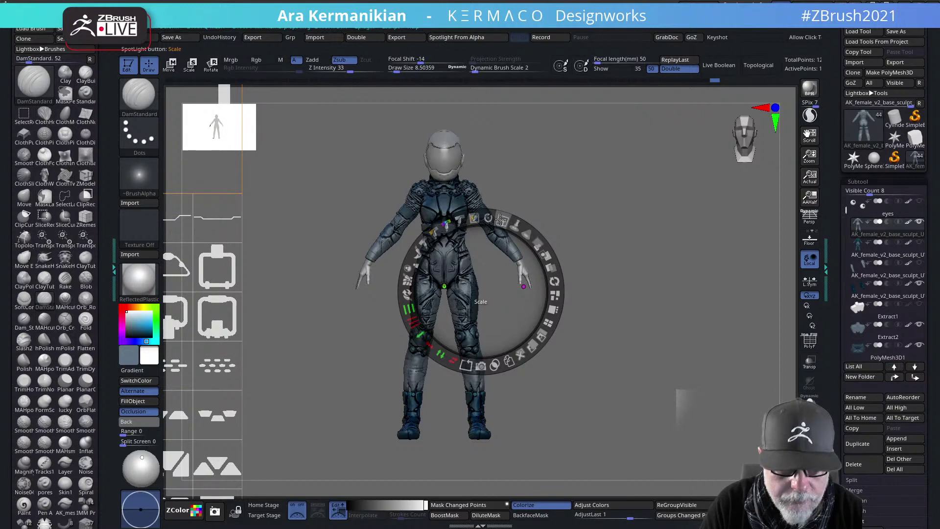
{"action": "mouse_move", "coordinate": [503, 219]}
{"action": "left_mouse_down", "text": "shift"}
{"action": "mouse_move", "coordinate": [443, 215]}
{"action": "mouse_move", "coordinate": [452, 209]}
{"action": "mouse_move", "coordinate": [482, 244]}
{"action": "mouse_move", "coordinate": [499, 292]}
{"action": "left_mouse_up", "text": "shift"}
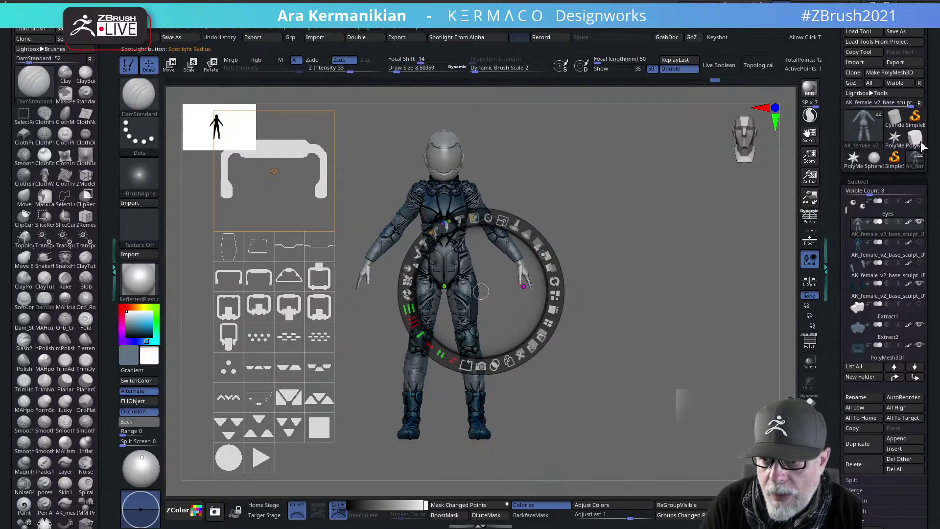
Insert a PolyMesh3D star as a new subtool and move it one place down the subtool list
{"action": "left_click", "coordinate": [894, 449]}
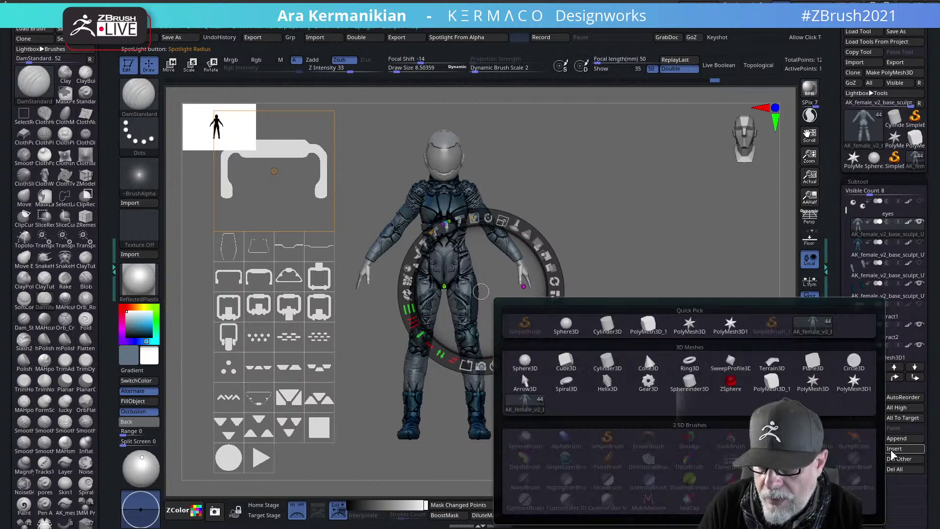
{"action": "left_click", "coordinate": [808, 383]}
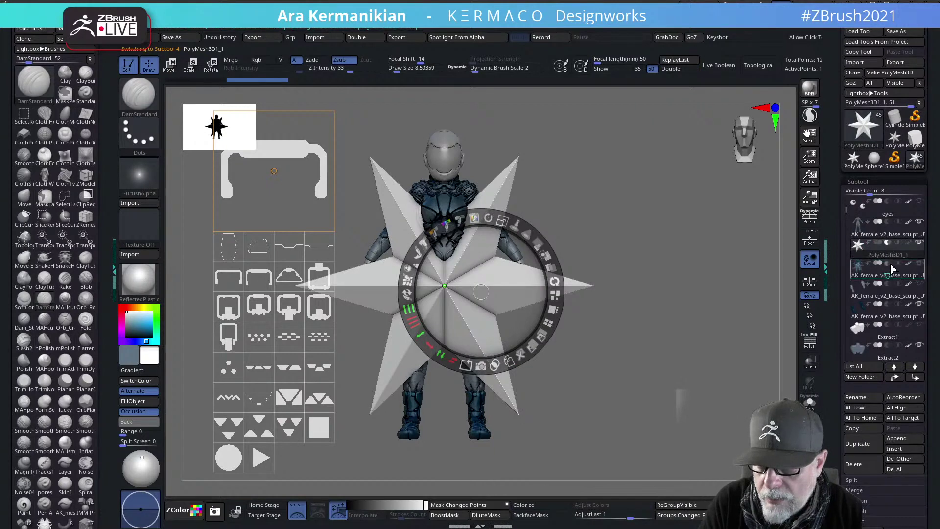
{"action": "left_click_drag", "start_coordinate": [891, 264], "coordinate": [881, 275]}
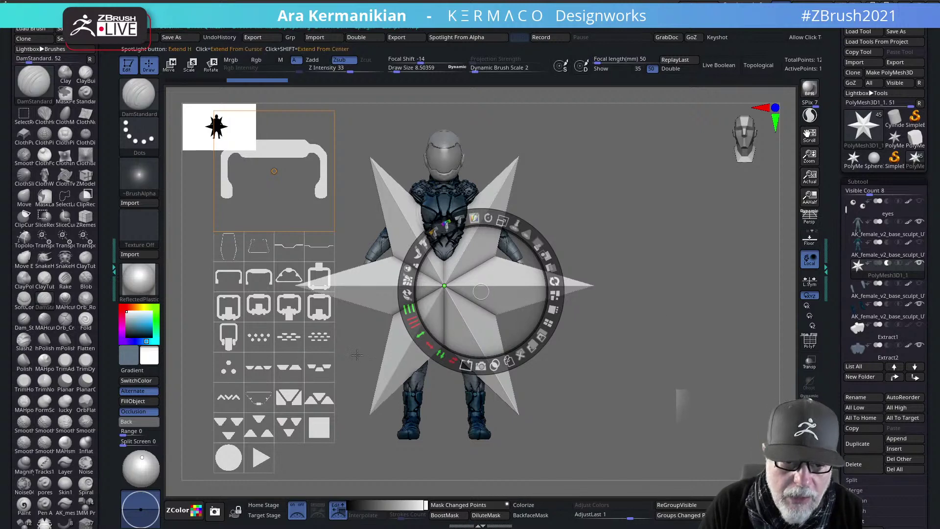
Place the bracket shape with a central stem beside the figure, enlarge it, and turn it into a mesh with Snapshot3D
{"action": "left_click", "coordinate": [289, 312]}
{"action": "left_click_drag", "start_coordinate": [294, 306], "coordinate": [652, 241]}
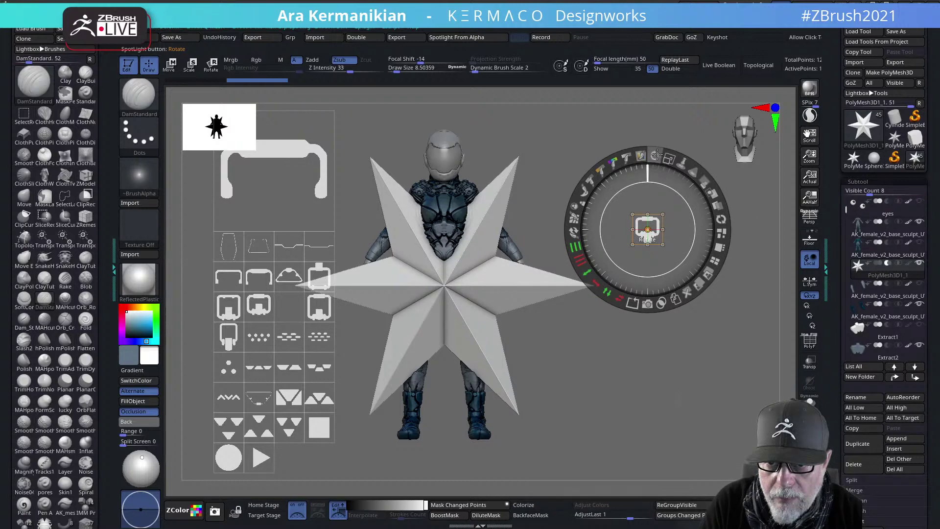
{"action": "left_click_drag", "start_coordinate": [656, 155], "coordinate": [692, 245]}
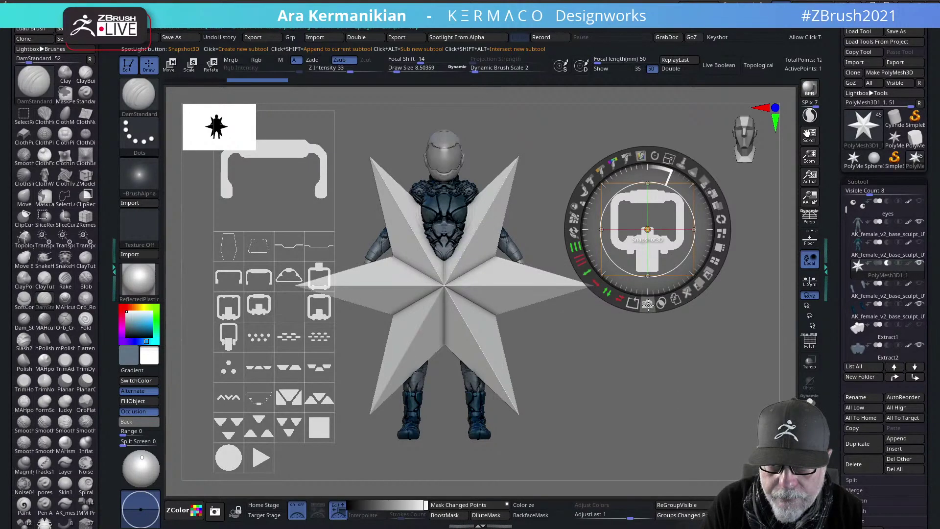
{"action": "left_click", "coordinate": [648, 304]}
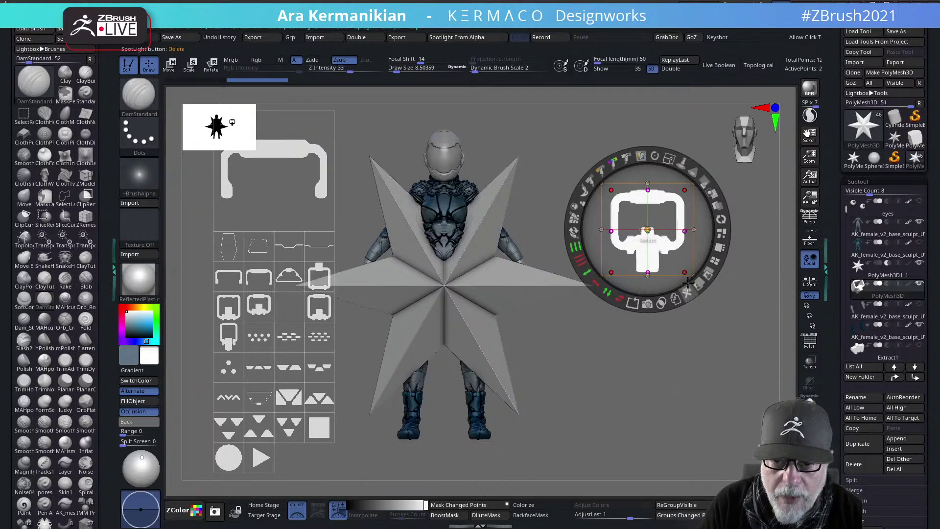
Exit Spotlight and hide the star subtool, leaving the extruded bracket and the figure in view
{"action": "key", "text": "z"}
{"action": "key", "text": "shift+z"}
{"action": "left_click_drag", "start_coordinate": [709, 317], "coordinate": [665, 323]}
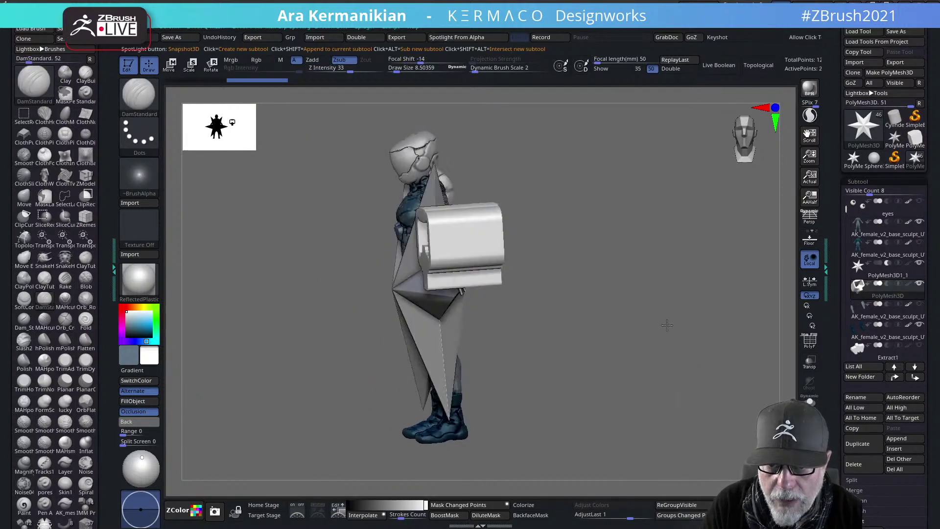
{"action": "left_click_drag", "start_coordinate": [612, 293], "coordinate": [671, 291]}
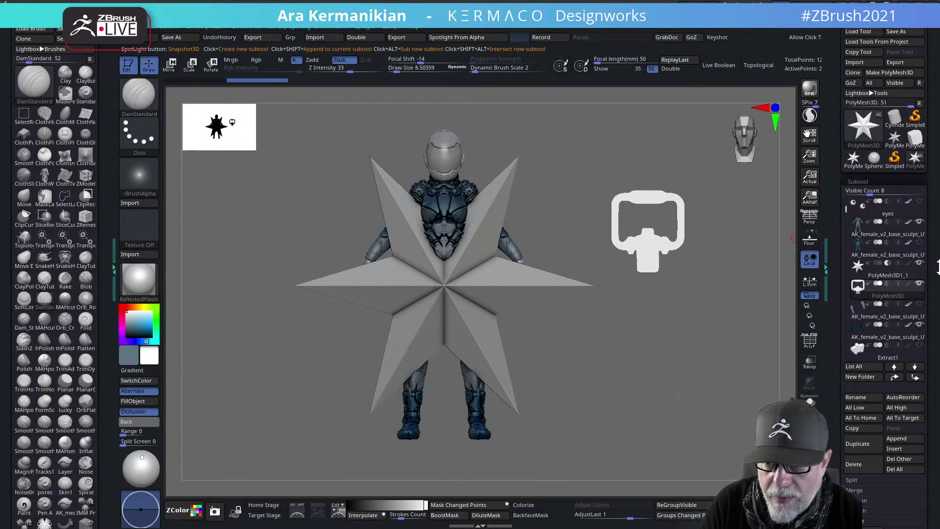
{"action": "left_click", "coordinate": [919, 264]}
{"action": "left_click_drag", "start_coordinate": [692, 313], "coordinate": [644, 315]}
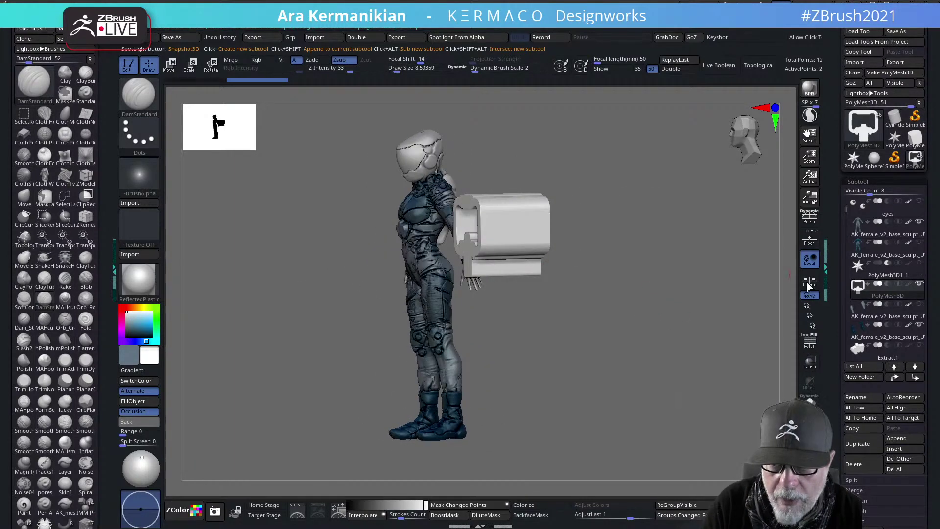
Show the bracket's polyframe and squash its extruded depth into a thin plate with the transform gizmo
{"action": "key", "text": "w"}
{"action": "left_click_drag", "start_coordinate": [587, 277], "coordinate": [808, 317], "text": "alt"}
{"action": "key", "text": "shift+f"}
{"action": "left_click_drag", "start_coordinate": [674, 326], "coordinate": [744, 331], "text": "alt"}
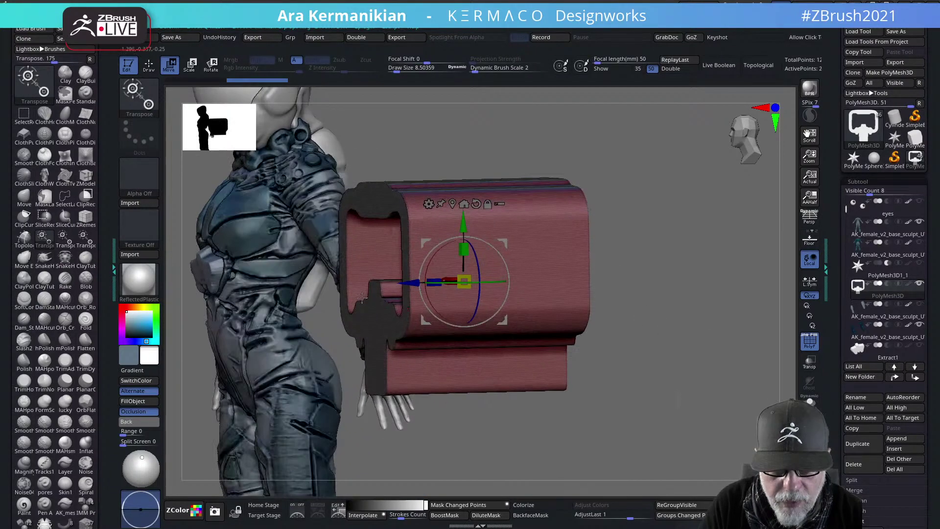
{"action": "left_click_drag", "start_coordinate": [433, 281], "coordinate": [553, 279]}
{"action": "left_click_drag", "start_coordinate": [464, 280], "coordinate": [440, 281]}
{"action": "mouse_move", "coordinate": [655, 289]}
{"action": "left_mouse_down"}
{"action": "mouse_move", "coordinate": [671, 280]}
{"action": "mouse_move", "coordinate": [629, 305]}
{"action": "mouse_move", "coordinate": [625, 285]}
{"action": "mouse_move", "coordinate": [596, 298]}
{"action": "mouse_move", "coordinate": [585, 279]}
{"action": "mouse_move", "coordinate": [574, 291]}
{"action": "mouse_move", "coordinate": [589, 269]}
{"action": "left_mouse_up"}
{"action": "key", "text": "q"}
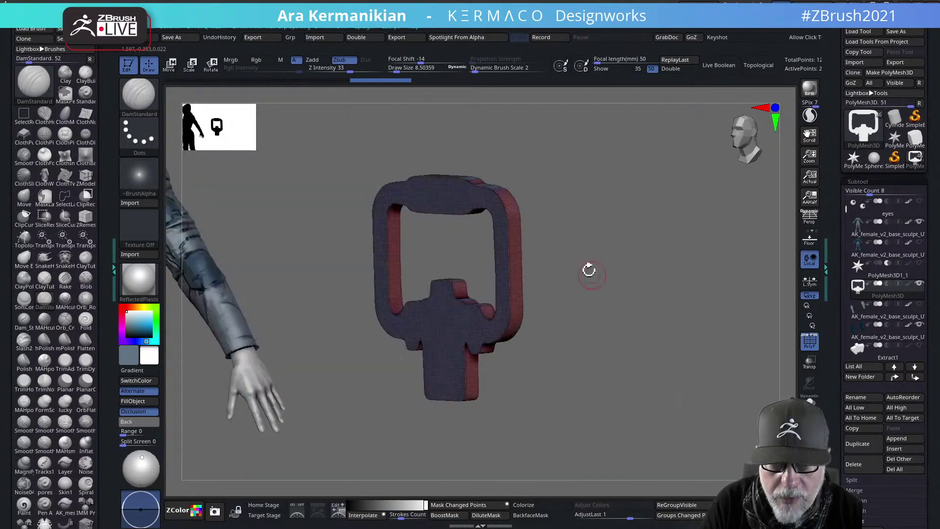
Switch to the ZModeler brush and inspect the thin bracket's mesh and polygroups from the front and side
{"action": "left_click_drag", "start_coordinate": [652, 210], "coordinate": [611, 266]}
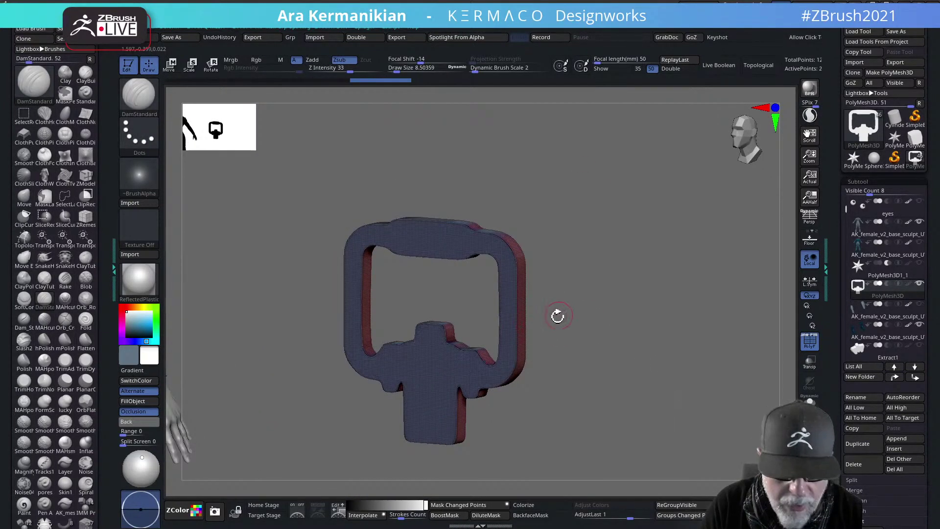
{"action": "left_click_drag", "start_coordinate": [617, 310], "coordinate": [610, 378], "text": "alt"}
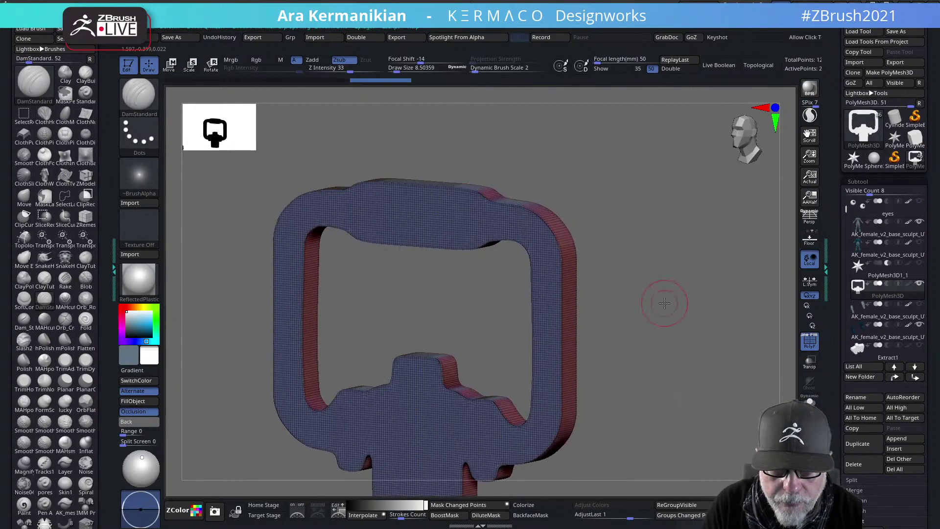
{"action": "left_click_drag", "start_coordinate": [663, 302], "coordinate": [639, 291]}
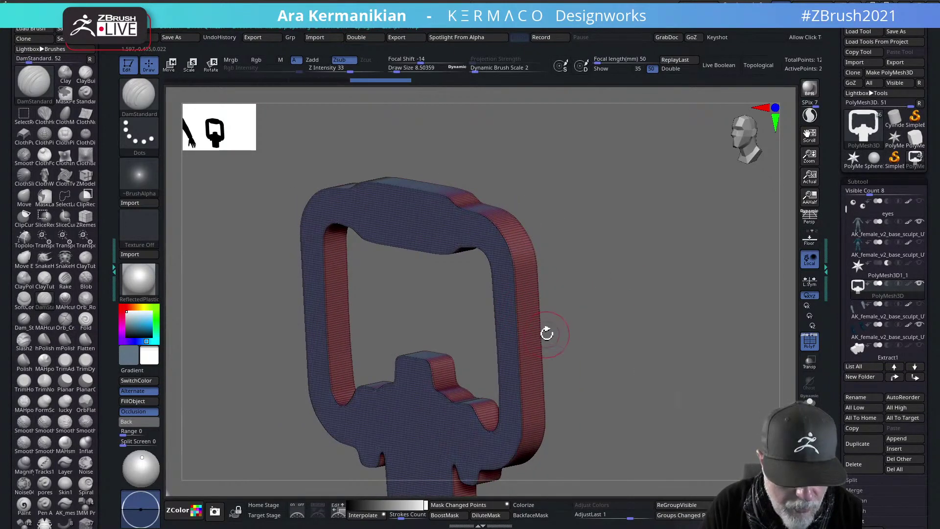
{"action": "key", "text": "b"}
{"action": "key", "text": "z"}
{"action": "key", "text": "m"}
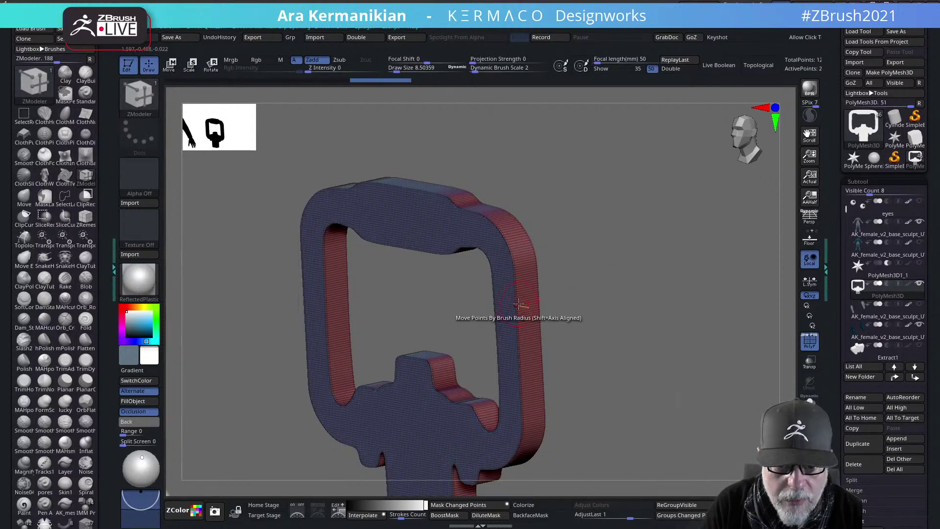
{"action": "left_click_drag", "start_coordinate": [612, 292], "coordinate": [685, 306]}
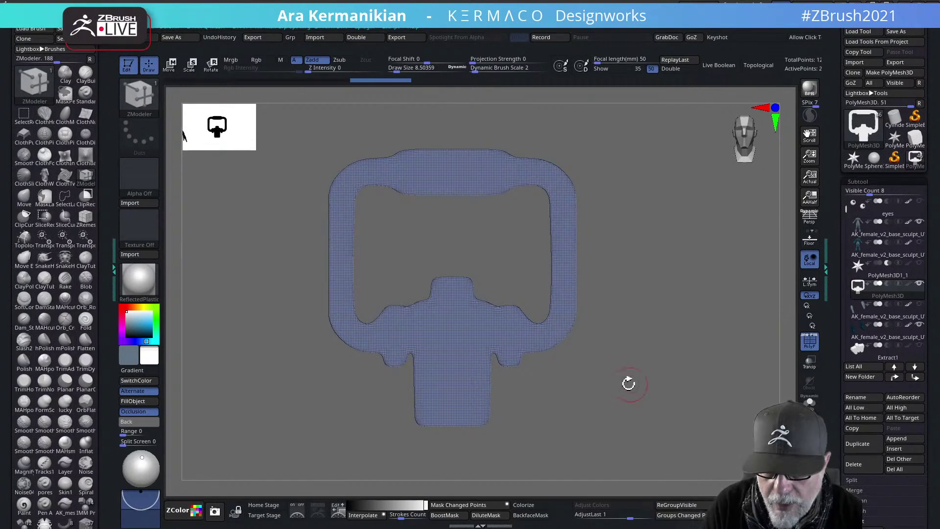
{"action": "left_click_drag", "start_coordinate": [628, 383], "coordinate": [697, 372]}
Open the bracket's geometry crease settings and set the bevel width to 0.00668
{"action": "scroll", "coordinate": [857, 402], "scroll_direction": "down", "scroll_amount": 5}
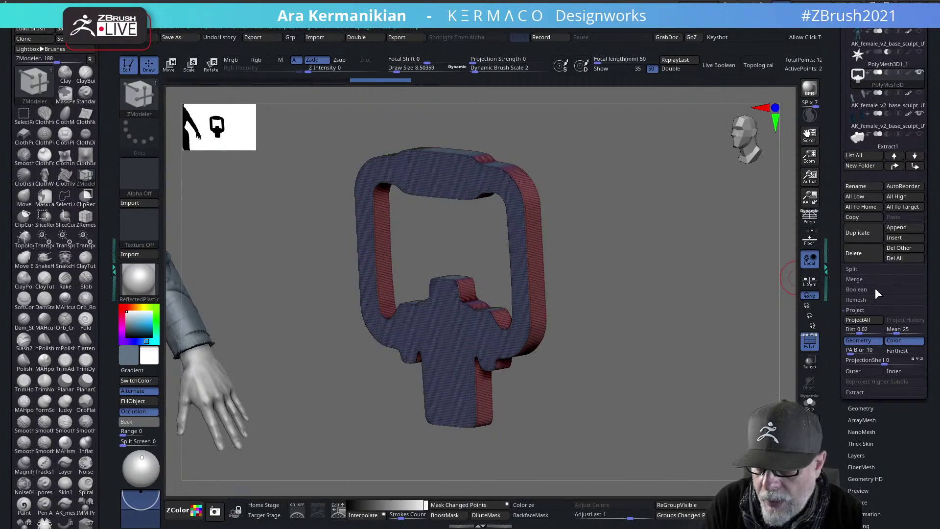
{"action": "left_click_drag", "start_coordinate": [886, 392], "coordinate": [886, 390]}
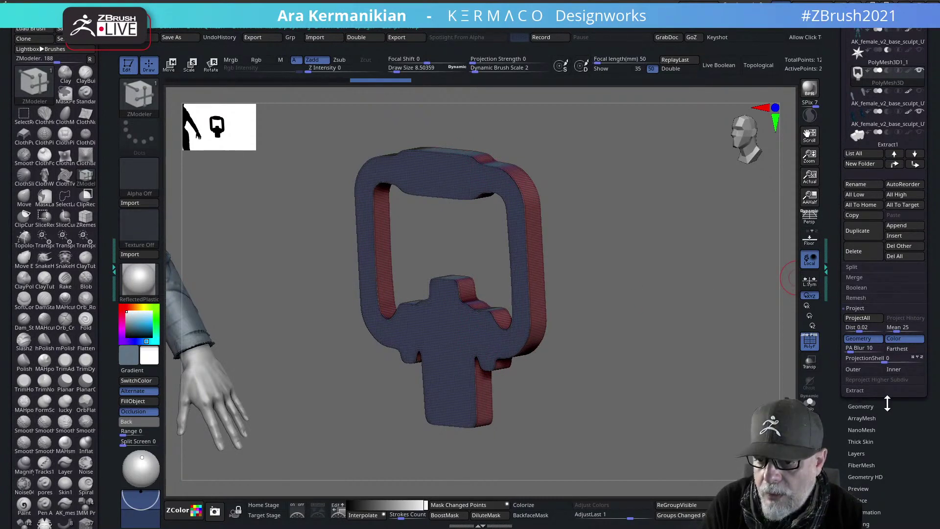
{"action": "left_click", "coordinate": [887, 406]}
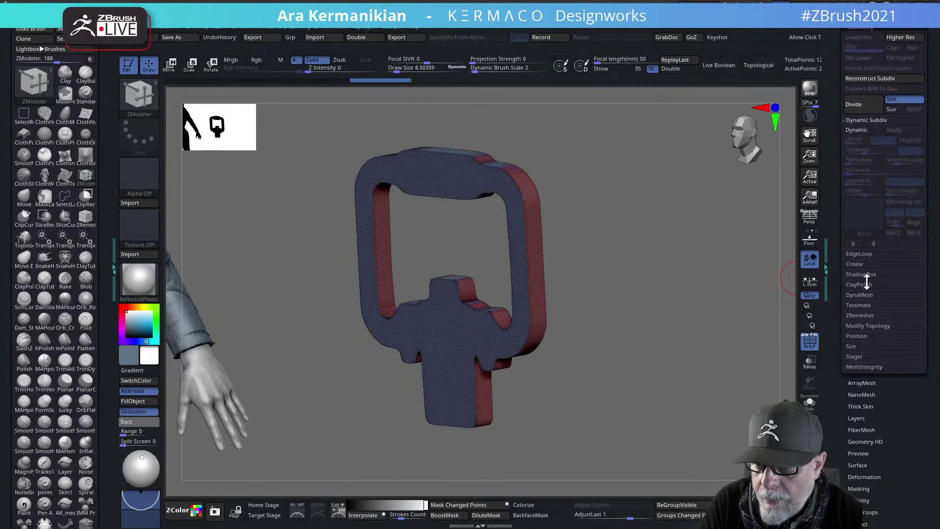
{"action": "left_click", "coordinate": [854, 264]}
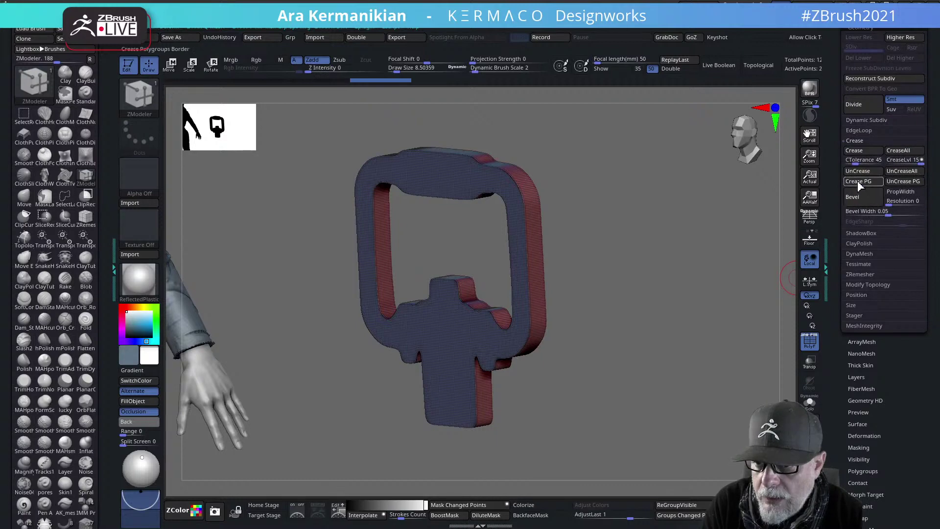
{"action": "left_click_drag", "start_coordinate": [890, 212], "coordinate": [870, 214]}
{"action": "left_click_drag", "start_coordinate": [770, 266], "coordinate": [722, 273]}
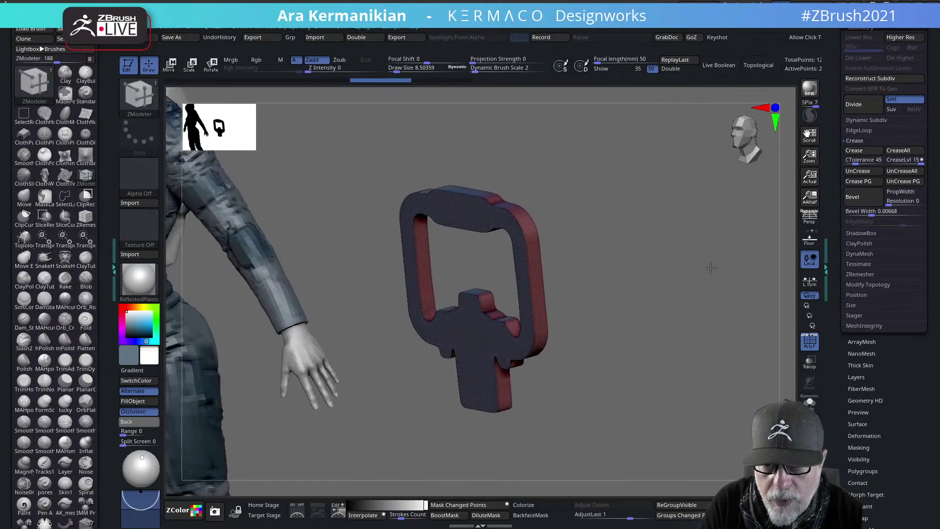
Preview the bracket with Dynamic Subdiv, always accepting its auto-activation, and turn the subdivision preview off again
{"action": "key", "text": "d"}
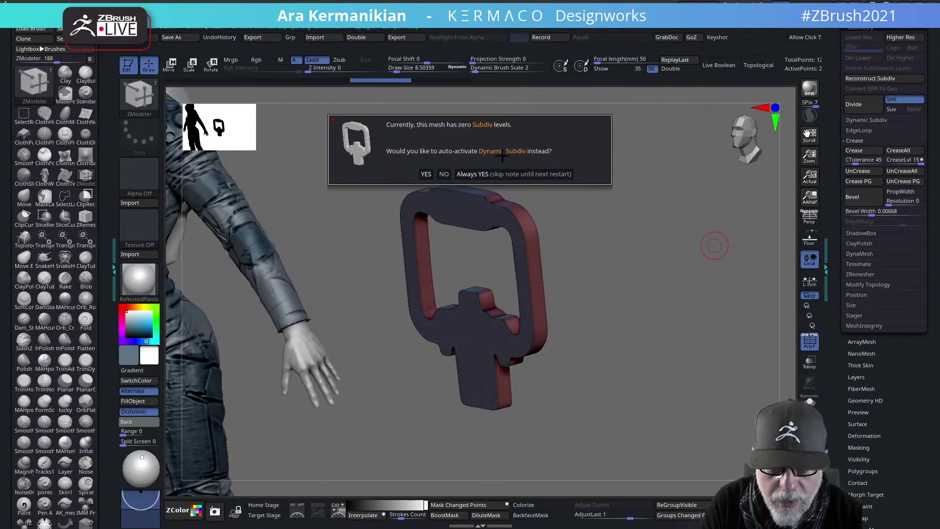
{"action": "left_click", "coordinate": [504, 174]}
{"action": "left_click_drag", "start_coordinate": [637, 284], "coordinate": [646, 310], "text": "alt"}
{"action": "key", "text": "shift+d"}
{"action": "left_click_drag", "start_coordinate": [667, 247], "coordinate": [580, 209], "text": "alt"}
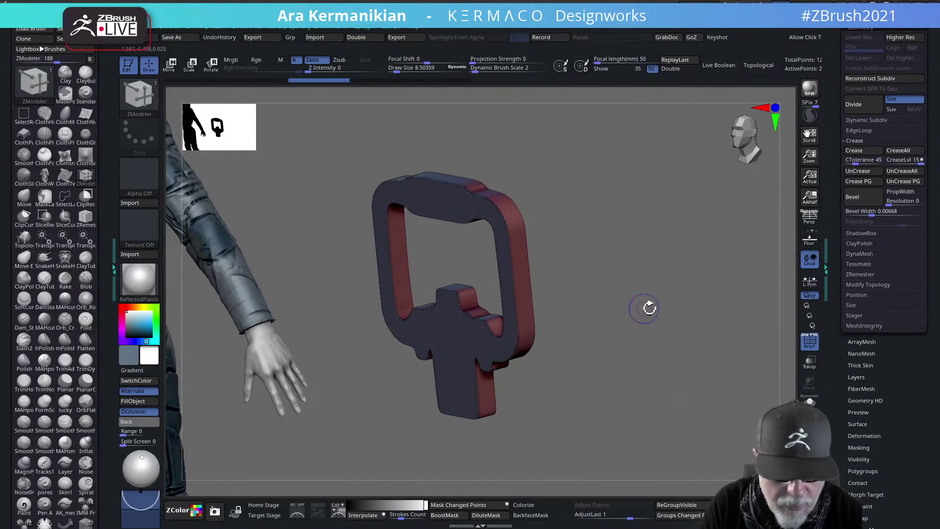
Try to remesh the bracket with ZRemesher at half the polygon count, and undo the remesh
{"action": "left_click_drag", "start_coordinate": [649, 307], "coordinate": [696, 289], "text": "shift"}
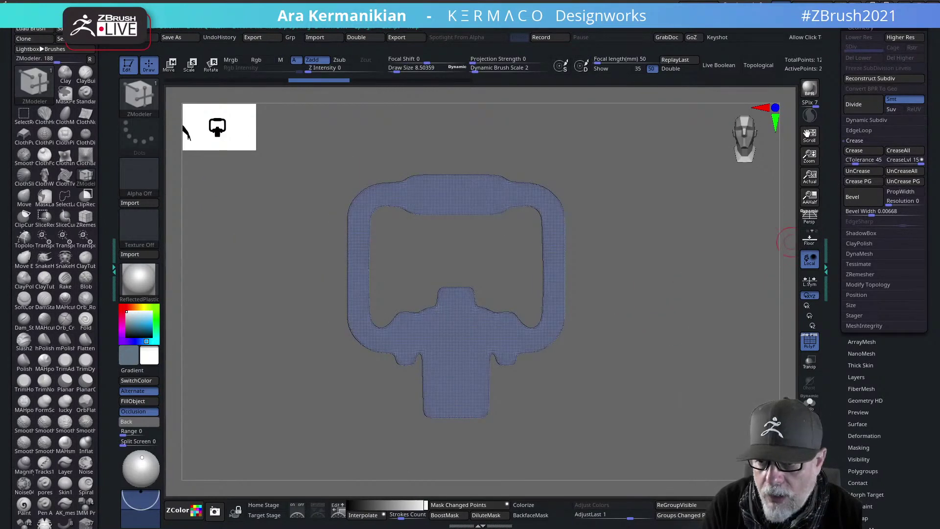
{"action": "scroll", "coordinate": [838, 253], "scroll_direction": "up", "scroll_amount": 1}
{"action": "left_click", "coordinate": [860, 295]}
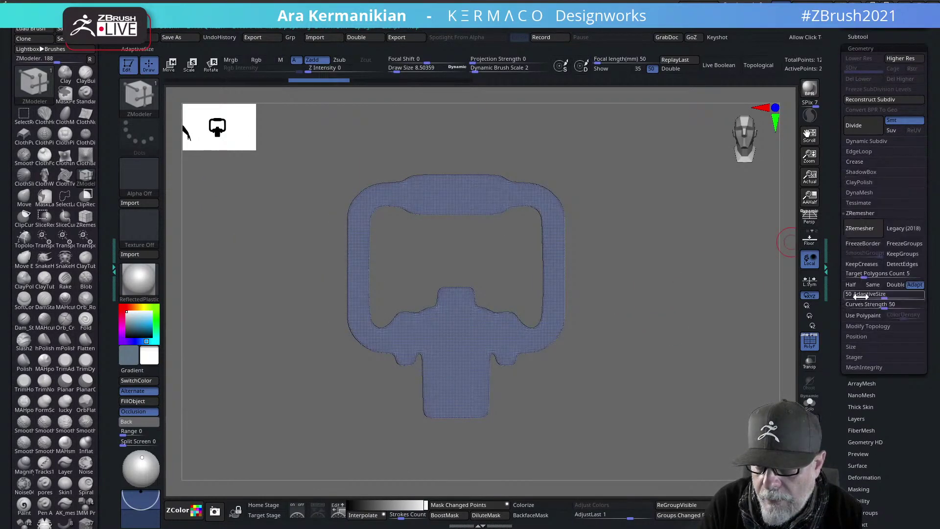
{"action": "left_click", "coordinate": [851, 284]}
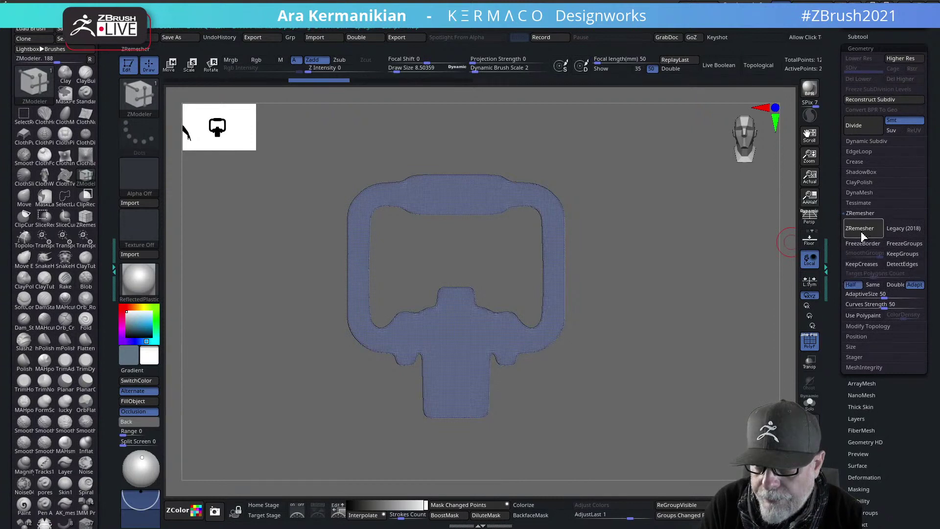
{"action": "left_click", "coordinate": [858, 229]}
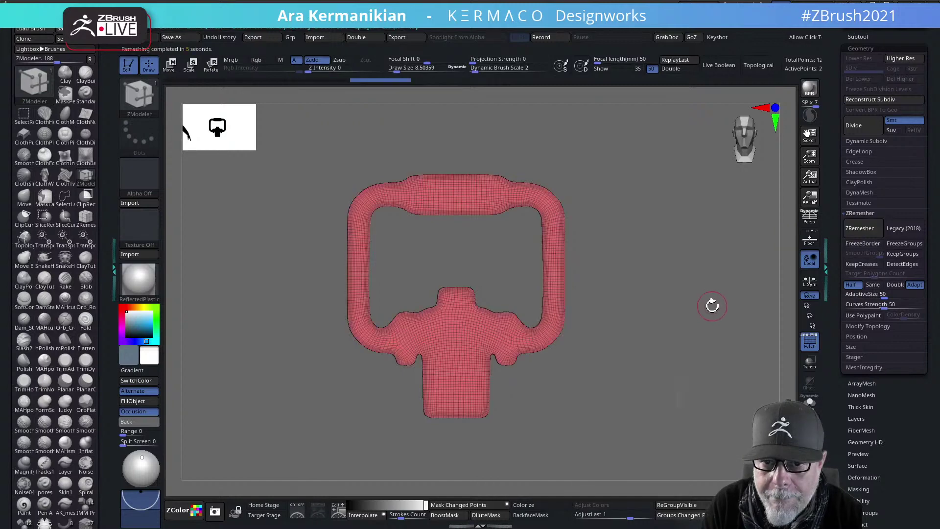
{"action": "left_click_drag", "start_coordinate": [668, 310], "coordinate": [932, 249]}
{"action": "key", "text": "ctrl+z"}
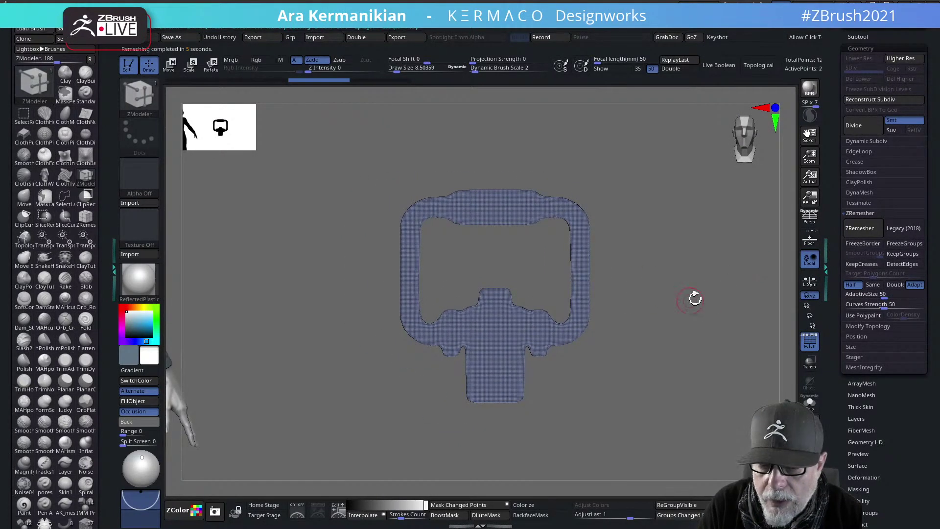
Move the bracket onto the world axis with the gizmo's Mesh To Axis and isolate it in Solo mode
{"action": "key", "text": "w"}
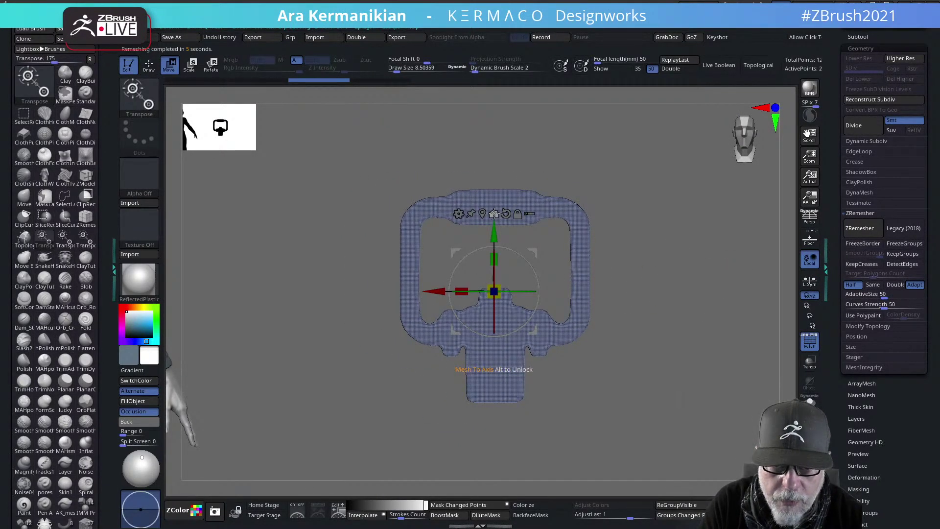
{"action": "left_click", "coordinate": [494, 214]}
{"action": "left_click_drag", "start_coordinate": [636, 304], "coordinate": [779, 209], "text": "alt"}
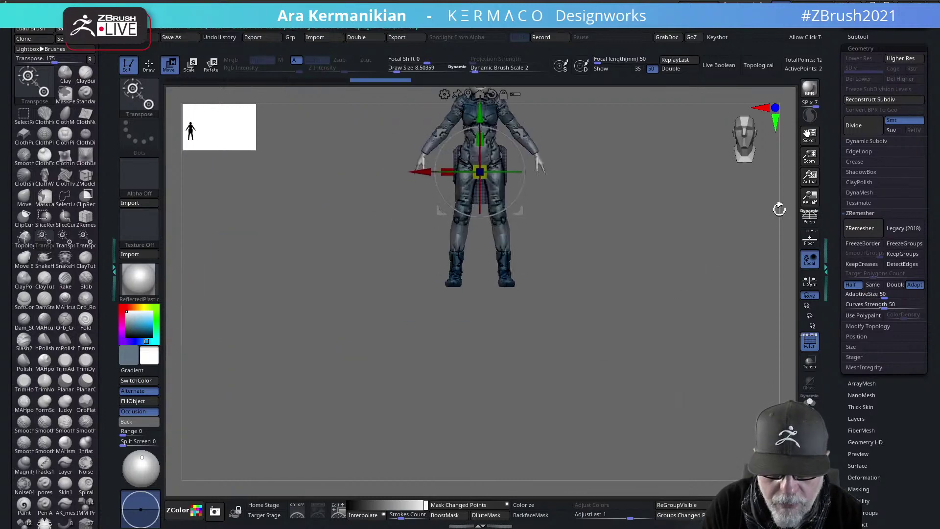
{"action": "left_click_drag", "start_coordinate": [610, 350], "coordinate": [835, 319], "text": "alt"}
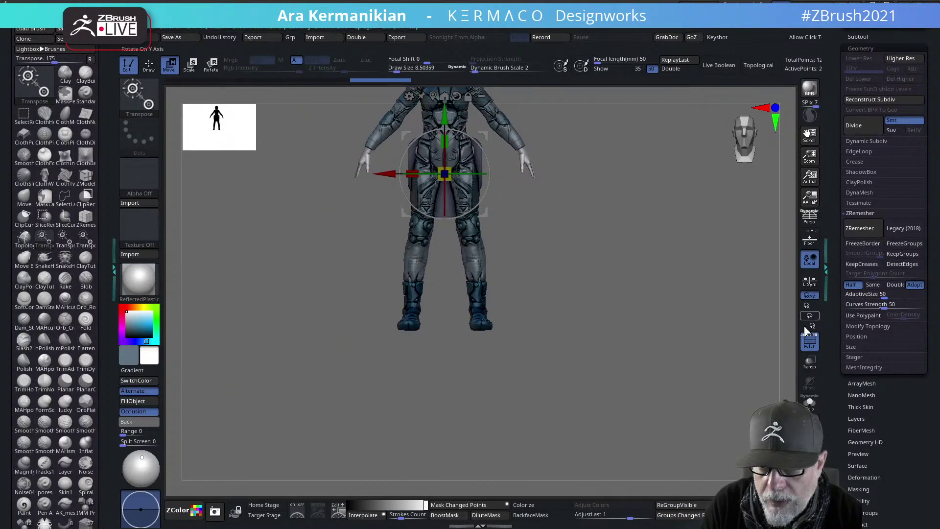
{"action": "left_click", "coordinate": [809, 403]}
{"action": "left_click_drag", "start_coordinate": [566, 311], "coordinate": [637, 323], "text": "alt"}
{"action": "left_click_drag", "start_coordinate": [670, 325], "coordinate": [650, 287]}
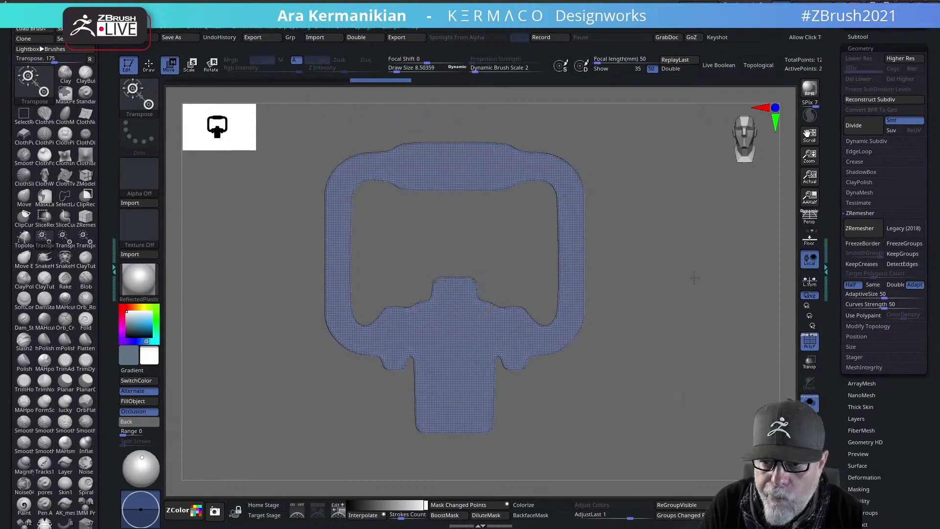
Rebuild the bracket with DynaMesh at resolution 64 and switch DynaMesh mode off
{"action": "left_click_drag", "start_coordinate": [690, 274], "coordinate": [681, 333]}
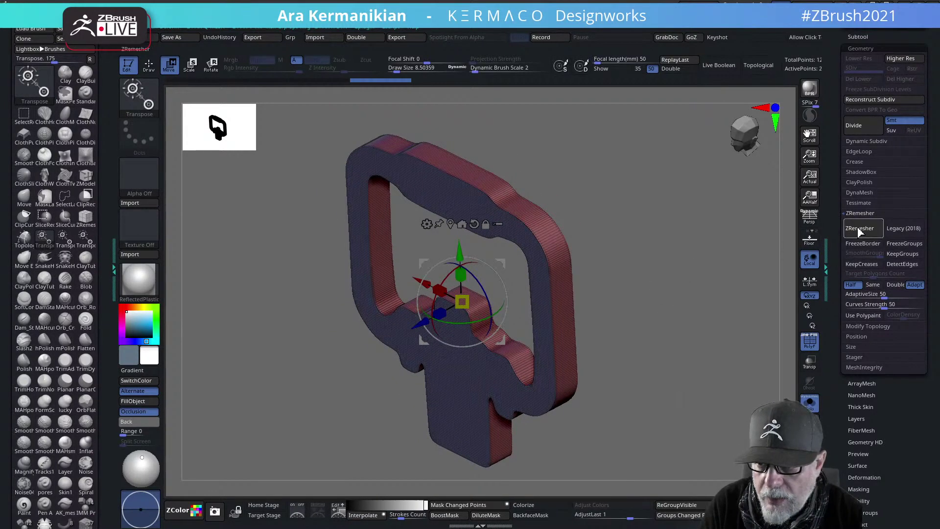
{"action": "left_click", "coordinate": [855, 194]}
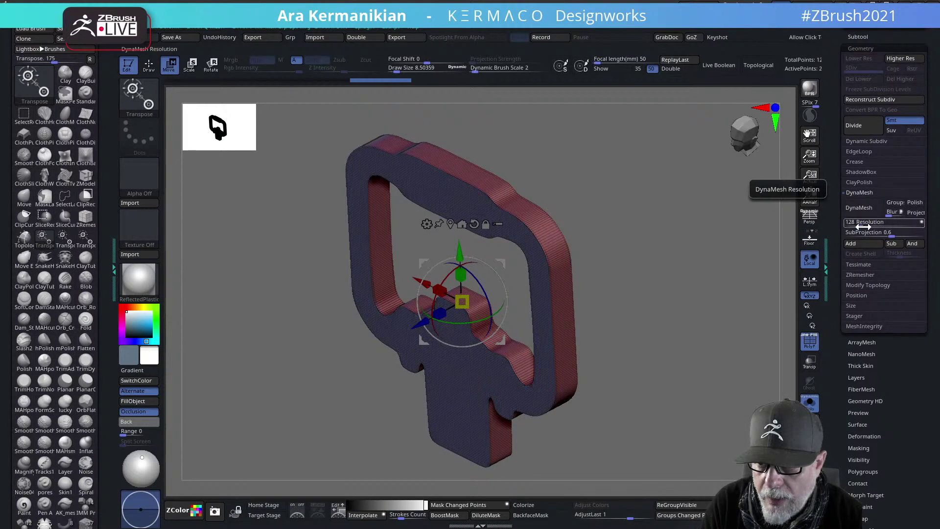
{"action": "left_click", "coordinate": [859, 208]}
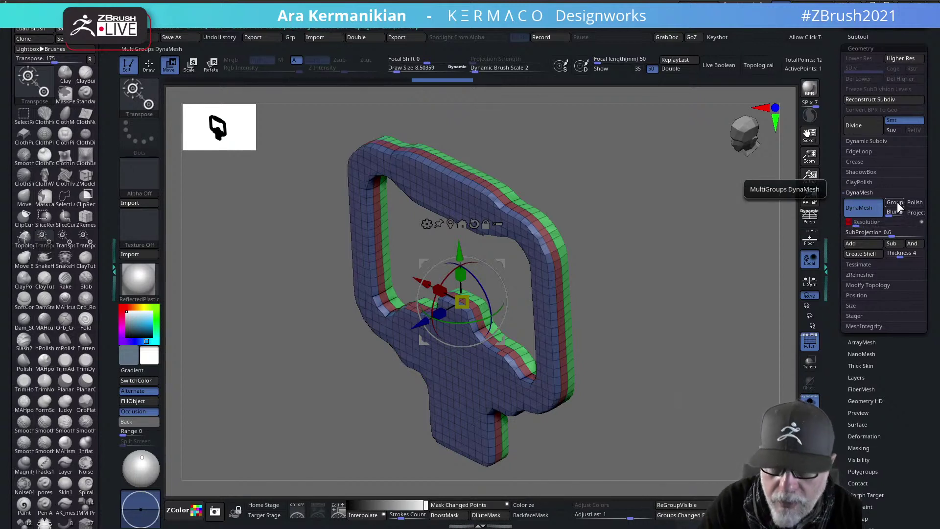
{"action": "left_click", "coordinate": [863, 208]}
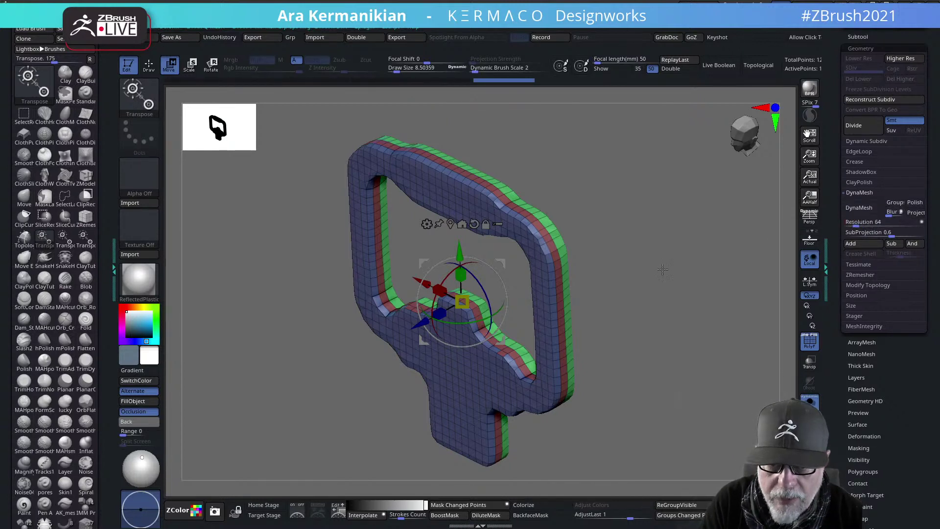
{"action": "key", "text": "ctrl+shift+z"}
{"action": "key", "text": "ctrl+shift+z"}
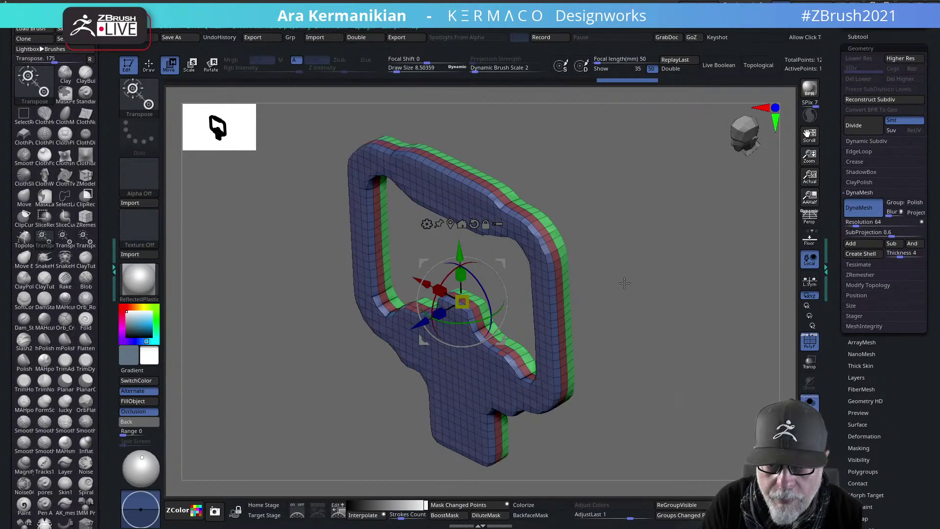
{"action": "left_click_drag", "start_coordinate": [624, 283], "coordinate": [687, 287]}
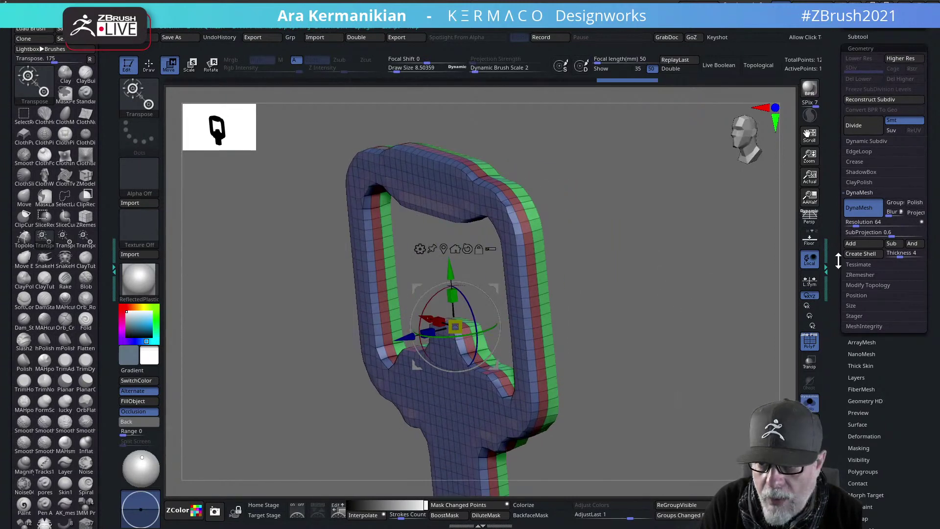
{"action": "left_click", "coordinate": [874, 209]}
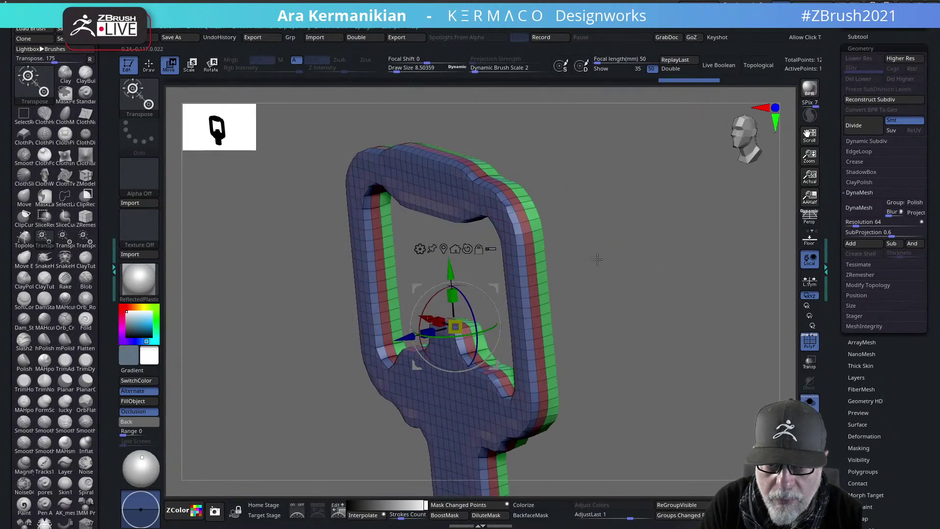
Remesh the bracket with ZRemesher at the same polygon count with KeepGroups on, redoing it with SmoothGroups lowered to near zero
{"action": "left_click", "coordinate": [860, 275]}
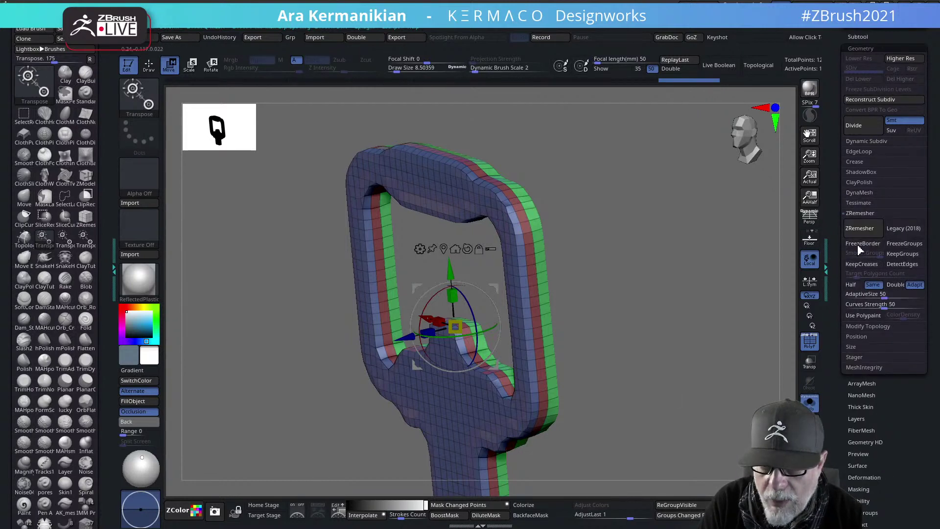
{"action": "left_click", "coordinate": [902, 252]}
{"action": "left_click", "coordinate": [860, 228]}
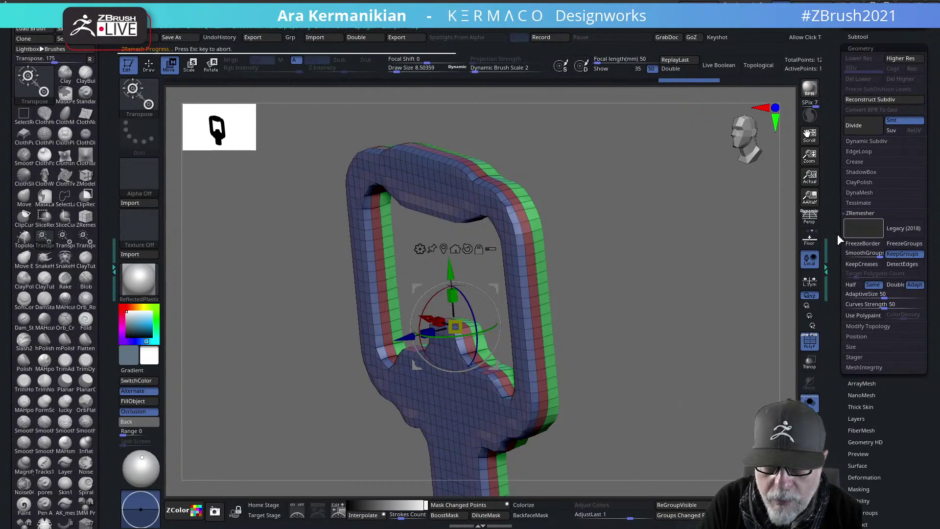
{"action": "left_click_drag", "start_coordinate": [692, 277], "coordinate": [734, 286]}
{"action": "key", "text": "ctrl+z"}
{"action": "key", "text": "ctrl+z"}
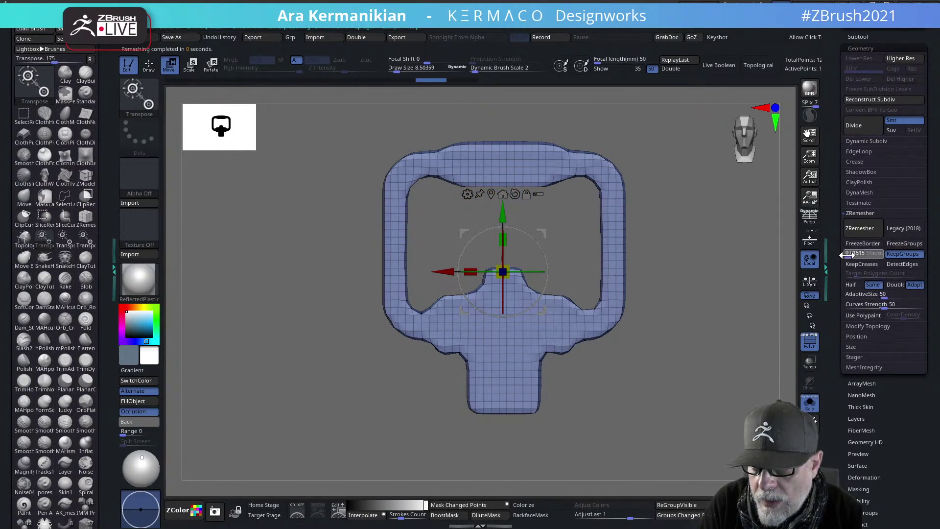
{"action": "left_click", "coordinate": [859, 229]}
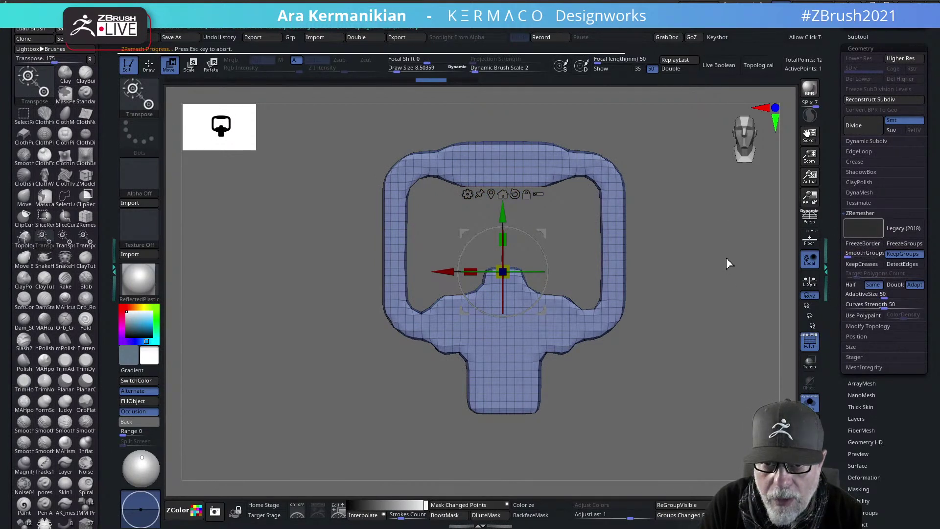
{"action": "left_click_drag", "start_coordinate": [724, 254], "coordinate": [793, 313]}
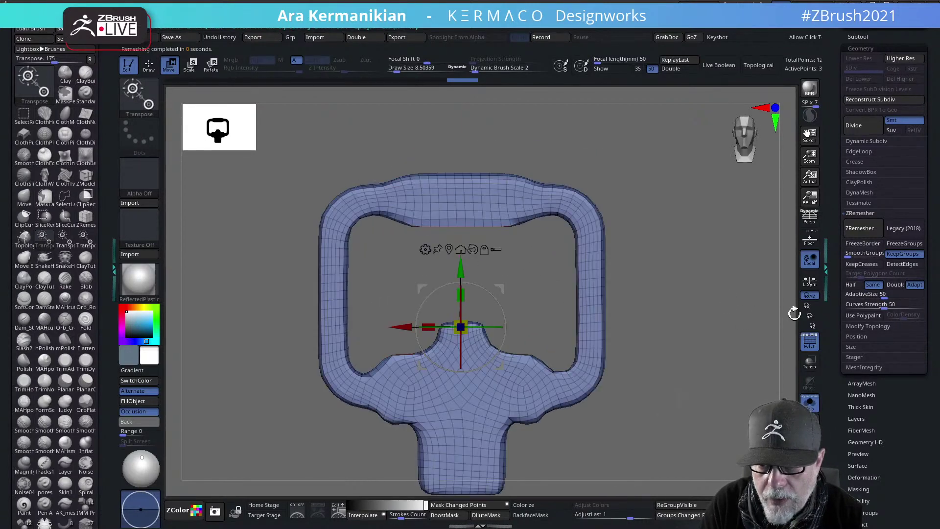
Hide the polyframe, switch to the Move brush and raise its draw size to about 17
{"action": "left_click", "coordinate": [808, 340]}
{"action": "key", "text": "q"}
{"action": "key", "text": "b"}
{"action": "key", "text": "m"}
{"action": "key", "text": "v"}
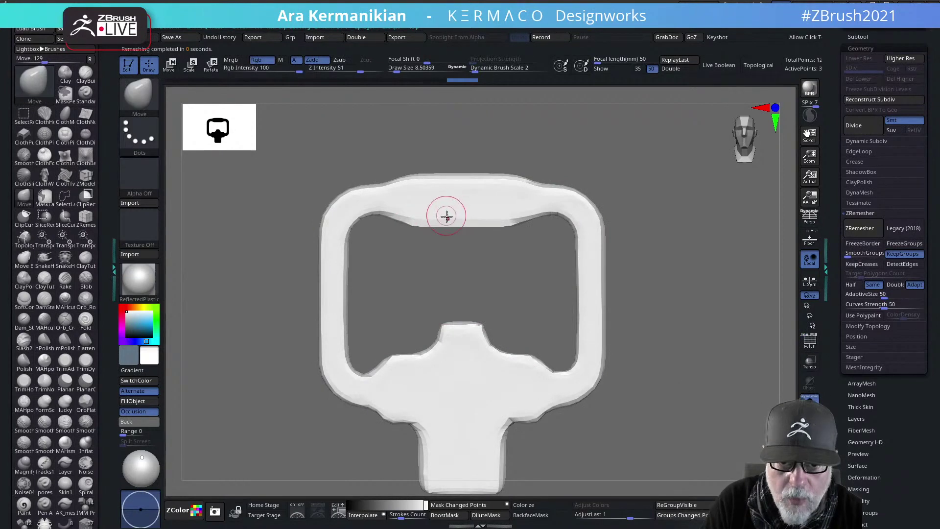
{"action": "key", "text": "s"}
{"action": "mouse_move", "coordinate": [454, 225]}
{"action": "left_mouse_down"}
{"action": "mouse_move", "coordinate": [465, 226]}
{"action": "mouse_move", "coordinate": [451, 221]}
{"action": "left_mouse_up"}
Activate symmetry for sculpting the bracket
{"action": "key", "text": "ctrl"}
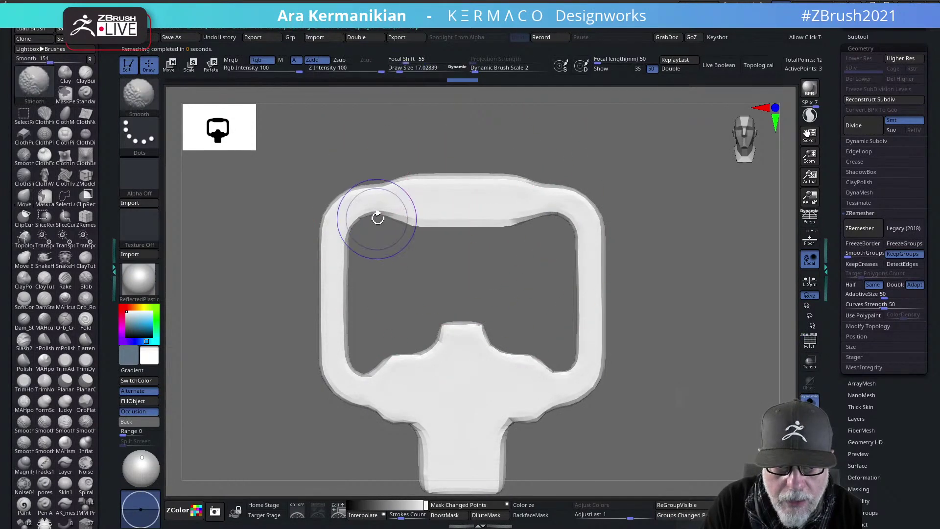
{"action": "key", "text": "ctrl"}
{"action": "key", "text": "ctrl+space"}
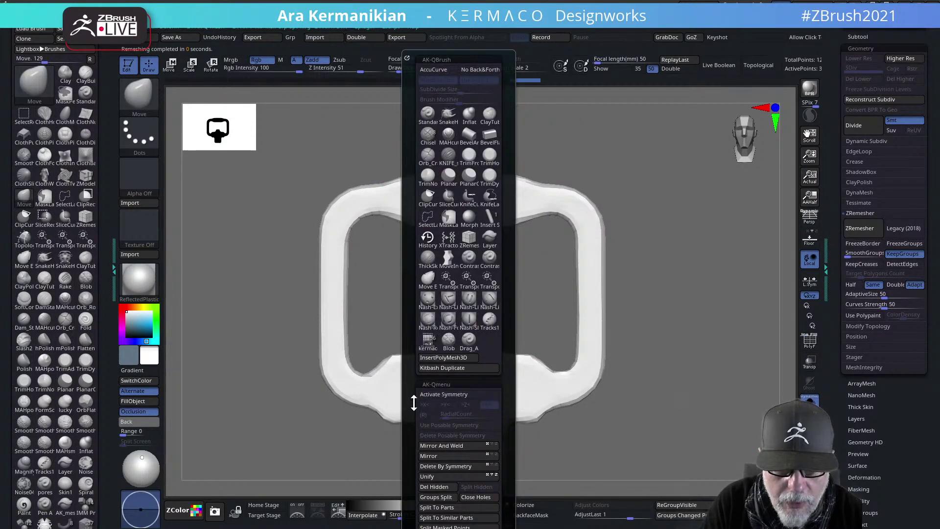
{"action": "key", "text": "ctrl"}
{"action": "key", "text": "ctrl+space"}
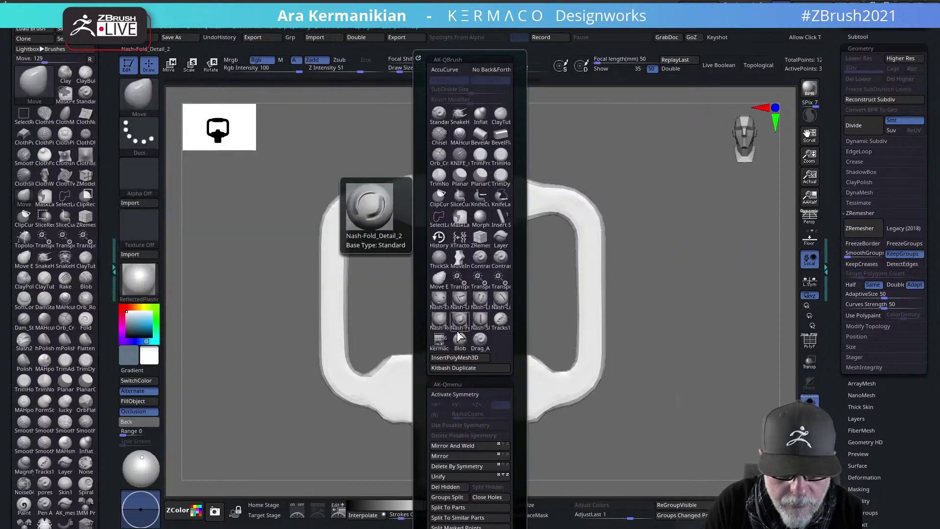
{"action": "left_click", "coordinate": [454, 394]}
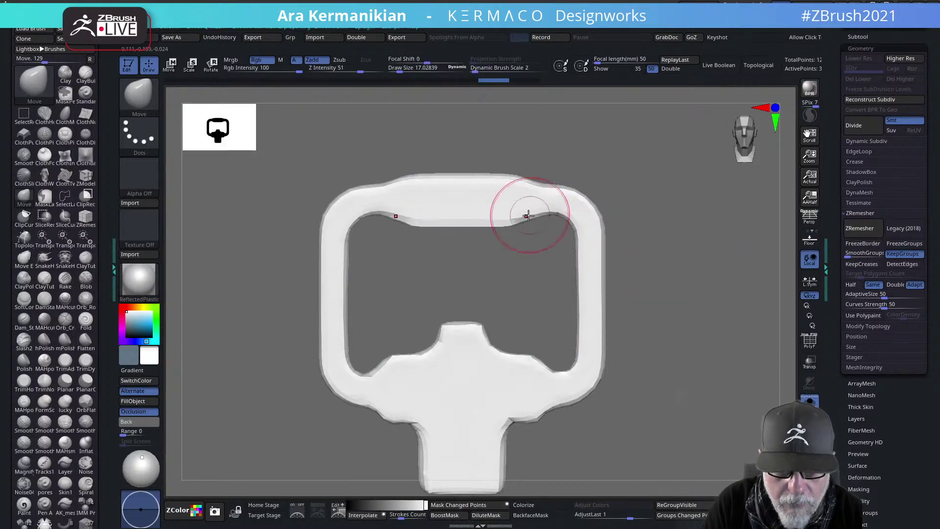
Smooth the inner and outer edge transitions of the bracket's top bar and show the polyframe from the side
{"action": "left_click_drag", "start_coordinate": [535, 212], "coordinate": [475, 228], "text": "shift"}
{"action": "left_click_drag", "start_coordinate": [516, 181], "coordinate": [549, 184], "text": "shift"}
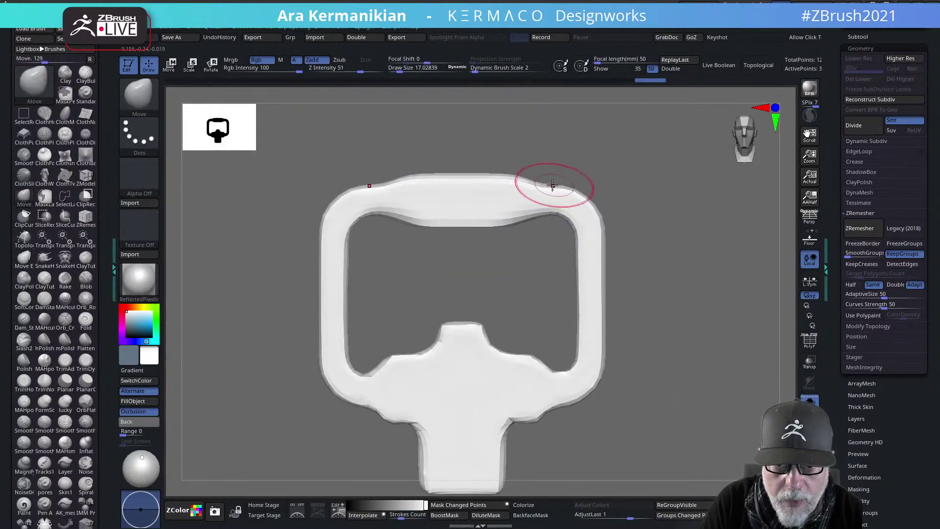
{"action": "left_click_drag", "start_coordinate": [625, 350], "coordinate": [793, 261]}
{"action": "left_click", "coordinate": [809, 343]}
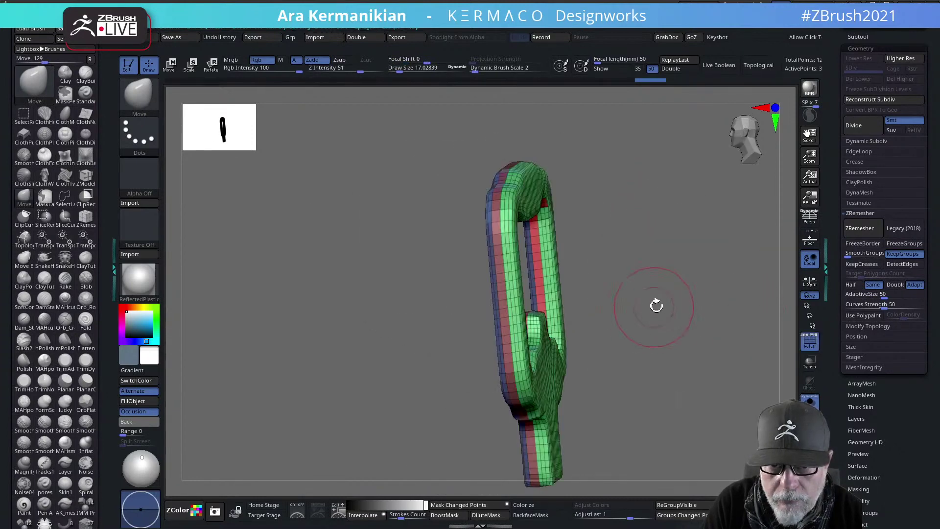
Mirror and weld the bracket across its thickness so the front and back halves match
{"action": "left_click_drag", "start_coordinate": [657, 306], "coordinate": [662, 269]}
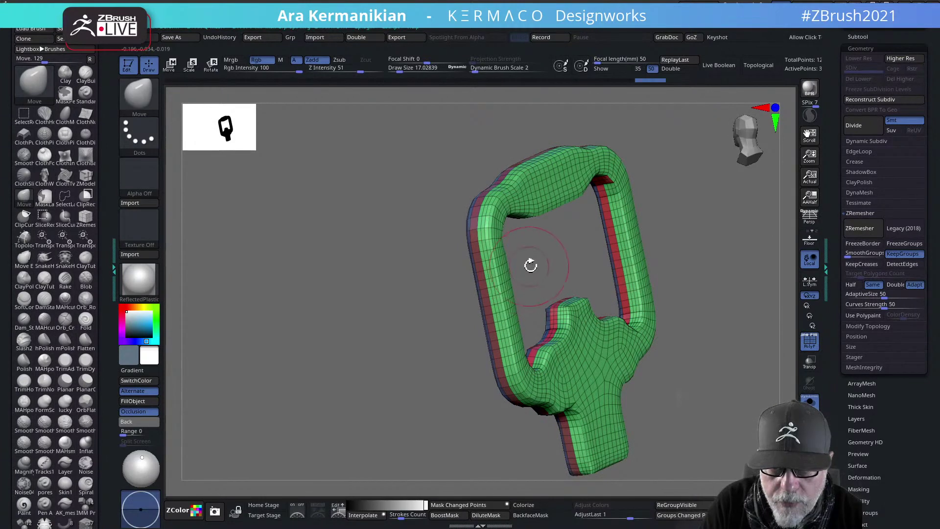
{"action": "left_click_drag", "start_coordinate": [531, 264], "coordinate": [586, 272]}
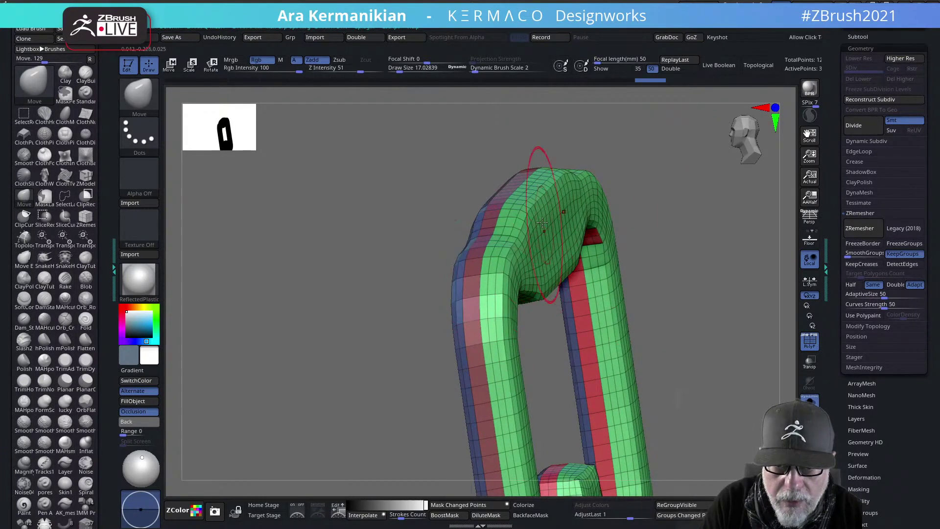
{"action": "left_click_drag", "start_coordinate": [665, 264], "coordinate": [618, 206], "text": "shift"}
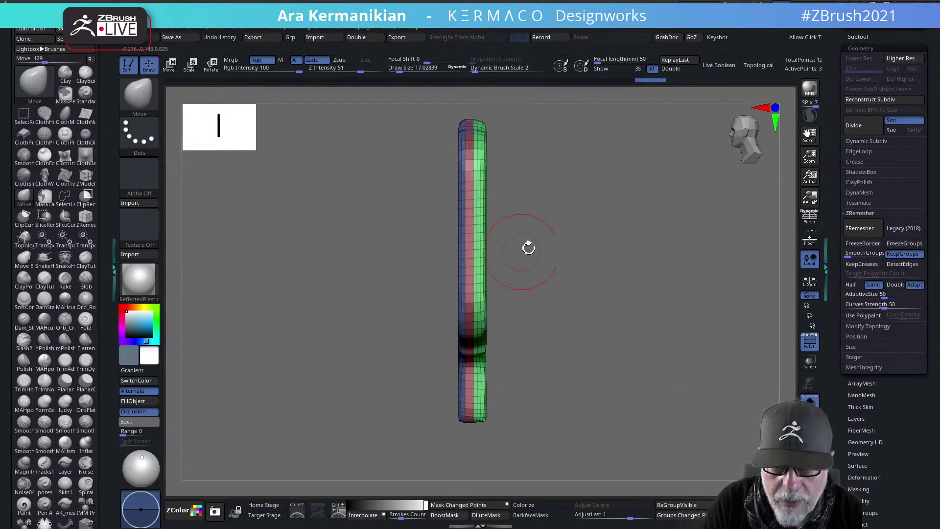
{"action": "left_click_drag", "start_coordinate": [528, 246], "coordinate": [466, 169]}
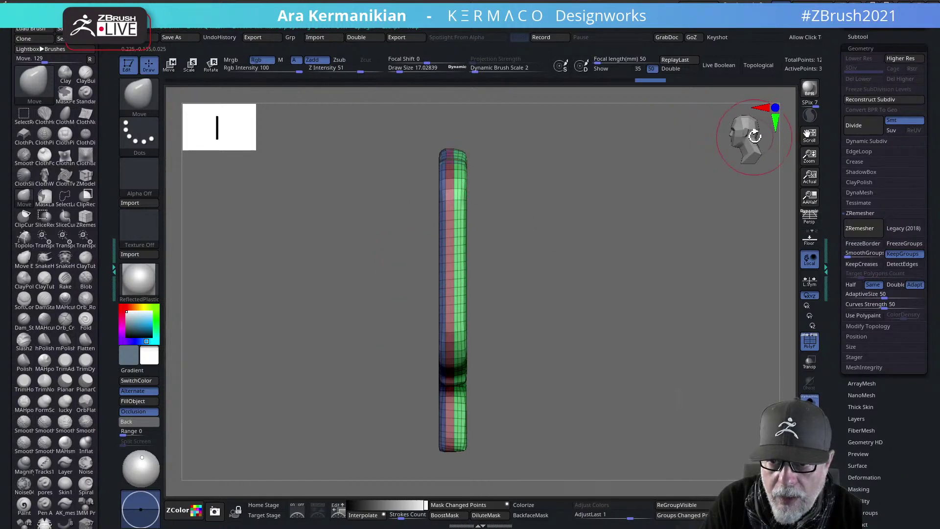
{"action": "key", "text": "space"}
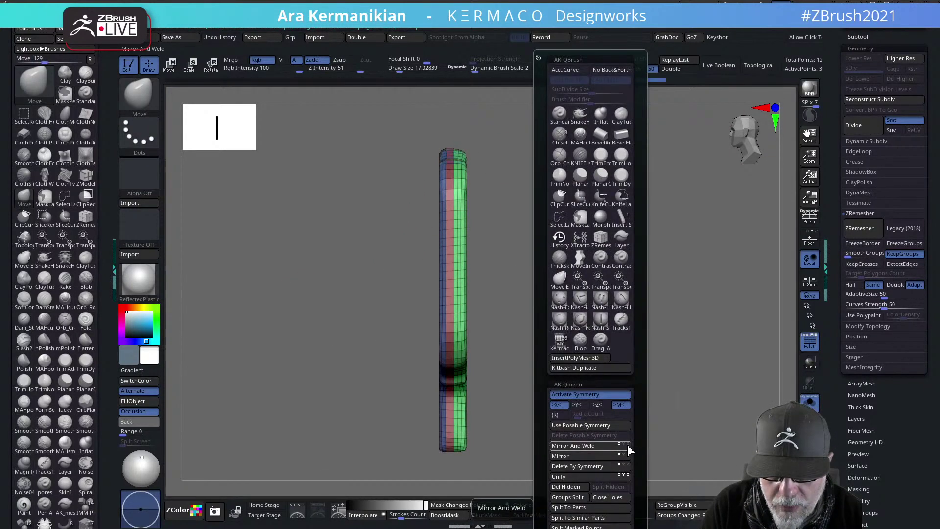
{"action": "left_click", "coordinate": [596, 447]}
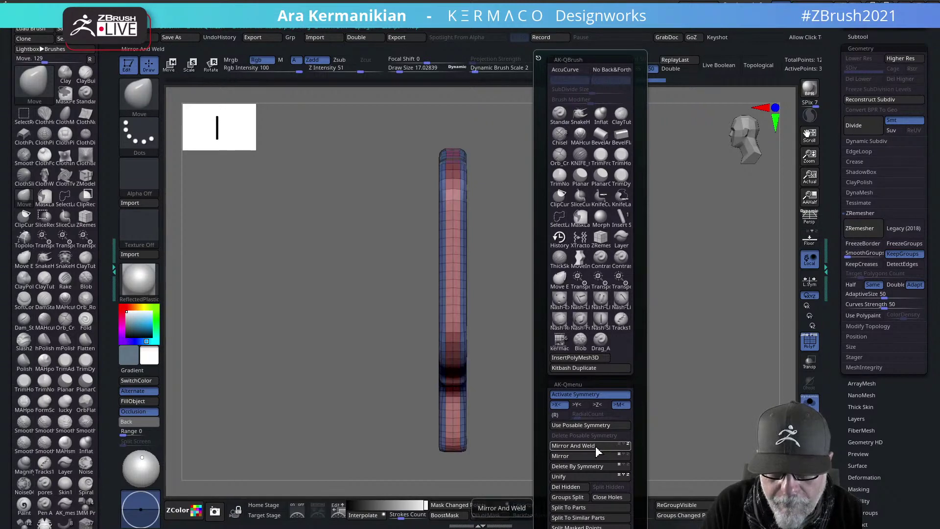
Mirror and weld the bracket along its width to make both sides symmetrical
{"action": "mouse_move", "coordinate": [550, 336]}
{"action": "left_mouse_down"}
{"action": "mouse_move", "coordinate": [587, 356]}
{"action": "mouse_move", "coordinate": [568, 339]}
{"action": "mouse_move", "coordinate": [658, 339]}
{"action": "mouse_move", "coordinate": [642, 302]}
{"action": "mouse_move", "coordinate": [564, 299]}
{"action": "mouse_move", "coordinate": [592, 272]}
{"action": "mouse_move", "coordinate": [699, 273]}
{"action": "mouse_move", "coordinate": [646, 269]}
{"action": "mouse_move", "coordinate": [692, 281]}
{"action": "mouse_move", "coordinate": [617, 296]}
{"action": "mouse_move", "coordinate": [640, 288]}
{"action": "mouse_move", "coordinate": [507, 333]}
{"action": "left_mouse_up"}
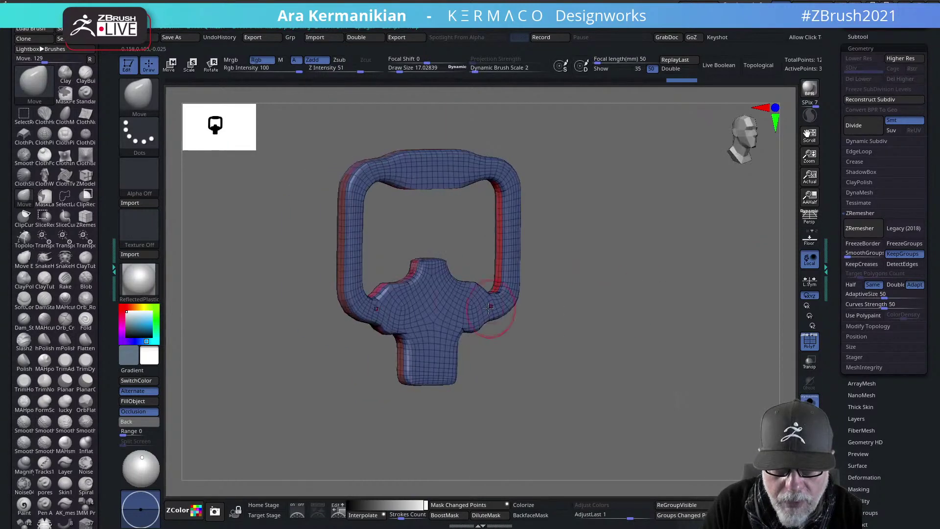
{"action": "key", "text": "shift"}
{"action": "left_click_drag", "start_coordinate": [398, 294], "coordinate": [390, 290], "text": "shift"}
{"action": "mouse_move", "coordinate": [654, 264]}
{"action": "left_mouse_down", "text": "shift"}
{"action": "mouse_move", "coordinate": [720, 282]}
{"action": "mouse_move", "coordinate": [731, 313]}
{"action": "left_mouse_up", "text": "shift"}
{"action": "left_click_drag", "start_coordinate": [508, 259], "coordinate": [505, 264], "text": "shift"}
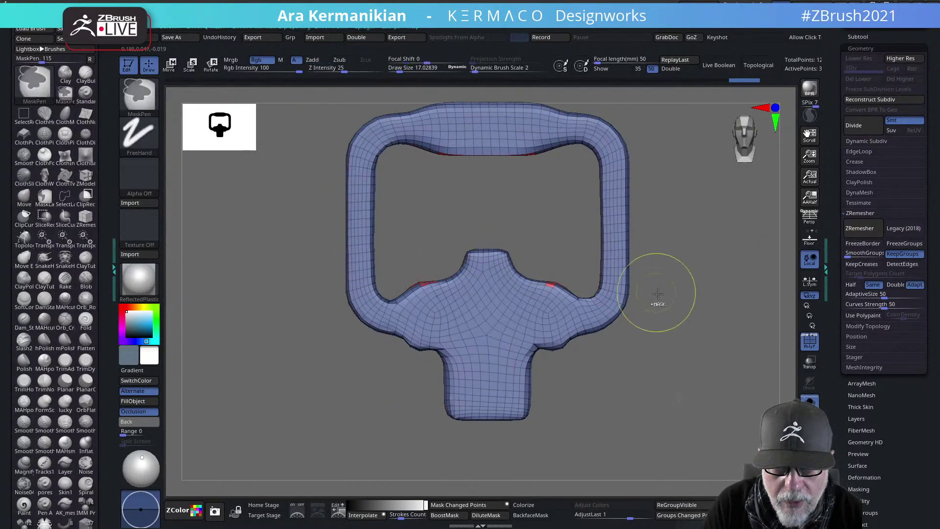
{"action": "key", "text": "space"}
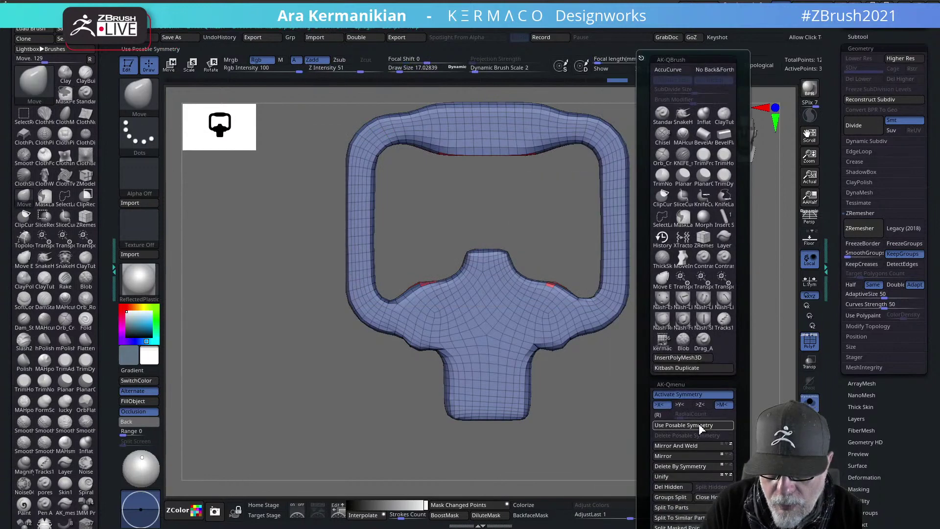
{"action": "left_click", "coordinate": [724, 448]}
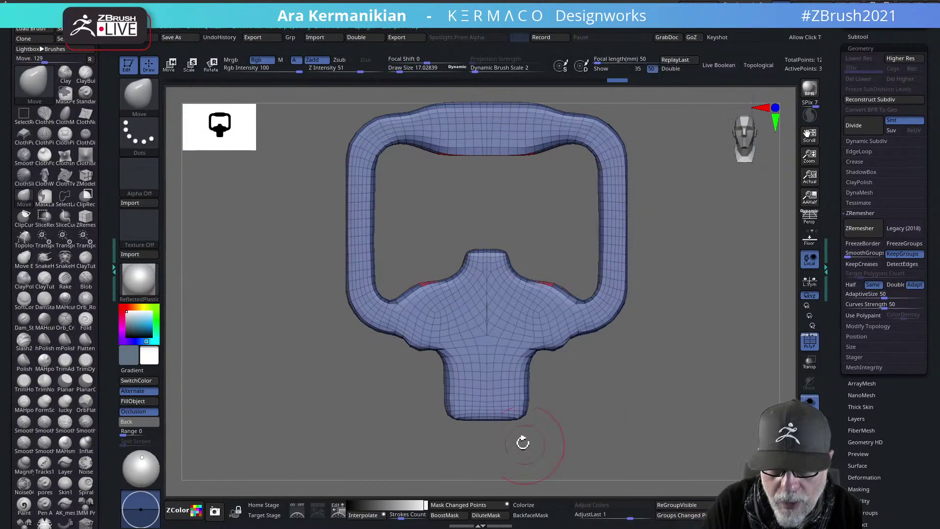
Remesh the mirrored bracket with ZRemesher at the same polygon count, keeping its polygroups
{"action": "left_click_drag", "start_coordinate": [449, 293], "coordinate": [451, 289], "text": "shift"}
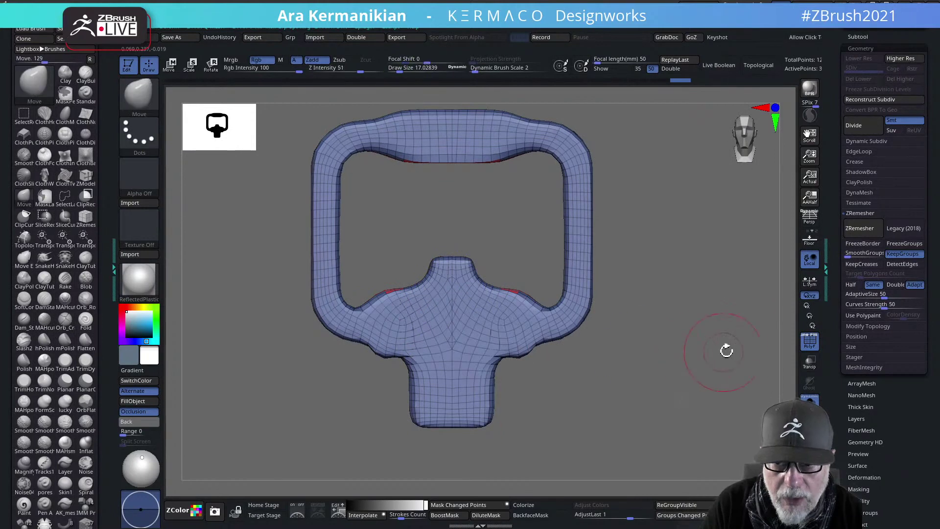
{"action": "left_click", "coordinate": [864, 232]}
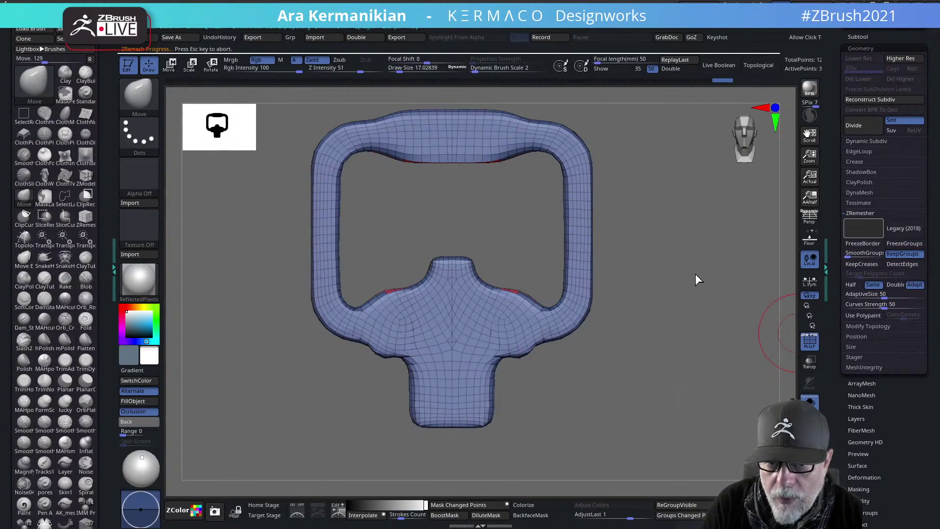
{"action": "left_click_drag", "start_coordinate": [686, 237], "coordinate": [591, 271]}
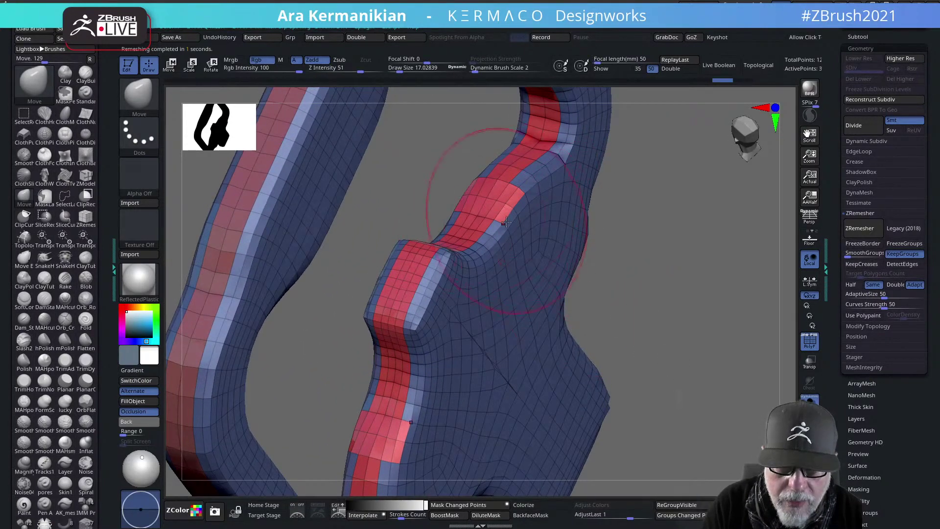
Switch to the ZModeler brush, set its polygon action to PolyGroup and regroup stray single polygons along the inner rim's edge
{"action": "key", "text": "b"}
{"action": "key", "text": "z"}
{"action": "key", "text": "m"}
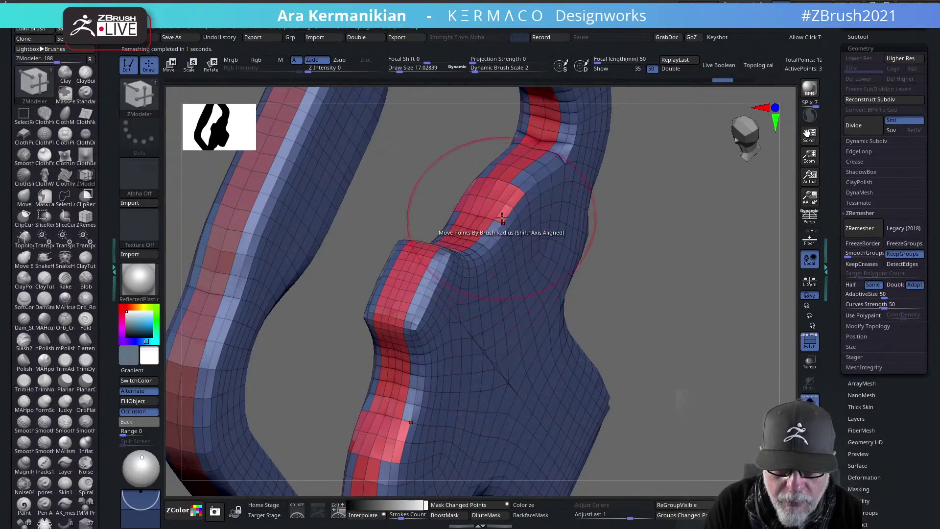
{"action": "key", "text": "space"}
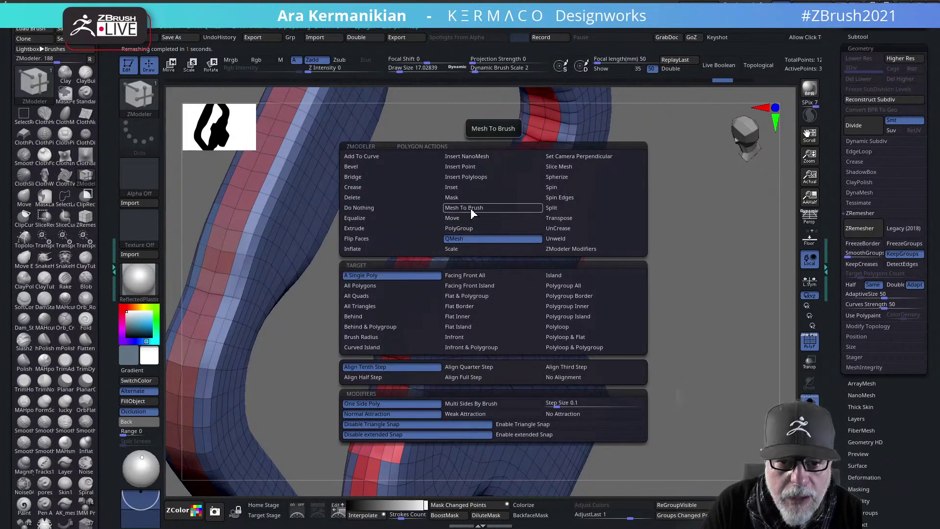
{"action": "left_click", "coordinate": [459, 228]}
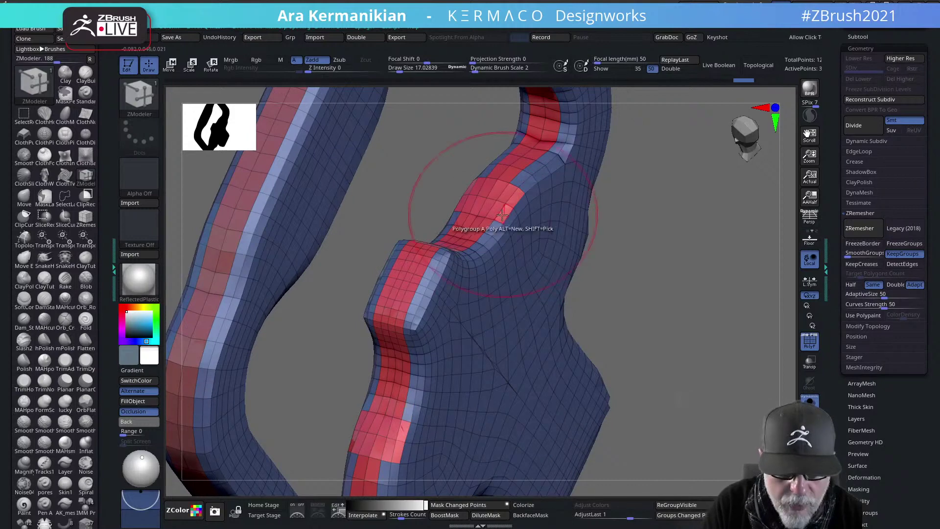
{"action": "left_click_drag", "start_coordinate": [426, 204], "coordinate": [754, 251]}
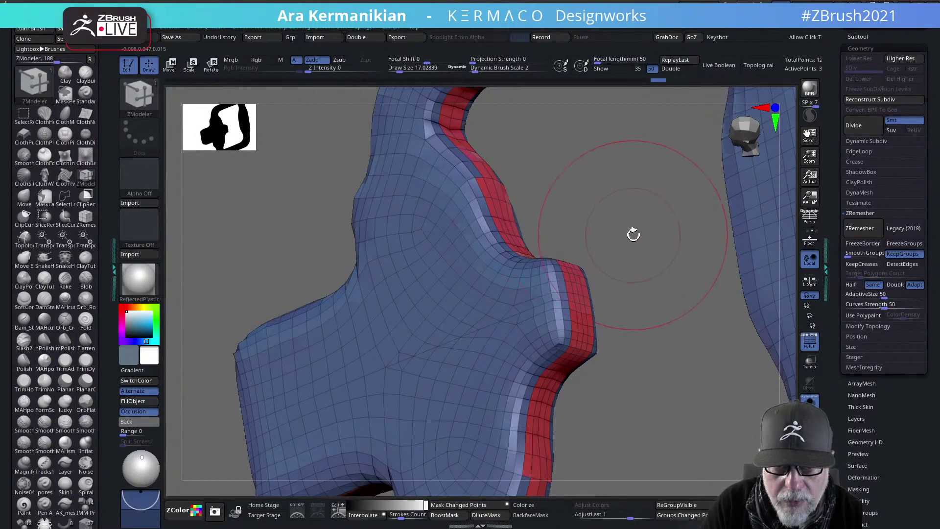
Run ZRemesher again on the regrouped bracket with KeepGroups on and the Same polygon count
{"action": "right_click_drag", "start_coordinate": [633, 234], "coordinate": [580, 231], "text": "ctrl"}
{"action": "right_click_drag", "start_coordinate": [764, 287], "coordinate": [742, 281]}
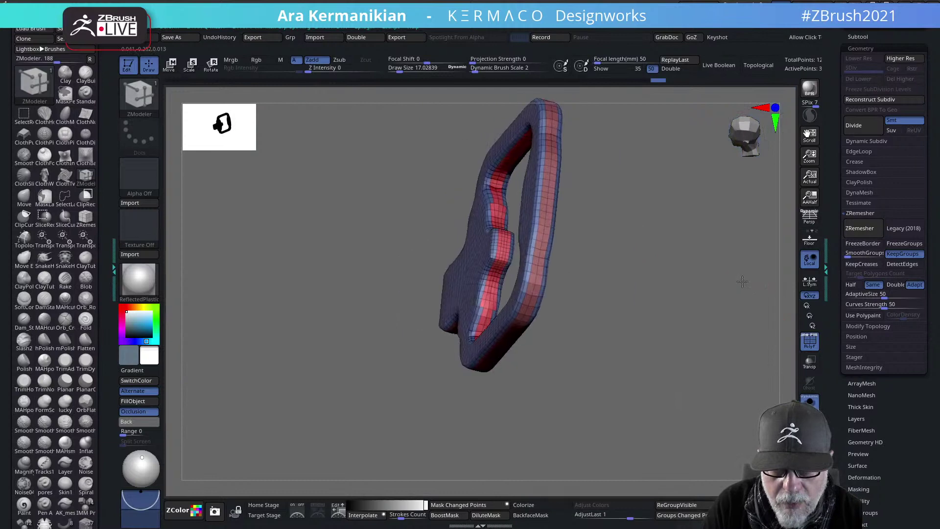
{"action": "left_click", "coordinate": [862, 229]}
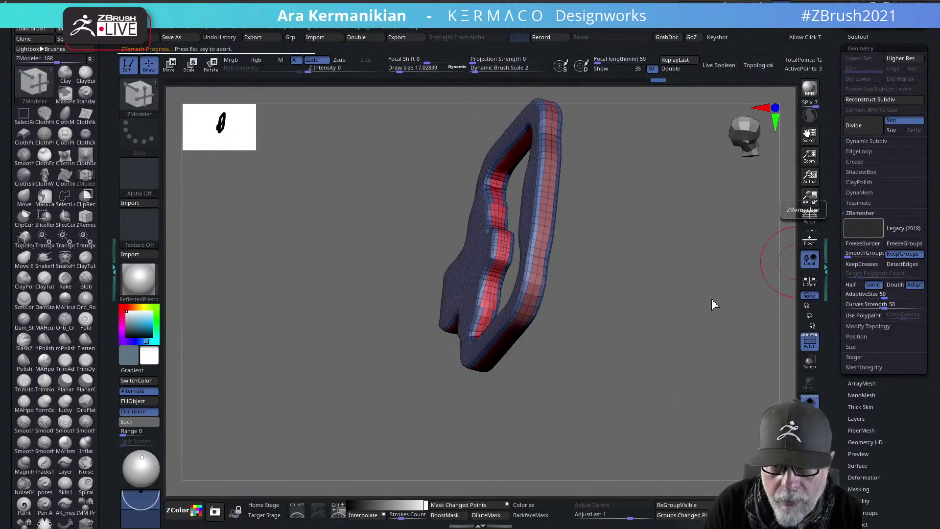
{"action": "right_click_drag", "start_coordinate": [696, 300], "coordinate": [636, 363]}
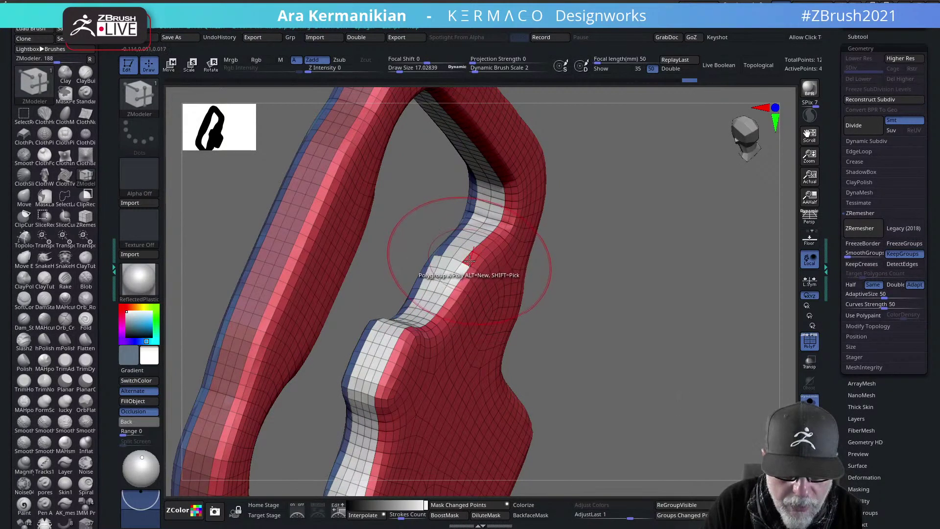
Set the ZModeler PolyGroup target to Polyloop and regroup the polygons along the bracket's inner rim
{"action": "key", "text": "space"}
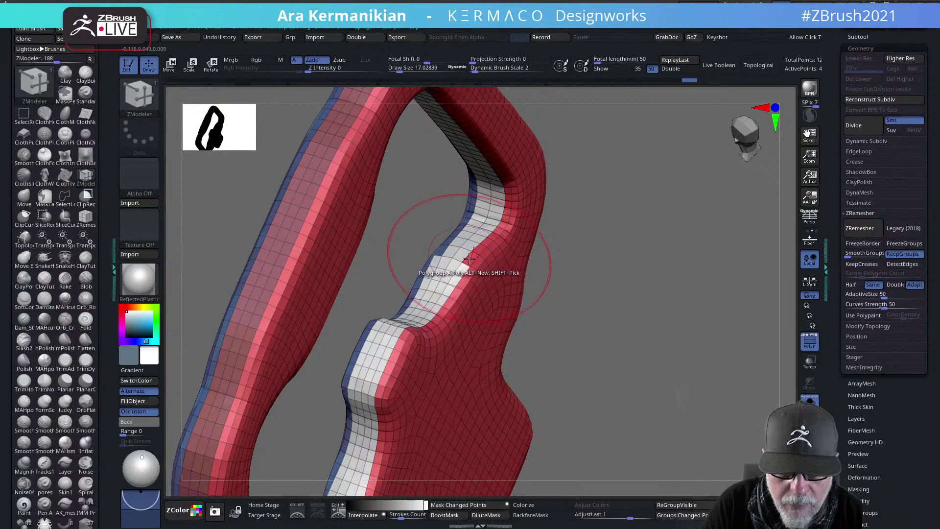
{"action": "key", "text": "space"}
{"action": "left_click", "coordinate": [467, 259]}
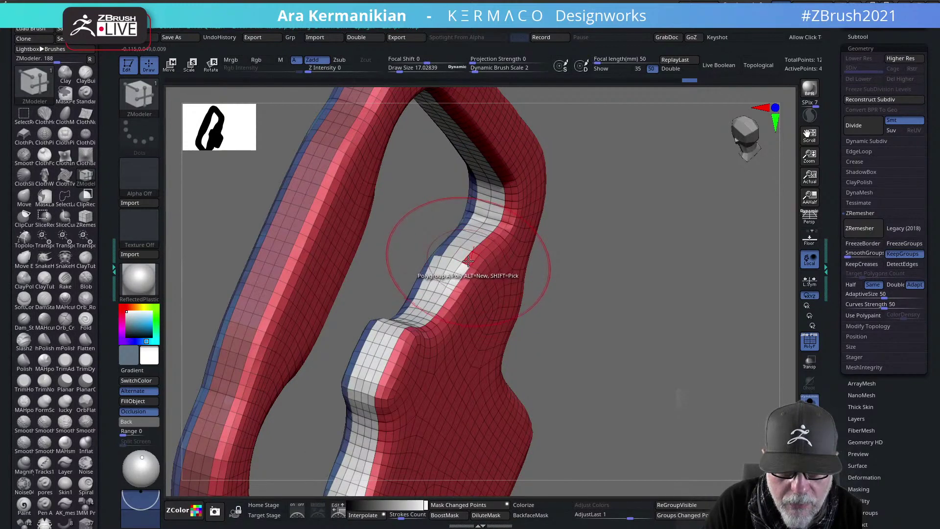
{"action": "key", "text": "space"}
{"action": "left_click", "coordinate": [552, 319]}
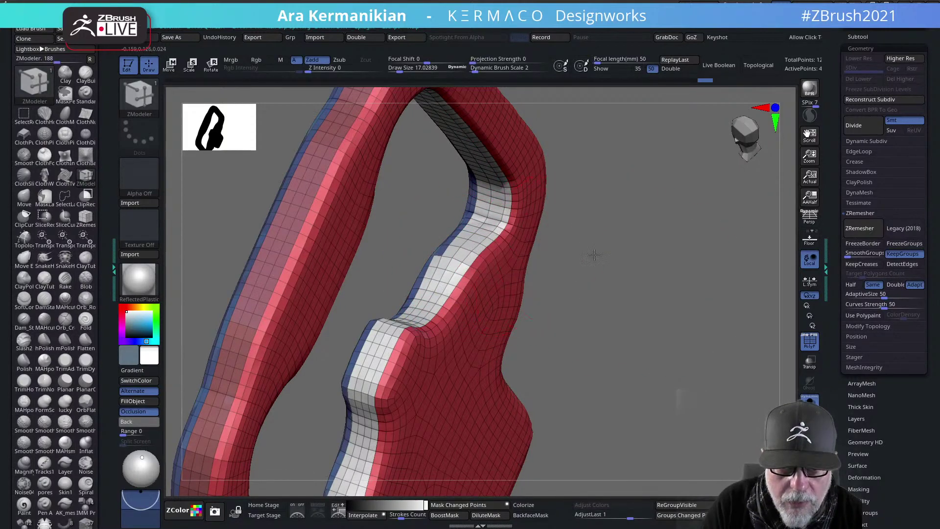
Reduce the draw size to about 3.2 and assign the three central polyloops of the outer side wall to the inner rim's polygroup
{"action": "left_click_drag", "start_coordinate": [595, 256], "coordinate": [446, 240]}
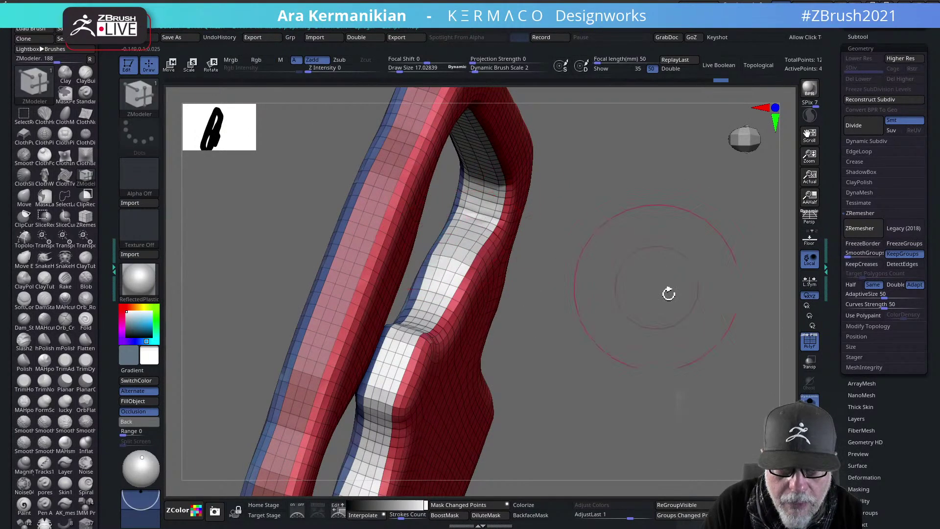
{"action": "left_click_drag", "start_coordinate": [669, 294], "coordinate": [589, 249], "text": "alt"}
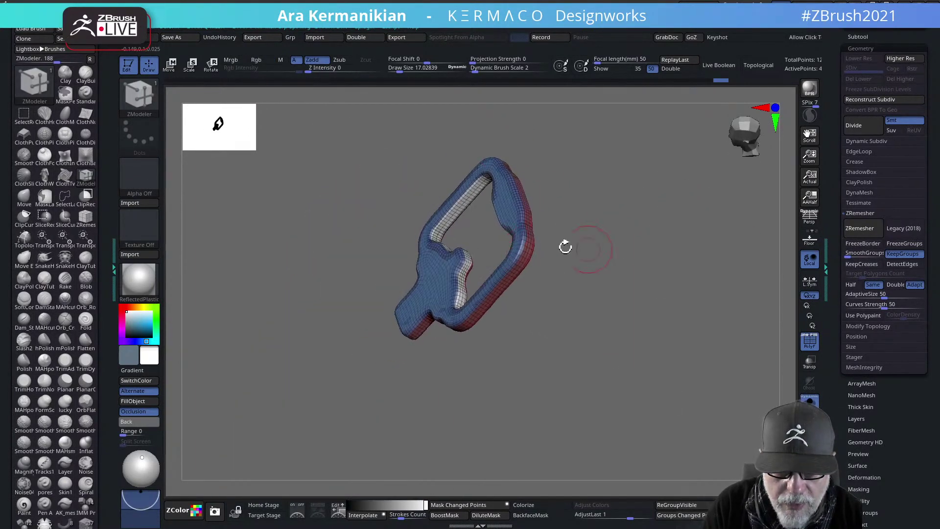
{"action": "mouse_move", "coordinate": [646, 293]}
{"action": "left_mouse_down"}
{"action": "mouse_move", "coordinate": [608, 260]}
{"action": "mouse_move", "coordinate": [663, 280]}
{"action": "mouse_move", "coordinate": [660, 362]}
{"action": "left_mouse_up"}
{"action": "left_click_drag", "start_coordinate": [552, 284], "coordinate": [435, 283]}
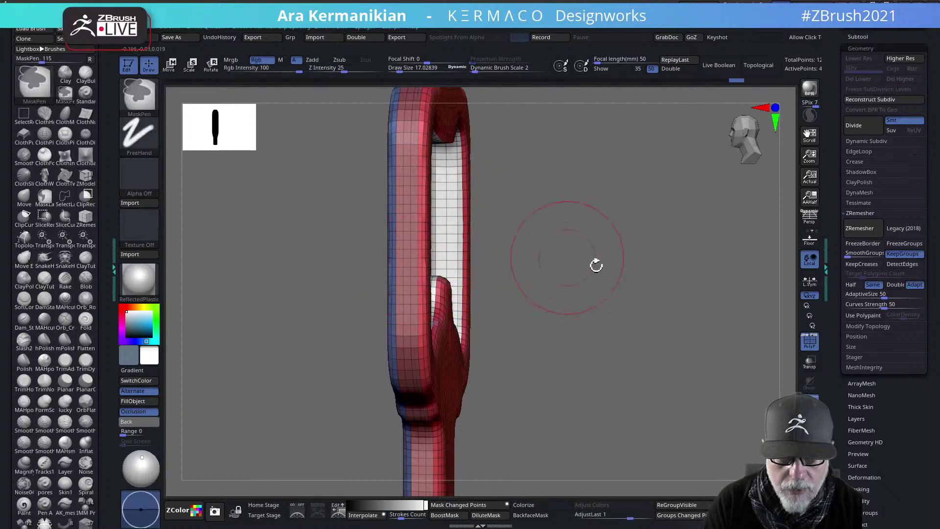
{"action": "mouse_move", "coordinate": [596, 265]}
{"action": "left_mouse_down"}
{"action": "mouse_move", "coordinate": [607, 268]}
{"action": "mouse_move", "coordinate": [551, 243]}
{"action": "mouse_move", "coordinate": [570, 244]}
{"action": "mouse_move", "coordinate": [562, 267]}
{"action": "left_mouse_up"}
{"action": "key", "text": "f"}
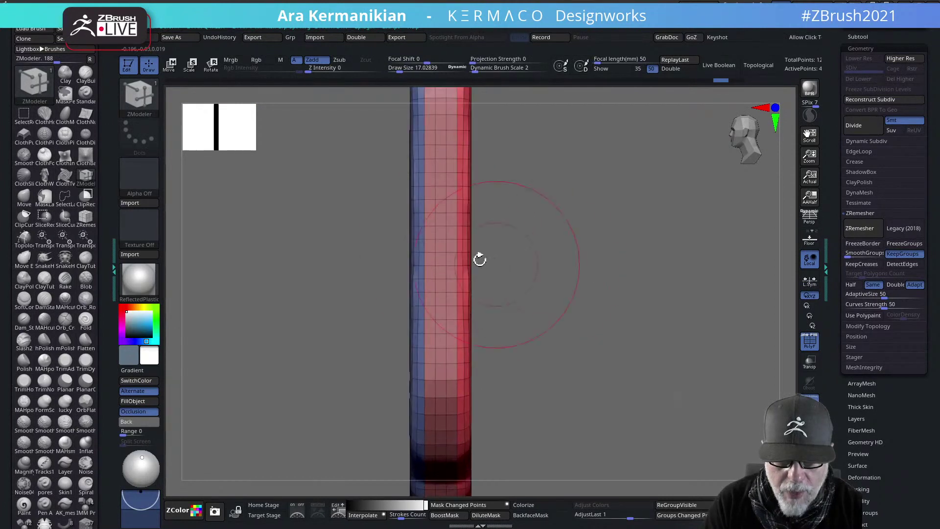
{"action": "key", "text": "s"}
{"action": "left_click_drag", "start_coordinate": [447, 256], "coordinate": [440, 257]}
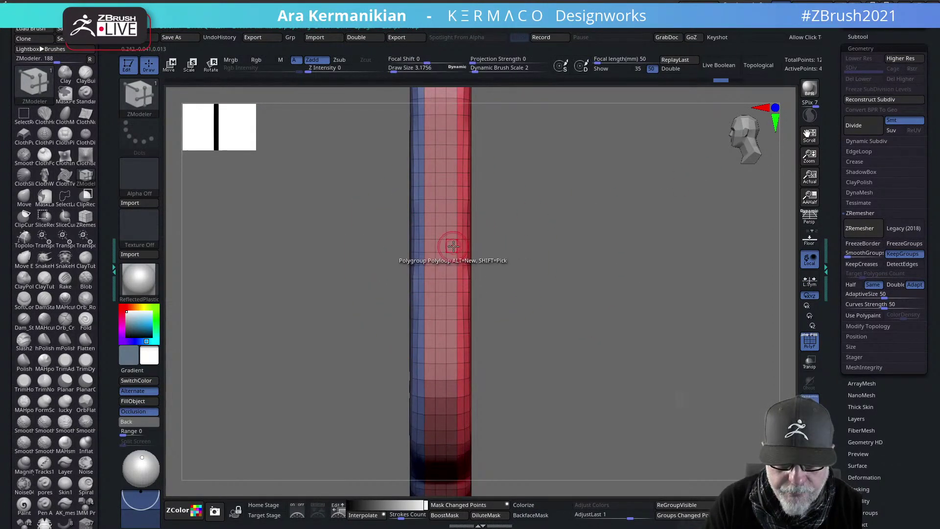
{"action": "key", "text": "space"}
{"action": "left_click", "coordinate": [512, 316]}
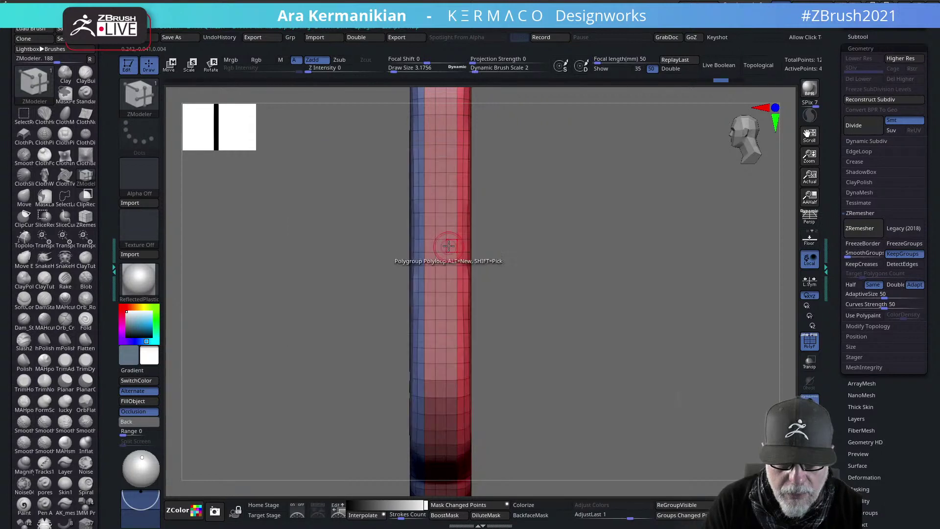
{"action": "left_click", "coordinate": [450, 261]}
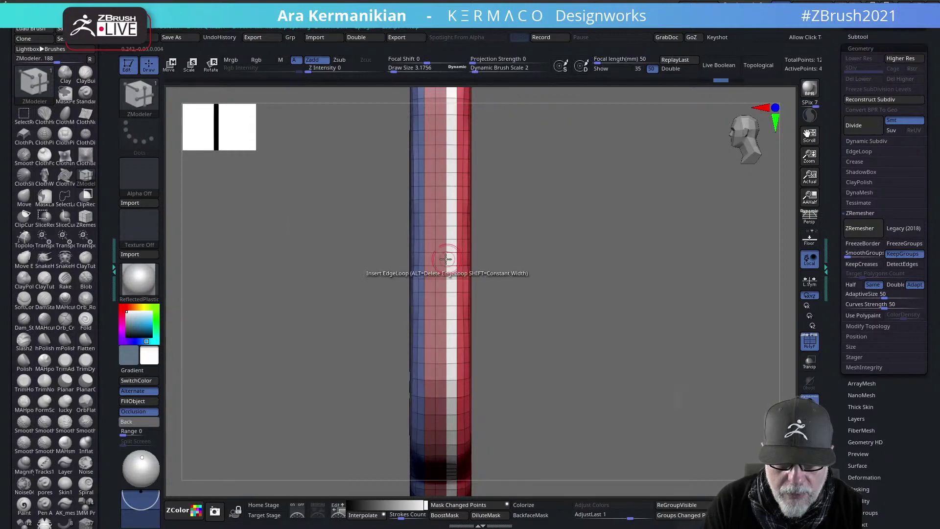
{"action": "left_click", "coordinate": [441, 261]}
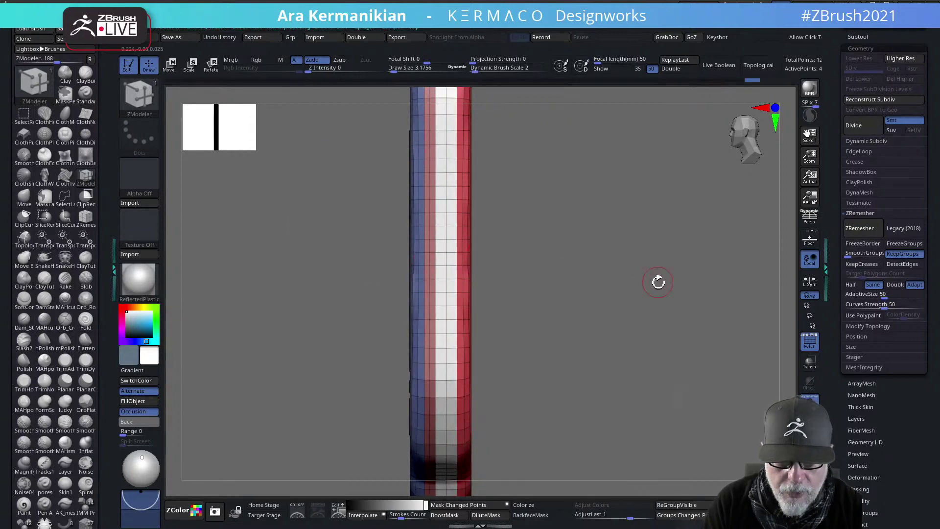
{"action": "left_click", "coordinate": [429, 260]}
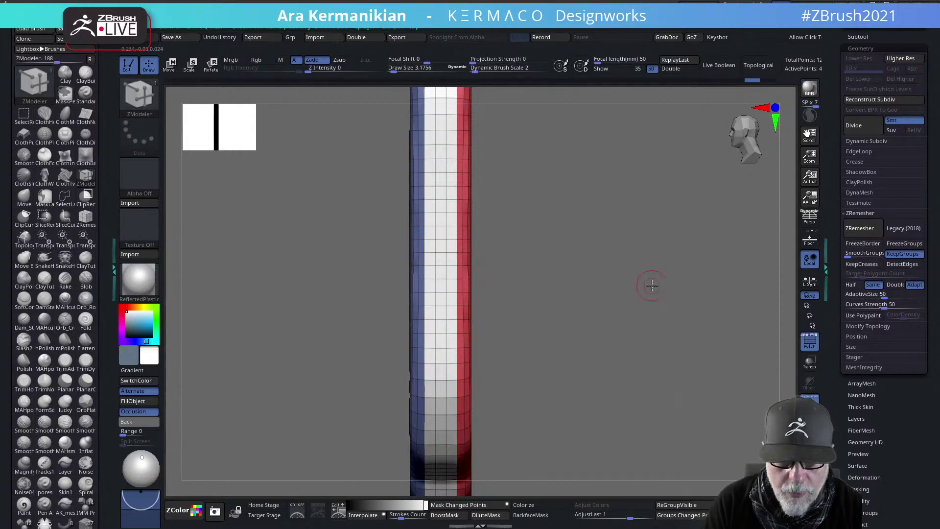
Raise the ZModeler draw size to about 9.7 and turn the bracket to a straight back view
{"action": "left_click_drag", "start_coordinate": [650, 284], "coordinate": [544, 293]}
{"action": "mouse_move", "coordinate": [411, 300]}
{"action": "left_mouse_down"}
{"action": "mouse_move", "coordinate": [451, 256]}
{"action": "mouse_move", "coordinate": [464, 270]}
{"action": "left_mouse_up"}
{"action": "key", "text": "s"}
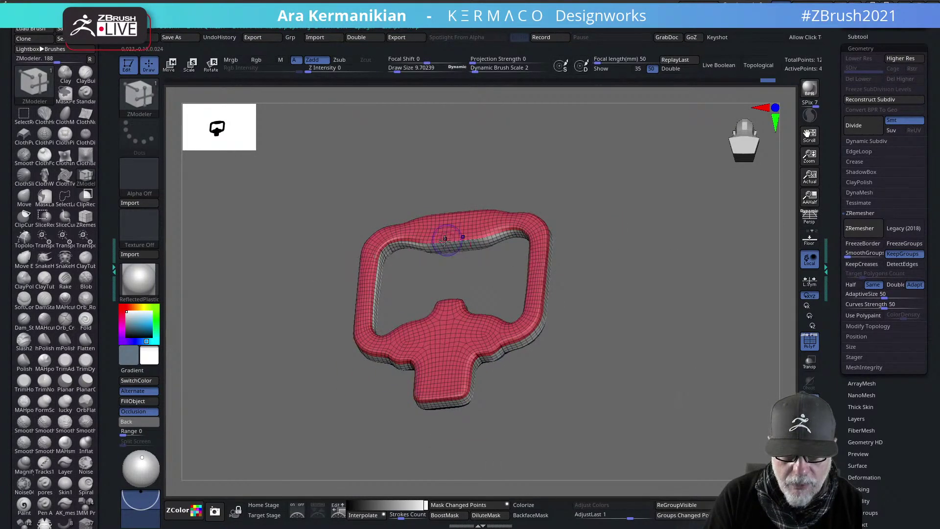
{"action": "key", "text": "shift"}
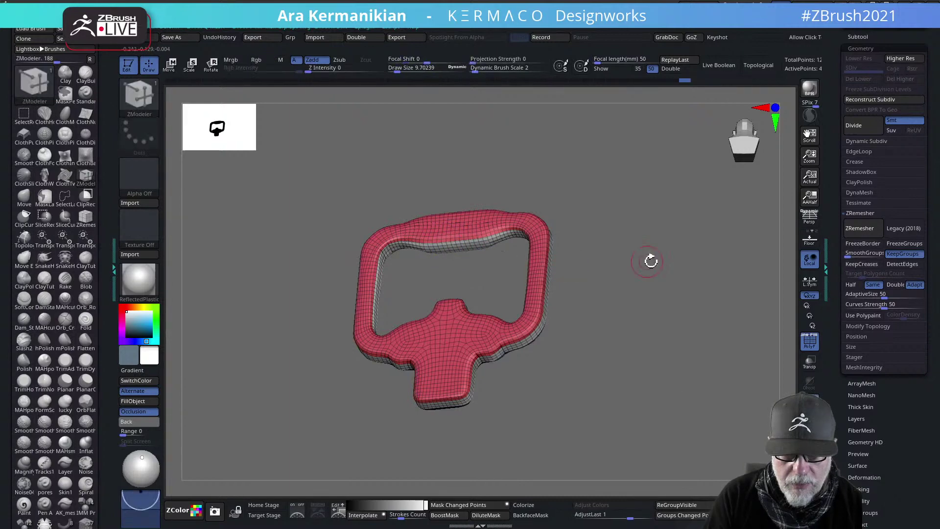
{"action": "left_click_drag", "start_coordinate": [651, 260], "coordinate": [489, 251]}
{"action": "left_click_drag", "start_coordinate": [490, 296], "coordinate": [466, 273]}
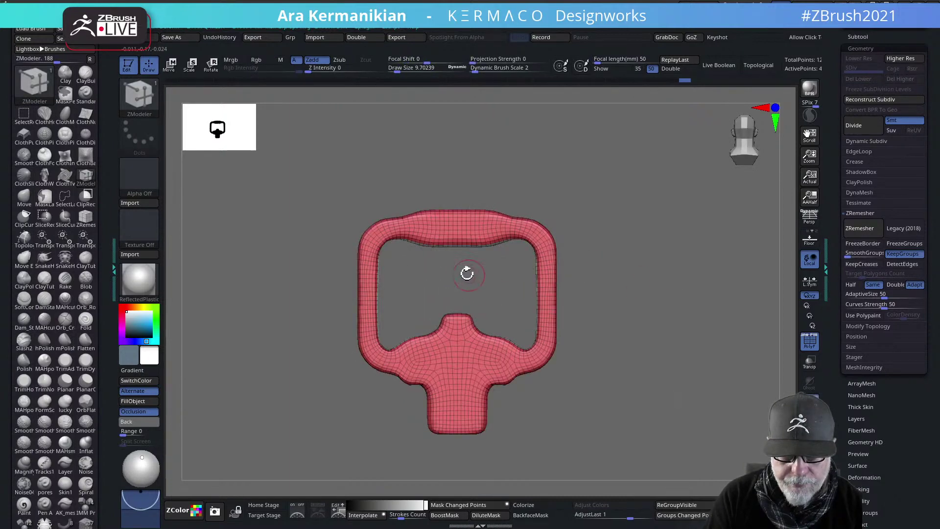
Load the AK_HardSurface SpotLight set with the open bracket thumbnail and scale it down beside the bracket in a straight front view
{"action": "left_click_drag", "start_coordinate": [677, 291], "coordinate": [571, 279]}
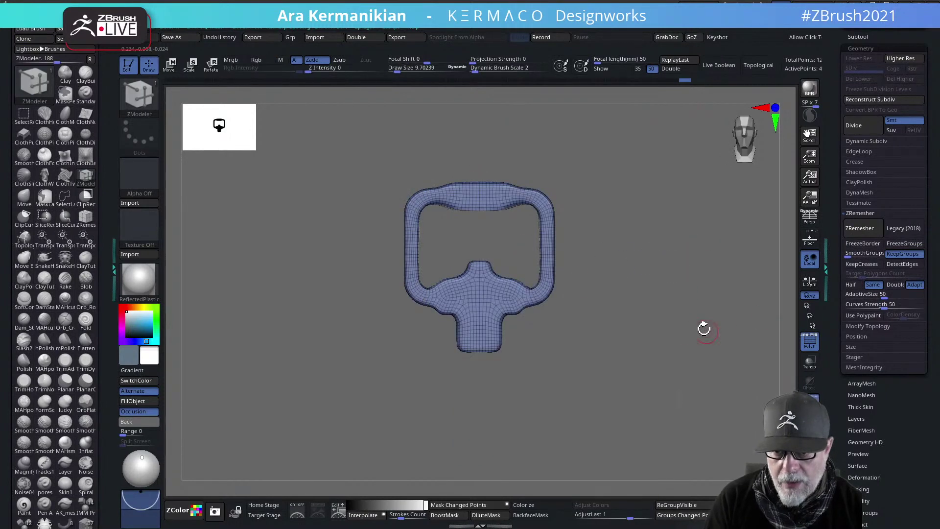
{"action": "left_click_drag", "start_coordinate": [704, 329], "coordinate": [656, 333], "text": "alt"}
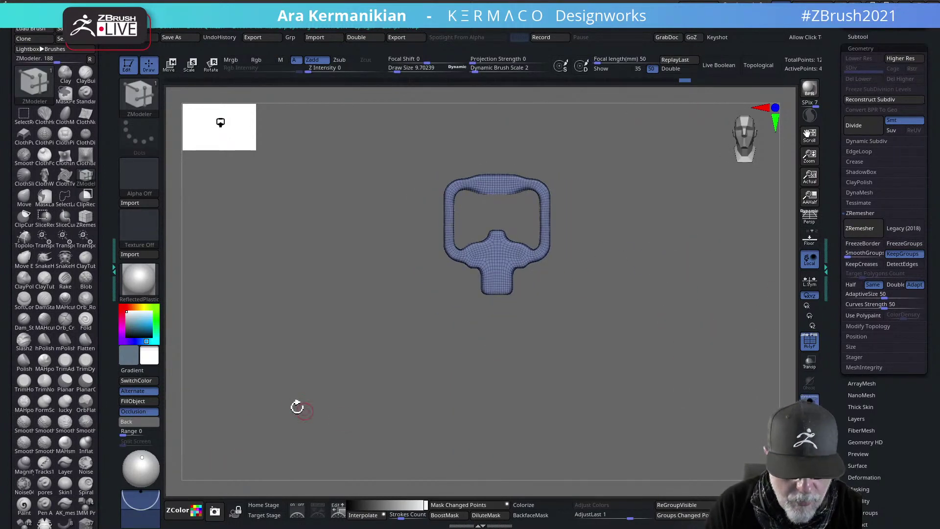
{"action": "key", "text": "comma"}
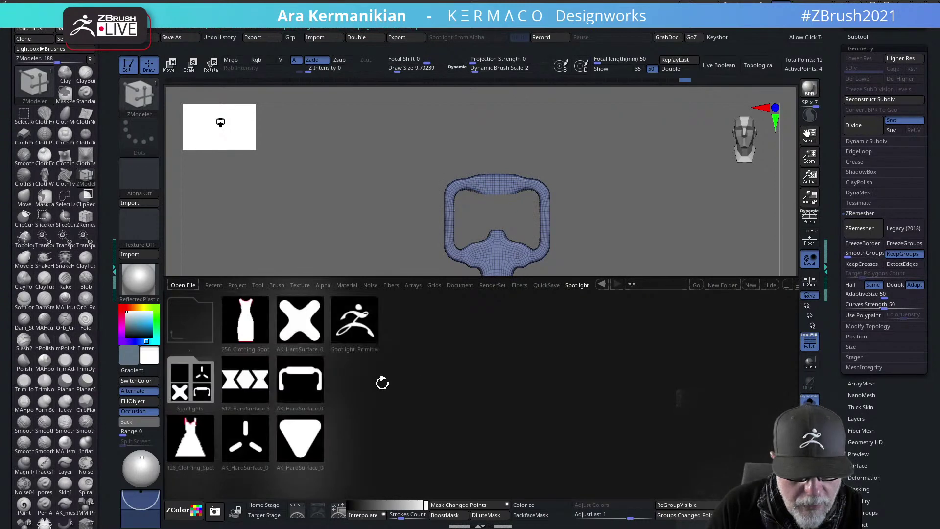
{"action": "double_click", "coordinate": [292, 385]}
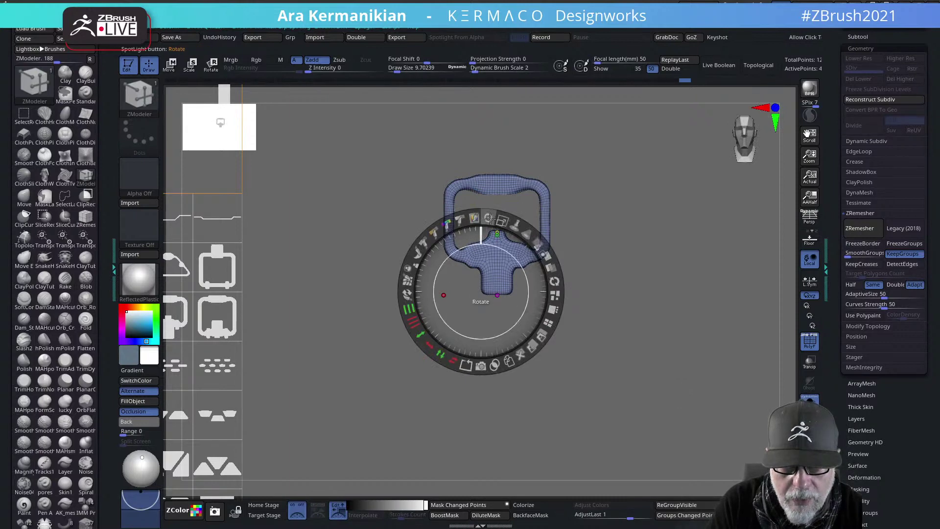
{"action": "mouse_move", "coordinate": [502, 220]}
{"action": "left_mouse_down", "text": "shift"}
{"action": "mouse_move", "coordinate": [436, 213]}
{"action": "mouse_move", "coordinate": [449, 209]}
{"action": "left_mouse_up", "text": "shift"}
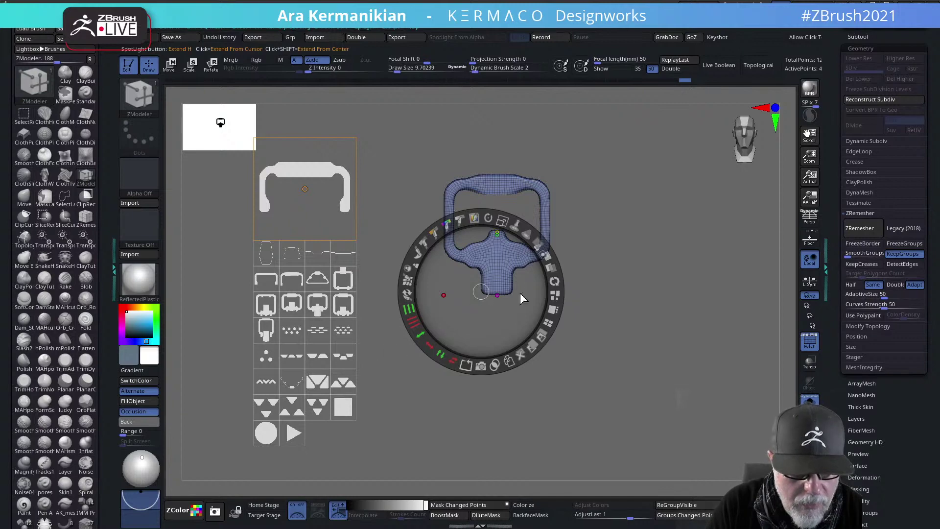
Load the AK_HardSurface_04 SpotLight set and scale it down until all its shapes show beside the bracket
{"action": "key", "text": "comma"}
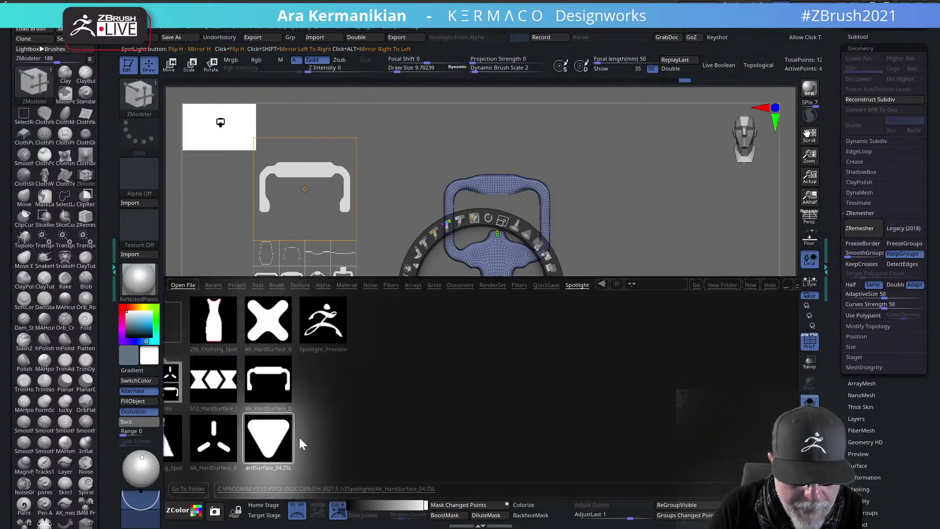
{"action": "double_click", "coordinate": [296, 439]}
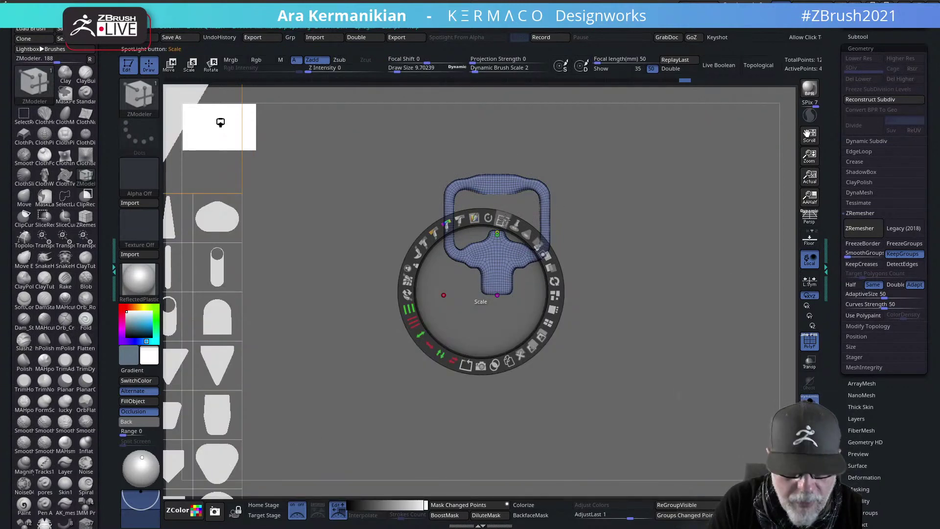
{"action": "left_click", "coordinate": [505, 220]}
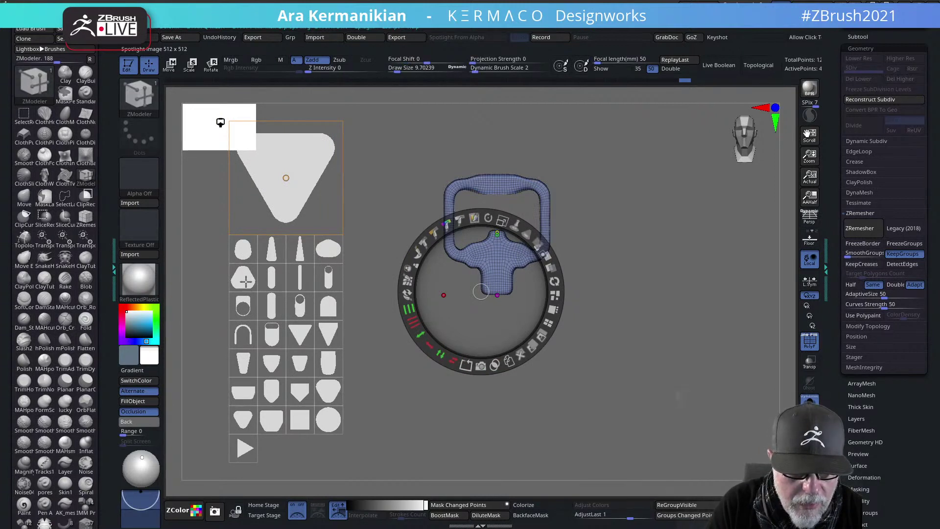
Pull the rounded triangle out of the SpotLight grid and place the tapered shield shape in the empty space beyond the bracket
{"action": "left_click", "coordinate": [245, 280]}
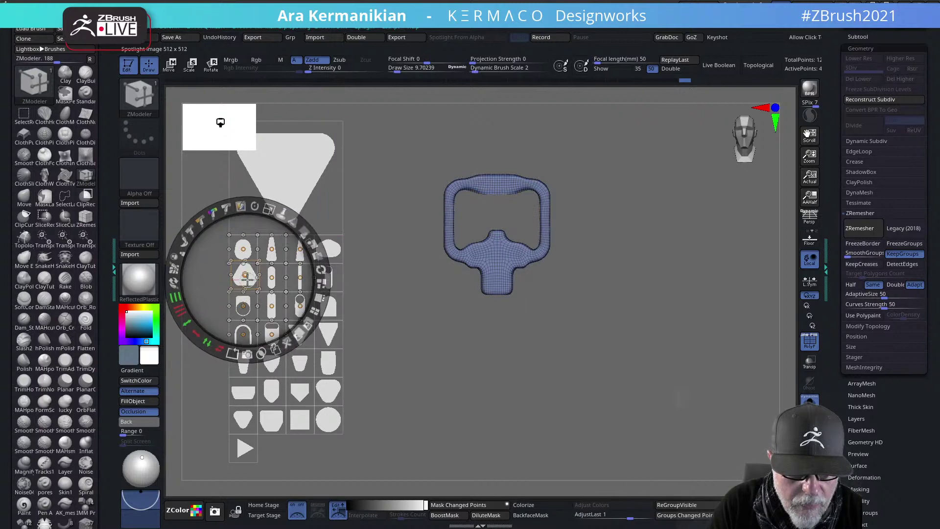
{"action": "left_click_drag", "start_coordinate": [235, 287], "coordinate": [359, 272]}
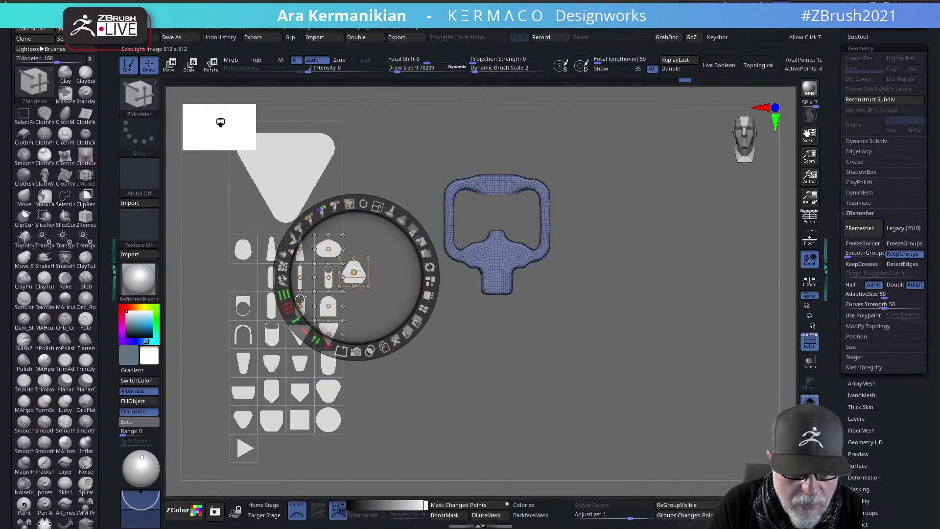
{"action": "left_click_drag", "start_coordinate": [269, 376], "coordinate": [660, 246]}
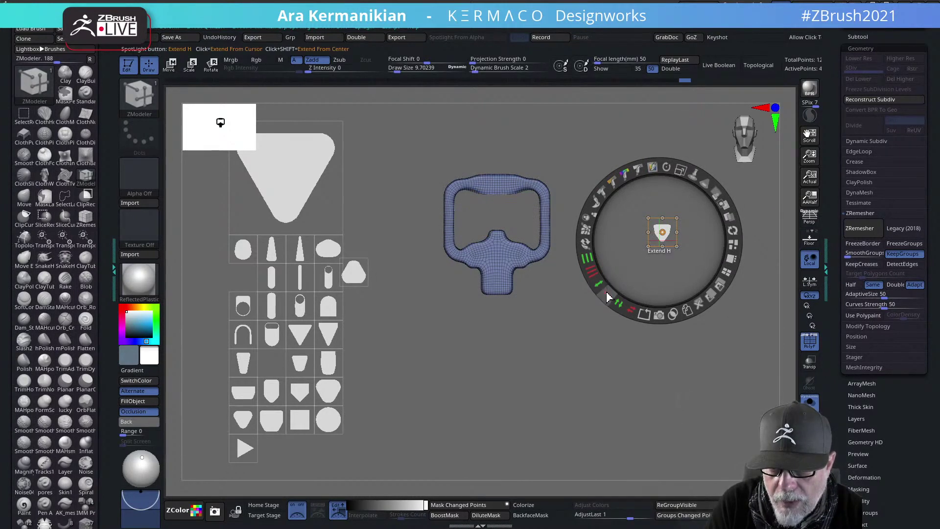
{"action": "mouse_move", "coordinate": [601, 280]}
{"action": "left_mouse_down"}
{"action": "mouse_move", "coordinate": [584, 265]}
{"action": "mouse_move", "coordinate": [597, 285]}
{"action": "left_mouse_up"}
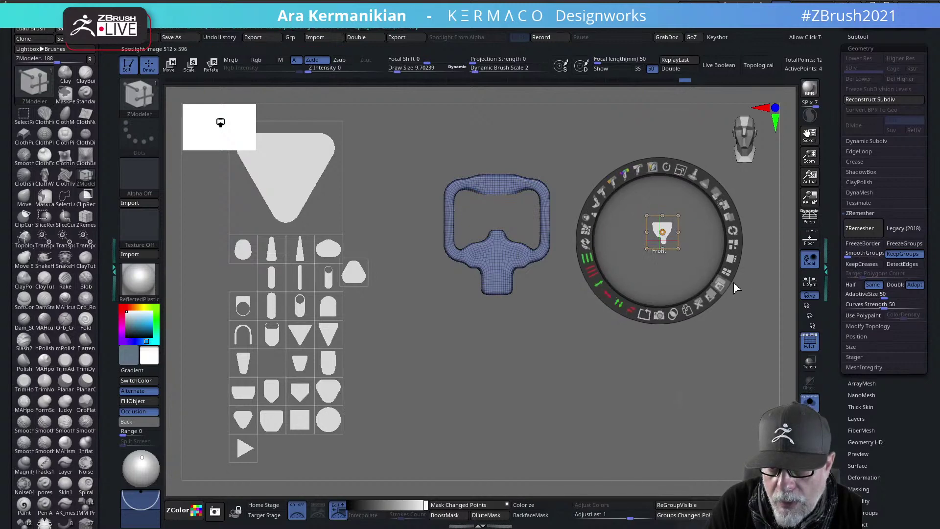
{"action": "left_click_drag", "start_coordinate": [733, 318], "coordinate": [675, 415]}
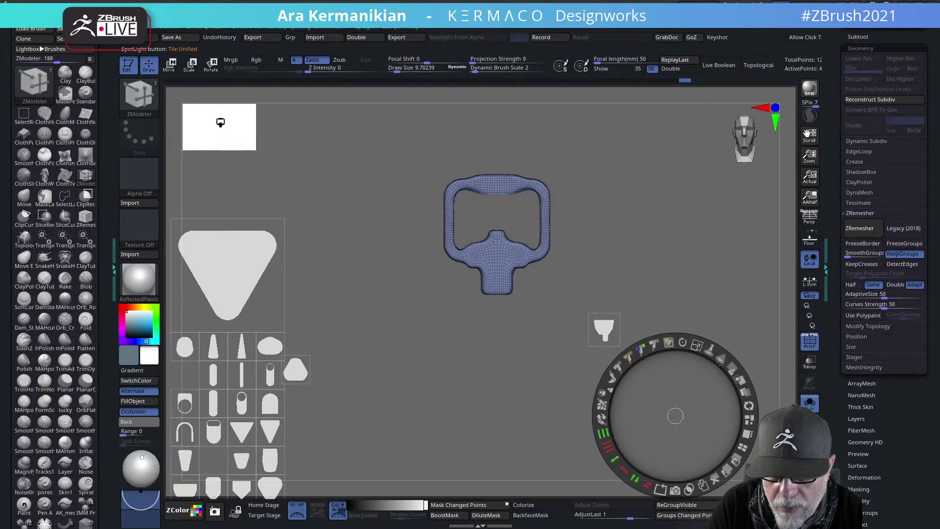
{"action": "key", "text": "ctrl+z"}
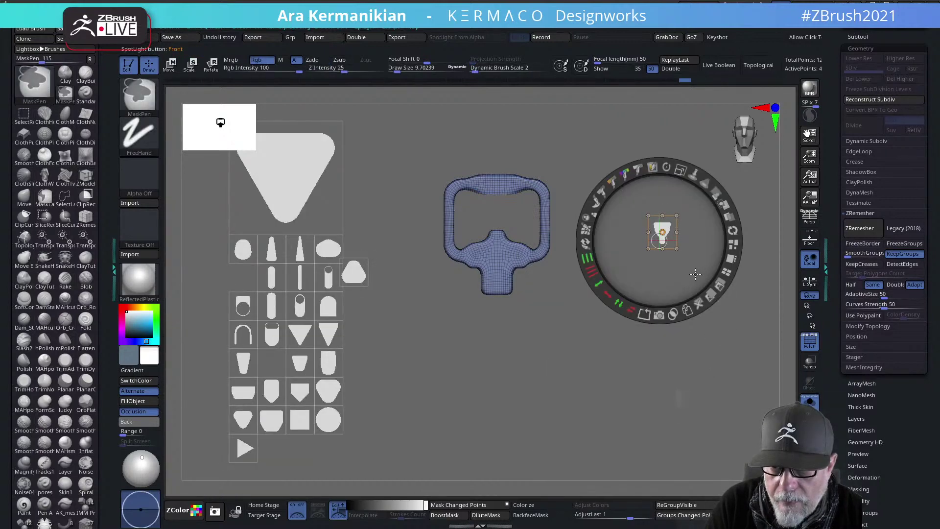
Widen the shield shape with Extend H, turn it into a new subtool with Snapshot3D and leave SpotLight
{"action": "left_click", "coordinate": [669, 235]}
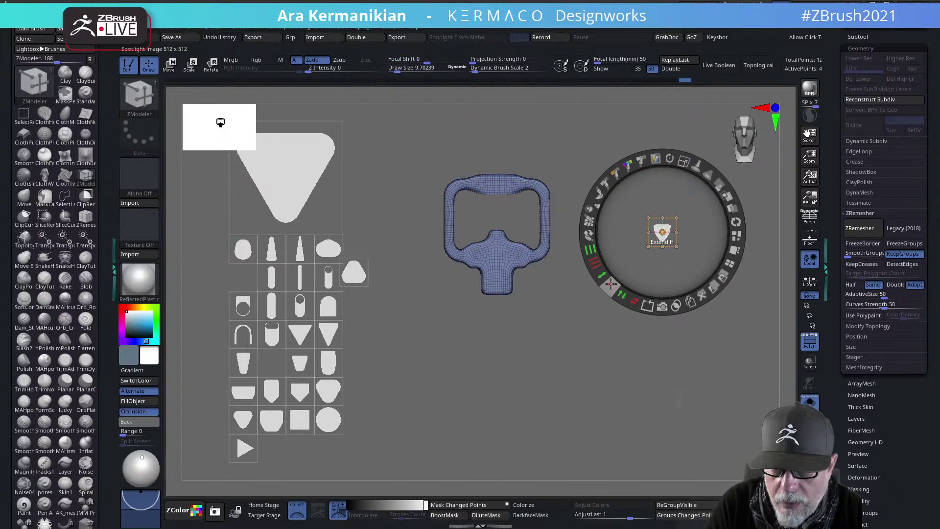
{"action": "left_click_drag", "start_coordinate": [602, 276], "coordinate": [641, 308]}
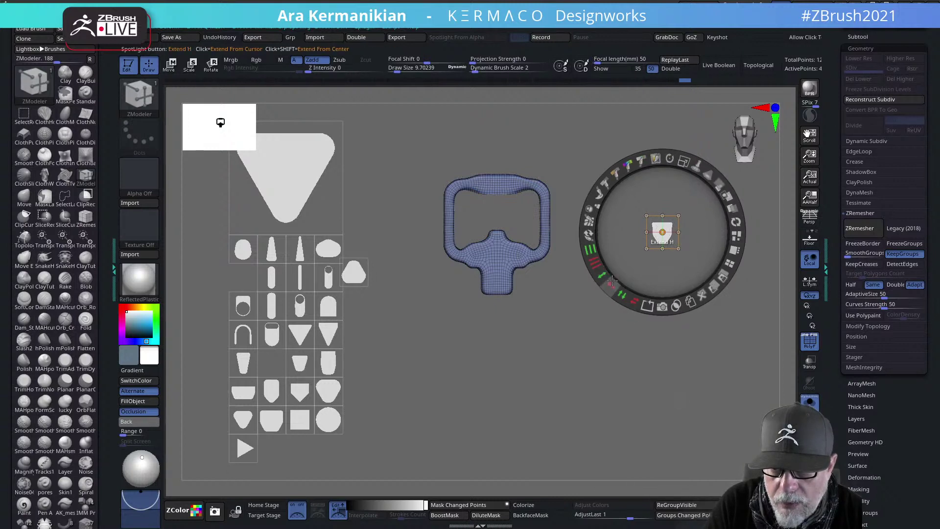
{"action": "left_click_drag", "start_coordinate": [611, 284], "coordinate": [602, 281]}
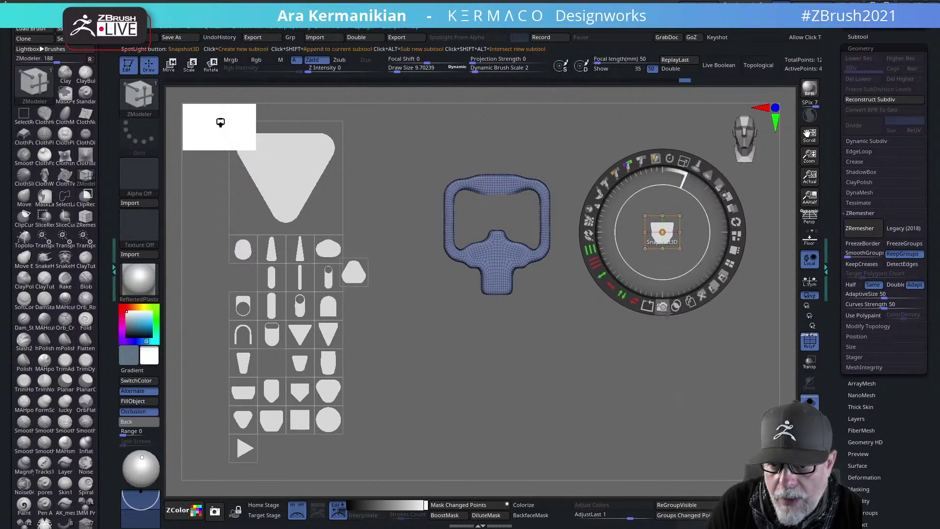
{"action": "left_click", "coordinate": [661, 307]}
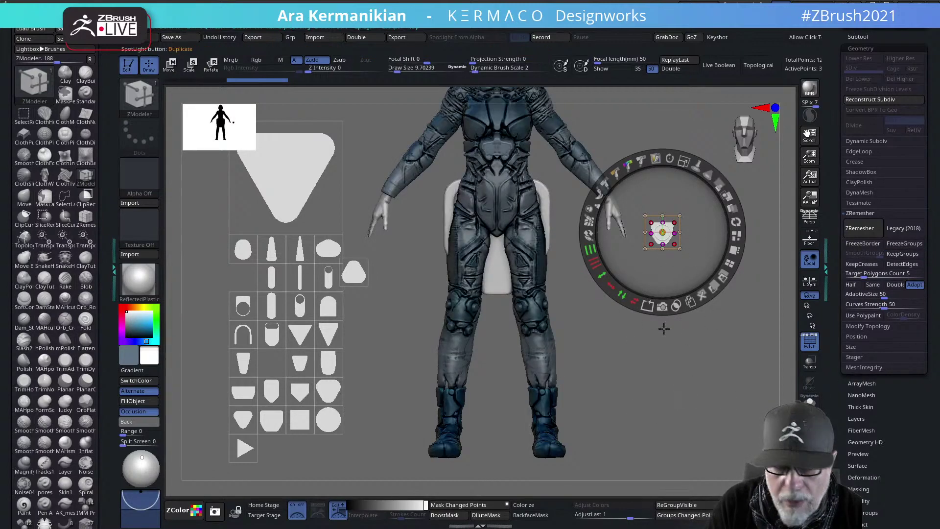
{"action": "key", "text": "shift+z"}
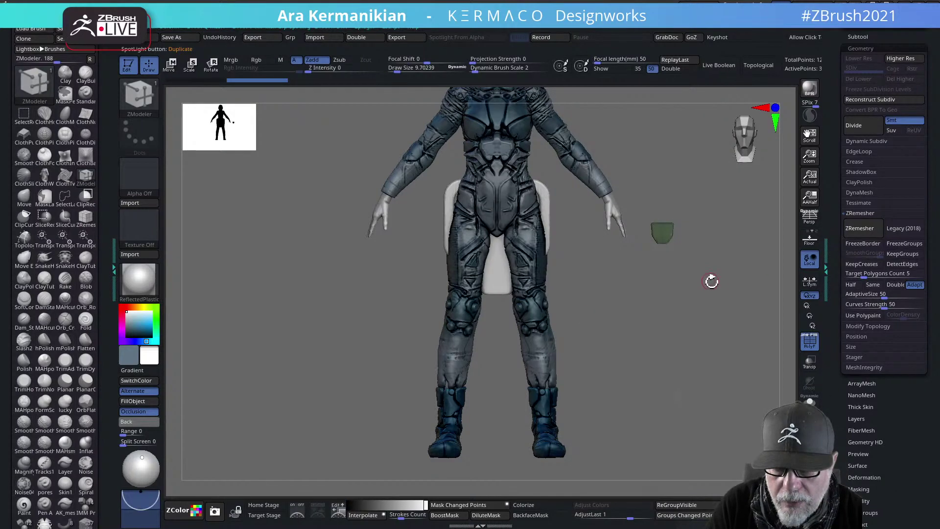
{"action": "left_click_drag", "start_coordinate": [711, 281], "coordinate": [621, 269]}
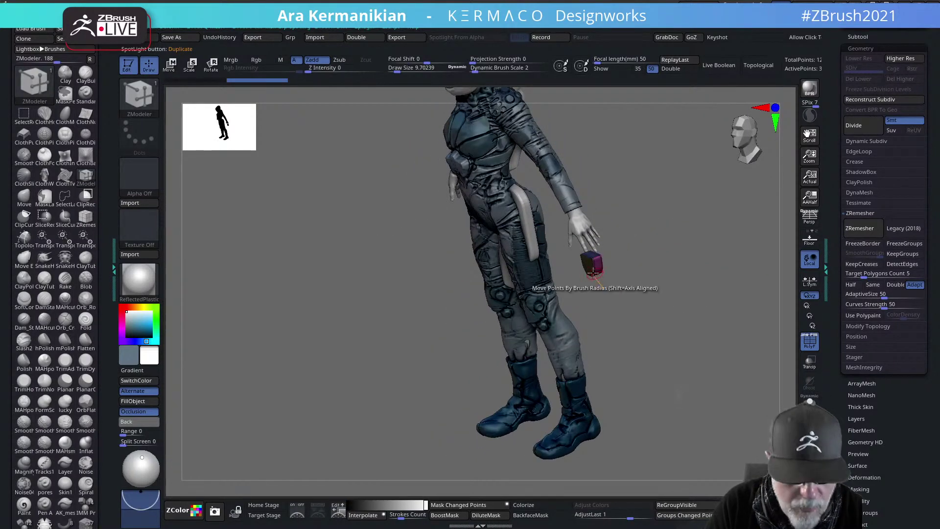
{"action": "left_click_drag", "start_coordinate": [682, 325], "coordinate": [685, 297], "text": "shift"}
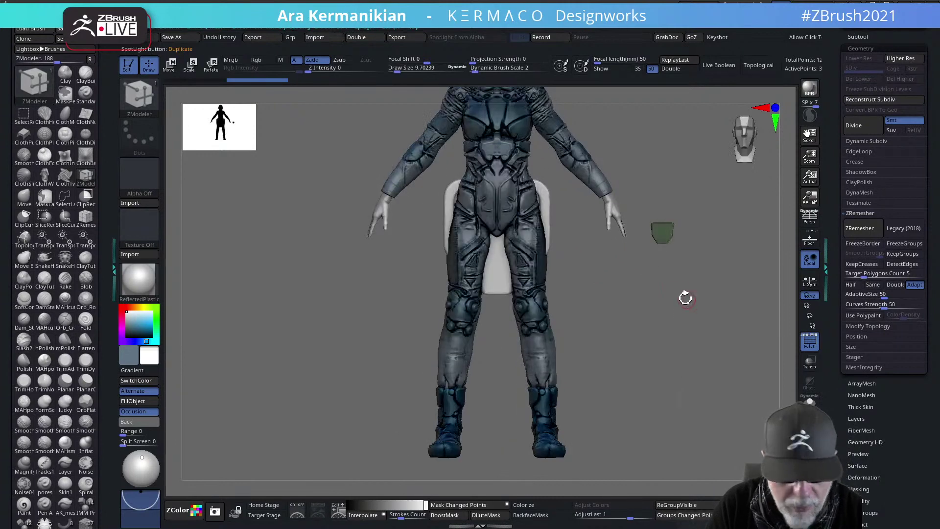
Centre the new shield plate on the figure's axis, scale it up and lower it between the thighs
{"action": "key", "text": "w"}
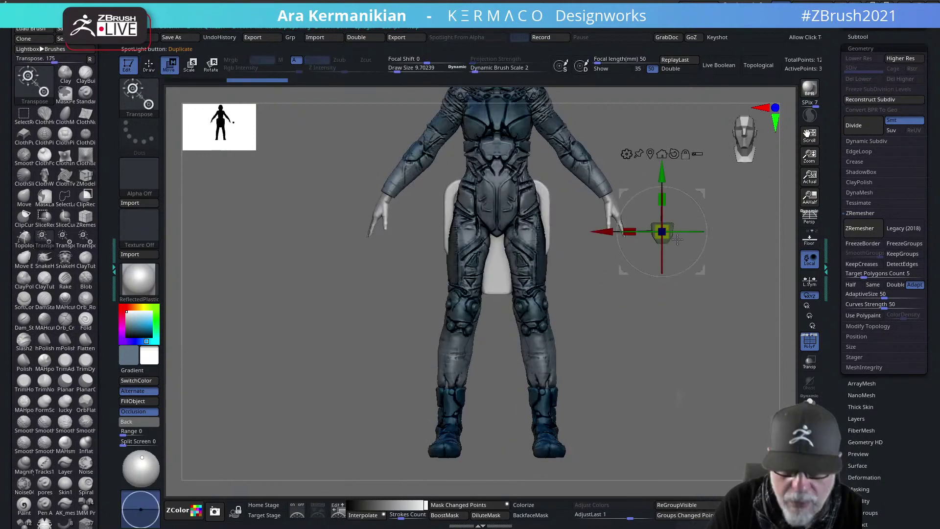
{"action": "left_click", "coordinate": [660, 154]}
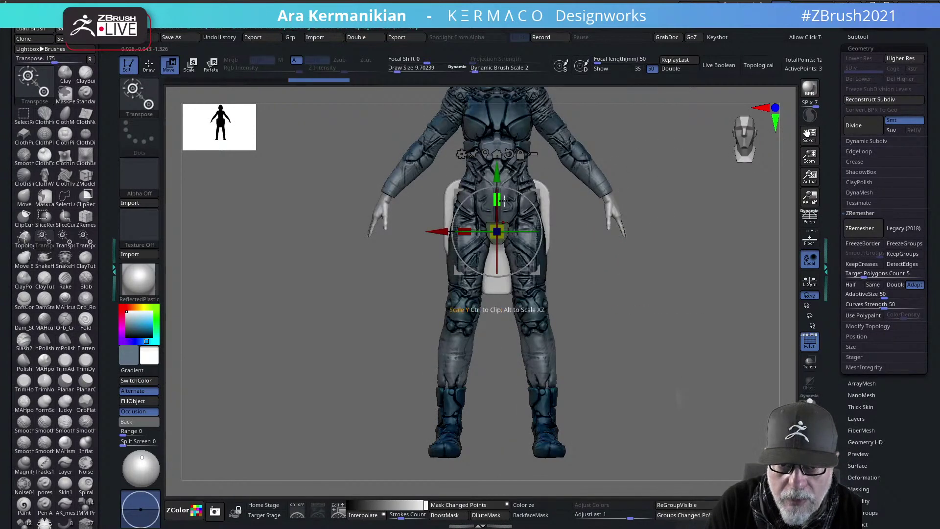
{"action": "left_click_drag", "start_coordinate": [500, 227], "coordinate": [487, 251]}
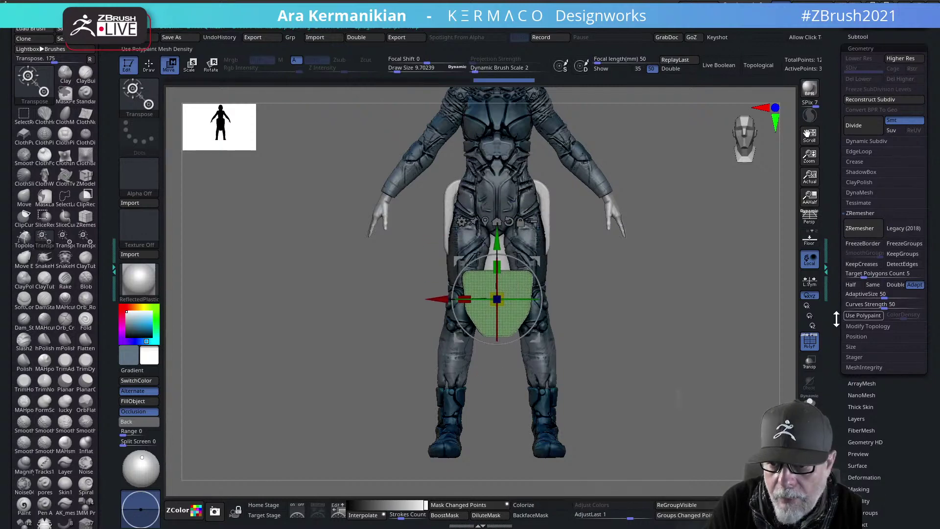
Select the shield plate subtool and hide the armour suit and base body subtools
{"action": "left_click_drag", "start_coordinate": [709, 342], "coordinate": [686, 403], "text": "alt"}
{"action": "scroll", "coordinate": [861, 181], "scroll_direction": "up", "scroll_amount": 3}
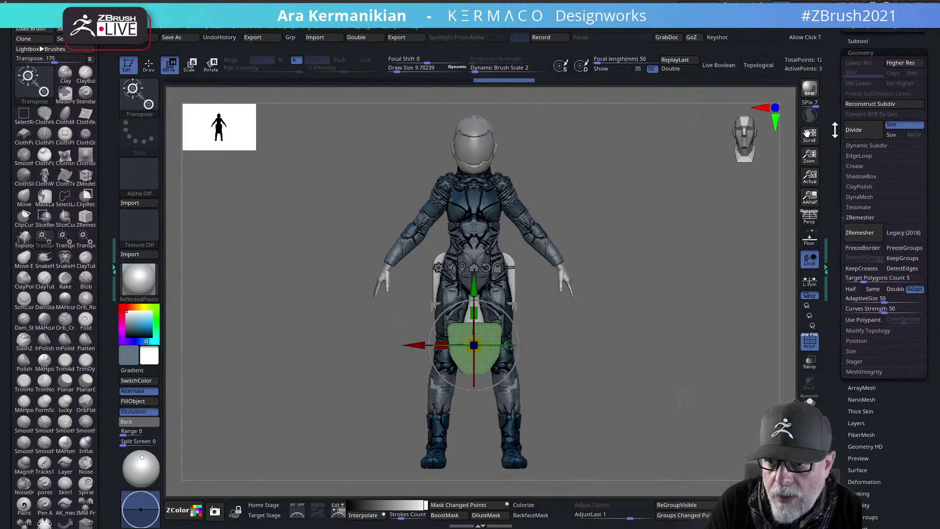
{"action": "left_click", "coordinate": [858, 182]}
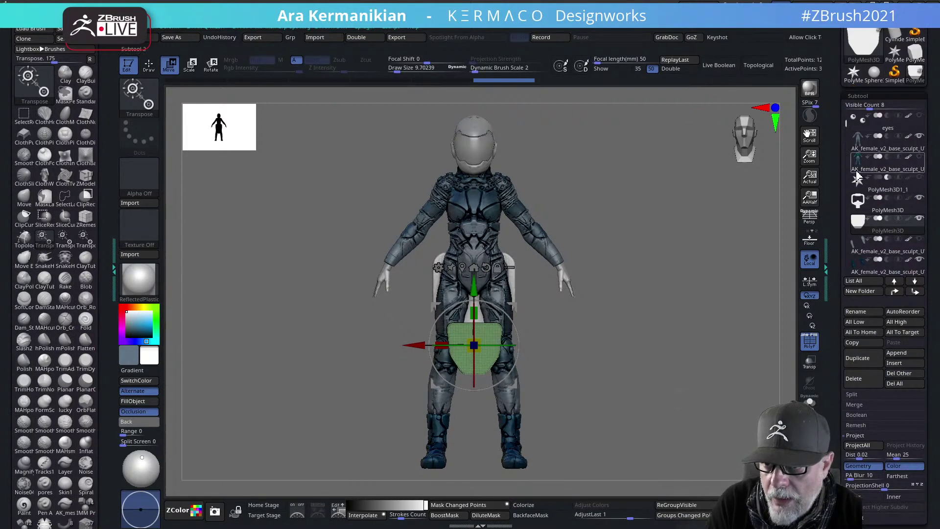
{"action": "left_click", "coordinate": [896, 125]}
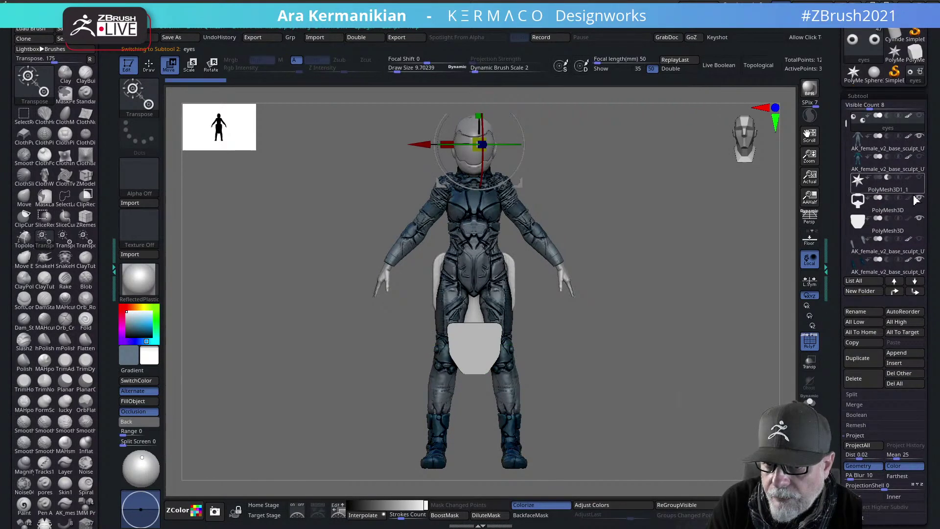
{"action": "left_click", "coordinate": [895, 234]}
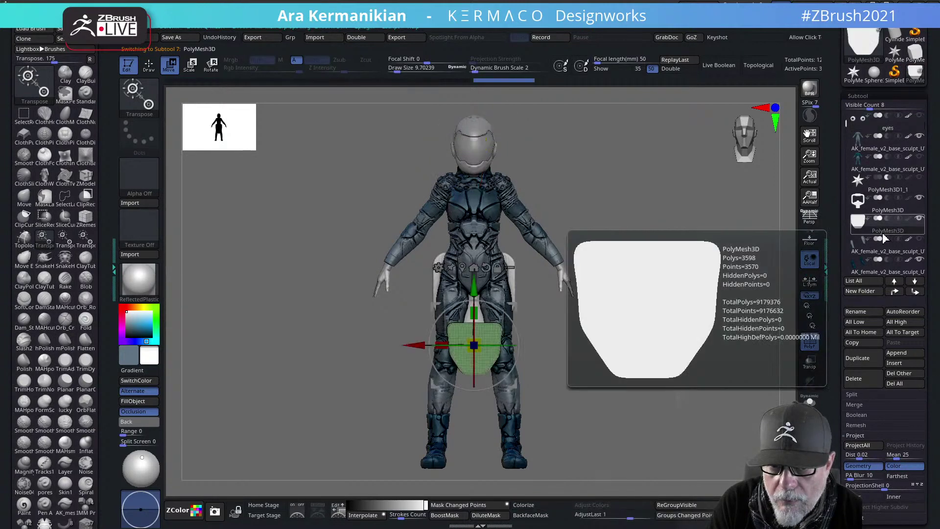
{"action": "left_click", "coordinate": [920, 137]}
{"action": "left_click_drag", "start_coordinate": [843, 125], "coordinate": [839, 109]}
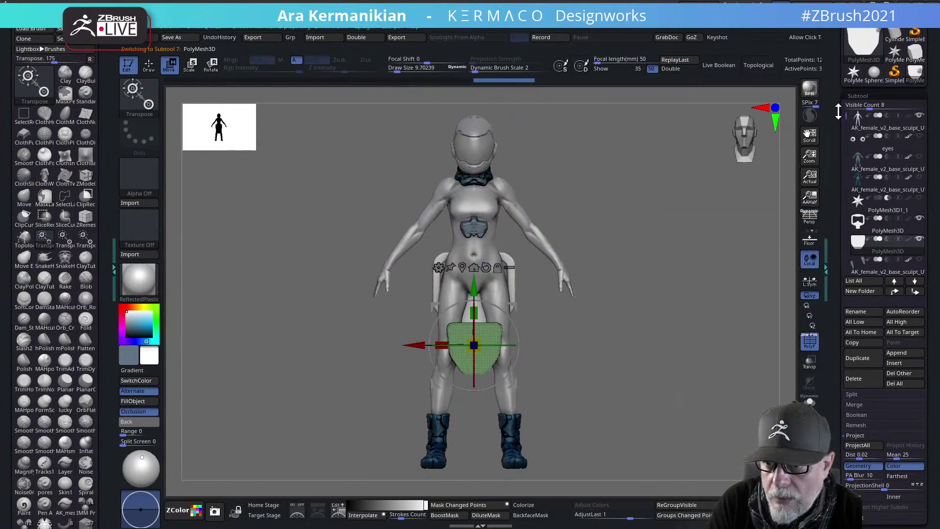
{"action": "left_click", "coordinate": [918, 115]}
Shift the shield plate in depth to meet the bracket, checking from the side, and raise it over the bracket's opening in front view
{"action": "left_click_drag", "start_coordinate": [733, 244], "coordinate": [680, 244]}
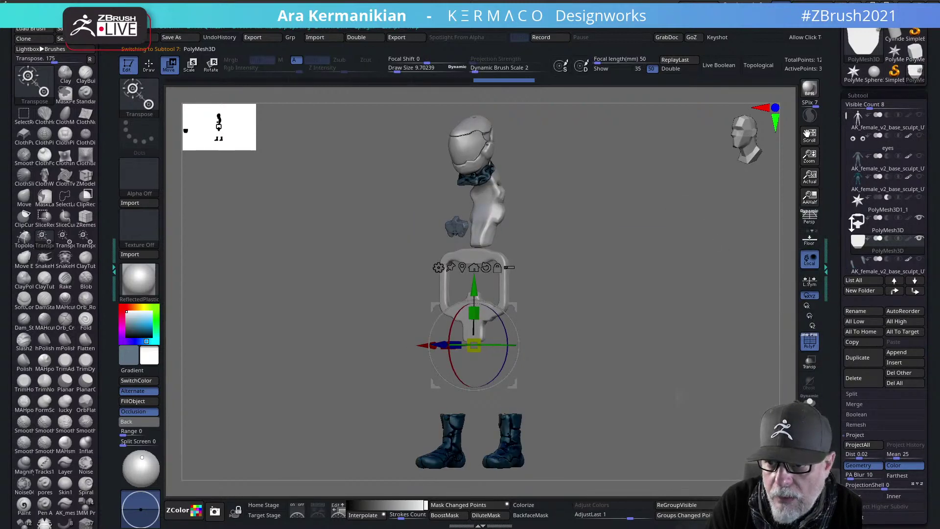
{"action": "left_click_drag", "start_coordinate": [658, 278], "coordinate": [586, 306]}
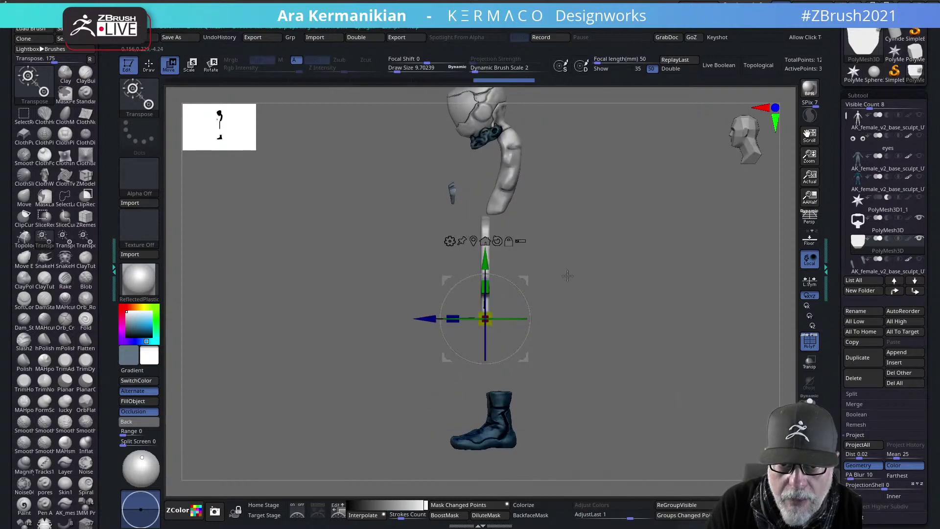
{"action": "left_click_drag", "start_coordinate": [567, 275], "coordinate": [522, 285]}
{"action": "left_click_drag", "start_coordinate": [590, 320], "coordinate": [459, 306]}
{"action": "left_click", "coordinate": [473, 240]}
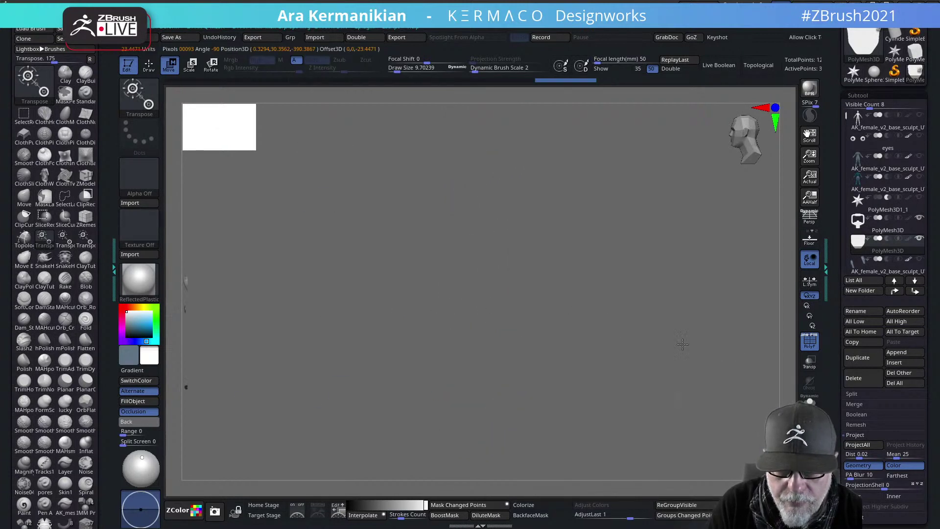
{"action": "left_click_drag", "start_coordinate": [683, 344], "coordinate": [925, 331], "text": "alt"}
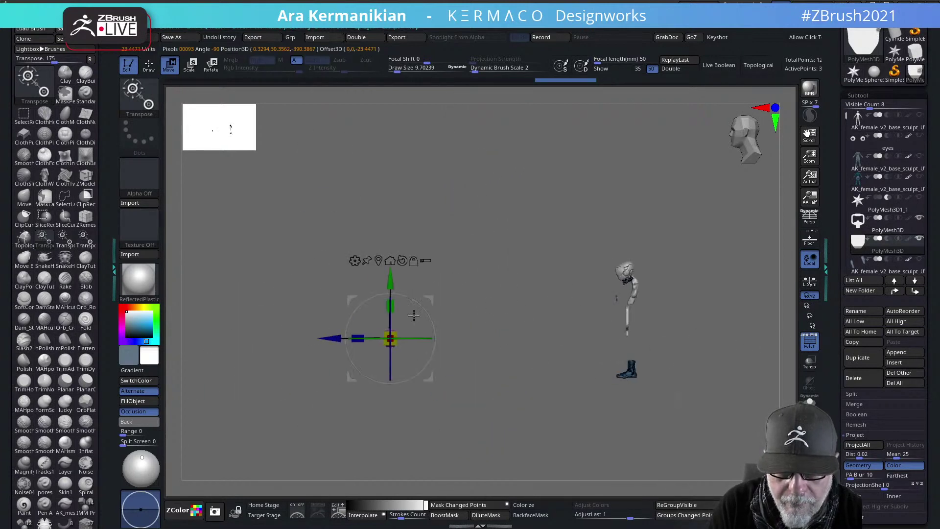
{"action": "left_click", "coordinate": [389, 260]}
{"action": "left_click_drag", "start_coordinate": [379, 331], "coordinate": [434, 333], "text": "shift"}
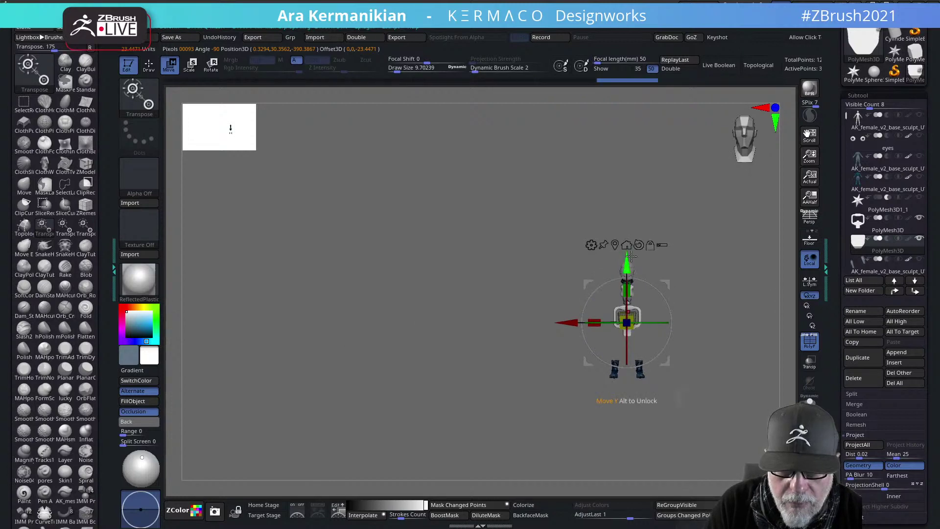
{"action": "key", "text": "f"}
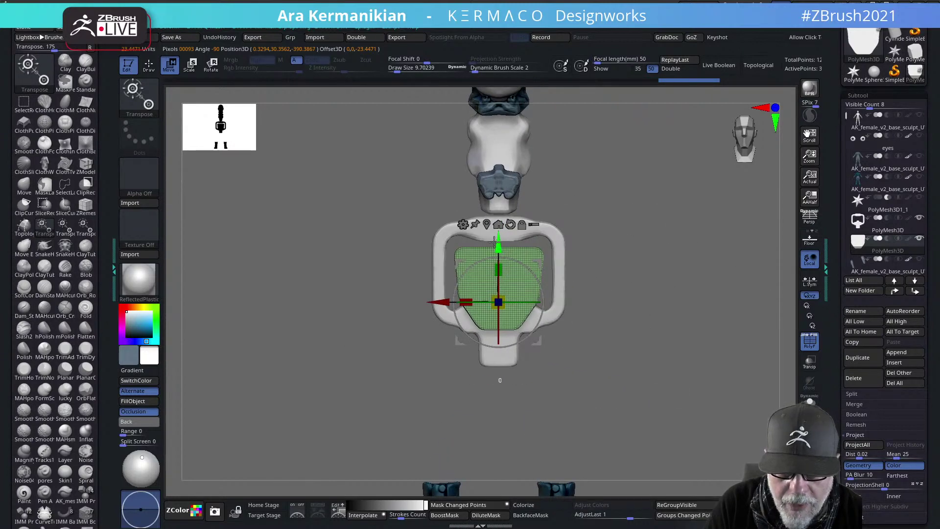
Lower the shield plate to just beneath the bracket and adjust its height in side view so it meets the bracket's lower tab
{"action": "left_click_drag", "start_coordinate": [494, 240], "coordinate": [481, 333]}
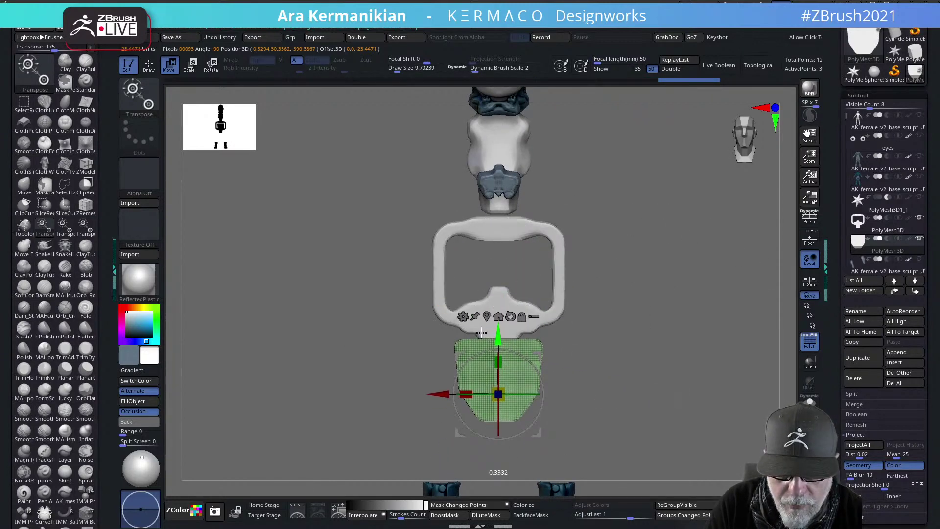
{"action": "left_click_drag", "start_coordinate": [657, 378], "coordinate": [613, 382], "text": "shift"}
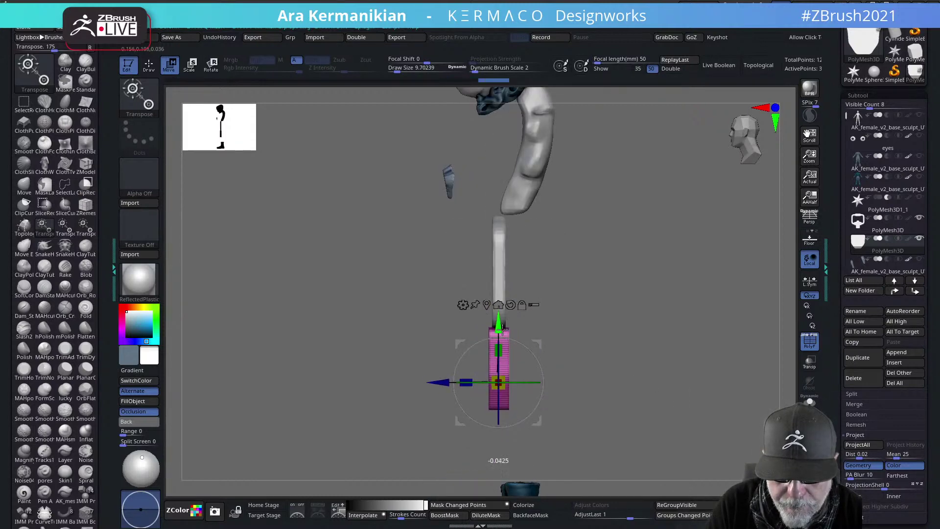
{"action": "left_click_drag", "start_coordinate": [602, 330], "coordinate": [593, 334], "text": "shift"}
{"action": "mouse_move", "coordinate": [498, 319]}
{"action": "left_mouse_down"}
{"action": "mouse_move", "coordinate": [494, 341]}
{"action": "mouse_move", "coordinate": [501, 327]}
{"action": "left_mouse_up"}
{"action": "left_click_drag", "start_coordinate": [609, 364], "coordinate": [644, 313]}
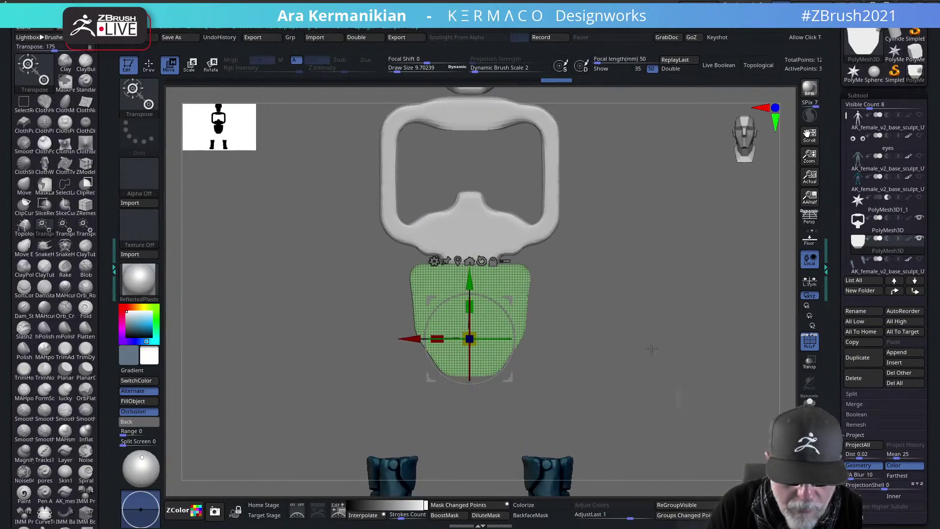
{"action": "left_click_drag", "start_coordinate": [652, 349], "coordinate": [676, 349], "text": "alt"}
Try to rebuild the shield plate with DynaMesh at resolution 128, and undo it
{"action": "left_click_drag", "start_coordinate": [848, 376], "coordinate": [848, 296]}
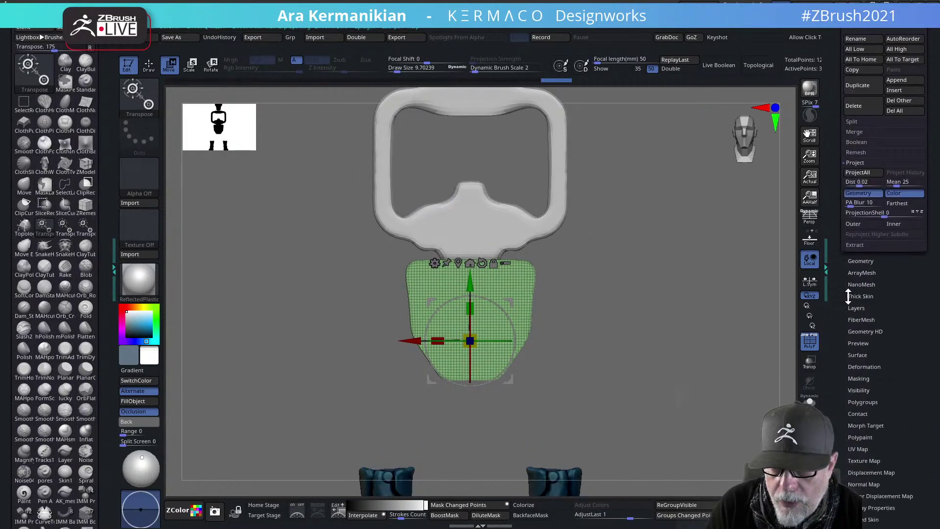
{"action": "scroll", "coordinate": [875, 347], "scroll_direction": "down", "scroll_amount": 3}
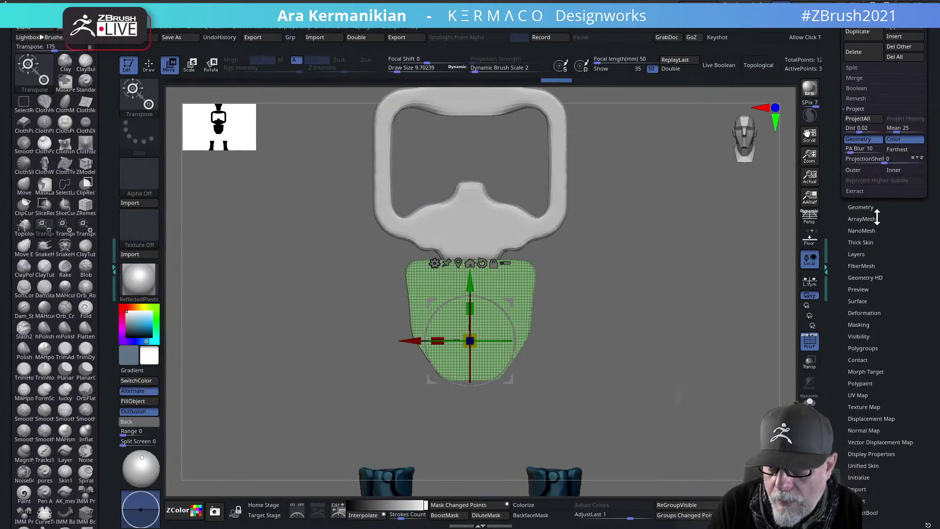
{"action": "left_click", "coordinate": [861, 207]}
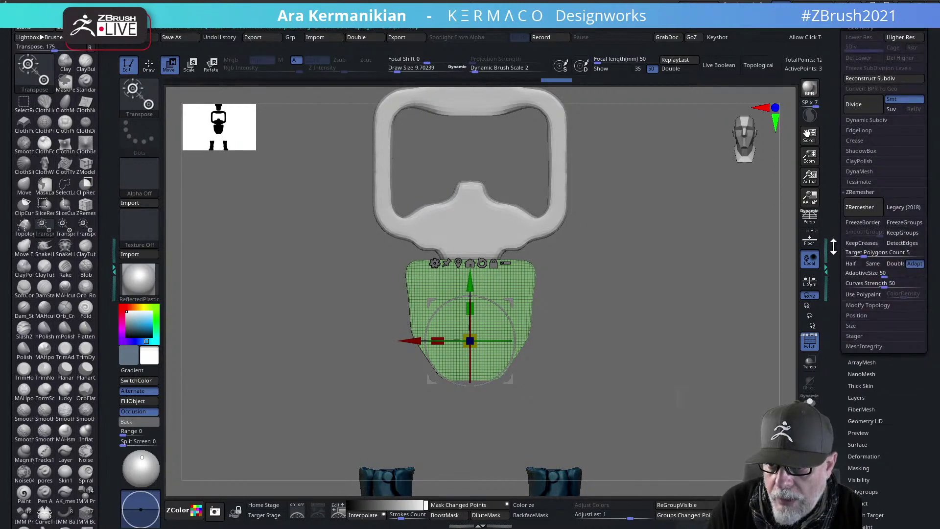
{"action": "left_click_drag", "start_coordinate": [833, 246], "coordinate": [833, 294]}
{"action": "left_click", "coordinate": [863, 269]}
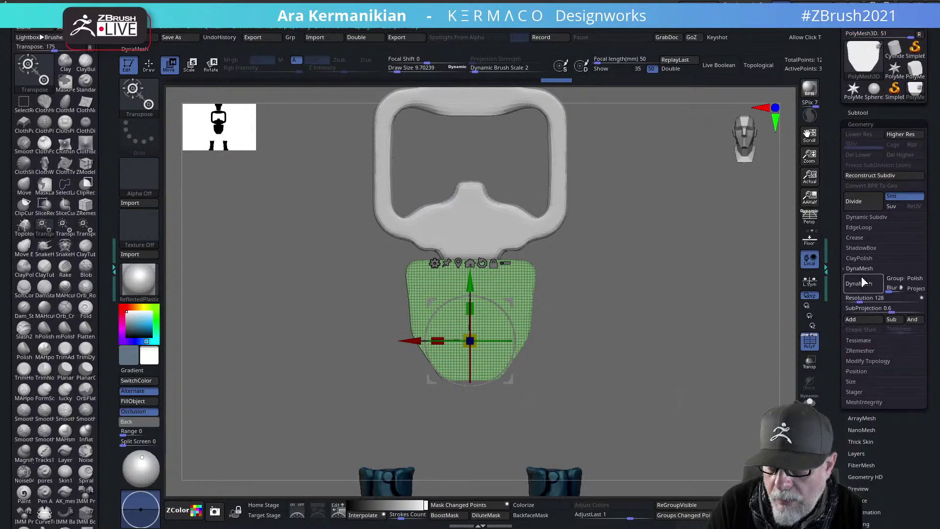
{"action": "left_click", "coordinate": [854, 286]}
{"action": "mouse_move", "coordinate": [670, 338]}
{"action": "left_mouse_down"}
{"action": "mouse_move", "coordinate": [619, 335]}
{"action": "mouse_move", "coordinate": [665, 336]}
{"action": "mouse_move", "coordinate": [697, 316]}
{"action": "mouse_move", "coordinate": [679, 337]}
{"action": "mouse_move", "coordinate": [661, 331]}
{"action": "mouse_move", "coordinate": [674, 325]}
{"action": "left_mouse_up"}
{"action": "key", "text": "ctrl+z"}
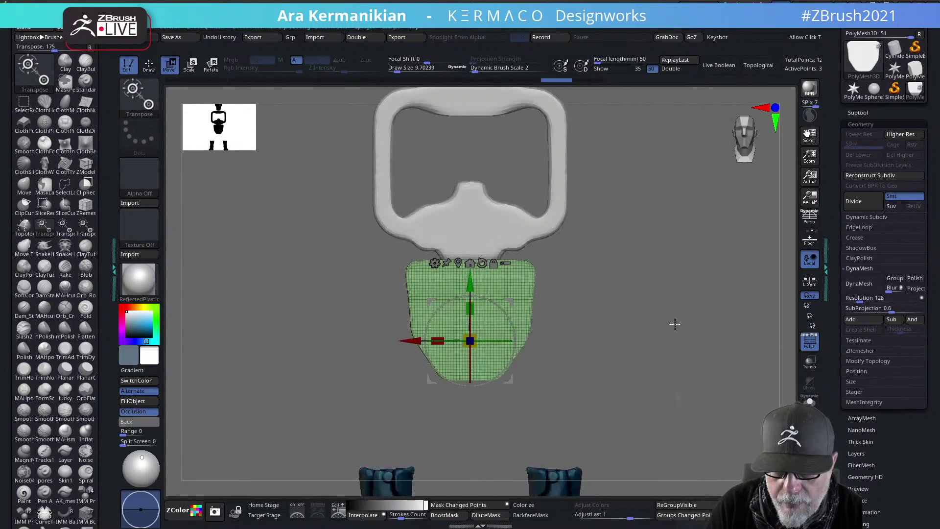
Retopologize the shield plate with ZRemesher set to Half, running it twice for a coarser mesh
{"action": "left_click", "coordinate": [860, 353]}
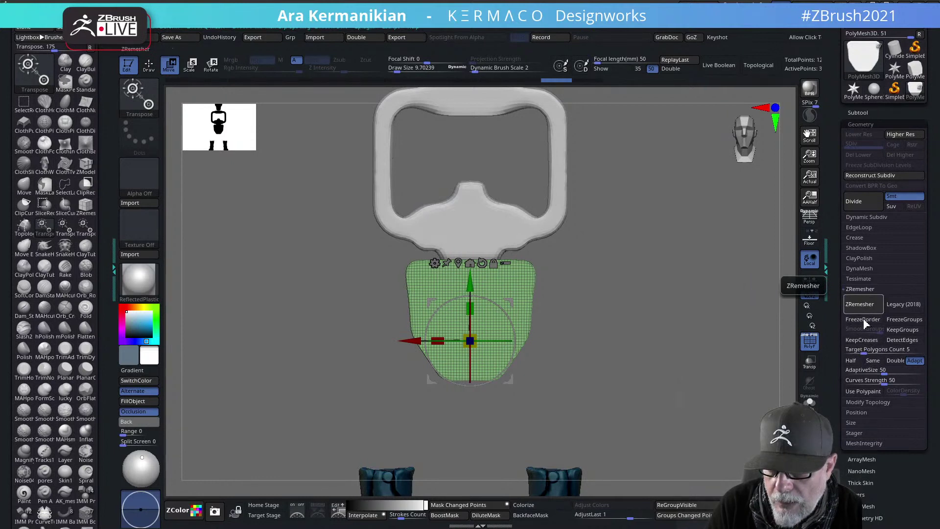
{"action": "left_click", "coordinate": [852, 360]}
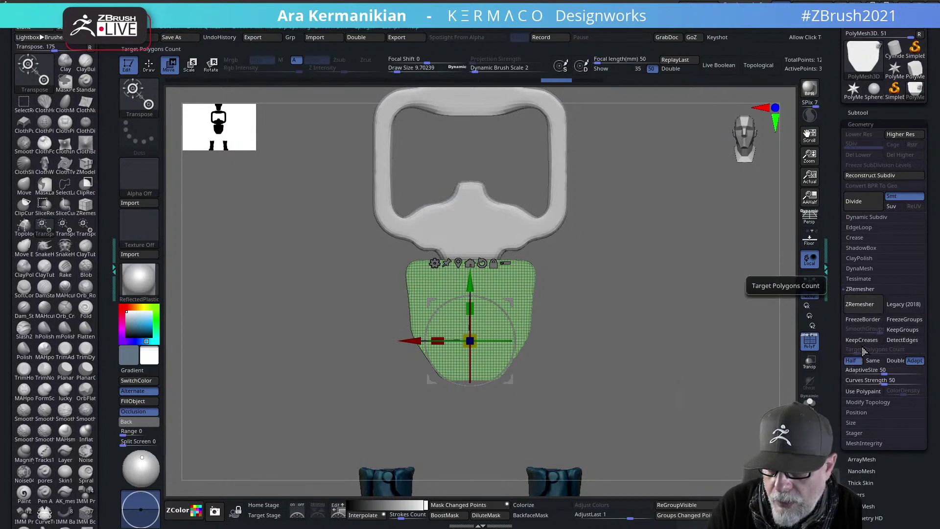
{"action": "left_click", "coordinate": [862, 305]}
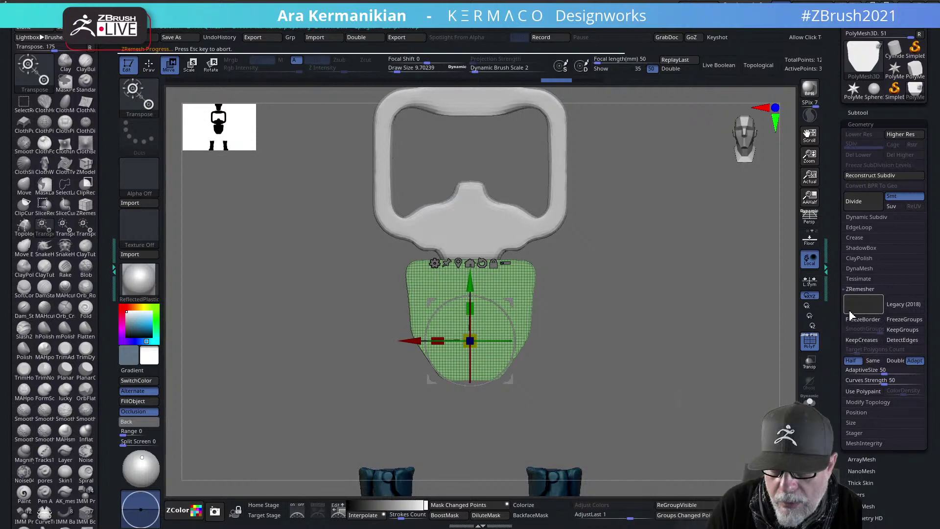
{"action": "mouse_move", "coordinate": [682, 335]}
{"action": "left_mouse_down"}
{"action": "mouse_move", "coordinate": [654, 336]}
{"action": "mouse_move", "coordinate": [688, 333]}
{"action": "left_mouse_up"}
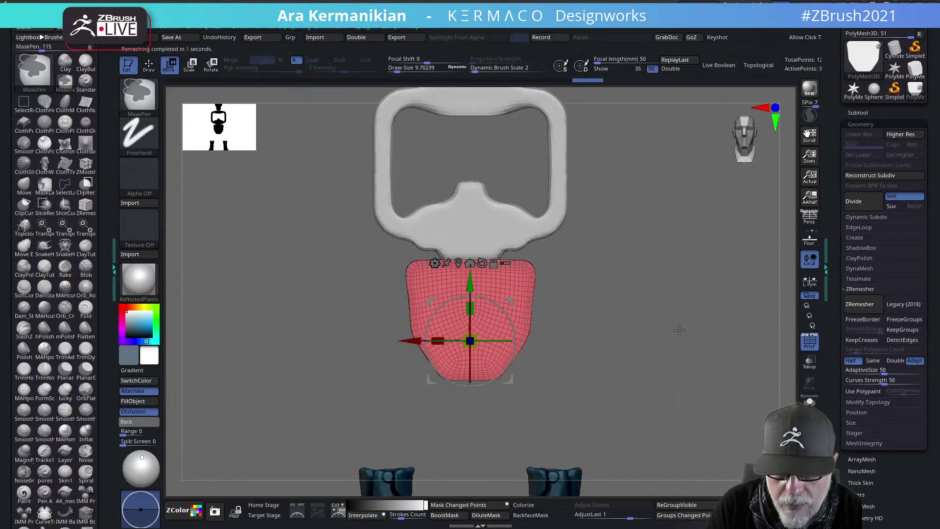
{"action": "key", "text": "ctrl+space"}
{"action": "left_click", "coordinate": [671, 396]}
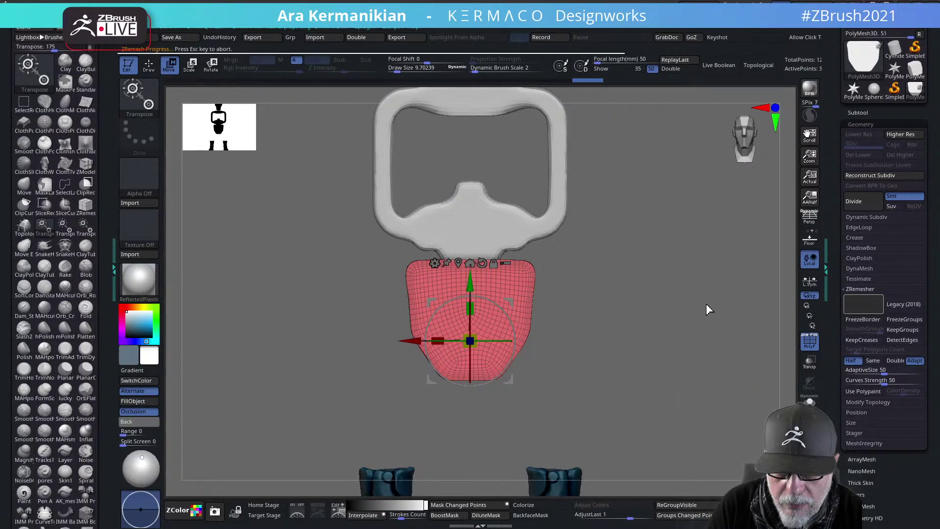
{"action": "left_click_drag", "start_coordinate": [717, 296], "coordinate": [680, 303]}
{"action": "left_click_drag", "start_coordinate": [625, 312], "coordinate": [625, 324], "text": "alt"}
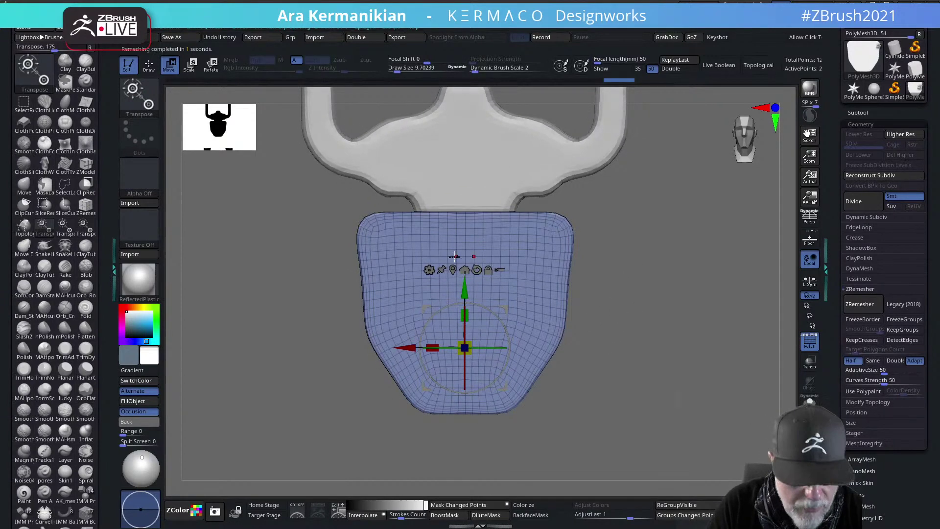
Shape a raised relief on the shield plate's front with the Move brush at draw size about 22.5 and smooth it
{"action": "key", "text": "q"}
{"action": "key", "text": "s"}
{"action": "left_click_drag", "start_coordinate": [432, 225], "coordinate": [435, 228]}
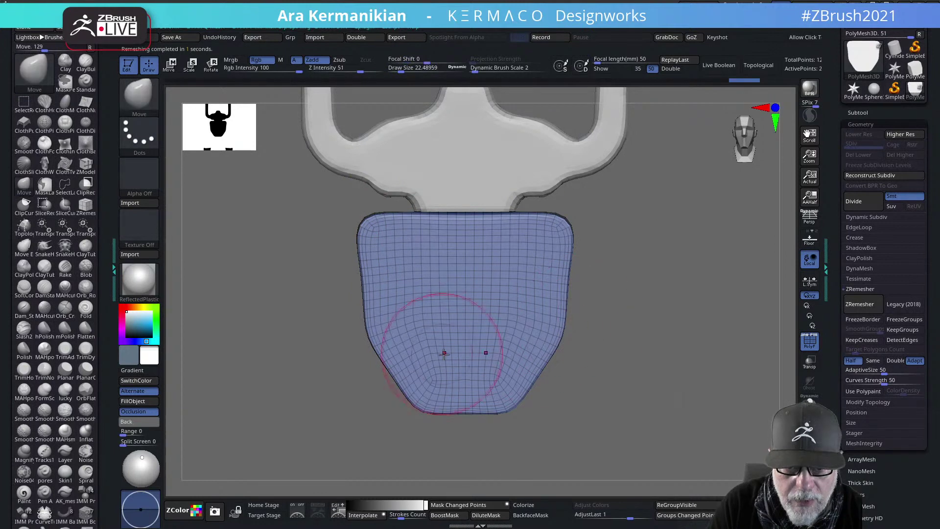
{"action": "mouse_move", "coordinate": [458, 354]}
{"action": "left_mouse_down", "text": "alt"}
{"action": "mouse_move", "coordinate": [481, 325]}
{"action": "mouse_move", "coordinate": [466, 304]}
{"action": "mouse_move", "coordinate": [467, 267]}
{"action": "mouse_move", "coordinate": [461, 316]}
{"action": "left_mouse_up", "text": "alt"}
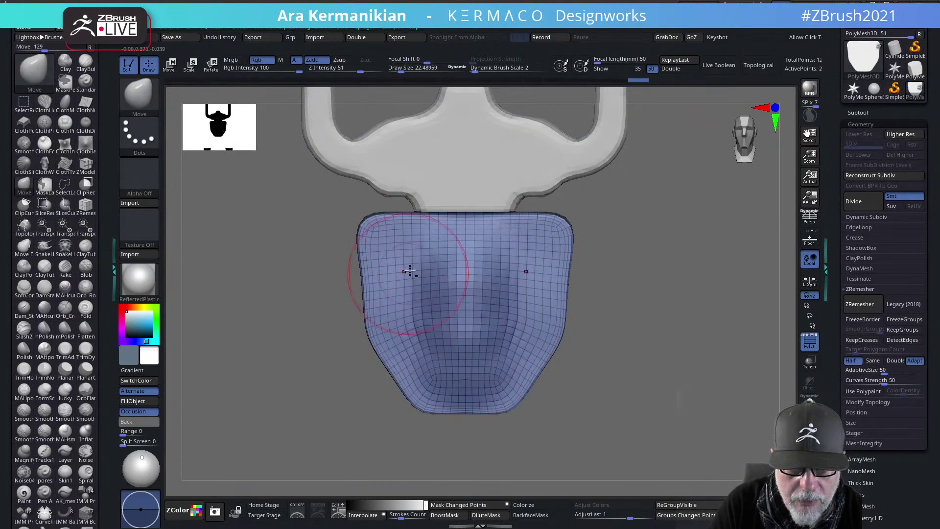
{"action": "left_click_drag", "start_coordinate": [404, 273], "coordinate": [406, 256], "text": "alt"}
{"action": "mouse_move", "coordinate": [399, 313]}
{"action": "left_mouse_down", "text": "alt"}
{"action": "mouse_move", "coordinate": [407, 357]}
{"action": "mouse_move", "coordinate": [419, 301]}
{"action": "left_mouse_up", "text": "alt"}
{"action": "mouse_move", "coordinate": [509, 275]}
{"action": "left_mouse_down", "text": "shift"}
{"action": "mouse_move", "coordinate": [529, 271]}
{"action": "mouse_move", "coordinate": [519, 287]}
{"action": "left_mouse_up", "text": "shift"}
{"action": "mouse_move", "coordinate": [581, 385]}
{"action": "left_mouse_down", "text": "alt"}
{"action": "mouse_move", "coordinate": [647, 312]}
{"action": "mouse_move", "coordinate": [626, 327]}
{"action": "mouse_move", "coordinate": [575, 280]}
{"action": "left_mouse_up", "text": "alt"}
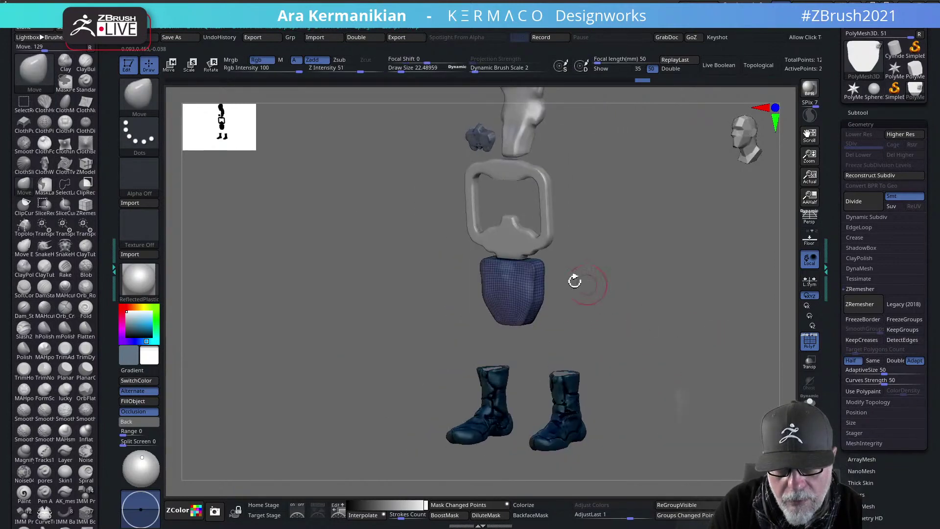
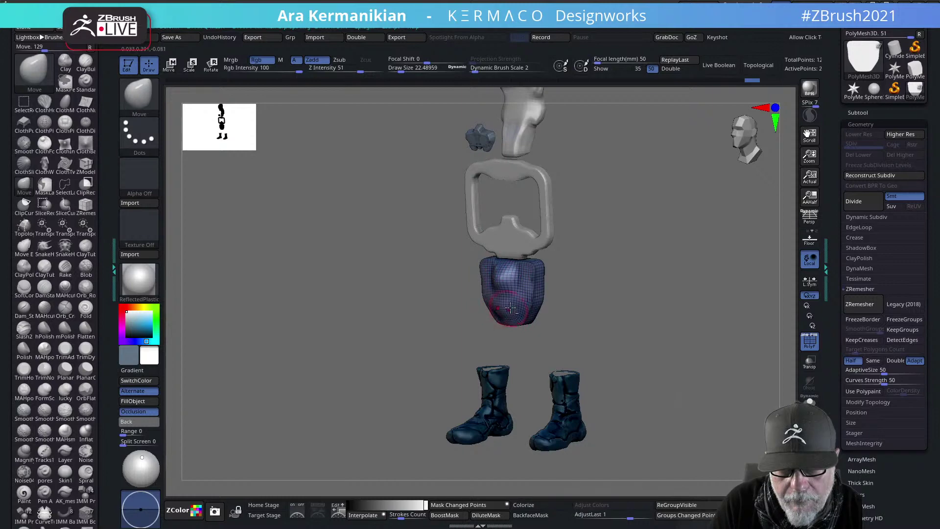
{"action": "mouse_move", "coordinate": [515, 278]}
{"action": "left_mouse_down", "text": "shift"}
{"action": "mouse_move", "coordinate": [518, 267]}
{"action": "mouse_move", "coordinate": [507, 301]}
{"action": "left_mouse_up", "text": "shift"}
{"action": "left_click_drag", "start_coordinate": [627, 327], "coordinate": [628, 302], "text": "shift"}
Switch off the polyframe display and flatten the raised centre of the shield plate's front with the hPolish brush
{"action": "right_click", "coordinate": [591, 294]}
{"action": "left_click", "coordinate": [632, 337]}
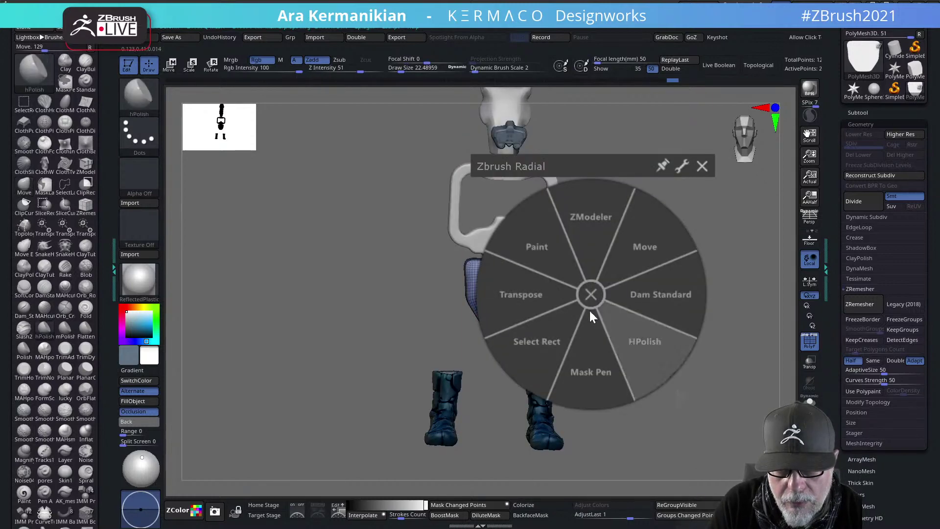
{"action": "left_click", "coordinate": [590, 315]}
{"action": "left_click_drag", "start_coordinate": [657, 333], "coordinate": [597, 312], "text": "alt"}
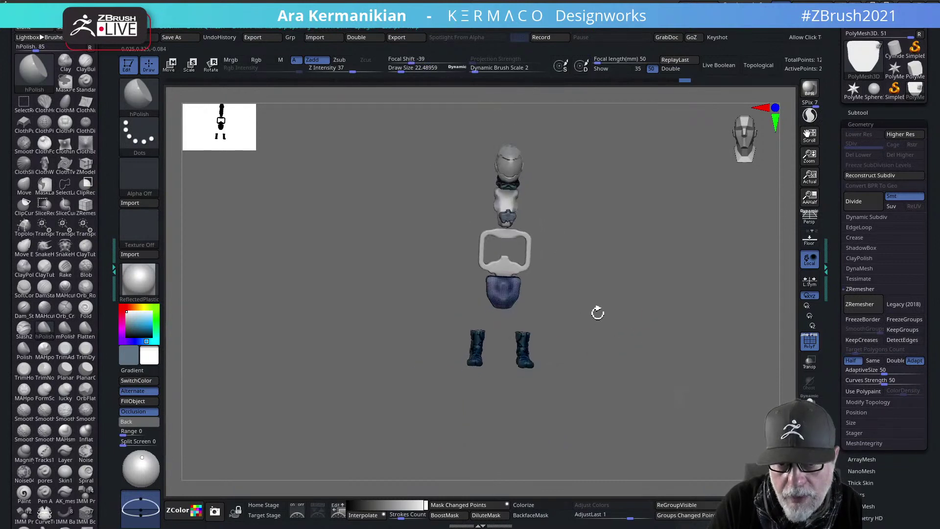
{"action": "left_click", "coordinate": [813, 345]}
{"action": "left_click_drag", "start_coordinate": [696, 325], "coordinate": [566, 299]}
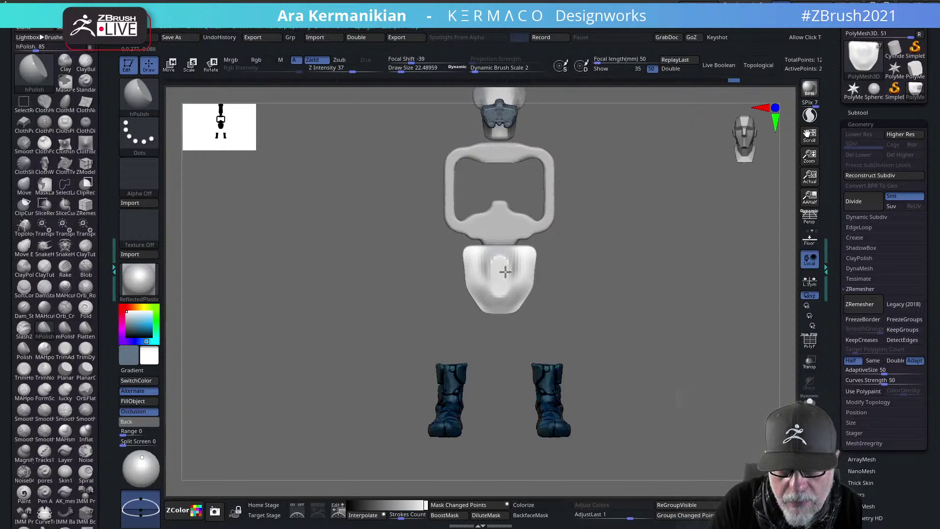
Smooth the relief on the plate's front and polish its side wall, checking the shape from the side and back
{"action": "key", "text": "shift"}
{"action": "right_click_drag", "start_coordinate": [469, 299], "coordinate": [596, 254]}
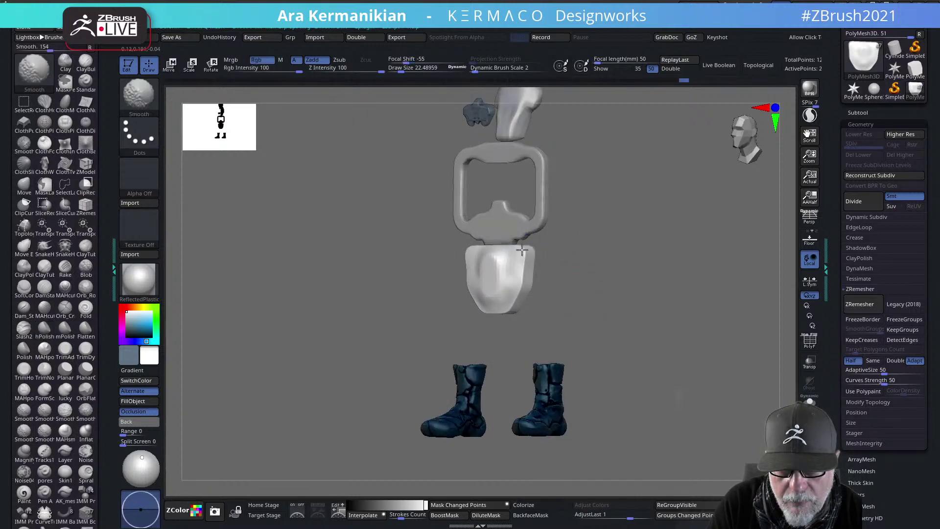
{"action": "right_click_drag", "start_coordinate": [535, 306], "coordinate": [533, 262]}
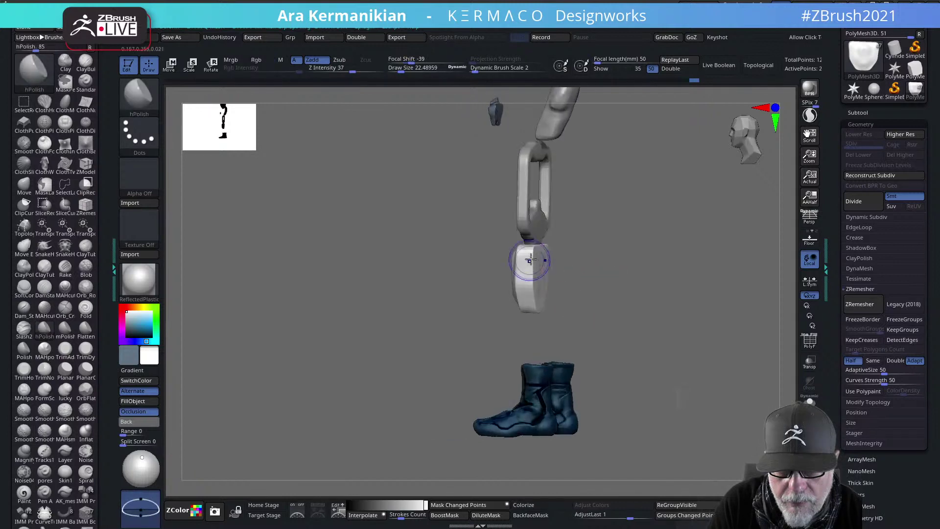
{"action": "right_click_drag", "start_coordinate": [540, 317], "coordinate": [610, 297]}
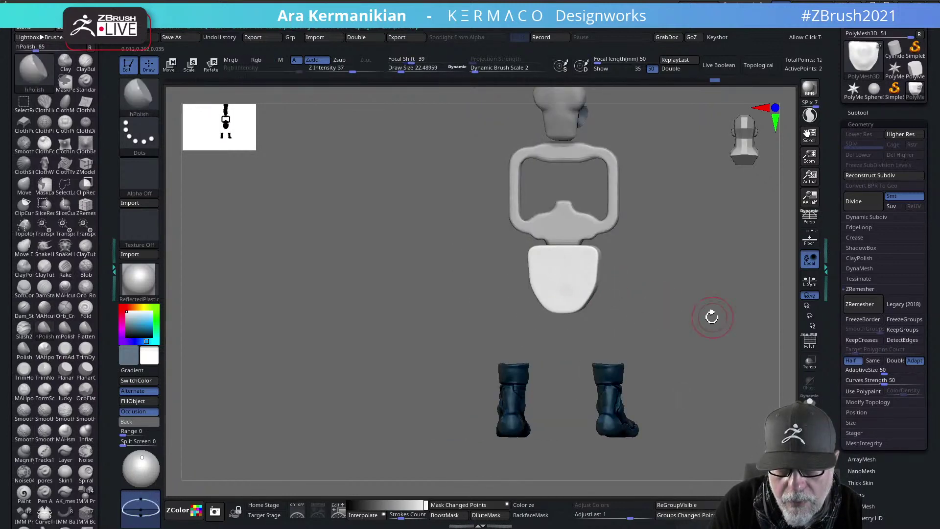
{"action": "mouse_move", "coordinate": [711, 317]}
{"action": "right_mouse_down"}
{"action": "mouse_move", "coordinate": [712, 289]}
{"action": "mouse_move", "coordinate": [638, 298]}
{"action": "mouse_move", "coordinate": [575, 272]}
{"action": "mouse_move", "coordinate": [631, 312]}
{"action": "mouse_move", "coordinate": [684, 304]}
{"action": "right_mouse_up"}
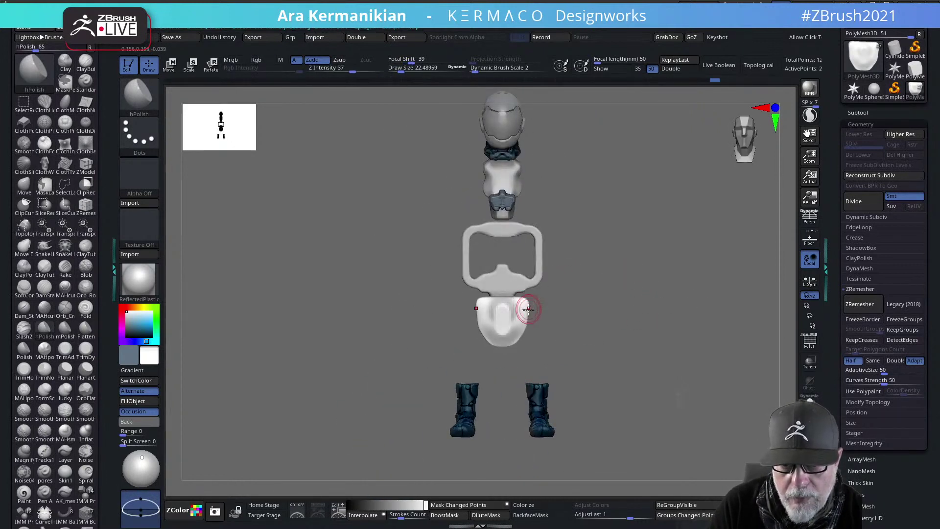
Isolate the shield plate with Solo and turn it to show its side wall
{"action": "key", "text": "ctrl+shift"}
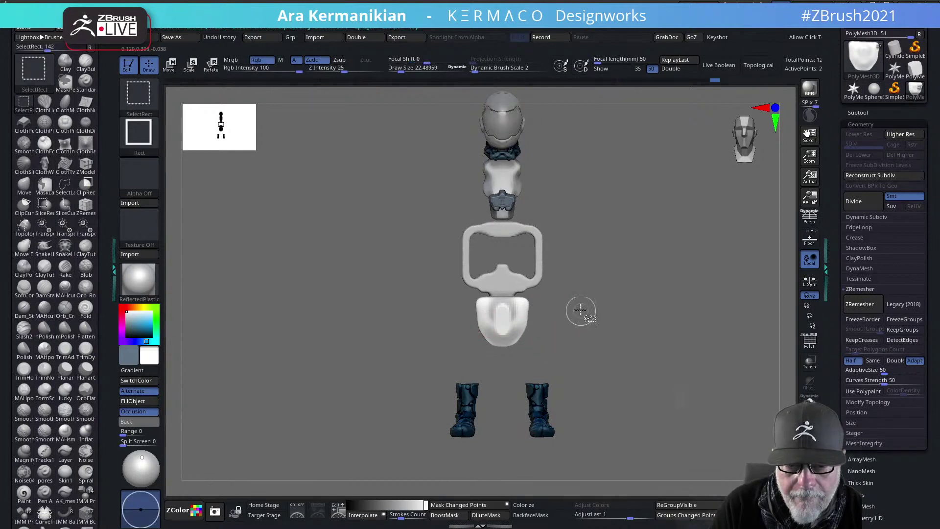
{"action": "right_click_drag", "start_coordinate": [629, 304], "coordinate": [759, 336], "text": "alt"}
{"action": "left_click", "coordinate": [810, 400]}
{"action": "left_click_drag", "start_coordinate": [705, 353], "coordinate": [629, 339]}
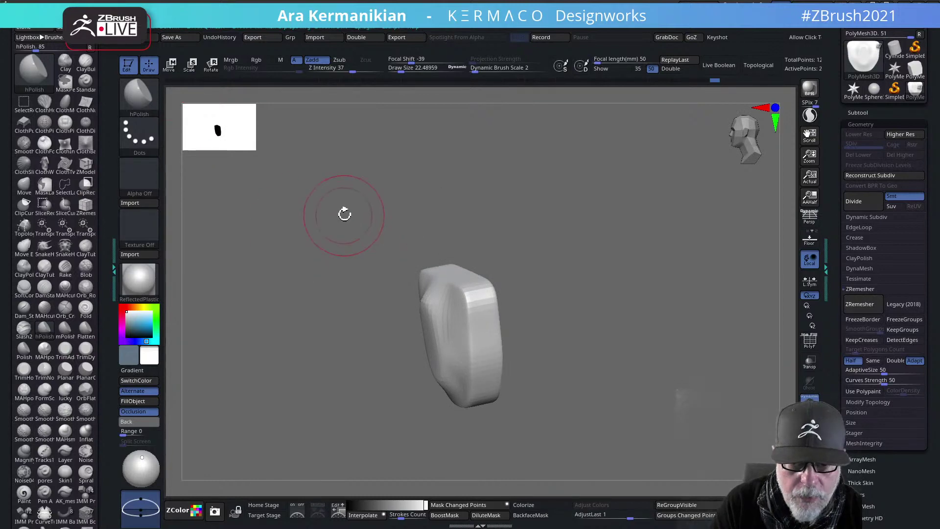
Round the shield plate's upper corner edges with the BevelArc brush and smooth them from the front
{"action": "key", "text": "space"}
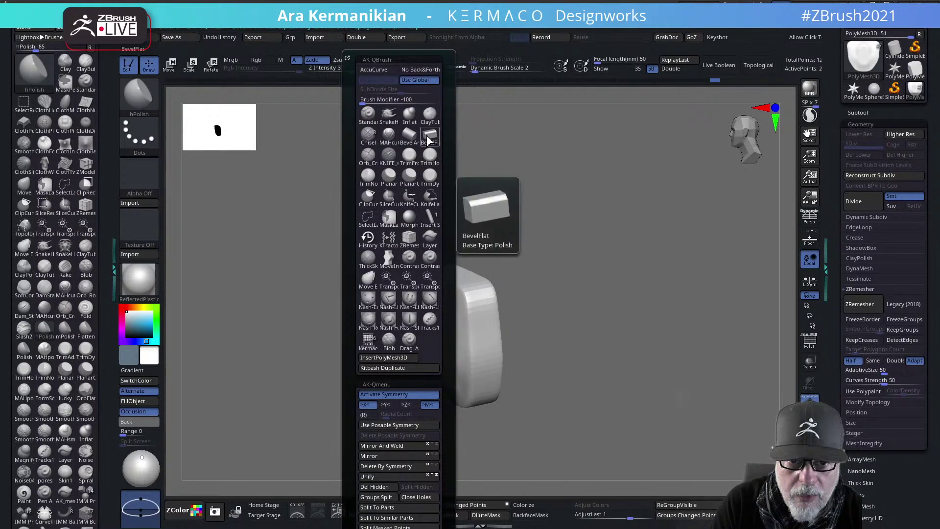
{"action": "left_click", "coordinate": [410, 135]}
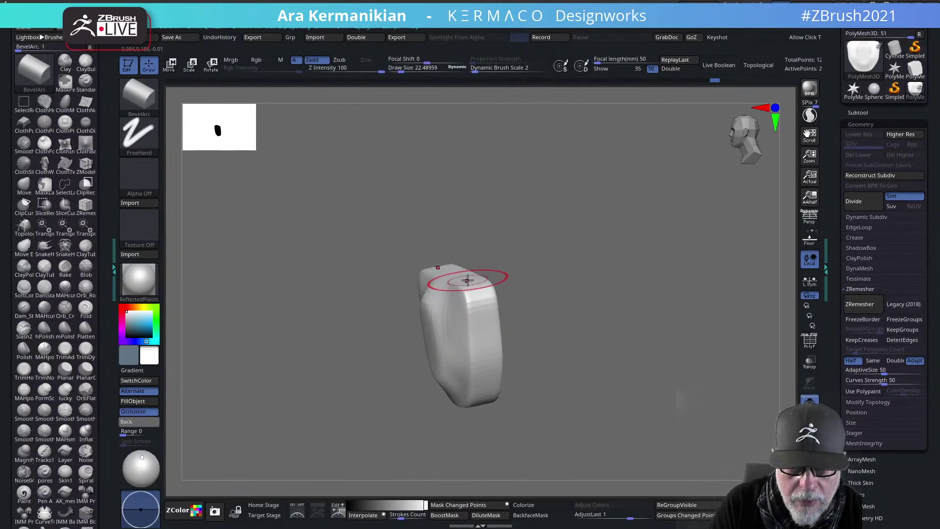
{"action": "mouse_move", "coordinate": [468, 280]}
{"action": "left_mouse_down"}
{"action": "mouse_move", "coordinate": [475, 300]}
{"action": "mouse_move", "coordinate": [472, 288]}
{"action": "left_mouse_up"}
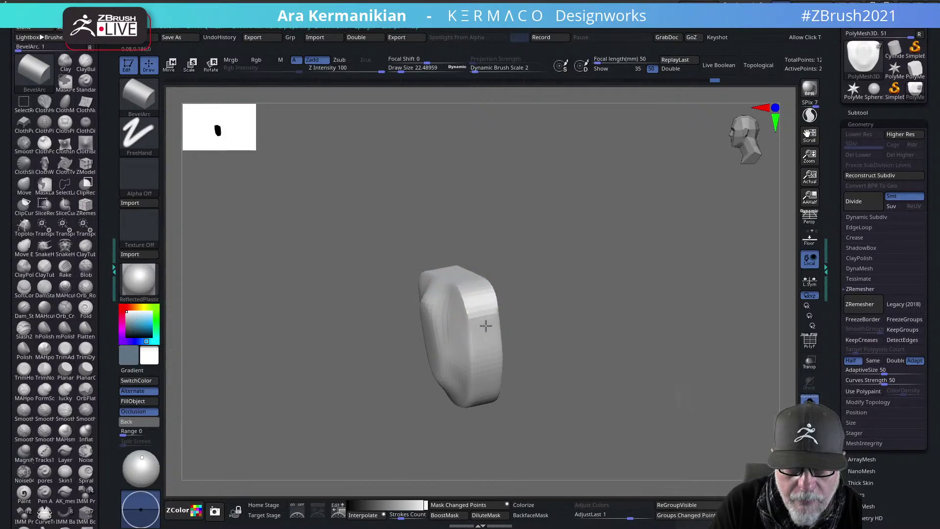
{"action": "mouse_move", "coordinate": [540, 301]}
{"action": "left_mouse_down", "text": "shift"}
{"action": "mouse_move", "coordinate": [581, 279]}
{"action": "mouse_move", "coordinate": [575, 240]}
{"action": "mouse_move", "coordinate": [574, 247]}
{"action": "left_mouse_up", "text": "shift"}
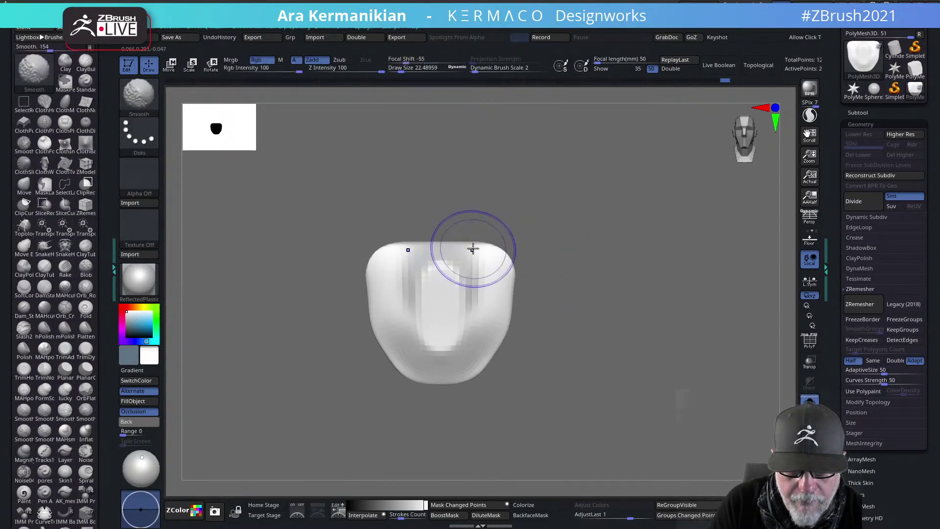
{"action": "left_click_drag", "start_coordinate": [475, 250], "coordinate": [504, 263], "text": "shift"}
{"action": "left_click_drag", "start_coordinate": [534, 327], "coordinate": [588, 296]}
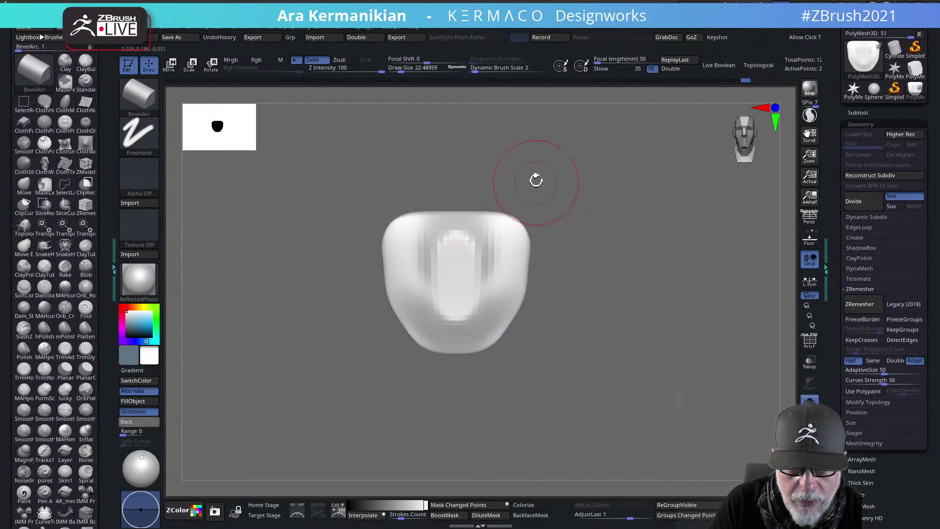
Smooth the shield plate's rounded upper edges while turning it between front, side and back views
{"action": "left_click_drag", "start_coordinate": [533, 171], "coordinate": [560, 188], "text": "alt"}
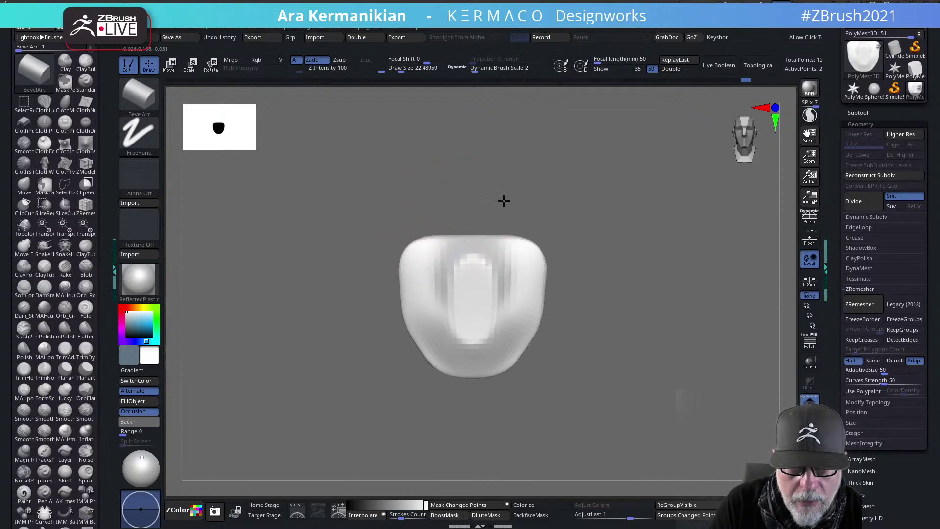
{"action": "mouse_move", "coordinate": [500, 204]}
{"action": "left_mouse_down"}
{"action": "mouse_move", "coordinate": [413, 268]}
{"action": "mouse_move", "coordinate": [429, 255]}
{"action": "left_mouse_up"}
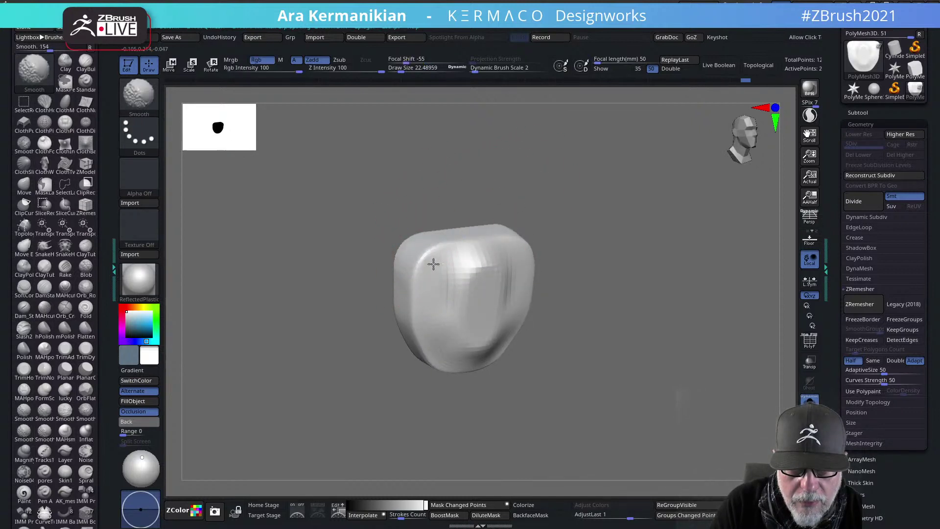
{"action": "mouse_move", "coordinate": [633, 248]}
{"action": "left_mouse_down"}
{"action": "mouse_move", "coordinate": [557, 279]}
{"action": "mouse_move", "coordinate": [424, 255]}
{"action": "left_mouse_up"}
{"action": "key", "text": "shift"}
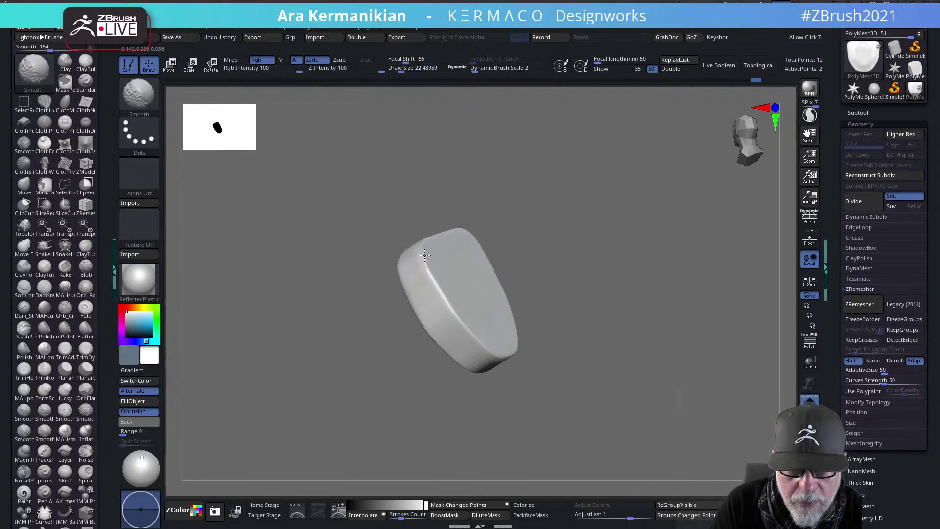
{"action": "left_click_drag", "start_coordinate": [535, 344], "coordinate": [671, 262], "text": "shift"}
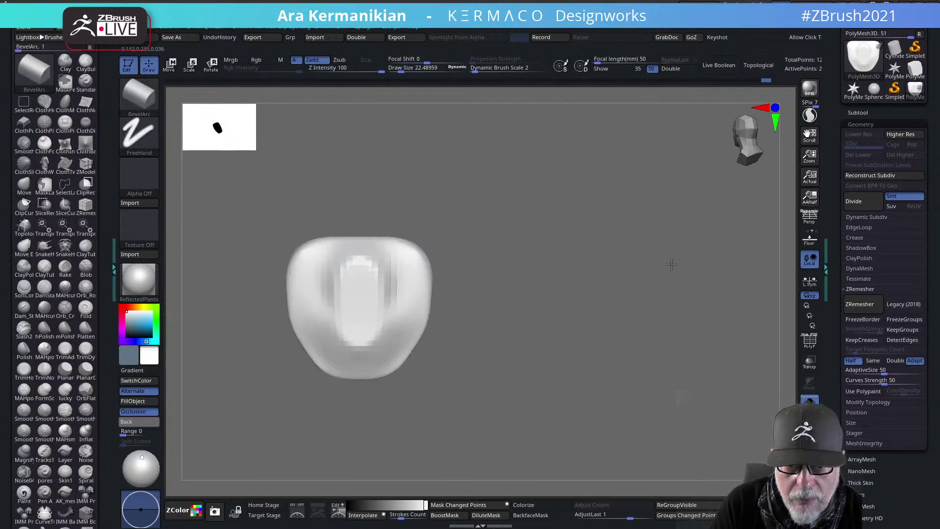
{"action": "left_click_drag", "start_coordinate": [578, 360], "coordinate": [622, 356], "text": "alt"}
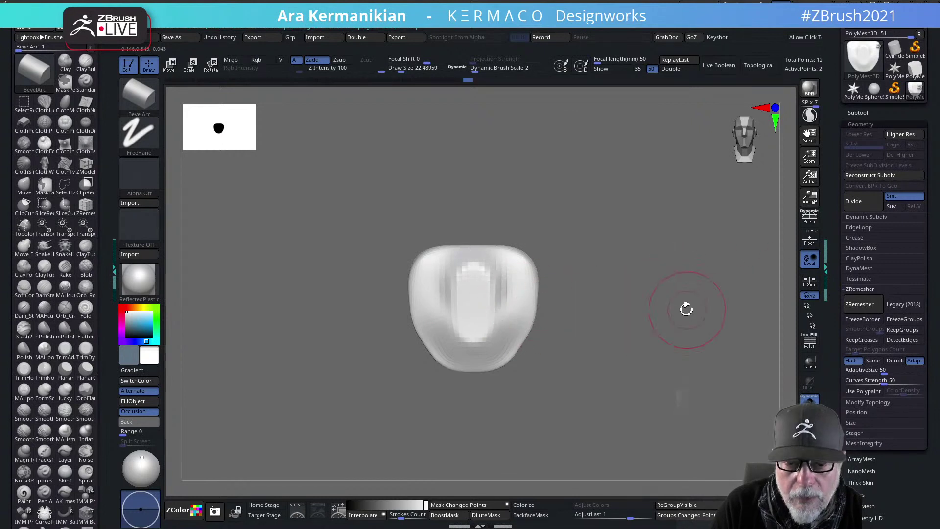
Reshape the plate's lower end into a longer, narrower, flat-bottomed tip with the Move brush at draw size 28.75, working from front, side and back
{"action": "left_click_drag", "start_coordinate": [686, 309], "coordinate": [687, 319], "text": "alt"}
{"action": "key", "text": "b"}
{"action": "key", "text": "m"}
{"action": "key", "text": "v"}
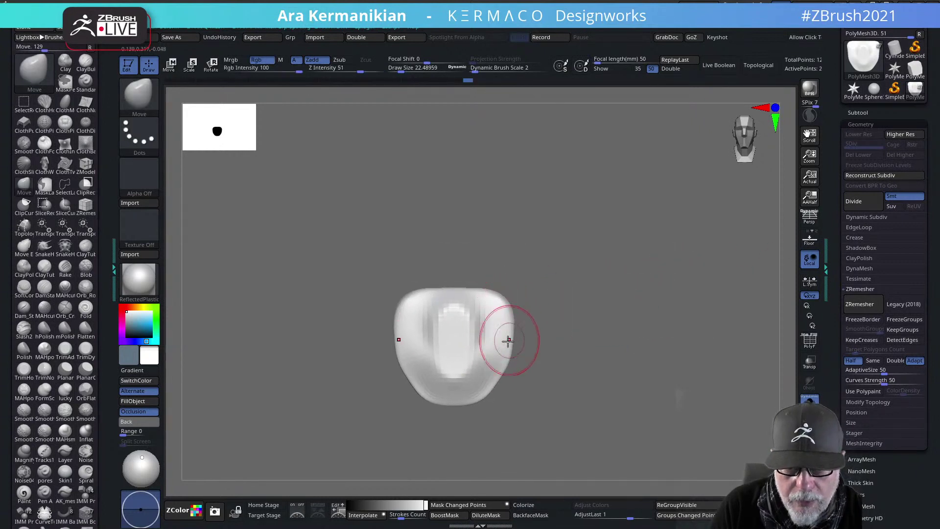
{"action": "key", "text": "s"}
{"action": "left_click_drag", "start_coordinate": [495, 345], "coordinate": [499, 344]}
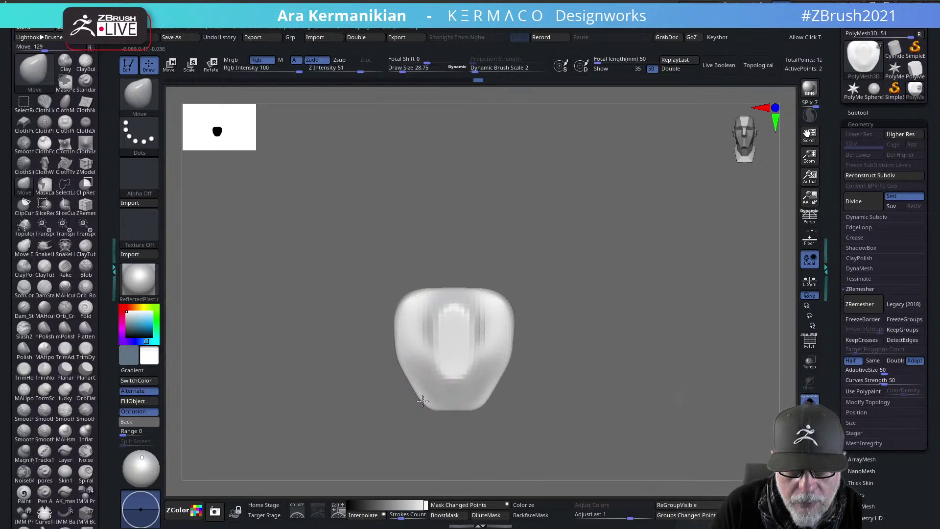
{"action": "mouse_move", "coordinate": [597, 384]}
{"action": "left_mouse_down", "text": "shift"}
{"action": "mouse_move", "coordinate": [557, 382]}
{"action": "mouse_move", "coordinate": [602, 377]}
{"action": "mouse_move", "coordinate": [595, 372]}
{"action": "mouse_move", "coordinate": [524, 390]}
{"action": "left_mouse_up", "text": "shift"}
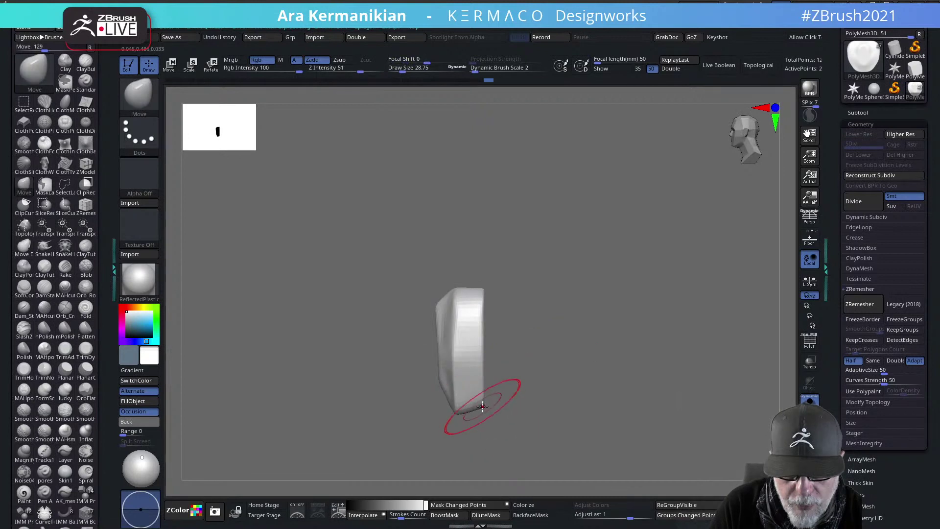
{"action": "left_click_drag", "start_coordinate": [581, 396], "coordinate": [504, 392], "text": "shift"}
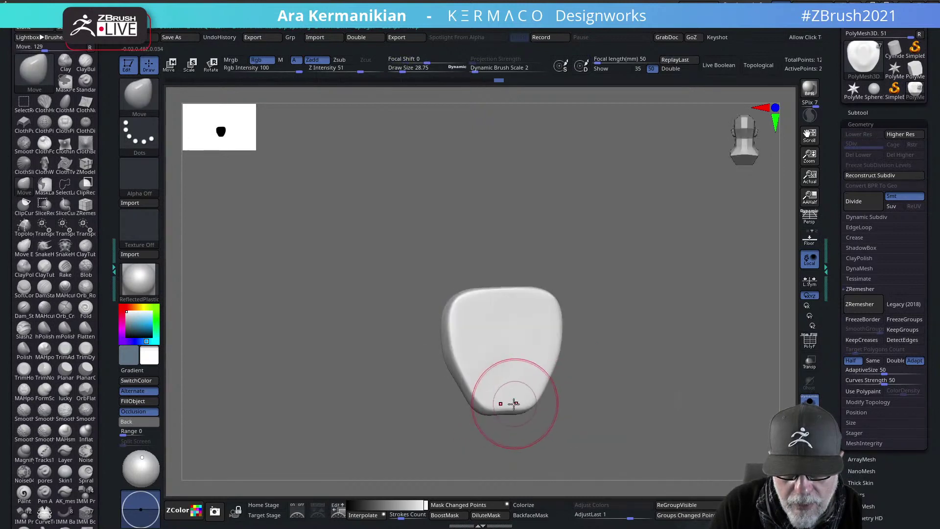
{"action": "left_click_drag", "start_coordinate": [571, 410], "coordinate": [588, 393], "text": "shift"}
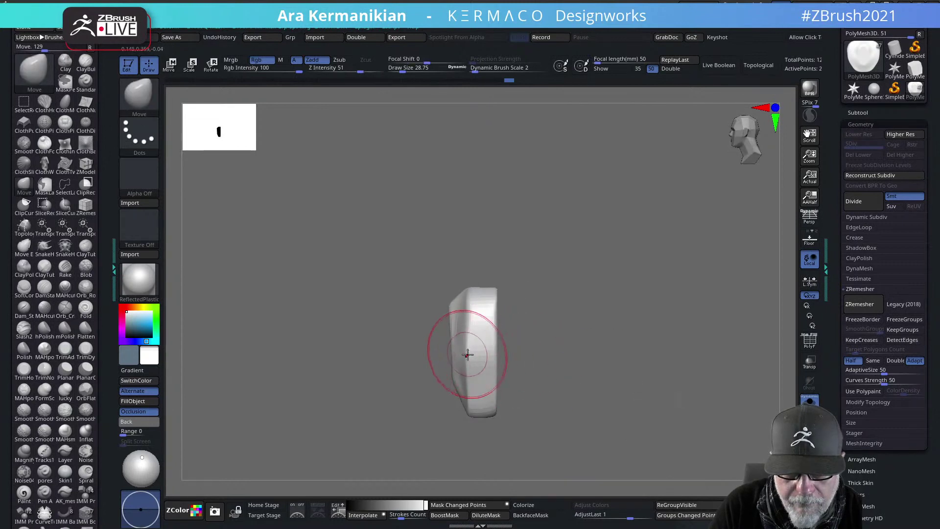
{"action": "left_click_drag", "start_coordinate": [606, 352], "coordinate": [627, 322], "text": "shift"}
Preview the plate with dynamic subdivision and switch to the TrimHole brush
{"action": "left_click_drag", "start_coordinate": [526, 337], "coordinate": [524, 317], "text": "alt"}
{"action": "right_click", "coordinate": [445, 312]}
{"action": "left_click", "coordinate": [504, 316]}
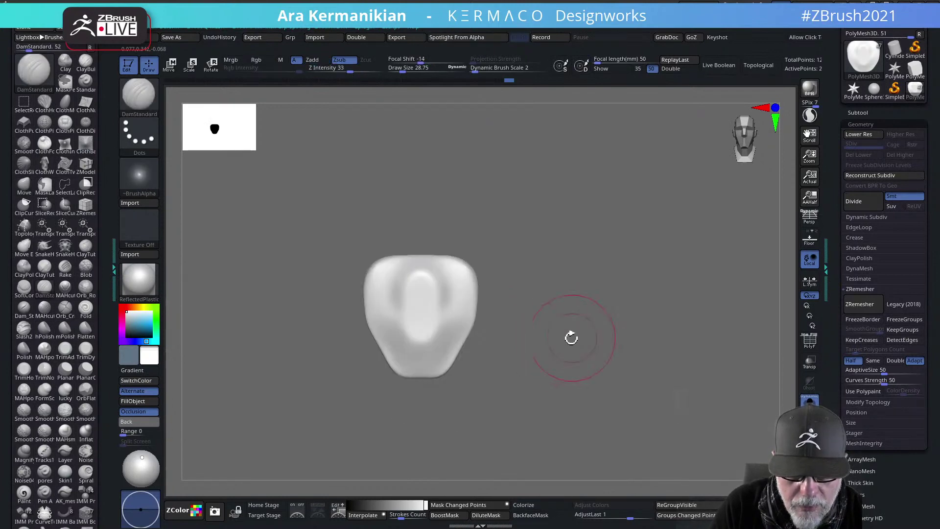
{"action": "key", "text": "ctrl"}
{"action": "key", "text": "ctrl+space"}
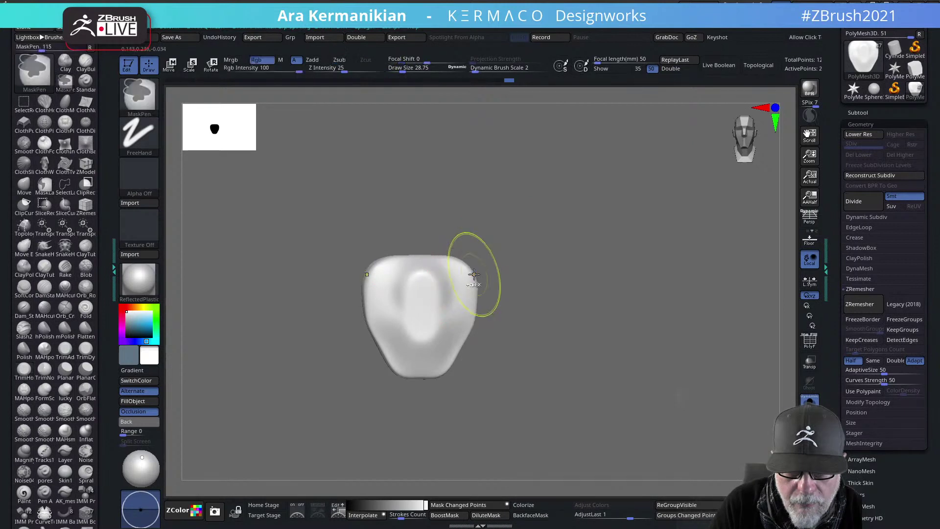
{"action": "left_click_drag", "start_coordinate": [472, 273], "coordinate": [476, 272], "text": "shift"}
{"action": "key", "text": "shift+d"}
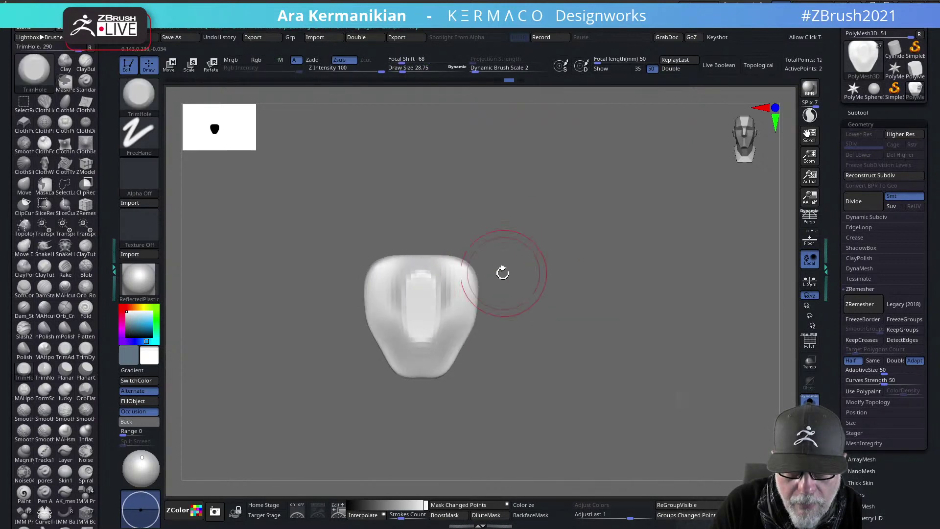
{"action": "key", "text": "d"}
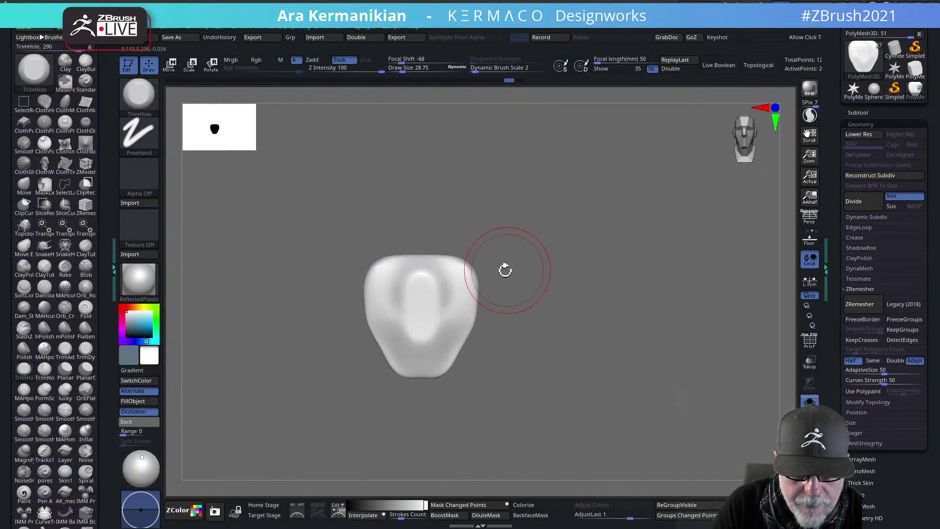
Try small TrimHole dents near the plate's upper corners at draw size 6.3724
{"action": "key", "text": "s"}
{"action": "left_click", "coordinate": [467, 282]}
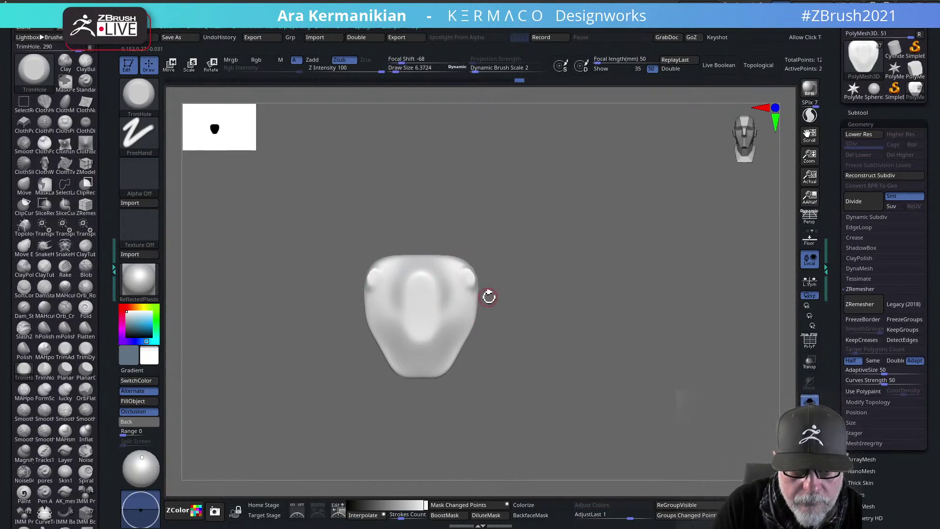
{"action": "key", "text": "shift+d"}
{"action": "key", "text": "s"}
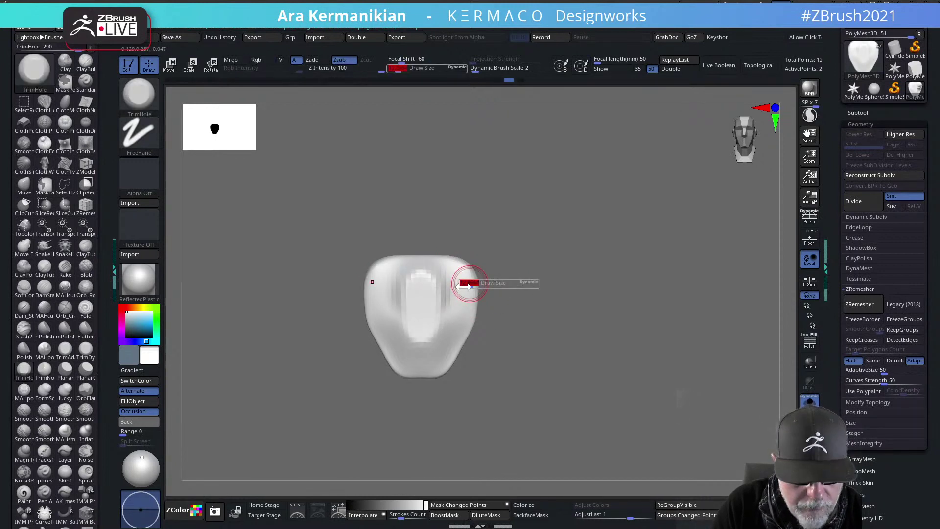
{"action": "key", "text": "d"}
{"action": "left_click", "coordinate": [468, 283]}
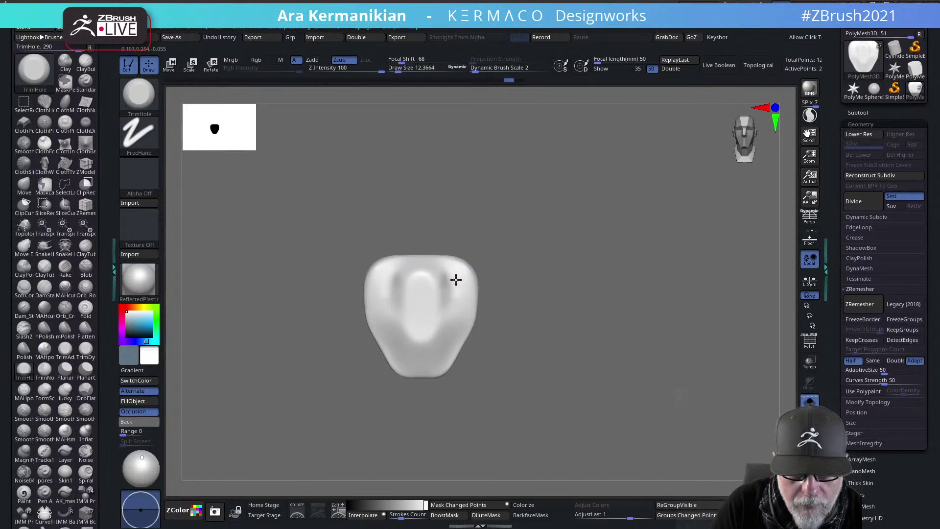
Punch four mirrored pits beside the plate's raised centre with TrimHole at draw size 6.3724, under dynamic subdivision
{"action": "key", "text": "s"}
{"action": "left_click_drag", "start_coordinate": [456, 280], "coordinate": [457, 282]}
{"action": "key", "text": "shift+d"}
{"action": "key", "text": "d"}
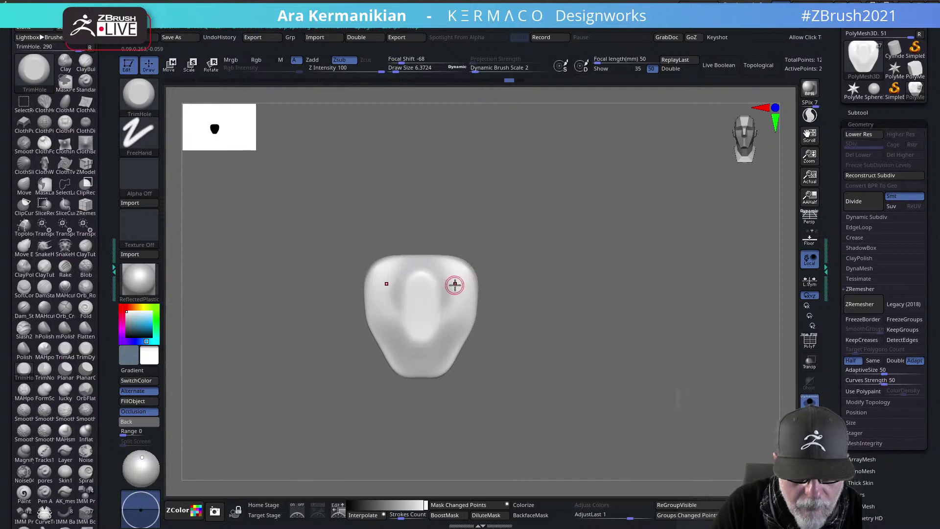
{"action": "key", "text": "shift+d"}
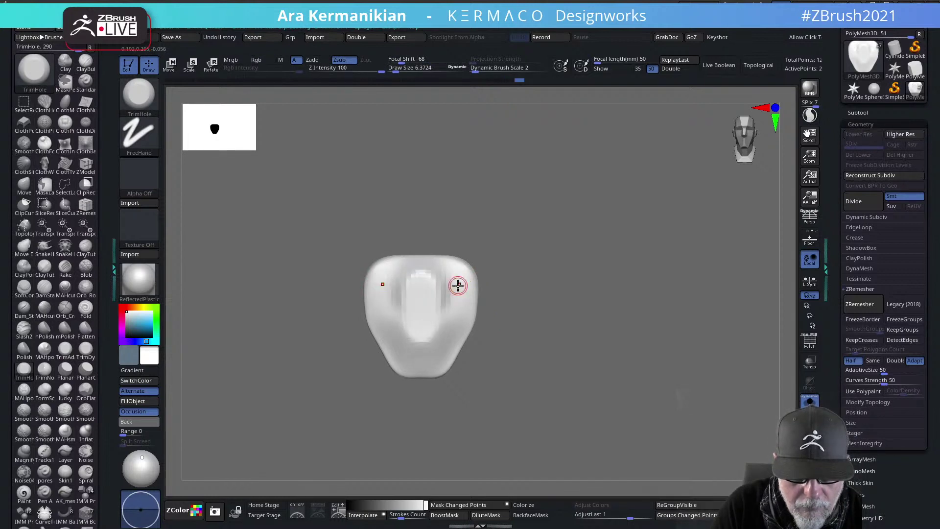
{"action": "key", "text": "d"}
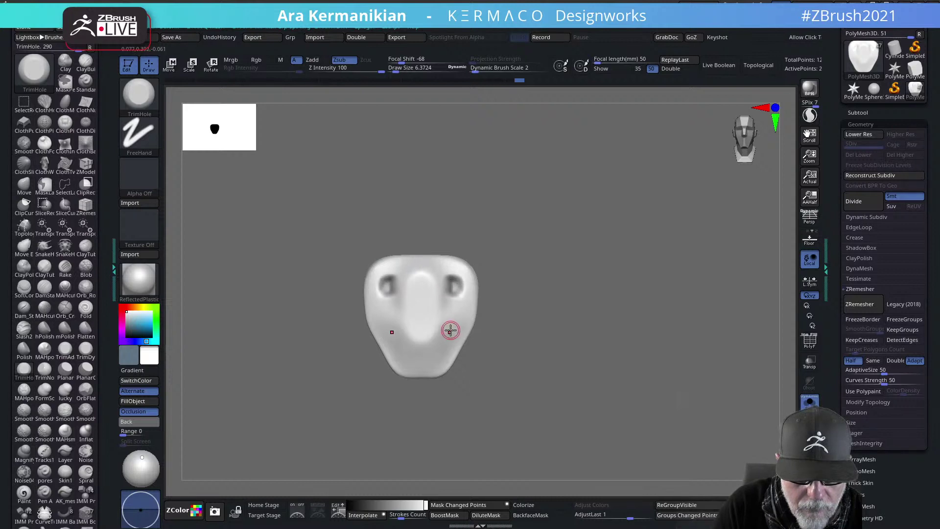
{"action": "mouse_move", "coordinate": [447, 329]}
{"action": "left_mouse_down"}
{"action": "mouse_move", "coordinate": [442, 336]}
{"action": "mouse_move", "coordinate": [444, 328]}
{"action": "left_mouse_up"}
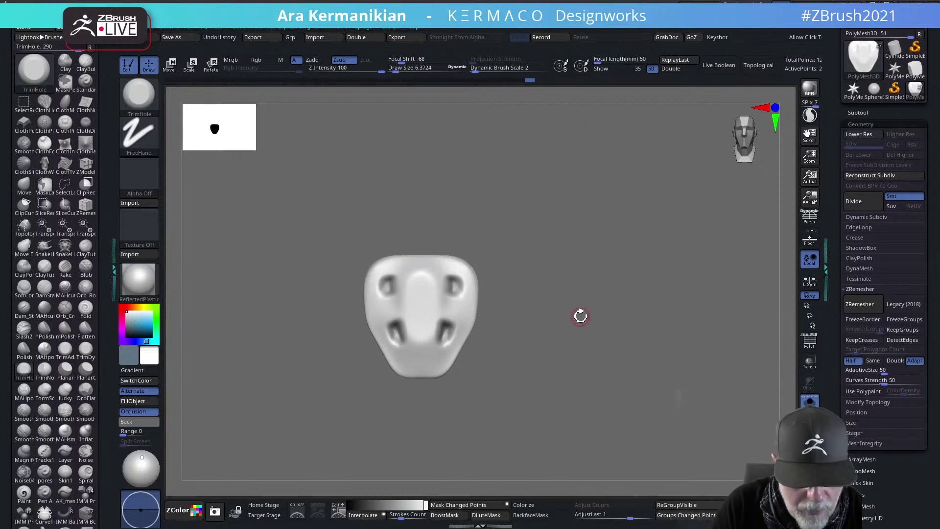
Divide the shield plate to subdivision level 2 and turn Solo off to show the other armour parts
{"action": "left_click_drag", "start_coordinate": [622, 356], "coordinate": [623, 341], "text": "alt"}
{"action": "key", "text": "ctrl+d"}
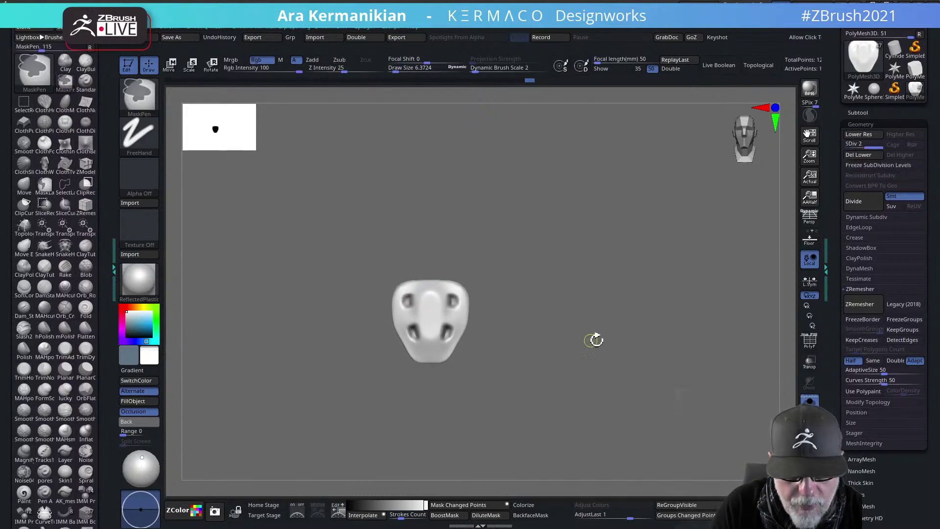
{"action": "left_click", "coordinate": [809, 401]}
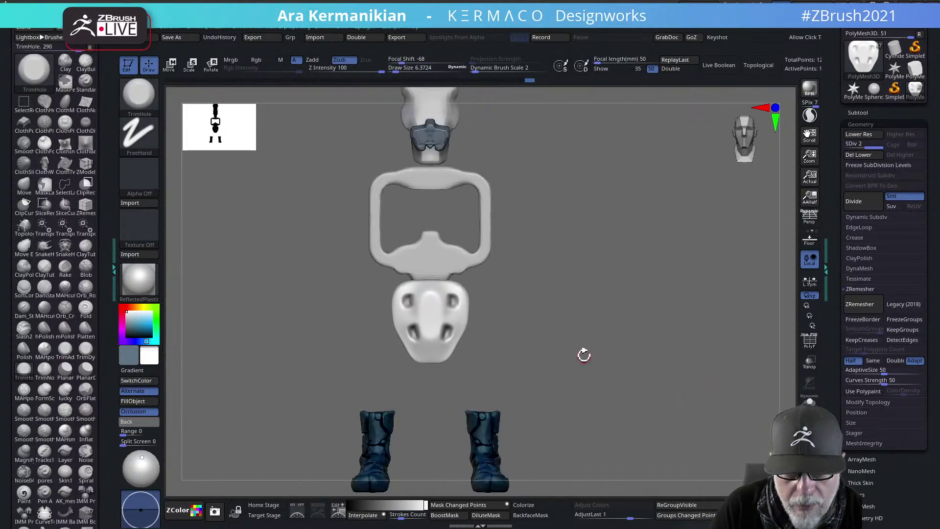
{"action": "left_click_drag", "start_coordinate": [564, 323], "coordinate": [545, 320]}
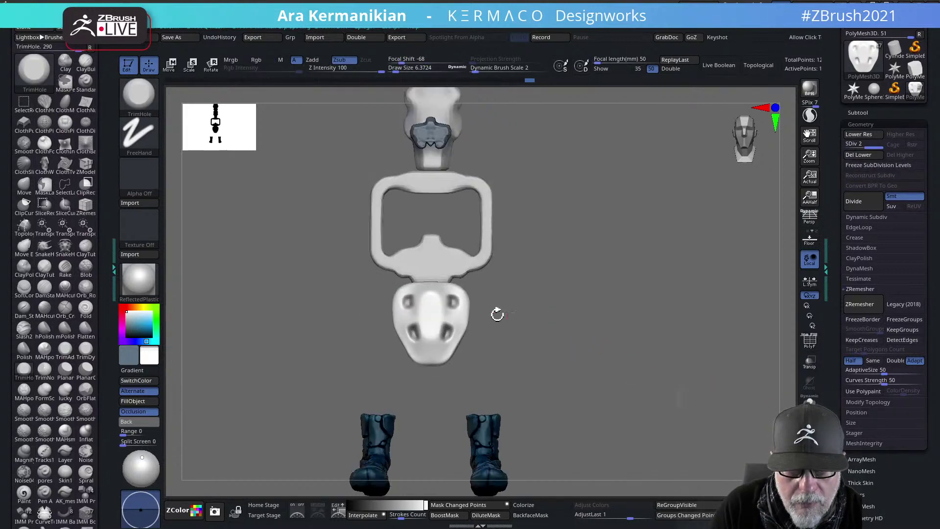
Try carving a DamStandard groove across the plate between the upper and lower pits, with a small and a larger brush size
{"action": "key", "text": "ctrl+shift"}
{"action": "right_click", "coordinate": [445, 316]}
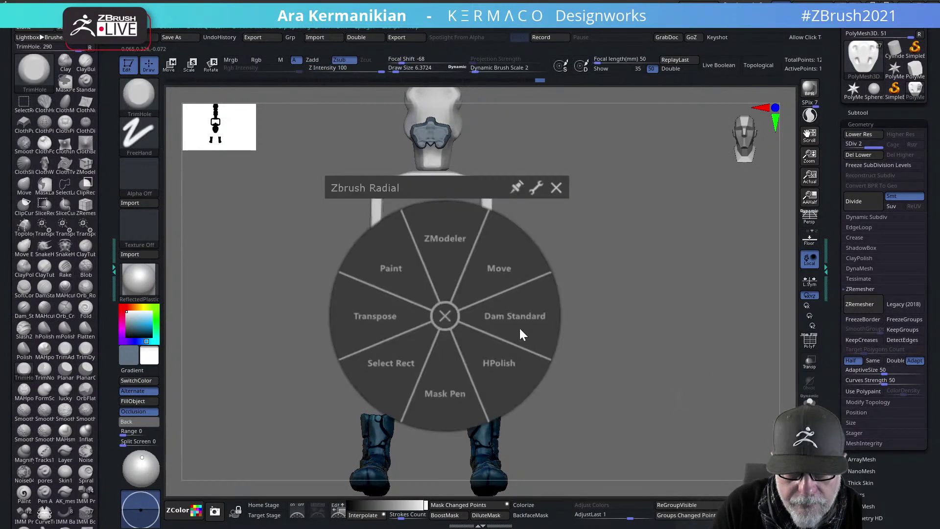
{"action": "left_click", "coordinate": [519, 327]}
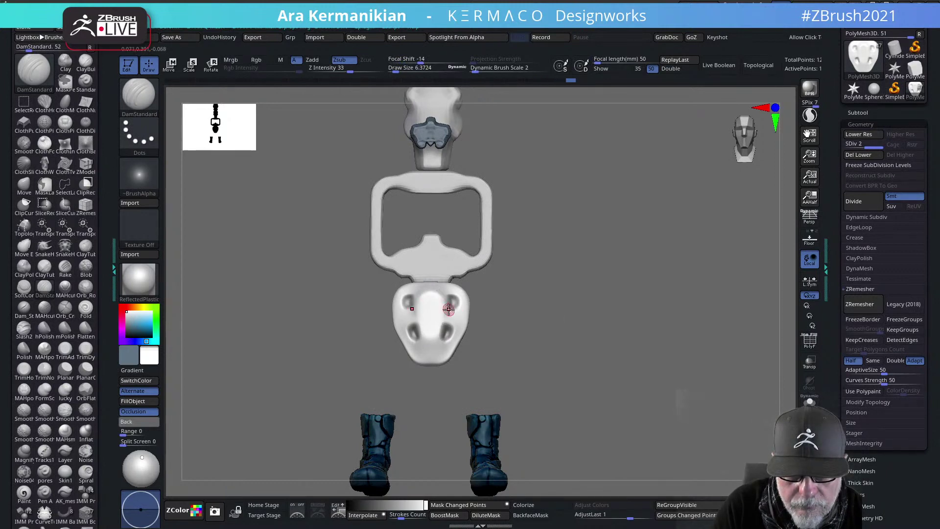
{"action": "key", "text": "shift"}
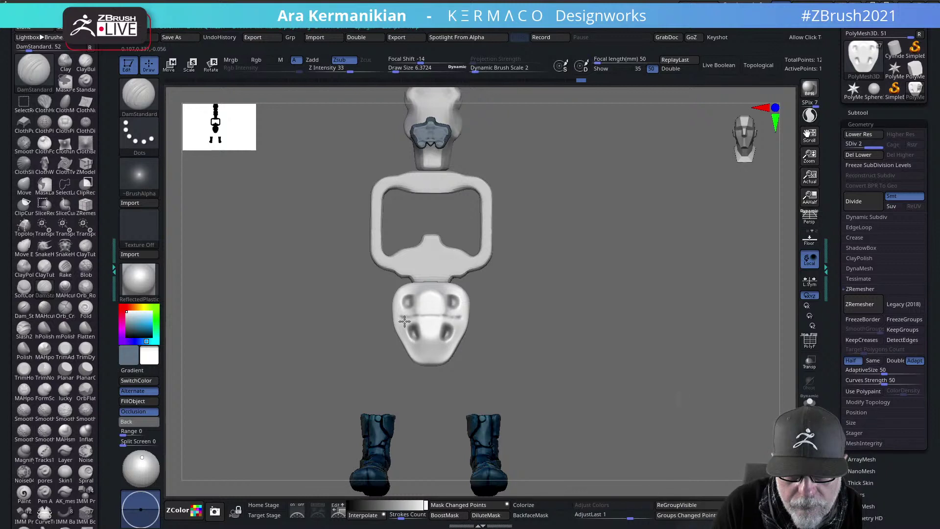
{"action": "key", "text": "shift"}
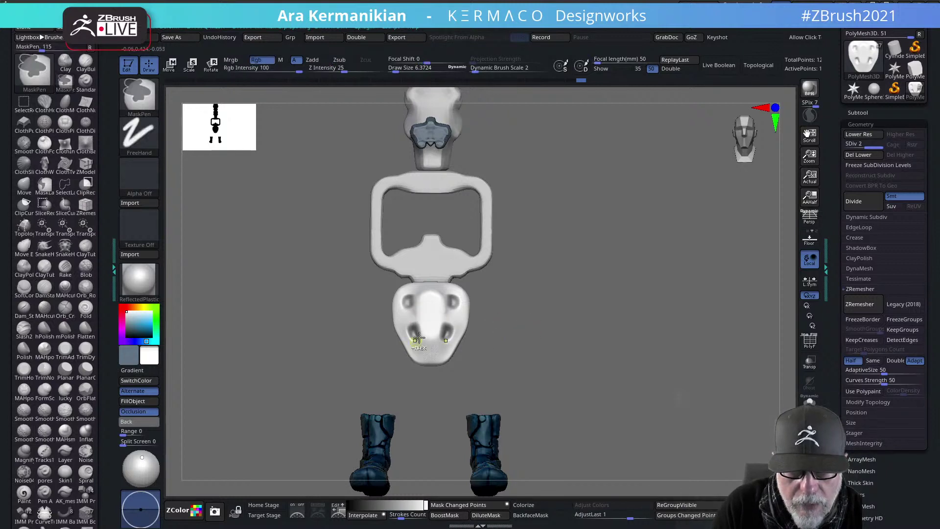
{"action": "key", "text": "s"}
{"action": "left_click", "coordinate": [415, 317]}
{"action": "mouse_move", "coordinate": [415, 310]}
{"action": "left_mouse_down"}
{"action": "mouse_move", "coordinate": [406, 320]}
{"action": "mouse_move", "coordinate": [444, 314]}
{"action": "left_mouse_up"}
{"action": "key", "text": "ctrl+z"}
{"action": "key", "text": "s"}
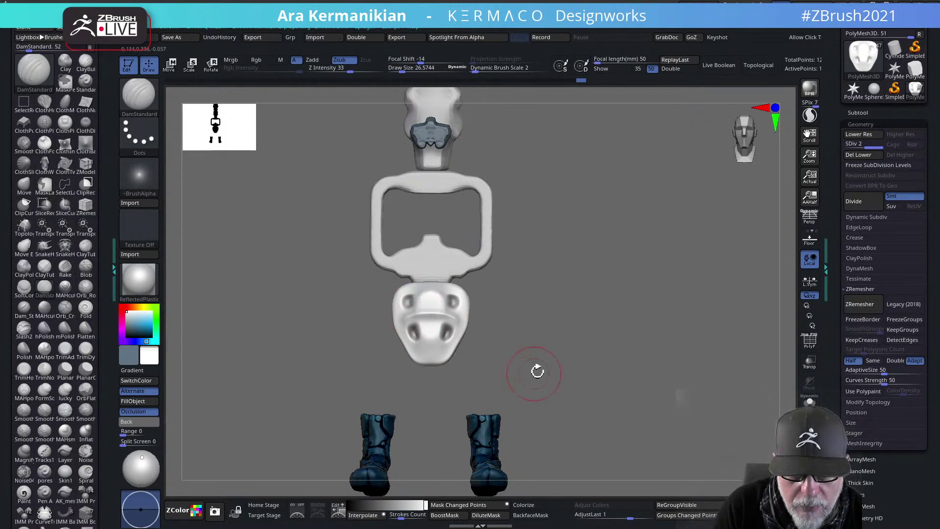
{"action": "key", "text": "ctrl+z"}
{"action": "left_click_drag", "start_coordinate": [600, 322], "coordinate": [633, 320], "text": "alt"}
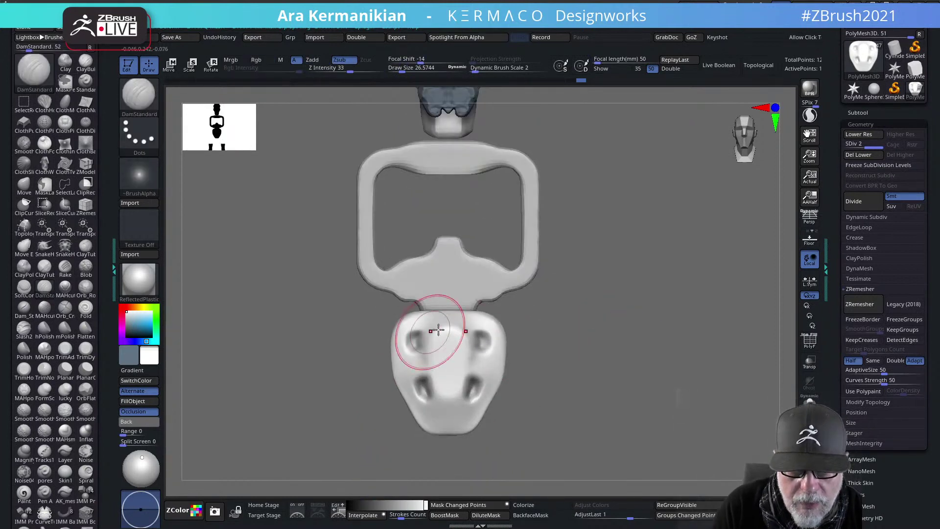
{"action": "left_click_drag", "start_coordinate": [437, 330], "coordinate": [467, 321], "text": "shift"}
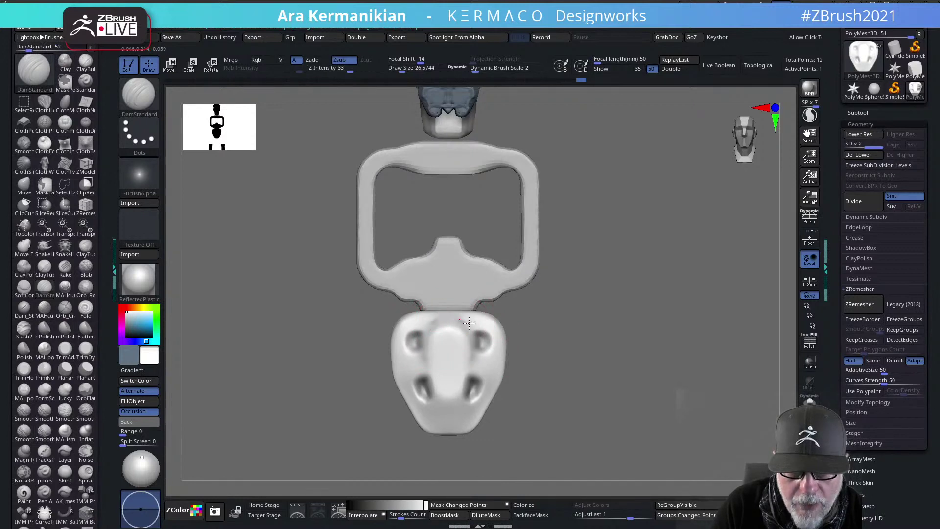
Merge the hard-surface bracket down with the shield plate below it into a single subtool
{"action": "left_click_drag", "start_coordinate": [703, 364], "coordinate": [467, 297], "text": "alt"}
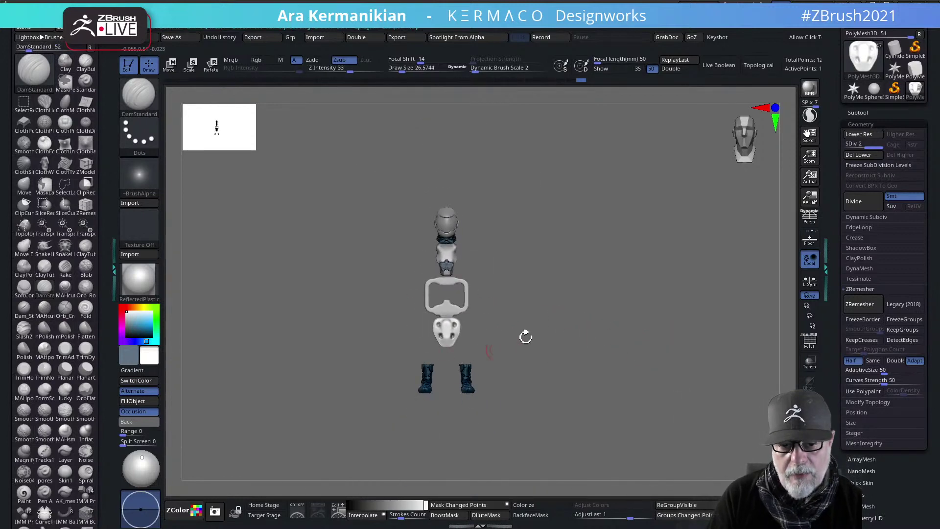
{"action": "left_click_drag", "start_coordinate": [624, 305], "coordinate": [648, 307], "text": "alt"}
{"action": "left_click", "coordinate": [857, 112]}
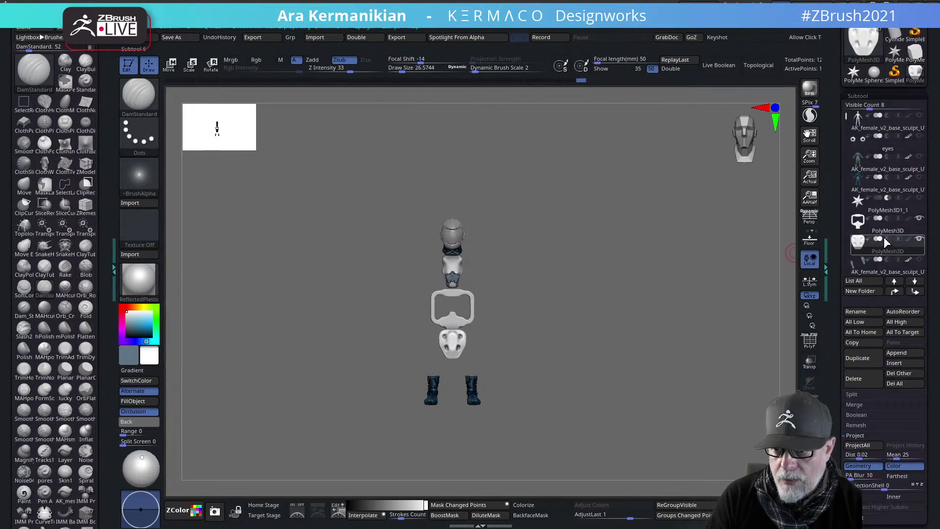
{"action": "left_click", "coordinate": [887, 242]}
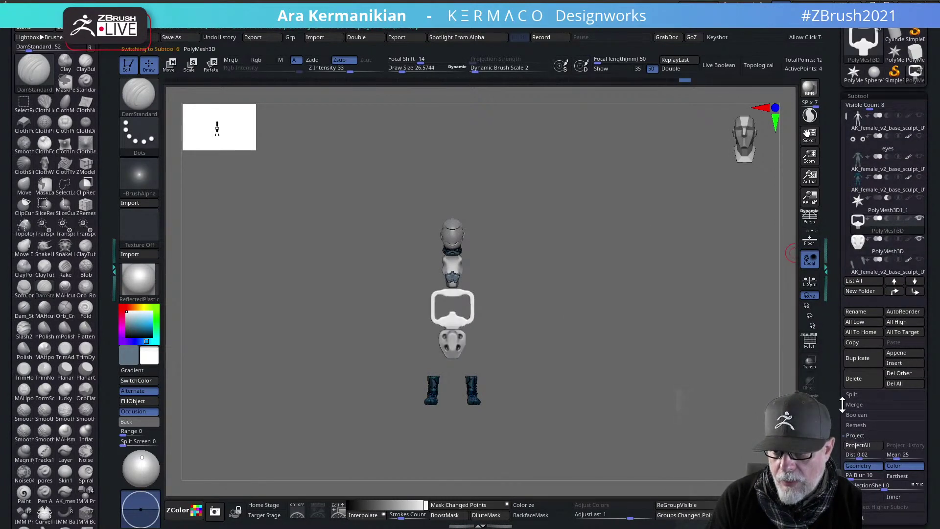
{"action": "left_click", "coordinate": [861, 406]}
{"action": "left_click", "coordinate": [864, 415]}
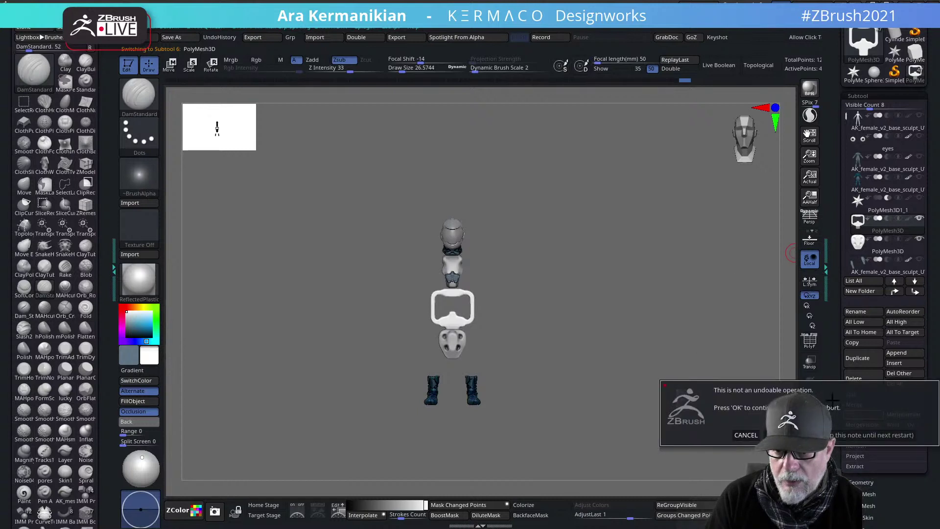
{"action": "left_click", "coordinate": [779, 435]}
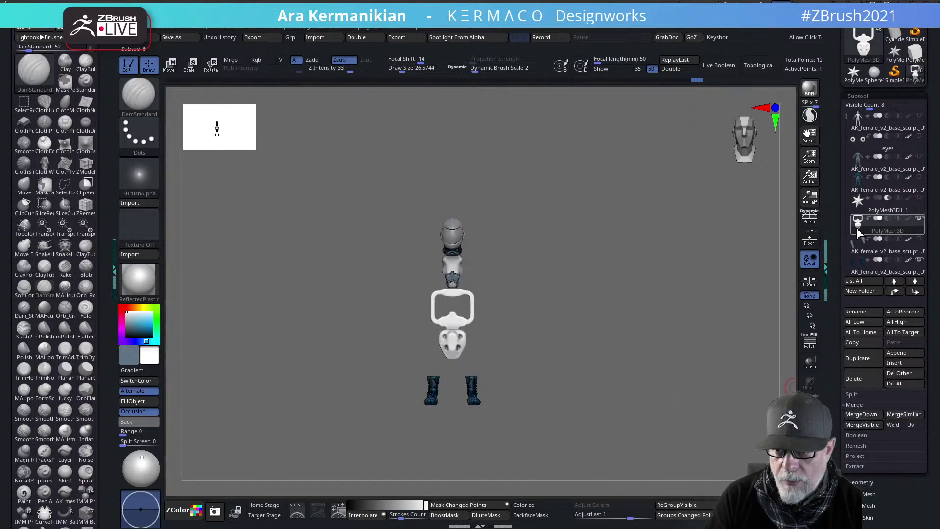
Create a new InsertMesh brush from the merged bracket and shield plate
{"action": "key", "text": "w"}
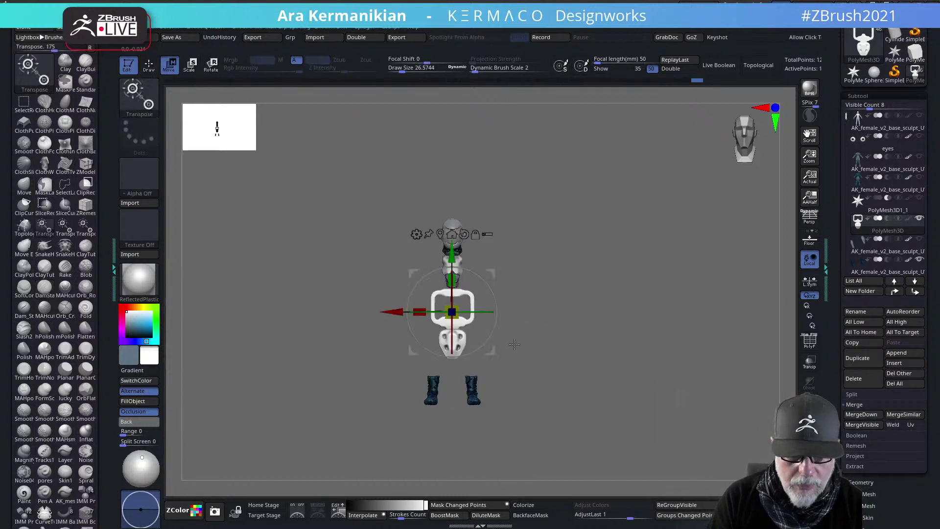
{"action": "mouse_move", "coordinate": [567, 342]}
{"action": "left_mouse_down", "text": "alt"}
{"action": "mouse_move", "coordinate": [575, 332]}
{"action": "mouse_move", "coordinate": [574, 360]}
{"action": "left_mouse_up", "text": "alt"}
{"action": "left_click_drag", "start_coordinate": [391, 303], "coordinate": [314, 300], "text": "alt"}
{"action": "left_click_drag", "start_coordinate": [631, 295], "coordinate": [688, 295], "text": "alt"}
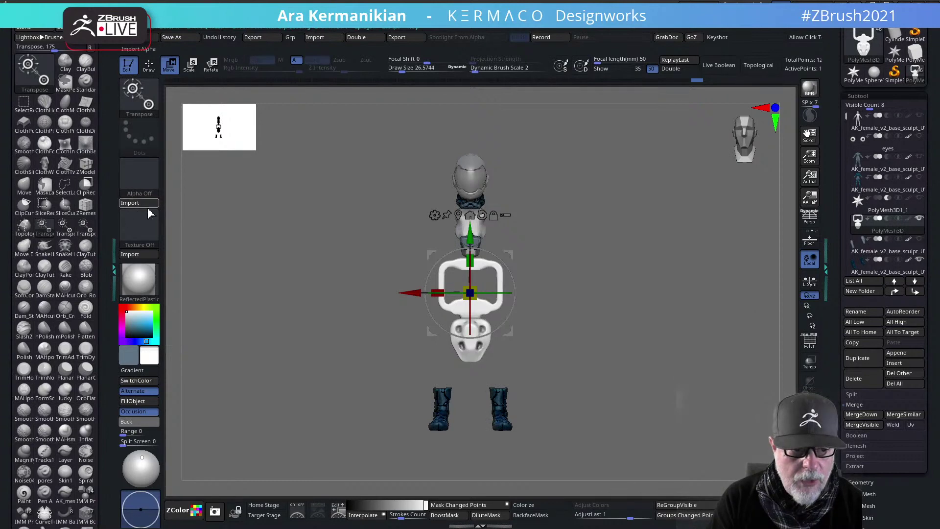
{"action": "mouse_move", "coordinate": [104, 204]}
{"action": "left_mouse_down"}
{"action": "mouse_move", "coordinate": [96, 243]}
{"action": "mouse_move", "coordinate": [124, 139]}
{"action": "left_mouse_up"}
{"action": "scroll", "coordinate": [63, 204], "scroll_direction": "down", "scroll_amount": 10}
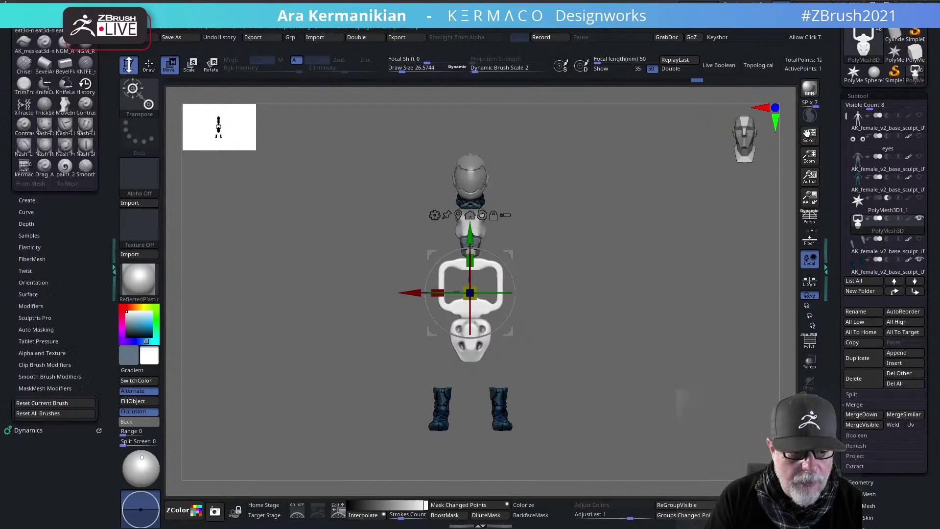
{"action": "left_click", "coordinate": [23, 168]}
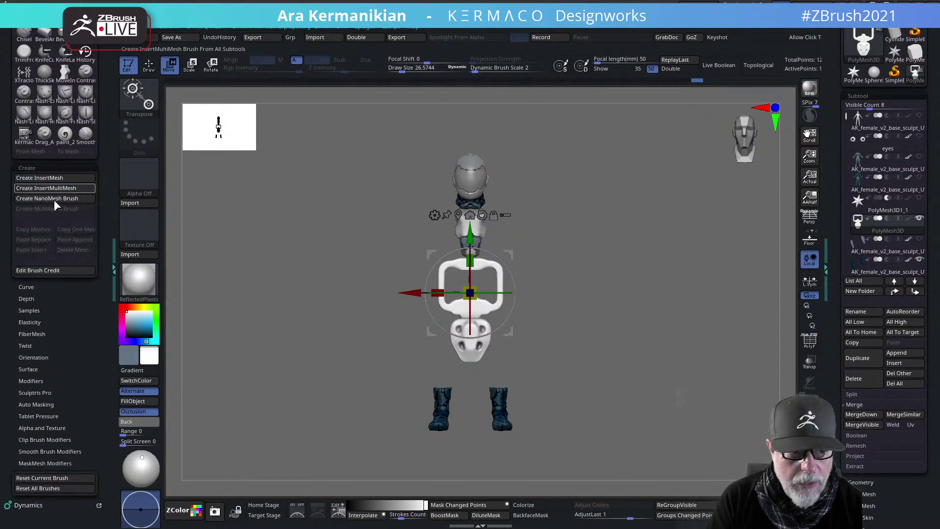
{"action": "left_click", "coordinate": [66, 179]}
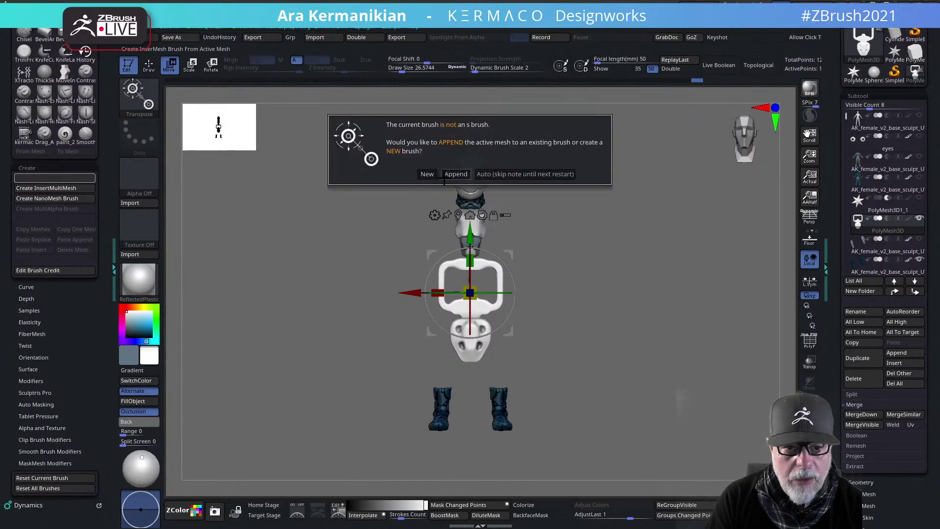
{"action": "left_click", "coordinate": [422, 176]}
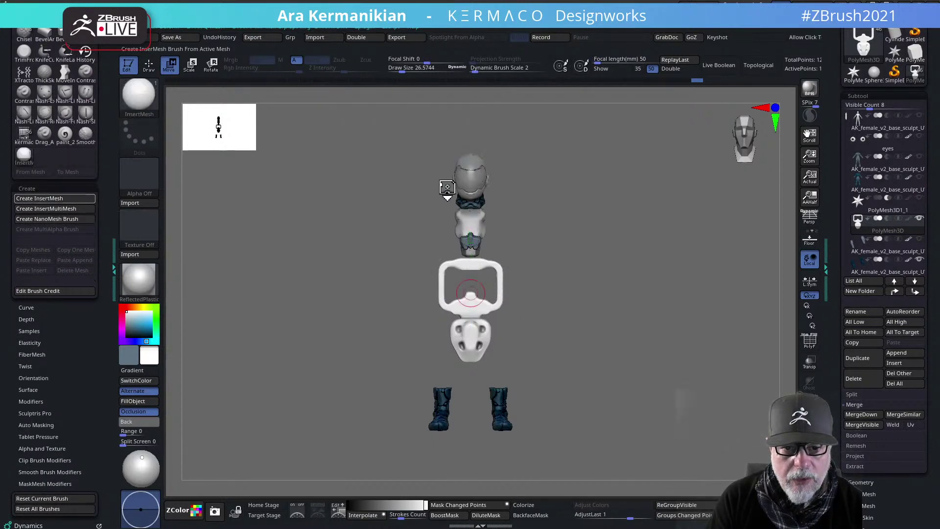
Show the full suited character, hide the merged bracket part and make the AK_female_v2_base_sculpt_UV2_2 suit the active subtool
{"action": "left_click_drag", "start_coordinate": [518, 291], "coordinate": [743, 288]}
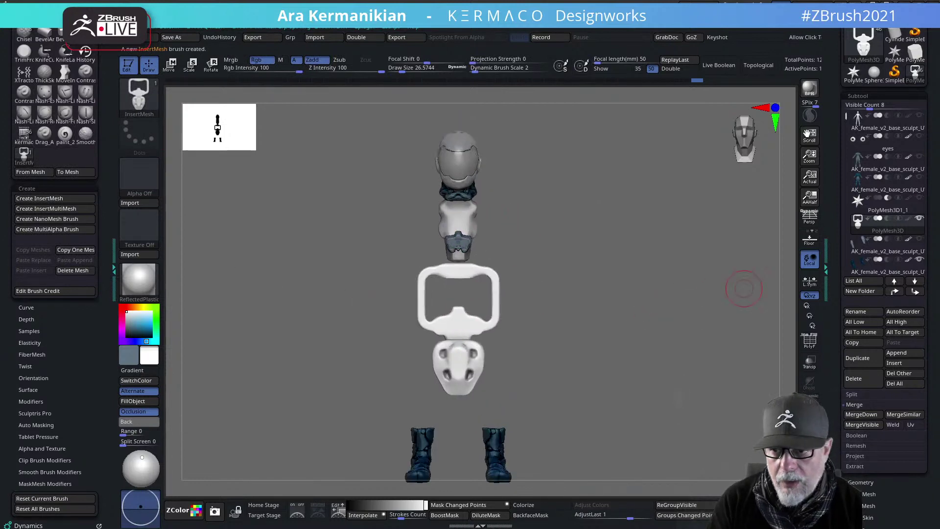
{"action": "left_click", "coordinate": [919, 158]}
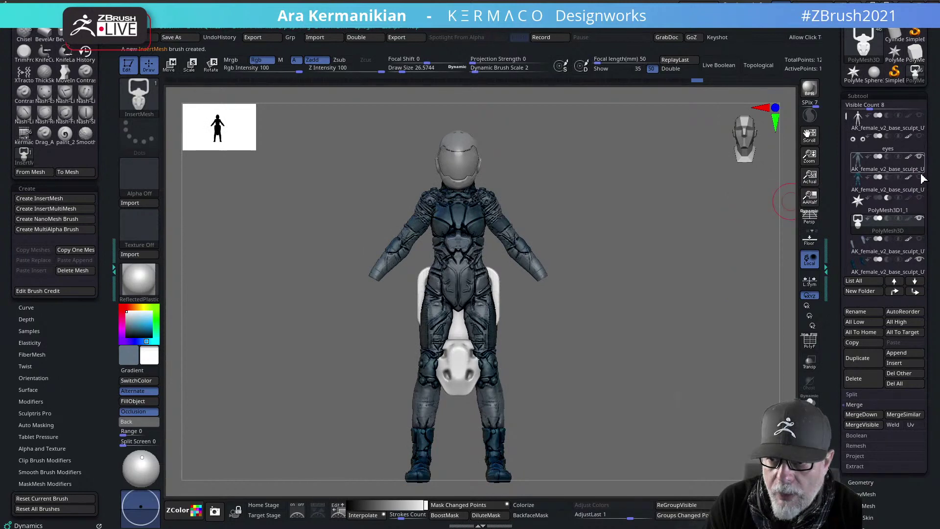
{"action": "mouse_move", "coordinate": [922, 182]}
{"action": "left_click", "coordinate": [896, 192]}
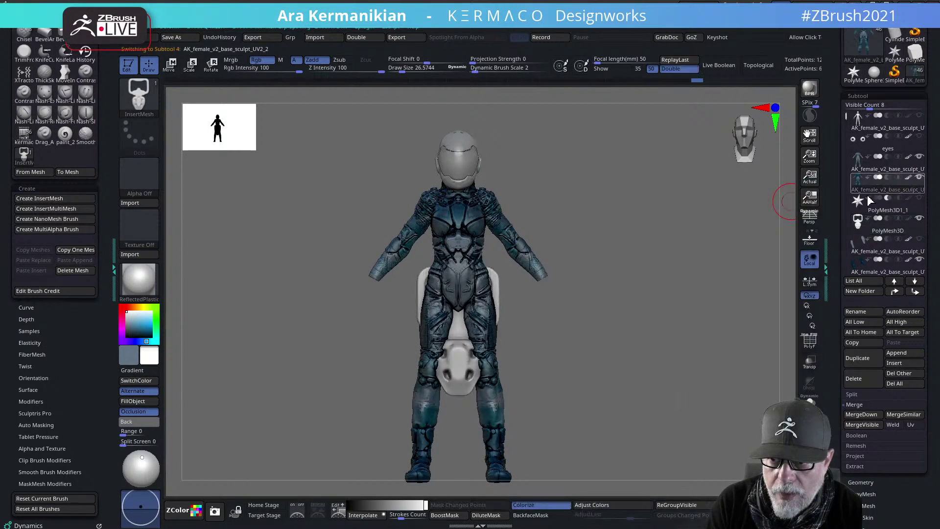
{"action": "left_click", "coordinate": [919, 218]}
{"action": "left_click", "coordinate": [920, 116]}
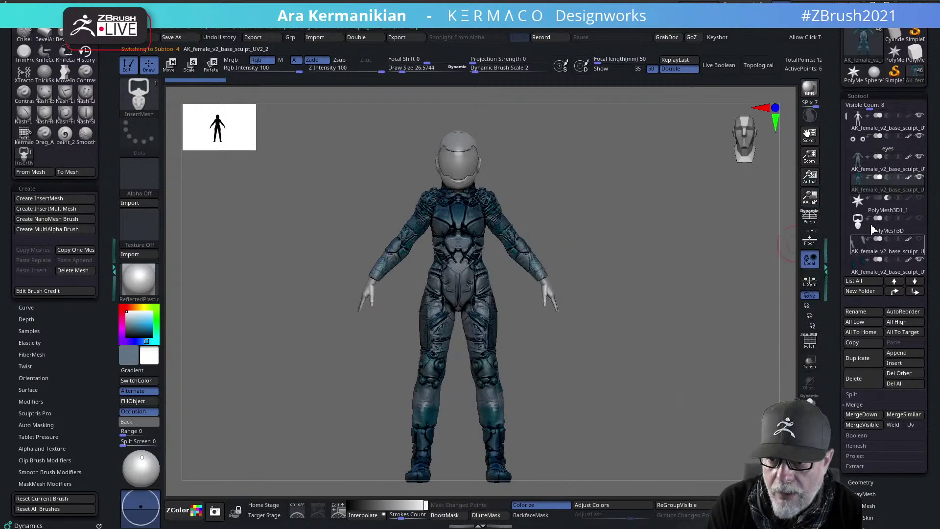
{"action": "scroll", "coordinate": [868, 168], "scroll_direction": "down", "scroll_amount": 5}
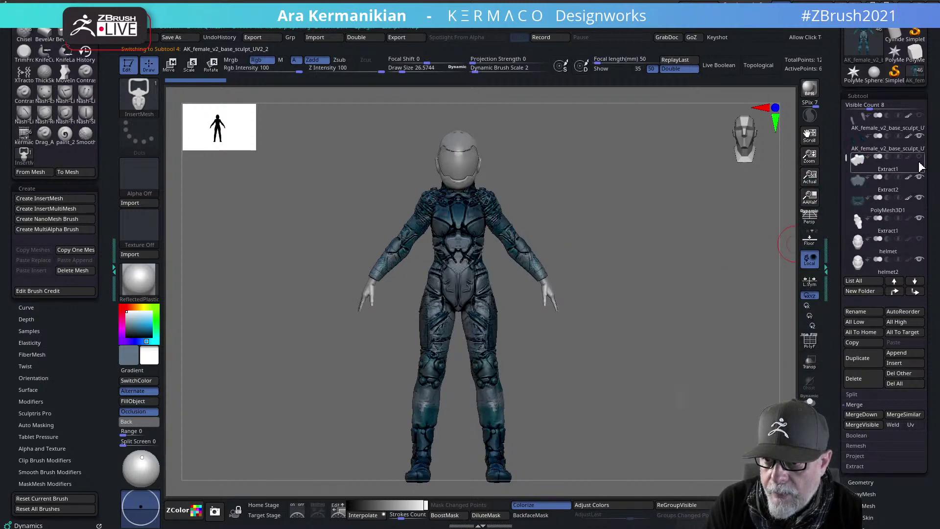
{"action": "mouse_move", "coordinate": [870, 198]}
{"action": "scroll", "coordinate": [867, 198], "scroll_direction": "down", "scroll_amount": 5}
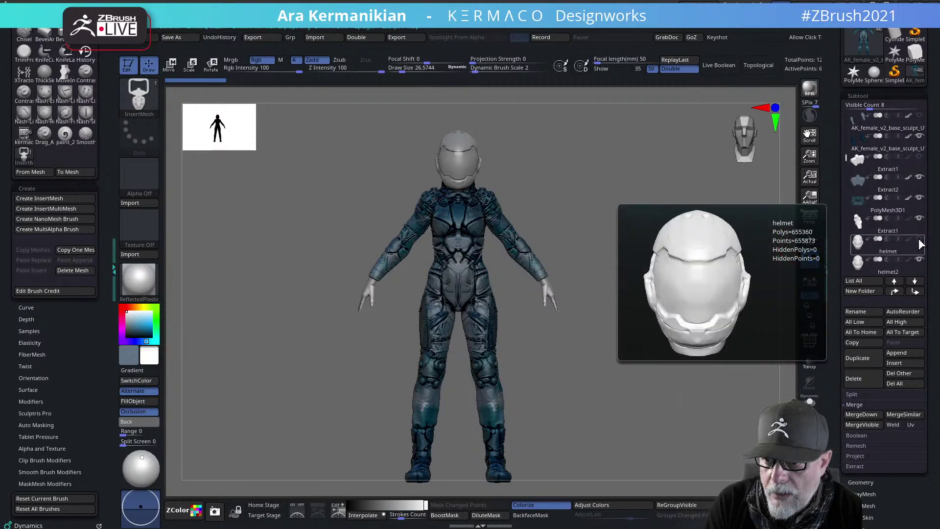
{"action": "scroll", "coordinate": [844, 200], "scroll_direction": "down", "scroll_amount": 2}
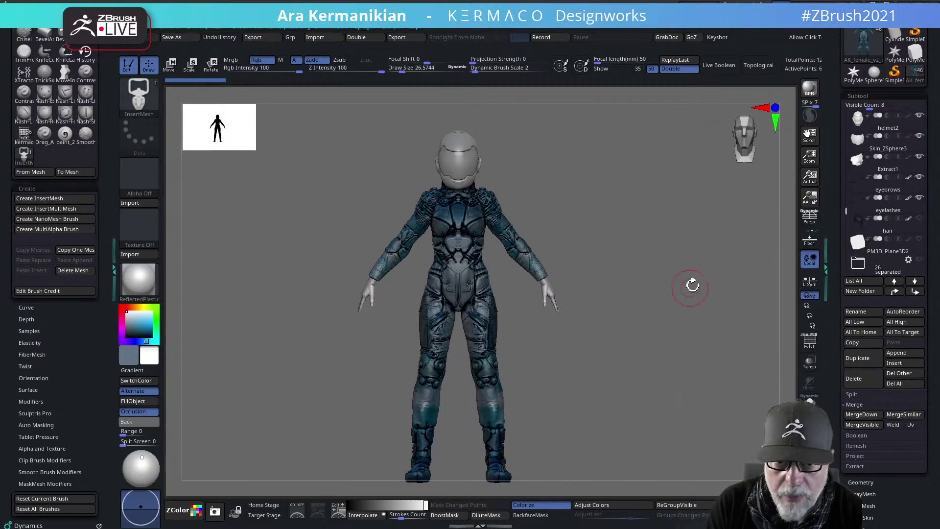
Try inserting a small mirrored pair of the bracket pieces on the suit's abdomen with the new InsertMesh brush
{"action": "left_click_drag", "start_coordinate": [692, 285], "coordinate": [705, 250], "text": "alt"}
{"action": "left_click_drag", "start_coordinate": [595, 263], "coordinate": [602, 302], "text": "alt"}
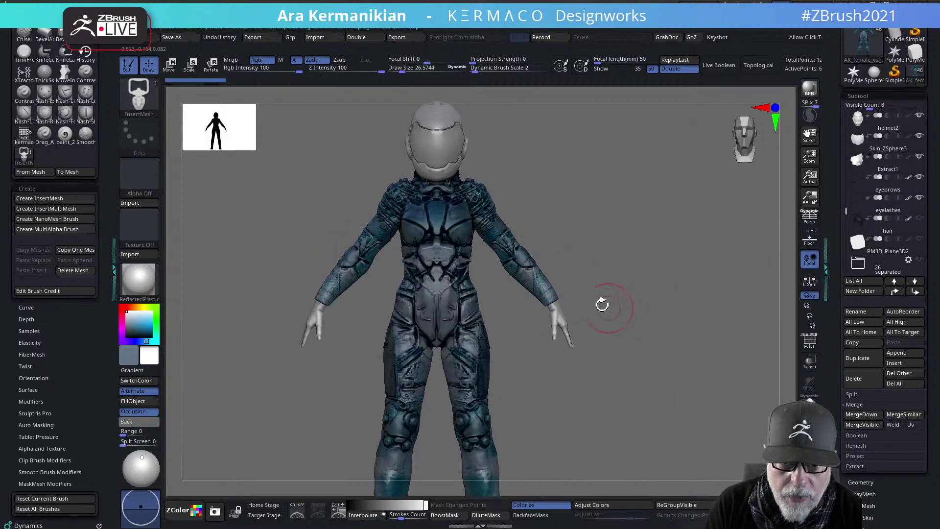
{"action": "left_click_drag", "start_coordinate": [595, 244], "coordinate": [563, 262], "text": "alt"}
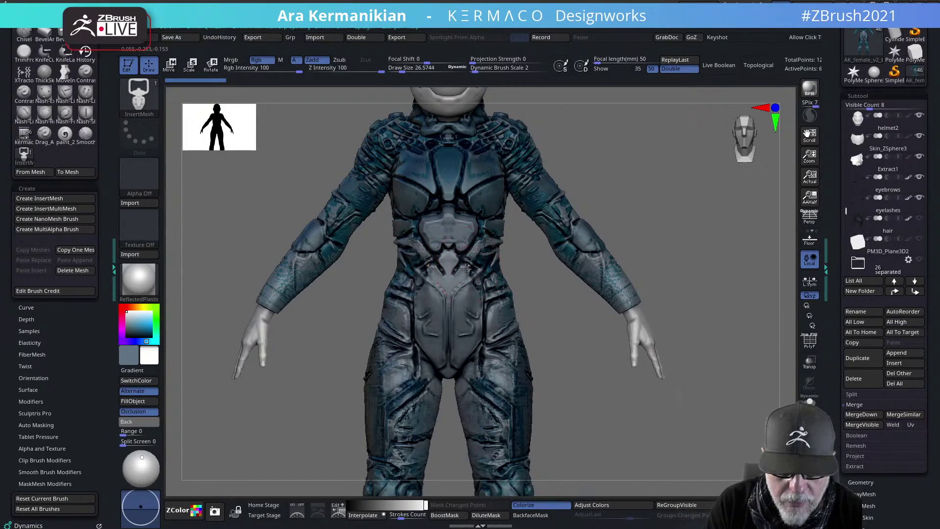
{"action": "left_click_drag", "start_coordinate": [462, 275], "coordinate": [460, 276]}
{"action": "key", "text": "ctrl+z"}
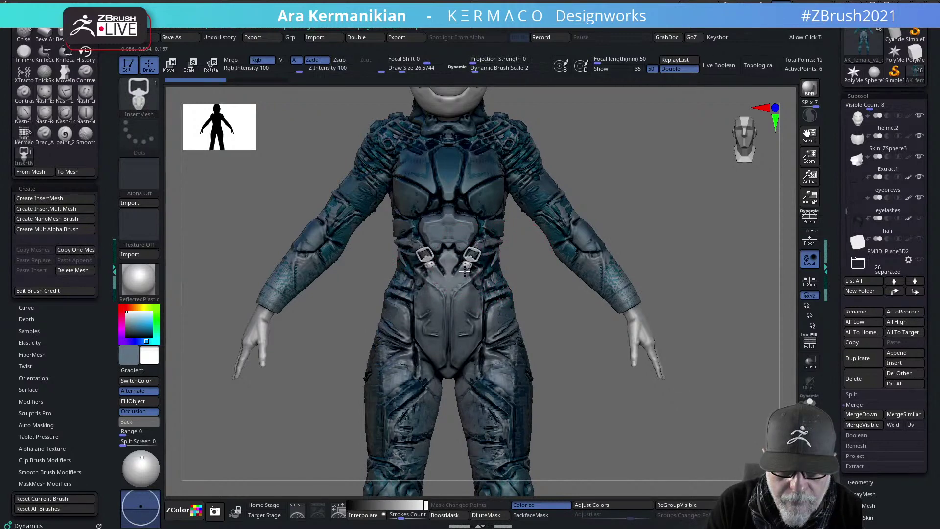
{"action": "left_click_drag", "start_coordinate": [460, 275], "coordinate": [460, 275]}
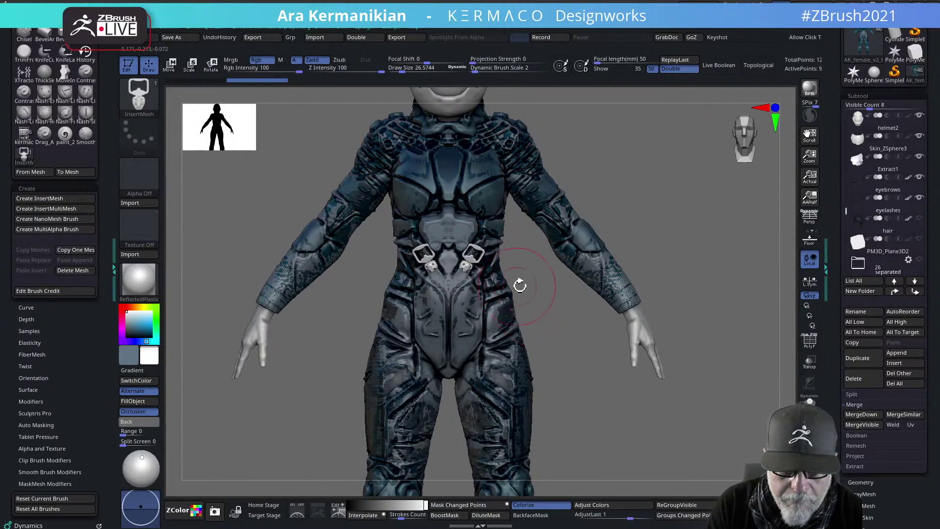
Try repositioning and resizing the inserted abdomen brackets with the gizmo, then undo the adjustments and the insertion
{"action": "key", "text": "w"}
{"action": "left_click_drag", "start_coordinate": [554, 332], "coordinate": [526, 331]}
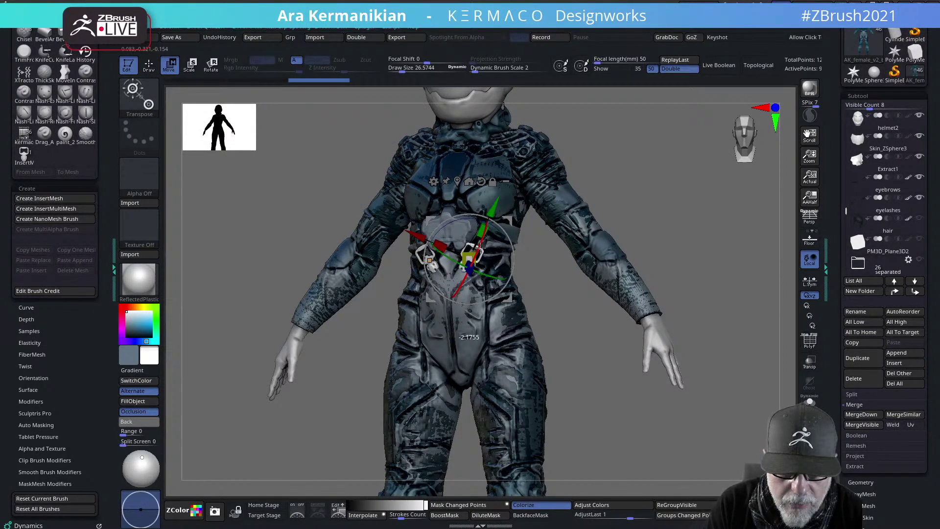
{"action": "left_click_drag", "start_coordinate": [483, 241], "coordinate": [484, 239]}
{"action": "left_click_drag", "start_coordinate": [661, 198], "coordinate": [570, 240]}
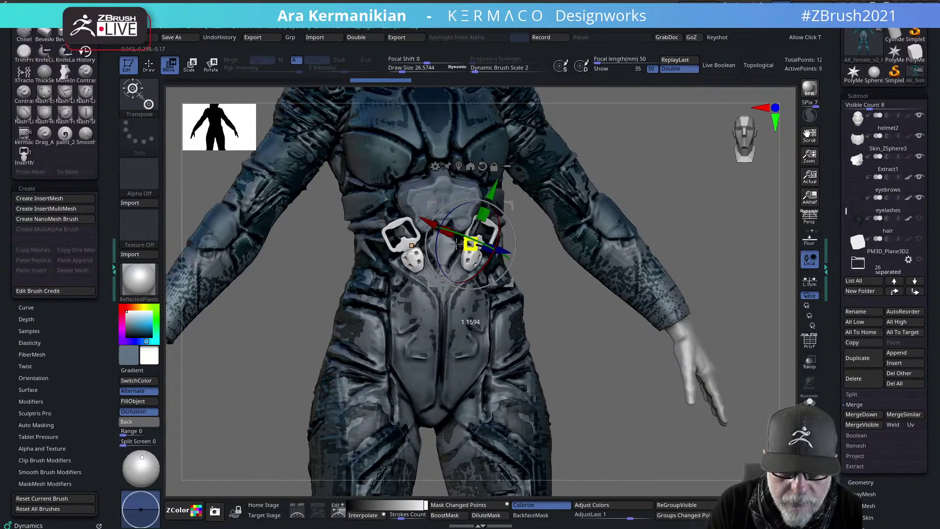
{"action": "left_click_drag", "start_coordinate": [456, 244], "coordinate": [453, 243]}
{"action": "key", "text": "ctrl+z"}
{"action": "key", "text": "ctrl+z"}
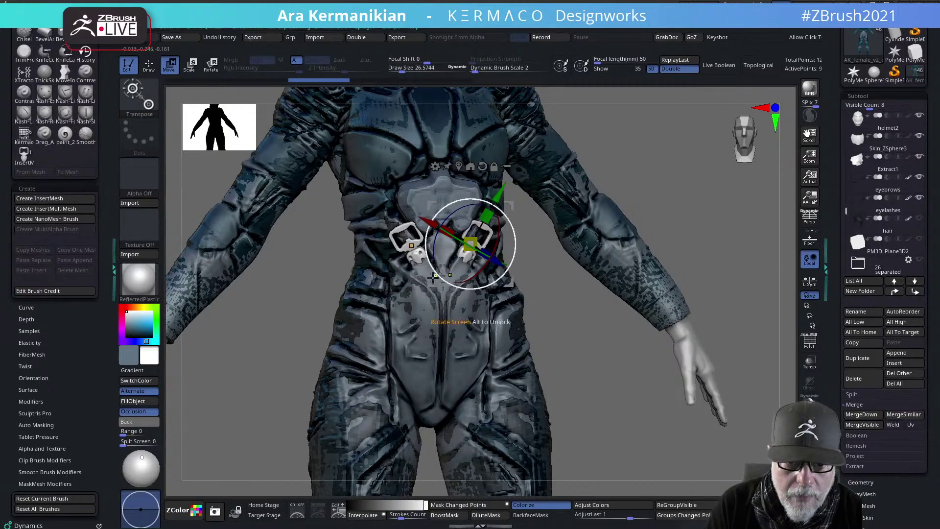
{"action": "key", "text": "ctrl+z"}
{"action": "key", "text": "ctrl+z"}
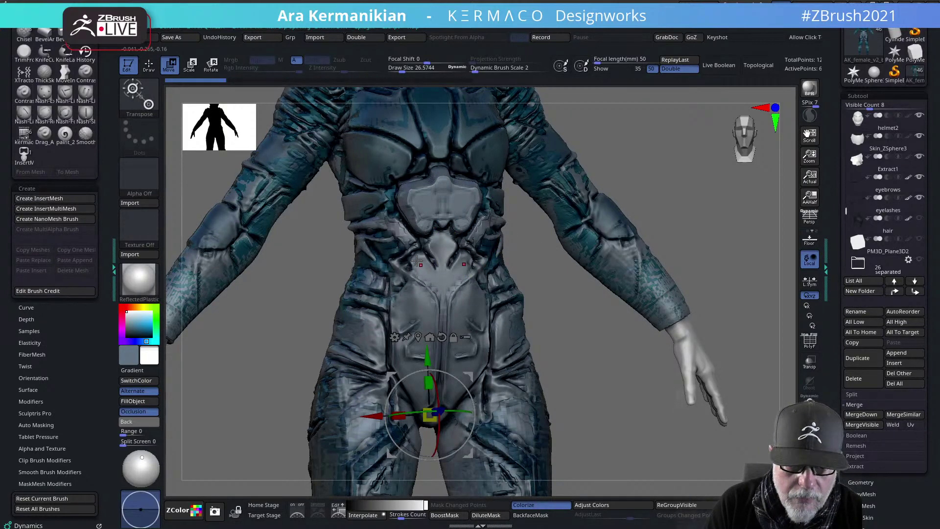
Insert a mirrored pair of the bracket pieces beside the abdominal plate, angled inward toward the belly
{"action": "key", "text": "q"}
{"action": "left_click_drag", "start_coordinate": [611, 342], "coordinate": [562, 336], "text": "shift"}
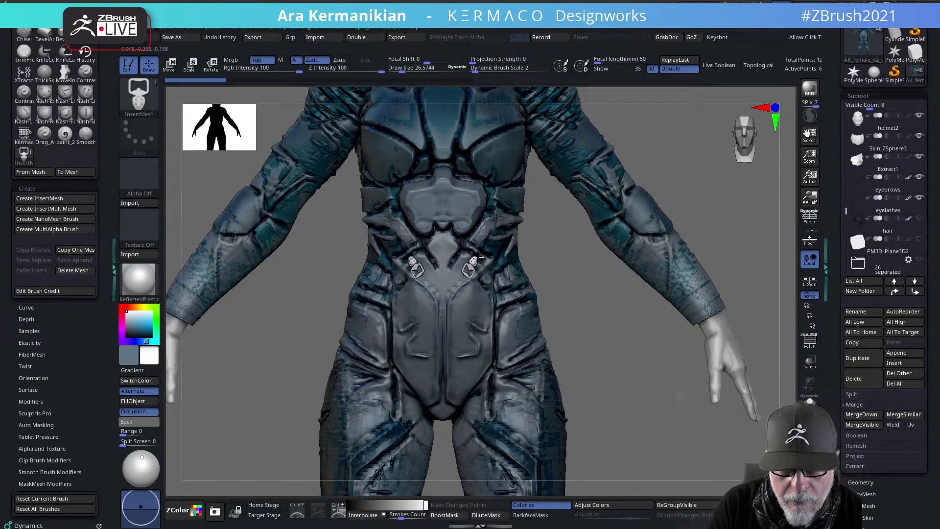
{"action": "mouse_move", "coordinate": [478, 257]}
{"action": "left_mouse_down"}
{"action": "mouse_move", "coordinate": [454, 277]}
{"action": "mouse_move", "coordinate": [488, 243]}
{"action": "mouse_move", "coordinate": [468, 245]}
{"action": "left_mouse_up"}
{"action": "key", "text": "ctrl+z"}
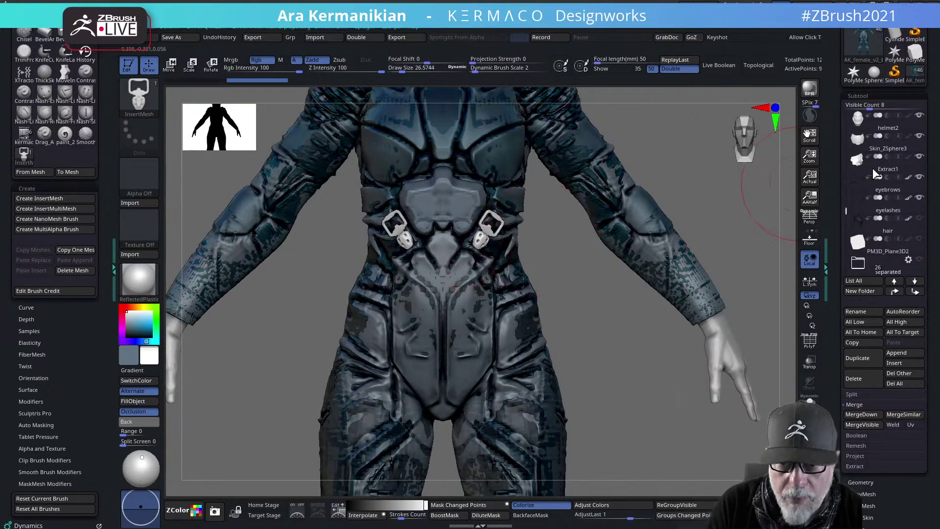
Move the inserted bracket pair closer to the waist surface with the gizmo, checking its depth from the side
{"action": "left_click_drag", "start_coordinate": [846, 209], "coordinate": [834, 120]}
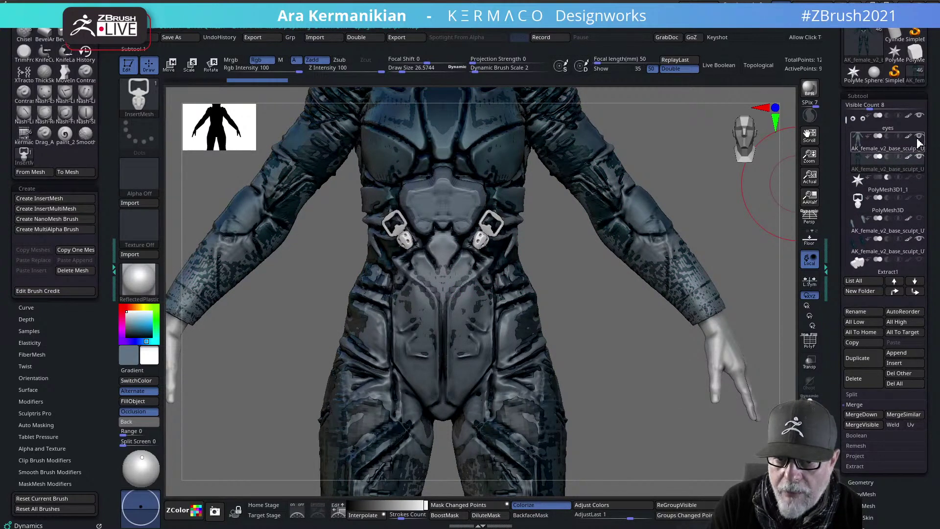
{"action": "mouse_move", "coordinate": [588, 303]}
{"action": "left_mouse_down"}
{"action": "mouse_move", "coordinate": [597, 303]}
{"action": "mouse_move", "coordinate": [589, 290]}
{"action": "left_mouse_up"}
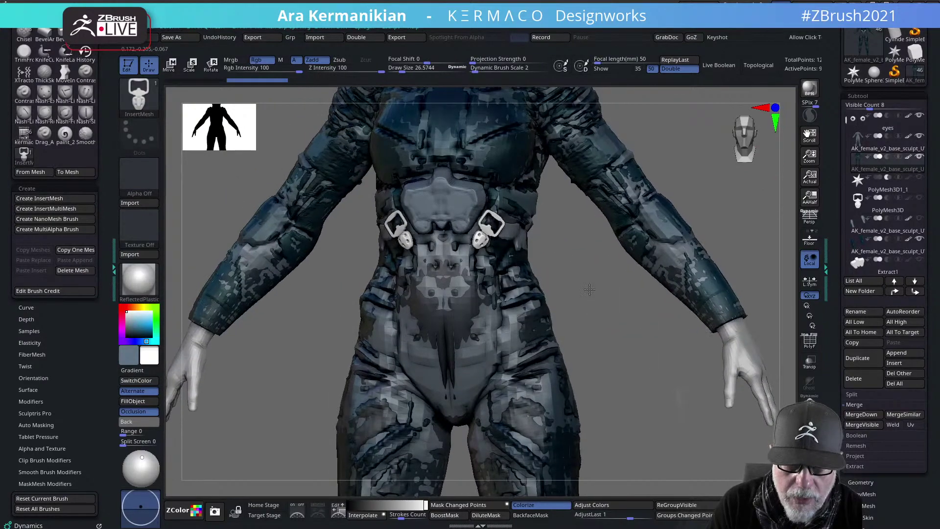
{"action": "key", "text": "d"}
{"action": "key", "text": "d"}
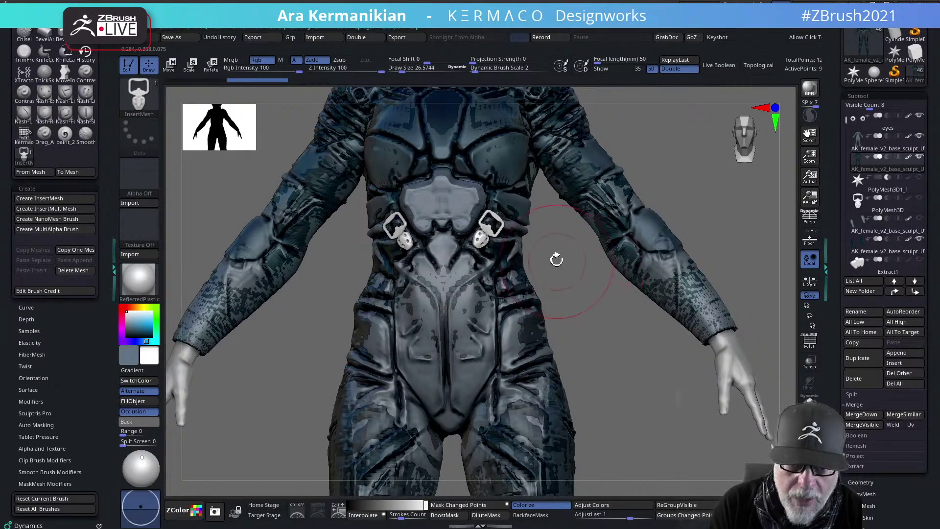
{"action": "key", "text": "w"}
{"action": "left_click_drag", "start_coordinate": [544, 234], "coordinate": [612, 235]}
{"action": "left_click_drag", "start_coordinate": [545, 223], "coordinate": [540, 226]}
{"action": "left_click_drag", "start_coordinate": [720, 203], "coordinate": [543, 215]}
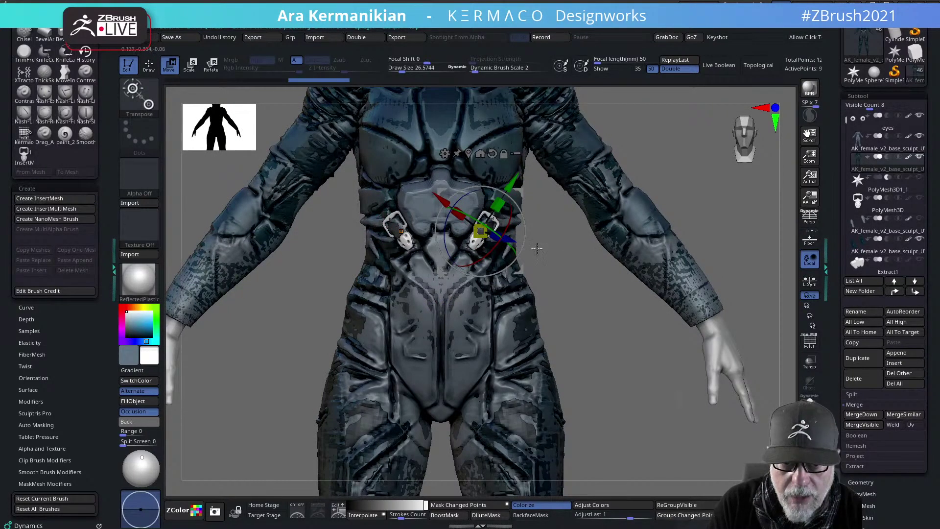
Scale the mirrored bracket pair, slide it down toward the belly and sink it into the suit
{"action": "left_click_drag", "start_coordinate": [576, 287], "coordinate": [639, 335], "text": "alt"}
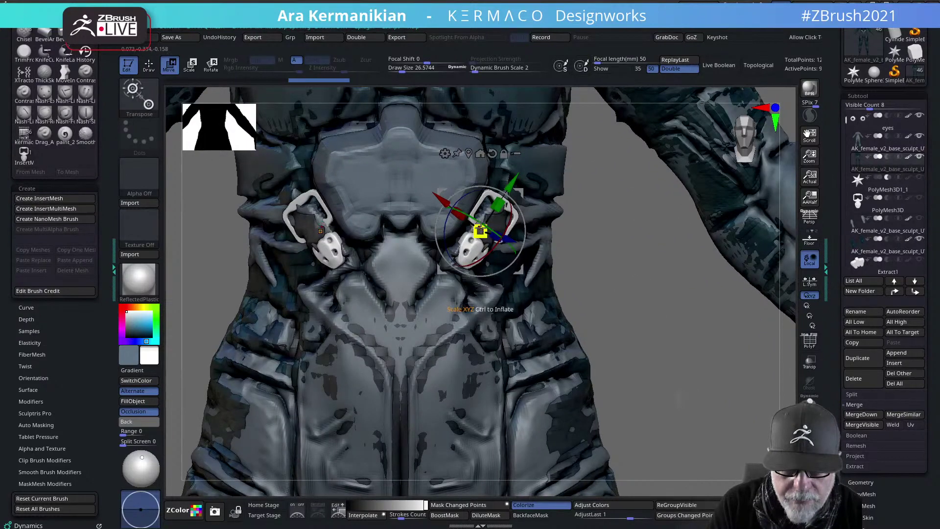
{"action": "left_click_drag", "start_coordinate": [481, 226], "coordinate": [477, 230]}
{"action": "left_click_drag", "start_coordinate": [511, 182], "coordinate": [498, 202]}
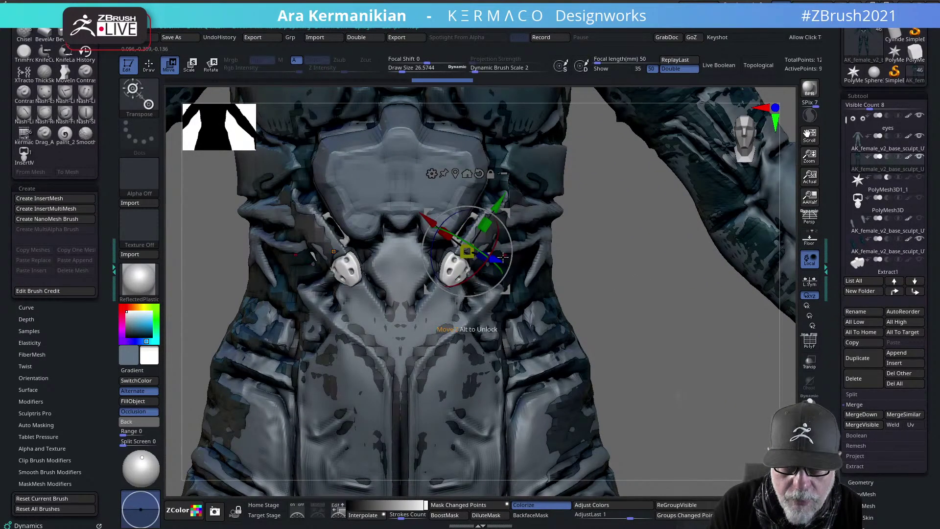
{"action": "mouse_move", "coordinate": [502, 257]}
{"action": "left_mouse_down"}
{"action": "mouse_move", "coordinate": [551, 260]}
{"action": "mouse_move", "coordinate": [500, 262]}
{"action": "left_mouse_up"}
{"action": "key", "text": "f"}
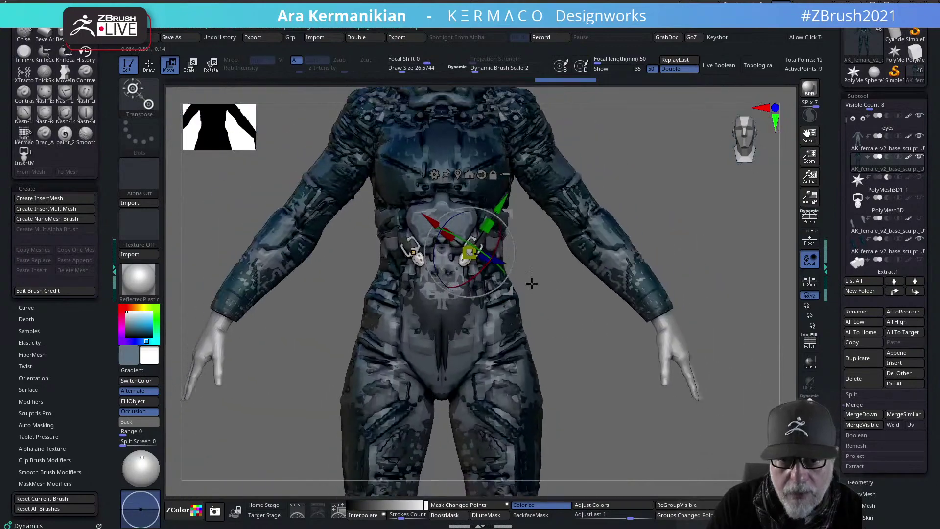
Mix a light grey main colour of RGB 185, 185, 185 and swap it with the blue-grey secondary colour
{"action": "key", "text": "q"}
{"action": "left_click_drag", "start_coordinate": [752, 215], "coordinate": [695, 240]}
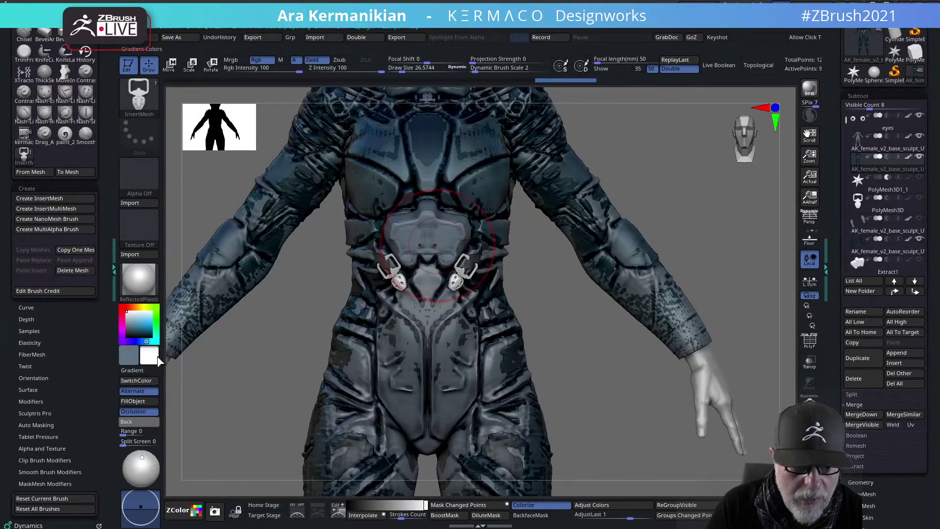
{"action": "left_click_drag", "start_coordinate": [128, 324], "coordinate": [126, 318]}
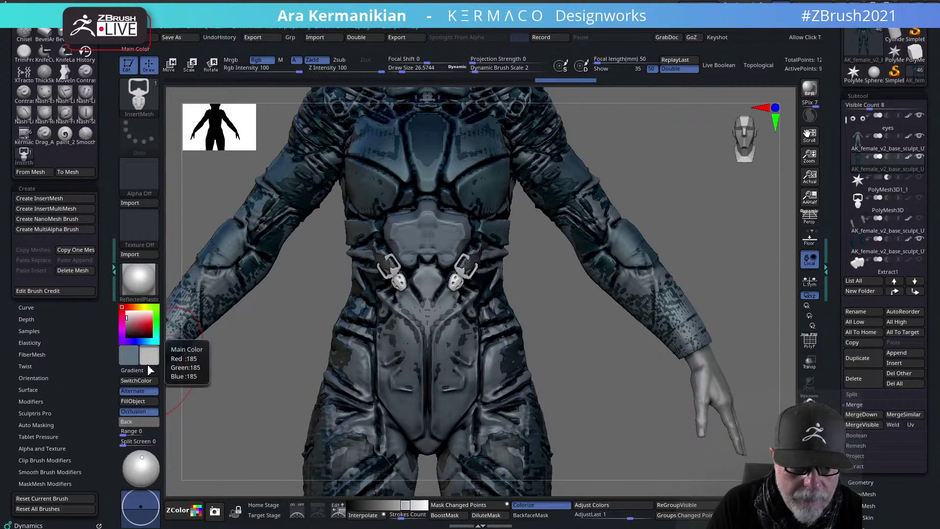
{"action": "left_click", "coordinate": [139, 381]}
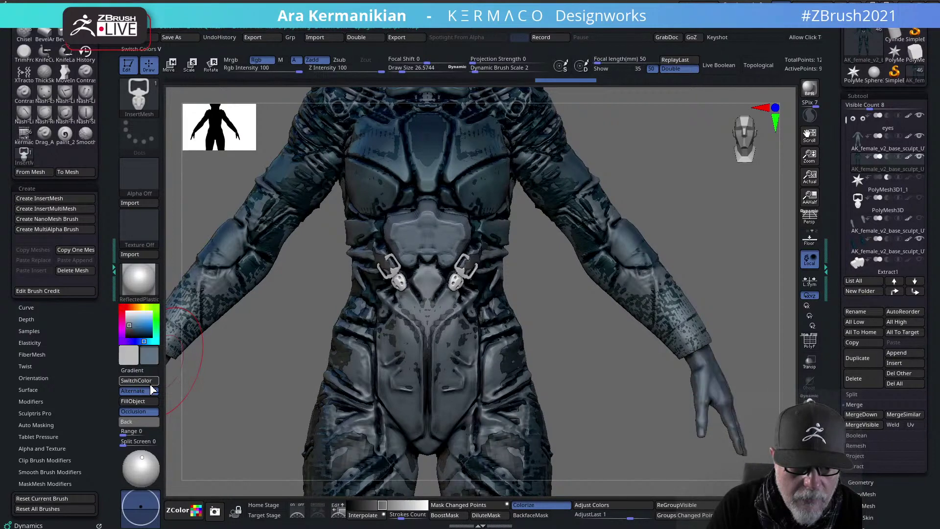
{"action": "left_click_drag", "start_coordinate": [250, 352], "coordinate": [254, 350]}
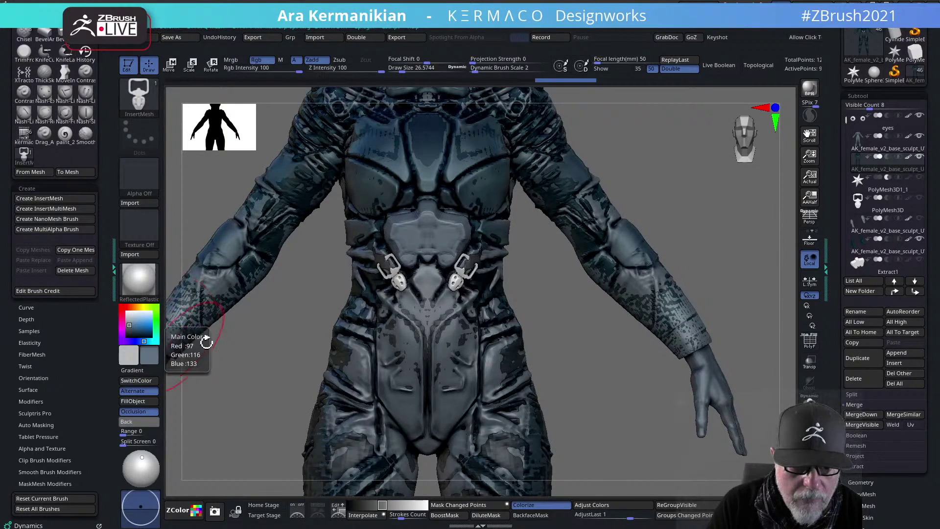
Duplicate the mirrored bracket pair outward toward the sides of the waist and rotate the copies slightly
{"action": "left_click_drag", "start_coordinate": [574, 329], "coordinate": [636, 294], "text": "alt"}
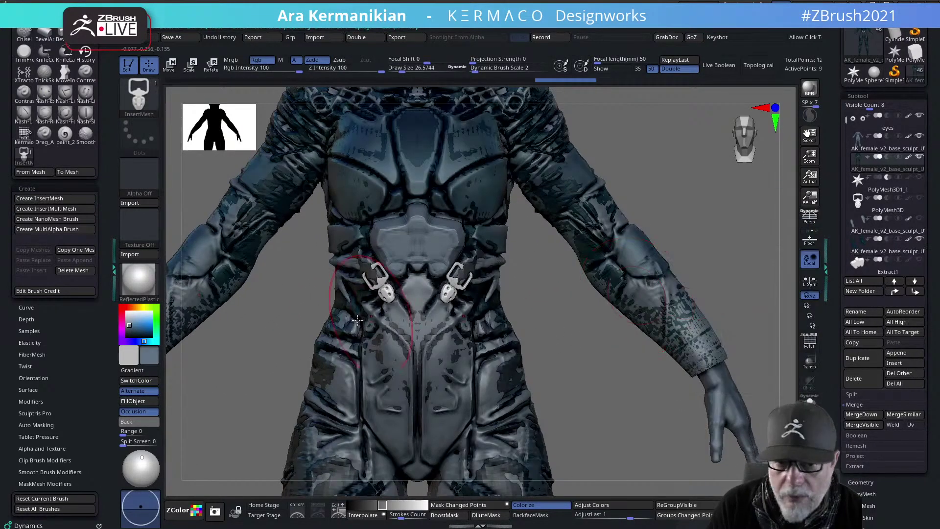
{"action": "left_click_drag", "start_coordinate": [549, 334], "coordinate": [595, 323]}
{"action": "left_click_drag", "start_coordinate": [732, 245], "coordinate": [654, 221], "text": "alt"}
{"action": "key", "text": "w"}
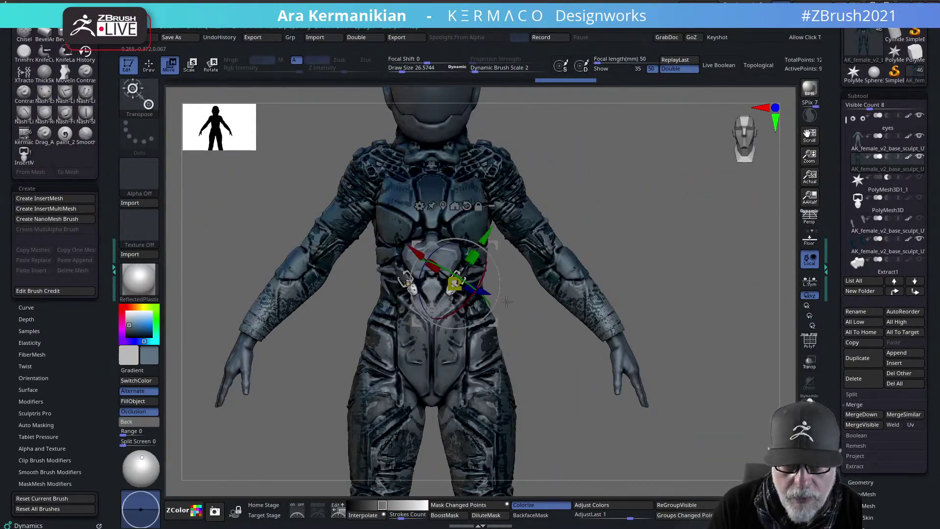
{"action": "left_click_drag", "start_coordinate": [482, 292], "coordinate": [502, 298], "text": "ctrl"}
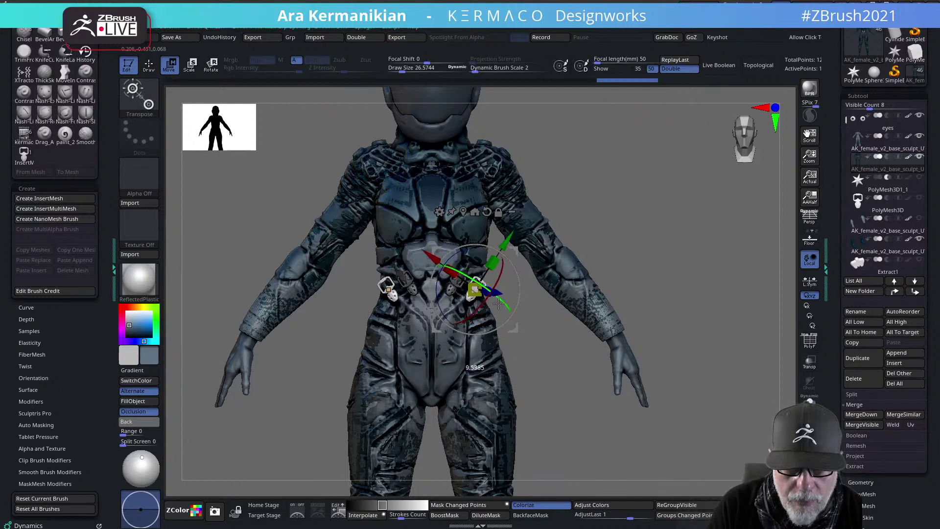
{"action": "left_click_drag", "start_coordinate": [498, 303], "coordinate": [488, 295]}
Move the duplicated bracket pair down and outward and tilt it to follow the waist surface, checking the fit from below
{"action": "left_click_drag", "start_coordinate": [680, 280], "coordinate": [676, 248]}
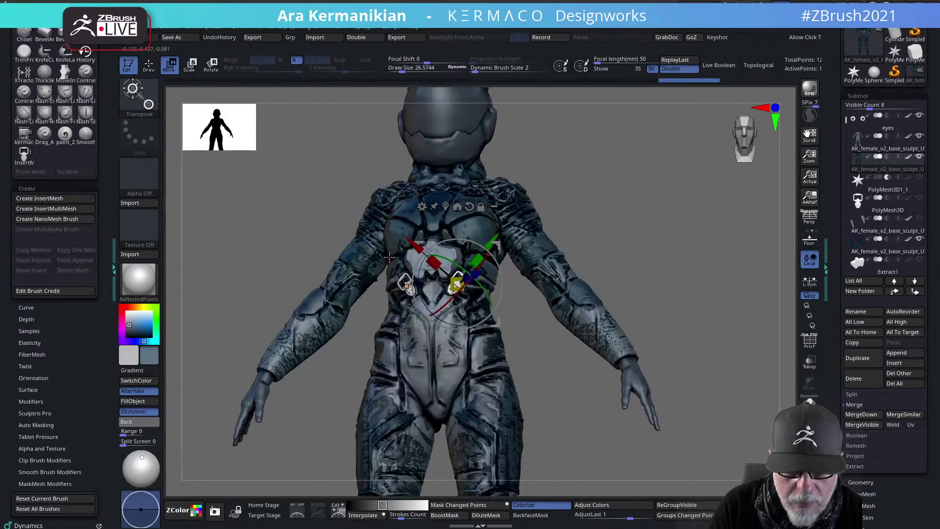
{"action": "left_click_drag", "start_coordinate": [414, 248], "coordinate": [438, 268]}
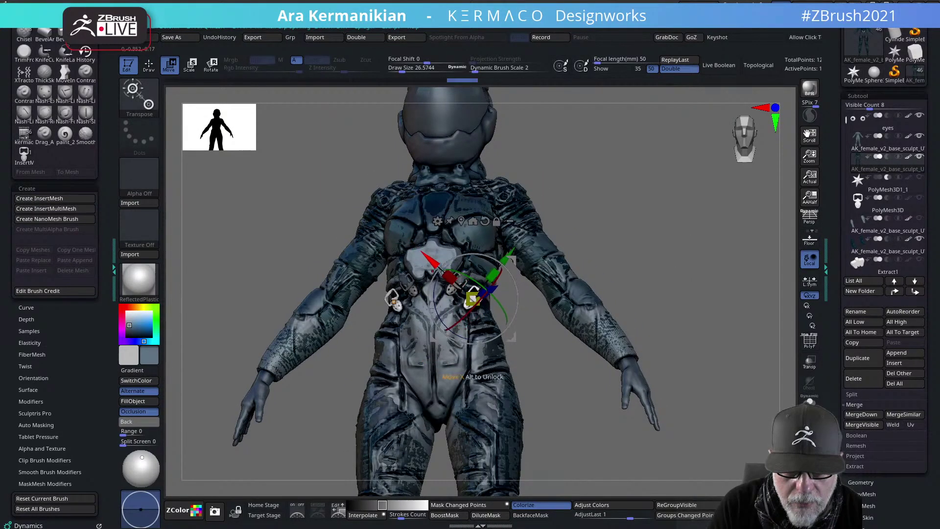
{"action": "left_click_drag", "start_coordinate": [546, 357], "coordinate": [531, 343]}
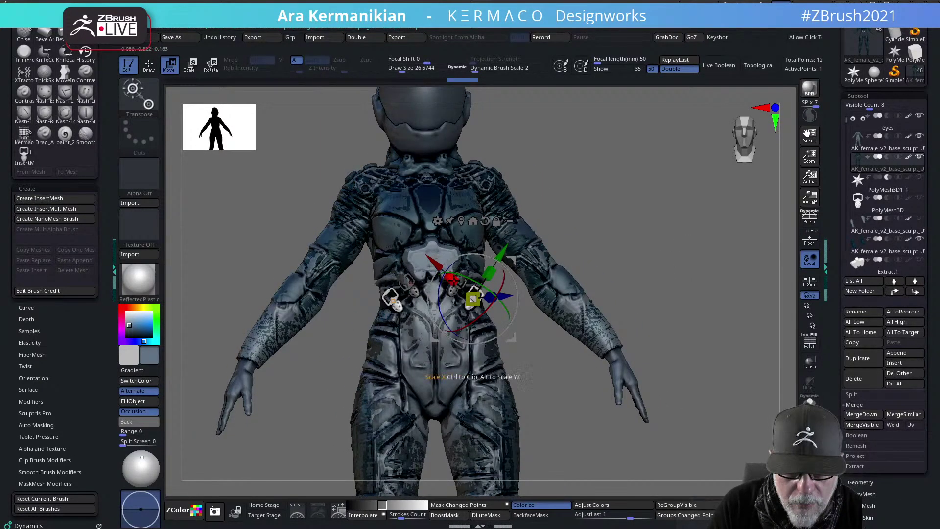
{"action": "left_click_drag", "start_coordinate": [445, 279], "coordinate": [446, 262]}
{"action": "left_click_drag", "start_coordinate": [510, 300], "coordinate": [515, 305]}
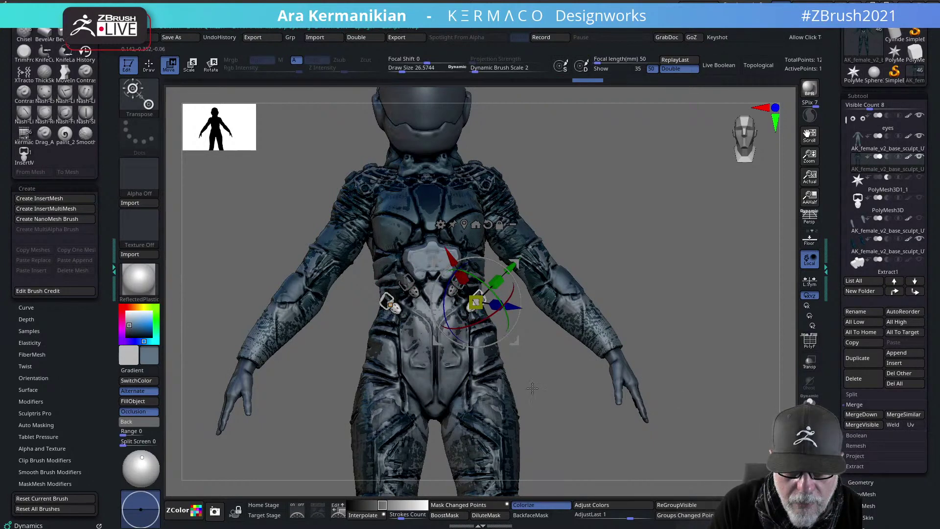
{"action": "left_click_drag", "start_coordinate": [532, 388], "coordinate": [465, 268]}
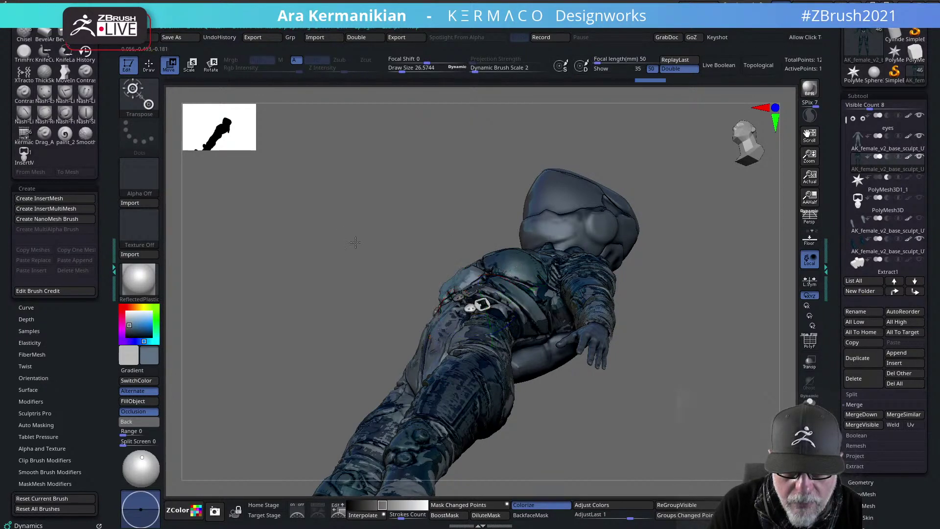
{"action": "left_click_drag", "start_coordinate": [356, 241], "coordinate": [416, 325], "text": "shift"}
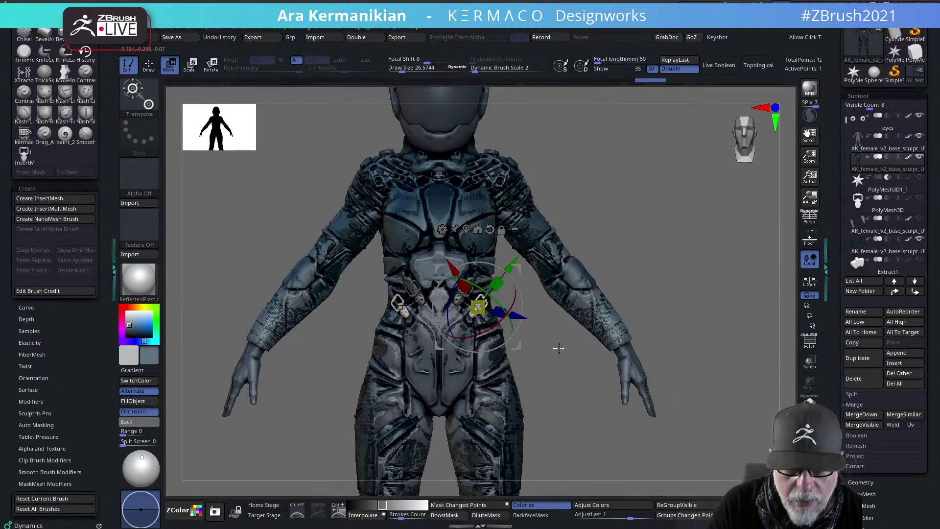
Nudge the outer bracket pair along the gizmo's blue axis for a closer fit against the hips and return to drawing
{"action": "key", "text": "q"}
{"action": "left_click_drag", "start_coordinate": [690, 274], "coordinate": [513, 265], "text": "alt"}
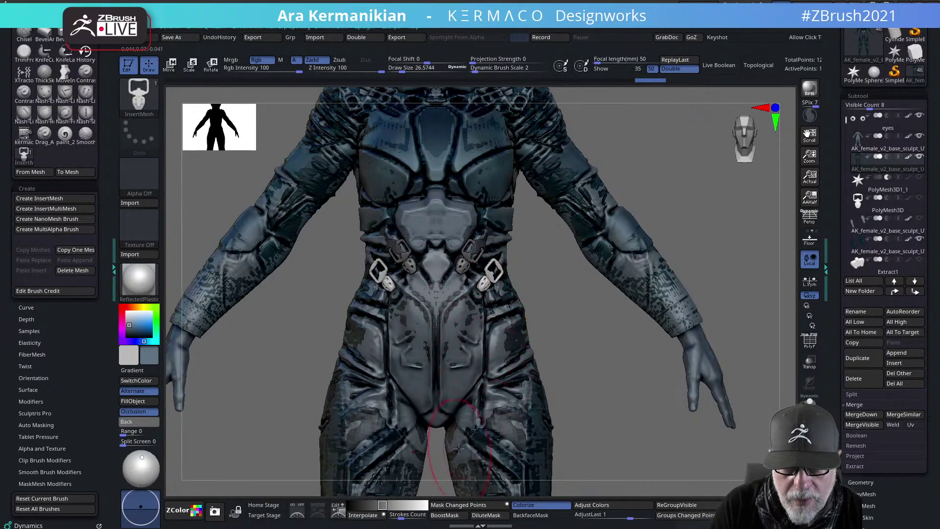
{"action": "left_click_drag", "start_coordinate": [594, 390], "coordinate": [498, 387], "text": "alt"}
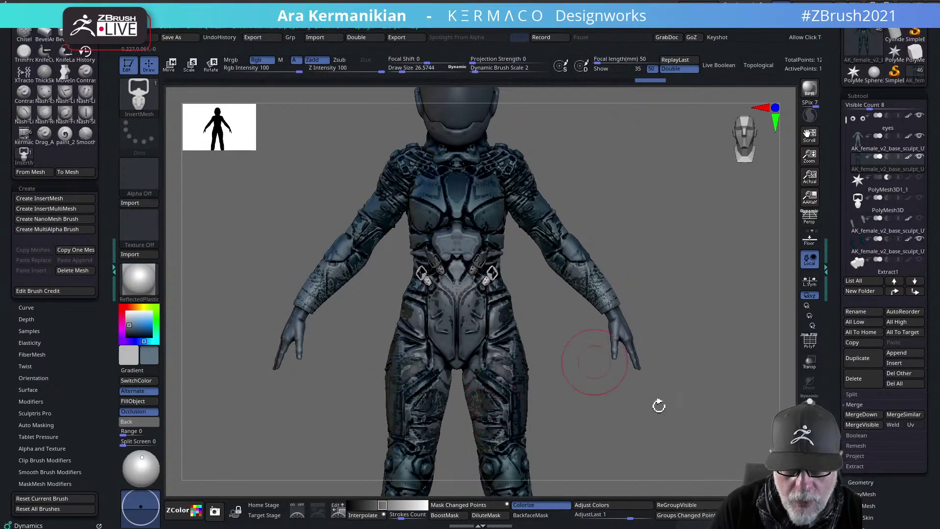
{"action": "left_click_drag", "start_coordinate": [658, 405], "coordinate": [548, 338]}
{"action": "key", "text": "w"}
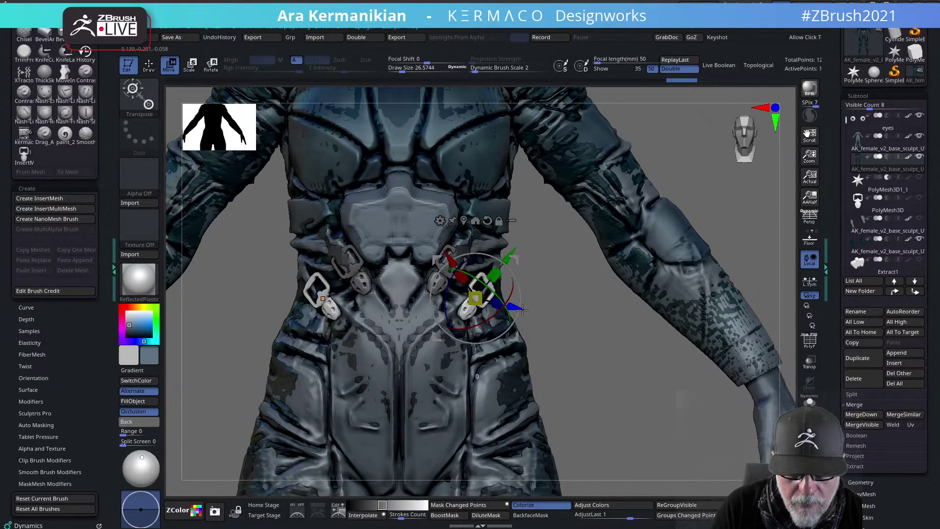
{"action": "mouse_move", "coordinate": [522, 309]}
{"action": "left_mouse_down"}
{"action": "mouse_move", "coordinate": [496, 314]}
{"action": "mouse_move", "coordinate": [531, 312]}
{"action": "mouse_move", "coordinate": [516, 310]}
{"action": "left_mouse_up"}
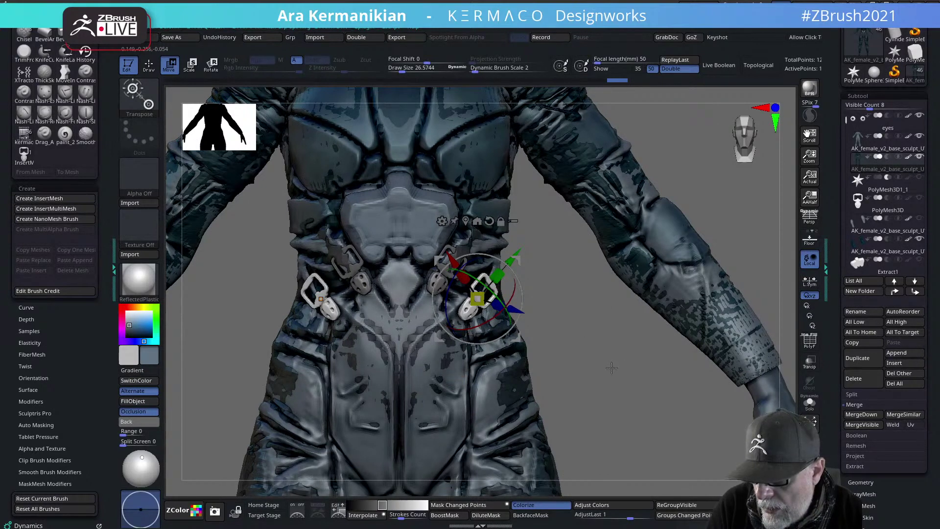
{"action": "left_click_drag", "start_coordinate": [612, 374], "coordinate": [635, 356]}
{"action": "key", "text": "q"}
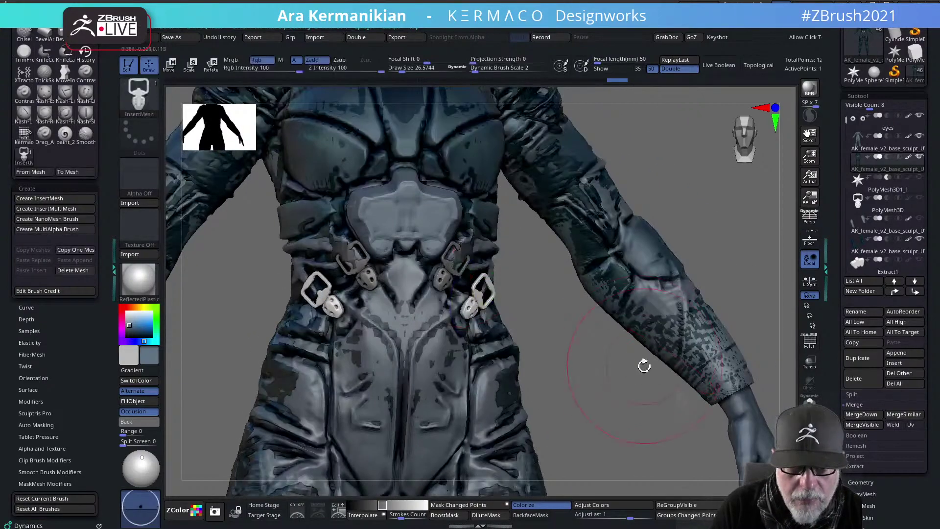
Fill the suit and its attached brackets with the blue-grey main colour
{"action": "right_click_drag", "start_coordinate": [620, 371], "coordinate": [511, 352], "text": "ctrl"}
{"action": "left_click_drag", "start_coordinate": [511, 352], "coordinate": [526, 333], "text": "alt"}
{"action": "left_click_drag", "start_coordinate": [703, 273], "coordinate": [543, 335], "text": "alt"}
{"action": "left_click_drag", "start_coordinate": [707, 275], "coordinate": [607, 274], "text": "alt"}
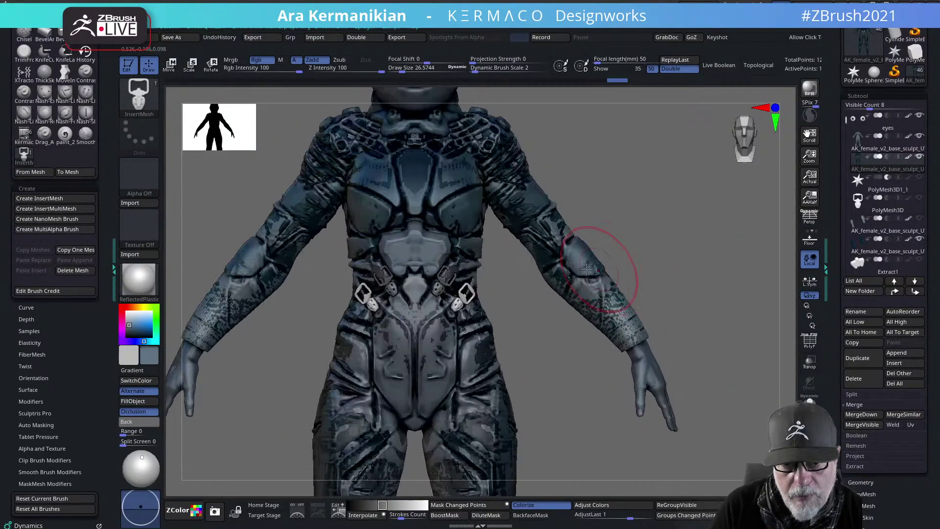
{"action": "left_click_drag", "start_coordinate": [663, 329], "coordinate": [598, 352], "text": "alt"}
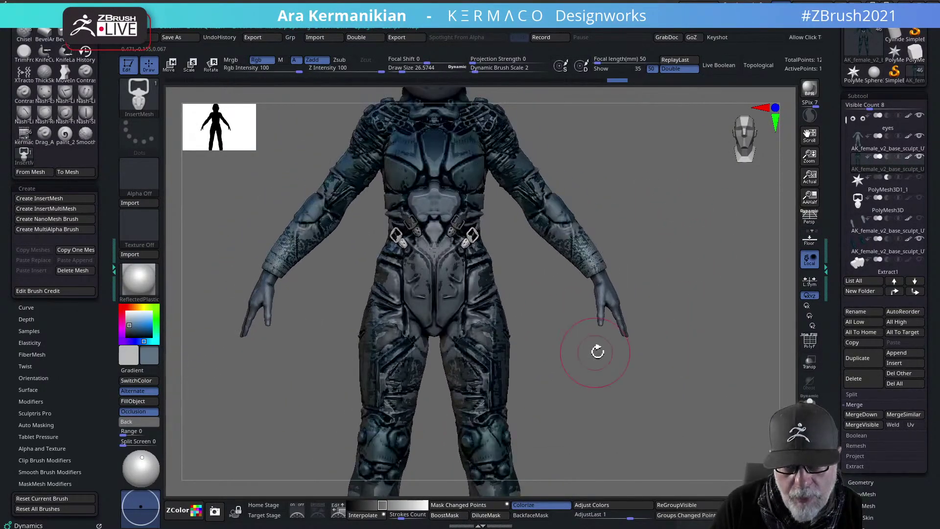
{"action": "left_click", "coordinate": [141, 400]}
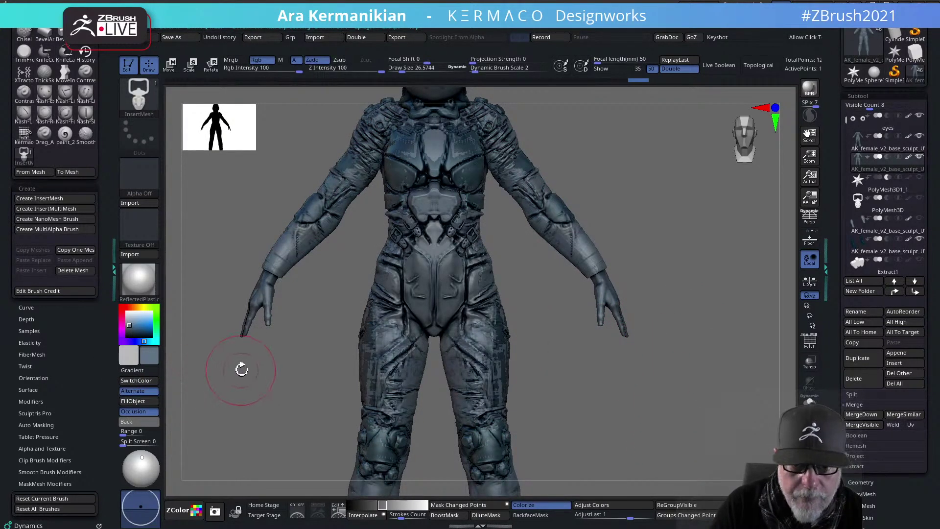
Compare the suit with the underlying body by toggling its visibility, then isolate the suit subtool that carries the brackets
{"action": "left_click_drag", "start_coordinate": [745, 351], "coordinate": [735, 305]}
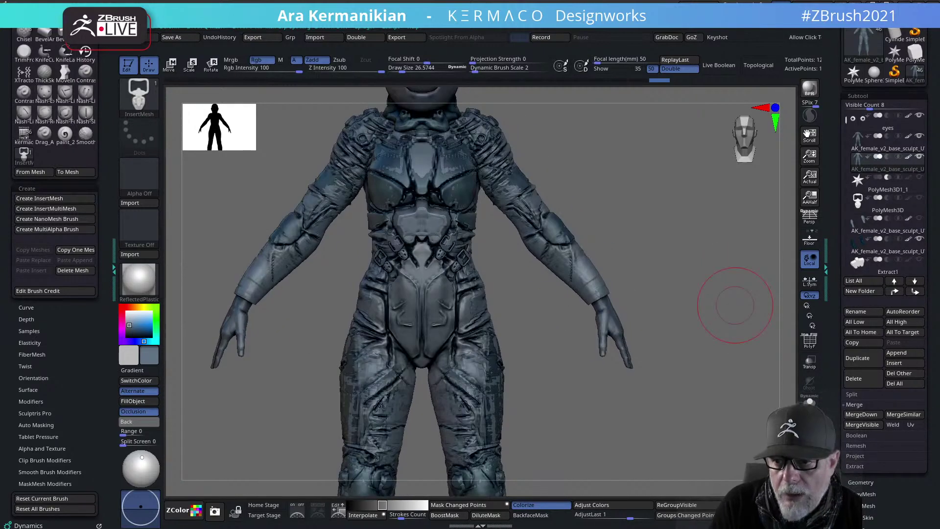
{"action": "left_click", "coordinate": [921, 156]}
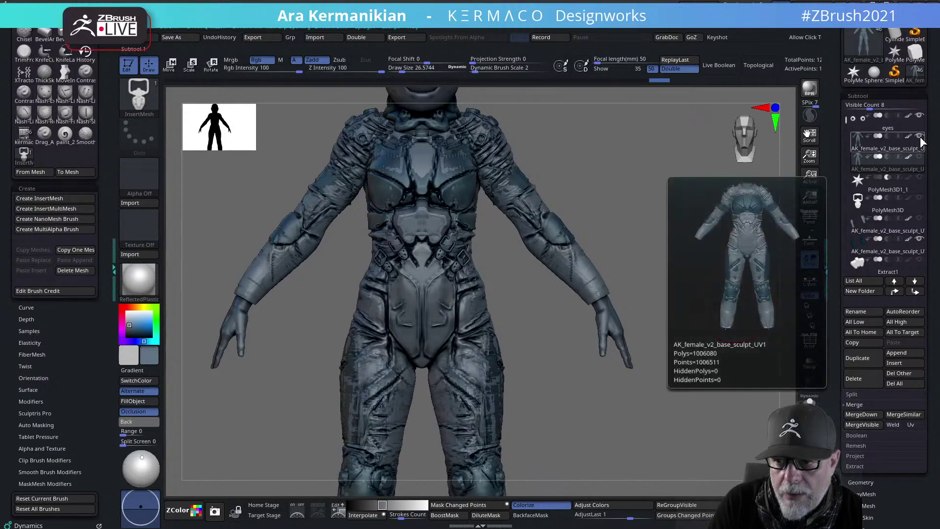
{"action": "left_click", "coordinate": [909, 155]}
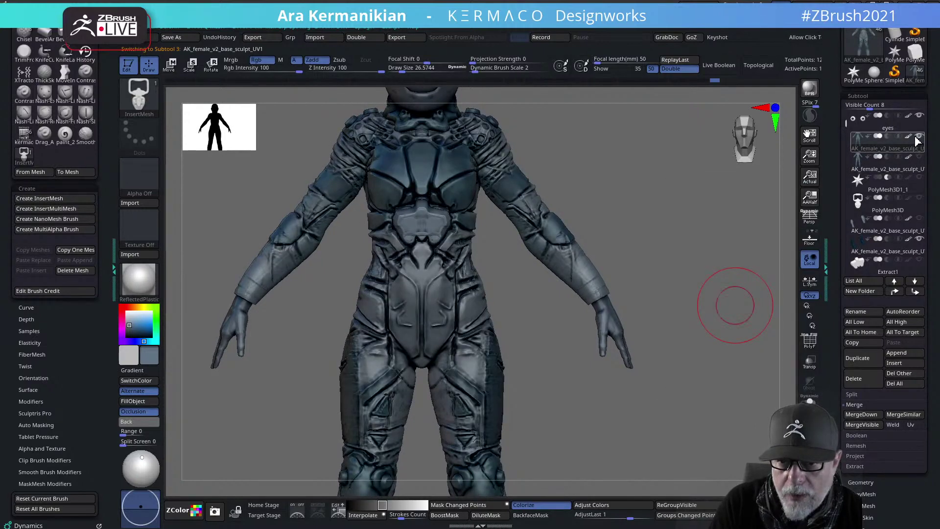
{"action": "left_click", "coordinate": [874, 248]}
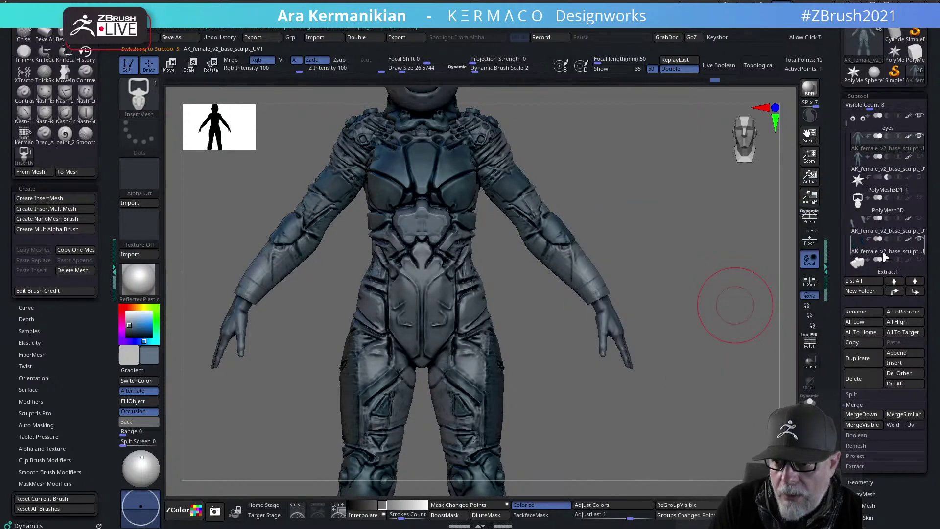
{"action": "mouse_move", "coordinate": [845, 122]}
{"action": "left_mouse_down"}
{"action": "mouse_move", "coordinate": [843, 198]}
{"action": "mouse_move", "coordinate": [846, 123]}
{"action": "left_mouse_up"}
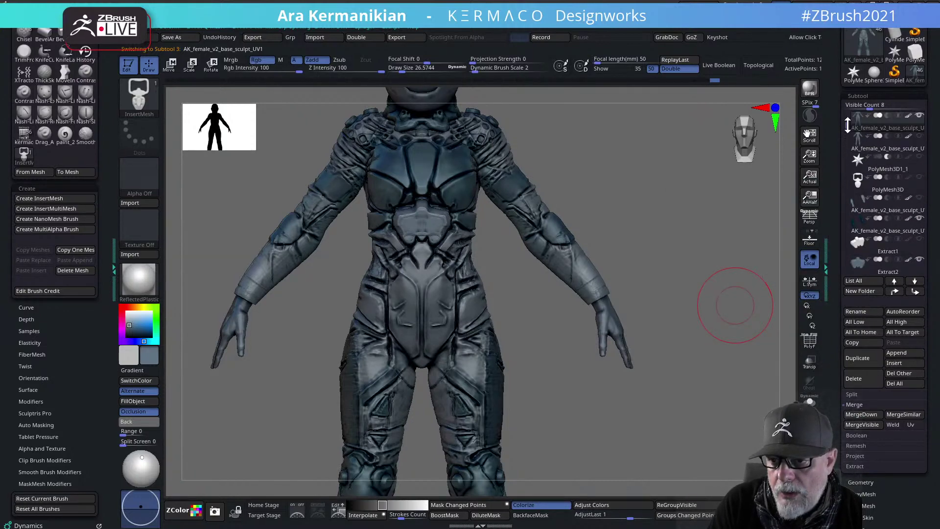
{"action": "left_click", "coordinate": [900, 155]}
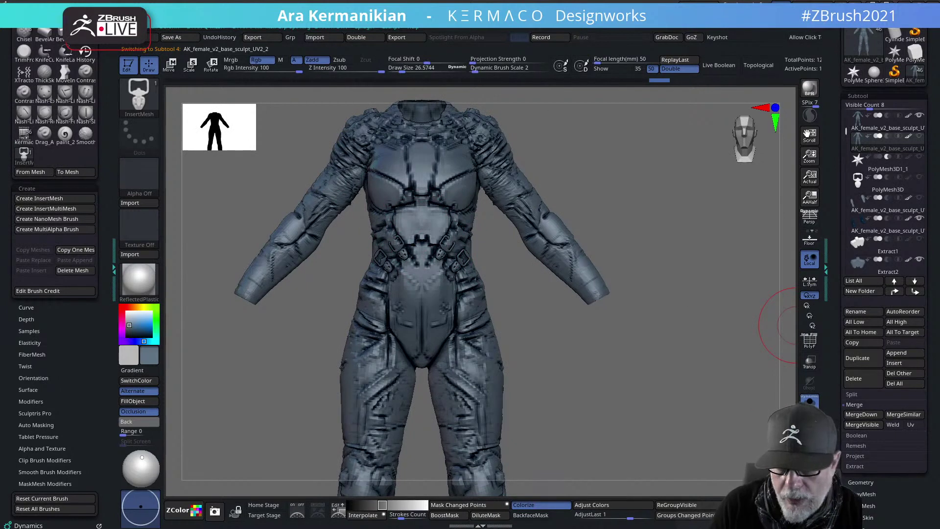
{"action": "left_click_drag", "start_coordinate": [651, 219], "coordinate": [614, 205]}
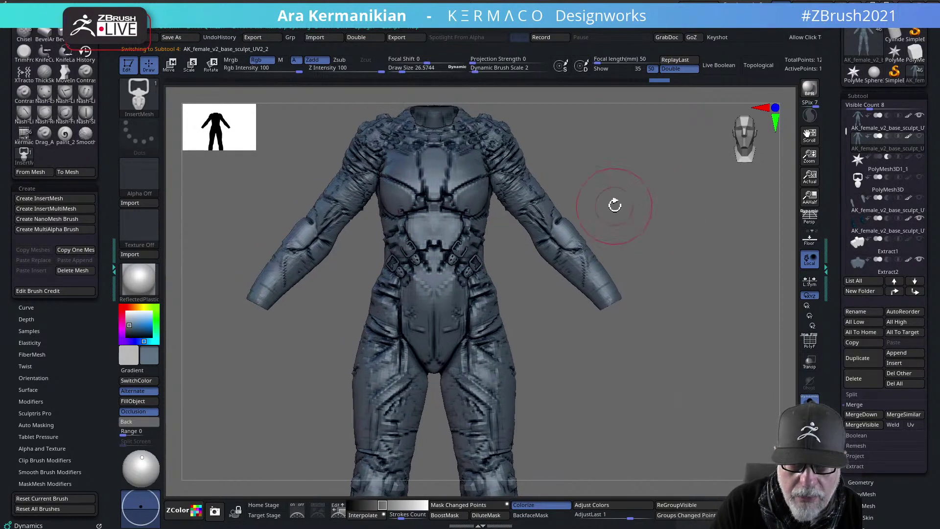
{"action": "left_click_drag", "start_coordinate": [643, 338], "coordinate": [584, 277], "text": "ctrl+shift"}
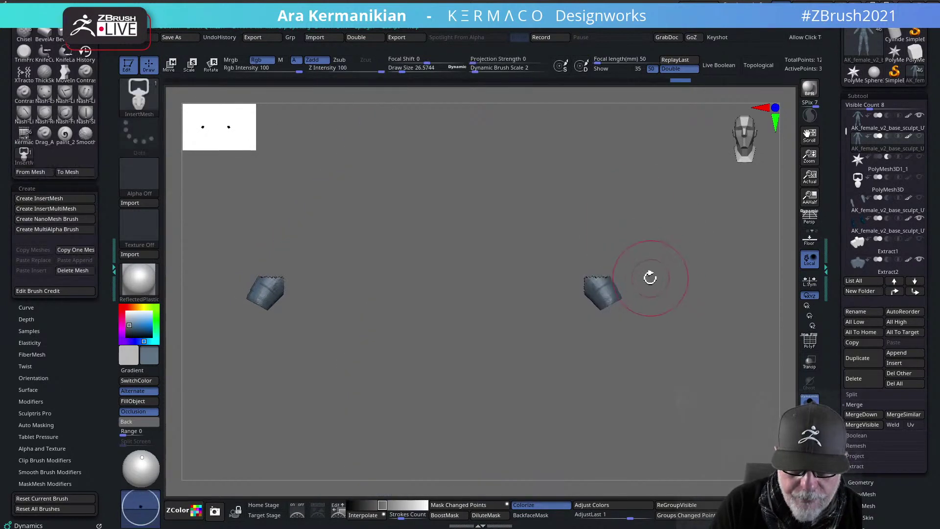
{"action": "left_click", "coordinate": [669, 285], "text": "ctrl+shift"}
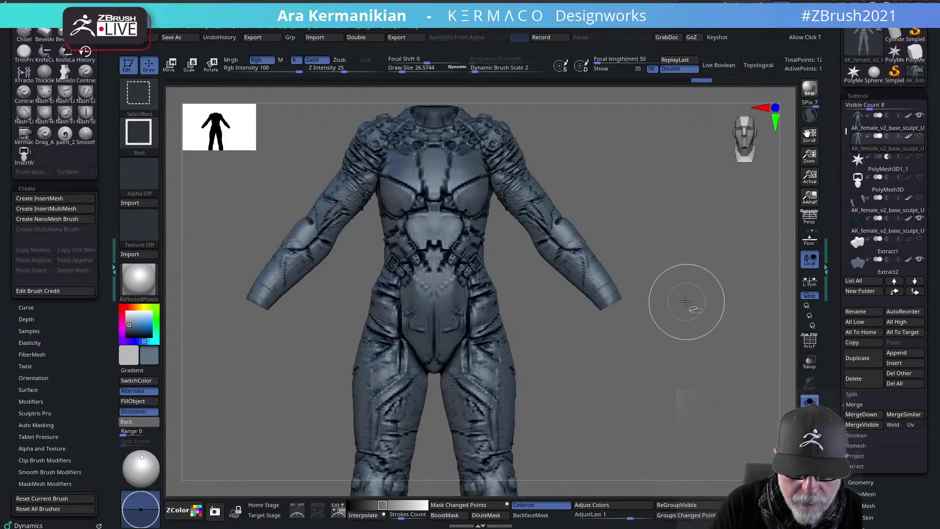
{"action": "left_click_drag", "start_coordinate": [639, 334], "coordinate": [591, 280], "text": "ctrl+shift"}
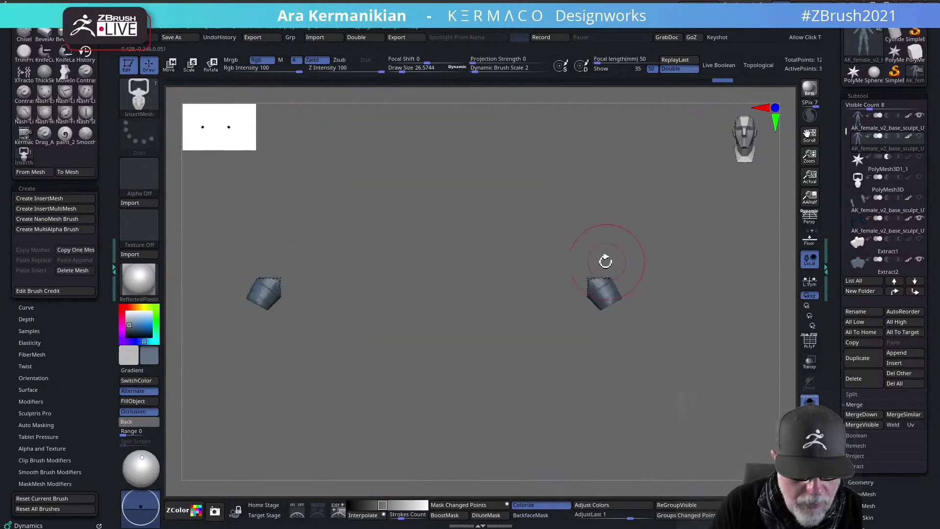
{"action": "left_click", "coordinate": [548, 267], "text": "ctrl+shift"}
Split the four bracket pieces off the suit into their own subtool and hide the full-body subtool above it
{"action": "left_click_drag", "start_coordinate": [675, 264], "coordinate": [720, 384], "text": "ctrl+shift"}
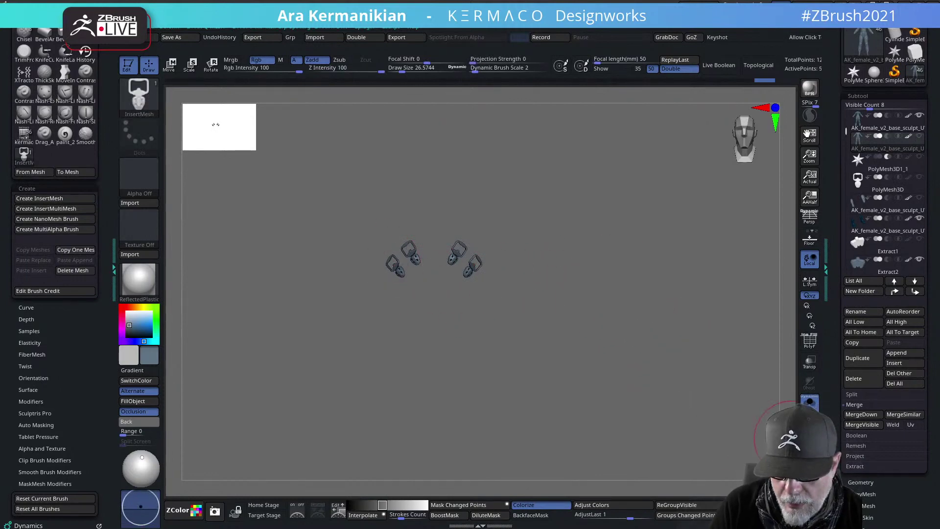
{"action": "key", "text": "space"}
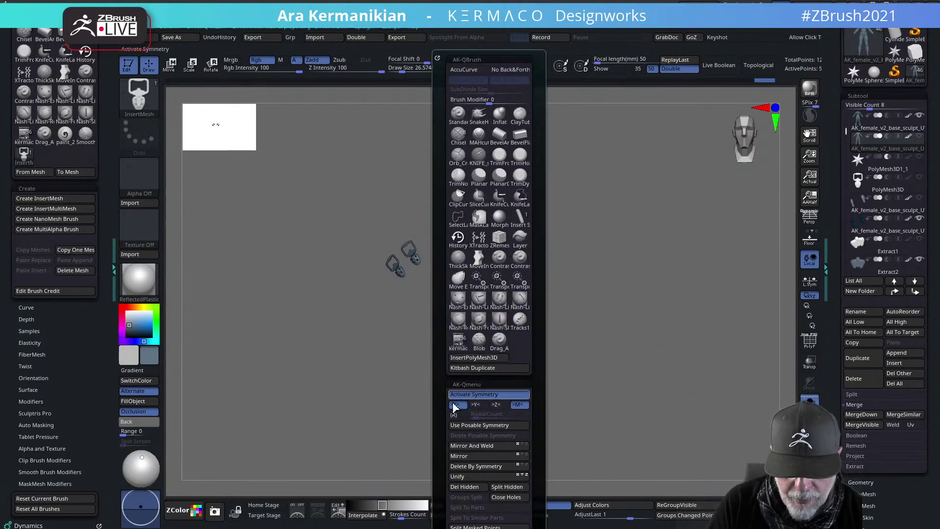
{"action": "left_click", "coordinate": [507, 487]}
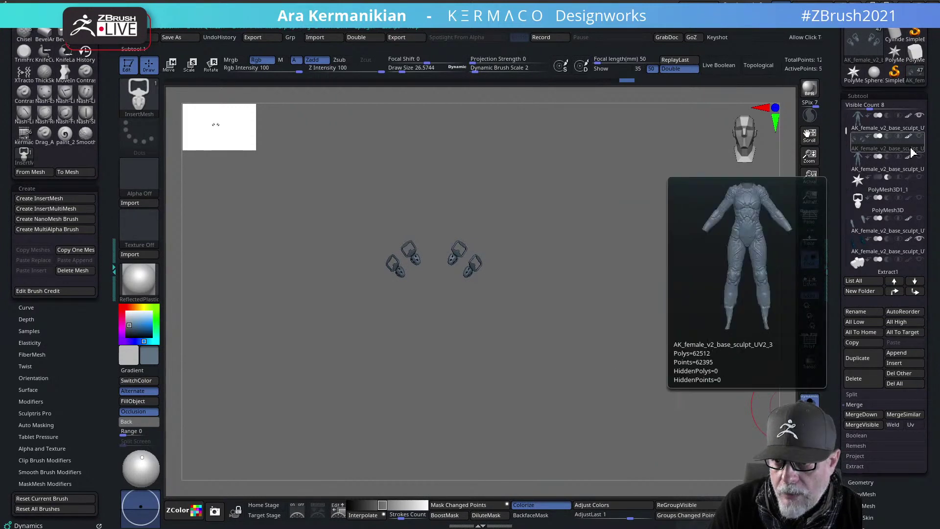
{"action": "left_click", "coordinate": [915, 127]}
{"action": "left_click", "coordinate": [919, 117]}
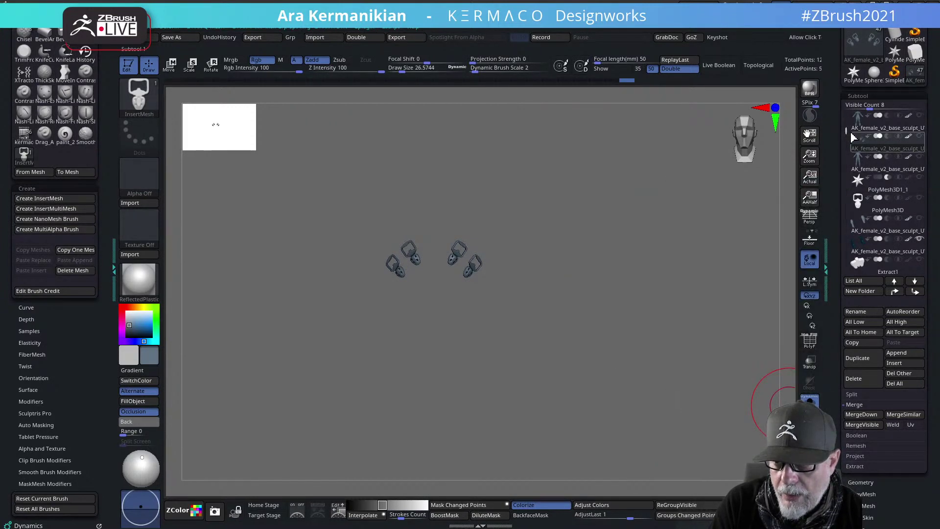
Show the whole character again and examine how the split brackets fit the abdomen from the front, side and back
{"action": "left_click_drag", "start_coordinate": [846, 131], "coordinate": [845, 117]}
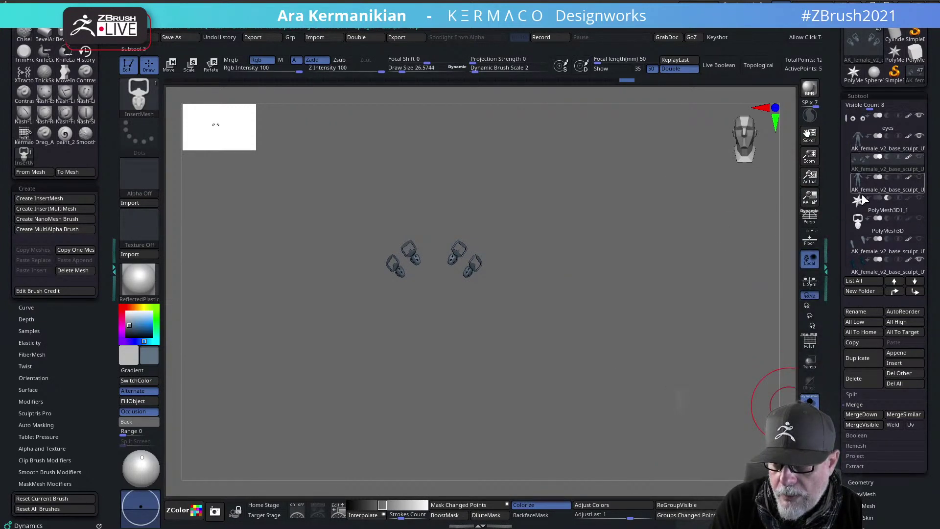
{"action": "left_click", "coordinate": [809, 401]}
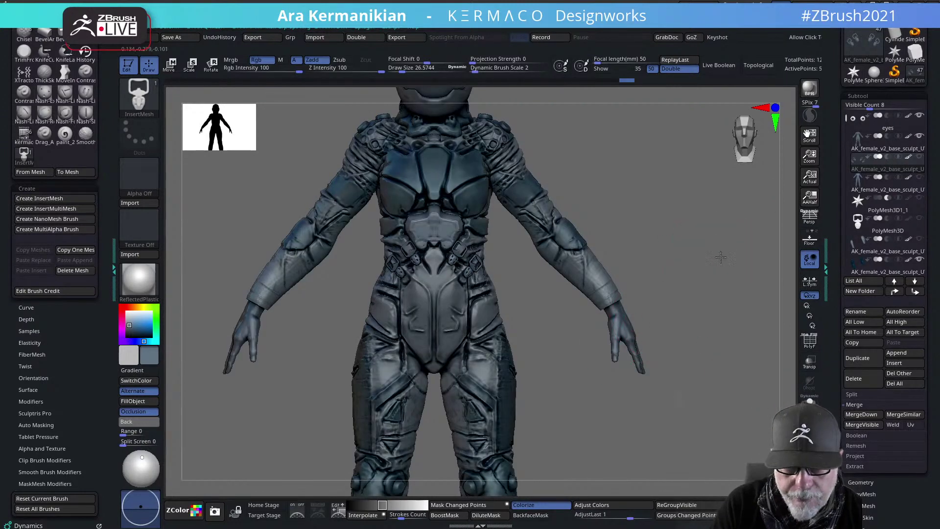
{"action": "left_click_drag", "start_coordinate": [721, 257], "coordinate": [712, 290], "text": "alt"}
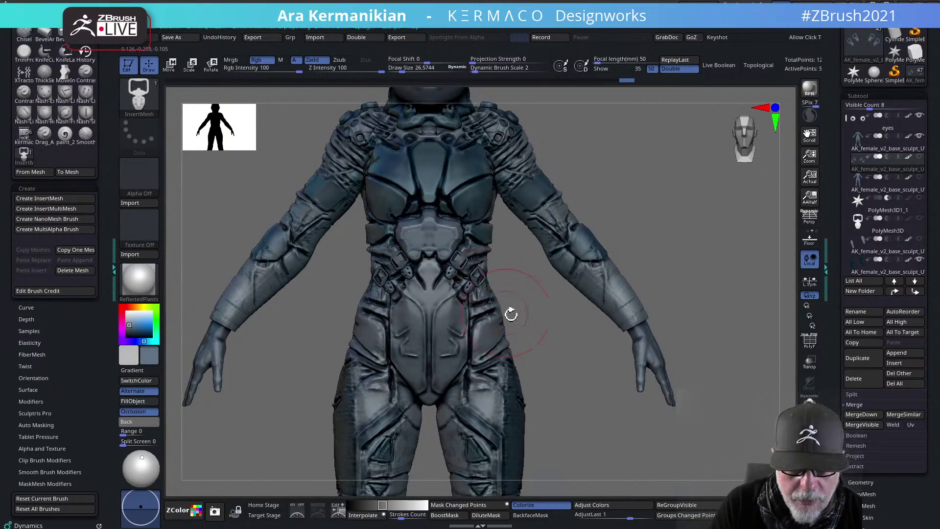
{"action": "left_click_drag", "start_coordinate": [511, 313], "coordinate": [479, 278]}
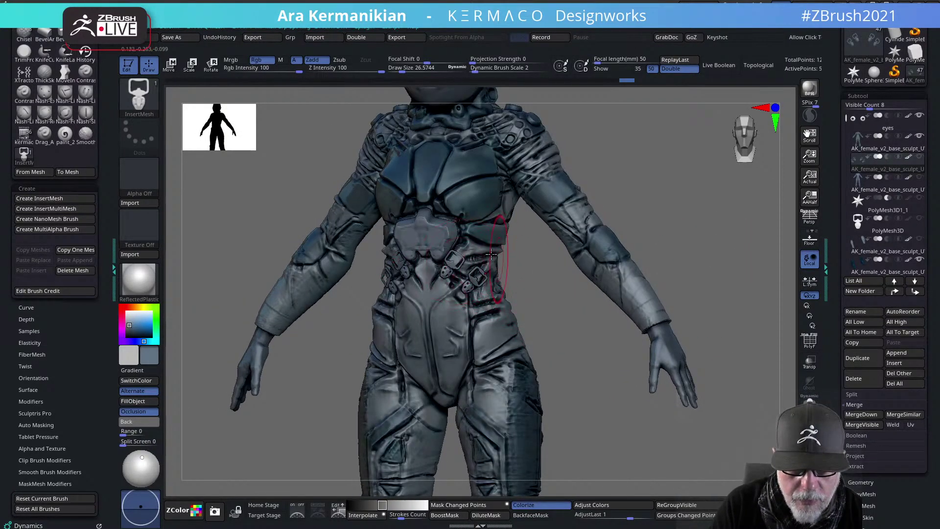
{"action": "left_click_drag", "start_coordinate": [696, 229], "coordinate": [485, 226]}
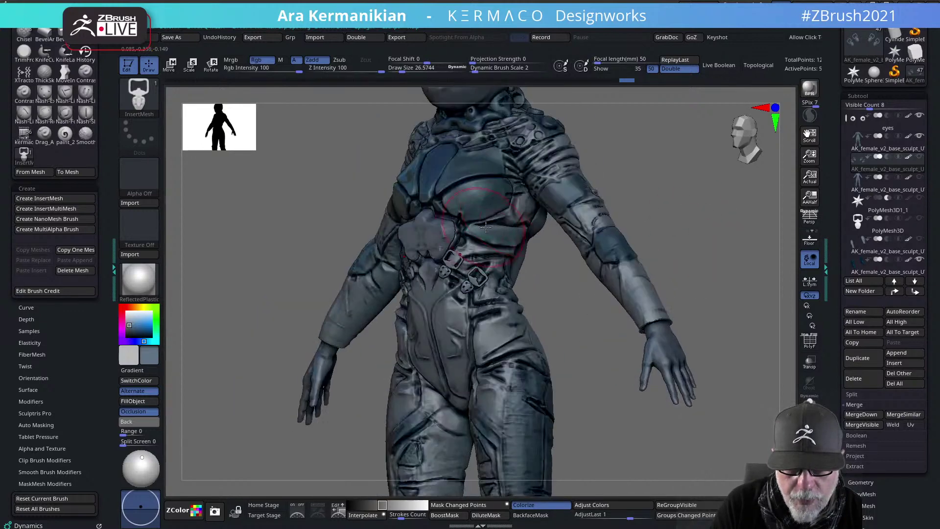
{"action": "left_click_drag", "start_coordinate": [591, 342], "coordinate": [506, 292]}
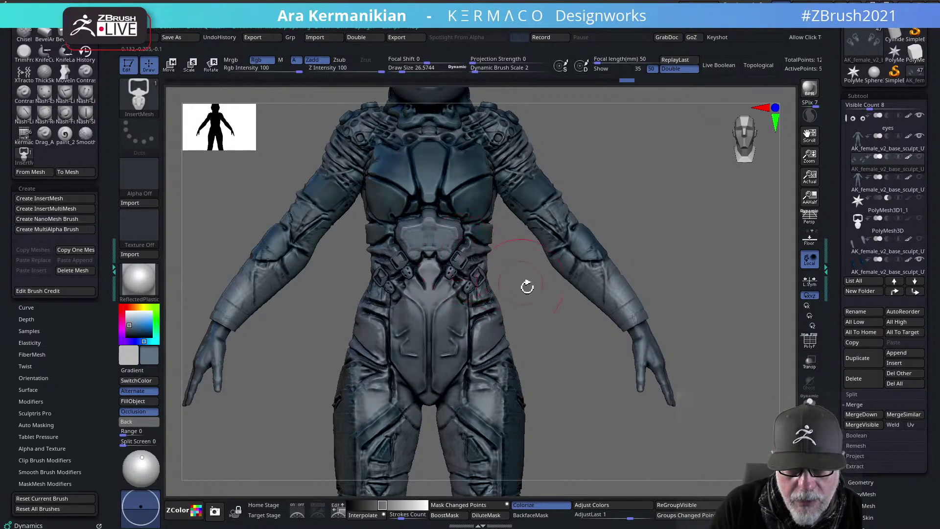
{"action": "mouse_move", "coordinate": [543, 292]}
{"action": "left_mouse_down", "text": "alt"}
{"action": "mouse_move", "coordinate": [531, 333]}
{"action": "mouse_move", "coordinate": [483, 288]}
{"action": "left_mouse_up", "text": "alt"}
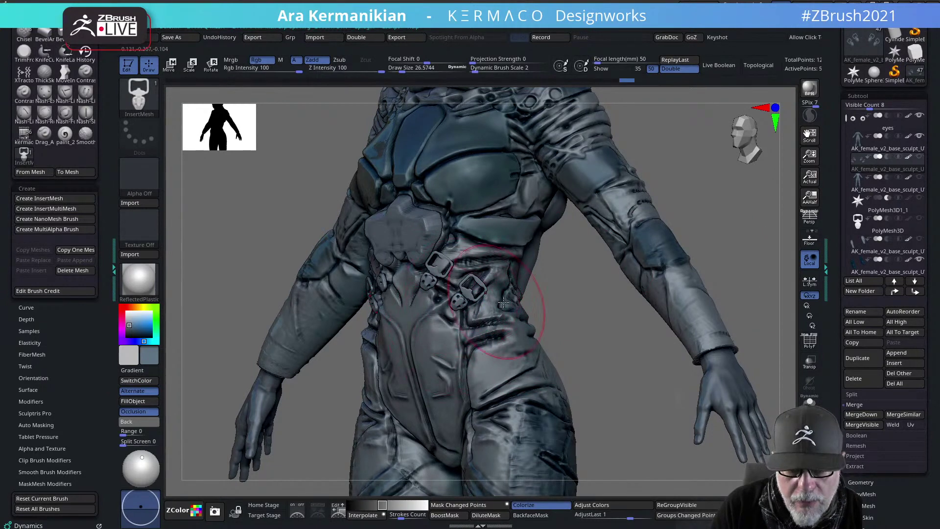
{"action": "left_click_drag", "start_coordinate": [503, 302], "coordinate": [486, 282]}
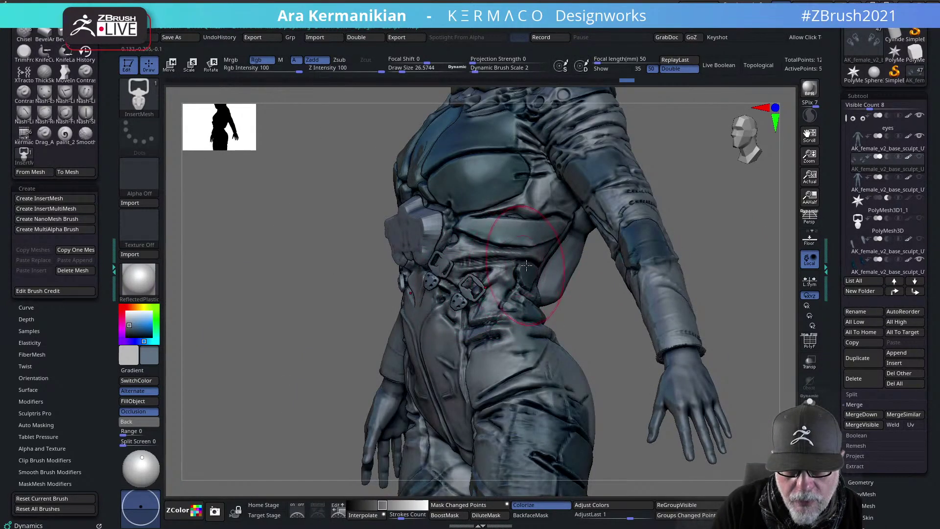
{"action": "left_click_drag", "start_coordinate": [585, 310], "coordinate": [613, 318]}
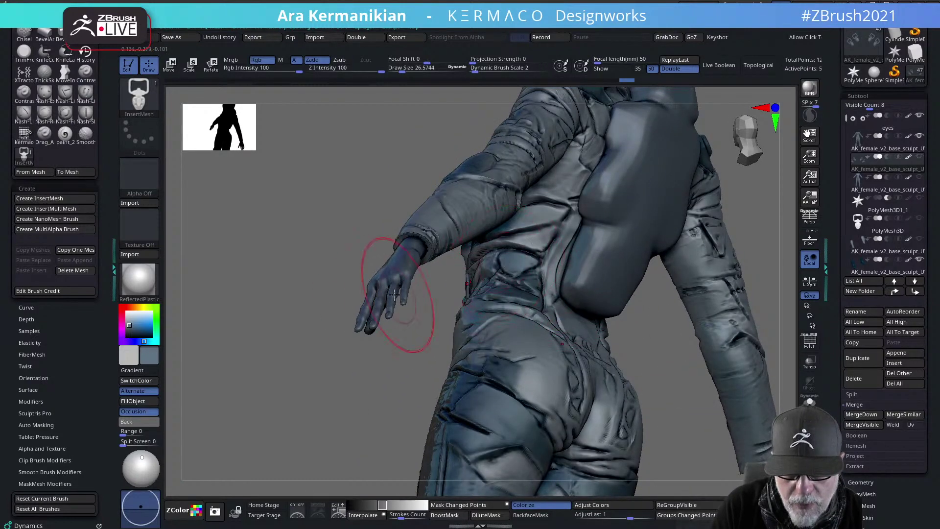
{"action": "mouse_move", "coordinate": [322, 281]}
{"action": "left_mouse_down"}
{"action": "mouse_move", "coordinate": [502, 265]}
{"action": "mouse_move", "coordinate": [491, 264]}
{"action": "left_mouse_up"}
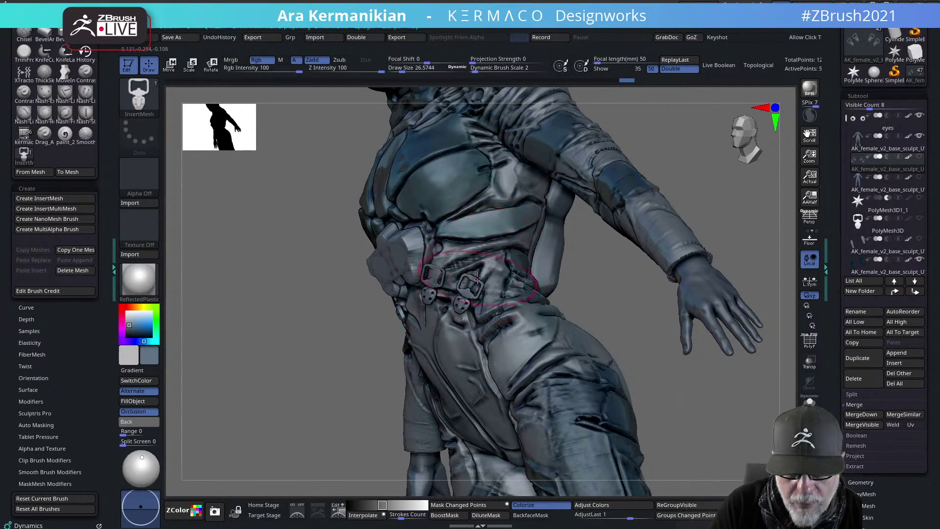
{"action": "left_click_drag", "start_coordinate": [296, 331], "coordinate": [488, 245]}
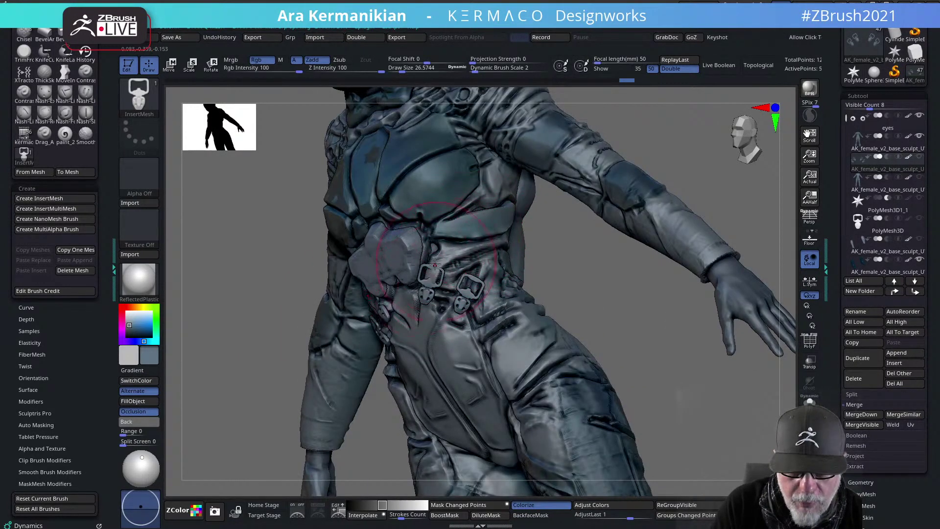
{"action": "left_click_drag", "start_coordinate": [259, 353], "coordinate": [696, 268]}
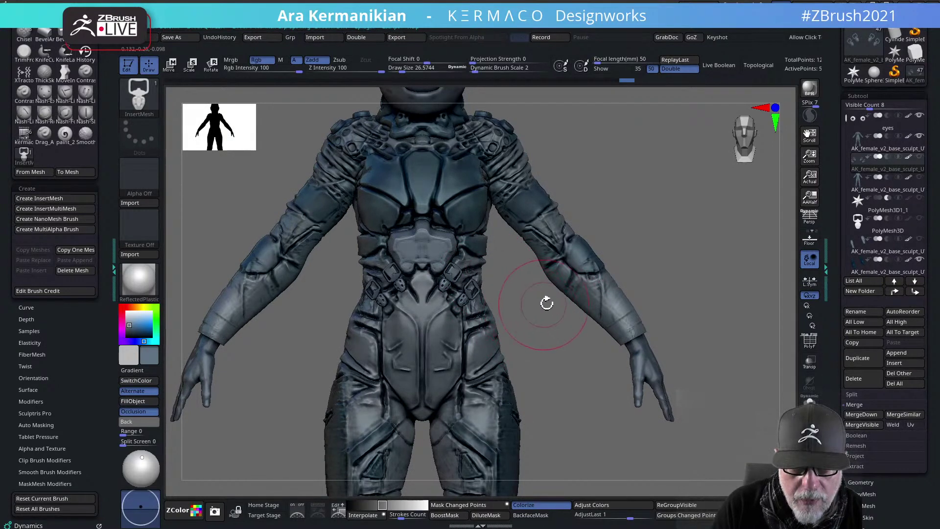
{"action": "left_click_drag", "start_coordinate": [749, 243], "coordinate": [728, 245]}
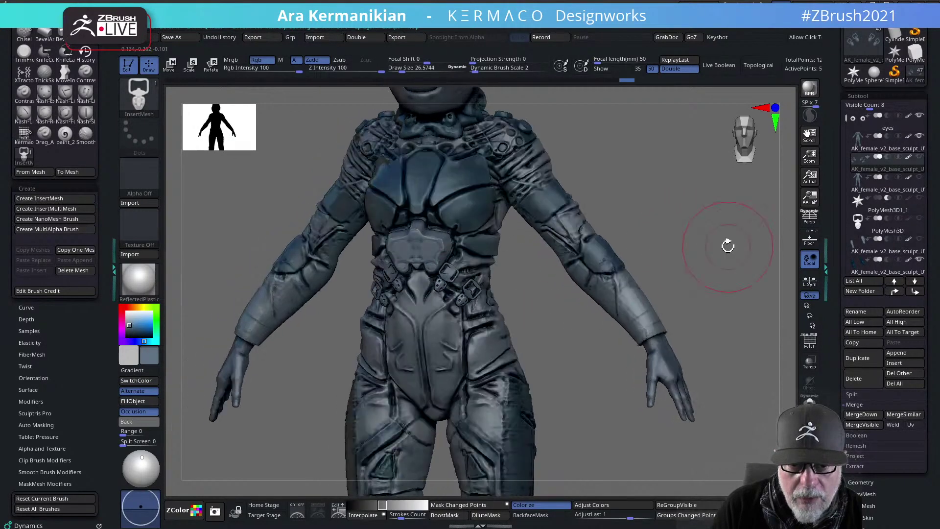
Make the body subtool AK_female_v2_base_sculpt_UV2_3, directly below the brackets in the list, the active subtool
{"action": "left_click", "coordinate": [889, 192]}
{"action": "left_click", "coordinate": [598, 241], "text": "alt"}
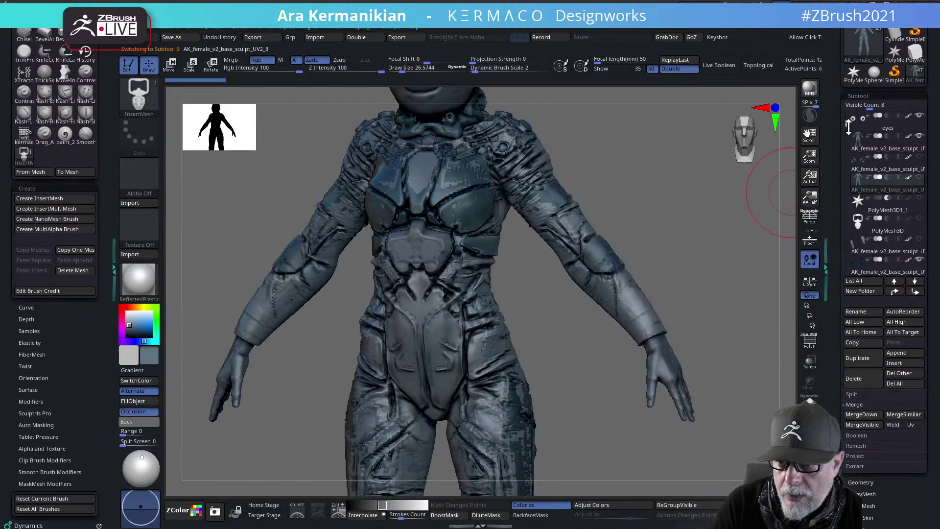
Find the buckles subtool and make it visible on the waist, viewing the figure from the front
{"action": "left_click_drag", "start_coordinate": [848, 127], "coordinate": [846, 146]}
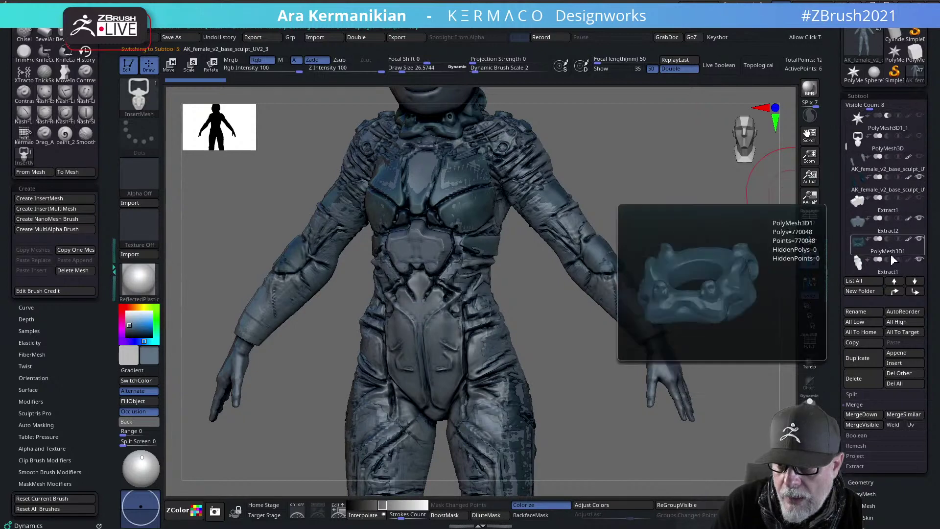
{"action": "mouse_move", "coordinate": [866, 191]}
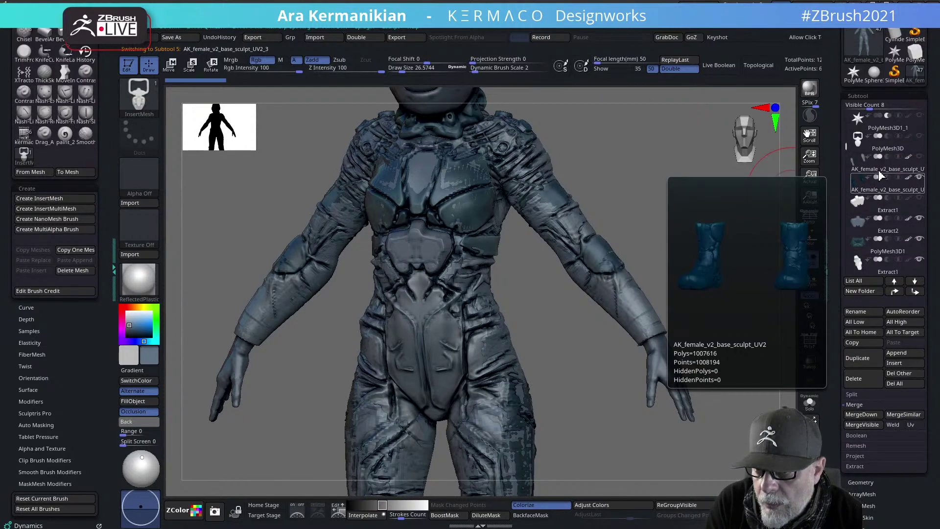
{"action": "scroll", "coordinate": [870, 146], "scroll_direction": "up", "scroll_amount": 1}
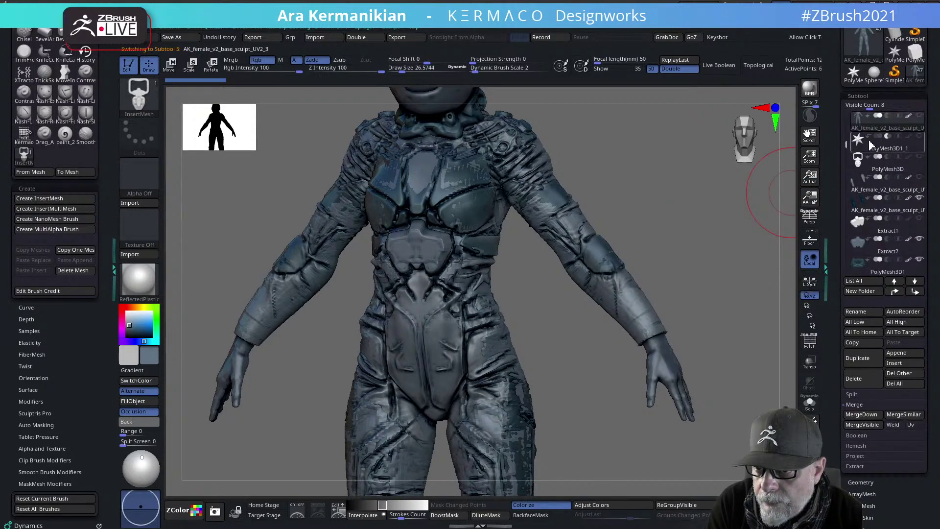
{"action": "left_click_drag", "start_coordinate": [846, 145], "coordinate": [836, 111]}
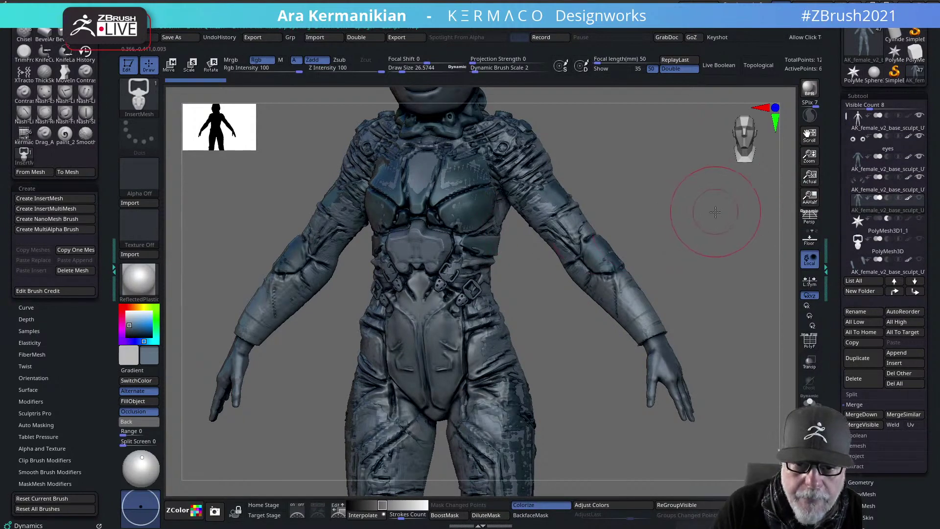
{"action": "left_click_drag", "start_coordinate": [715, 212], "coordinate": [492, 249], "text": "shift"}
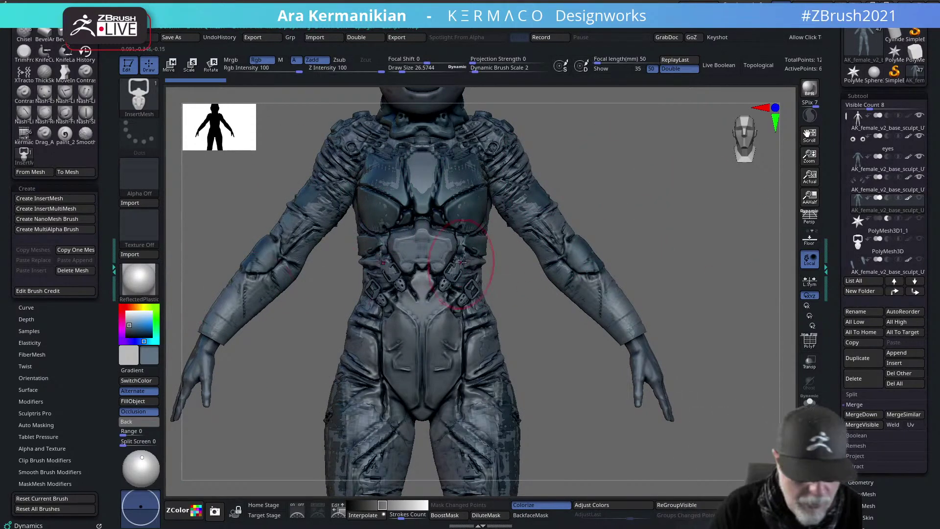
Choose the CurveFlatSnap brush and set its draw size to about 12.4
{"action": "key", "text": "ctrl"}
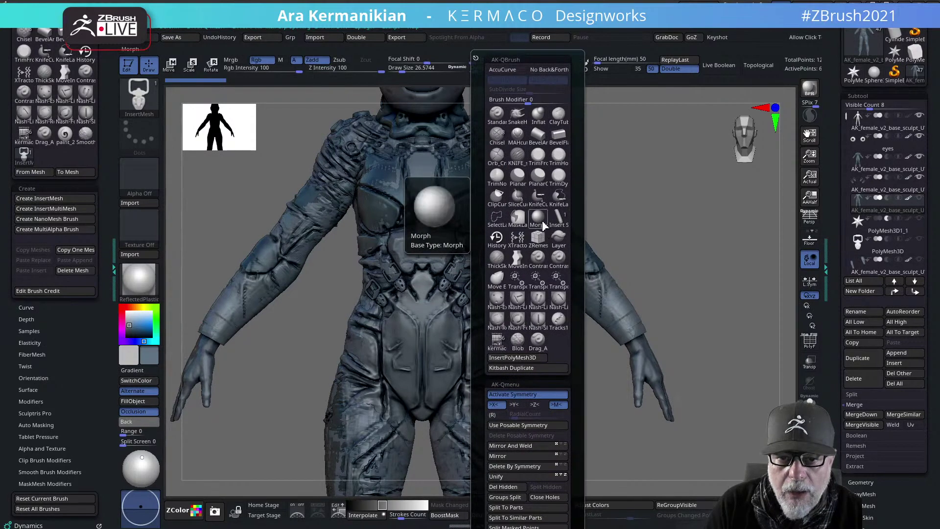
{"action": "key", "text": "b"}
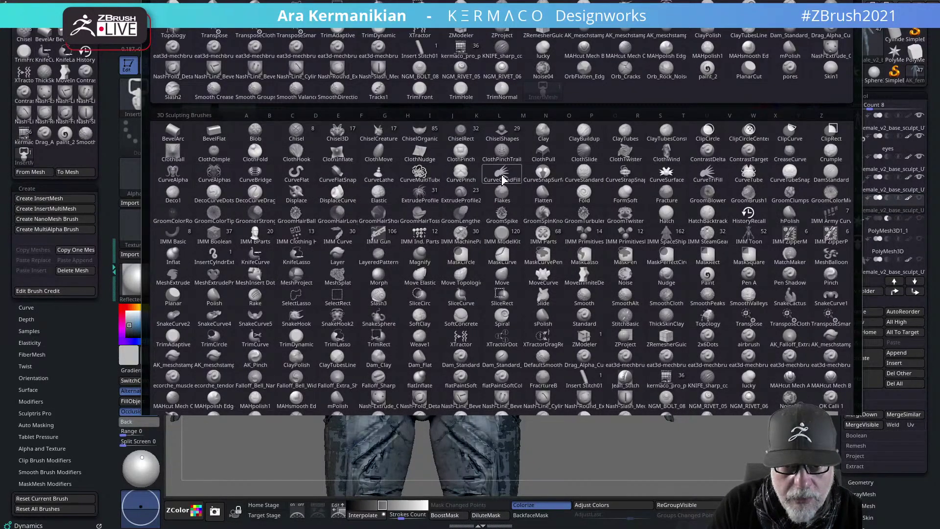
{"action": "left_click", "coordinate": [333, 179]}
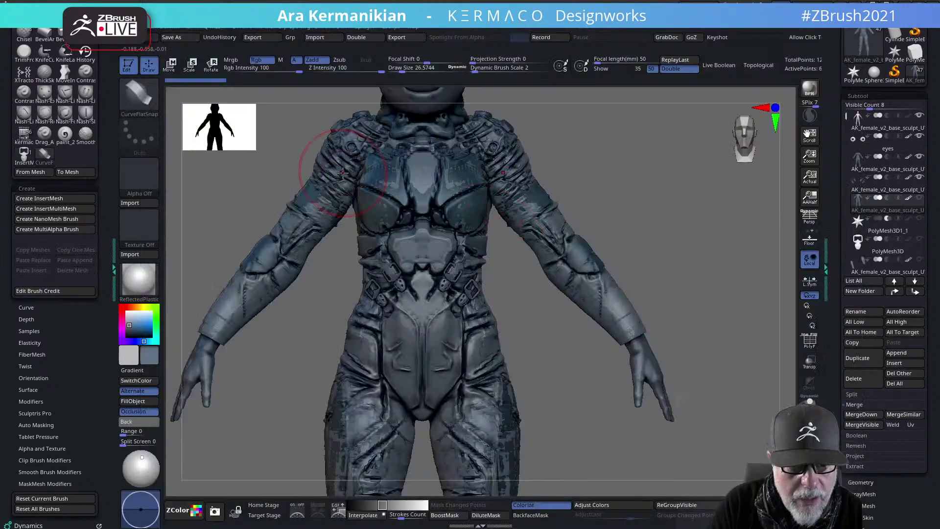
{"action": "left_click_drag", "start_coordinate": [685, 238], "coordinate": [636, 235]}
{"action": "key", "text": "s"}
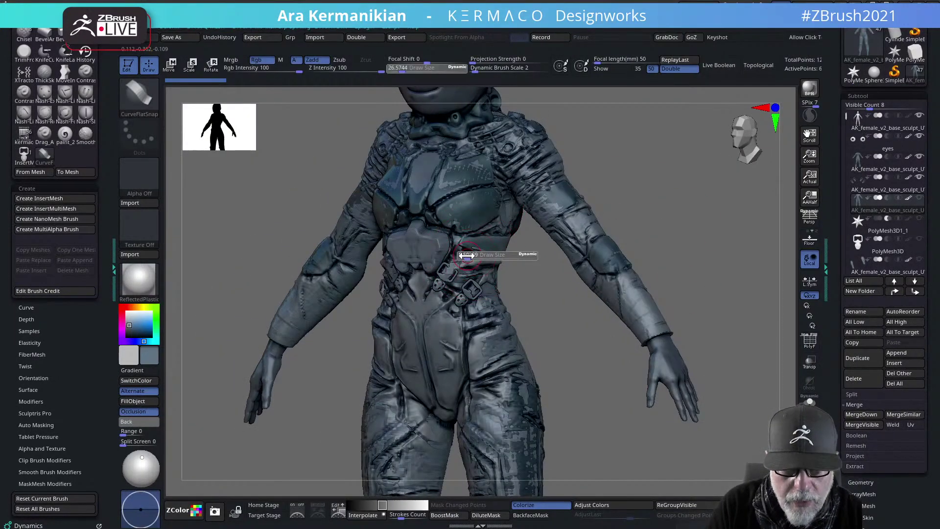
{"action": "left_click_drag", "start_coordinate": [470, 255], "coordinate": [460, 255]}
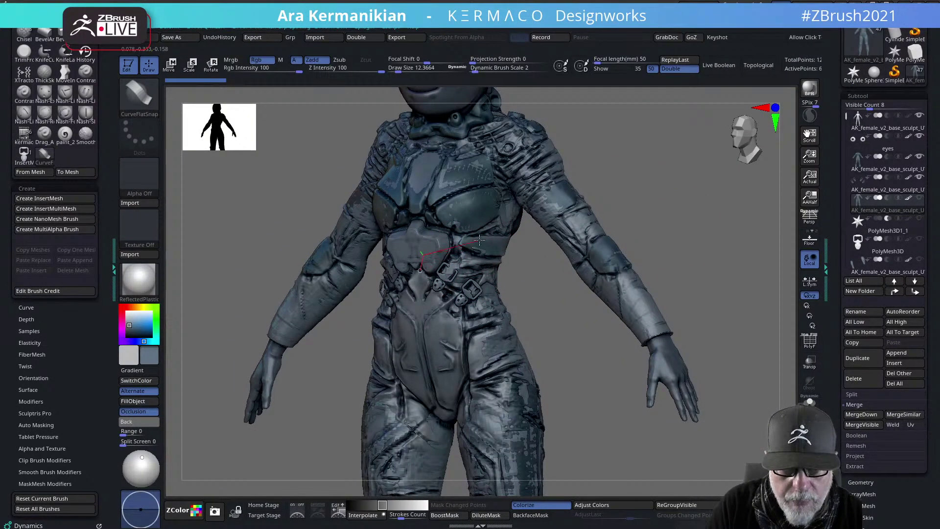
Try flat strap curves across the ribs, including on the AK_female_v2_base_sculpt_UV1 subtool, and reselect the AK_female_v2_base_sculpt_UV2_3 subtool
{"action": "left_click_drag", "start_coordinate": [532, 225], "coordinate": [539, 223]}
{"action": "key", "text": "ctrl+z"}
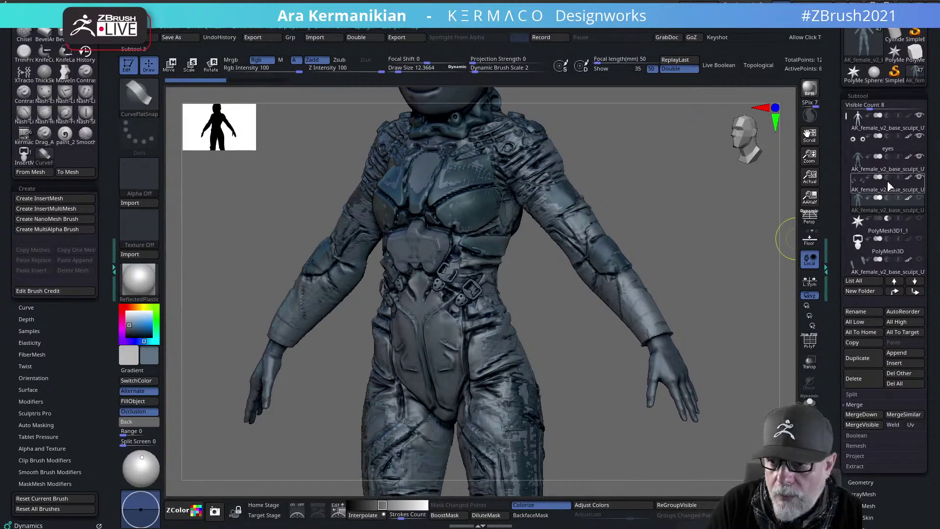
{"action": "left_click", "coordinate": [574, 260], "text": "alt"}
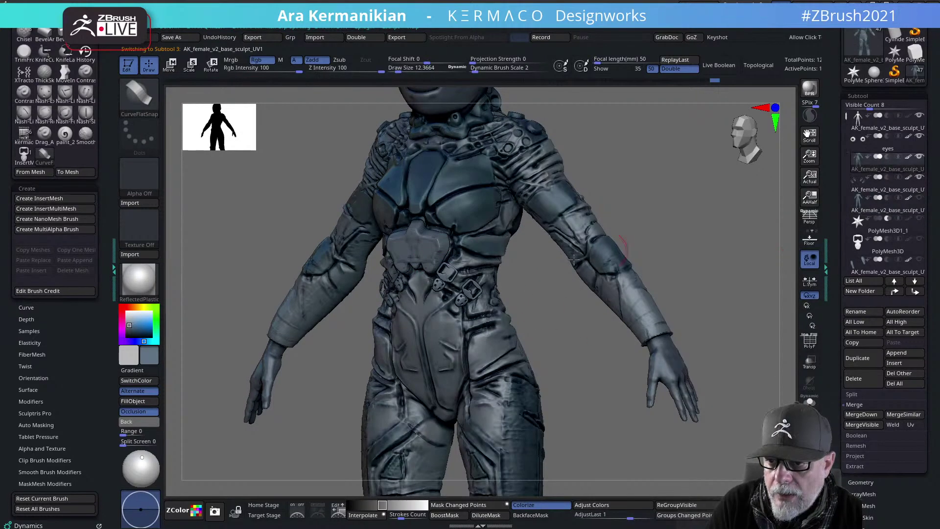
{"action": "left_click", "coordinate": [492, 238]}
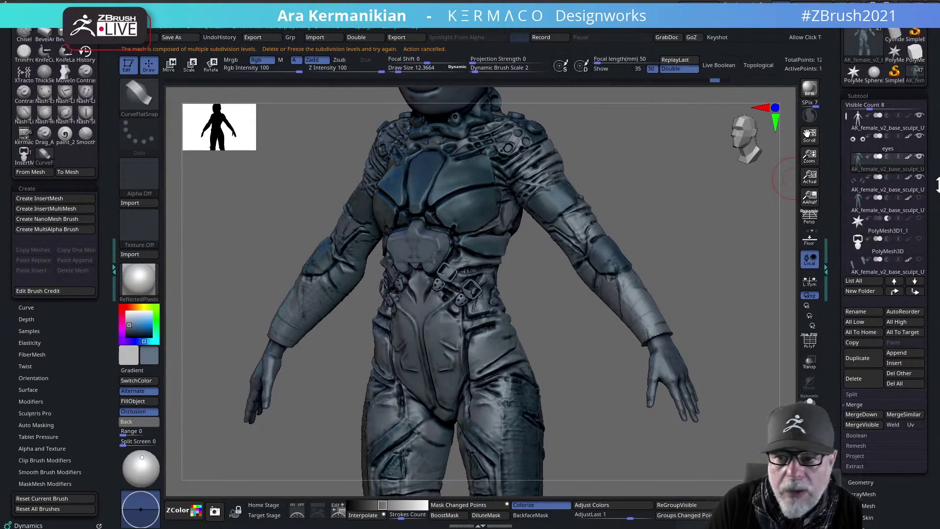
{"action": "left_click", "coordinate": [887, 208]}
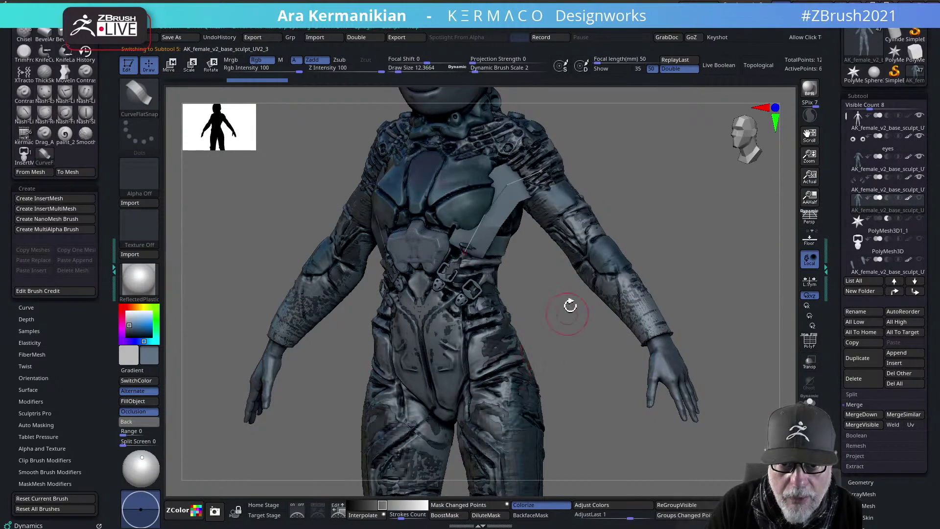
Try a flat strap curve from the waist buckle around the ribs with a draw size of about 3.8
{"action": "key", "text": "s"}
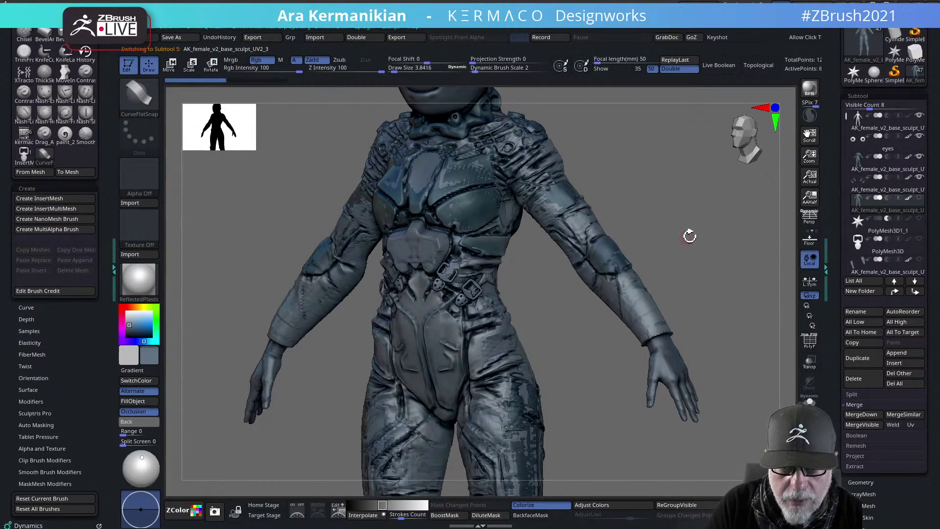
{"action": "left_click_drag", "start_coordinate": [687, 234], "coordinate": [457, 262]}
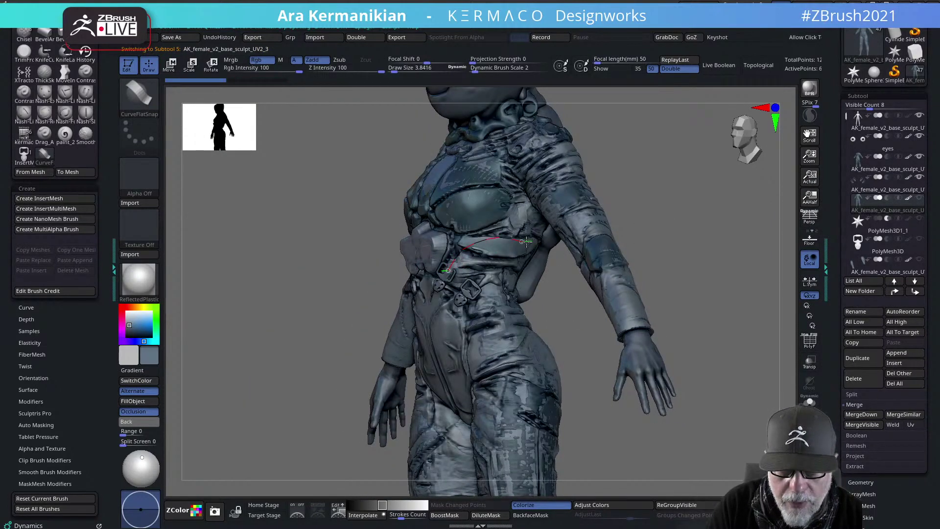
{"action": "left_click_drag", "start_coordinate": [526, 241], "coordinate": [527, 242]}
{"action": "left_click_drag", "start_coordinate": [736, 219], "coordinate": [696, 229]}
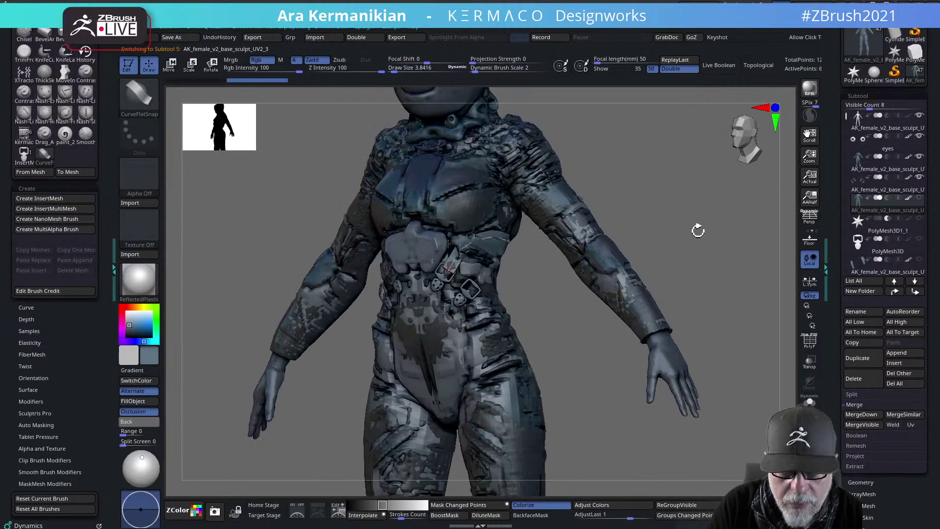
{"action": "key", "text": "ctrl+z"}
Try flat strap curves over the abdomen and ribs near the upper buckle with a draw size of about 13.8
{"action": "left_click_drag", "start_coordinate": [556, 313], "coordinate": [604, 380]}
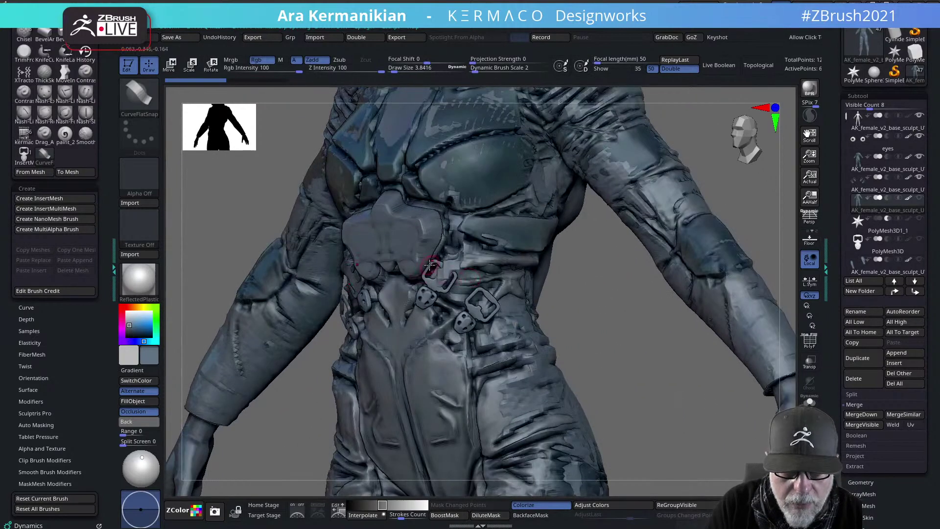
{"action": "key", "text": "s"}
{"action": "left_click_drag", "start_coordinate": [433, 269], "coordinate": [483, 281]}
{"action": "key", "text": "ctrl+z"}
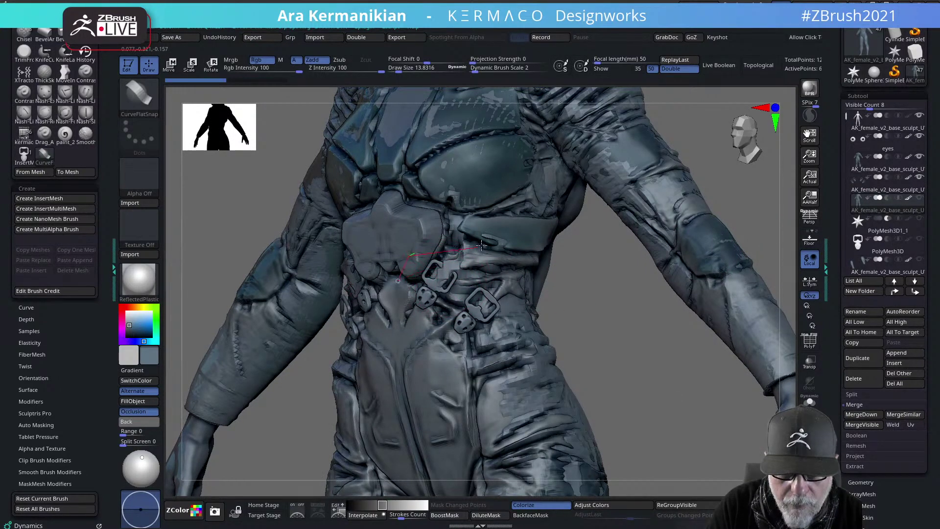
{"action": "left_click_drag", "start_coordinate": [481, 245], "coordinate": [596, 206]}
{"action": "left_click", "coordinate": [527, 312]}
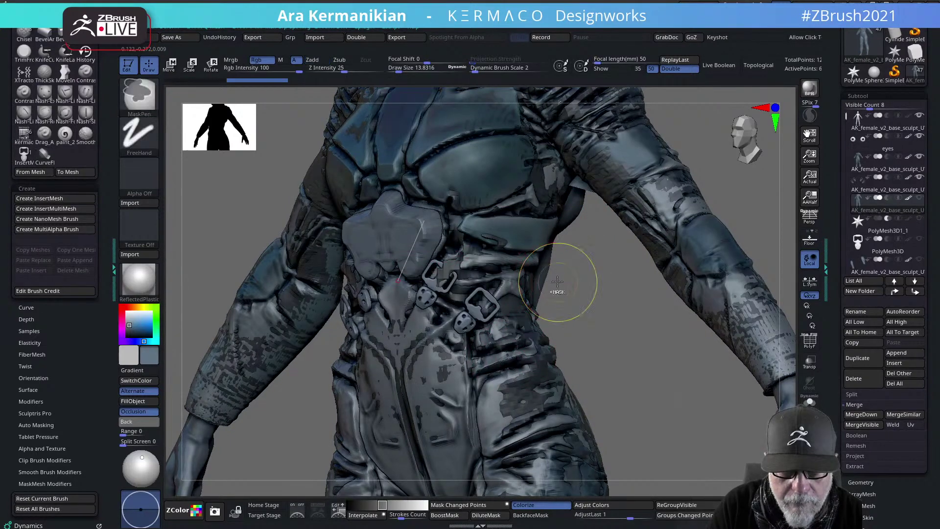
{"action": "key", "text": "ctrl+z"}
Isolate the suit in Solo mode and try a flat strap curve down the arm with a draw size of 64
{"action": "left_click_drag", "start_coordinate": [596, 310], "coordinate": [535, 297], "text": "alt"}
{"action": "left_click", "coordinate": [809, 401]}
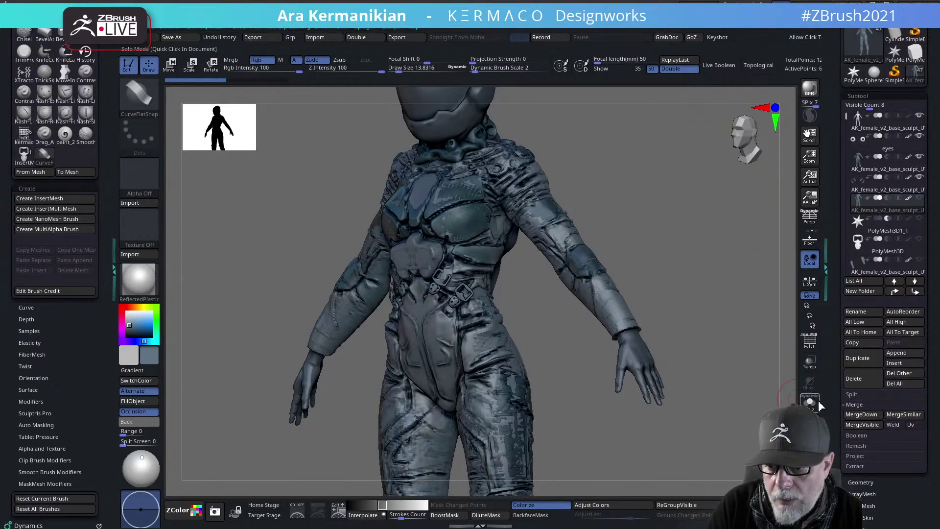
{"action": "left_click", "coordinate": [470, 263]}
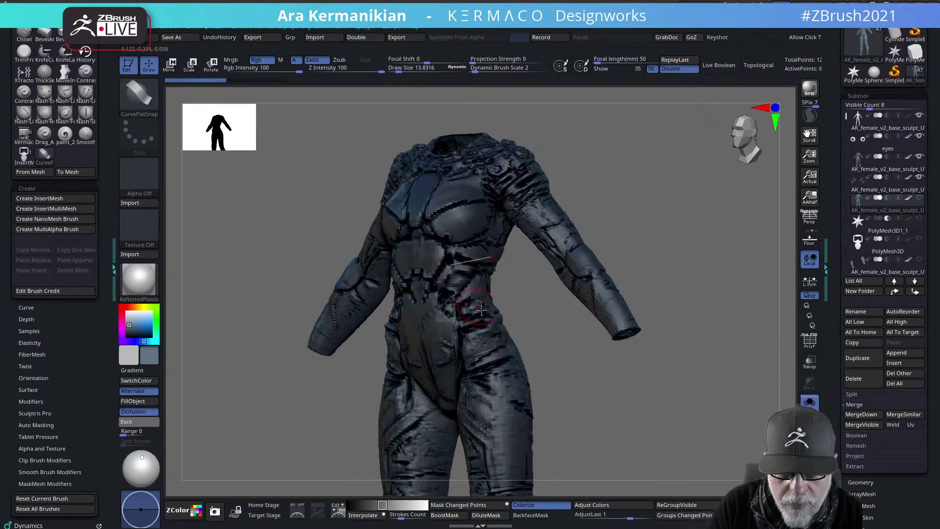
{"action": "key", "text": "s"}
{"action": "left_click_drag", "start_coordinate": [673, 224], "coordinate": [672, 224]}
{"action": "left_click_drag", "start_coordinate": [559, 230], "coordinate": [602, 297]}
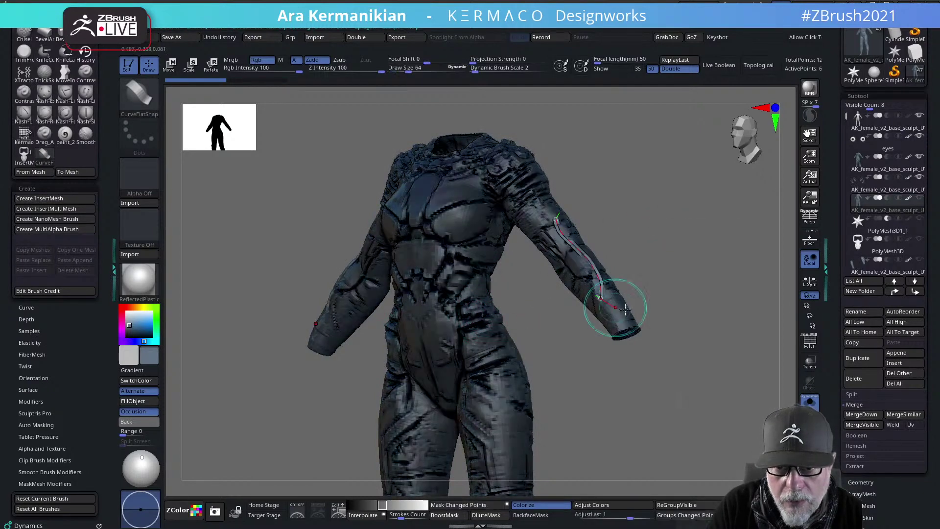
{"action": "key", "text": "ctrl+z"}
Try a narrower flat strap curve down the arm with a draw size of about 6.4
{"action": "key", "text": "s"}
{"action": "left_click_drag", "start_coordinate": [565, 246], "coordinate": [568, 246]}
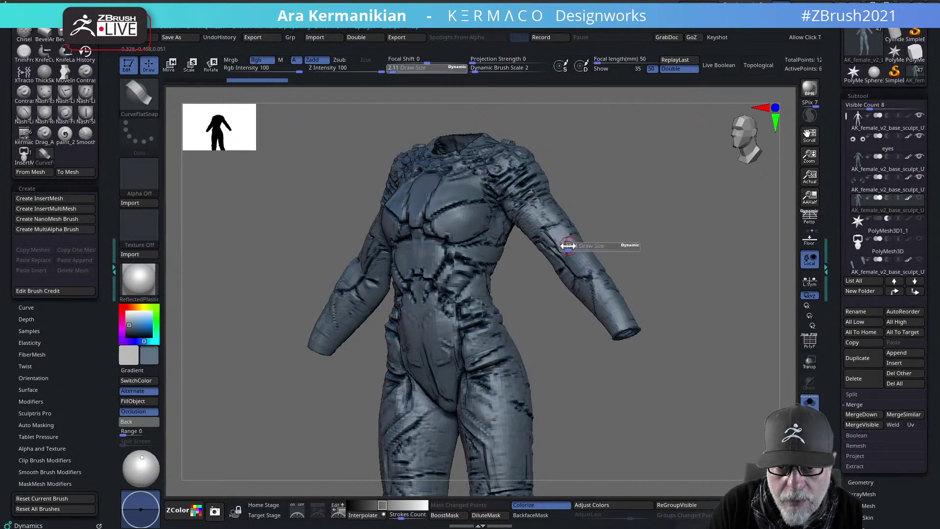
{"action": "left_click", "coordinate": [595, 283]}
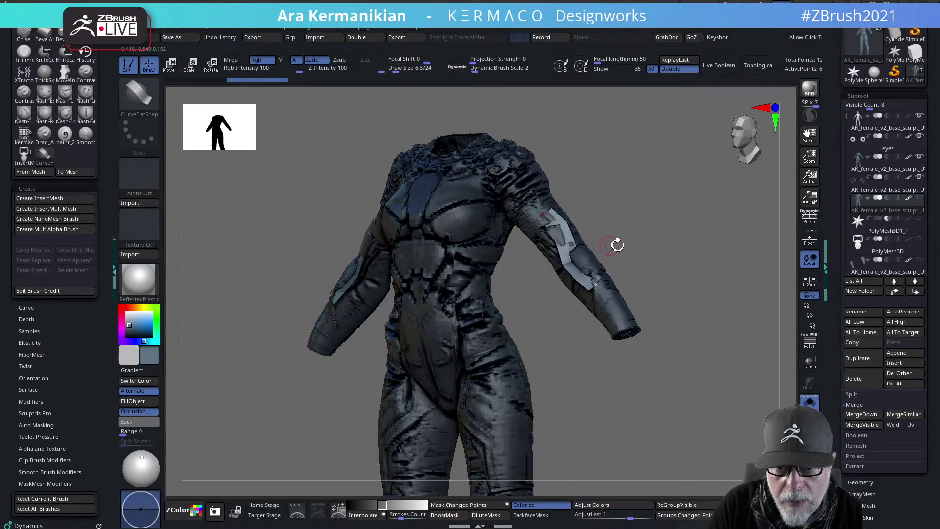
Set the draw size to about 4.6 and, with all subtools shown, draw a flat strap from the upper waist buckle across the ribs
{"action": "key", "text": "s"}
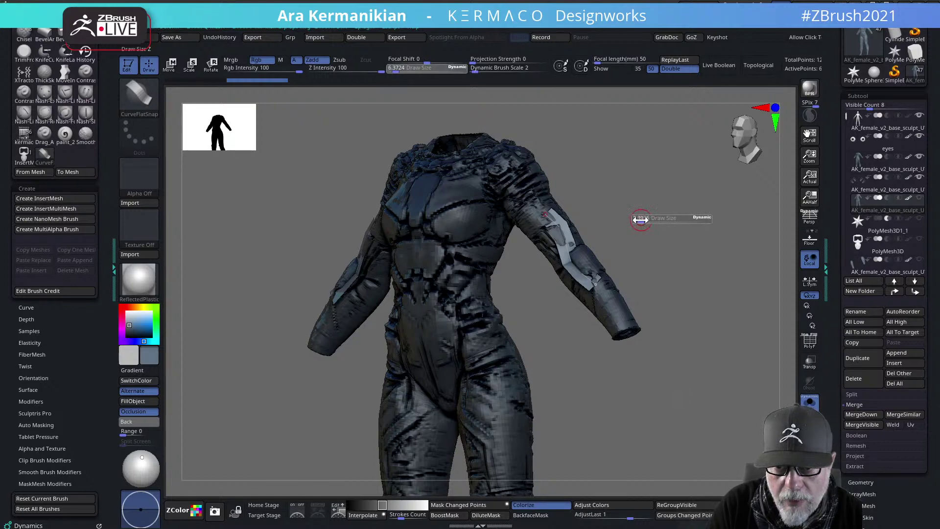
{"action": "left_click_drag", "start_coordinate": [639, 220], "coordinate": [625, 218]}
{"action": "key", "text": "ctrl+z"}
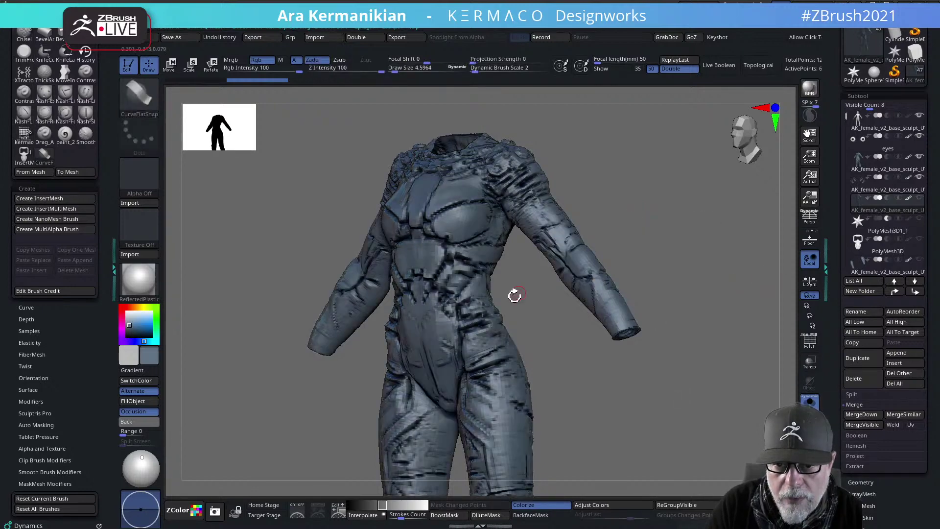
{"action": "left_click", "coordinate": [809, 397]}
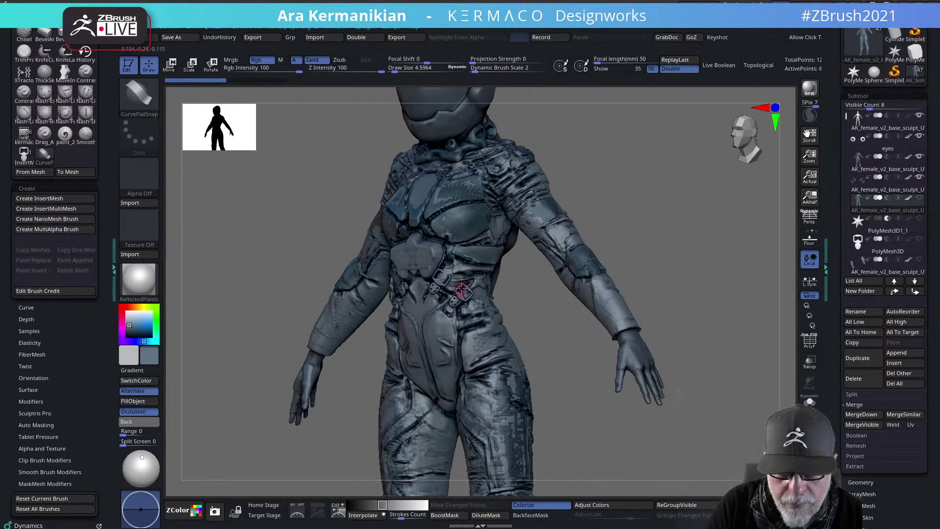
{"action": "left_click_drag", "start_coordinate": [492, 248], "coordinate": [494, 248]}
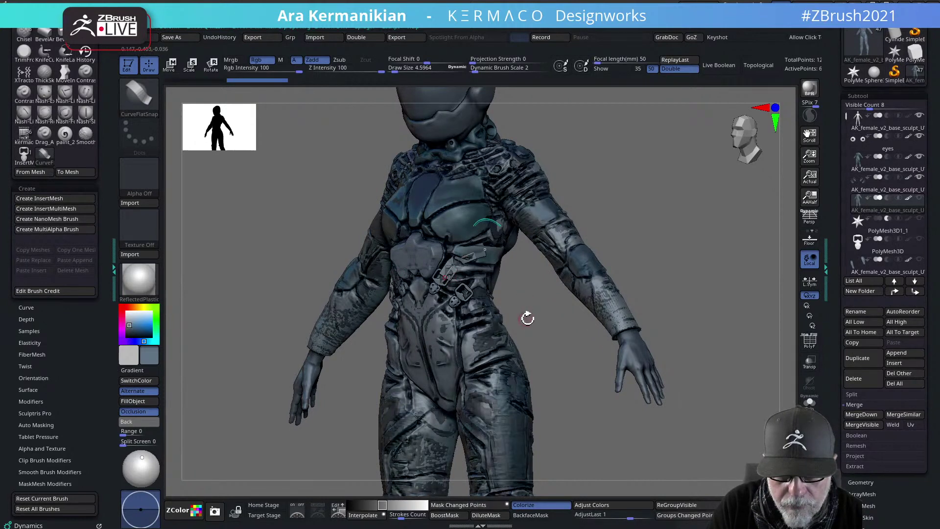
{"action": "left_click_drag", "start_coordinate": [546, 319], "coordinate": [522, 298]}
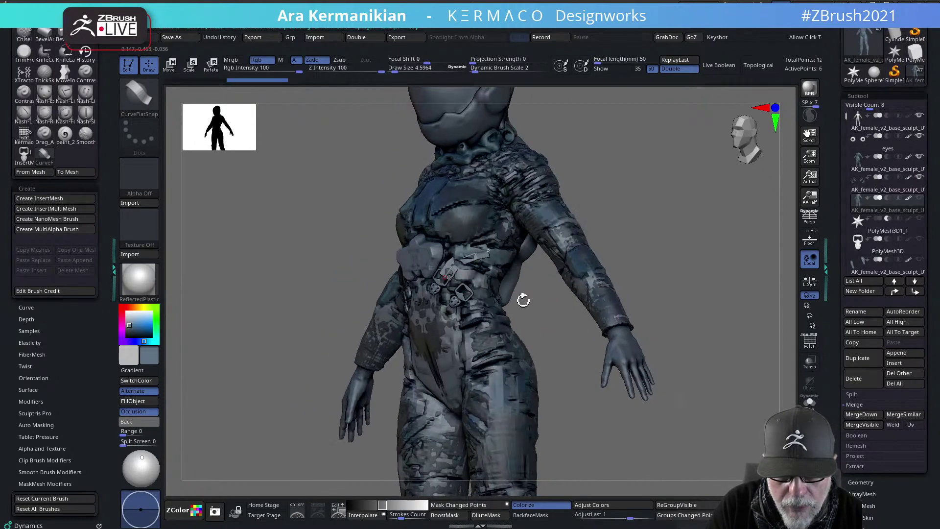
{"action": "left_click", "coordinate": [502, 276]}
Draw a second flat strap from the lower waist buckle around the side of the torso
{"action": "left_click_drag", "start_coordinate": [575, 336], "coordinate": [543, 316]}
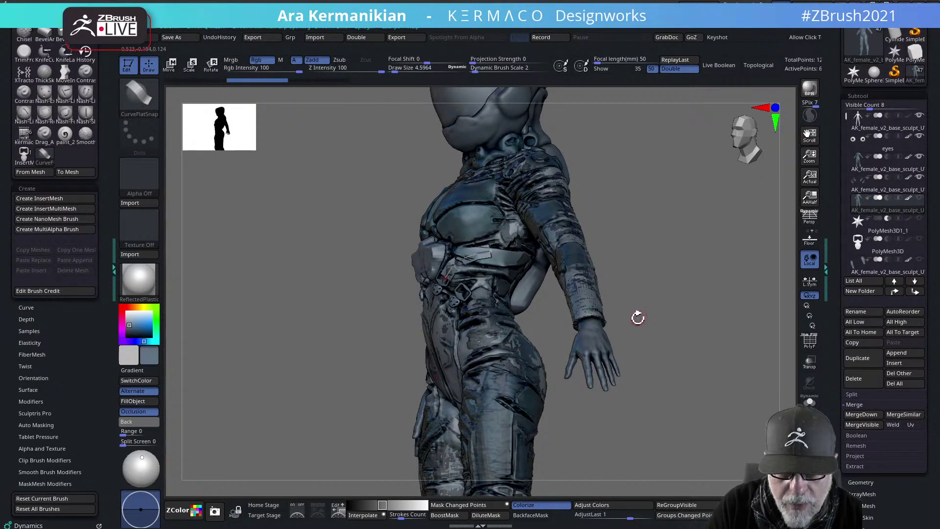
{"action": "left_click_drag", "start_coordinate": [462, 291], "coordinate": [515, 267]}
{"action": "left_click_drag", "start_coordinate": [708, 287], "coordinate": [549, 315]}
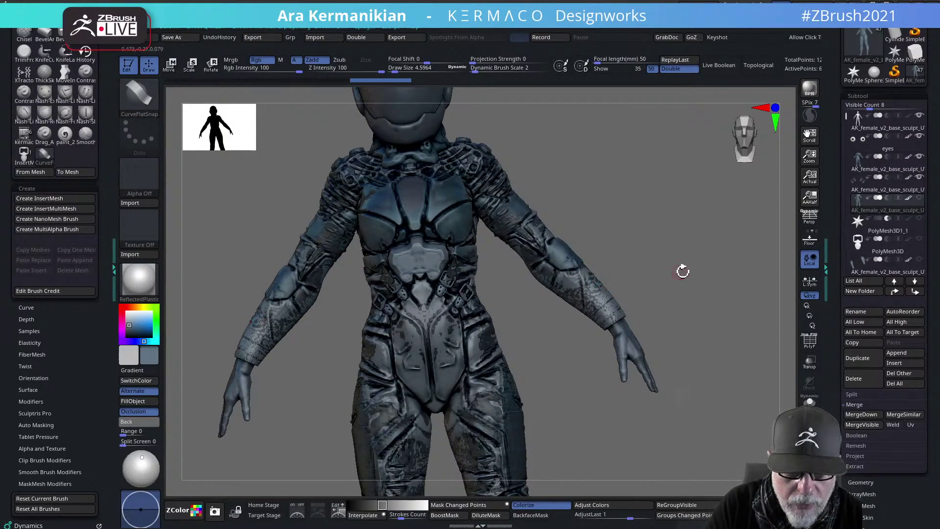
{"action": "left_click_drag", "start_coordinate": [682, 270], "coordinate": [739, 296], "text": "shift"}
Solo the suit subtool and hide all of its geometry except the flat straps on both sides of the torso
{"action": "left_click", "coordinate": [813, 405]}
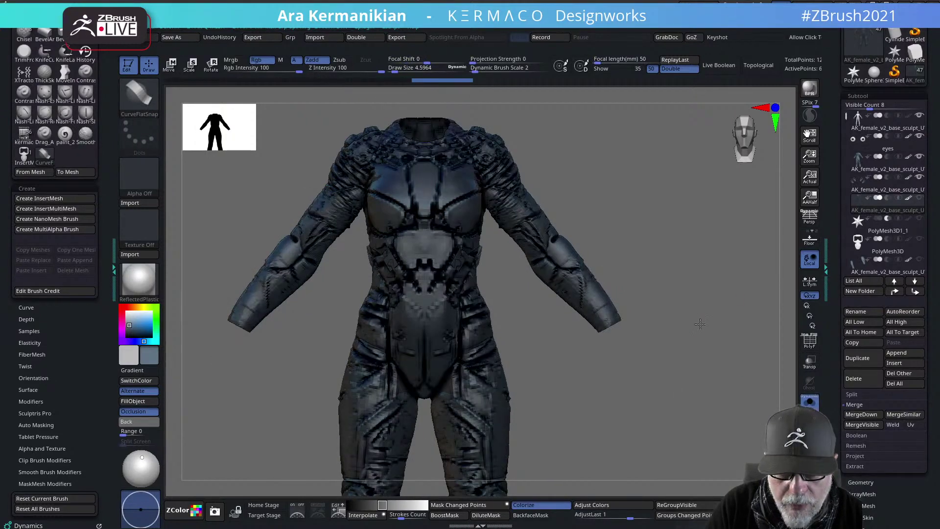
{"action": "mouse_move", "coordinate": [699, 322]}
{"action": "left_mouse_down"}
{"action": "mouse_move", "coordinate": [669, 285]}
{"action": "mouse_move", "coordinate": [709, 307]}
{"action": "left_mouse_up"}
{"action": "left_click_drag", "start_coordinate": [454, 279], "coordinate": [431, 238]}
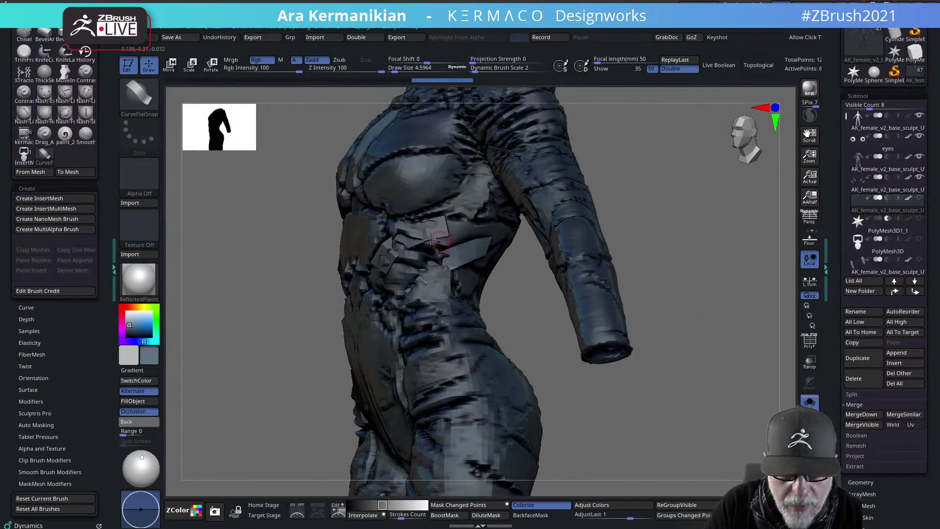
{"action": "left_click_drag", "start_coordinate": [678, 332], "coordinate": [583, 294], "text": "ctrl+shift"}
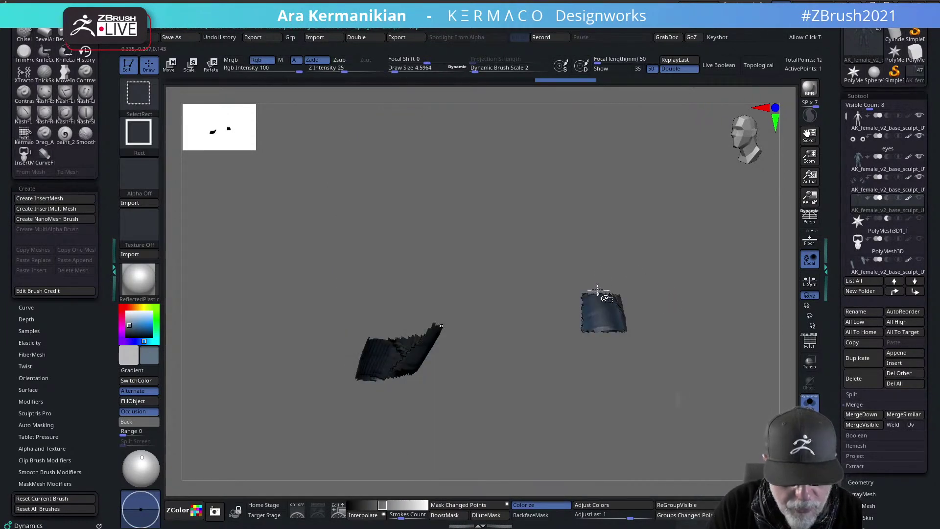
{"action": "left_click", "coordinate": [643, 269], "text": "ctrl+shift"}
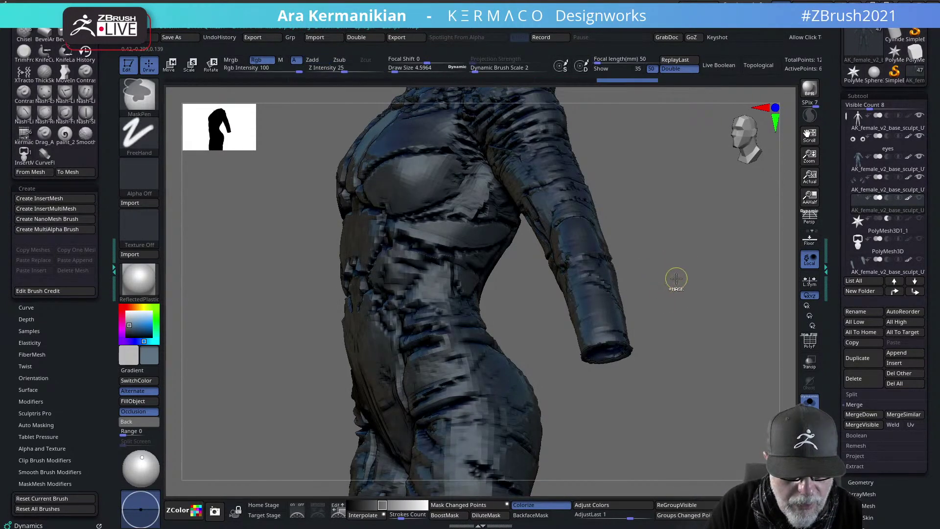
{"action": "mouse_move", "coordinate": [692, 285]}
{"action": "left_mouse_down", "text": "ctrl+shift"}
{"action": "mouse_move", "coordinate": [696, 296]}
{"action": "mouse_move", "coordinate": [682, 300]}
{"action": "left_mouse_up", "text": "ctrl+shift"}
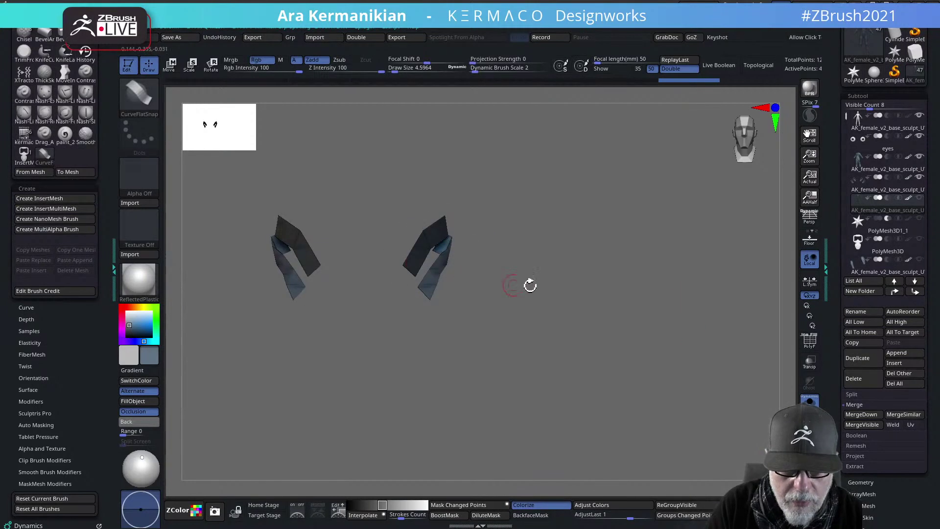
{"action": "mouse_move", "coordinate": [530, 285]}
{"action": "left_mouse_down"}
{"action": "mouse_move", "coordinate": [604, 295]}
{"action": "mouse_move", "coordinate": [575, 294]}
{"action": "mouse_move", "coordinate": [577, 287]}
{"action": "left_mouse_up"}
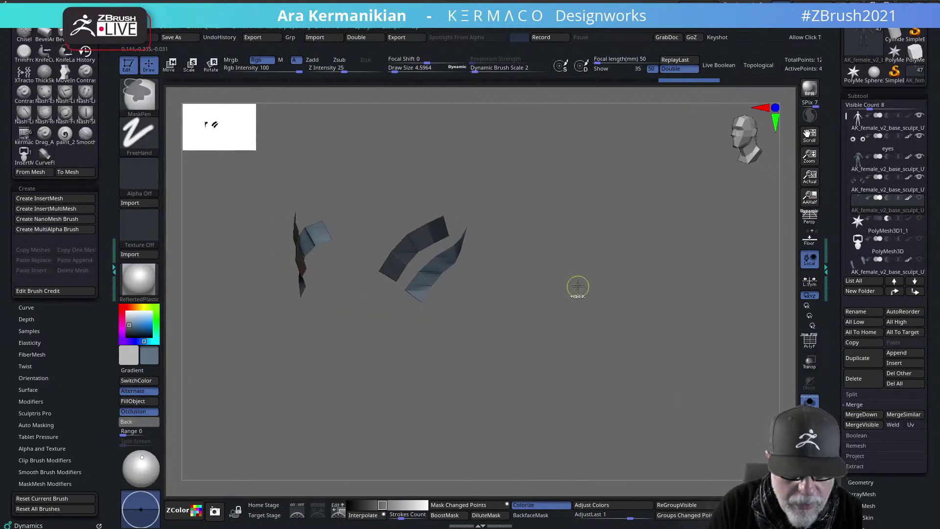
Split the hidden suit geometry away from the straps so that the straps form their own subtool
{"action": "key", "text": "ctrl+q"}
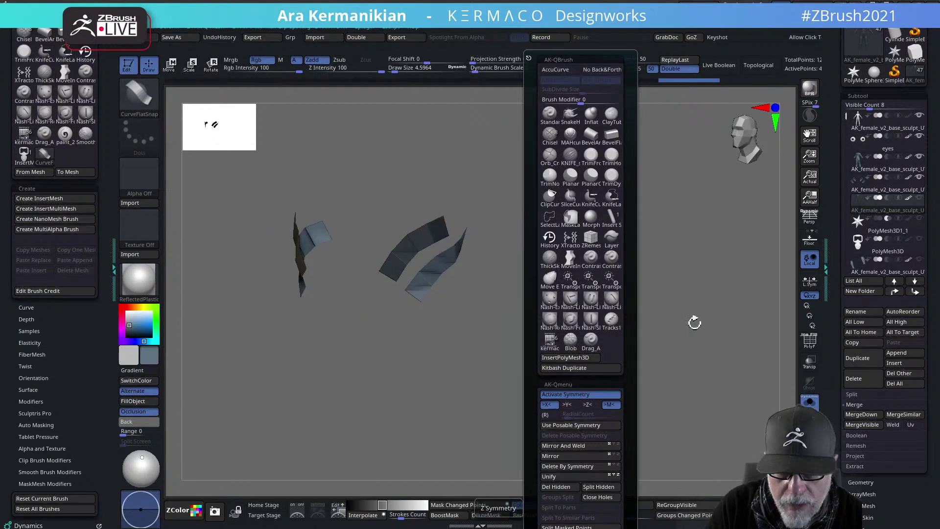
{"action": "left_click", "coordinate": [610, 380]}
{"action": "key", "text": "ctrl+q"}
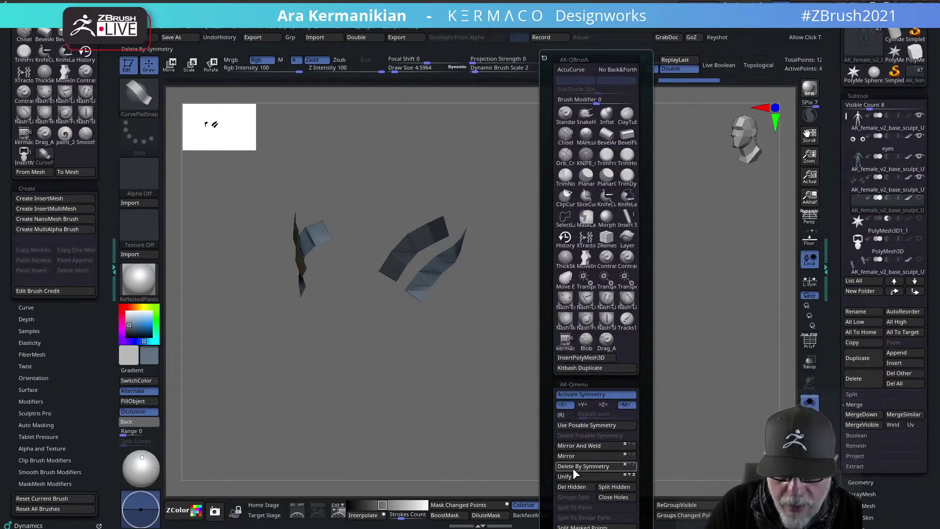
{"action": "left_click", "coordinate": [603, 488]}
{"action": "left_click_drag", "start_coordinate": [649, 328], "coordinate": [791, 225], "text": "shift"}
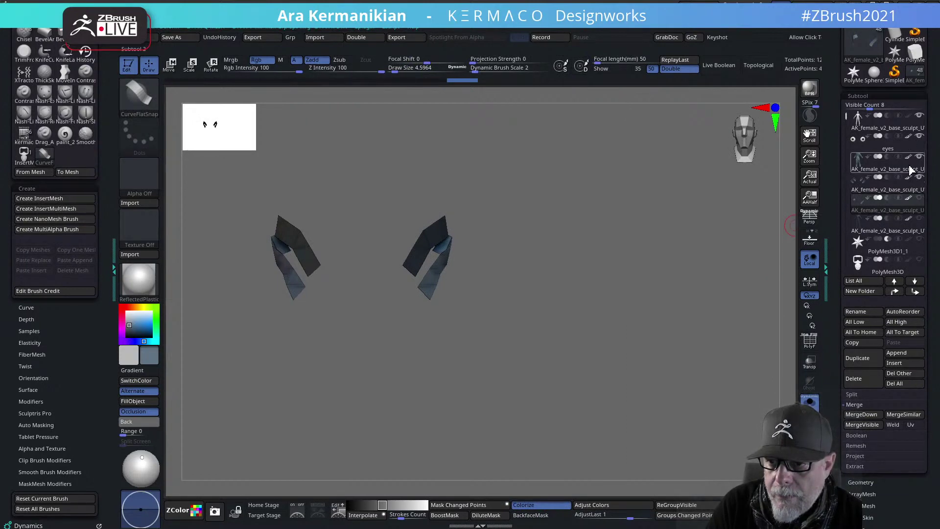
Show the full figure around the straps, keep the strap subtool active, and choose the Move brush
{"action": "left_click", "coordinate": [924, 204]}
{"action": "left_click", "coordinate": [877, 221]}
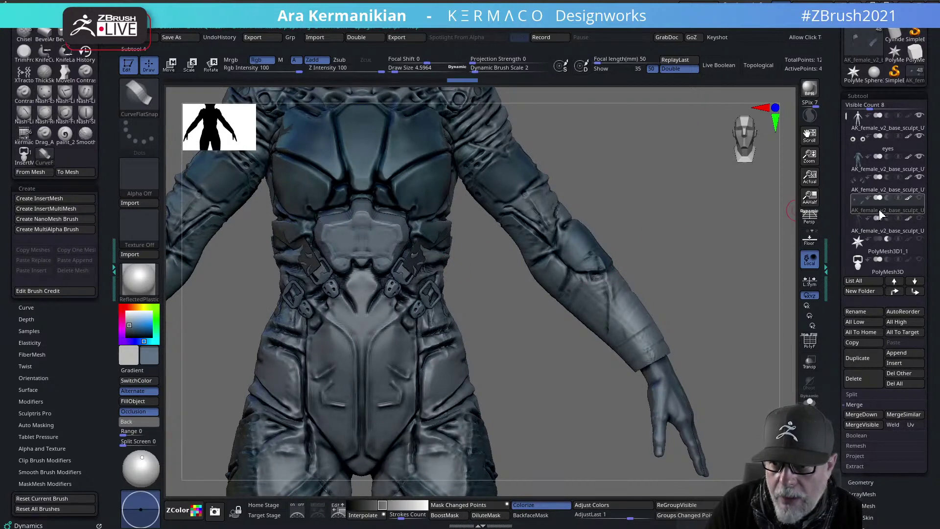
{"action": "key", "text": "b"}
{"action": "key", "text": "m"}
{"action": "key", "text": "v"}
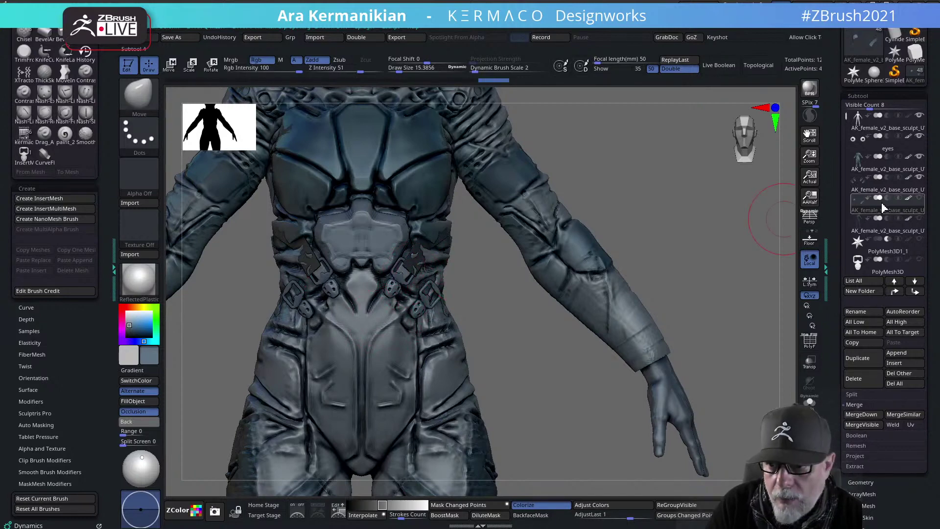
{"action": "mouse_move", "coordinate": [866, 208]}
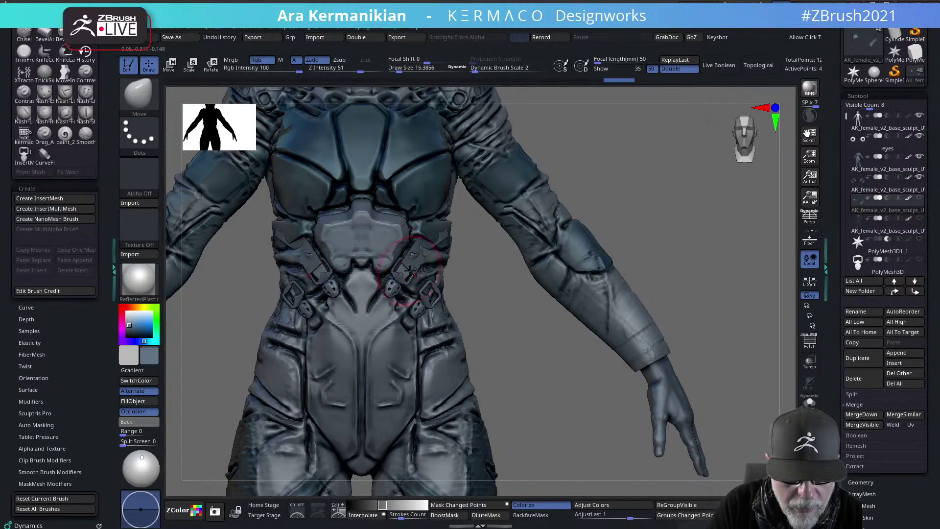
Shape the upper and lower straps with the Move brush to meet the waist buckles and follow the ribs around the side
{"action": "mouse_move", "coordinate": [425, 246]}
{"action": "left_mouse_down"}
{"action": "mouse_move", "coordinate": [431, 229]}
{"action": "mouse_move", "coordinate": [425, 239]}
{"action": "left_mouse_up"}
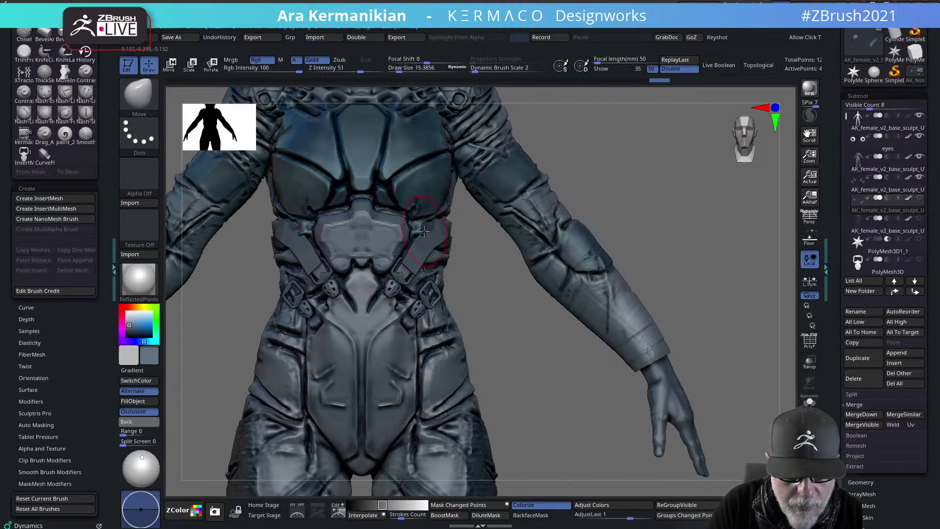
{"action": "mouse_move", "coordinate": [425, 229]}
{"action": "left_mouse_down"}
{"action": "mouse_move", "coordinate": [421, 220]}
{"action": "mouse_move", "coordinate": [427, 236]}
{"action": "left_mouse_up"}
{"action": "left_click_drag", "start_coordinate": [485, 280], "coordinate": [469, 238]}
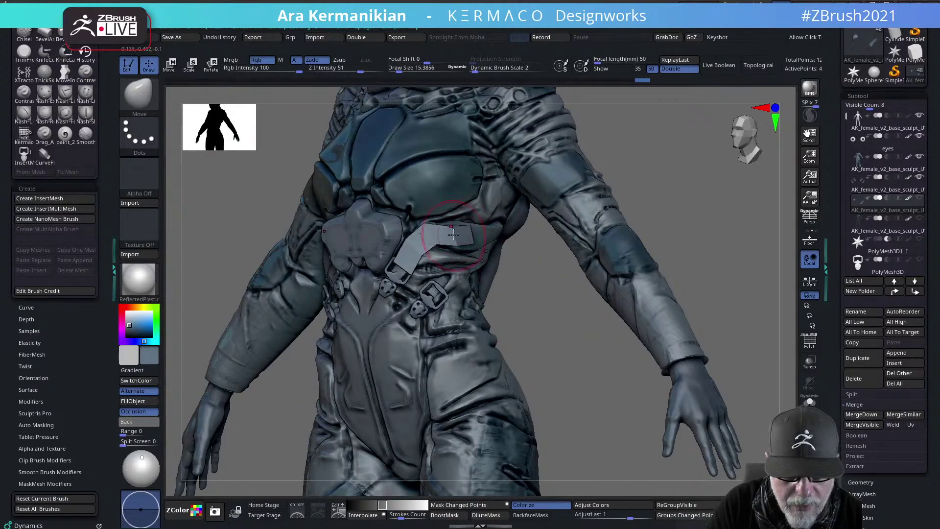
{"action": "key", "text": "s"}
{"action": "left_click_drag", "start_coordinate": [447, 231], "coordinate": [439, 235]}
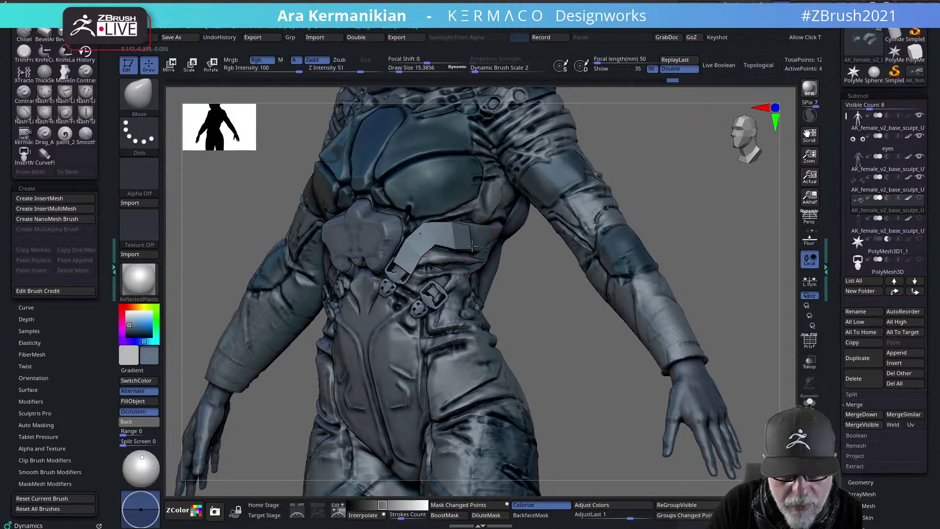
{"action": "left_click_drag", "start_coordinate": [593, 318], "coordinate": [454, 237]}
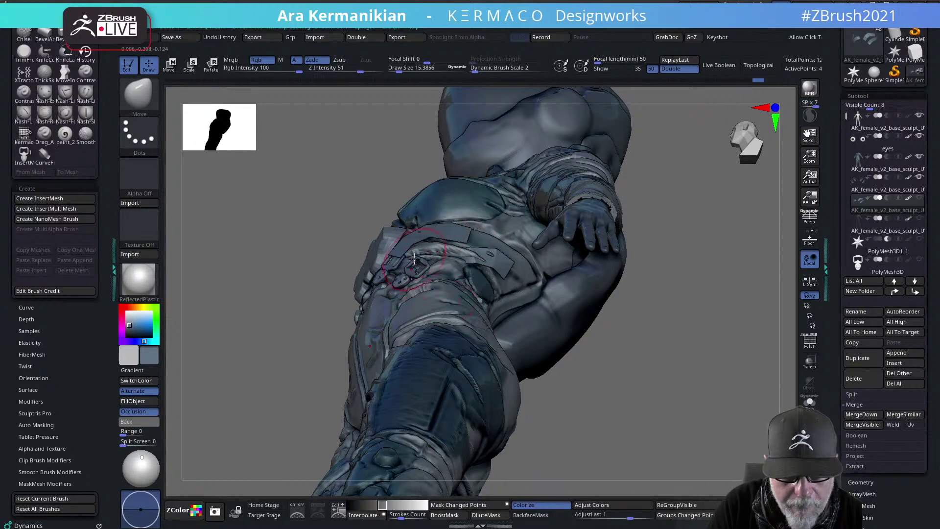
{"action": "mouse_move", "coordinate": [368, 293]}
{"action": "left_mouse_down"}
{"action": "mouse_move", "coordinate": [517, 278]}
{"action": "mouse_move", "coordinate": [437, 282]}
{"action": "mouse_move", "coordinate": [436, 268]}
{"action": "mouse_move", "coordinate": [475, 243]}
{"action": "left_mouse_up"}
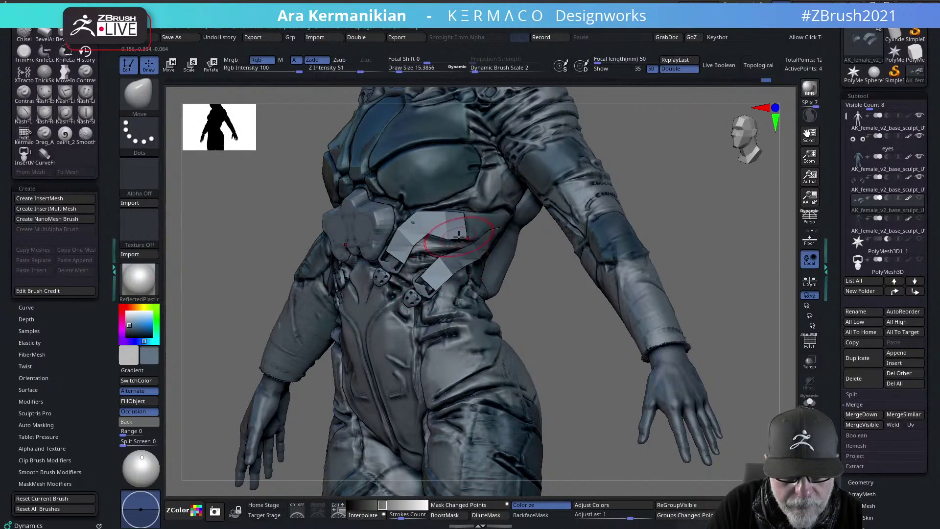
Undo the last strap move and mask the front section of the upper strap
{"action": "key", "text": "ctrl+z"}
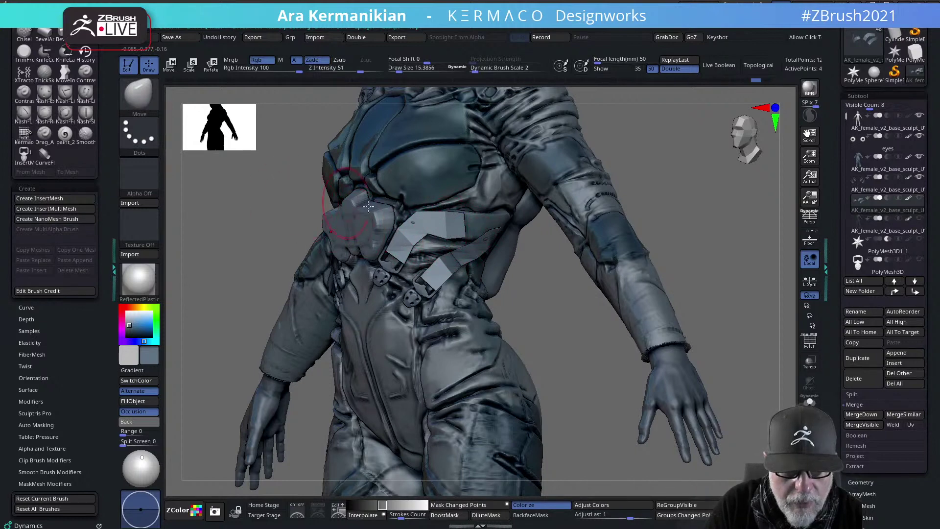
{"action": "left_click_drag", "start_coordinate": [252, 146], "coordinate": [409, 267], "text": "ctrl"}
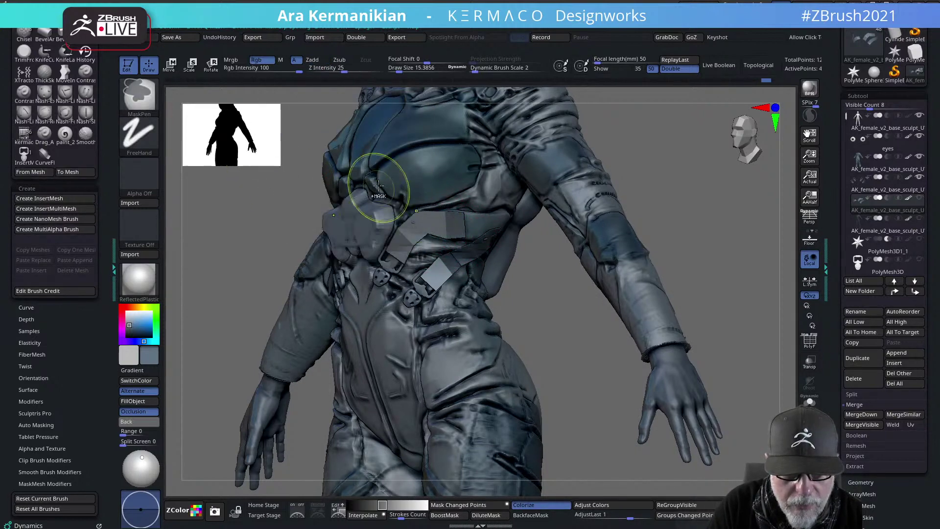
{"action": "left_click_drag", "start_coordinate": [323, 115], "coordinate": [471, 244], "text": "ctrl"}
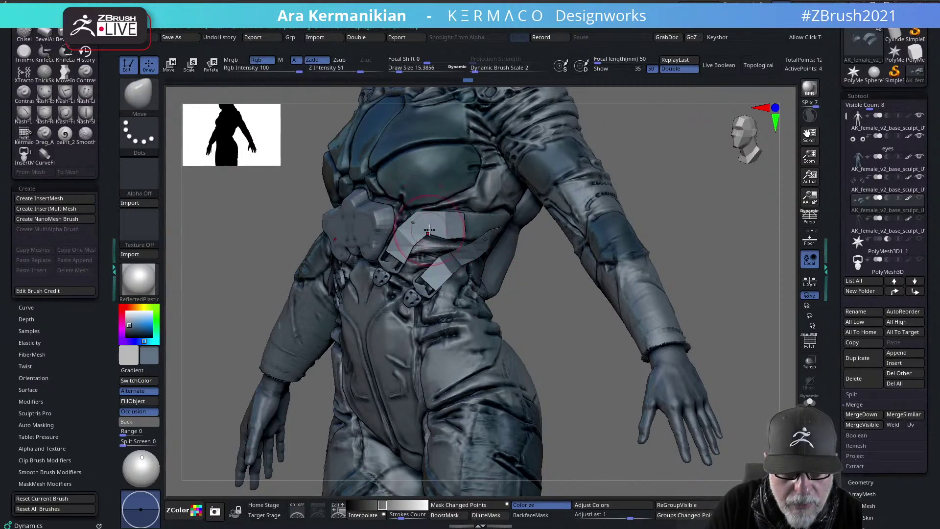
{"action": "key", "text": "ctrl+z"}
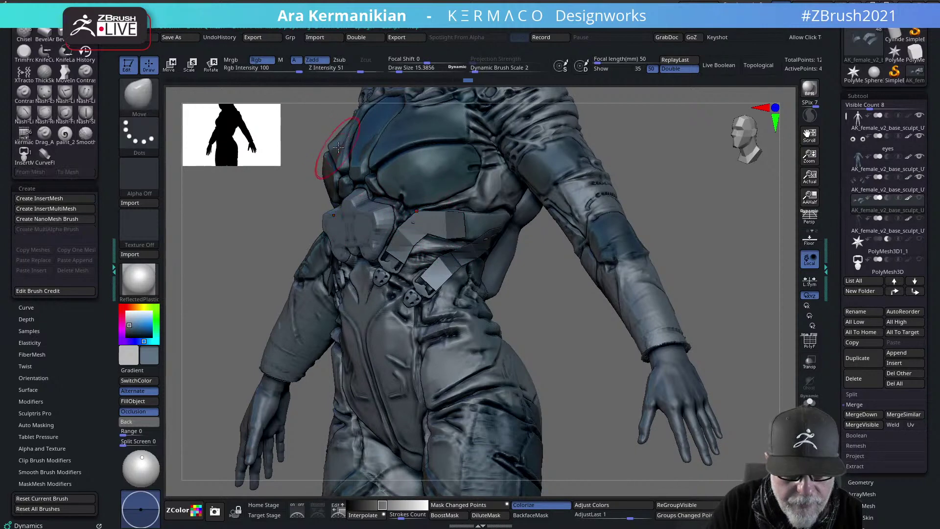
{"action": "mouse_move", "coordinate": [331, 123]}
{"action": "left_mouse_down", "text": "ctrl"}
{"action": "mouse_move", "coordinate": [466, 227]}
{"action": "mouse_move", "coordinate": [471, 244]}
{"action": "left_mouse_up", "text": "ctrl"}
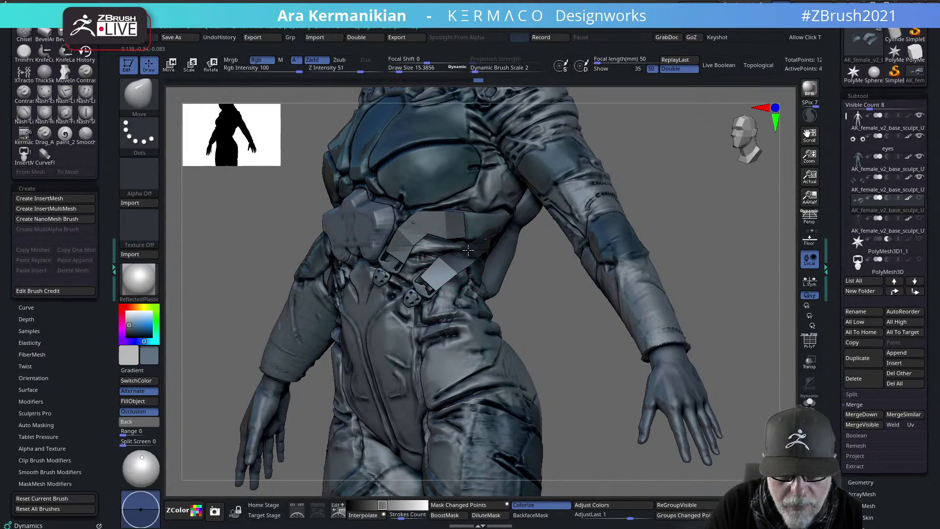
Adjust the unmasked rear sections of the straps around the side of the torso with the Move brush
{"action": "left_click_drag", "start_coordinate": [562, 325], "coordinate": [459, 248]}
{"action": "left_click_drag", "start_coordinate": [656, 313], "coordinate": [763, 350]}
{"action": "mouse_move", "coordinate": [546, 333]}
{"action": "left_mouse_down", "text": "ctrl"}
{"action": "mouse_move", "coordinate": [513, 319]}
{"action": "mouse_move", "coordinate": [449, 255]}
{"action": "left_mouse_up", "text": "ctrl"}
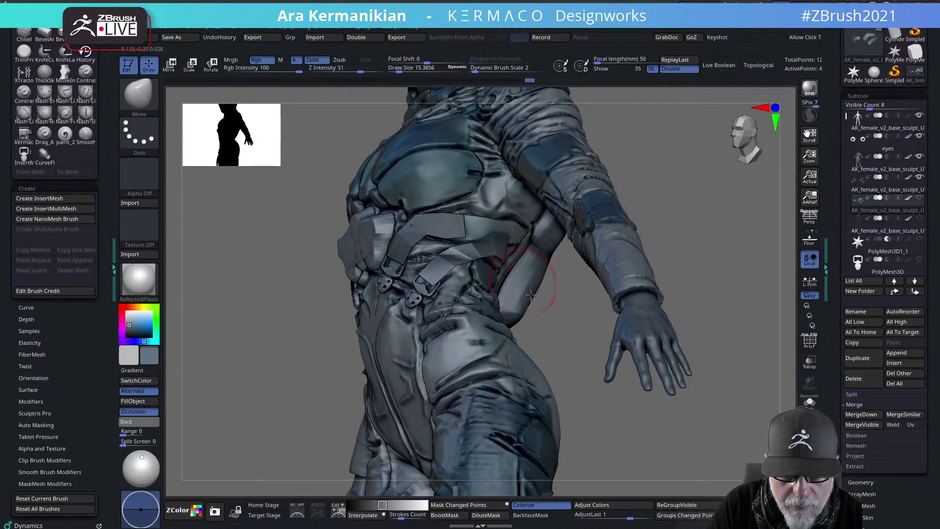
{"action": "right_click_drag", "start_coordinate": [530, 294], "coordinate": [500, 266]}
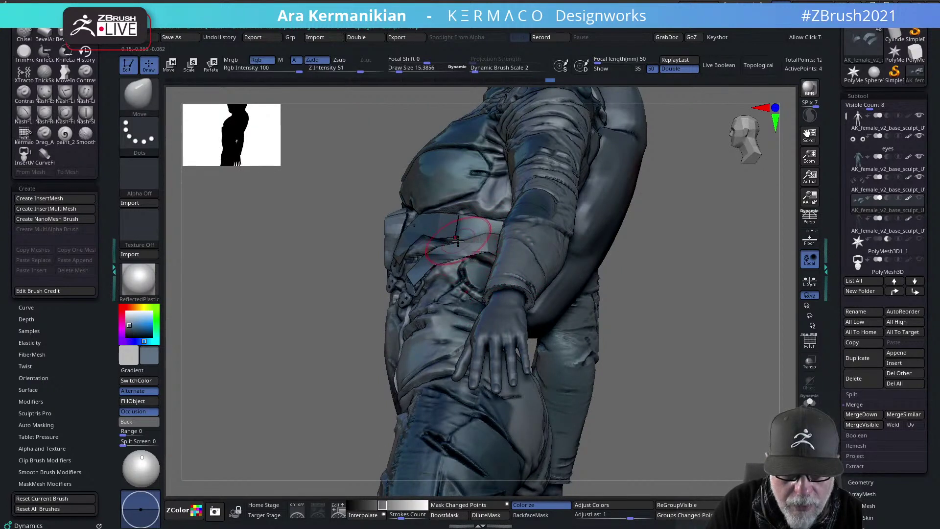
{"action": "key", "text": "ctrl"}
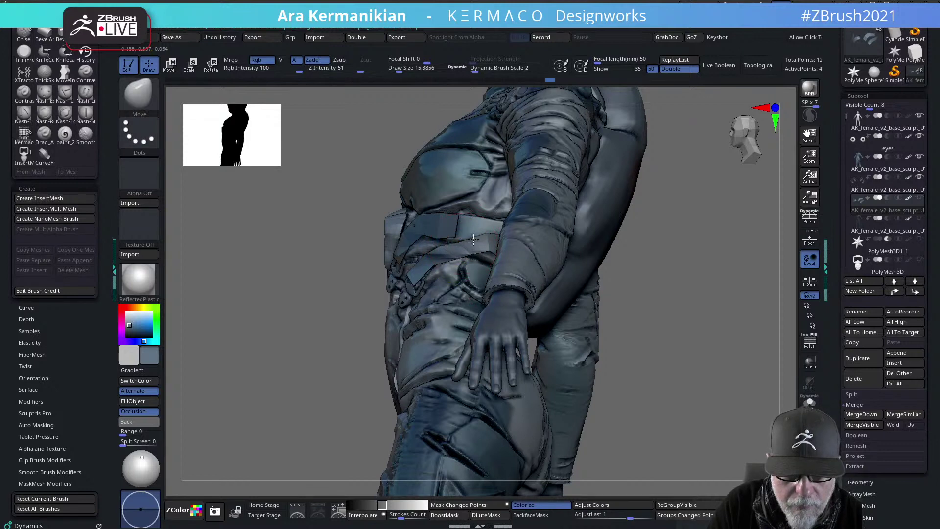
{"action": "key", "text": "ctrl"}
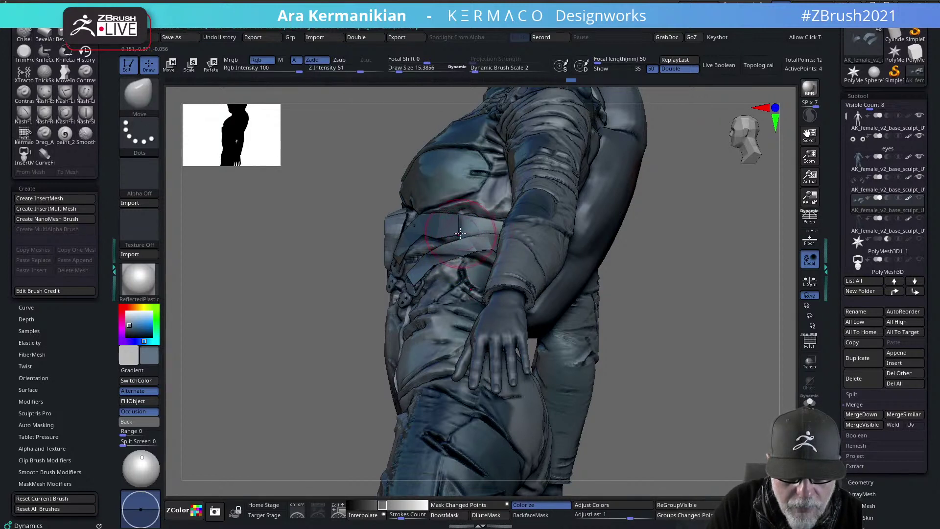
Set the Move brush draw size to about 6.4, enable Topological mode, and refine the straps across the side of the ribs
{"action": "key", "text": "s"}
{"action": "left_click_drag", "start_coordinate": [458, 237], "coordinate": [453, 236]}
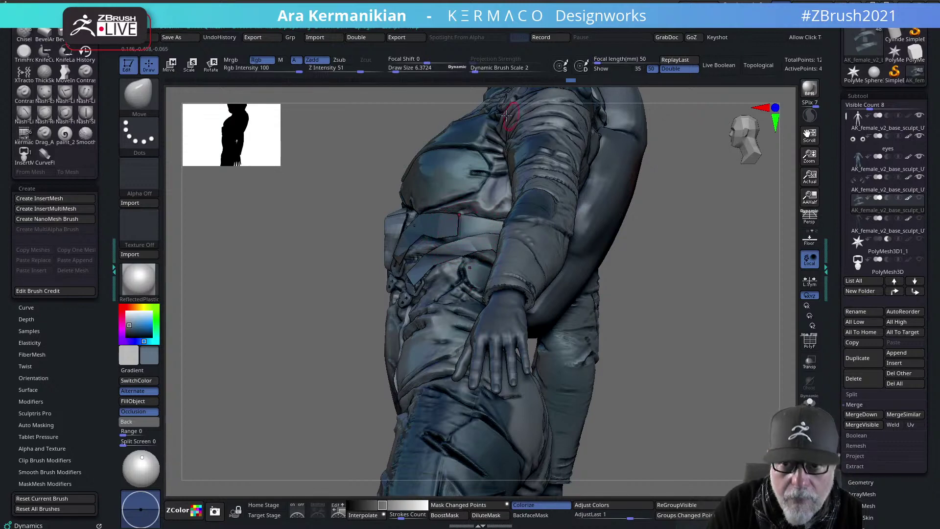
{"action": "left_click", "coordinate": [758, 65]}
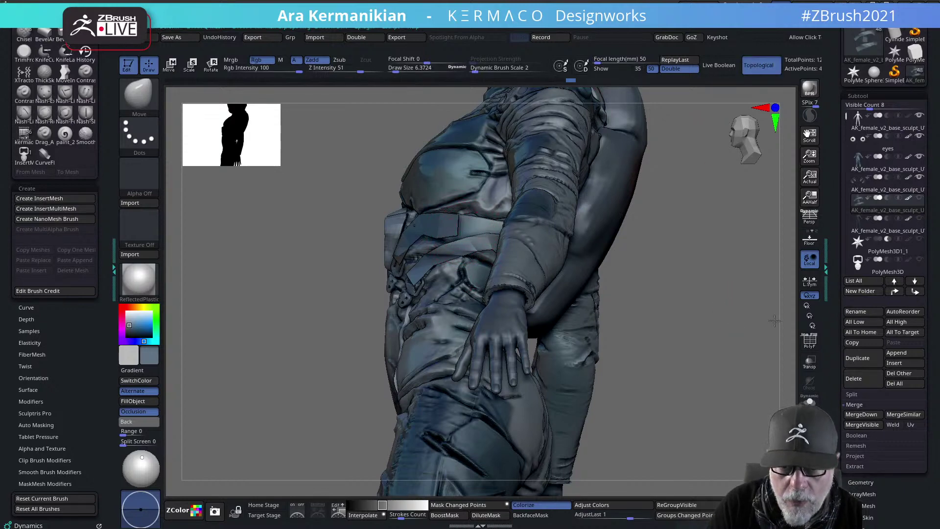
{"action": "left_click_drag", "start_coordinate": [774, 321], "coordinate": [587, 298]}
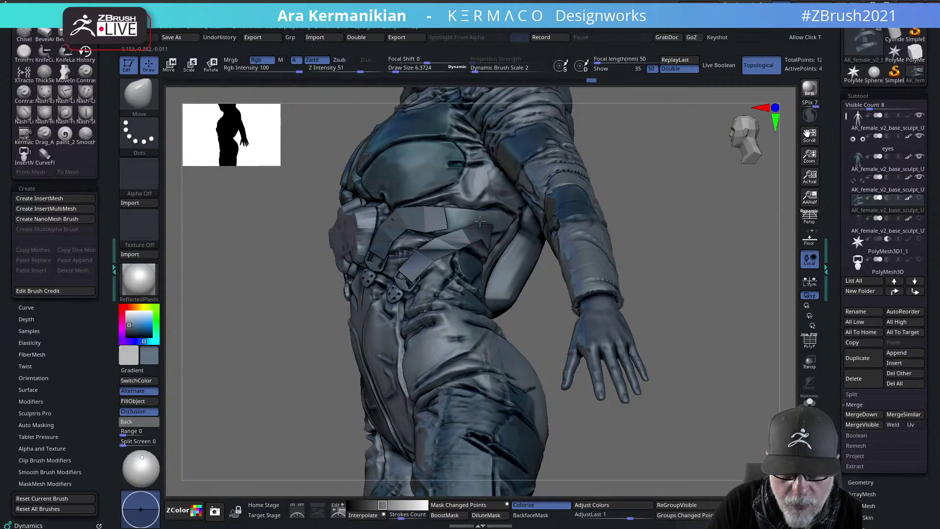
{"action": "left_click_drag", "start_coordinate": [663, 217], "coordinate": [705, 228]}
{"action": "left_click_drag", "start_coordinate": [720, 275], "coordinate": [651, 277]}
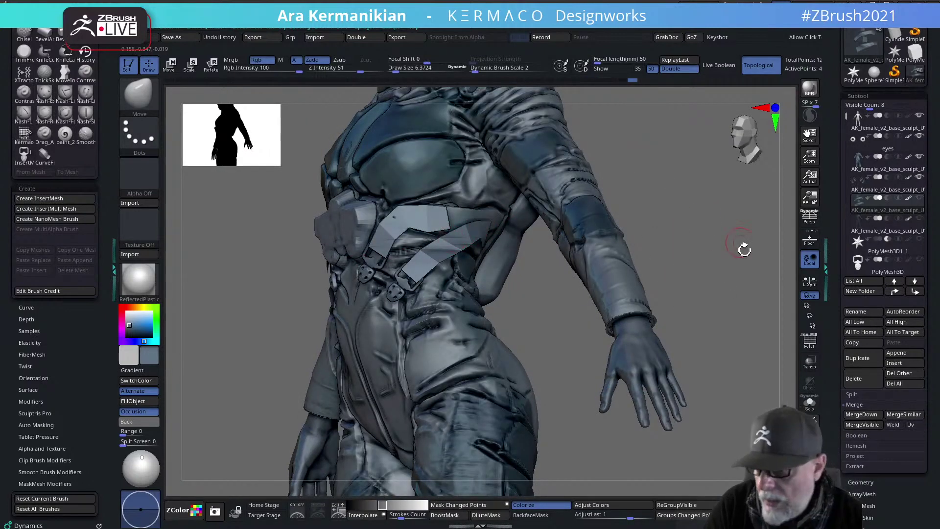
Nudge the rear ends of both straps under the arm so they fit where they meet at the side of the torso
{"action": "left_click_drag", "start_coordinate": [739, 216], "coordinate": [720, 223]}
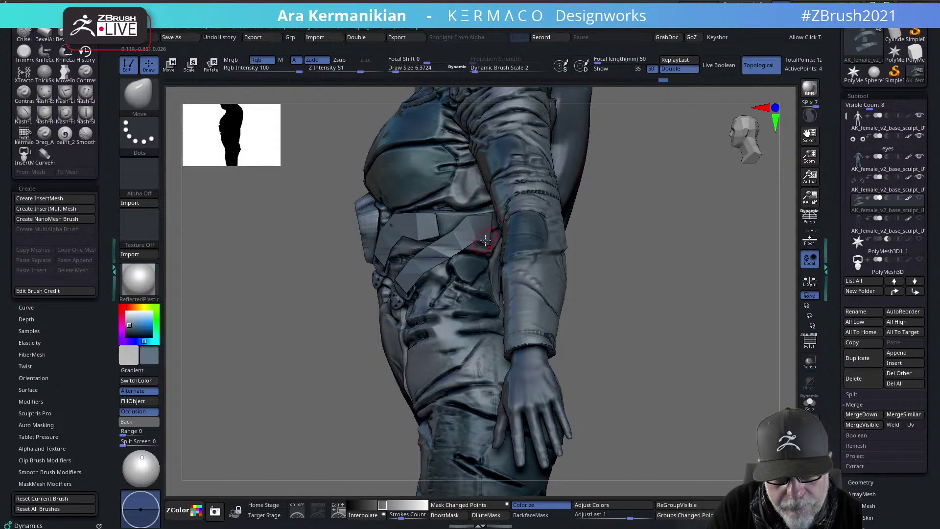
{"action": "left_click_drag", "start_coordinate": [490, 237], "coordinate": [492, 236]}
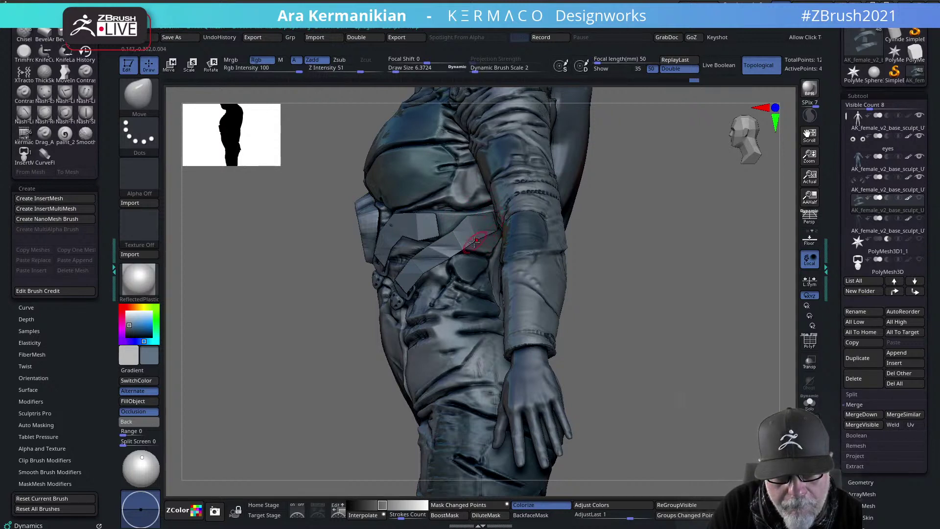
{"action": "left_click", "coordinate": [468, 216]}
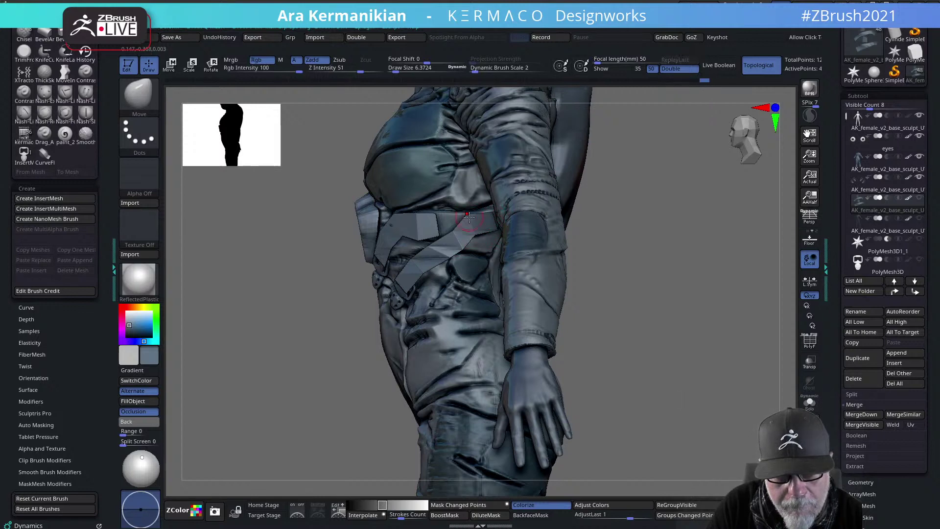
{"action": "left_click", "coordinate": [473, 229]}
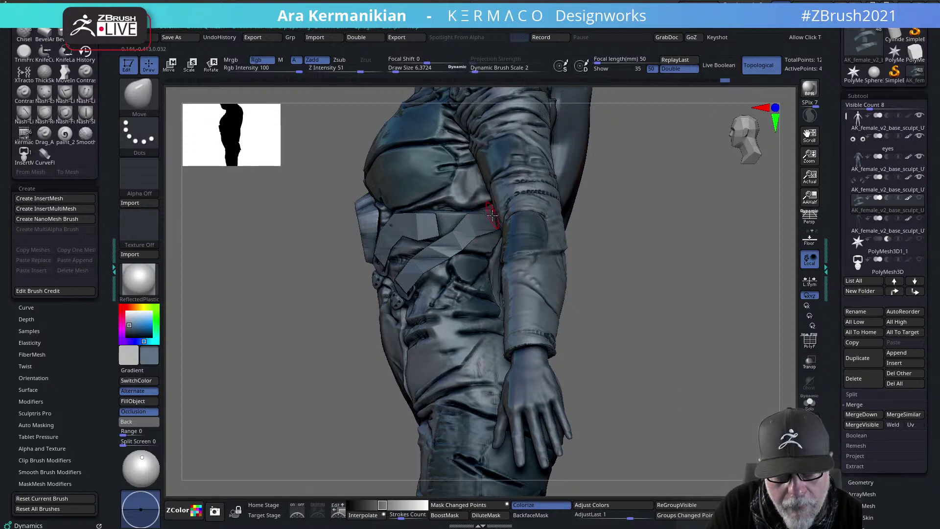
{"action": "left_click_drag", "start_coordinate": [496, 210], "coordinate": [497, 218]}
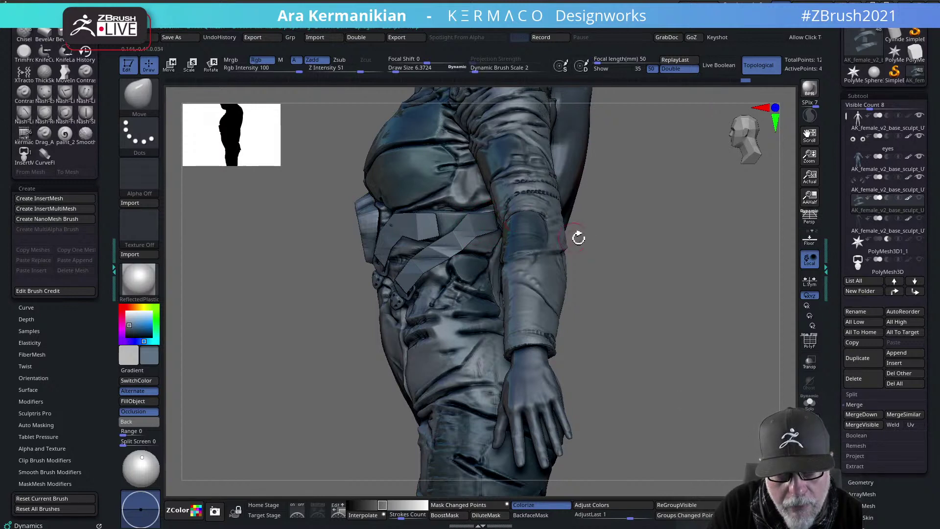
Set the Move brush draw size to 5.44 and refine how both straps bend over the ribs
{"action": "left_click_drag", "start_coordinate": [579, 238], "coordinate": [675, 286], "text": "alt"}
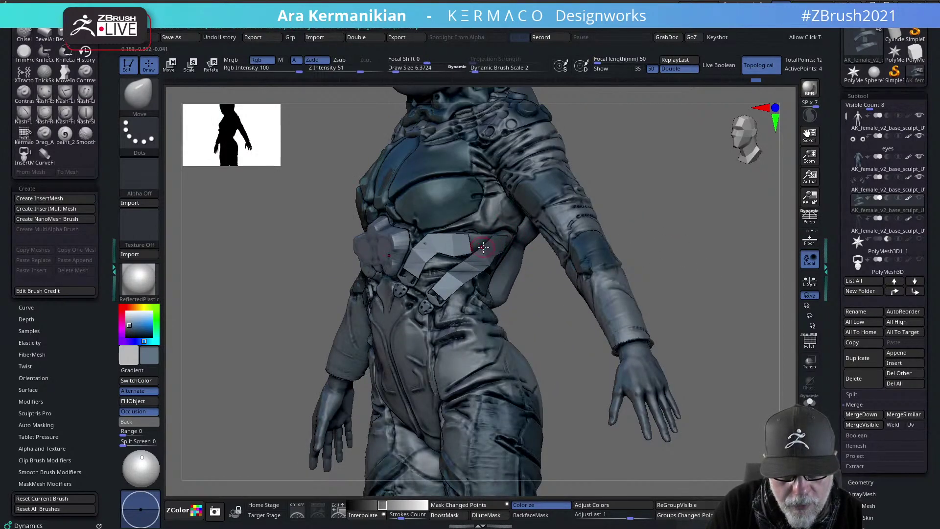
{"action": "mouse_move", "coordinate": [721, 259]}
{"action": "left_mouse_down"}
{"action": "mouse_move", "coordinate": [465, 269]}
{"action": "mouse_move", "coordinate": [442, 217]}
{"action": "mouse_move", "coordinate": [637, 267]}
{"action": "mouse_move", "coordinate": [612, 252]}
{"action": "mouse_move", "coordinate": [596, 253]}
{"action": "mouse_move", "coordinate": [650, 268]}
{"action": "mouse_move", "coordinate": [636, 277]}
{"action": "left_mouse_up"}
{"action": "key", "text": "s"}
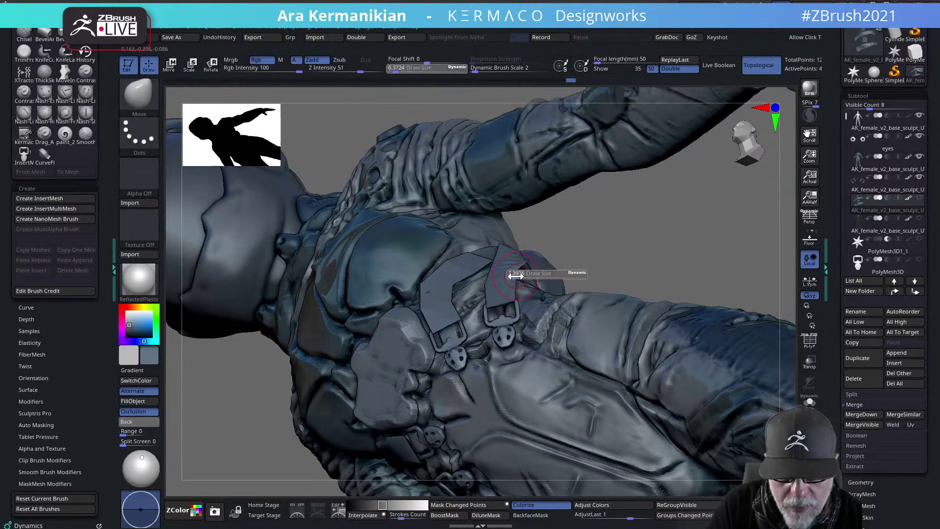
{"action": "left_click_drag", "start_coordinate": [516, 276], "coordinate": [529, 263]}
{"action": "left_click_drag", "start_coordinate": [612, 239], "coordinate": [537, 258]}
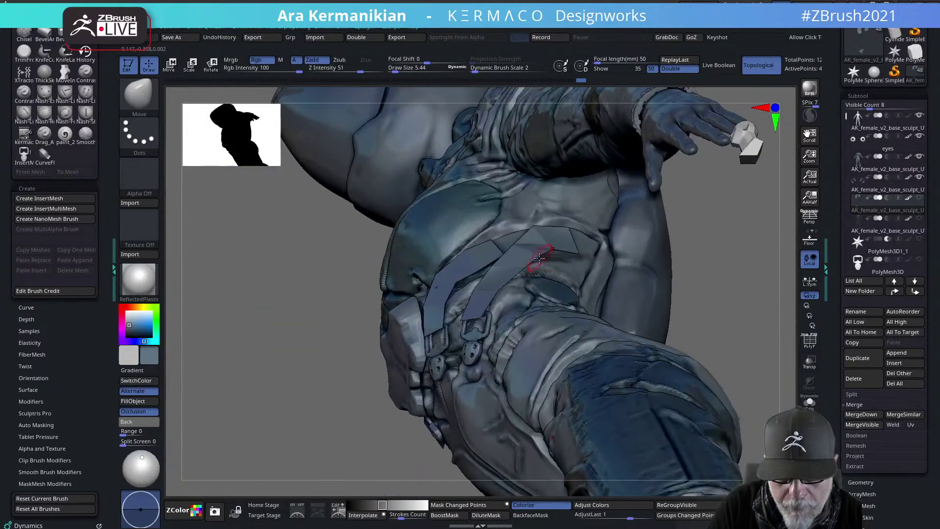
Turn on the polyframe display and fit the rear end of the lower strap around the side of the torso
{"action": "left_click", "coordinate": [809, 341]}
{"action": "left_click_drag", "start_coordinate": [696, 289], "coordinate": [545, 258]}
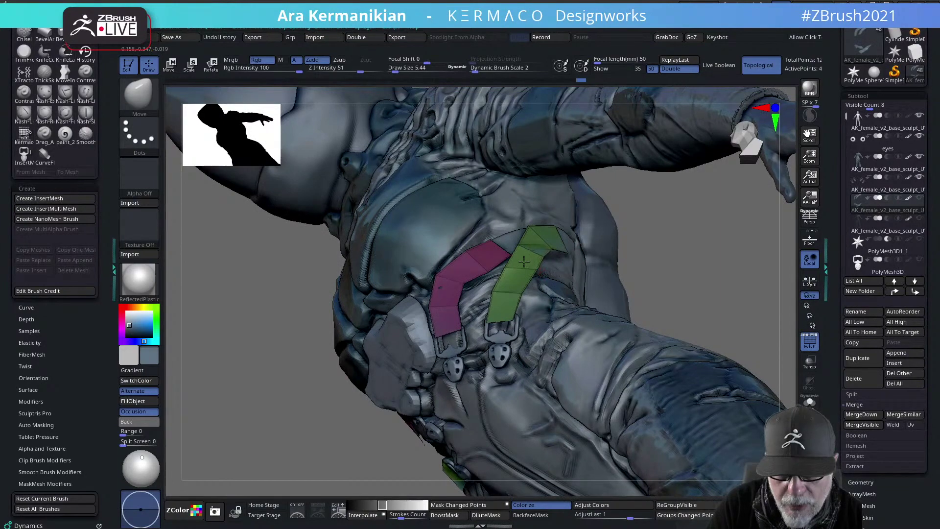
{"action": "left_click_drag", "start_coordinate": [682, 272], "coordinate": [552, 234]}
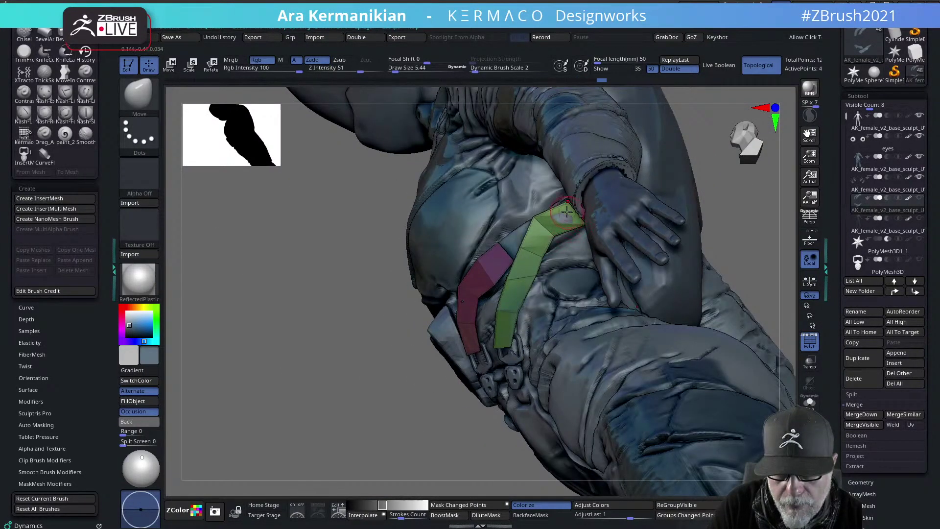
{"action": "left_click_drag", "start_coordinate": [559, 238], "coordinate": [568, 233]}
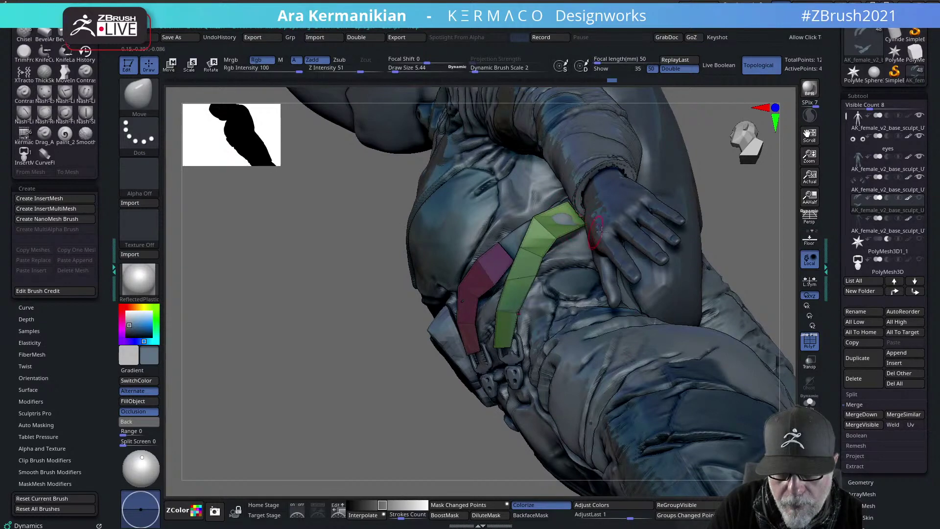
{"action": "mouse_move", "coordinate": [726, 208]}
{"action": "left_mouse_down"}
{"action": "mouse_move", "coordinate": [782, 221]}
{"action": "mouse_move", "coordinate": [596, 215]}
{"action": "left_mouse_up"}
{"action": "left_click_drag", "start_coordinate": [693, 219], "coordinate": [712, 198]}
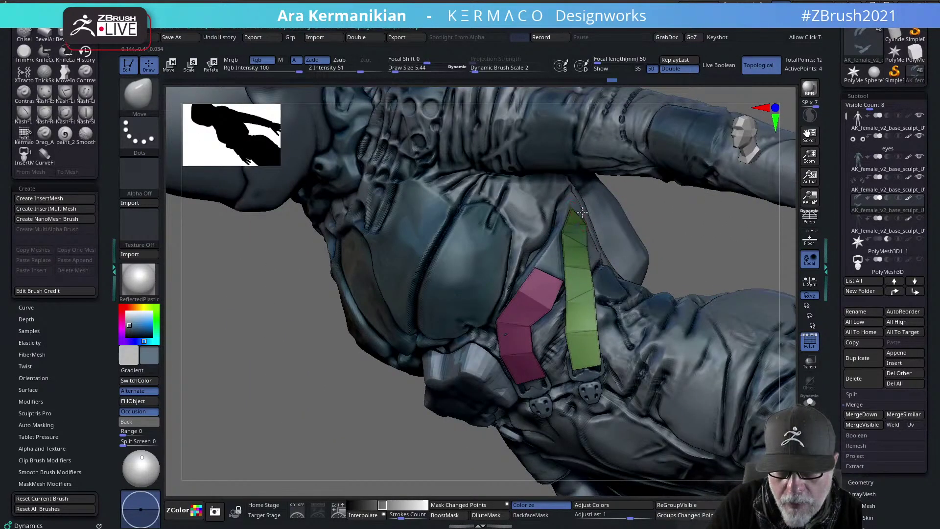
{"action": "left_click_drag", "start_coordinate": [681, 231], "coordinate": [612, 218]}
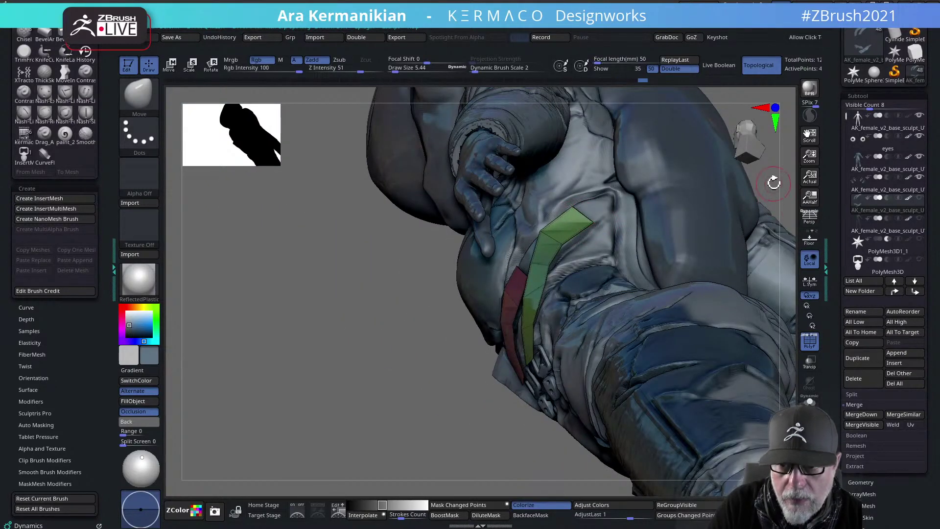
Shape the front section of the lower strap so it runs straight into its waist buckle
{"action": "left_click_drag", "start_coordinate": [774, 182], "coordinate": [718, 244]}
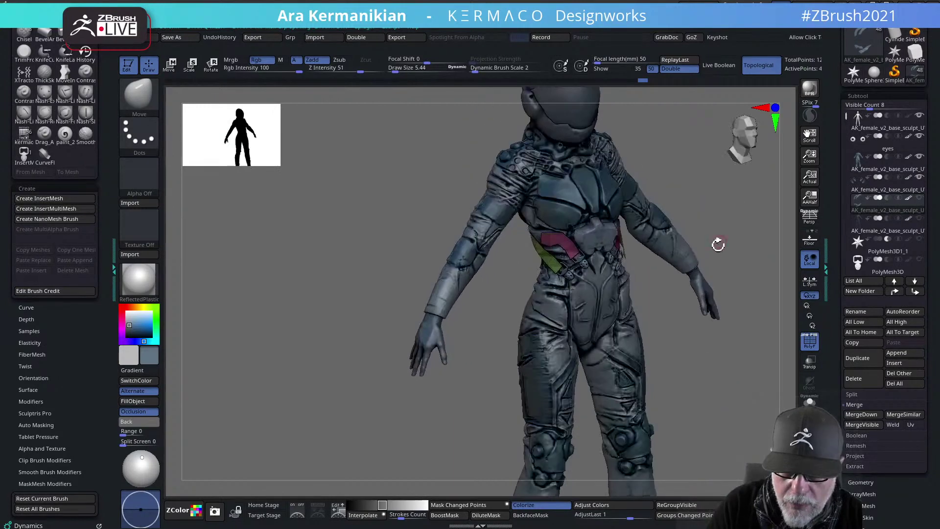
{"action": "mouse_move", "coordinate": [671, 315]}
{"action": "left_mouse_down"}
{"action": "mouse_move", "coordinate": [684, 319]}
{"action": "mouse_move", "coordinate": [676, 306]}
{"action": "mouse_move", "coordinate": [789, 395]}
{"action": "mouse_move", "coordinate": [647, 294]}
{"action": "mouse_move", "coordinate": [659, 320]}
{"action": "left_mouse_up"}
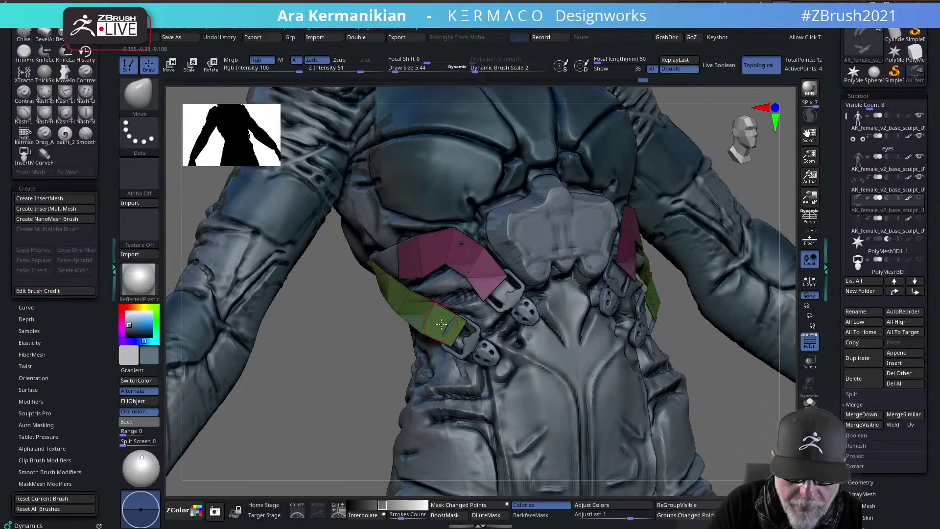
{"action": "left_click_drag", "start_coordinate": [440, 335], "coordinate": [442, 343]}
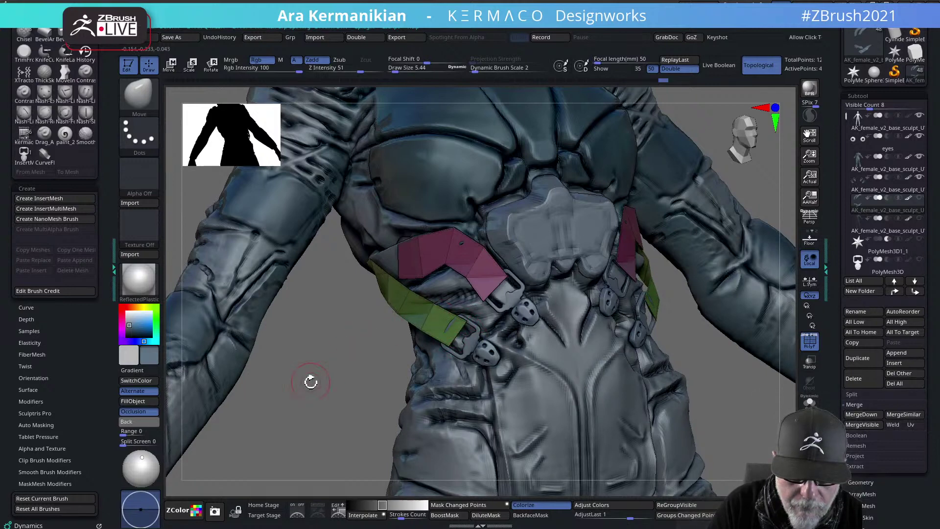
{"action": "right_click_drag", "start_coordinate": [310, 380], "coordinate": [394, 296]}
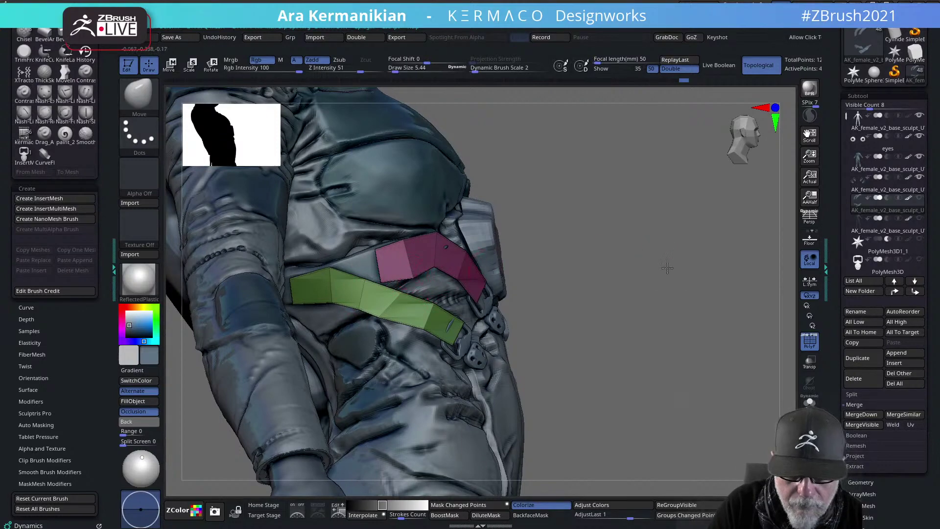
{"action": "right_click_drag", "start_coordinate": [667, 269], "coordinate": [499, 278]}
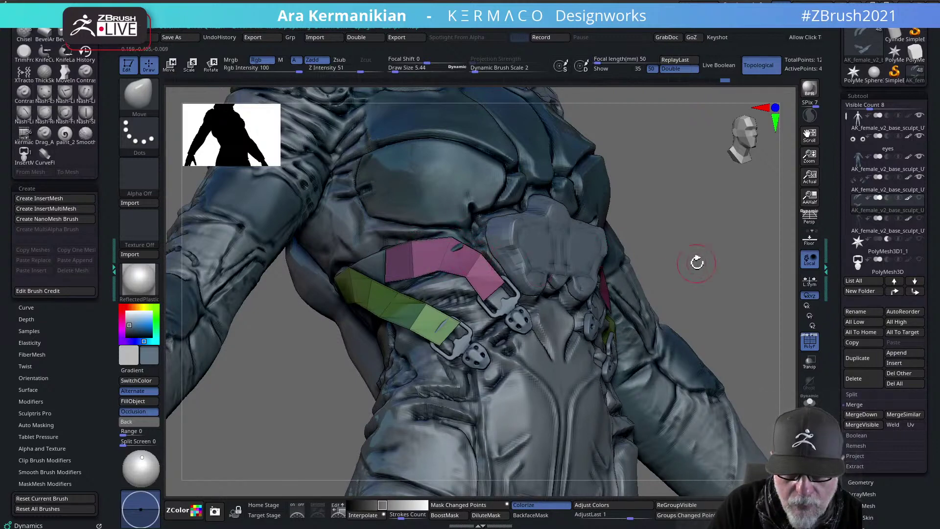
Refine the curve of both straps against the waist from the front and side of the torso
{"action": "left_click_drag", "start_coordinate": [699, 262], "coordinate": [623, 319], "text": "alt"}
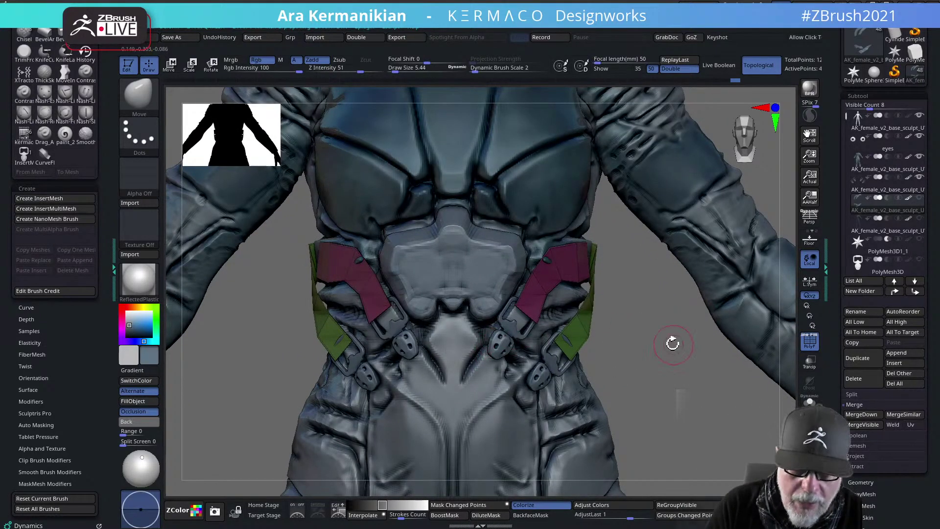
{"action": "left_click_drag", "start_coordinate": [671, 342], "coordinate": [552, 243]}
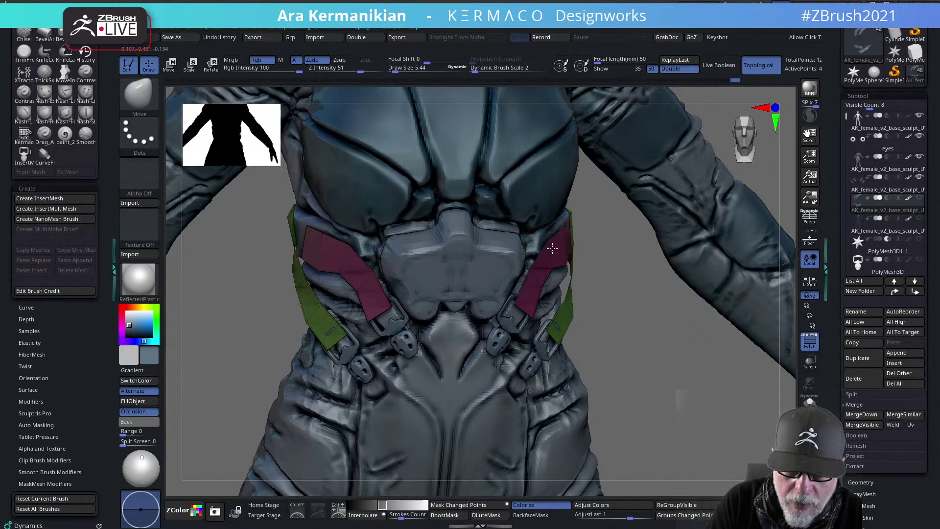
{"action": "left_click_drag", "start_coordinate": [627, 308], "coordinate": [574, 326]}
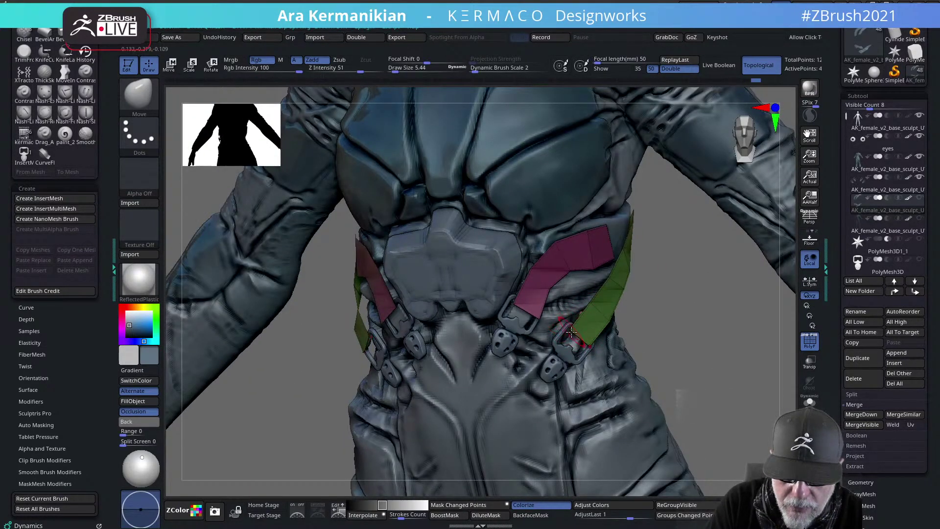
{"action": "left_click_drag", "start_coordinate": [671, 325], "coordinate": [613, 317]}
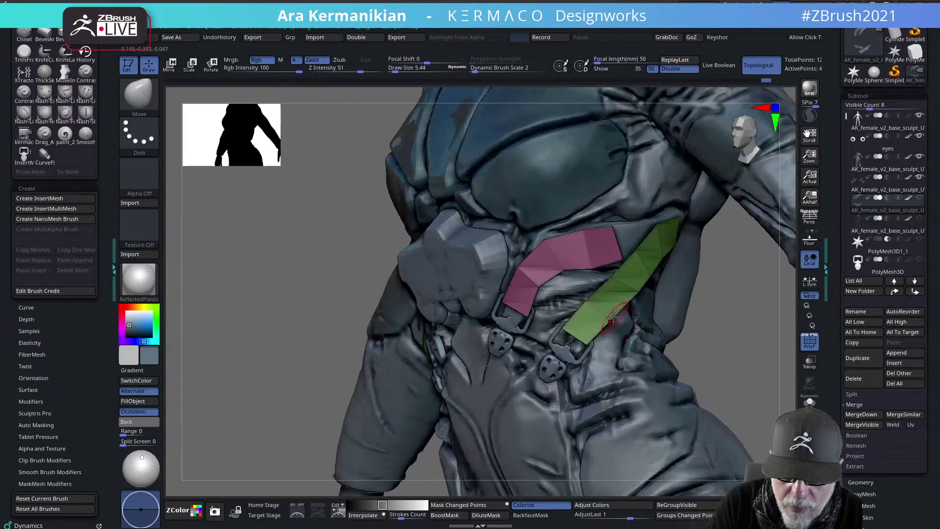
{"action": "left_click_drag", "start_coordinate": [713, 335], "coordinate": [569, 333]}
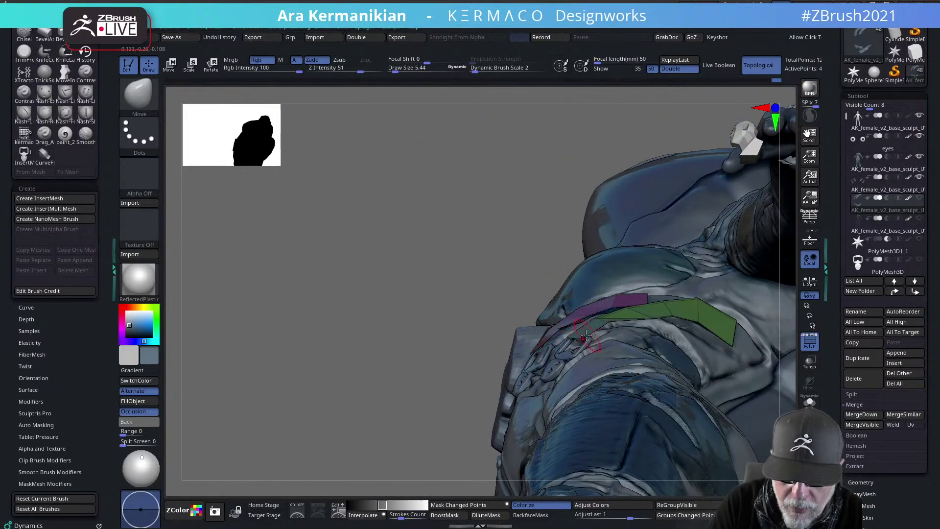
Undo the last strap move and reposition the front end of the lower strap at its buckle
{"action": "key", "text": "ctrl+z"}
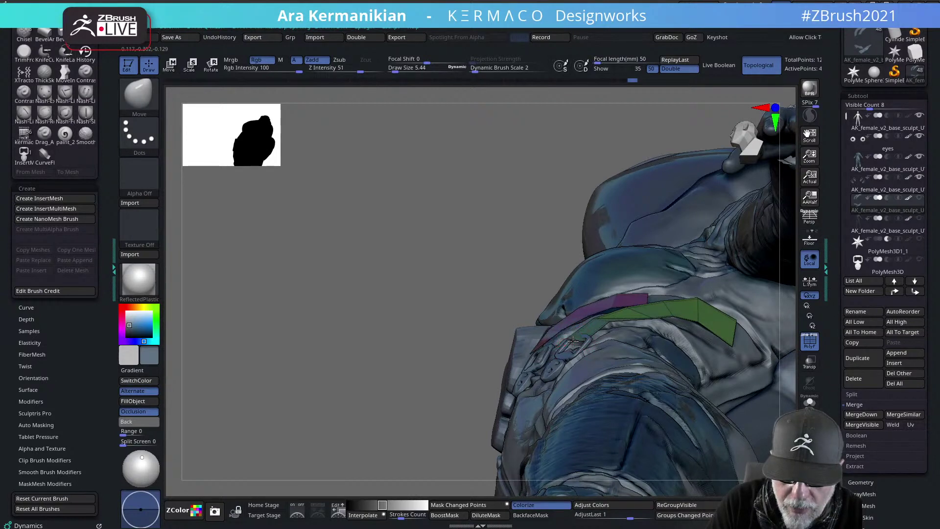
{"action": "left_click_drag", "start_coordinate": [571, 334], "coordinate": [595, 319]}
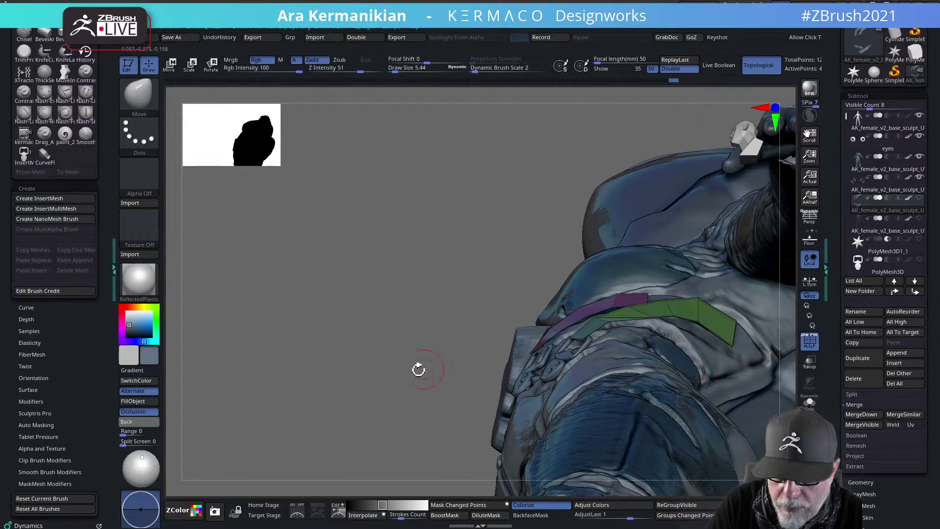
{"action": "left_click_drag", "start_coordinate": [420, 372], "coordinate": [431, 495]}
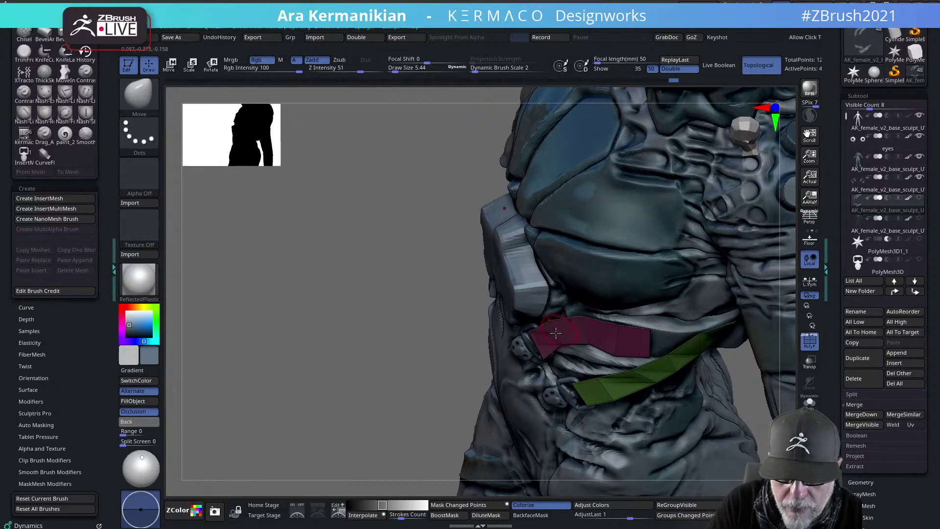
{"action": "left_click_drag", "start_coordinate": [358, 398], "coordinate": [367, 292]}
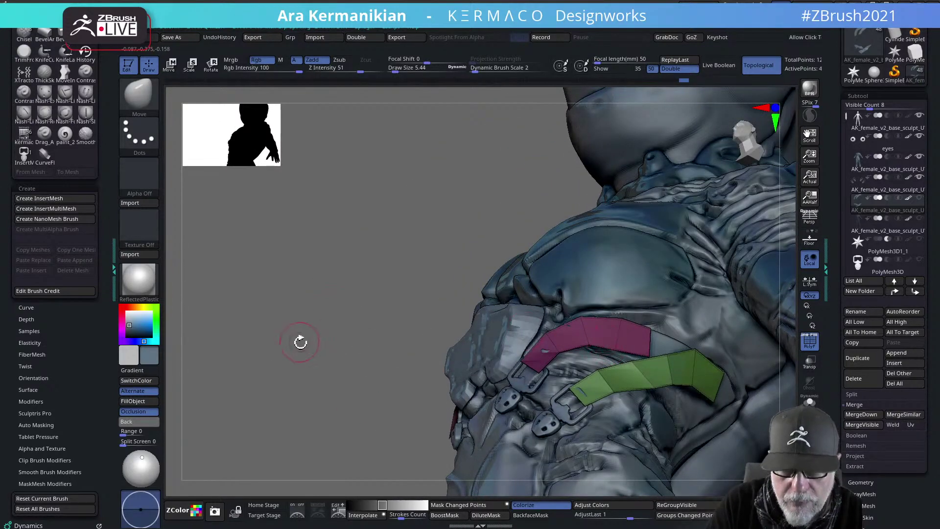
Enlarge the Move brush draw size to about 22.5 and adjust the overall shape of the straps at the side of the waist
{"action": "left_click_drag", "start_coordinate": [300, 342], "coordinate": [300, 376], "text": "alt"}
{"action": "left_click_drag", "start_coordinate": [694, 448], "coordinate": [671, 396], "text": "alt"}
{"action": "left_click_drag", "start_coordinate": [752, 291], "coordinate": [751, 307], "text": "alt"}
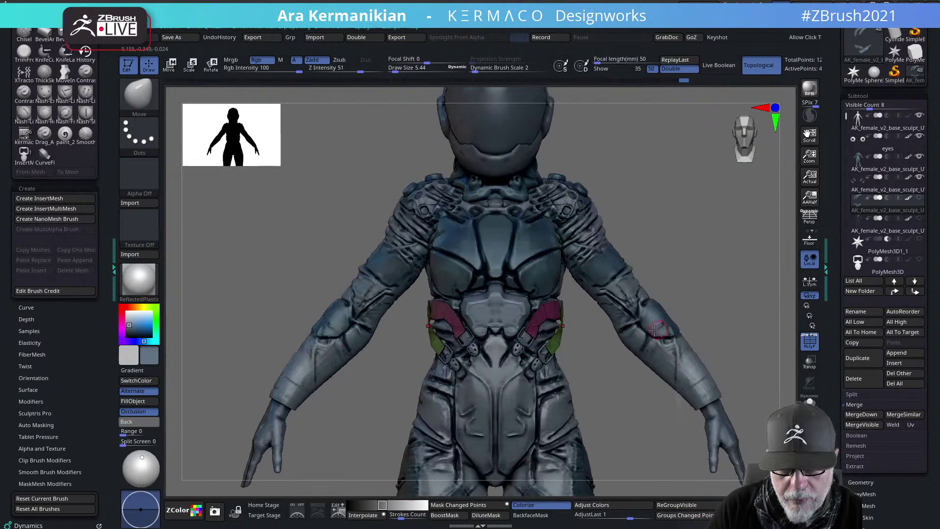
{"action": "key", "text": "s"}
{"action": "mouse_move", "coordinate": [558, 339]}
{"action": "left_mouse_down"}
{"action": "mouse_move", "coordinate": [569, 337]}
{"action": "mouse_move", "coordinate": [555, 327]}
{"action": "left_mouse_up"}
{"action": "left_click_drag", "start_coordinate": [619, 362], "coordinate": [548, 327]}
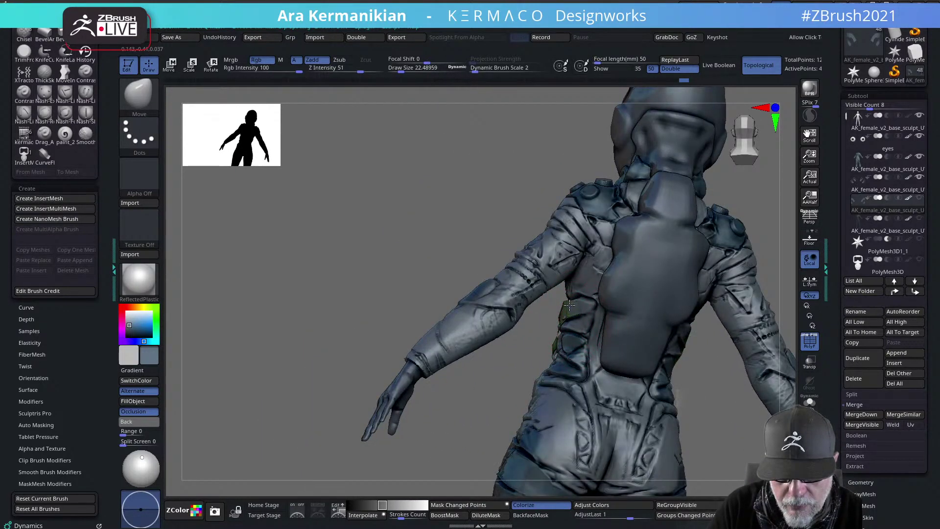
{"action": "right_click_drag", "start_coordinate": [472, 384], "coordinate": [561, 385]}
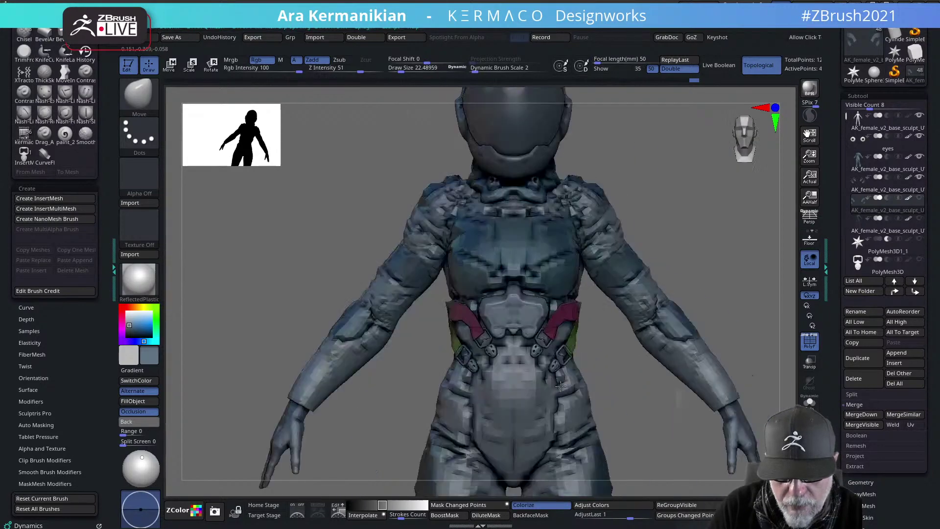
Turn off the polyframe display and nudge the outer silhouette of the straps at the waist from the front
{"action": "right_click_drag", "start_coordinate": [657, 390], "coordinate": [642, 382], "text": "ctrl"}
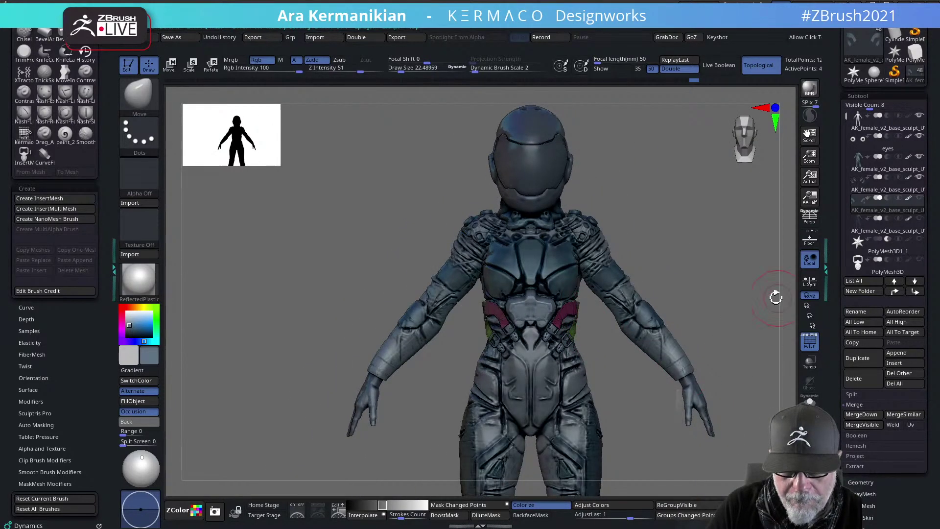
{"action": "right_click_drag", "start_coordinate": [776, 297], "coordinate": [692, 258], "text": "alt"}
{"action": "right_click_drag", "start_coordinate": [757, 363], "coordinate": [729, 293], "text": "alt"}
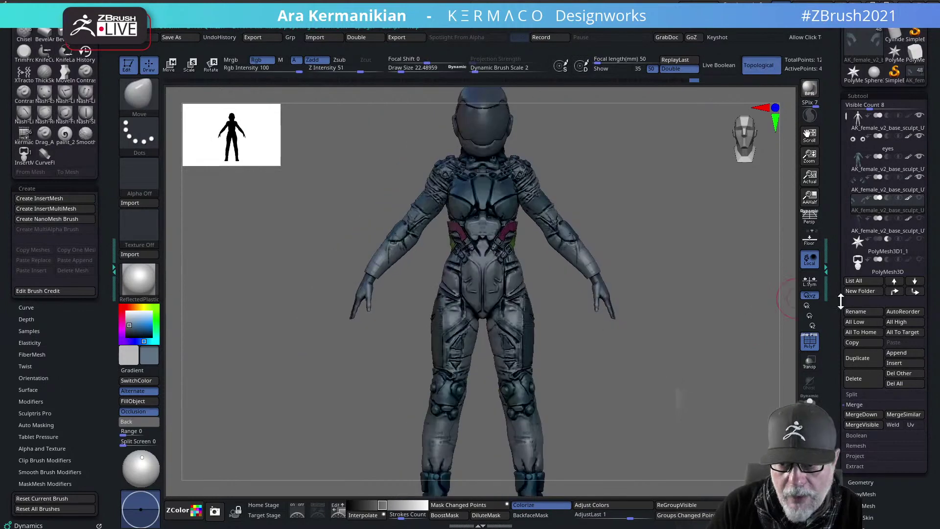
{"action": "mouse_move", "coordinate": [747, 342]}
{"action": "right_mouse_down"}
{"action": "mouse_move", "coordinate": [717, 331]}
{"action": "mouse_move", "coordinate": [705, 344]}
{"action": "mouse_move", "coordinate": [757, 373]}
{"action": "right_mouse_up"}
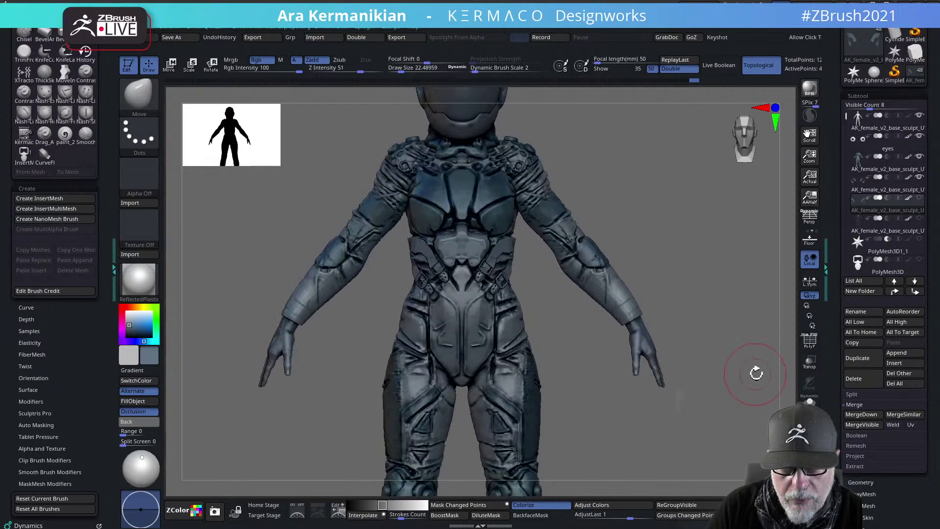
{"action": "right_click_drag", "start_coordinate": [662, 235], "coordinate": [575, 293]}
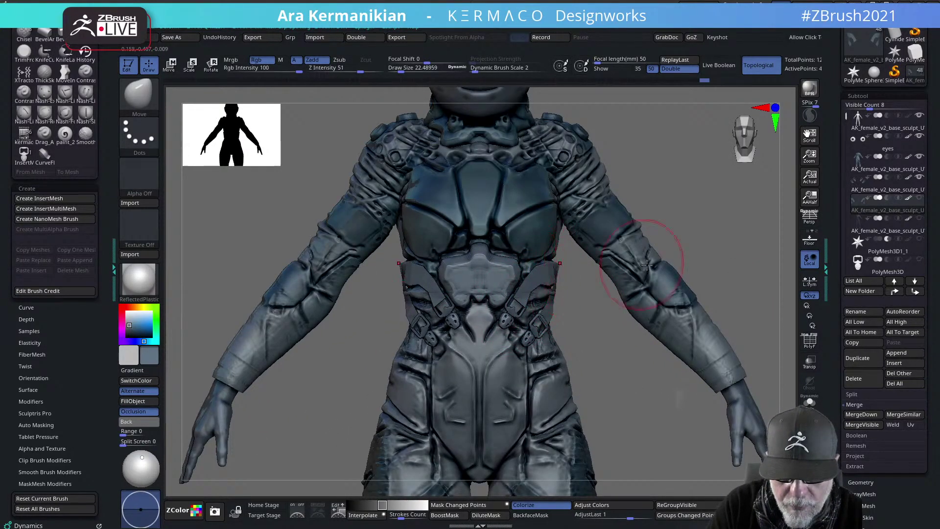
{"action": "right_click_drag", "start_coordinate": [647, 265], "coordinate": [578, 278]}
Delete the rear polygons of the upper strap using the ZModeler brush with the Delete A Poly action
{"action": "key", "text": "b"}
{"action": "key", "text": "z"}
{"action": "key", "text": "m"}
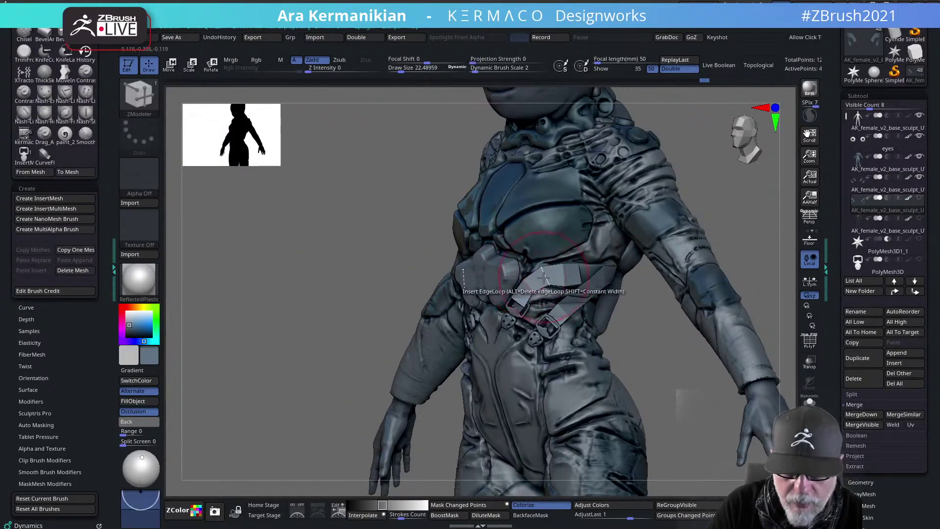
{"action": "key", "text": "space"}
{"action": "left_click", "coordinate": [451, 199]}
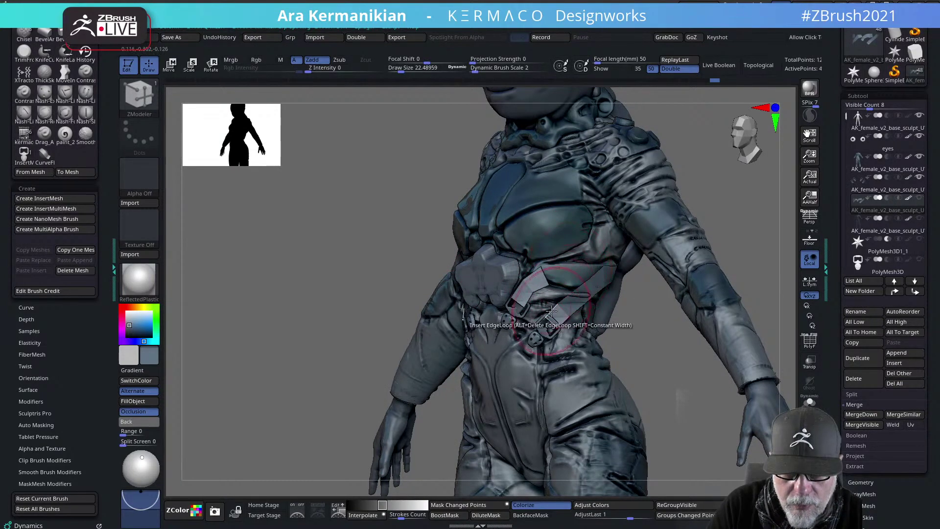
{"action": "key", "text": "ctrl"}
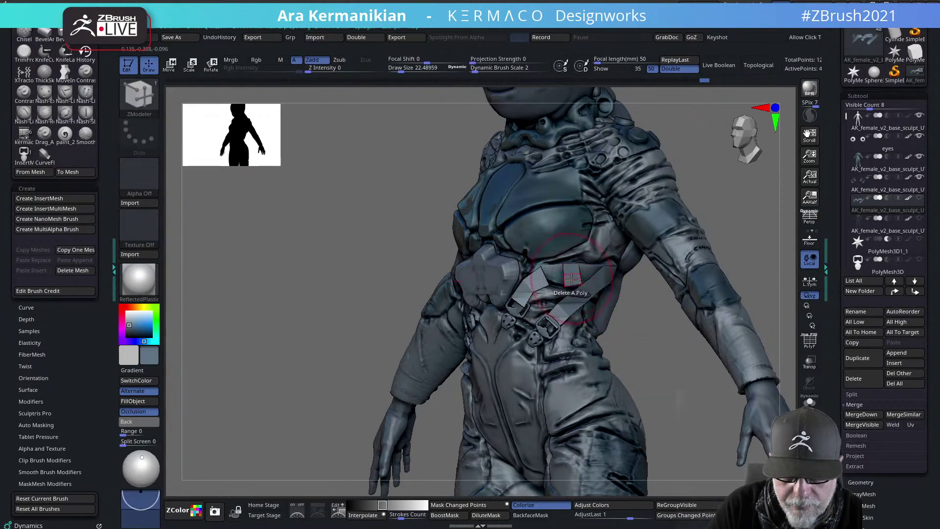
{"action": "mouse_move", "coordinate": [662, 388]}
{"action": "left_mouse_down", "text": "alt"}
{"action": "mouse_move", "coordinate": [650, 372]}
{"action": "mouse_move", "coordinate": [745, 272]}
{"action": "mouse_move", "coordinate": [747, 254]}
{"action": "mouse_move", "coordinate": [817, 287]}
{"action": "left_mouse_up", "text": "alt"}
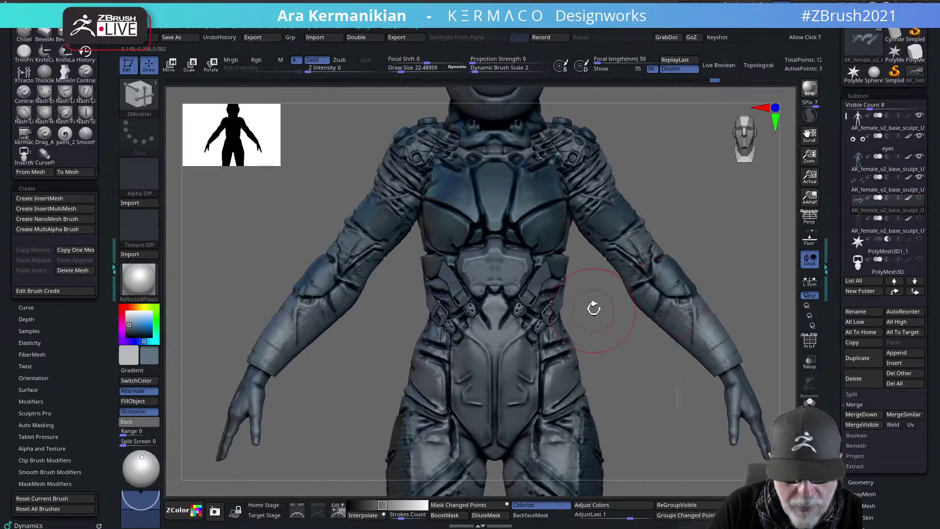
Adjust the lower strap's shape at the side of the waist using the Move brush
{"action": "key", "text": "b"}
{"action": "key", "text": "m"}
{"action": "key", "text": "v"}
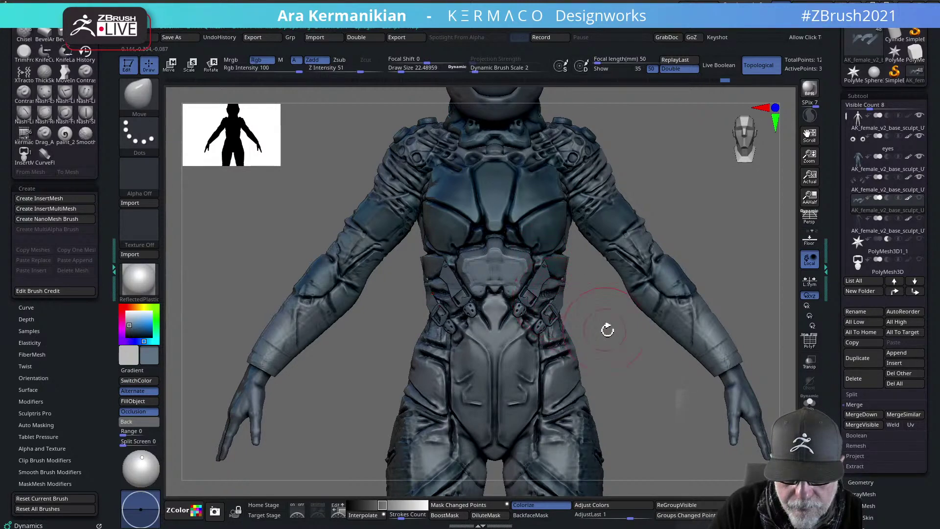
{"action": "left_click_drag", "start_coordinate": [607, 330], "coordinate": [587, 315]}
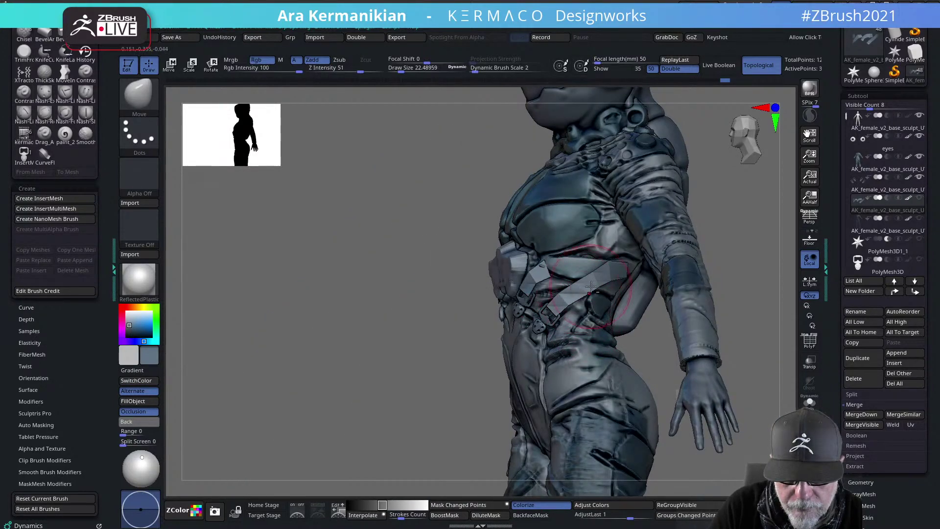
{"action": "right_click_drag", "start_coordinate": [553, 289], "coordinate": [574, 285]}
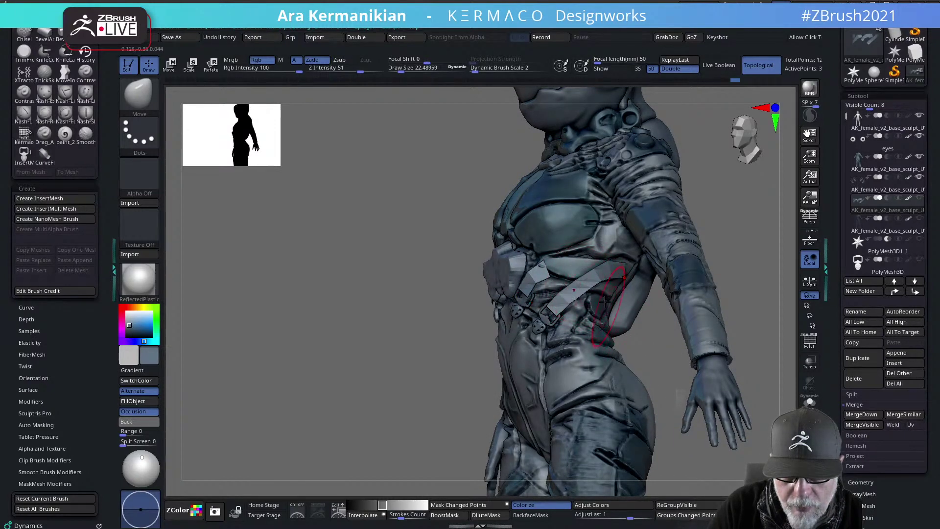
Delete the two rear polygons of the lower strap using the ZModeler brush with the Delete A Poly action
{"action": "key", "text": "b"}
{"action": "key", "text": "z"}
{"action": "key", "text": "m"}
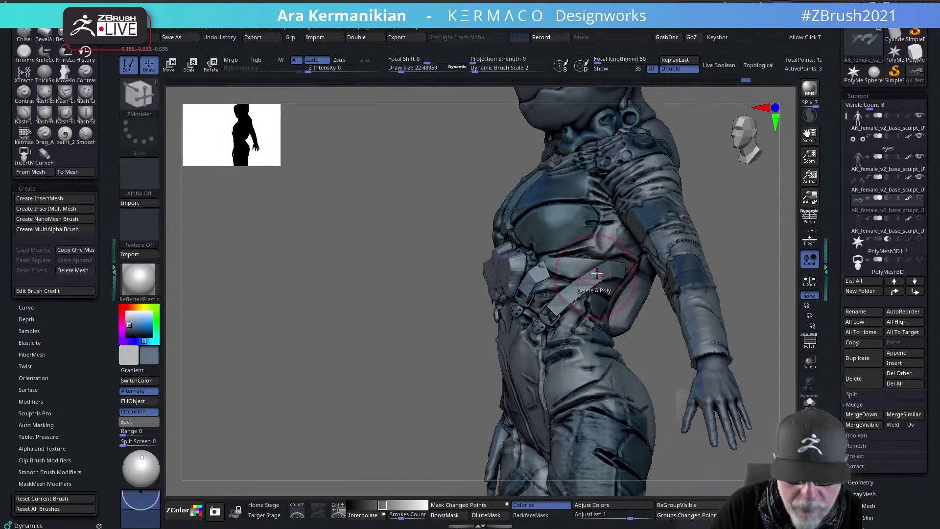
{"action": "left_click", "coordinate": [594, 272]}
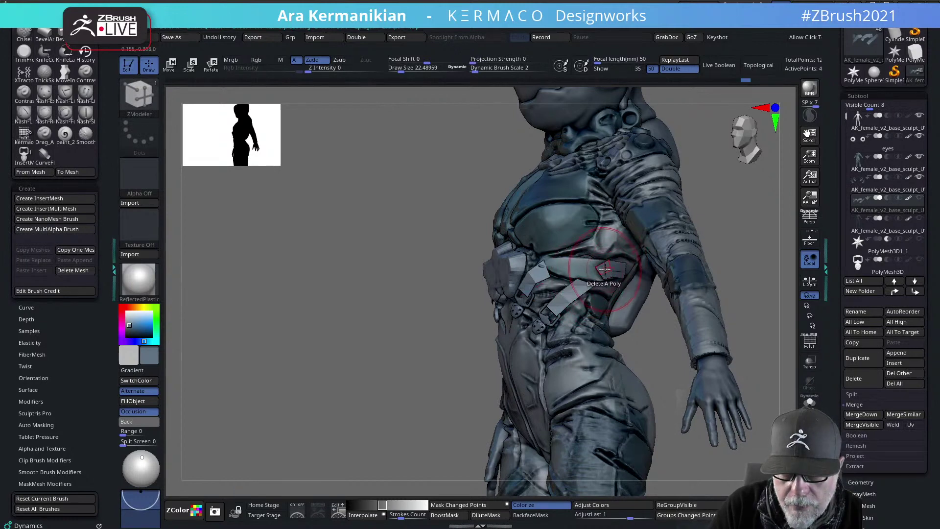
{"action": "left_click", "coordinate": [616, 269]}
Switch back to the Move brush, reduce its draw size to about 13.8, and adjust the upper strap from the front
{"action": "left_click_drag", "start_coordinate": [742, 251], "coordinate": [783, 253]}
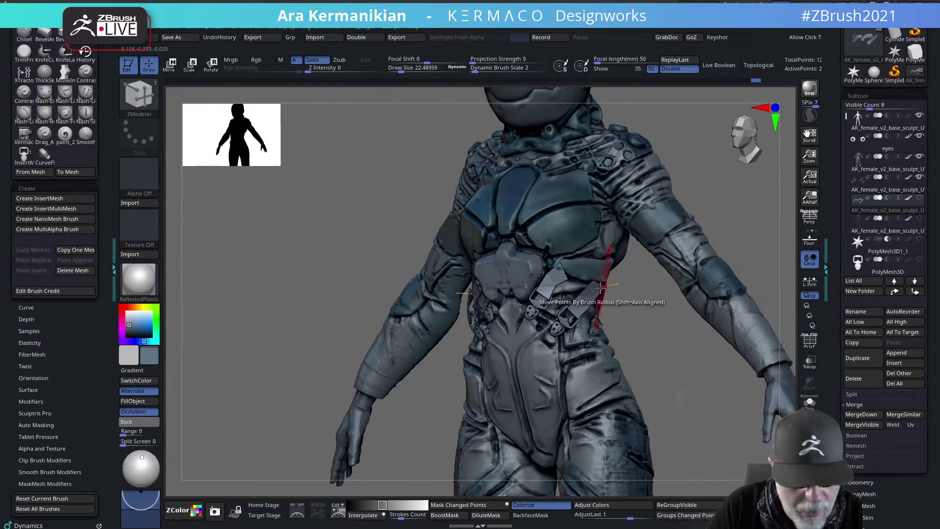
{"action": "key", "text": "b"}
{"action": "key", "text": "m"}
{"action": "key", "text": "v"}
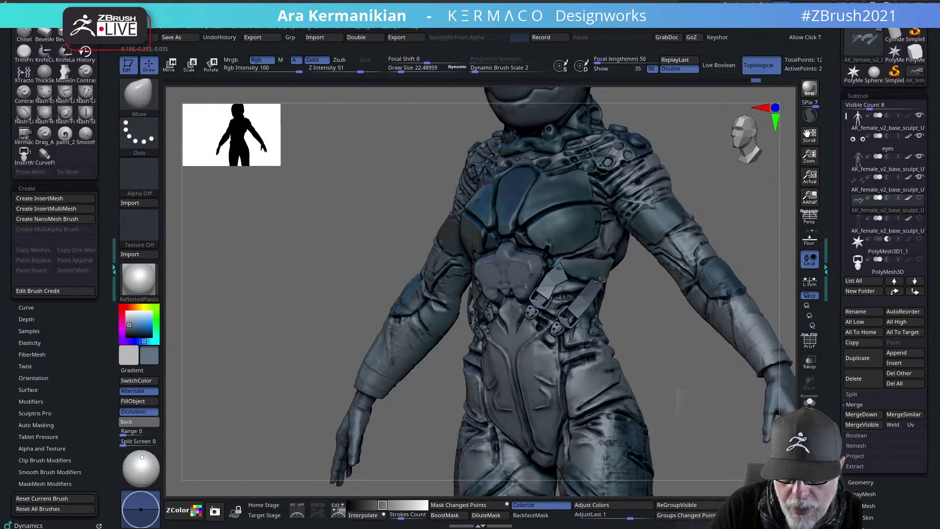
{"action": "left_click_drag", "start_coordinate": [710, 350], "coordinate": [653, 298]}
{"action": "mouse_move", "coordinate": [653, 296]}
{"action": "right_mouse_down"}
{"action": "mouse_move", "coordinate": [580, 292]}
{"action": "mouse_move", "coordinate": [590, 300]}
{"action": "right_mouse_up"}
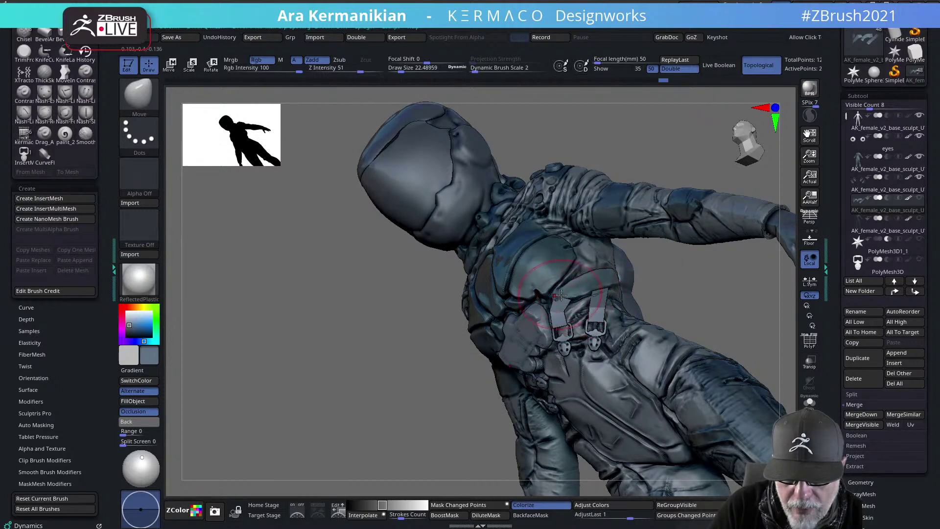
{"action": "left_click_drag", "start_coordinate": [611, 276], "coordinate": [793, 301]}
{"action": "key", "text": "s"}
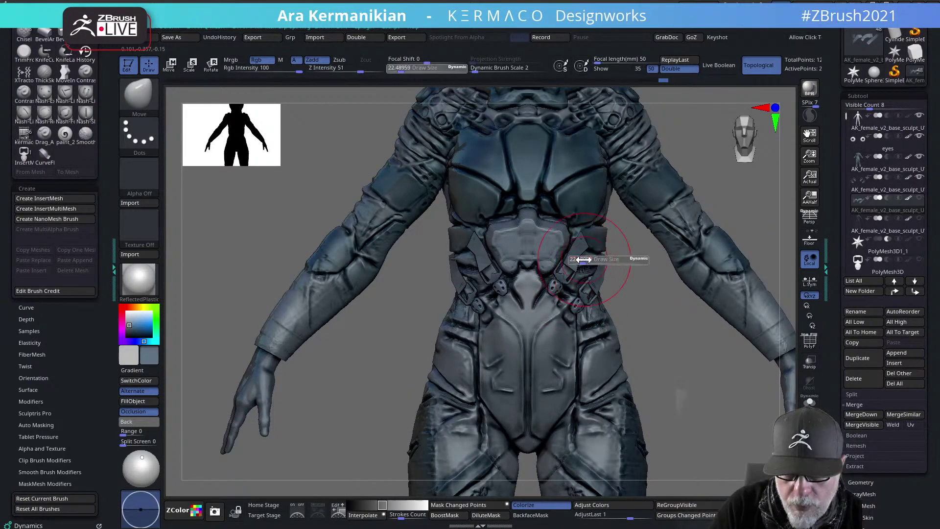
{"action": "left_click_drag", "start_coordinate": [581, 260], "coordinate": [579, 256]}
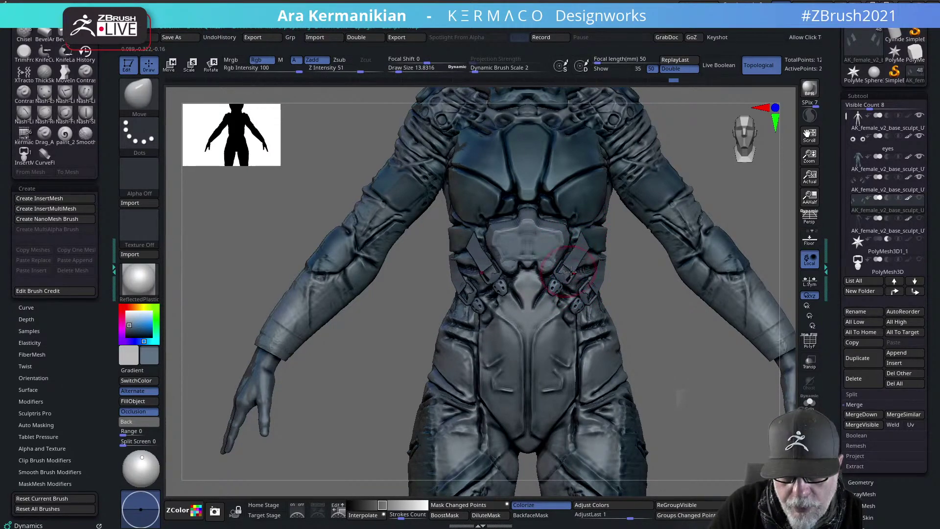
Reduce the Move brush draw size to about 2.6 and fit the front end of the upper strap to its buckle
{"action": "mouse_move", "coordinate": [673, 323]}
{"action": "left_mouse_down"}
{"action": "mouse_move", "coordinate": [684, 367]}
{"action": "mouse_move", "coordinate": [630, 286]}
{"action": "left_mouse_up"}
{"action": "left_click_drag", "start_coordinate": [659, 244], "coordinate": [726, 313], "text": "alt"}
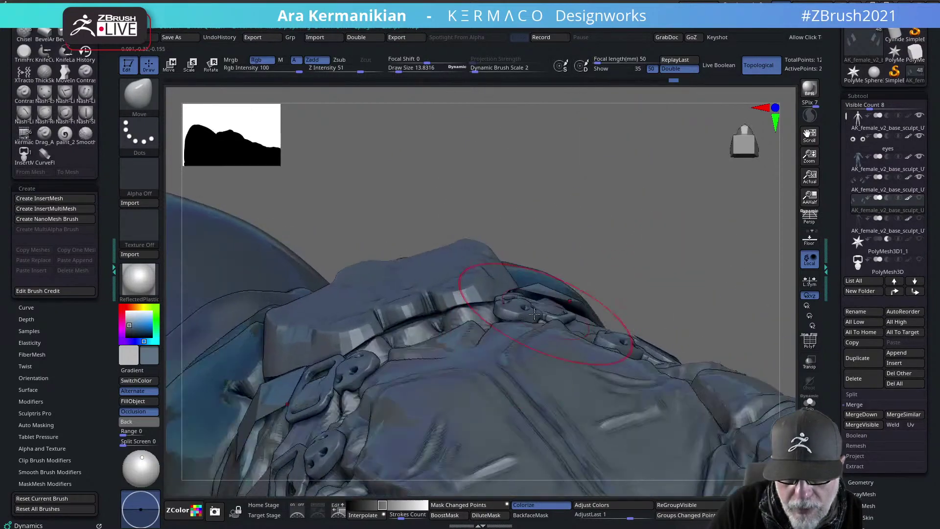
{"action": "mouse_move", "coordinate": [526, 291]}
{"action": "left_mouse_down"}
{"action": "mouse_move", "coordinate": [567, 317]}
{"action": "mouse_move", "coordinate": [576, 294]}
{"action": "mouse_move", "coordinate": [531, 333]}
{"action": "mouse_move", "coordinate": [523, 327]}
{"action": "left_mouse_up"}
{"action": "key", "text": "s"}
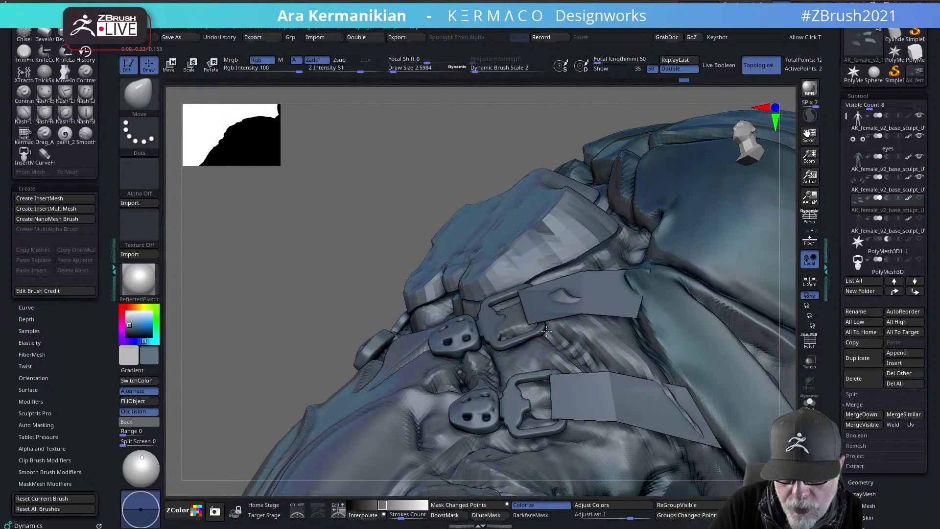
{"action": "left_click_drag", "start_coordinate": [350, 331], "coordinate": [535, 319]}
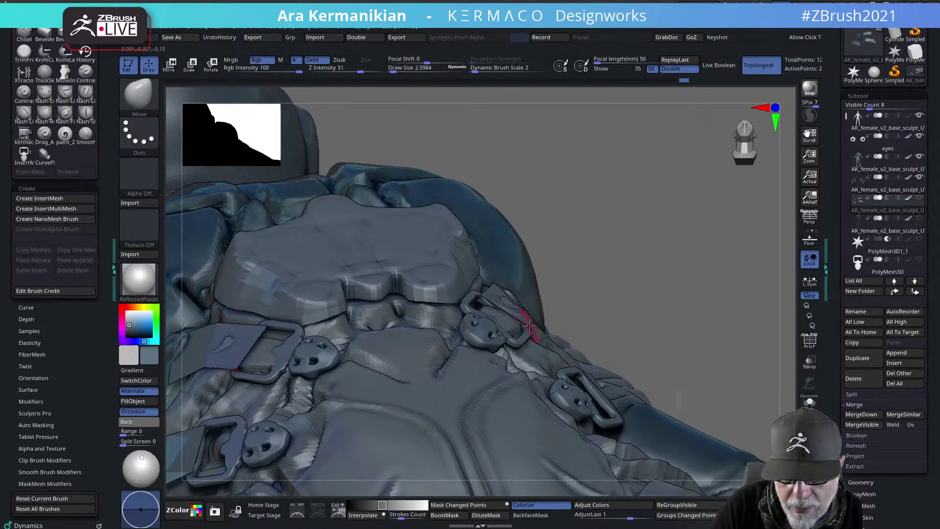
Reshape the rear corners of the upper strap and shift that end outward, away from the abdominal plate
{"action": "left_click_drag", "start_coordinate": [713, 291], "coordinate": [579, 296]}
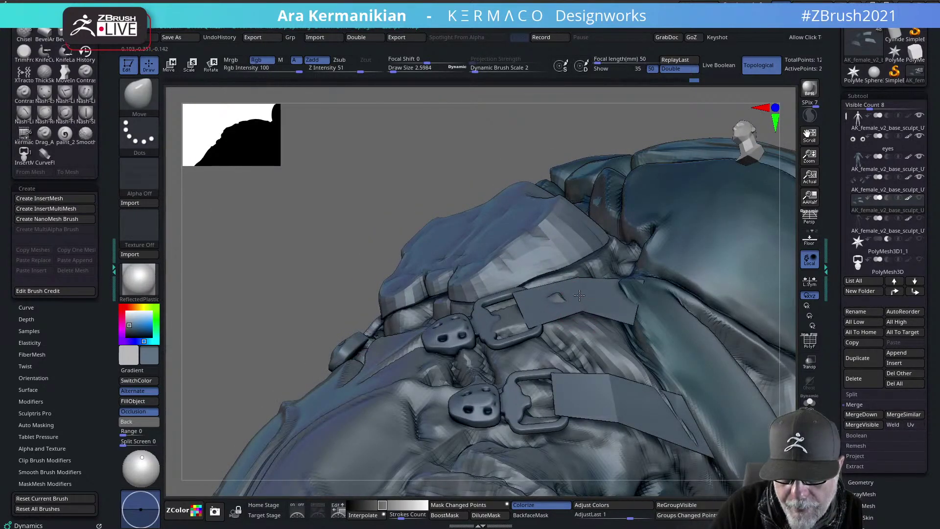
{"action": "mouse_move", "coordinate": [640, 318]}
{"action": "left_mouse_down"}
{"action": "mouse_move", "coordinate": [653, 303]}
{"action": "mouse_move", "coordinate": [613, 284]}
{"action": "left_mouse_up"}
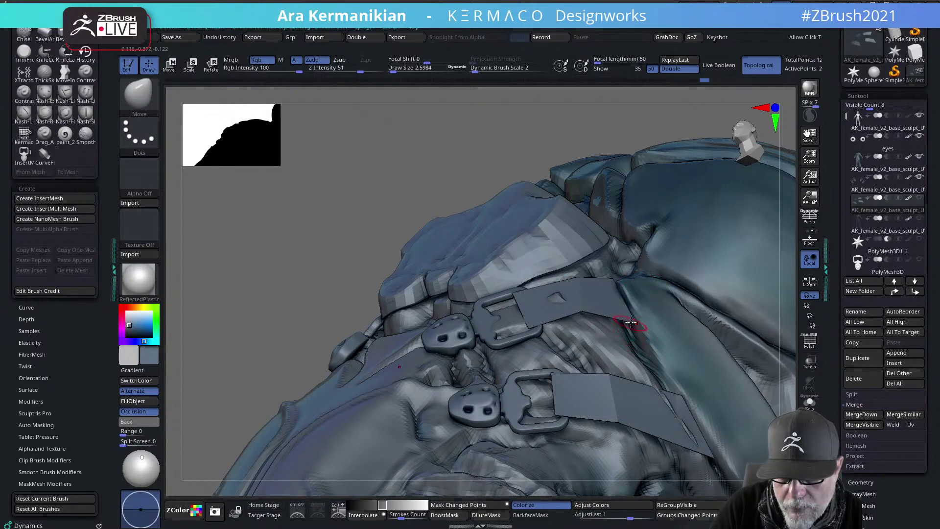
{"action": "left_click_drag", "start_coordinate": [419, 157], "coordinate": [759, 194]}
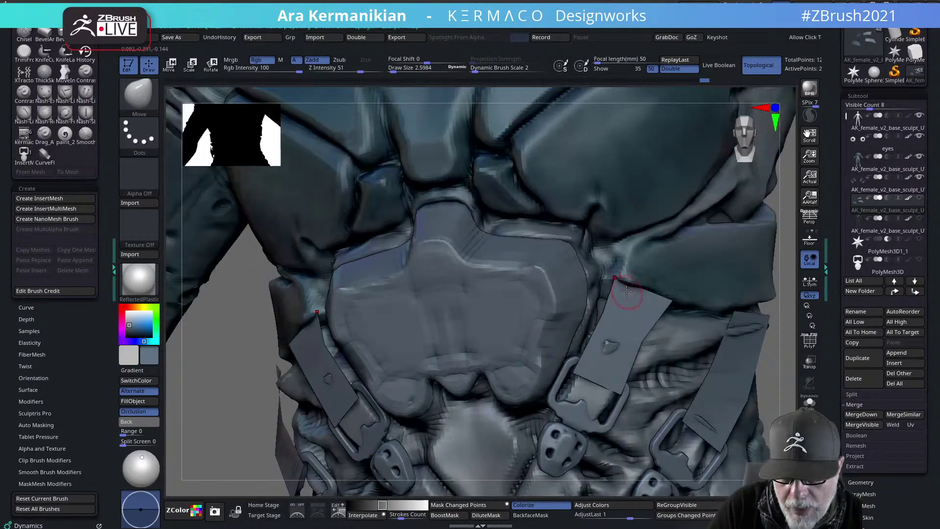
{"action": "mouse_move", "coordinate": [631, 294]}
{"action": "left_mouse_down"}
{"action": "mouse_move", "coordinate": [702, 308]}
{"action": "mouse_move", "coordinate": [689, 314]}
{"action": "left_mouse_up"}
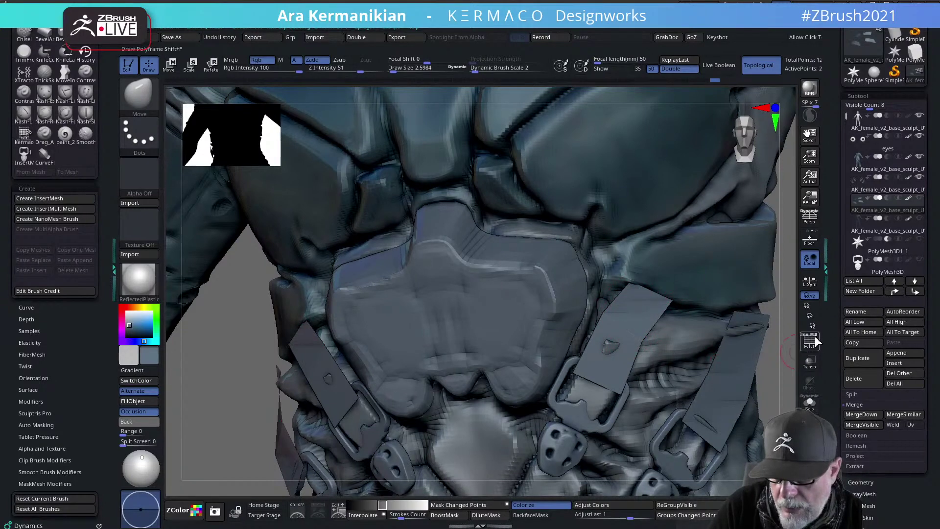
Set the Move brush draw size to about 4.6 and refine the rear end and lower edge of the lower strap
{"action": "left_click_drag", "start_coordinate": [775, 352], "coordinate": [761, 161], "text": "alt"}
{"action": "left_click_drag", "start_coordinate": [783, 367], "coordinate": [573, 265], "text": "alt"}
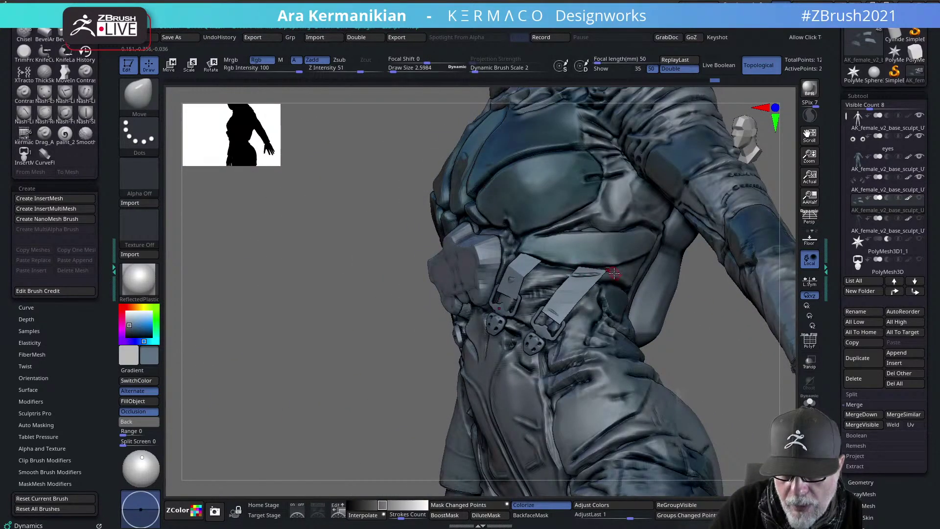
{"action": "key", "text": "s"}
{"action": "left_click_drag", "start_coordinate": [607, 274], "coordinate": [610, 274]}
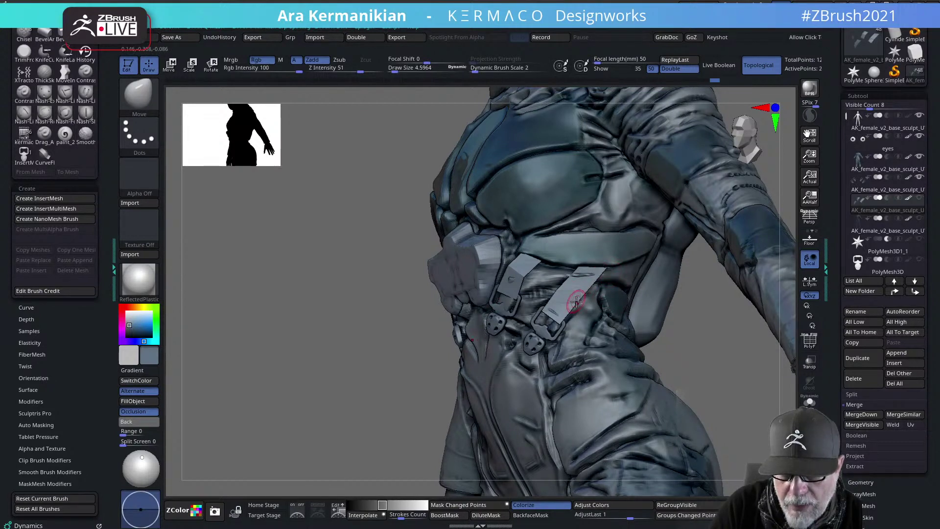
{"action": "left_click_drag", "start_coordinate": [576, 302], "coordinate": [582, 304]}
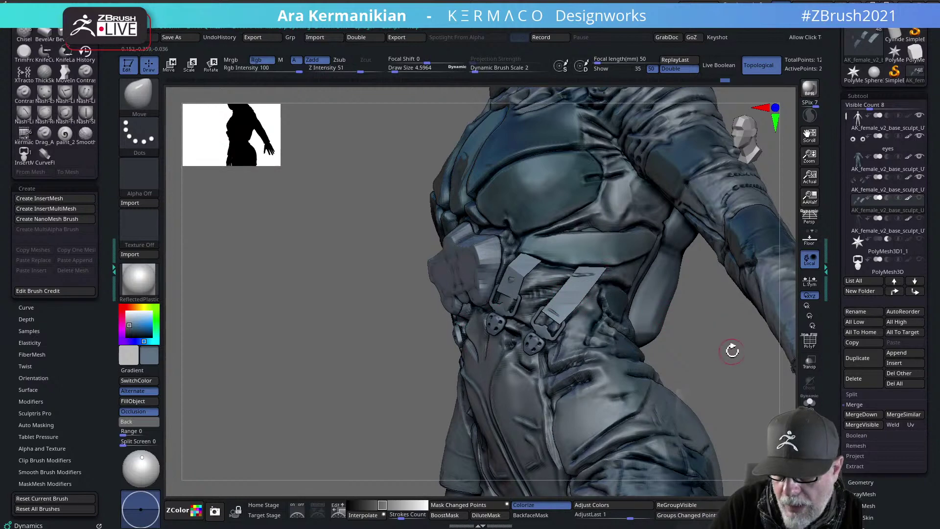
Nudge the rear end of the upper strap from the front and check the straps against the whole figure
{"action": "left_click_drag", "start_coordinate": [732, 350], "coordinate": [695, 339]}
{"action": "mouse_move", "coordinate": [720, 273]}
{"action": "left_mouse_down"}
{"action": "mouse_move", "coordinate": [760, 269]}
{"action": "mouse_move", "coordinate": [715, 273]}
{"action": "left_mouse_up"}
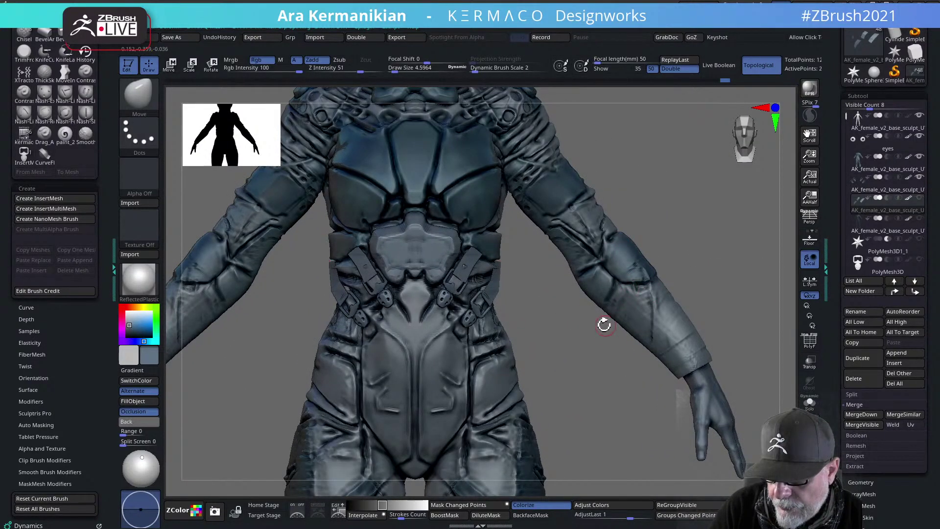
{"action": "left_click_drag", "start_coordinate": [554, 334], "coordinate": [615, 347]}
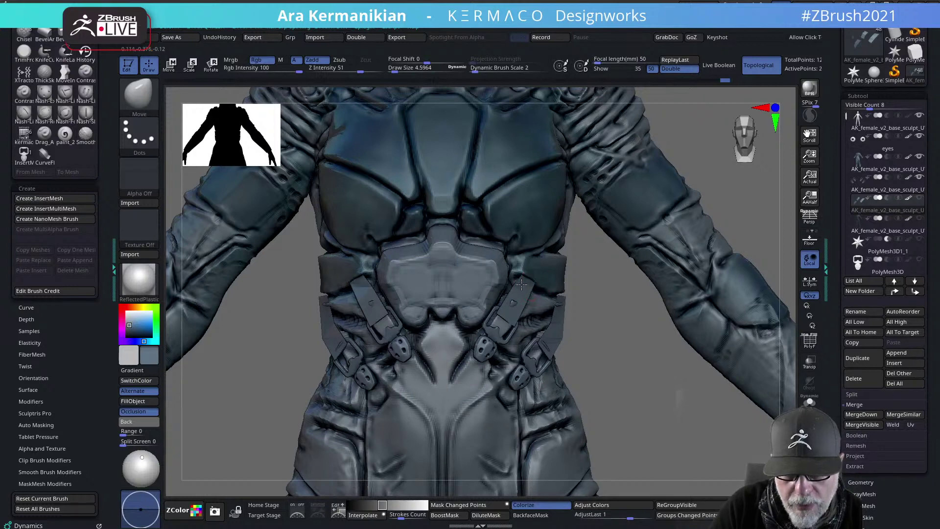
{"action": "left_click_drag", "start_coordinate": [612, 377], "coordinate": [581, 298], "text": "alt"}
{"action": "left_click_drag", "start_coordinate": [744, 286], "coordinate": [705, 285]}
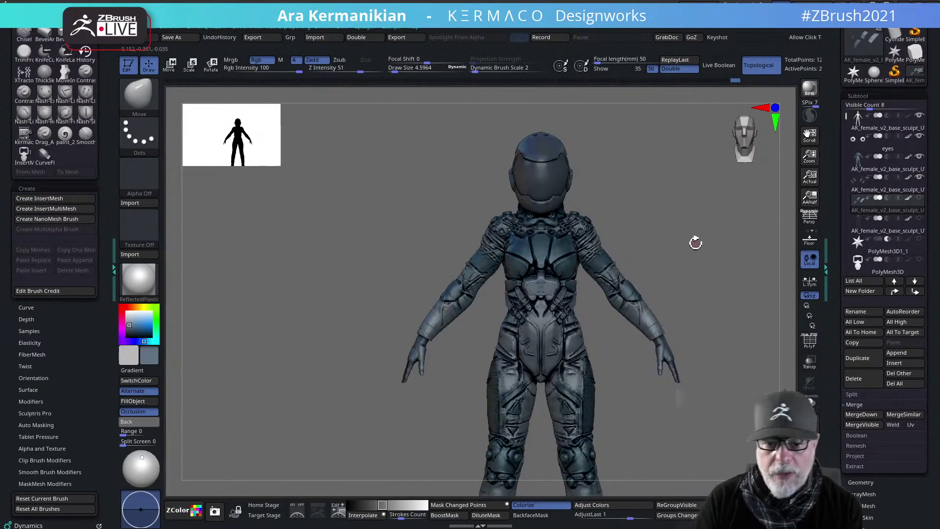
Select the waist buckle subtool and merge it down with the strap subtool below it
{"action": "left_click_drag", "start_coordinate": [721, 237], "coordinate": [488, 300], "text": "alt"}
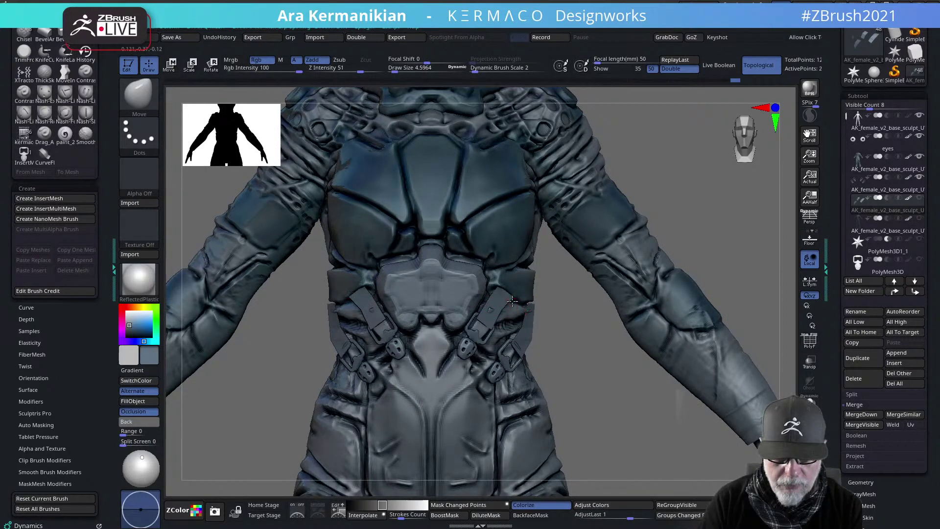
{"action": "key", "text": "f"}
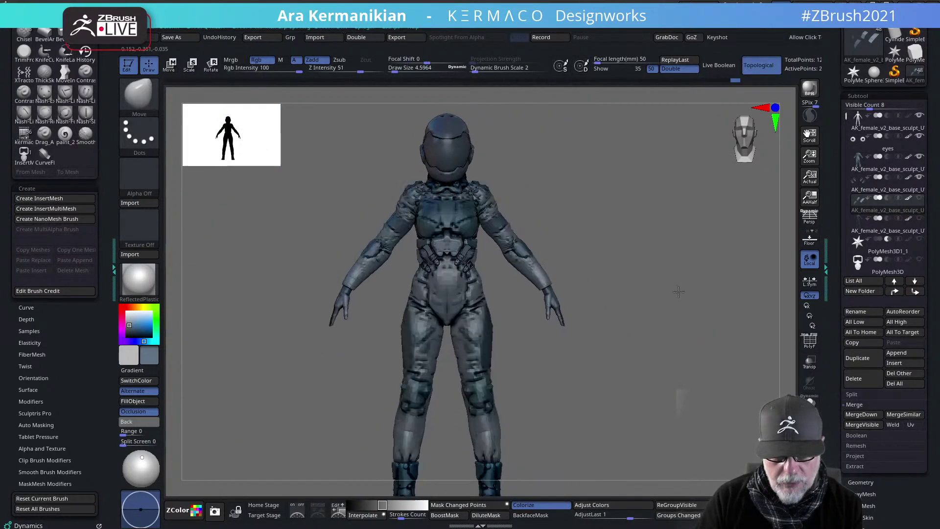
{"action": "left_click_drag", "start_coordinate": [679, 292], "coordinate": [588, 318], "text": "alt"}
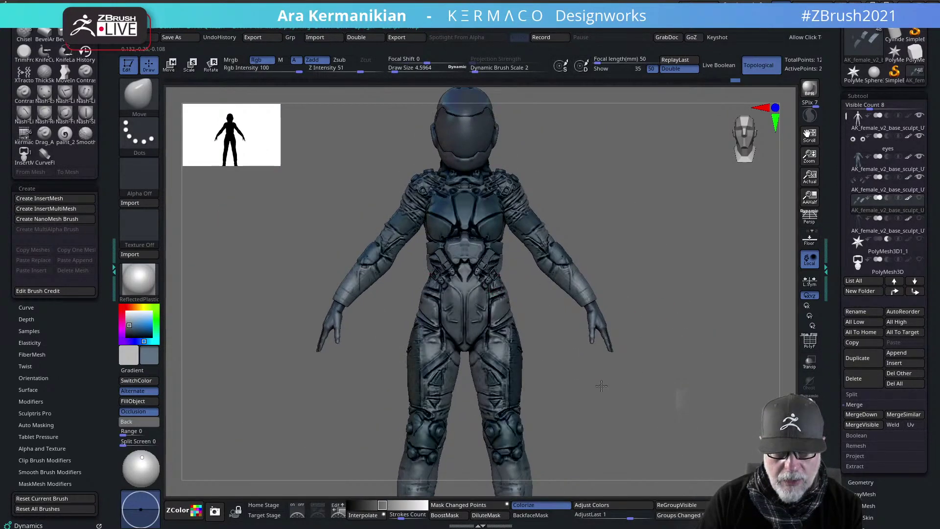
{"action": "mouse_move", "coordinate": [601, 386]}
{"action": "left_mouse_down"}
{"action": "mouse_move", "coordinate": [625, 366]}
{"action": "mouse_move", "coordinate": [686, 349]}
{"action": "mouse_move", "coordinate": [657, 321]}
{"action": "mouse_move", "coordinate": [713, 308]}
{"action": "left_mouse_up"}
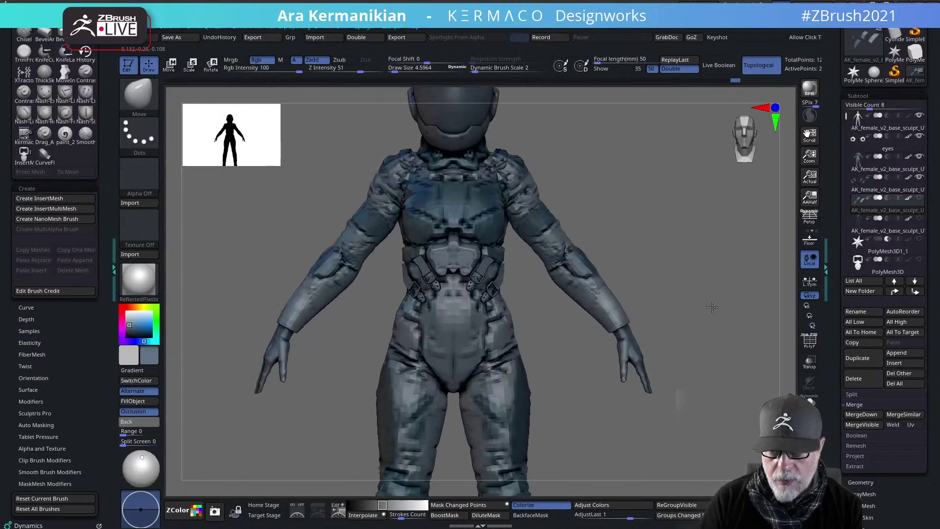
{"action": "left_click", "coordinate": [912, 199]}
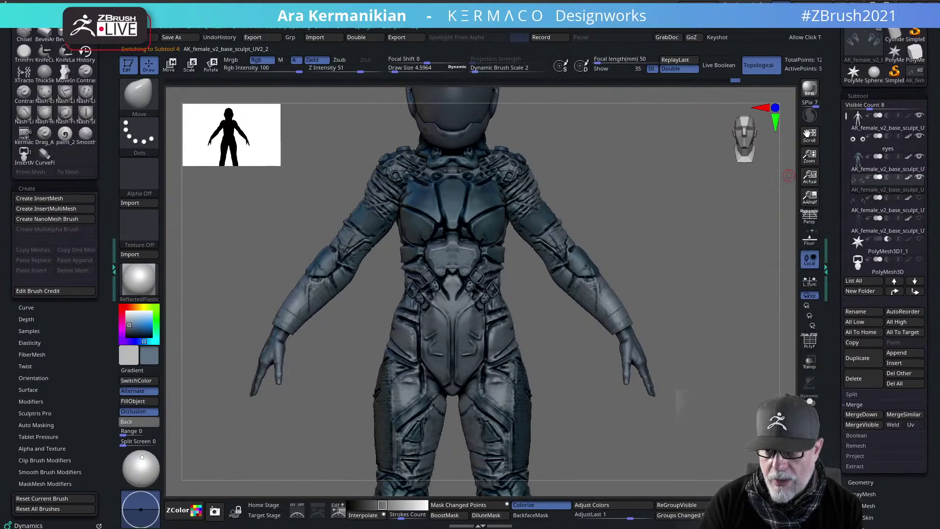
{"action": "left_click", "coordinate": [862, 415]}
{"action": "left_click", "coordinate": [772, 436]}
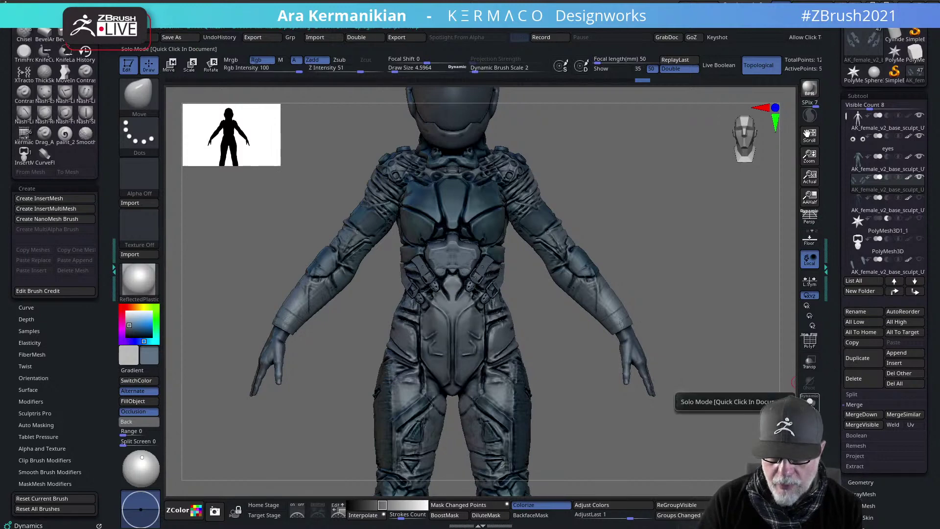
Isolate the merged buckles and straps in Solo mode, hide the inner upper pair with SelectLasso, and show the full figure again
{"action": "left_click", "coordinate": [813, 397]}
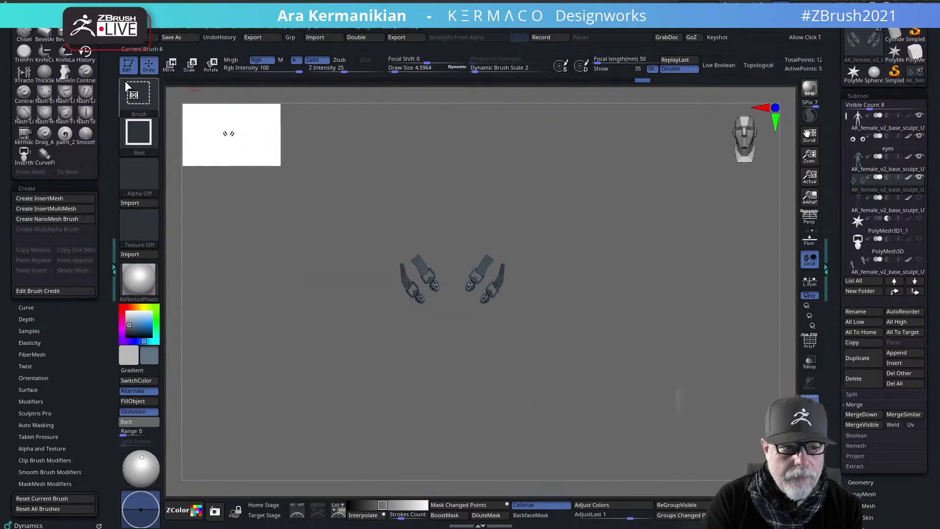
{"action": "left_click", "coordinate": [138, 93]}
{"action": "left_click", "coordinate": [237, 98]}
{"action": "left_click", "coordinate": [149, 98]}
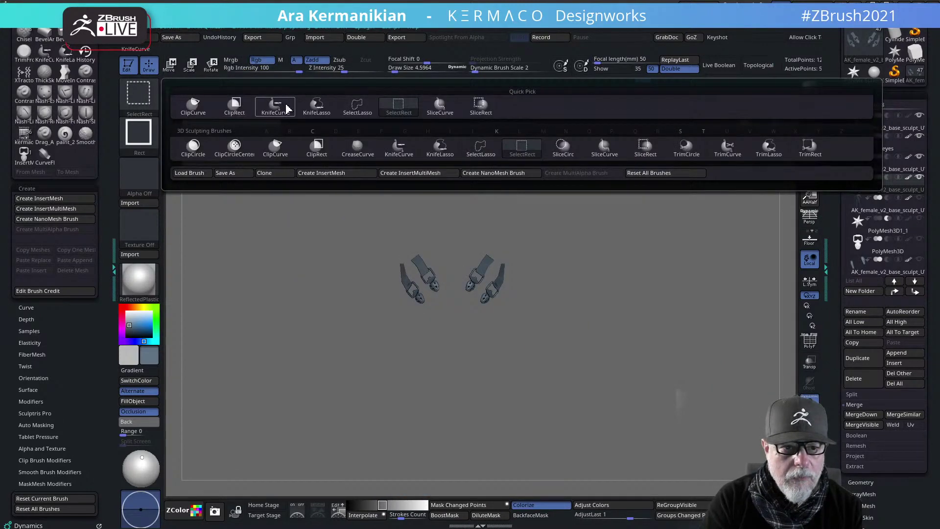
{"action": "left_click", "coordinate": [353, 108]}
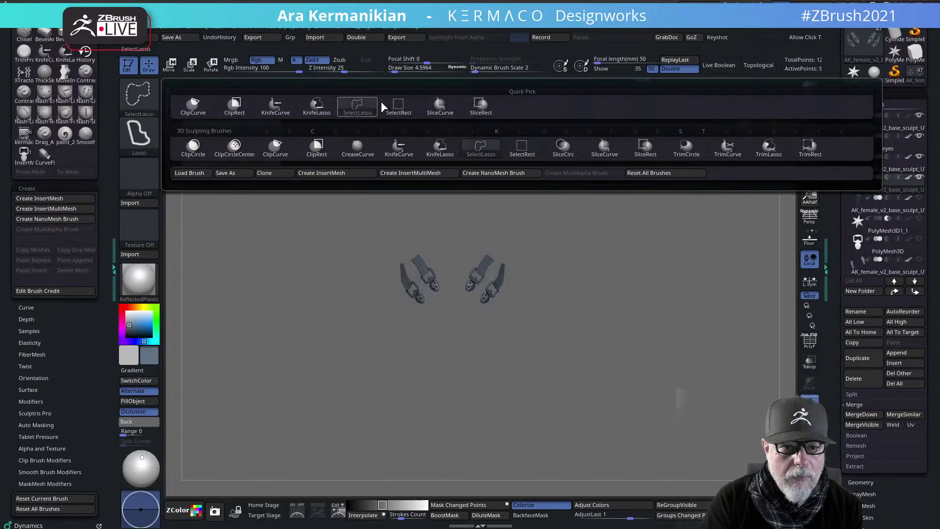
{"action": "mouse_move", "coordinate": [513, 248]}
{"action": "left_mouse_down", "text": "ctrl+shift"}
{"action": "mouse_move", "coordinate": [472, 296]}
{"action": "mouse_move", "coordinate": [621, 350]}
{"action": "mouse_move", "coordinate": [625, 339]}
{"action": "left_mouse_up", "text": "ctrl+shift"}
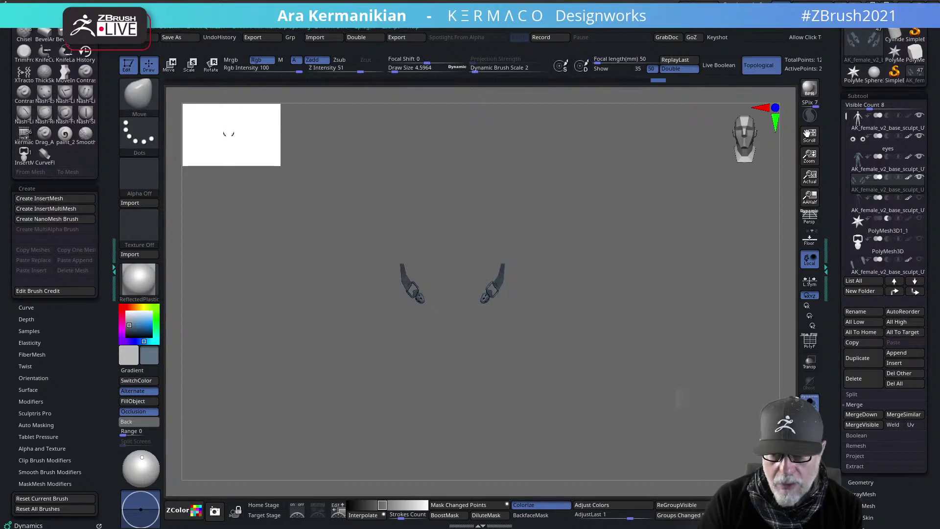
{"action": "left_click", "coordinate": [809, 400]}
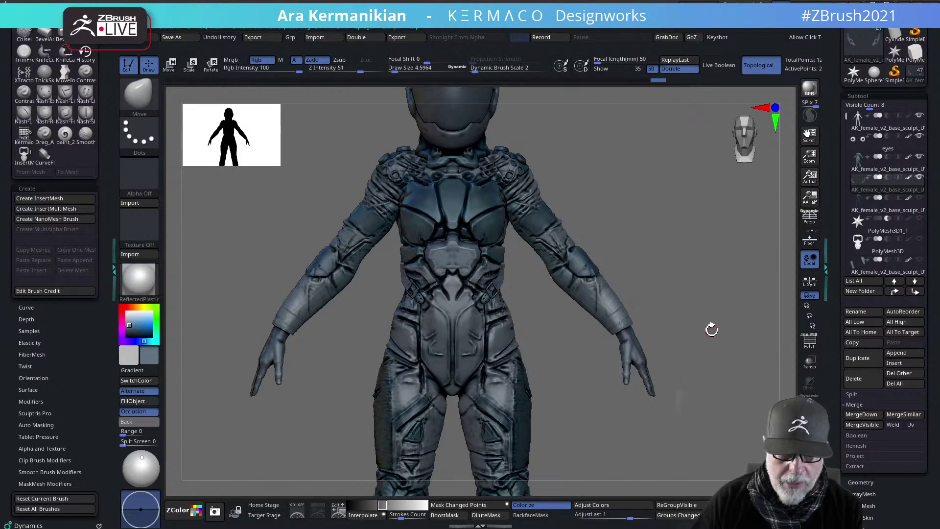
{"action": "key", "text": "ctrl"}
{"action": "key", "text": "ctrl+shift"}
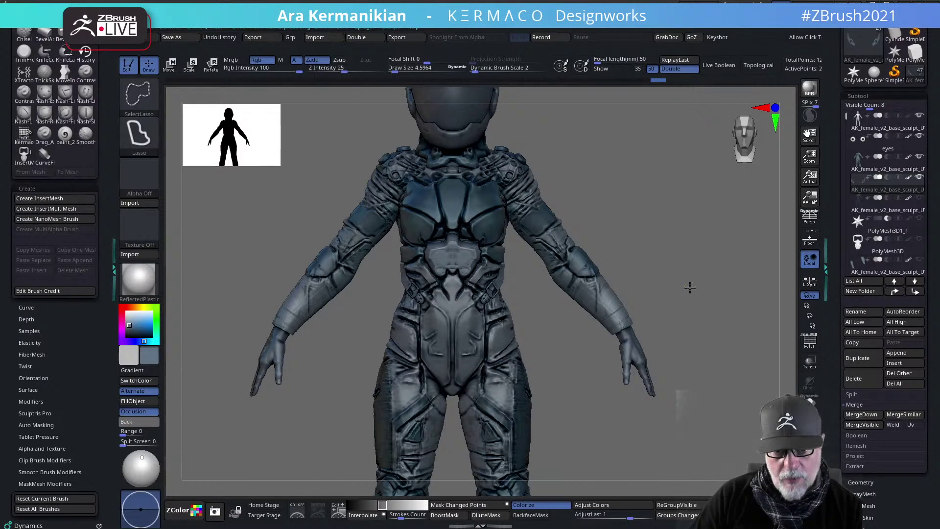
Swap the visible part of the merged buckles and straps between the inner and outer pairs to compare them on the waist
{"action": "left_click", "coordinate": [701, 277], "text": "ctrl"}
{"action": "left_click_drag", "start_coordinate": [700, 275], "coordinate": [742, 343], "text": "ctrl+shift"}
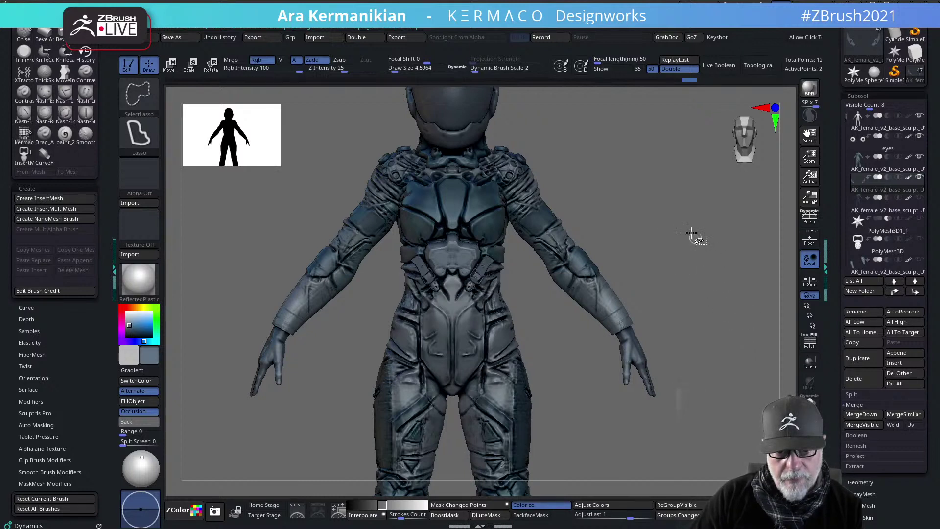
{"action": "left_click_drag", "start_coordinate": [691, 233], "coordinate": [705, 269], "text": "ctrl+shift"}
{"action": "left_click_drag", "start_coordinate": [659, 204], "coordinate": [718, 280], "text": "ctrl+shift"}
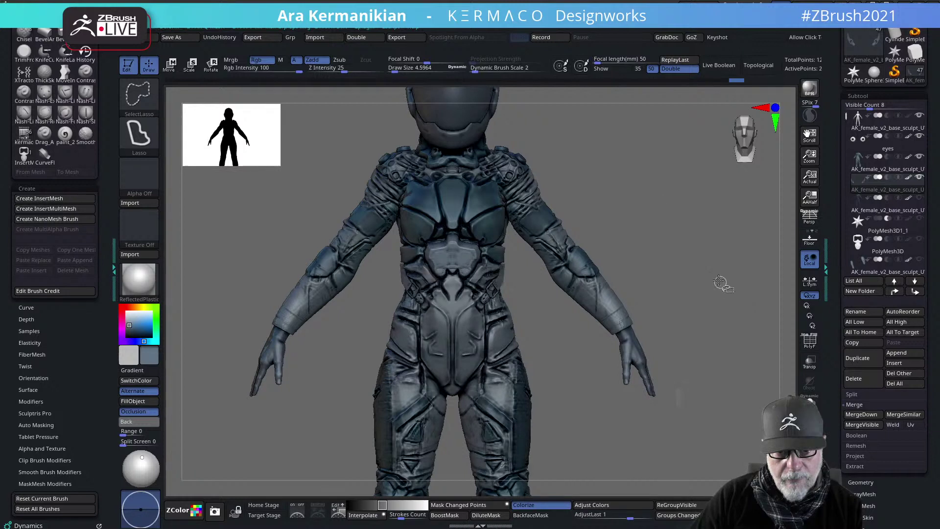
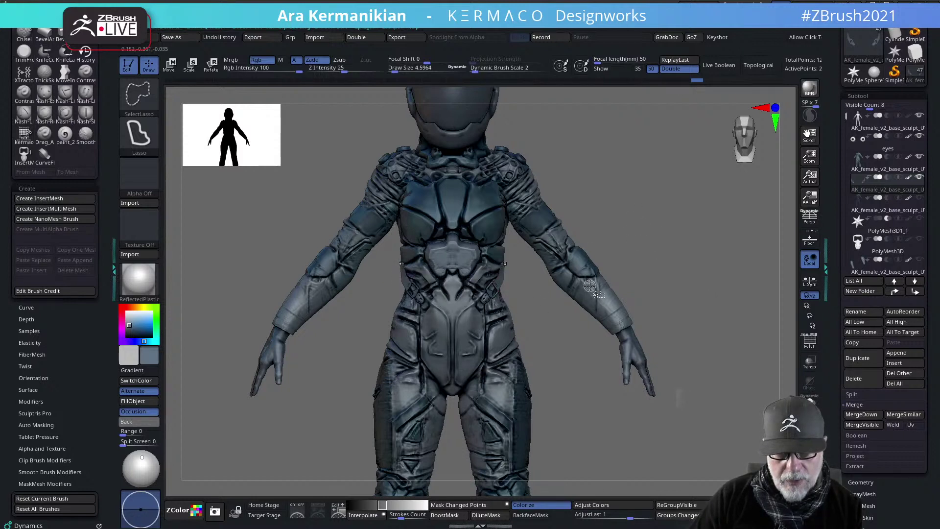
Refine the rear end and edge of the outer buckle straps with the Move brush so they follow the waist
{"action": "key", "text": "ctrl+shift"}
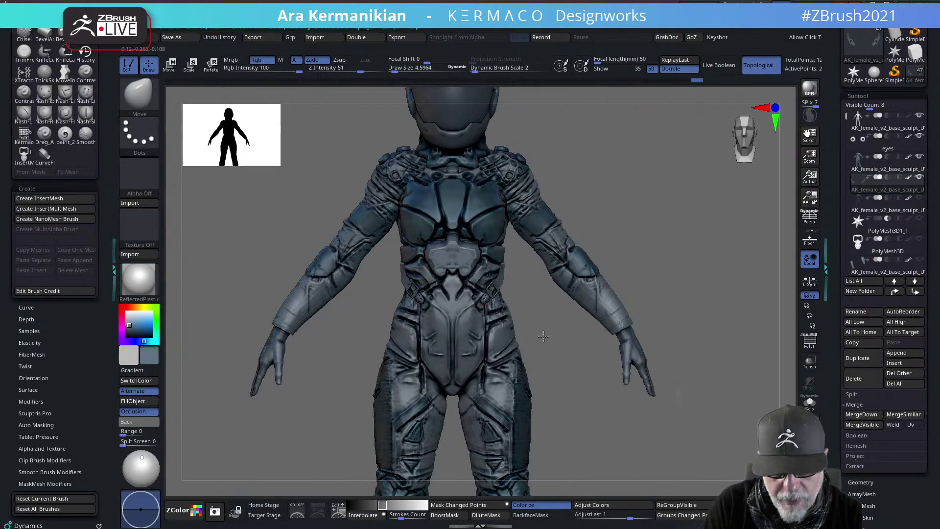
{"action": "left_click_drag", "start_coordinate": [544, 336], "coordinate": [597, 396], "text": "alt"}
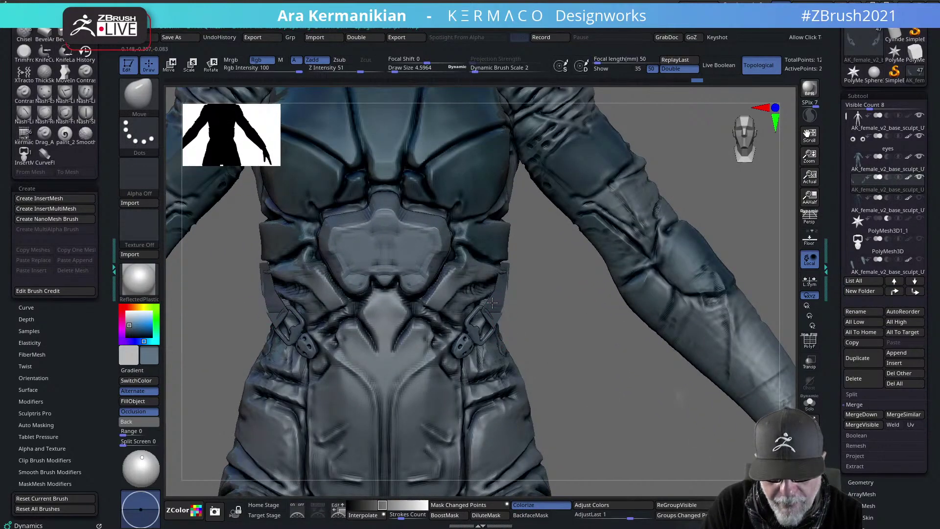
{"action": "right_click_drag", "start_coordinate": [542, 321], "coordinate": [514, 311]}
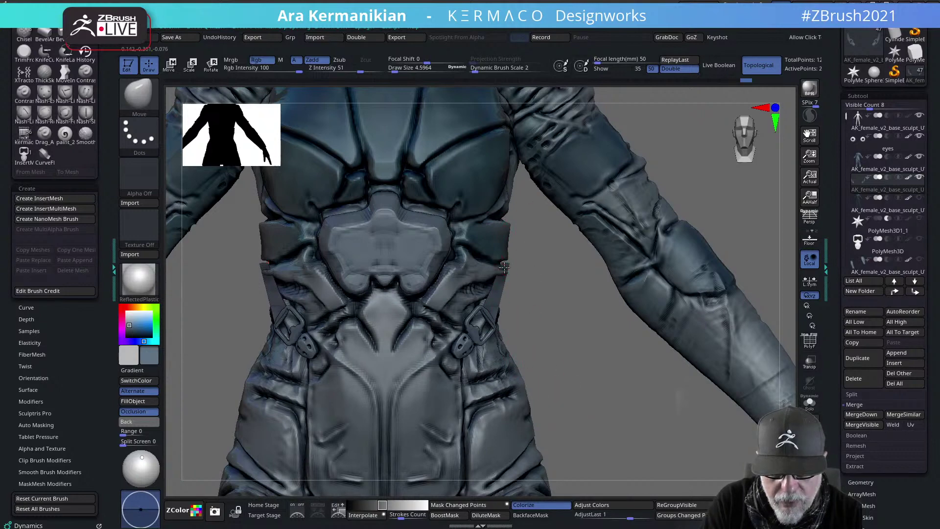
{"action": "left_click_drag", "start_coordinate": [562, 302], "coordinate": [522, 267]}
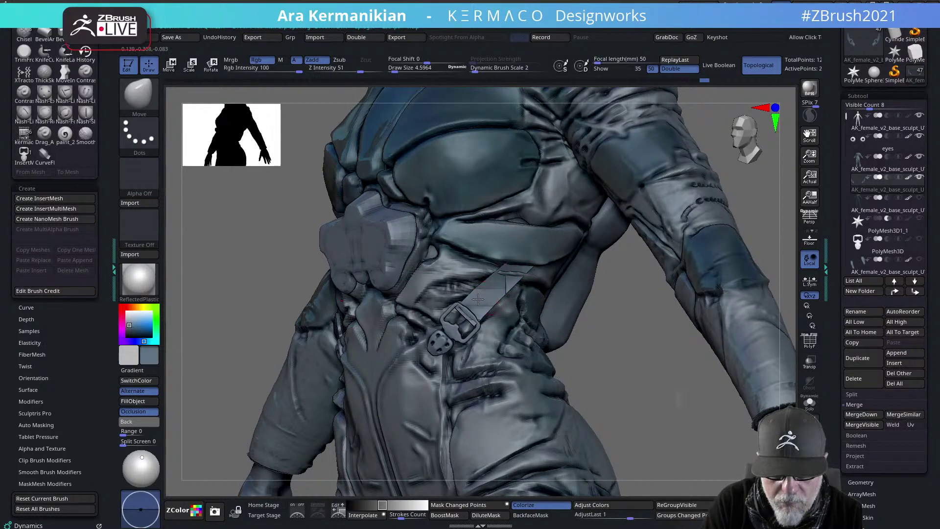
{"action": "right_click_drag", "start_coordinate": [560, 344], "coordinate": [546, 338]}
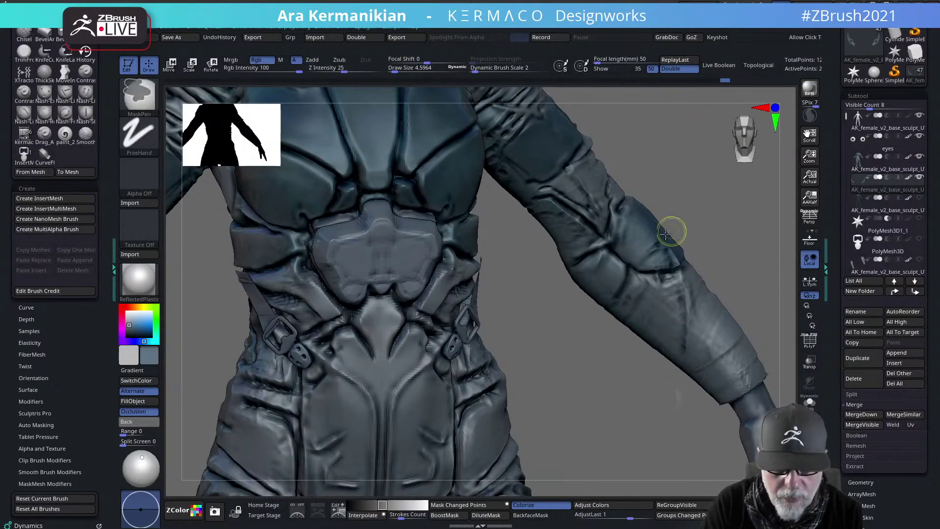
{"action": "right_click_drag", "start_coordinate": [655, 373], "coordinate": [501, 276]}
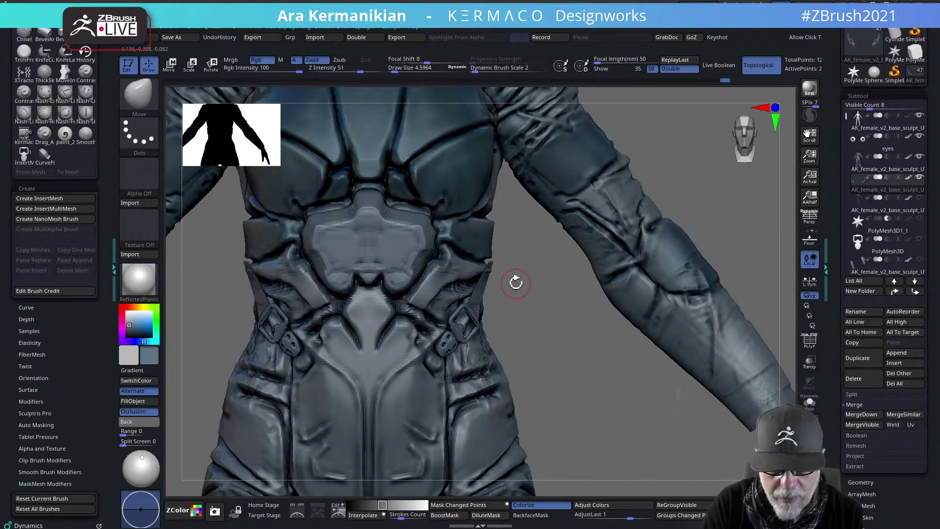
{"action": "right_click_drag", "start_coordinate": [582, 365], "coordinate": [547, 331], "text": "ctrl"}
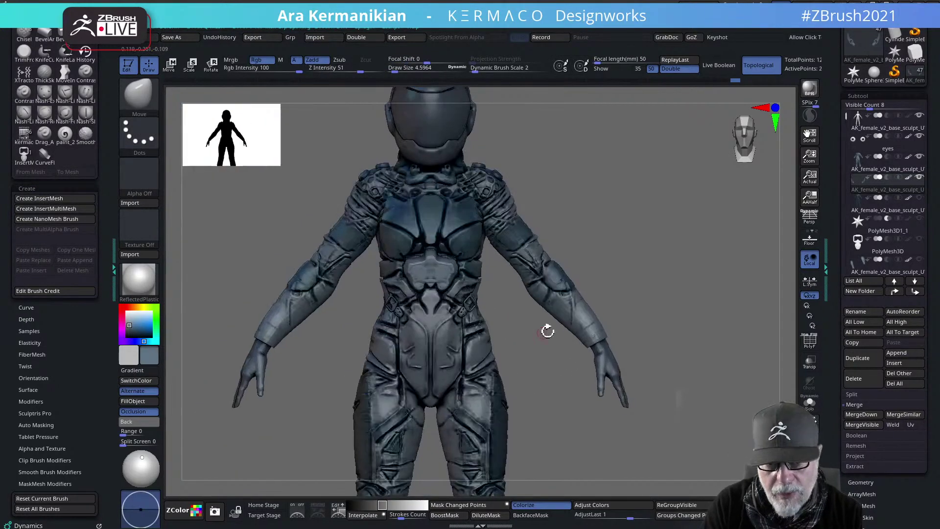
Invert the lasso visibility to show only the inner buckles and straps, and delete the hidden outer pair
{"action": "key", "text": "ctrl+shift"}
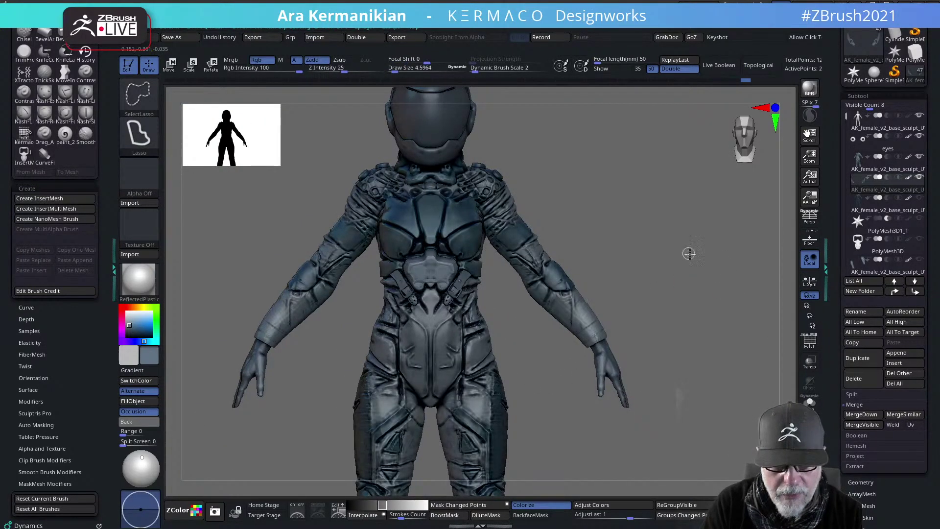
{"action": "left_click", "coordinate": [755, 332], "text": "ctrl+shift"}
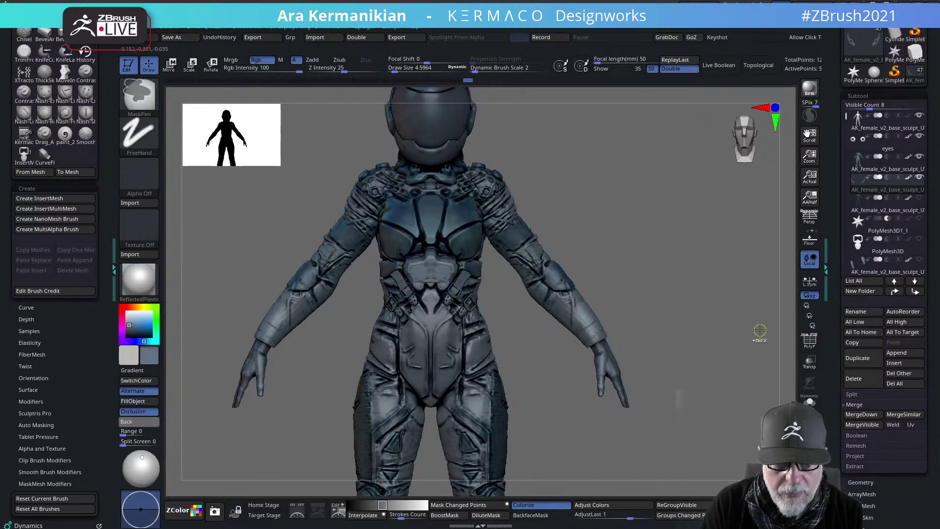
{"action": "left_click", "coordinate": [742, 322], "text": "ctrl"}
{"action": "mouse_move", "coordinate": [730, 306]}
{"action": "left_mouse_down", "text": "ctrl+shift"}
{"action": "mouse_move", "coordinate": [668, 266]}
{"action": "mouse_move", "coordinate": [737, 354]}
{"action": "left_mouse_up", "text": "ctrl+shift"}
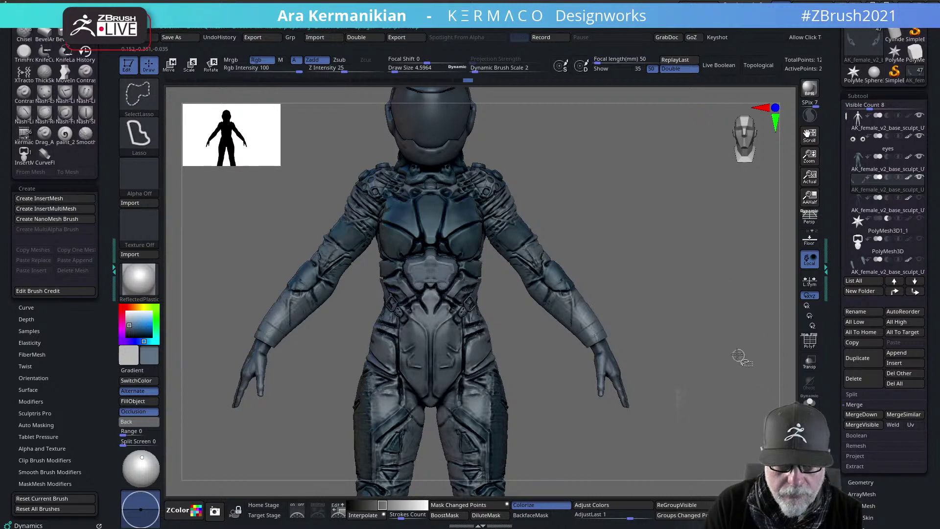
{"action": "mouse_move", "coordinate": [730, 285]}
{"action": "left_mouse_down", "text": "ctrl+shift"}
{"action": "mouse_move", "coordinate": [649, 231]}
{"action": "mouse_move", "coordinate": [776, 376]}
{"action": "mouse_move", "coordinate": [795, 361]}
{"action": "left_mouse_up", "text": "ctrl+shift"}
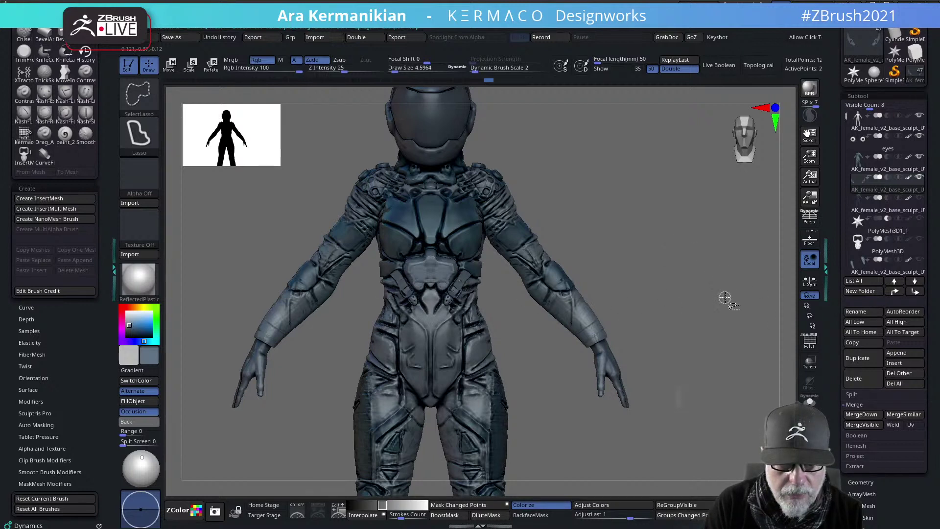
{"action": "key", "text": "b"}
{"action": "key", "text": "m"}
{"action": "key", "text": "v"}
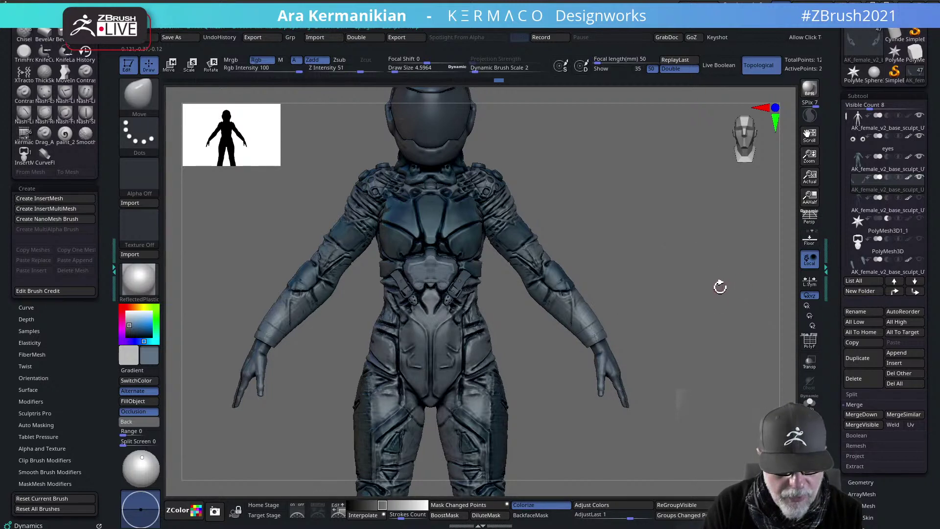
{"action": "key", "text": "space"}
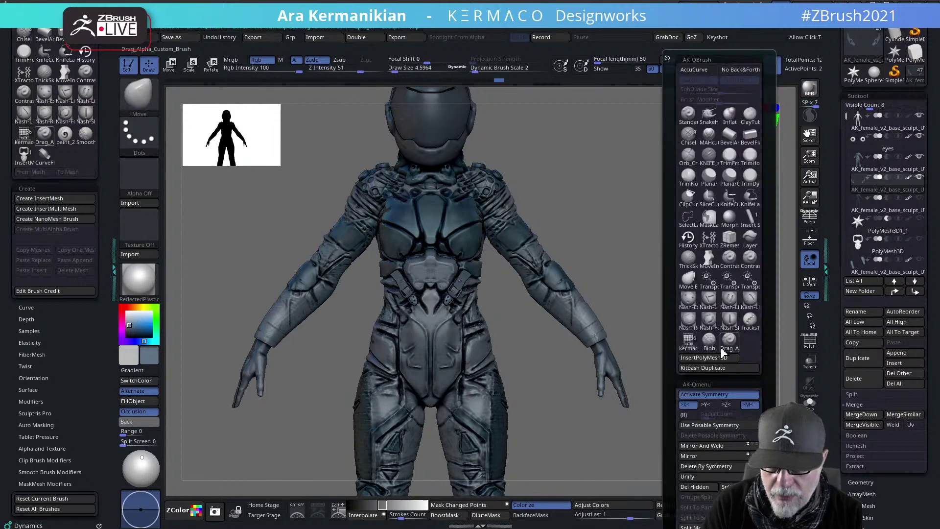
{"action": "left_click", "coordinate": [701, 487]}
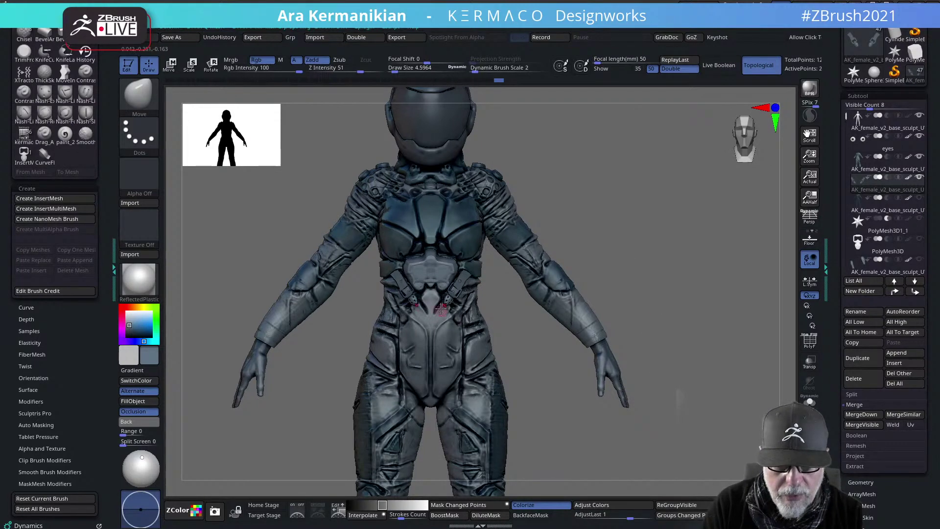
Check the full figure from the front and side, and make the helmet2 subtool active
{"action": "left_click_drag", "start_coordinate": [682, 300], "coordinate": [635, 255], "text": "alt"}
{"action": "right_click_drag", "start_coordinate": [634, 254], "coordinate": [663, 235]}
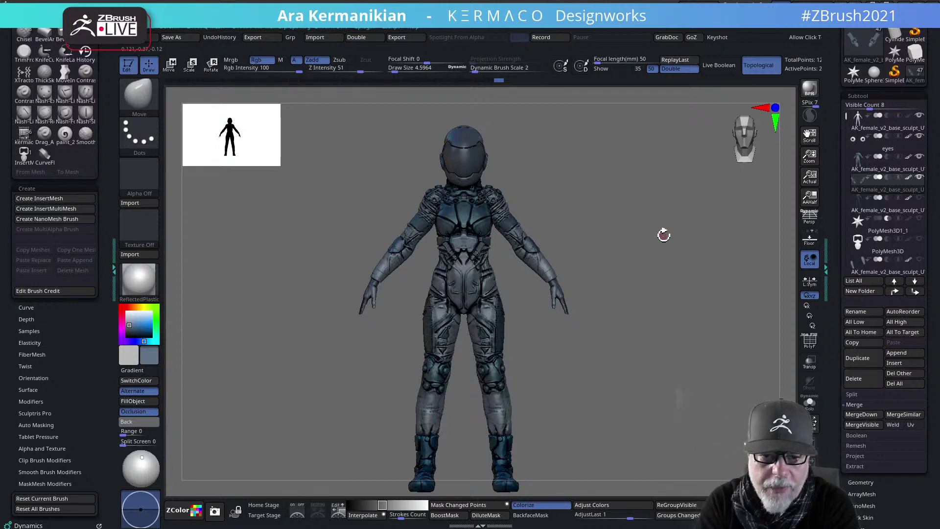
{"action": "left_click_drag", "start_coordinate": [655, 362], "coordinate": [642, 292]}
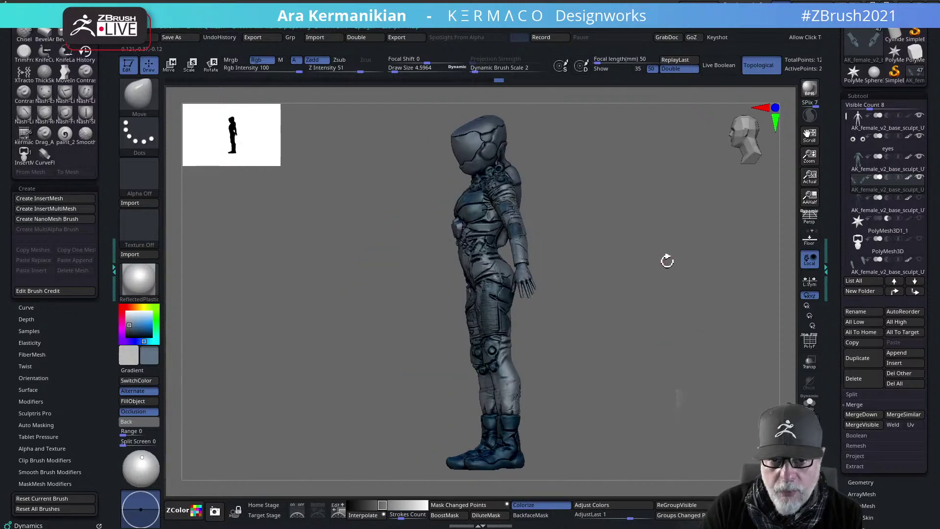
{"action": "left_click_drag", "start_coordinate": [667, 261], "coordinate": [684, 262]}
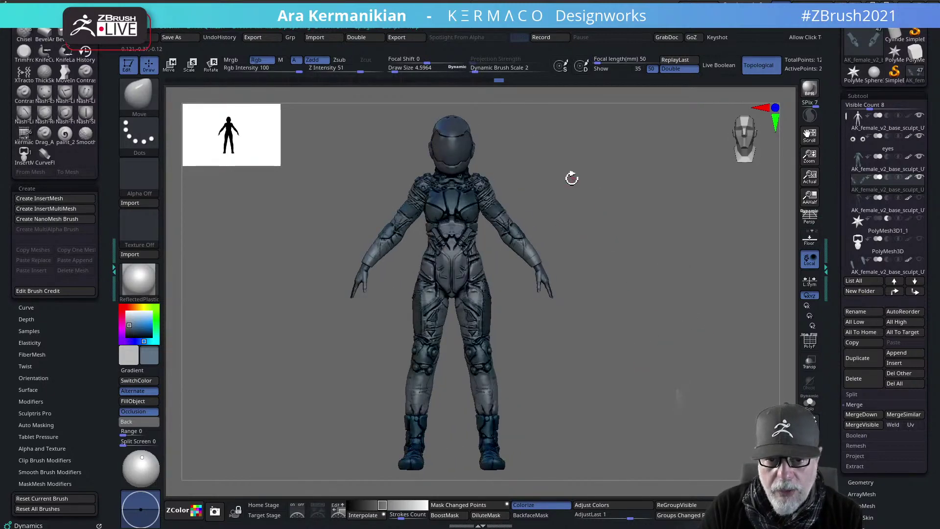
{"action": "left_click_drag", "start_coordinate": [607, 179], "coordinate": [669, 234], "text": "alt"}
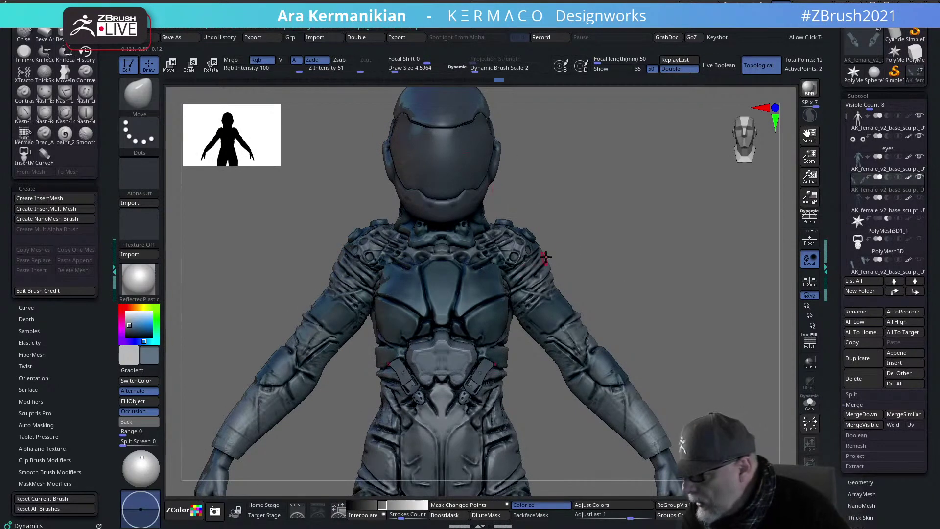
{"action": "left_click_drag", "start_coordinate": [602, 191], "coordinate": [591, 319], "text": "alt"}
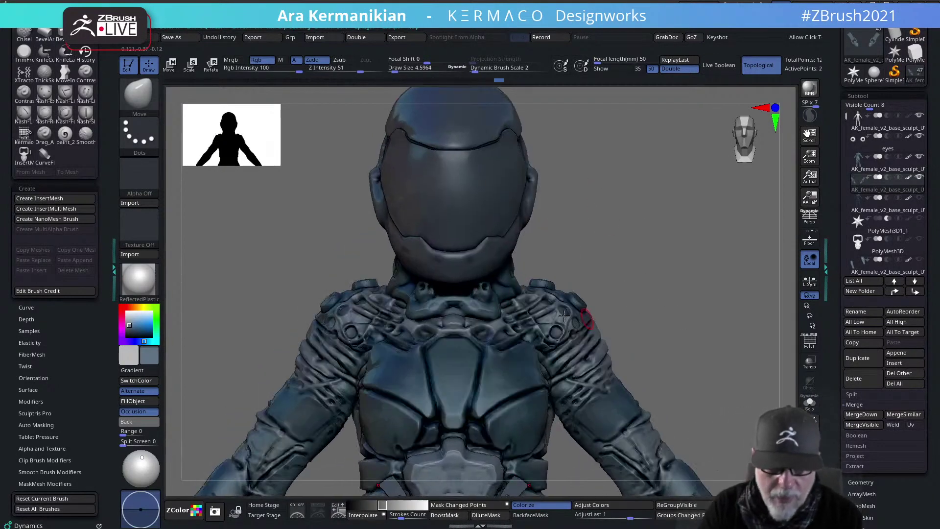
{"action": "left_click", "coordinate": [492, 263], "text": "alt"}
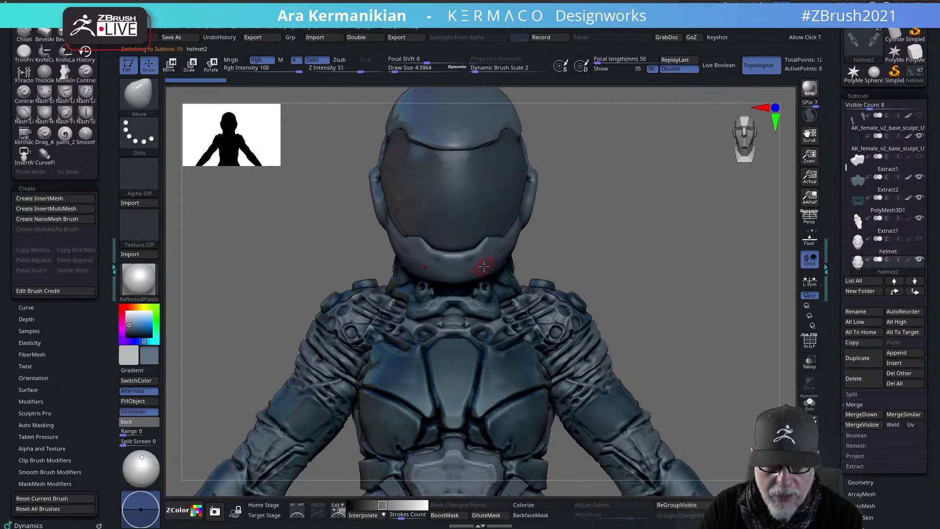
Trim the helmet's lower jaw with the TrimDynamic brush at a draw size of about 9.7
{"action": "key", "text": "ctrl+1"}
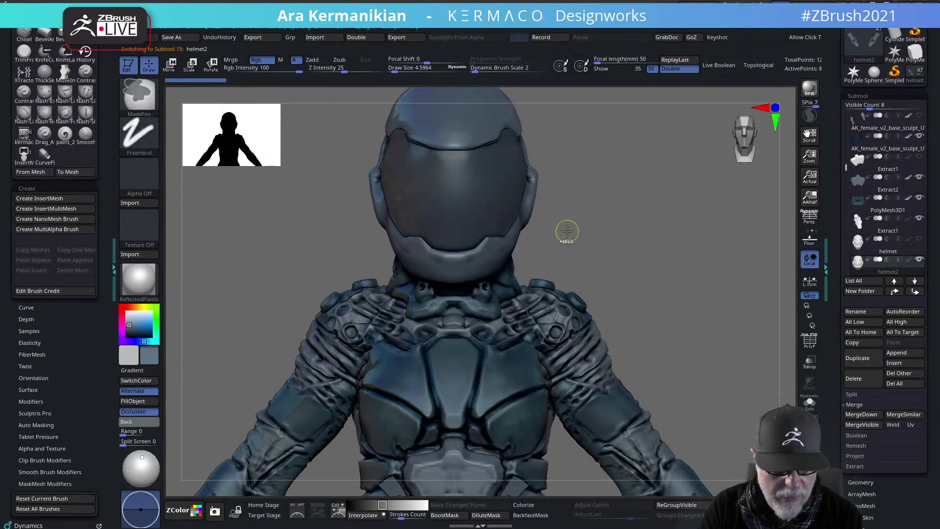
{"action": "key", "text": "ctrl+1"}
{"action": "left_click", "coordinate": [598, 184]}
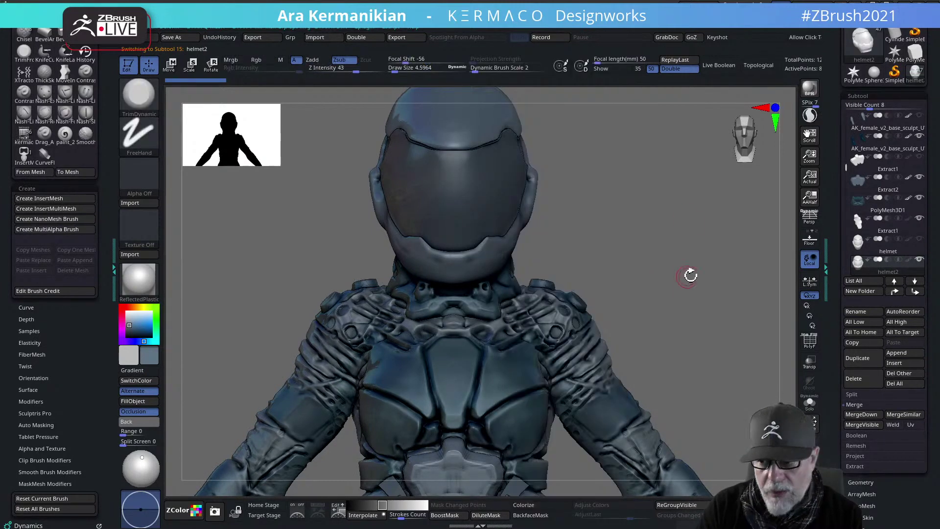
{"action": "right_click_drag", "start_coordinate": [690, 272], "coordinate": [539, 286]}
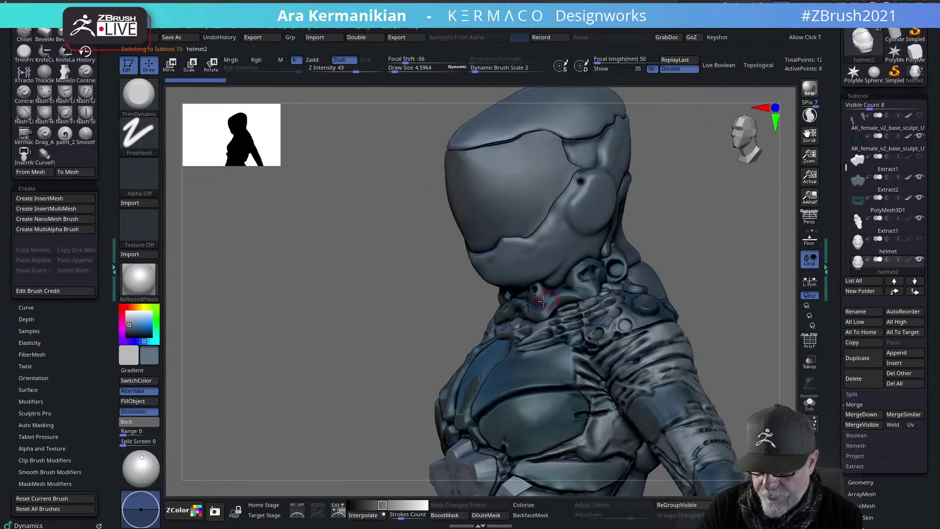
{"action": "key", "text": "s"}
{"action": "left_click_drag", "start_coordinate": [507, 272], "coordinate": [519, 266]}
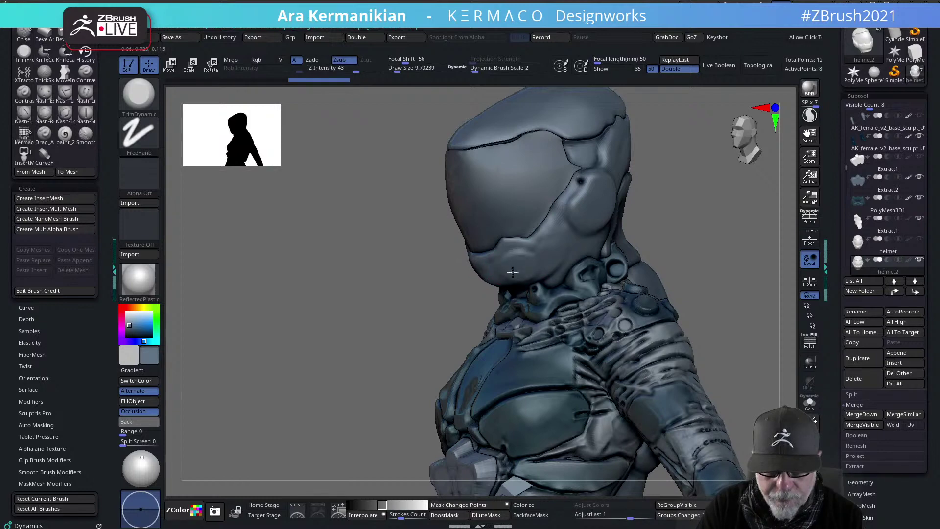
Try to reshape the helmet's chin and cheeks at draw sizes of about 9.7 and 4.6, and undo these strokes
{"action": "left_click_drag", "start_coordinate": [685, 247], "coordinate": [699, 247], "text": "shift"}
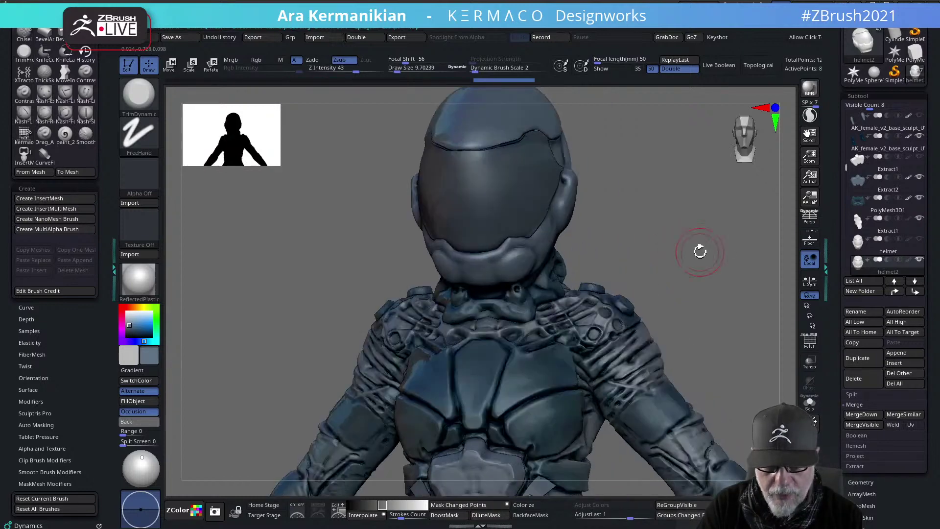
{"action": "left_click_drag", "start_coordinate": [517, 262], "coordinate": [513, 295], "text": "shift"}
{"action": "left_click_drag", "start_coordinate": [729, 249], "coordinate": [596, 239], "text": "alt"}
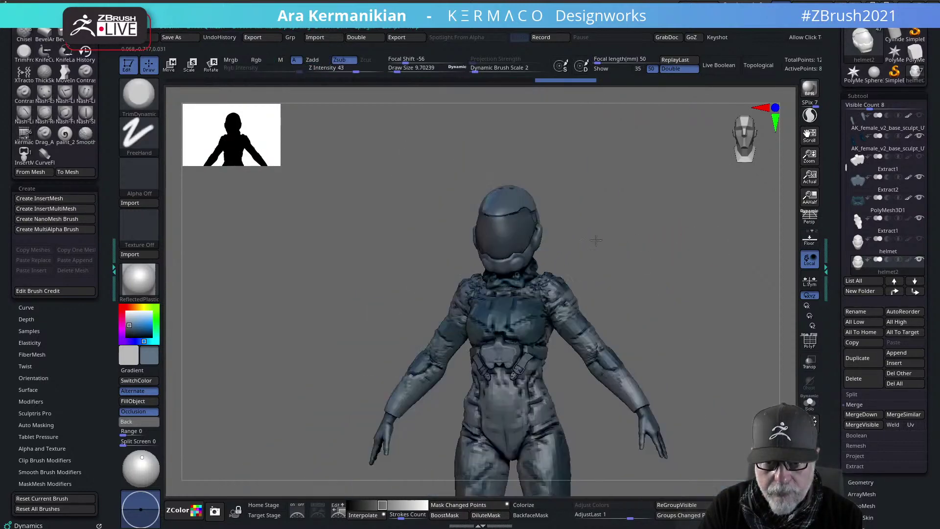
{"action": "mouse_move", "coordinate": [669, 251]}
{"action": "left_mouse_down", "text": "shift"}
{"action": "mouse_move", "coordinate": [640, 258]}
{"action": "mouse_move", "coordinate": [619, 244]}
{"action": "mouse_move", "coordinate": [658, 257]}
{"action": "mouse_move", "coordinate": [617, 236]}
{"action": "left_mouse_up", "text": "shift"}
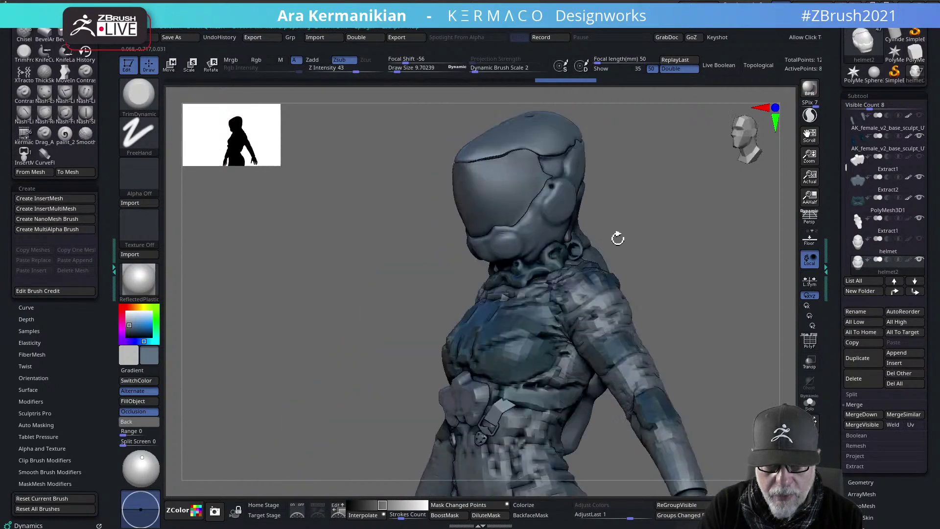
{"action": "key", "text": "s"}
{"action": "left_click_drag", "start_coordinate": [506, 249], "coordinate": [500, 248]}
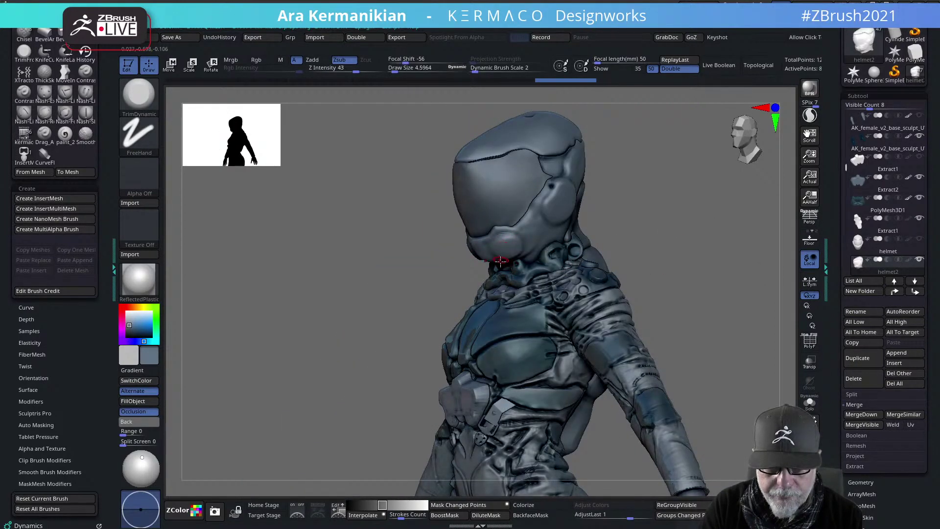
{"action": "mouse_move", "coordinate": [674, 224]}
{"action": "left_mouse_down"}
{"action": "mouse_move", "coordinate": [674, 201]}
{"action": "mouse_move", "coordinate": [688, 274]}
{"action": "left_mouse_up"}
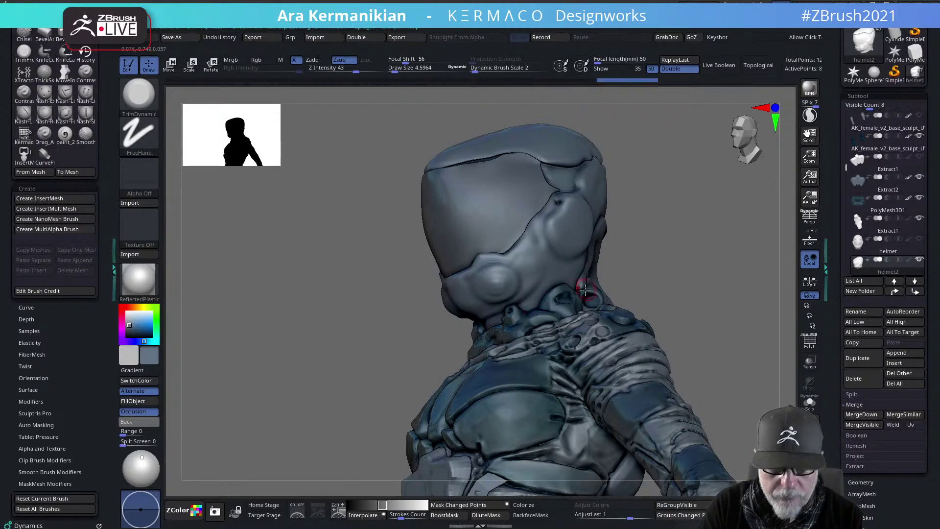
{"action": "key", "text": "ctrl"}
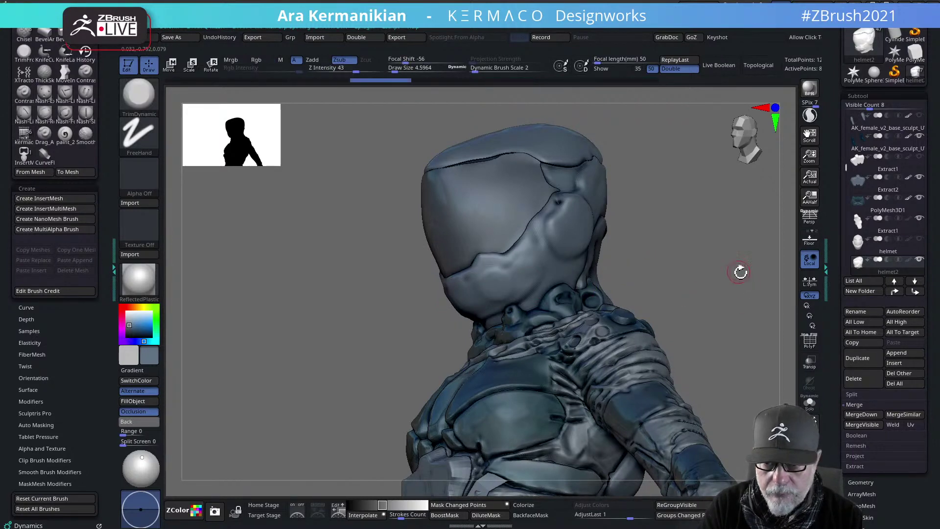
Examine the helmet2 subtool on its own in Solo mode and against the full figure, and compare it with the helmet subtool
{"action": "left_click_drag", "start_coordinate": [739, 268], "coordinate": [764, 314]}
{"action": "left_click", "coordinate": [809, 401]}
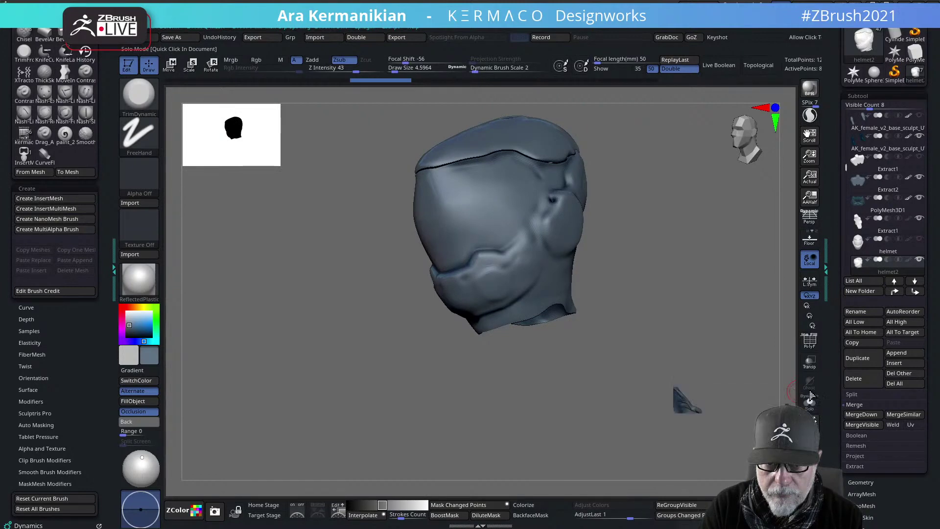
{"action": "left_click", "coordinate": [809, 401]}
{"action": "left_click", "coordinate": [885, 259]}
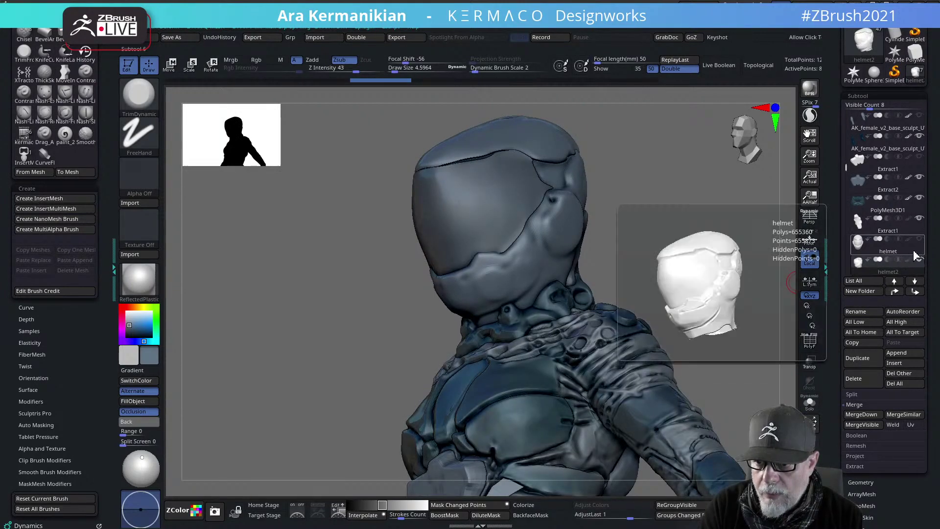
Compare the helmet and helmet2 subtools on the figure from the front by showing and activating each one
{"action": "left_click_drag", "start_coordinate": [696, 252], "coordinate": [740, 259], "text": "shift"}
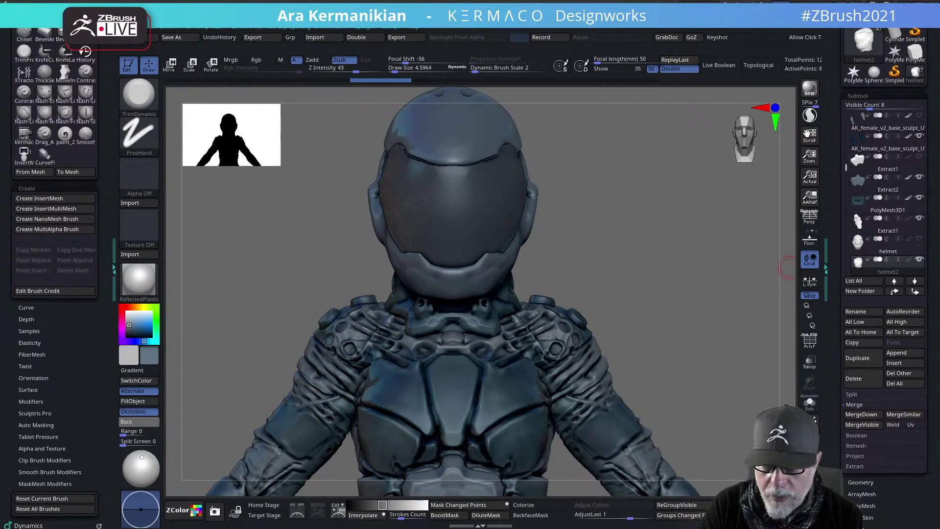
{"action": "left_click", "coordinate": [919, 240]}
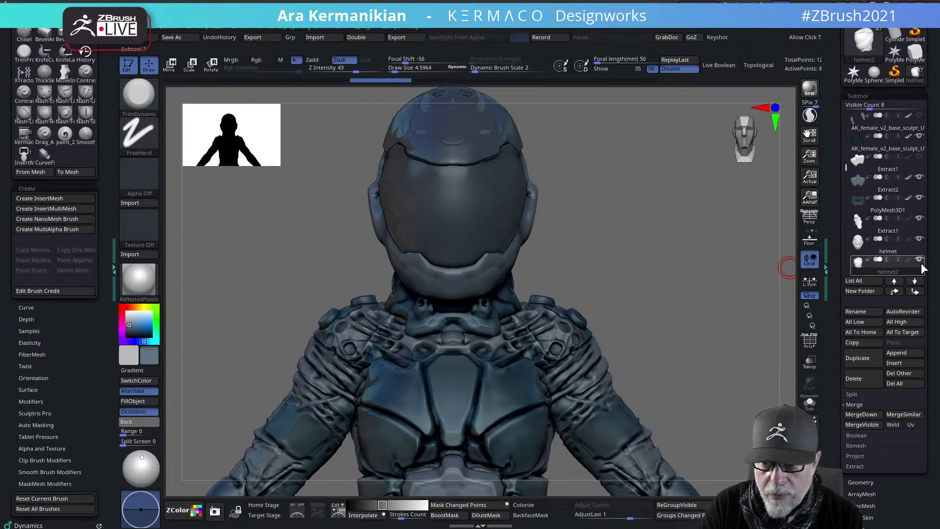
{"action": "left_click", "coordinate": [906, 254]}
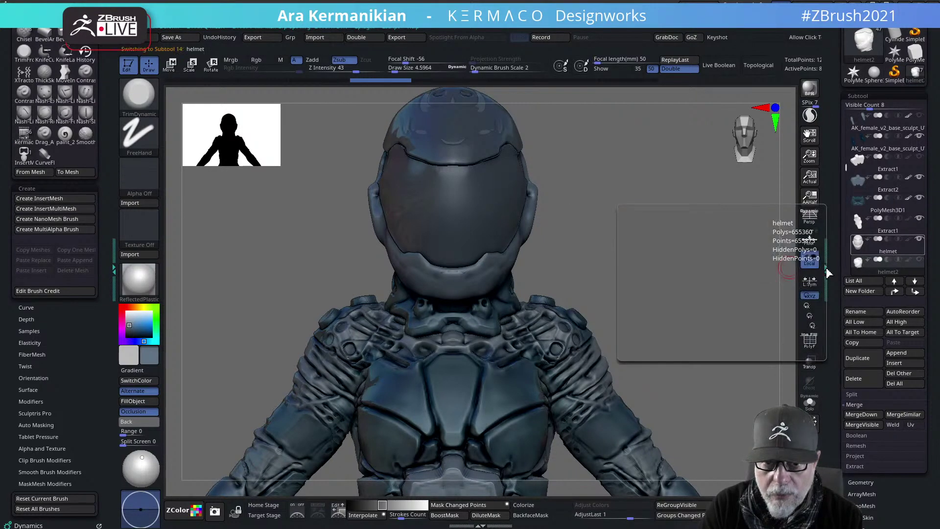
{"action": "left_click_drag", "start_coordinate": [663, 284], "coordinate": [621, 262]}
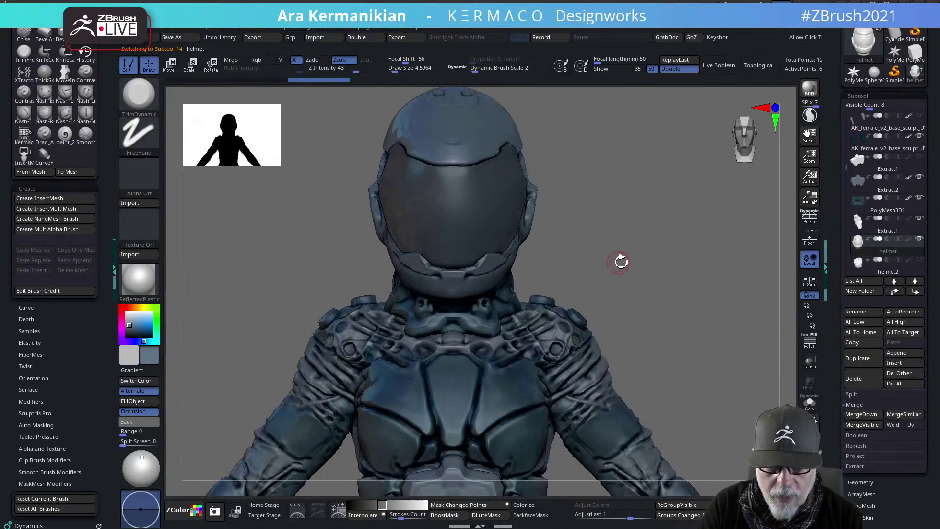
Move the helmet2 subtool into the separated folder and make the helmet subtool active
{"action": "left_click", "coordinate": [887, 271]}
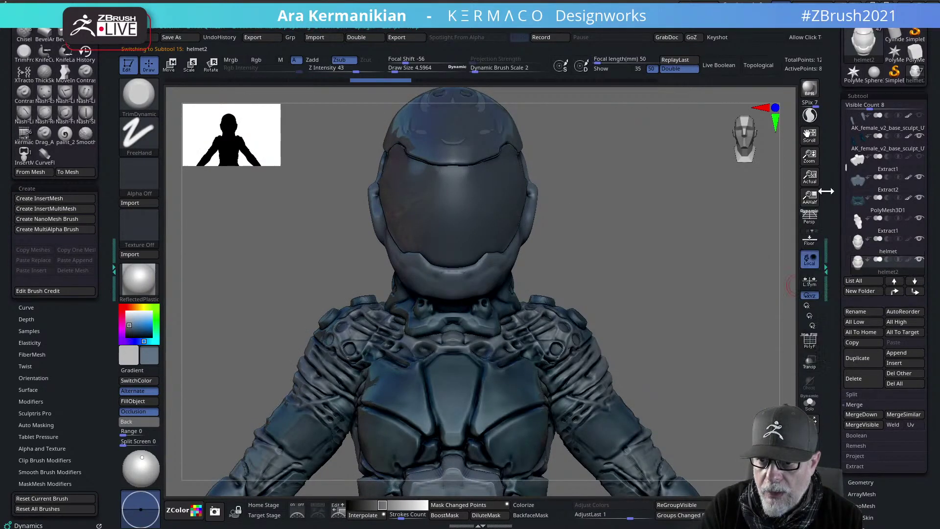
{"action": "left_click_drag", "start_coordinate": [845, 166], "coordinate": [835, 201]}
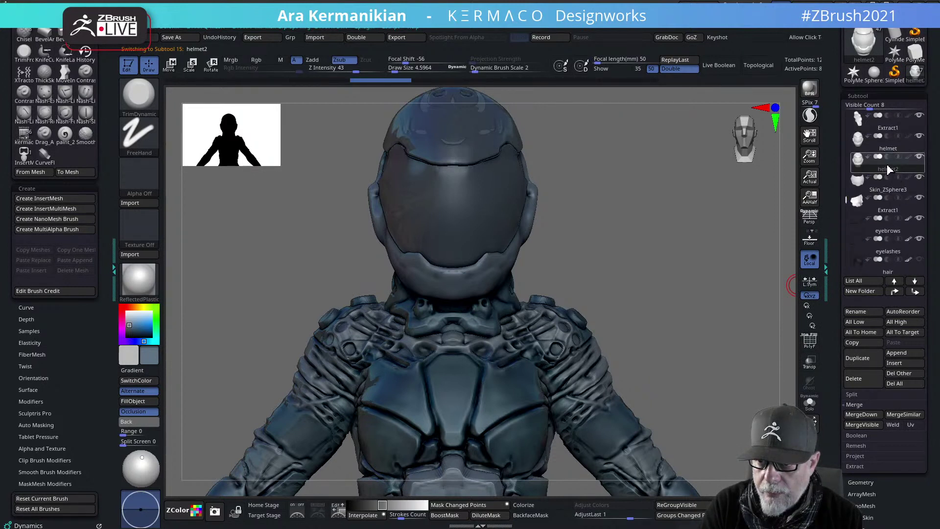
{"action": "scroll", "coordinate": [887, 169], "scroll_direction": "up", "scroll_amount": 5}
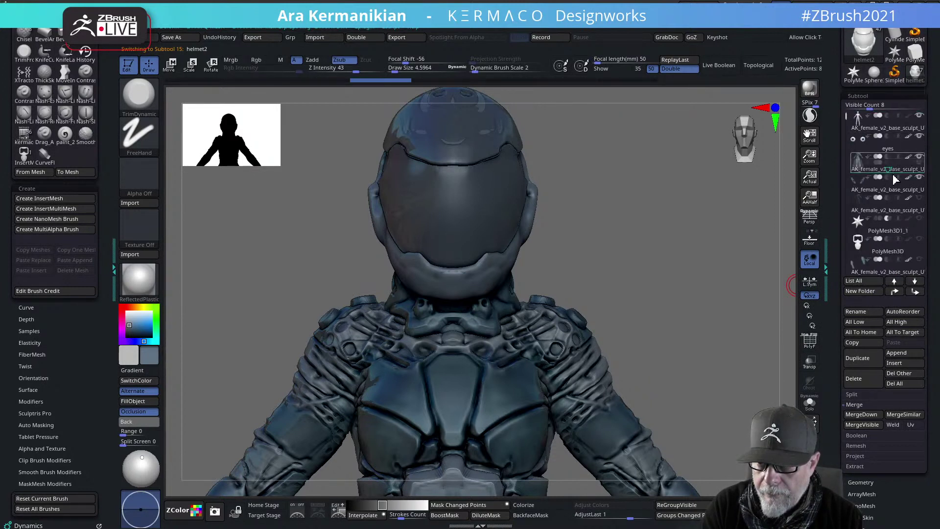
{"action": "scroll", "coordinate": [894, 180], "scroll_direction": "down", "scroll_amount": 8}
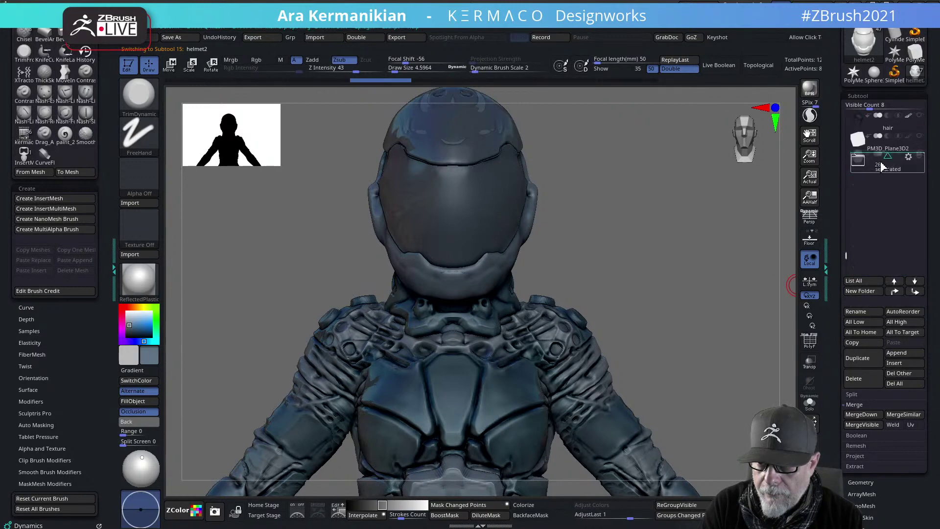
{"action": "left_click_drag", "start_coordinate": [881, 163], "coordinate": [879, 168]}
{"action": "left_click_drag", "start_coordinate": [644, 267], "coordinate": [575, 264]}
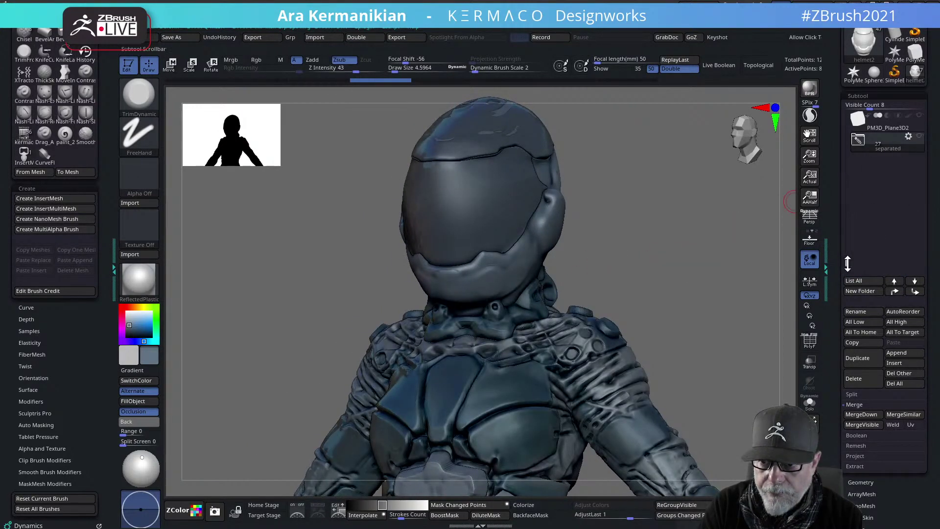
{"action": "left_click_drag", "start_coordinate": [845, 254], "coordinate": [842, 178]}
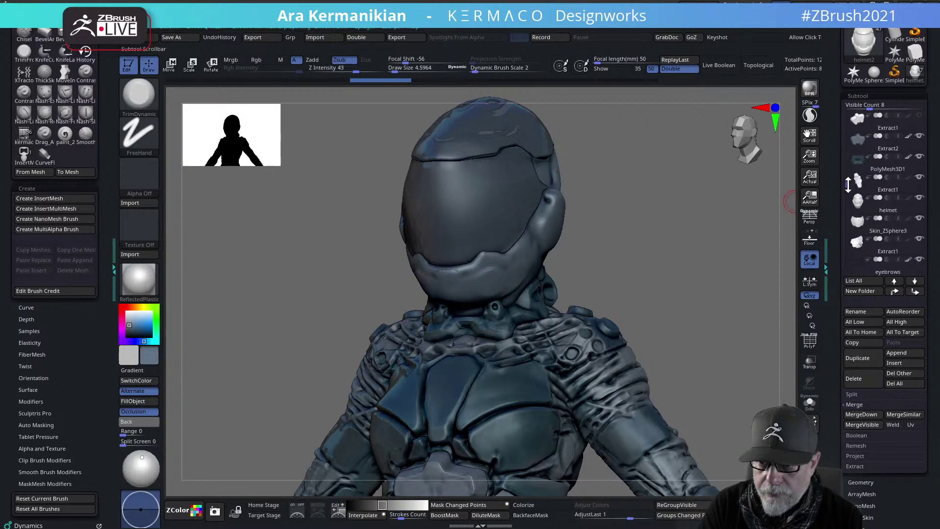
{"action": "left_click", "coordinate": [896, 215]}
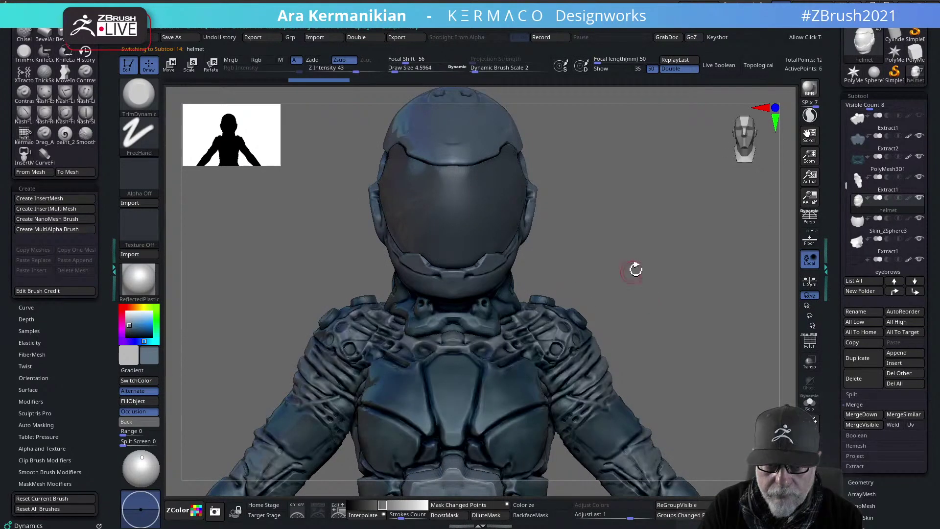
Examine the helmet's round ear disc from the side, both on the figure and on its own in Solo mode
{"action": "left_click_drag", "start_coordinate": [645, 270], "coordinate": [614, 285], "text": "alt"}
{"action": "left_click_drag", "start_coordinate": [674, 275], "coordinate": [595, 284]}
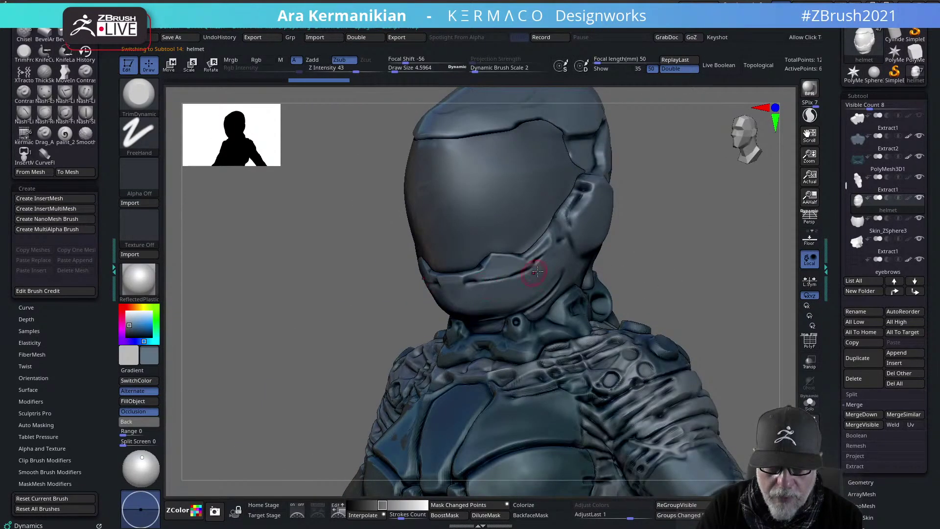
{"action": "mouse_move", "coordinate": [740, 223]}
{"action": "left_mouse_down"}
{"action": "mouse_move", "coordinate": [649, 230]}
{"action": "mouse_move", "coordinate": [610, 219]}
{"action": "left_mouse_up"}
{"action": "key", "text": "s"}
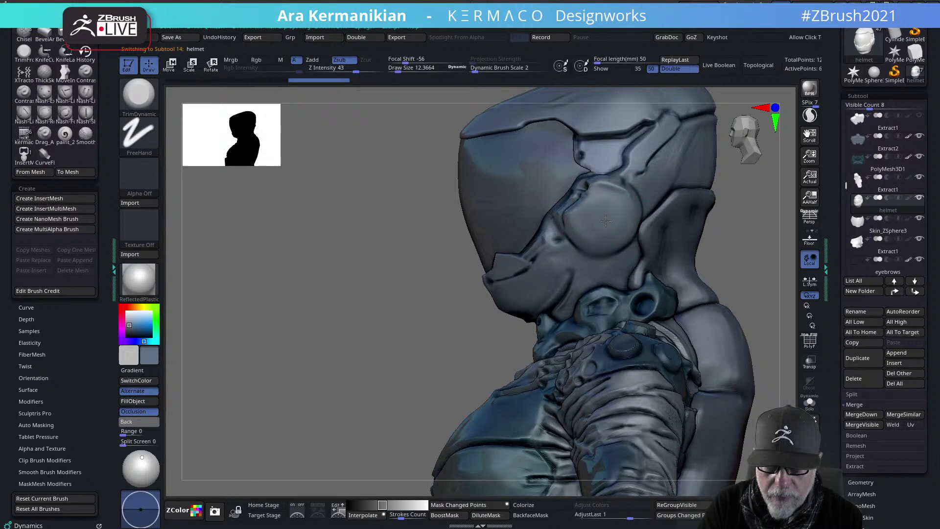
{"action": "left_click", "coordinate": [811, 365]}
{"action": "left_click", "coordinate": [809, 363]}
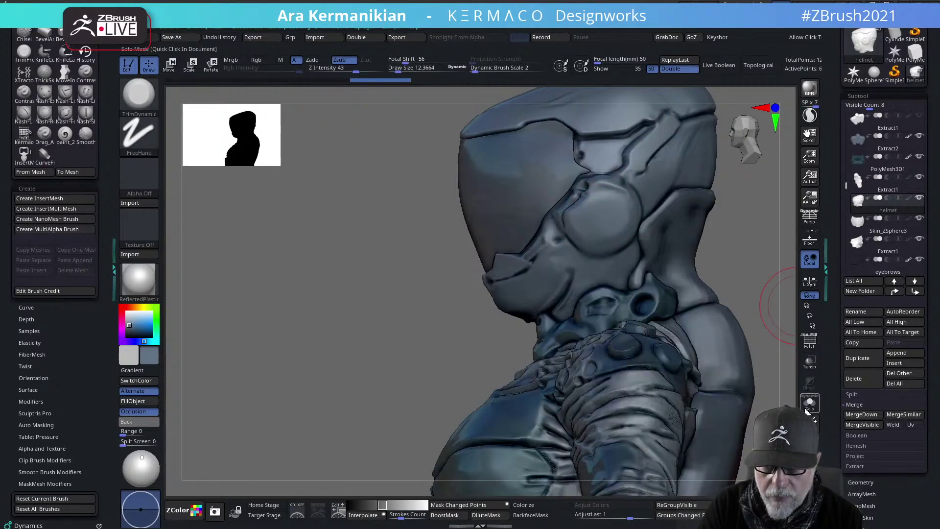
{"action": "left_click", "coordinate": [809, 402]}
{"action": "left_click_drag", "start_coordinate": [707, 329], "coordinate": [754, 313]}
{"action": "left_click", "coordinate": [807, 402]}
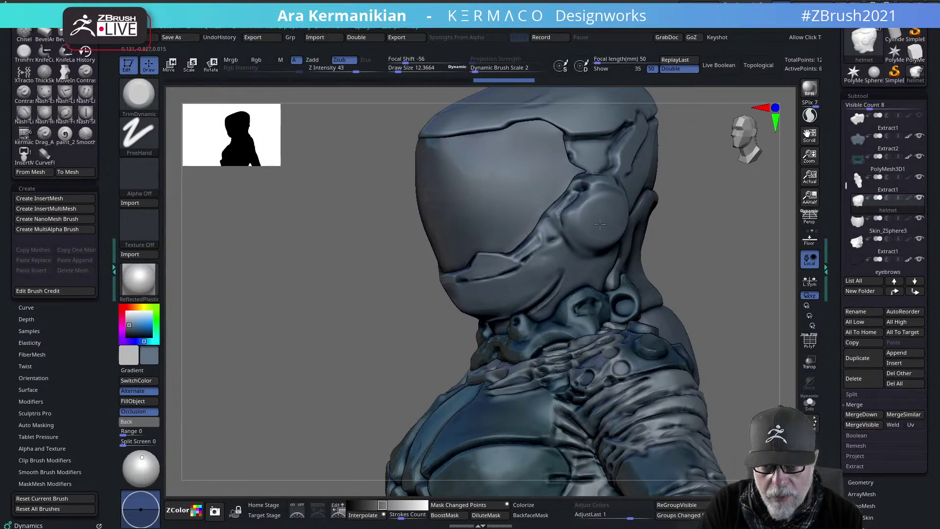
Try to trim the helmet's ear disc with the TrimHole brush at a draw size of about 12.4, and undo the strokes
{"action": "key", "text": "ctrl+q"}
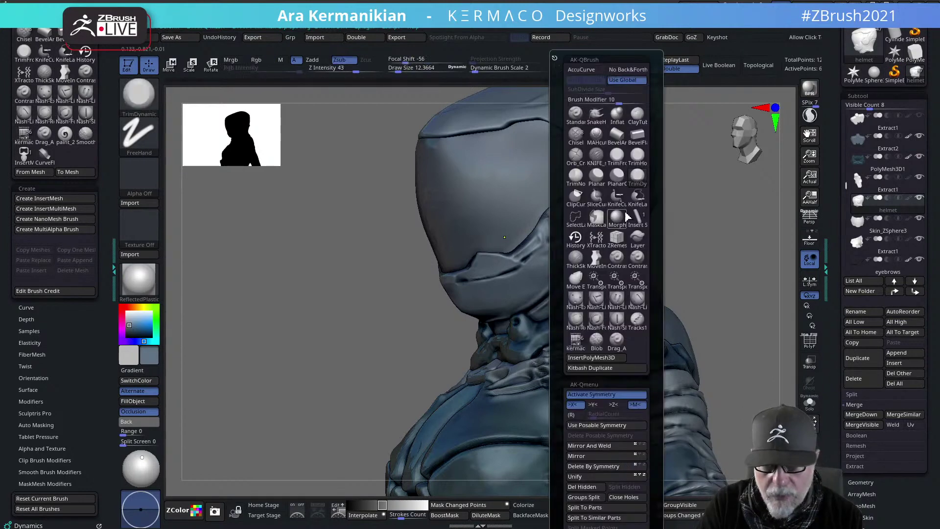
{"action": "left_click", "coordinate": [637, 156]}
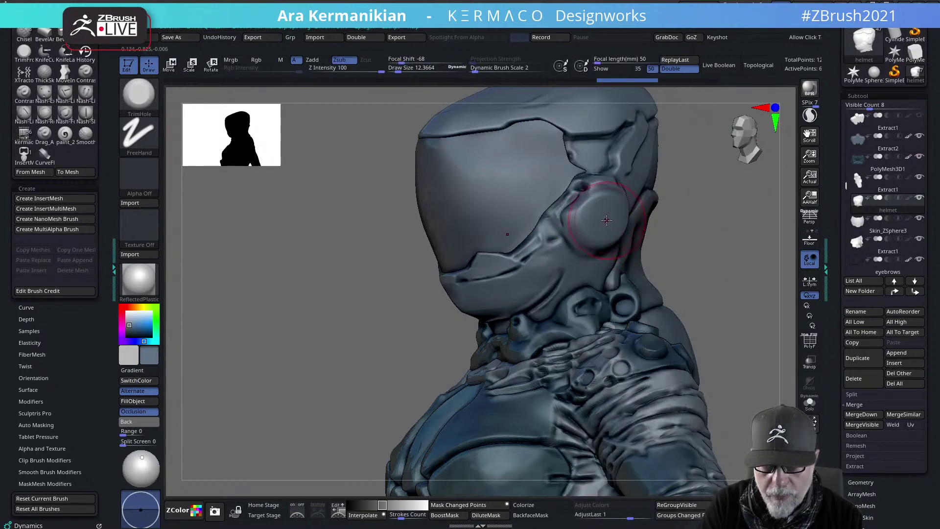
{"action": "key", "text": "ctrl"}
{"action": "key", "text": "ctrl+z"}
{"action": "key", "text": "ctrl+z"}
{"action": "key", "text": "ctrl+z"}
{"action": "key", "text": "ctrl+z"}
{"action": "key", "text": "ctrl+z"}
{"action": "key", "text": "ctrl+z"}
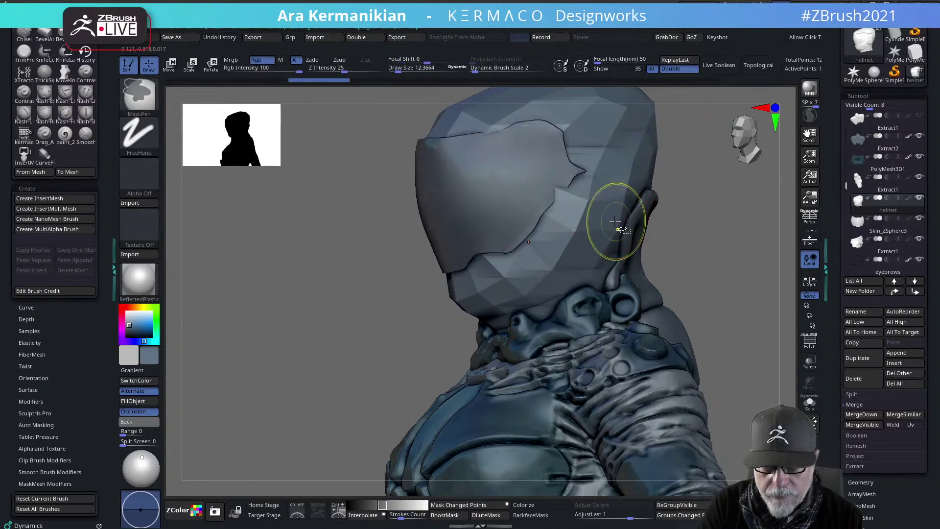
{"action": "key", "text": "ctrl+shift+z"}
{"action": "key", "text": "ctrl+shift+z"}
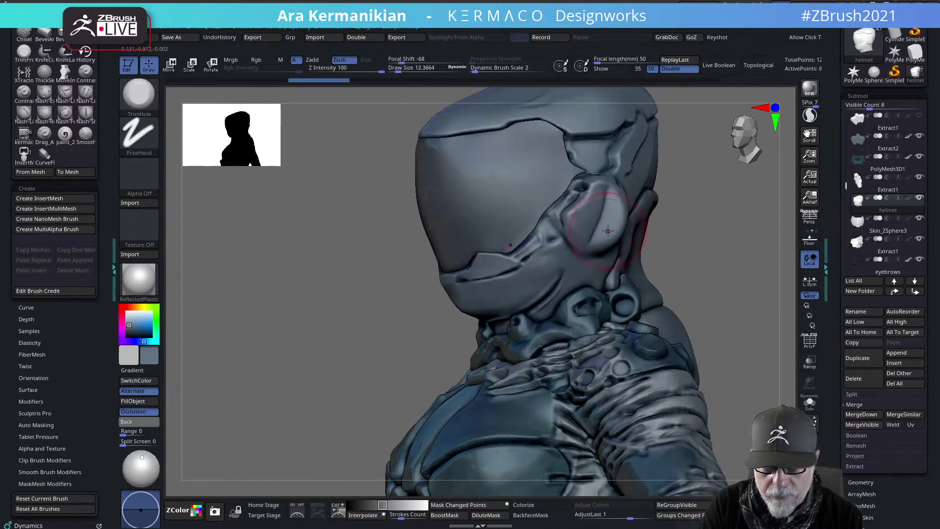
{"action": "key", "text": "ctrl+z"}
{"action": "mouse_move", "coordinate": [703, 223]}
{"action": "left_mouse_down"}
{"action": "mouse_move", "coordinate": [602, 219]}
{"action": "mouse_move", "coordinate": [621, 218]}
{"action": "left_mouse_up"}
{"action": "key", "text": "shift"}
{"action": "mouse_move", "coordinate": [423, 283]}
{"action": "left_mouse_down"}
{"action": "mouse_move", "coordinate": [713, 260]}
{"action": "mouse_move", "coordinate": [730, 276]}
{"action": "mouse_move", "coordinate": [675, 271]}
{"action": "mouse_move", "coordinate": [668, 230]}
{"action": "mouse_move", "coordinate": [738, 220]}
{"action": "mouse_move", "coordinate": [609, 194]}
{"action": "mouse_move", "coordinate": [597, 208]}
{"action": "mouse_move", "coordinate": [594, 195]}
{"action": "mouse_move", "coordinate": [610, 180]}
{"action": "left_mouse_up"}
{"action": "key", "text": "ctrl+z"}
Adjust the outline of the helmet's ear discs from the front with the Move brush at a draw size of about 17
{"action": "key", "text": "b"}
{"action": "key", "text": "m"}
{"action": "key", "text": "v"}
{"action": "key", "text": "s"}
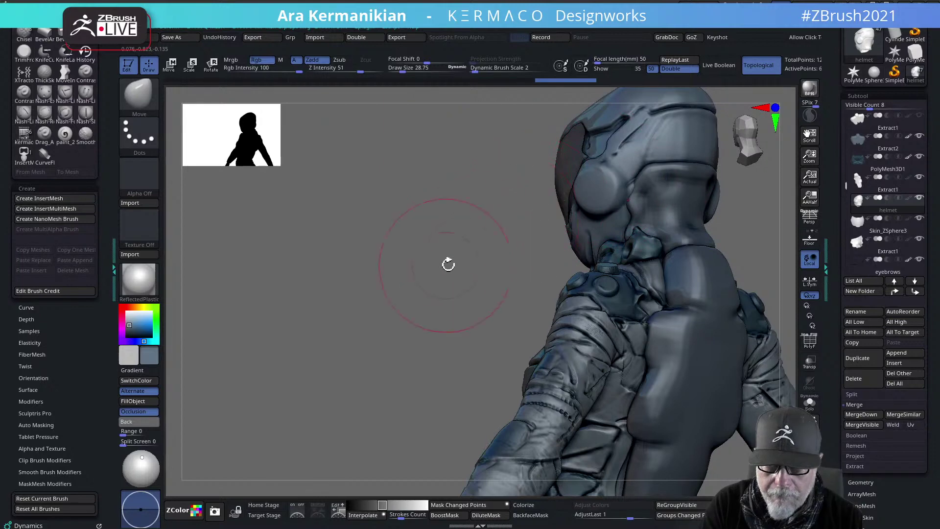
{"action": "left_click_drag", "start_coordinate": [447, 263], "coordinate": [680, 253]}
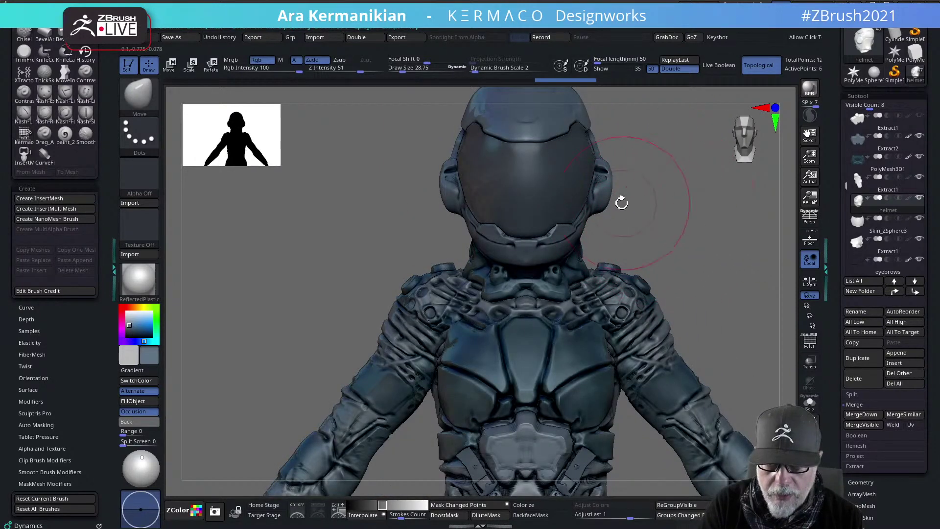
{"action": "key", "text": "s"}
{"action": "left_click_drag", "start_coordinate": [609, 210], "coordinate": [606, 211]}
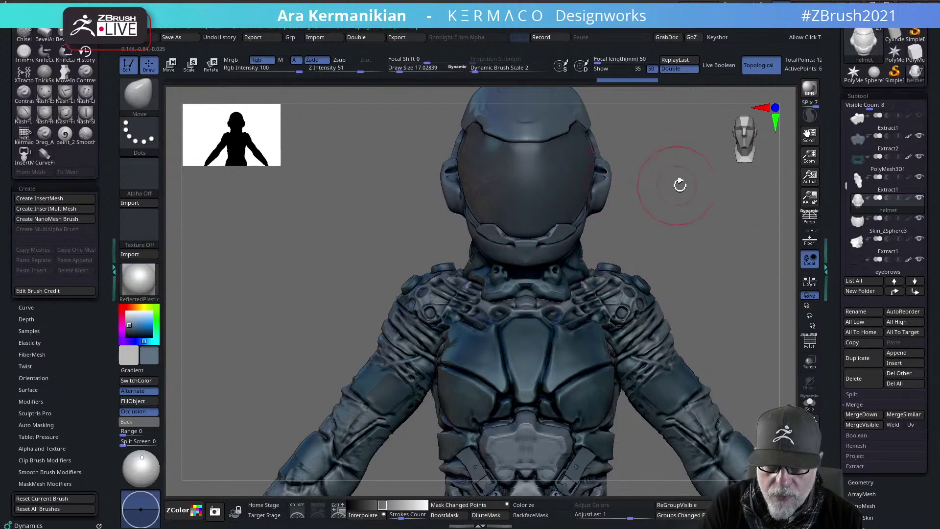
Flatten the outer face of the helmet's ear discs with the hPolish brush at a draw size of about 17
{"action": "left_click_drag", "start_coordinate": [680, 185], "coordinate": [607, 190]}
{"action": "right_click", "coordinate": [635, 189]}
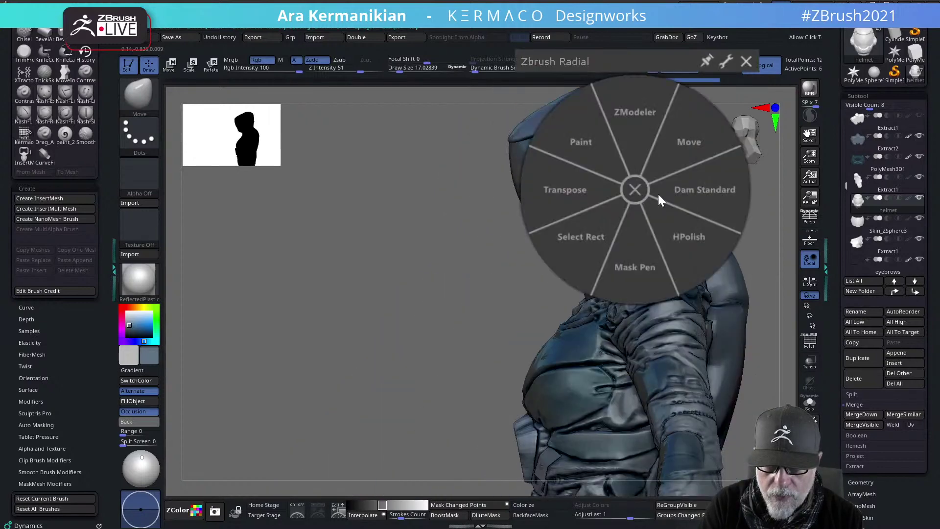
{"action": "left_click", "coordinate": [689, 240]}
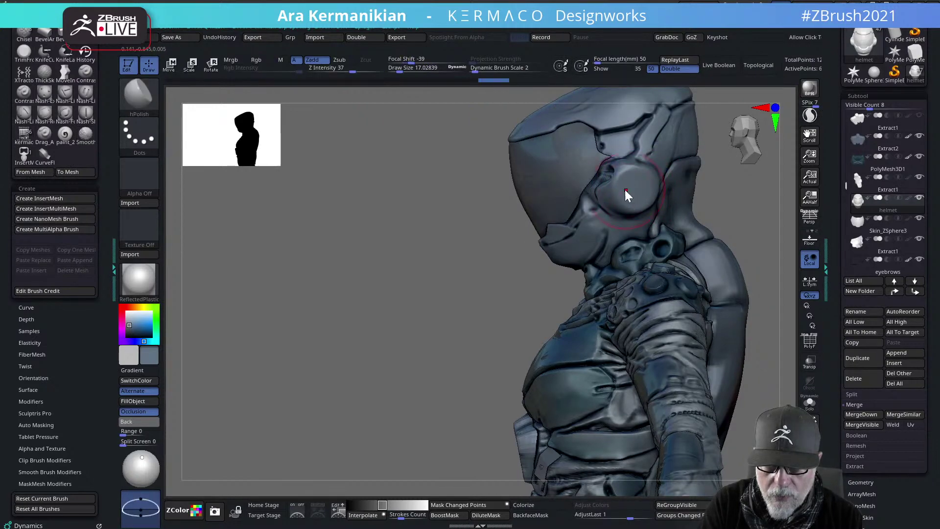
{"action": "right_click_drag", "start_coordinate": [749, 211], "coordinate": [614, 192]}
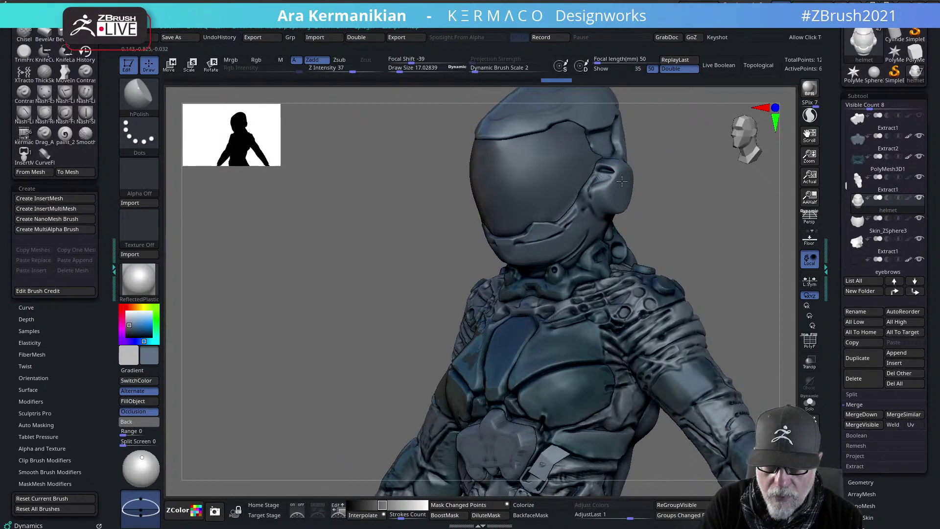
{"action": "right_click_drag", "start_coordinate": [718, 207], "coordinate": [629, 179]}
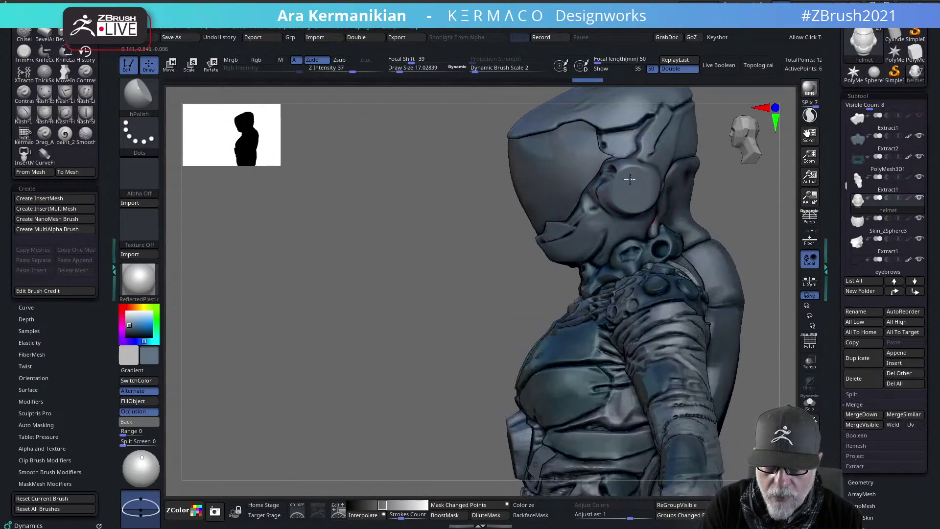
{"action": "right_click_drag", "start_coordinate": [471, 291], "coordinate": [600, 304], "text": "ctrl"}
{"action": "right_click_drag", "start_coordinate": [665, 291], "coordinate": [668, 205], "text": "alt"}
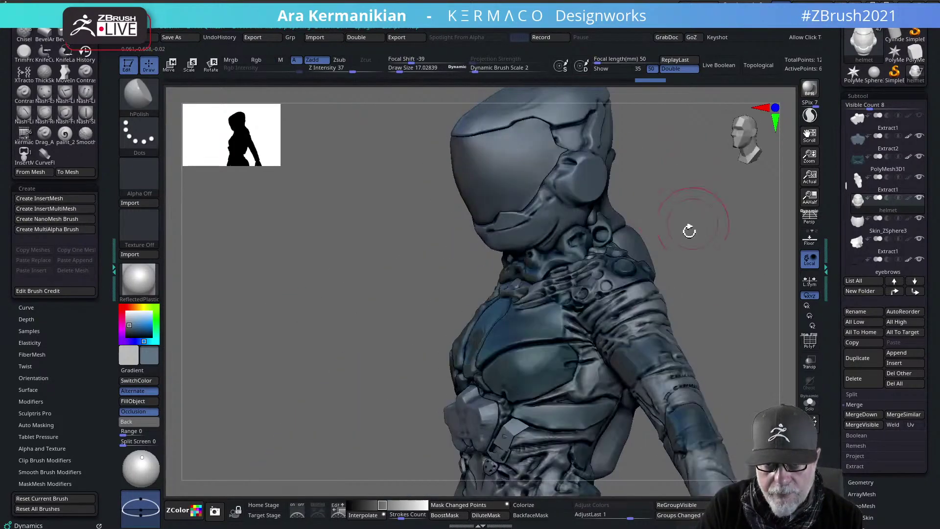
{"action": "mouse_move", "coordinate": [681, 263]}
{"action": "right_mouse_down"}
{"action": "mouse_move", "coordinate": [704, 243]}
{"action": "mouse_move", "coordinate": [523, 260]}
{"action": "right_mouse_up"}
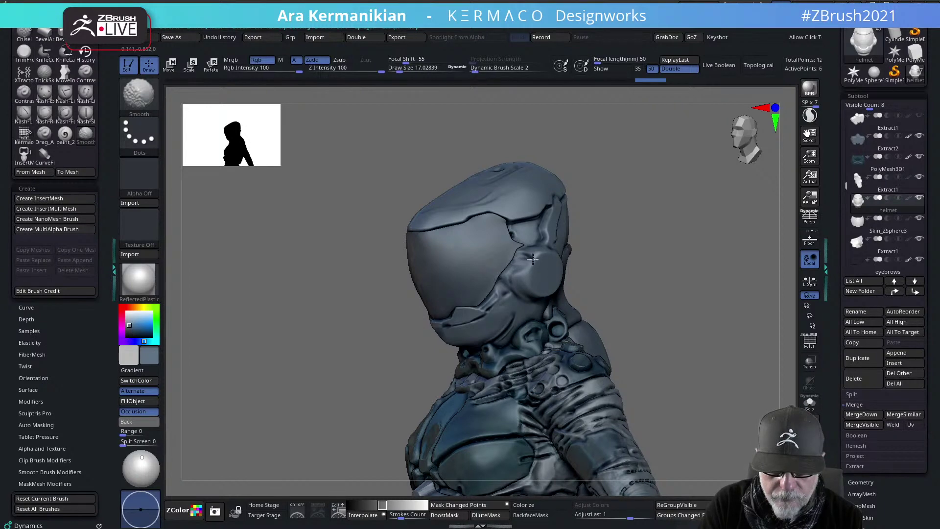
Carve and smooth the front edge of the helmet's ear discs with the DamStandard brush at a draw size of about 17
{"action": "right_click", "coordinate": [511, 278]}
{"action": "left_click", "coordinate": [596, 280]}
{"action": "right_click_drag", "start_coordinate": [677, 227], "coordinate": [664, 308], "text": "alt"}
{"action": "left_click_drag", "start_coordinate": [509, 270], "coordinate": [513, 300], "text": "shift"}
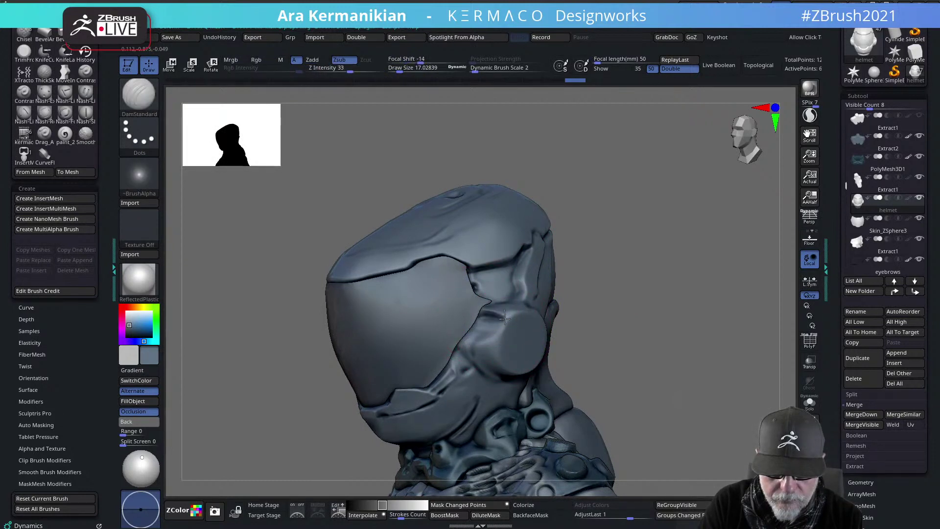
{"action": "mouse_move", "coordinate": [505, 318]}
{"action": "left_mouse_down"}
{"action": "mouse_move", "coordinate": [488, 325]}
{"action": "mouse_move", "coordinate": [499, 329]}
{"action": "mouse_move", "coordinate": [485, 344]}
{"action": "left_mouse_up"}
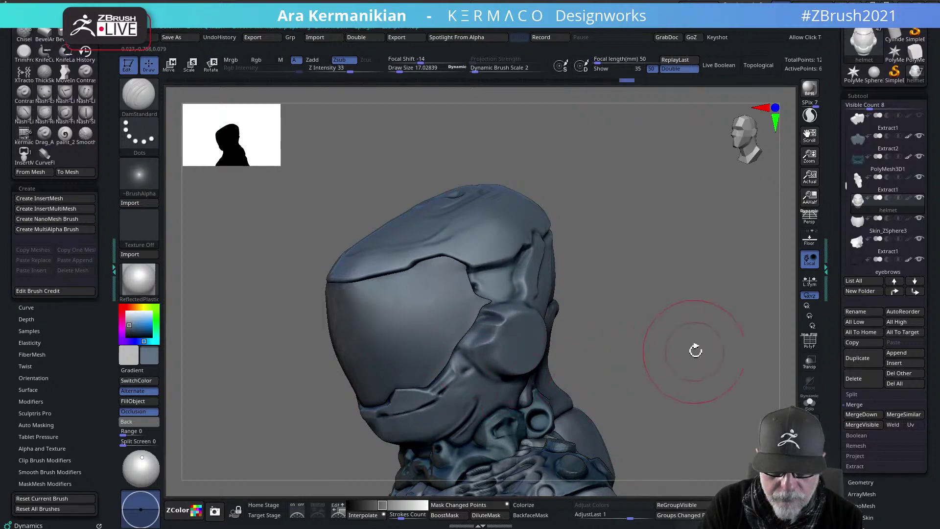
{"action": "left_click_drag", "start_coordinate": [692, 348], "coordinate": [514, 343], "text": "alt"}
{"action": "key", "text": "shift"}
{"action": "mouse_move", "coordinate": [651, 354]}
{"action": "left_mouse_down", "text": "alt"}
{"action": "mouse_move", "coordinate": [537, 346]}
{"action": "mouse_move", "coordinate": [612, 339]}
{"action": "mouse_move", "coordinate": [679, 396]}
{"action": "mouse_move", "coordinate": [571, 279]}
{"action": "left_mouse_up", "text": "alt"}
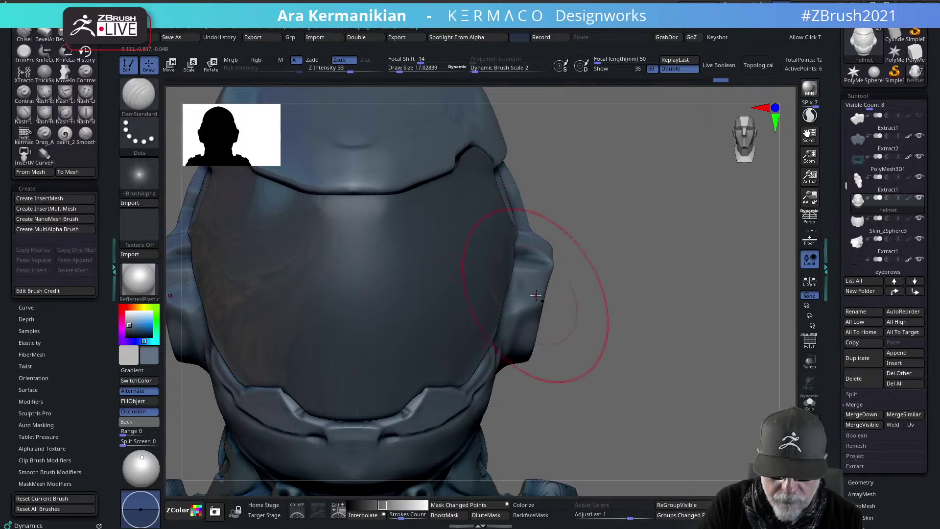
{"action": "key", "text": "shift"}
{"action": "mouse_move", "coordinate": [597, 362]}
{"action": "left_mouse_down", "text": "alt"}
{"action": "mouse_move", "coordinate": [585, 357]}
{"action": "mouse_move", "coordinate": [613, 294]}
{"action": "mouse_move", "coordinate": [618, 338]}
{"action": "left_mouse_up", "text": "alt"}
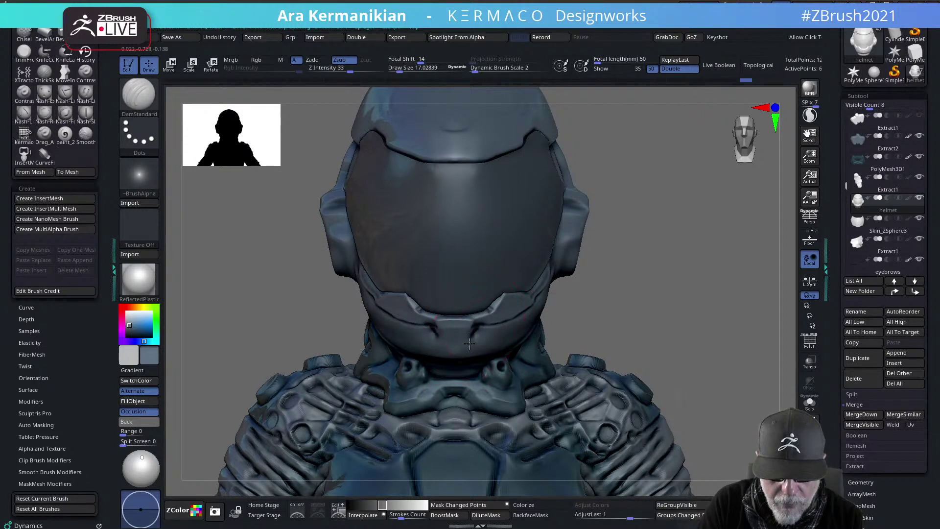
Carve grooves along the sides of the helmet's central chin plate with the DamStandard brush at a draw size of 5.44
{"action": "key", "text": "["}
{"action": "key", "text": "["}
{"action": "key", "text": "["}
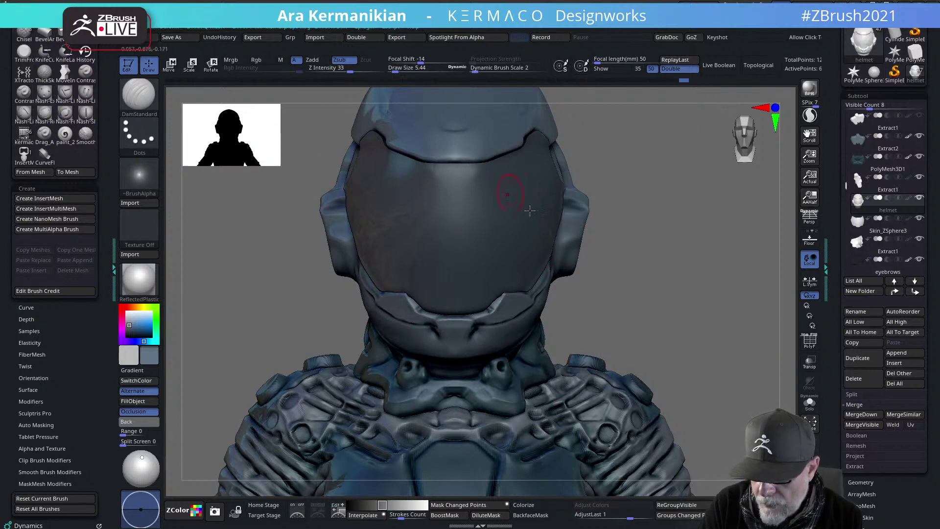
{"action": "left_click_drag", "start_coordinate": [622, 302], "coordinate": [424, 350]}
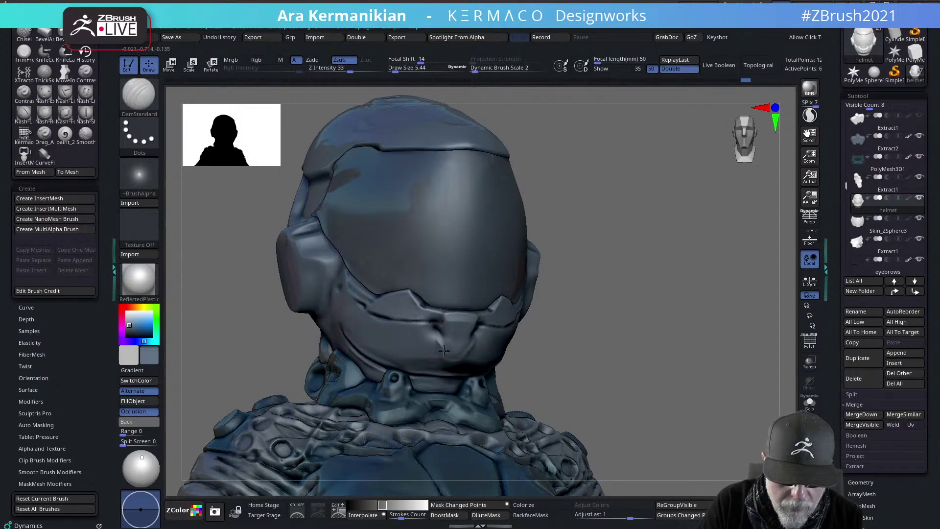
{"action": "left_click_drag", "start_coordinate": [438, 343], "coordinate": [432, 333]}
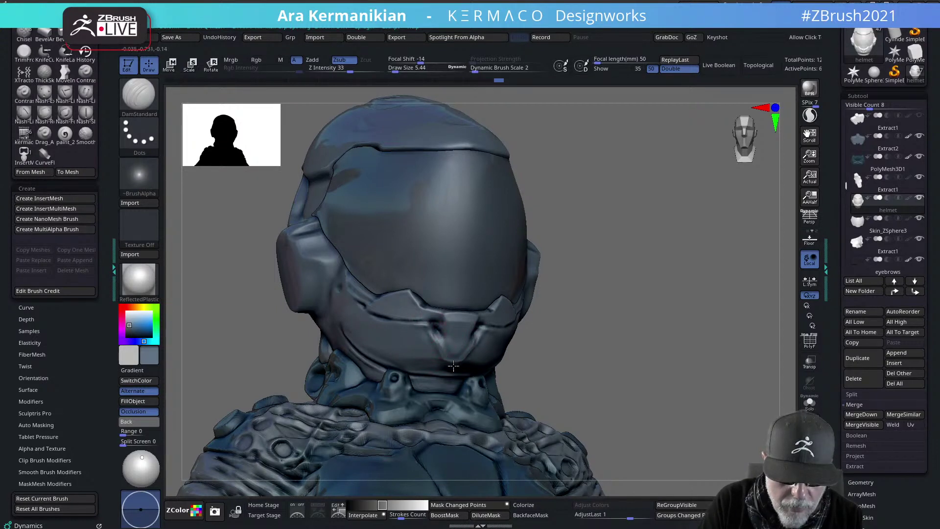
Carve short grooves into the helmet's jaw guard beside the central chin plate with the DamStandard brush at a draw size of 5.44
{"action": "key", "text": "shift"}
{"action": "right_click_drag", "start_coordinate": [452, 361], "coordinate": [480, 332]}
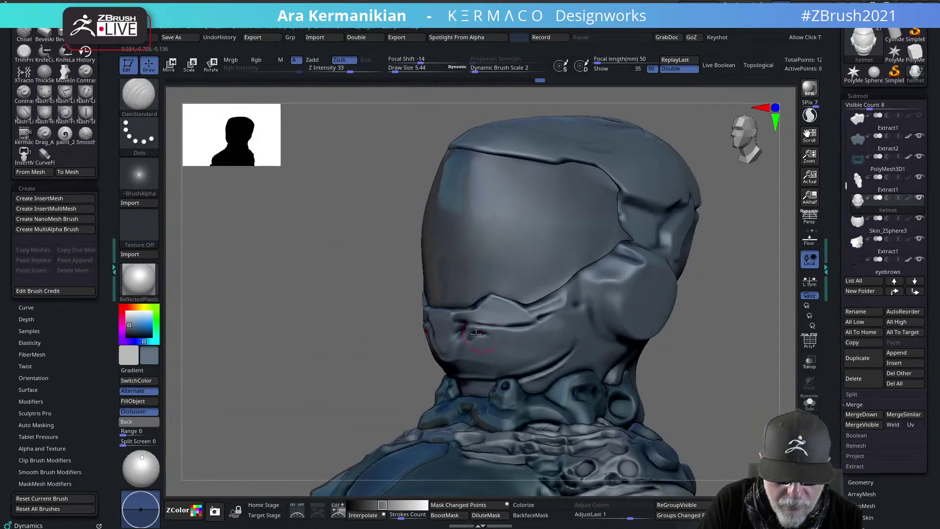
{"action": "key", "text": "shift"}
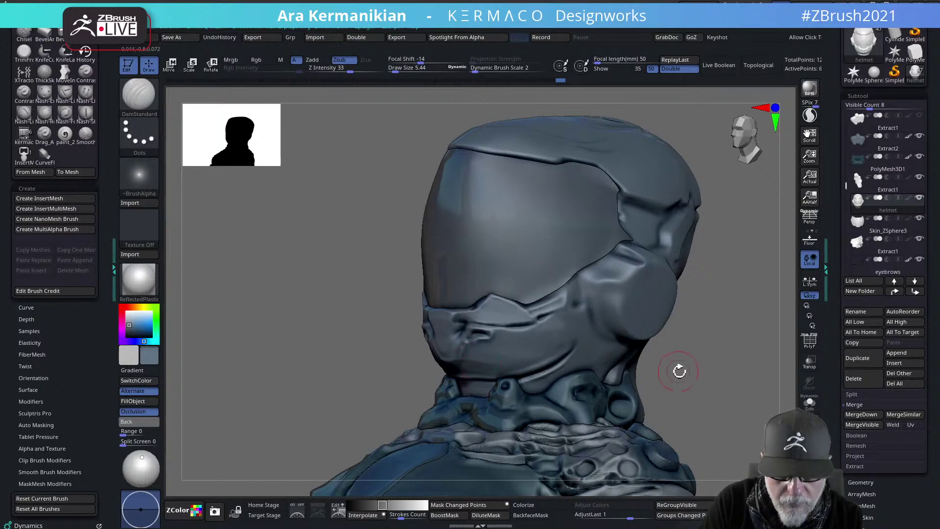
{"action": "left_click_drag", "start_coordinate": [679, 370], "coordinate": [638, 316], "text": "alt"}
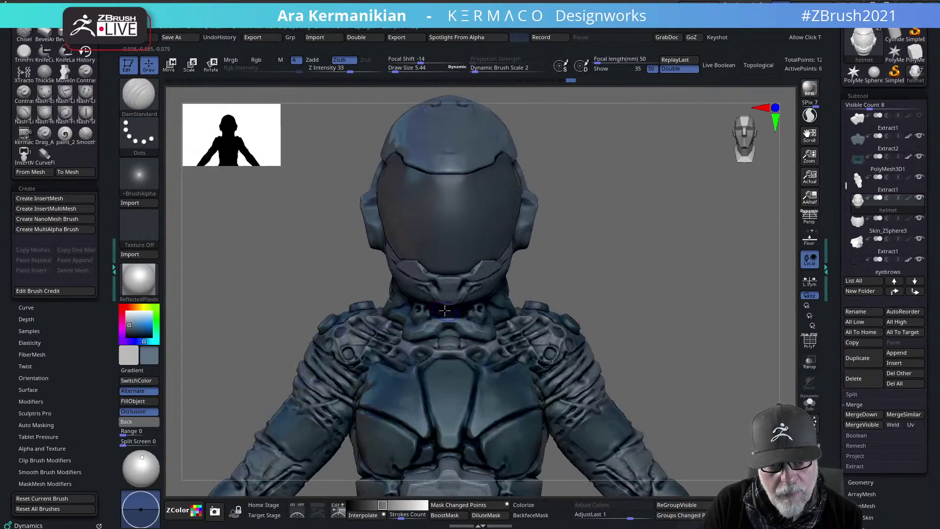
{"action": "key", "text": "shift"}
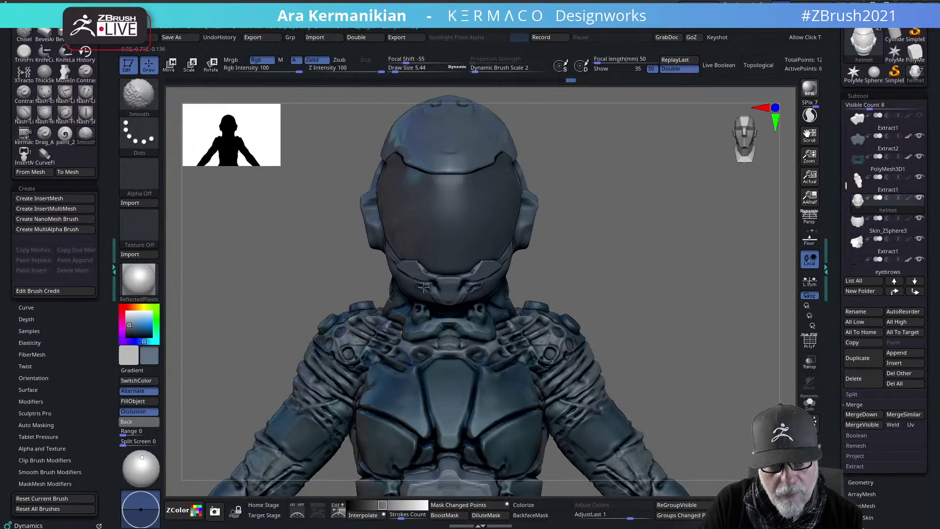
{"action": "mouse_move", "coordinate": [608, 313]}
{"action": "left_mouse_down", "text": "alt"}
{"action": "mouse_move", "coordinate": [609, 258]}
{"action": "mouse_move", "coordinate": [678, 218]}
{"action": "mouse_move", "coordinate": [676, 238]}
{"action": "mouse_move", "coordinate": [649, 214]}
{"action": "mouse_move", "coordinate": [663, 212]}
{"action": "mouse_move", "coordinate": [631, 222]}
{"action": "mouse_move", "coordinate": [686, 233]}
{"action": "mouse_move", "coordinate": [628, 216]}
{"action": "left_mouse_up", "text": "alt"}
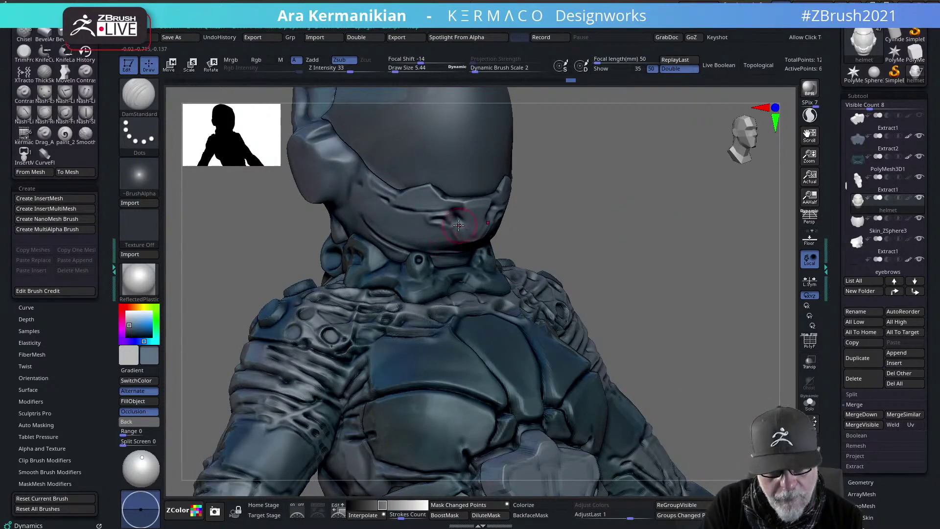
{"action": "left_click_drag", "start_coordinate": [466, 233], "coordinate": [479, 240]}
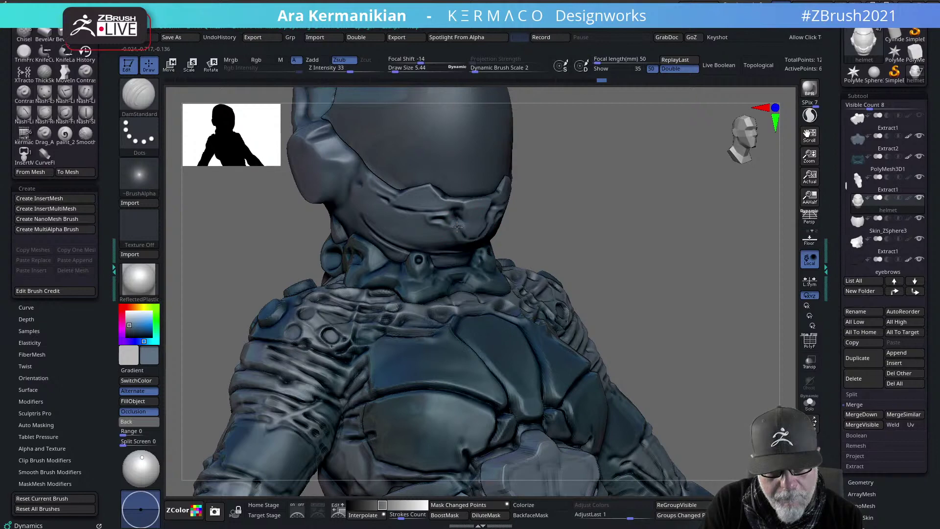
Carve and smooth a small recess at the front edge of the helmet's ear discs with the DamStandard brush at draw size 5.44
{"action": "left_click_drag", "start_coordinate": [632, 264], "coordinate": [466, 214], "text": "alt"}
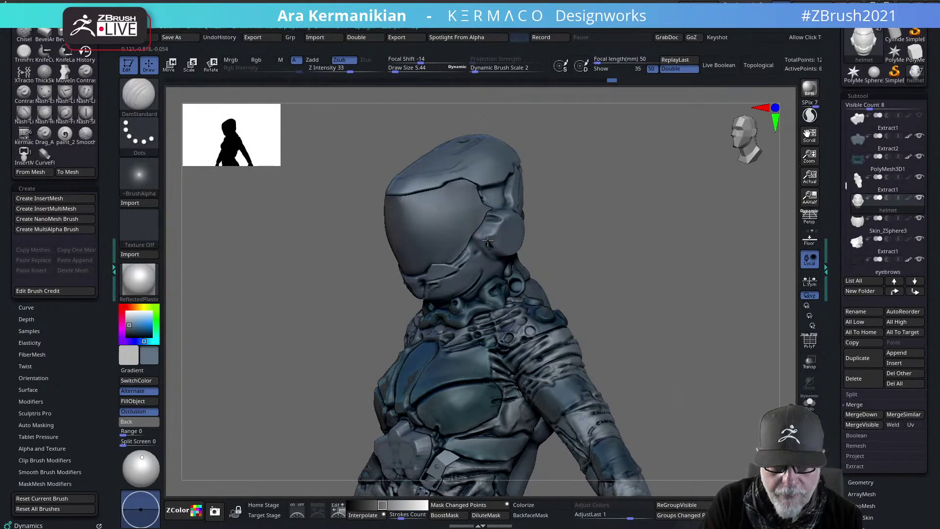
{"action": "key", "text": "shift"}
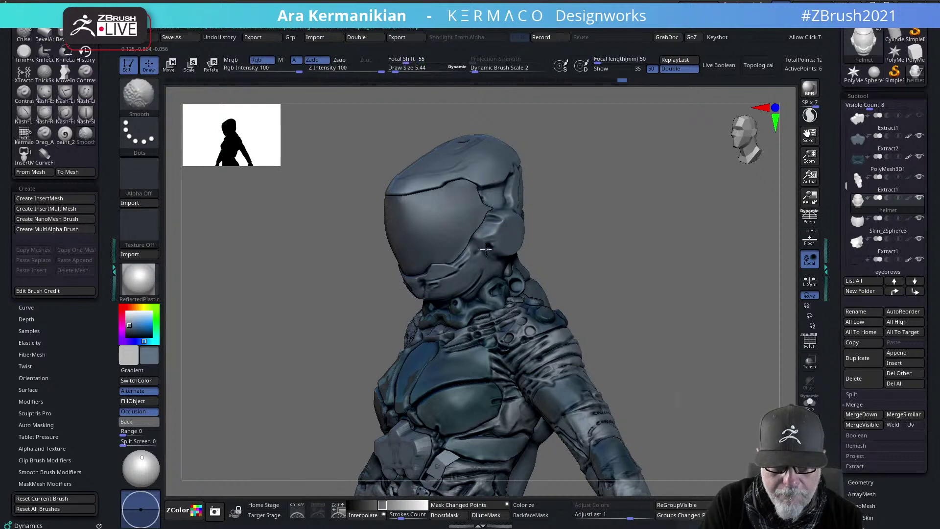
{"action": "left_click_drag", "start_coordinate": [489, 248], "coordinate": [489, 249]}
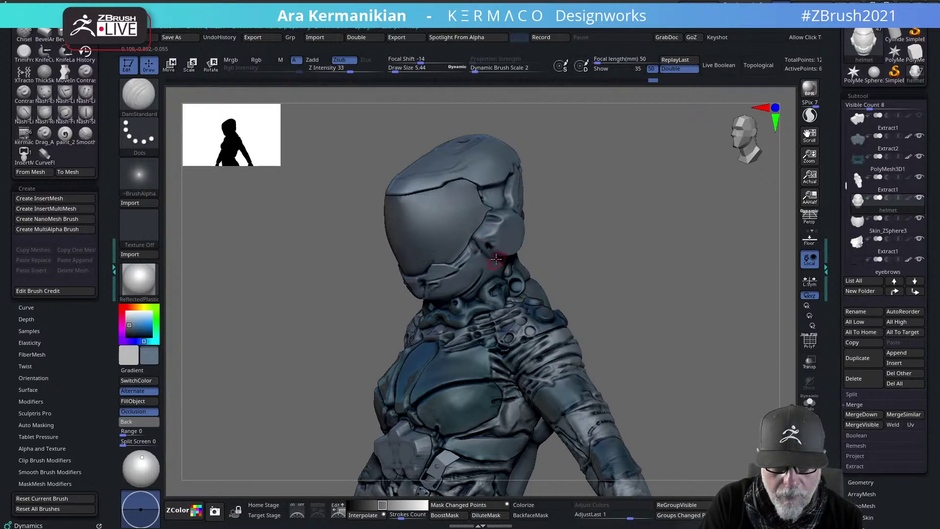
{"action": "key", "text": "shift"}
Deepen the grooves around the raised strip above the helmet's ear disc with DamStandard and flatten the strip with hPolish at draw size 5.44
{"action": "left_click_drag", "start_coordinate": [562, 268], "coordinate": [701, 363], "text": "alt"}
{"action": "left_click_drag", "start_coordinate": [636, 183], "coordinate": [668, 154], "text": "alt"}
{"action": "mouse_move", "coordinate": [392, 210]}
{"action": "left_mouse_down"}
{"action": "mouse_move", "coordinate": [409, 221]}
{"action": "mouse_move", "coordinate": [405, 210]}
{"action": "left_mouse_up"}
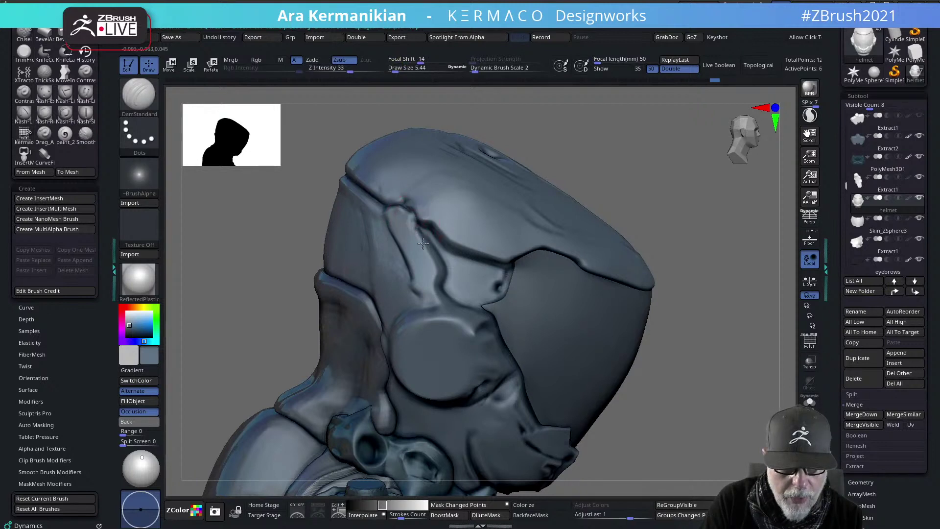
{"action": "key", "text": "shift"}
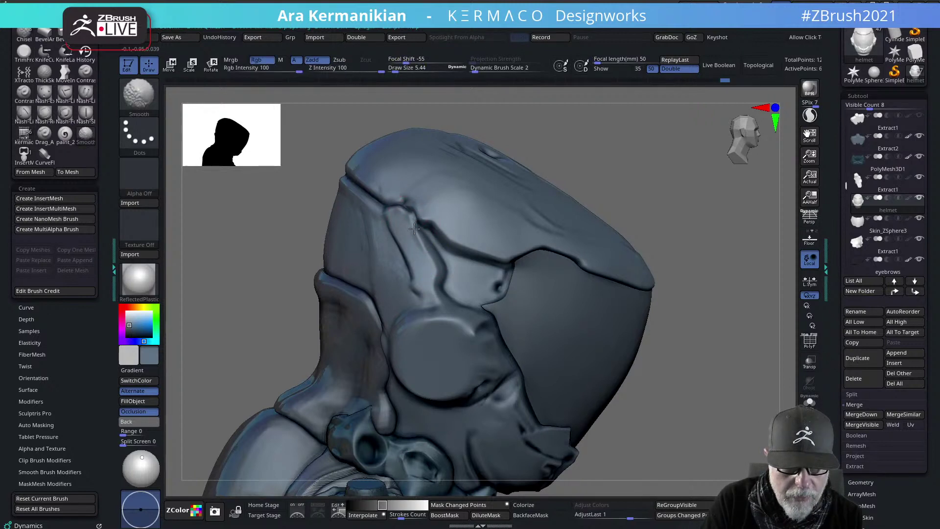
{"action": "right_click", "coordinate": [419, 259]}
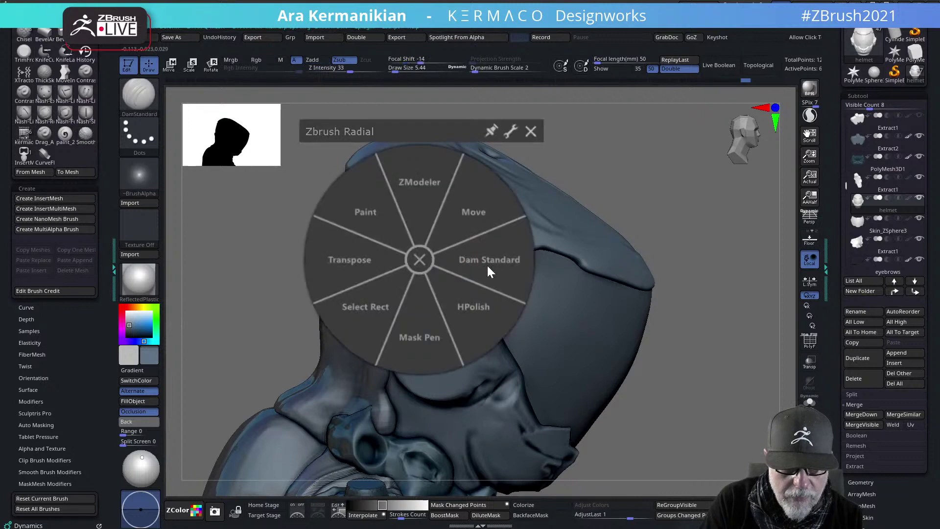
{"action": "left_click", "coordinate": [473, 308]}
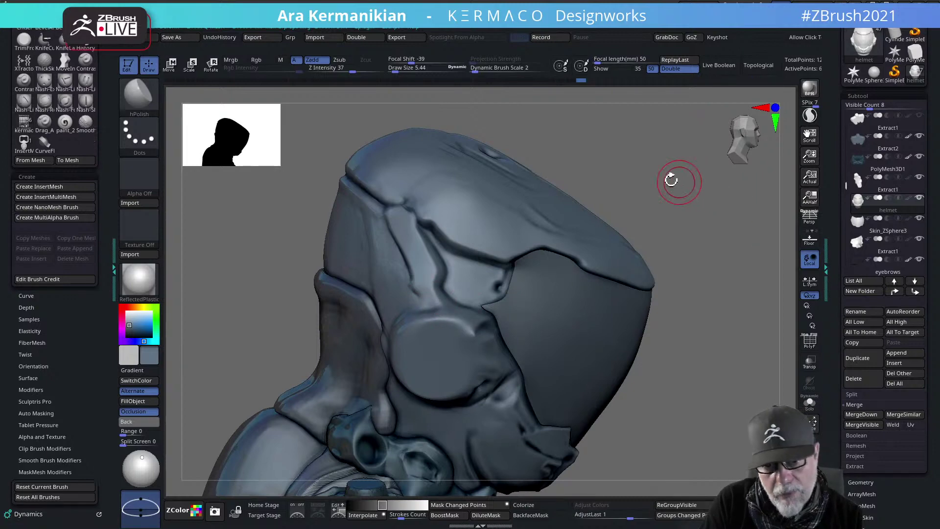
Carve and smooth a V-shaped groove across the forehead of the helmet's cap with the DamStandard brush at a draw size of about 12.4
{"action": "mouse_move", "coordinate": [647, 189]}
{"action": "left_mouse_down", "text": "alt"}
{"action": "mouse_move", "coordinate": [559, 183]}
{"action": "mouse_move", "coordinate": [570, 160]}
{"action": "mouse_move", "coordinate": [649, 199]}
{"action": "mouse_move", "coordinate": [629, 188]}
{"action": "mouse_move", "coordinate": [547, 194]}
{"action": "mouse_move", "coordinate": [579, 205]}
{"action": "mouse_move", "coordinate": [571, 193]}
{"action": "mouse_move", "coordinate": [522, 240]}
{"action": "mouse_move", "coordinate": [501, 224]}
{"action": "left_mouse_up", "text": "alt"}
{"action": "key", "text": "s"}
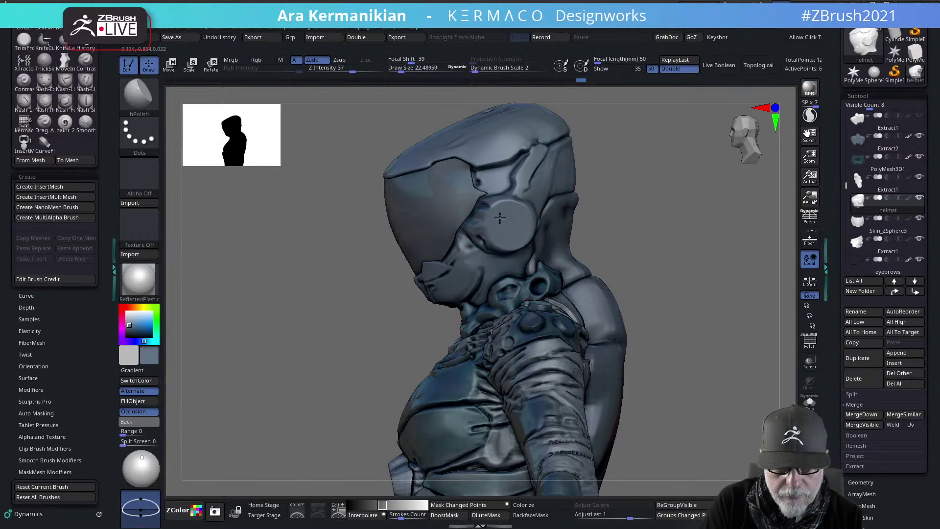
{"action": "mouse_move", "coordinate": [676, 247]}
{"action": "left_mouse_down"}
{"action": "mouse_move", "coordinate": [595, 225]}
{"action": "mouse_move", "coordinate": [629, 220]}
{"action": "mouse_move", "coordinate": [684, 245]}
{"action": "mouse_move", "coordinate": [626, 272]}
{"action": "mouse_move", "coordinate": [575, 214]}
{"action": "left_mouse_up"}
{"action": "mouse_move", "coordinate": [584, 177]}
{"action": "left_mouse_down"}
{"action": "mouse_move", "coordinate": [533, 206]}
{"action": "mouse_move", "coordinate": [528, 226]}
{"action": "left_mouse_up"}
{"action": "key", "text": "s"}
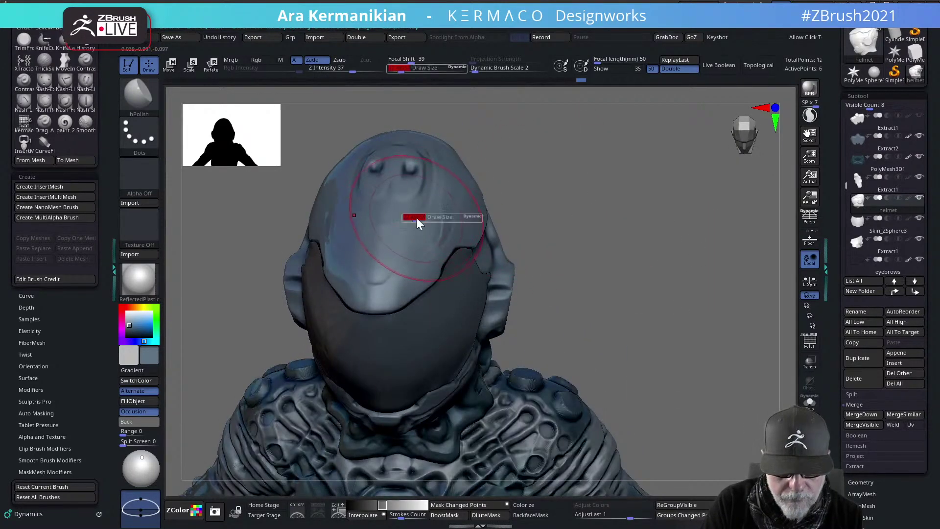
{"action": "left_click_drag", "start_coordinate": [415, 221], "coordinate": [413, 220]}
{"action": "right_click", "coordinate": [379, 280]}
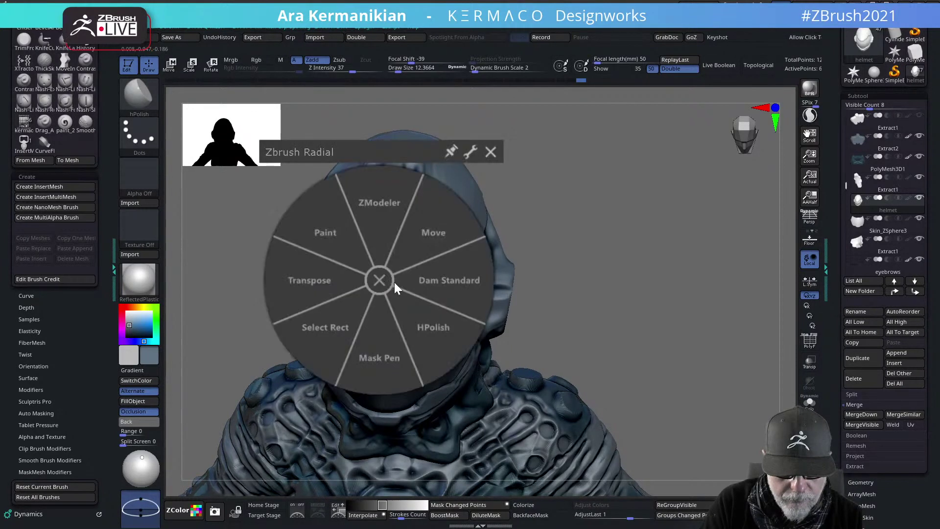
{"action": "left_click", "coordinate": [431, 280]}
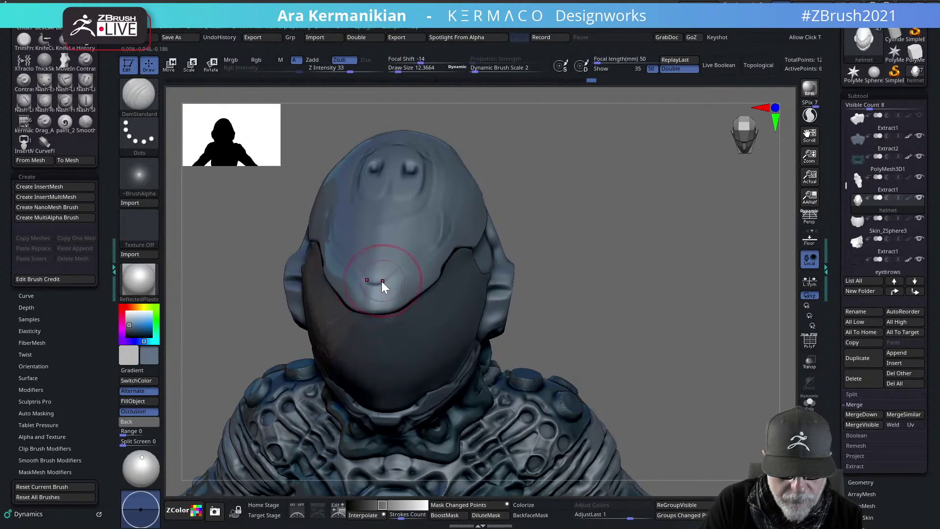
{"action": "left_click_drag", "start_coordinate": [392, 271], "coordinate": [426, 246]}
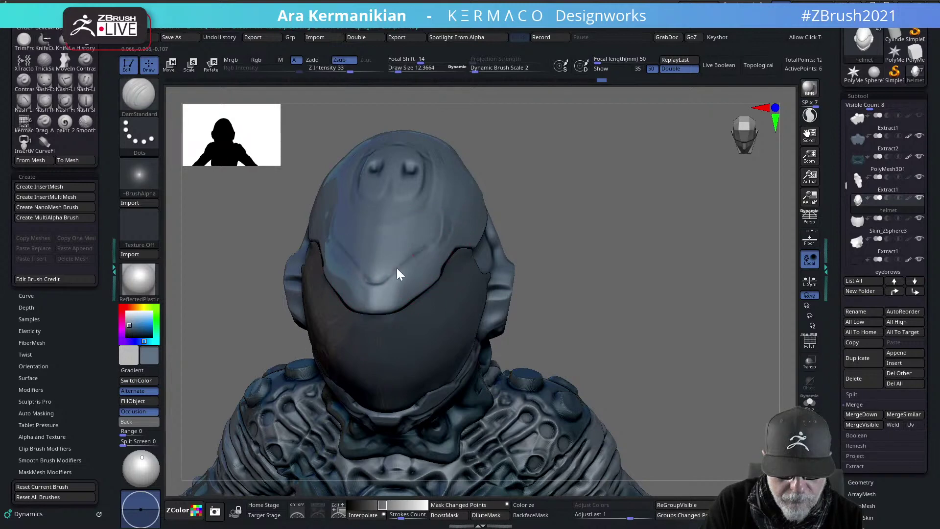
{"action": "key", "text": "shift"}
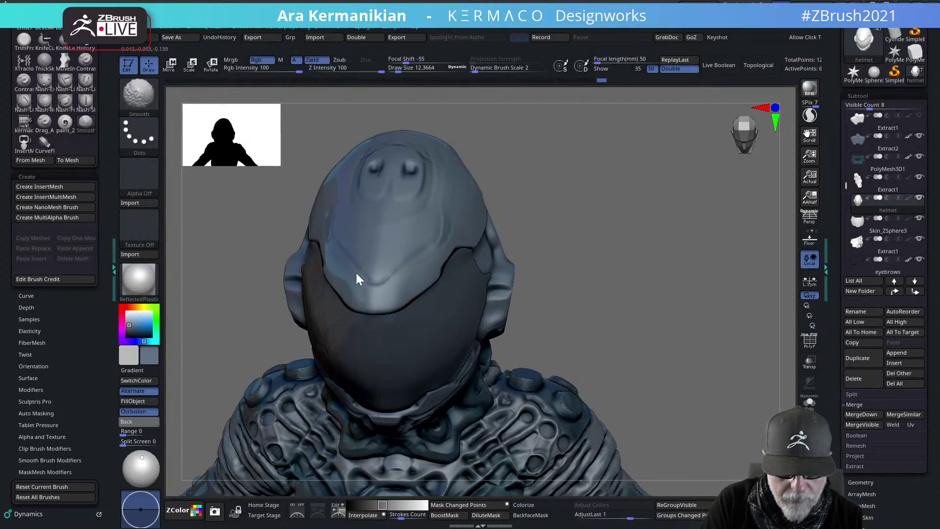
{"action": "mouse_move", "coordinate": [558, 135]}
{"action": "left_mouse_down"}
{"action": "mouse_move", "coordinate": [587, 147]}
{"action": "mouse_move", "coordinate": [529, 272]}
{"action": "mouse_move", "coordinate": [541, 258]}
{"action": "mouse_move", "coordinate": [549, 289]}
{"action": "left_mouse_up"}
{"action": "key", "text": "shift"}
Accentuate the sculpted details on the helmet's crown with the ContrastDelta brush at a draw size of 28.75
{"action": "right_click", "coordinate": [427, 279]}
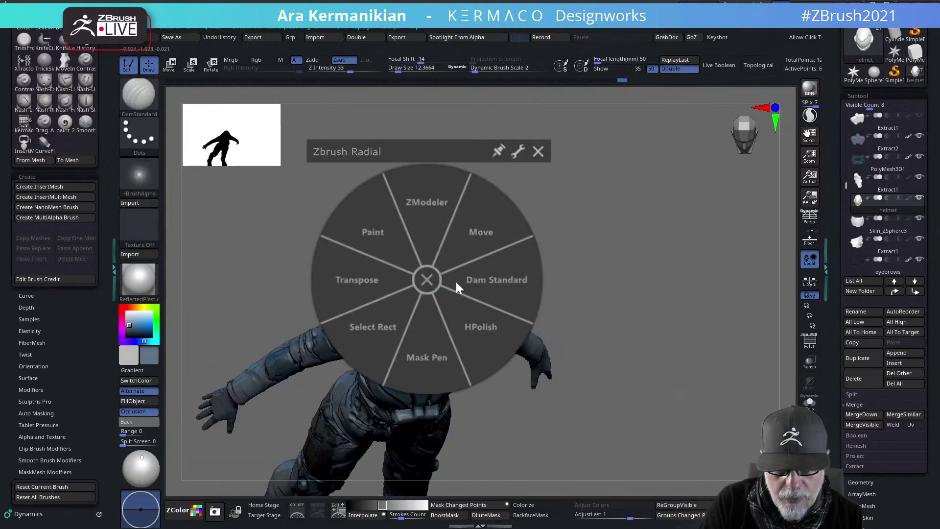
{"action": "left_click", "coordinate": [427, 280]}
{"action": "key", "text": "ctrl+q"}
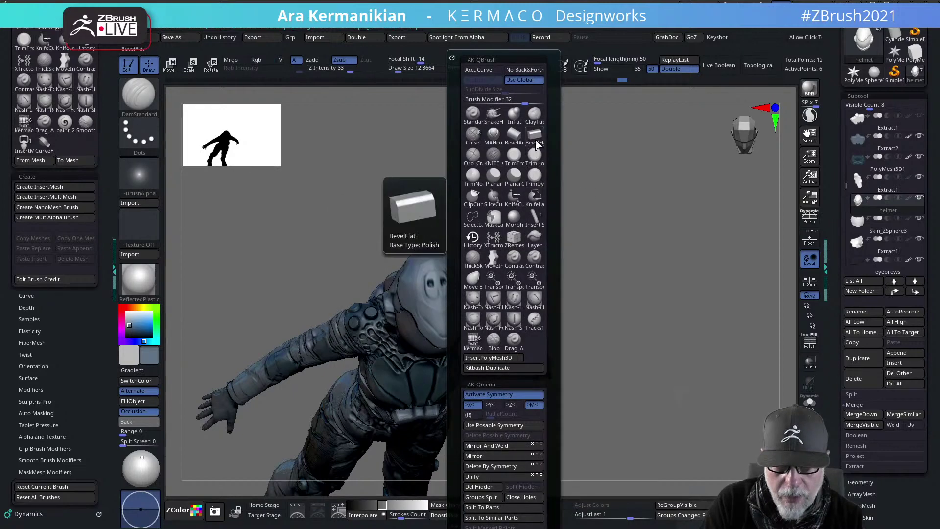
{"action": "left_click", "coordinate": [538, 263]}
{"action": "key", "text": "s"}
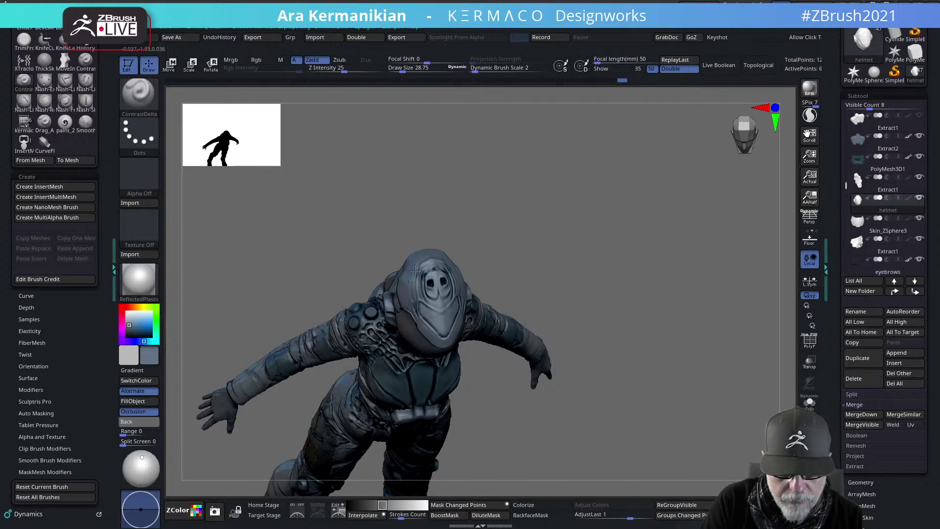
{"action": "key", "text": "shift"}
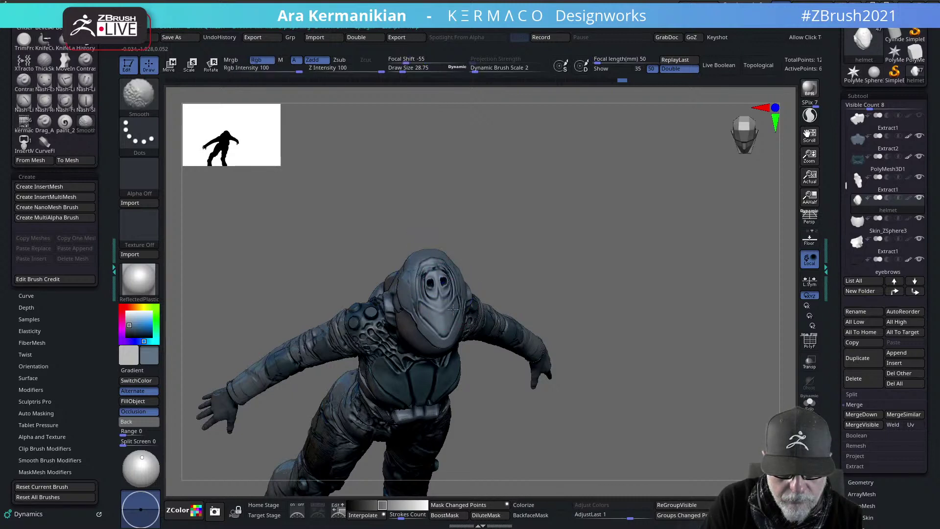
Accentuate the relief on the helmet's front, sides and back with the ContrastDelta brush at a draw size of 28.75
{"action": "left_click_drag", "start_coordinate": [580, 279], "coordinate": [544, 219]}
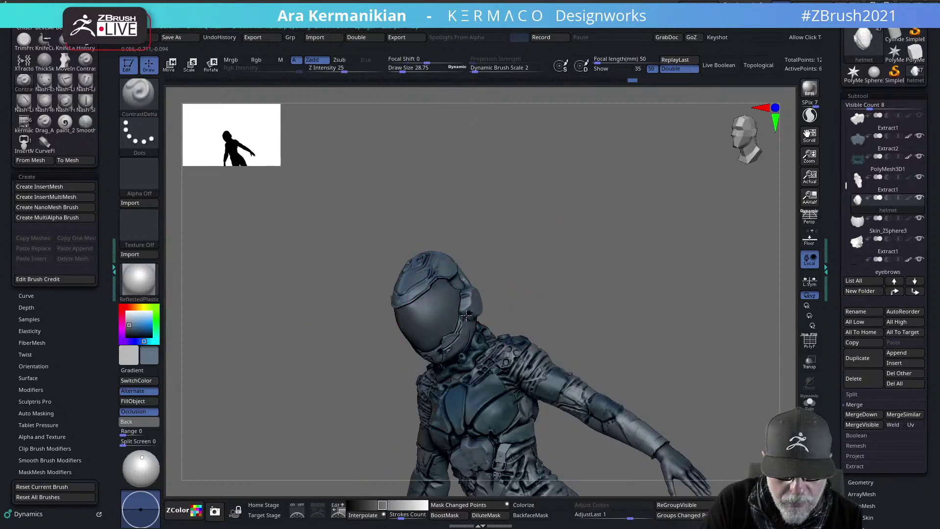
{"action": "right_click_drag", "start_coordinate": [467, 334], "coordinate": [415, 357]}
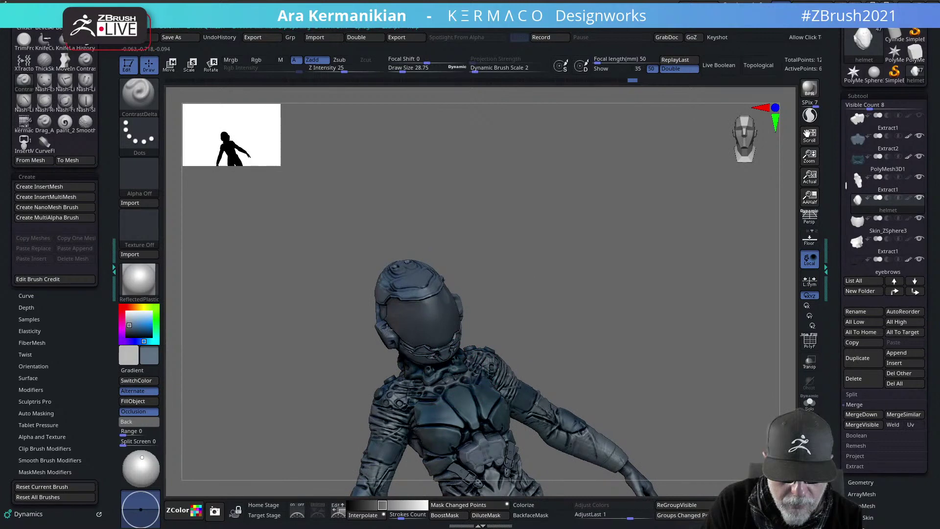
{"action": "left_click_drag", "start_coordinate": [581, 248], "coordinate": [531, 283]}
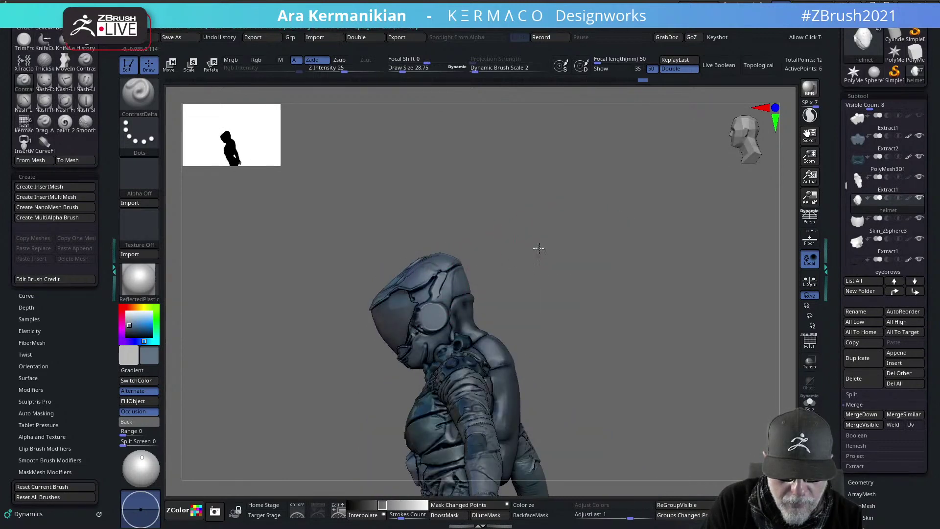
{"action": "left_click_drag", "start_coordinate": [539, 248], "coordinate": [495, 256]}
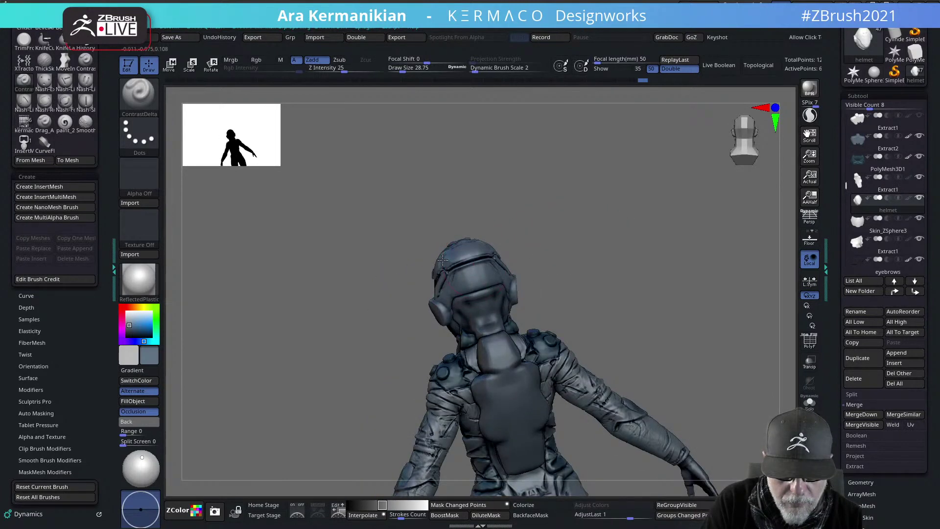
{"action": "right_click_drag", "start_coordinate": [579, 232], "coordinate": [454, 256]}
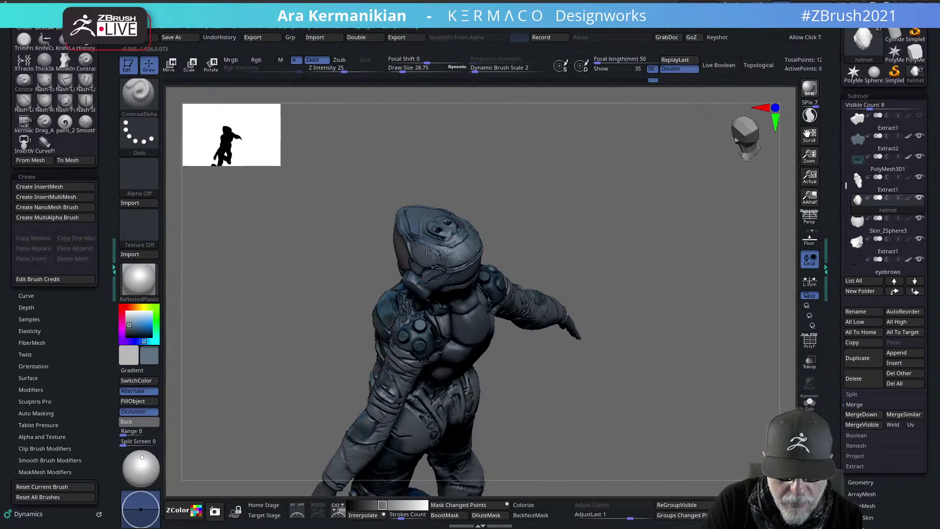
Polish and smooth the rear seam of the helmet's cap with the hPolish brush at a draw size of about 8.5
{"action": "left_click_drag", "start_coordinate": [574, 234], "coordinate": [508, 289], "text": "alt"}
{"action": "right_click", "coordinate": [429, 298]}
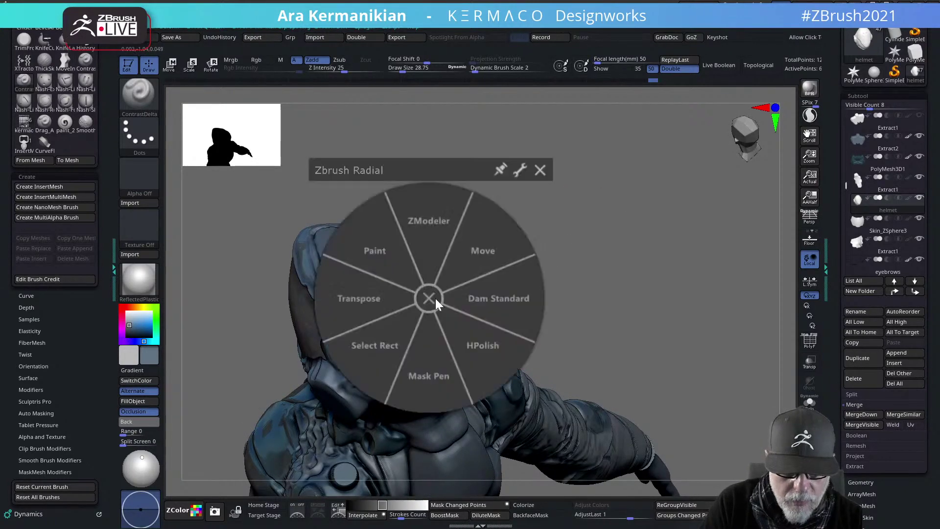
{"action": "left_click", "coordinate": [495, 347]}
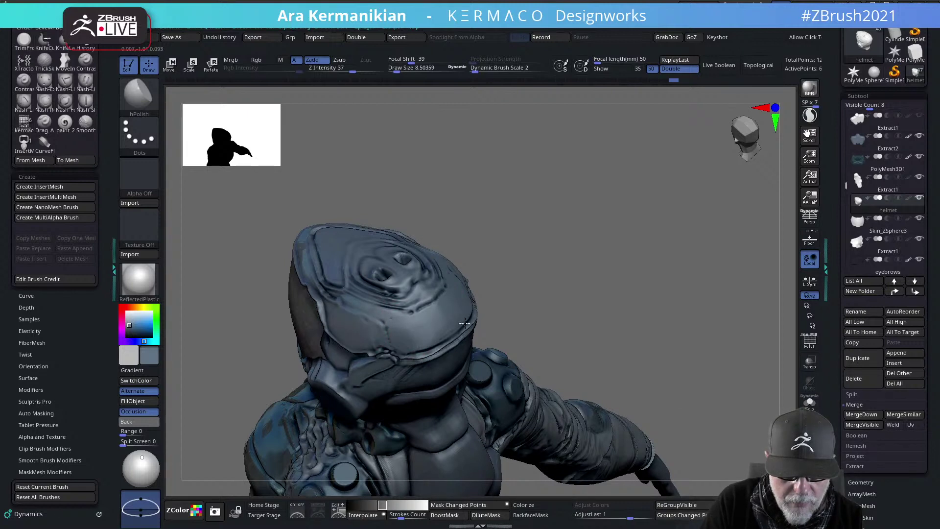
{"action": "key", "text": "shift"}
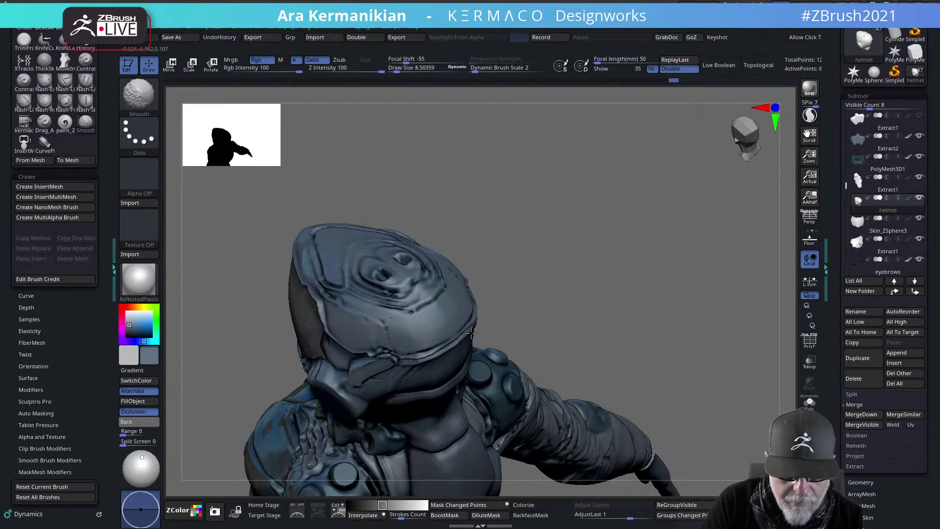
{"action": "left_click_drag", "start_coordinate": [432, 348], "coordinate": [371, 370], "text": "shift"}
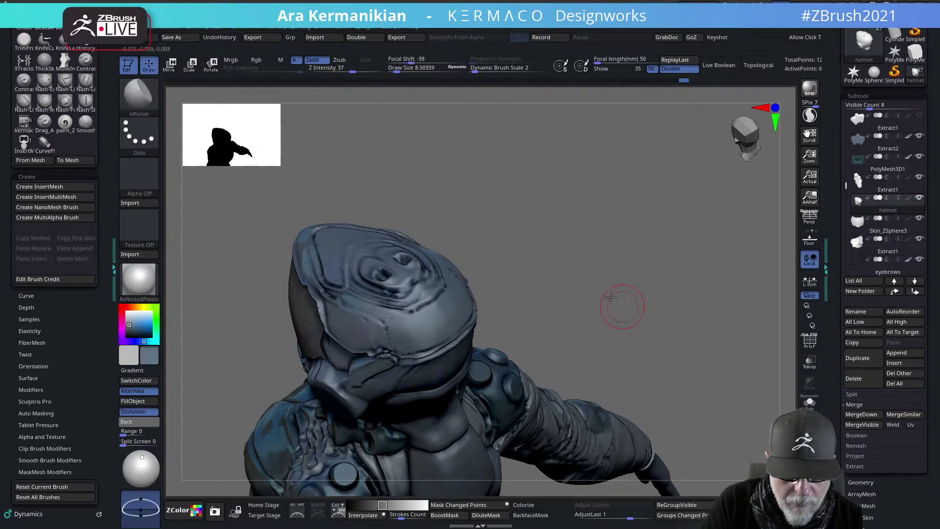
Polish and smooth the back of the helmet and the side panels above the ear disc with hPolish at draw size about 8.5
{"action": "left_click_drag", "start_coordinate": [622, 307], "coordinate": [623, 167]}
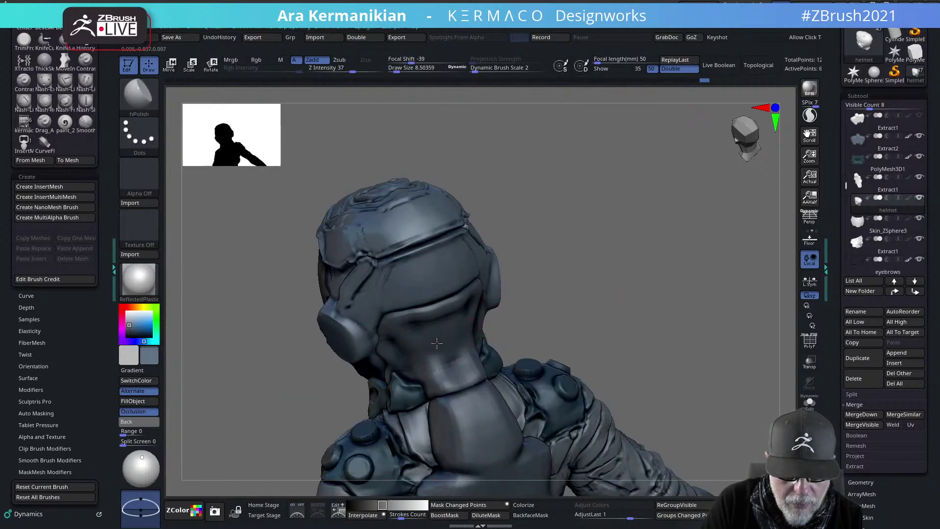
{"action": "left_click_drag", "start_coordinate": [622, 301], "coordinate": [392, 323]}
{"action": "key", "text": "shift"}
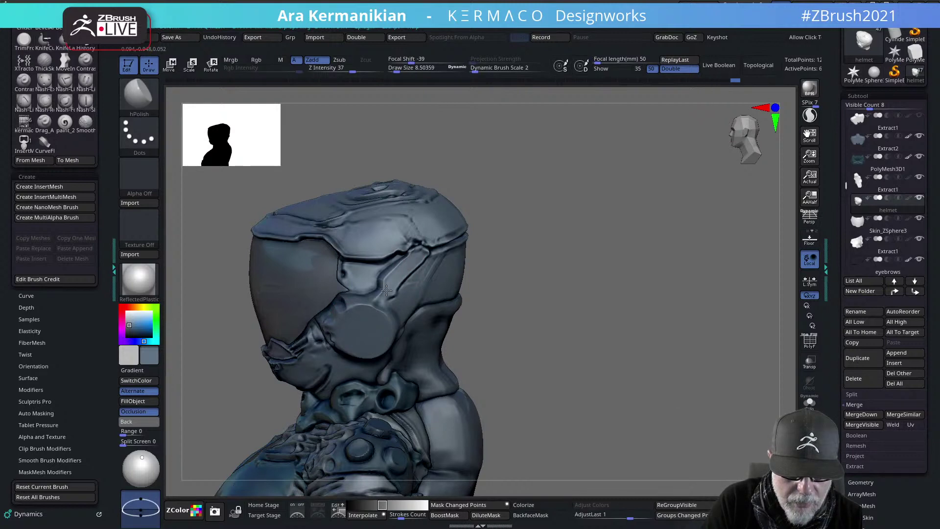
{"action": "left_click_drag", "start_coordinate": [369, 301], "coordinate": [390, 291]}
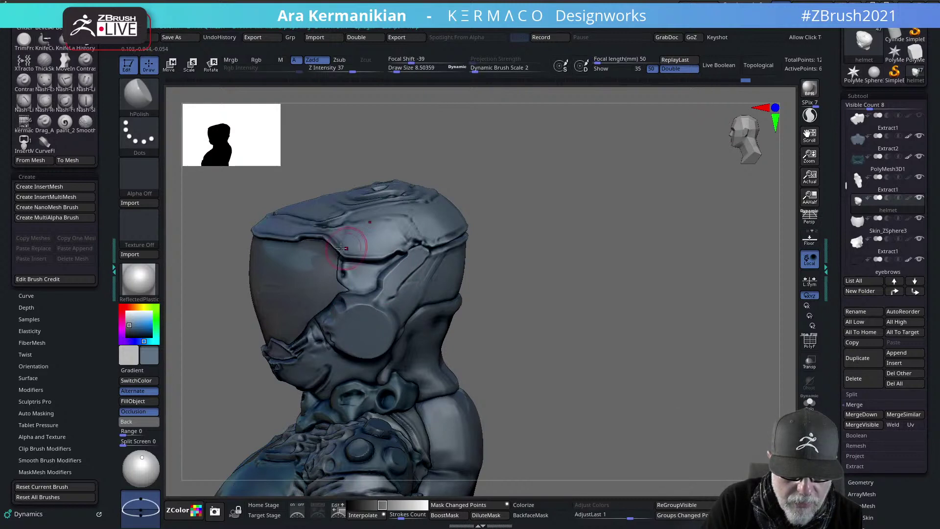
Polish the helmet's side panel above the ear disc with hPolish at a draw size of about 8.5
{"action": "left_click_drag", "start_coordinate": [349, 244], "coordinate": [386, 272]}
{"action": "left_click_drag", "start_coordinate": [604, 269], "coordinate": [651, 272]}
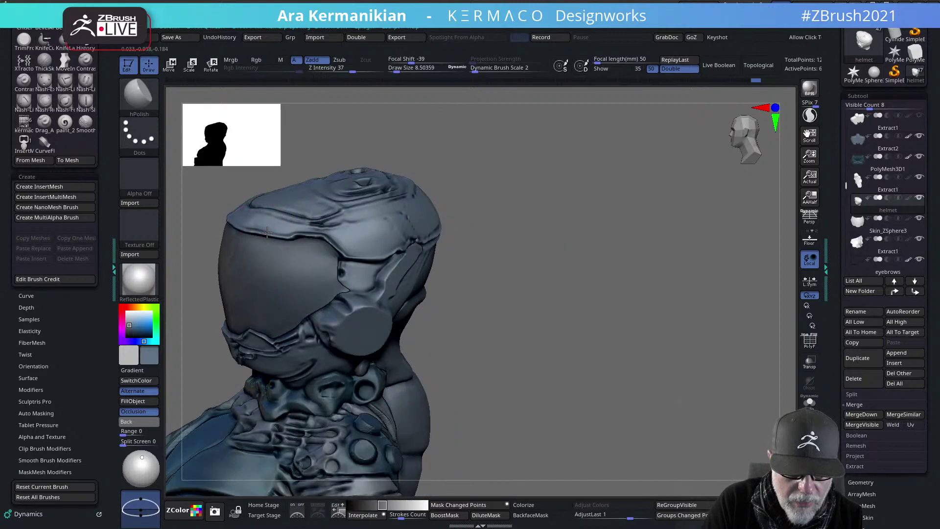
{"action": "mouse_move", "coordinate": [534, 244]}
{"action": "left_mouse_down"}
{"action": "mouse_move", "coordinate": [470, 212]}
{"action": "mouse_move", "coordinate": [581, 287]}
{"action": "mouse_move", "coordinate": [472, 248]}
{"action": "left_mouse_up"}
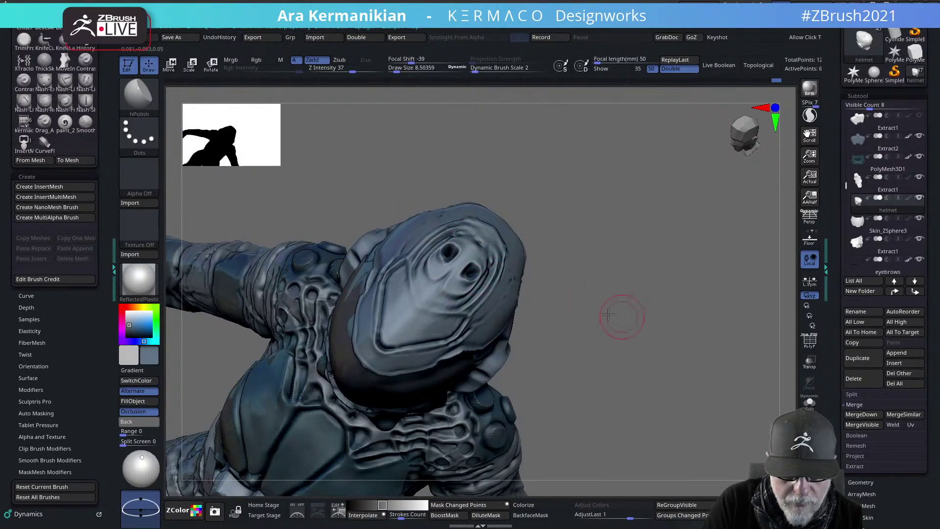
{"action": "key", "text": "f"}
{"action": "key", "text": "shift"}
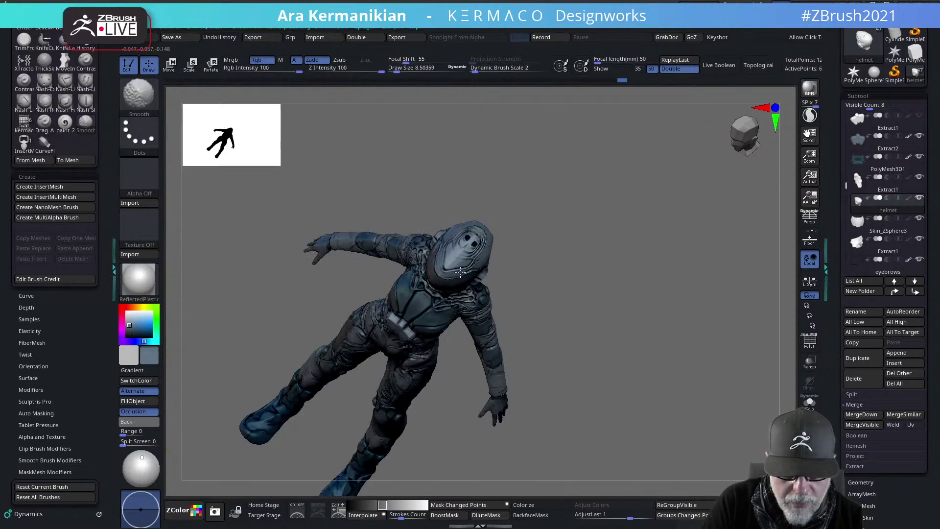
{"action": "mouse_move", "coordinate": [517, 287]}
{"action": "left_mouse_down"}
{"action": "mouse_move", "coordinate": [581, 225]}
{"action": "mouse_move", "coordinate": [653, 265]}
{"action": "mouse_move", "coordinate": [686, 248]}
{"action": "mouse_move", "coordinate": [655, 256]}
{"action": "mouse_move", "coordinate": [629, 237]}
{"action": "mouse_move", "coordinate": [622, 344]}
{"action": "mouse_move", "coordinate": [478, 287]}
{"action": "left_mouse_up"}
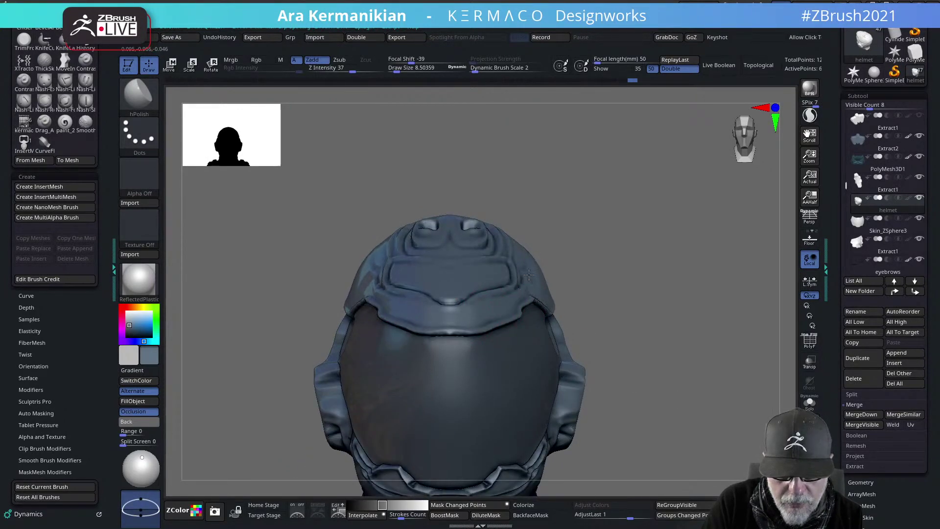
{"action": "left_click_drag", "start_coordinate": [627, 245], "coordinate": [554, 249]}
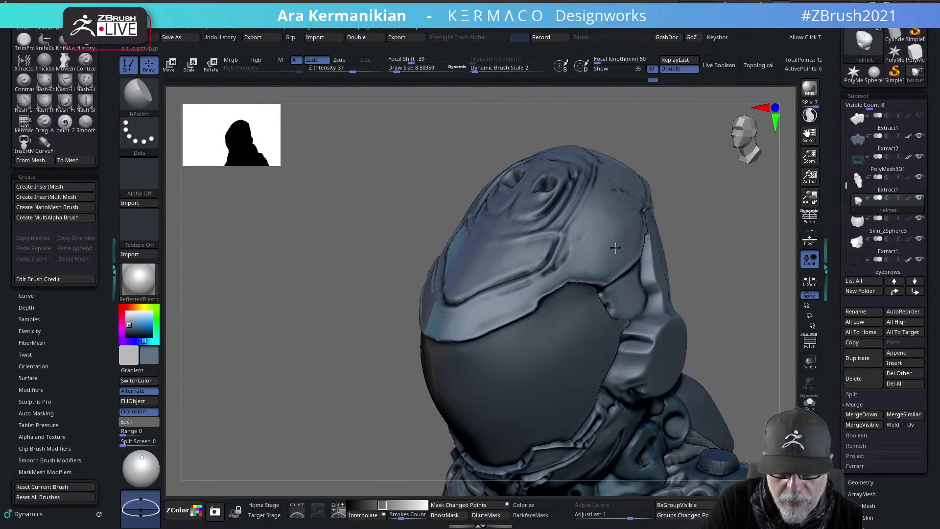
Deepen the groove outlining the helmet's forehead panel with DamStandard at a draw size of about 8.5
{"action": "left_click_drag", "start_coordinate": [697, 242], "coordinate": [580, 366], "text": "alt"}
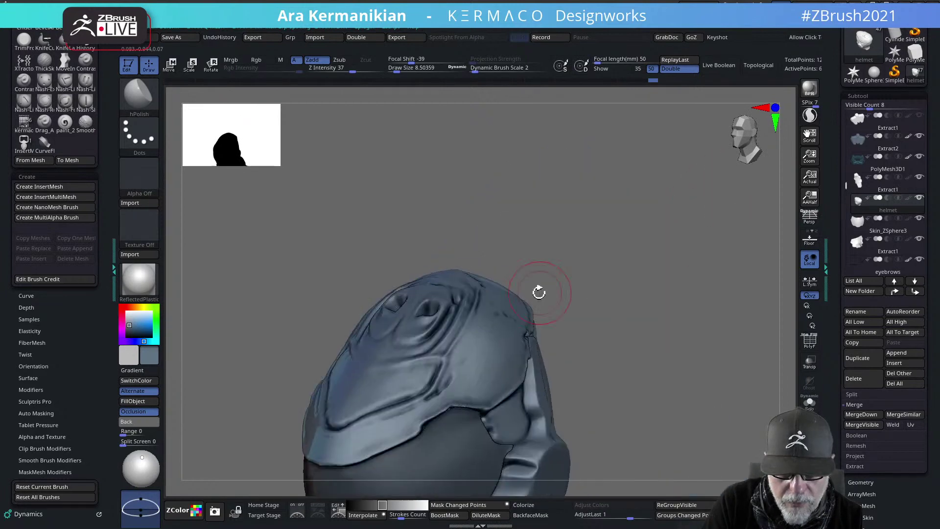
{"action": "right_click", "coordinate": [522, 376]}
{"action": "left_click", "coordinate": [592, 373]}
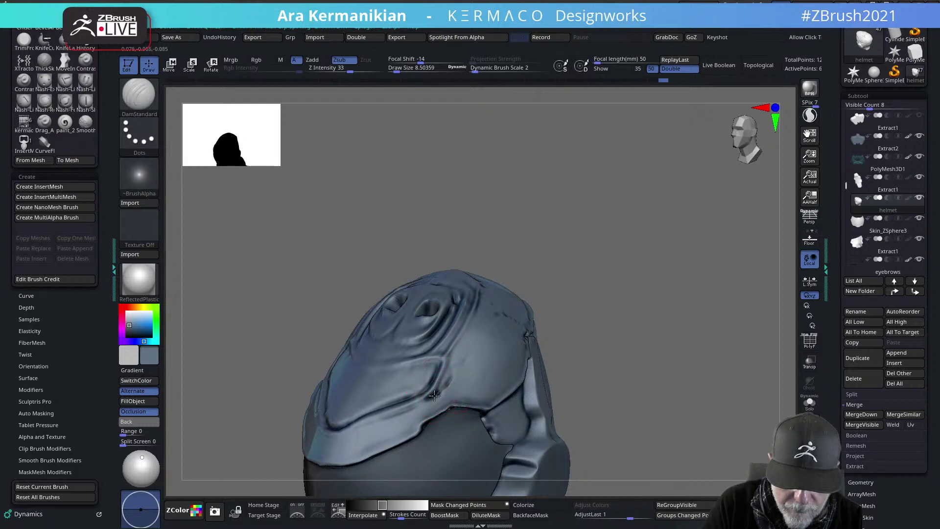
{"action": "left_click_drag", "start_coordinate": [449, 378], "coordinate": [418, 409]}
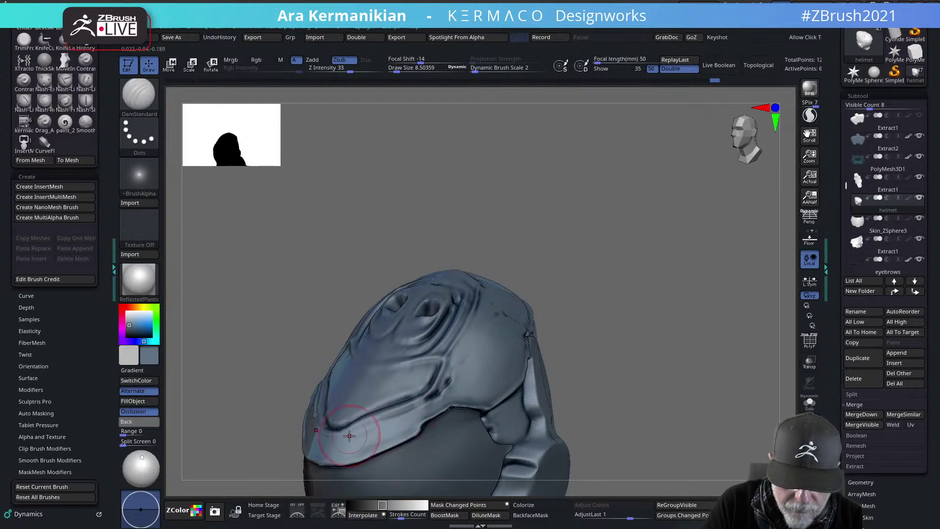
{"action": "key", "text": "shift"}
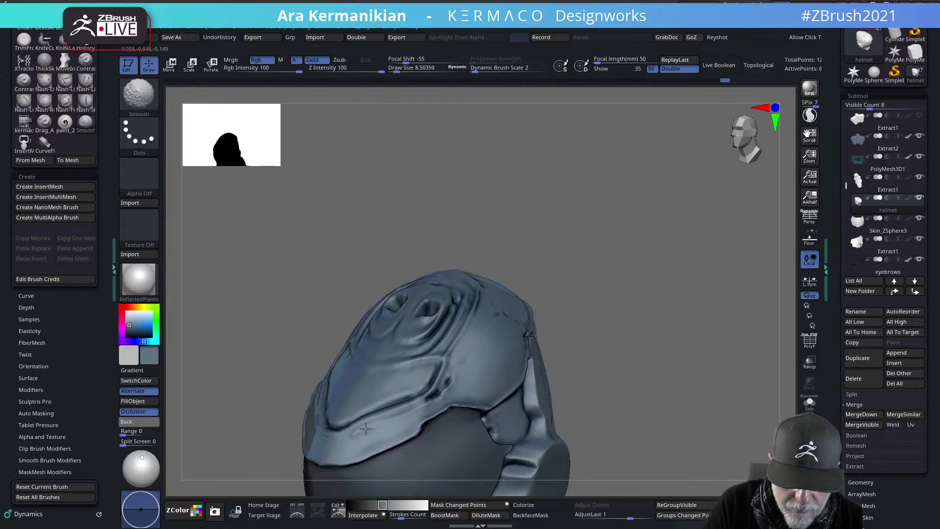
{"action": "left_click_drag", "start_coordinate": [730, 327], "coordinate": [778, 329]}
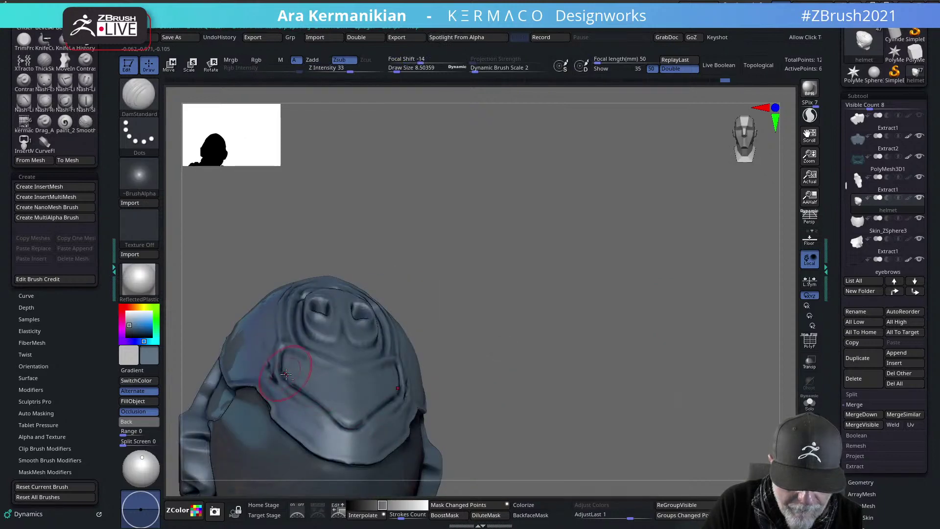
{"action": "left_click_drag", "start_coordinate": [305, 393], "coordinate": [290, 376]}
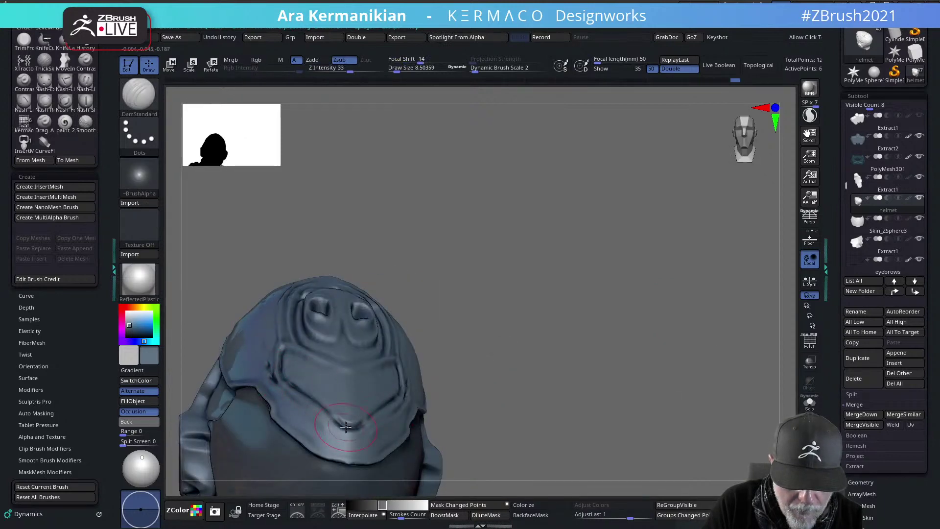
{"action": "left_click_drag", "start_coordinate": [652, 388], "coordinate": [529, 284]}
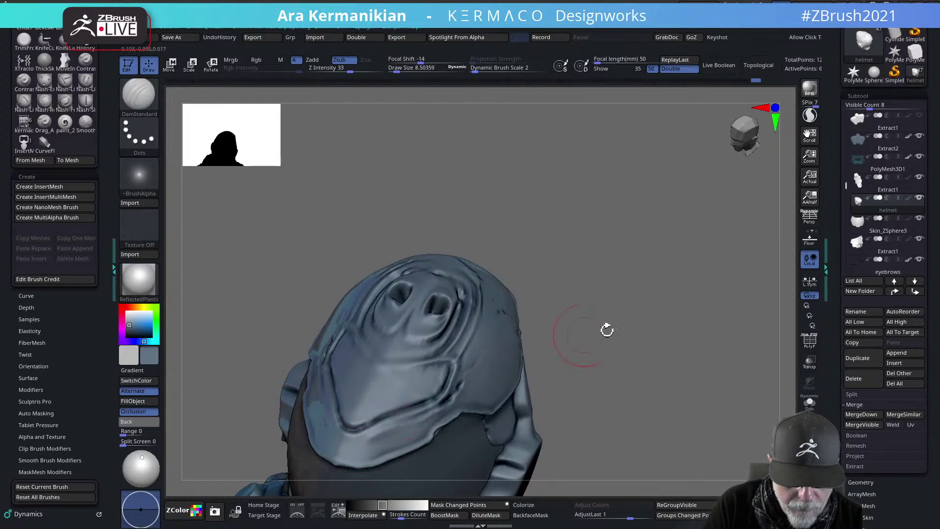
{"action": "mouse_move", "coordinate": [692, 327]}
{"action": "right_mouse_down"}
{"action": "mouse_move", "coordinate": [730, 250]}
{"action": "mouse_move", "coordinate": [684, 260]}
{"action": "right_mouse_up"}
Tighten the groove along the forehead panel's lower edge with the Pinch brush at a draw size of about 4.6, smoothing it lightly
{"action": "key", "text": "space"}
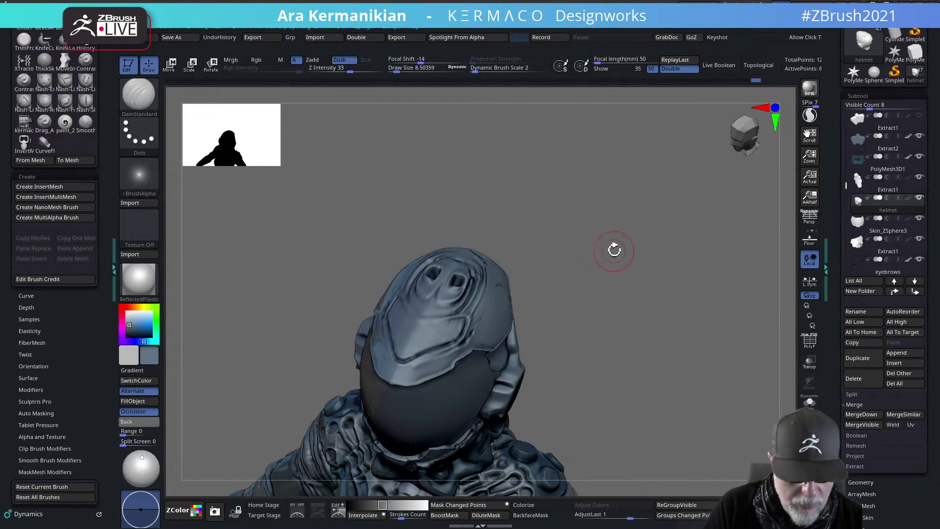
{"action": "key", "text": "b"}
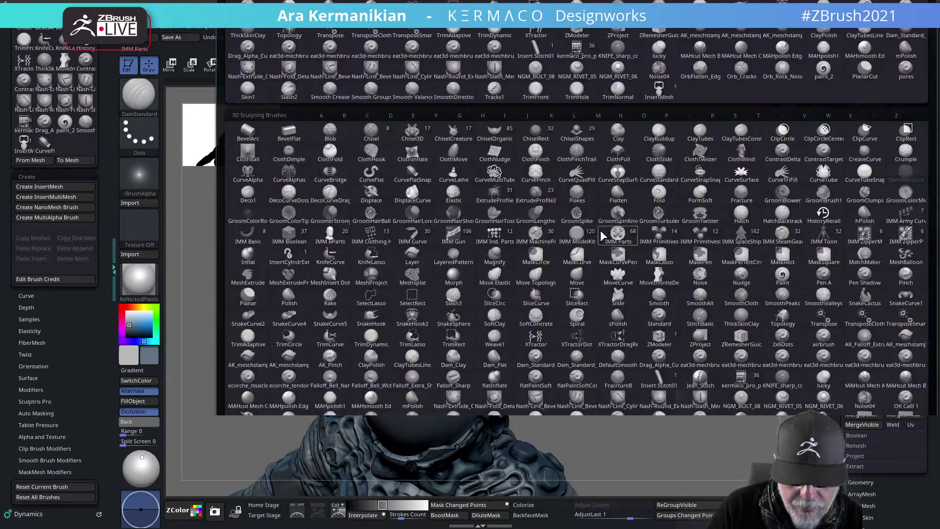
{"action": "key", "text": "p"}
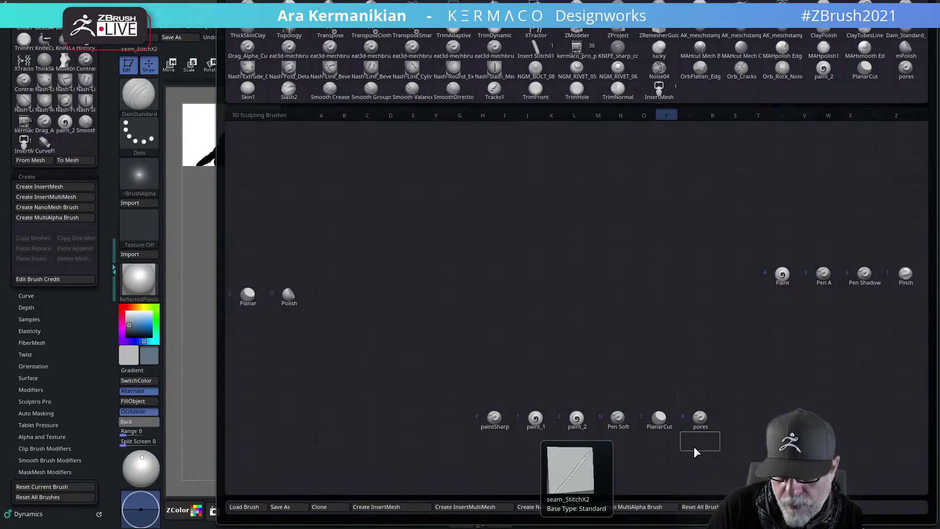
{"action": "left_click", "coordinate": [905, 275]}
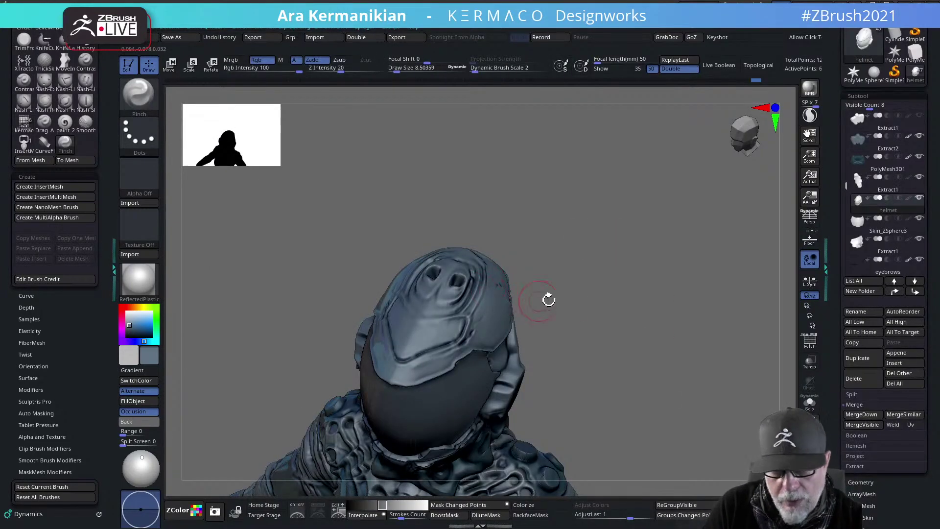
{"action": "key", "text": "s"}
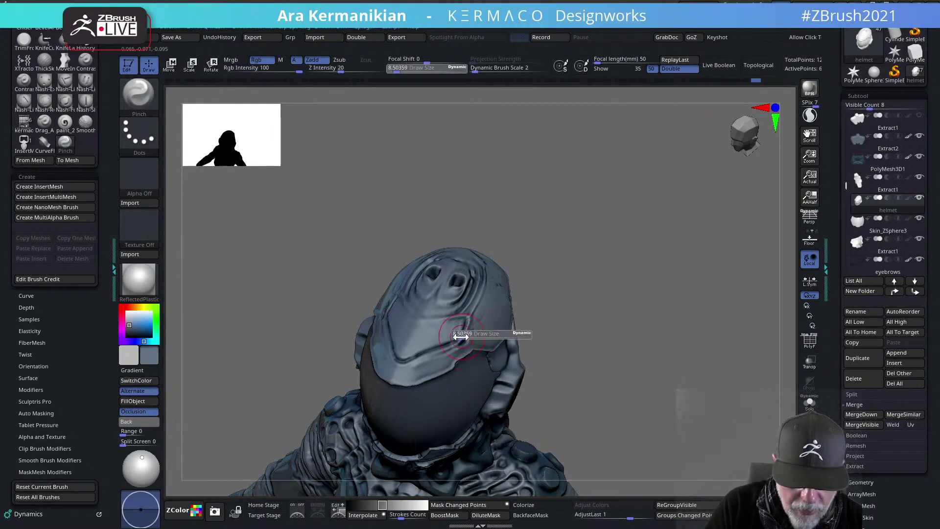
{"action": "left_click_drag", "start_coordinate": [460, 337], "coordinate": [458, 337]}
{"action": "left_click_drag", "start_coordinate": [638, 290], "coordinate": [689, 319], "text": "alt"}
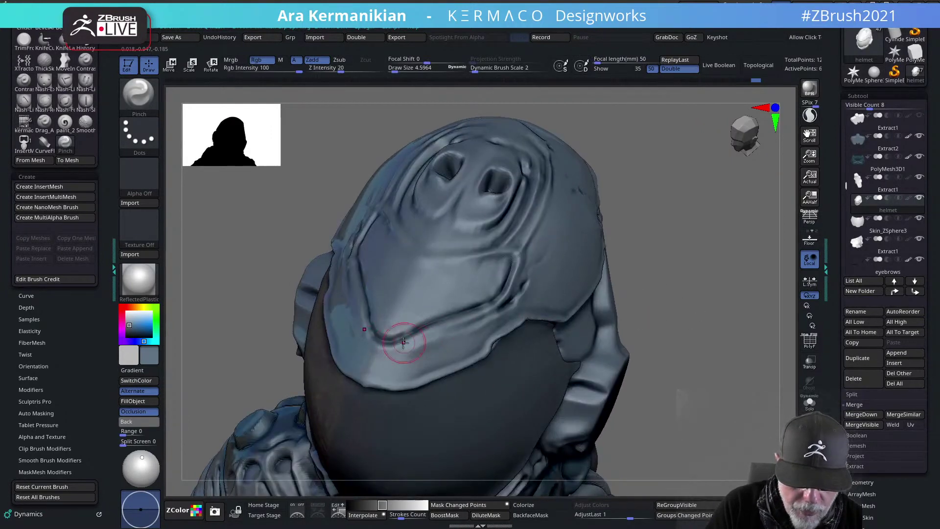
{"action": "mouse_move", "coordinate": [403, 343]}
{"action": "left_mouse_down"}
{"action": "mouse_move", "coordinate": [403, 328]}
{"action": "mouse_move", "coordinate": [390, 335]}
{"action": "mouse_move", "coordinate": [479, 308]}
{"action": "mouse_move", "coordinate": [391, 345]}
{"action": "mouse_move", "coordinate": [466, 311]}
{"action": "left_mouse_up"}
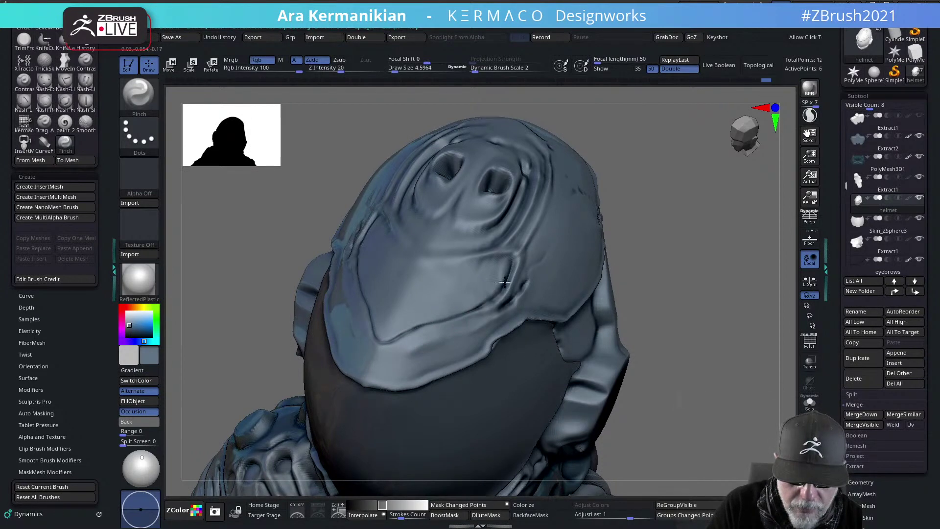
{"action": "mouse_move", "coordinate": [504, 282]}
{"action": "left_mouse_down"}
{"action": "mouse_move", "coordinate": [514, 262]}
{"action": "mouse_move", "coordinate": [508, 286]}
{"action": "mouse_move", "coordinate": [419, 326]}
{"action": "left_mouse_up"}
{"action": "left_click_drag", "start_coordinate": [490, 298], "coordinate": [448, 318], "text": "shift"}
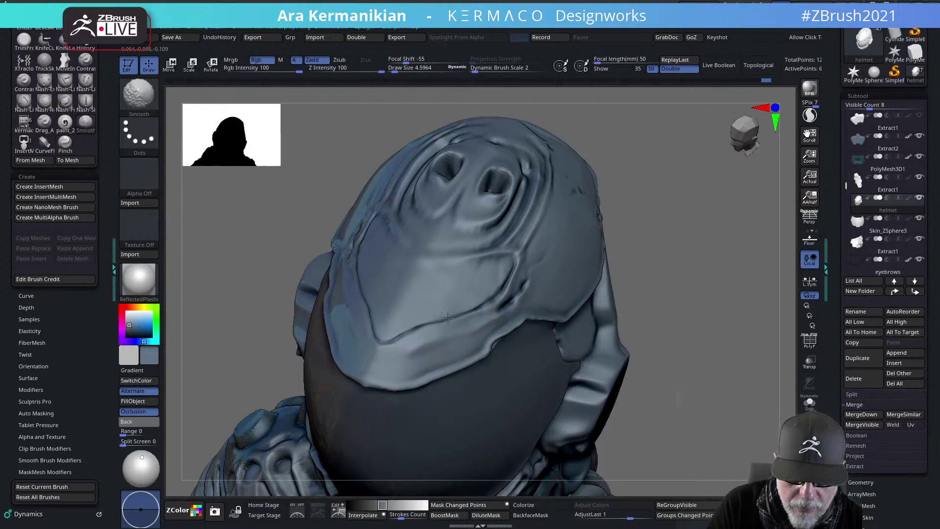
Carve the forehead panel's lower groove sharper with DamStandard at a draw size of about 4.6 and smooth along it
{"action": "key", "text": "space"}
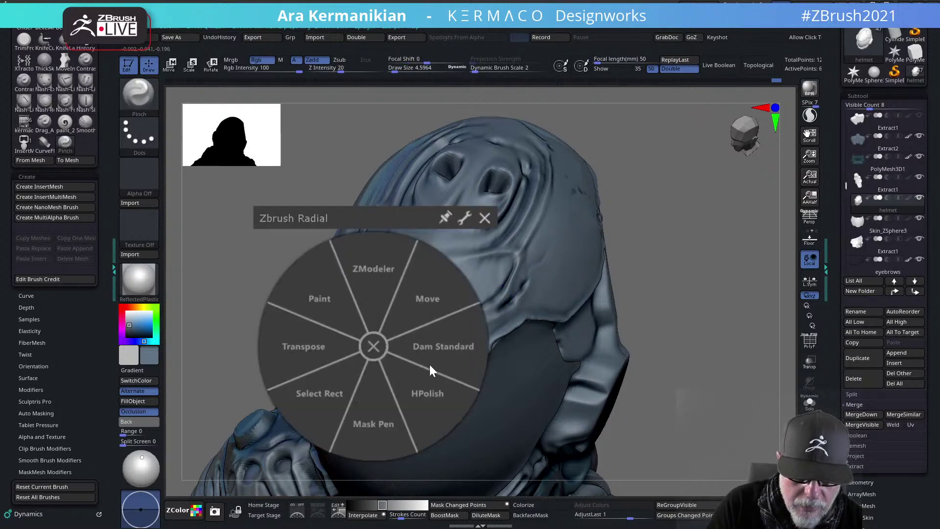
{"action": "left_click", "coordinate": [431, 365]}
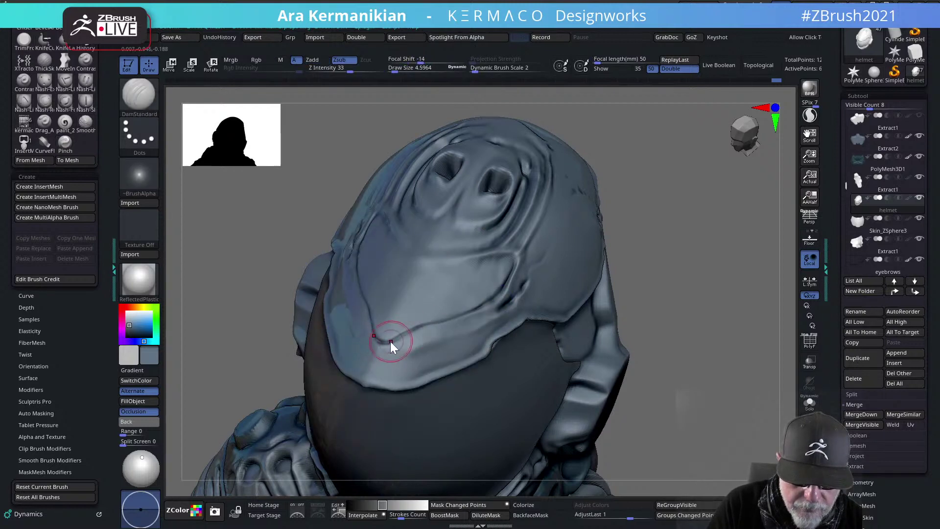
{"action": "mouse_move", "coordinate": [404, 334]}
{"action": "left_mouse_down"}
{"action": "mouse_move", "coordinate": [478, 307]}
{"action": "mouse_move", "coordinate": [436, 321]}
{"action": "left_mouse_up"}
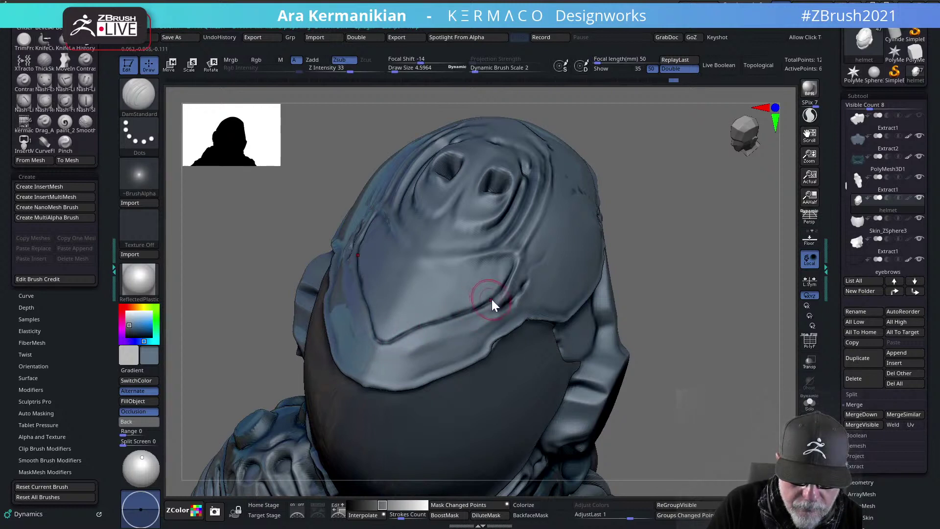
{"action": "left_click_drag", "start_coordinate": [491, 299], "coordinate": [400, 329], "text": "shift"}
Select the Move brush for the helmet and set its draw size to about 20.6
{"action": "mouse_move", "coordinate": [680, 406]}
{"action": "left_mouse_down", "text": "alt"}
{"action": "mouse_move", "coordinate": [680, 266]}
{"action": "mouse_move", "coordinate": [659, 258]}
{"action": "mouse_move", "coordinate": [756, 279]}
{"action": "mouse_move", "coordinate": [720, 243]}
{"action": "mouse_move", "coordinate": [615, 243]}
{"action": "mouse_move", "coordinate": [661, 263]}
{"action": "mouse_move", "coordinate": [613, 227]}
{"action": "left_mouse_up", "text": "alt"}
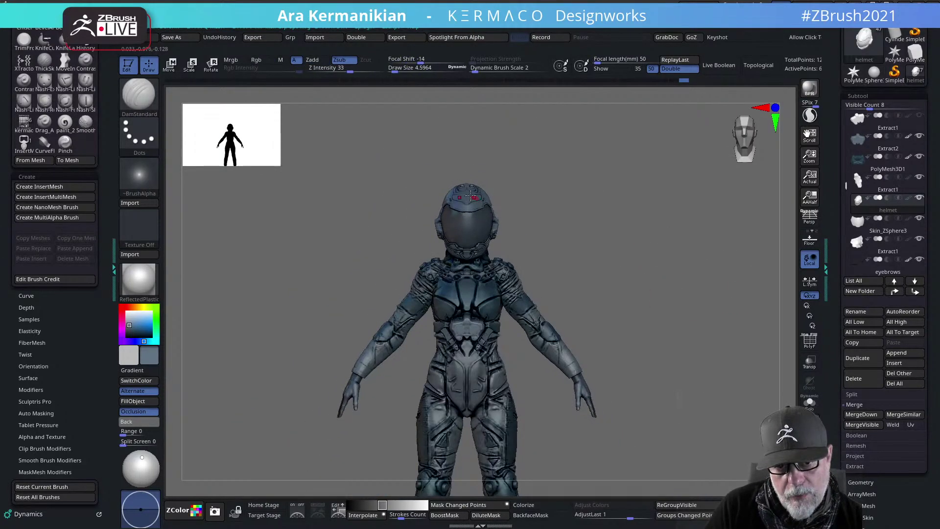
{"action": "left_click_drag", "start_coordinate": [597, 193], "coordinate": [636, 196]}
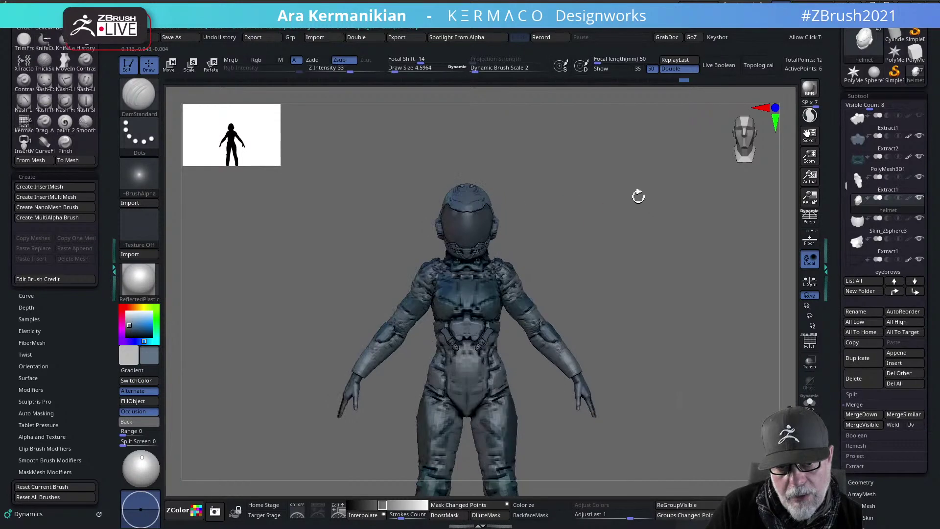
{"action": "mouse_move", "coordinate": [581, 203]}
{"action": "left_mouse_down"}
{"action": "mouse_move", "coordinate": [671, 239]}
{"action": "mouse_move", "coordinate": [627, 198]}
{"action": "left_mouse_up"}
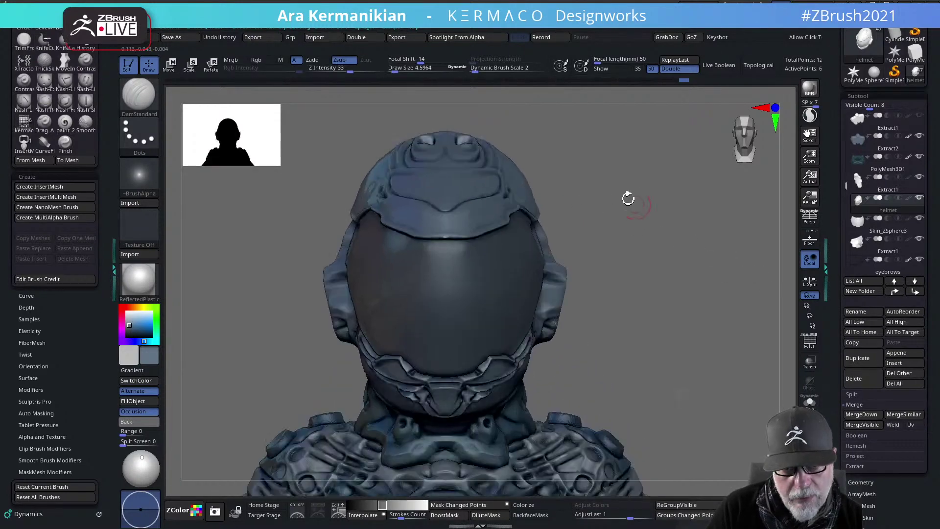
{"action": "key", "text": "b"}
{"action": "key", "text": "m"}
{"action": "key", "text": "v"}
{"action": "key", "text": "s"}
{"action": "left_click_drag", "start_coordinate": [471, 218], "coordinate": [477, 215]}
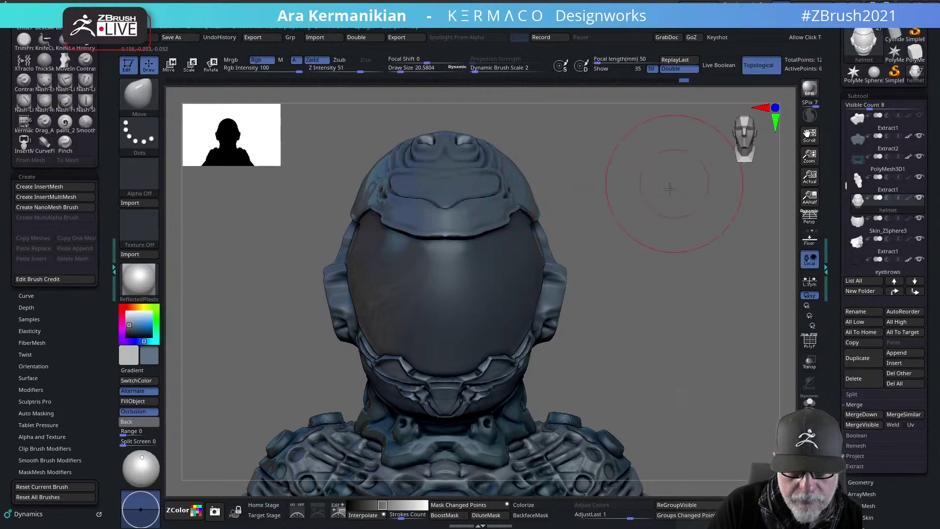
{"action": "left_click_drag", "start_coordinate": [661, 178], "coordinate": [417, 198]}
Smooth out the pointed lower tip of the forehead panel's groove with the Smooth brush at a draw size of about 20.6
{"action": "right_click", "coordinate": [421, 194]}
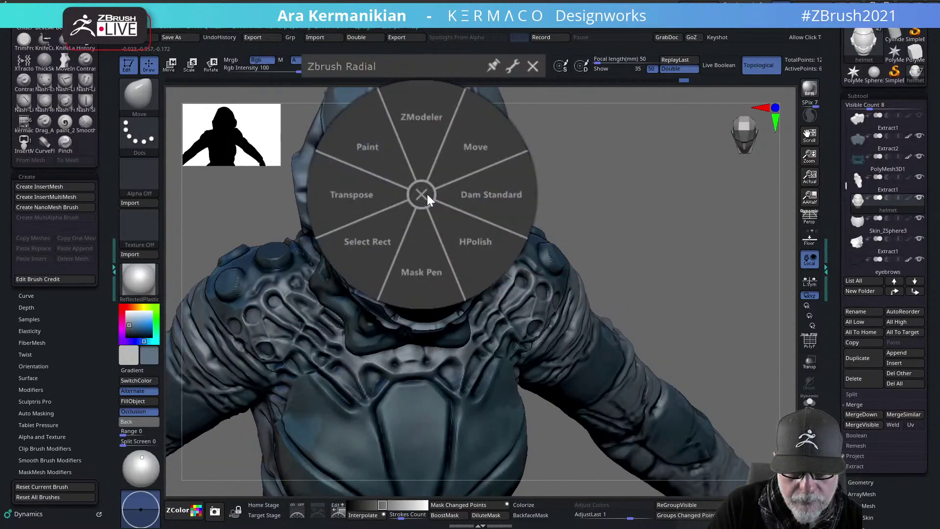
{"action": "left_click", "coordinate": [491, 205]}
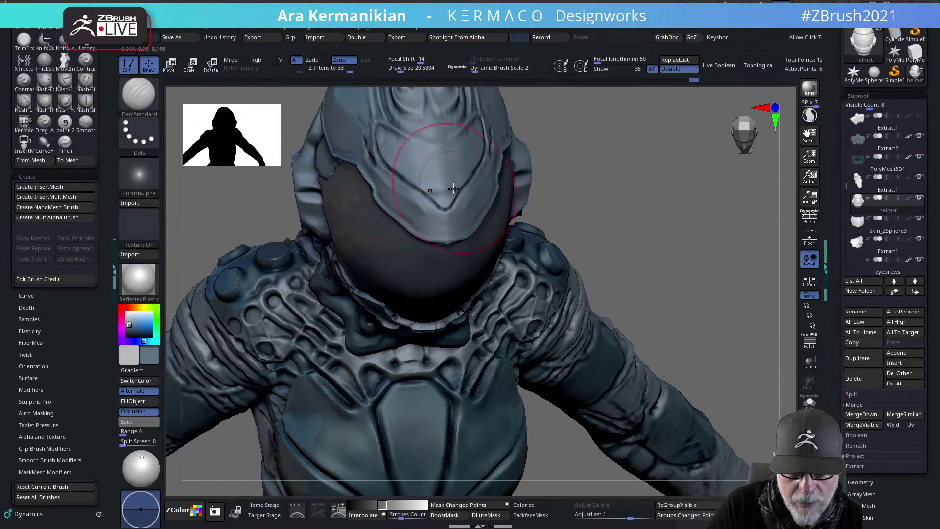
{"action": "mouse_move", "coordinate": [453, 189]}
{"action": "left_mouse_down"}
{"action": "mouse_move", "coordinate": [420, 188]}
{"action": "mouse_move", "coordinate": [456, 191]}
{"action": "mouse_move", "coordinate": [439, 191]}
{"action": "mouse_move", "coordinate": [457, 191]}
{"action": "mouse_move", "coordinate": [445, 206]}
{"action": "left_mouse_up"}
{"action": "right_click", "coordinate": [419, 204]}
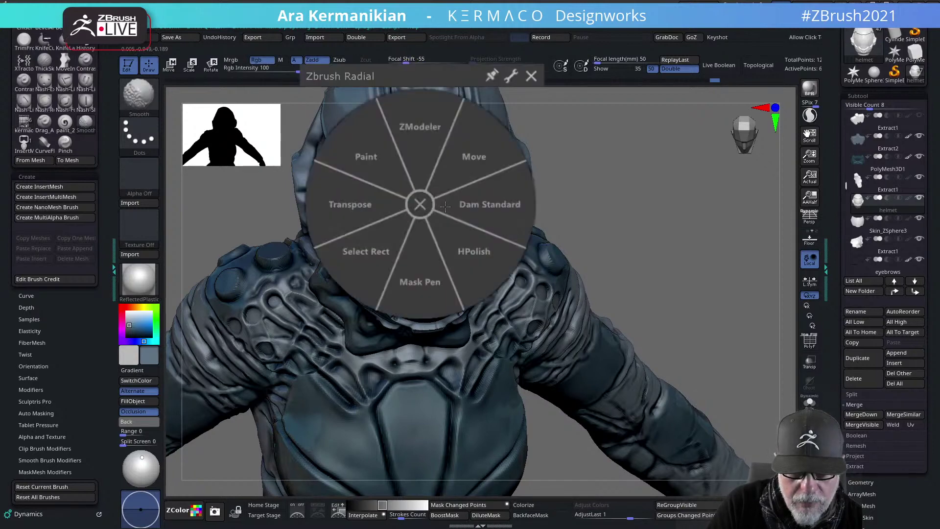
{"action": "left_click", "coordinate": [415, 208]}
{"action": "left_click_drag", "start_coordinate": [443, 208], "coordinate": [436, 196], "text": "shift"}
Recarve a rounded lower groove on the forehead panel with DamStandard at a draw size of about 3.2 and soften its edges
{"action": "right_click", "coordinate": [433, 200]}
{"action": "left_click", "coordinate": [480, 204]}
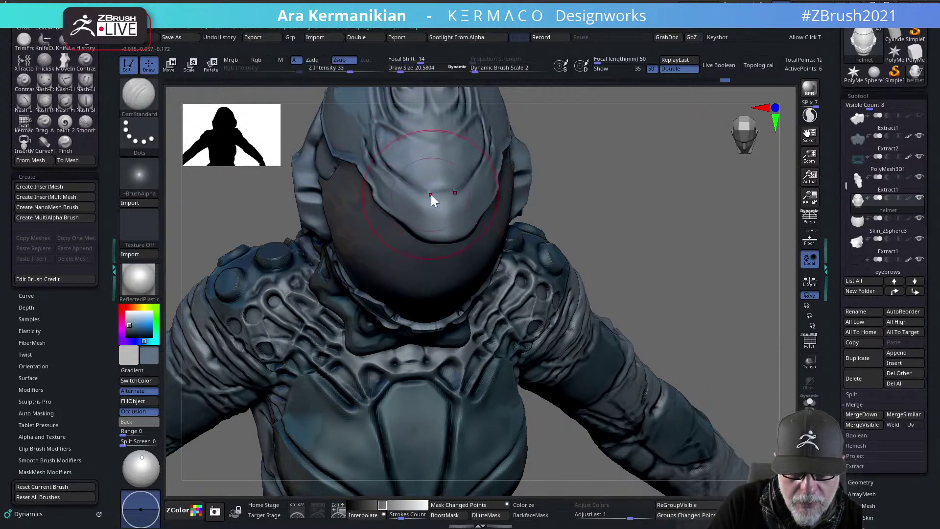
{"action": "mouse_move", "coordinate": [417, 194]}
{"action": "left_mouse_down"}
{"action": "mouse_move", "coordinate": [466, 191]}
{"action": "mouse_move", "coordinate": [415, 192]}
{"action": "mouse_move", "coordinate": [465, 180]}
{"action": "left_mouse_up"}
{"action": "key", "text": "s"}
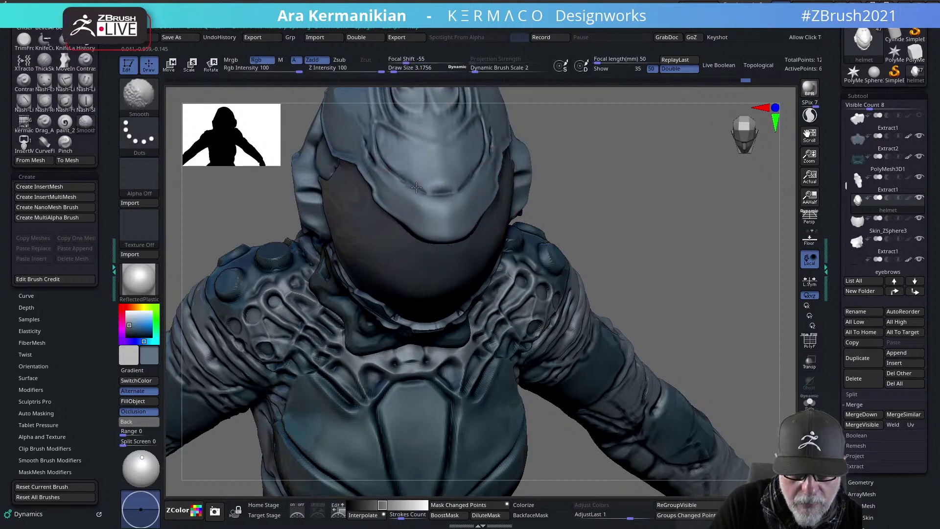
{"action": "mouse_move", "coordinate": [401, 178]}
{"action": "left_mouse_down", "text": "shift"}
{"action": "mouse_move", "coordinate": [384, 166]}
{"action": "mouse_move", "coordinate": [437, 195]}
{"action": "mouse_move", "coordinate": [457, 188]}
{"action": "mouse_move", "coordinate": [428, 195]}
{"action": "left_mouse_up", "text": "shift"}
{"action": "key", "text": "shift"}
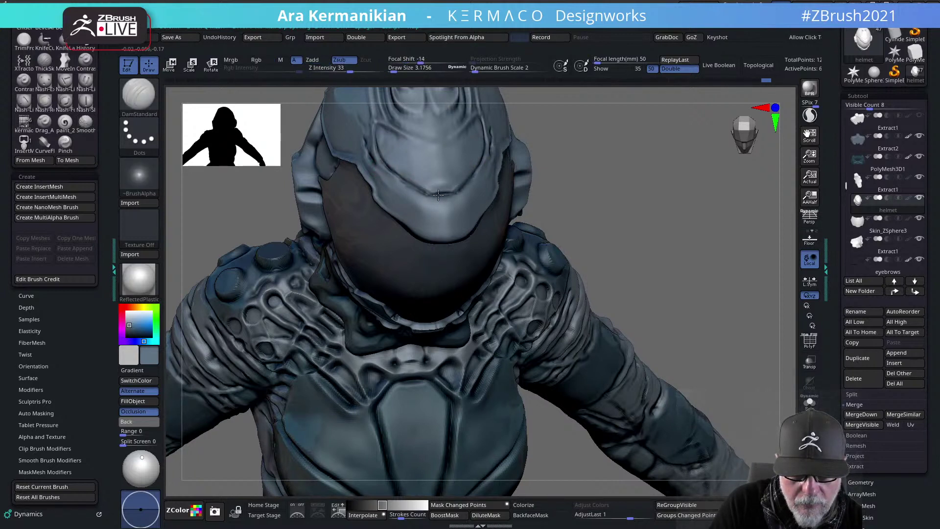
{"action": "key", "text": "shift"}
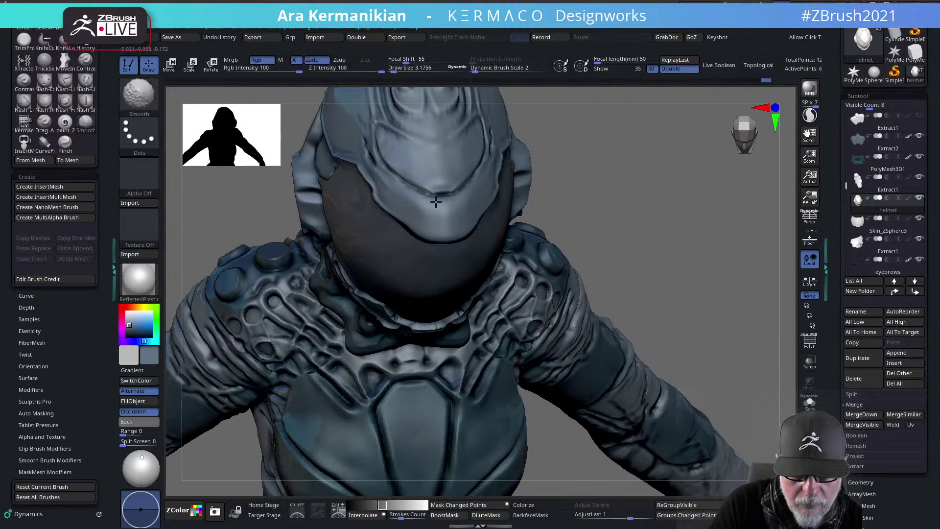
{"action": "mouse_move", "coordinate": [419, 191]}
{"action": "left_mouse_down", "text": "shift"}
{"action": "mouse_move", "coordinate": [437, 196]}
{"action": "mouse_move", "coordinate": [431, 184]}
{"action": "left_mouse_up", "text": "shift"}
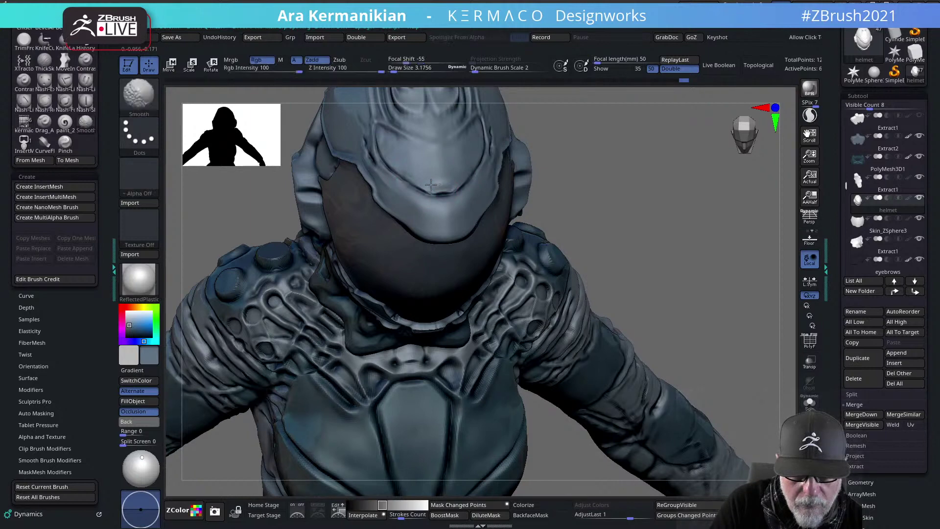
{"action": "mouse_move", "coordinate": [665, 197]}
{"action": "left_mouse_down", "text": "alt"}
{"action": "mouse_move", "coordinate": [619, 147]}
{"action": "mouse_move", "coordinate": [638, 199]}
{"action": "mouse_move", "coordinate": [577, 170]}
{"action": "mouse_move", "coordinate": [523, 187]}
{"action": "mouse_move", "coordinate": [656, 210]}
{"action": "mouse_move", "coordinate": [648, 240]}
{"action": "left_mouse_up", "text": "alt"}
{"action": "right_click", "coordinate": [518, 209]}
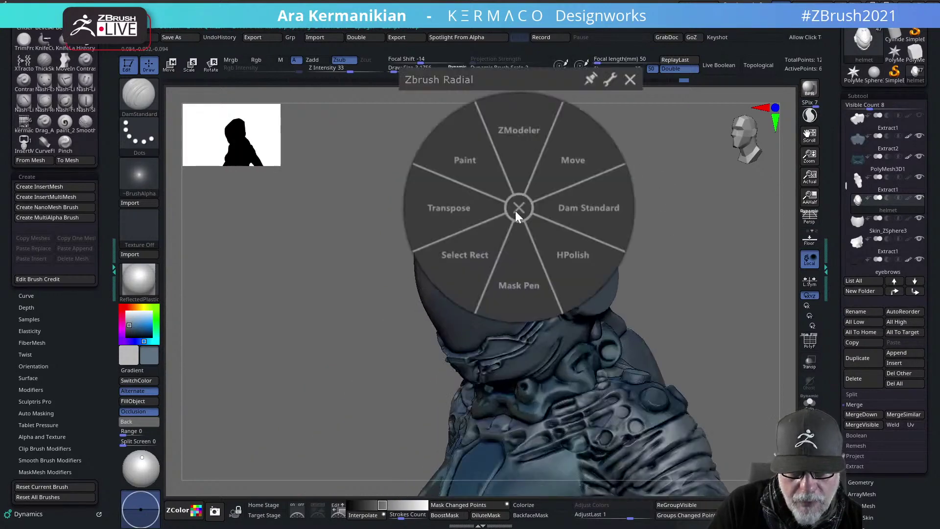
{"action": "left_click", "coordinate": [577, 209]}
{"action": "right_click", "coordinate": [555, 198]}
{"action": "left_click", "coordinate": [606, 243]}
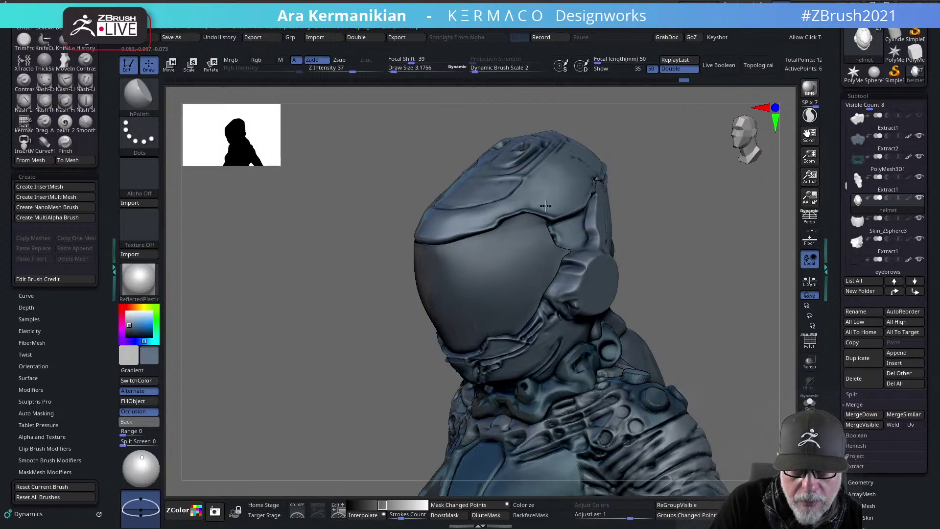
{"action": "mouse_move", "coordinate": [646, 211]}
{"action": "left_mouse_down", "text": "alt"}
{"action": "mouse_move", "coordinate": [653, 201]}
{"action": "mouse_move", "coordinate": [679, 214]}
{"action": "left_mouse_up", "text": "alt"}
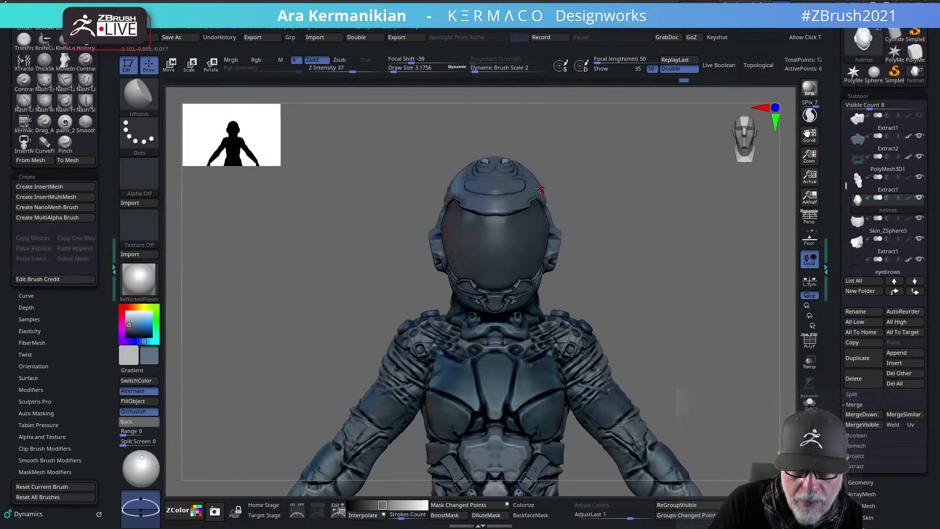
Adjust the helmet's crown outline with the Move brush at a draw size of about 26.6
{"action": "key", "text": "s"}
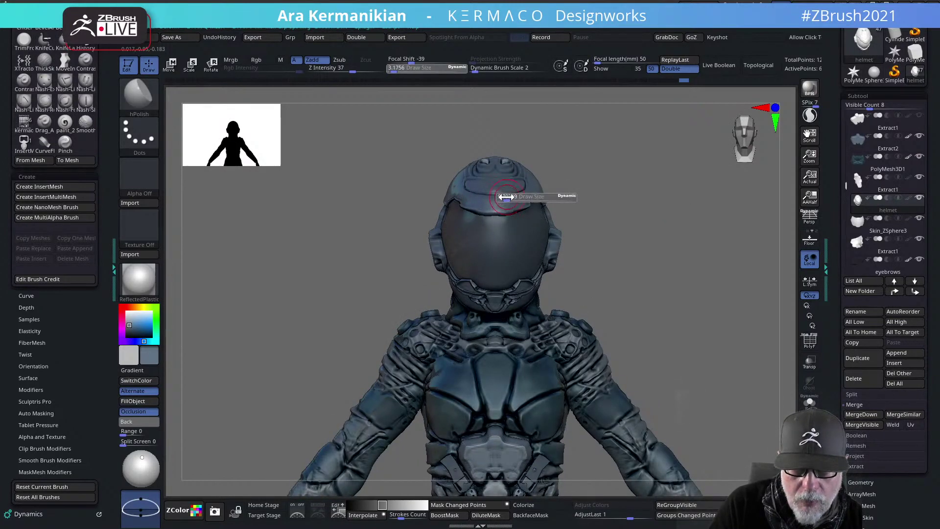
{"action": "left_click_drag", "start_coordinate": [503, 197], "coordinate": [562, 181]}
{"action": "key", "text": "b"}
{"action": "key", "text": "m"}
{"action": "key", "text": "v"}
{"action": "key", "text": "s"}
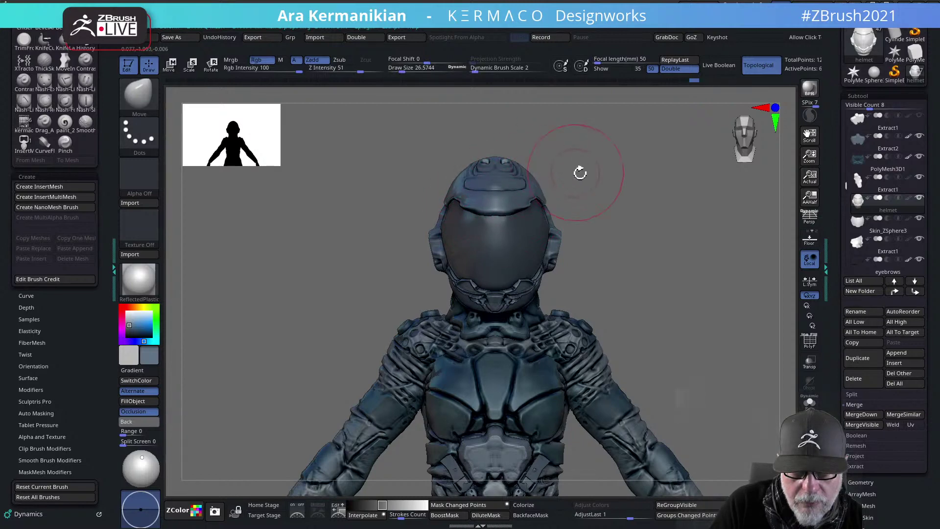
{"action": "mouse_move", "coordinate": [629, 172]}
{"action": "left_mouse_down"}
{"action": "mouse_move", "coordinate": [500, 196]}
{"action": "mouse_move", "coordinate": [630, 181]}
{"action": "left_mouse_up"}
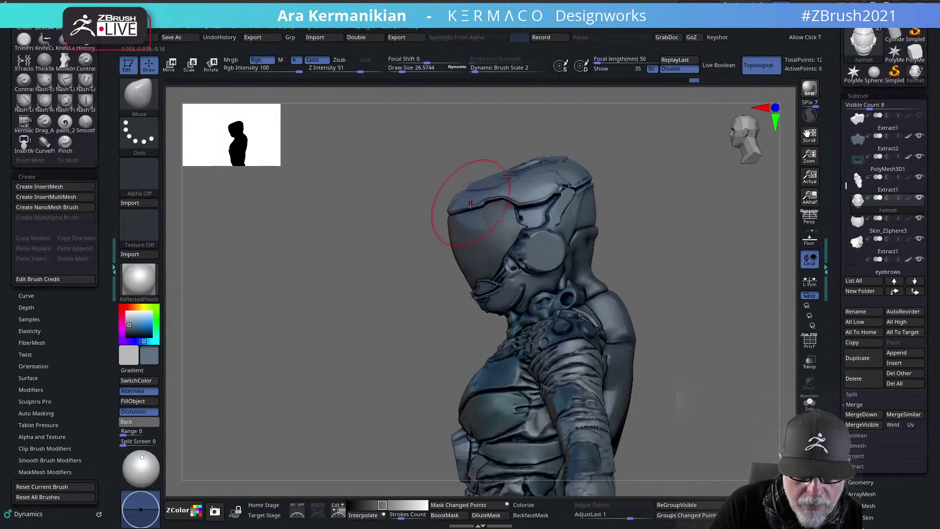
Reshape the front edge of the helmet's brow in profile with the Move brush at a draw size of about 11
{"action": "key", "text": "s"}
{"action": "left_click_drag", "start_coordinate": [461, 200], "coordinate": [450, 199]}
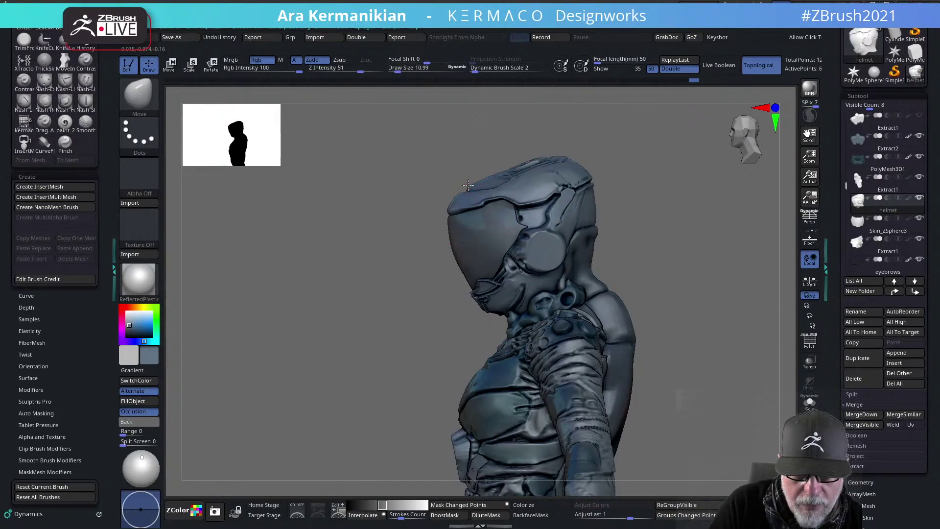
{"action": "left_click_drag", "start_coordinate": [379, 229], "coordinate": [443, 198], "text": "shift"}
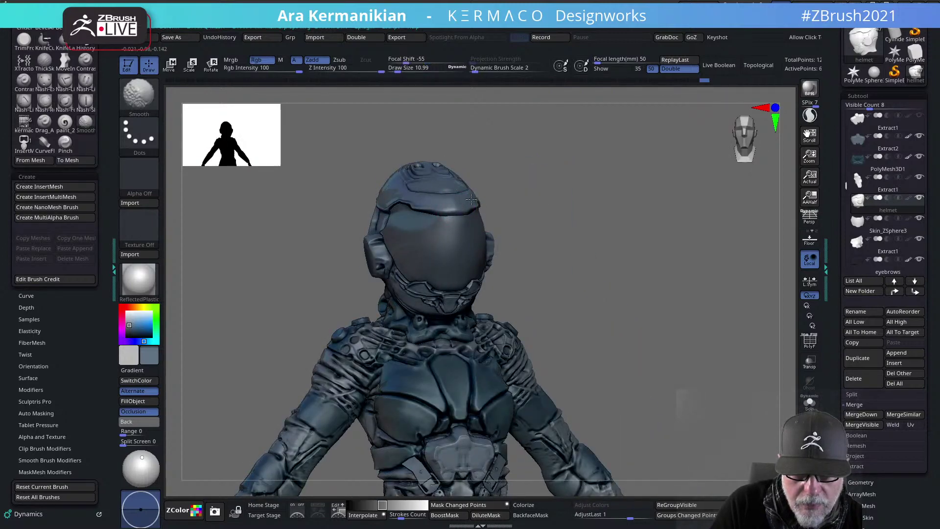
{"action": "left_click_drag", "start_coordinate": [567, 183], "coordinate": [562, 189]}
Polish the side edge of the helmet's forehead with the hPolish brush at a draw size of about 11
{"action": "right_click", "coordinate": [452, 194]}
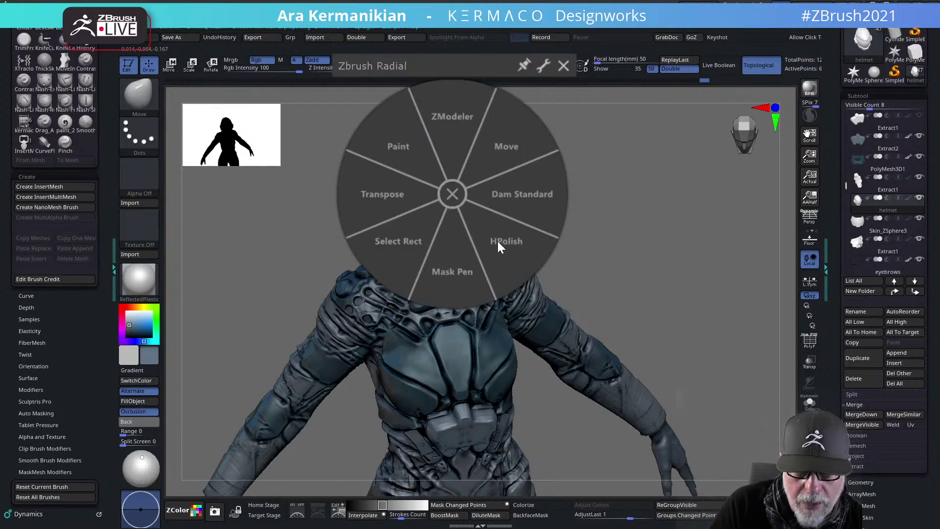
{"action": "left_click", "coordinate": [502, 239]}
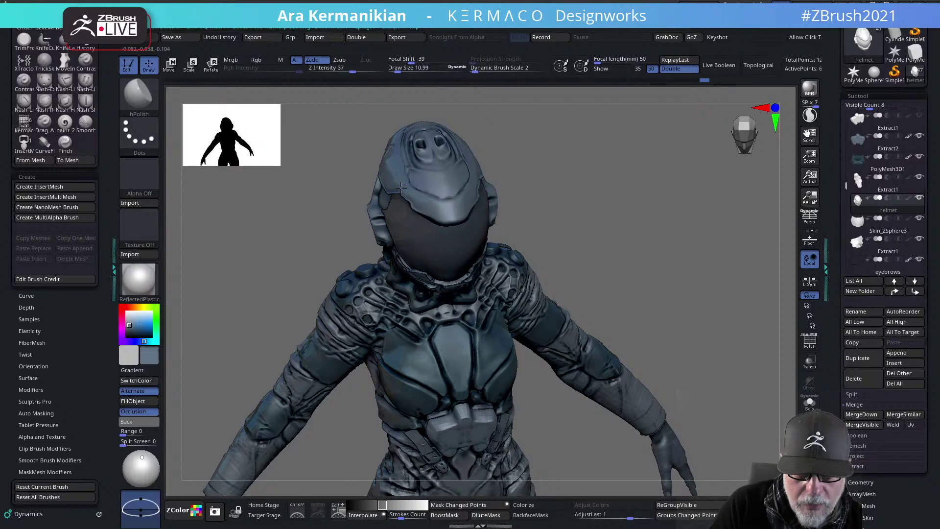
{"action": "left_click_drag", "start_coordinate": [656, 192], "coordinate": [610, 211]}
Reshape the brow's lower edge above the visor with the Move brush, working on the helmet's lower subdivision levels before stepping back up
{"action": "key", "text": "b"}
{"action": "key", "text": "m"}
{"action": "key", "text": "v"}
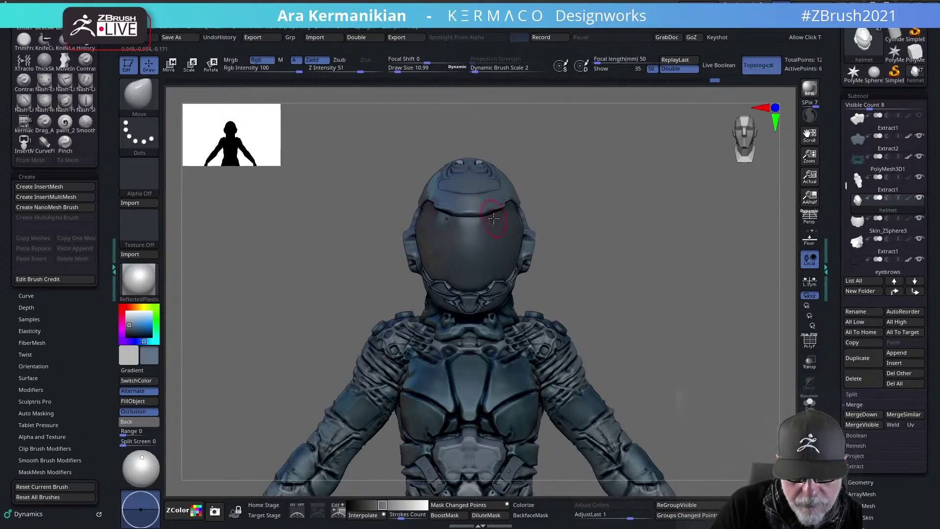
{"action": "key", "text": "ctrl+1"}
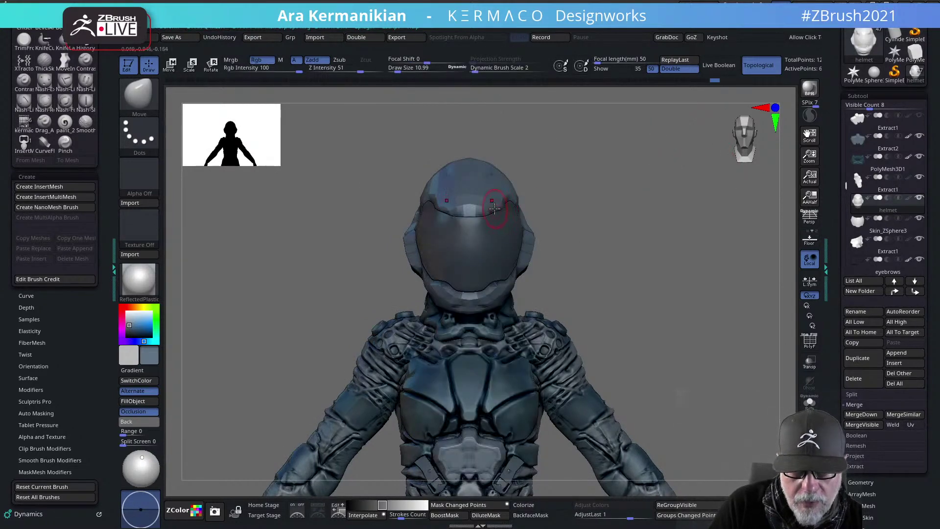
{"action": "key", "text": "shift+d"}
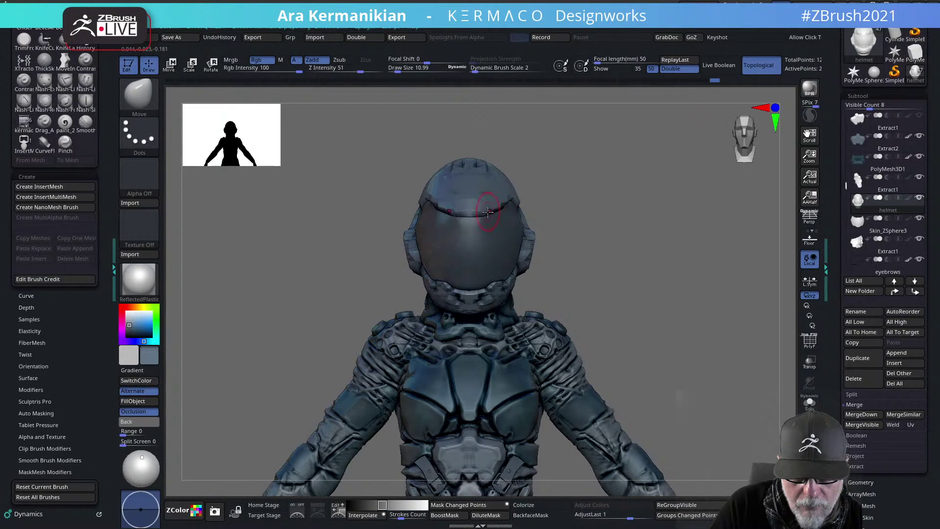
{"action": "left_click_drag", "start_coordinate": [500, 203], "coordinate": [506, 199]}
{"action": "key", "text": "d"}
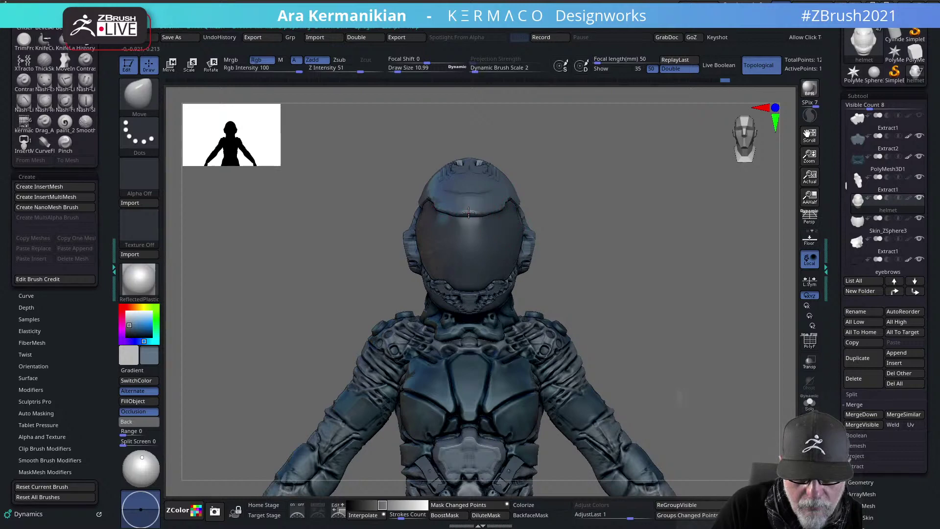
{"action": "left_click_drag", "start_coordinate": [485, 212], "coordinate": [492, 218]}
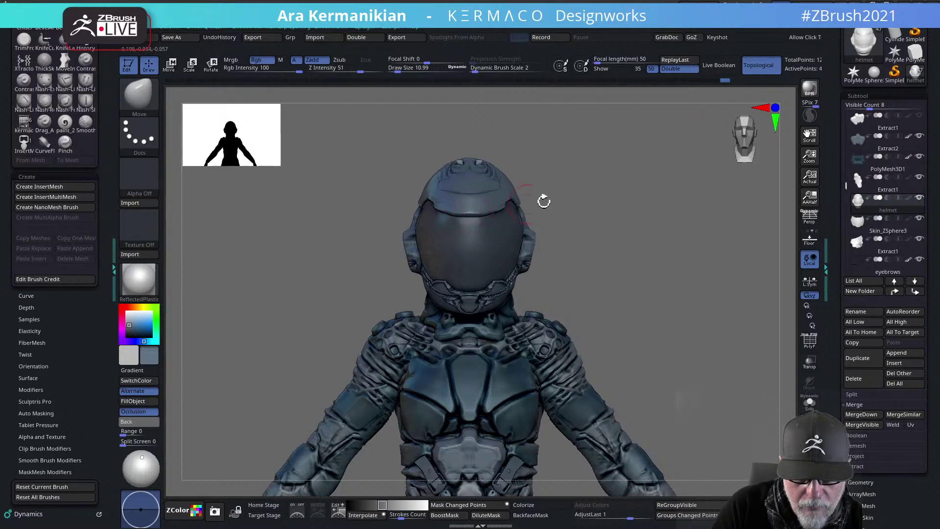
Refine the brow's front tip from the side and front with the Move brush and soften its lower edge
{"action": "left_click_drag", "start_coordinate": [543, 200], "coordinate": [465, 210]}
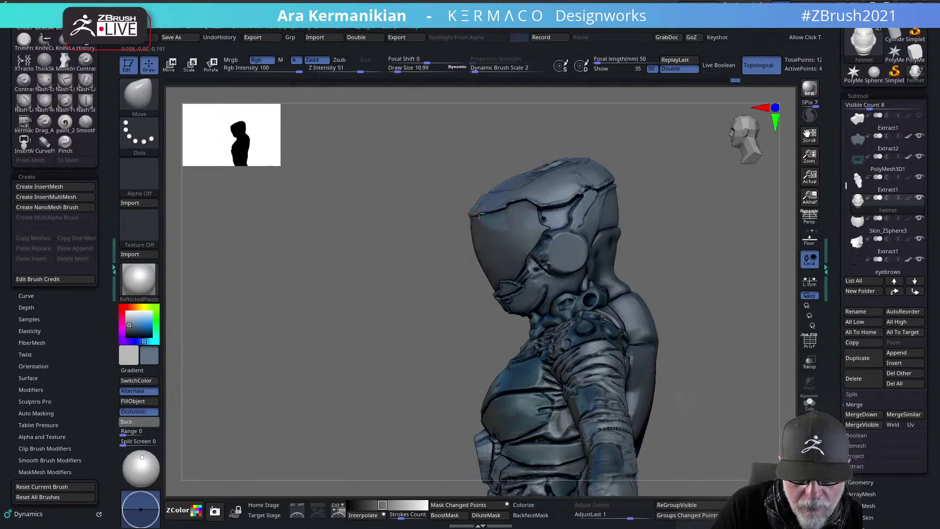
{"action": "left_click_drag", "start_coordinate": [301, 290], "coordinate": [367, 268], "text": "shift"}
{"action": "key", "text": "w"}
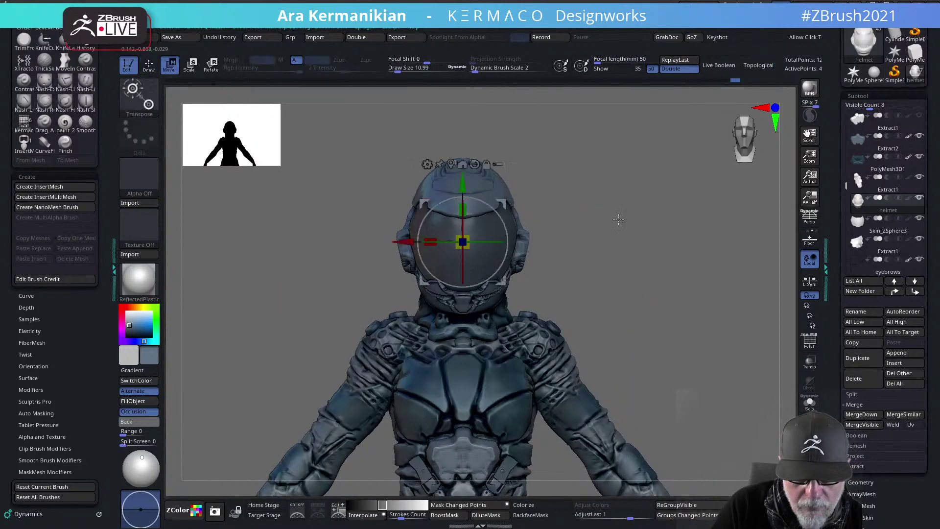
{"action": "left_click_drag", "start_coordinate": [619, 234], "coordinate": [707, 250], "text": "alt"}
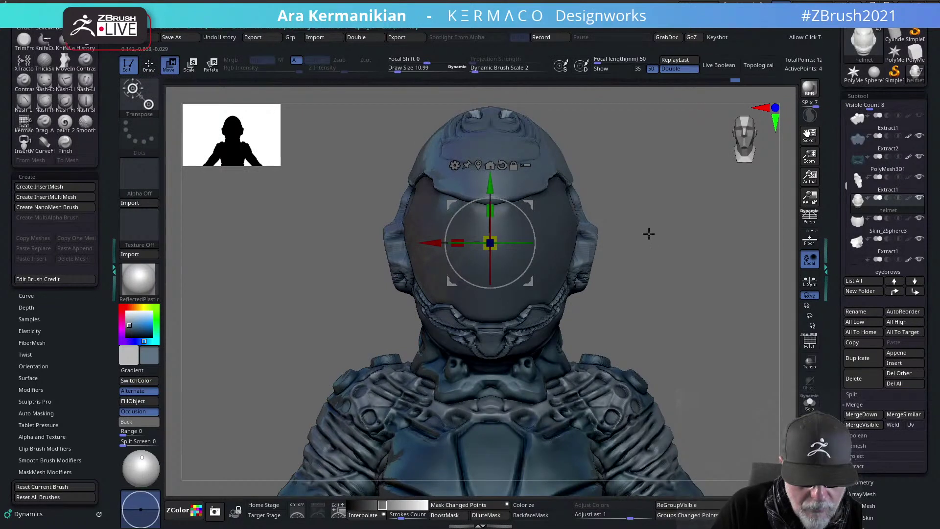
{"action": "key", "text": "q"}
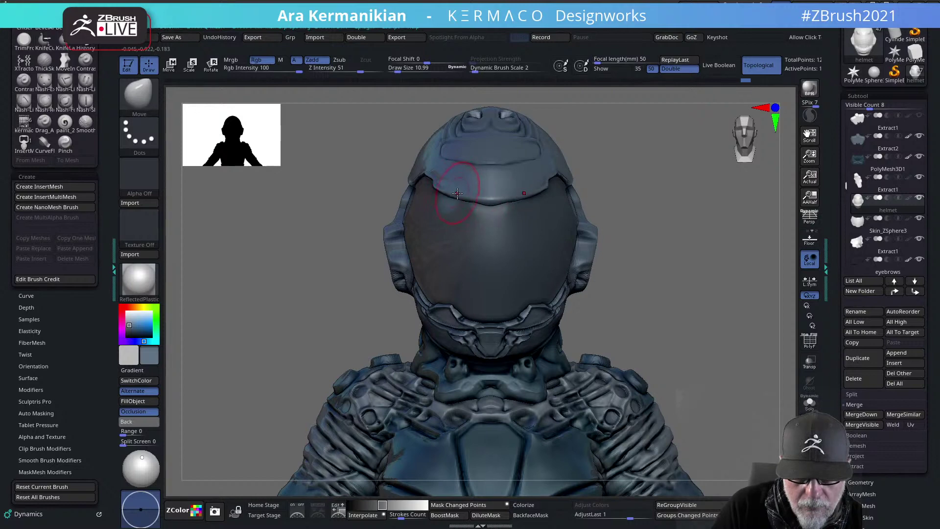
{"action": "key", "text": "shift"}
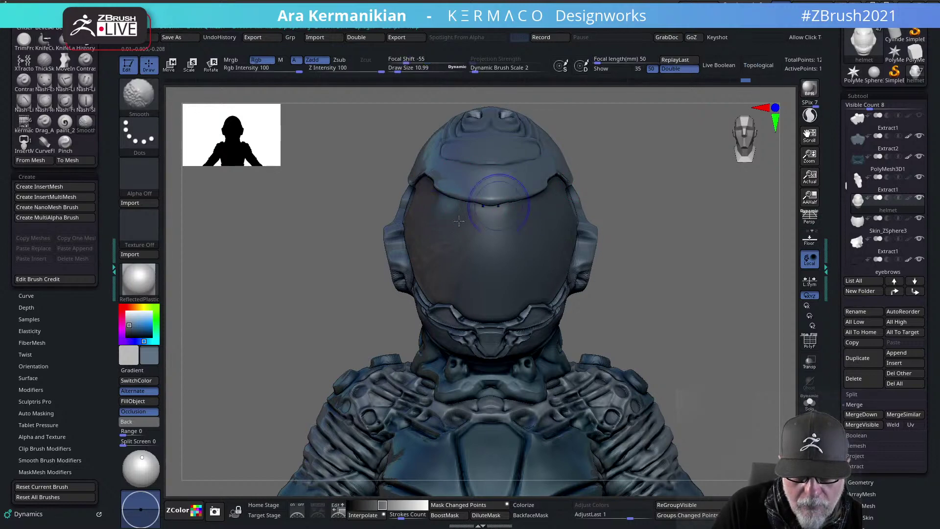
Smooth the crown's rear grooves and the surface beside the forehead panel with the Smooth brush at a draw size of about 11
{"action": "mouse_move", "coordinate": [654, 180]}
{"action": "left_mouse_down", "text": "alt"}
{"action": "mouse_move", "coordinate": [700, 195]}
{"action": "mouse_move", "coordinate": [707, 164]}
{"action": "mouse_move", "coordinate": [672, 214]}
{"action": "mouse_move", "coordinate": [644, 168]}
{"action": "mouse_move", "coordinate": [690, 169]}
{"action": "mouse_move", "coordinate": [675, 216]}
{"action": "left_mouse_up", "text": "alt"}
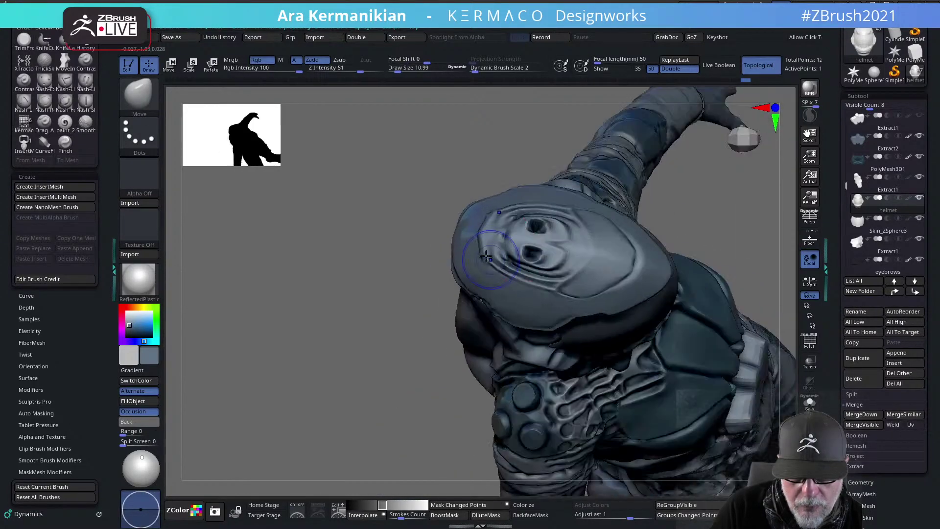
{"action": "mouse_move", "coordinate": [482, 234]}
{"action": "left_mouse_down", "text": "shift"}
{"action": "mouse_move", "coordinate": [511, 273]}
{"action": "mouse_move", "coordinate": [551, 255]}
{"action": "mouse_move", "coordinate": [516, 259]}
{"action": "mouse_move", "coordinate": [536, 274]}
{"action": "mouse_move", "coordinate": [524, 271]}
{"action": "left_mouse_up", "text": "shift"}
{"action": "mouse_move", "coordinate": [589, 236]}
{"action": "left_mouse_down", "text": "shift"}
{"action": "mouse_move", "coordinate": [580, 297]}
{"action": "mouse_move", "coordinate": [600, 300]}
{"action": "left_mouse_up", "text": "shift"}
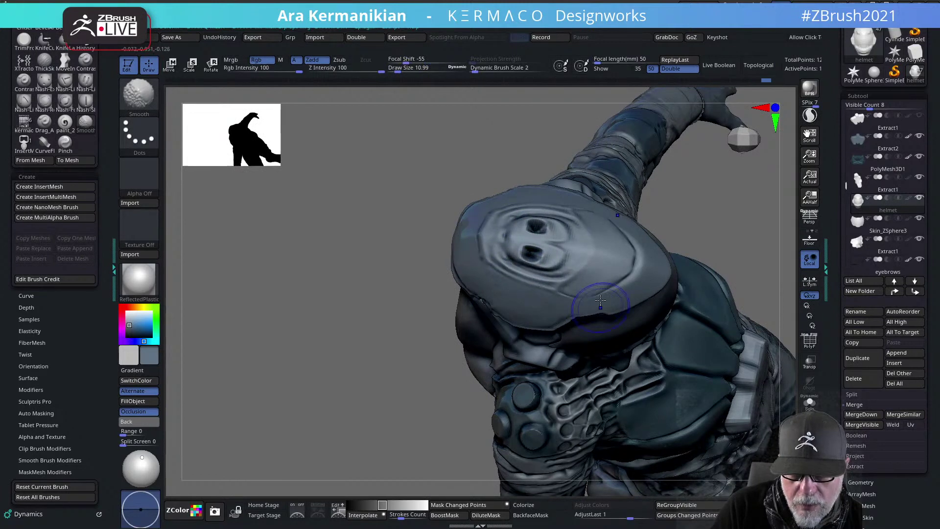
Carve a small notch into the front tip of the forehead panel's groove with DamStandard at a draw size of about 11
{"action": "right_click", "coordinate": [548, 266]}
{"action": "left_click", "coordinate": [627, 269]}
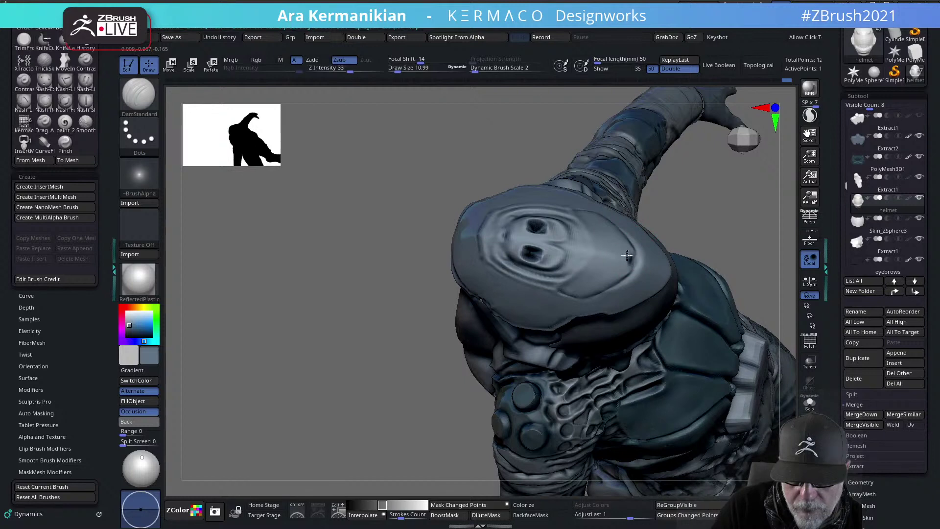
{"action": "left_click_drag", "start_coordinate": [628, 257], "coordinate": [634, 258]}
{"action": "left_click_drag", "start_coordinate": [636, 263], "coordinate": [638, 265]}
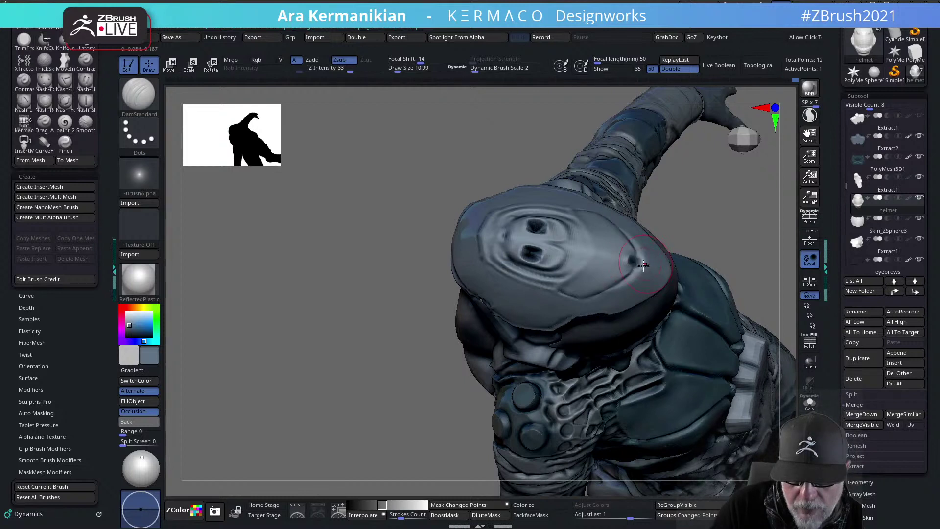
Smooth away the two holes and inner ridges on the crown and polish the area with hPolish
{"action": "mouse_move", "coordinate": [502, 236]}
{"action": "left_mouse_down", "text": "shift"}
{"action": "mouse_move", "coordinate": [538, 229]}
{"action": "mouse_move", "coordinate": [523, 253]}
{"action": "mouse_move", "coordinate": [548, 245]}
{"action": "mouse_move", "coordinate": [533, 253]}
{"action": "mouse_move", "coordinate": [536, 226]}
{"action": "mouse_move", "coordinate": [534, 254]}
{"action": "left_mouse_up", "text": "shift"}
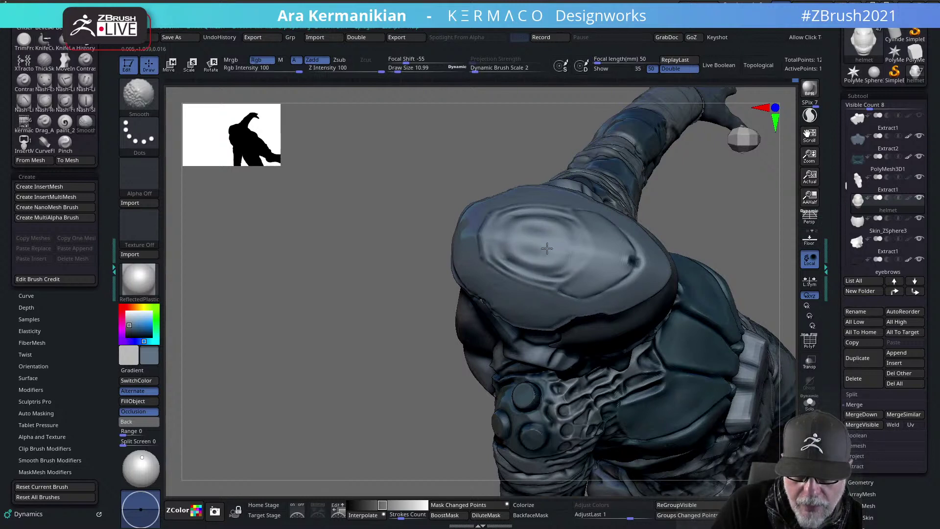
{"action": "key", "text": "space"}
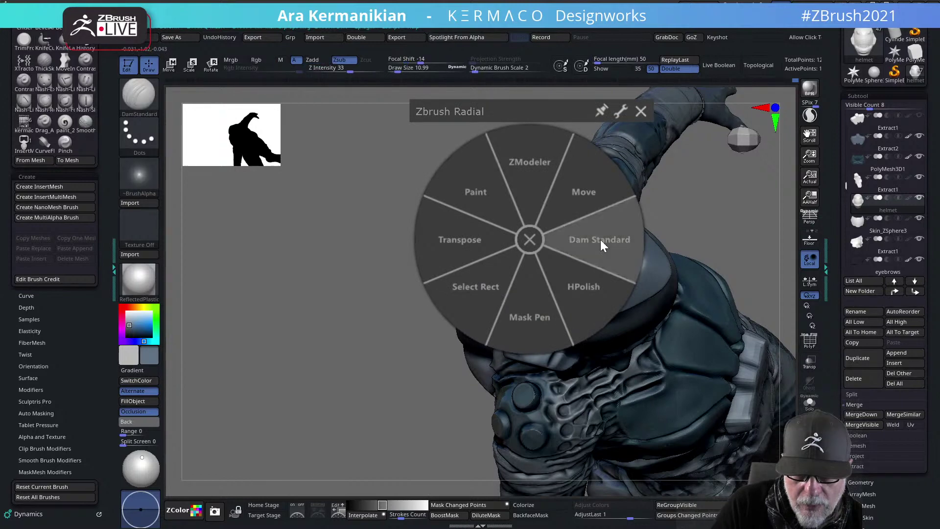
{"action": "left_click", "coordinate": [600, 239]}
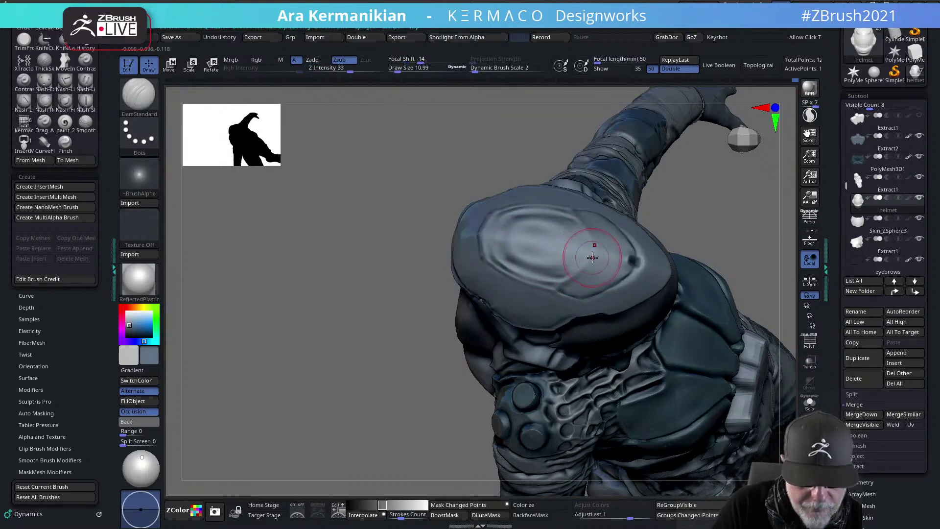
{"action": "key", "text": "space"}
{"action": "left_click", "coordinate": [641, 296]}
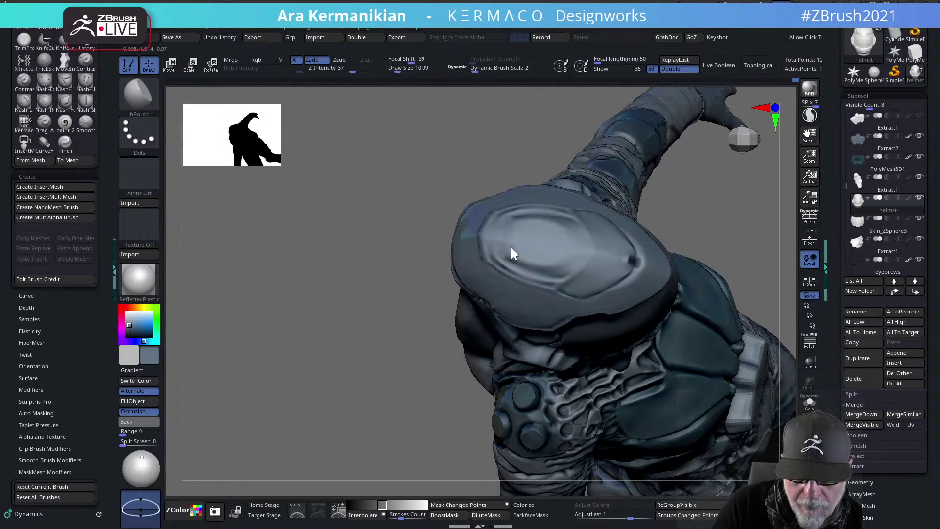
{"action": "mouse_move", "coordinate": [522, 219]}
{"action": "left_mouse_down"}
{"action": "mouse_move", "coordinate": [486, 229]}
{"action": "mouse_move", "coordinate": [510, 261]}
{"action": "left_mouse_up"}
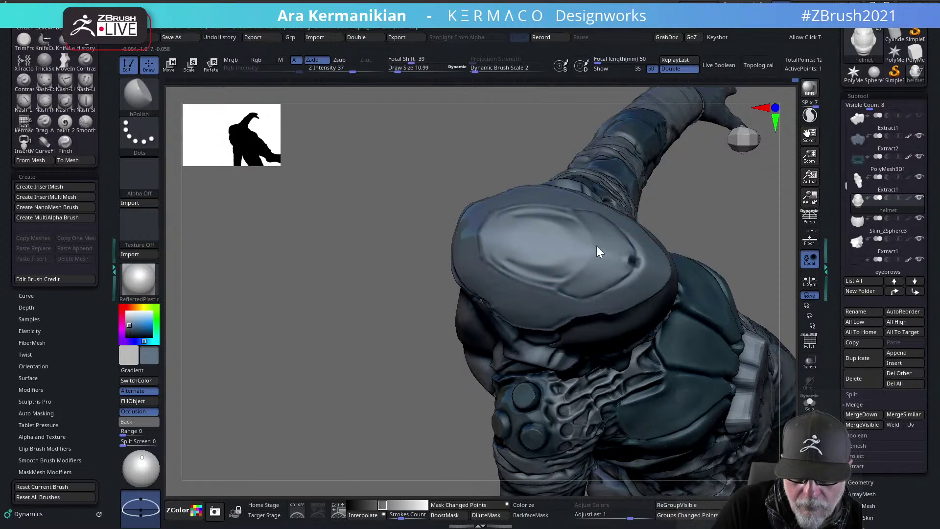
Polish the sides of the helmet's crown and forehead with hPolish at a draw size of about 11
{"action": "right_click_drag", "start_coordinate": [603, 319], "coordinate": [711, 153], "text": "ctrl"}
{"action": "left_click_drag", "start_coordinate": [711, 153], "coordinate": [607, 221]}
{"action": "right_click_drag", "start_coordinate": [612, 235], "coordinate": [613, 243], "text": "ctrl"}
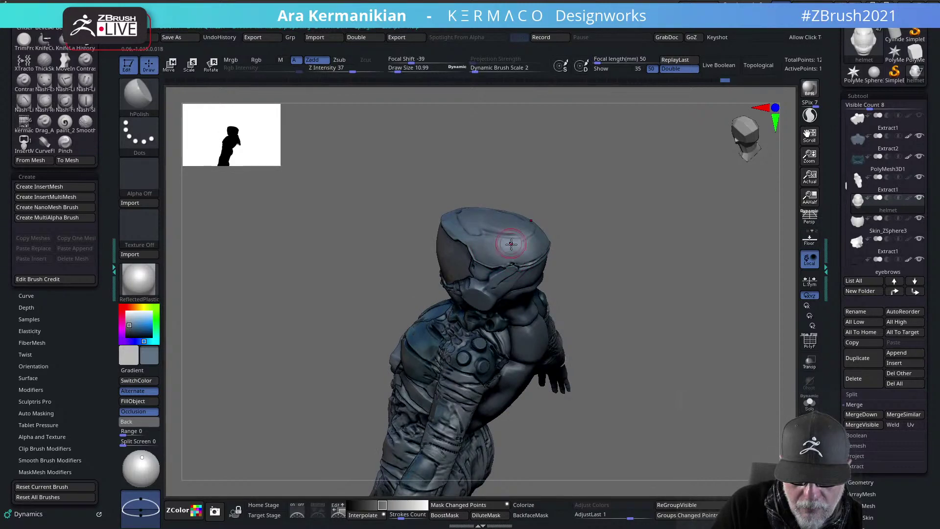
{"action": "left_click_drag", "start_coordinate": [522, 252], "coordinate": [522, 253]}
{"action": "mouse_move", "coordinate": [621, 240]}
{"action": "left_mouse_down"}
{"action": "mouse_move", "coordinate": [530, 260]}
{"action": "mouse_move", "coordinate": [543, 233]}
{"action": "mouse_move", "coordinate": [562, 254]}
{"action": "mouse_move", "coordinate": [558, 242]}
{"action": "left_mouse_up"}
{"action": "left_click_drag", "start_coordinate": [497, 262], "coordinate": [572, 246]}
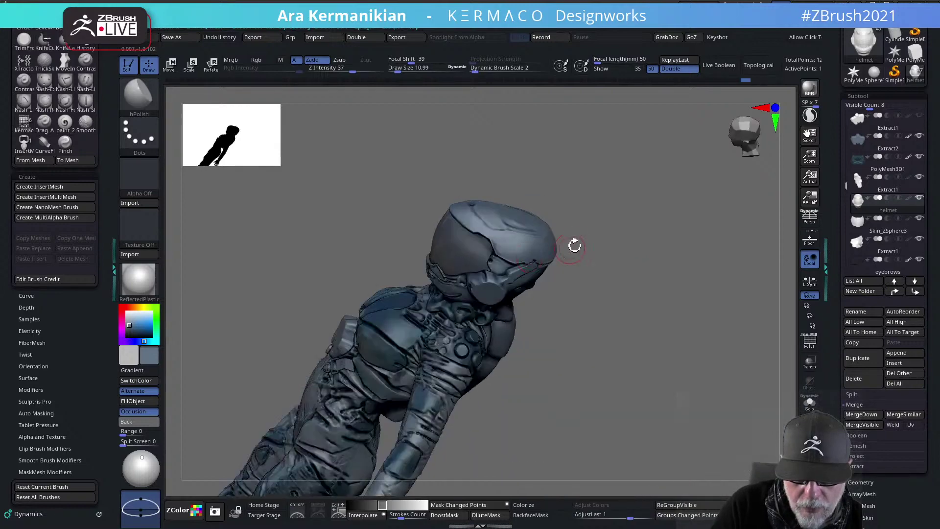
{"action": "left_click_drag", "start_coordinate": [496, 241], "coordinate": [503, 256]}
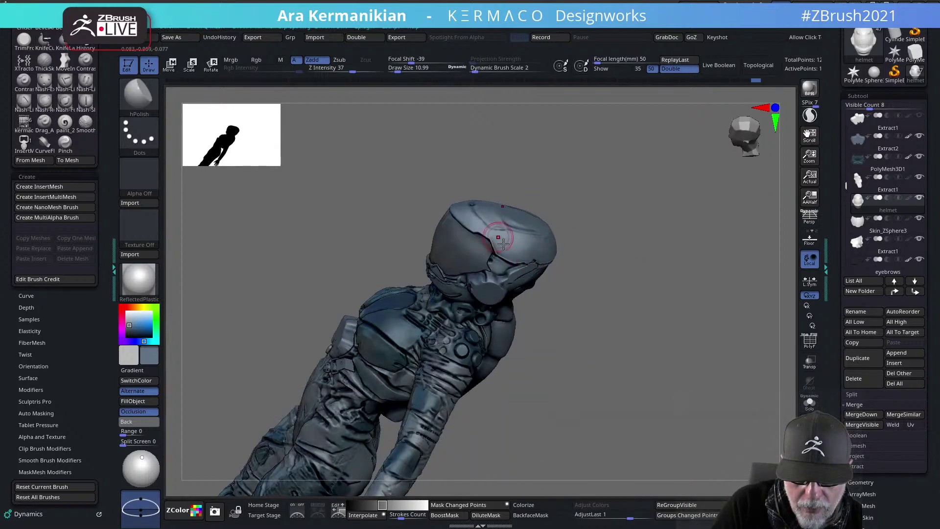
{"action": "left_click_drag", "start_coordinate": [548, 228], "coordinate": [517, 210]}
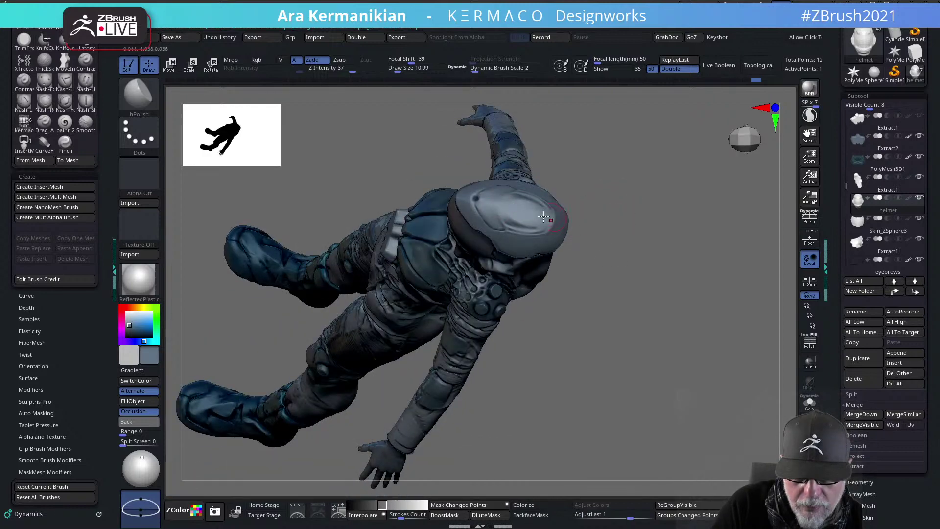
Carve the groove around the rear end of the crown panel with DamStandard at a draw size of about 8.5
{"action": "right_click", "coordinate": [531, 229]}
{"action": "left_click", "coordinate": [603, 238]}
{"action": "mouse_move", "coordinate": [650, 279]}
{"action": "left_mouse_down"}
{"action": "mouse_move", "coordinate": [712, 215]}
{"action": "mouse_move", "coordinate": [705, 177]}
{"action": "mouse_move", "coordinate": [692, 177]}
{"action": "mouse_move", "coordinate": [651, 254]}
{"action": "mouse_move", "coordinate": [644, 235]}
{"action": "mouse_move", "coordinate": [658, 227]}
{"action": "mouse_move", "coordinate": [573, 304]}
{"action": "left_mouse_up"}
{"action": "key", "text": "s"}
{"action": "left_click_drag", "start_coordinate": [458, 351], "coordinate": [448, 352]}
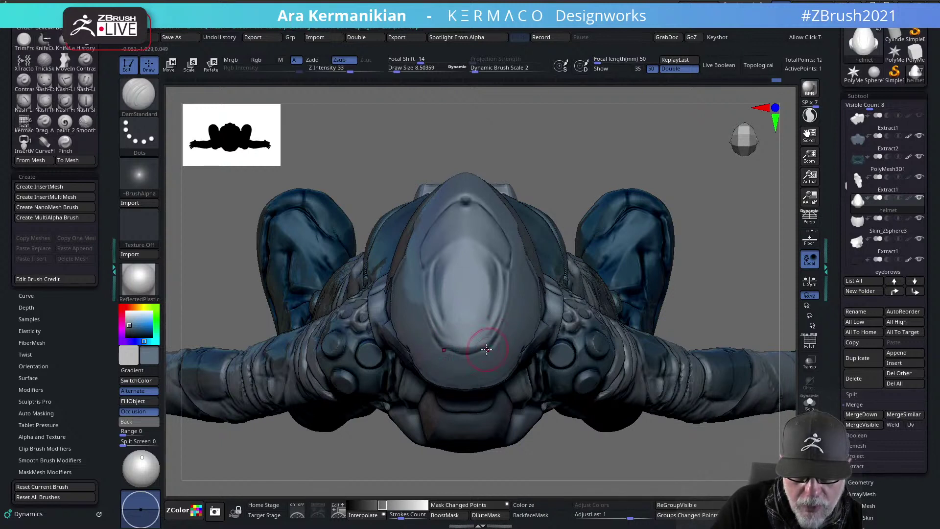
Sharpen the groove along the side of the crown panel with DamStandard at a draw size of about 8.5
{"action": "left_click_drag", "start_coordinate": [605, 224], "coordinate": [588, 149]}
{"action": "mouse_move", "coordinate": [644, 230]}
{"action": "left_mouse_down"}
{"action": "mouse_move", "coordinate": [619, 218]}
{"action": "mouse_move", "coordinate": [604, 155]}
{"action": "mouse_move", "coordinate": [447, 284]}
{"action": "mouse_move", "coordinate": [457, 283]}
{"action": "mouse_move", "coordinate": [415, 248]}
{"action": "mouse_move", "coordinate": [459, 285]}
{"action": "mouse_move", "coordinate": [451, 279]}
{"action": "mouse_move", "coordinate": [548, 303]}
{"action": "left_mouse_up"}
{"action": "left_click_drag", "start_coordinate": [475, 288], "coordinate": [544, 298]}
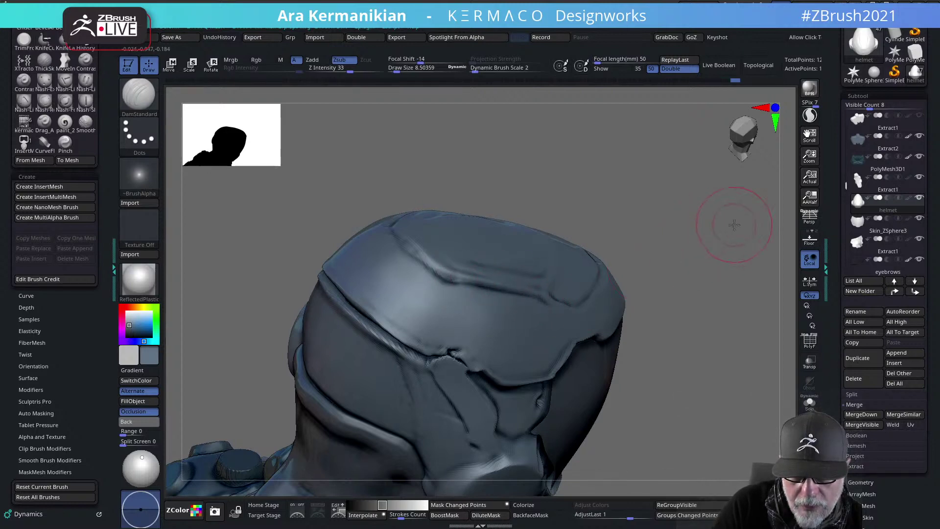
Carve the inner groove around the front end of the crown panel with DamStandard at a draw size of about 8.5
{"action": "left_click_drag", "start_coordinate": [732, 220], "coordinate": [656, 252]}
{"action": "left_click_drag", "start_coordinate": [390, 191], "coordinate": [416, 191], "text": "shift"}
{"action": "left_click_drag", "start_coordinate": [700, 215], "coordinate": [691, 274], "text": "alt"}
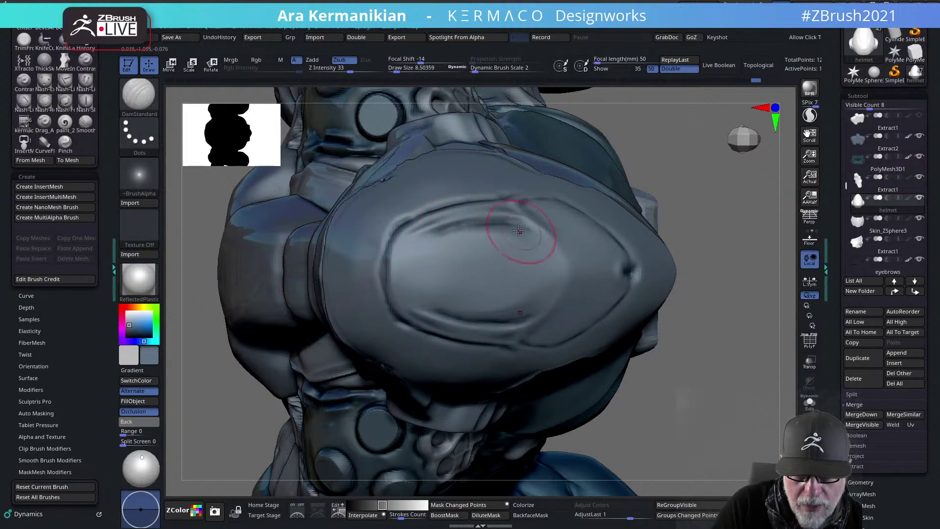
{"action": "mouse_move", "coordinate": [475, 223]}
{"action": "left_mouse_down"}
{"action": "mouse_move", "coordinate": [535, 234]}
{"action": "mouse_move", "coordinate": [443, 229]}
{"action": "left_mouse_up"}
{"action": "key", "text": "shift"}
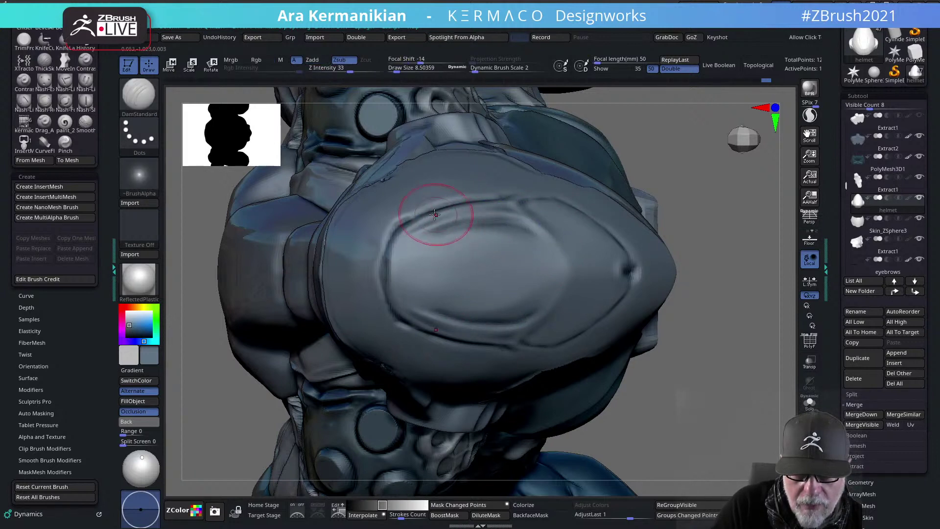
Smooth the rear corners of the crown panel groove and recarve the side points where the crown grooves meet
{"action": "key", "text": "shift"}
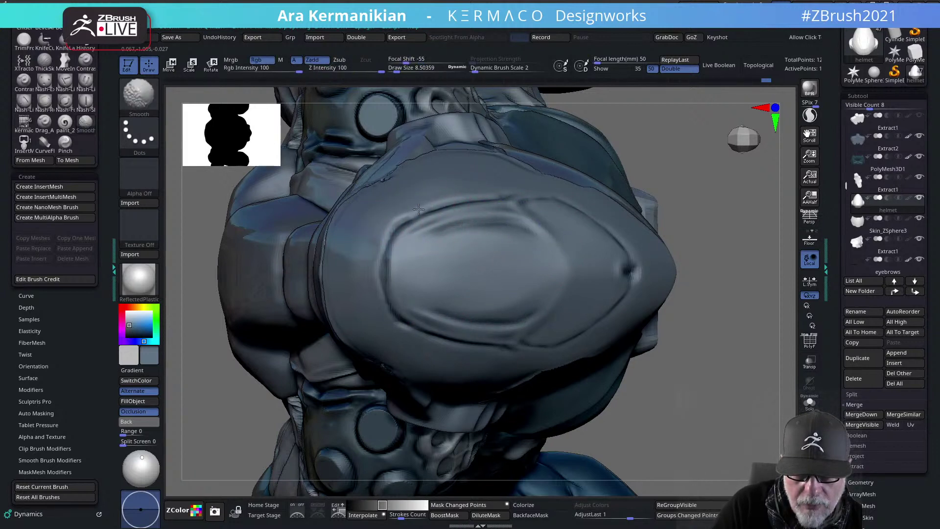
{"action": "left_click_drag", "start_coordinate": [429, 212], "coordinate": [397, 227]}
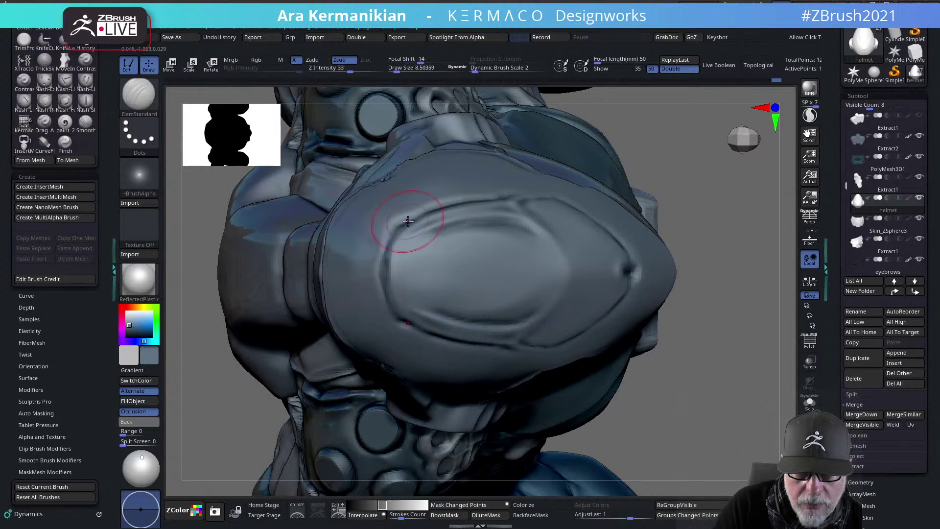
{"action": "key", "text": "ctrl"}
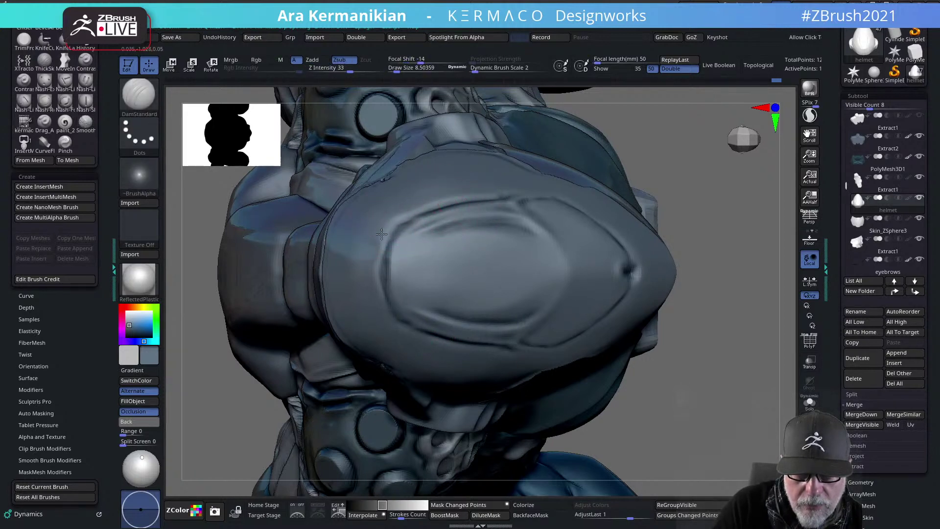
{"action": "mouse_move", "coordinate": [420, 220]}
{"action": "left_mouse_down", "text": "shift"}
{"action": "mouse_move", "coordinate": [419, 233]}
{"action": "mouse_move", "coordinate": [424, 217]}
{"action": "left_mouse_up", "text": "shift"}
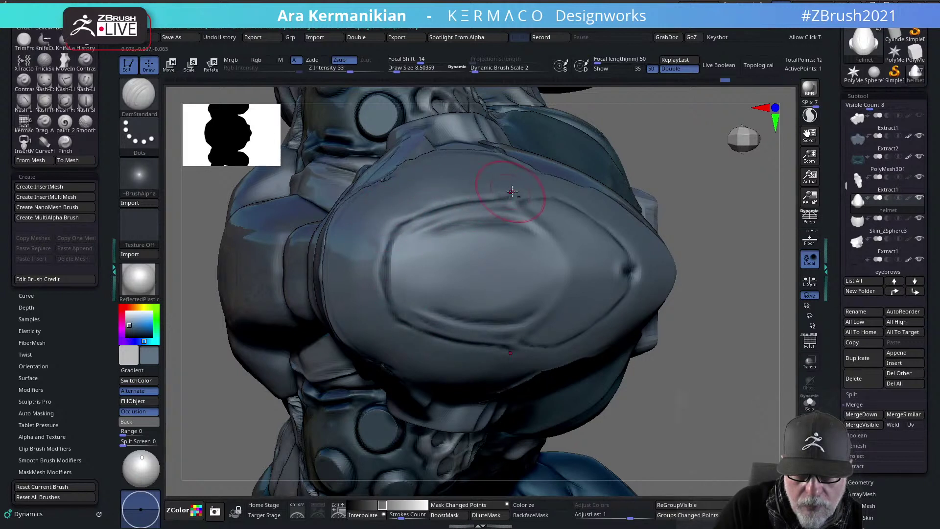
{"action": "left_click_drag", "start_coordinate": [512, 192], "coordinate": [525, 214]}
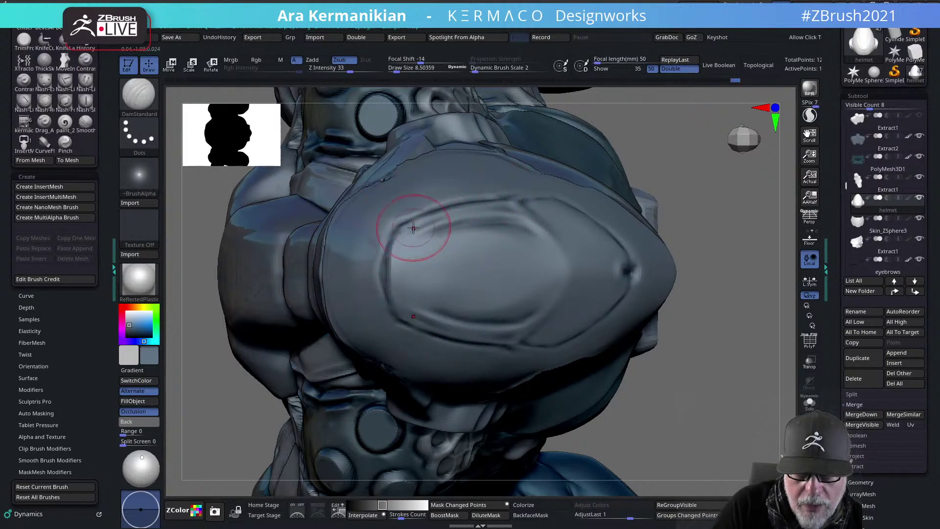
Smooth the forehead around the central pit and carve a small pit on each side of it with DamStandard
{"action": "mouse_move", "coordinate": [736, 204]}
{"action": "left_mouse_down", "text": "alt"}
{"action": "mouse_move", "coordinate": [657, 197]}
{"action": "mouse_move", "coordinate": [736, 170]}
{"action": "mouse_move", "coordinate": [644, 178]}
{"action": "mouse_move", "coordinate": [635, 196]}
{"action": "mouse_move", "coordinate": [669, 206]}
{"action": "mouse_move", "coordinate": [512, 197]}
{"action": "mouse_move", "coordinate": [499, 219]}
{"action": "left_mouse_up", "text": "alt"}
{"action": "key", "text": "shift"}
{"action": "mouse_move", "coordinate": [462, 244]}
{"action": "left_mouse_down", "text": "shift"}
{"action": "mouse_move", "coordinate": [404, 254]}
{"action": "mouse_move", "coordinate": [356, 242]}
{"action": "left_mouse_up", "text": "shift"}
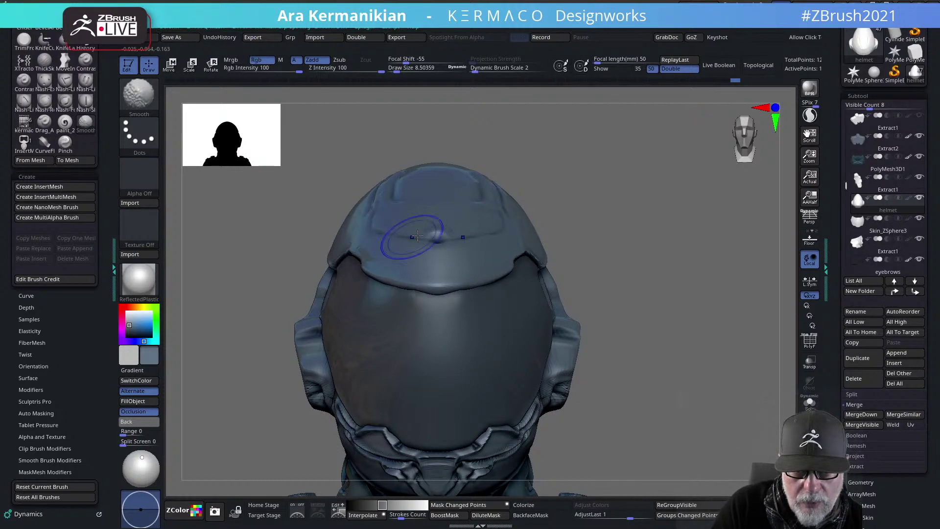
{"action": "mouse_move", "coordinate": [646, 193]}
{"action": "left_mouse_down", "text": "alt"}
{"action": "mouse_move", "coordinate": [652, 222]}
{"action": "mouse_move", "coordinate": [675, 223]}
{"action": "mouse_move", "coordinate": [644, 196]}
{"action": "mouse_move", "coordinate": [644, 163]}
{"action": "mouse_move", "coordinate": [365, 252]}
{"action": "mouse_move", "coordinate": [372, 254]}
{"action": "left_mouse_up", "text": "alt"}
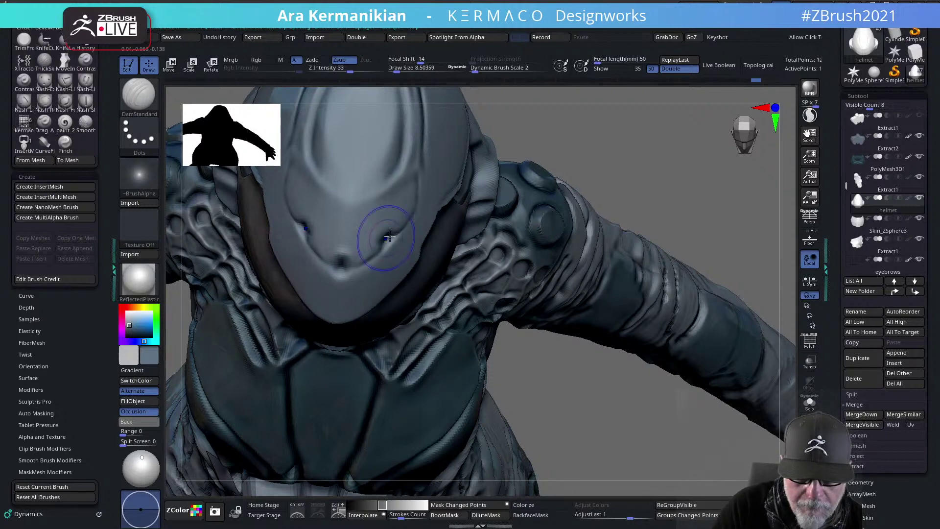
Define the grooves running outward from the forehead's side pits and carve a small notch at the middle of the brow edge
{"action": "key", "text": "f"}
{"action": "left_click_drag", "start_coordinate": [587, 194], "coordinate": [647, 176]}
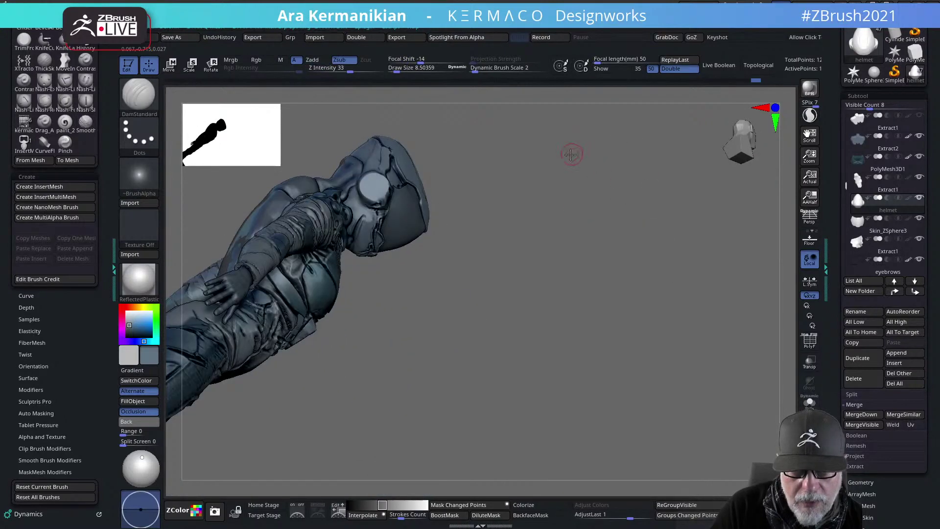
{"action": "mouse_move", "coordinate": [570, 152]}
{"action": "left_mouse_down"}
{"action": "mouse_move", "coordinate": [587, 185]}
{"action": "mouse_move", "coordinate": [601, 175]}
{"action": "mouse_move", "coordinate": [593, 209]}
{"action": "mouse_move", "coordinate": [682, 250]}
{"action": "mouse_move", "coordinate": [587, 235]}
{"action": "left_mouse_up"}
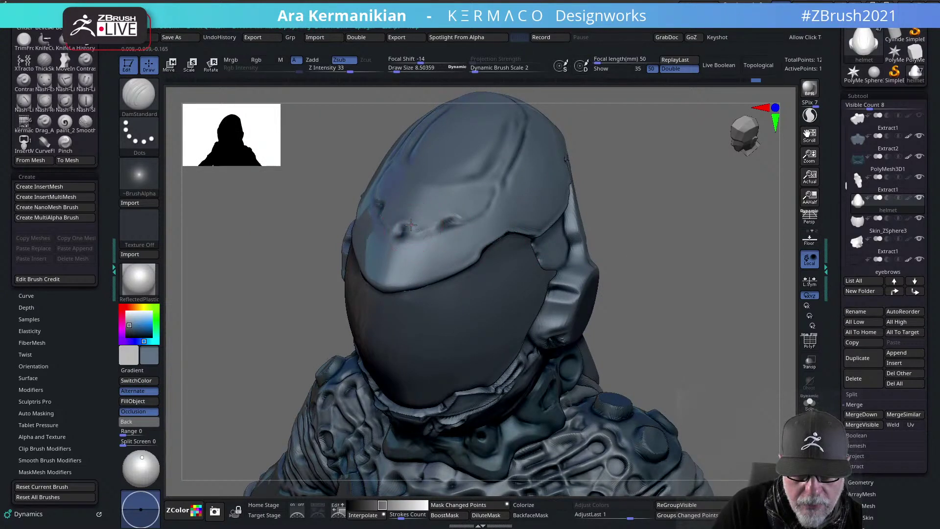
{"action": "key", "text": "shift"}
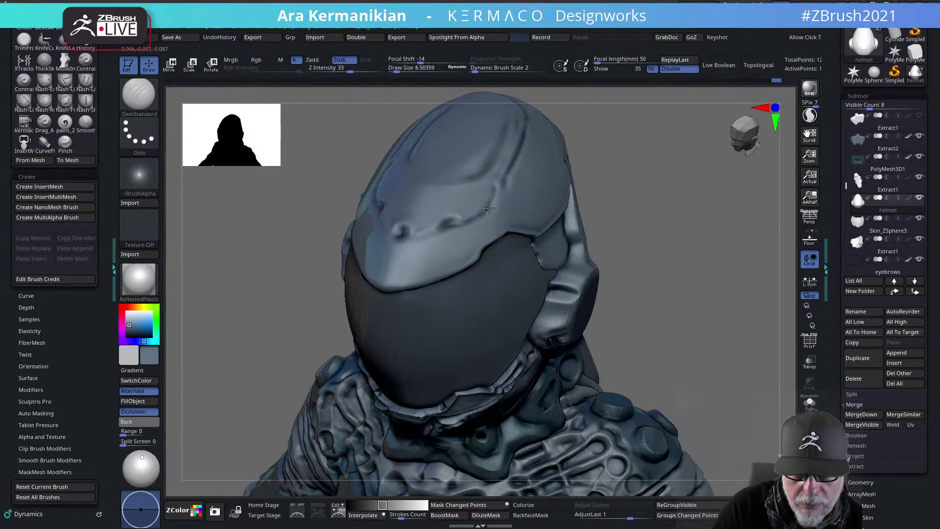
{"action": "left_click_drag", "start_coordinate": [608, 234], "coordinate": [646, 243], "text": "alt"}
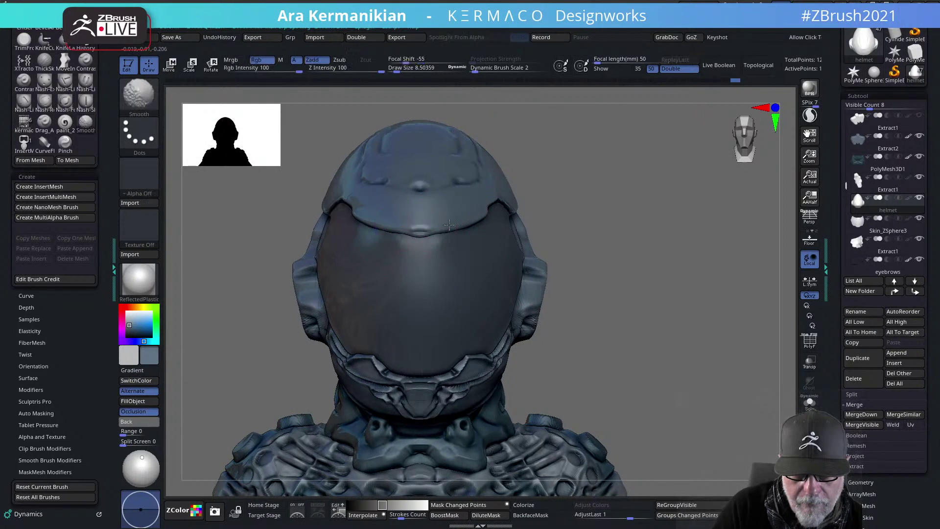
{"action": "left_click_drag", "start_coordinate": [644, 212], "coordinate": [449, 220], "text": "alt"}
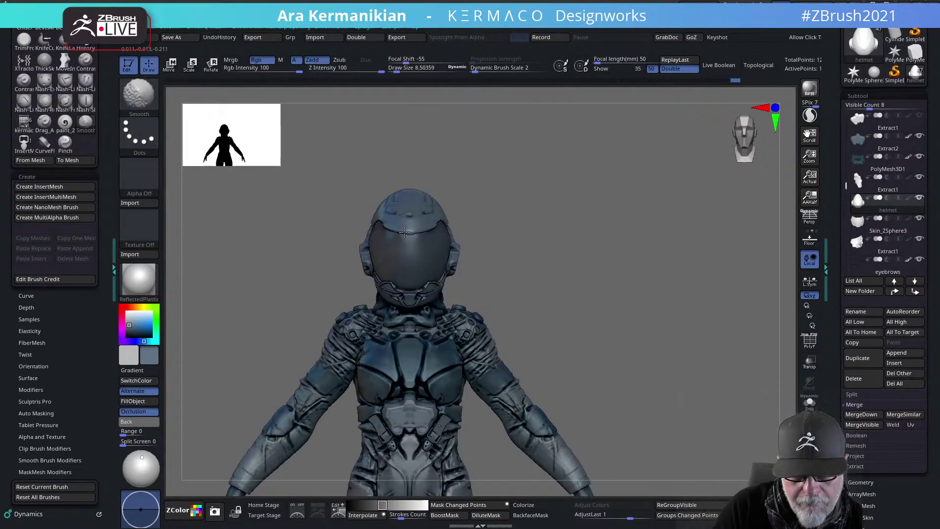
Smooth down the raised ridges on the side of the helmet's jaw guard below the visor
{"action": "mouse_move", "coordinate": [601, 245]}
{"action": "left_mouse_down", "text": "alt"}
{"action": "mouse_move", "coordinate": [638, 205]}
{"action": "mouse_move", "coordinate": [646, 214]}
{"action": "mouse_move", "coordinate": [609, 176]}
{"action": "mouse_move", "coordinate": [537, 257]}
{"action": "left_mouse_up", "text": "alt"}
{"action": "key", "text": "shift"}
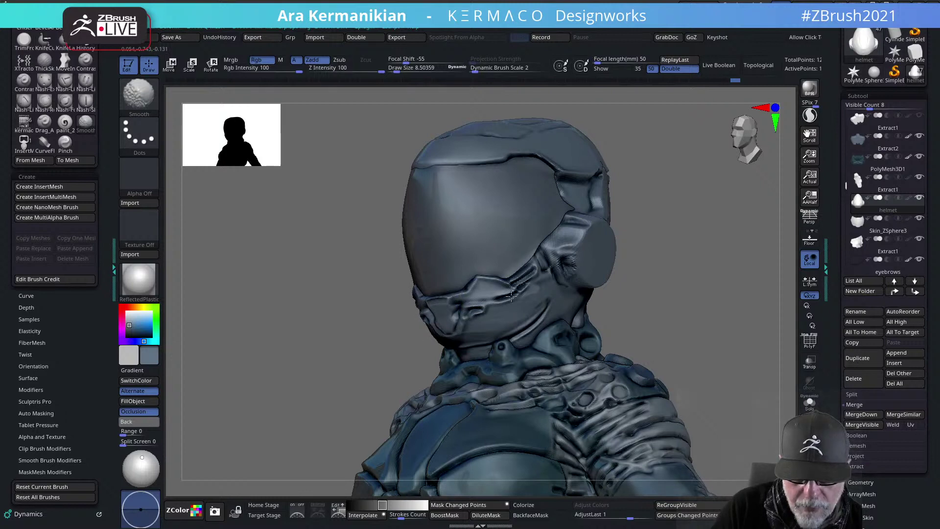
{"action": "mouse_move", "coordinate": [510, 295]}
{"action": "left_mouse_down", "text": "shift"}
{"action": "mouse_move", "coordinate": [522, 278]}
{"action": "mouse_move", "coordinate": [533, 283]}
{"action": "left_mouse_up", "text": "shift"}
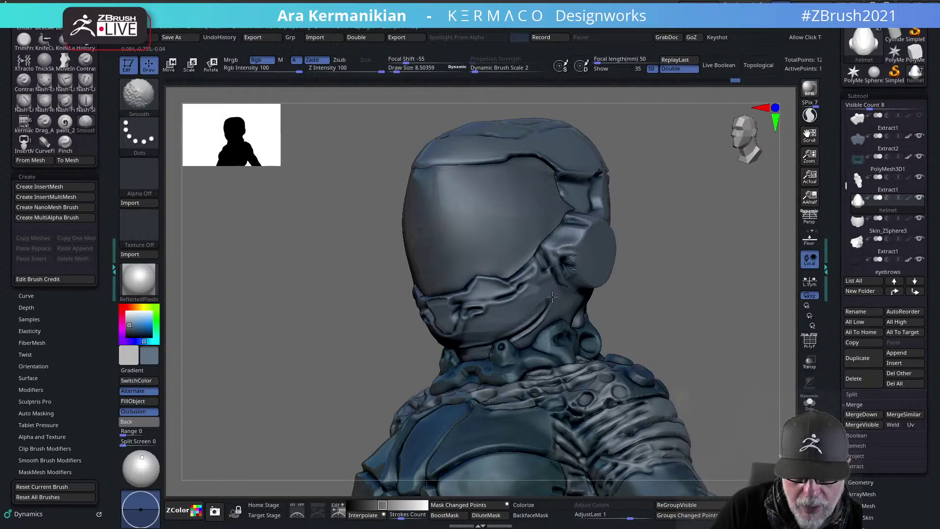
{"action": "left_click_drag", "start_coordinate": [474, 330], "coordinate": [491, 301], "text": "shift"}
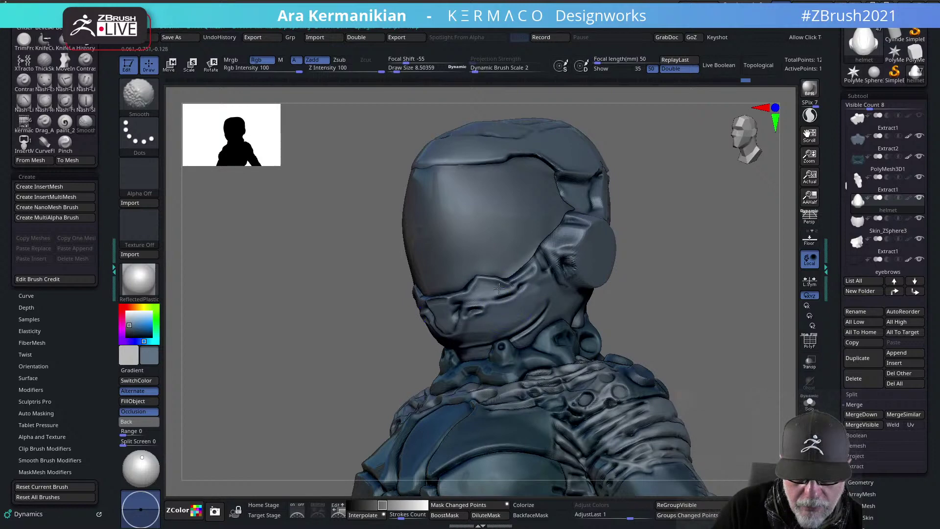
Flatten the side of the jaw guard with hPolish at a draw size of about 8.5 and smooth its rear area
{"action": "right_click", "coordinate": [476, 293]}
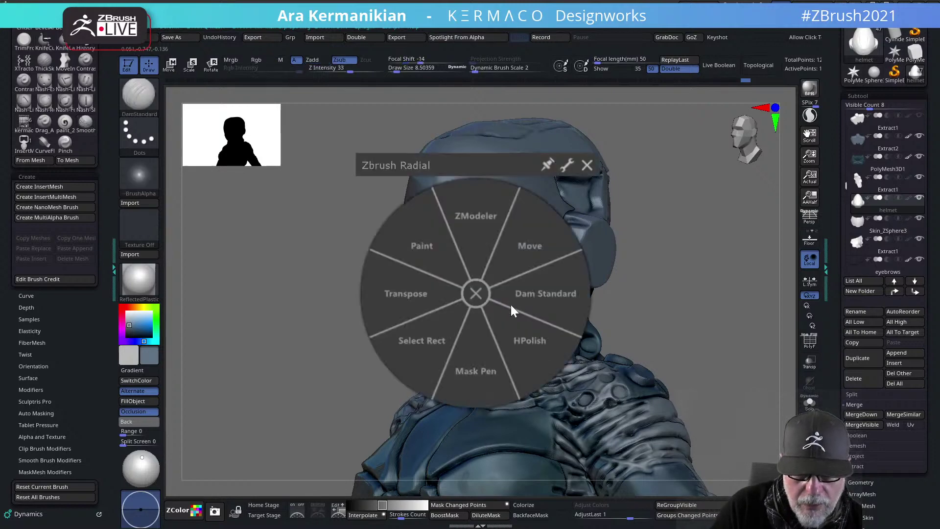
{"action": "left_click", "coordinate": [520, 343]}
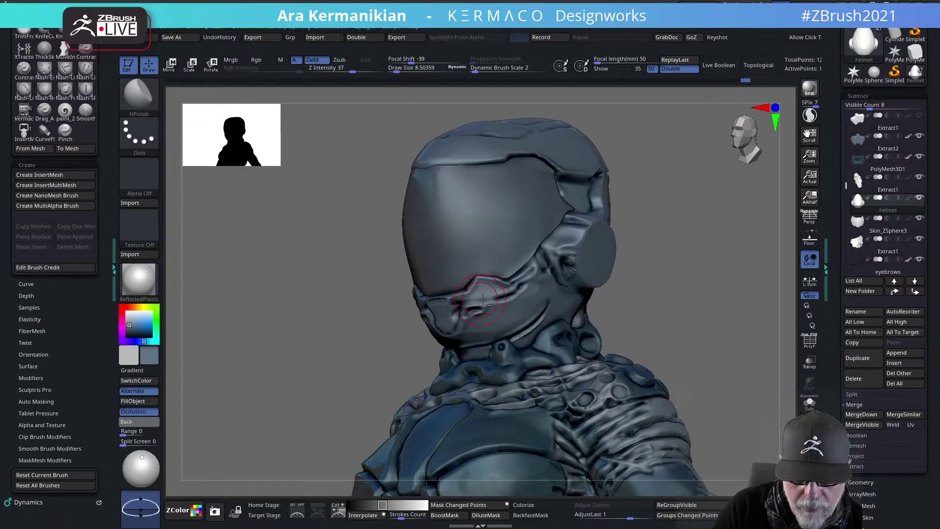
{"action": "mouse_move", "coordinate": [482, 300]}
{"action": "left_mouse_down"}
{"action": "mouse_move", "coordinate": [483, 287]}
{"action": "mouse_move", "coordinate": [509, 284]}
{"action": "left_mouse_up"}
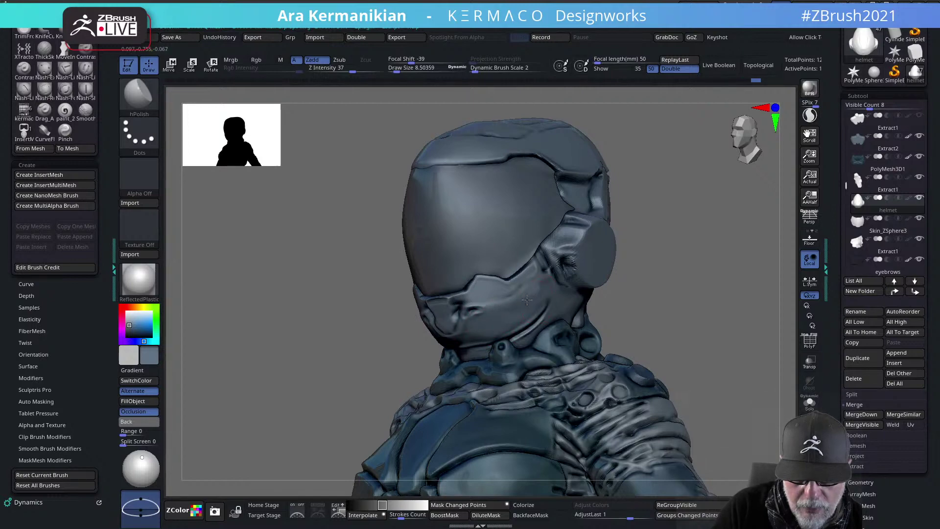
{"action": "mouse_move", "coordinate": [694, 317]}
{"action": "left_mouse_down", "text": "alt"}
{"action": "mouse_move", "coordinate": [589, 315]}
{"action": "mouse_move", "coordinate": [717, 306]}
{"action": "mouse_move", "coordinate": [666, 304]}
{"action": "mouse_move", "coordinate": [660, 287]}
{"action": "mouse_move", "coordinate": [710, 309]}
{"action": "mouse_move", "coordinate": [659, 259]}
{"action": "mouse_move", "coordinate": [650, 269]}
{"action": "mouse_move", "coordinate": [682, 281]}
{"action": "mouse_move", "coordinate": [585, 276]}
{"action": "left_mouse_up", "text": "alt"}
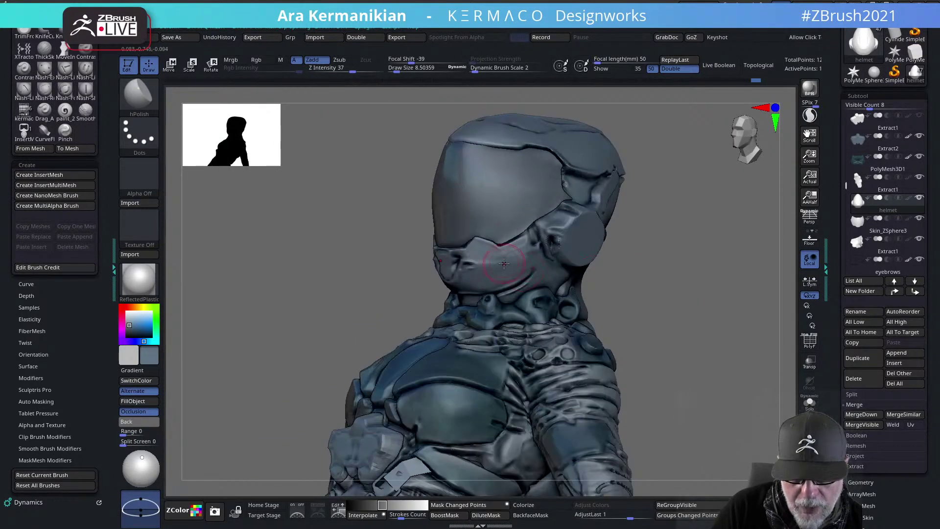
{"action": "key", "text": "shift"}
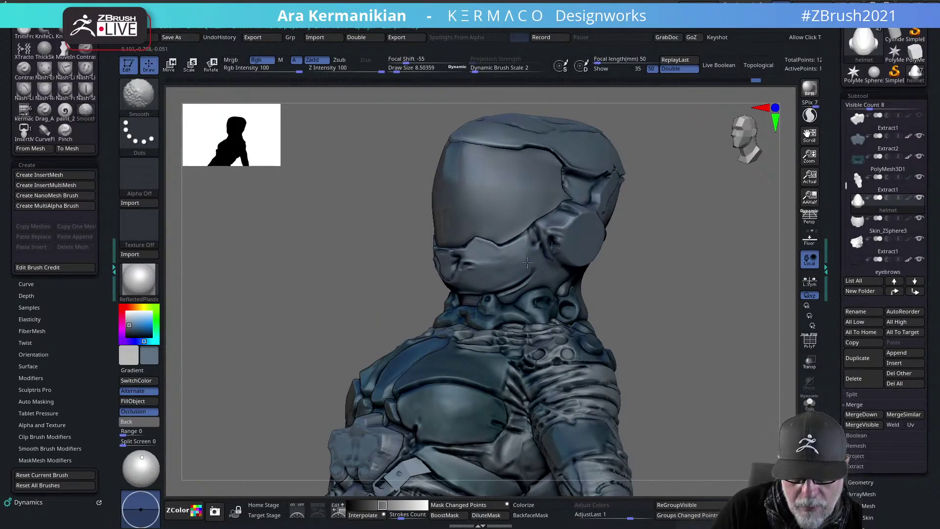
{"action": "left_click_drag", "start_coordinate": [529, 267], "coordinate": [529, 258], "text": "shift"}
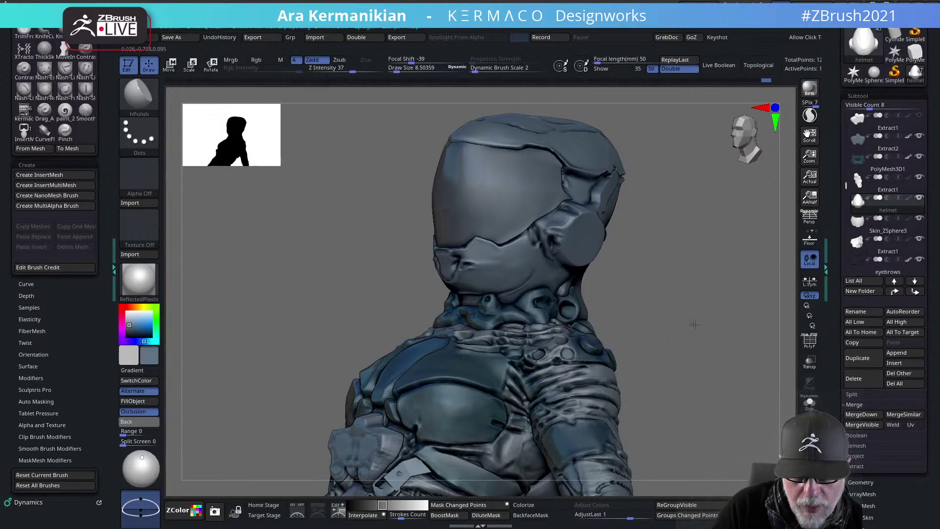
Rework the jaw area below the ear disc with DamStandard, smoothing its ridges and polishing the surface with hPolish
{"action": "left_click_drag", "start_coordinate": [694, 324], "coordinate": [688, 293], "text": "alt"}
{"action": "right_click", "coordinate": [510, 241]}
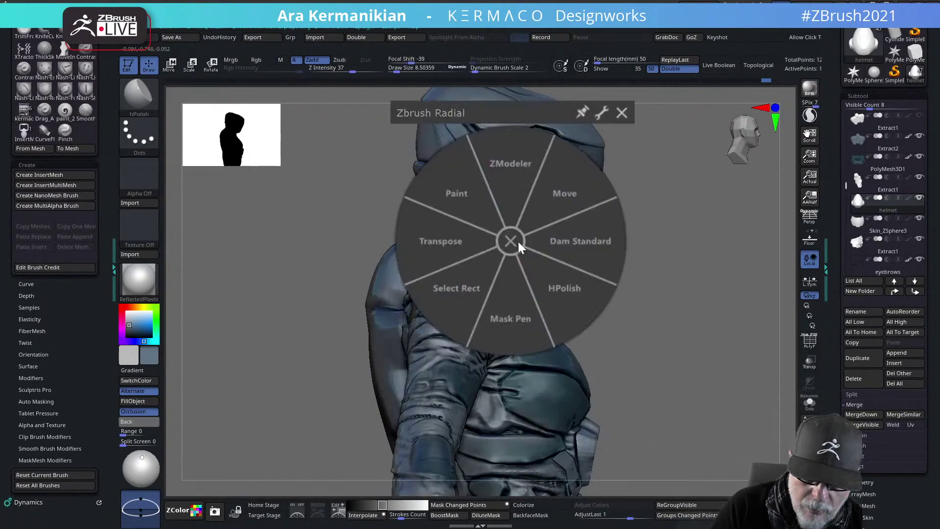
{"action": "left_click", "coordinate": [572, 245]}
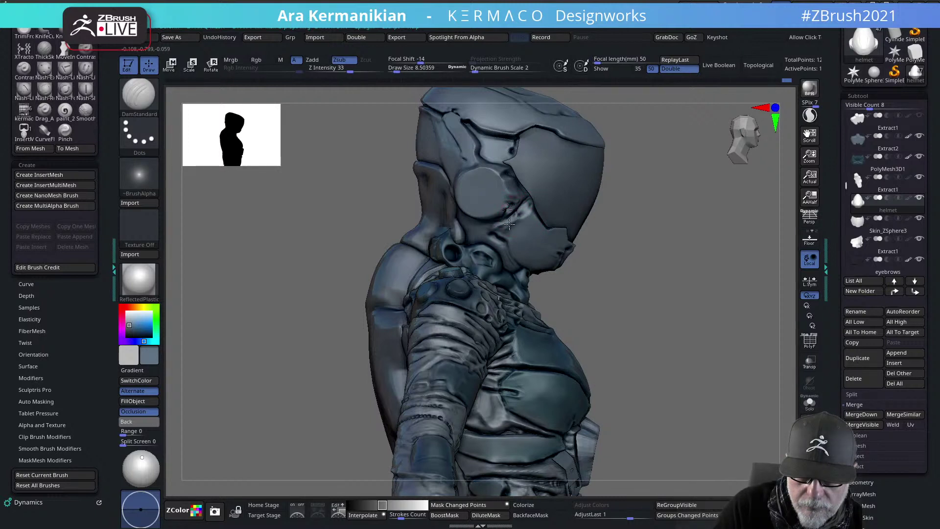
{"action": "left_click_drag", "start_coordinate": [515, 216], "coordinate": [507, 227], "text": "shift"}
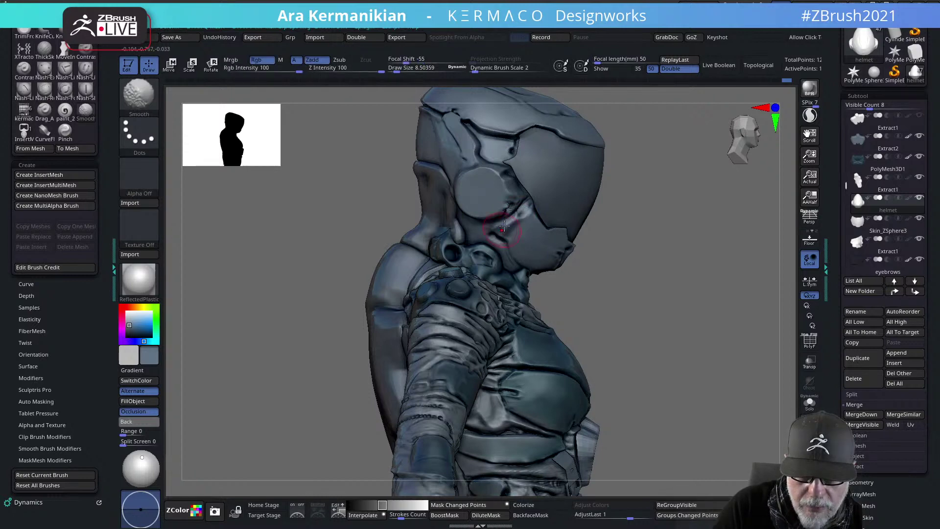
{"action": "right_click", "coordinate": [504, 229]}
{"action": "left_click", "coordinate": [546, 254]}
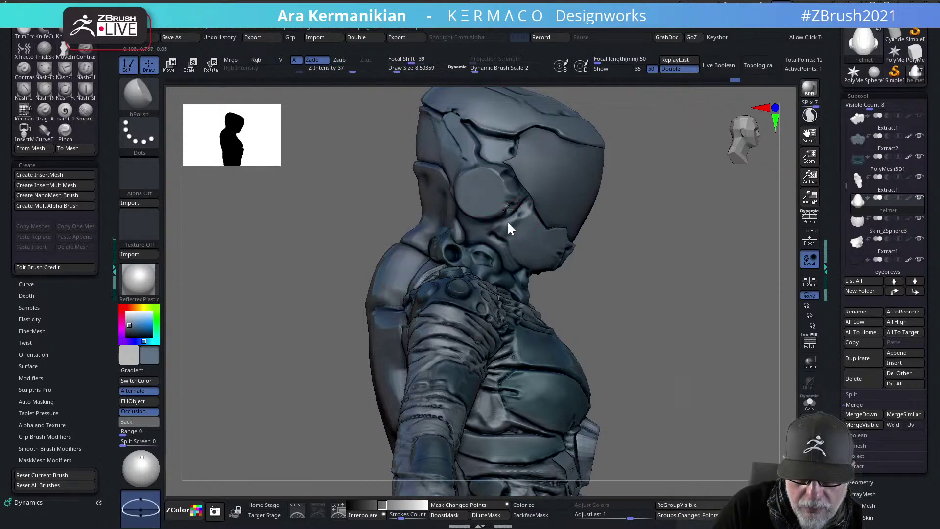
{"action": "left_click_drag", "start_coordinate": [680, 286], "coordinate": [627, 245], "text": "alt"}
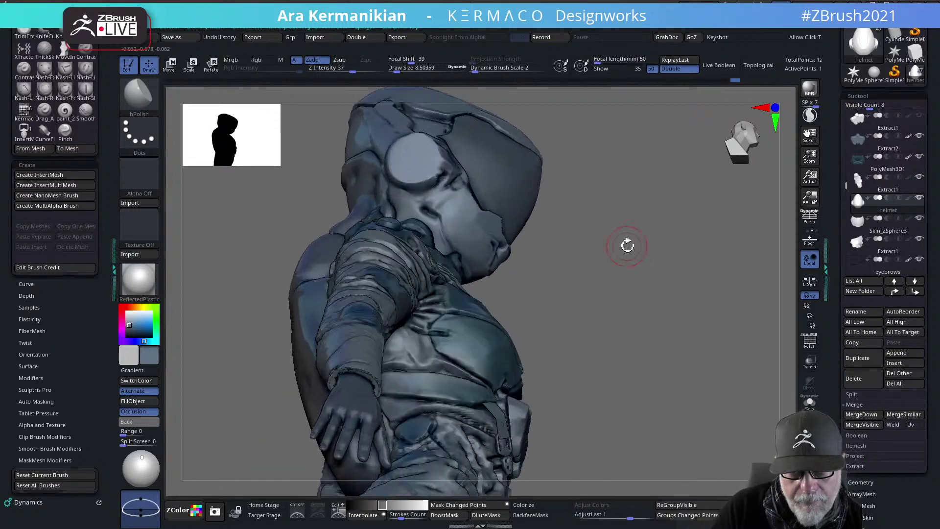
Carve an angular panel line across the side of the jaw guard with DamStandard at a draw size of about 8.5
{"action": "right_click", "coordinate": [464, 219]}
{"action": "left_click", "coordinate": [509, 221]}
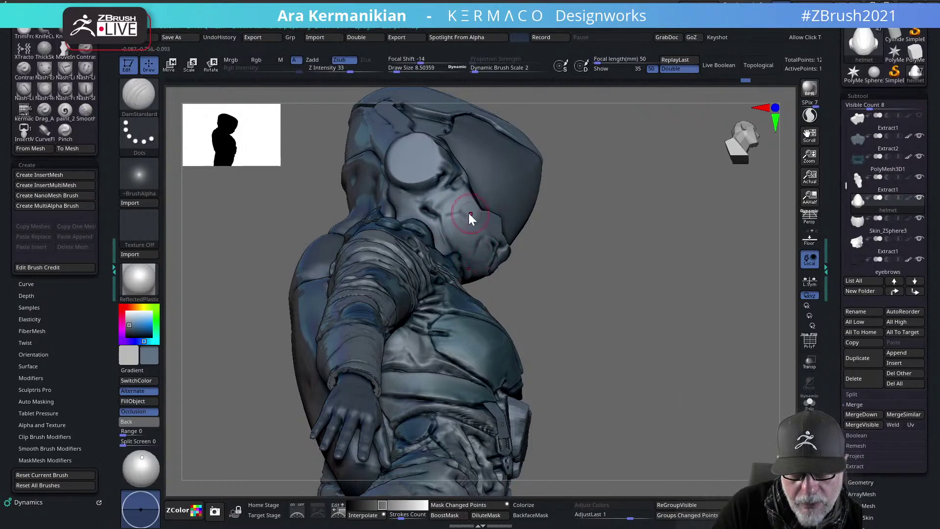
{"action": "mouse_move", "coordinate": [598, 270]}
{"action": "left_mouse_down"}
{"action": "mouse_move", "coordinate": [633, 260]}
{"action": "mouse_move", "coordinate": [666, 282]}
{"action": "mouse_move", "coordinate": [602, 221]}
{"action": "mouse_move", "coordinate": [586, 189]}
{"action": "mouse_move", "coordinate": [635, 225]}
{"action": "mouse_move", "coordinate": [594, 192]}
{"action": "mouse_move", "coordinate": [558, 195]}
{"action": "mouse_move", "coordinate": [667, 301]}
{"action": "mouse_move", "coordinate": [718, 271]}
{"action": "mouse_move", "coordinate": [651, 275]}
{"action": "left_mouse_up"}
{"action": "mouse_move", "coordinate": [537, 274]}
{"action": "left_mouse_down"}
{"action": "mouse_move", "coordinate": [520, 262]}
{"action": "mouse_move", "coordinate": [514, 268]}
{"action": "mouse_move", "coordinate": [522, 267]}
{"action": "mouse_move", "coordinate": [524, 293]}
{"action": "mouse_move", "coordinate": [531, 279]}
{"action": "mouse_move", "coordinate": [532, 288]}
{"action": "left_mouse_up"}
{"action": "key", "text": "shift"}
{"action": "mouse_move", "coordinate": [534, 252]}
{"action": "left_mouse_down"}
{"action": "mouse_move", "coordinate": [523, 258]}
{"action": "mouse_move", "coordinate": [559, 255]}
{"action": "mouse_move", "coordinate": [518, 286]}
{"action": "mouse_move", "coordinate": [552, 291]}
{"action": "left_mouse_up"}
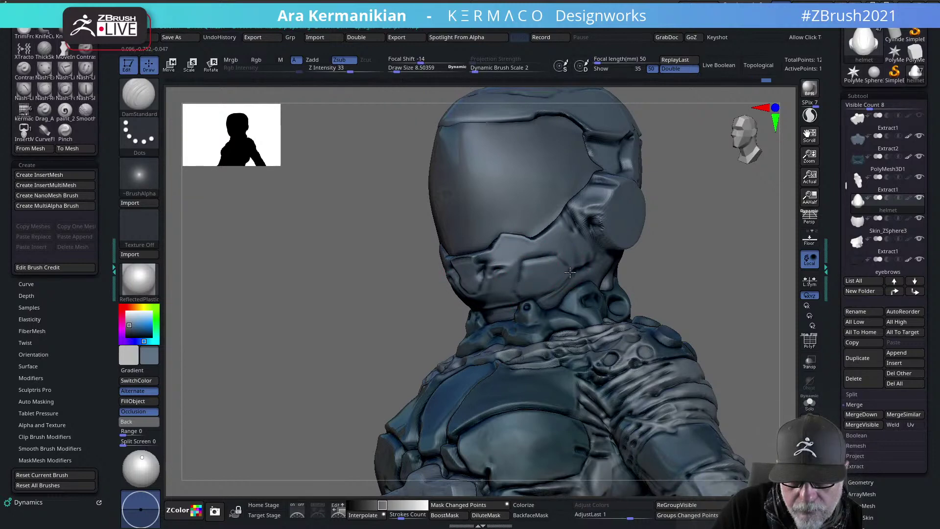
Smooth the jaw guard where it meets the visor's edge in front of the ear disc
{"action": "key", "text": "f"}
{"action": "left_click_drag", "start_coordinate": [644, 284], "coordinate": [654, 246]}
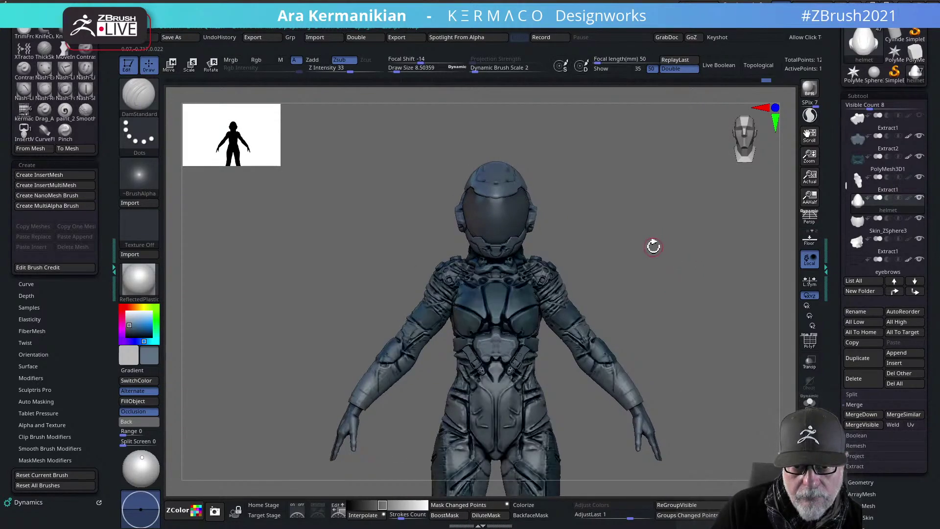
{"action": "mouse_move", "coordinate": [657, 214]}
{"action": "left_mouse_down"}
{"action": "mouse_move", "coordinate": [617, 198]}
{"action": "mouse_move", "coordinate": [660, 231]}
{"action": "left_mouse_up"}
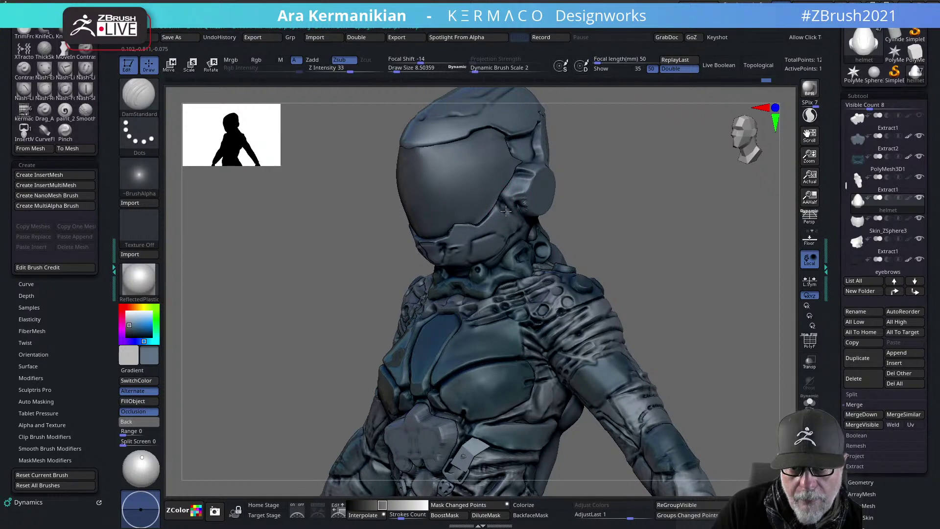
{"action": "key", "text": "shift"}
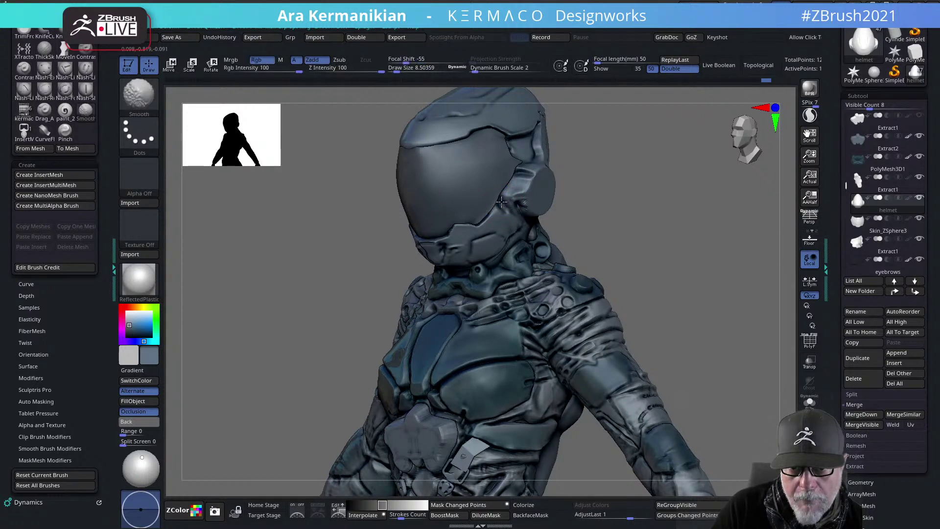
{"action": "mouse_move", "coordinate": [501, 202]}
{"action": "left_mouse_down", "text": "shift"}
{"action": "mouse_move", "coordinate": [517, 202]}
{"action": "mouse_move", "coordinate": [507, 202]}
{"action": "mouse_move", "coordinate": [513, 214]}
{"action": "left_mouse_up", "text": "shift"}
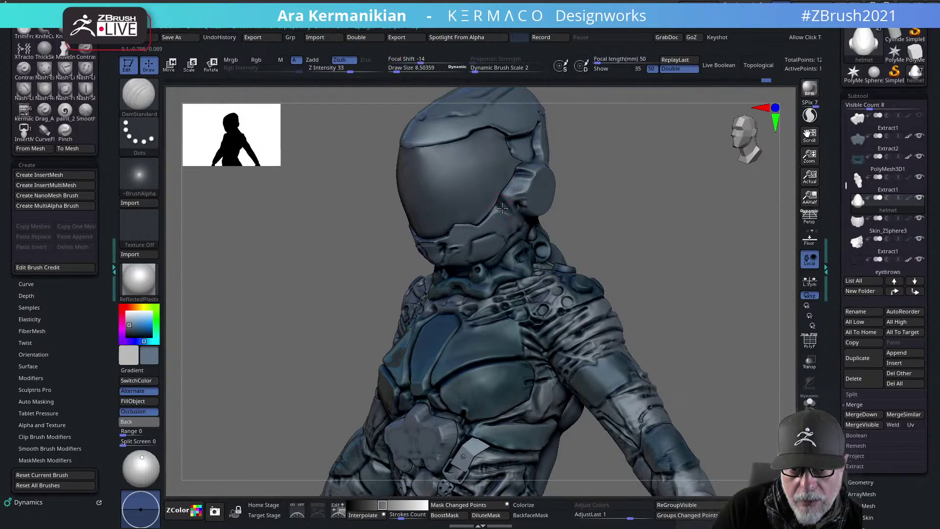
{"action": "mouse_move", "coordinate": [629, 216]}
{"action": "left_mouse_down", "text": "alt"}
{"action": "mouse_move", "coordinate": [592, 222]}
{"action": "mouse_move", "coordinate": [655, 218]}
{"action": "mouse_move", "coordinate": [642, 223]}
{"action": "mouse_move", "coordinate": [642, 205]}
{"action": "left_mouse_up", "text": "alt"}
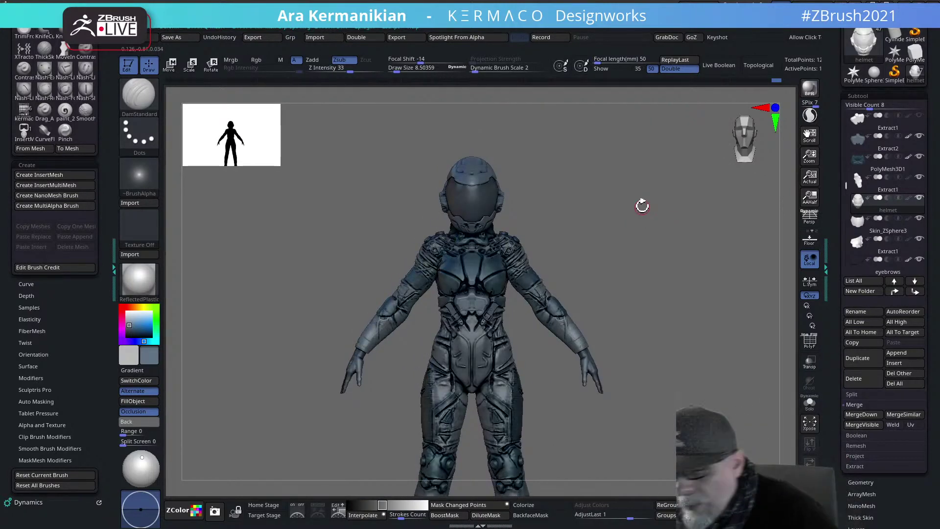
{"action": "left_click_drag", "start_coordinate": [623, 275], "coordinate": [562, 268]}
{"action": "mouse_move", "coordinate": [444, 257]}
{"action": "left_mouse_down"}
{"action": "mouse_move", "coordinate": [432, 256]}
{"action": "mouse_move", "coordinate": [465, 236]}
{"action": "mouse_move", "coordinate": [479, 252]}
{"action": "mouse_move", "coordinate": [477, 235]}
{"action": "mouse_move", "coordinate": [485, 238]}
{"action": "left_mouse_up"}
{"action": "mouse_move", "coordinate": [665, 261]}
{"action": "left_mouse_down", "text": "alt"}
{"action": "mouse_move", "coordinate": [617, 268]}
{"action": "mouse_move", "coordinate": [596, 229]}
{"action": "left_mouse_up", "text": "alt"}
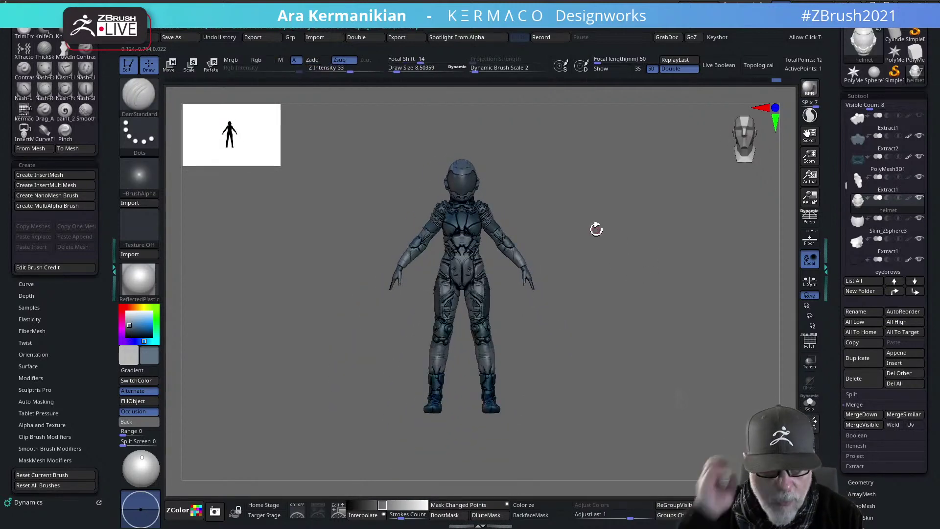